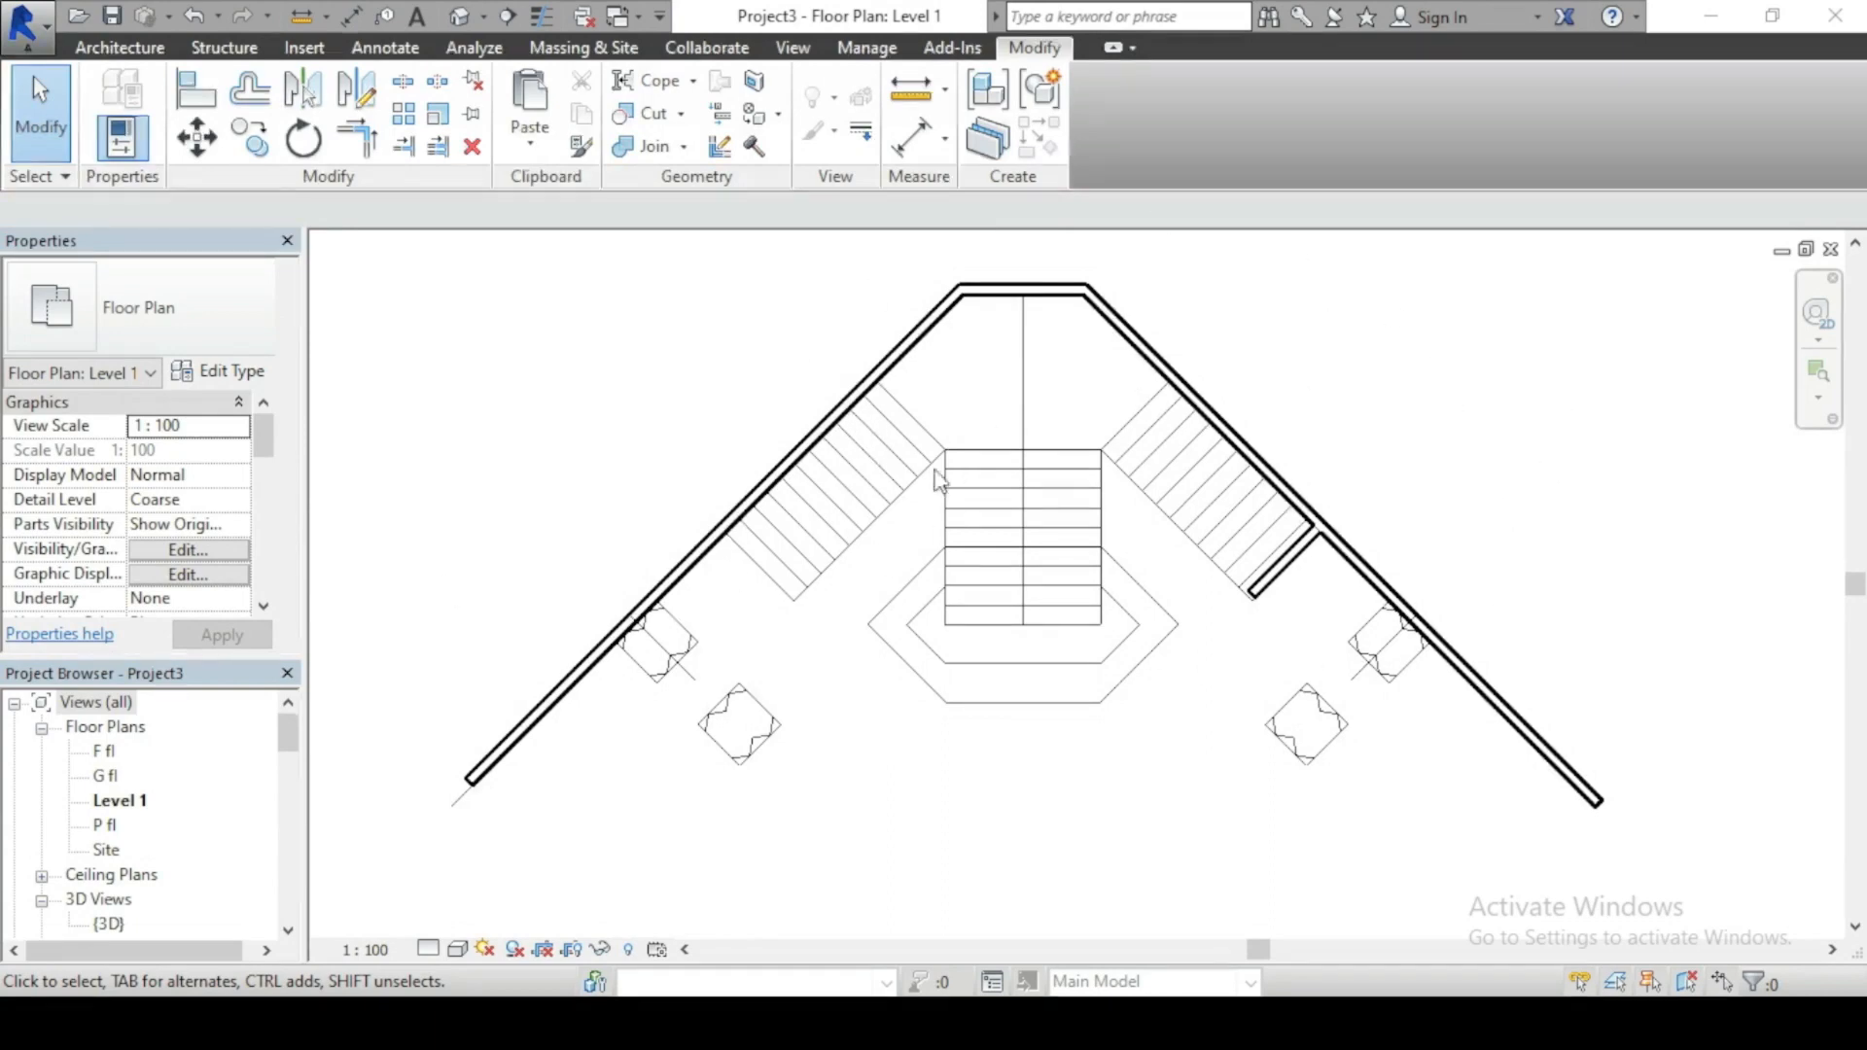
Step: Delete the short wall closing the lower end of the right-hand angled flight on the Level 1 plan
scroll(937, 479, "up", 2)
scroll(822, 535, "down", 2)
scroll(938, 564, "up", 2)
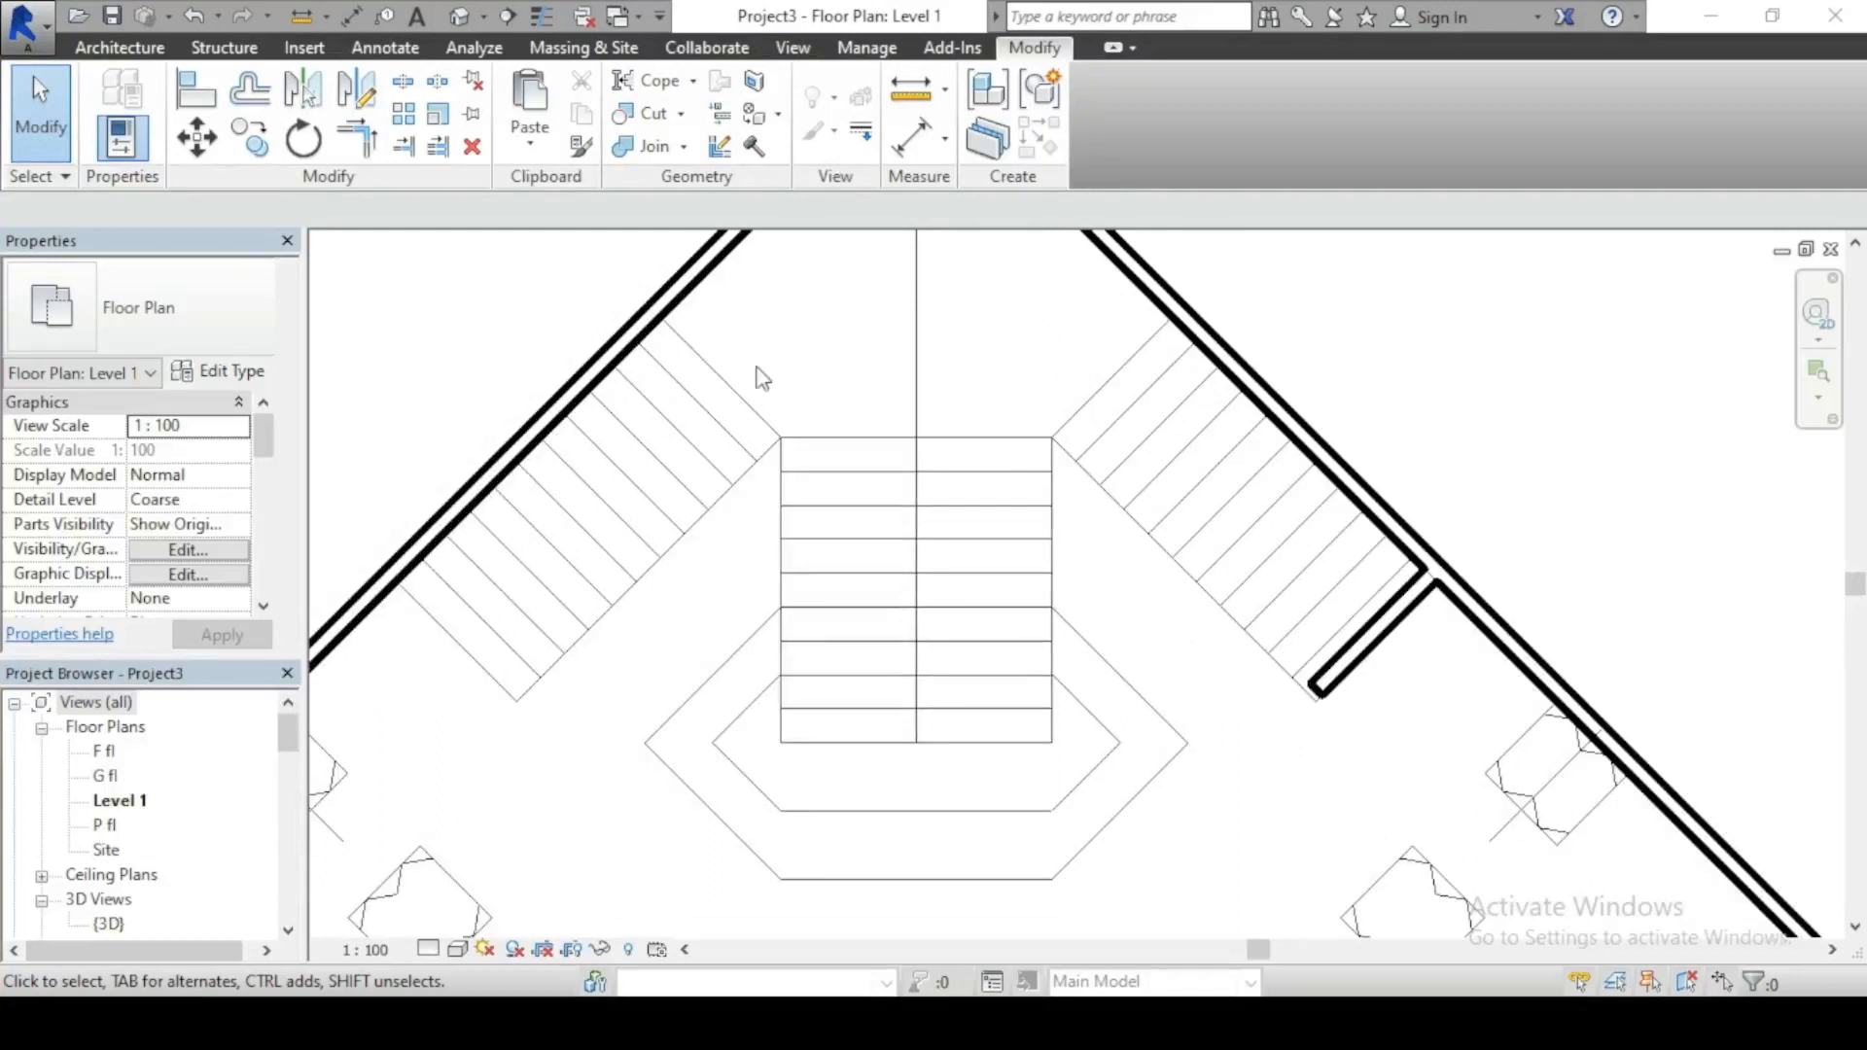
scroll(980, 582, "down", 2)
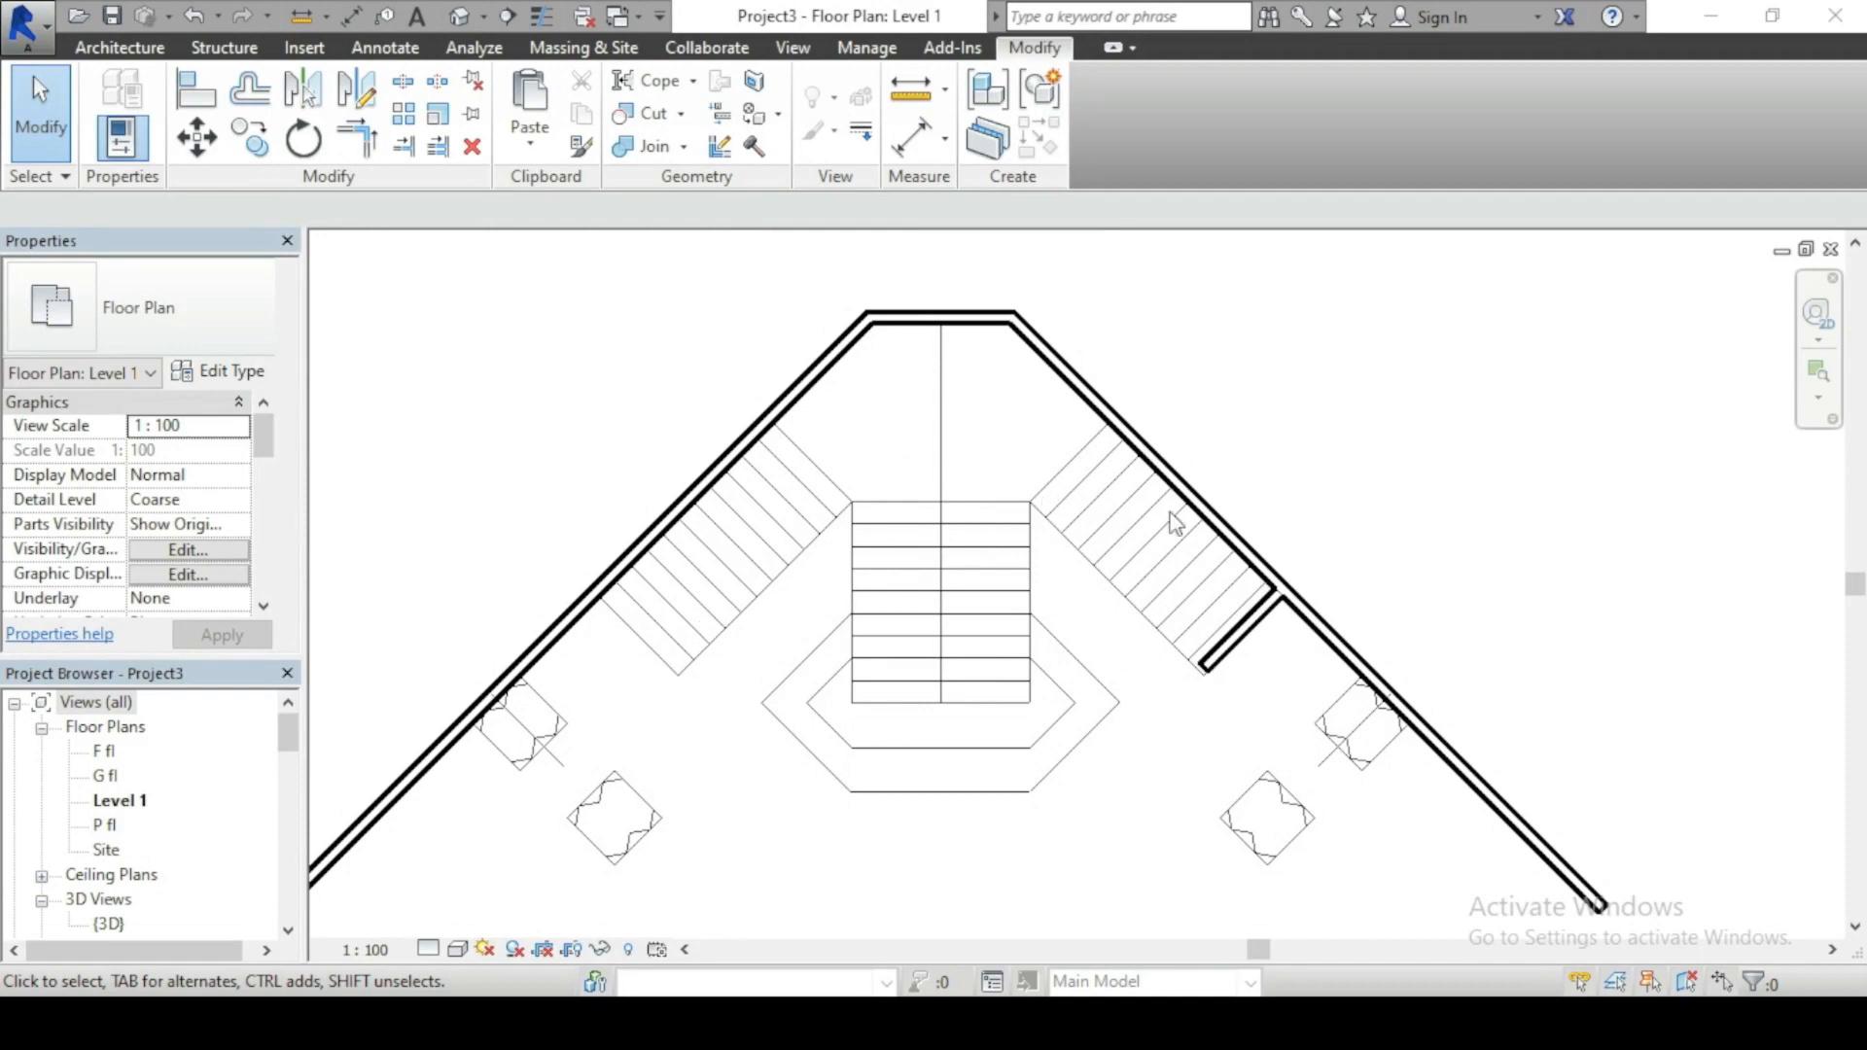
scroll(1301, 605, "up", 3)
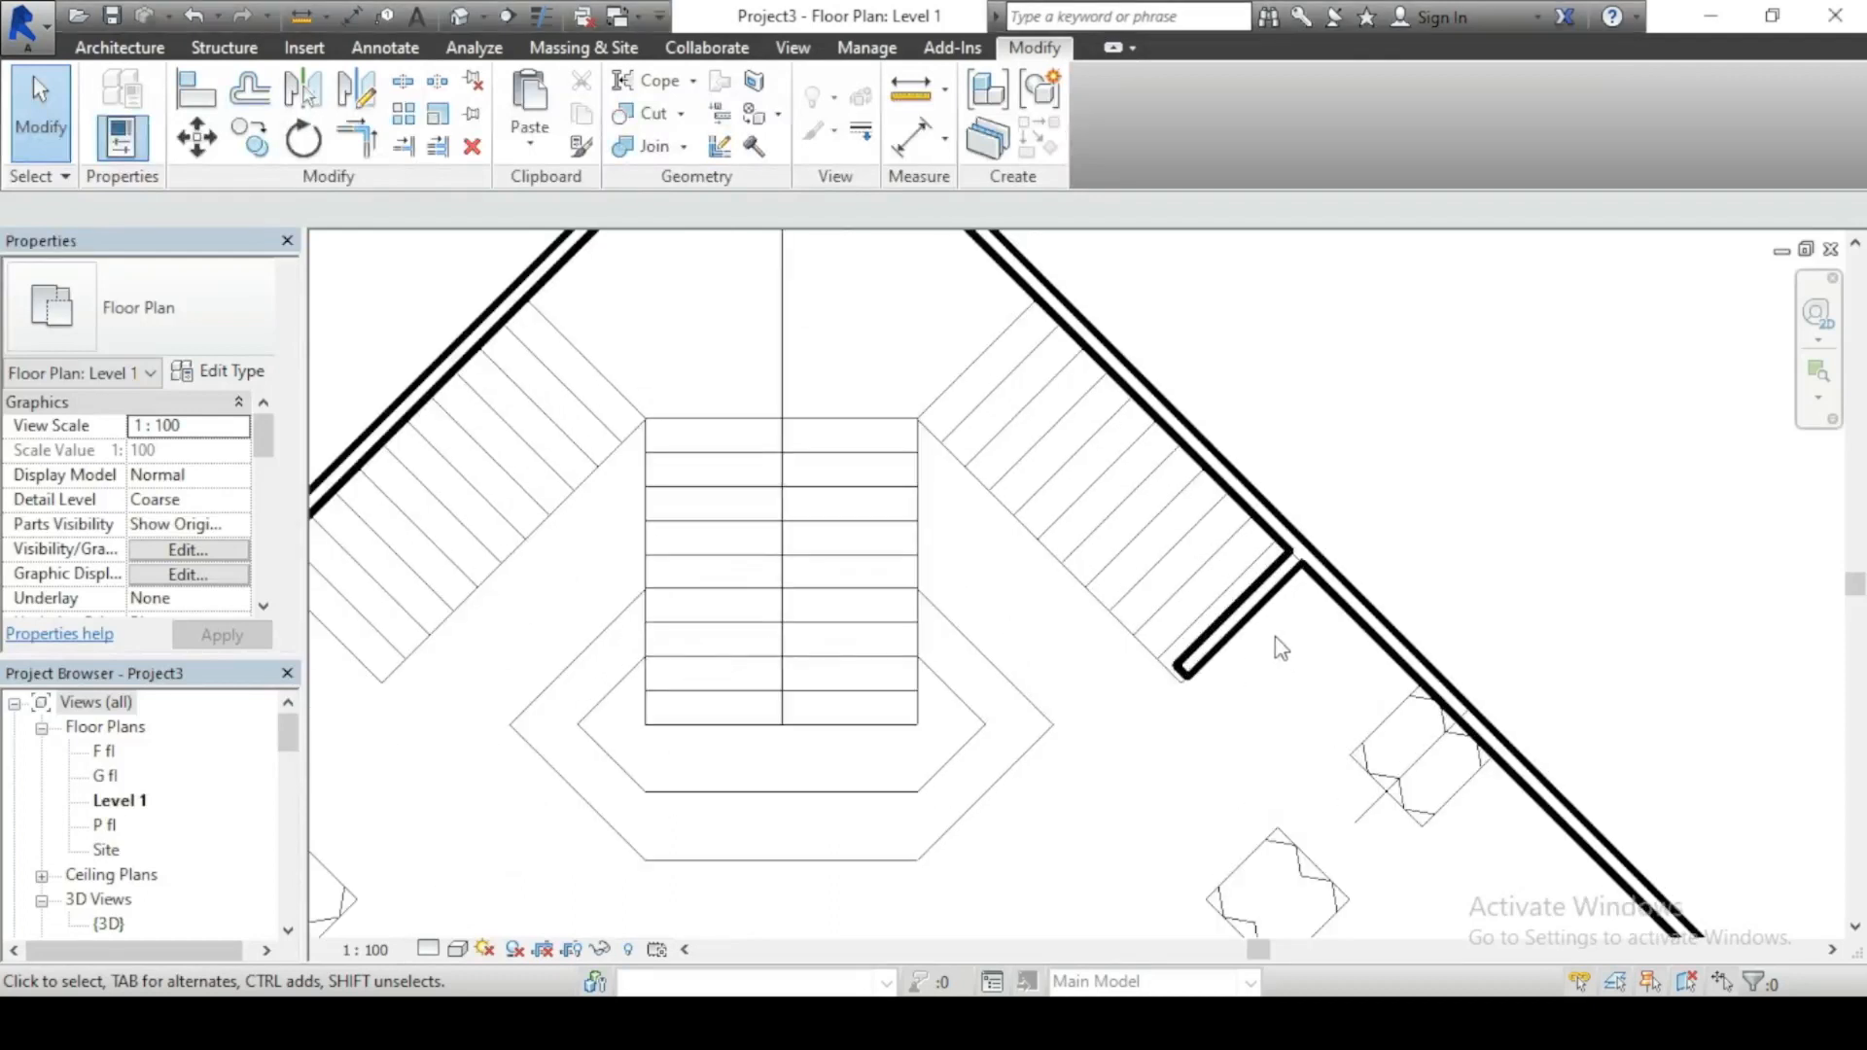
left_click(1265, 595)
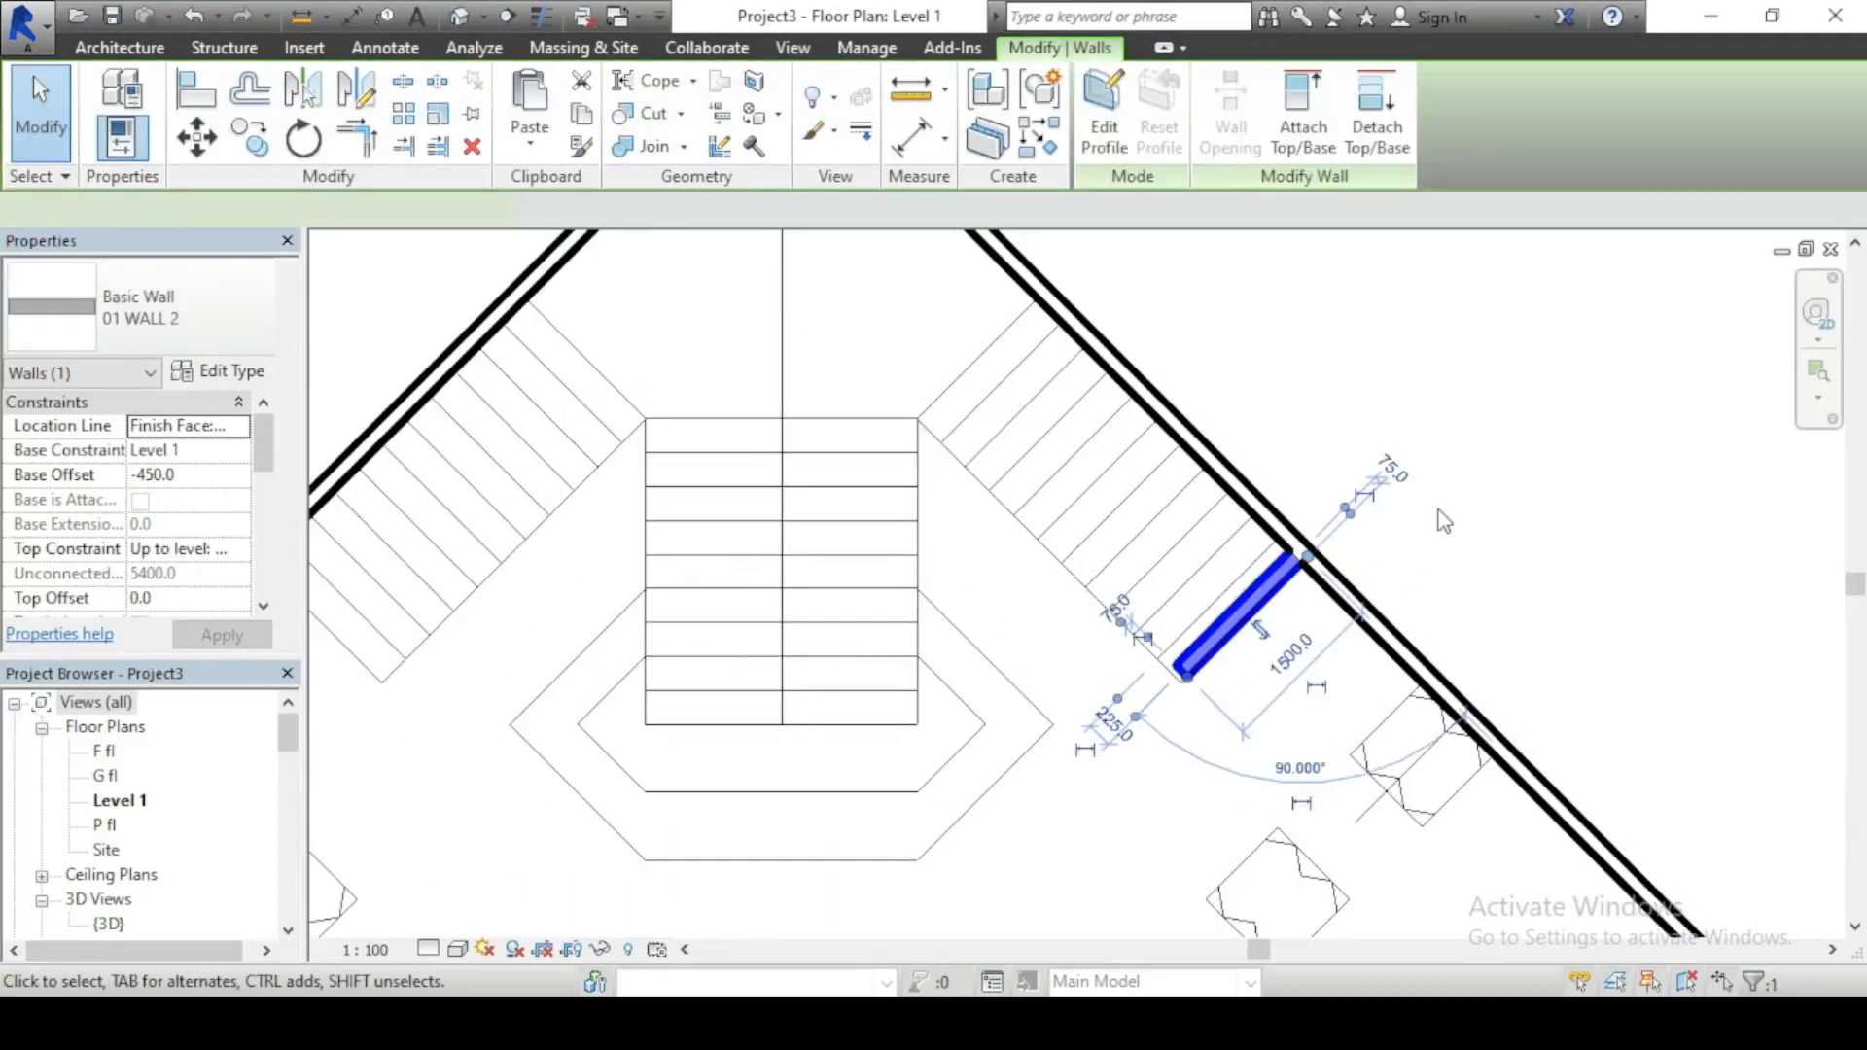
key("Delete")
scroll(1447, 523, "down", 4)
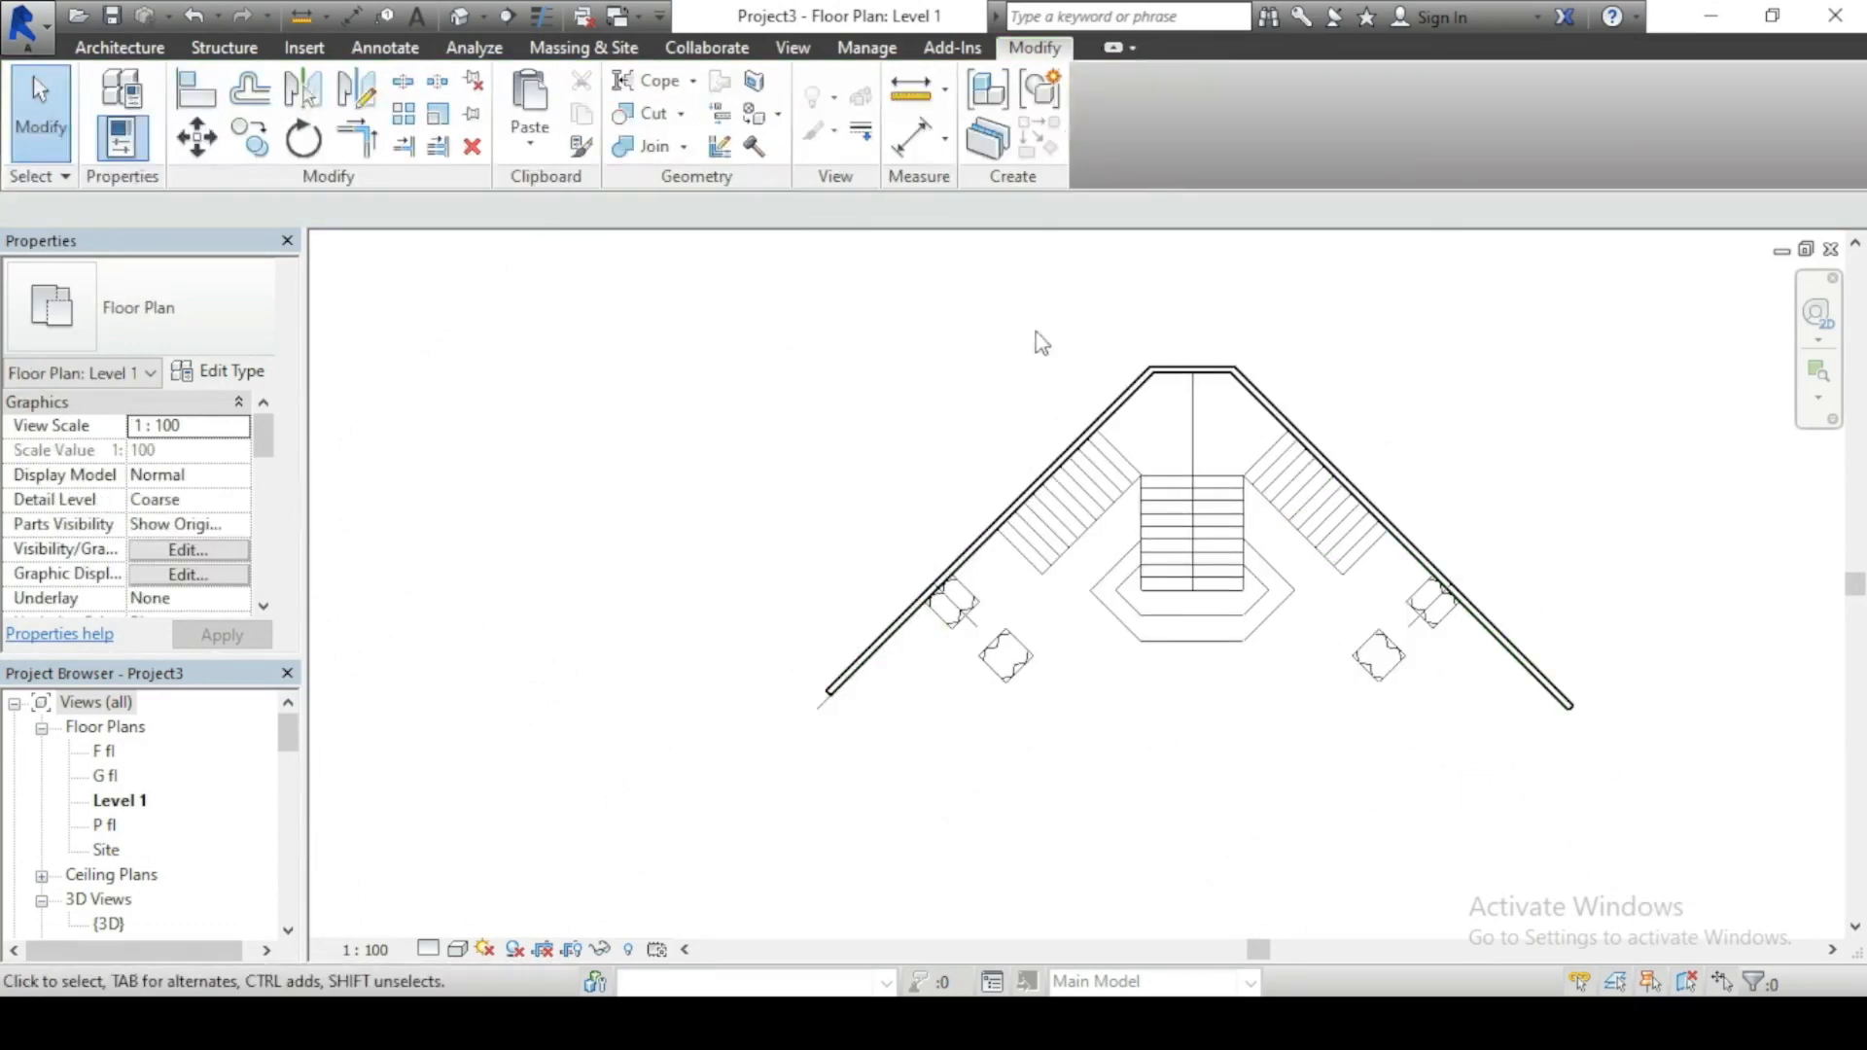
Step: Start a new stair from Level 1 to G fl and begin a custom sketched run
scroll(1245, 564, "up", 4)
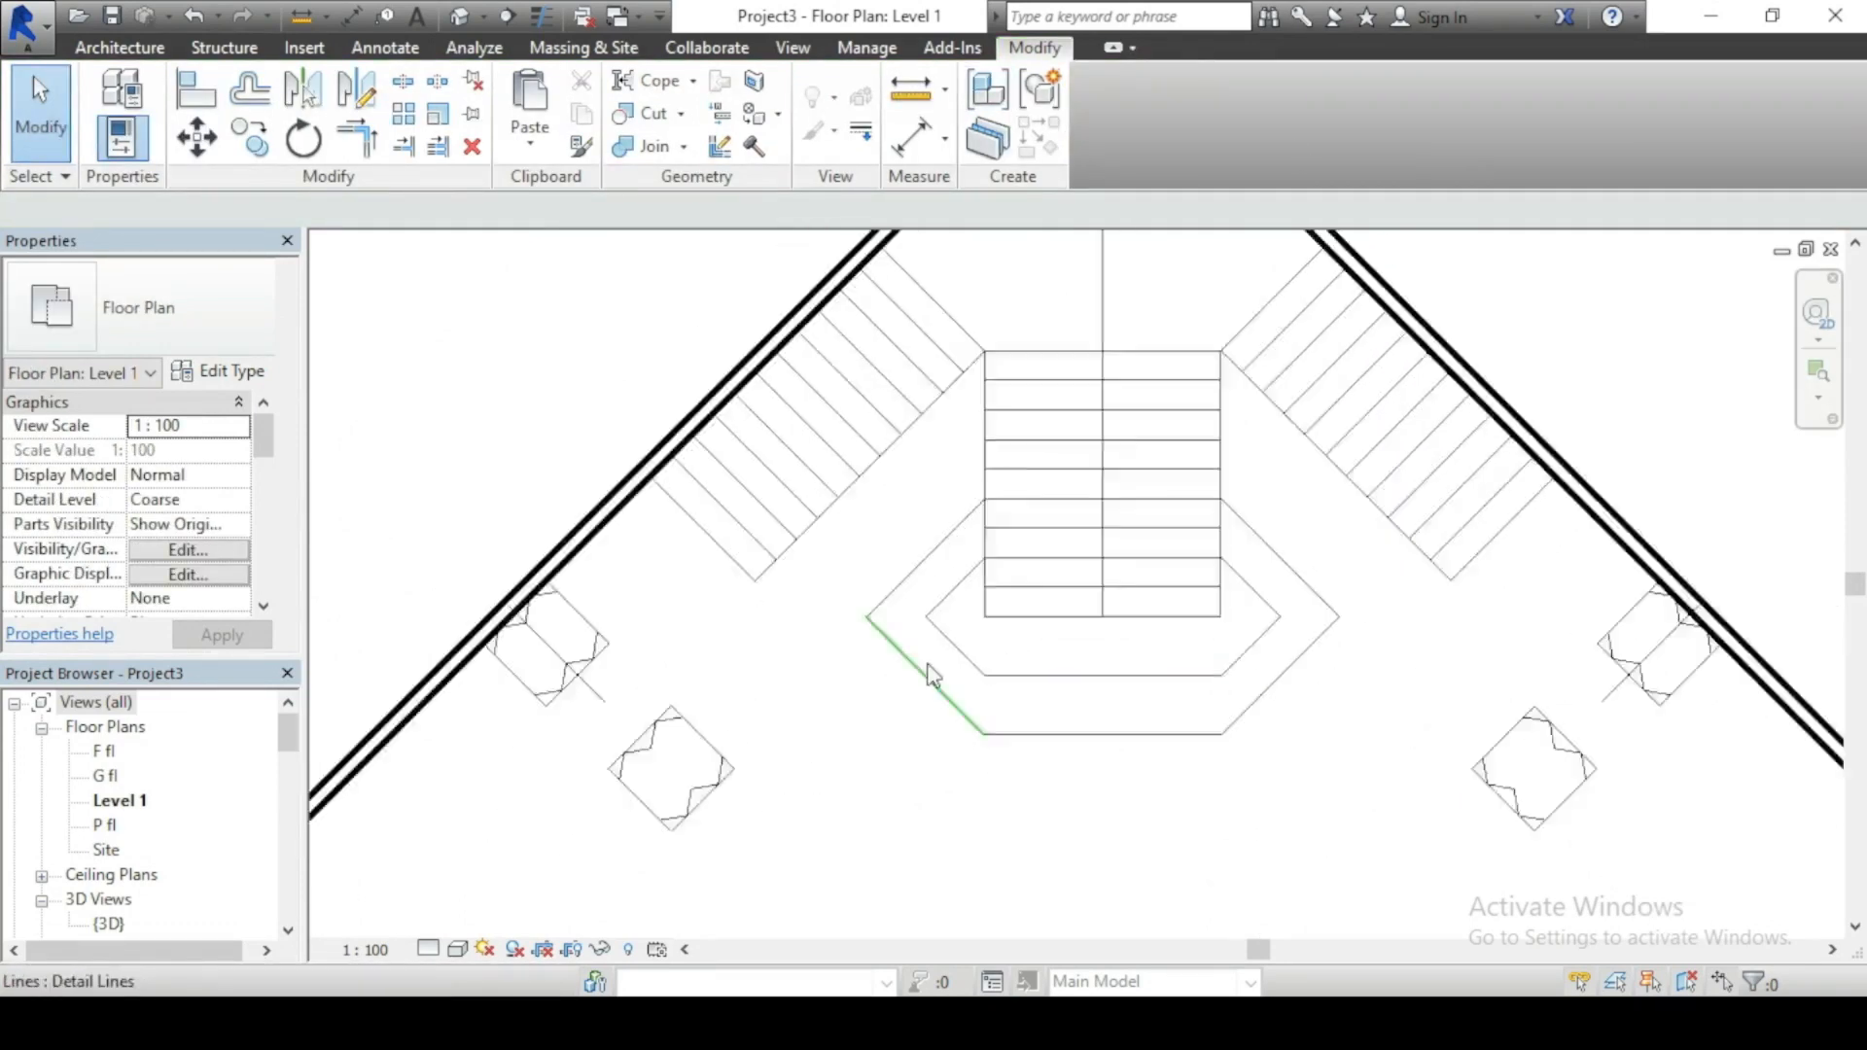
scroll(1041, 597, "down", 4)
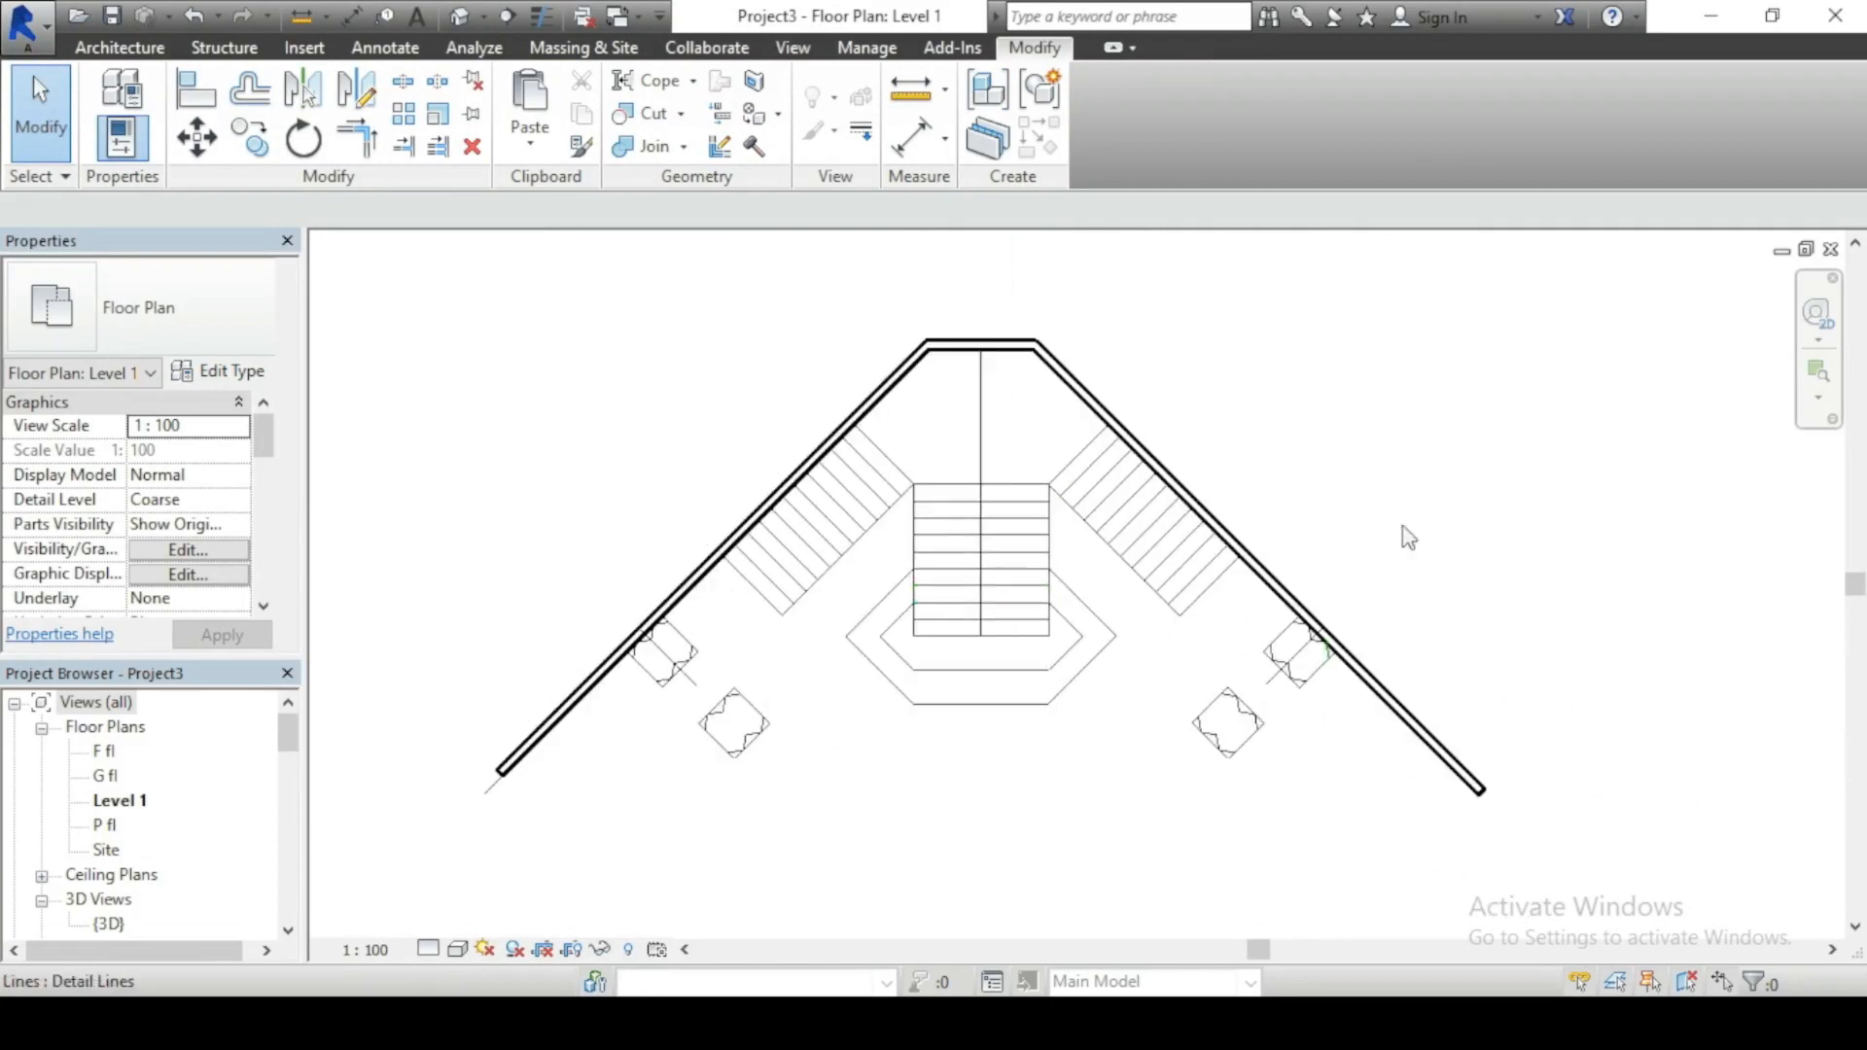
scroll(1041, 671, "up", 2)
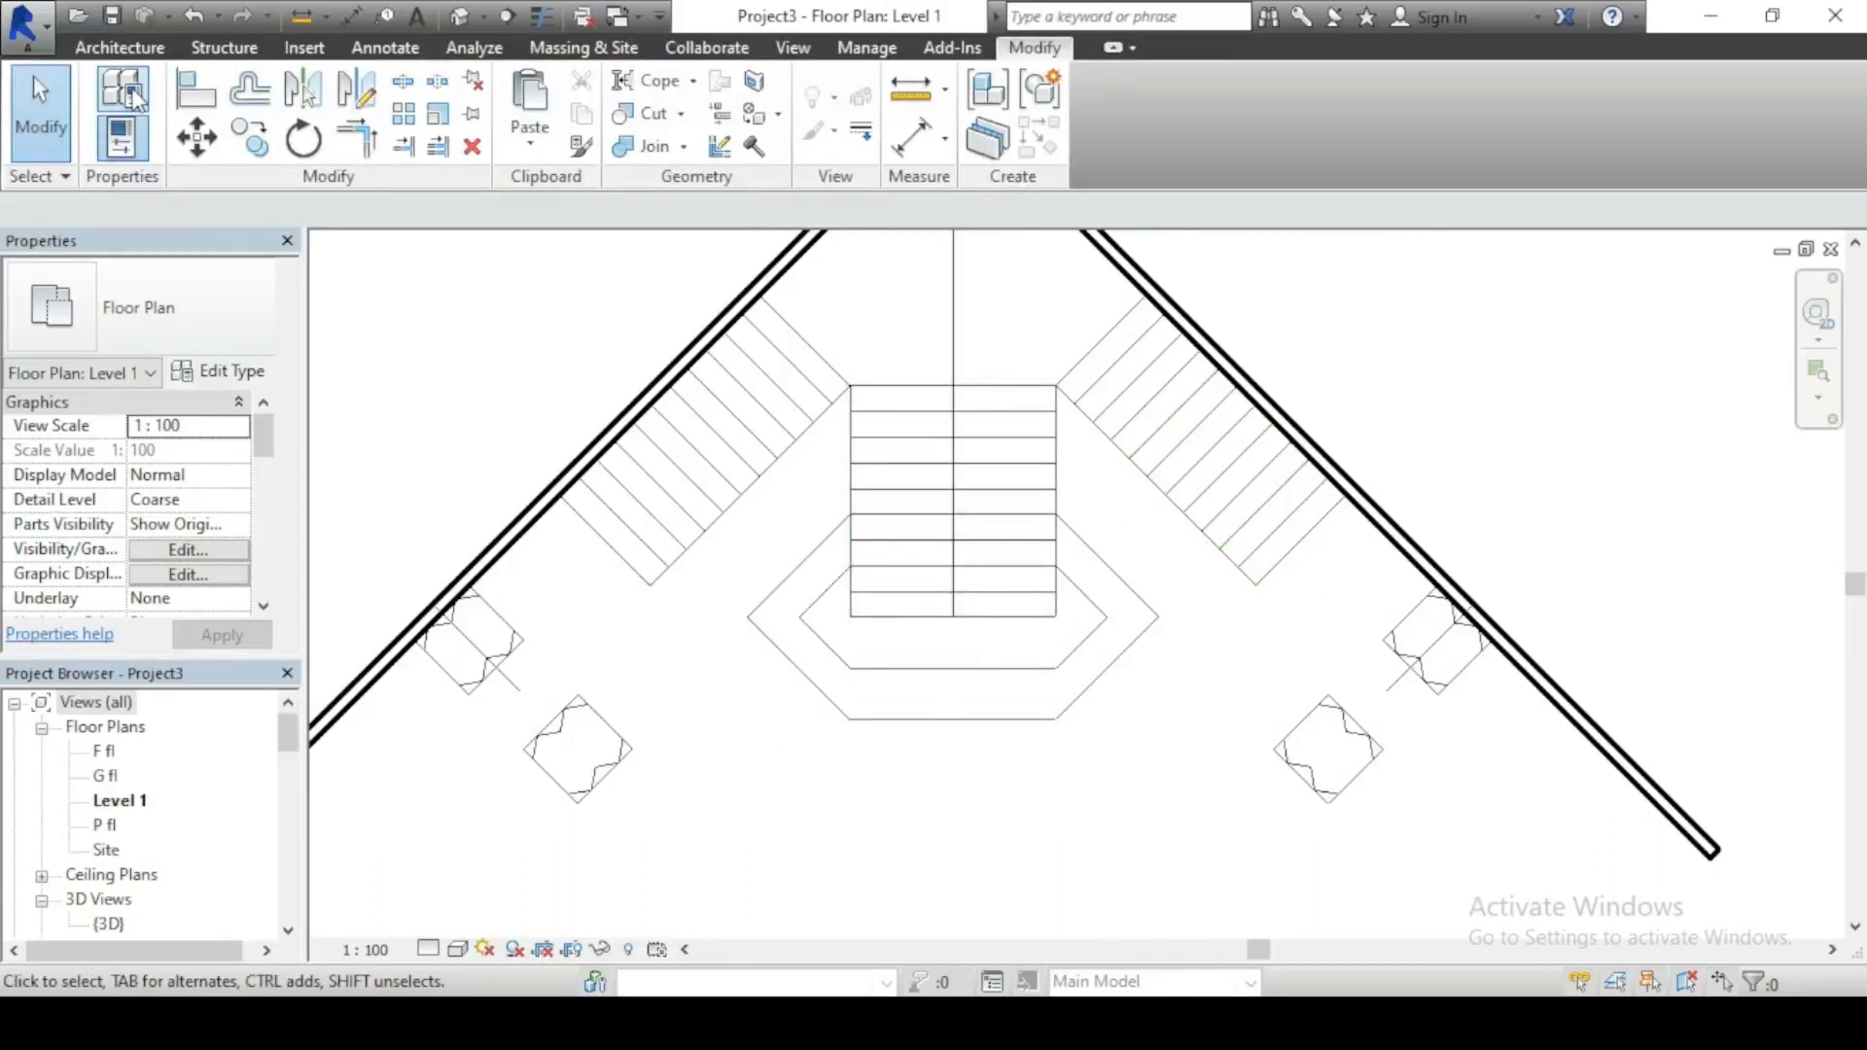
left_click(135, 48)
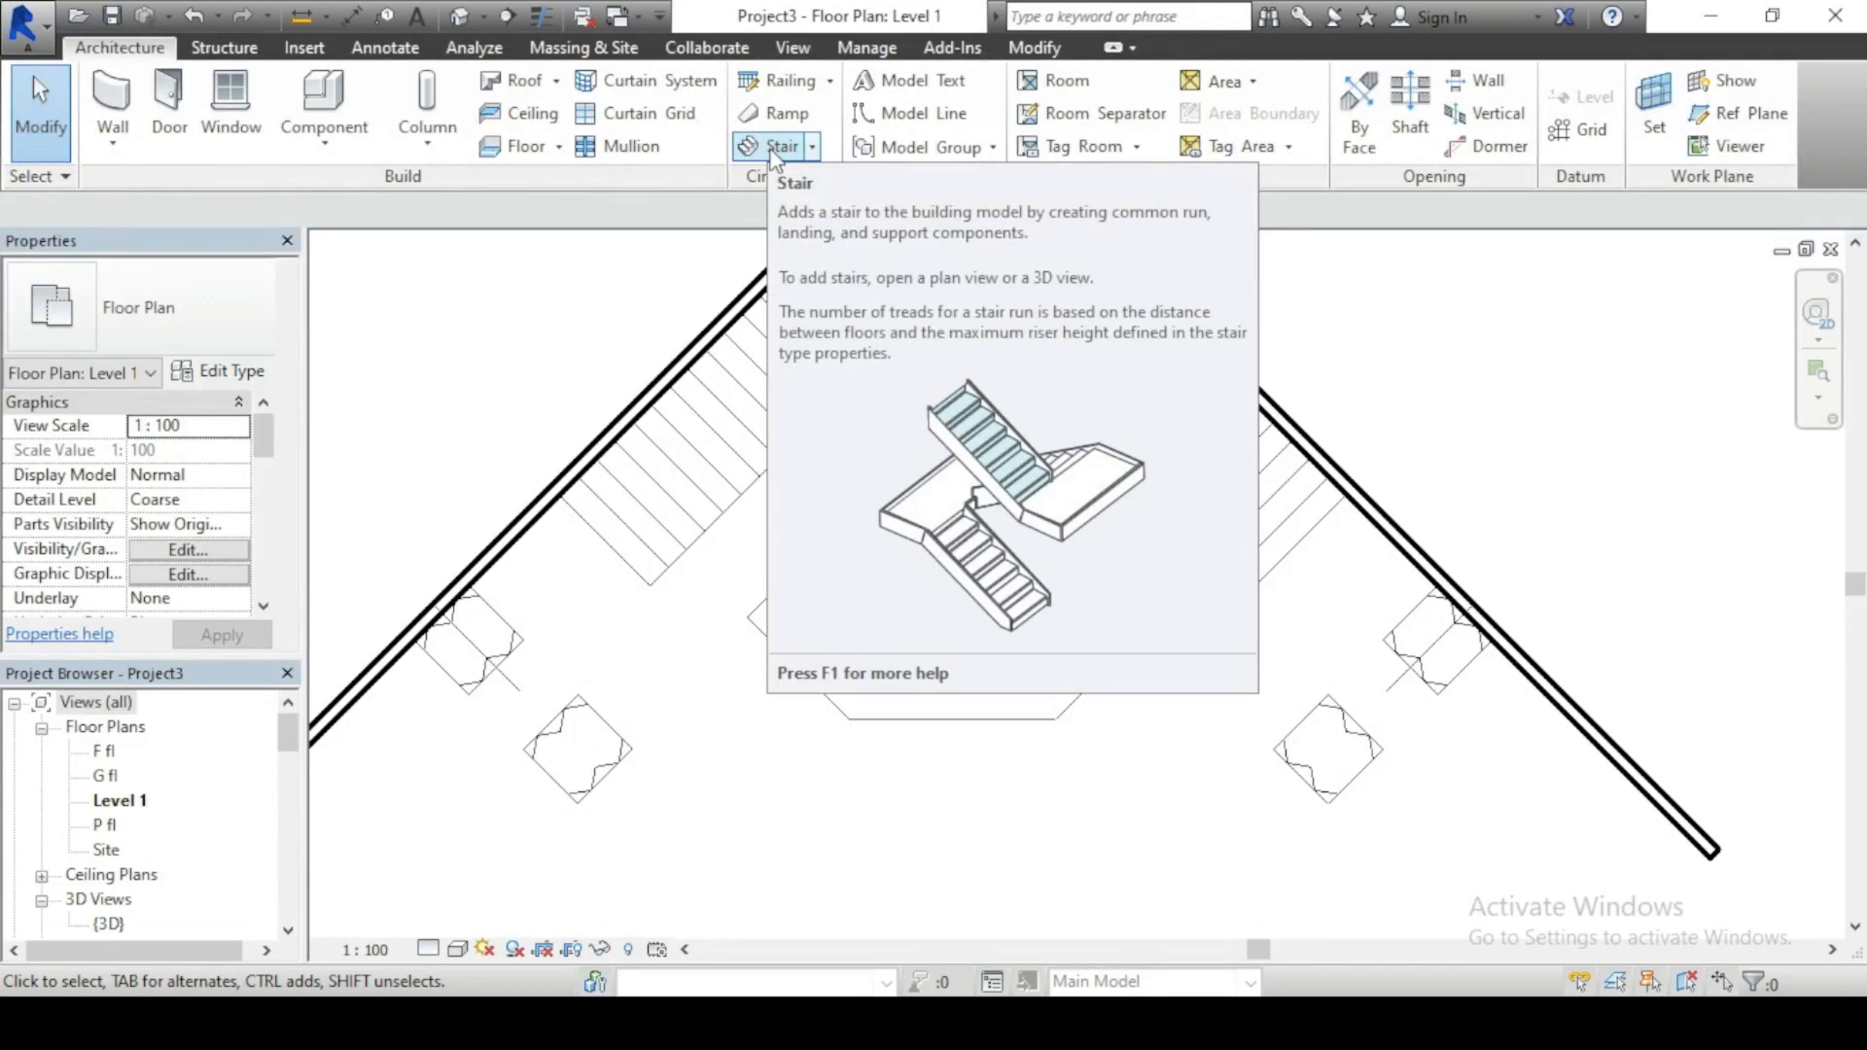
left_click(775, 148)
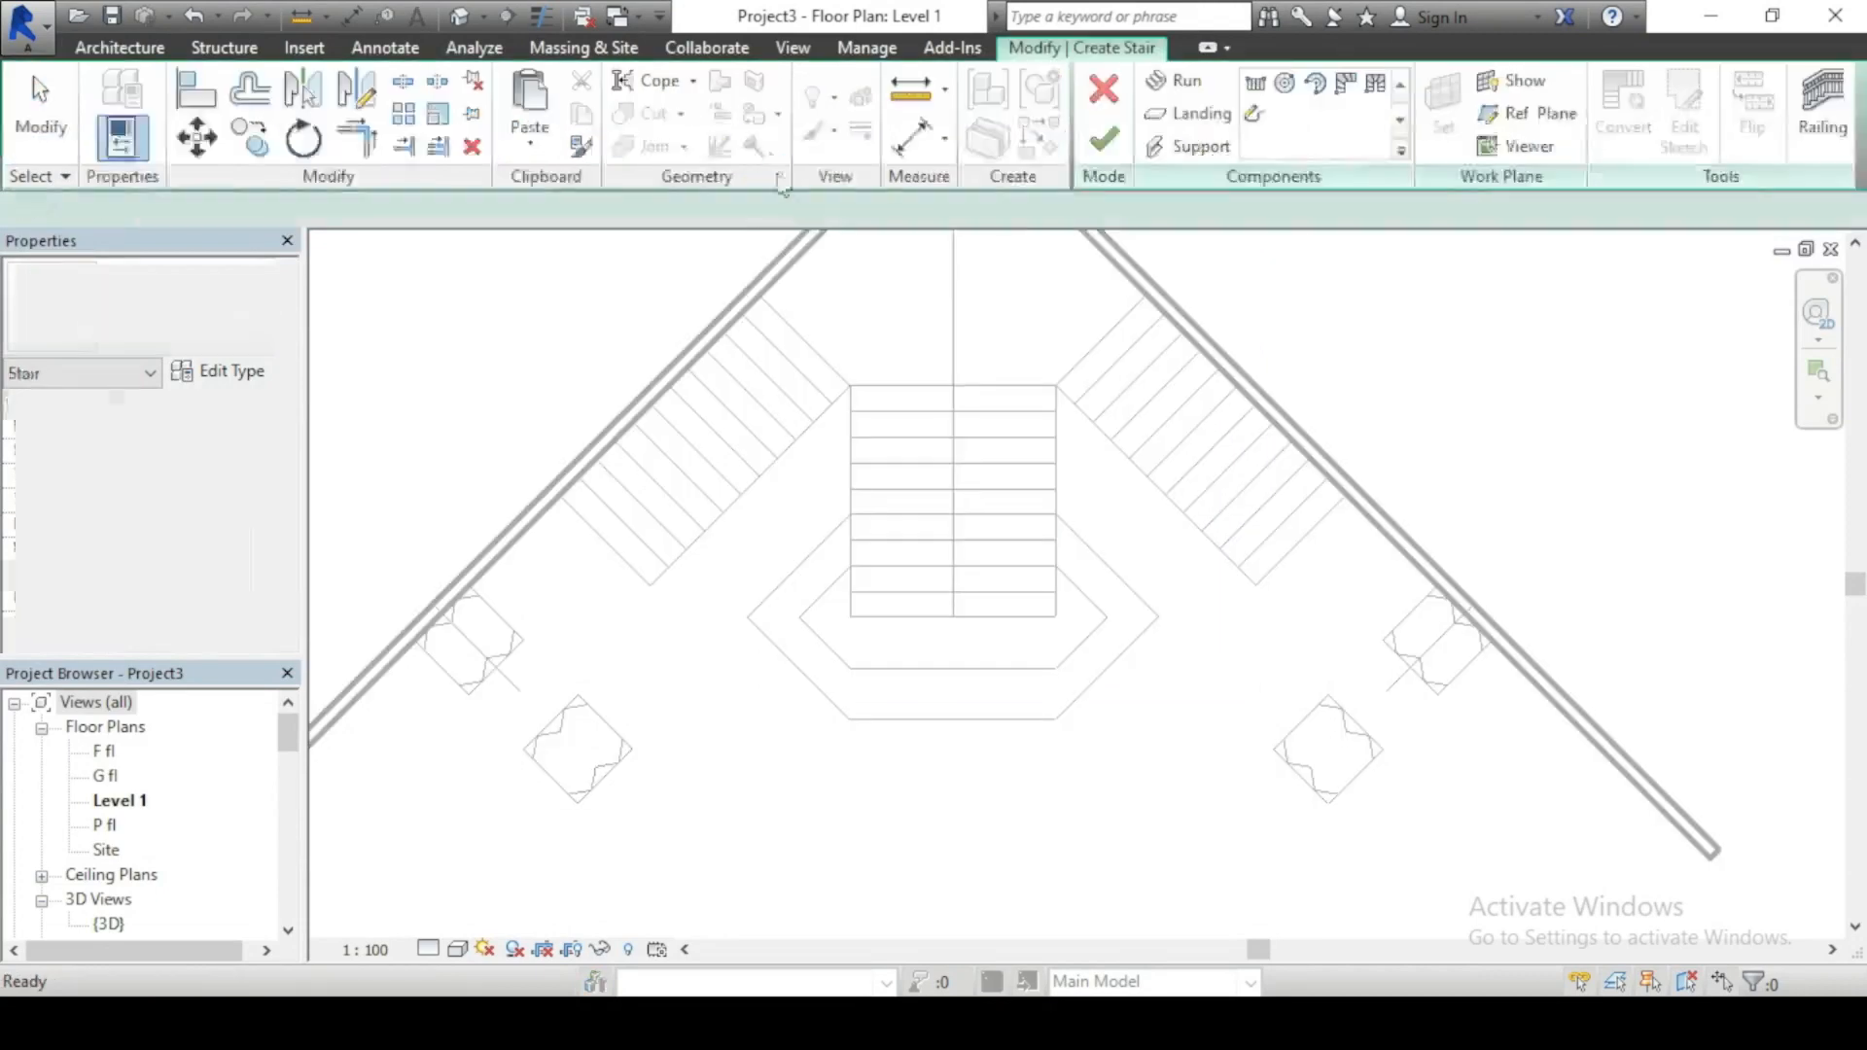
scroll(880, 574, "down", 2)
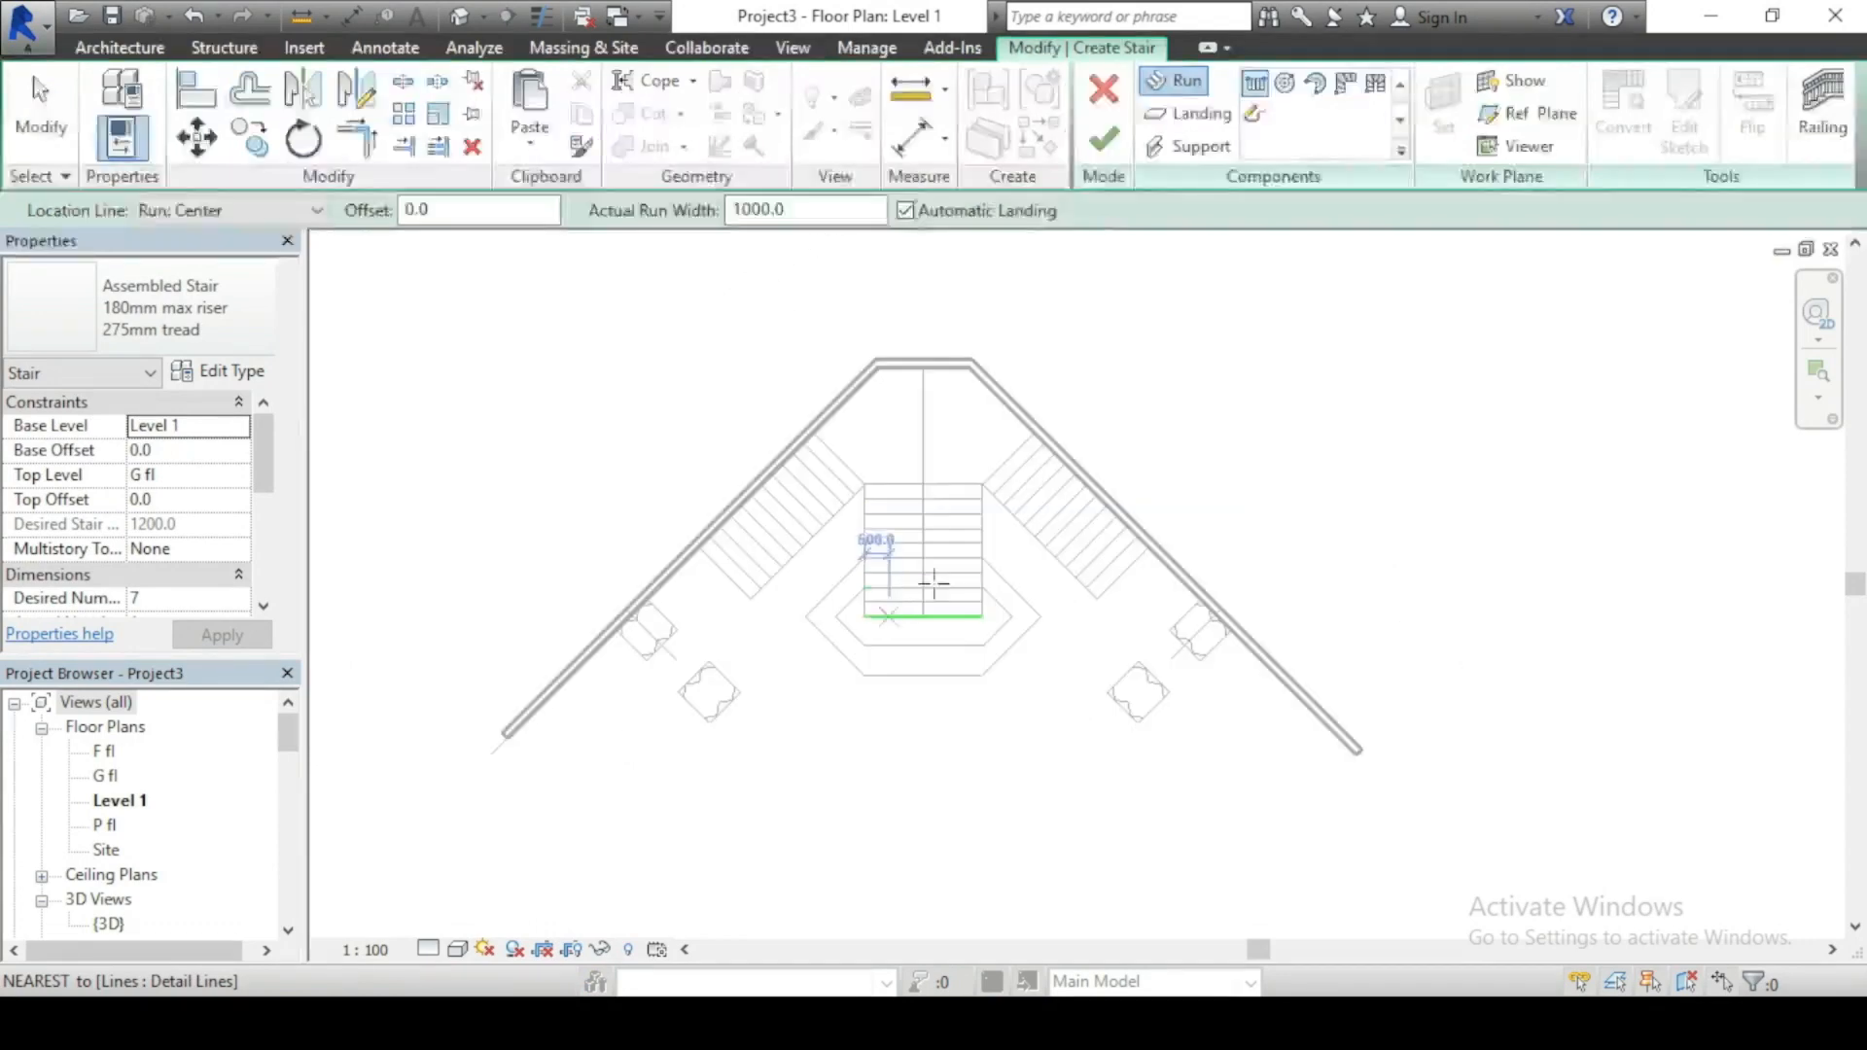
scroll(933, 325, "up", 2)
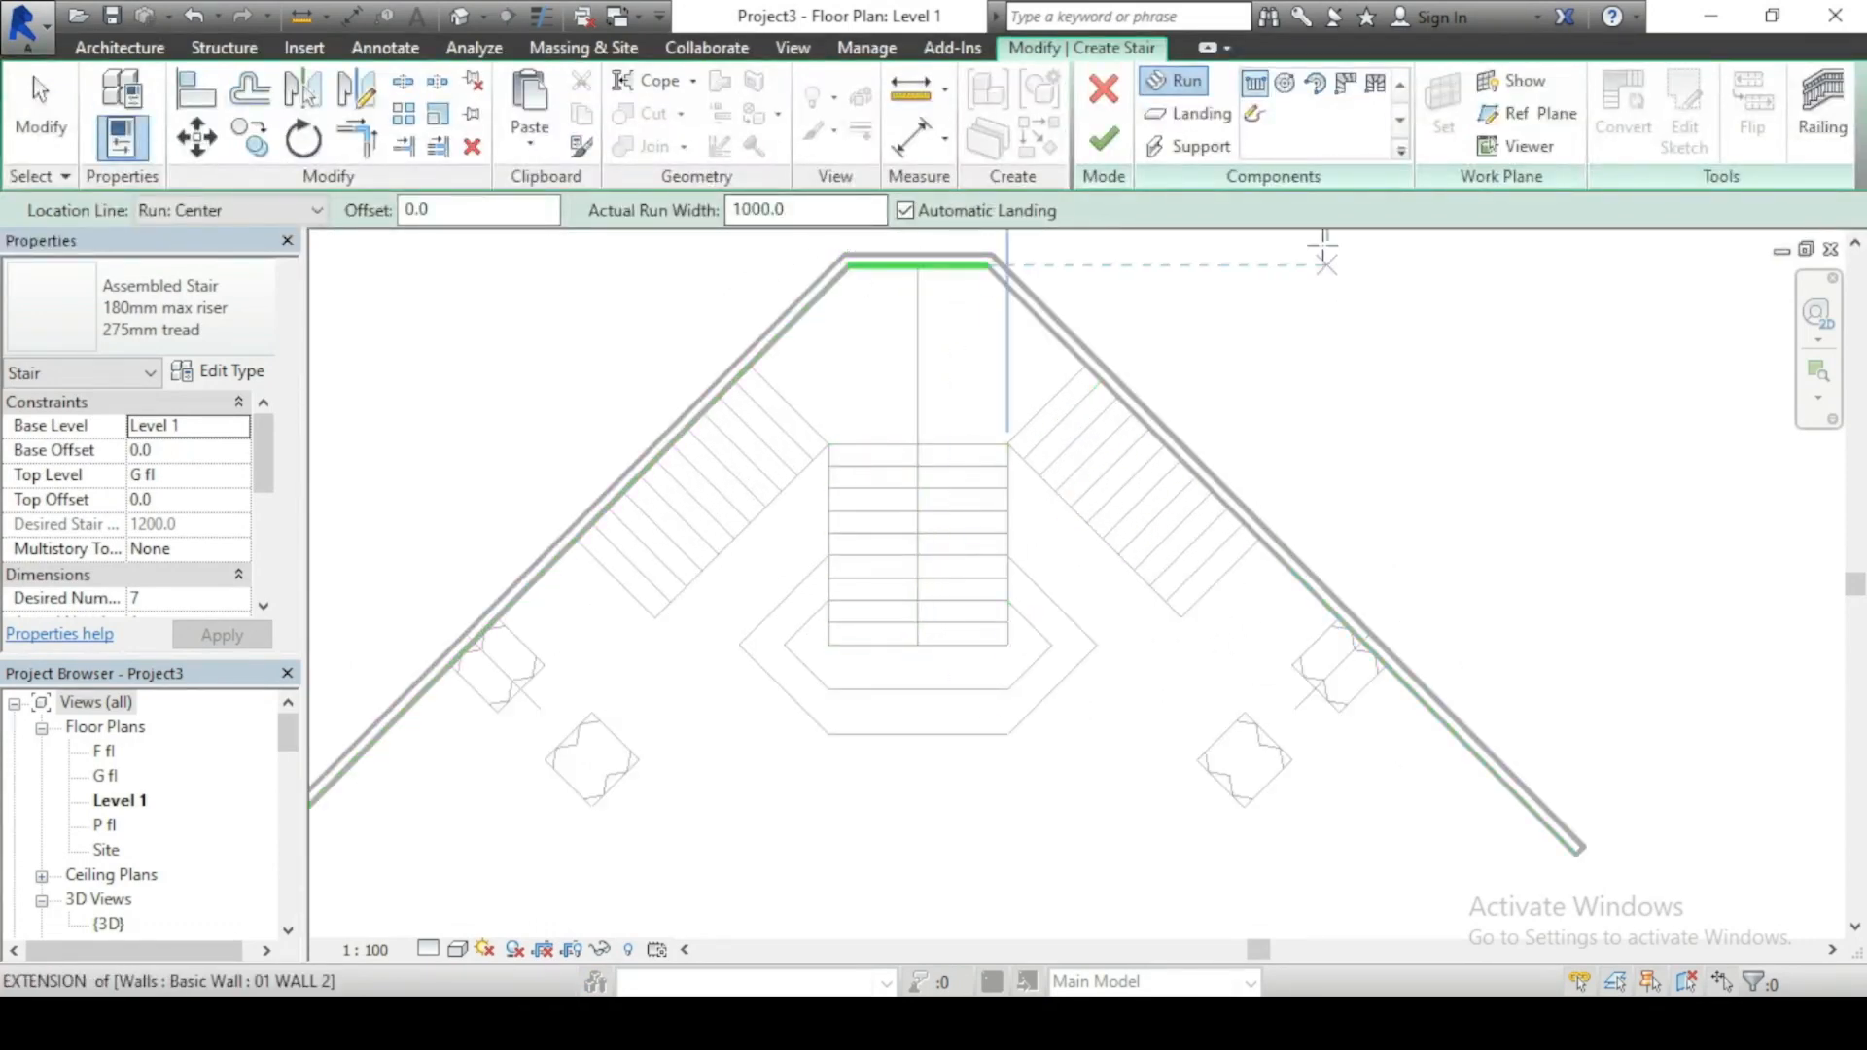
left_click(1256, 114)
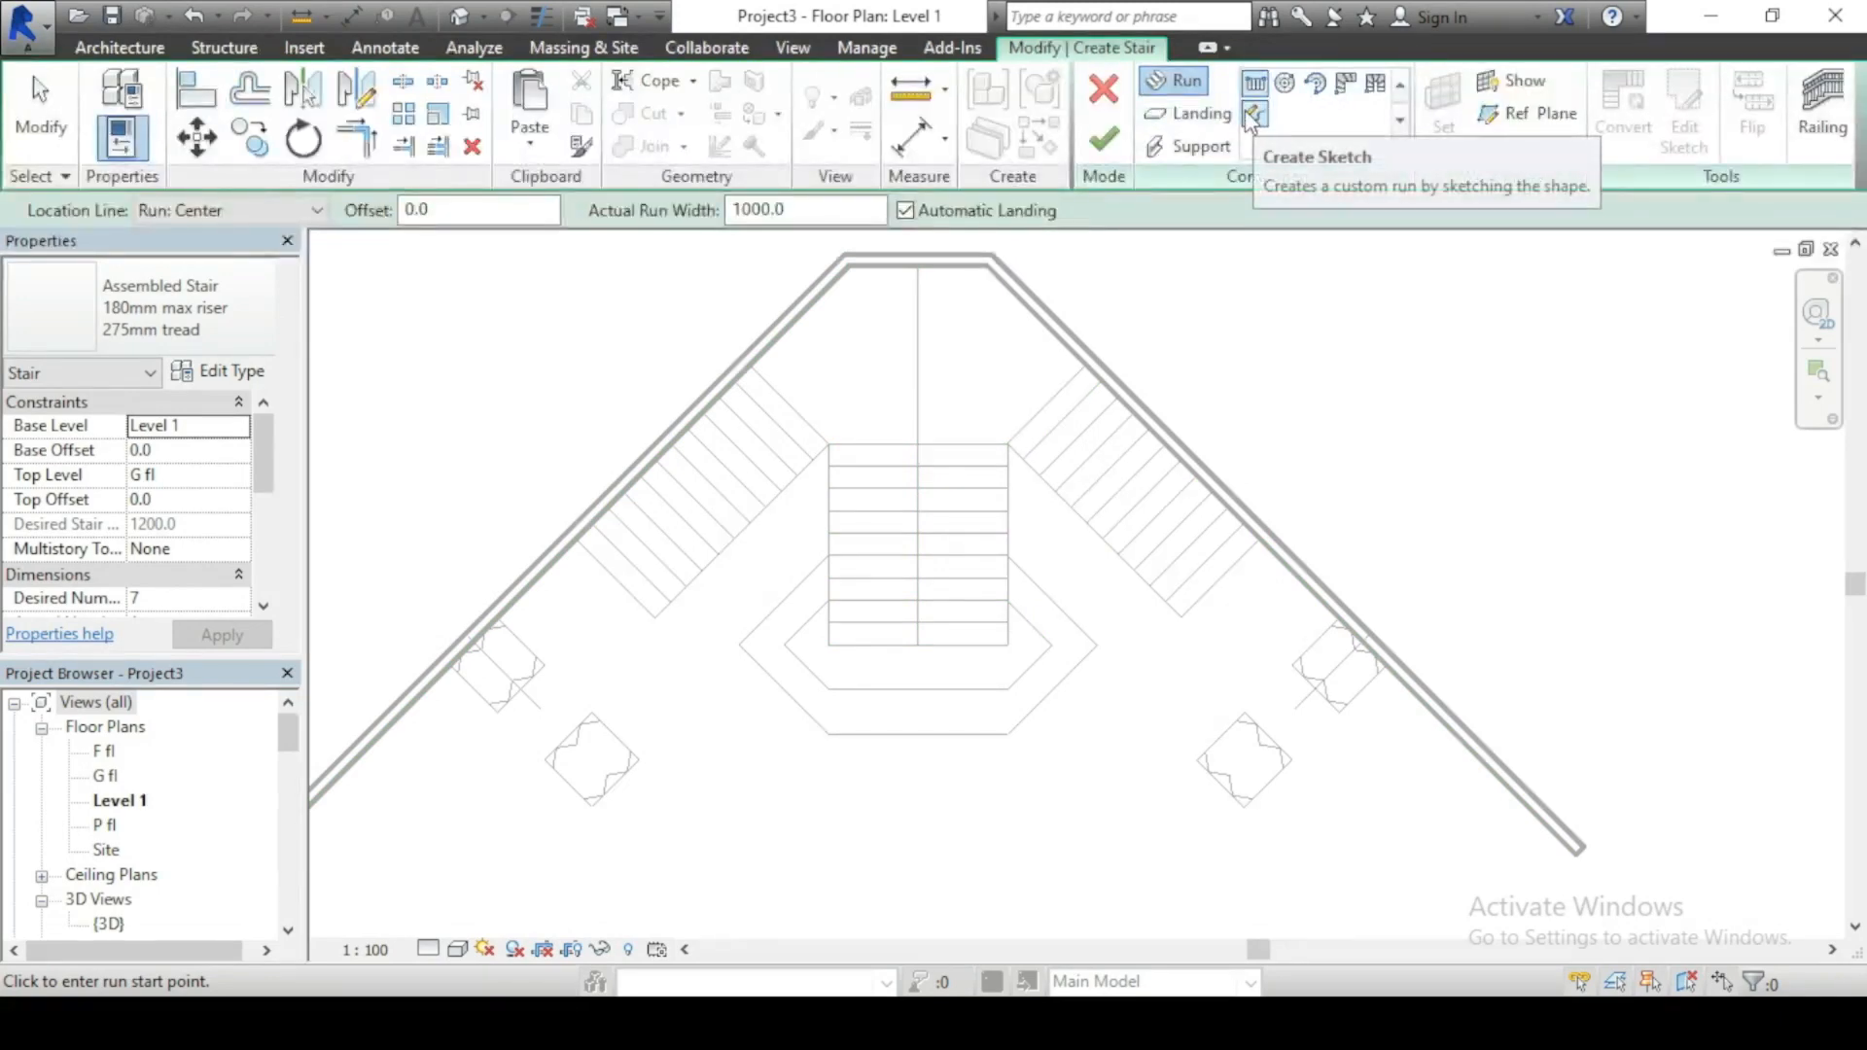
left_click(1248, 113)
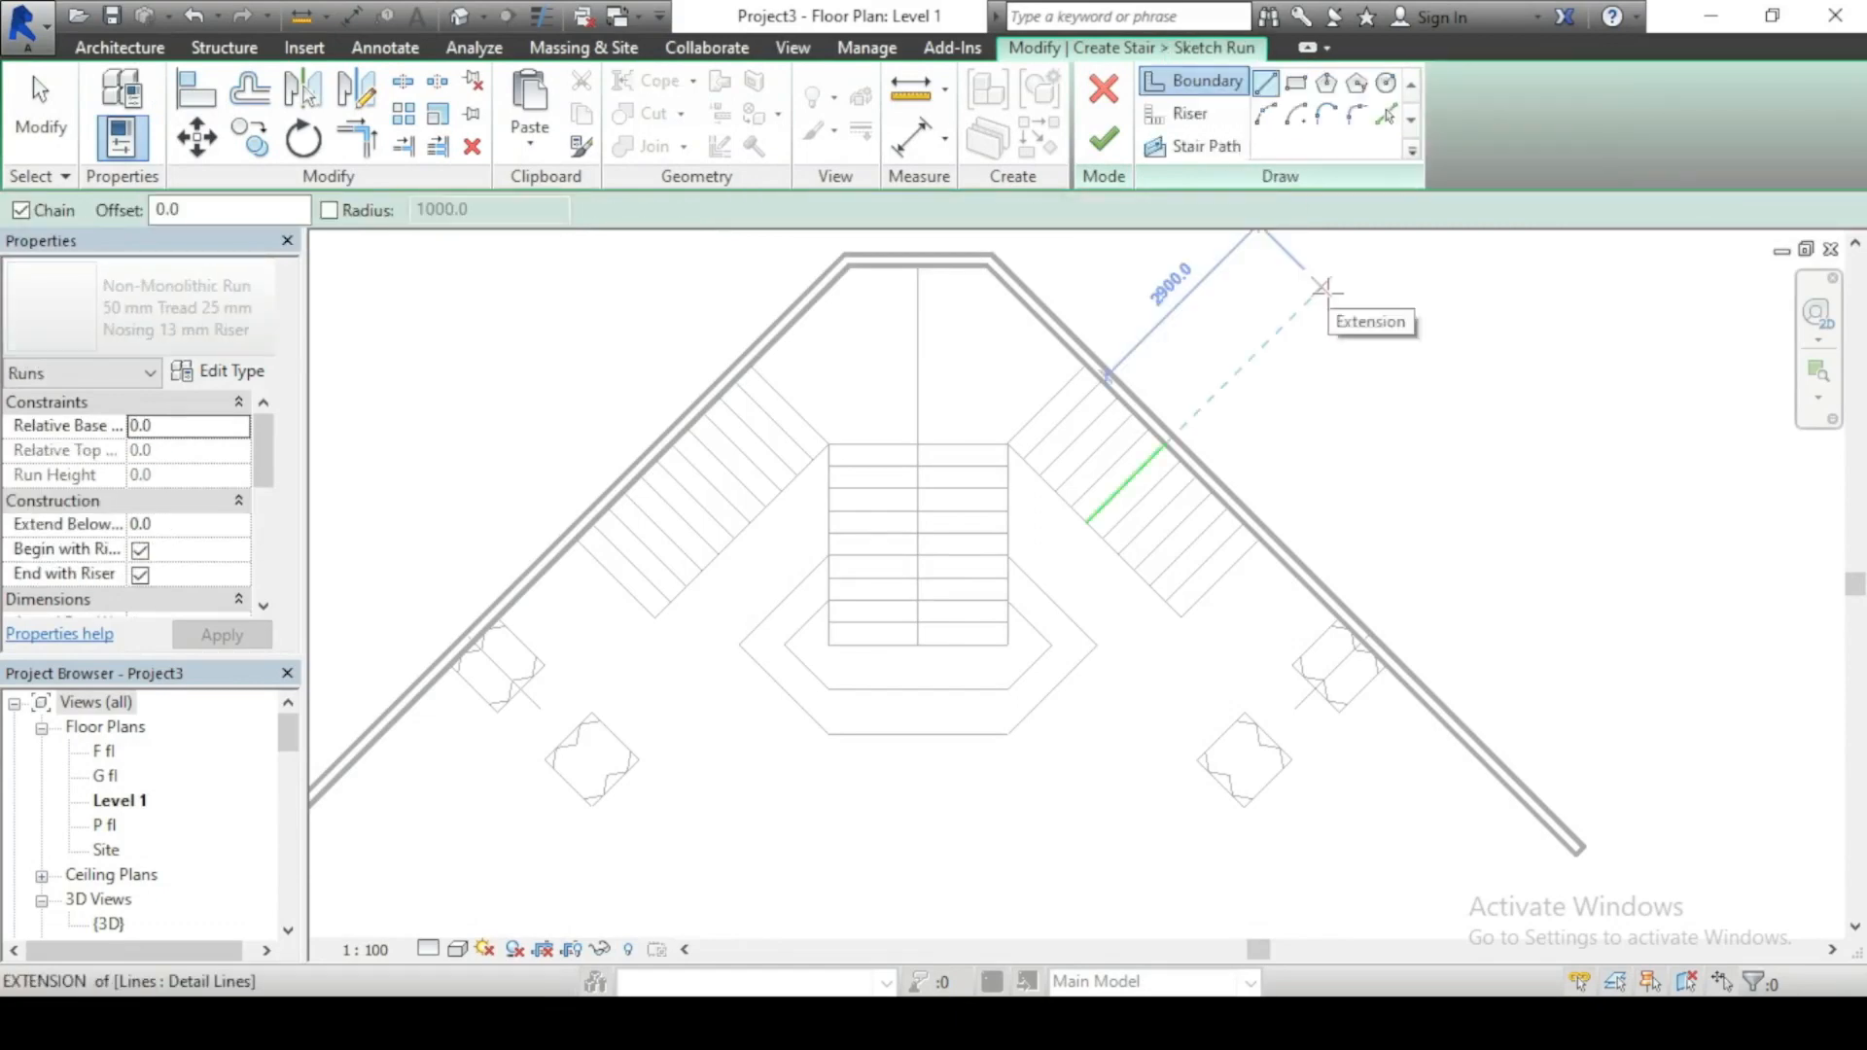
scroll(953, 284, "up", 2)
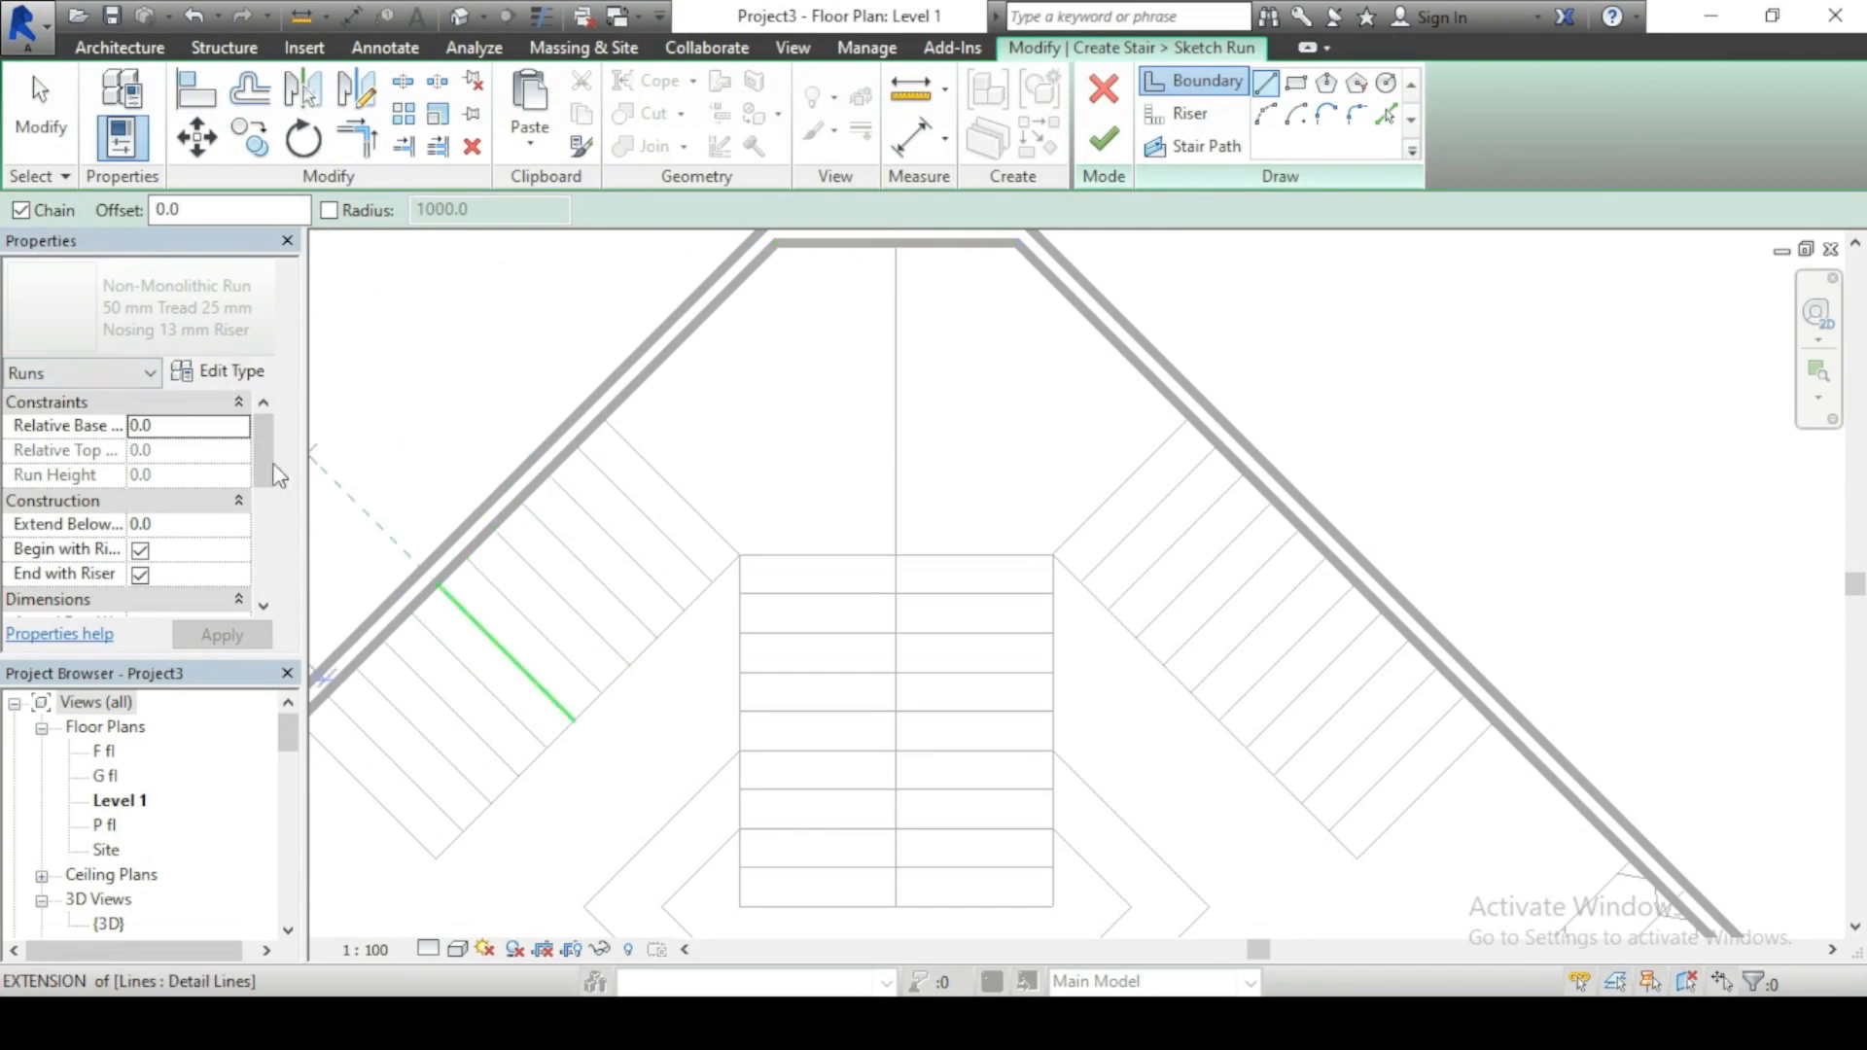
scroll(270, 474, "down", 4)
scroll(269, 474, "up", 2)
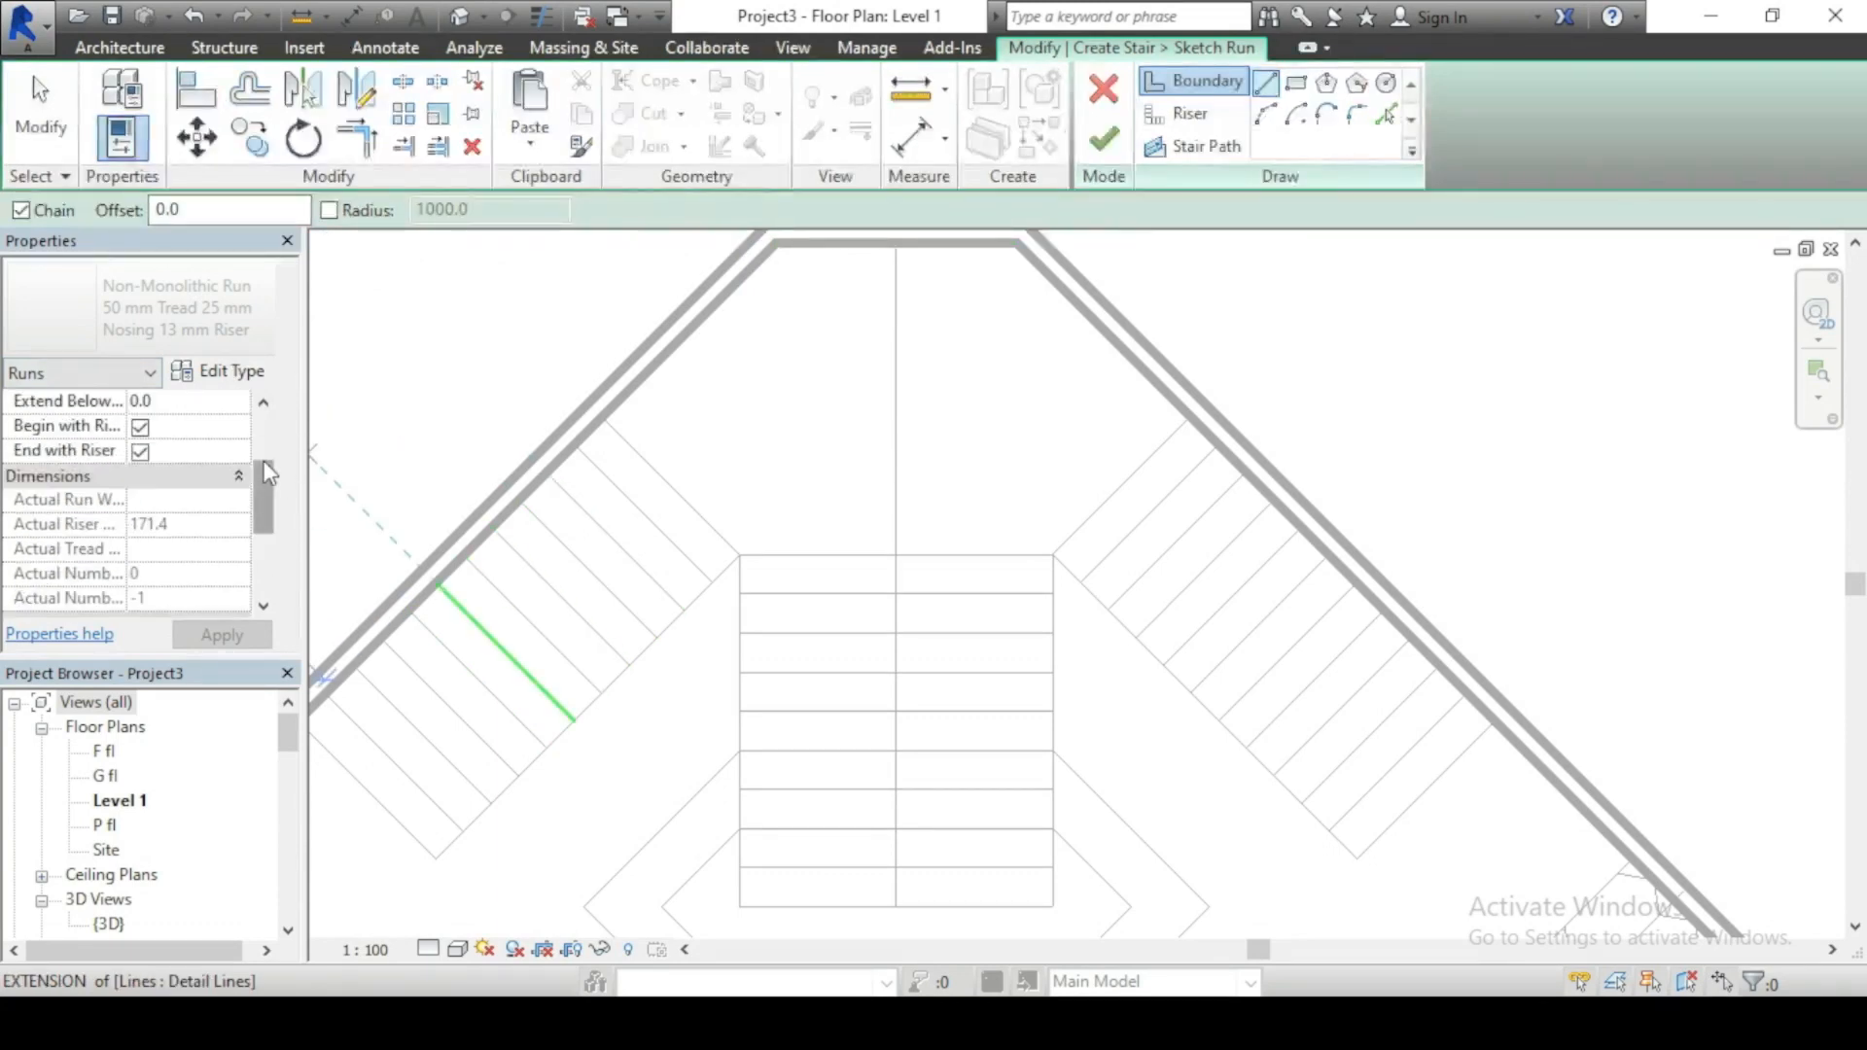
scroll(270, 473, "down", 5)
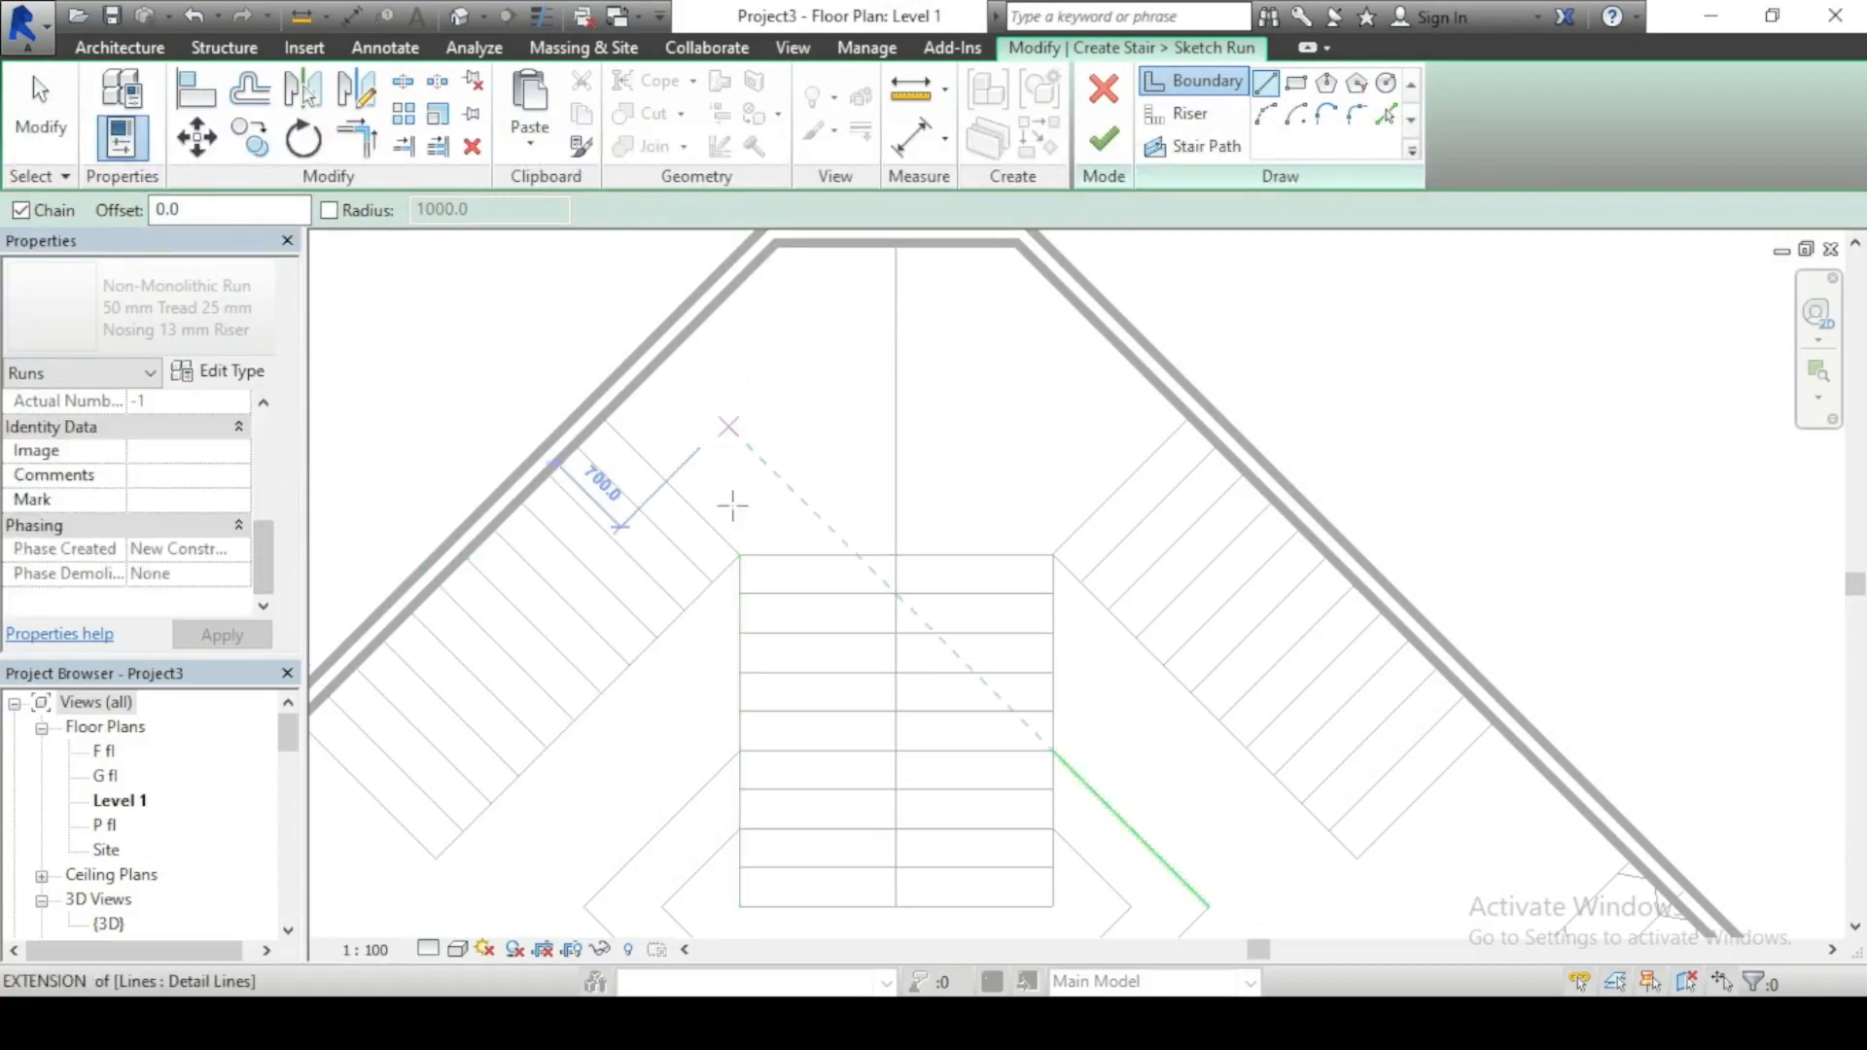
scroll(733, 505, "down", 5)
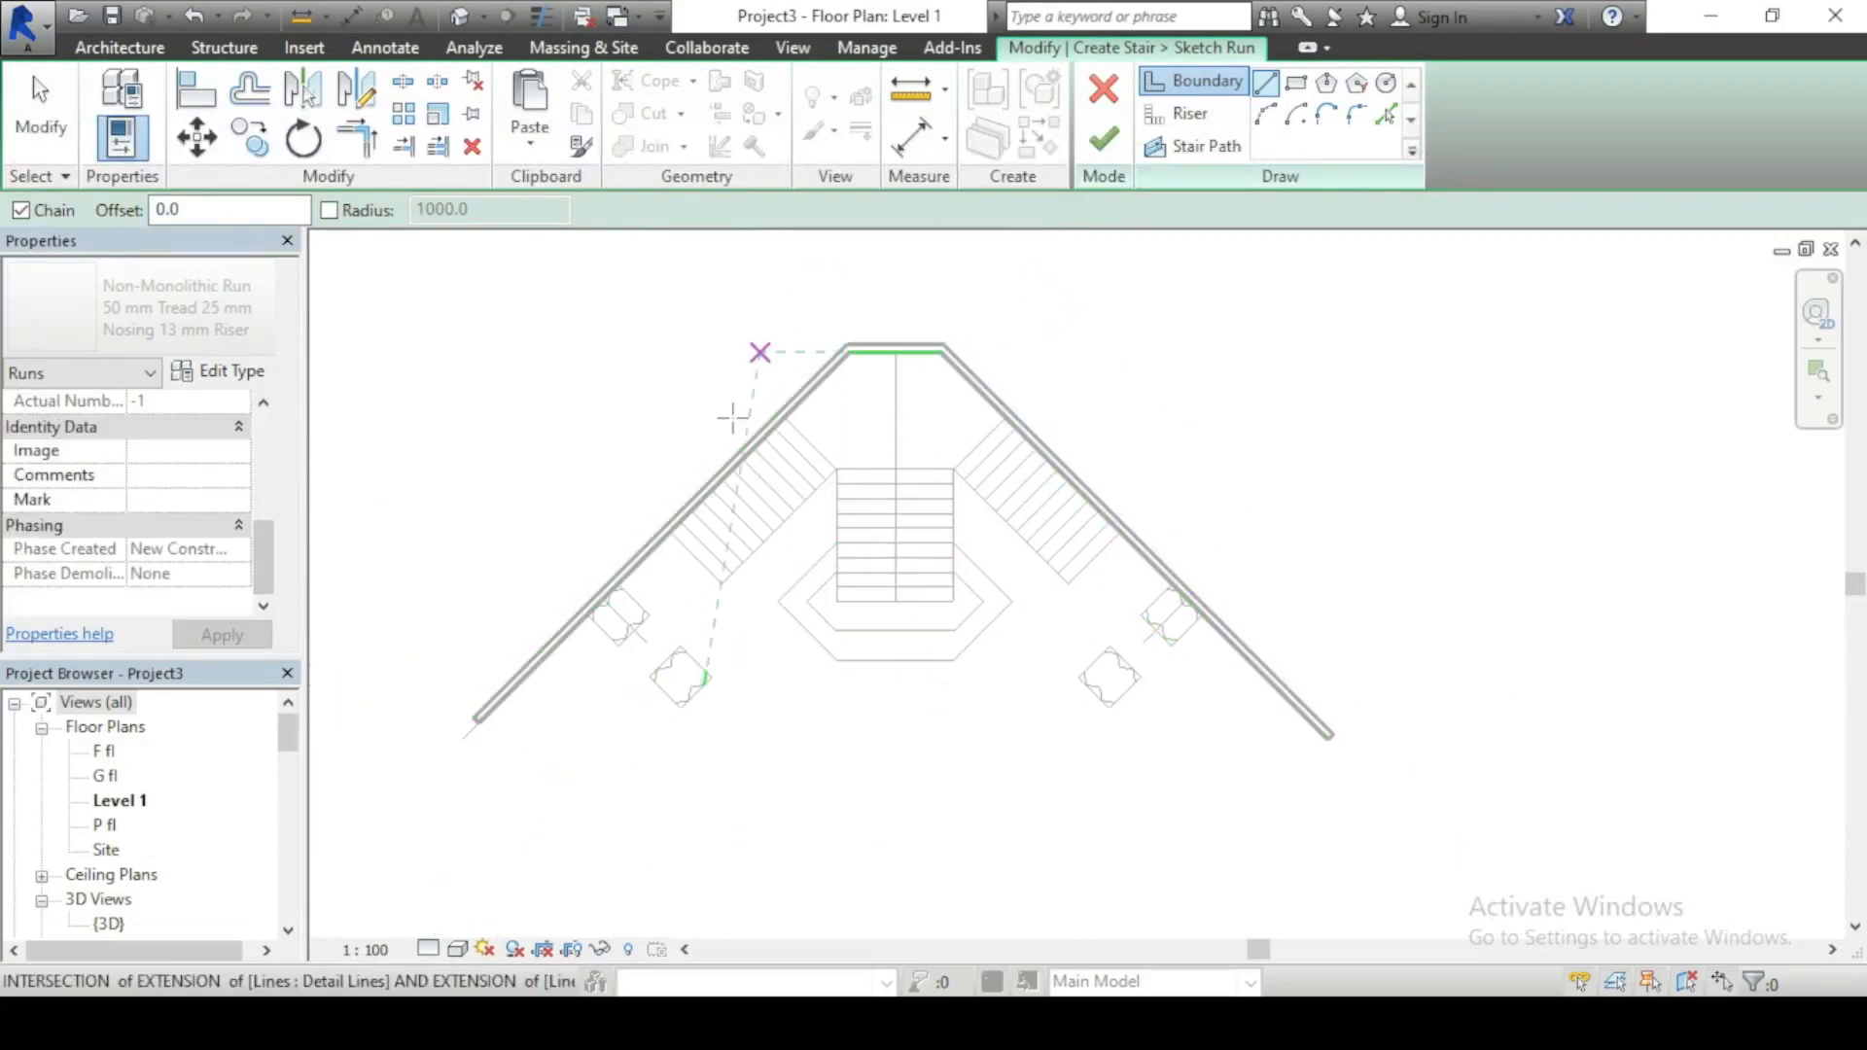
left_click(958, 363)
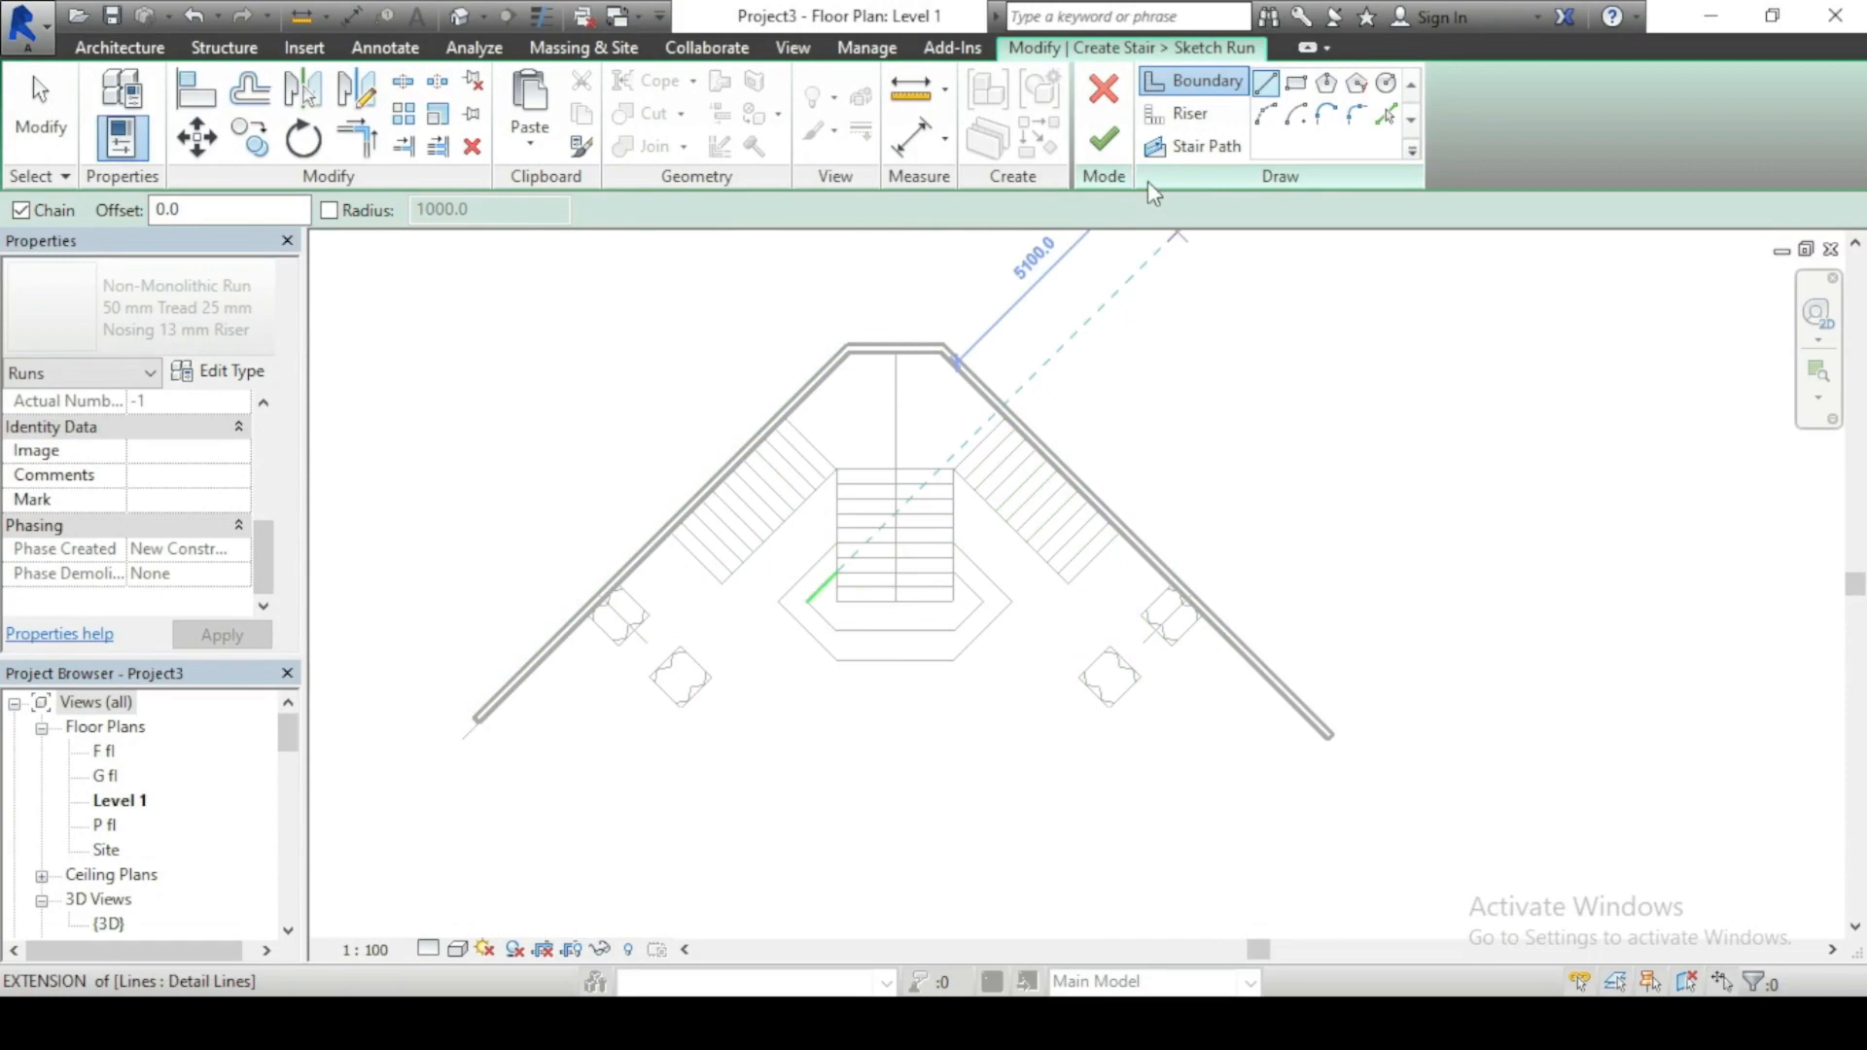
scroll(963, 434, "up", 2)
Step: Draw a 1200 mm riser line along the bottom edge of the central flight, from its centre line to its right corner
left_click(1188, 113)
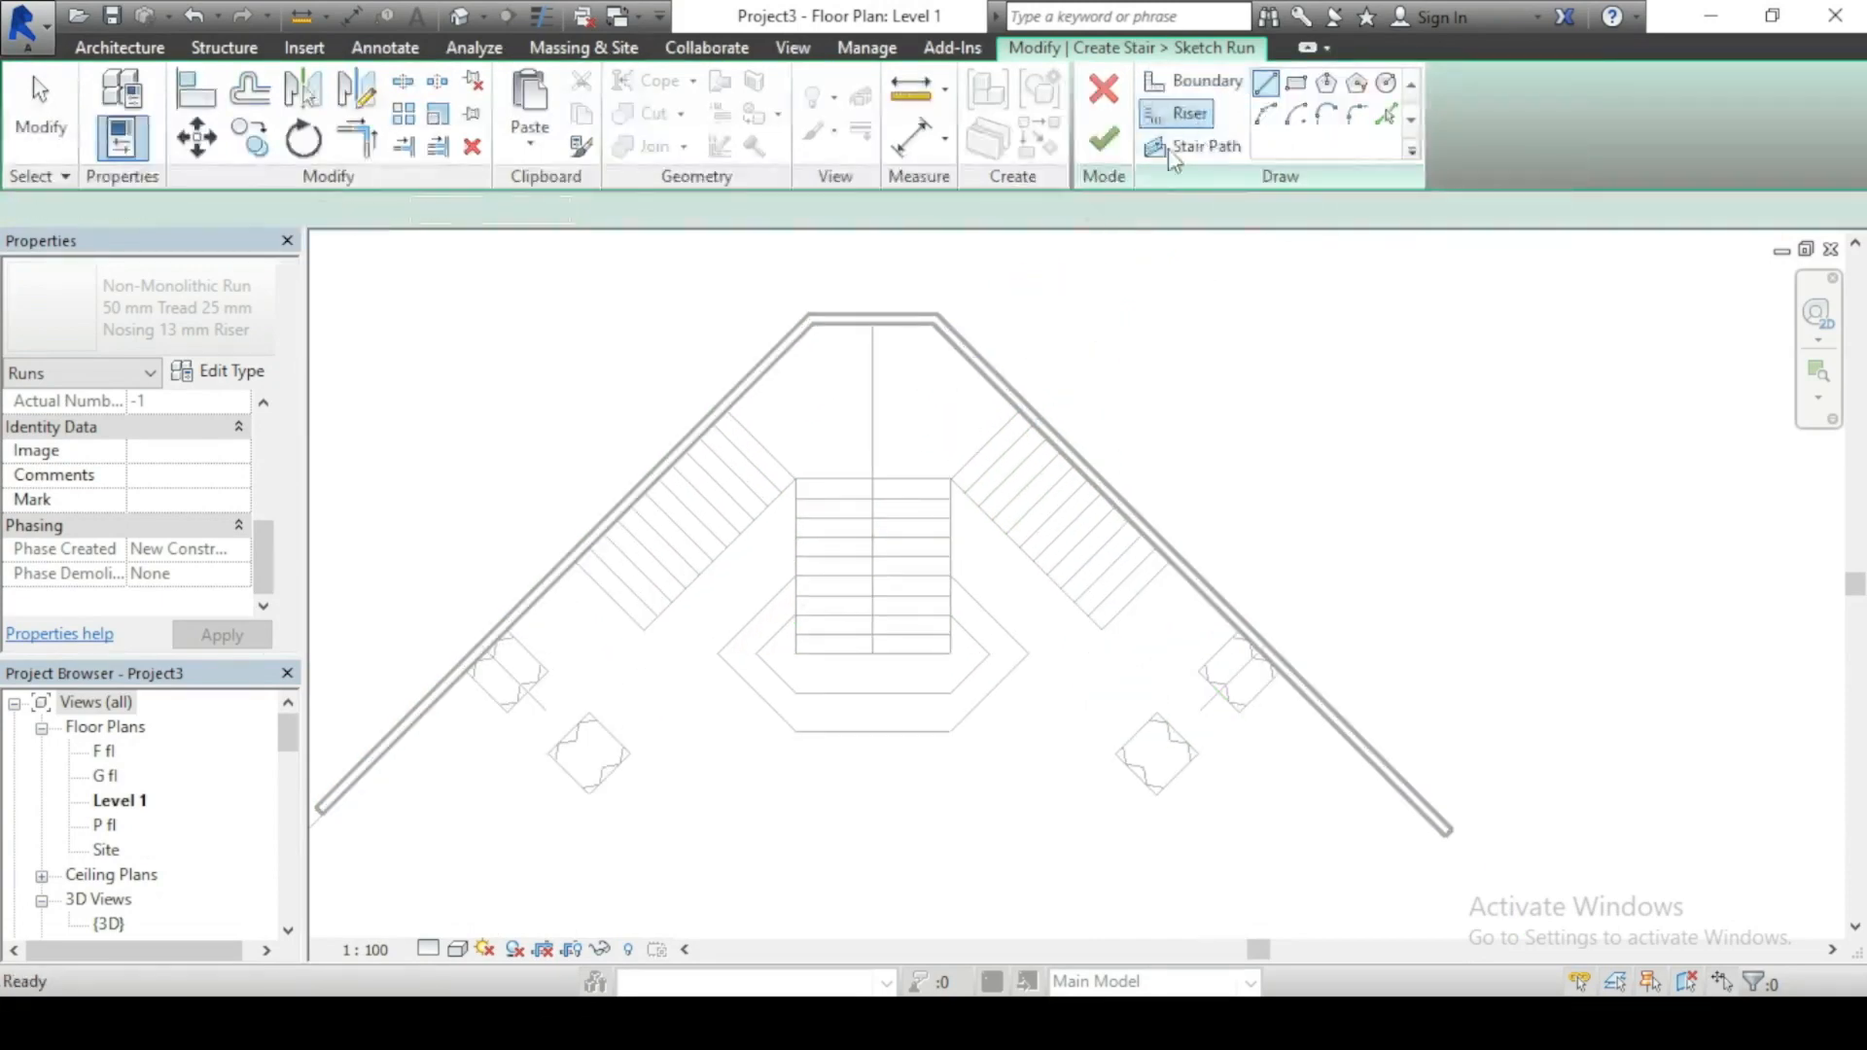
scroll(884, 779, "up", 2)
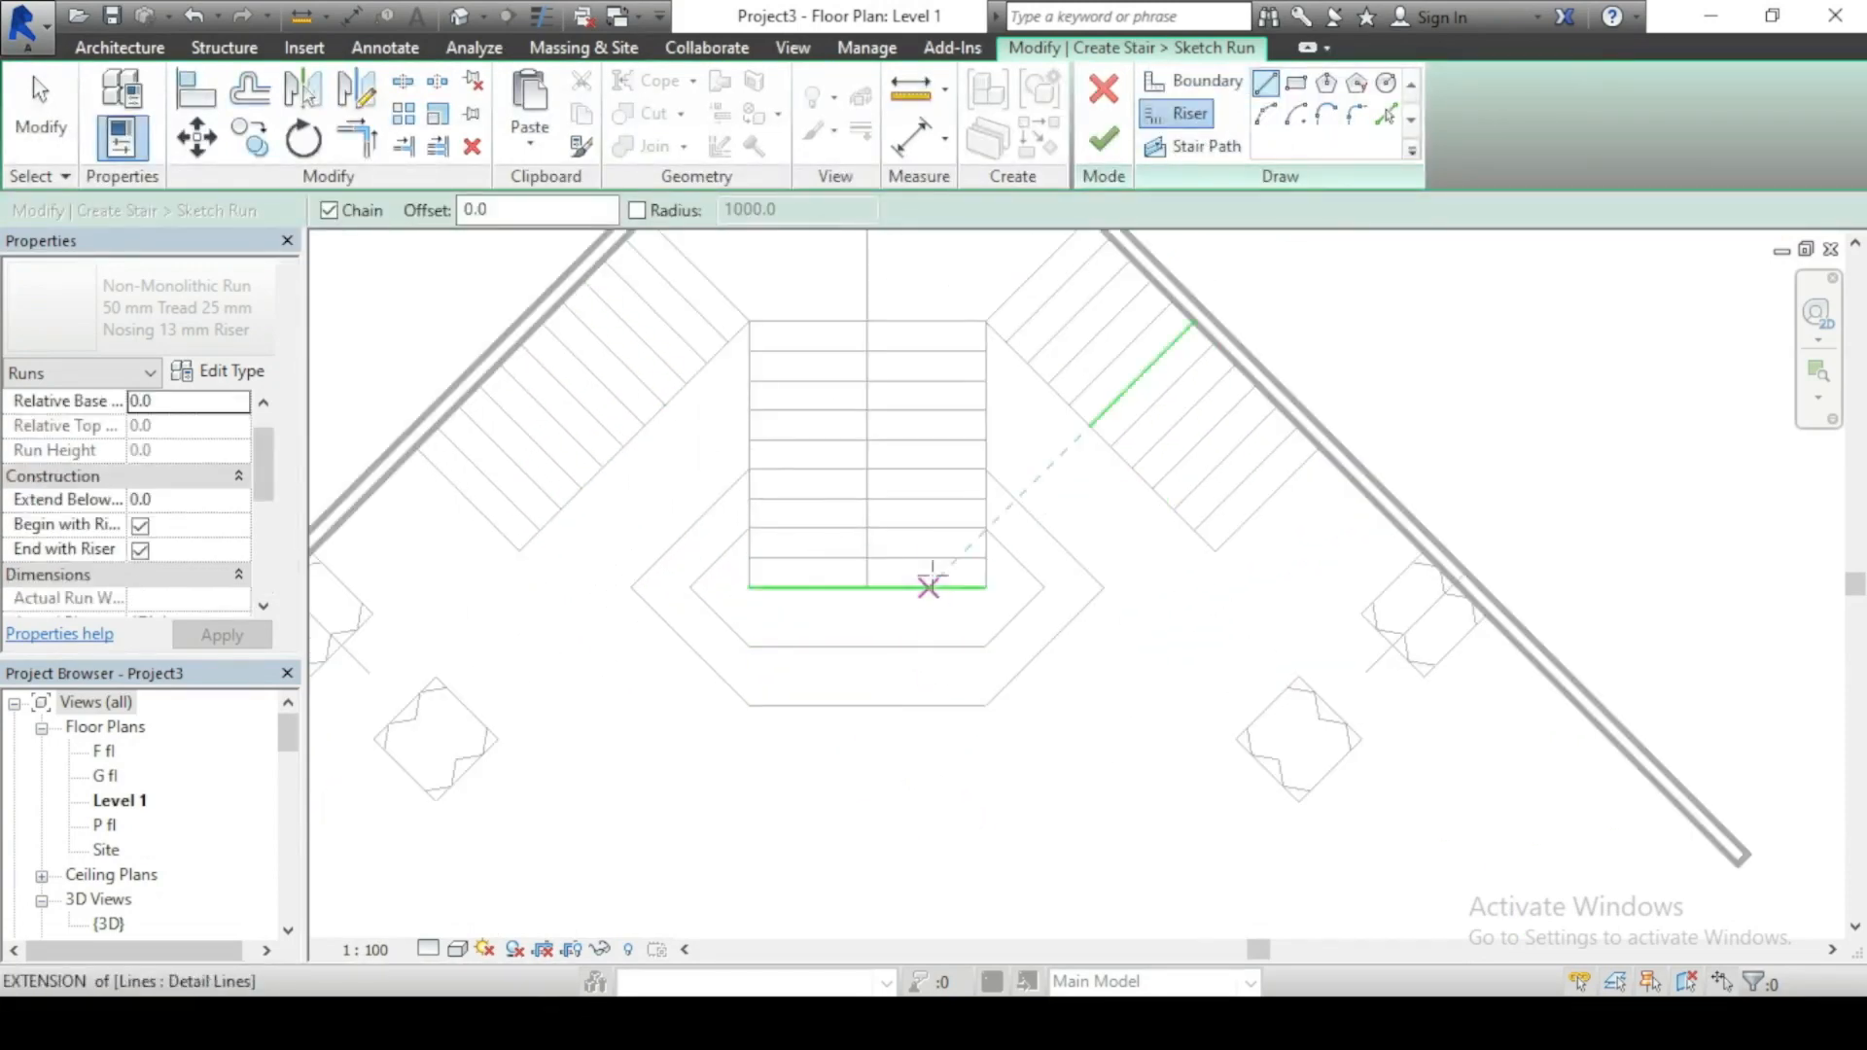
scroll(929, 587, "up", 2)
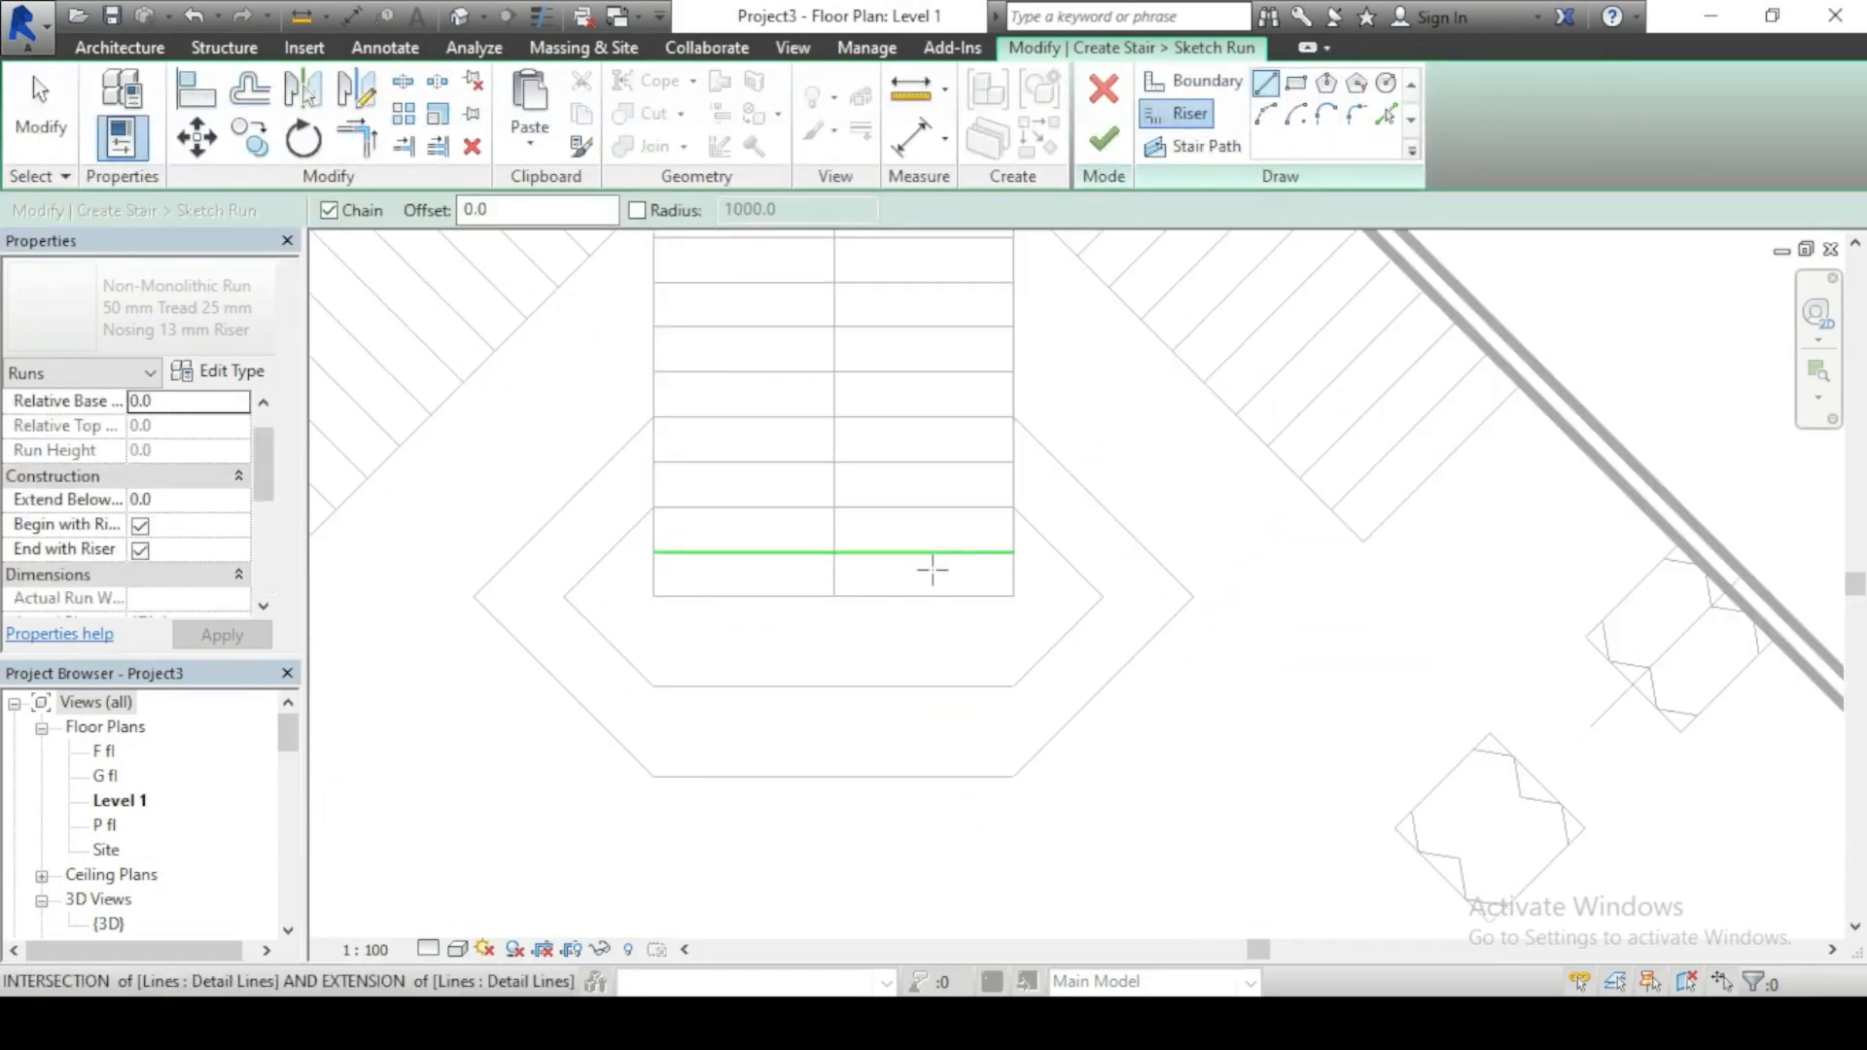
left_click(833, 596)
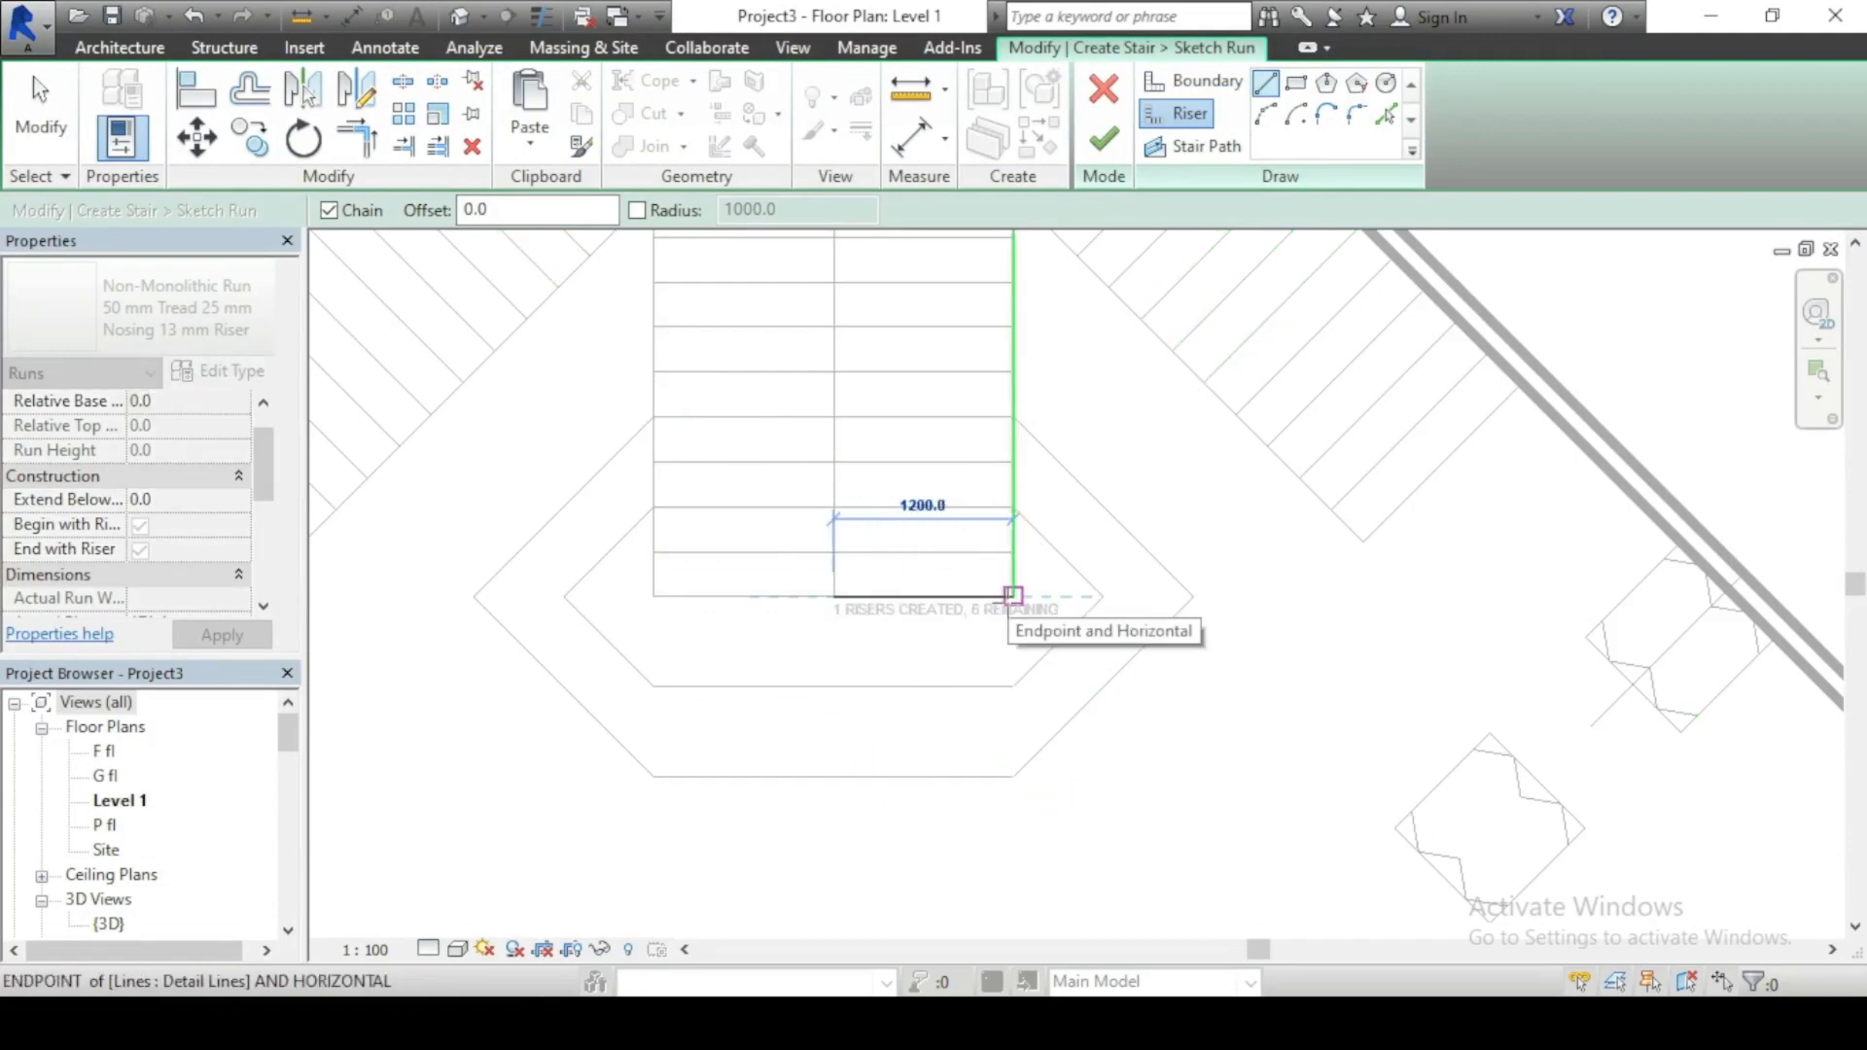
left_click(1013, 595)
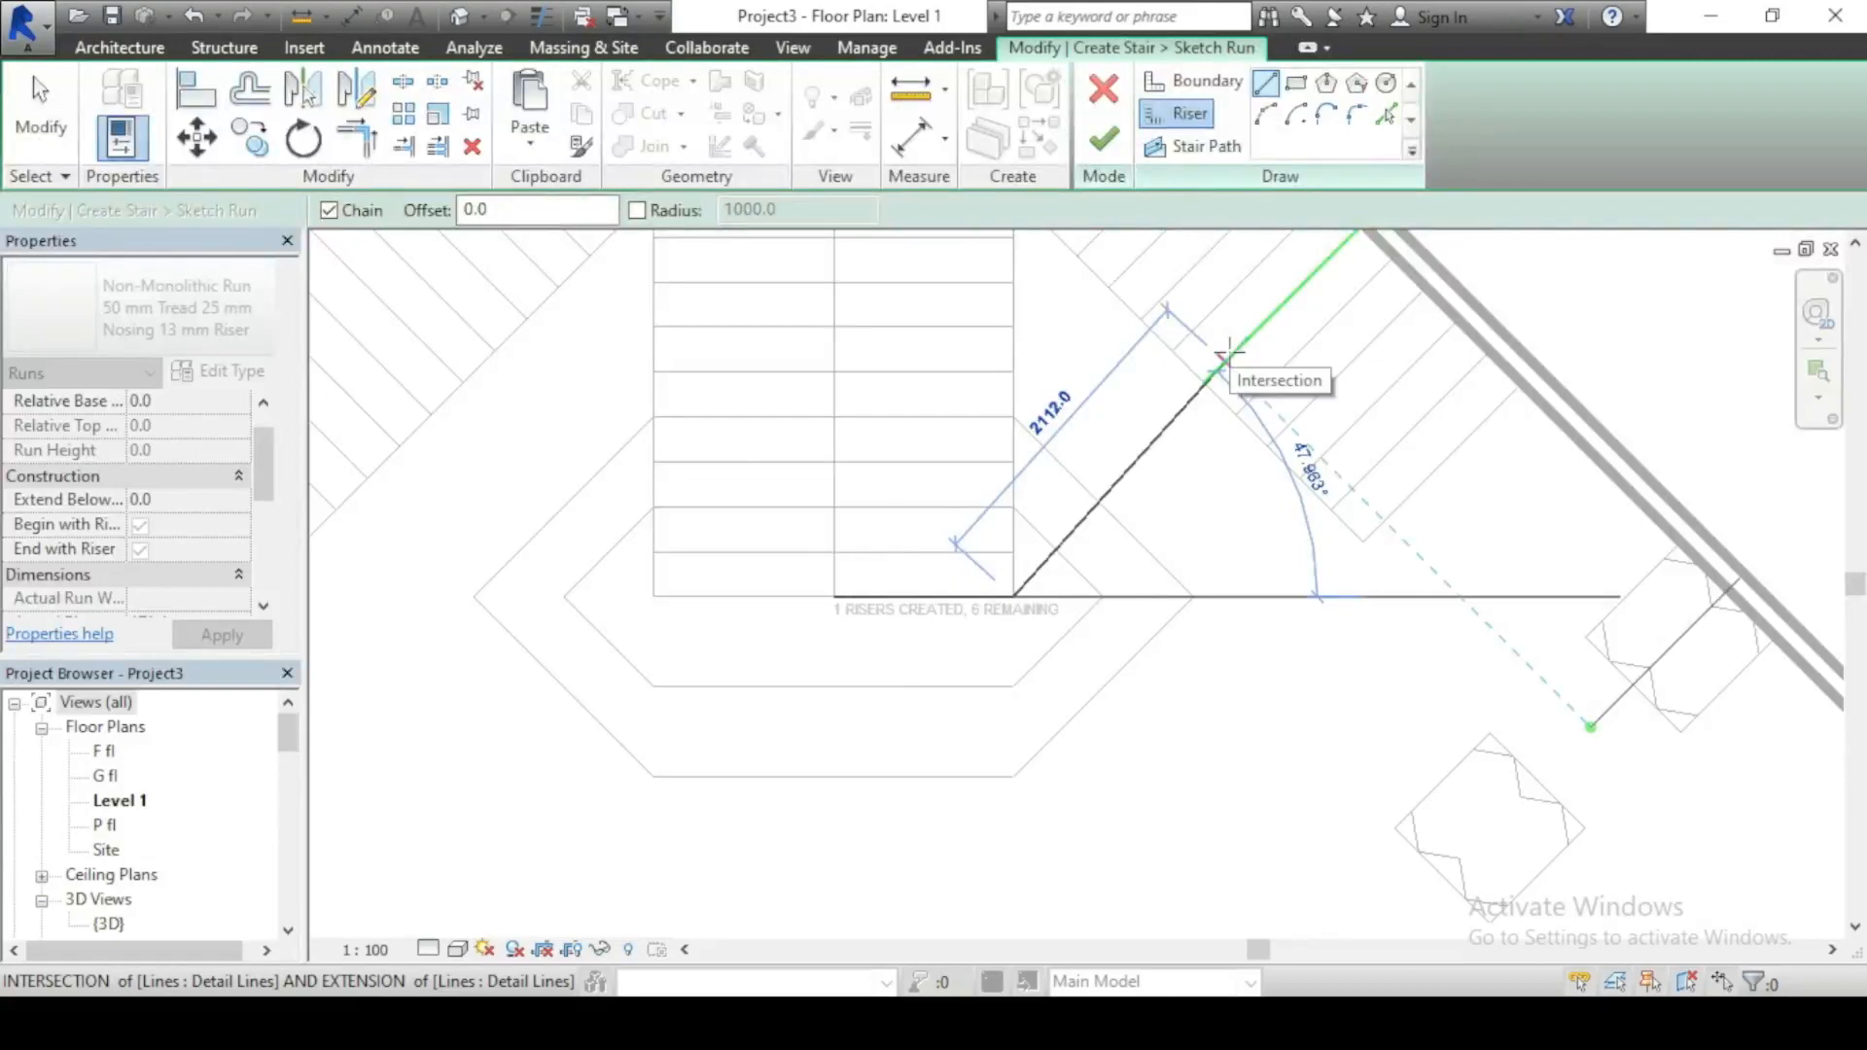
key("Escape")
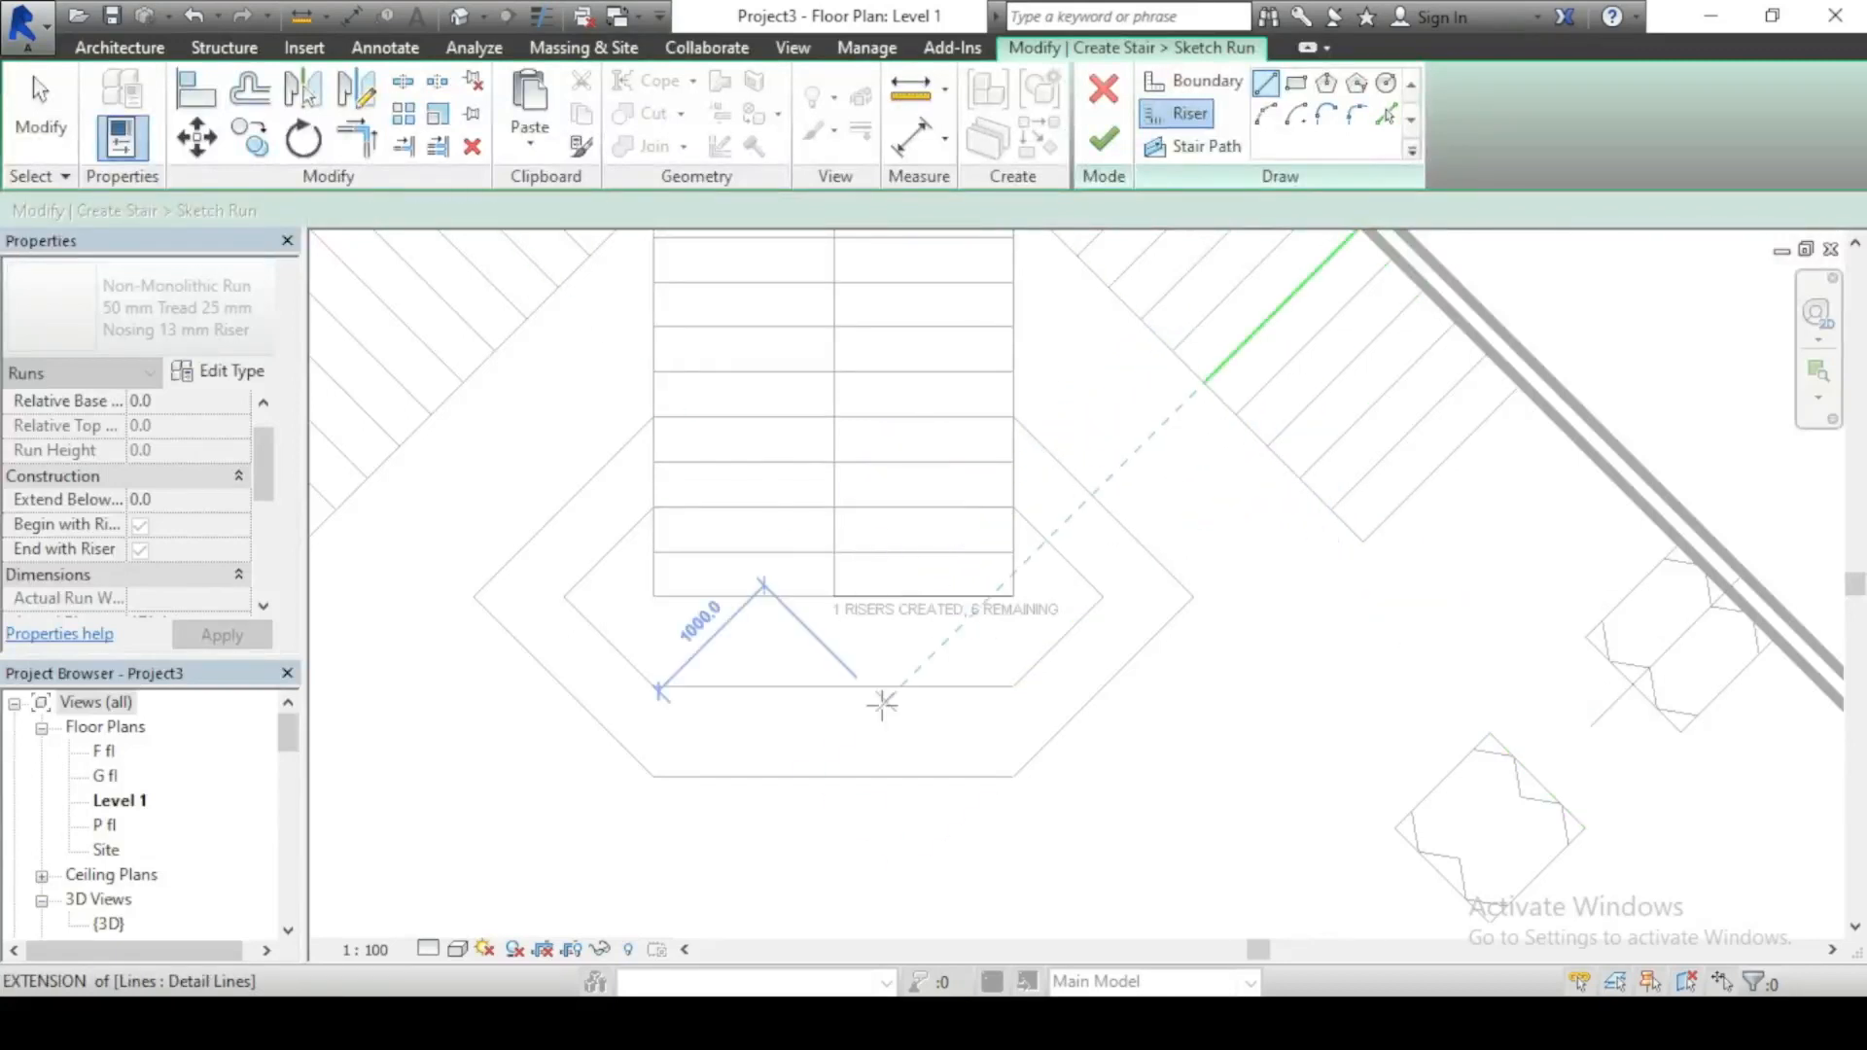
Step: Draw a riser line along the top edge of the central flight, from its midpoint to its right corner
scroll(880, 702, "down", 1)
scroll(846, 351, "up", 1)
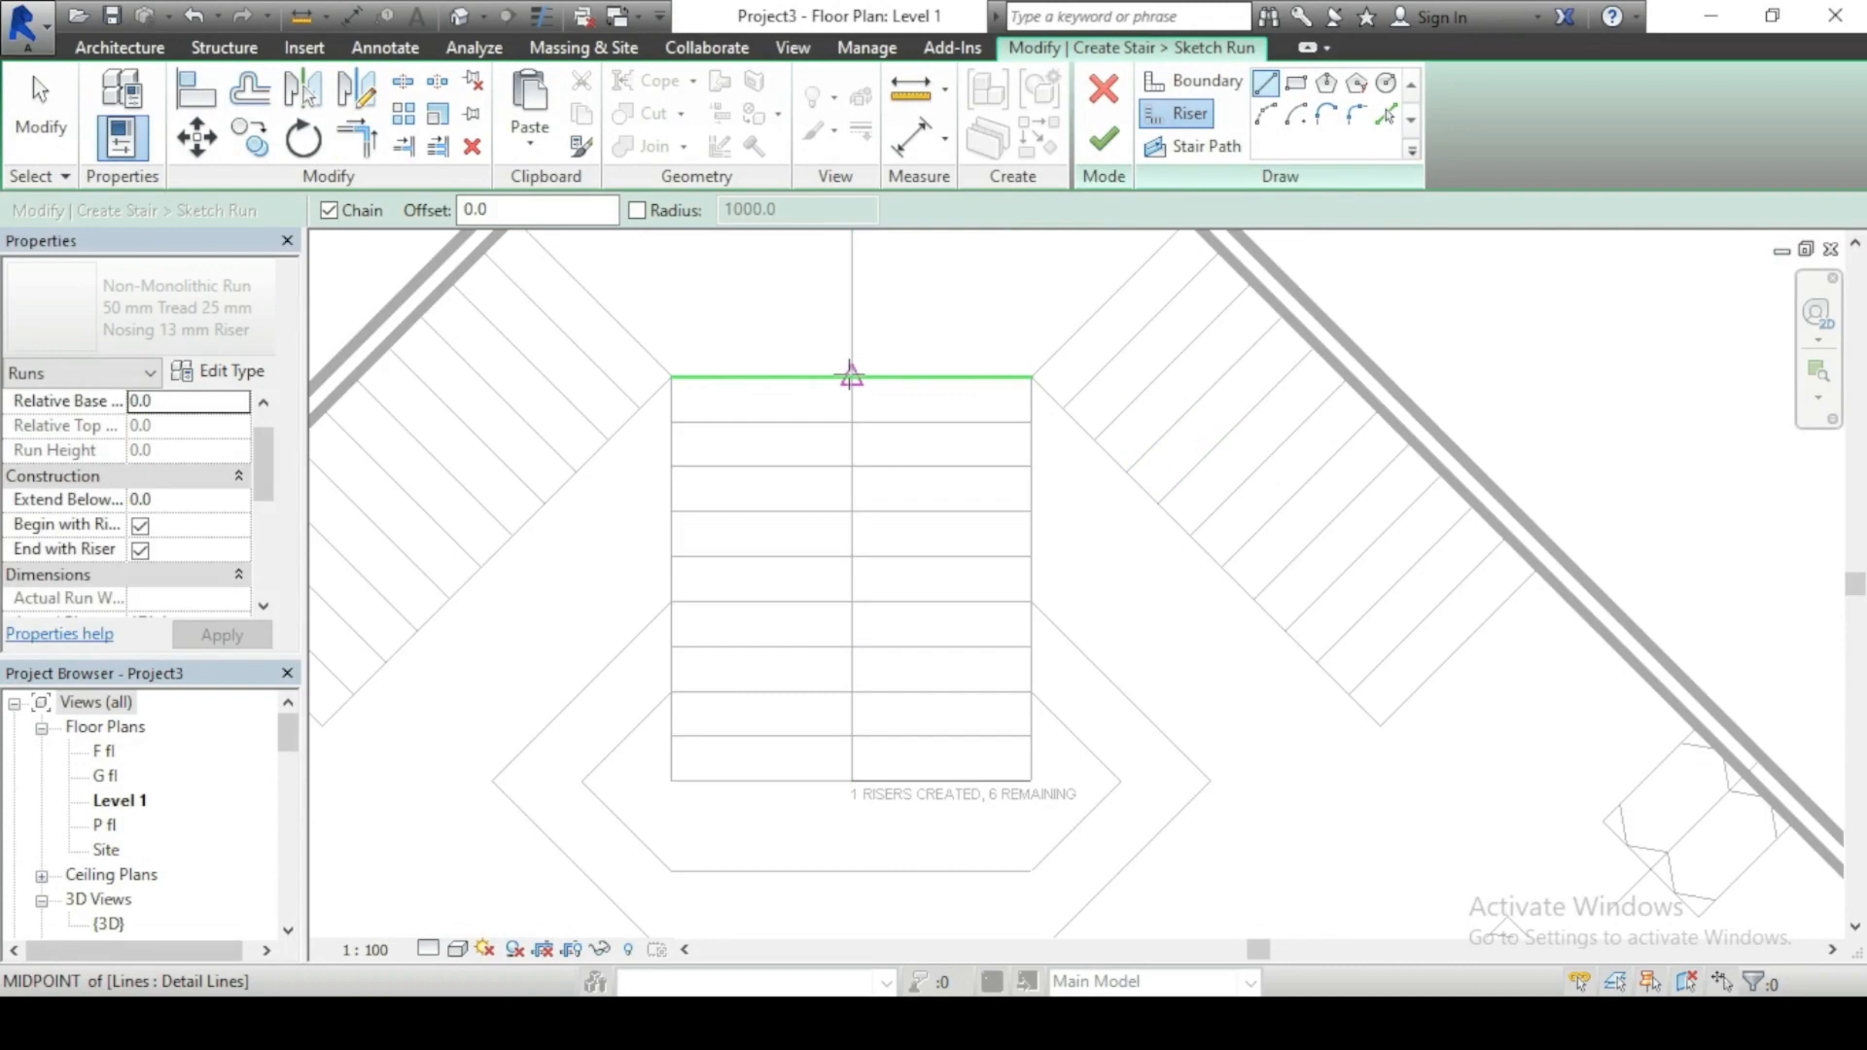
left_click(851, 375)
left_click(1030, 378)
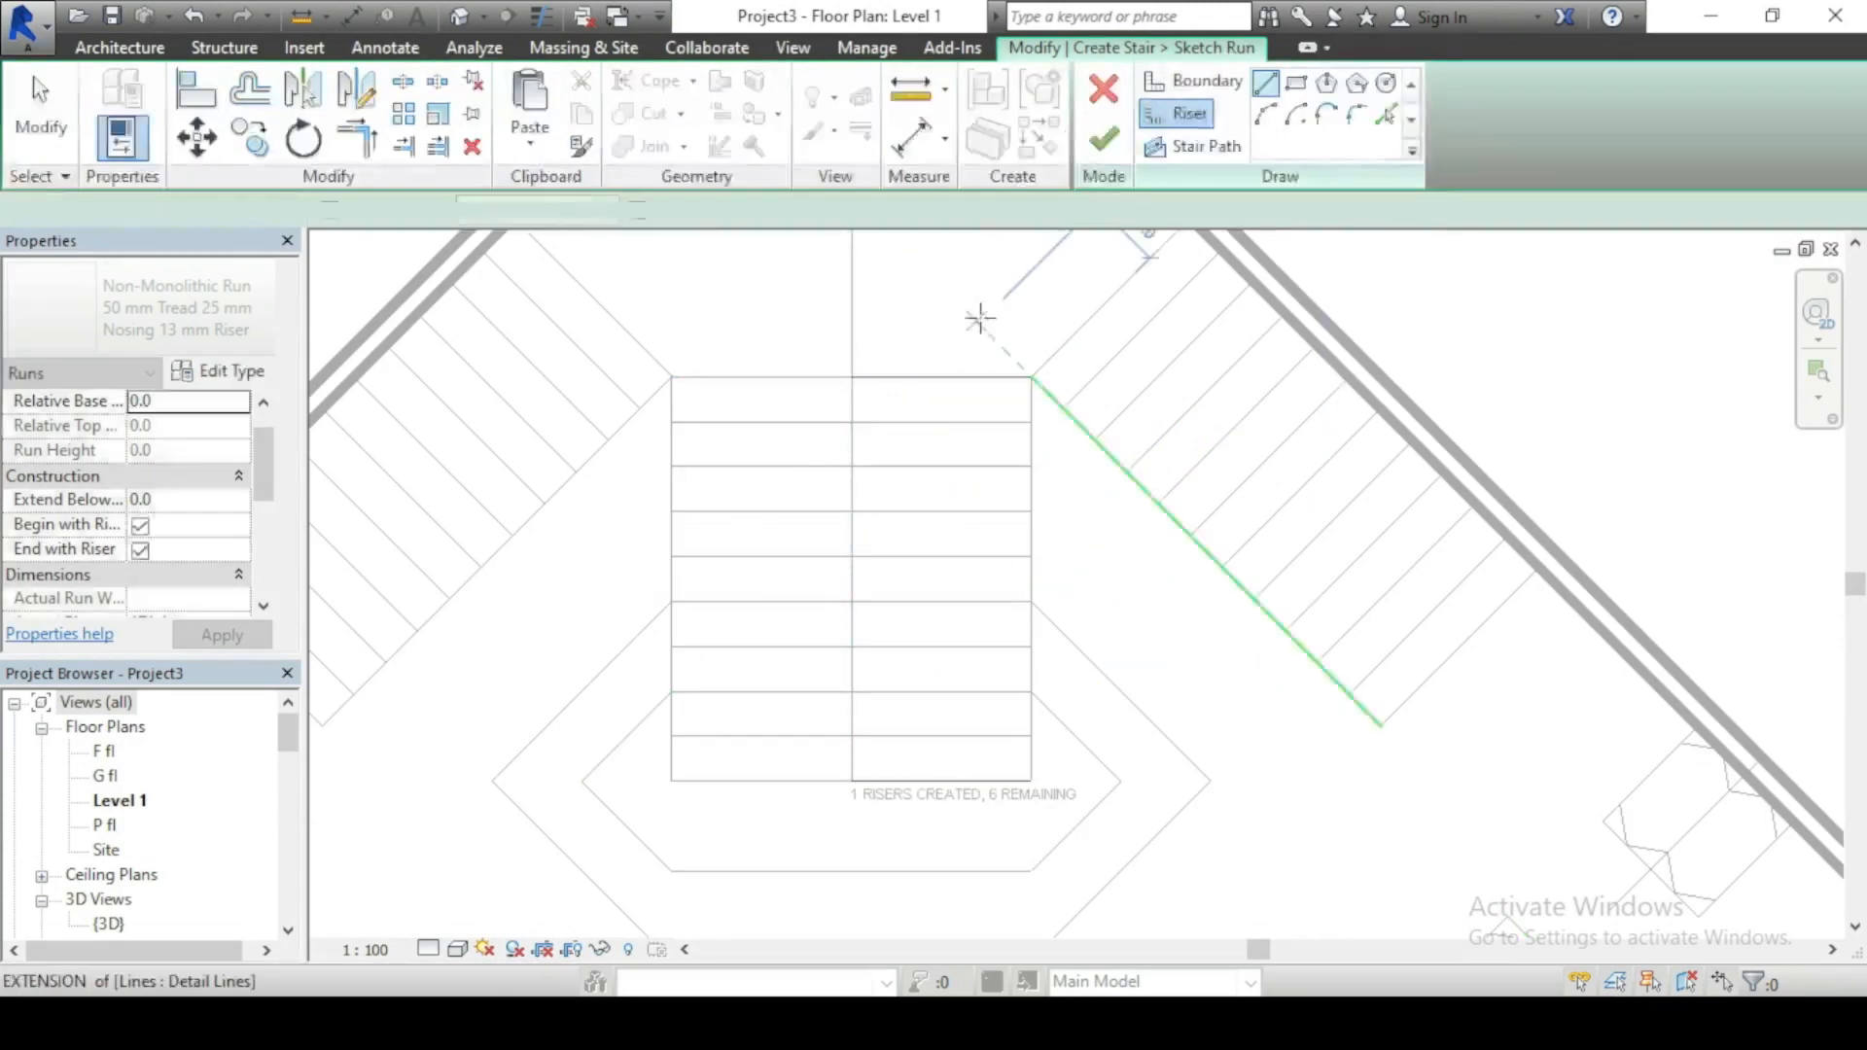
key("Escape")
Step: Offset copies of the central flight's top riser successively downward at 300 mm spacing, following the guide lines of its right half
left_click(250, 90)
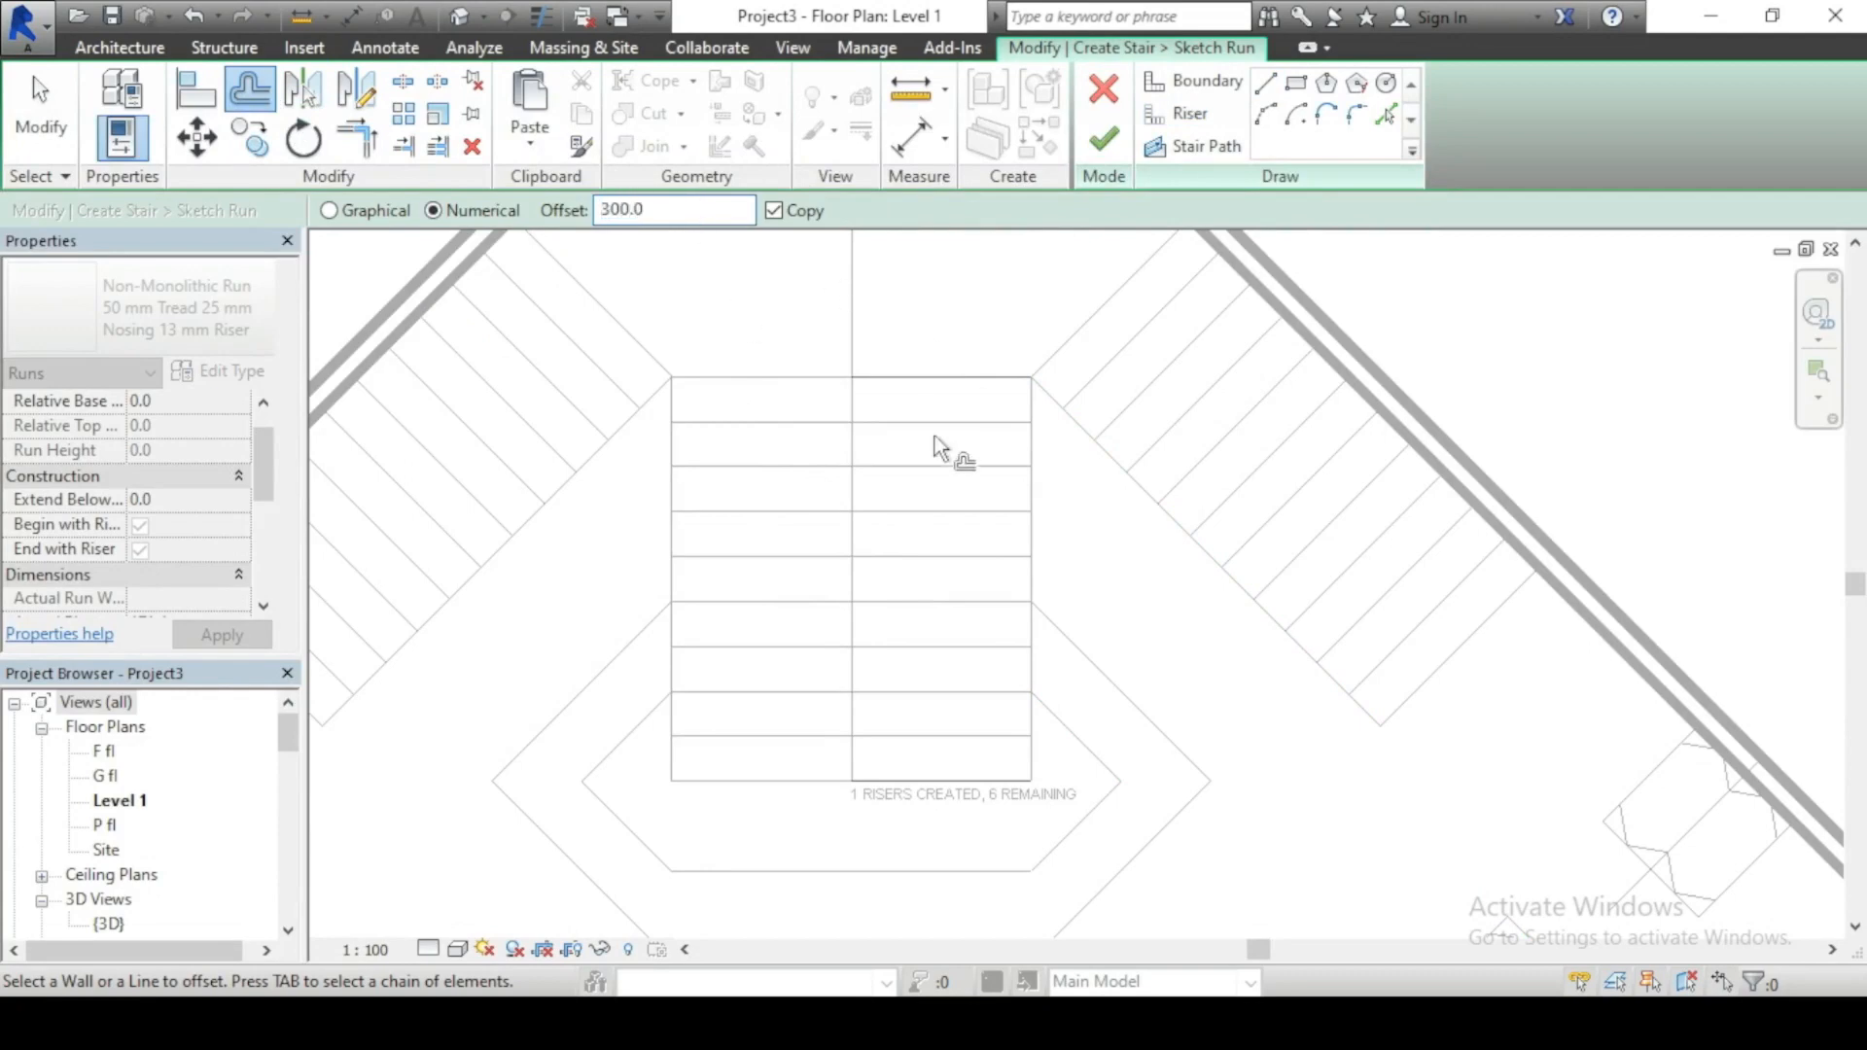
left_click(941, 408)
left_click(953, 430)
left_click(951, 475)
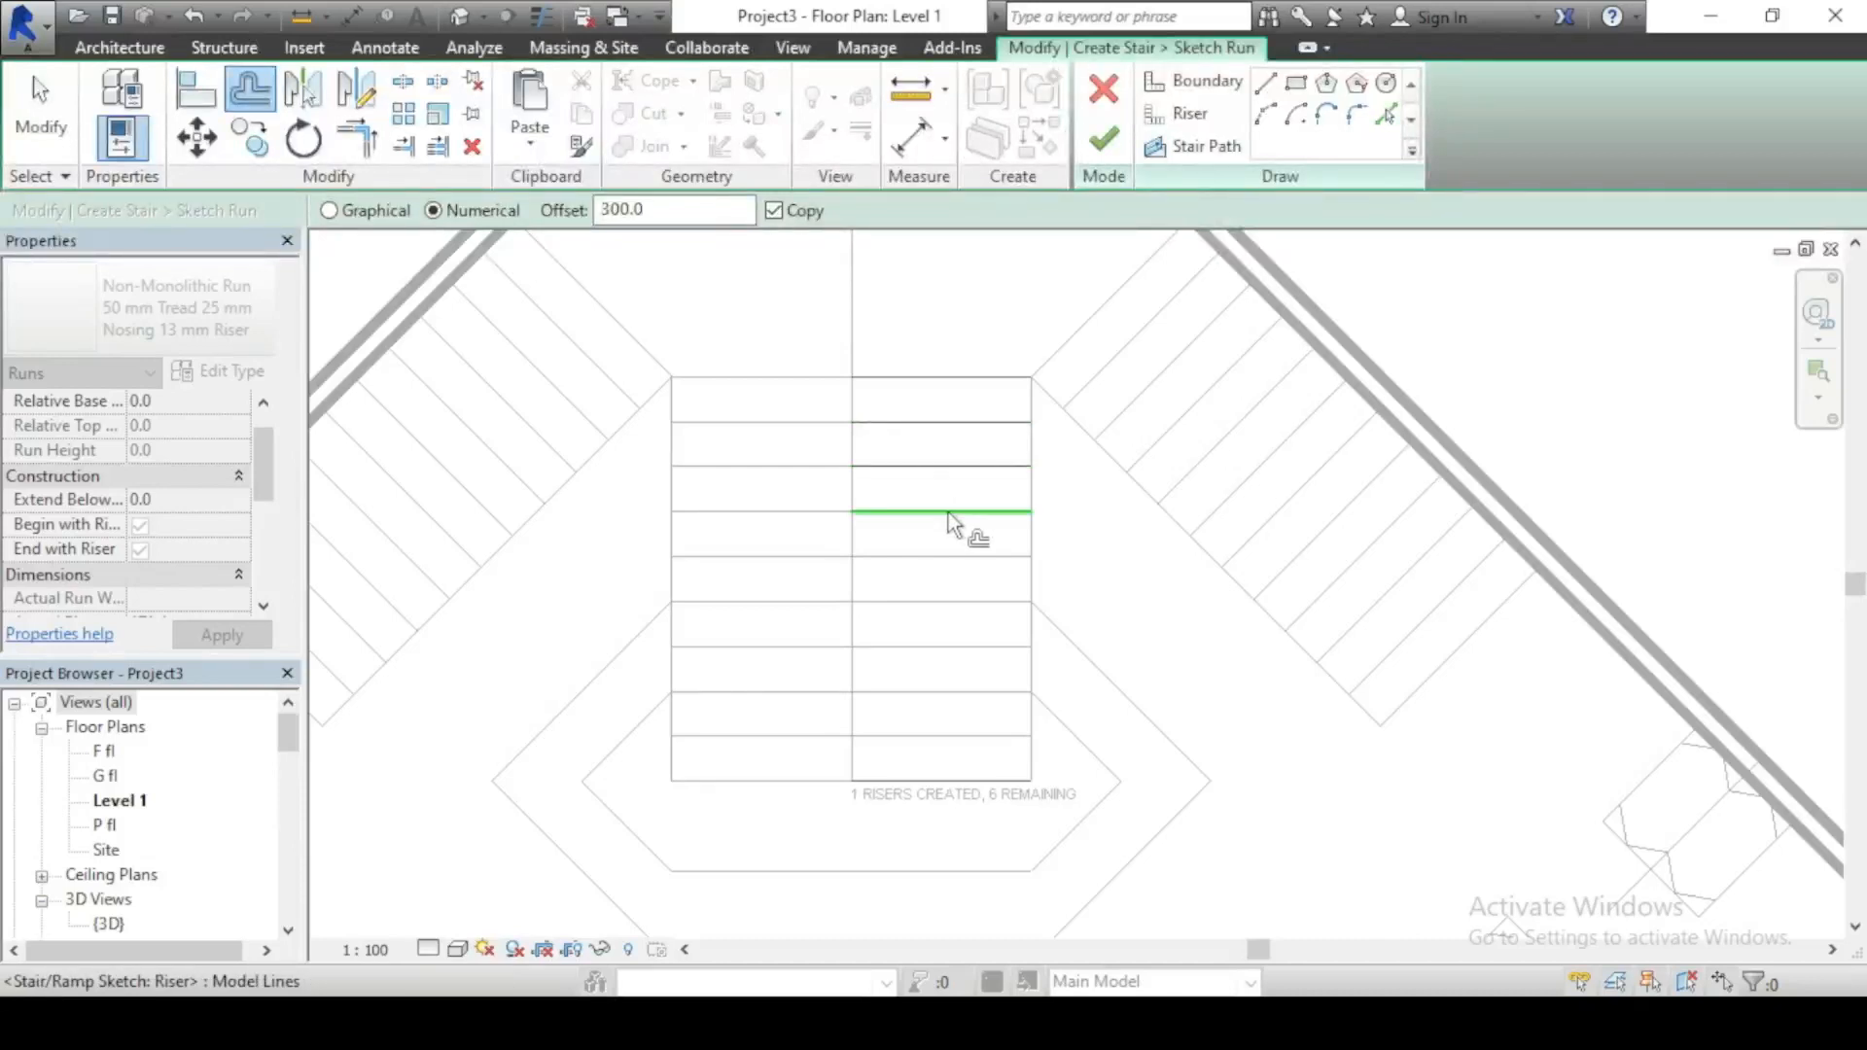
left_click(948, 516)
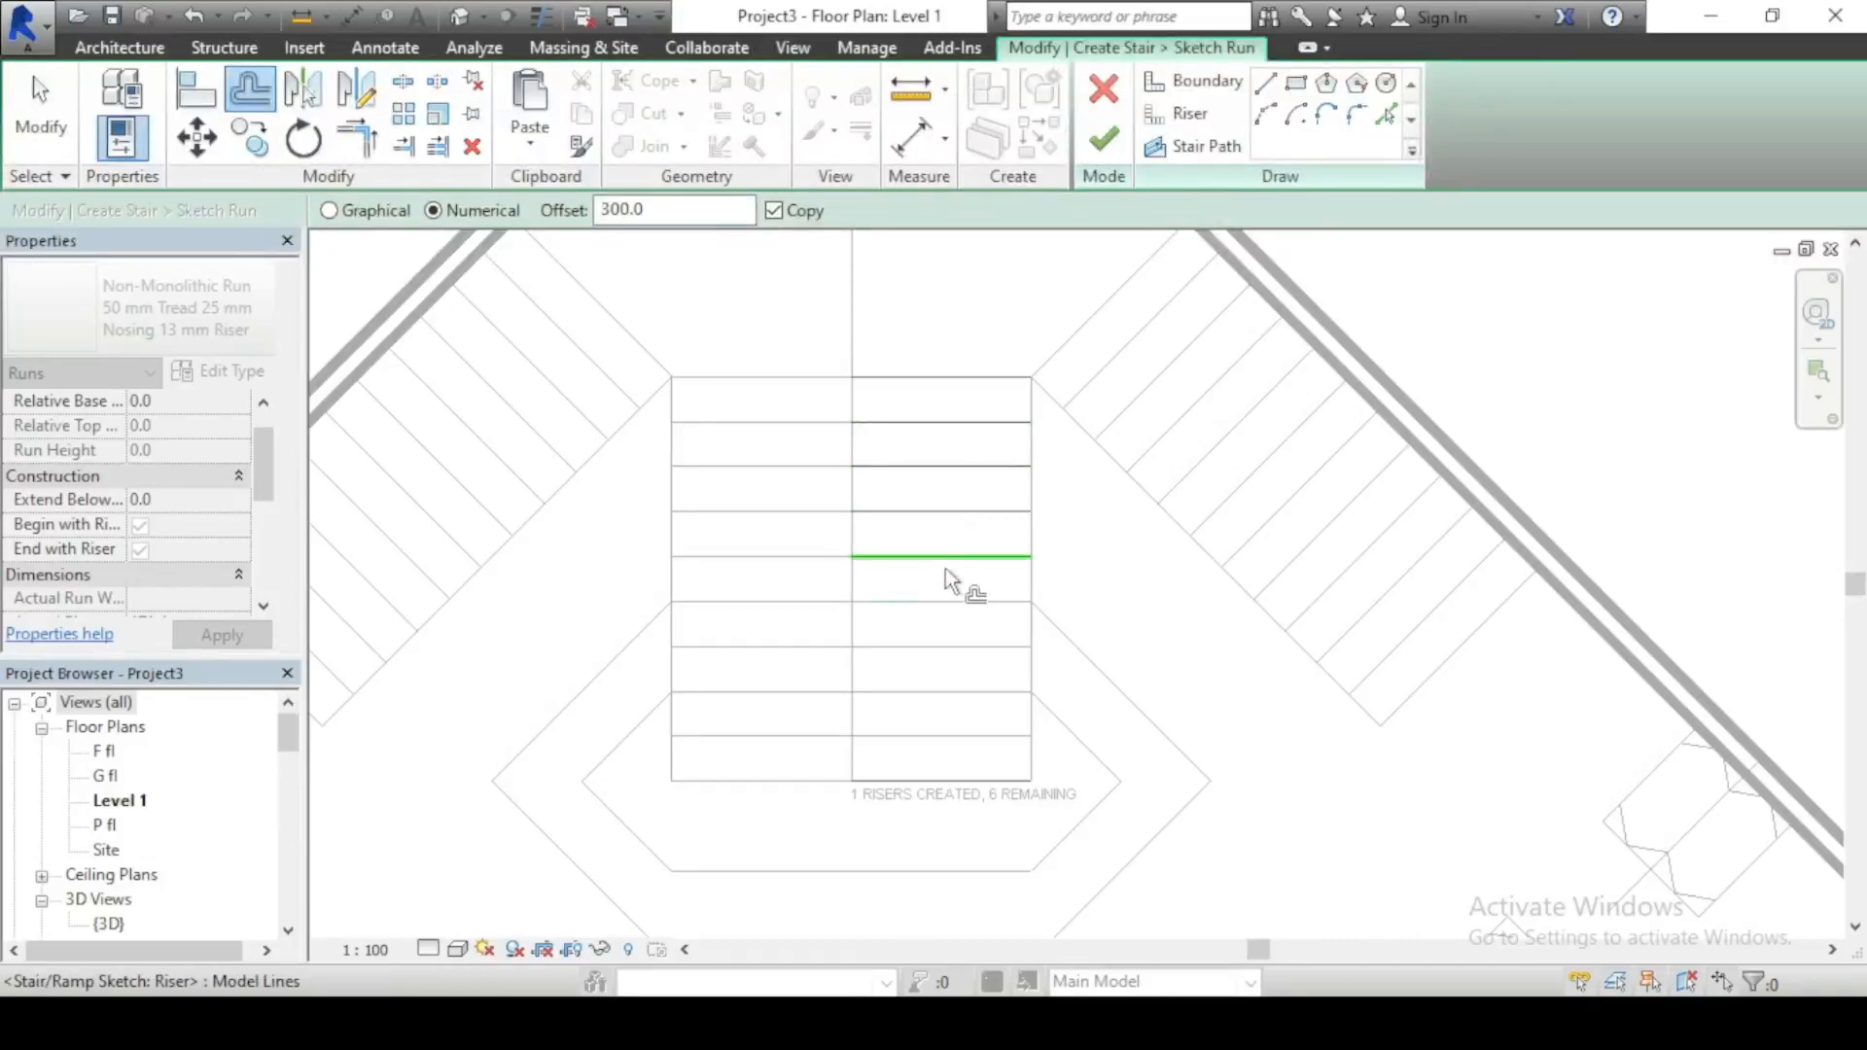
left_click(945, 568)
left_click(963, 608)
left_click(972, 656)
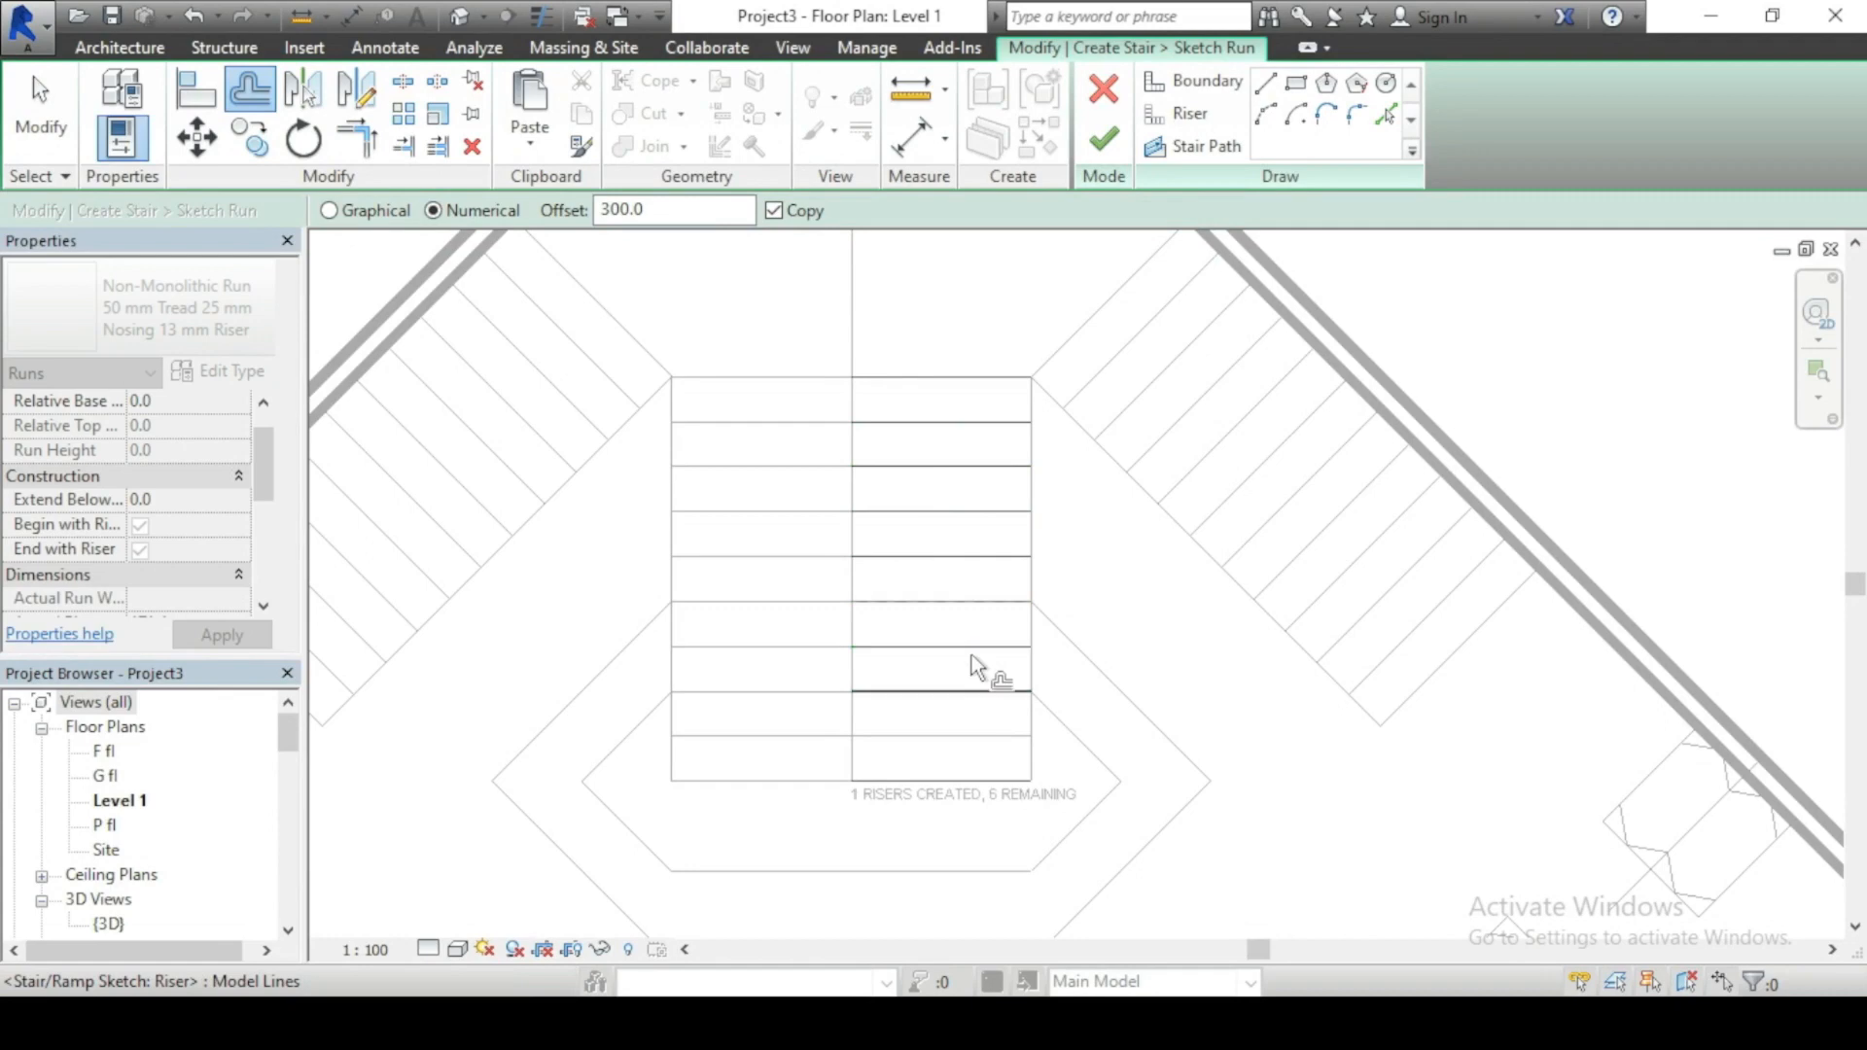
Step: Draw a 1500 mm riser line at 45° across the upper end of the right-hand angled flight, ending at the wall
scroll(762, 661, "down", 3)
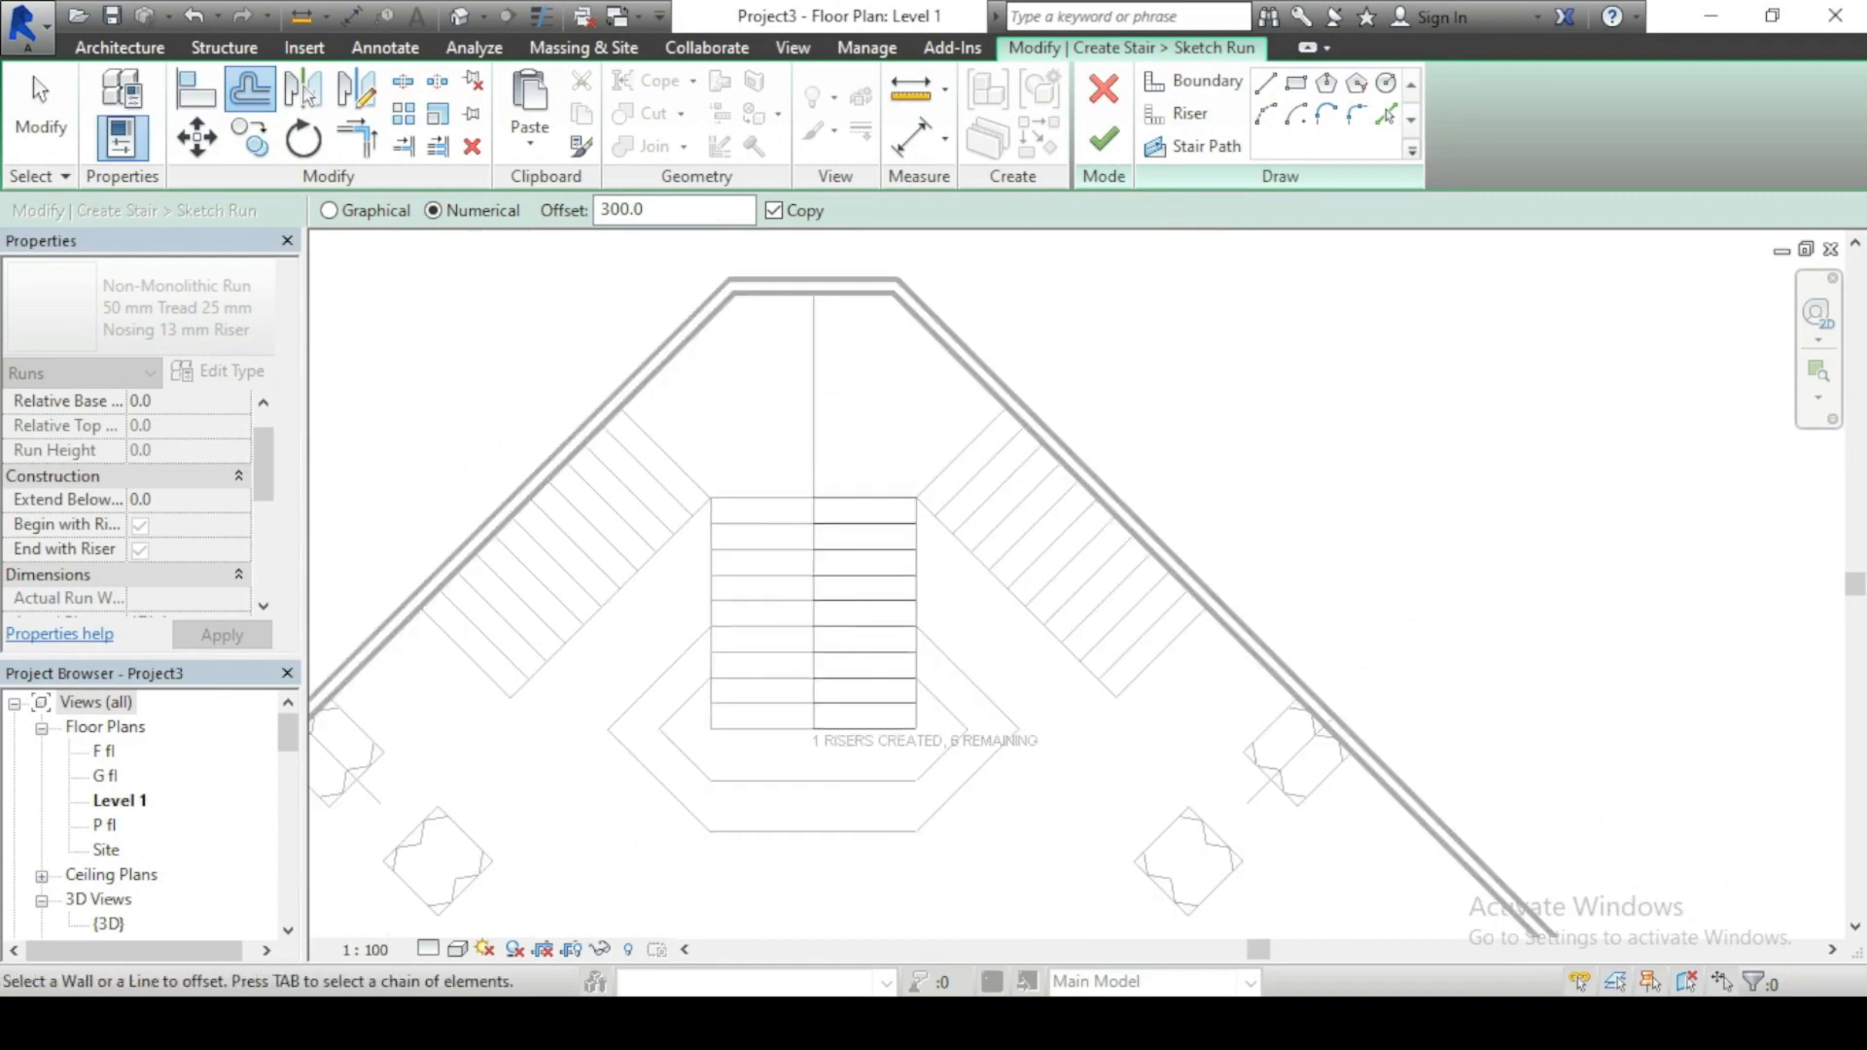
scroll(942, 505, "up", 3)
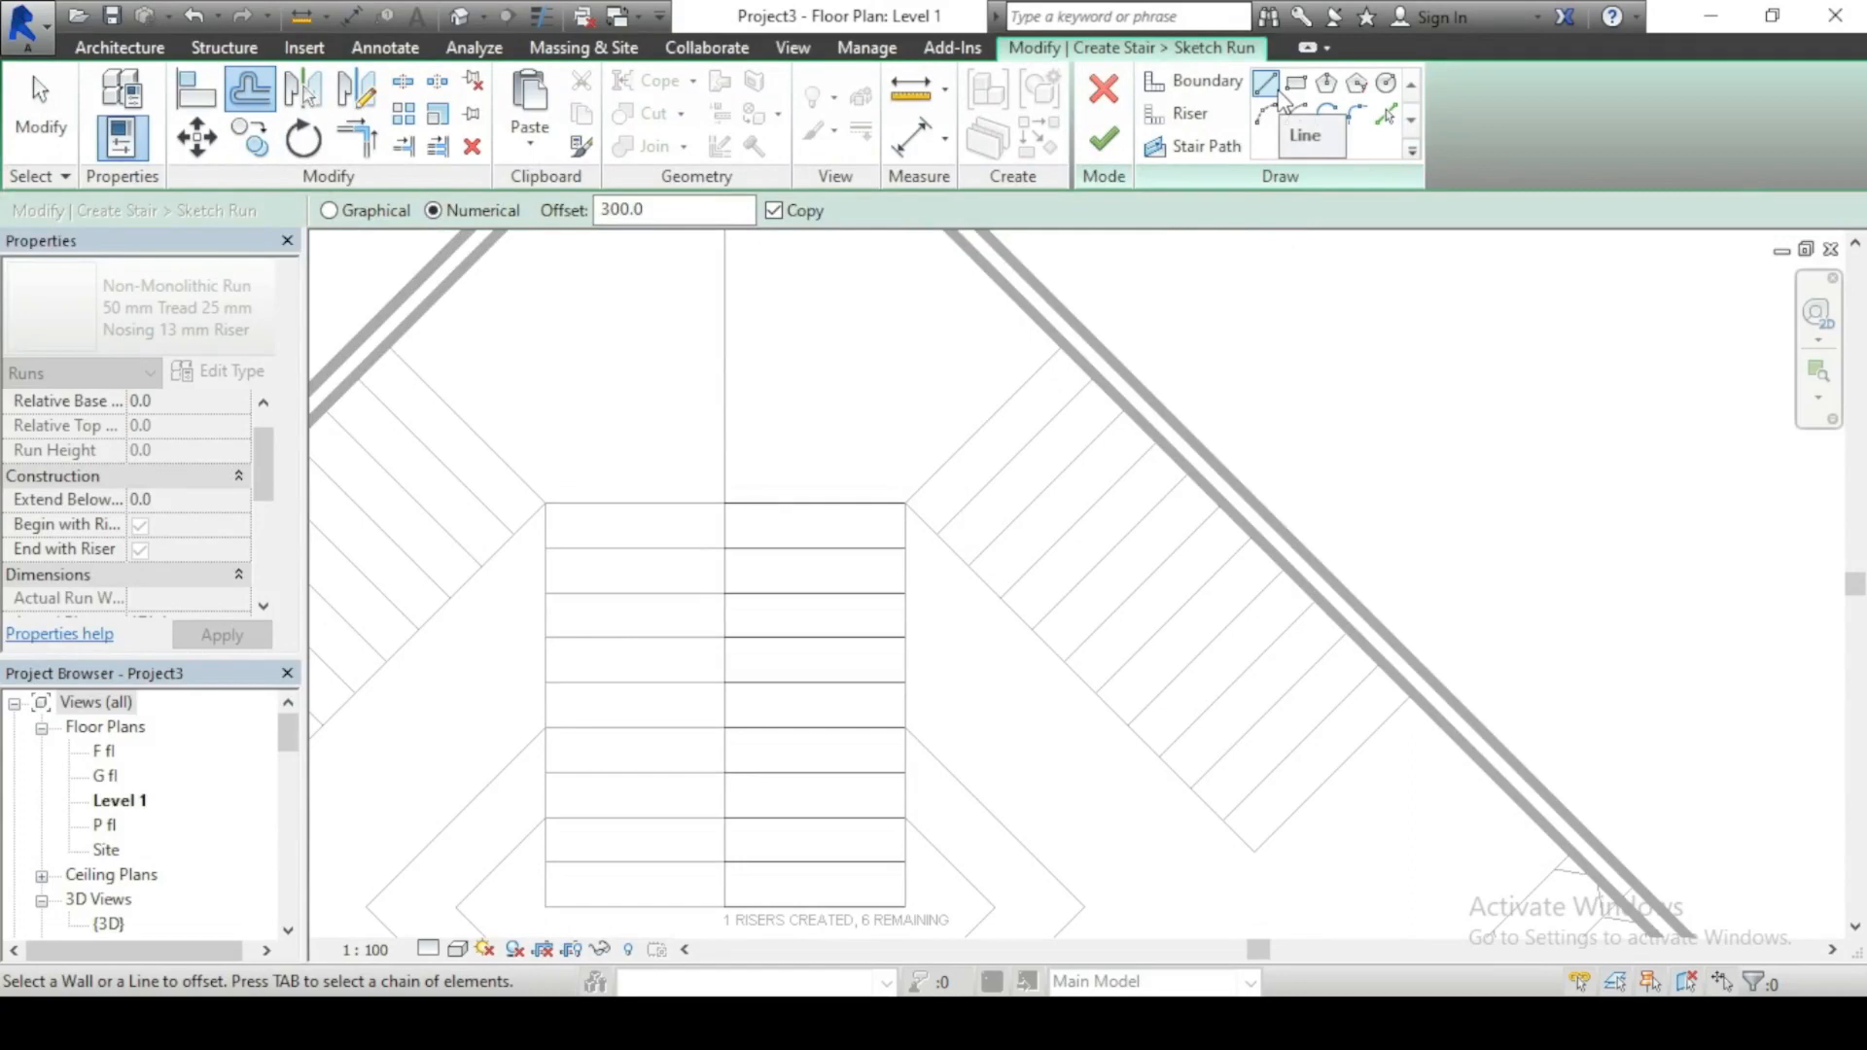
left_click(1180, 113)
scroll(905, 503, "up", 4)
left_click(893, 505)
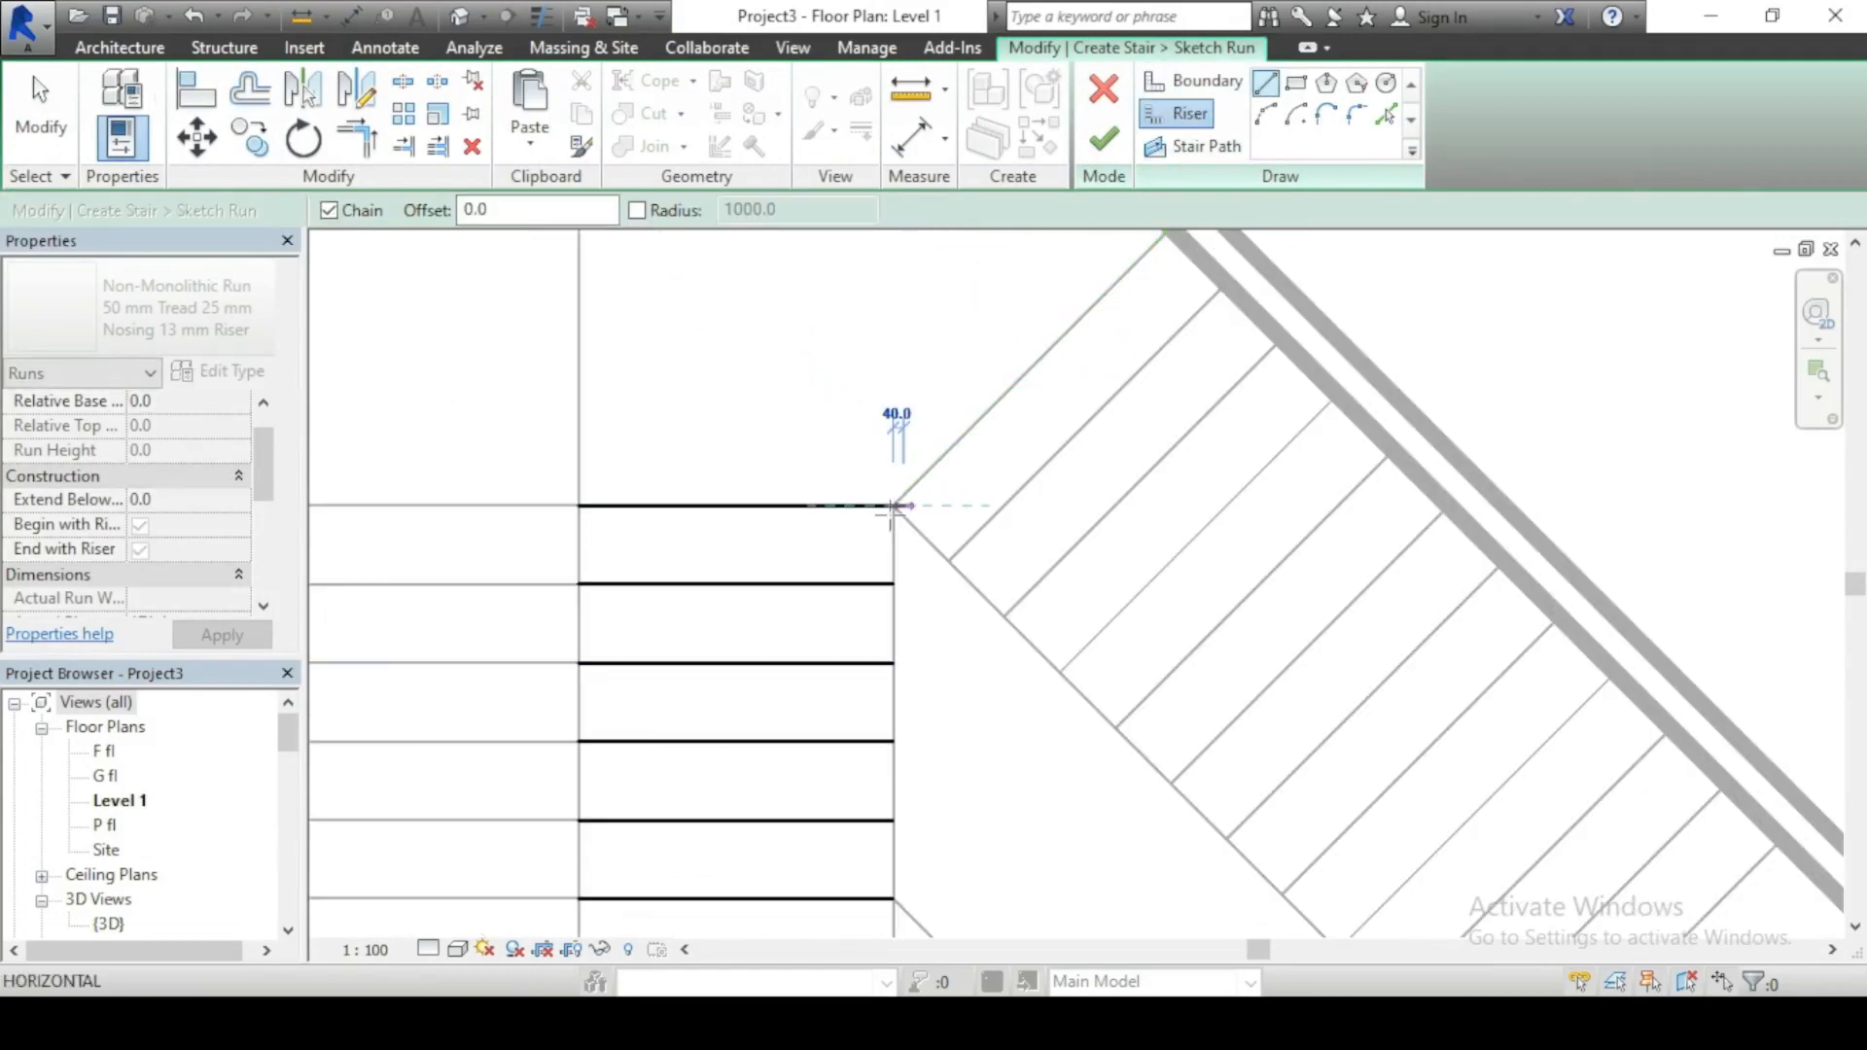
scroll(924, 418, "down", 2)
scroll(962, 408, "up", 2)
left_click(1070, 358)
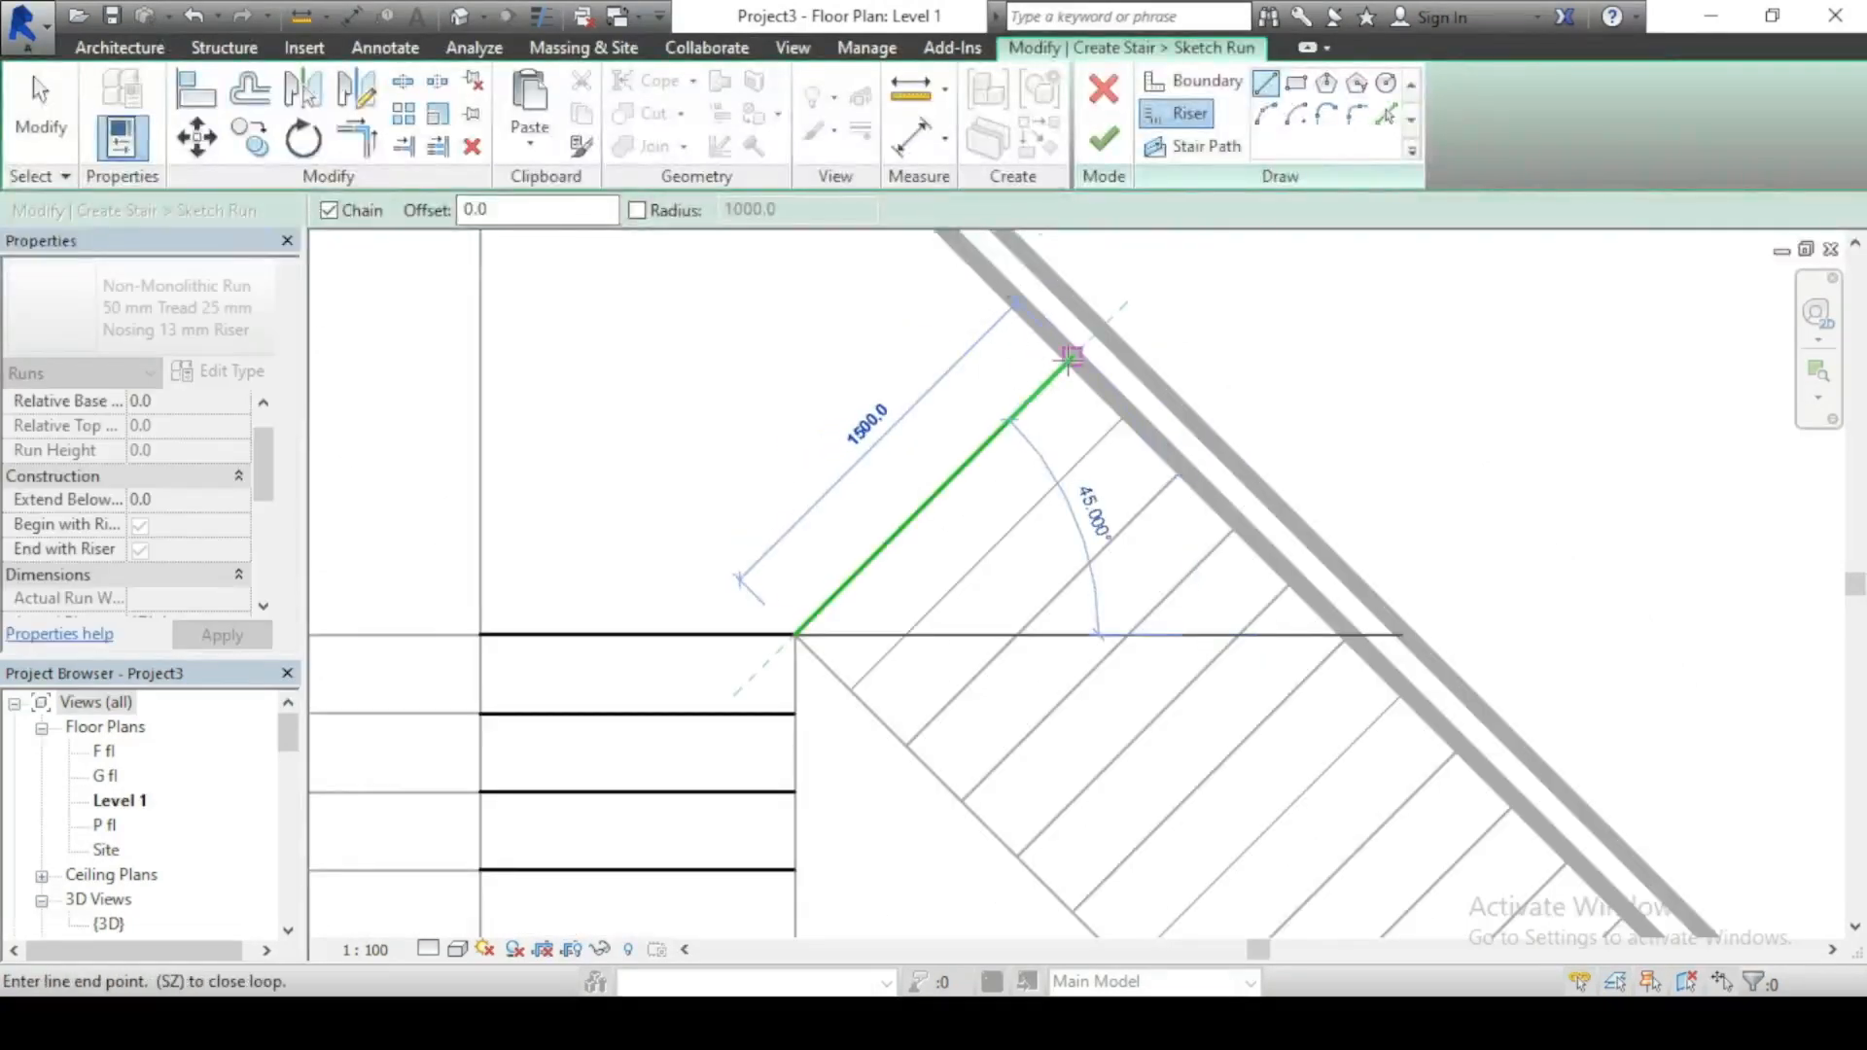
Step: Draw a riser line across the lower end of the right-hand angled flight, from its inner corner to the wall
scroll(1128, 342, "down", 3)
key("Escape")
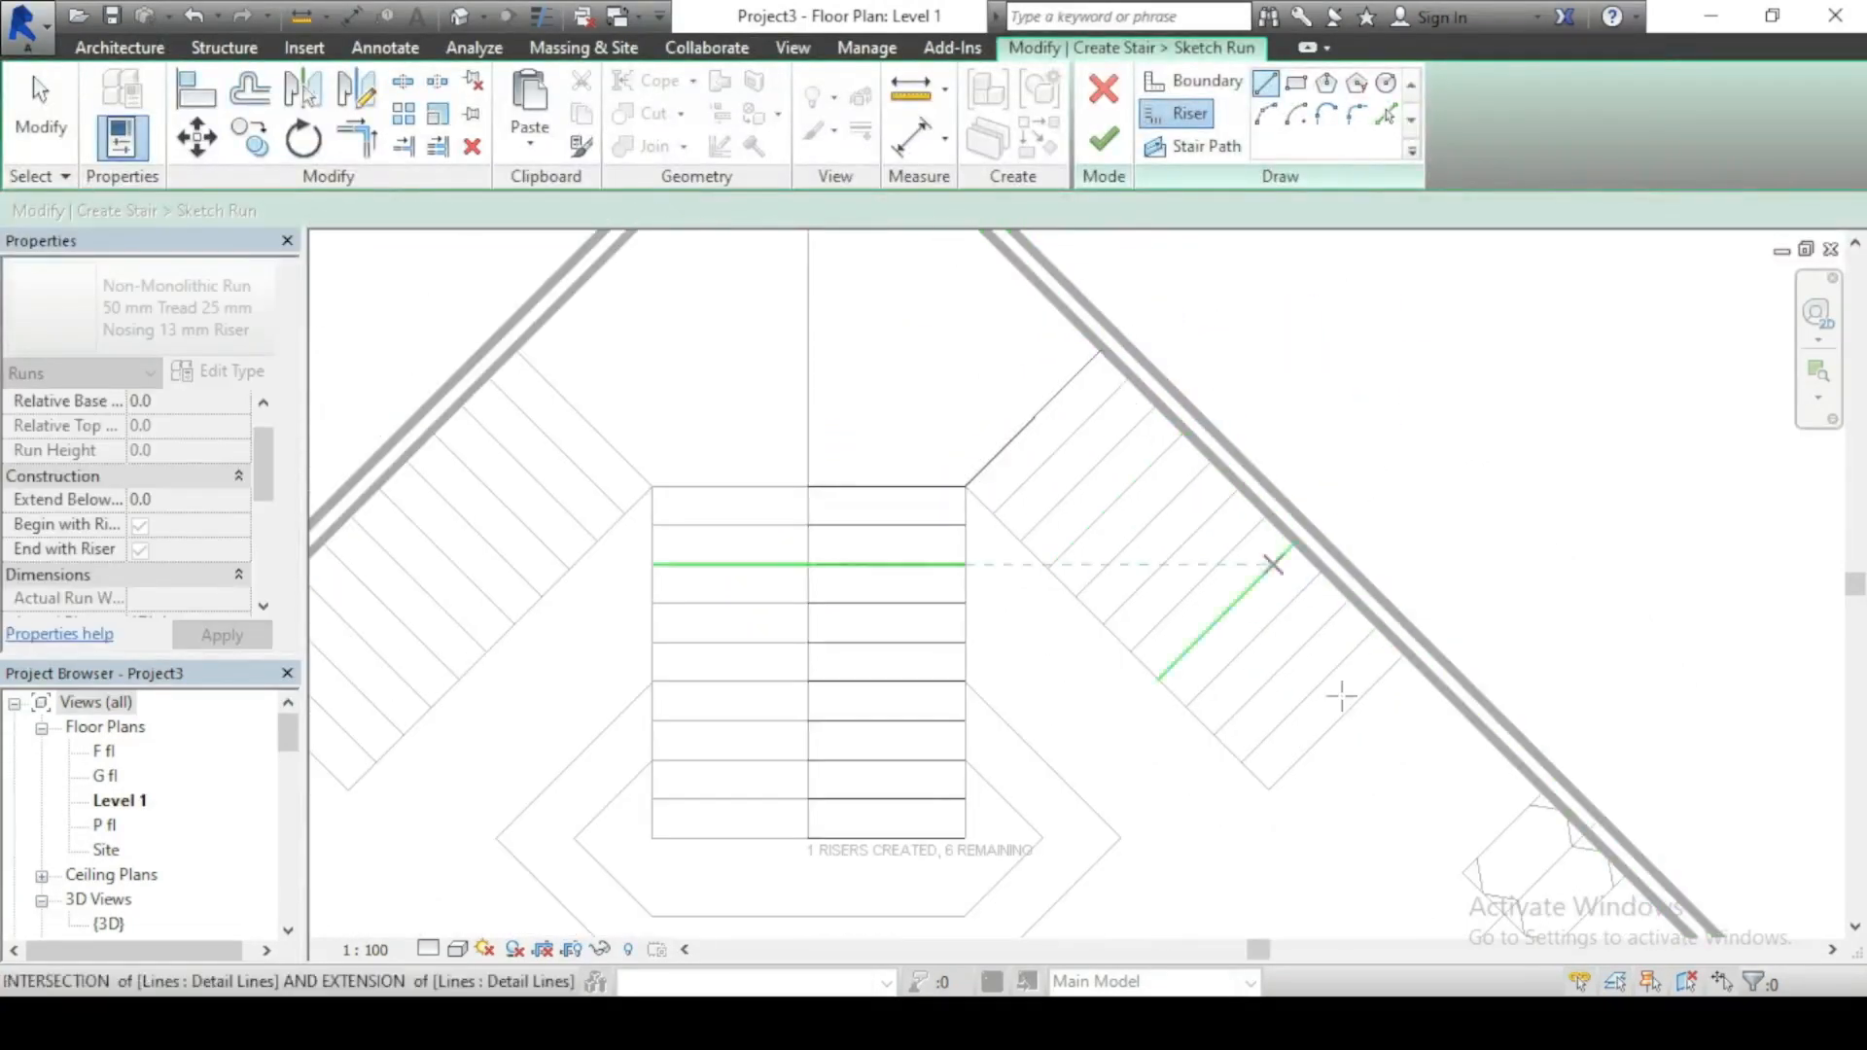
left_click(1268, 788)
key("Escape")
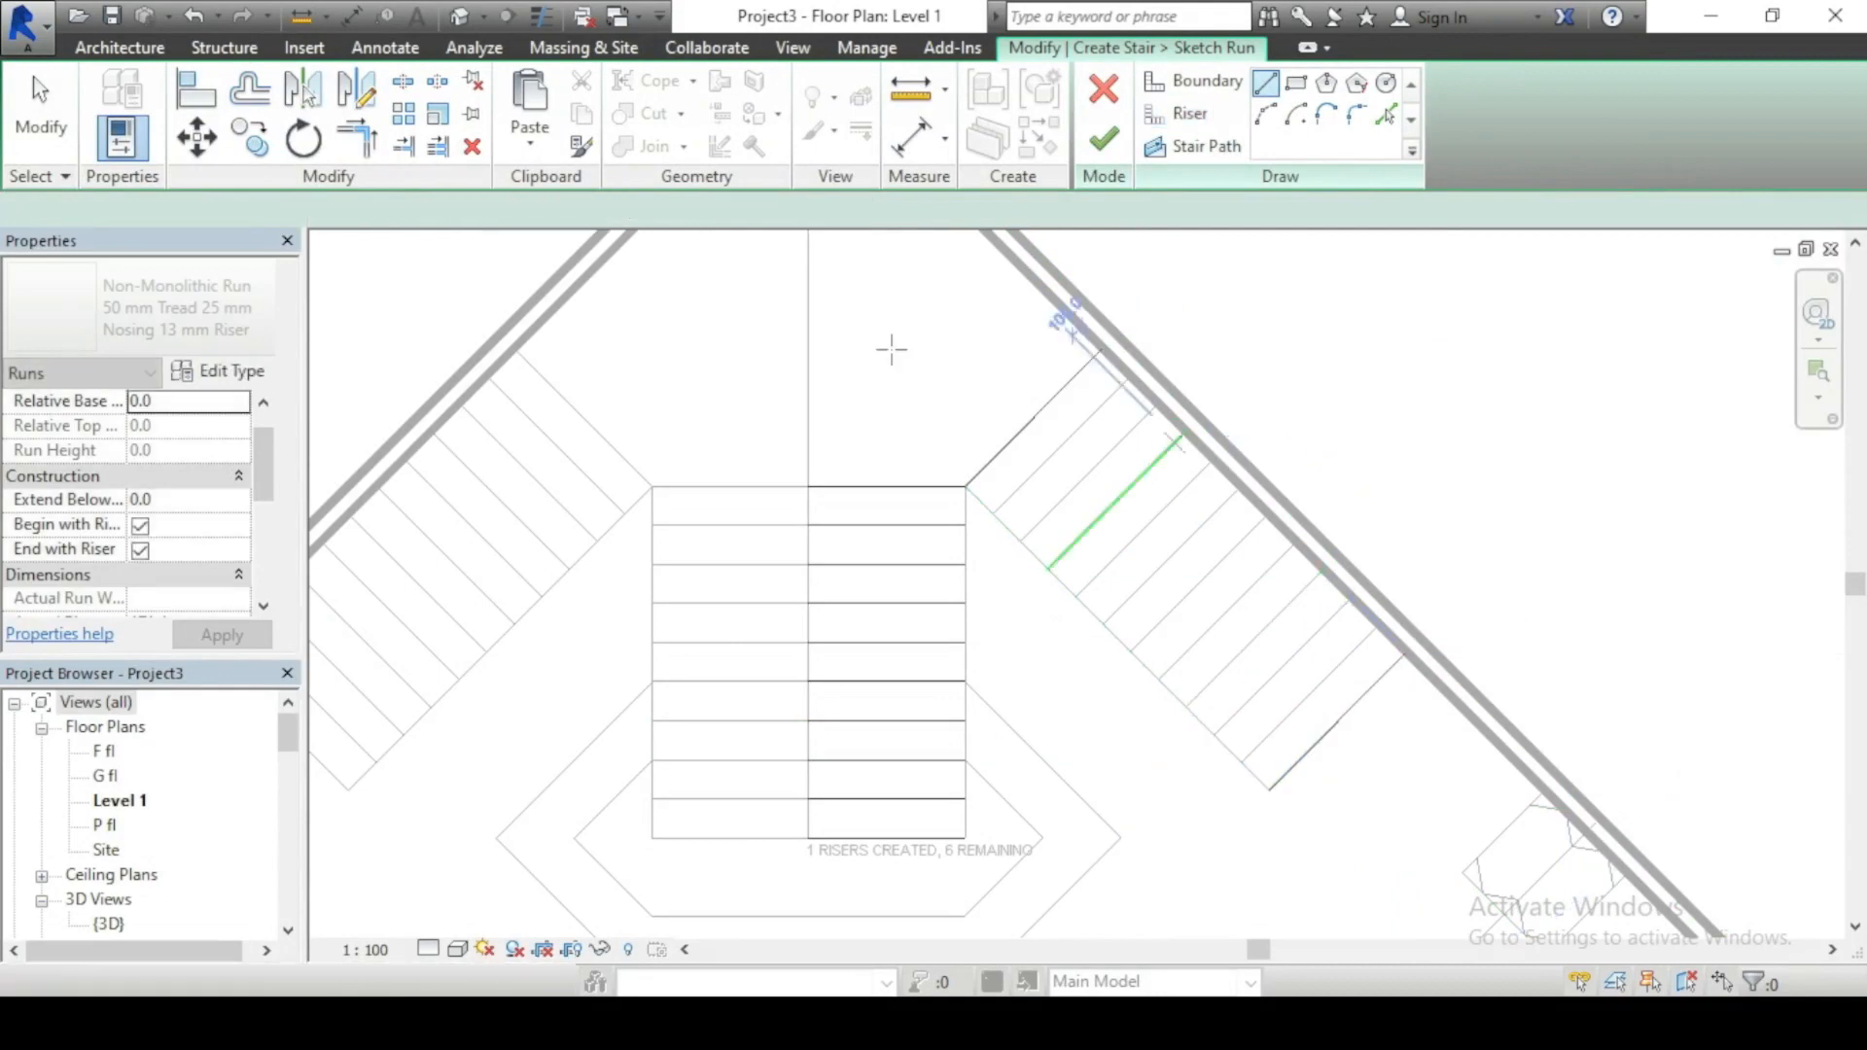
Step: Offset copies of the right-hand angled flight's upper riser successively down the flight at 300 mm spacing, following the guide lines
left_click(251, 90)
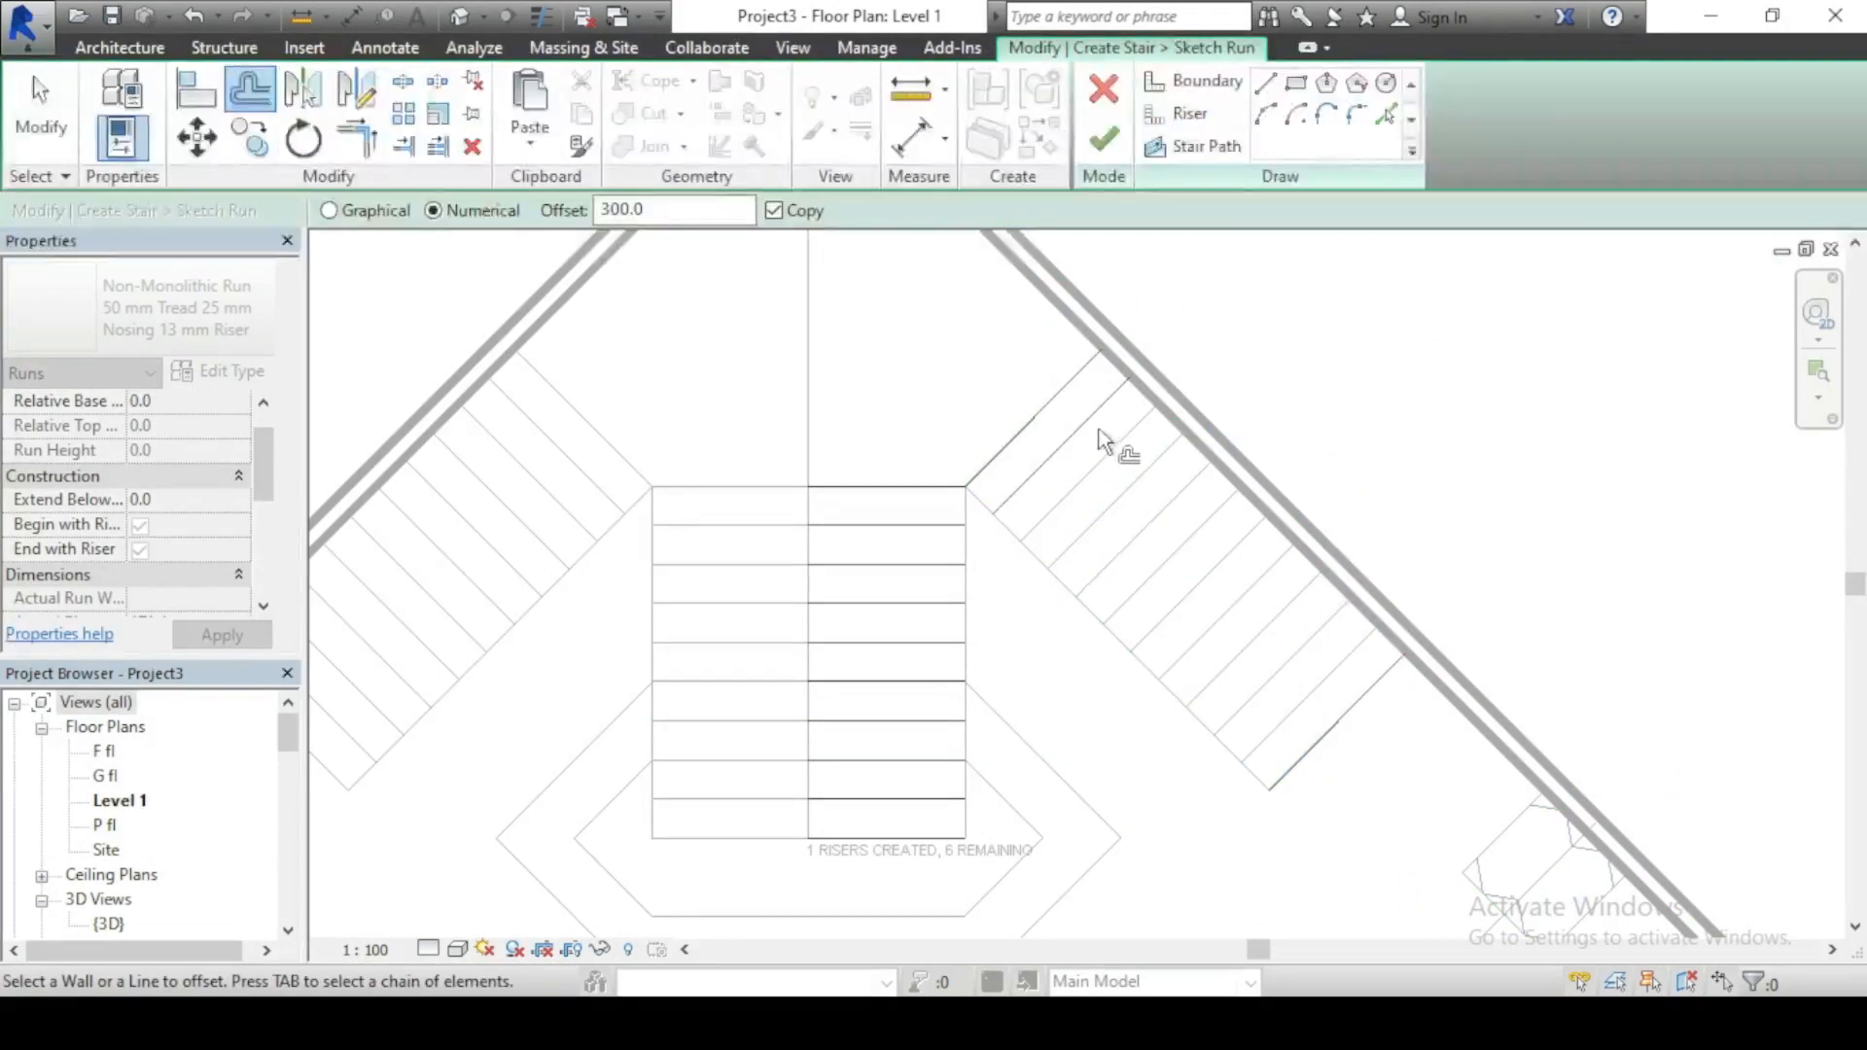
left_click(1131, 465)
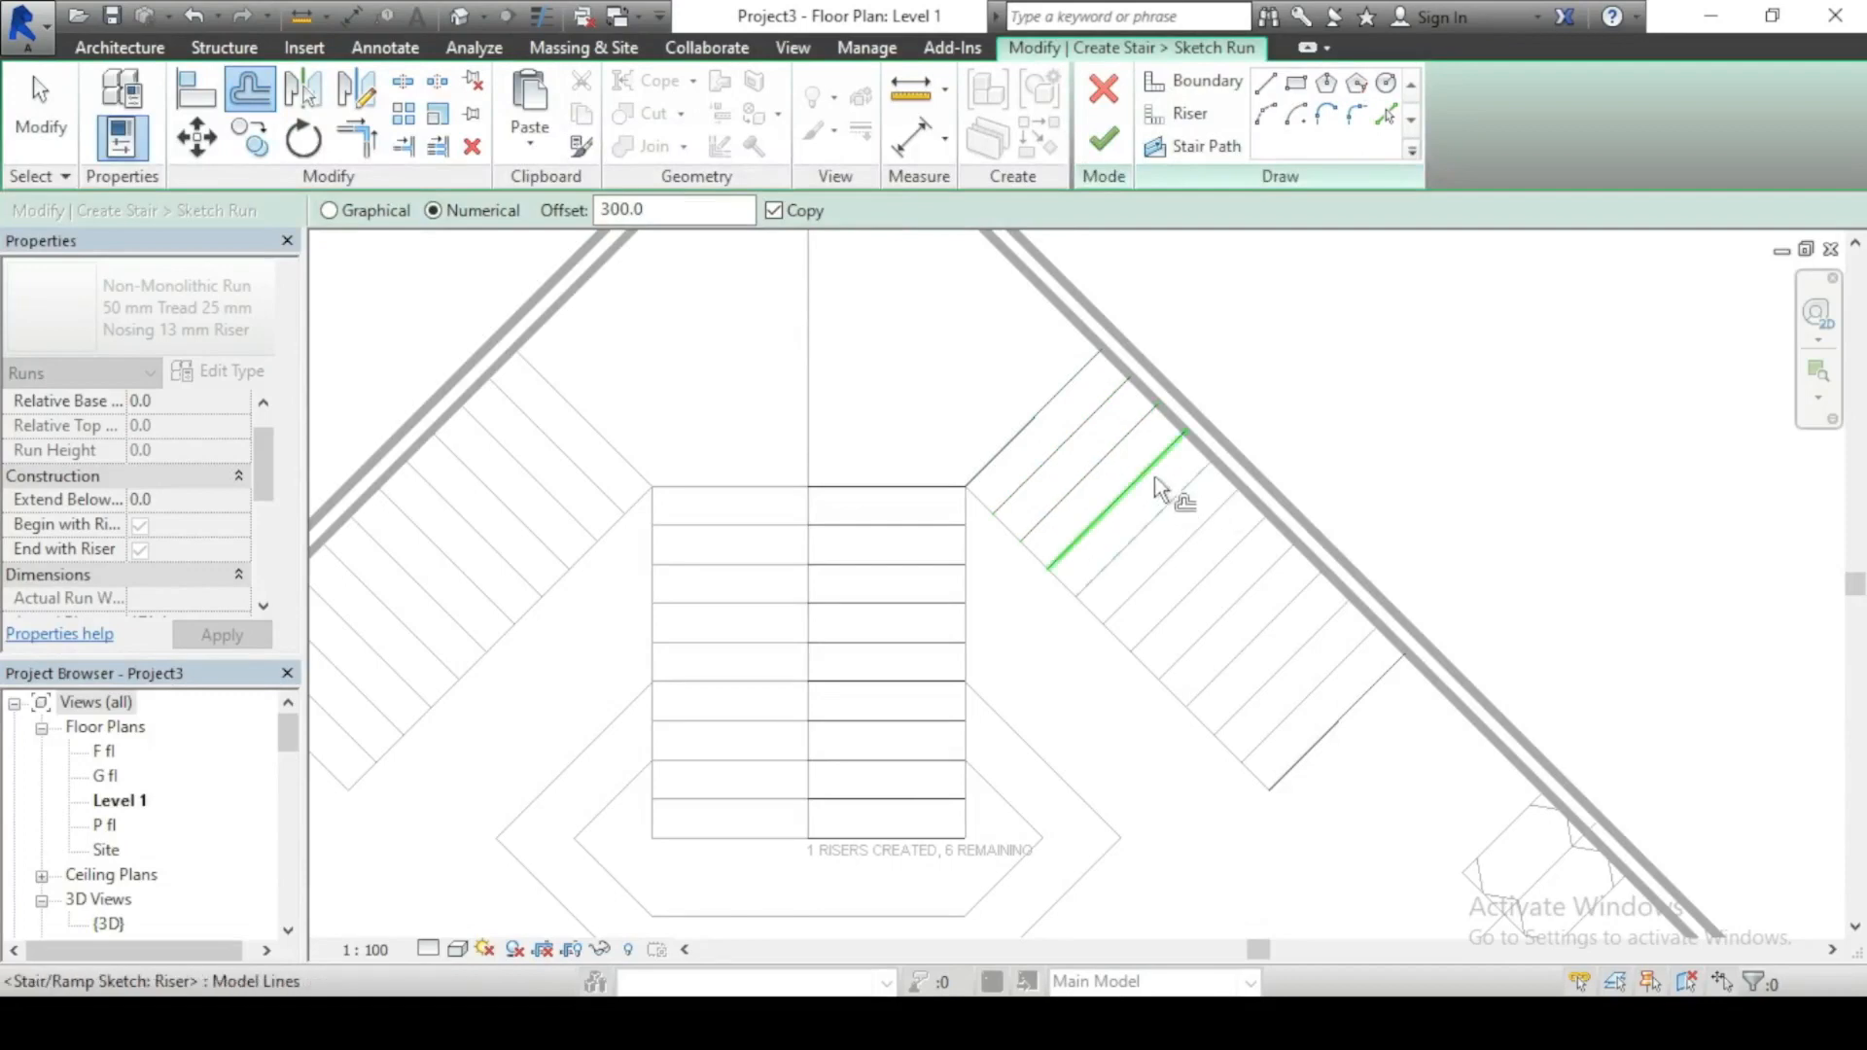
left_click(1153, 478)
left_click(1181, 509)
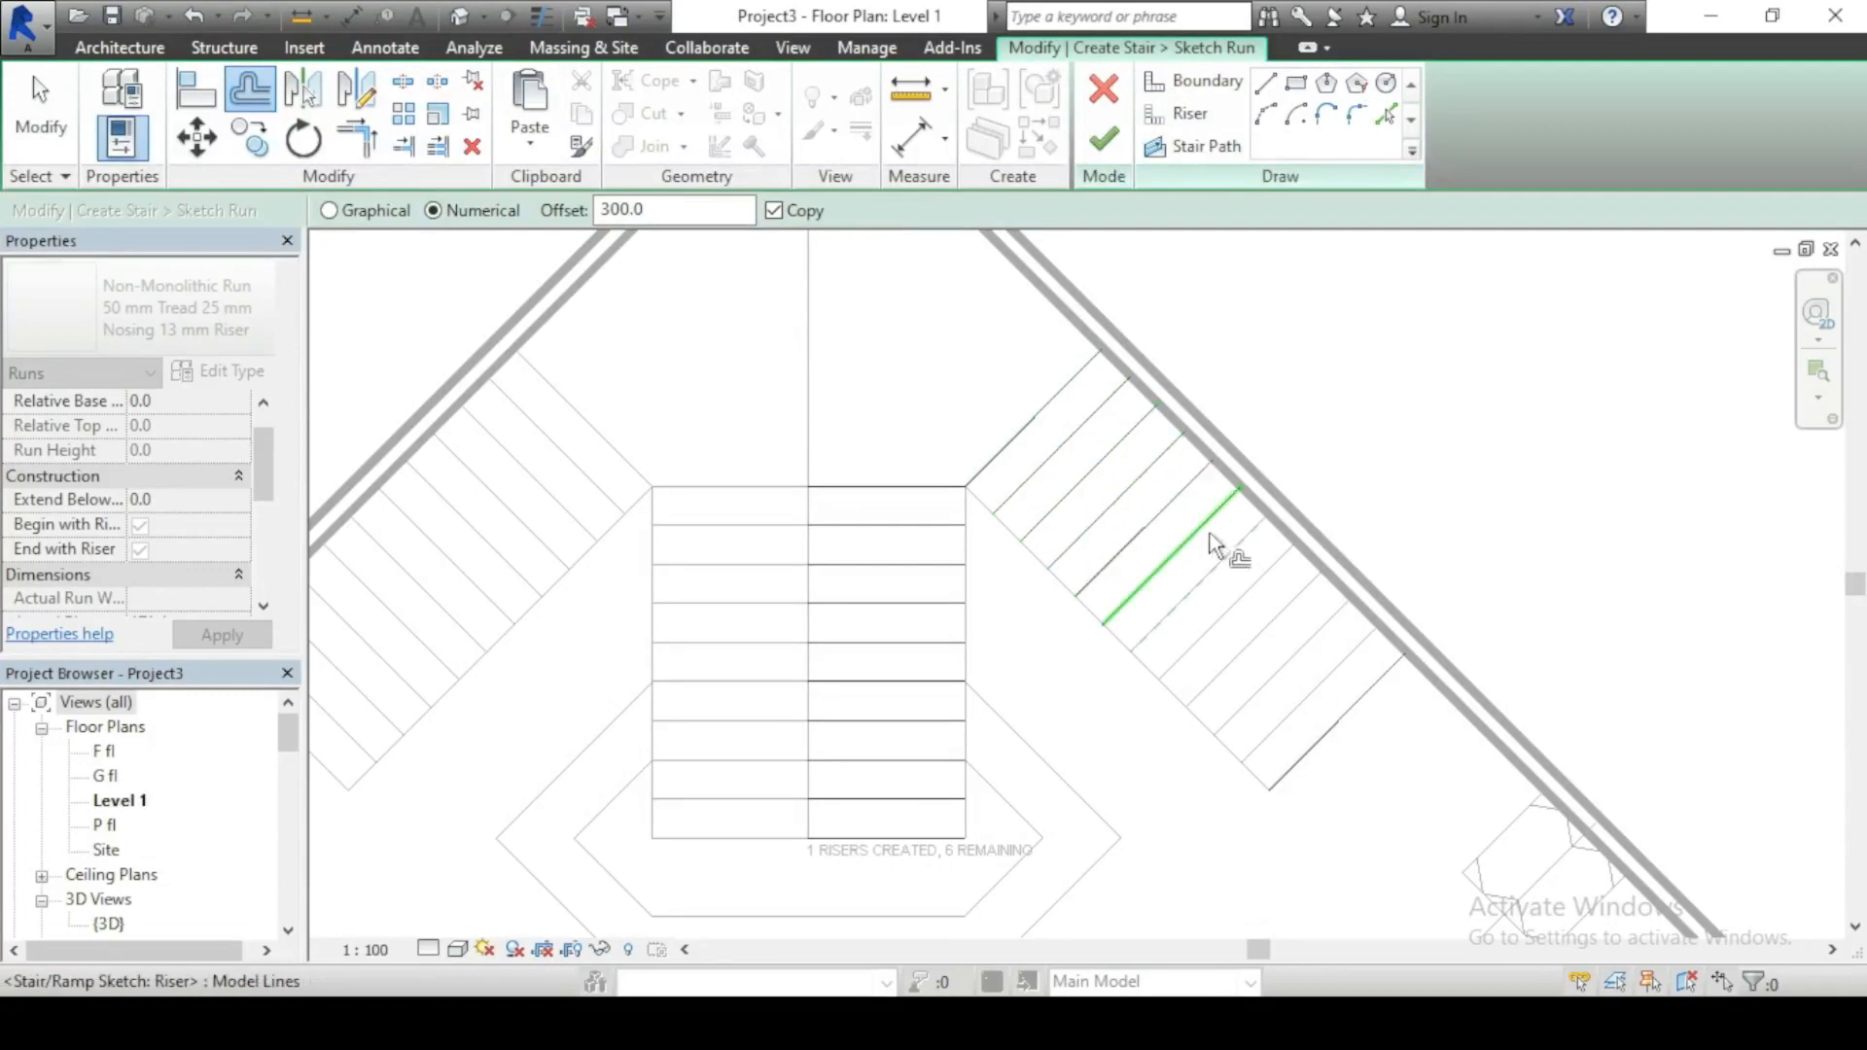
left_click(1227, 551)
left_click(1247, 581)
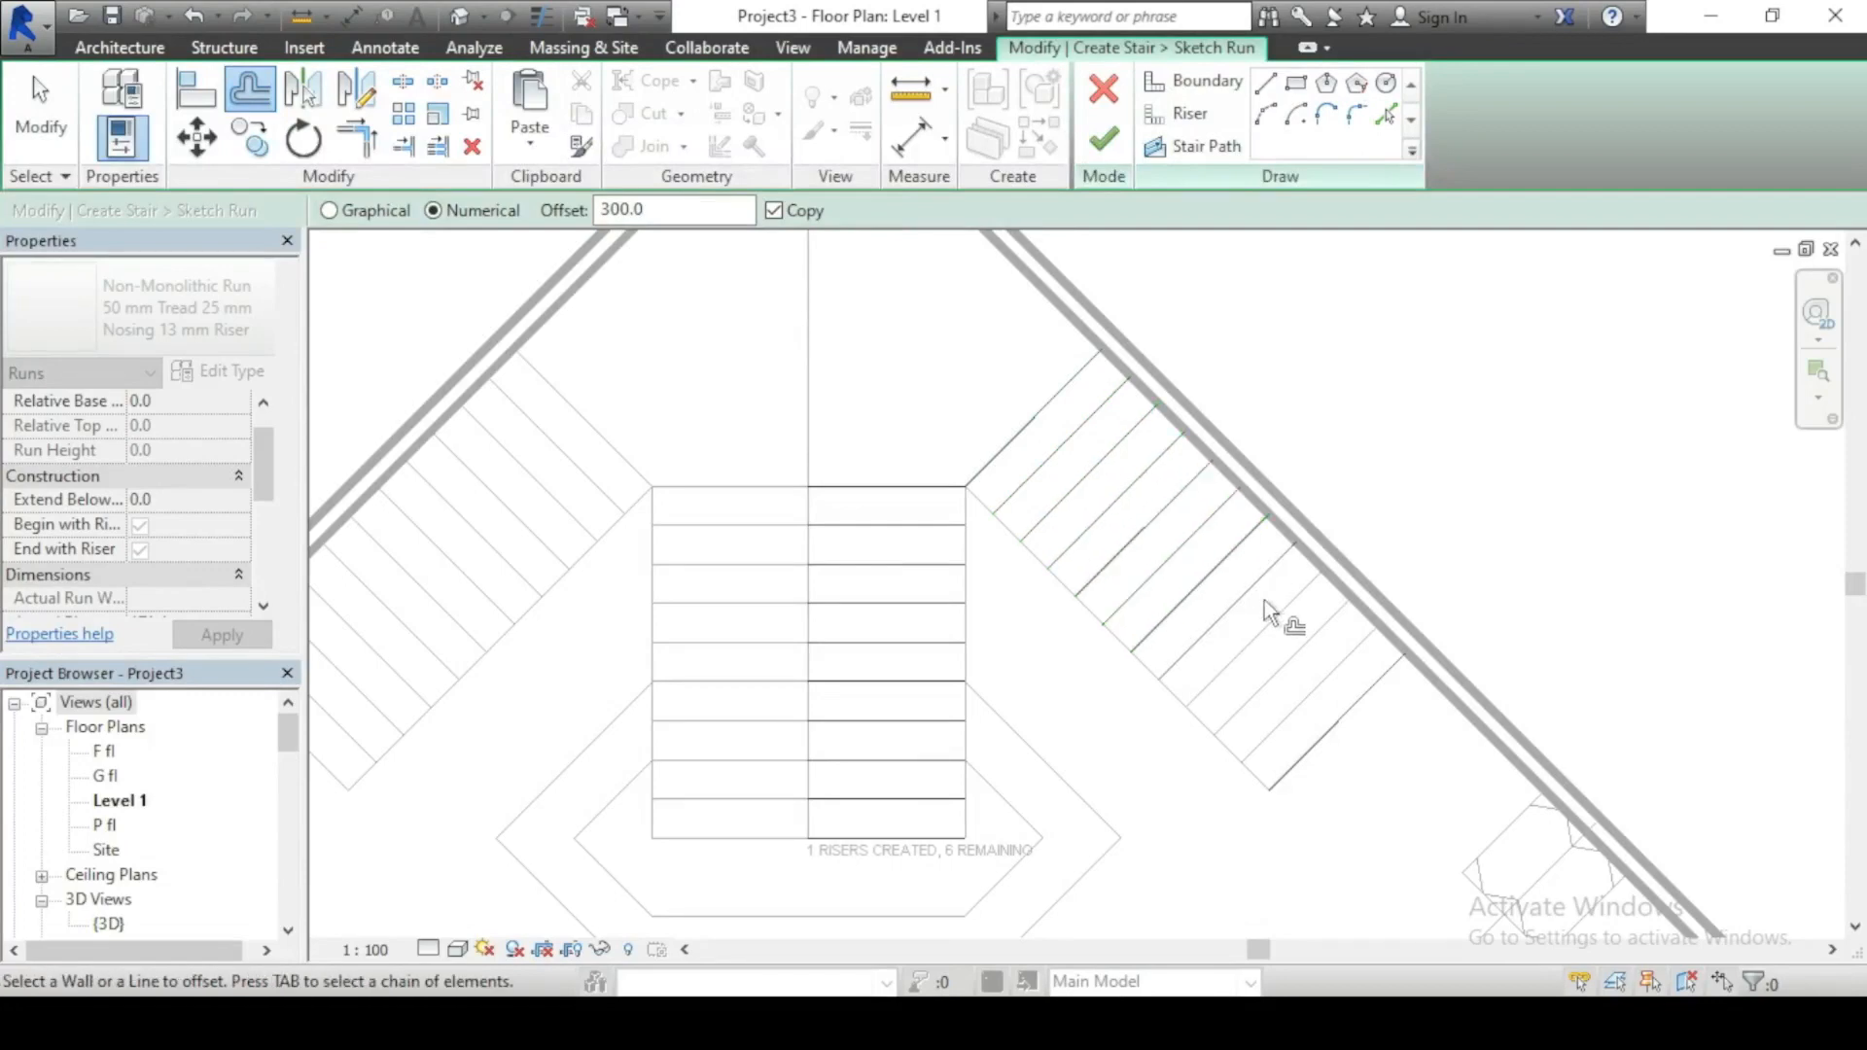
left_click(1258, 593)
left_click(1324, 652)
key("Escape")
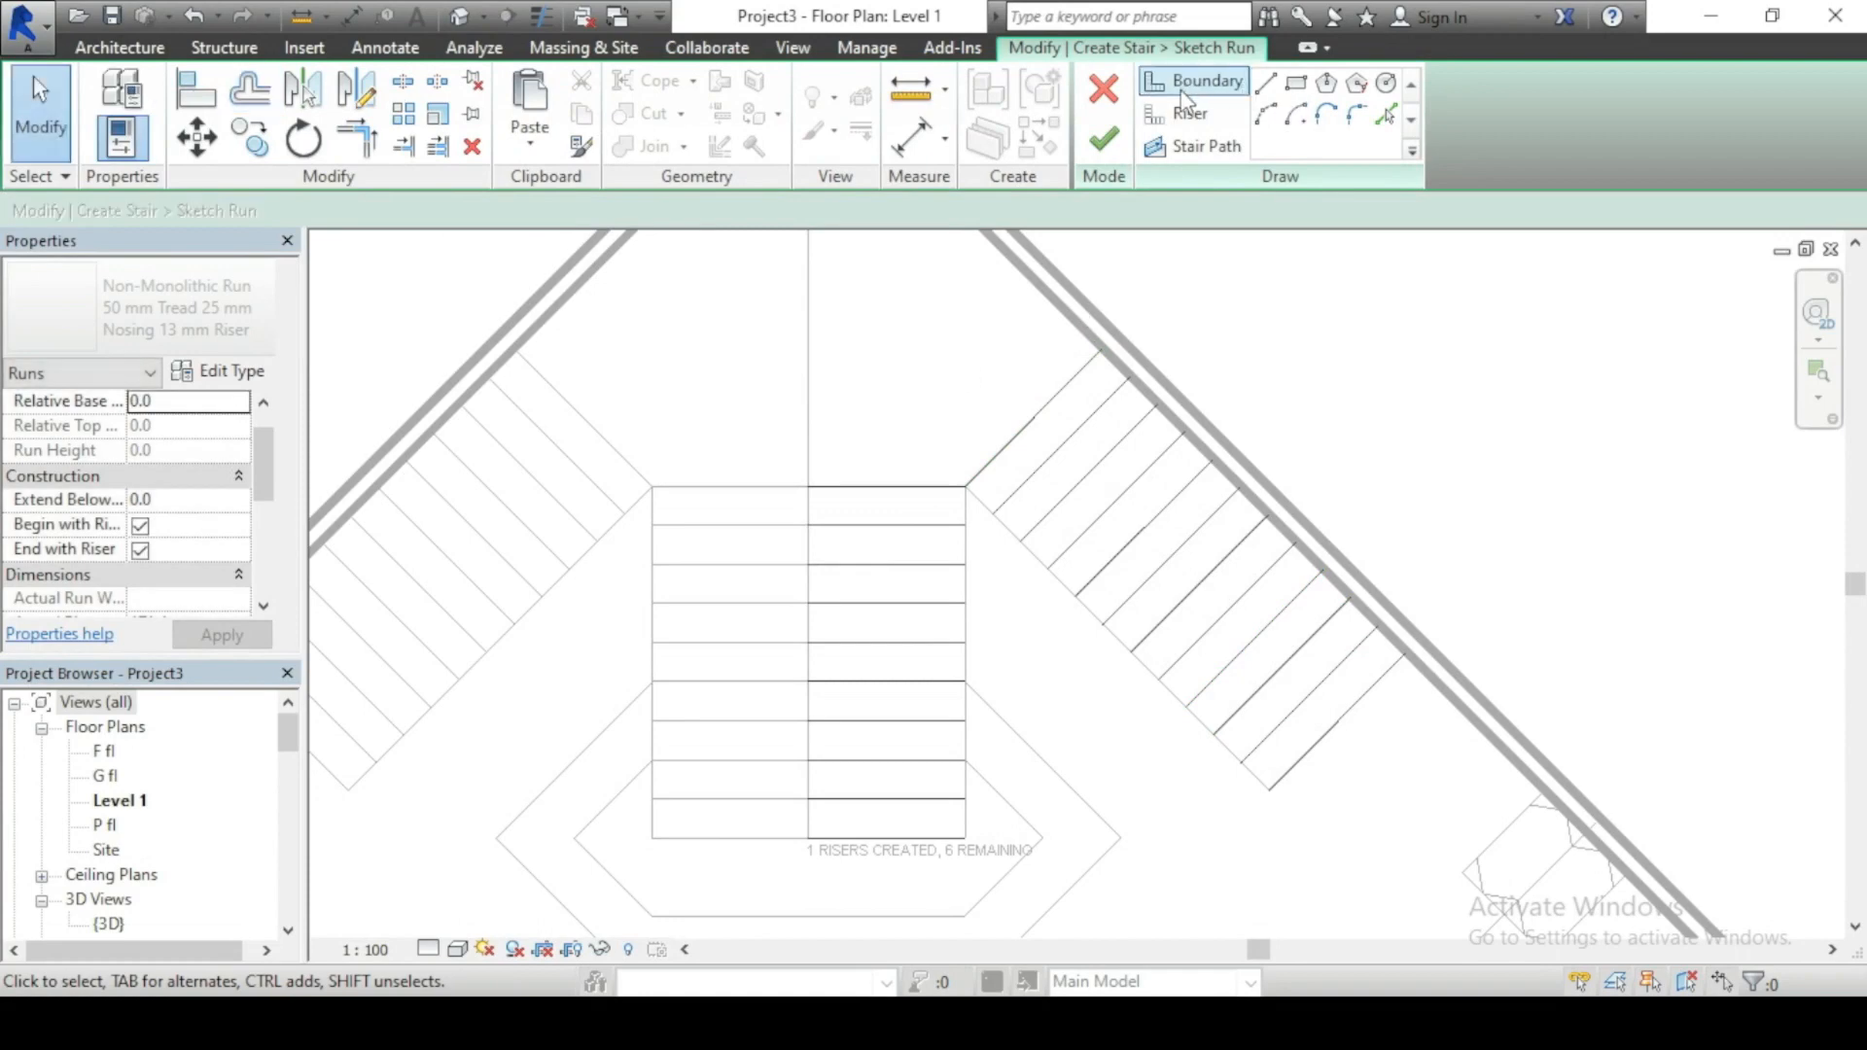
Step: Draw the outer boundary from the bottom of the central flight's centre line up to the wall, and along it to the angled flight's lower end
left_click(1199, 87)
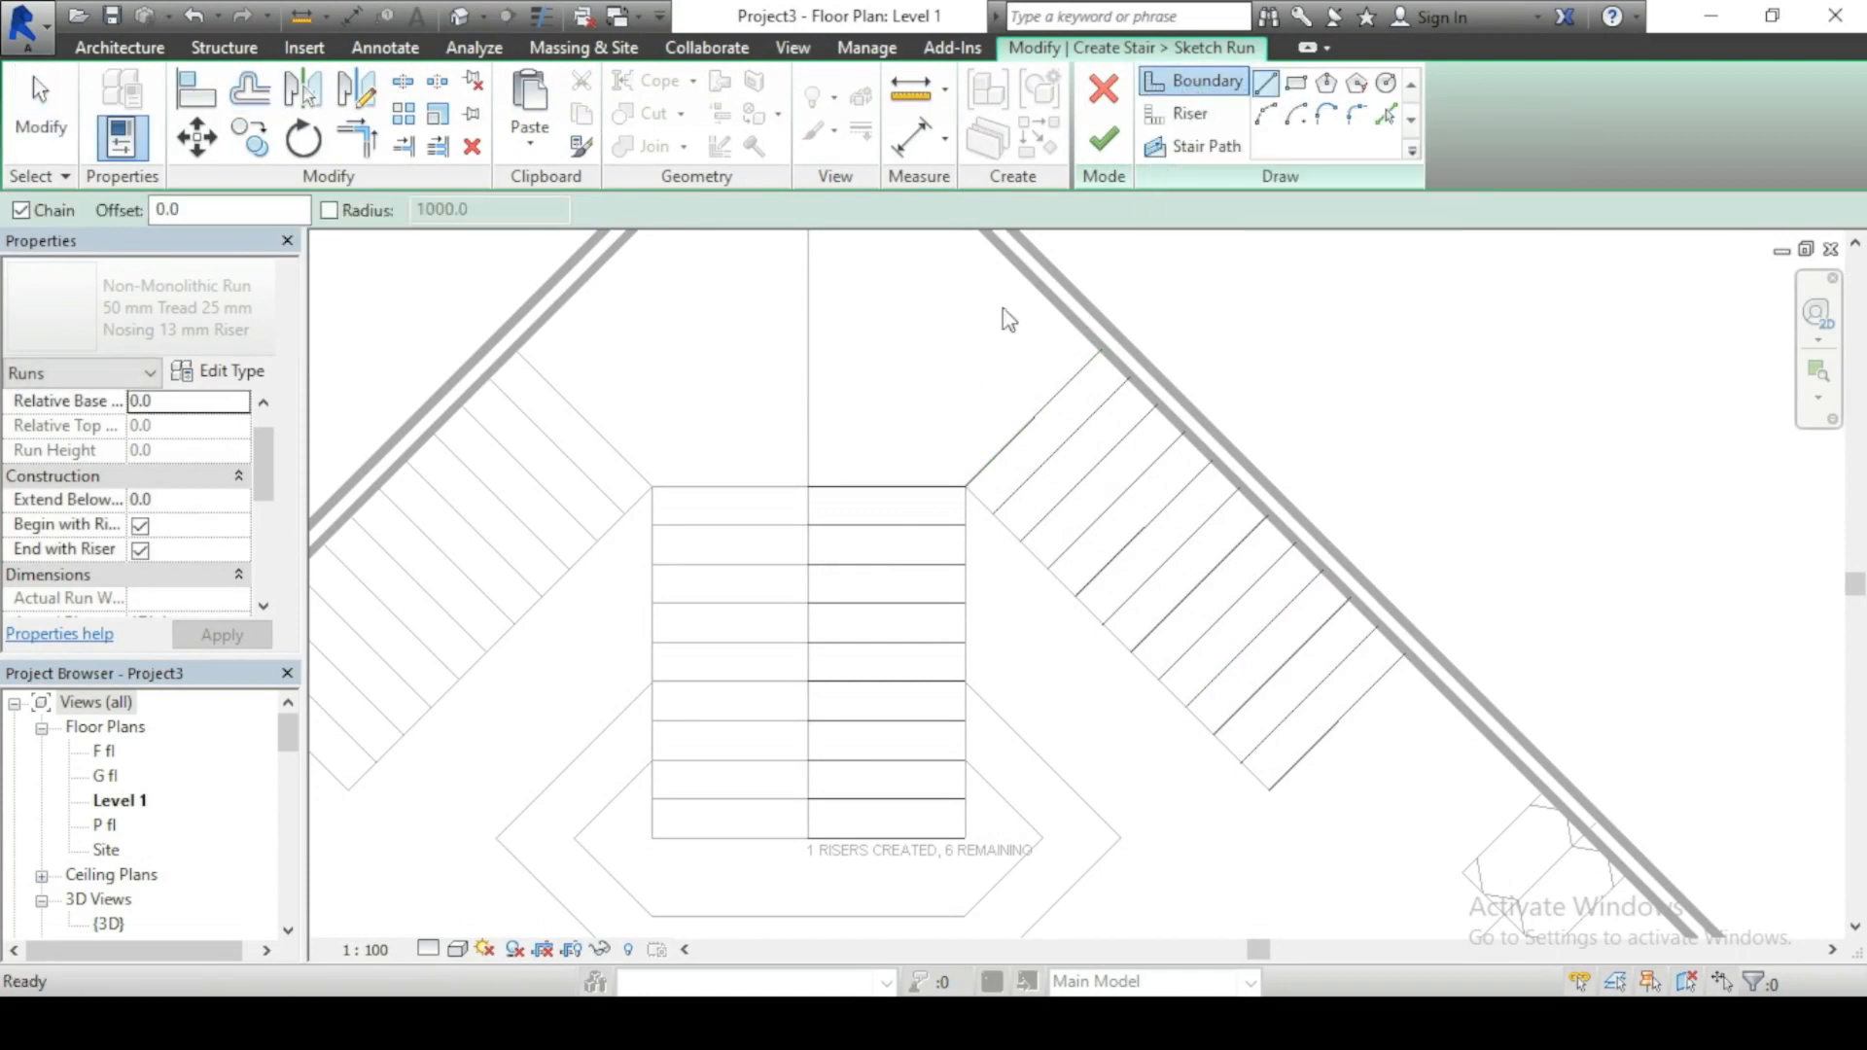
scroll(862, 538, "down", 1)
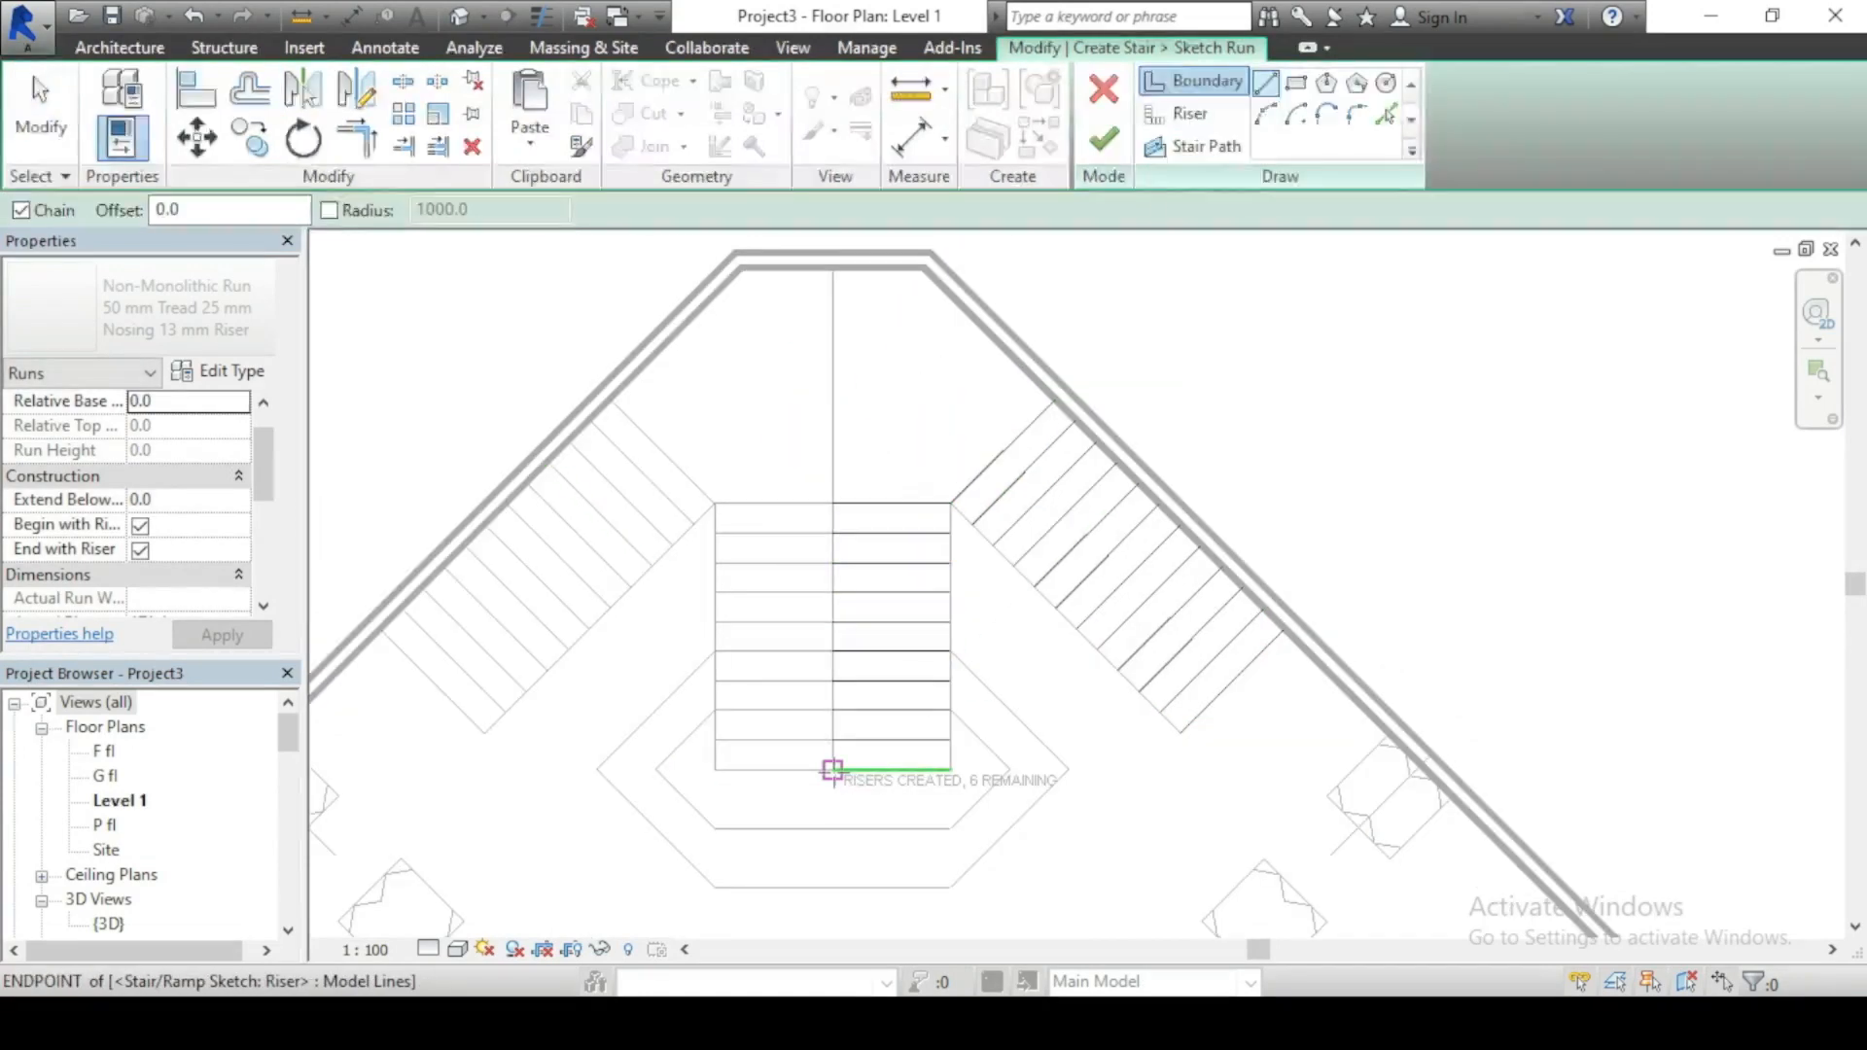
left_click(833, 771)
left_click(833, 268)
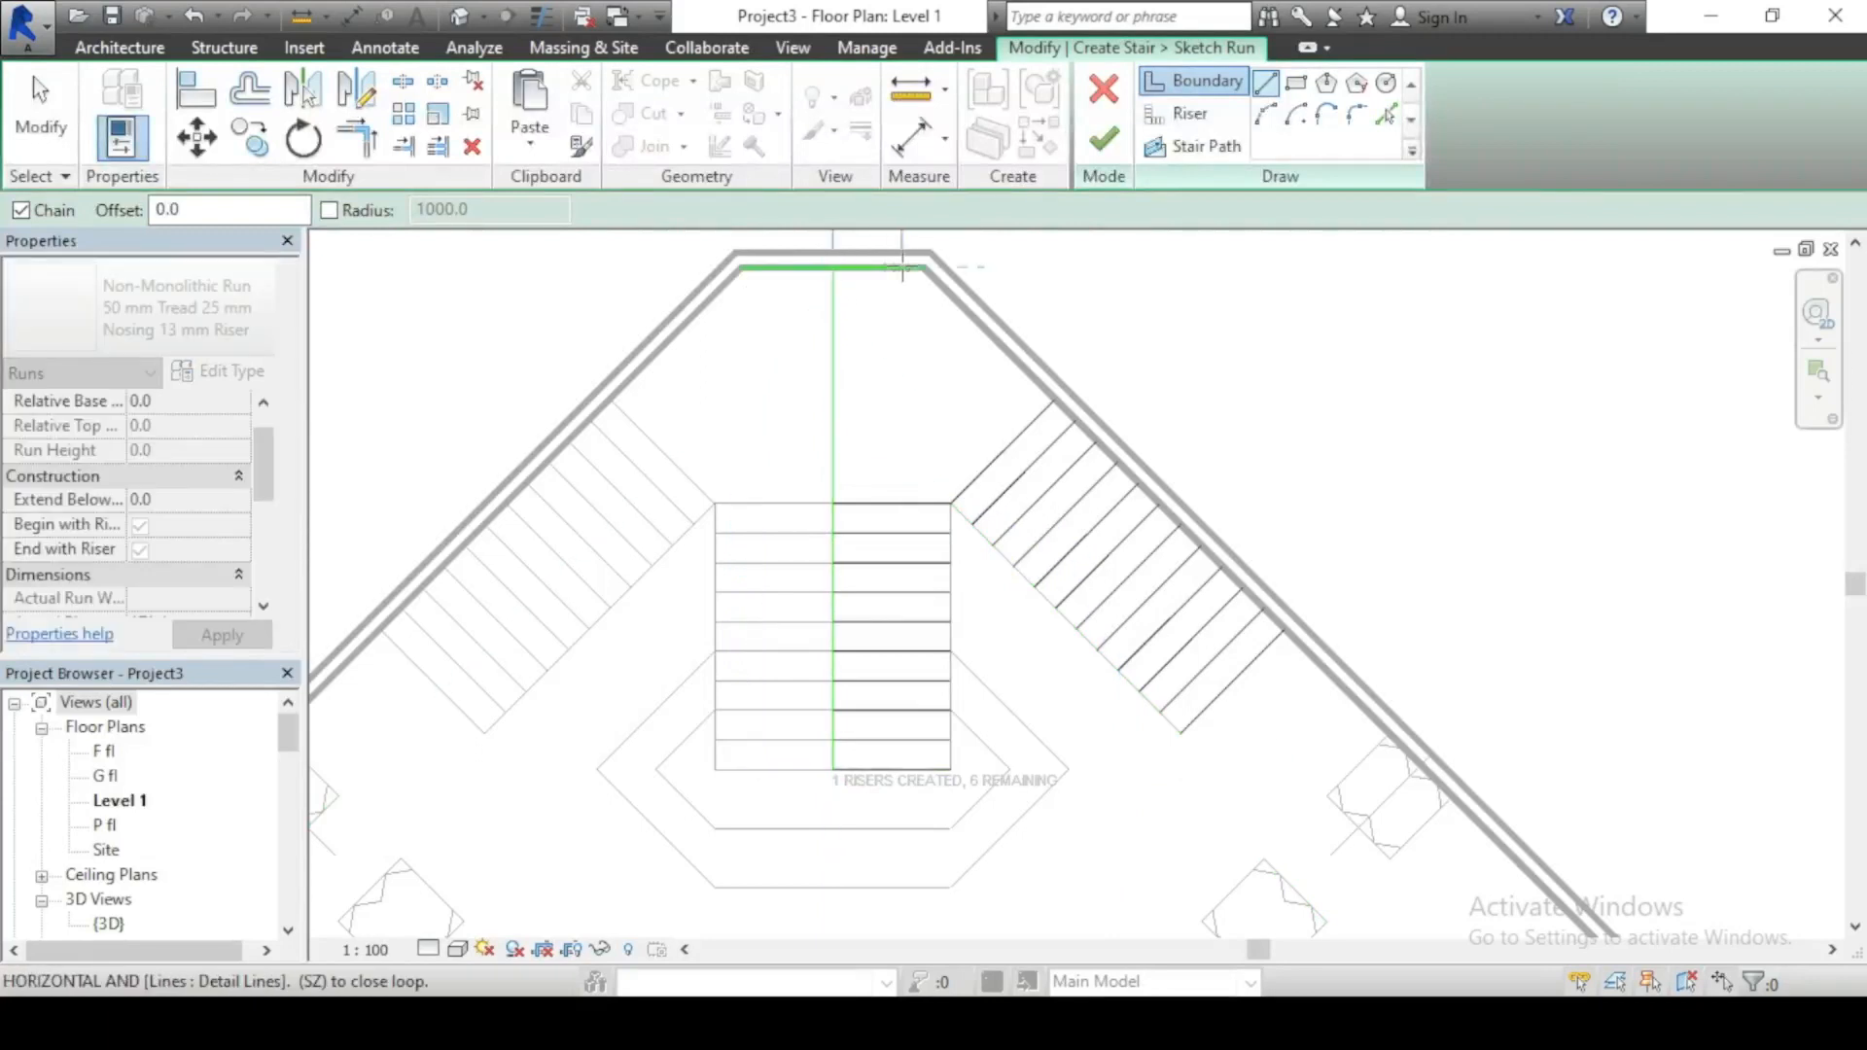
left_click(923, 267)
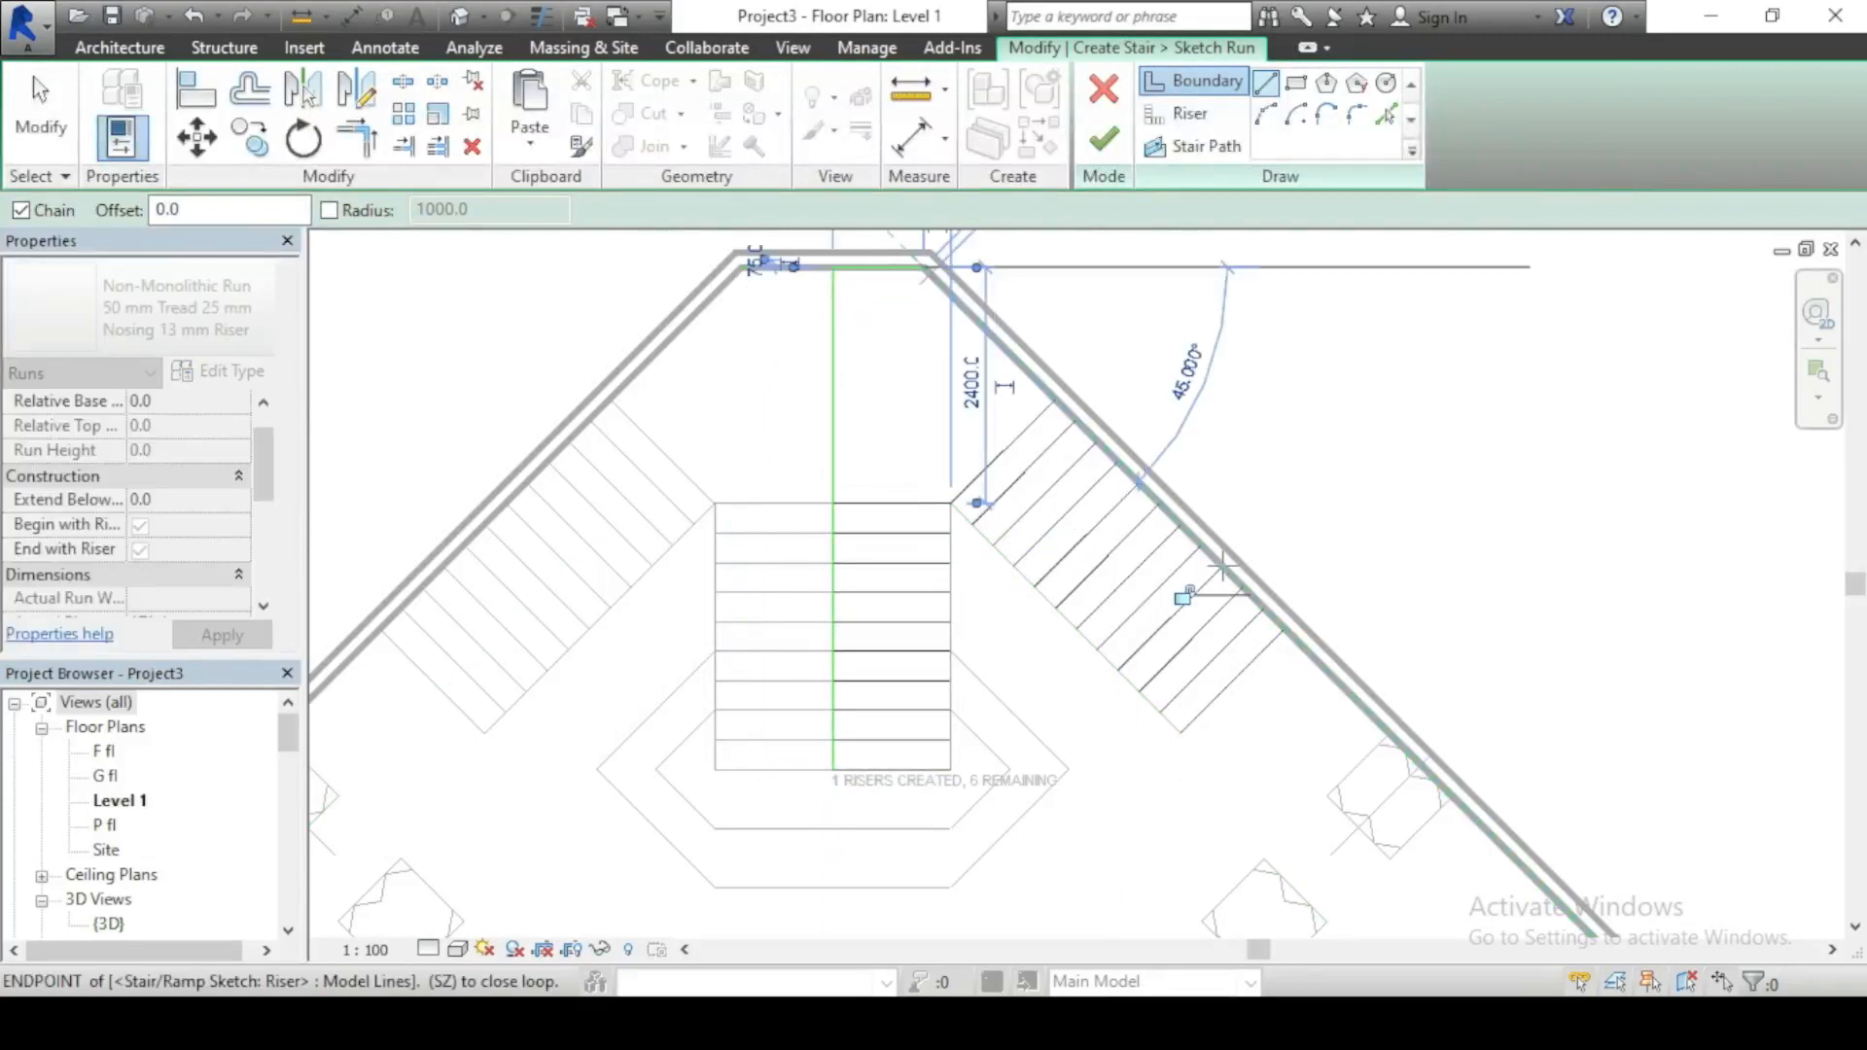
left_click(1283, 631)
key("Escape")
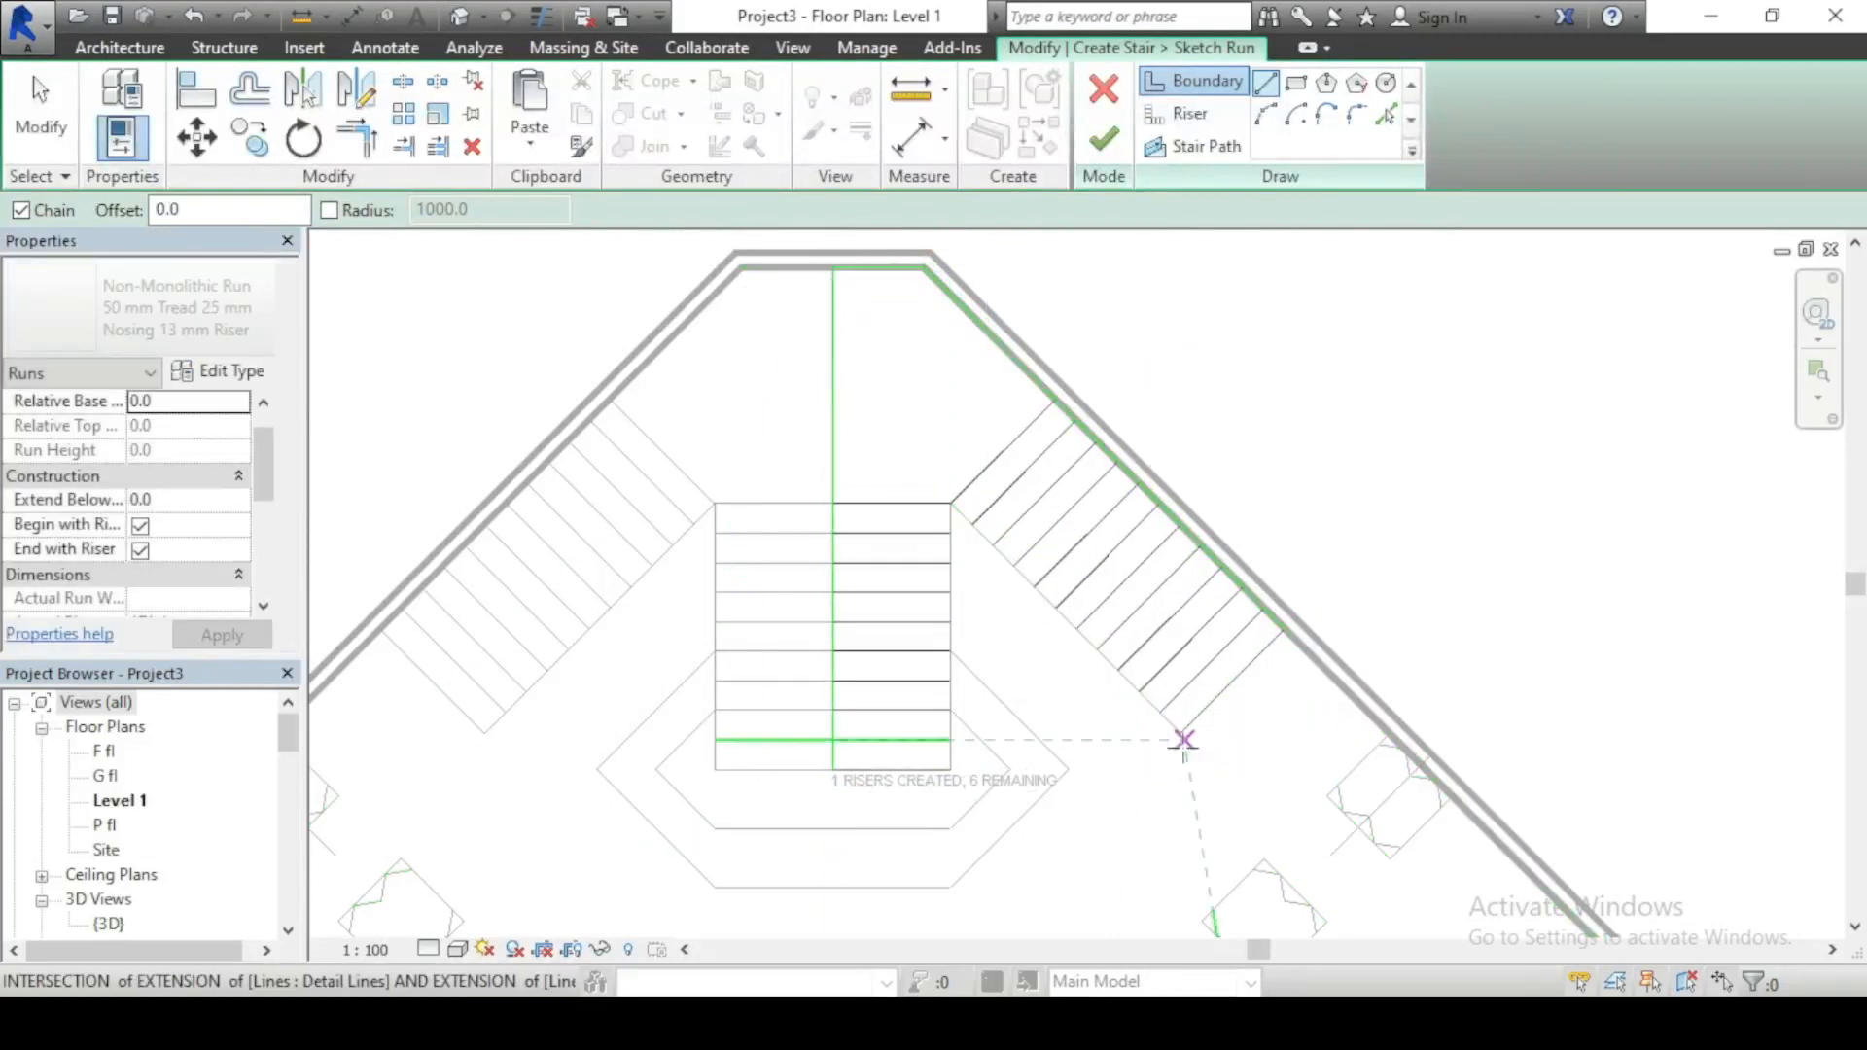
Step: Draw the inner boundary from the angled flight's lower inner corner to the central flight's upper right corner, and down to its bottom right corner
left_click(1182, 736)
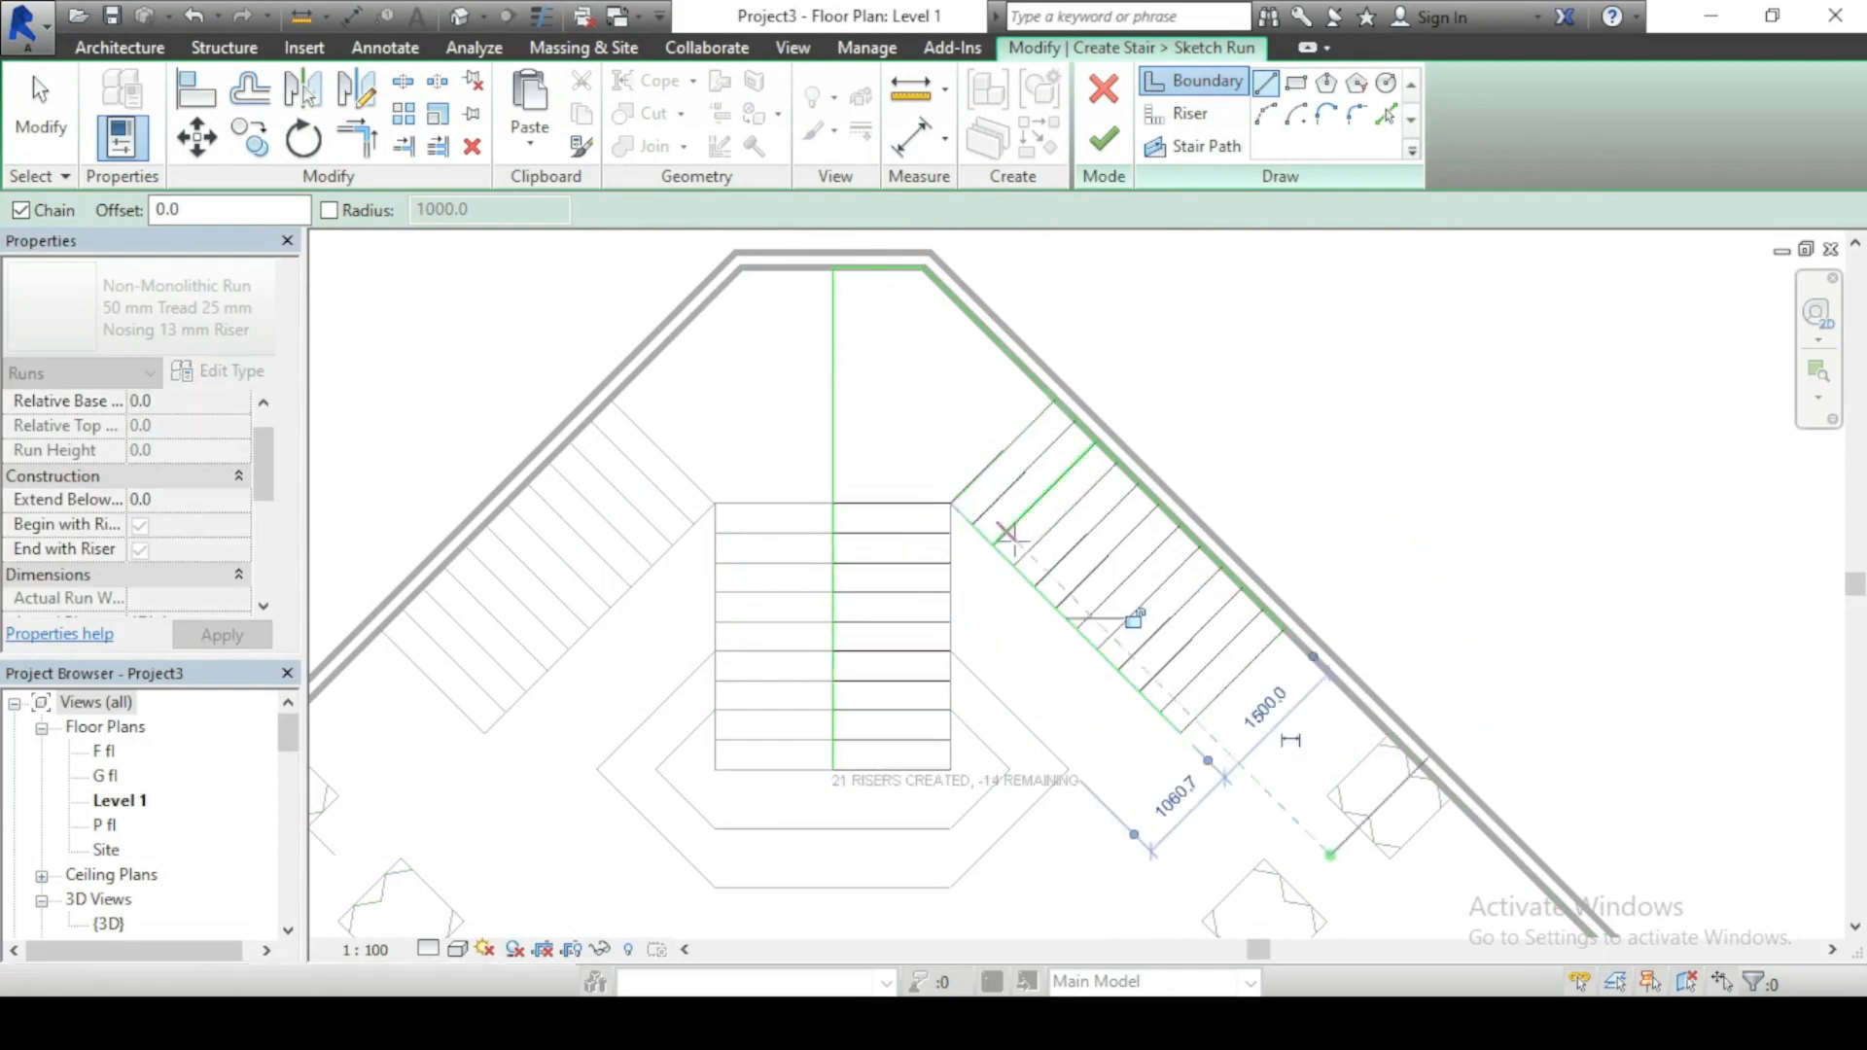
scroll(945, 532, "up", 2)
left_click(959, 482)
scroll(1023, 347, "down", 2)
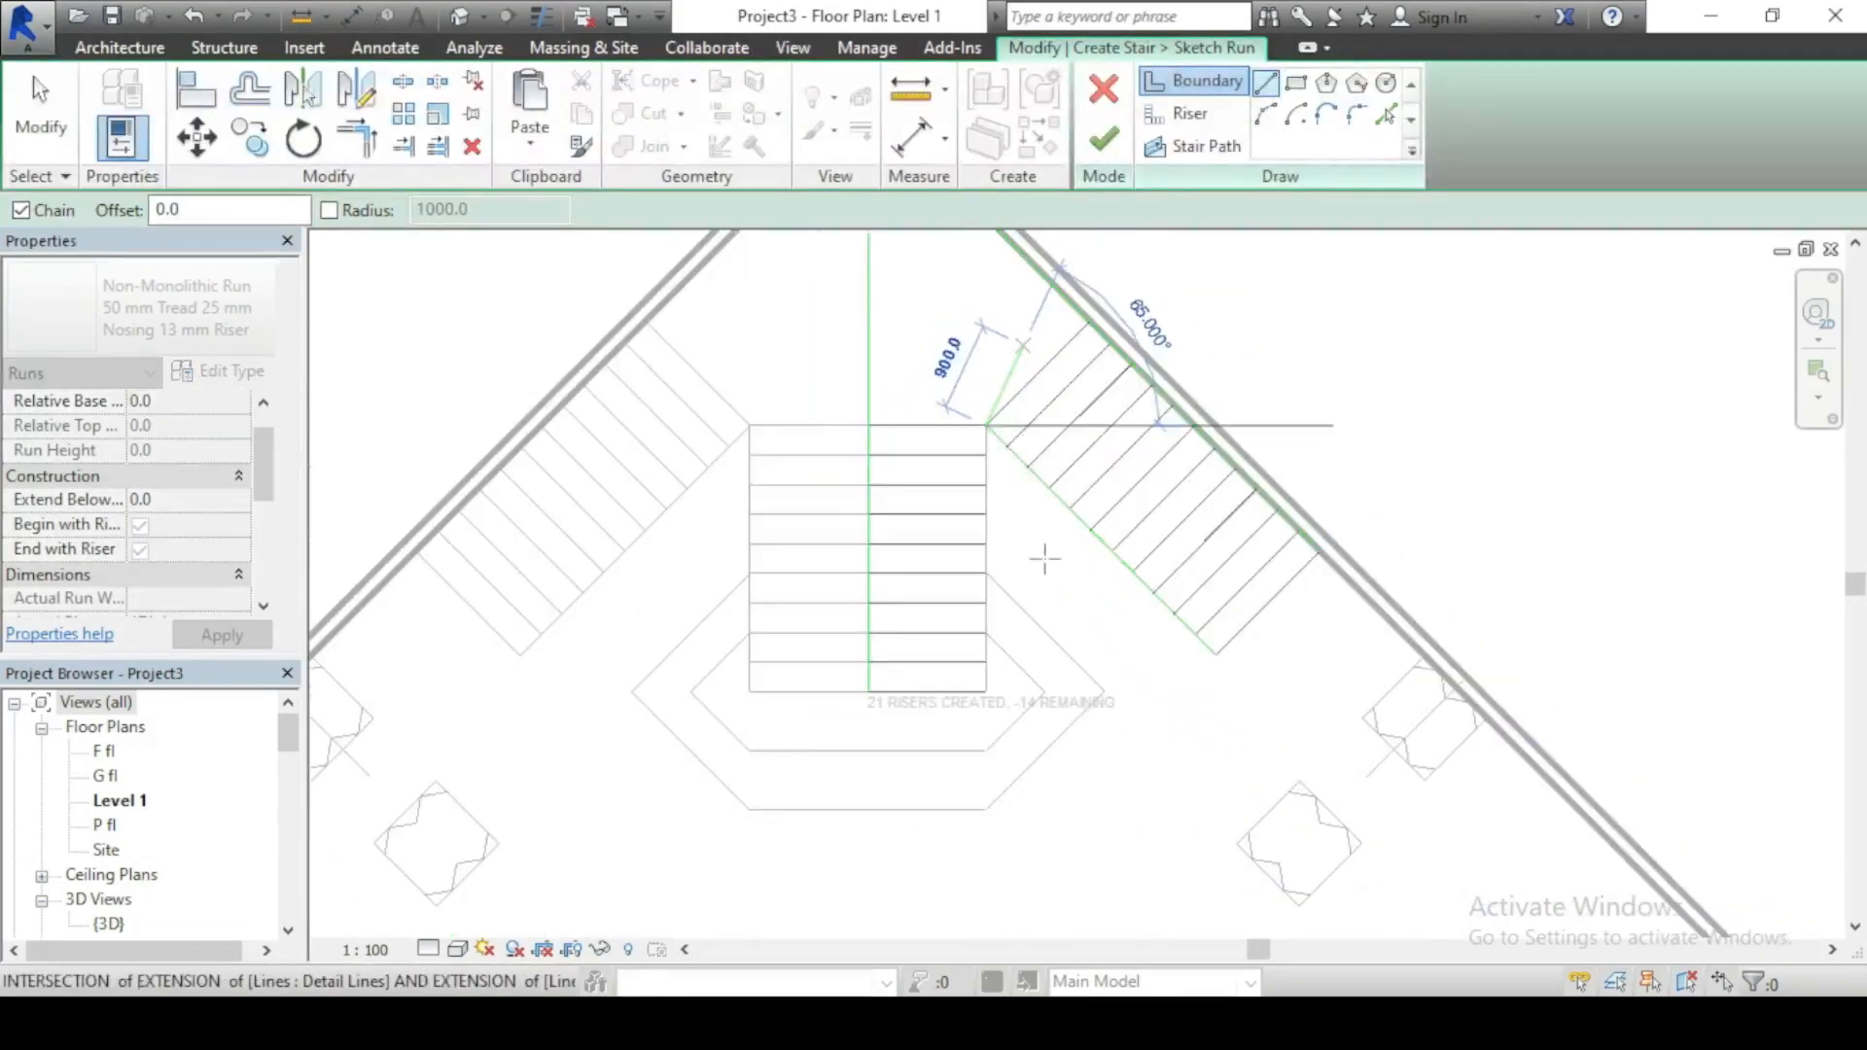
left_click(987, 691)
key("Escape")
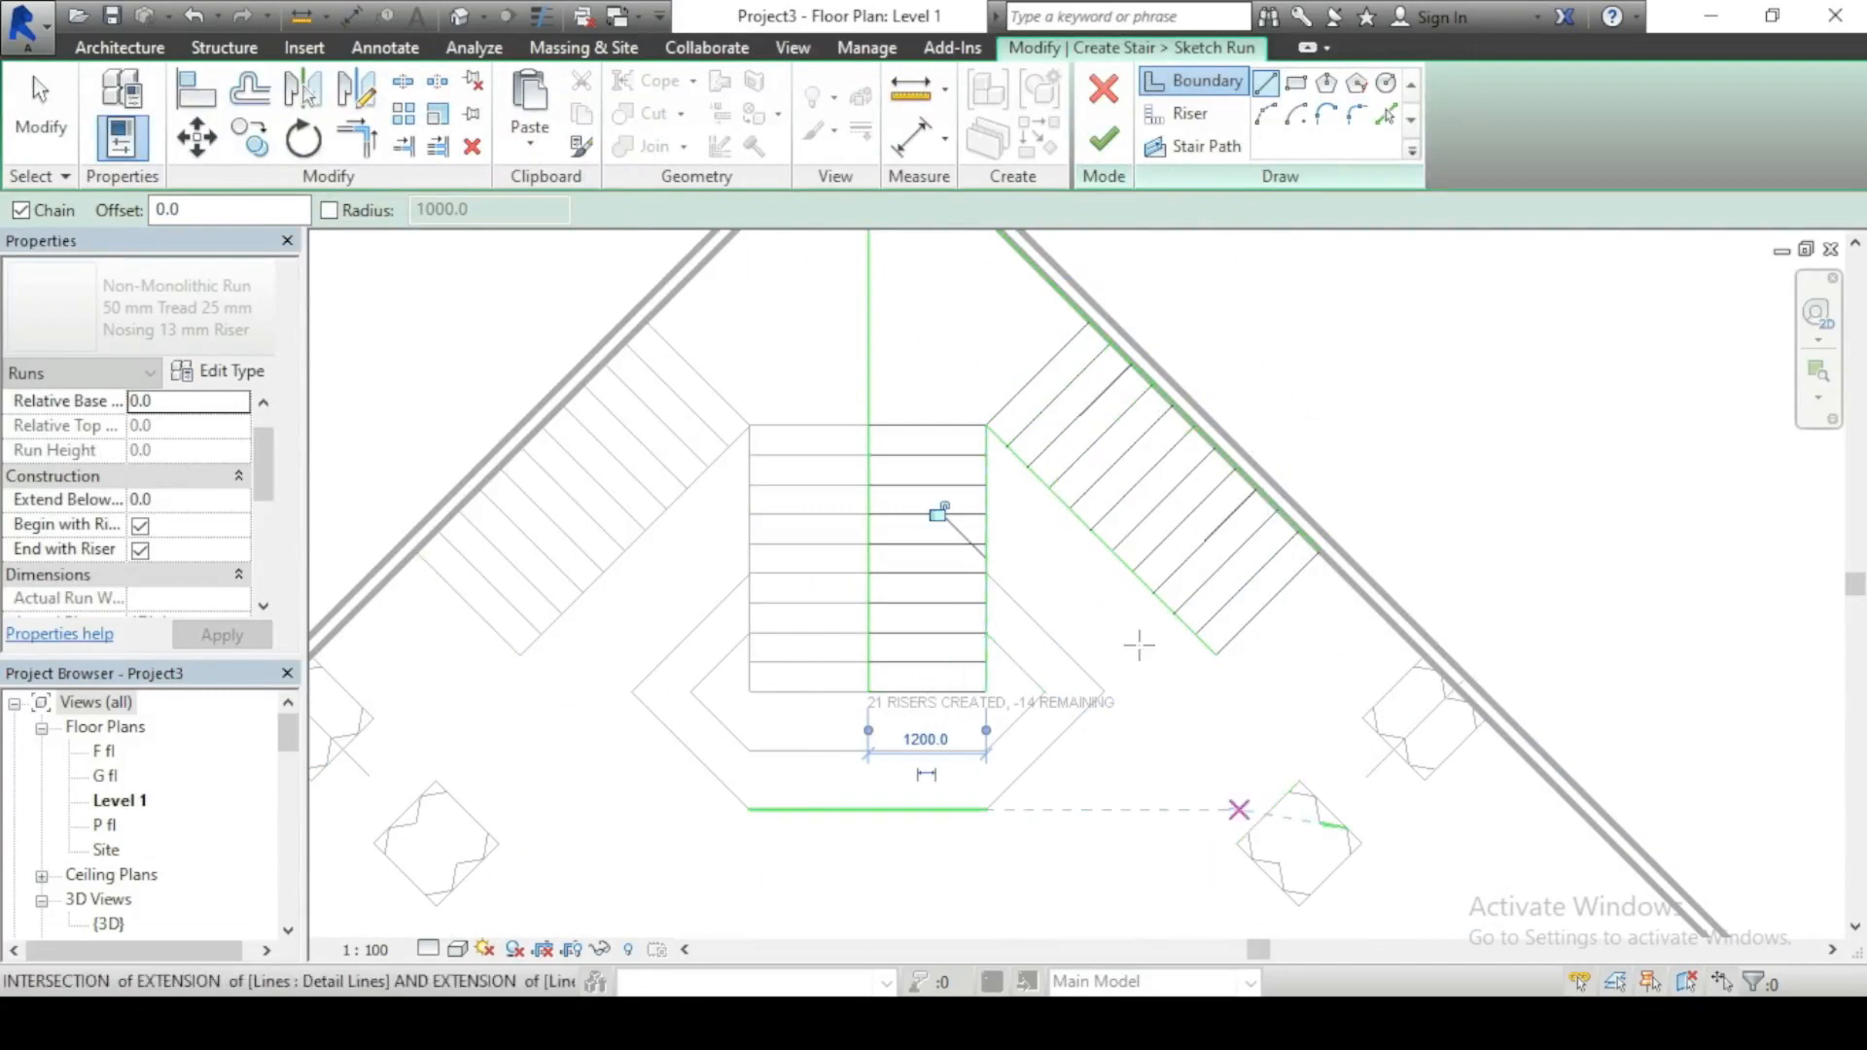
scroll(958, 680, "down", 4)
scroll(1004, 559, "up", 5)
scroll(1094, 415, "down", 3)
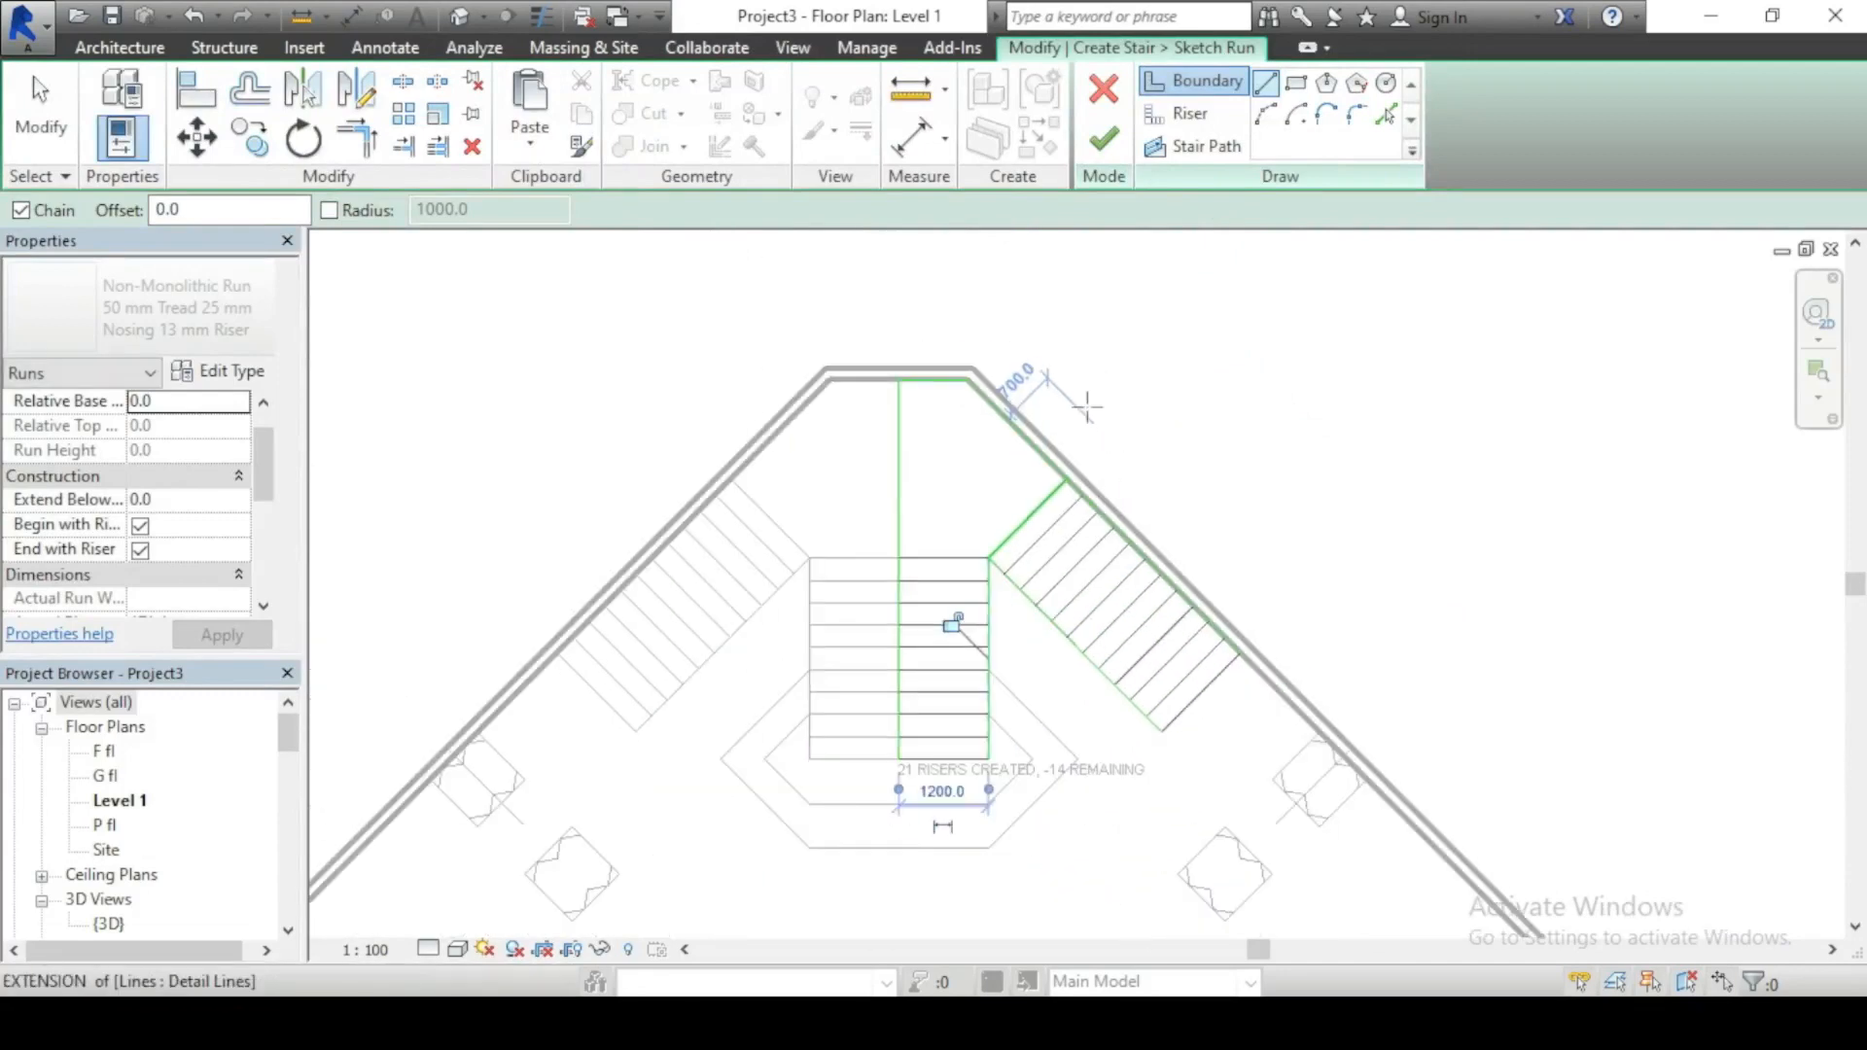
Step: Draw the stair path up the middle of the central flight and at 45° down the middle of the angled flight, and finish the run sketch
left_click(1216, 152)
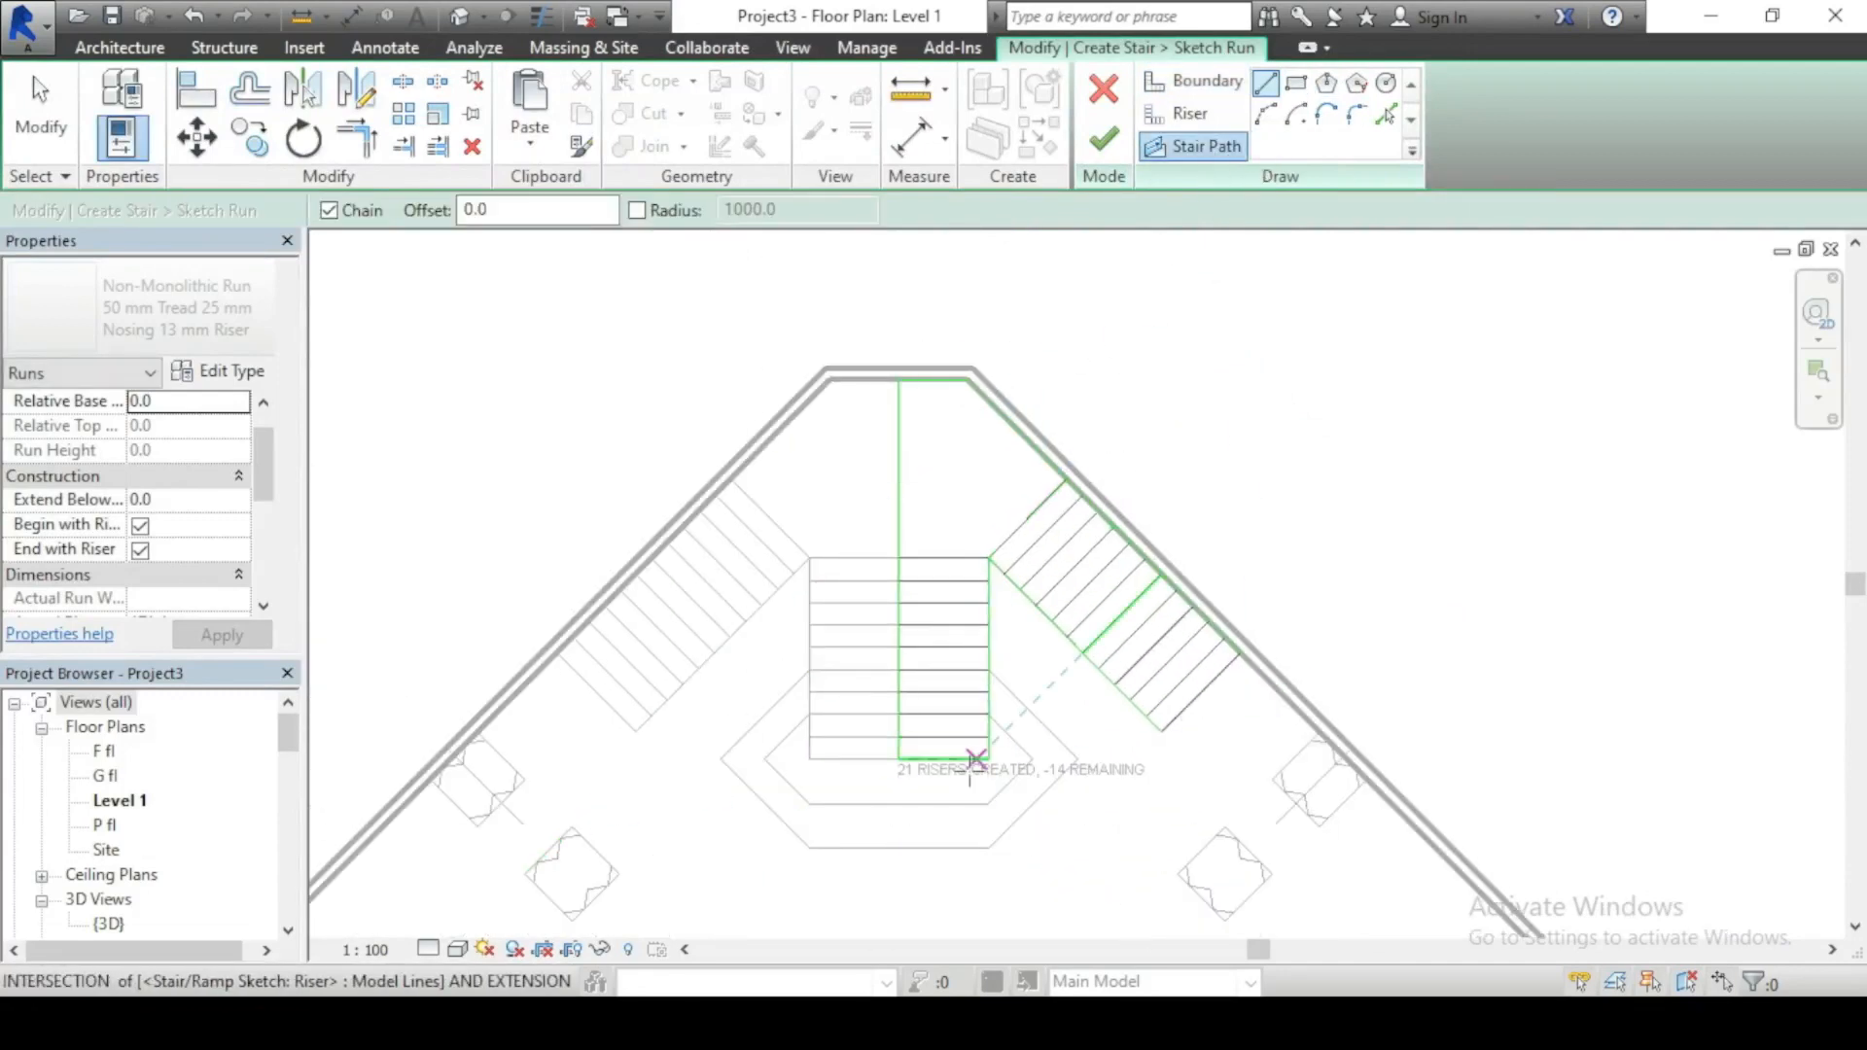
left_click(939, 759)
left_click(943, 425)
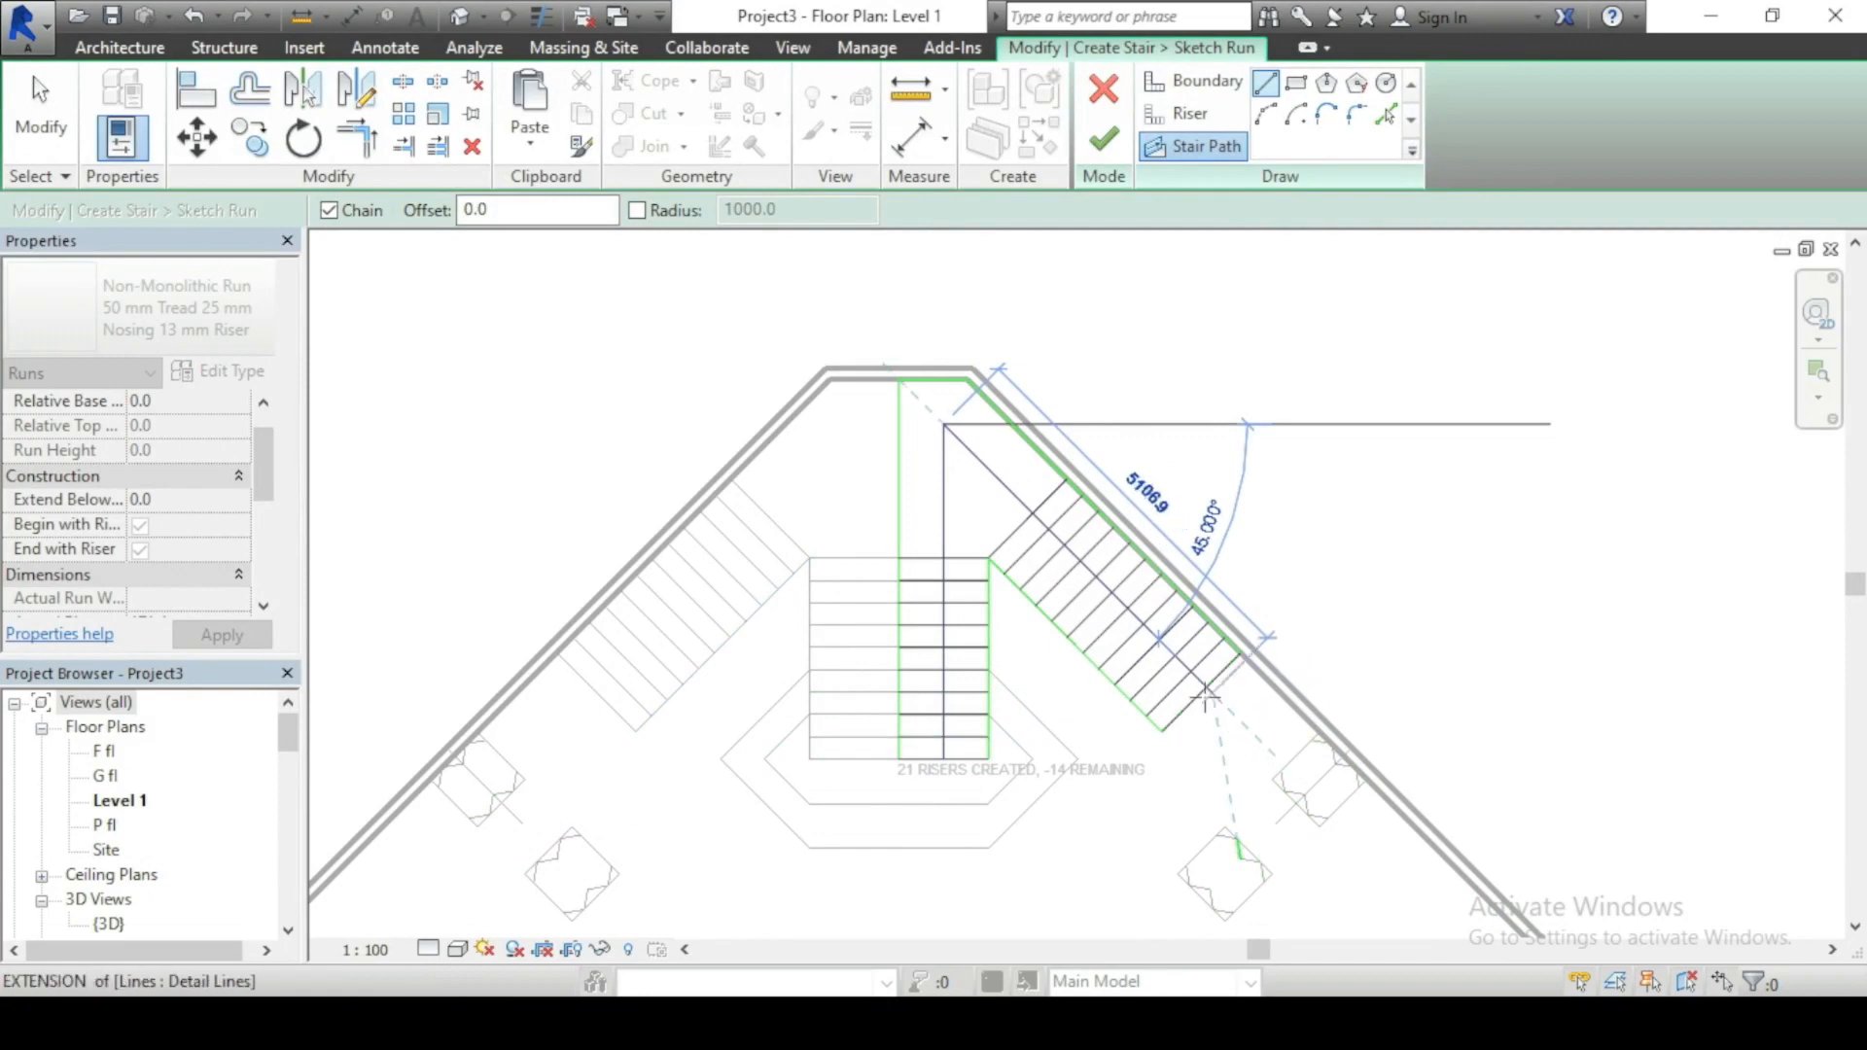
left_click(1206, 686)
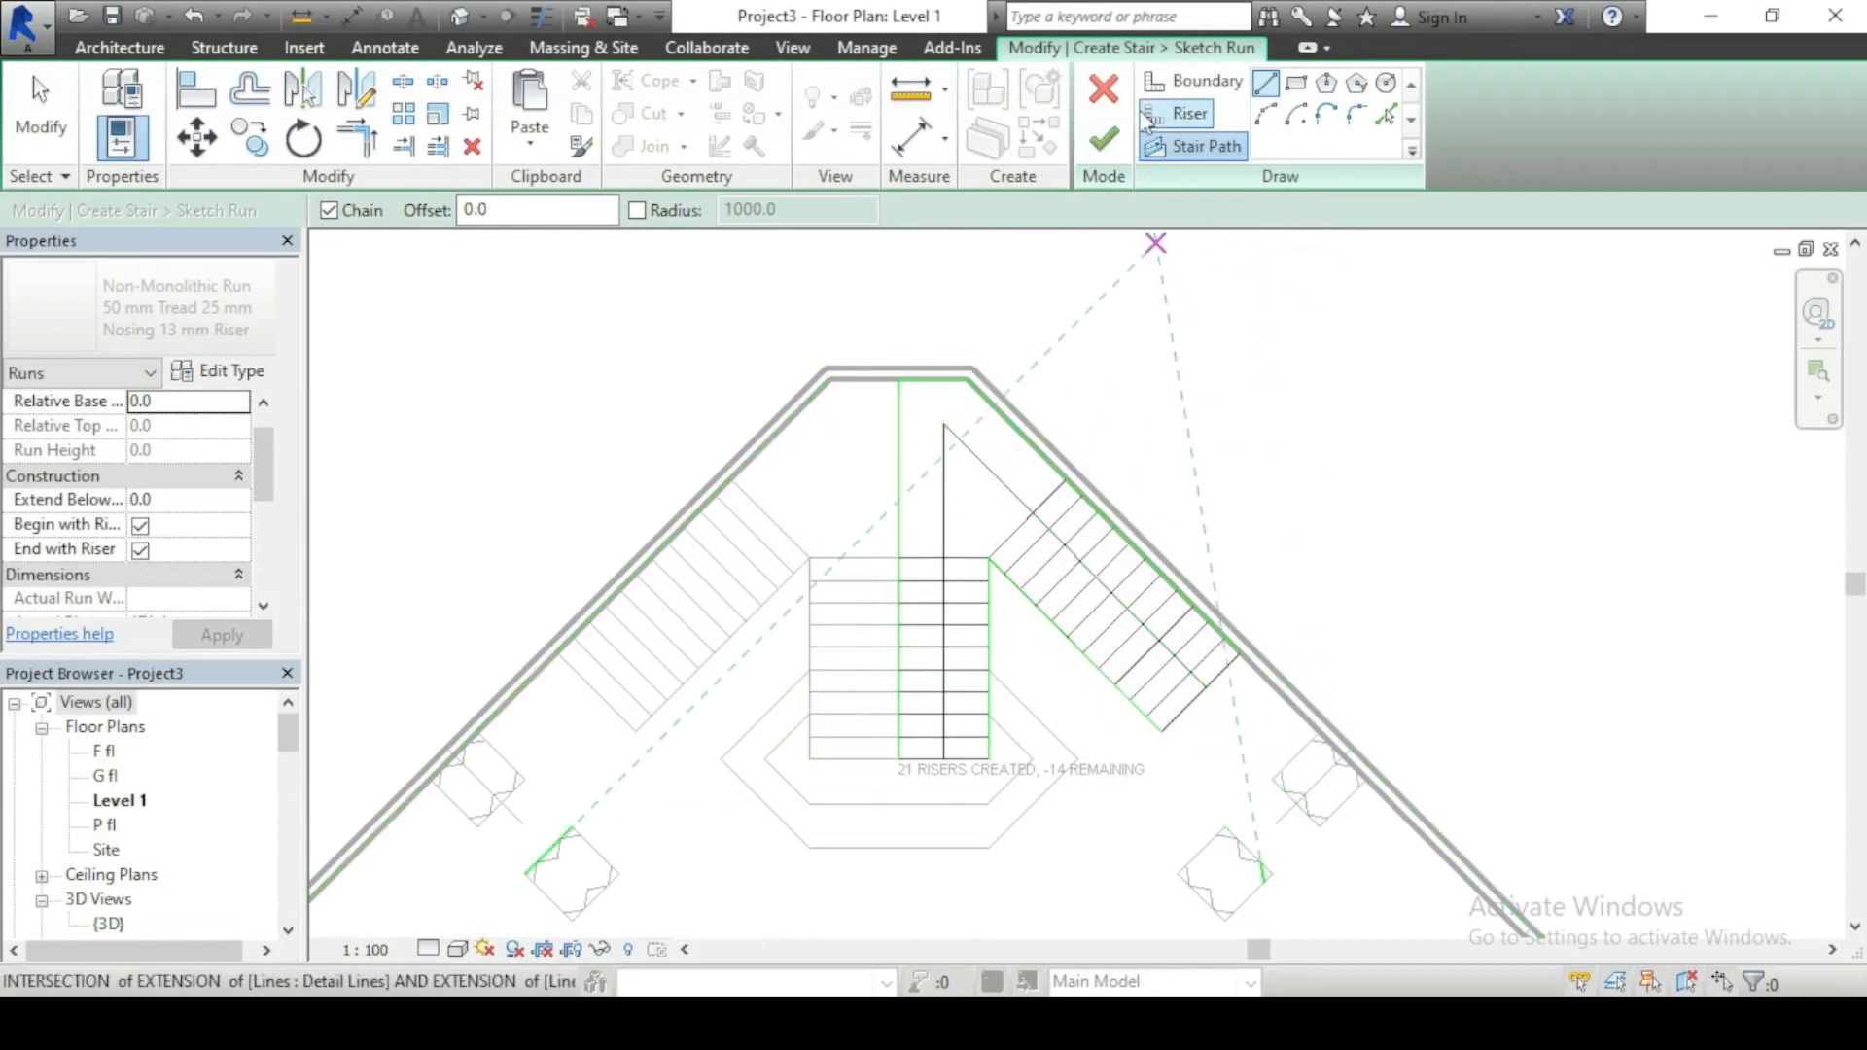
left_click(1103, 136)
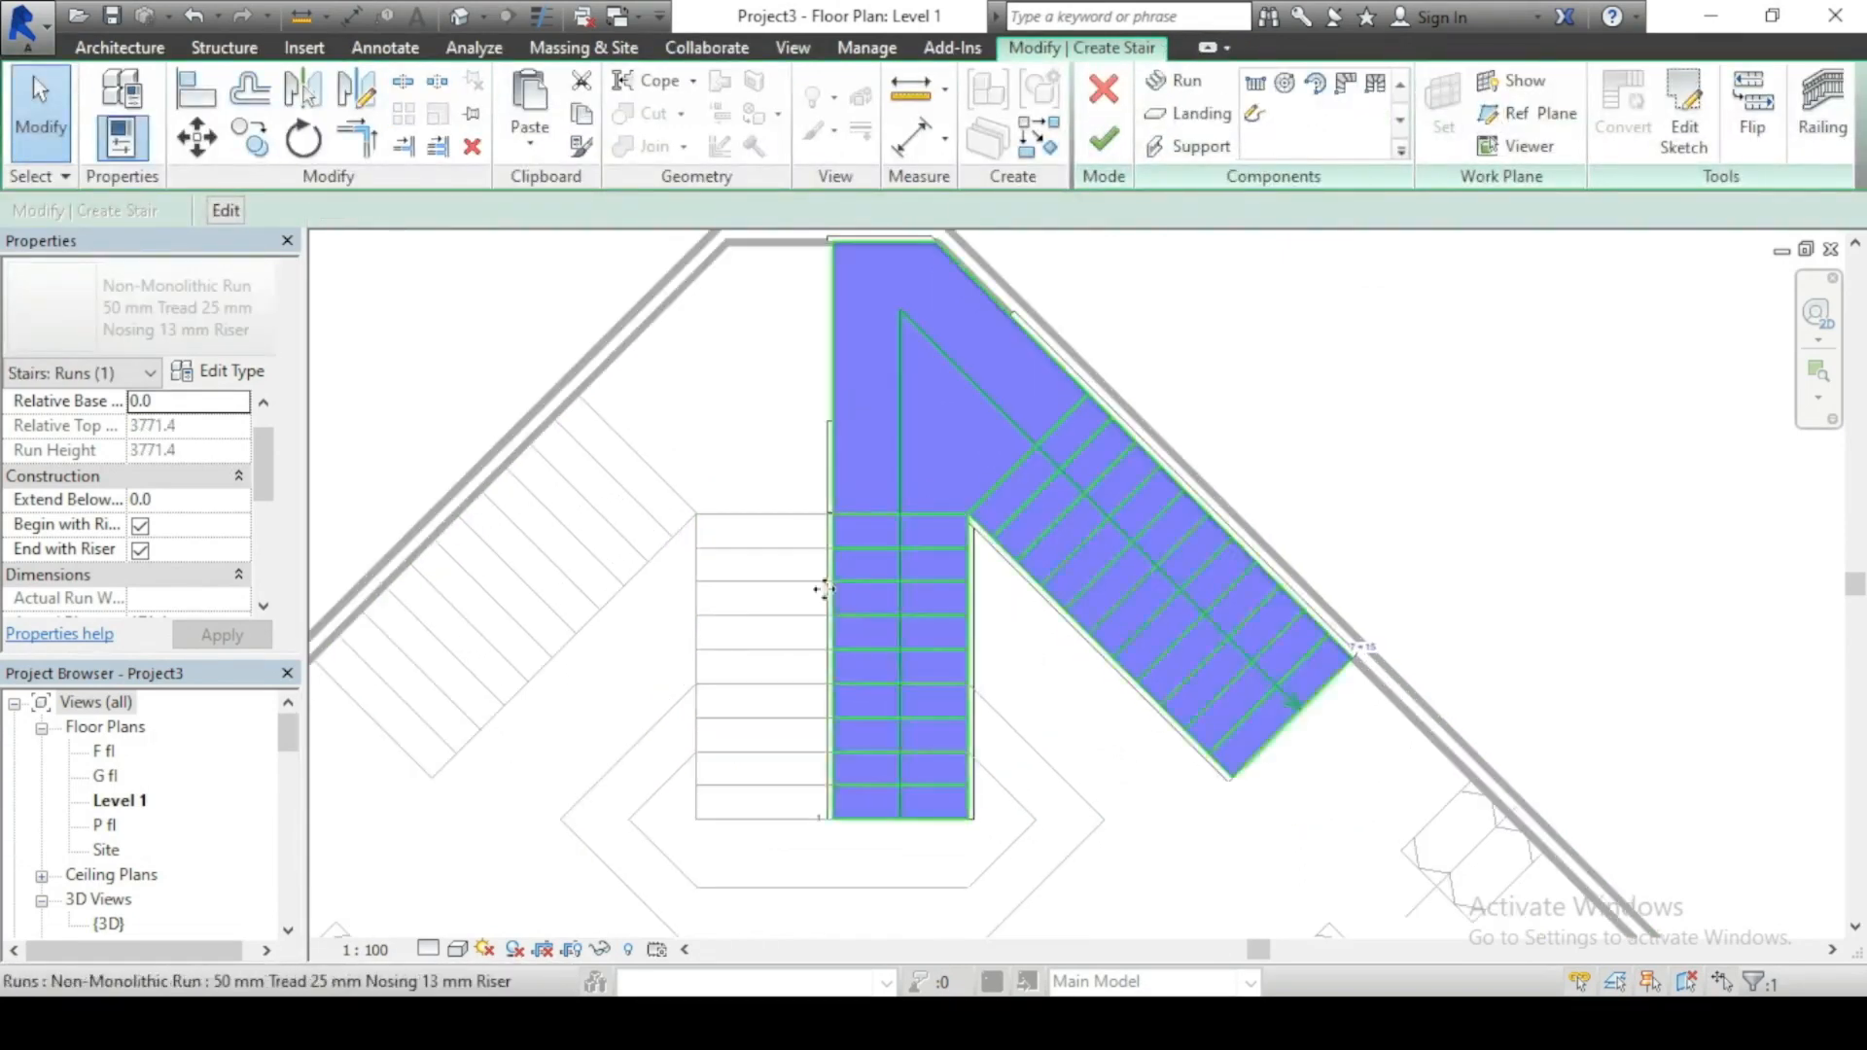
Step: Examine the sketched run in the Level 1 plan and in the default 3D view
scroll(821, 587, "up", 2)
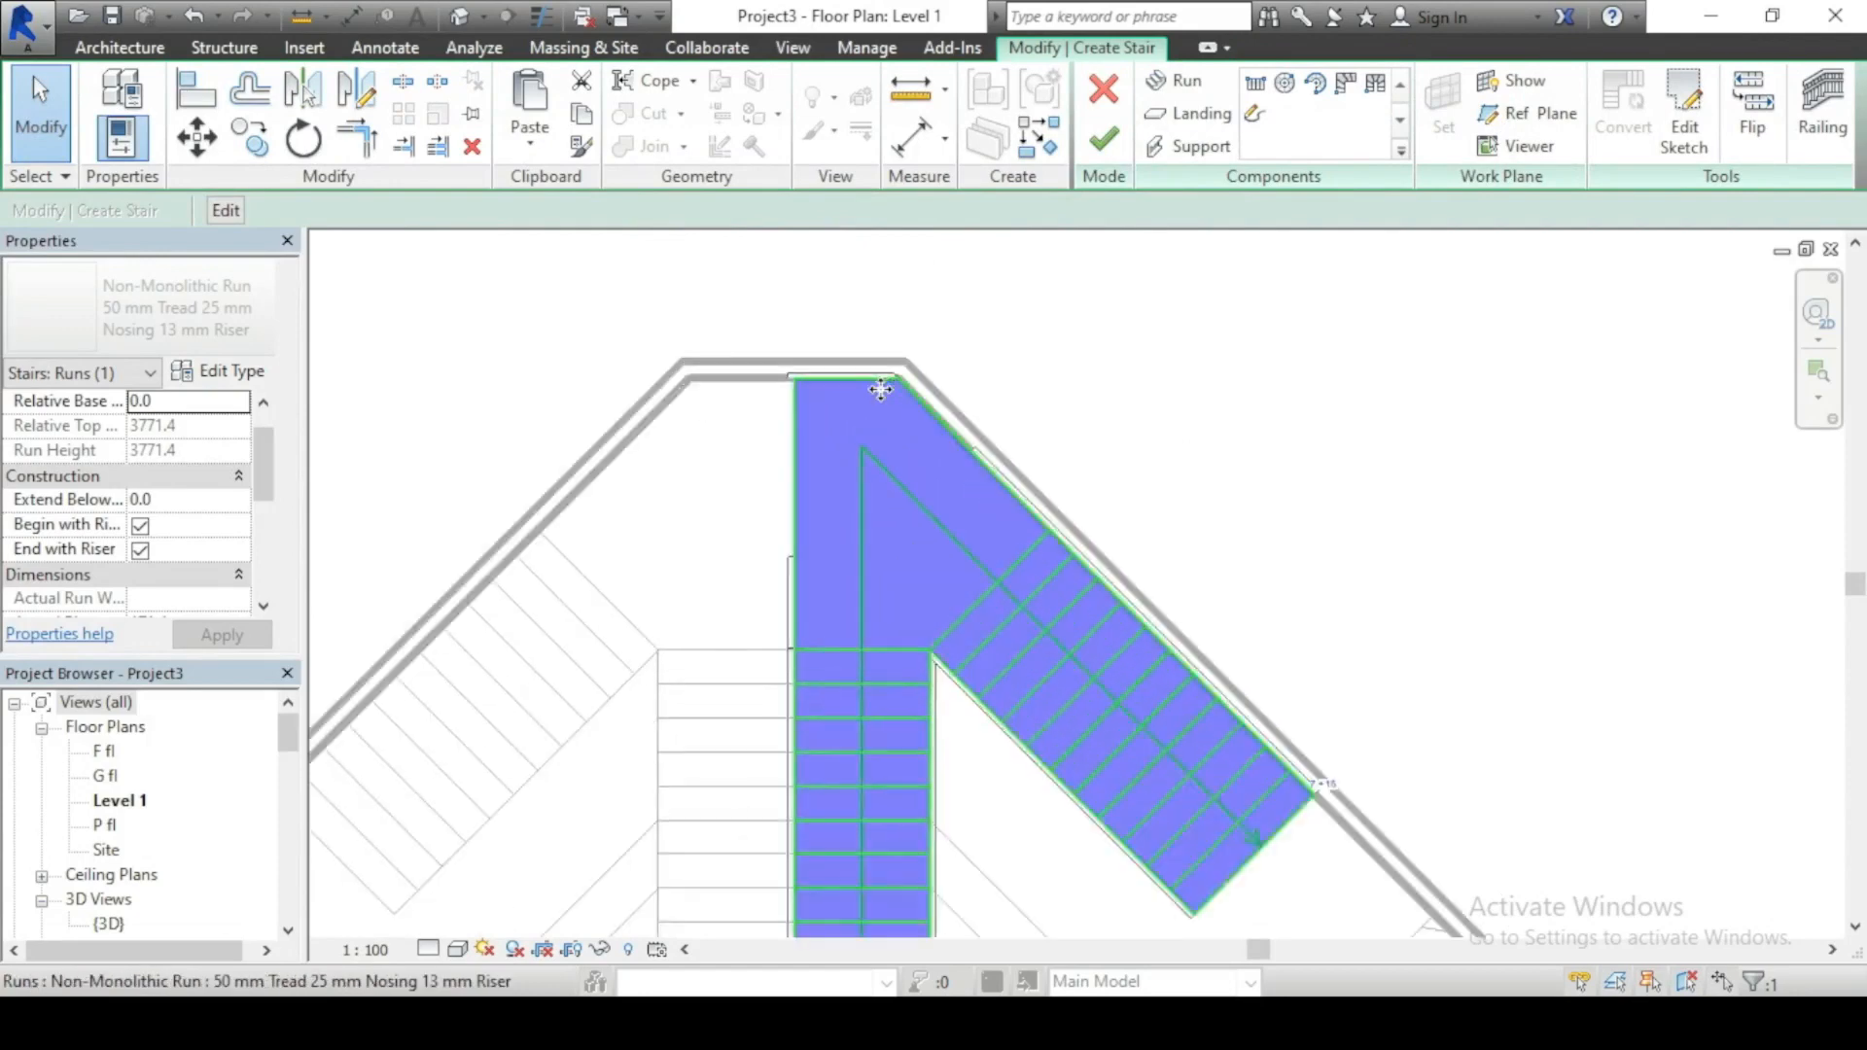
left_click(1171, 452)
scroll(1151, 316, "down", 3)
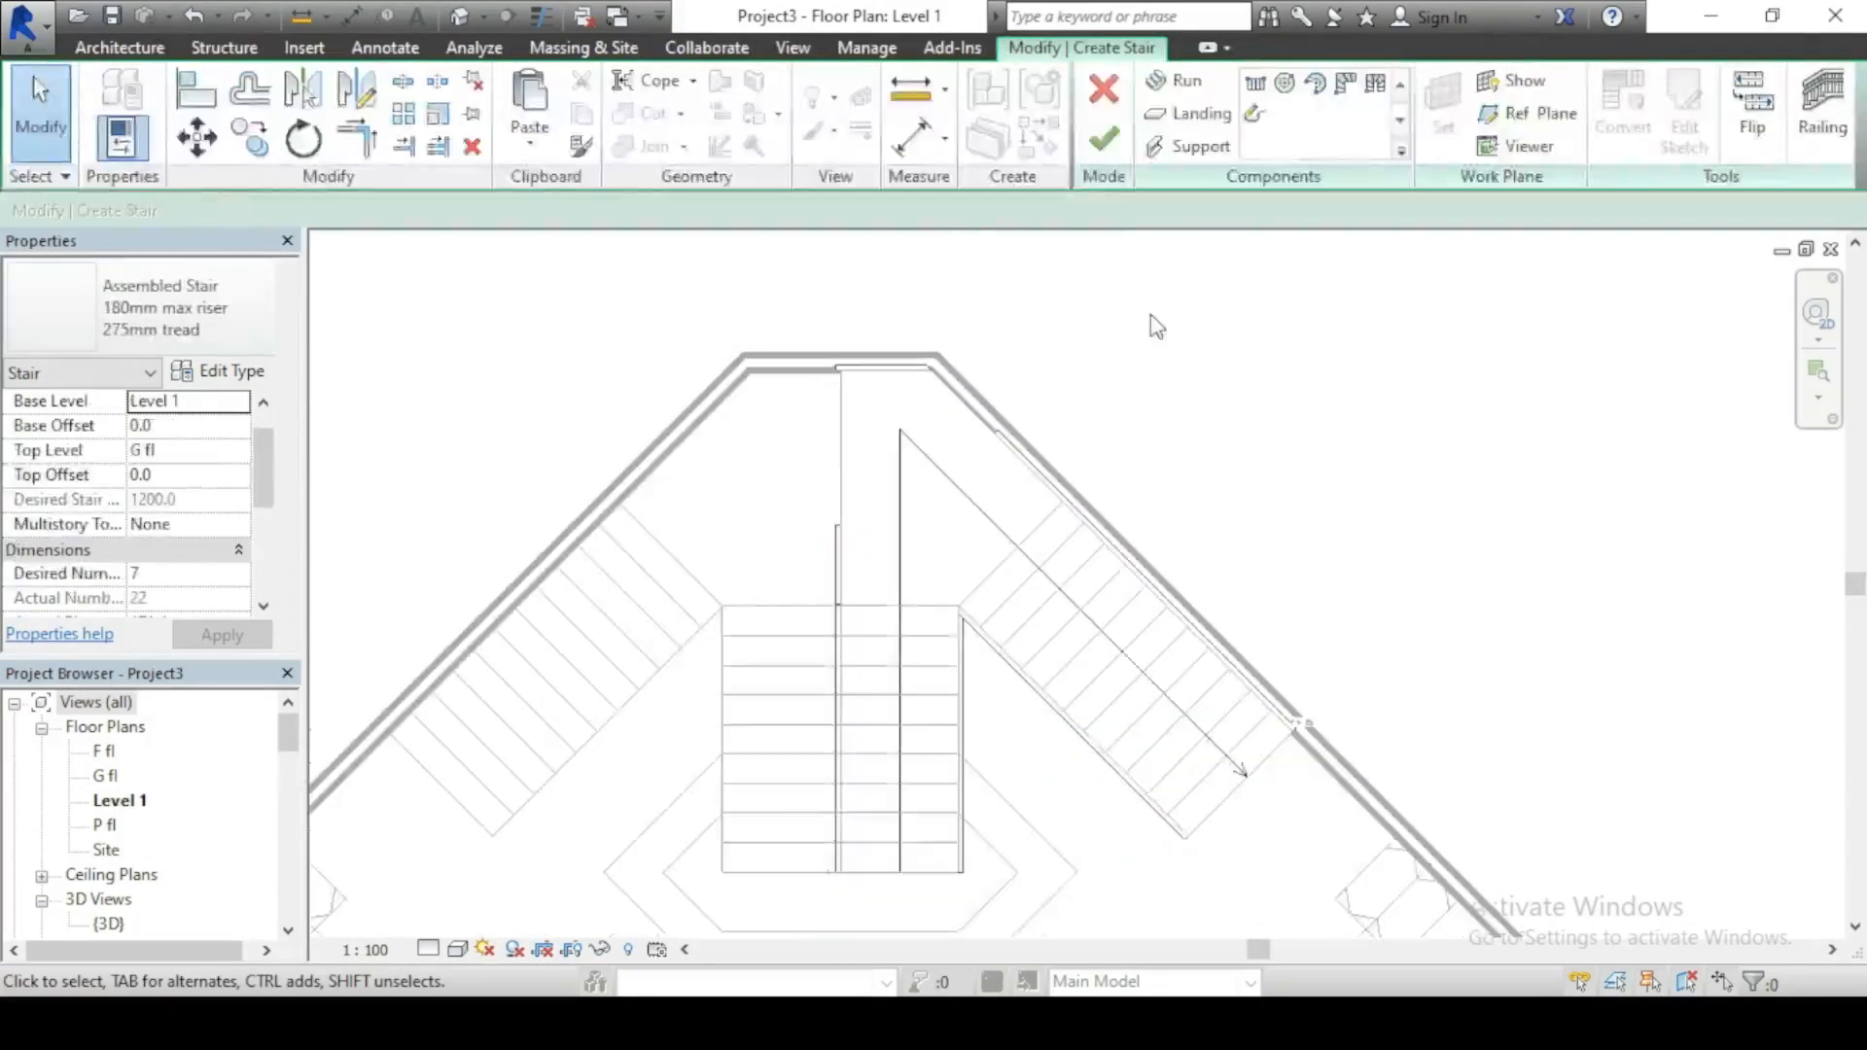
scroll(976, 572, "up", 3)
left_click(895, 346)
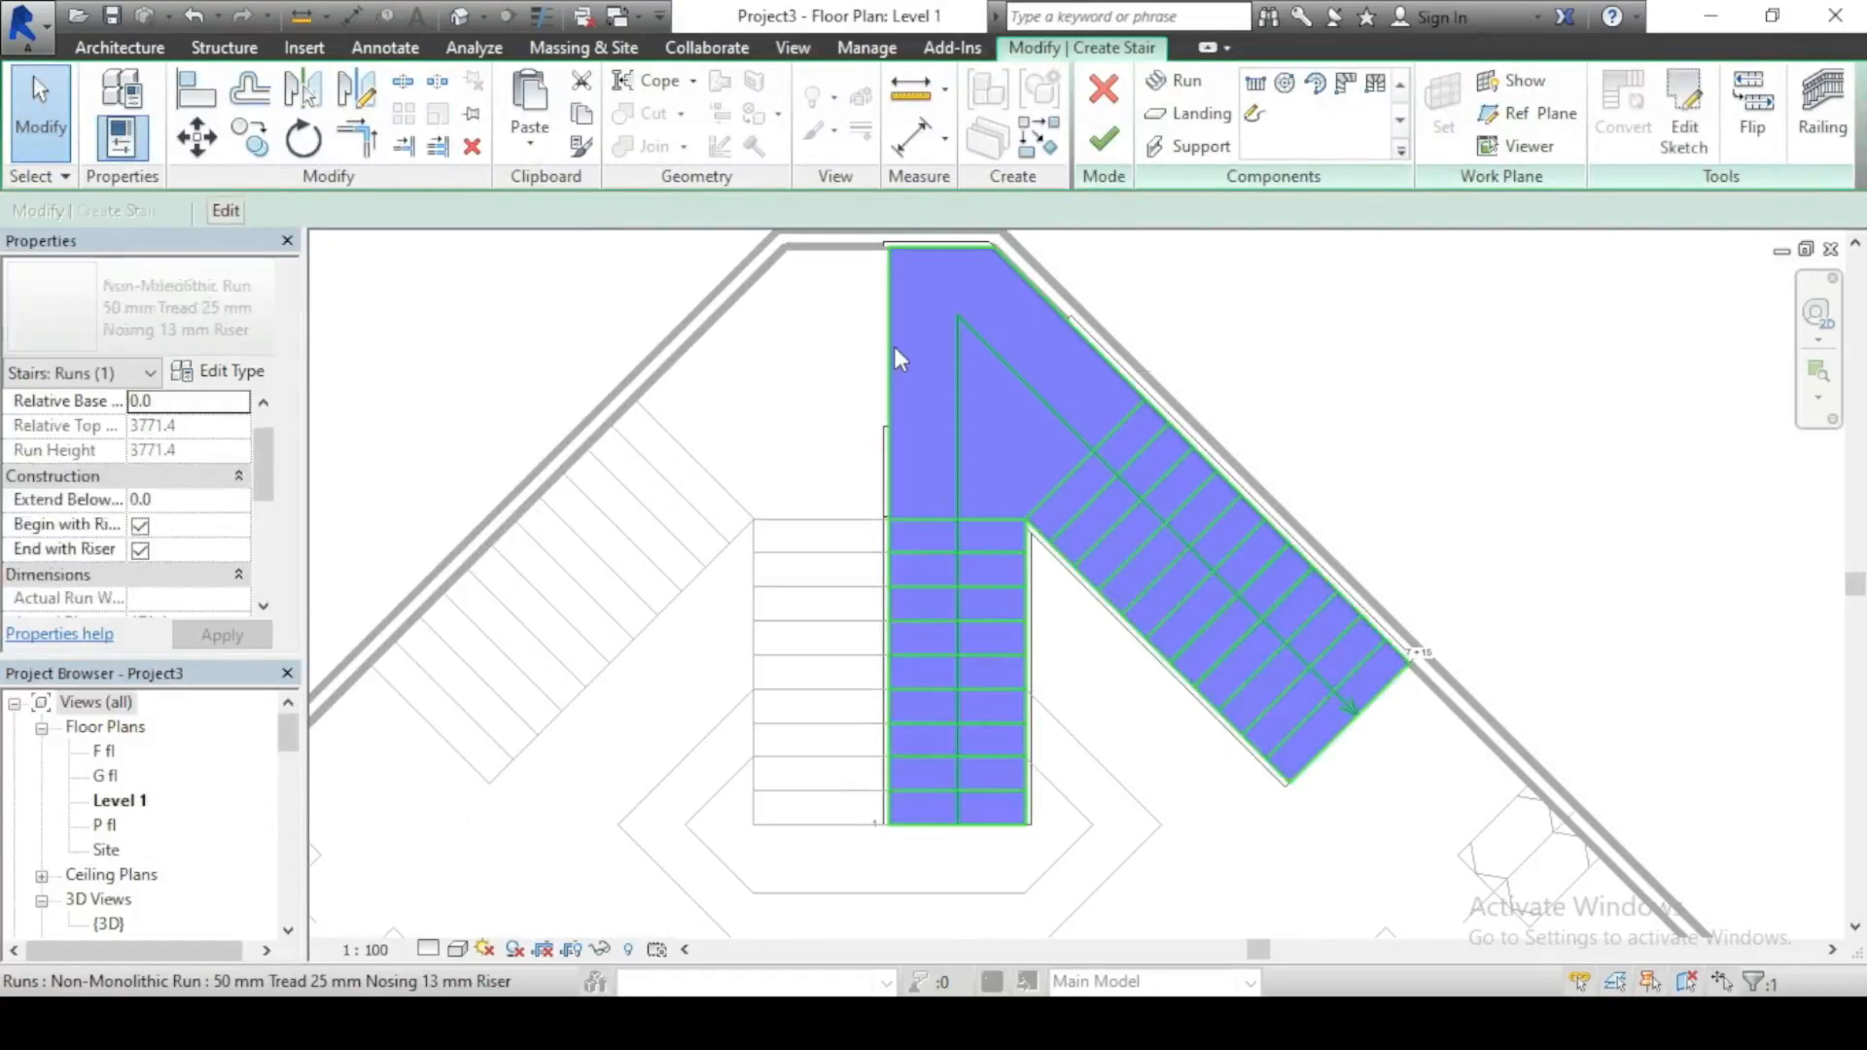
left_click(847, 367)
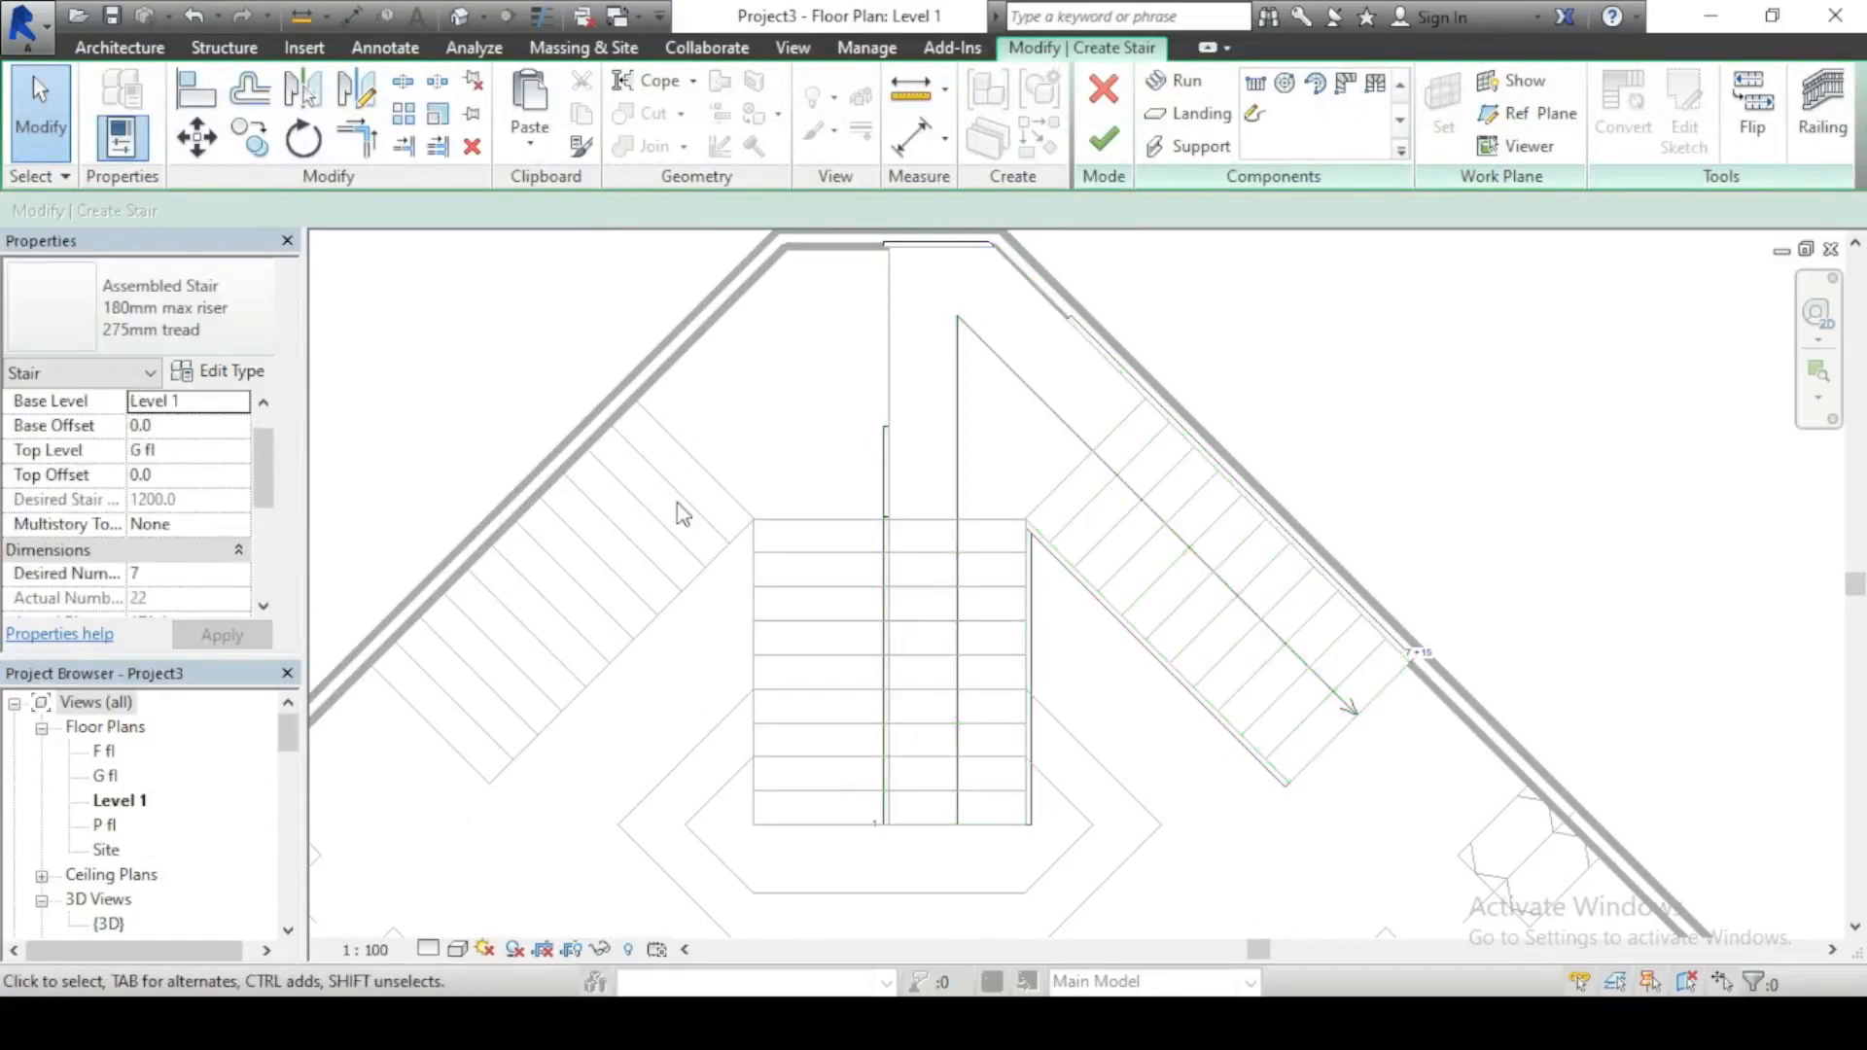
left_click(896, 343)
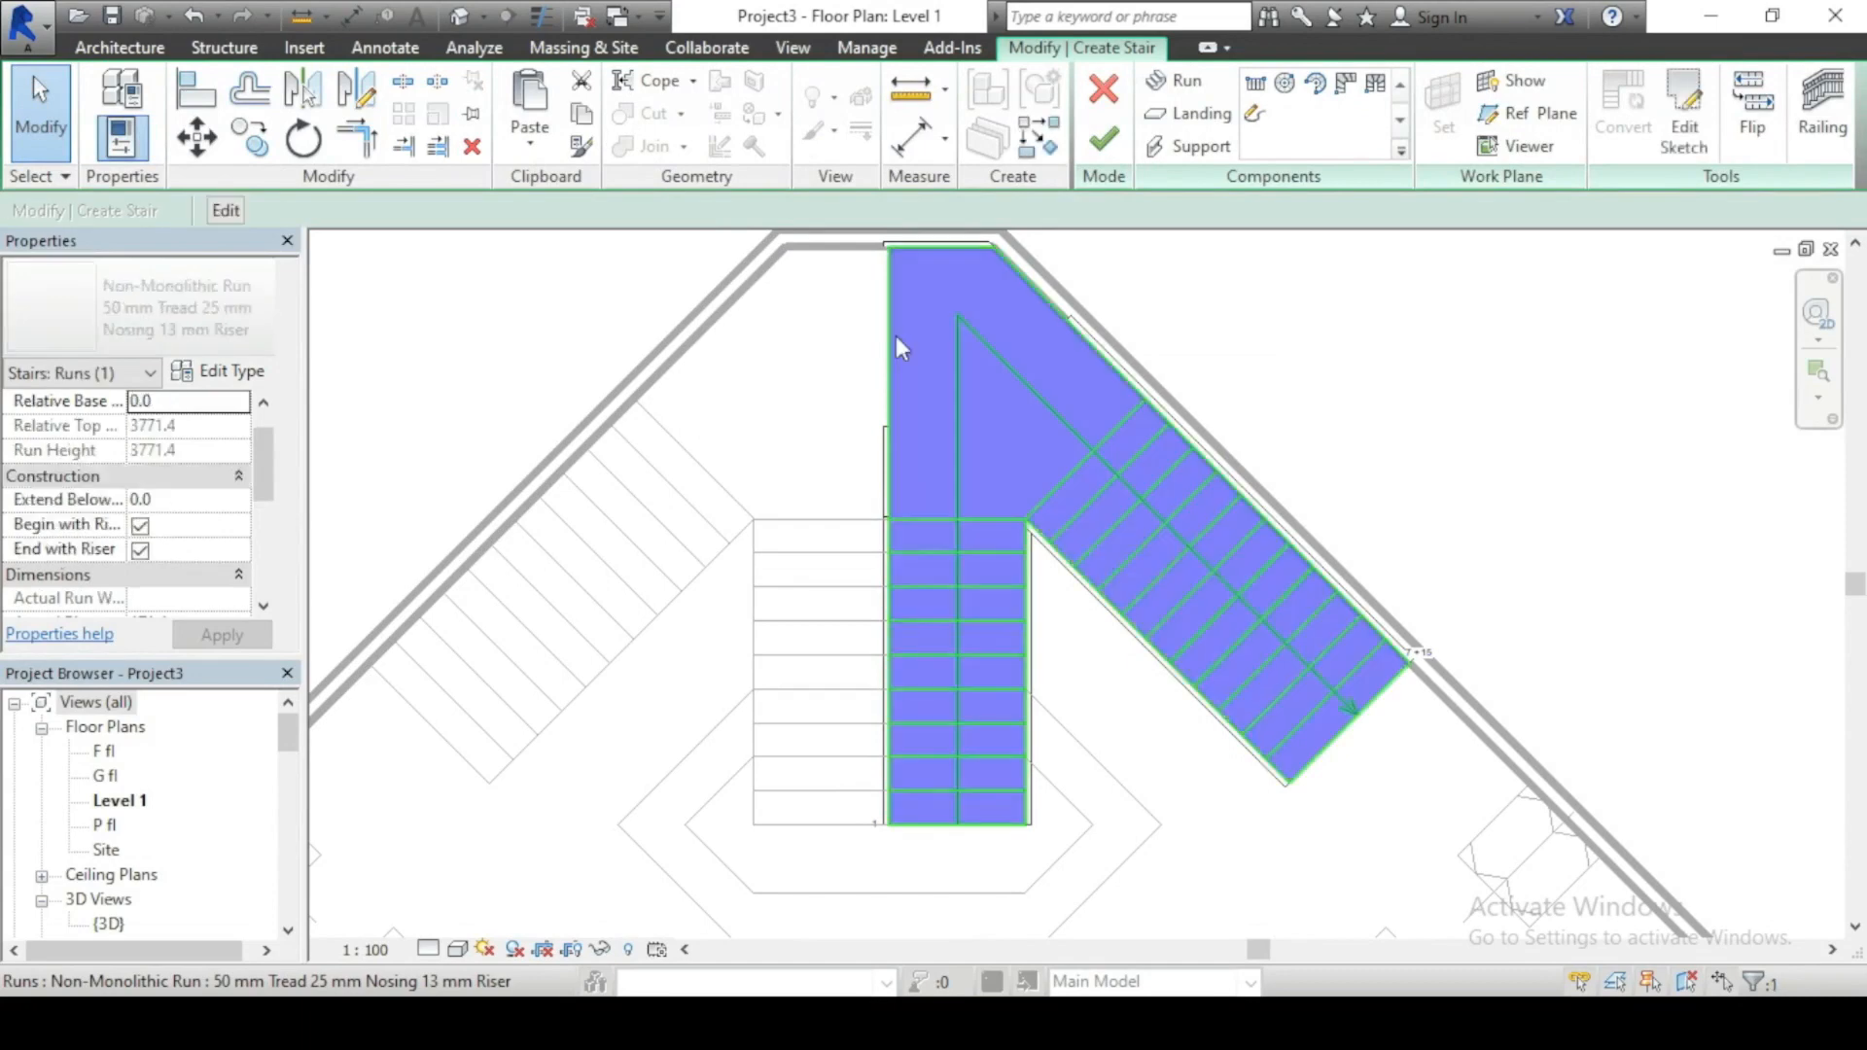
left_click(459, 17)
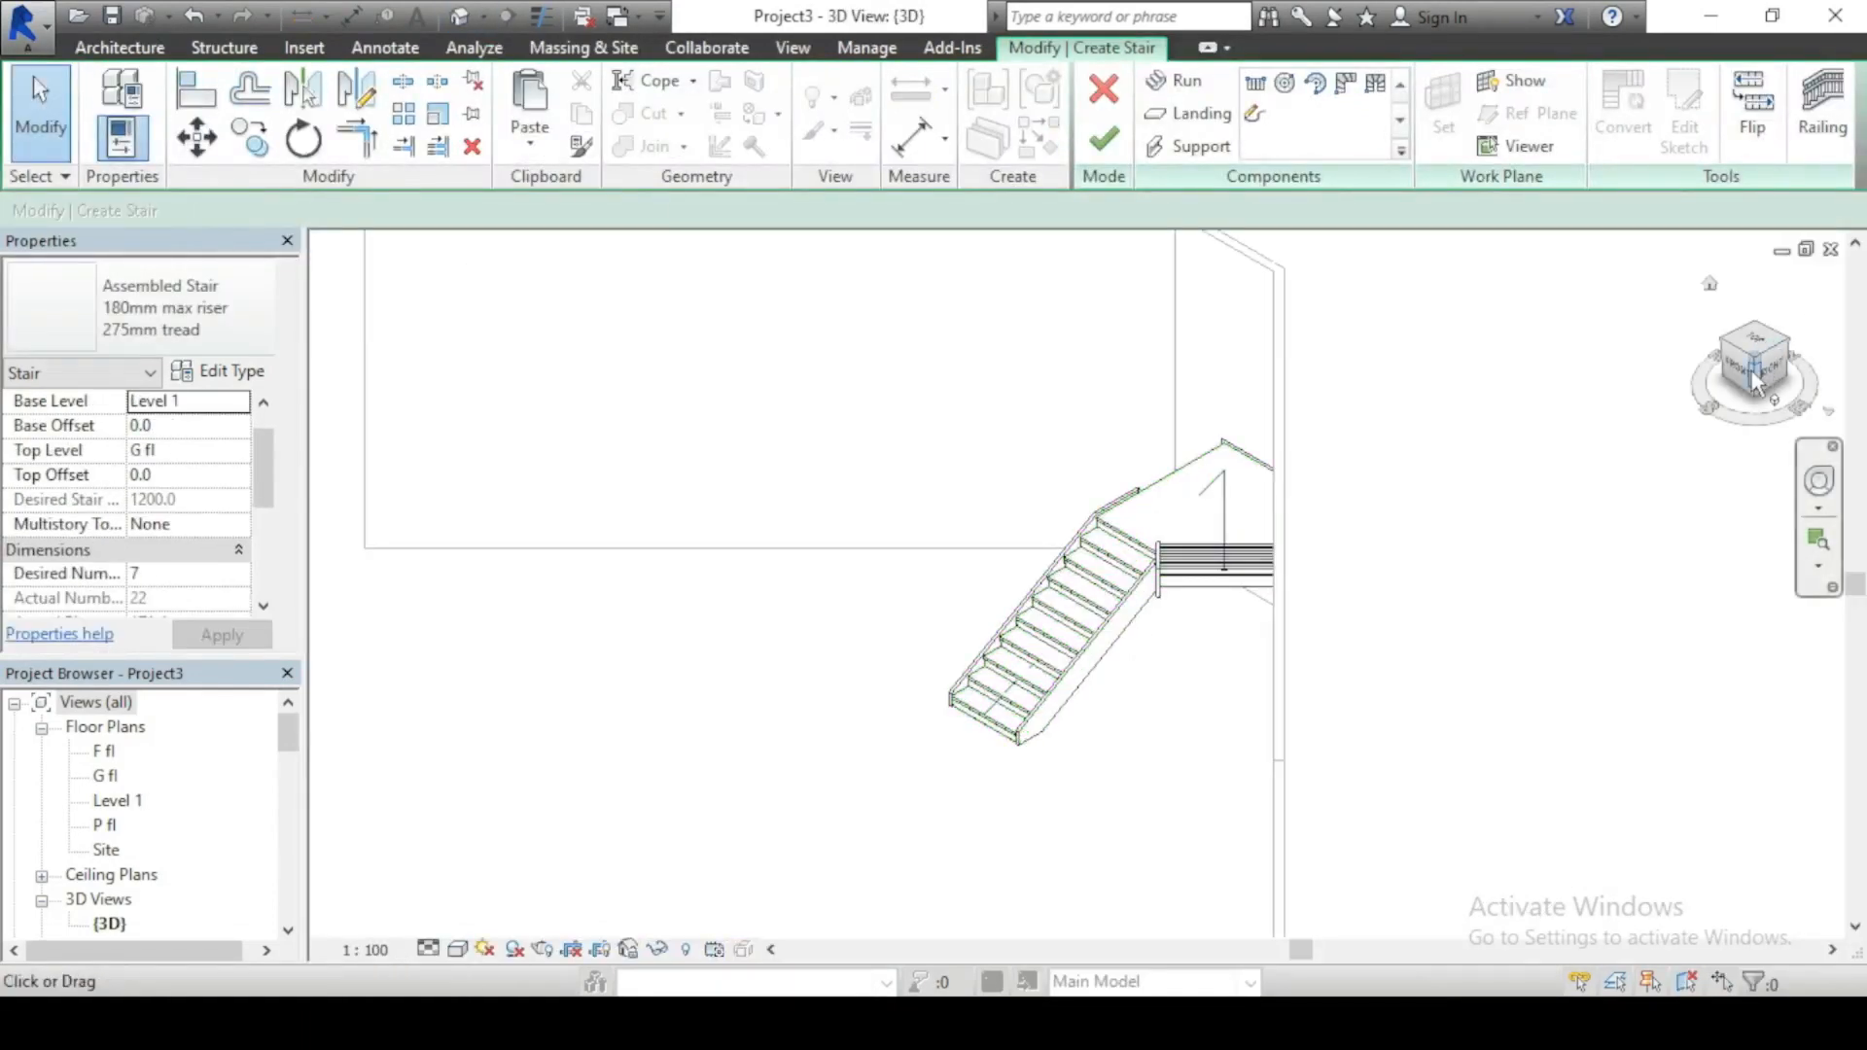
mouse_move(1749, 387)
left_mouse_down()
mouse_move(1789, 401)
mouse_move(1805, 366)
mouse_move(1797, 398)
mouse_move(1762, 390)
mouse_move(1789, 390)
mouse_move(1790, 411)
mouse_move(1765, 374)
left_mouse_up()
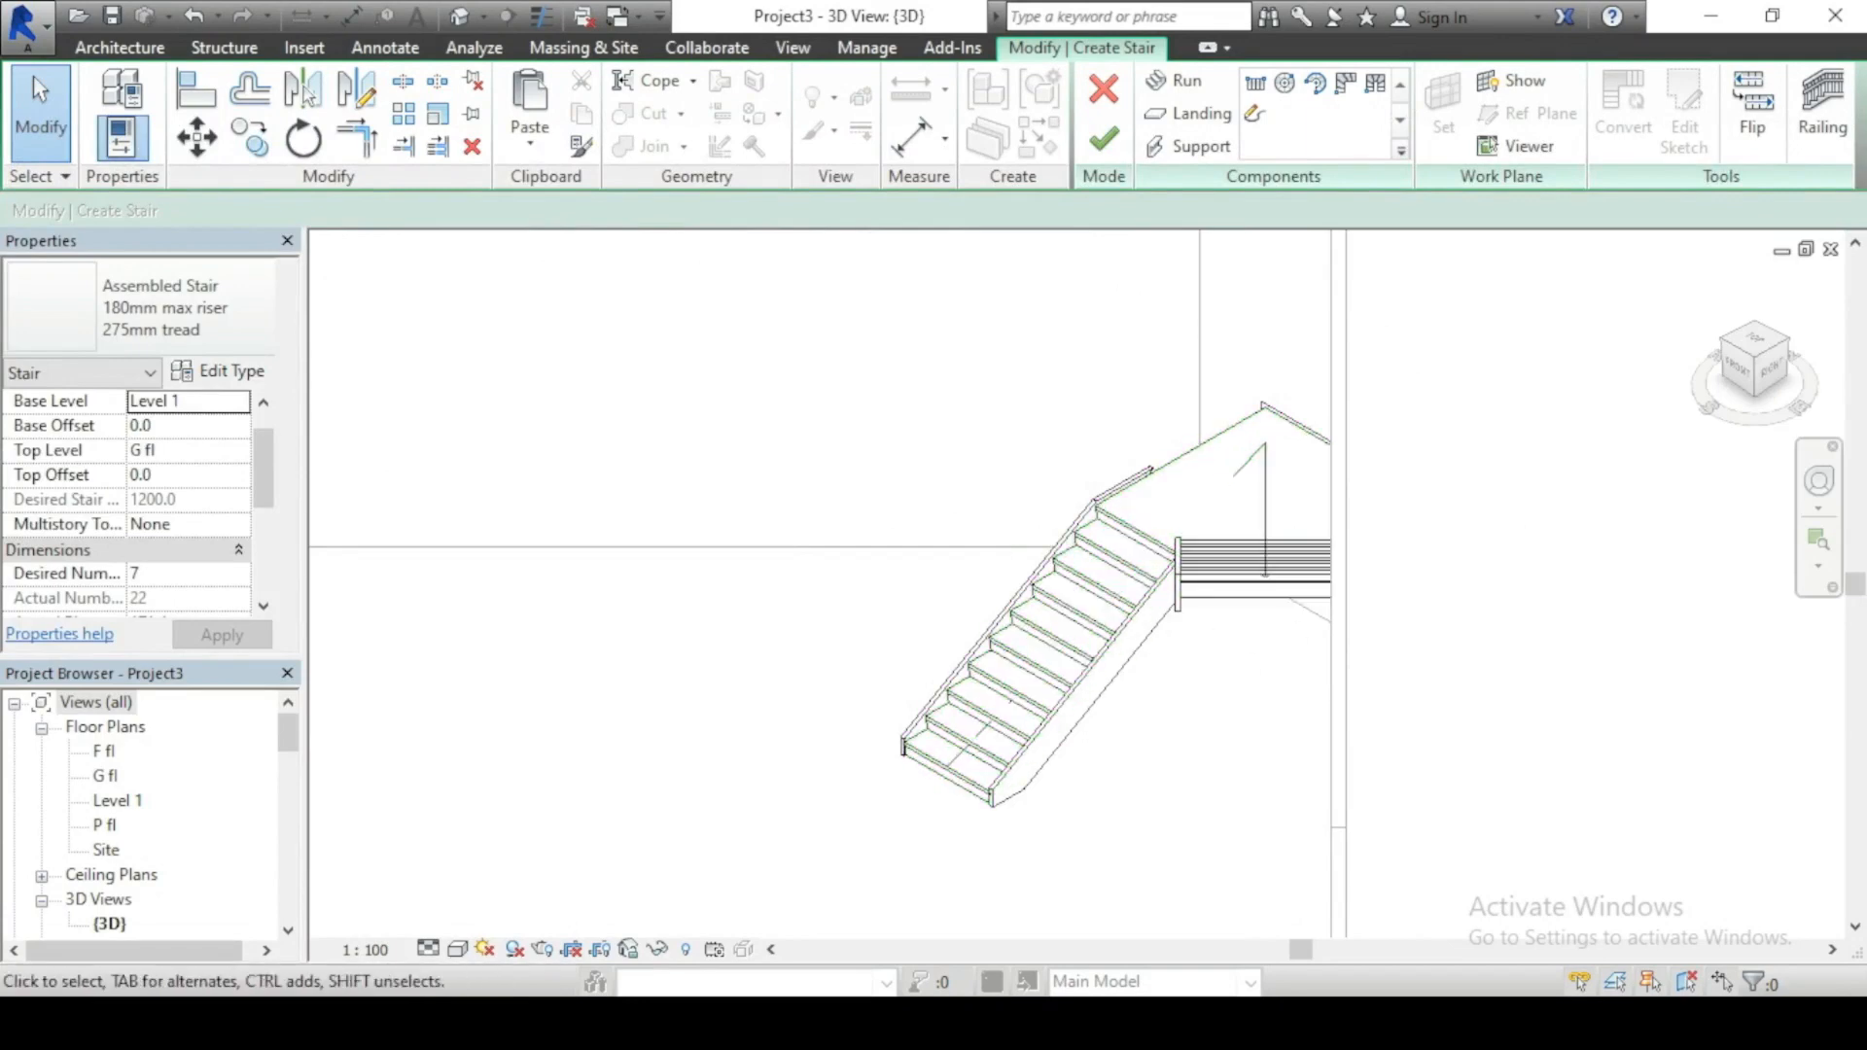
Step: In the G fl floor plan, mirror a copy of the stair run about its vertical centre-line boundary
double_click(107, 776)
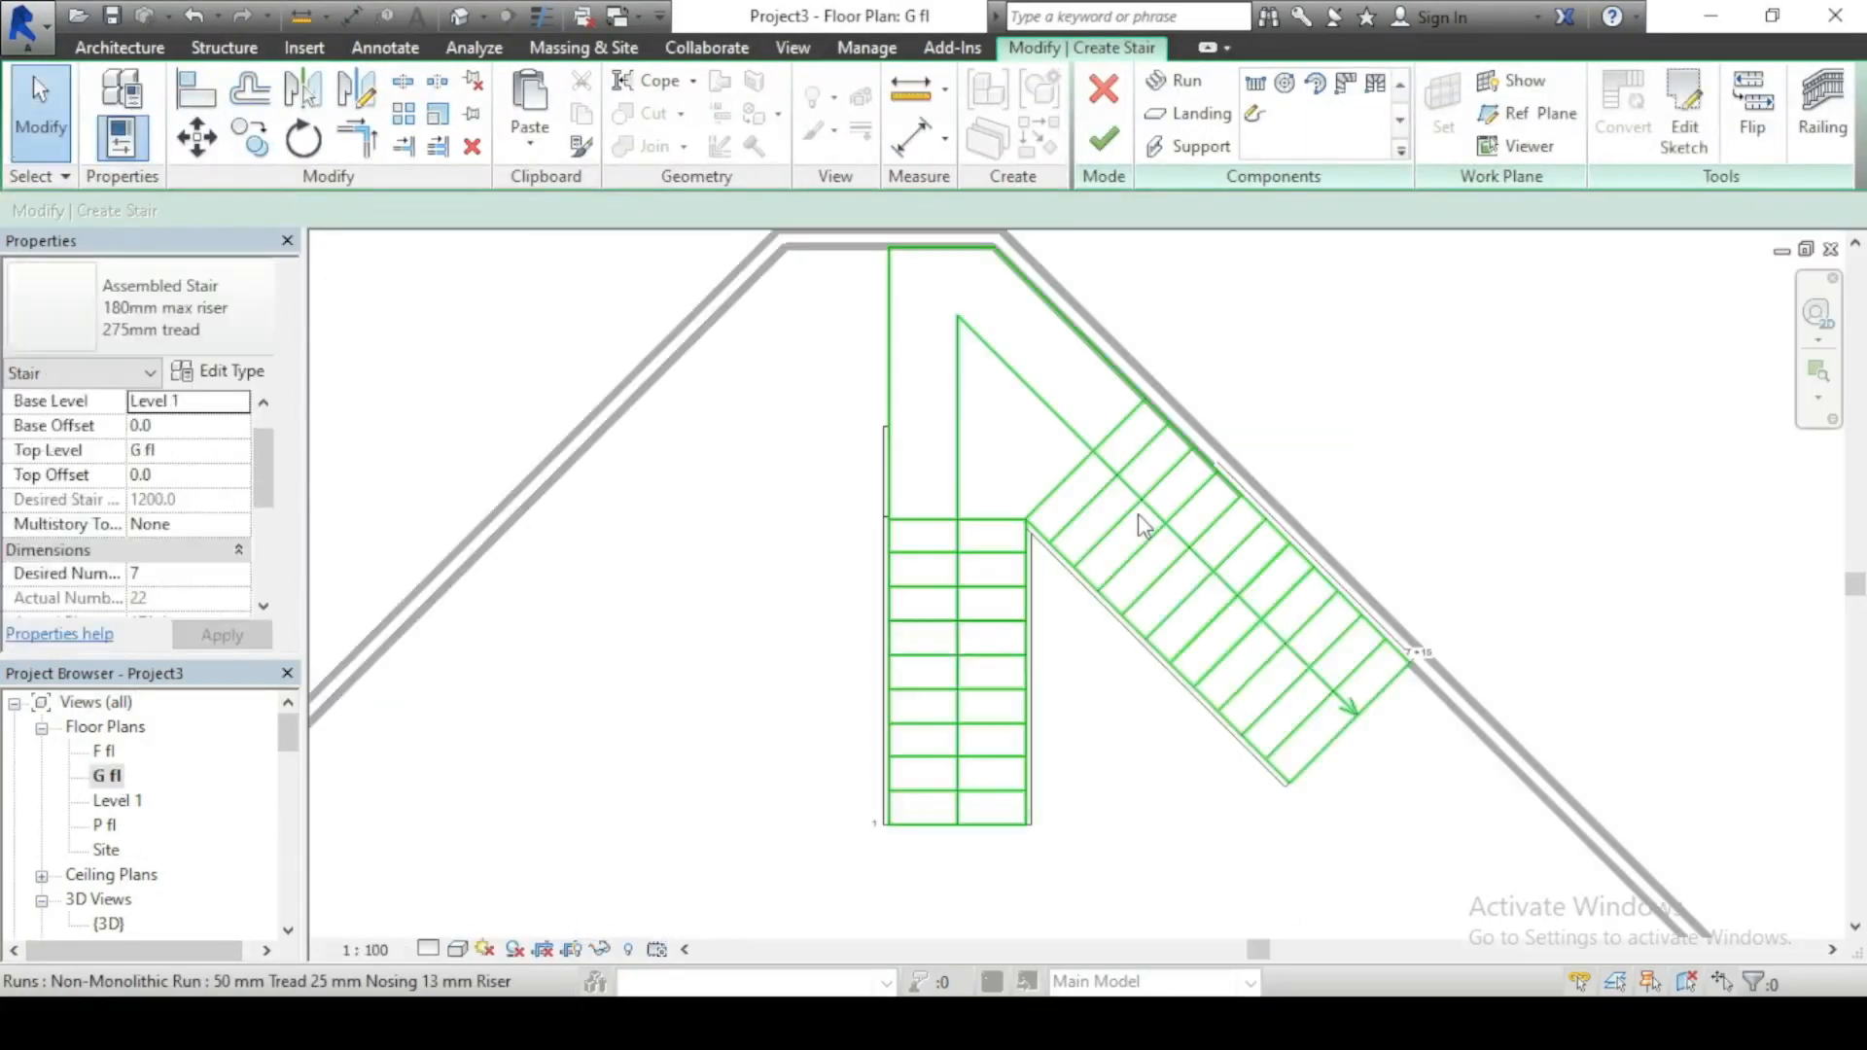
scroll(1140, 525, "down", 1)
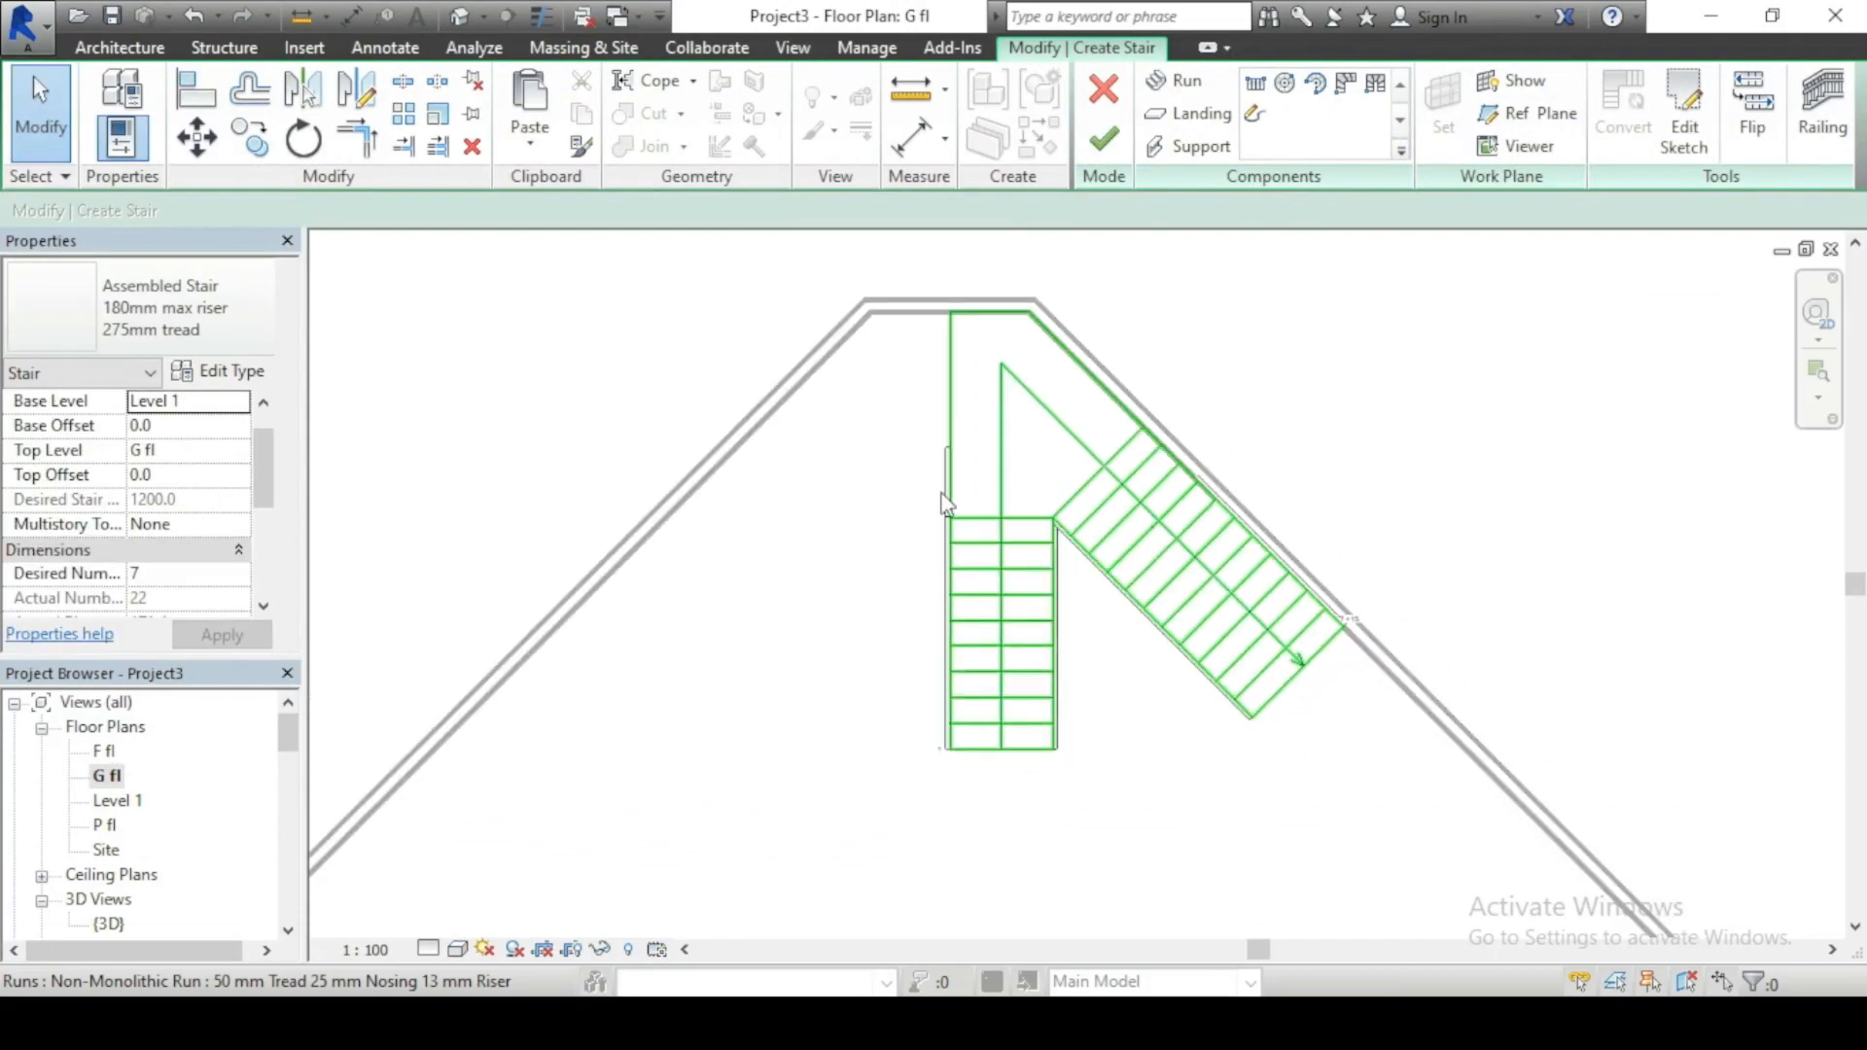
left_click(957, 385)
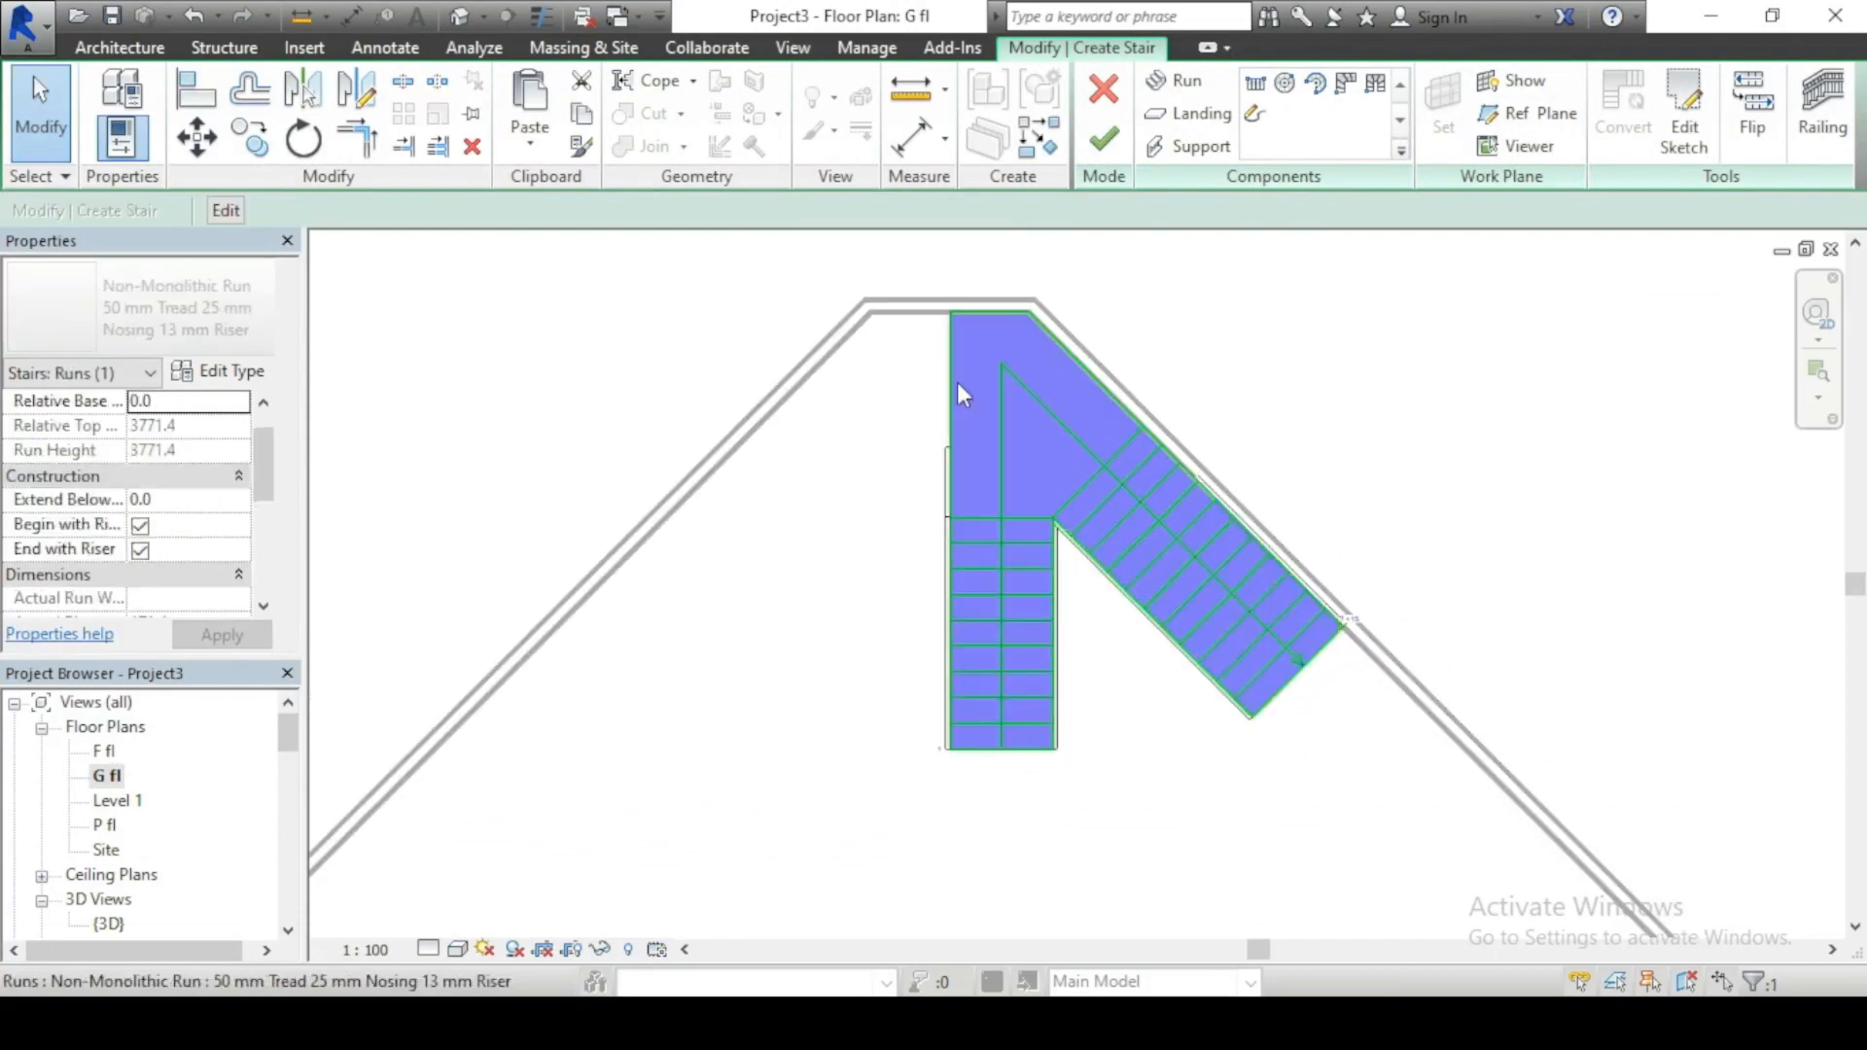
scroll(264, 446, "down", 5)
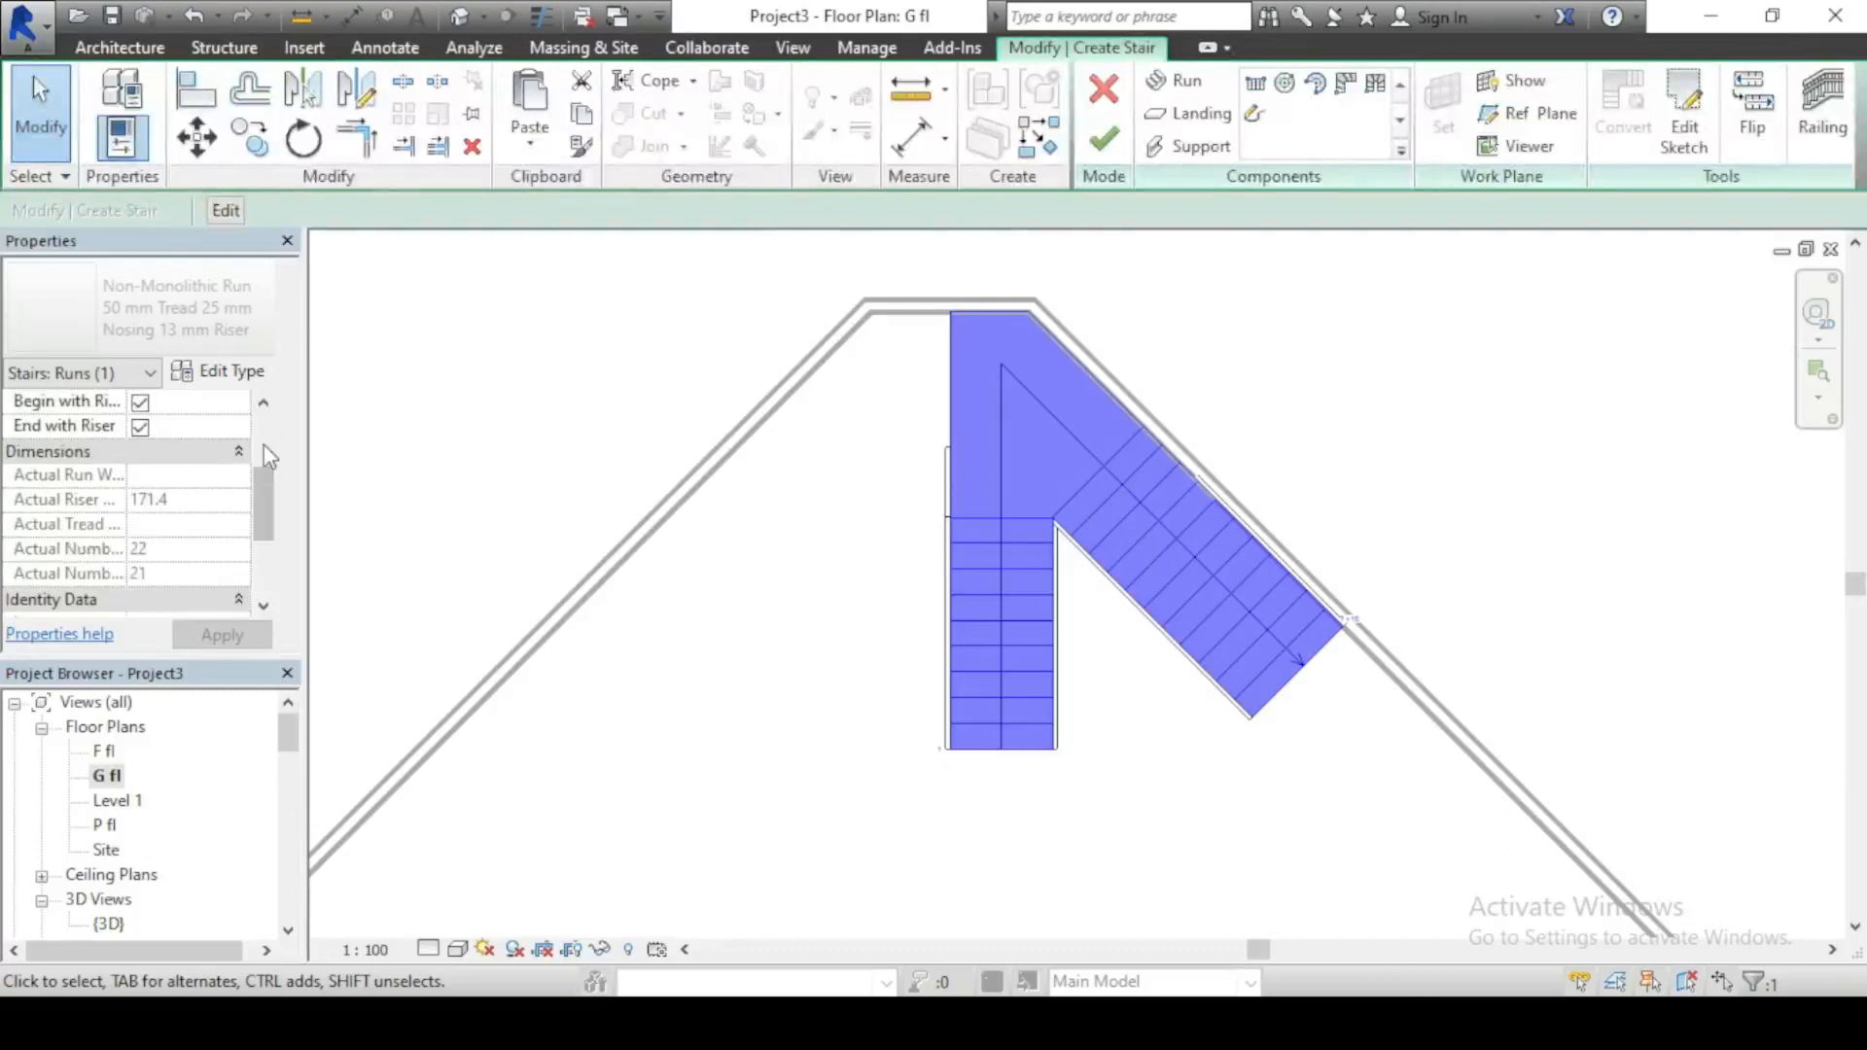
scroll(264, 445, "up", 6)
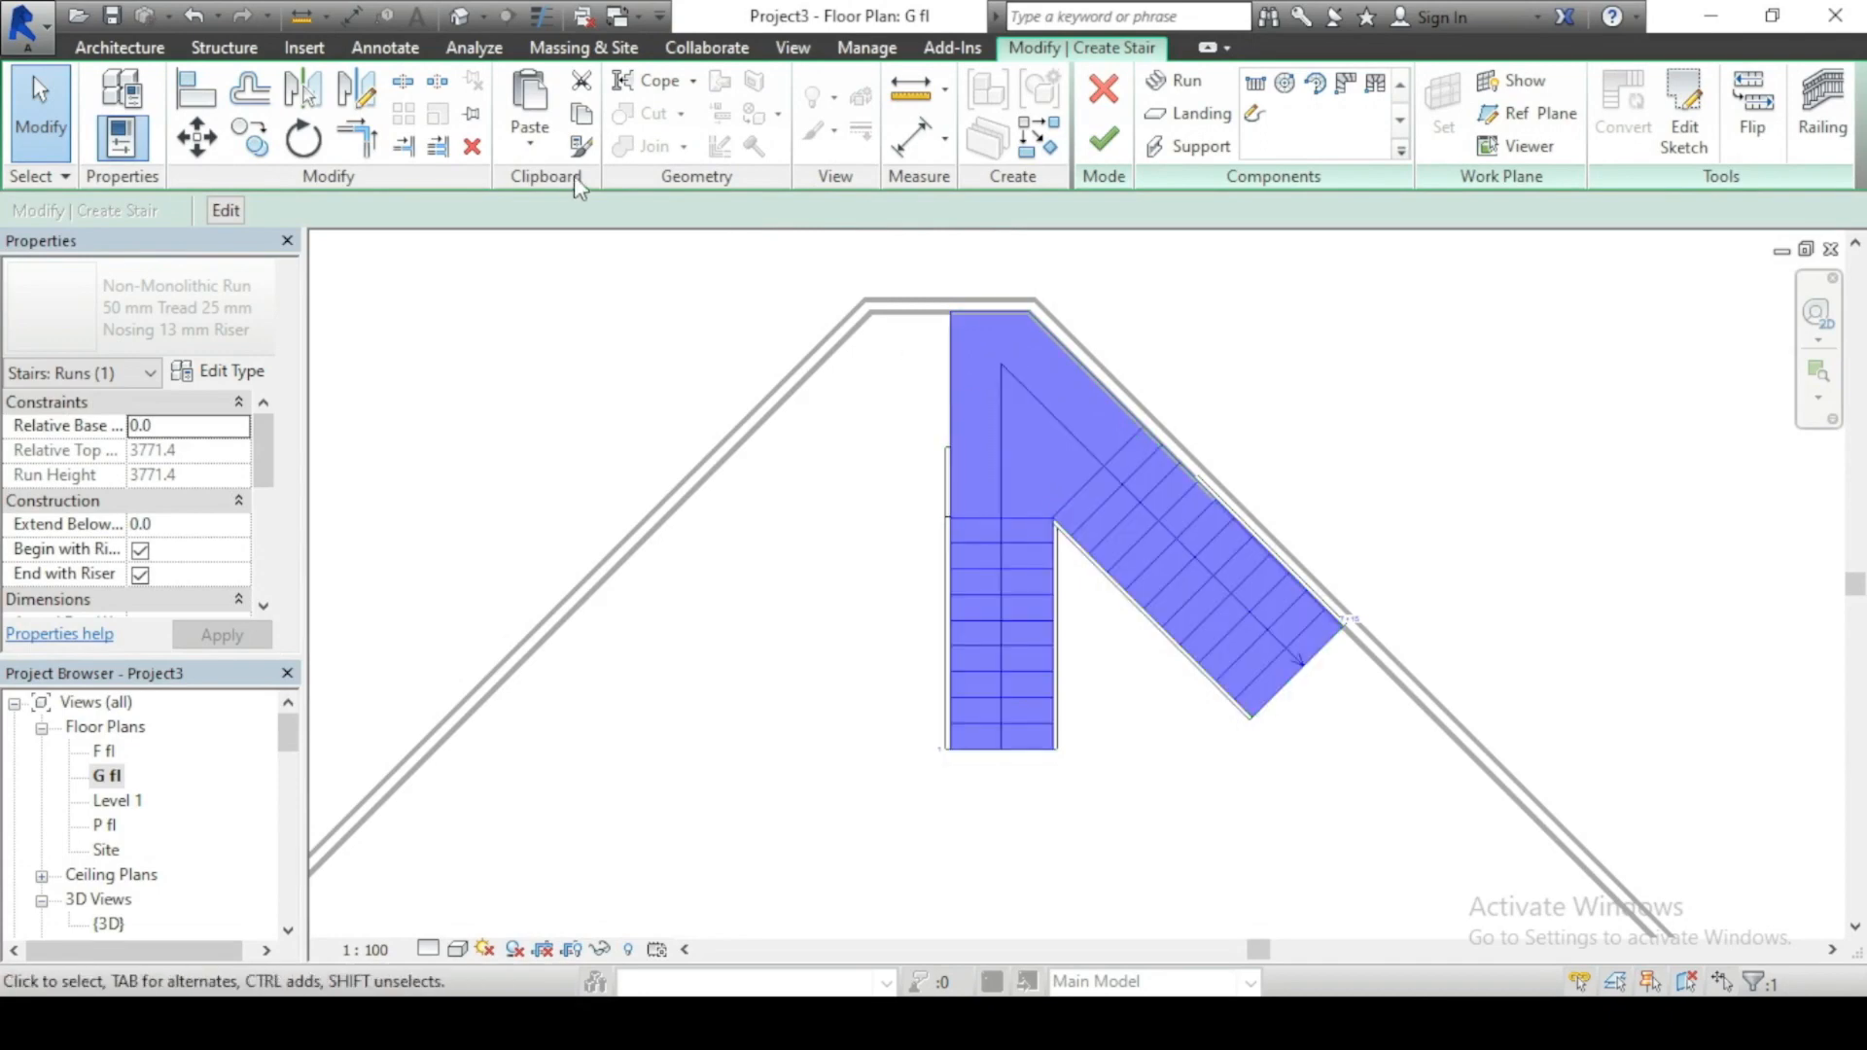
left_click(302, 87)
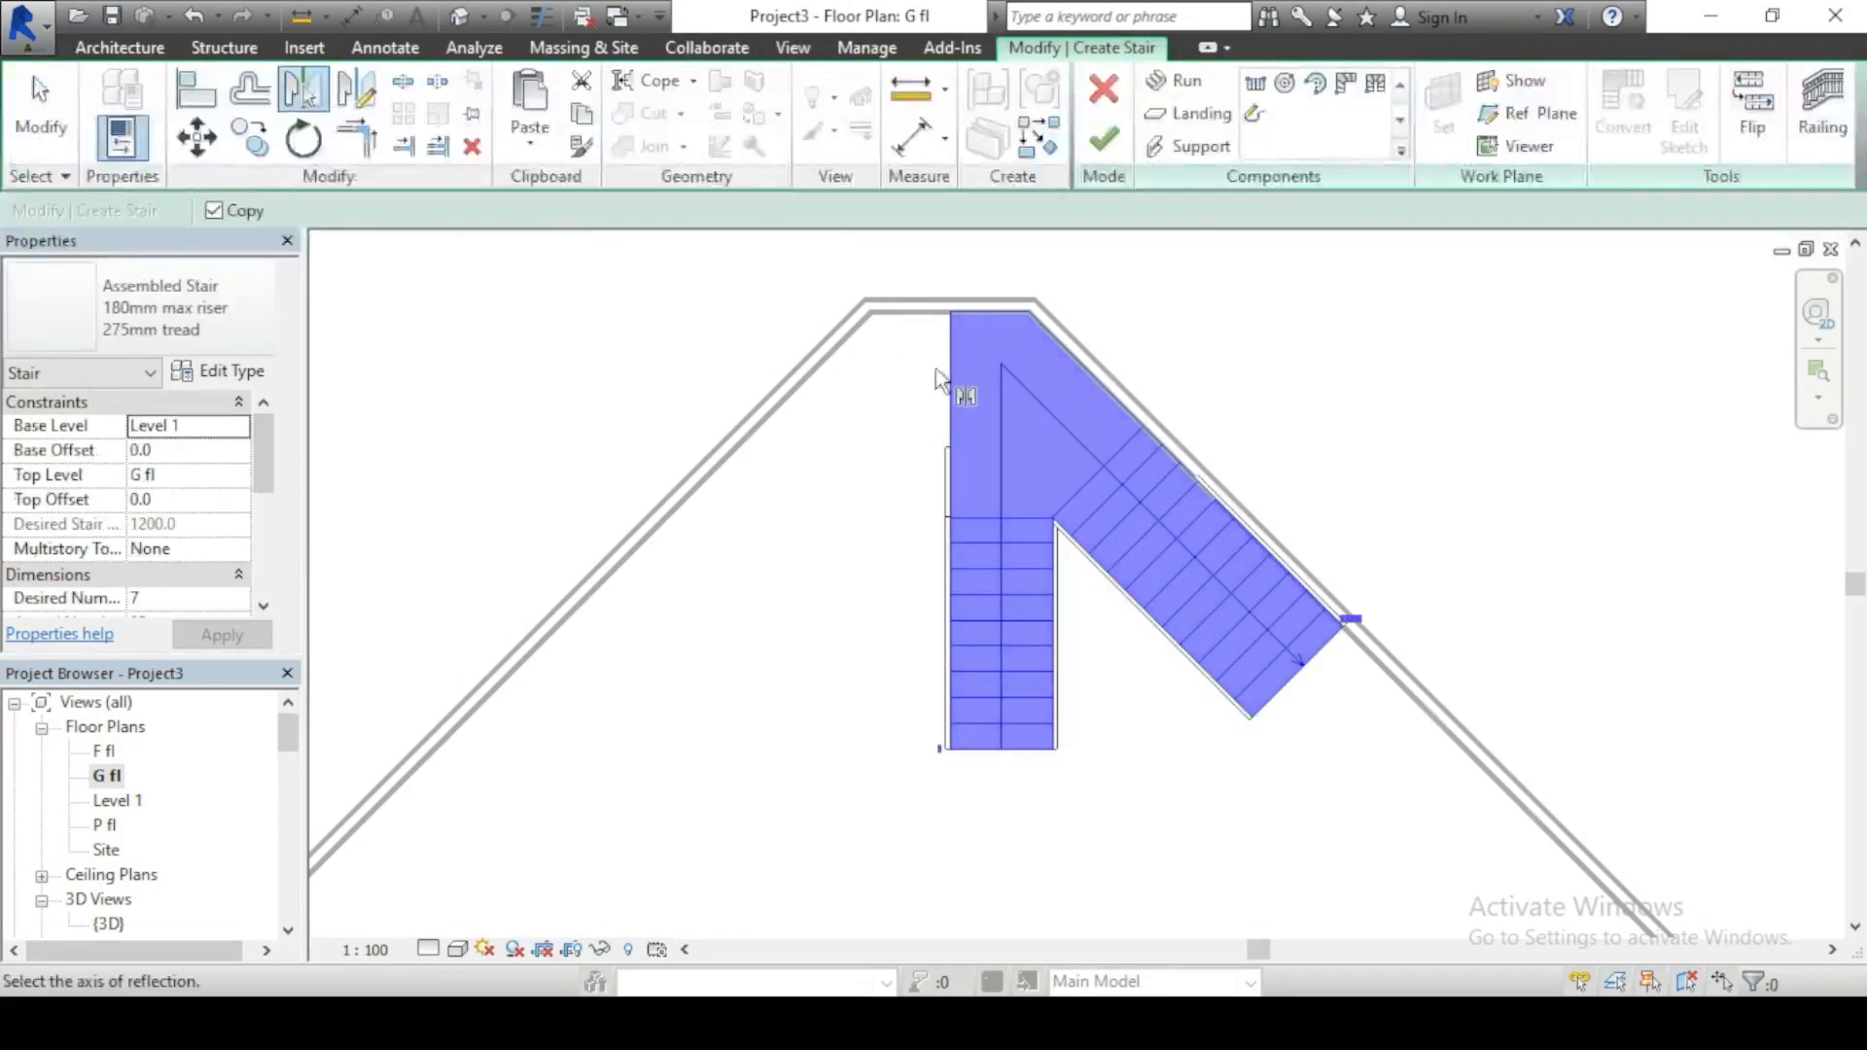
scroll(949, 376, "up", 3)
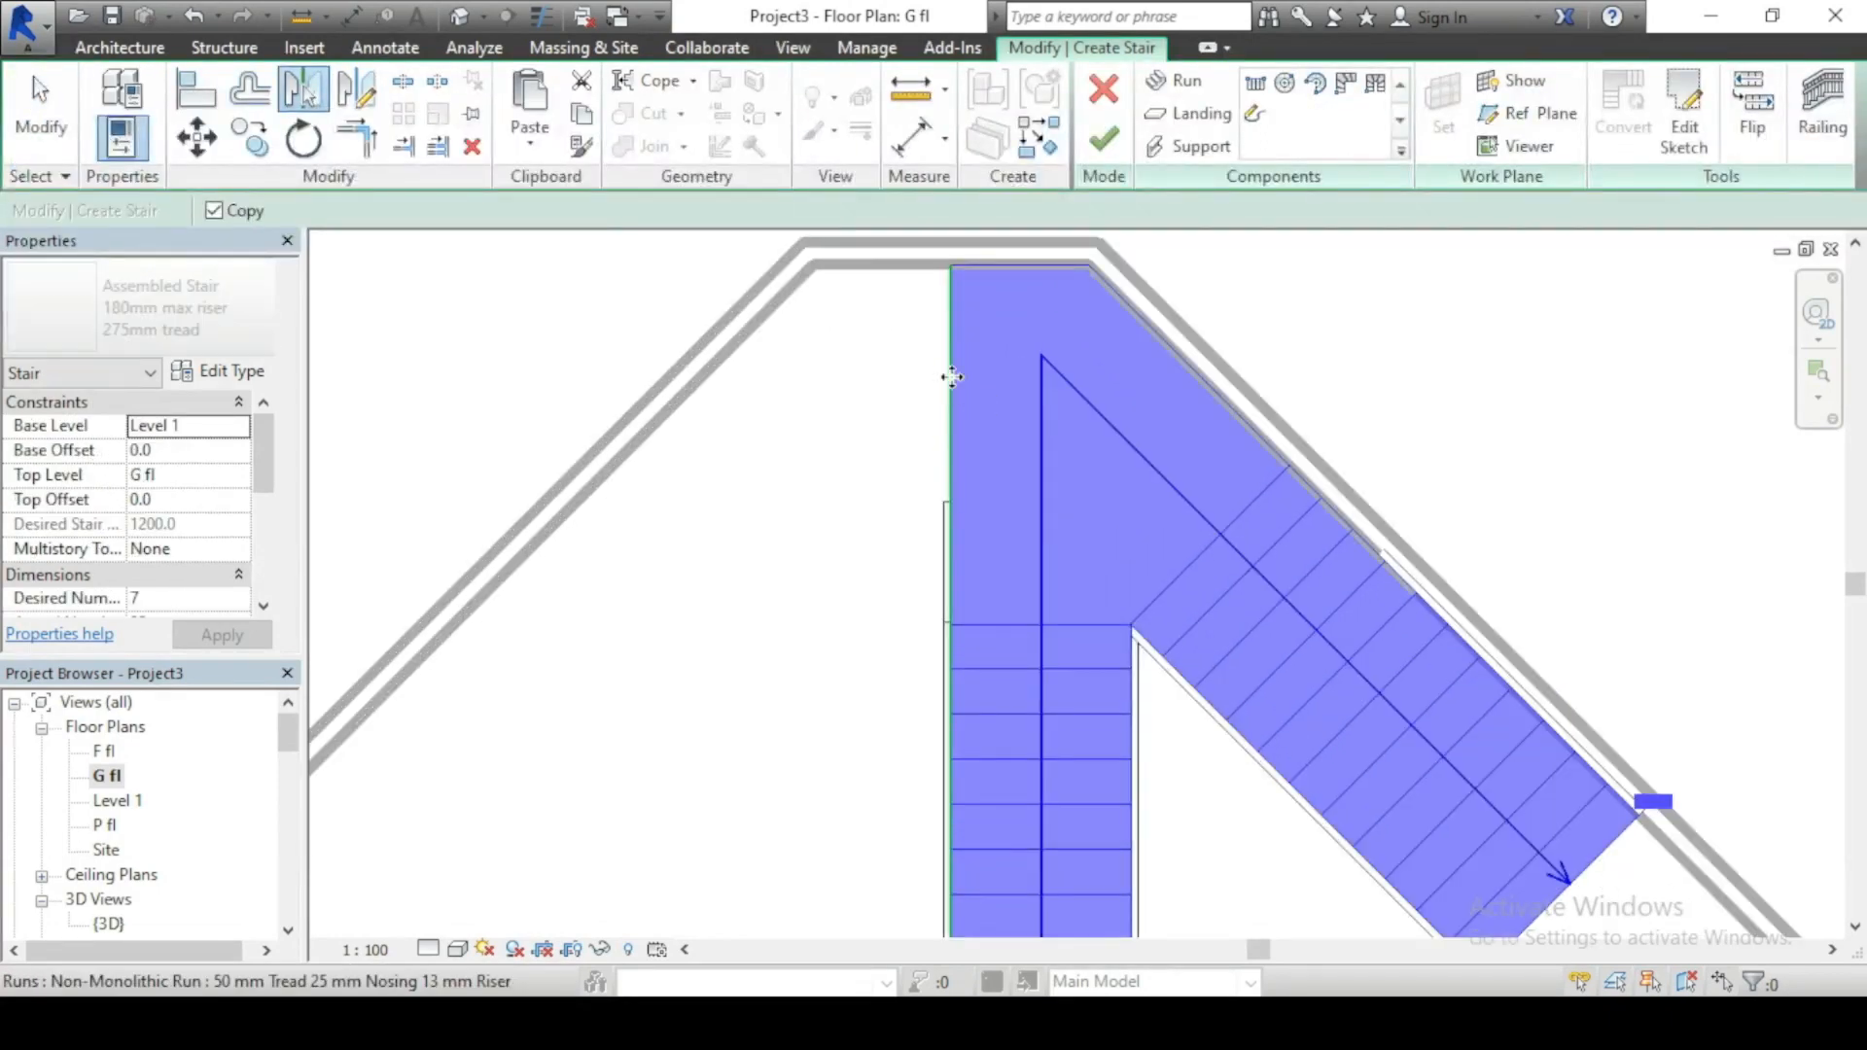
left_click(951, 375)
scroll(957, 428, "down", 3)
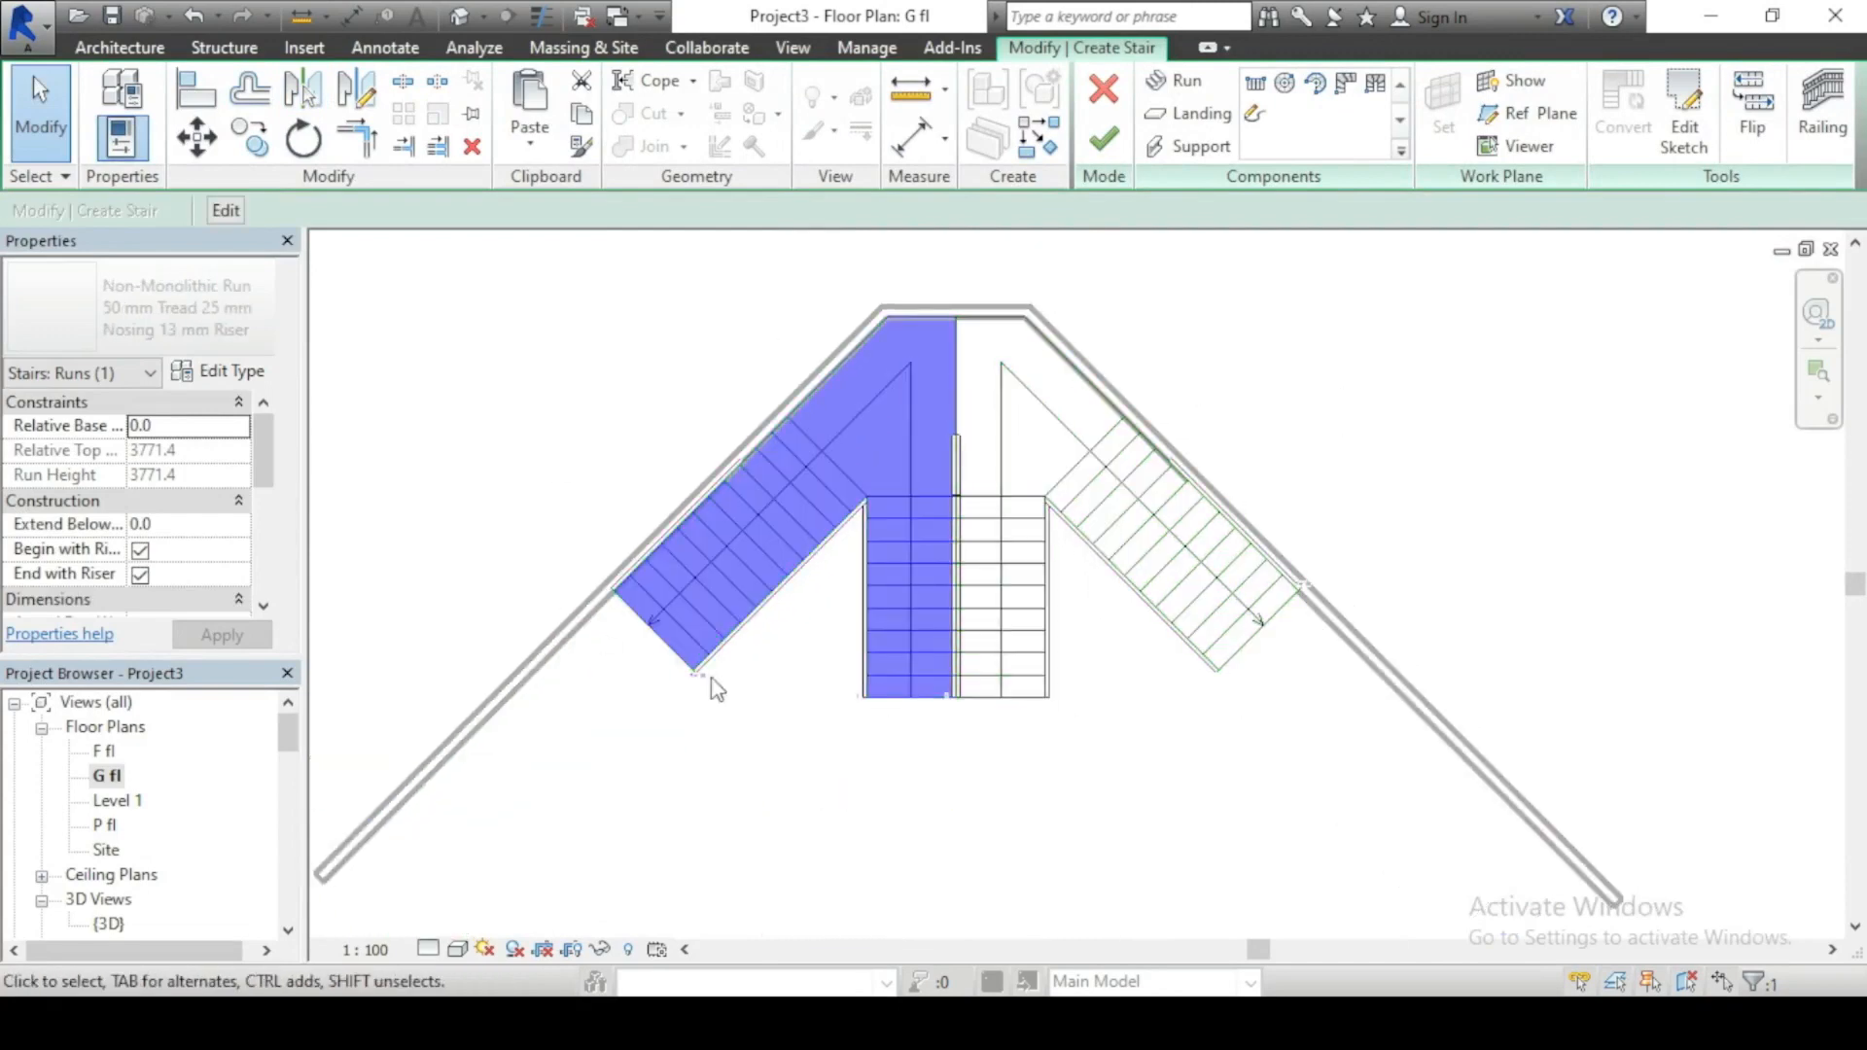
Step: Open the Level 1 floor plan and finish editing the stair with its two mirrored runs
double_click(110, 803)
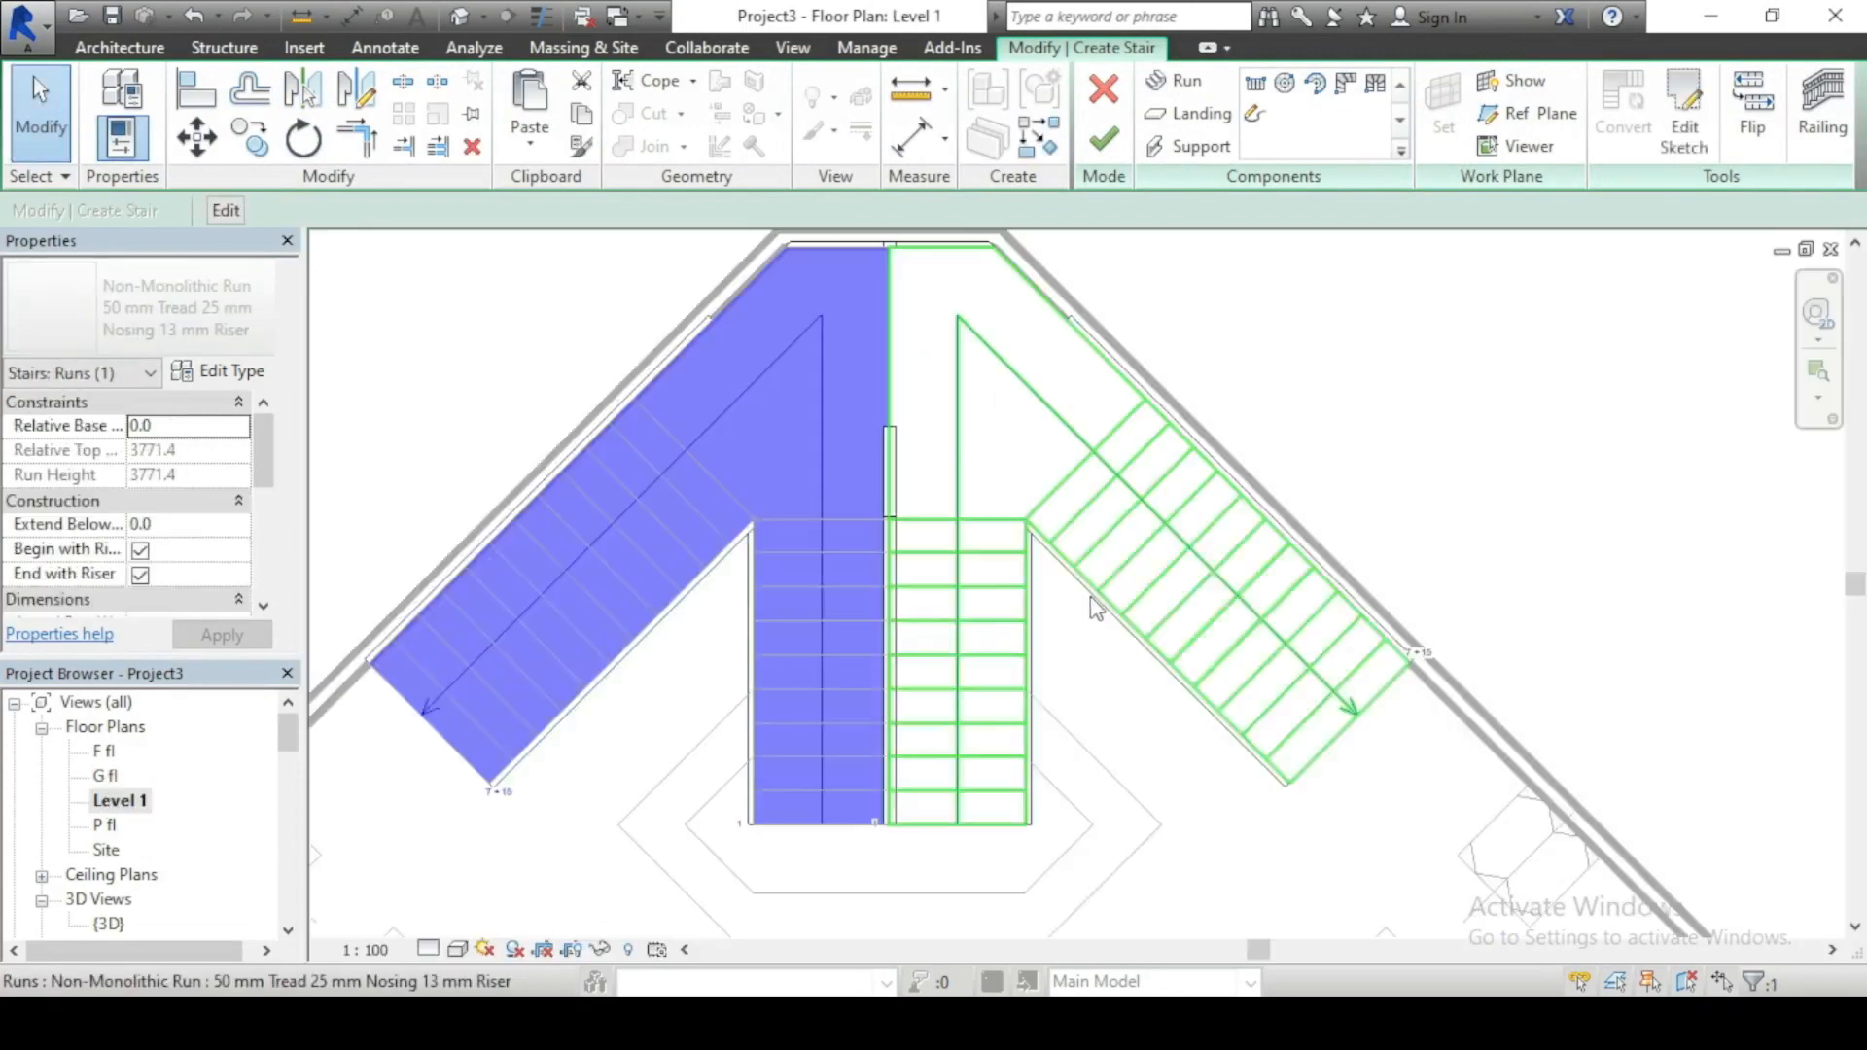
scroll(1080, 603, "down", 2)
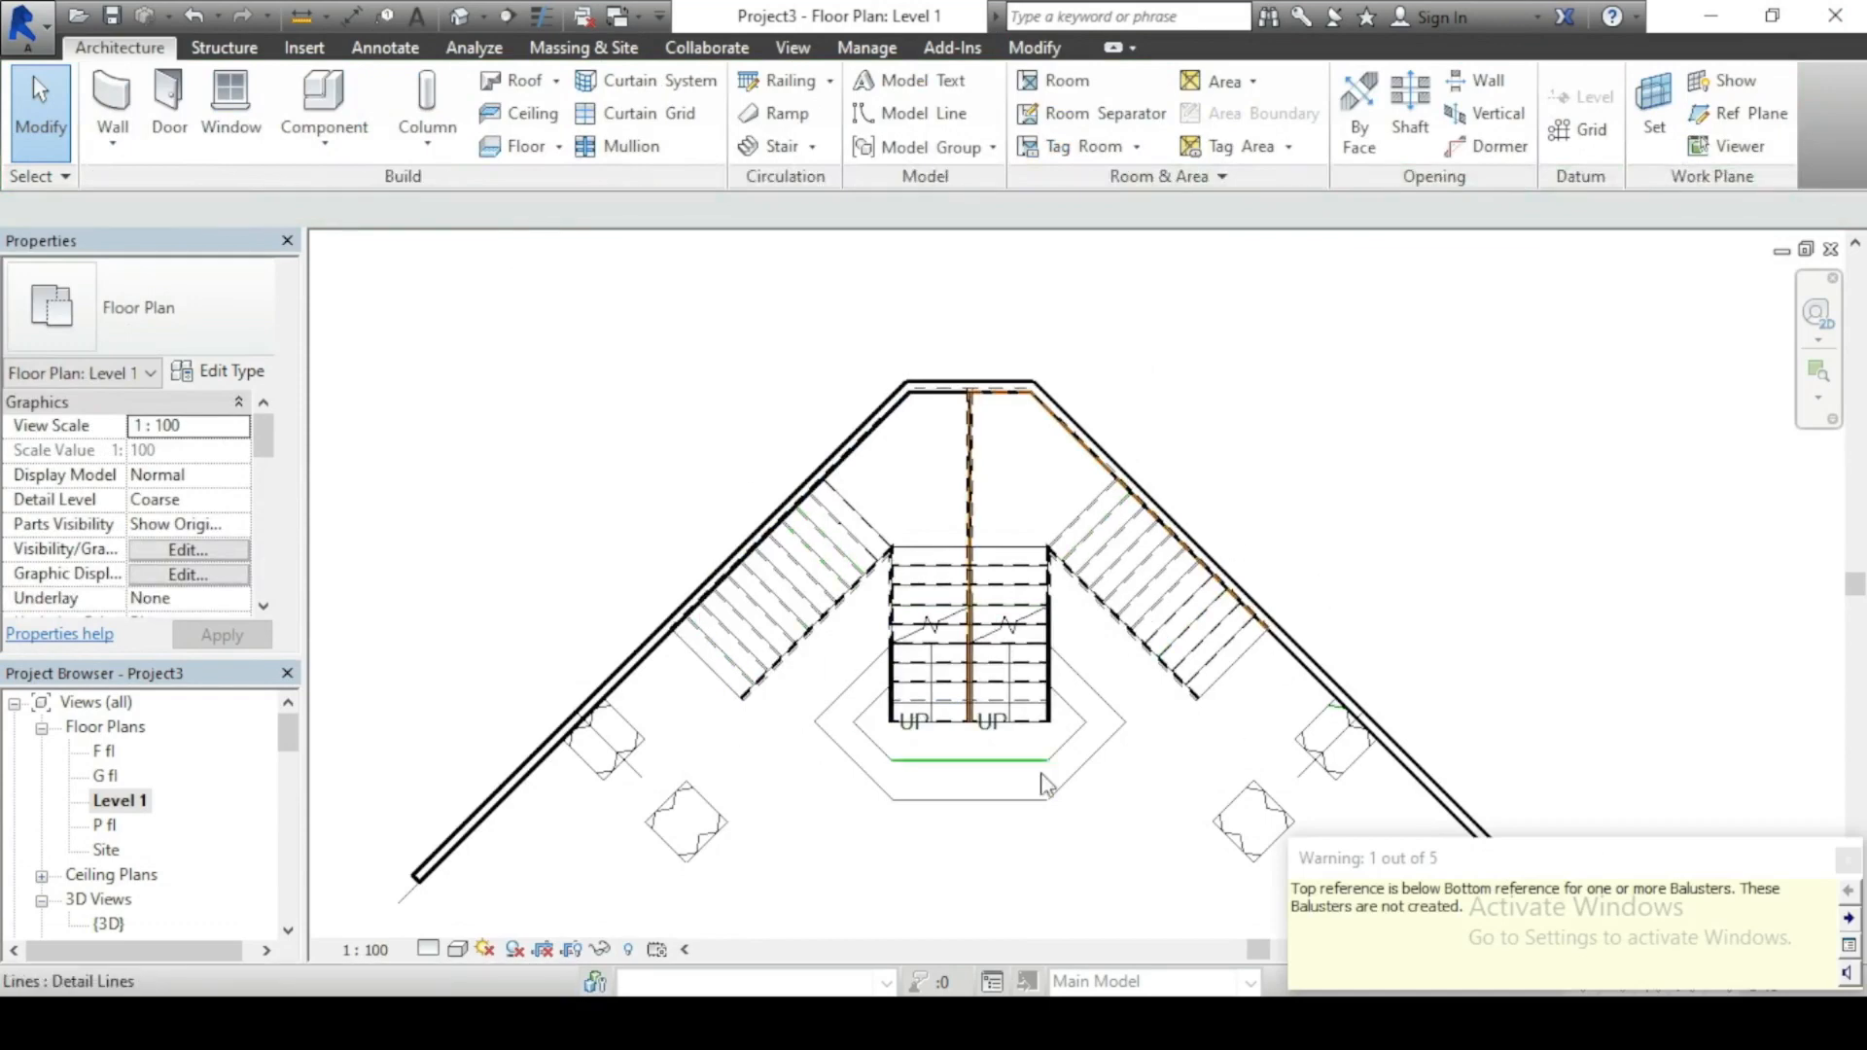
left_click(973, 522)
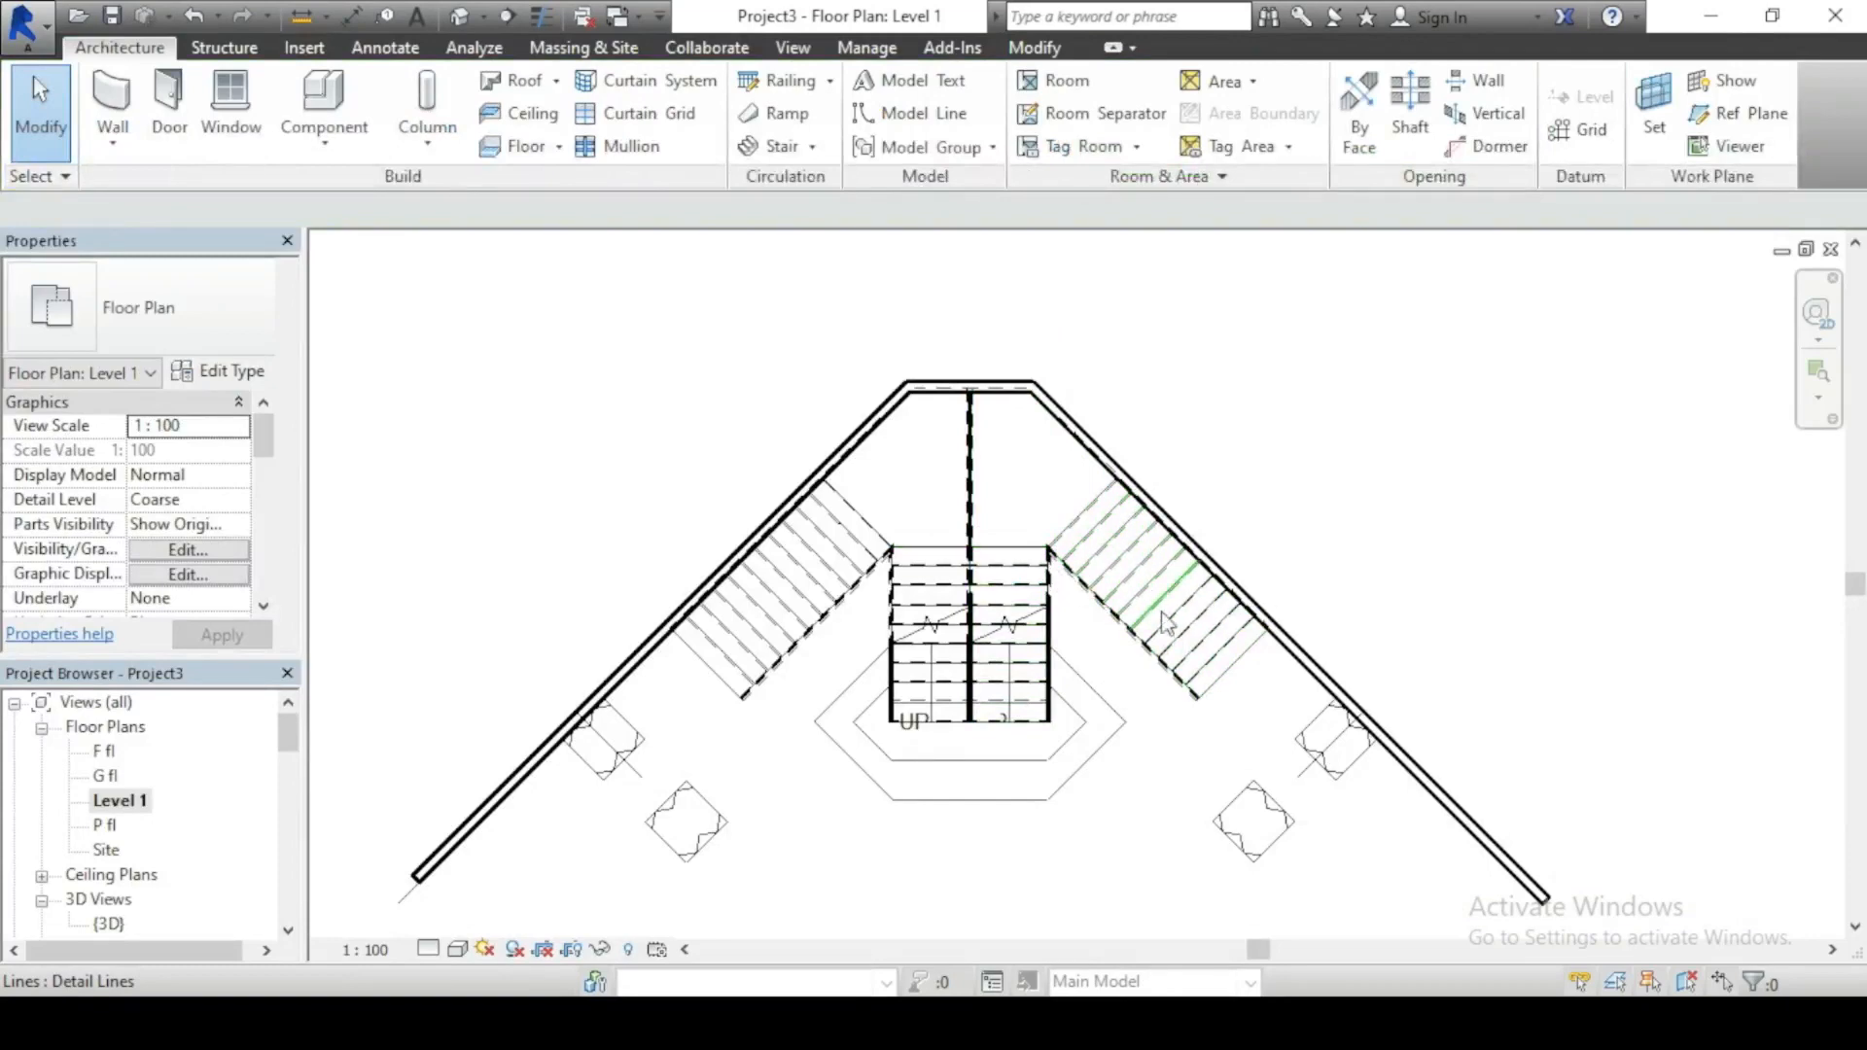
Step: Examine the instance properties of both stair runs together in the Level 1 plan
scroll(992, 768, "up", 3)
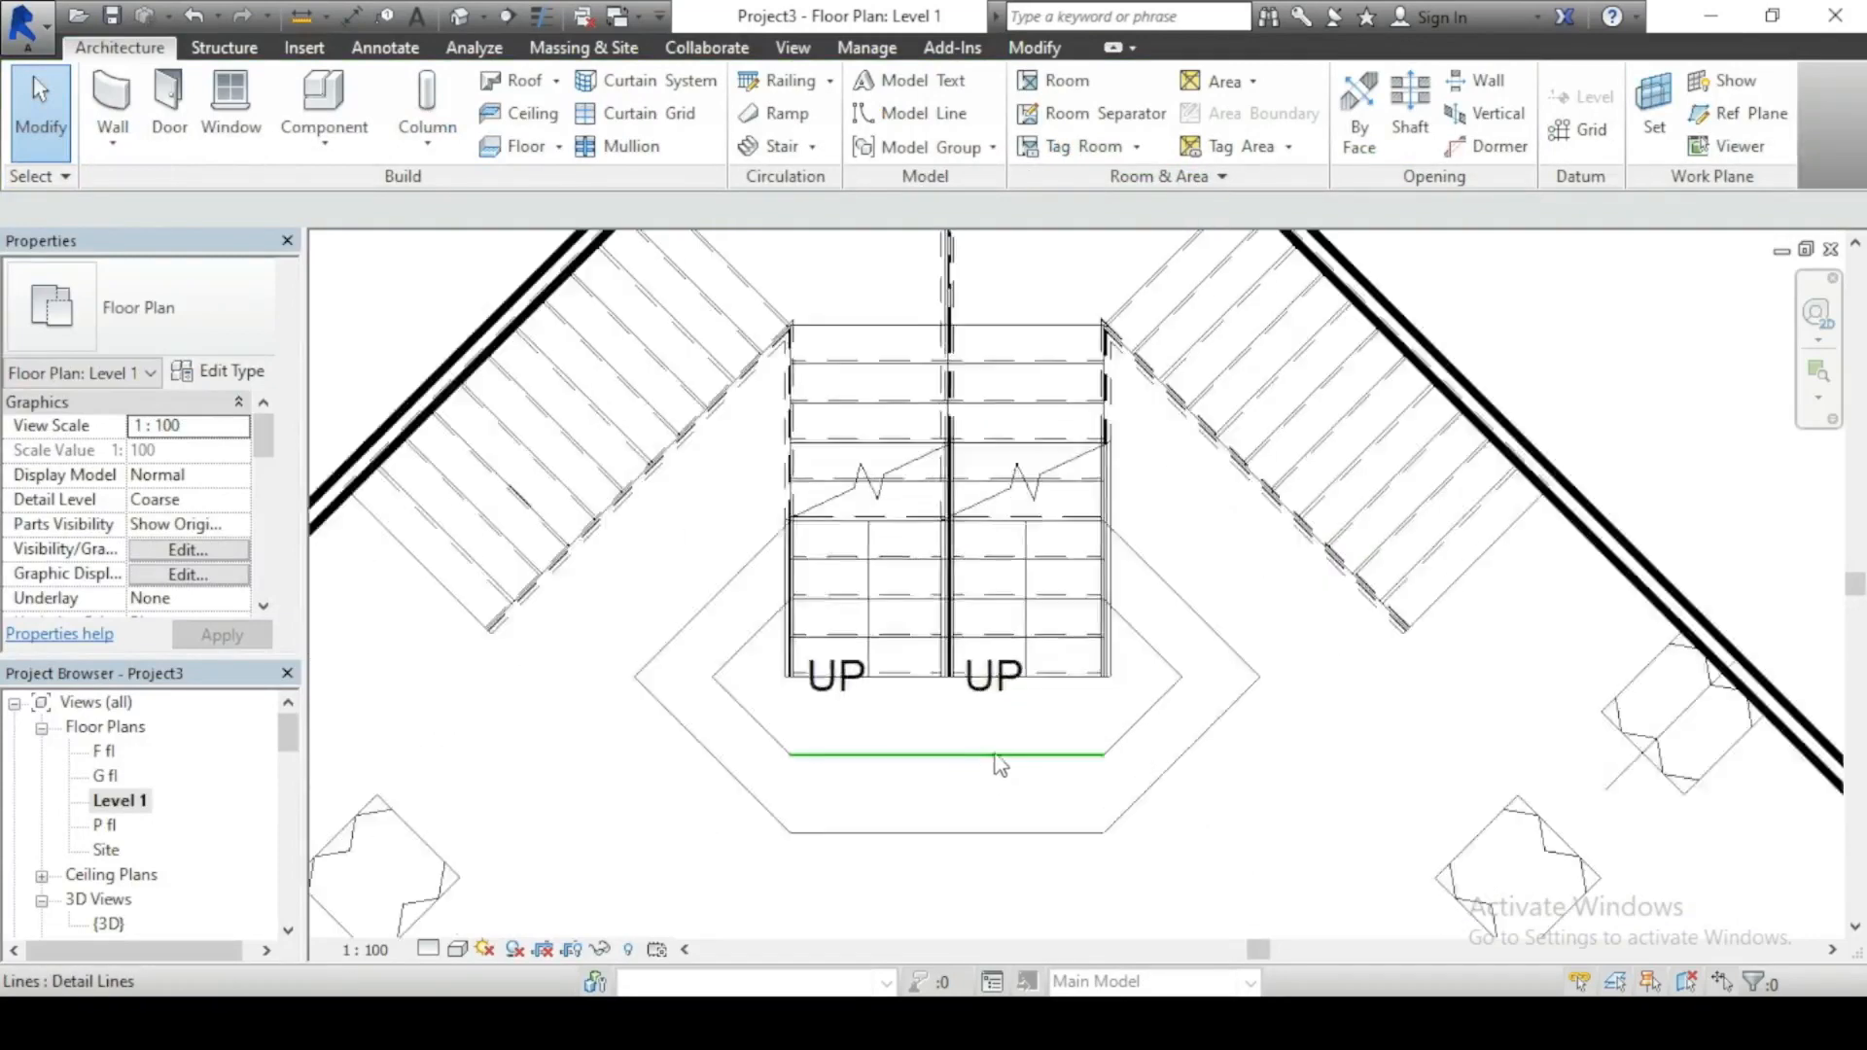
left_click(1061, 634)
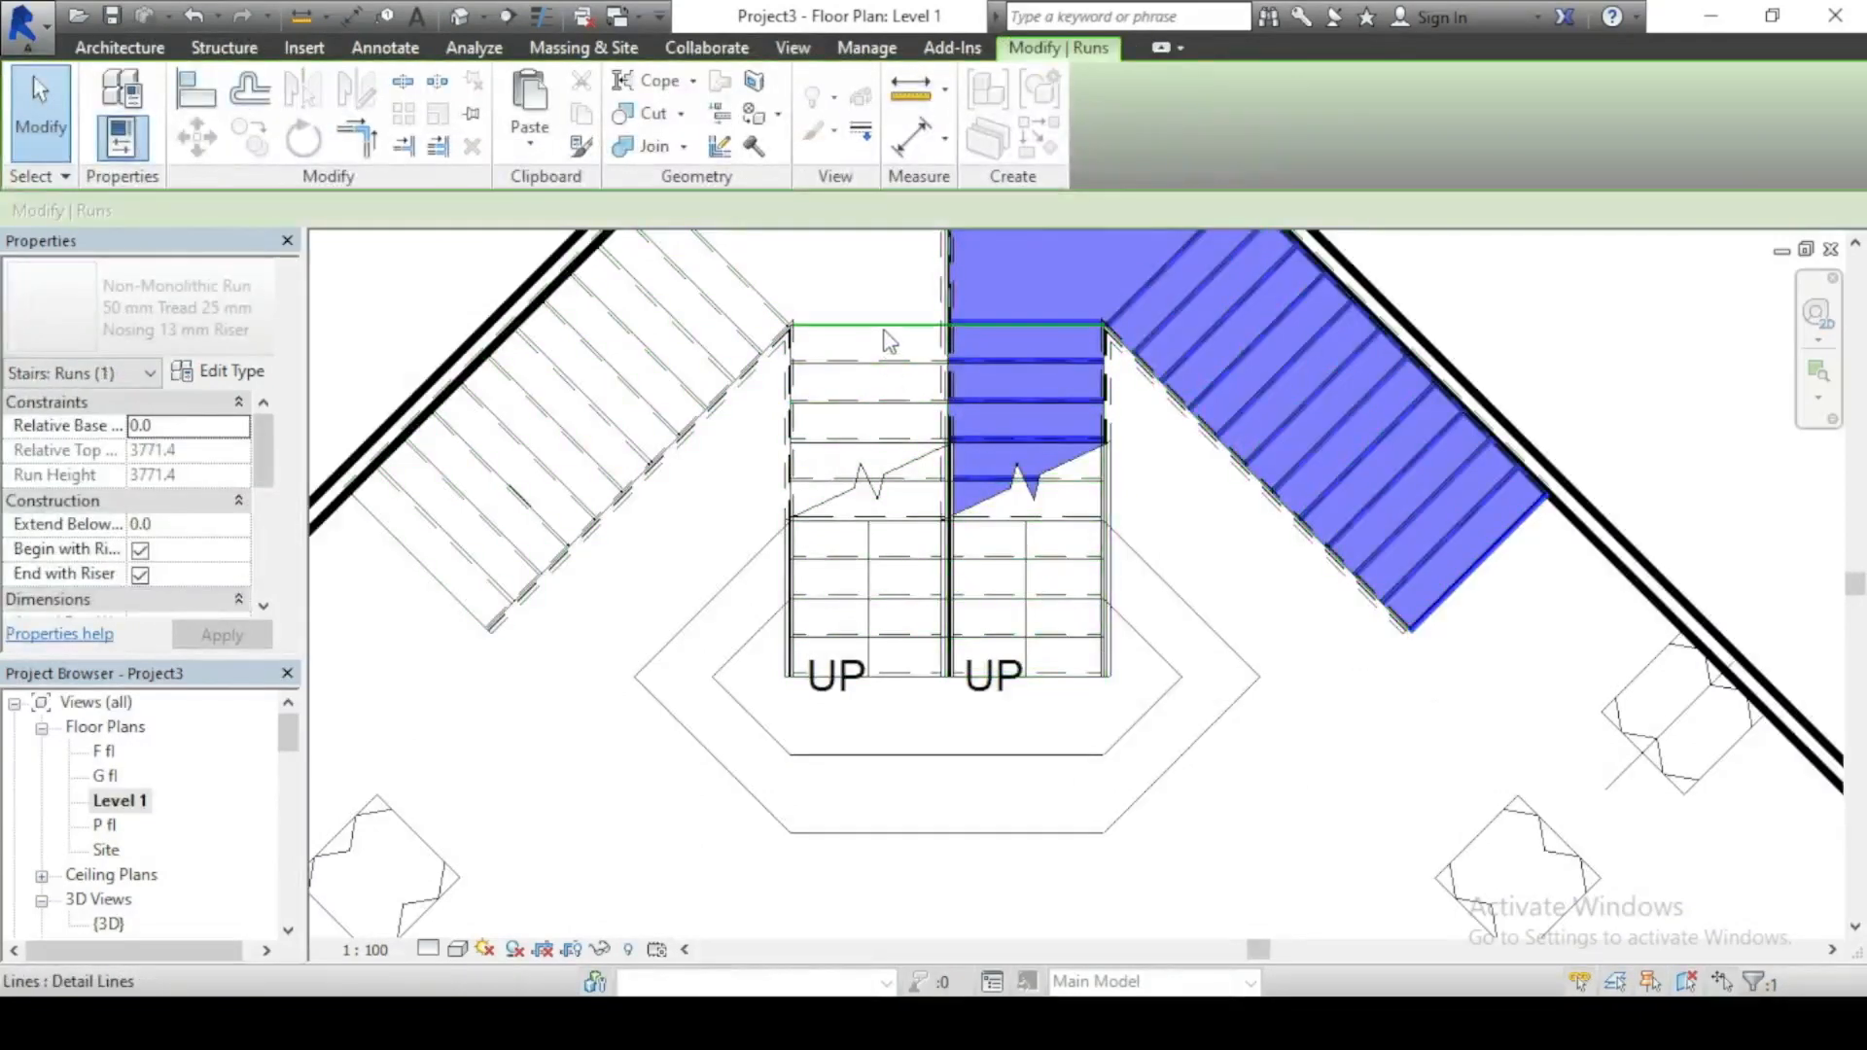
left_click(704, 328, "ctrl")
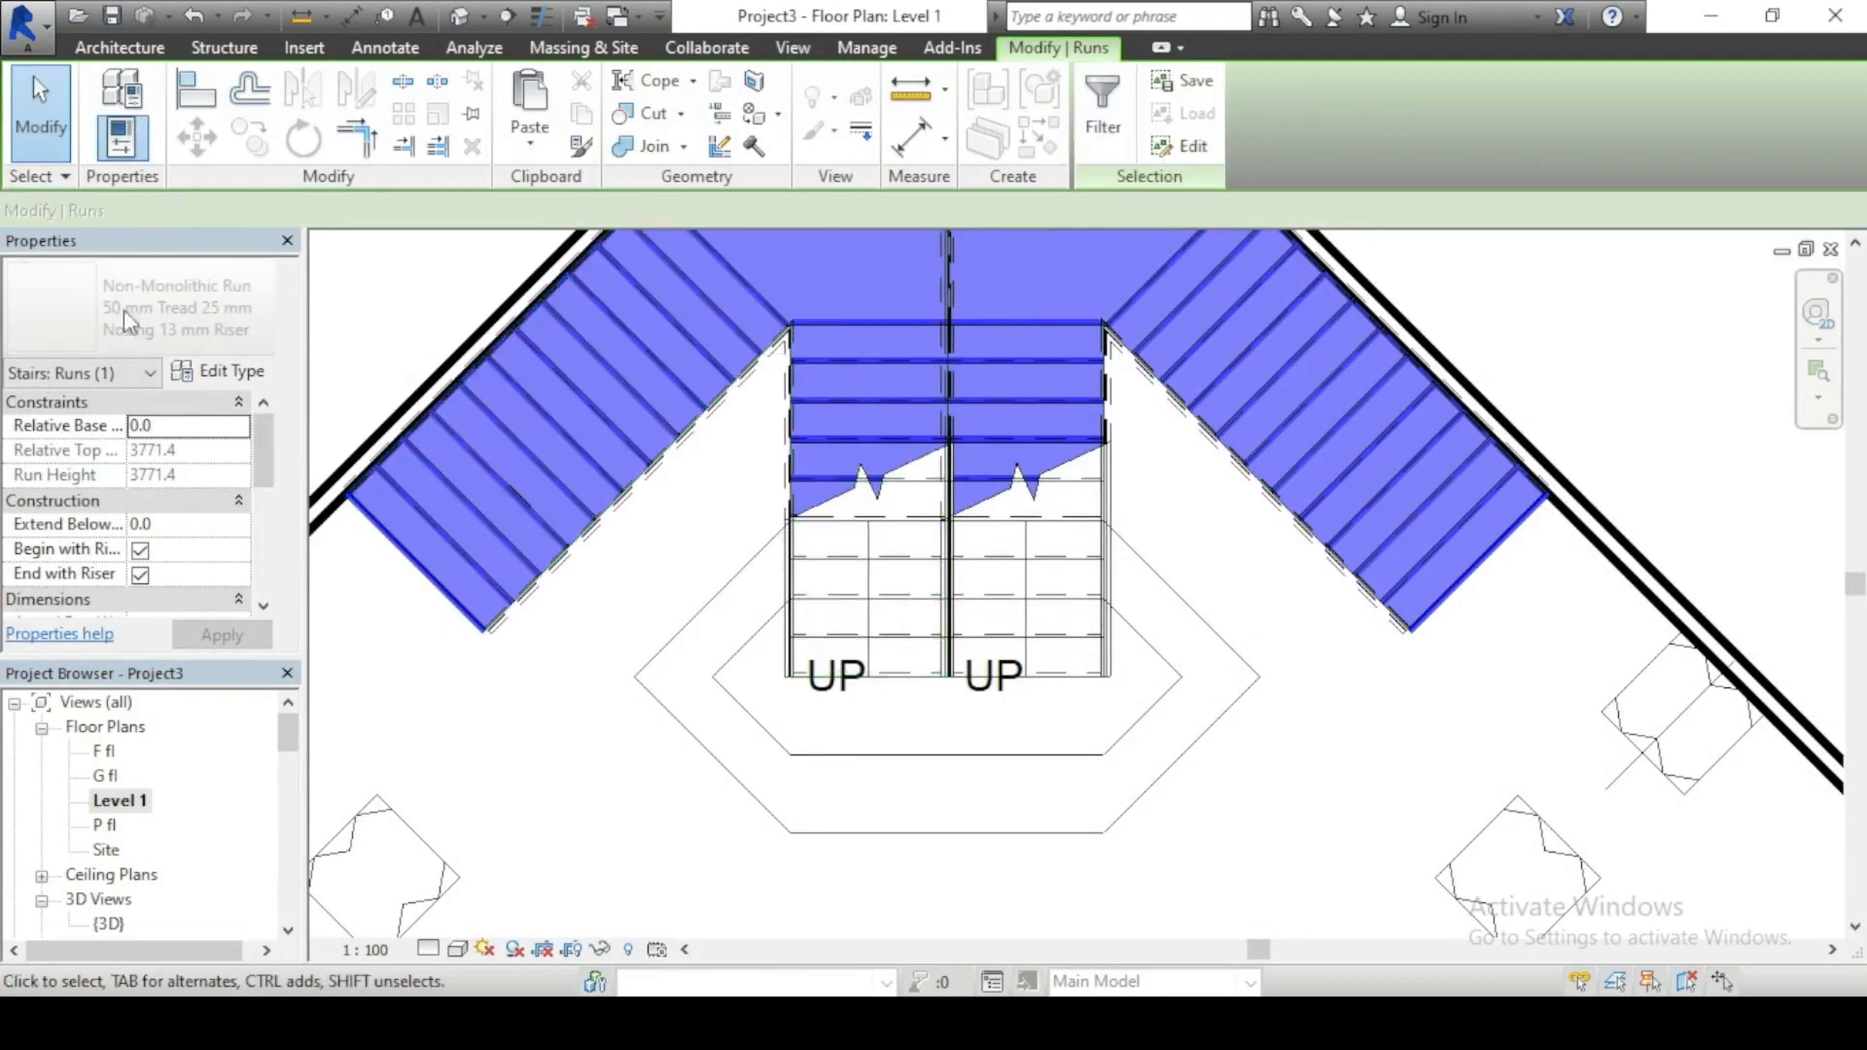
scroll(253, 440, "down", 5)
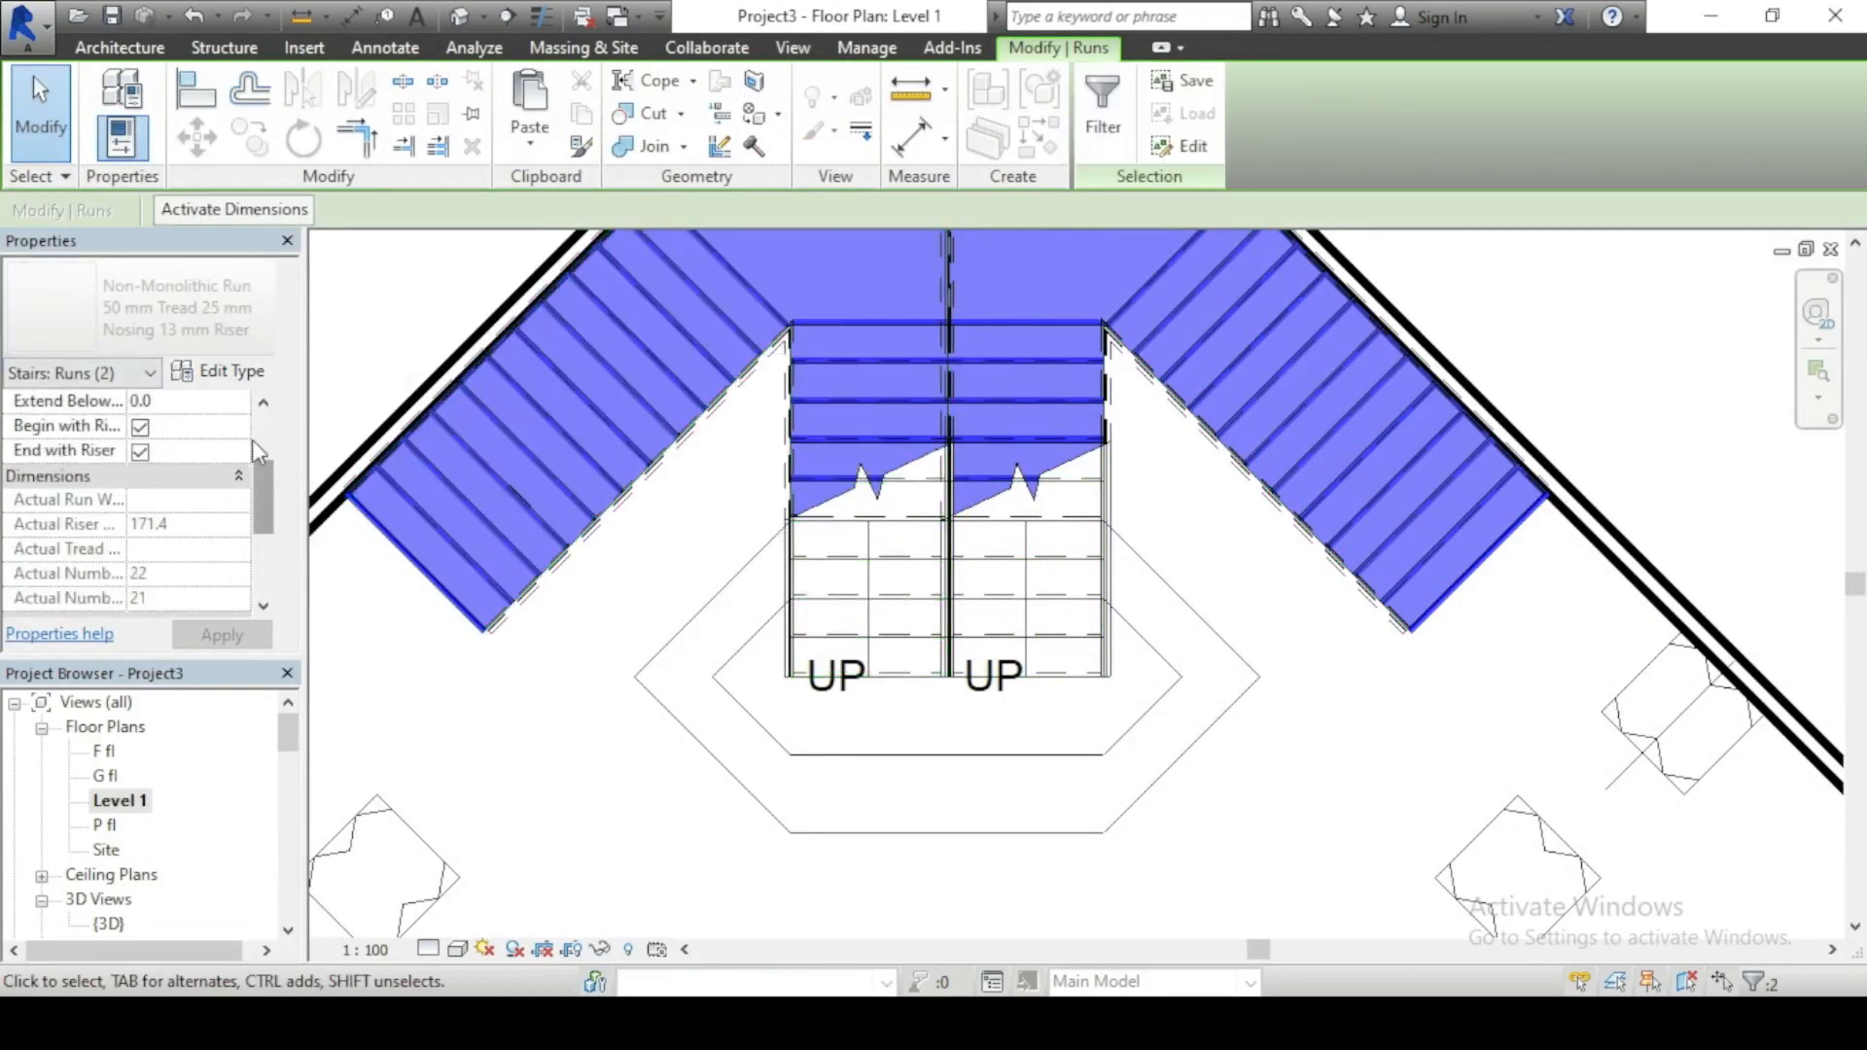
scroll(253, 439, "up", 5)
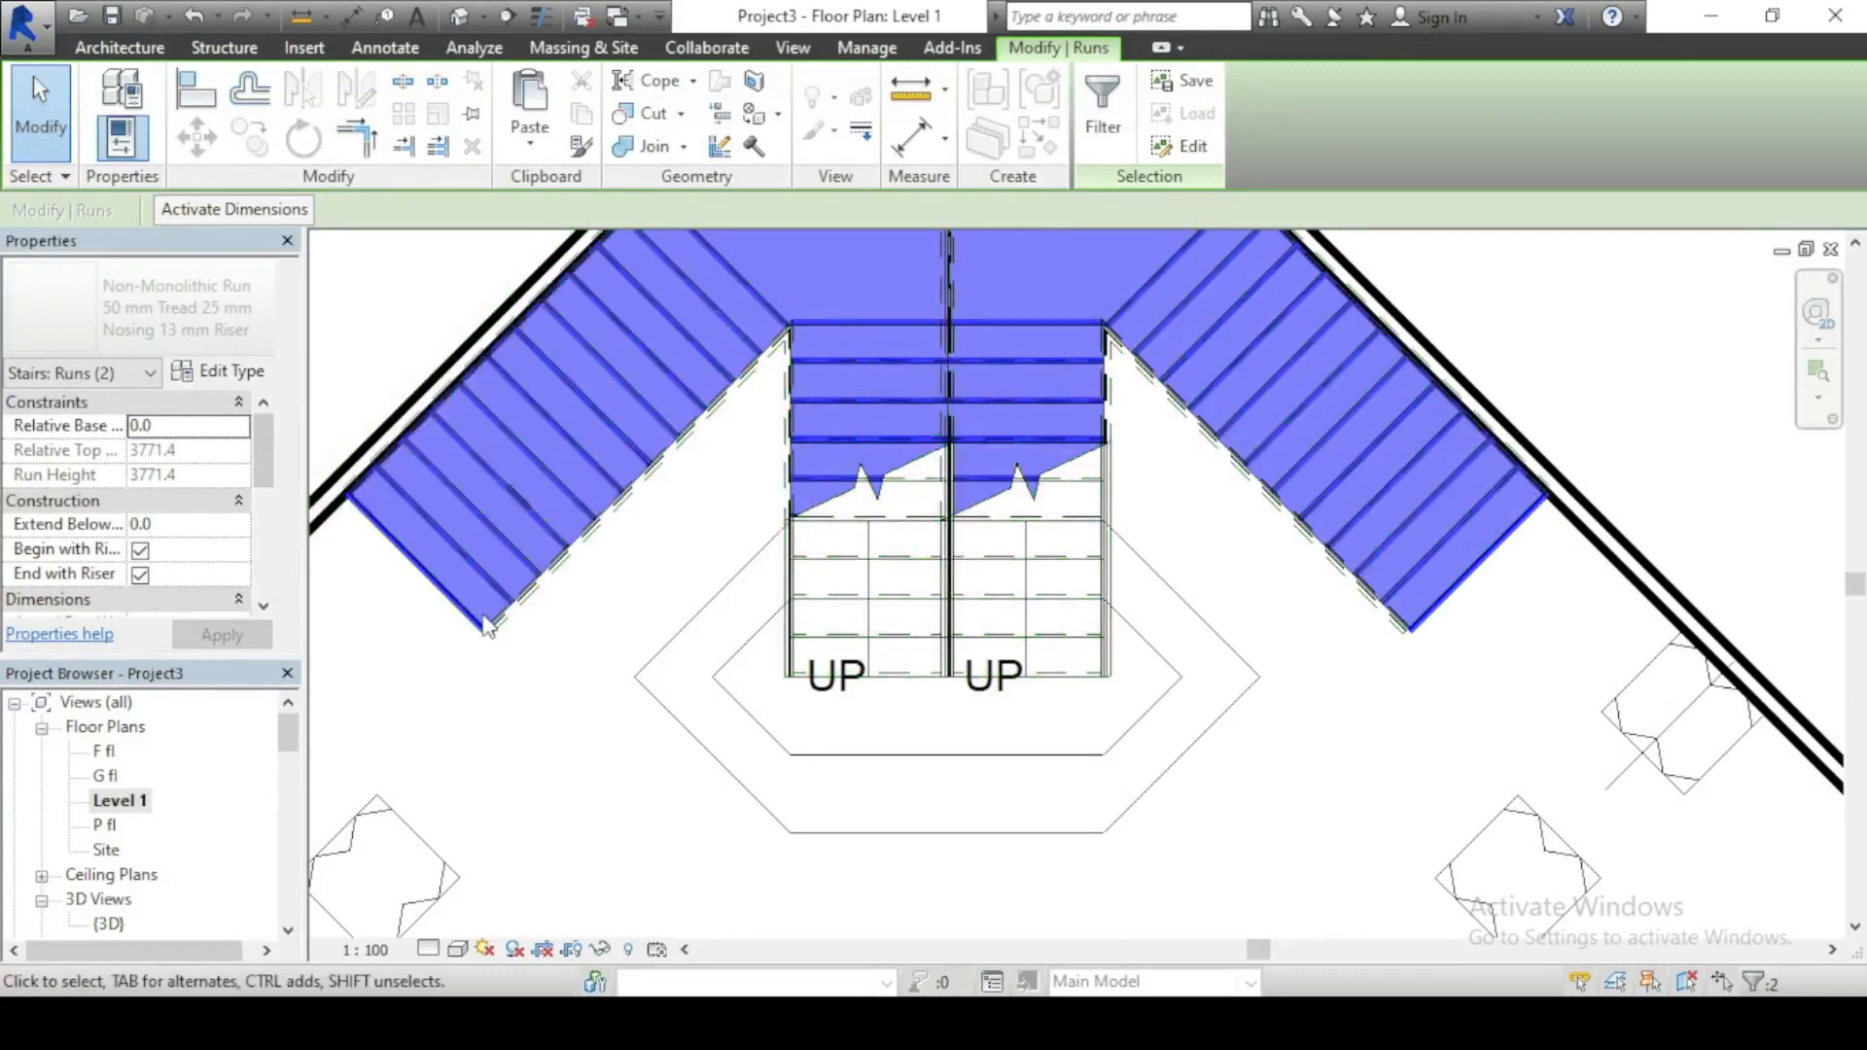
left_click(492, 722)
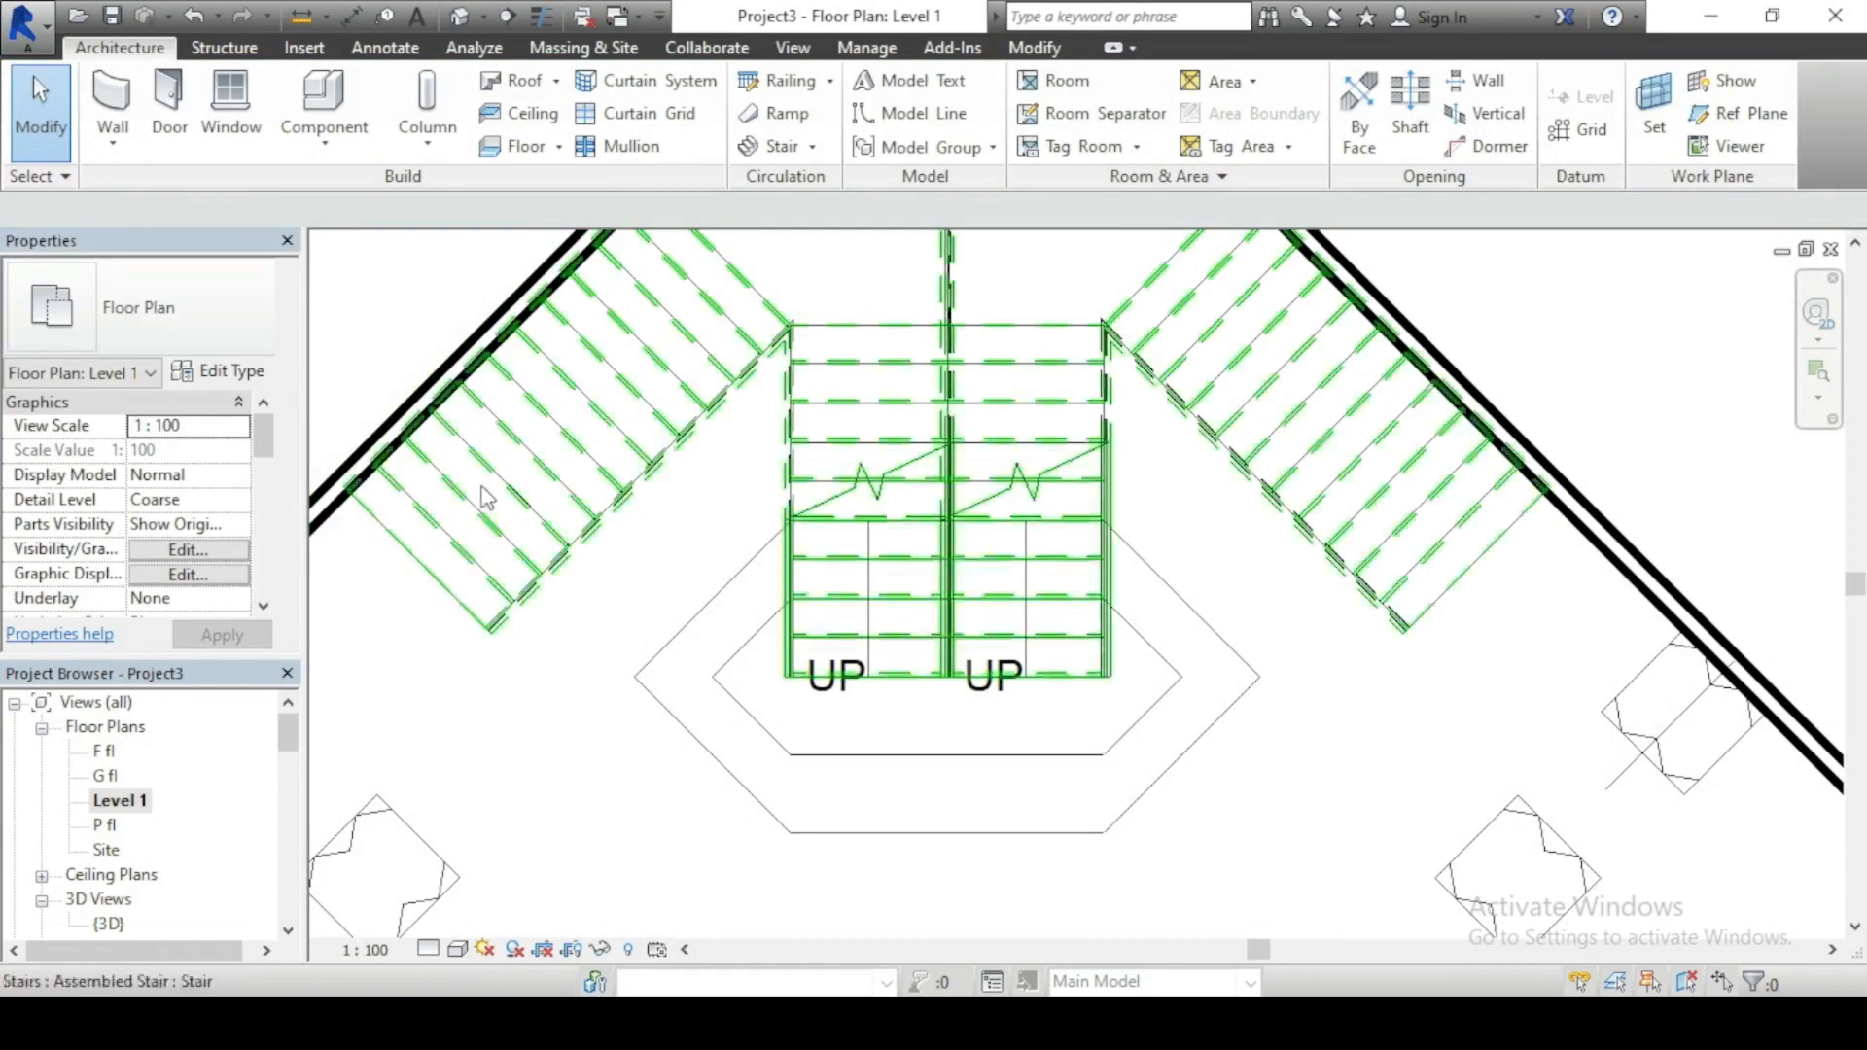
Step: Try to set the whole stair's base level to G fl with a base offset of 300
left_click(880, 622)
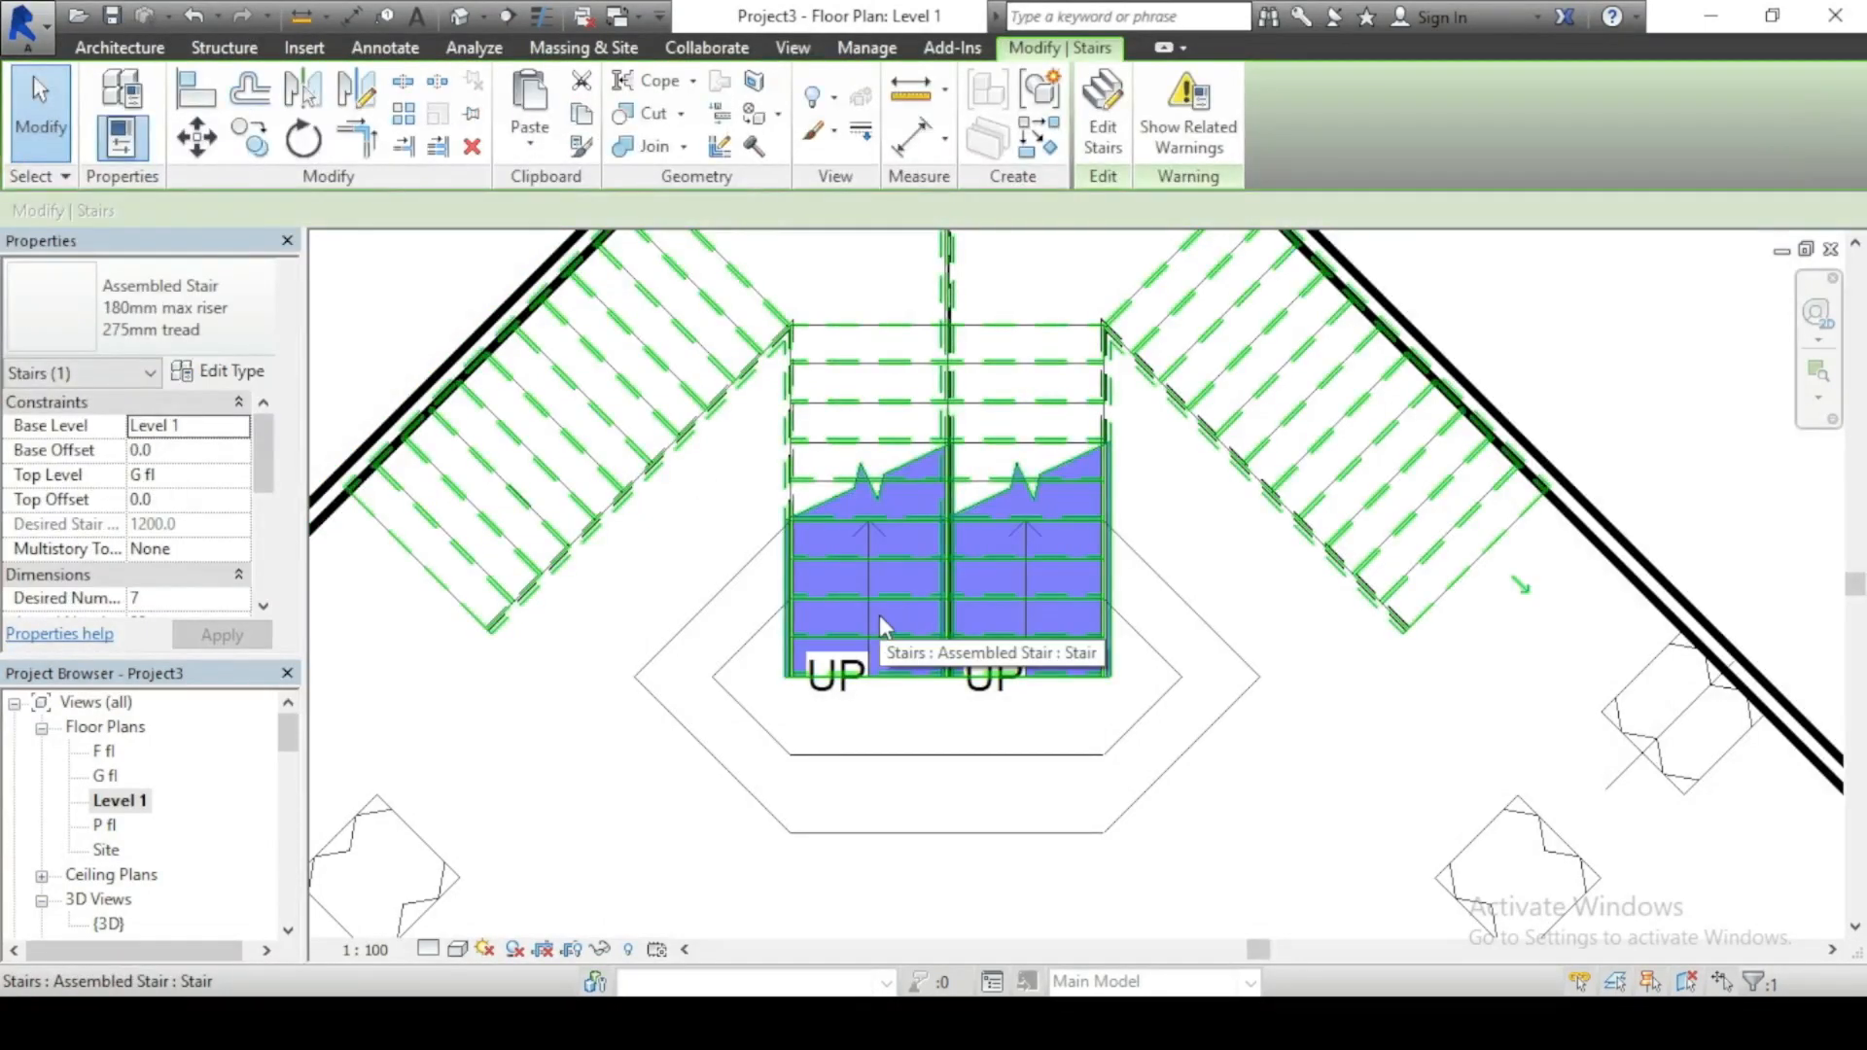
left_click(239, 433)
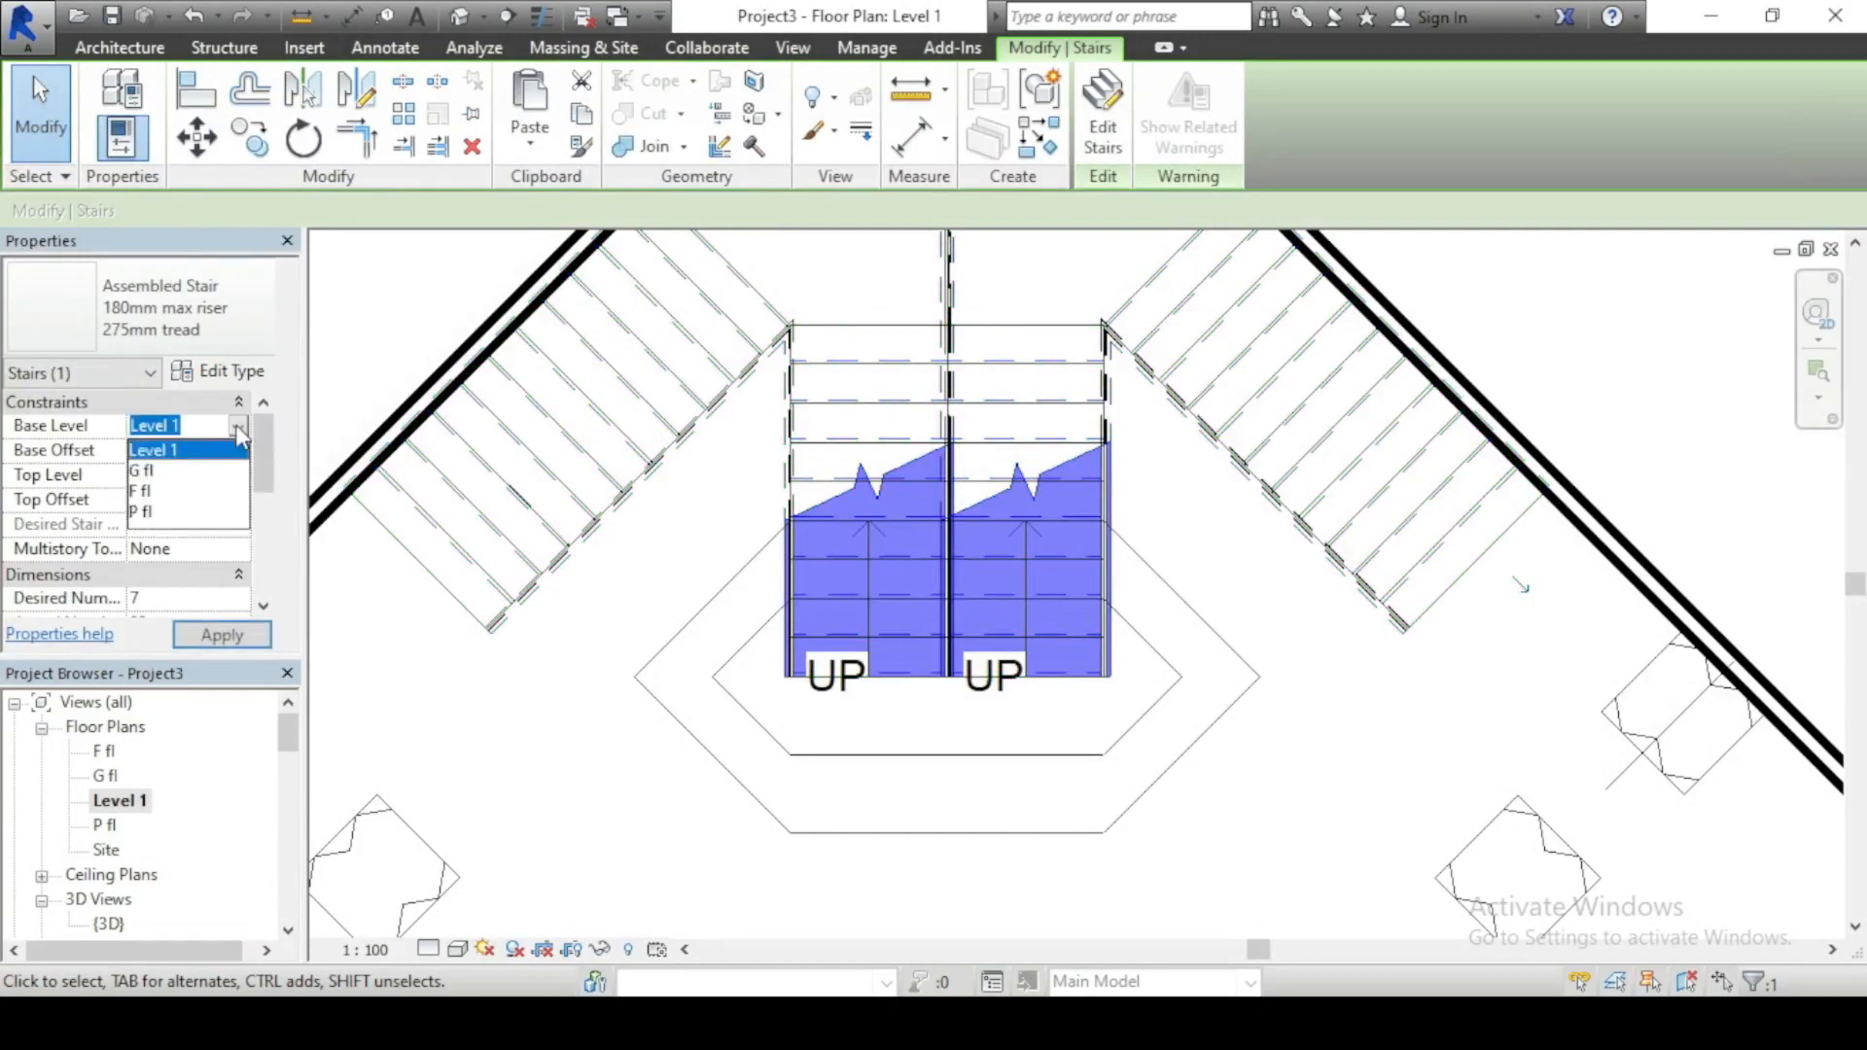
left_click(171, 473)
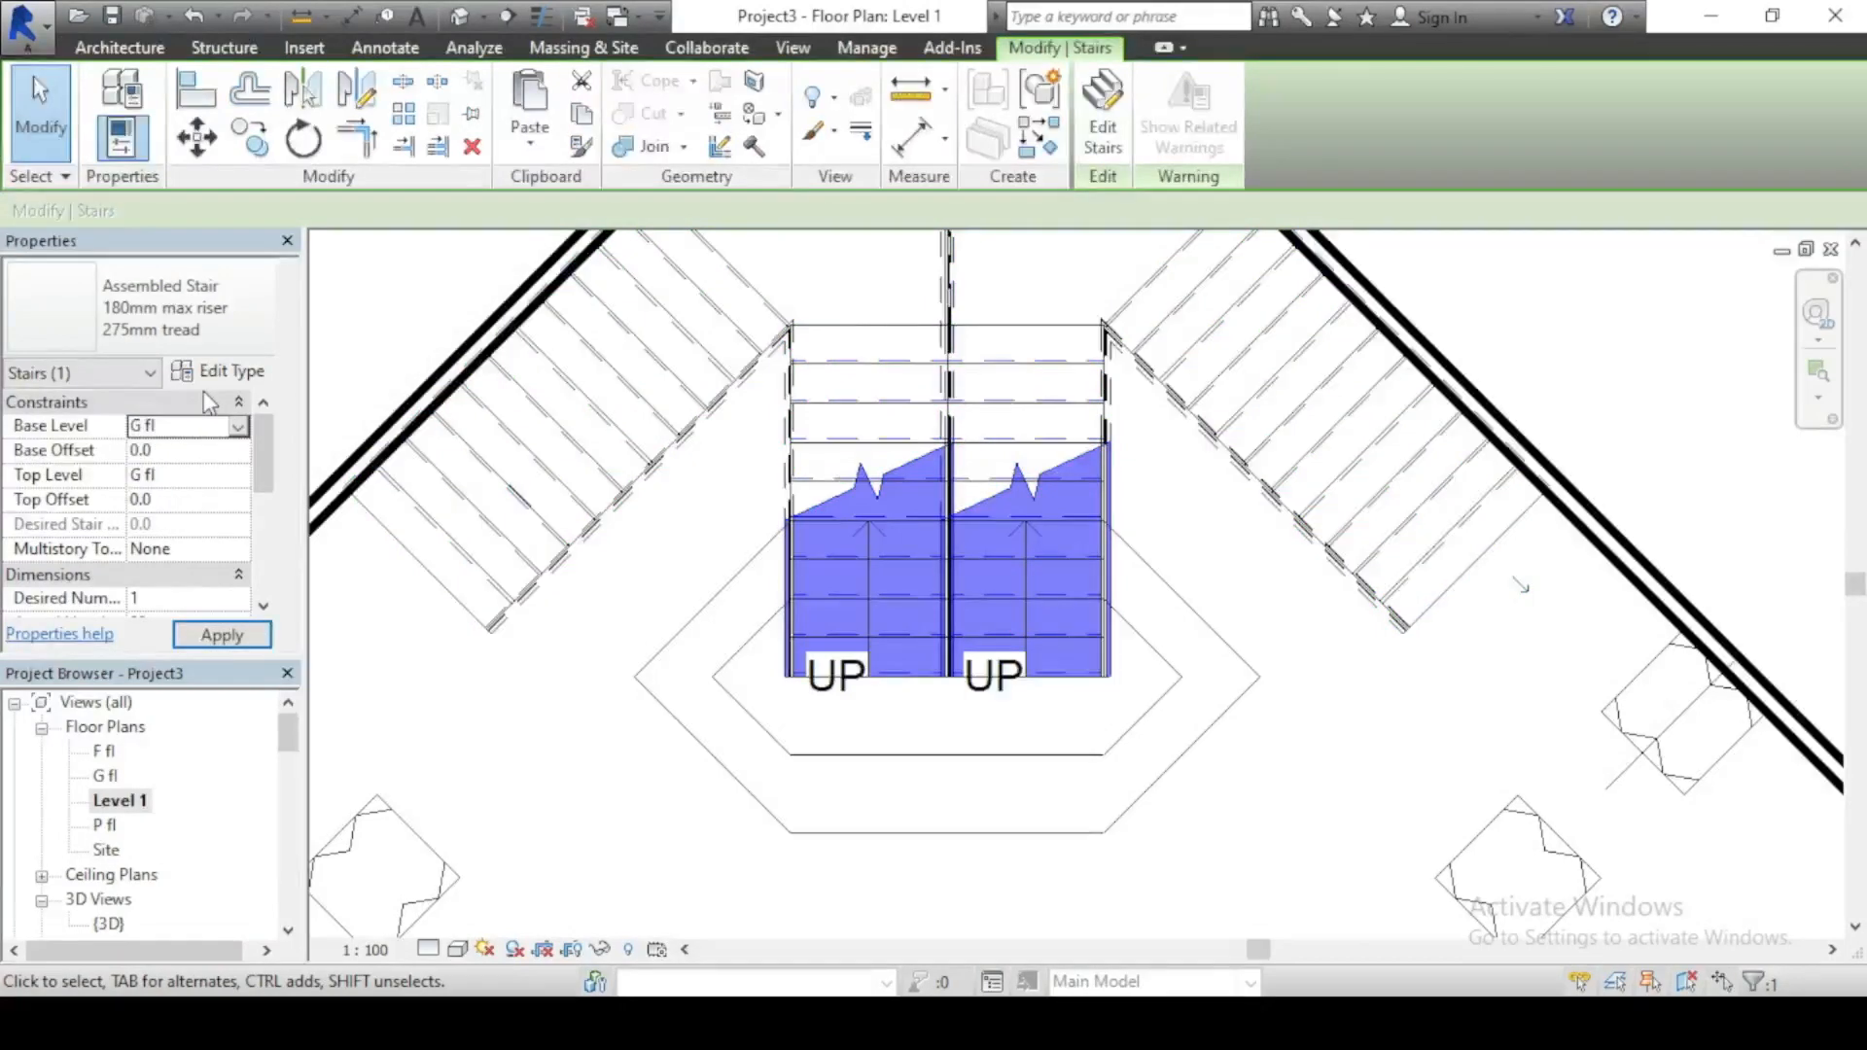
left_click(182, 450)
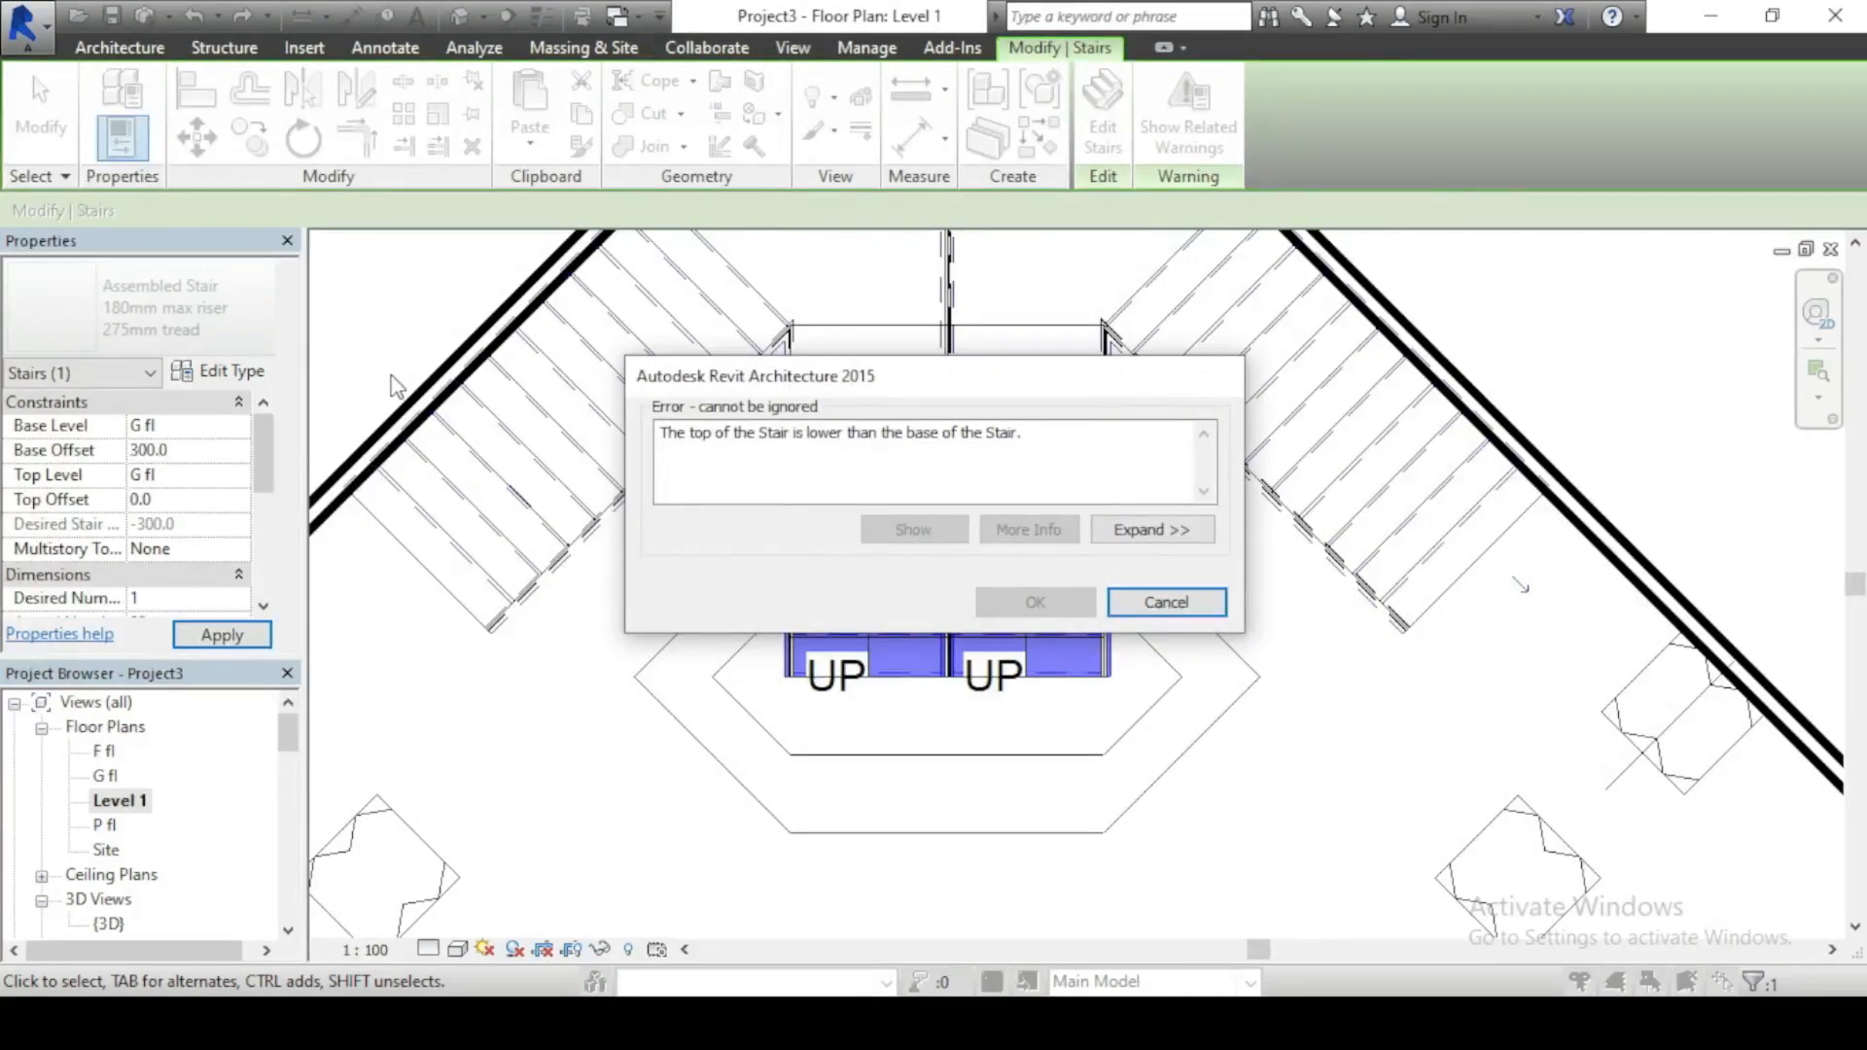
left_click(1117, 609)
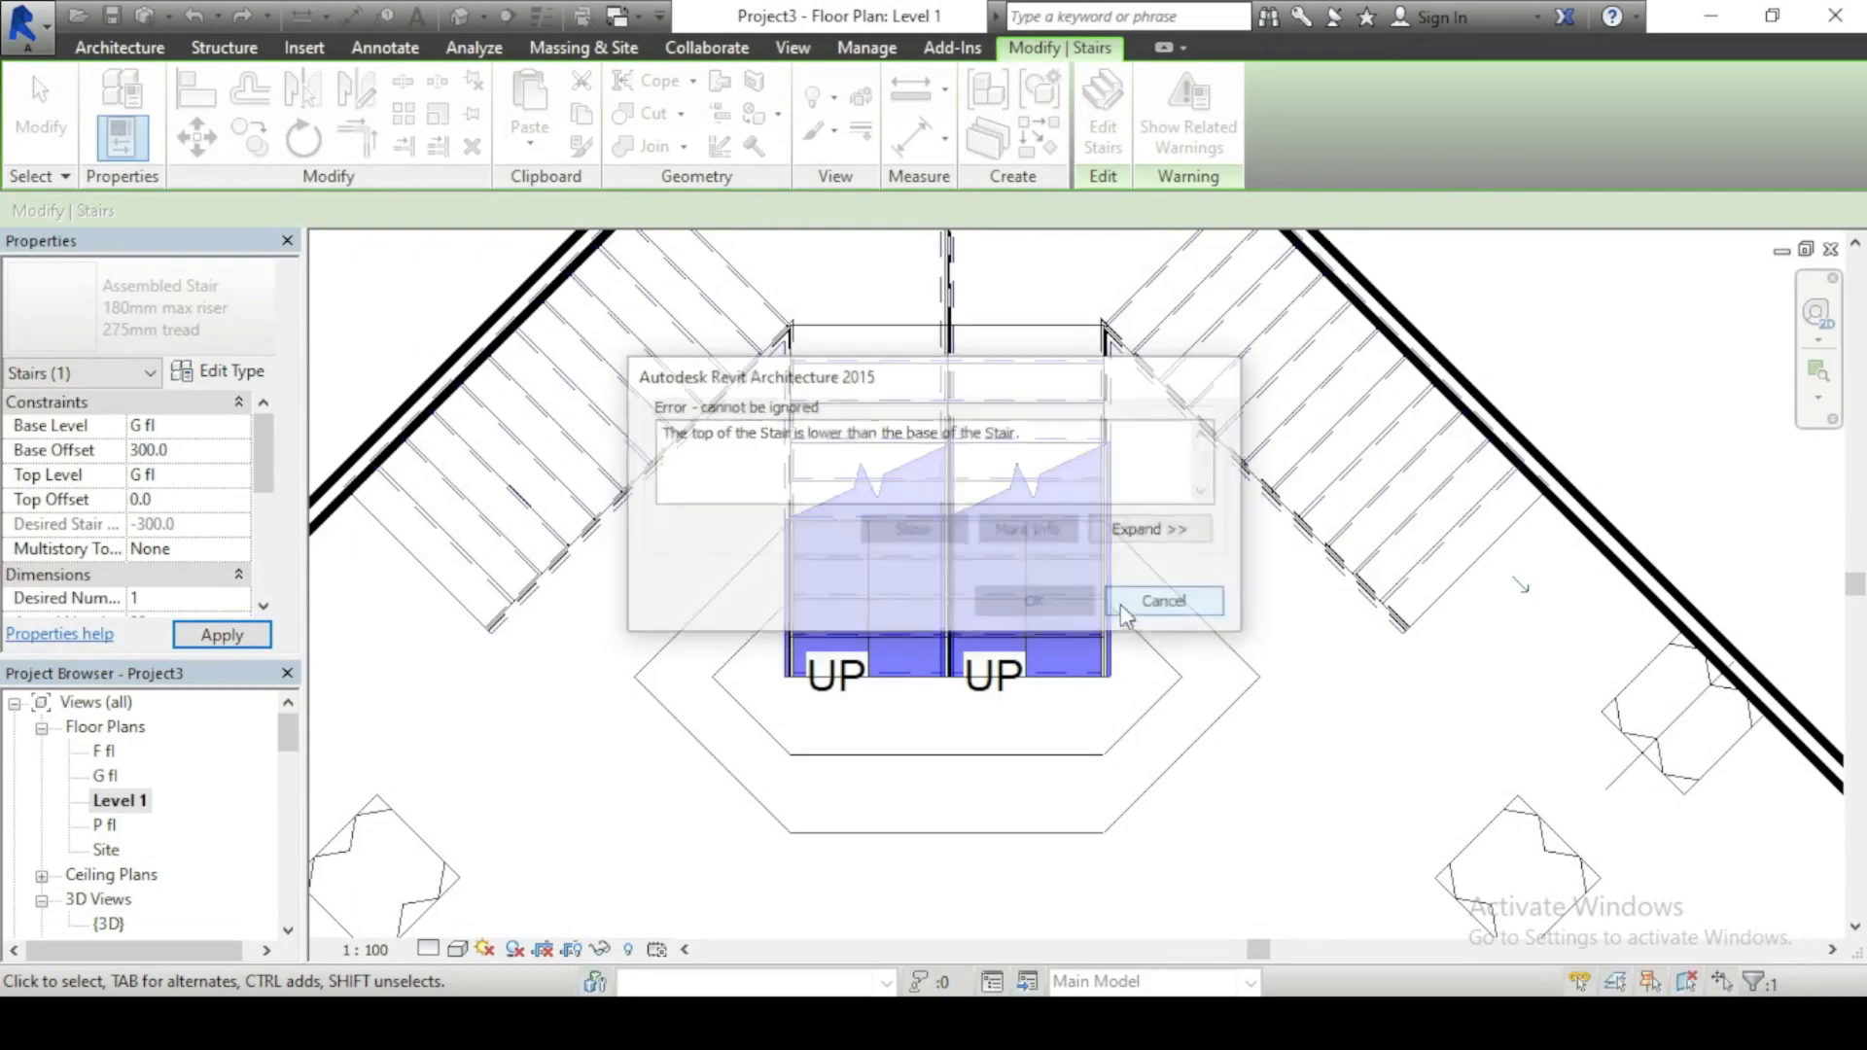
Step: Set the stair's top level to F fl, its base level to G fl and its base offset to 300
left_click(194, 475)
left_click(238, 476)
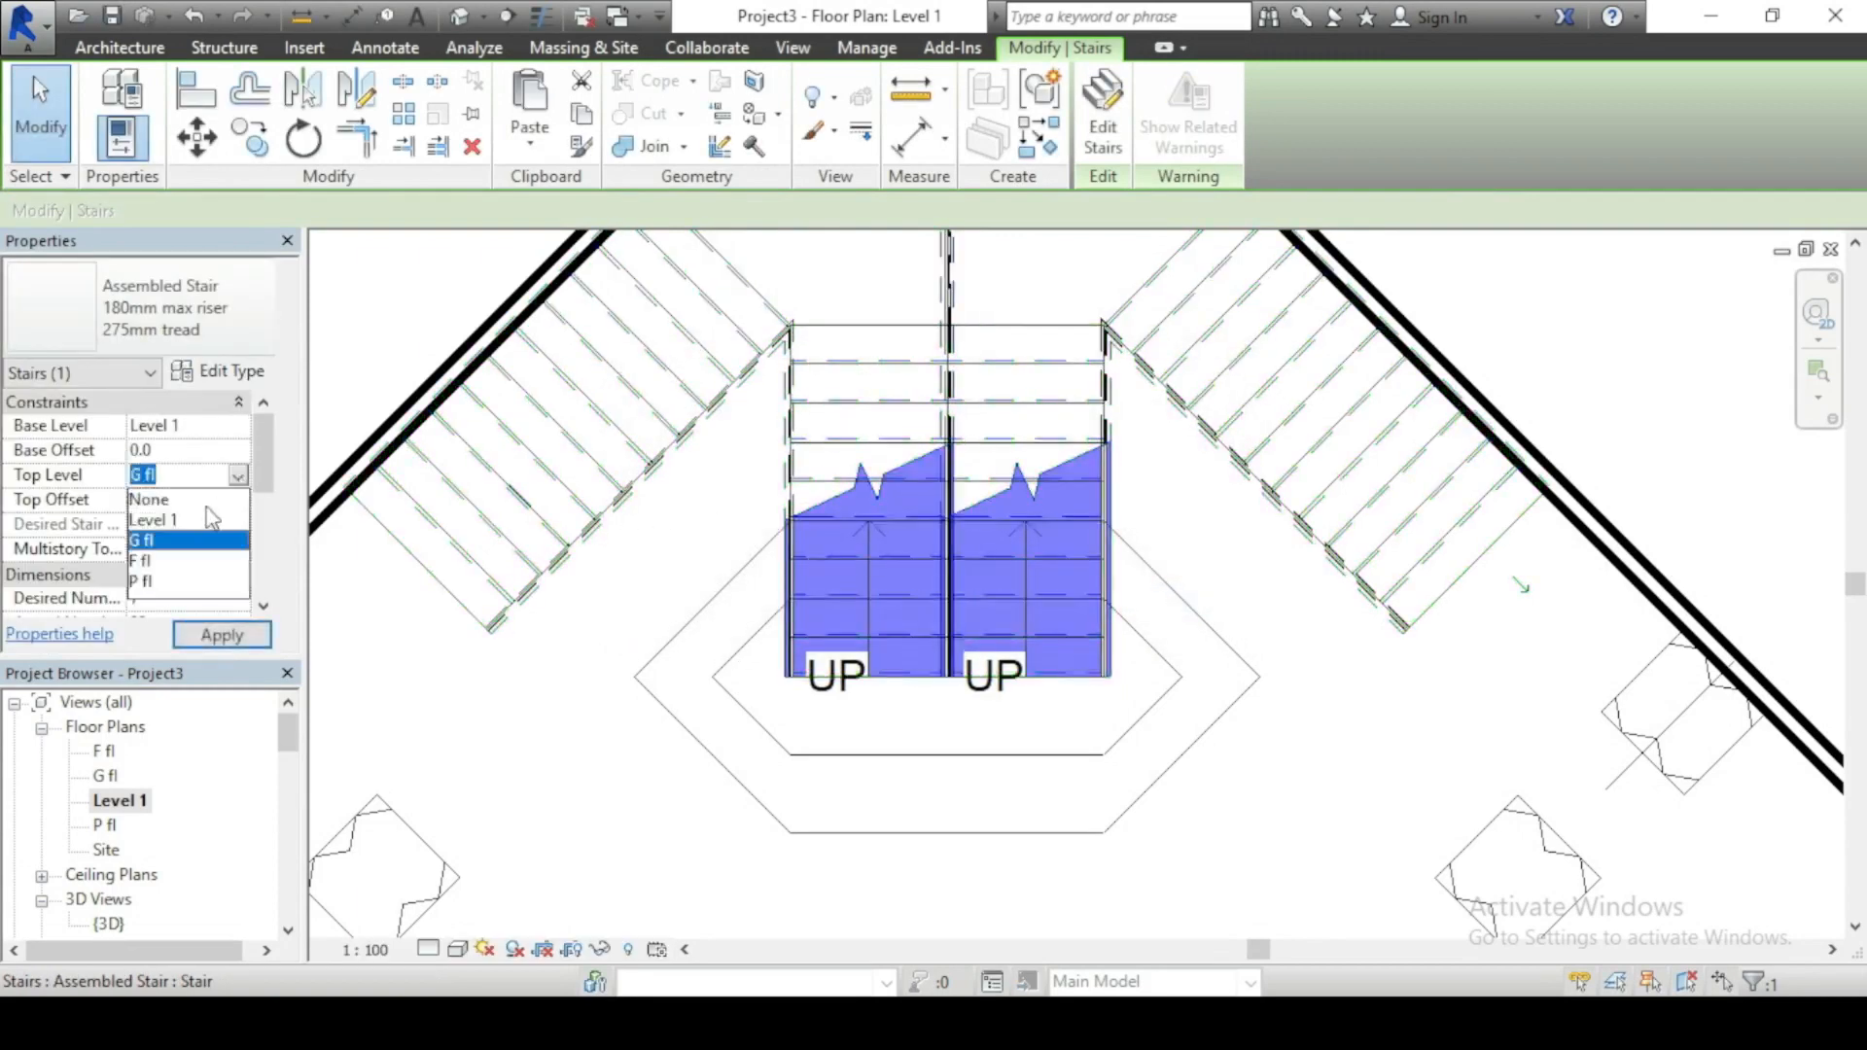
left_click(181, 560)
left_click(241, 426)
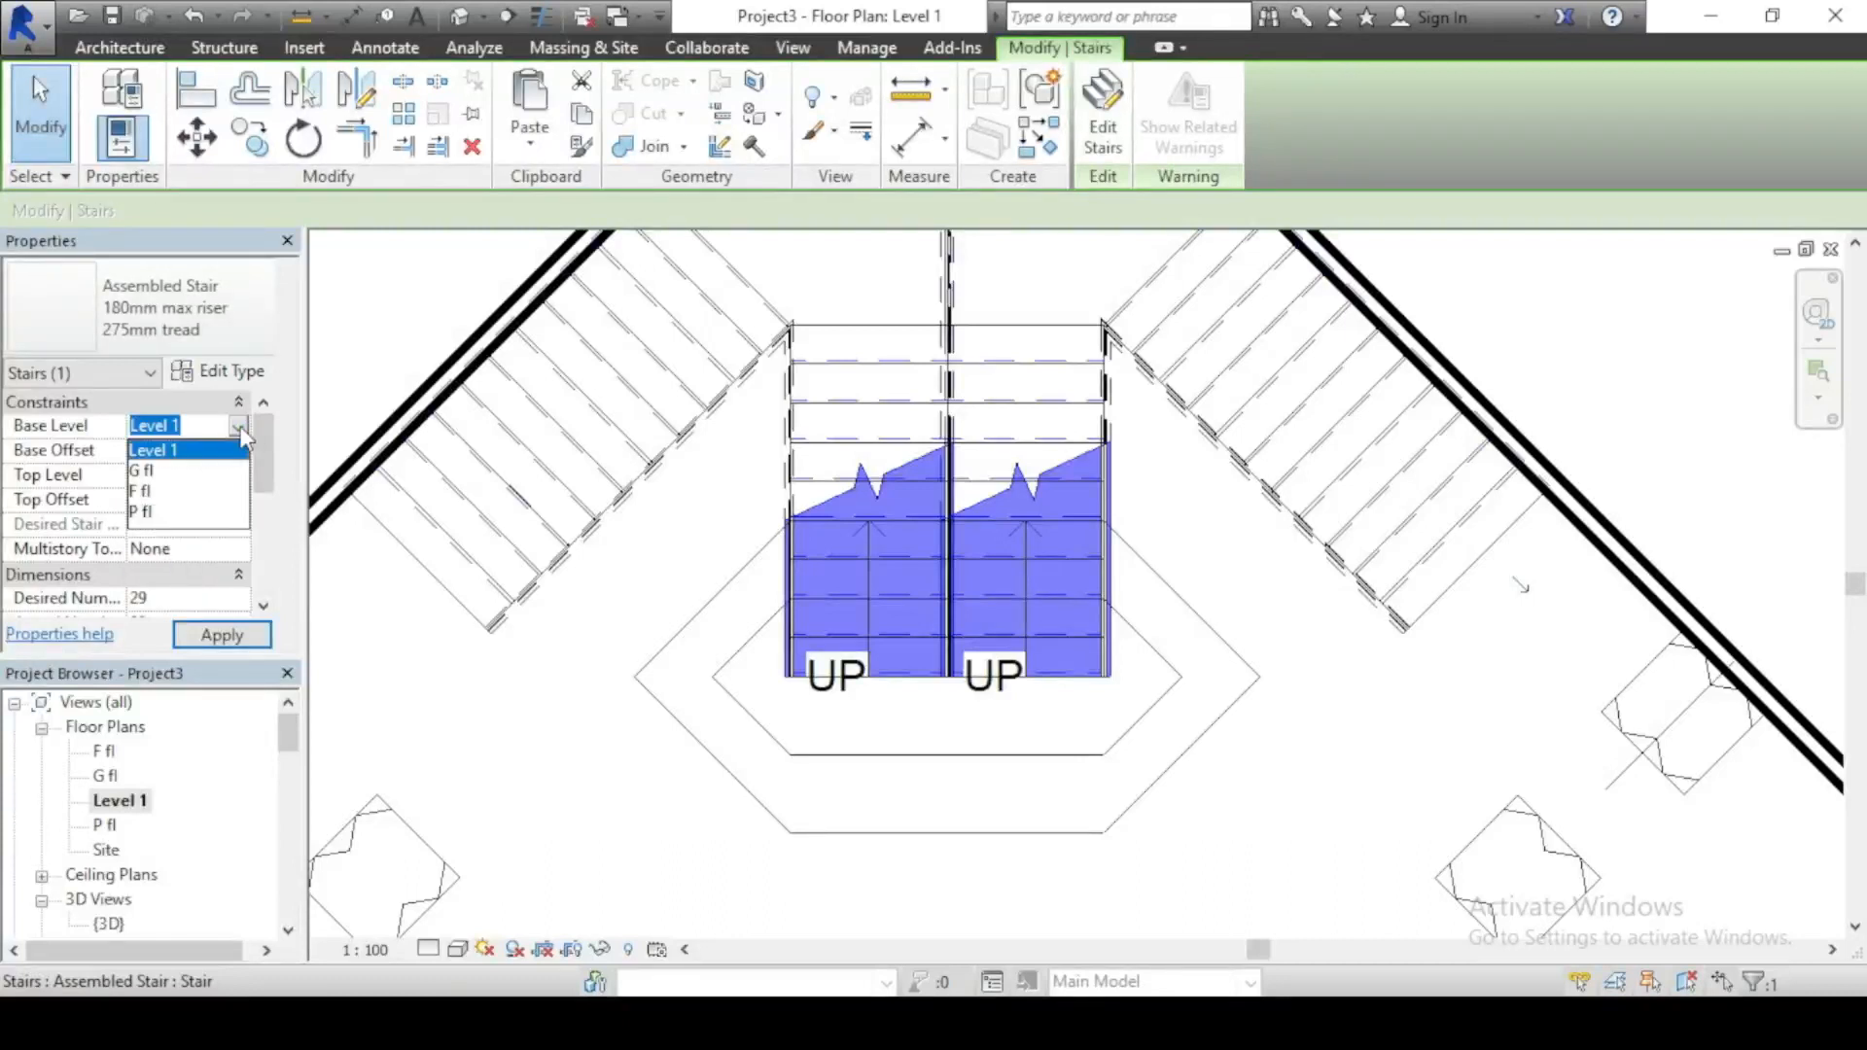
left_click(167, 471)
left_click(185, 449)
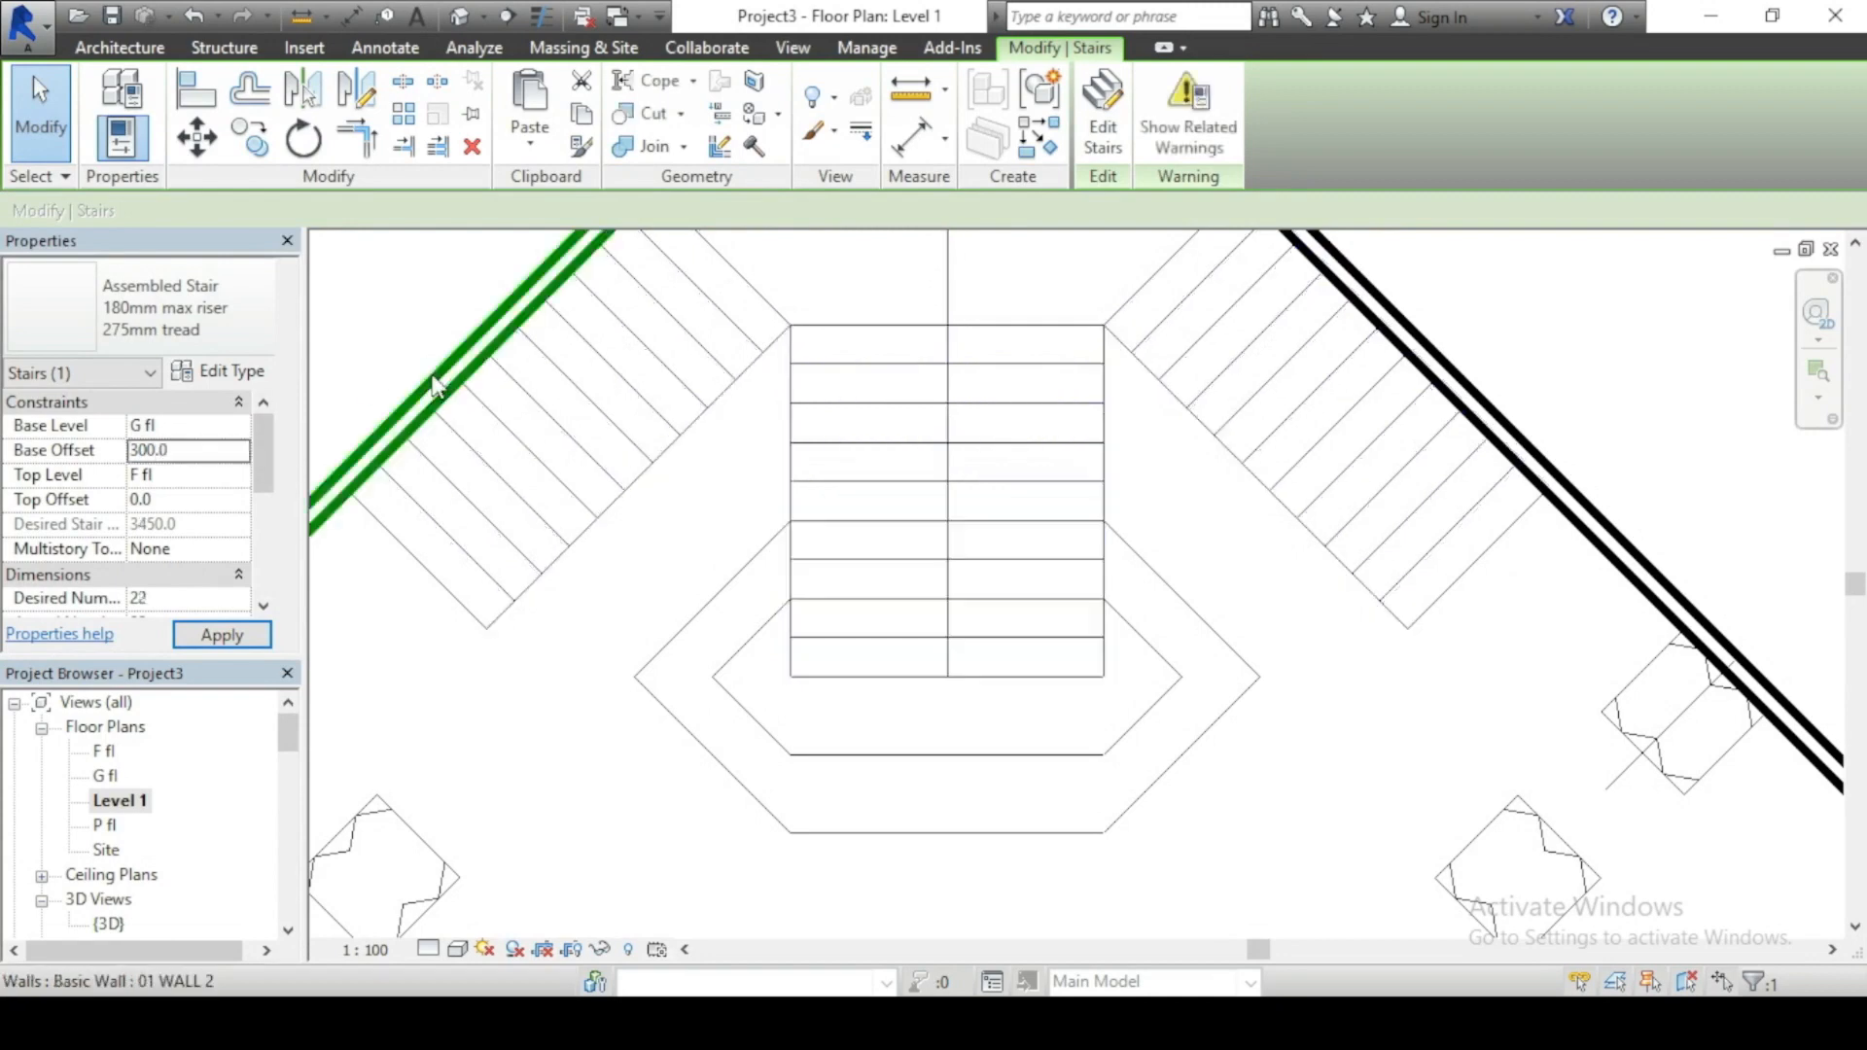
Step: Examine the relocated stair in the Level 1 and G fl floor plans and in the default 3D view
scroll(687, 687, "down", 2)
scroll(686, 687, "down", 1)
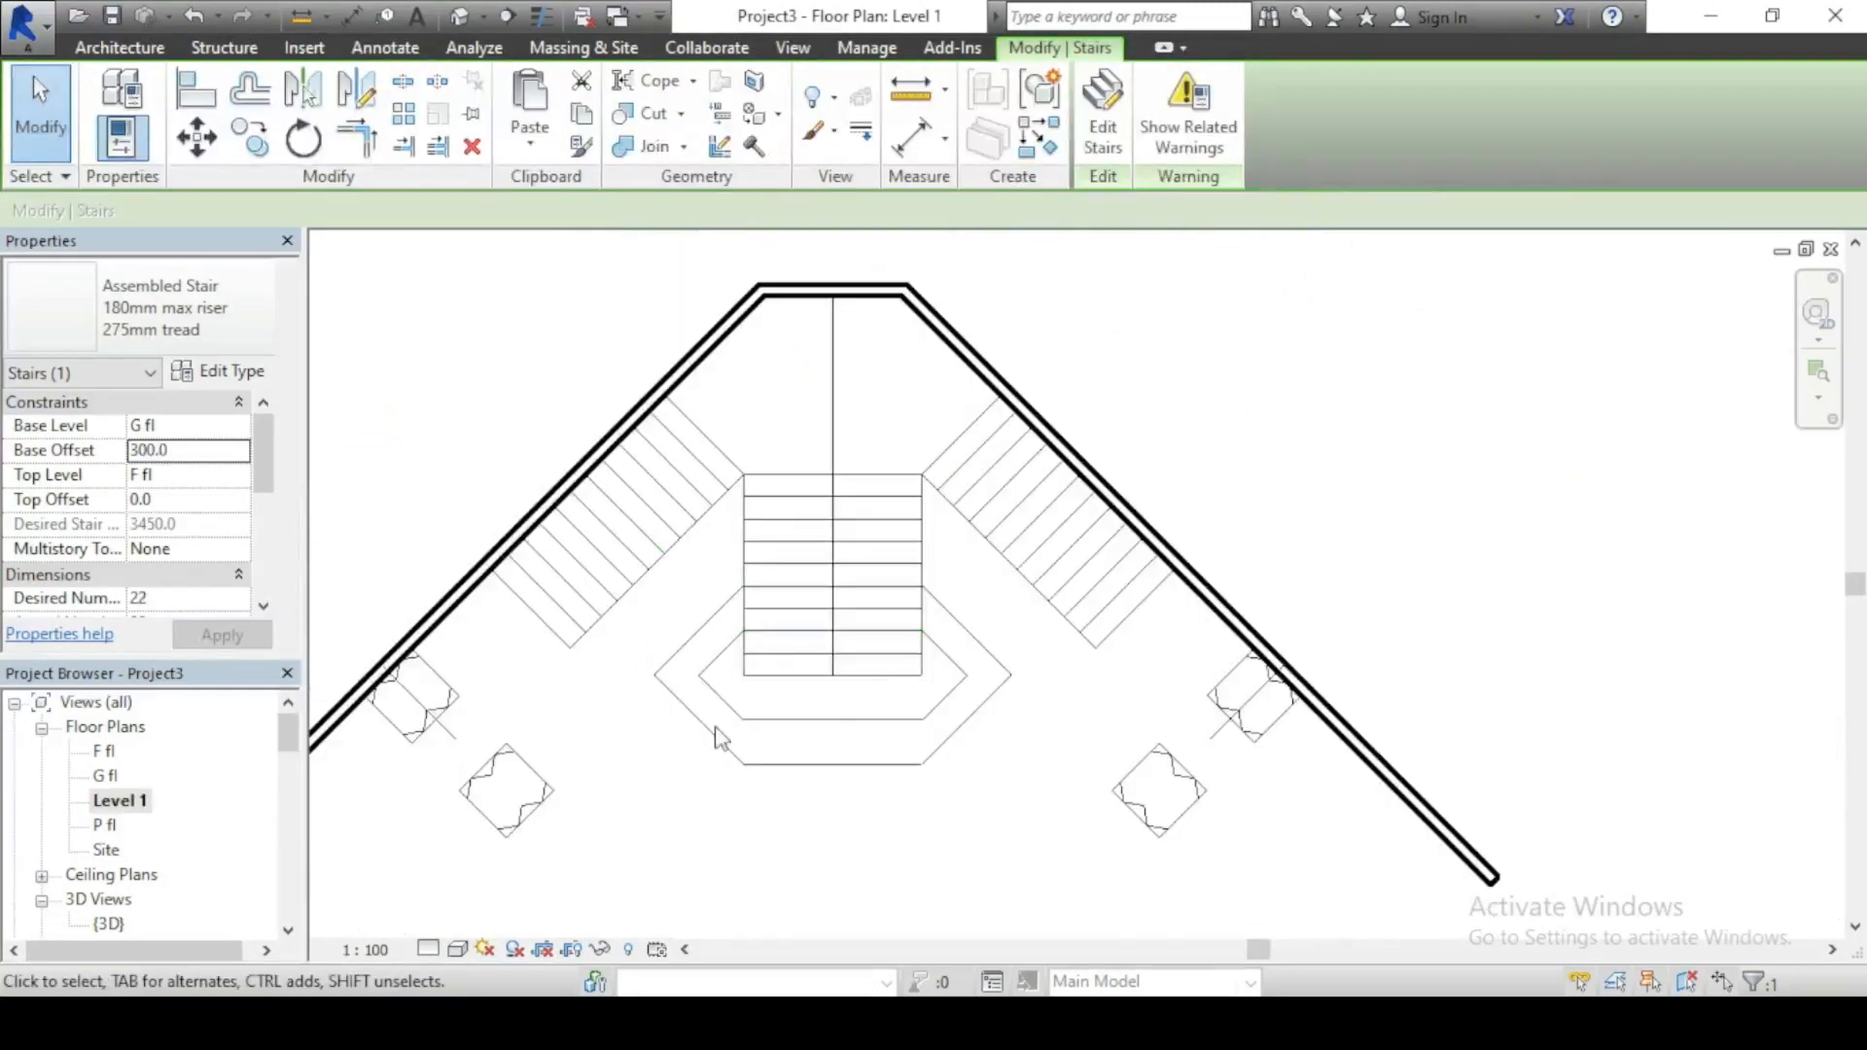
double_click(105, 775)
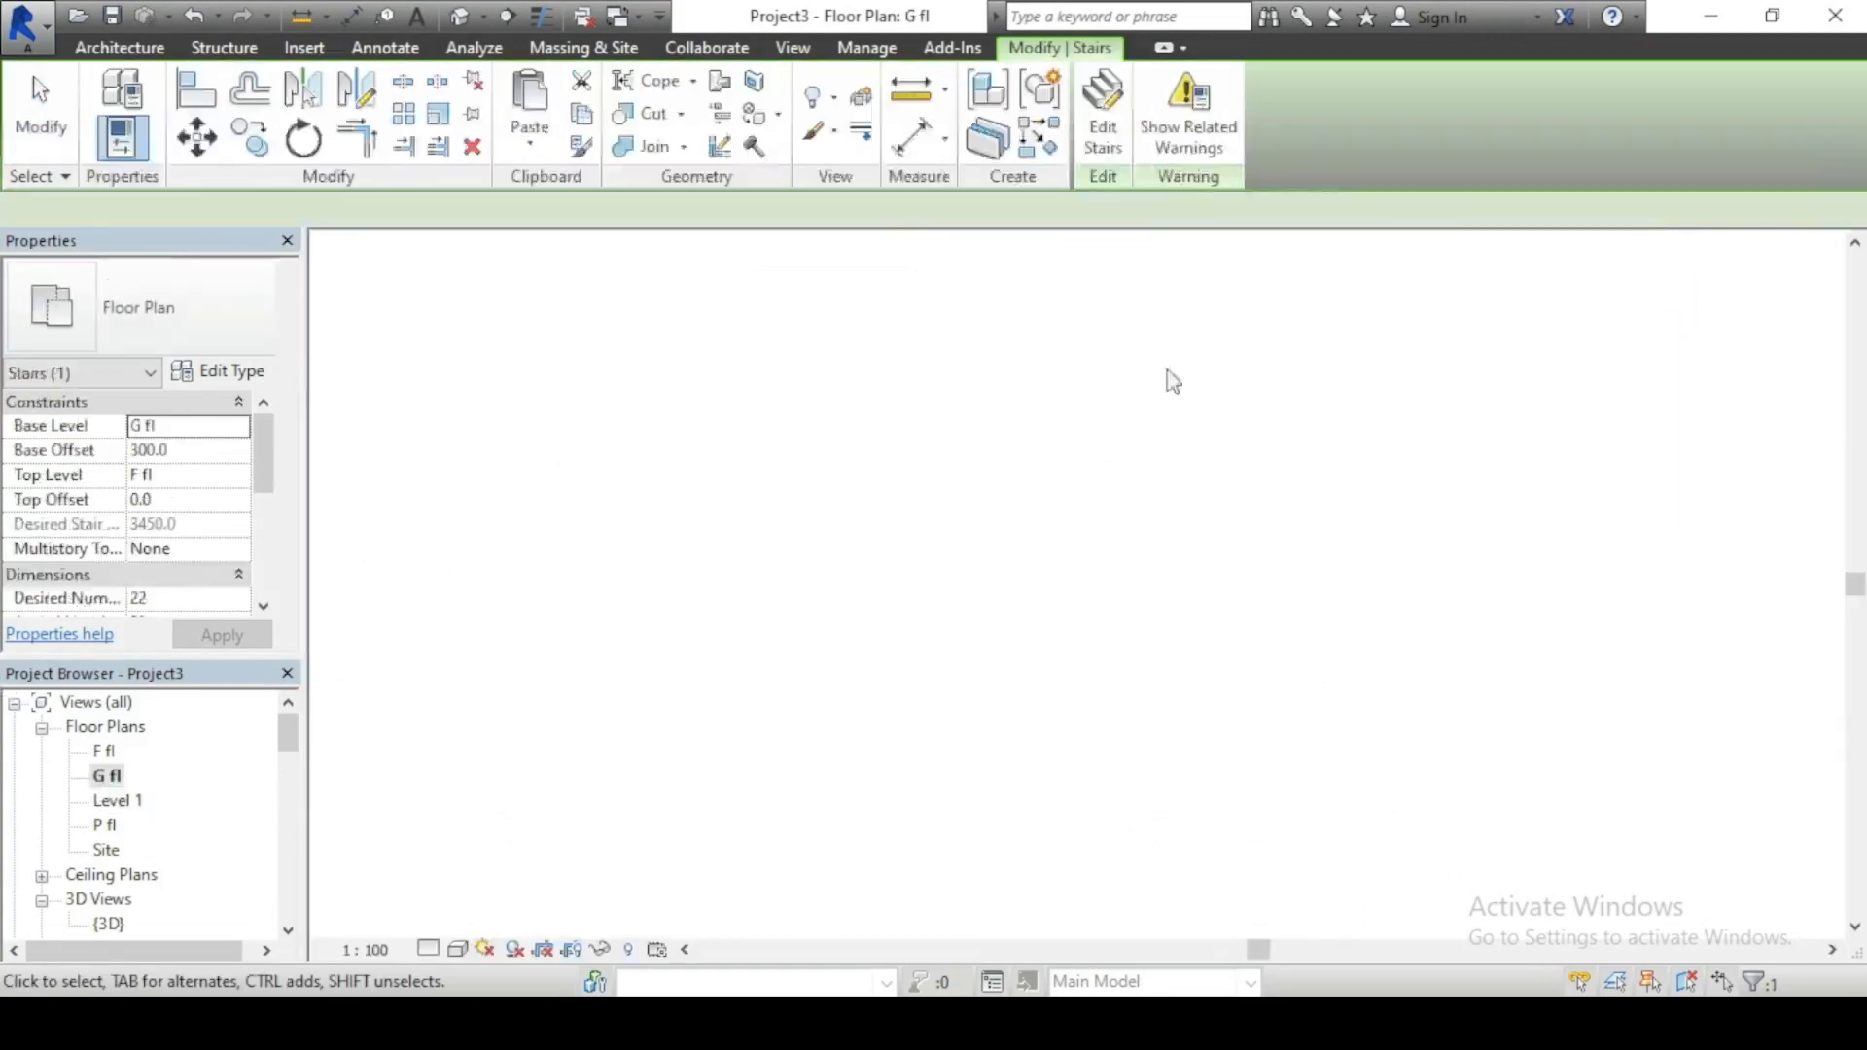
key("Escape")
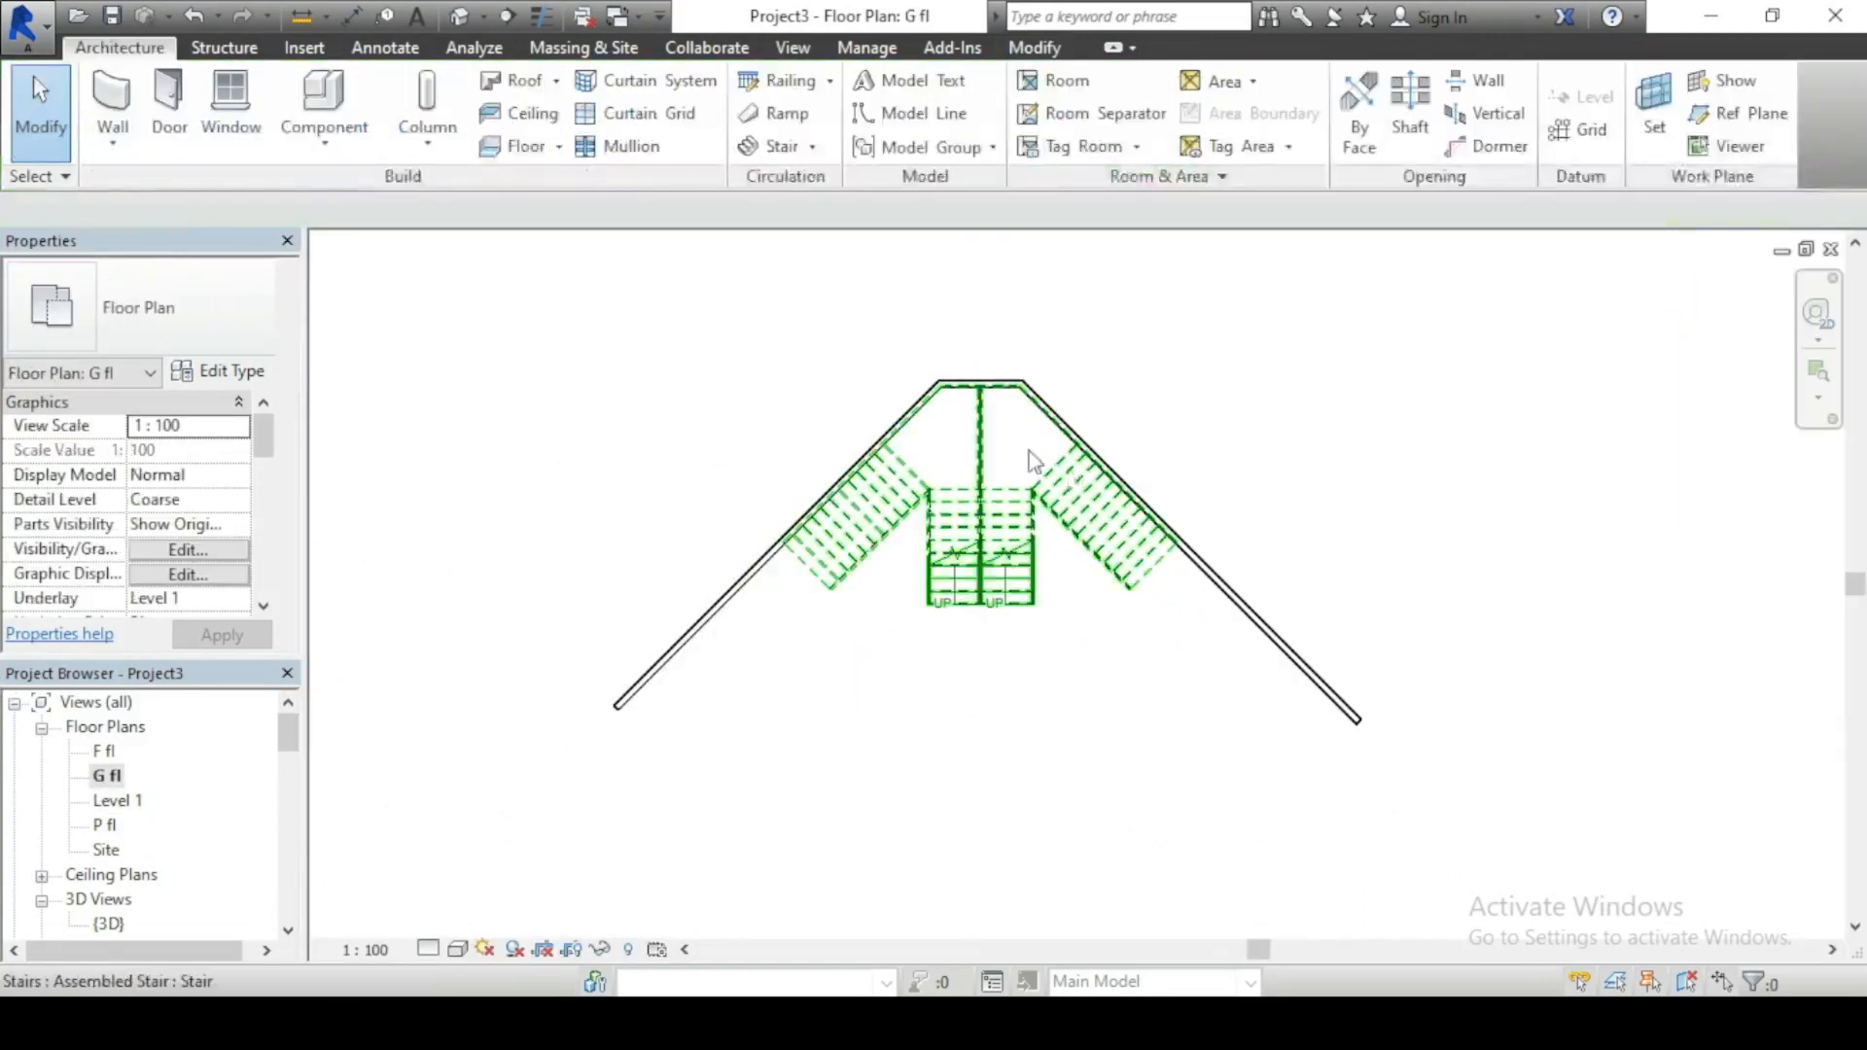
scroll(1031, 445, "up", 2)
left_click(460, 16)
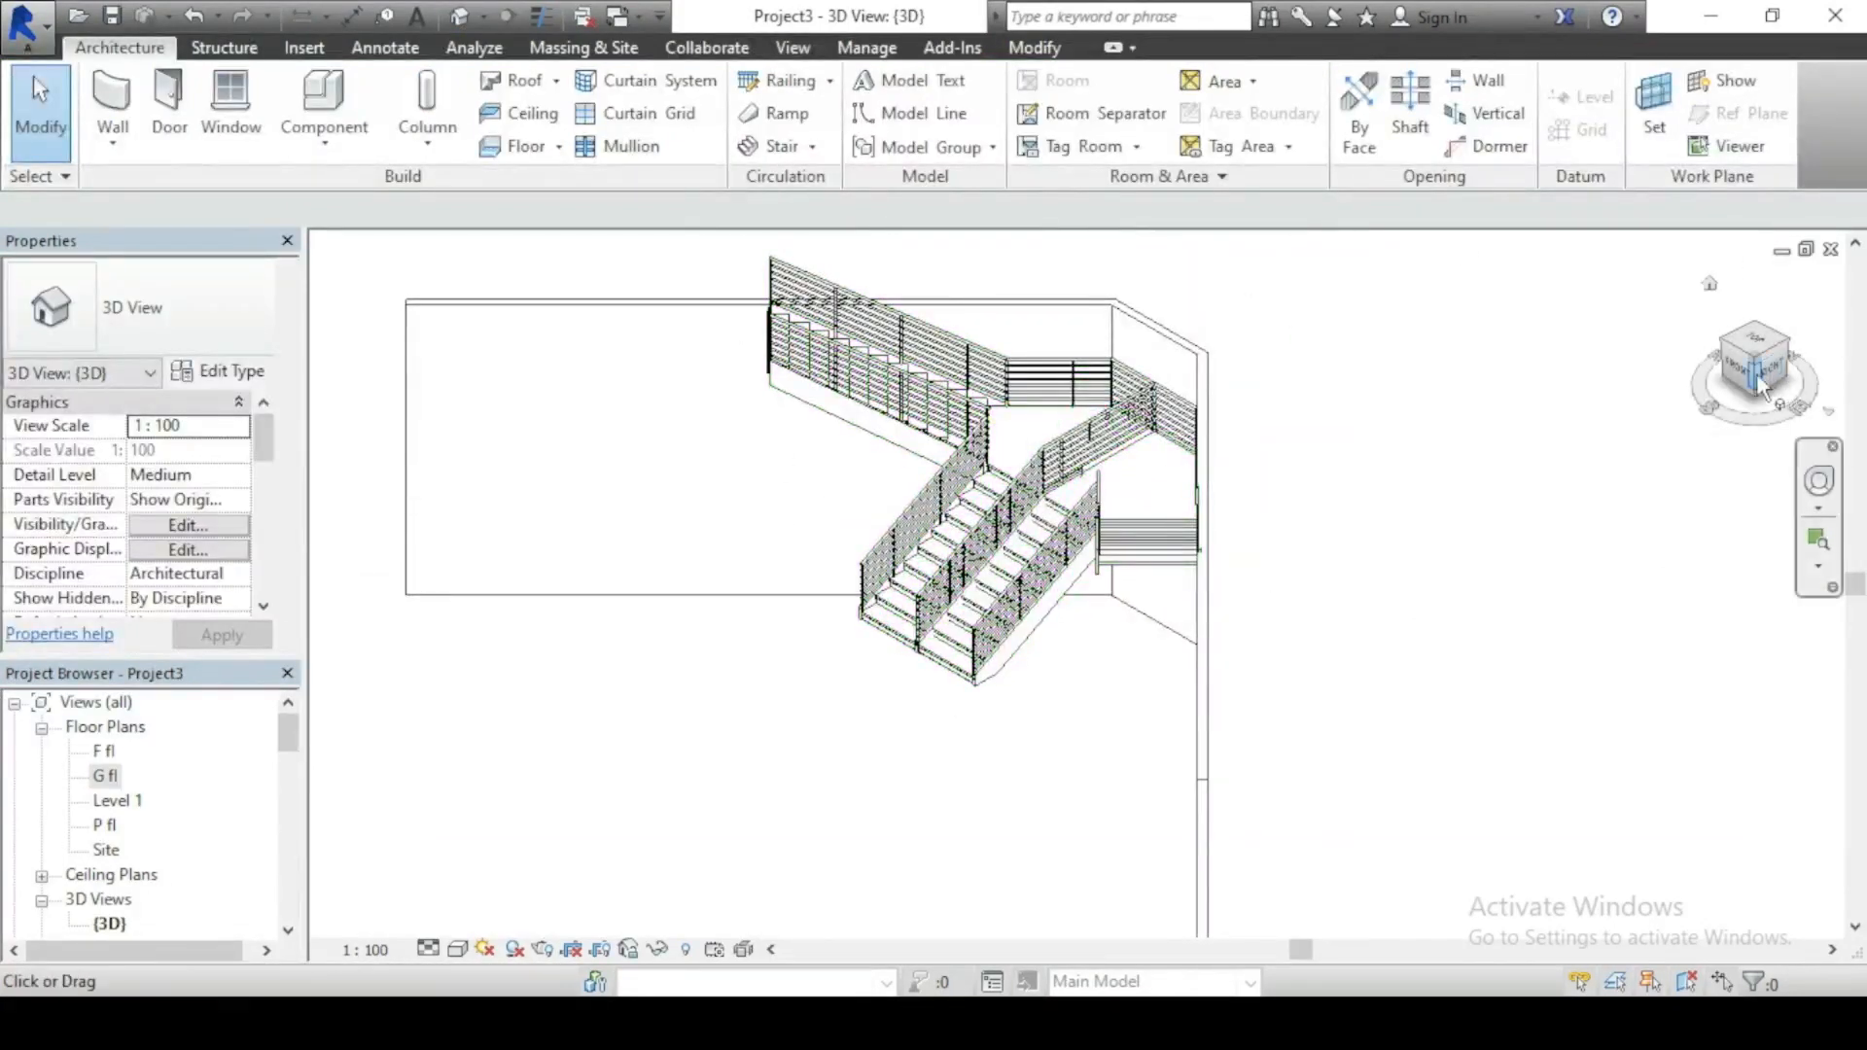
mouse_move(1756, 375)
left_mouse_down()
mouse_move(1765, 409)
mouse_move(1811, 421)
left_mouse_up()
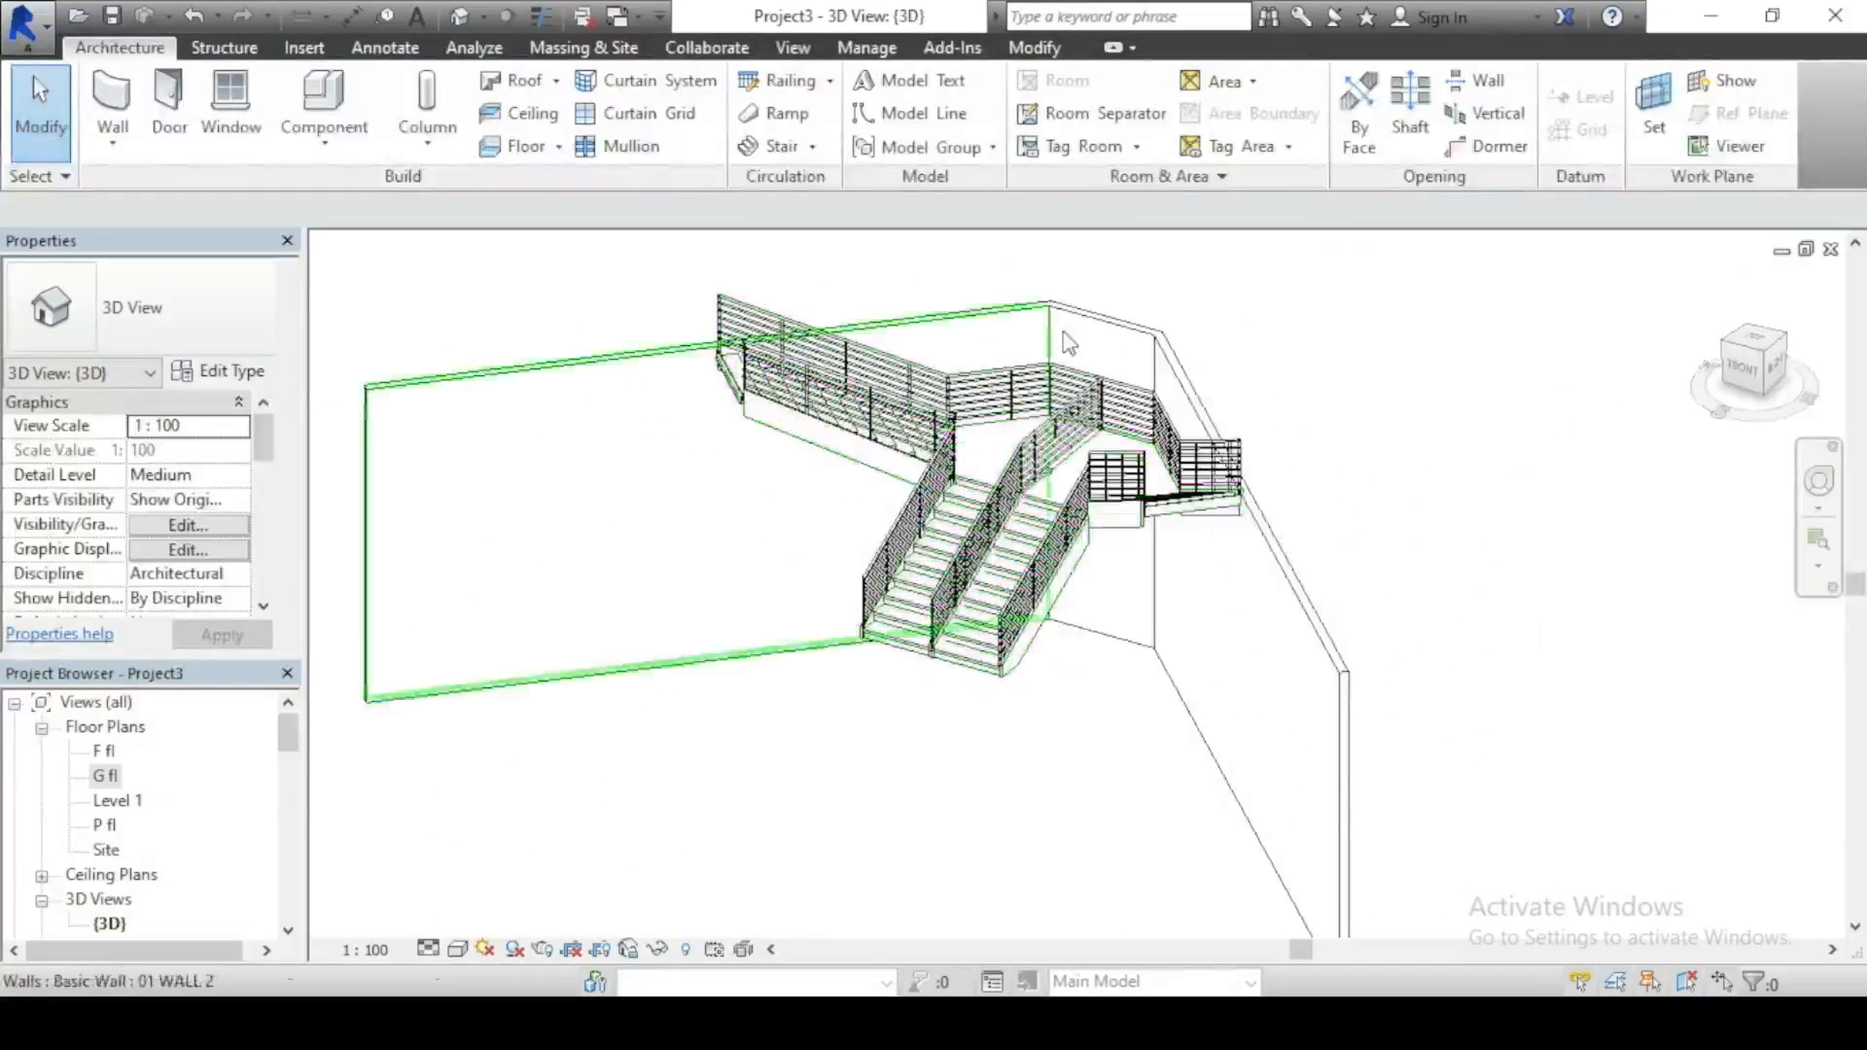
Step: Delete the two railings that follow the walls and run down the middle of the central flight
scroll(1057, 329, "up", 2)
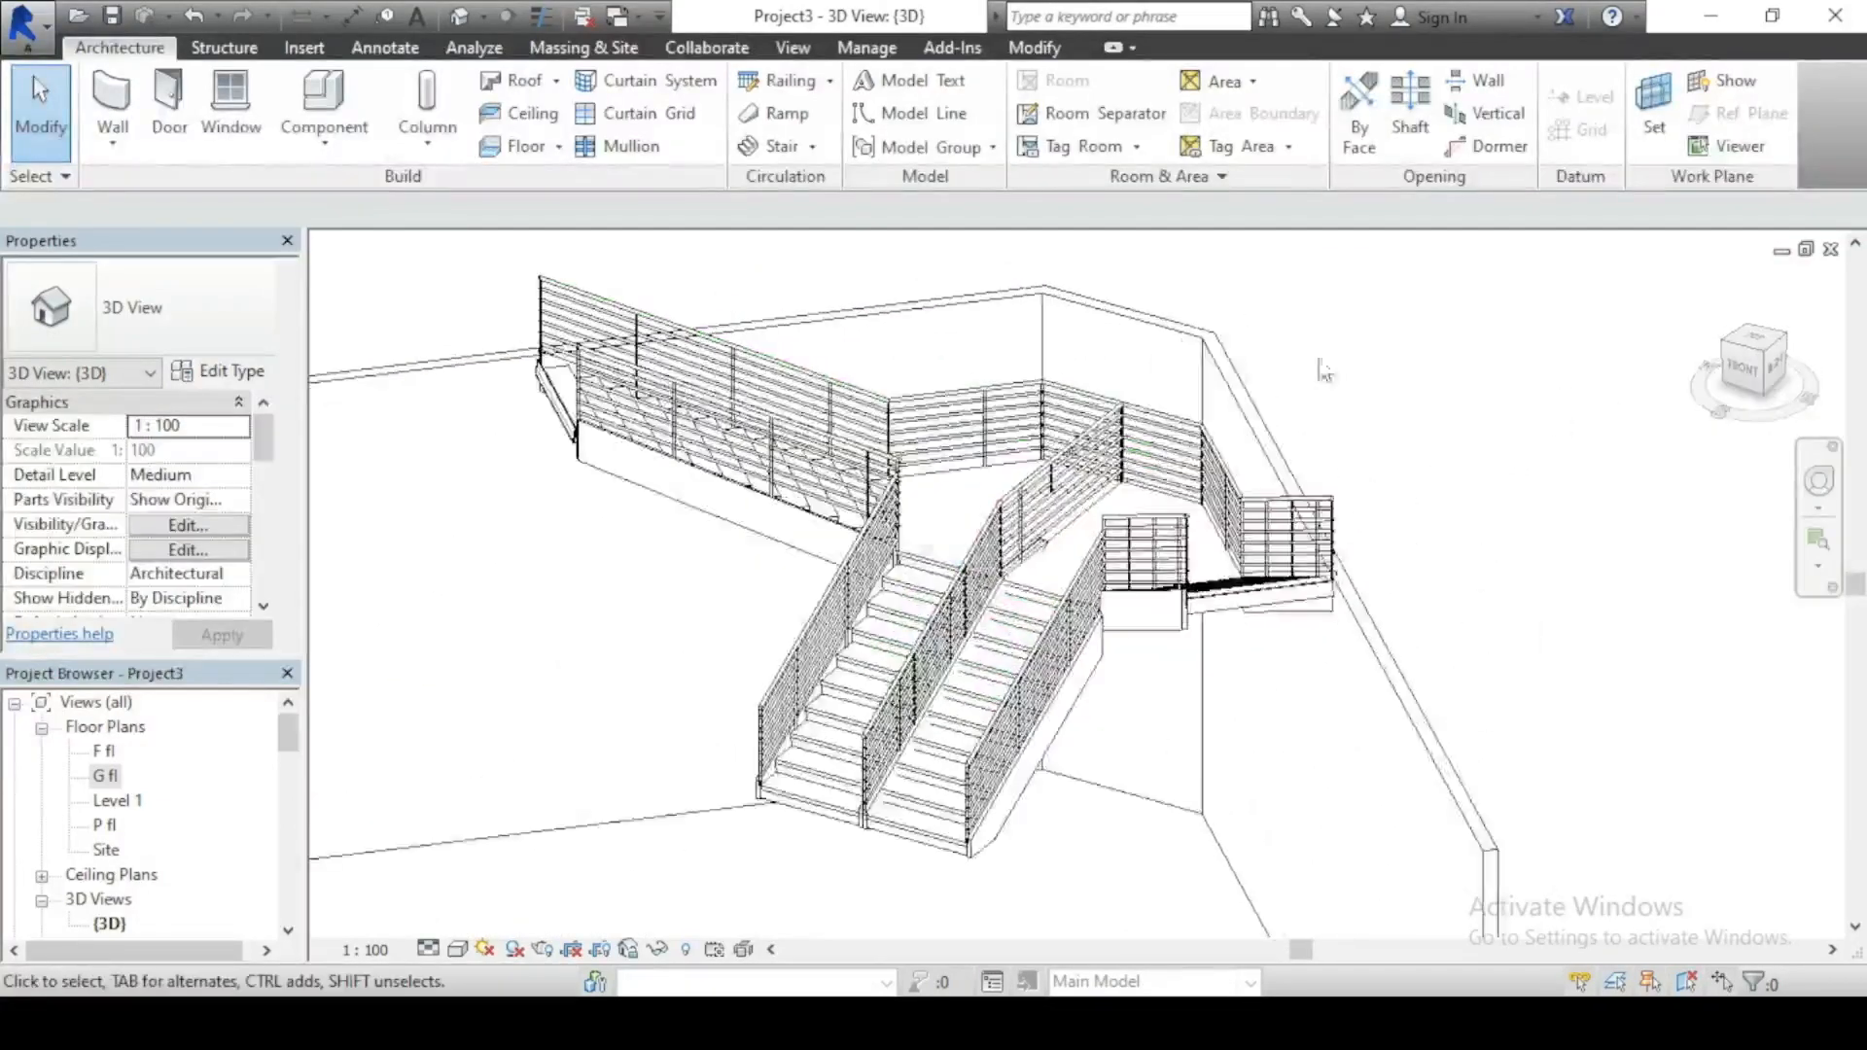
left_click(1055, 425)
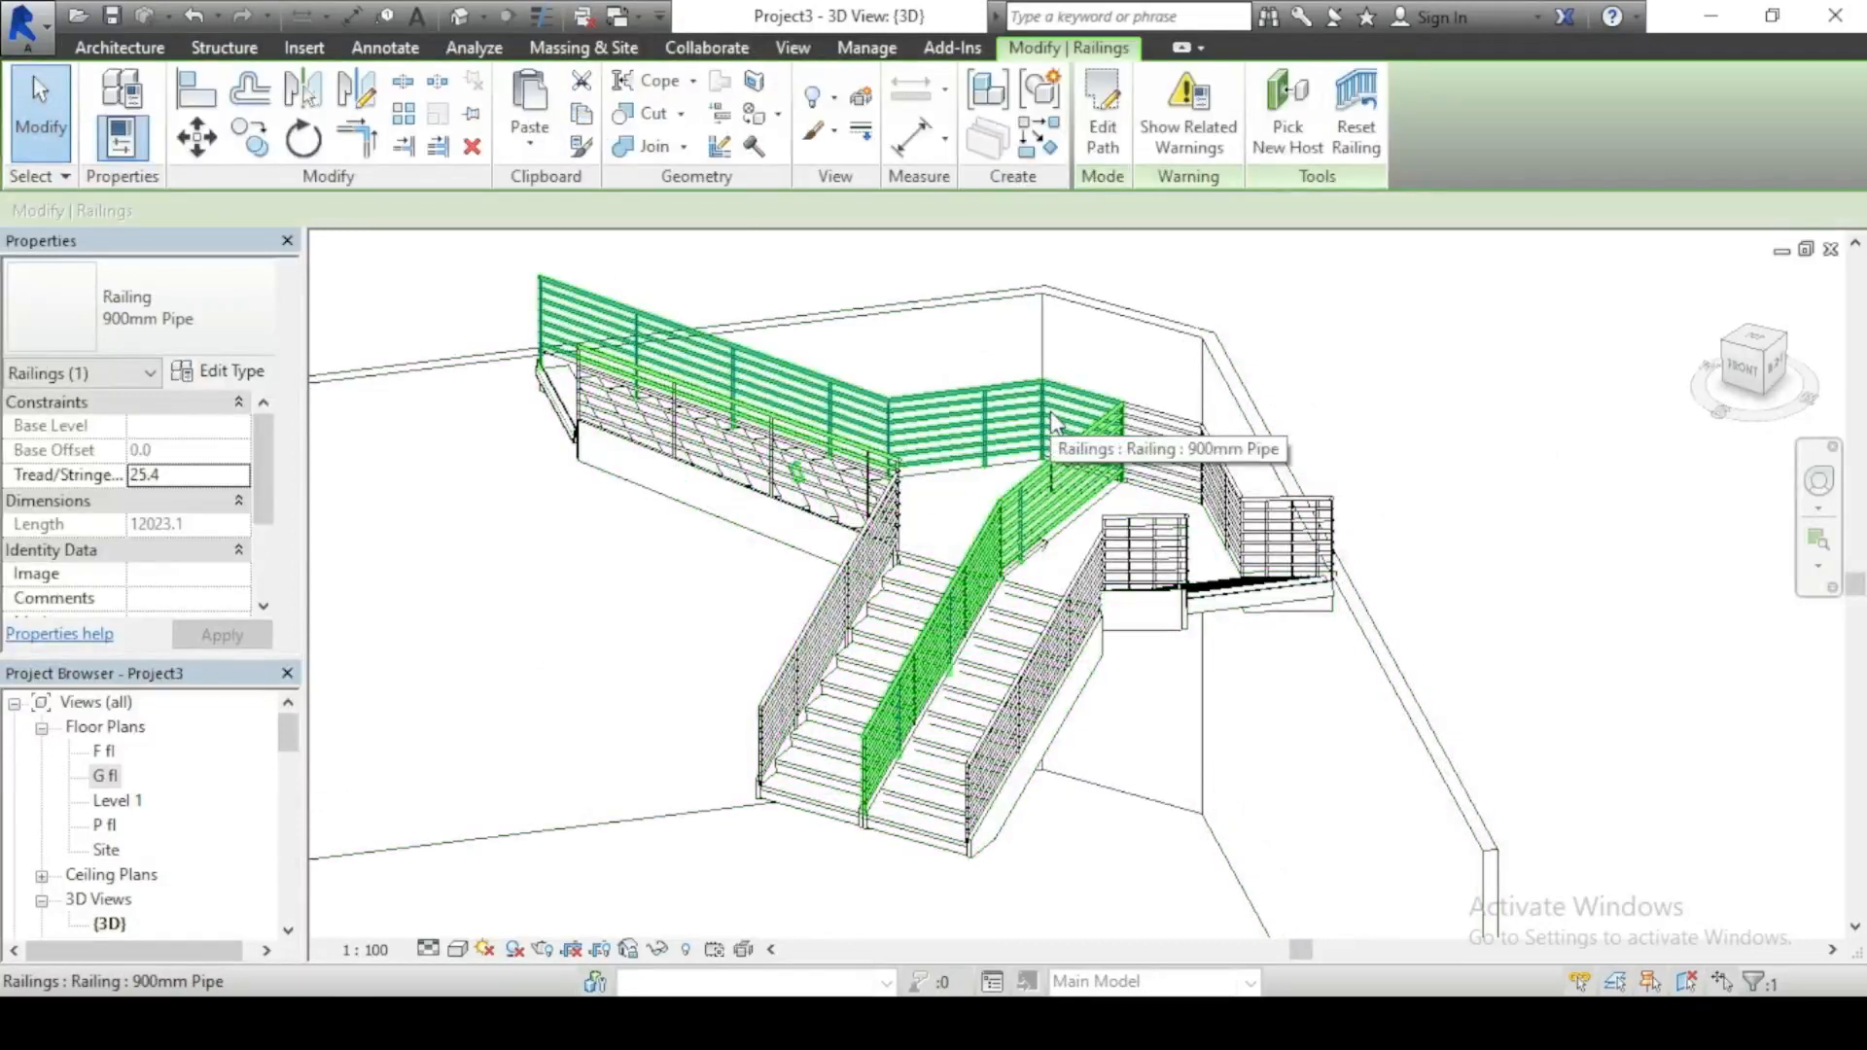
key("Escape")
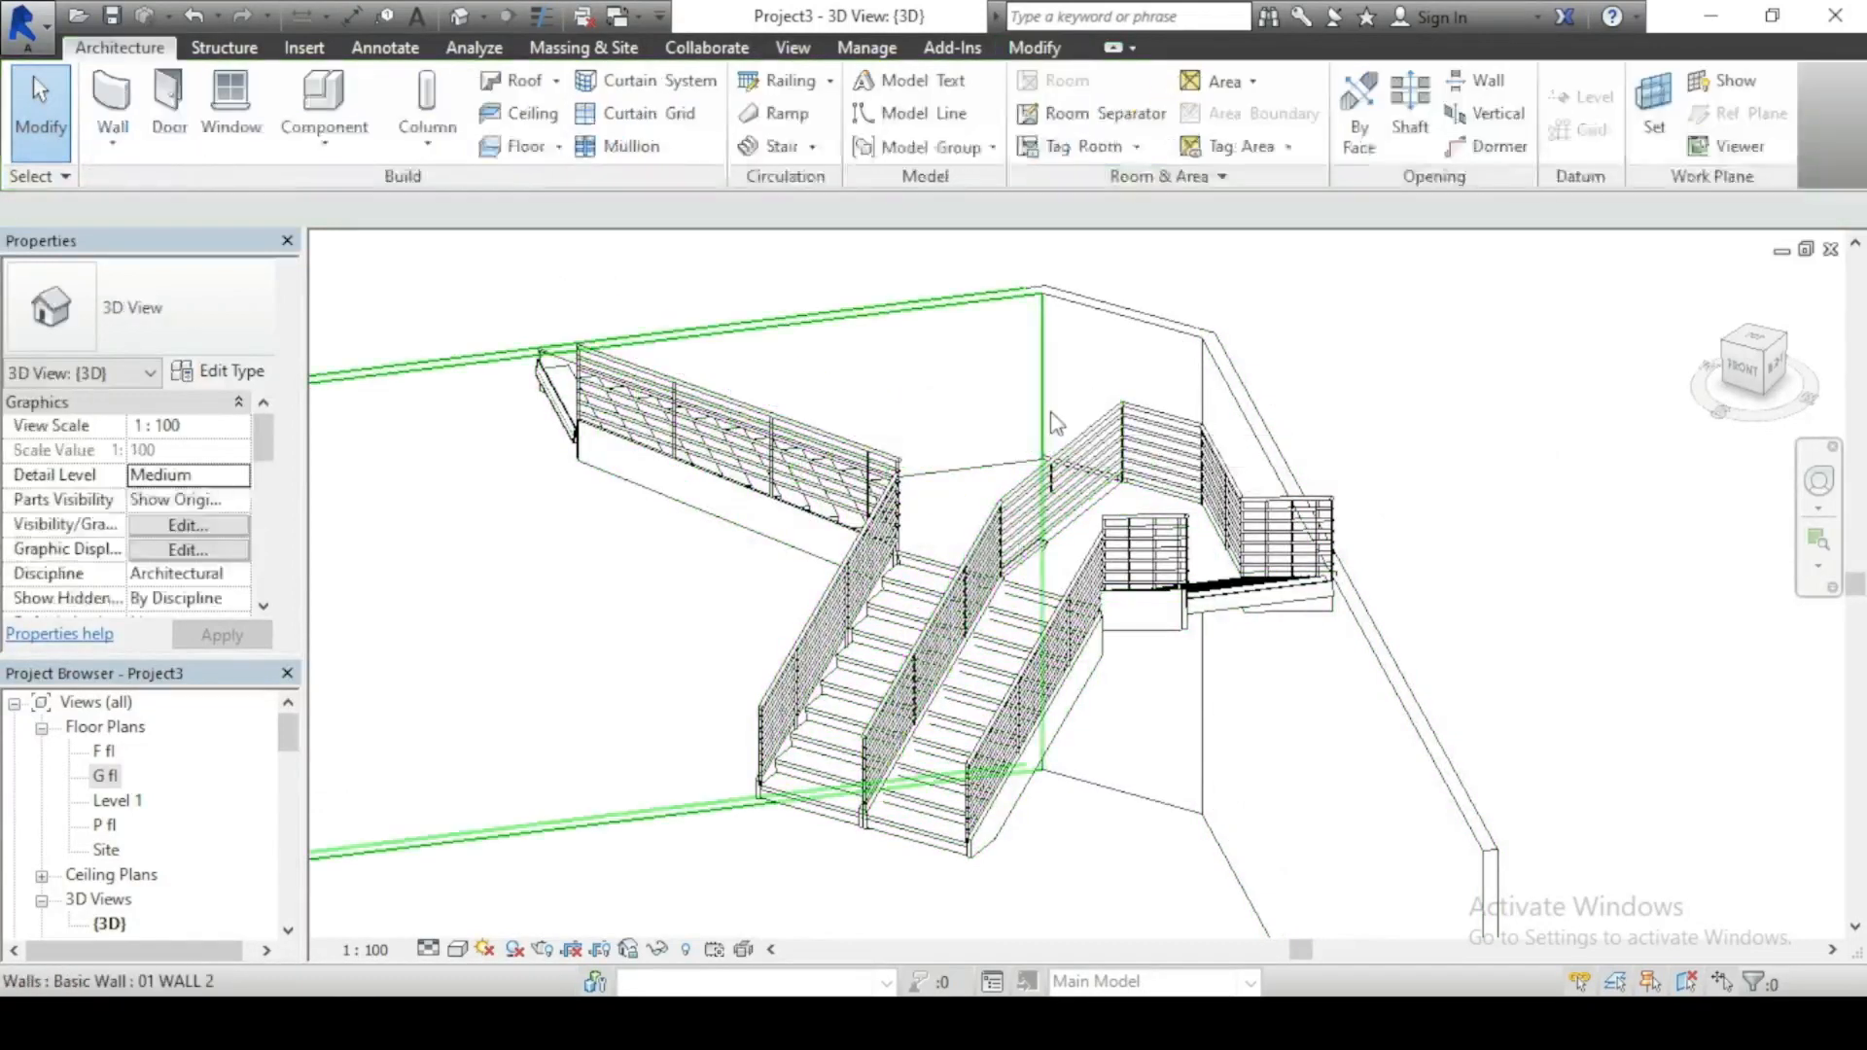
left_click(1104, 452)
key("Delete")
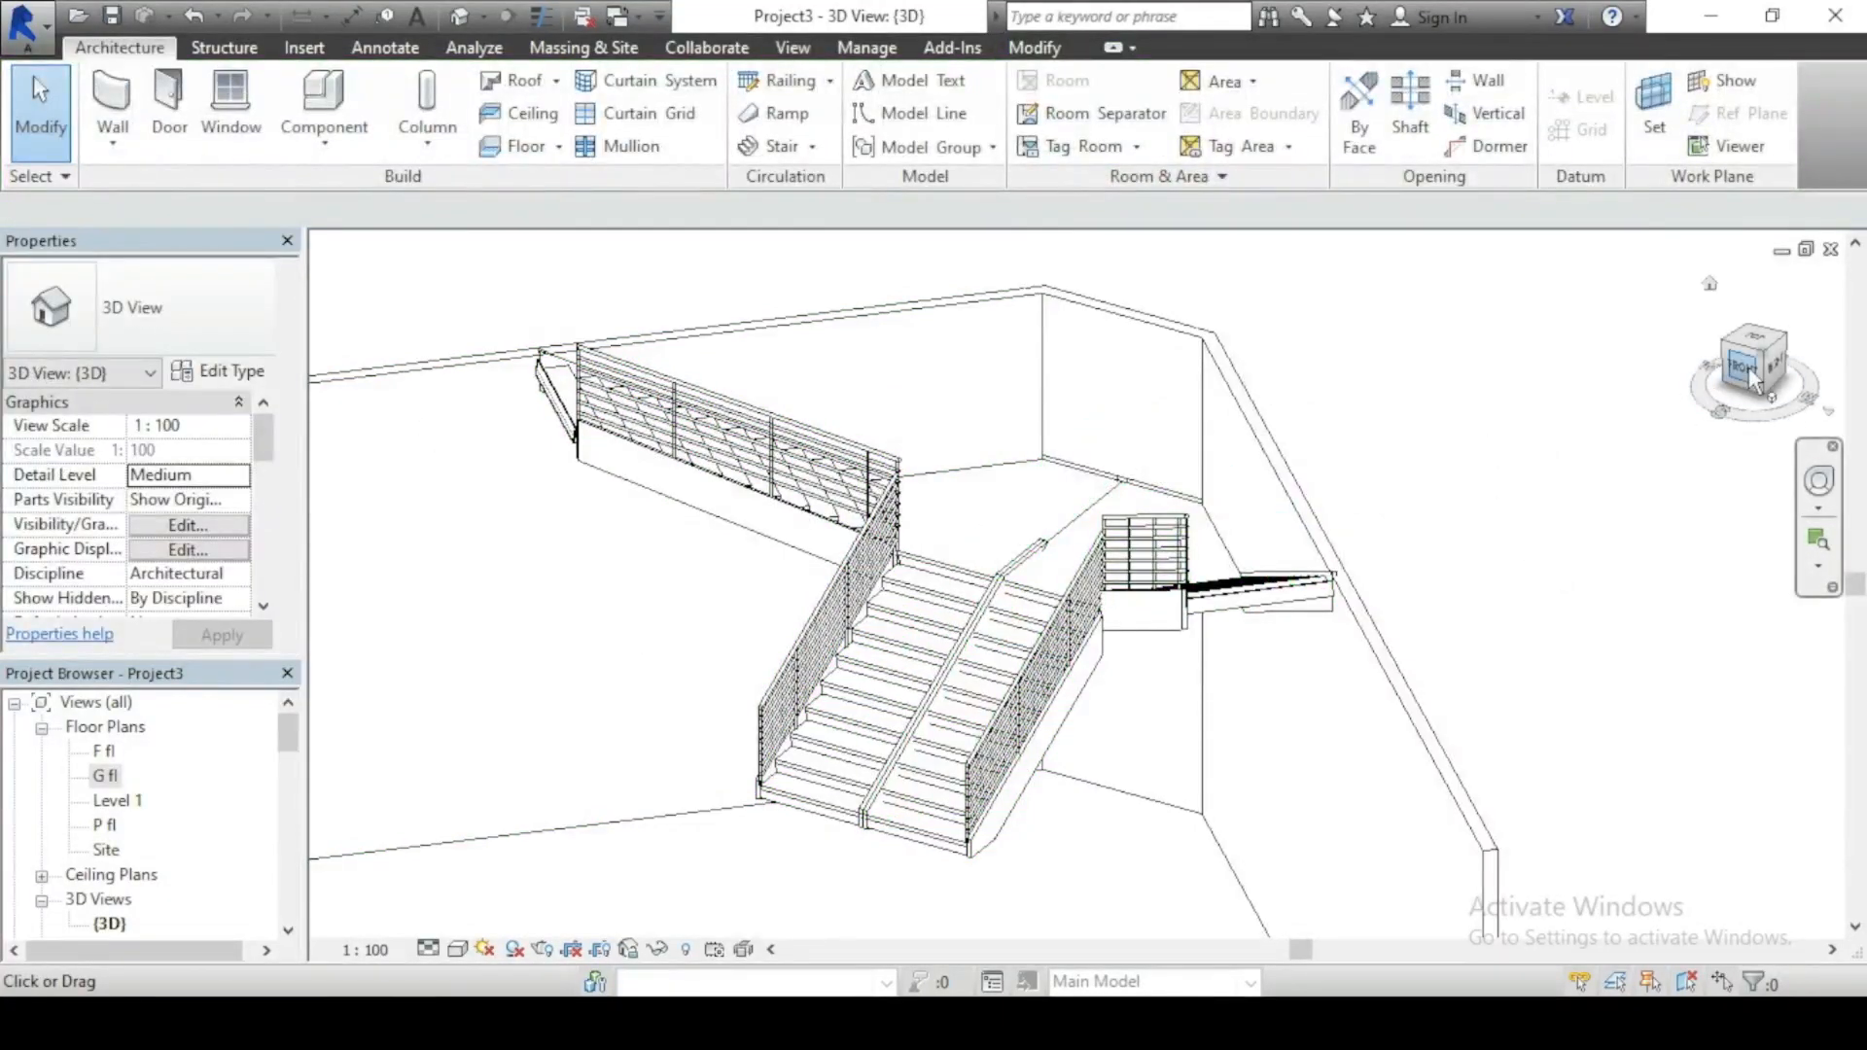
Step: Set both the right support and the left support to None in the assembled stair's type properties
left_click_drag(1753, 380, 1695, 443)
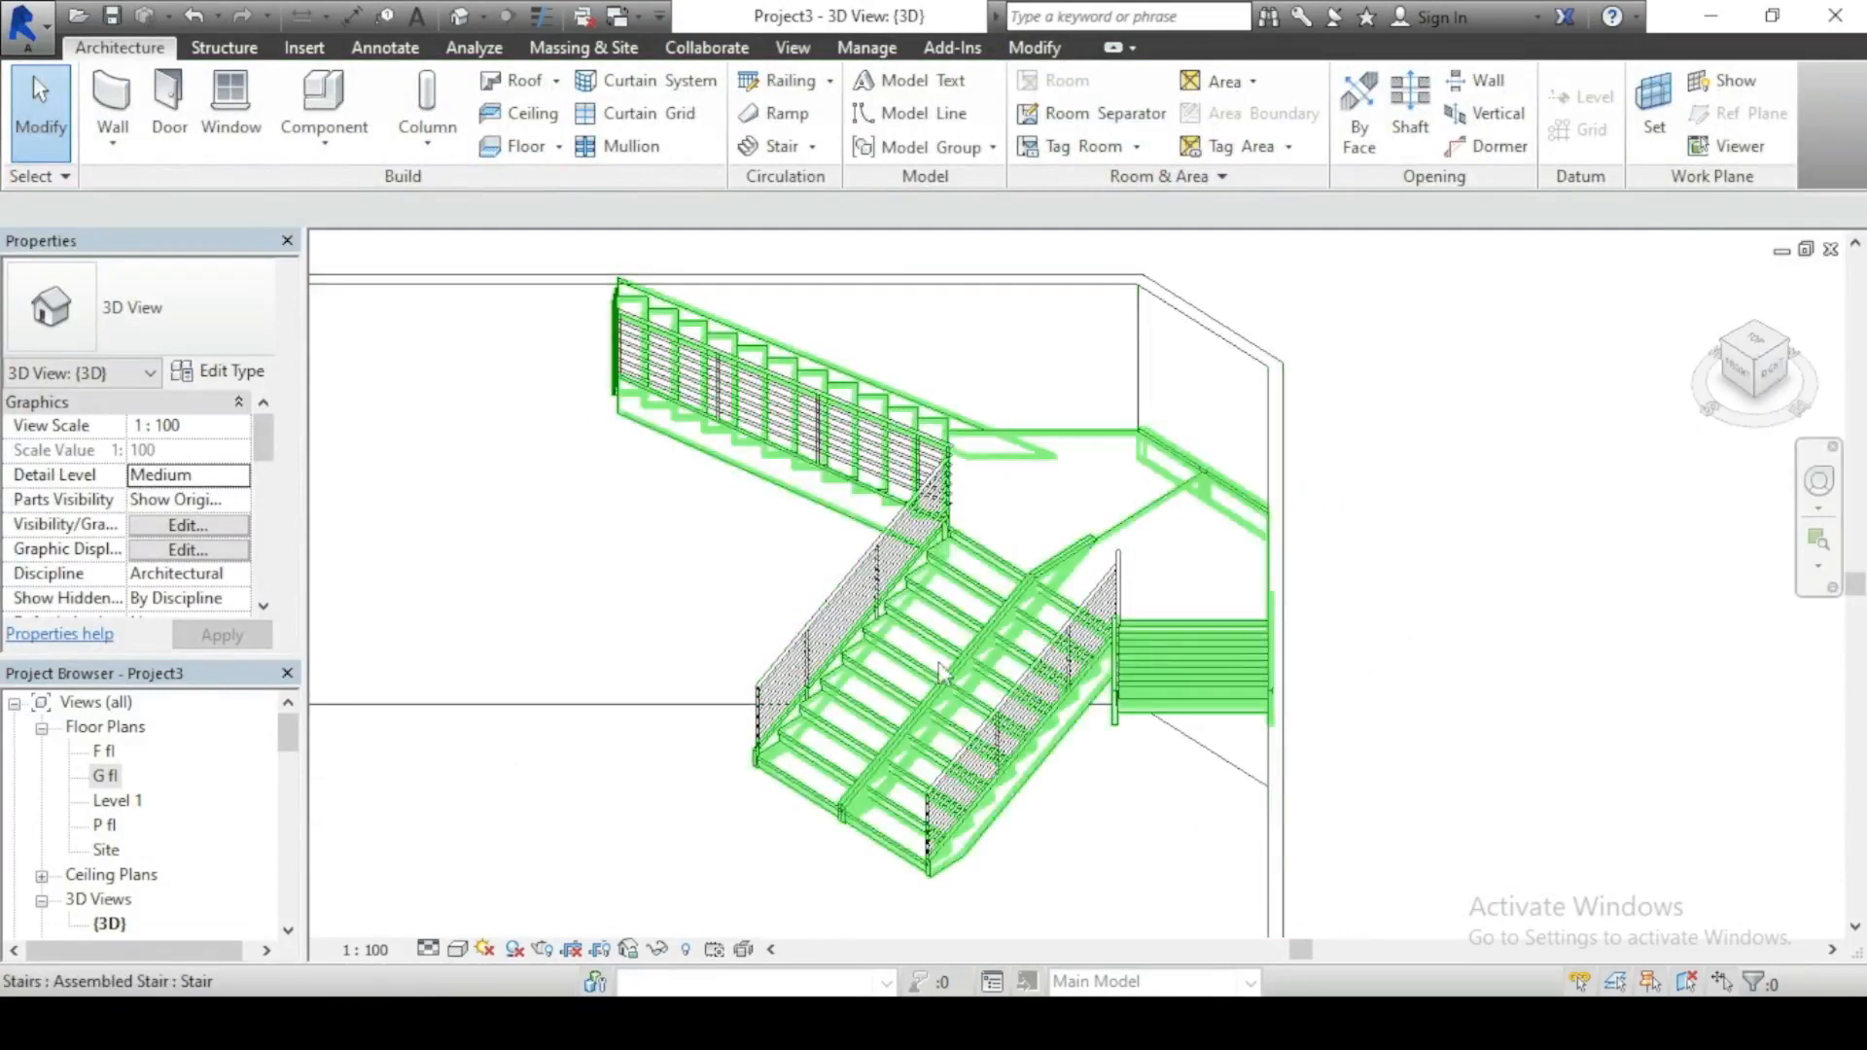
left_click(926, 737)
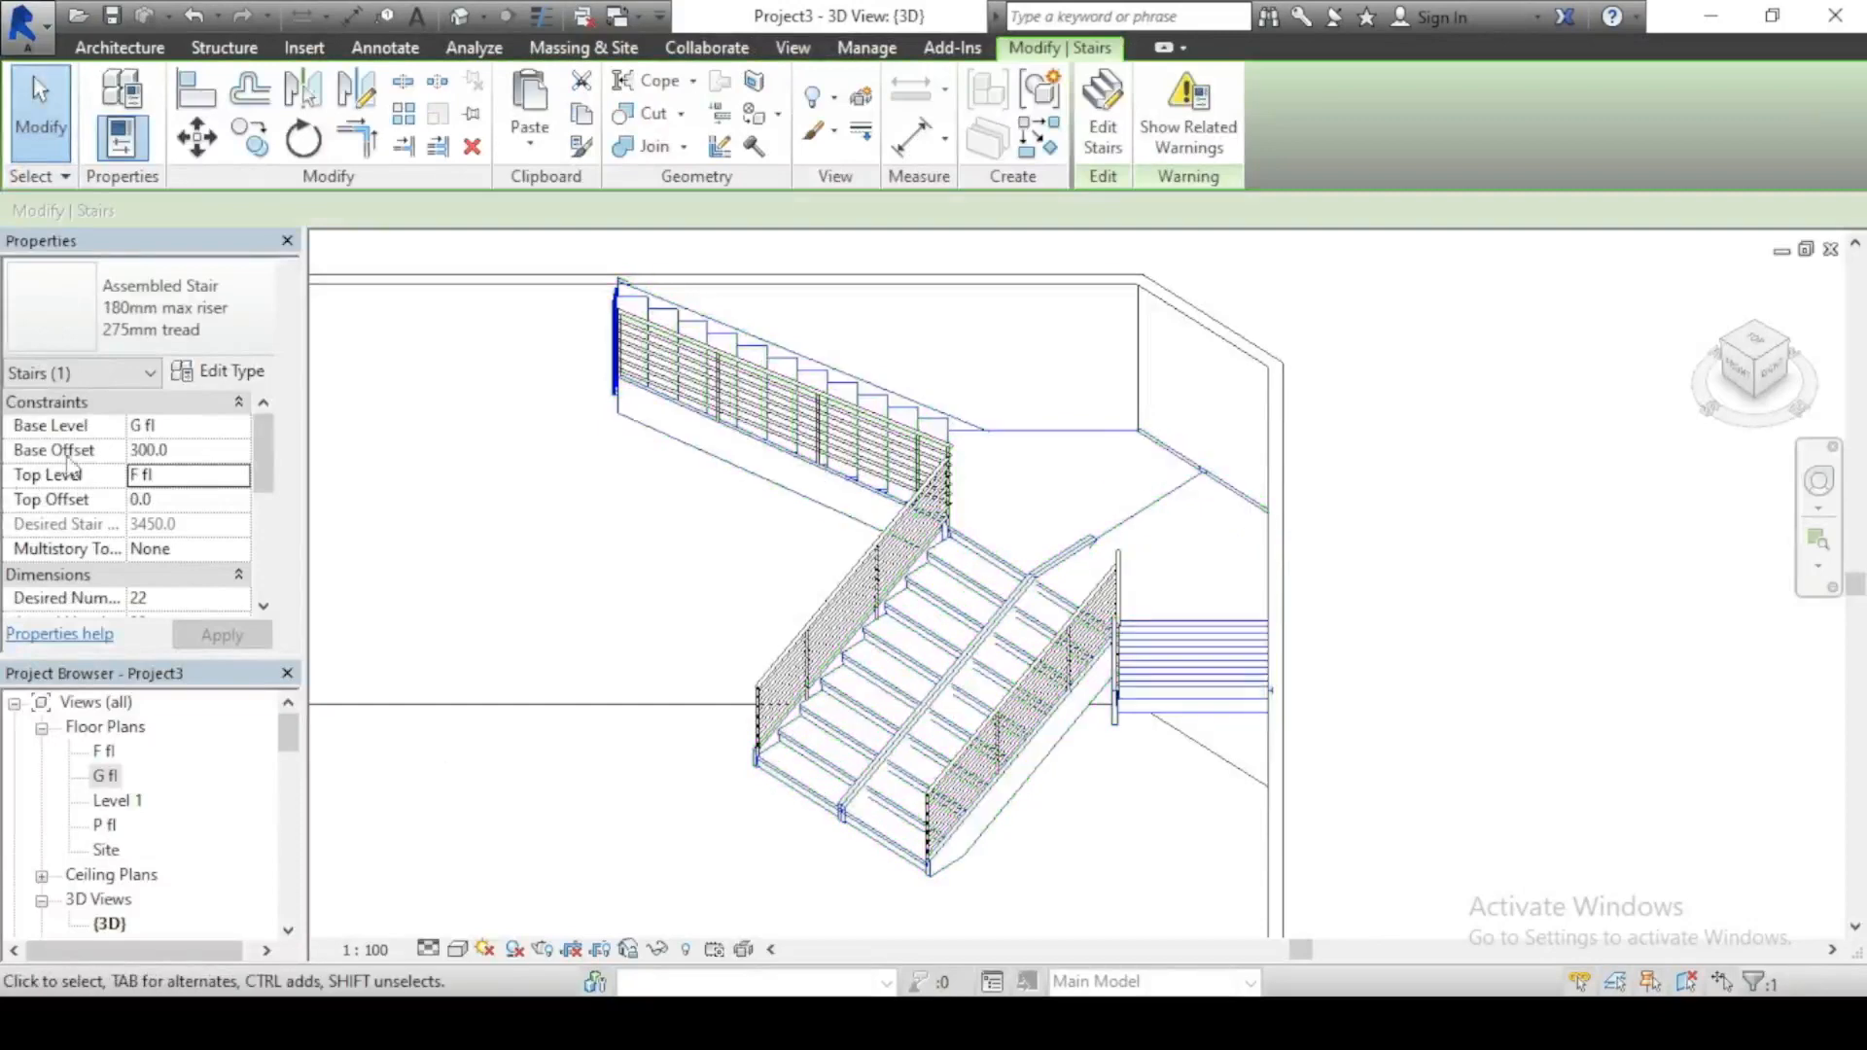
left_click(236, 371)
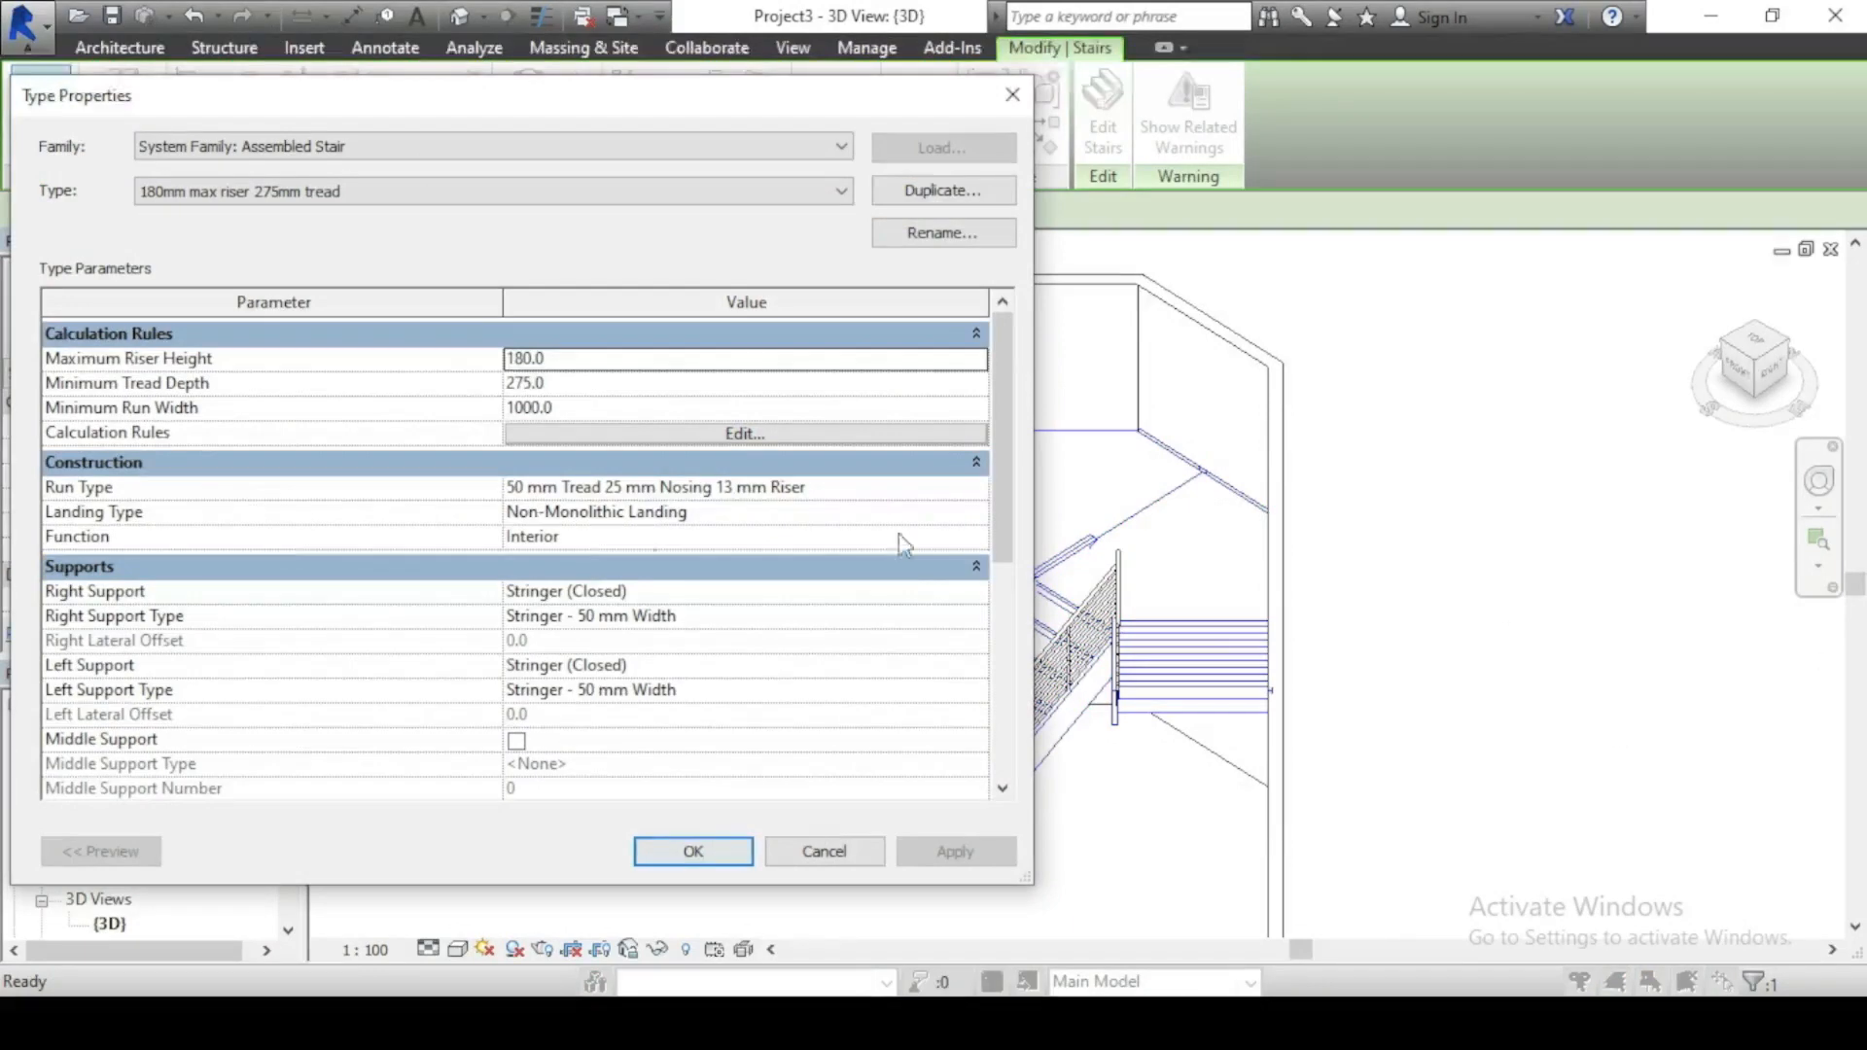
left_click(978, 594)
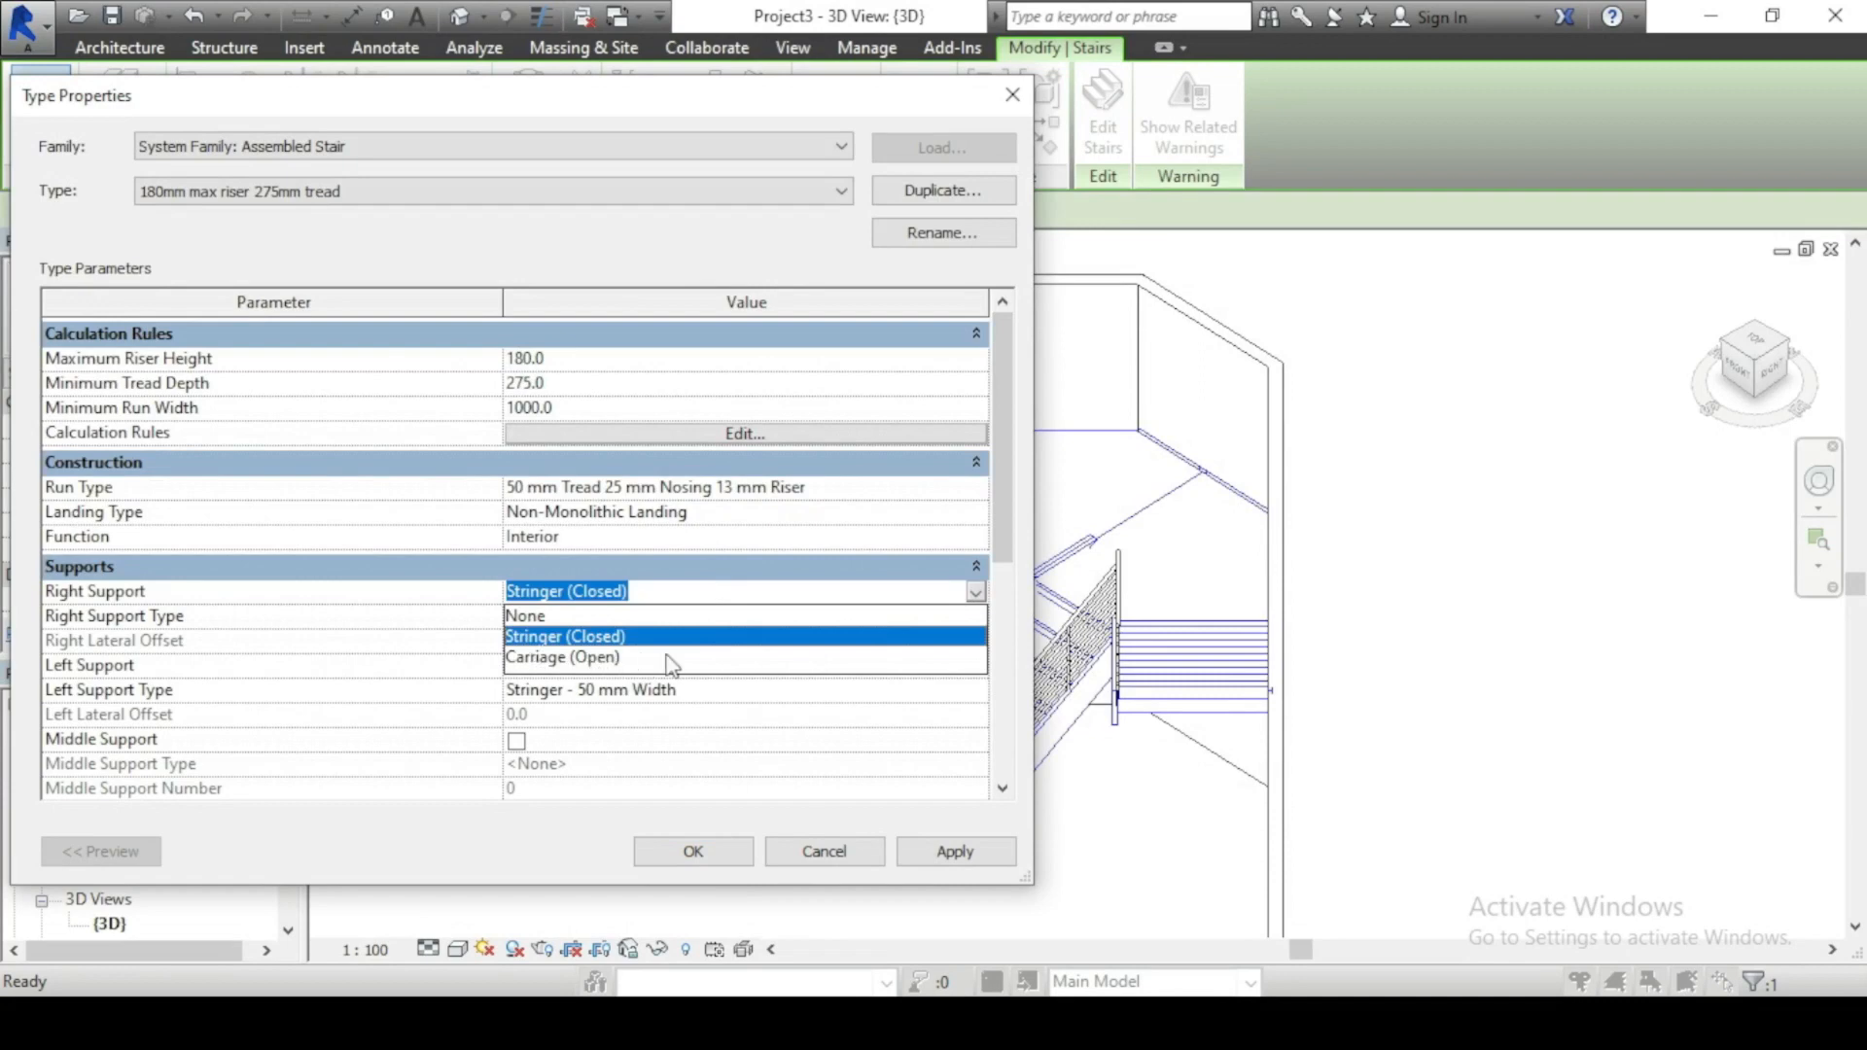
left_click(526, 616)
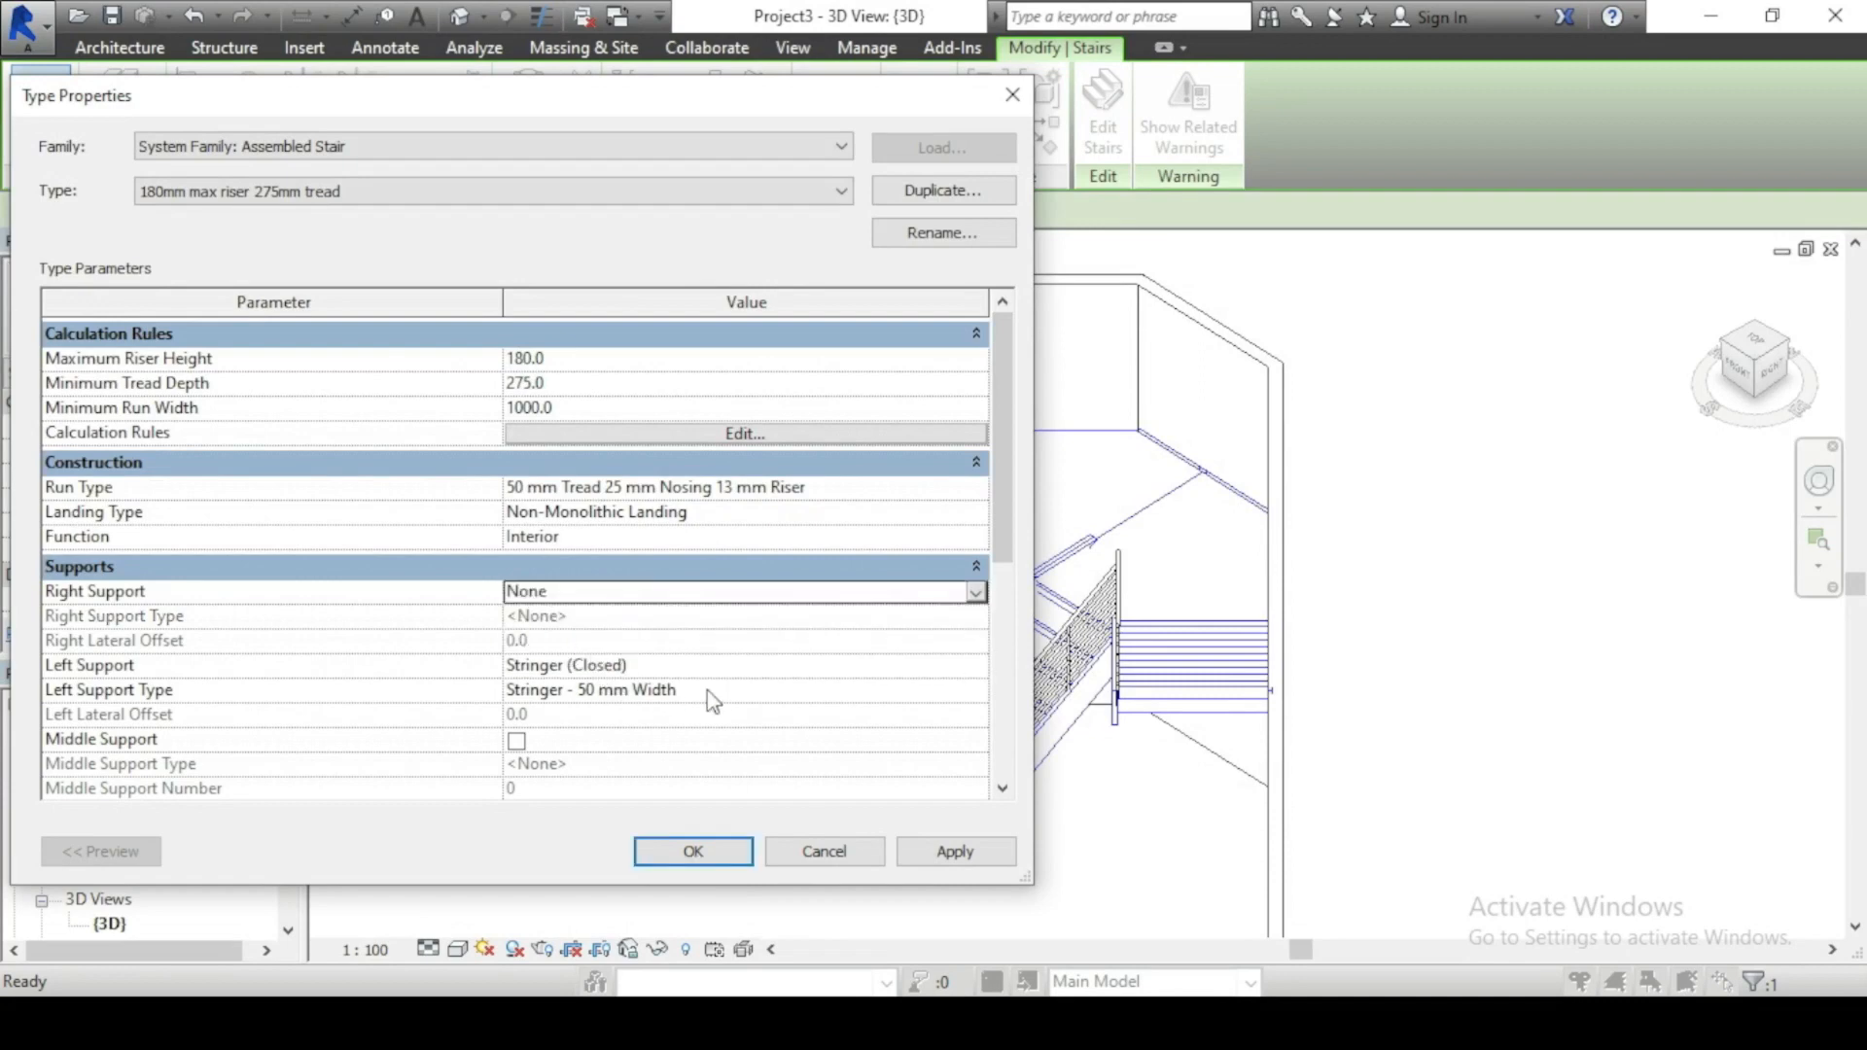
left_click(976, 667)
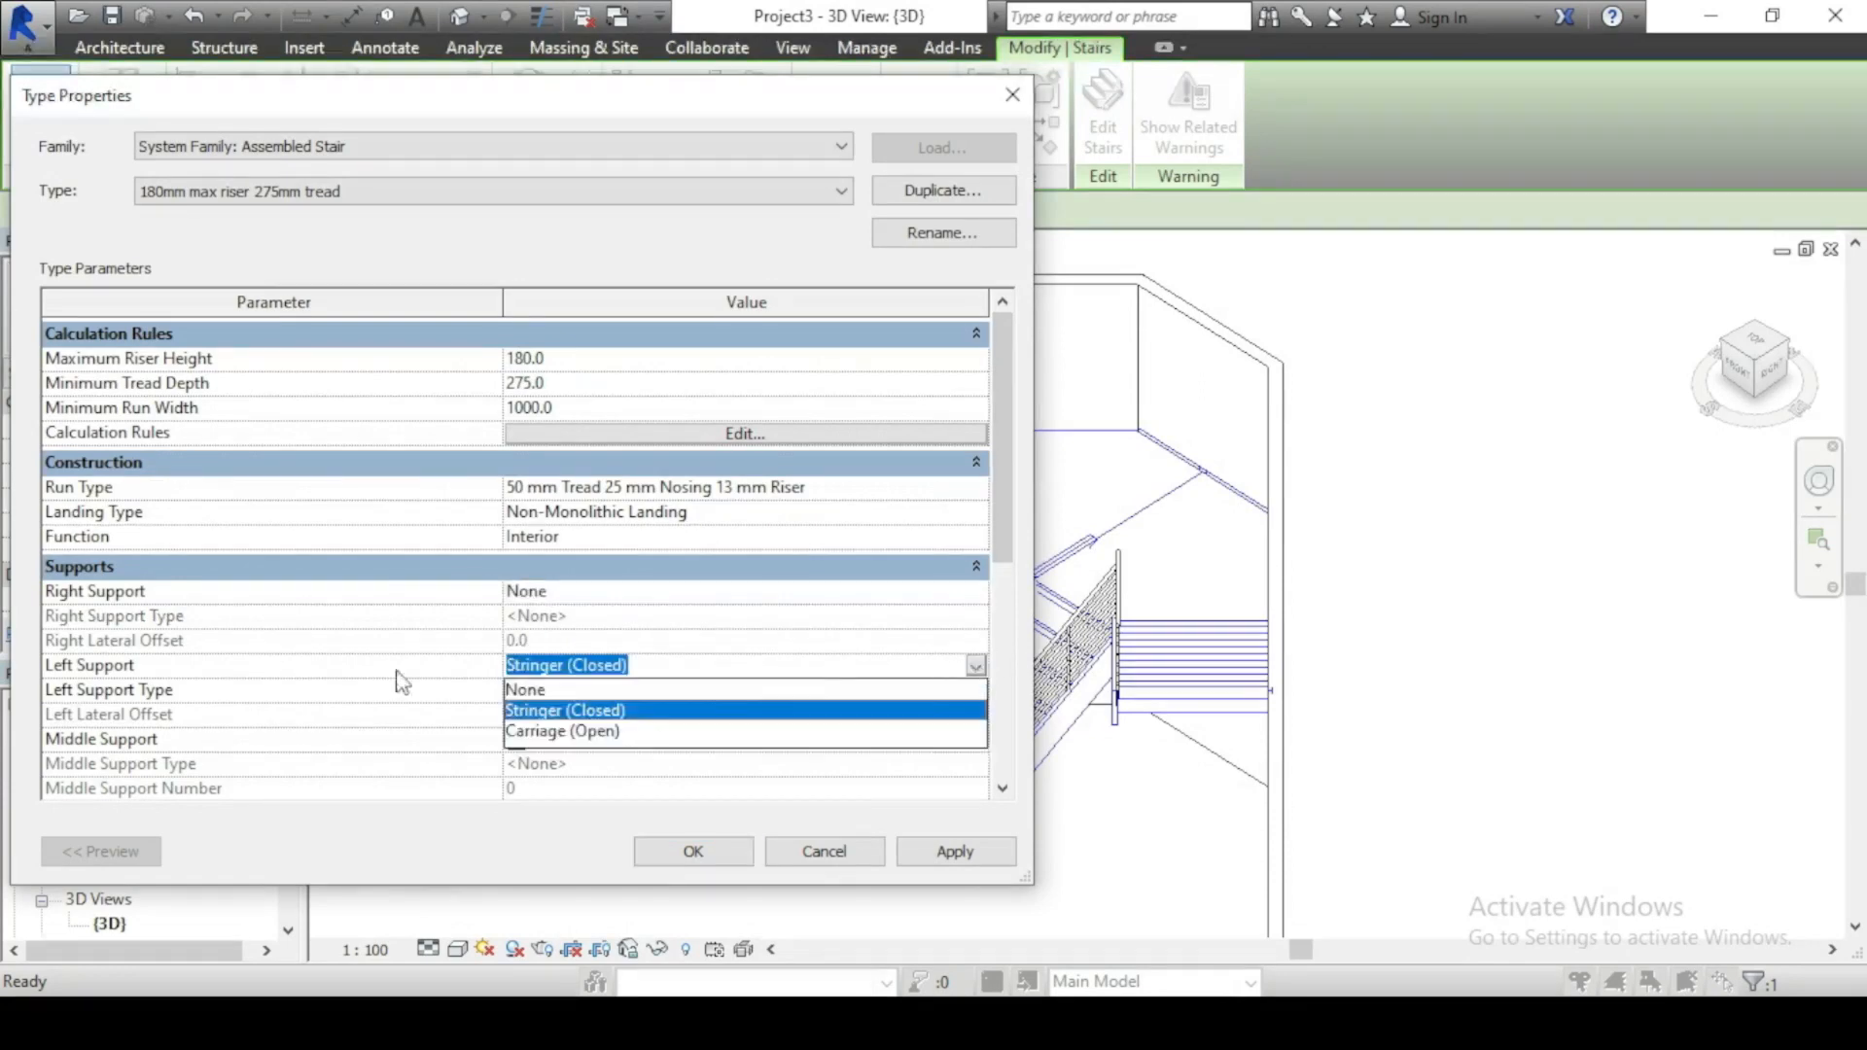
left_click(526, 691)
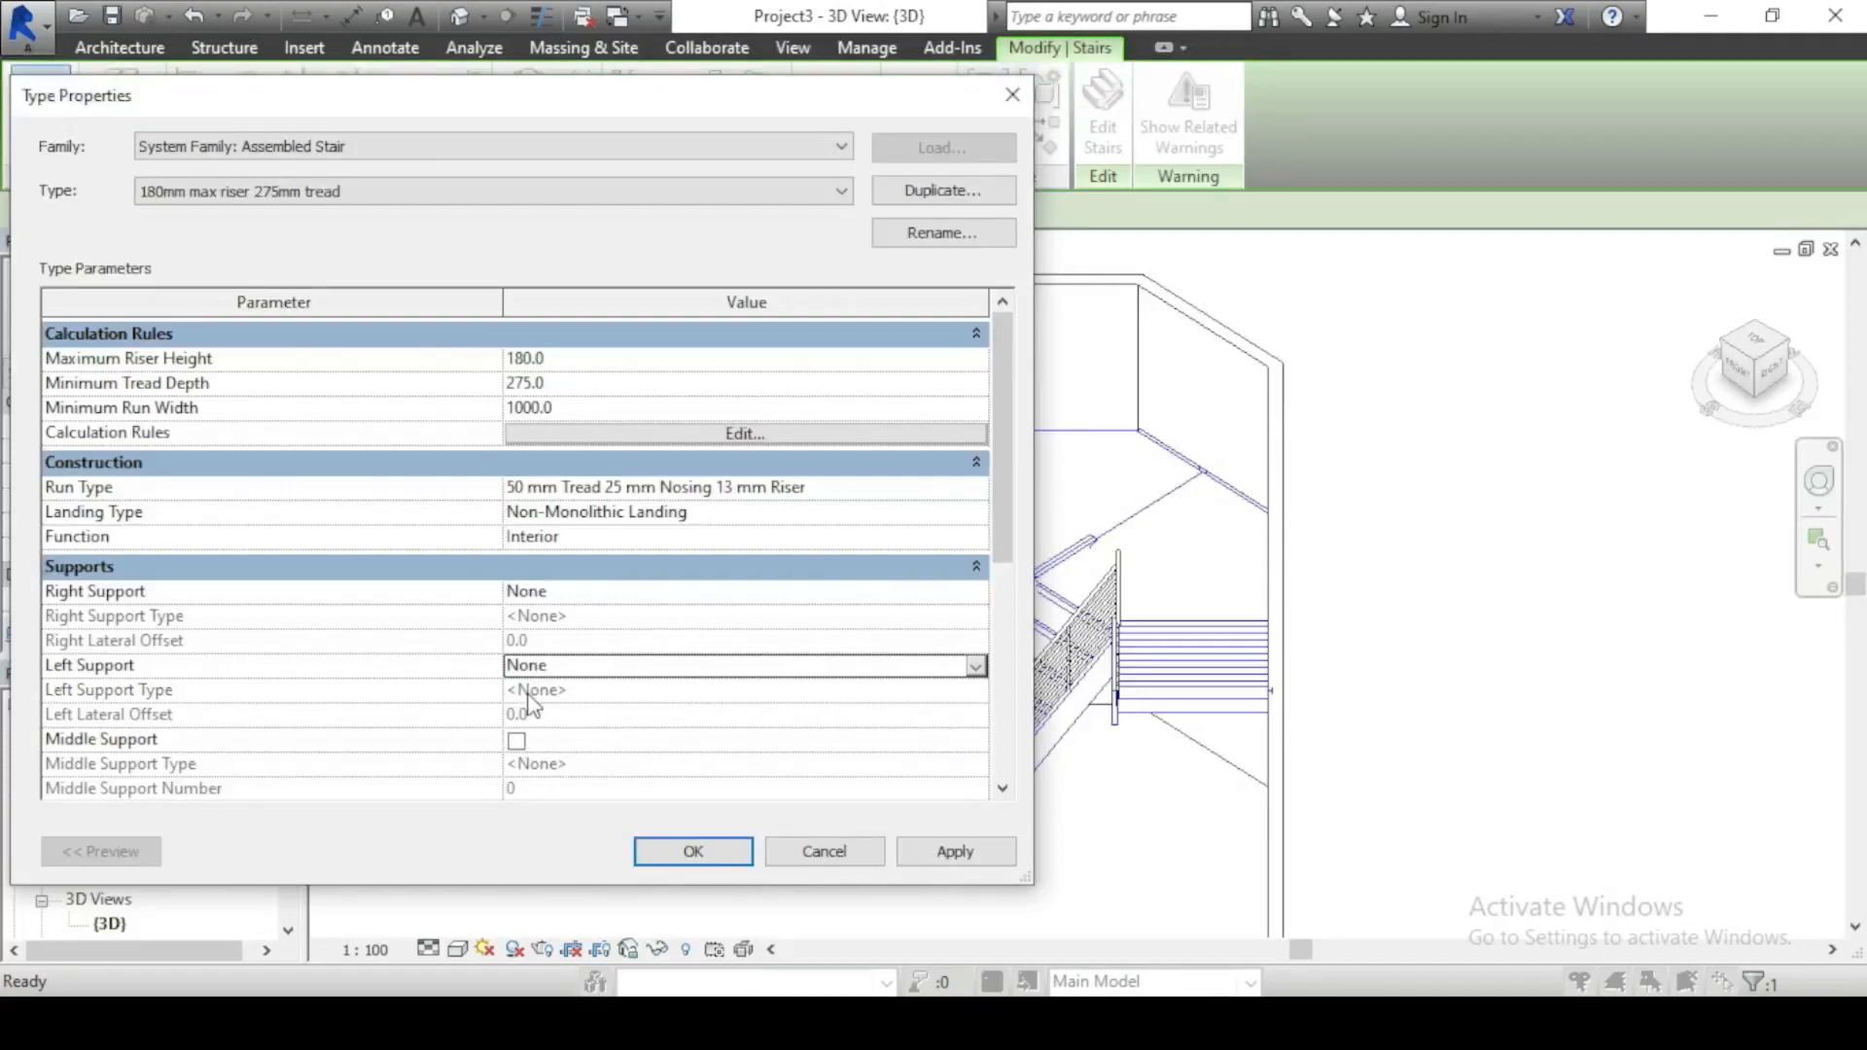
left_click(950, 853)
left_click(690, 851)
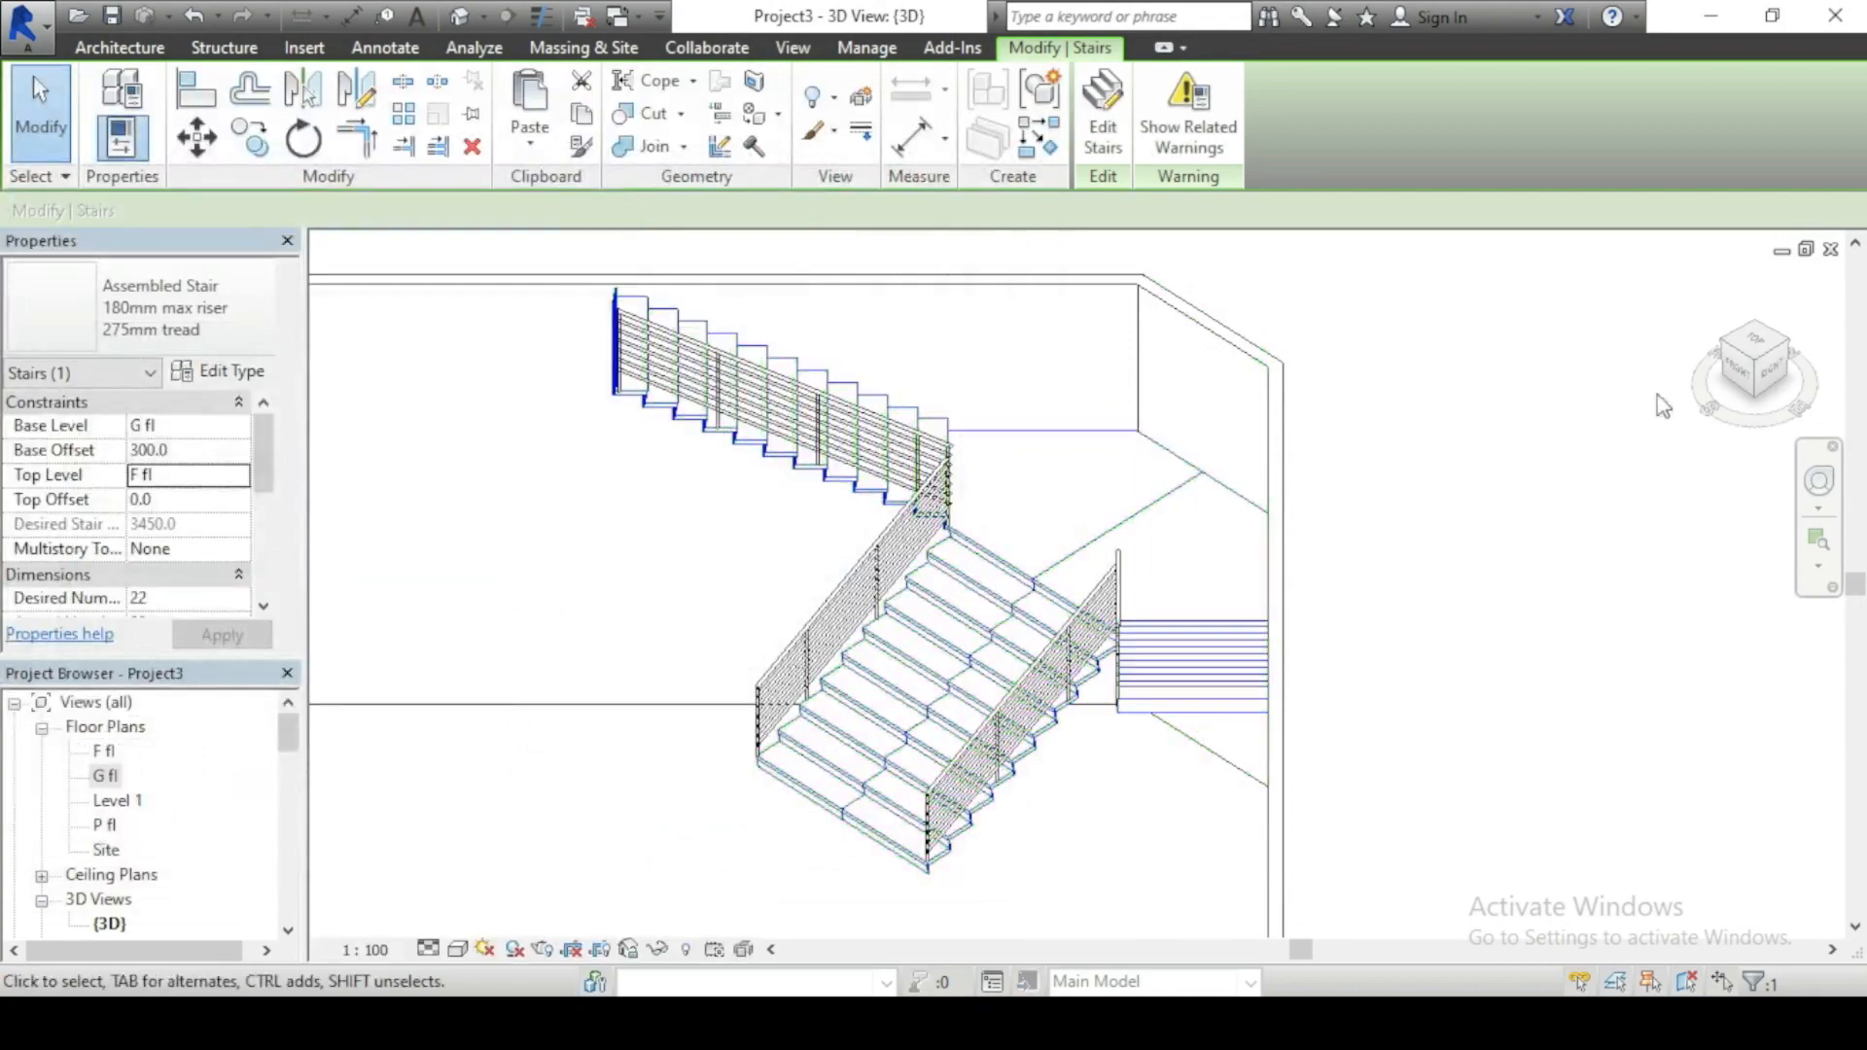
left_click_drag(1754, 387, 1332, 586)
scroll(1111, 730, "up", 4)
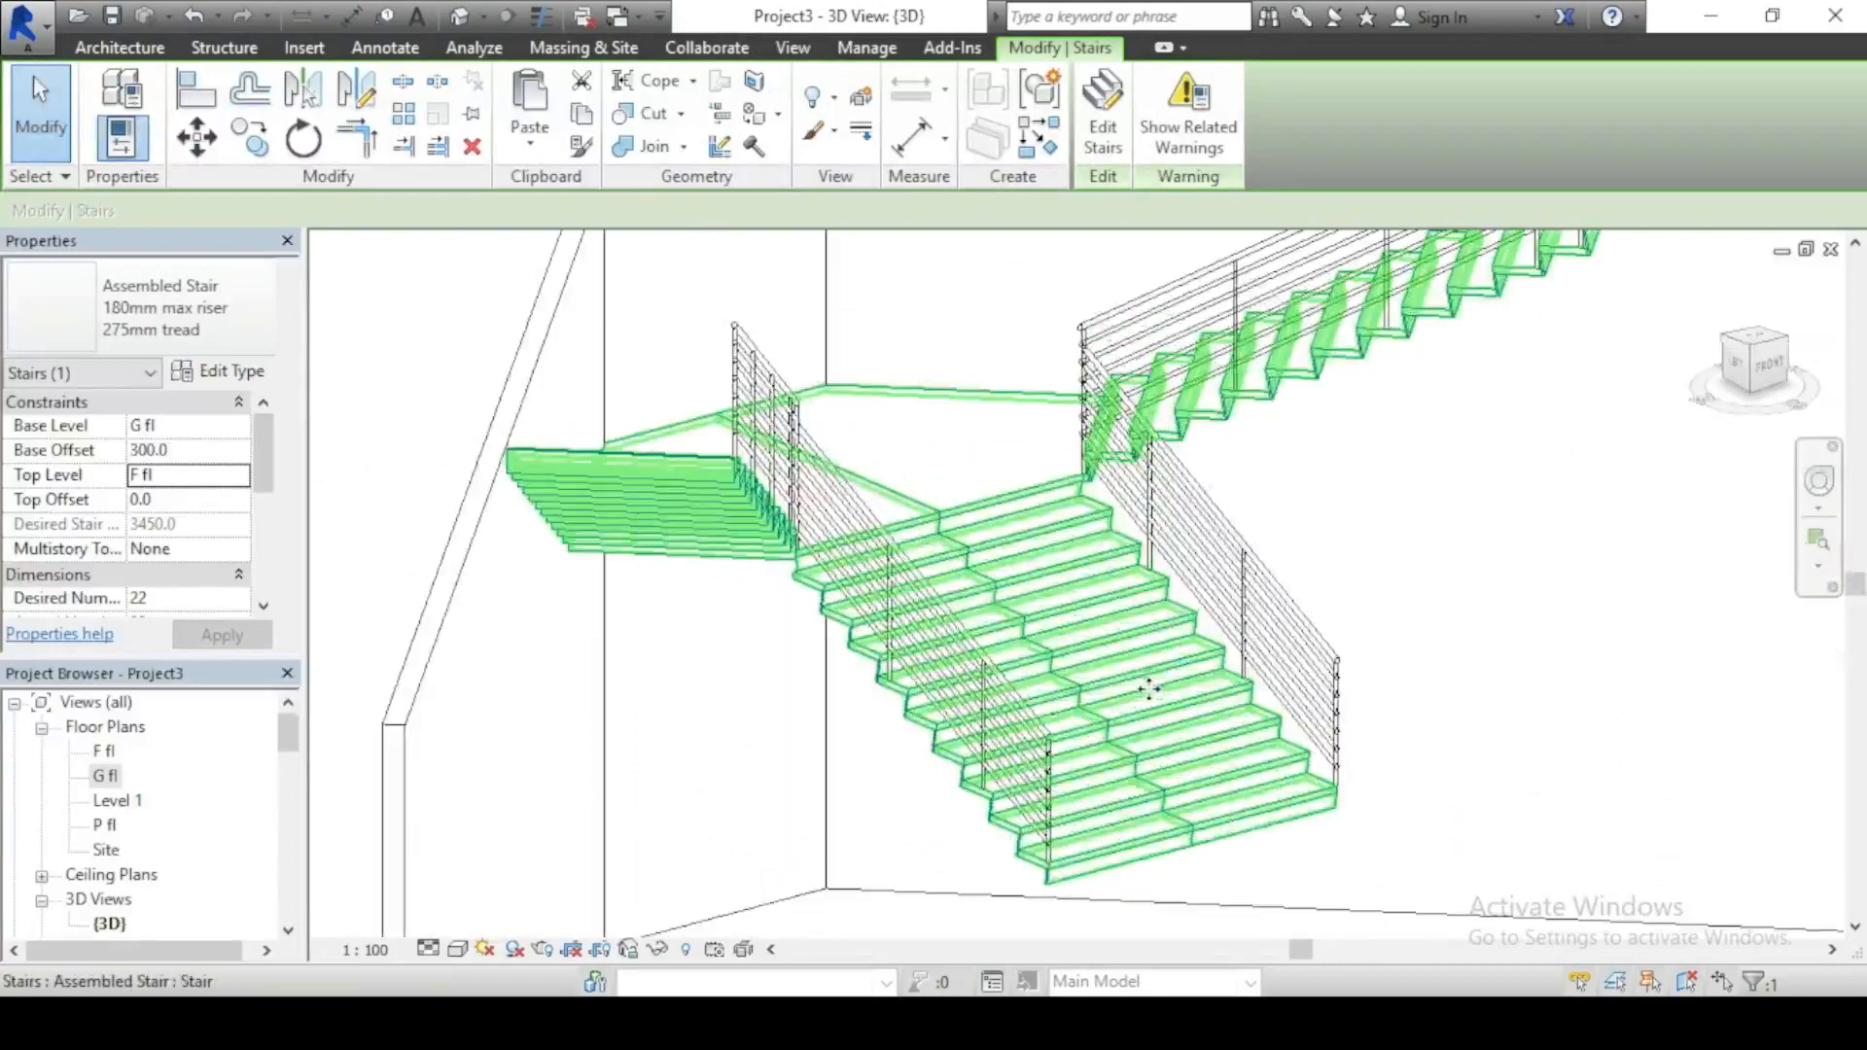
Step: Turn off slanted risers in the run type used by the assembled stair and apply the change
scroll(642, 661, "up", 3)
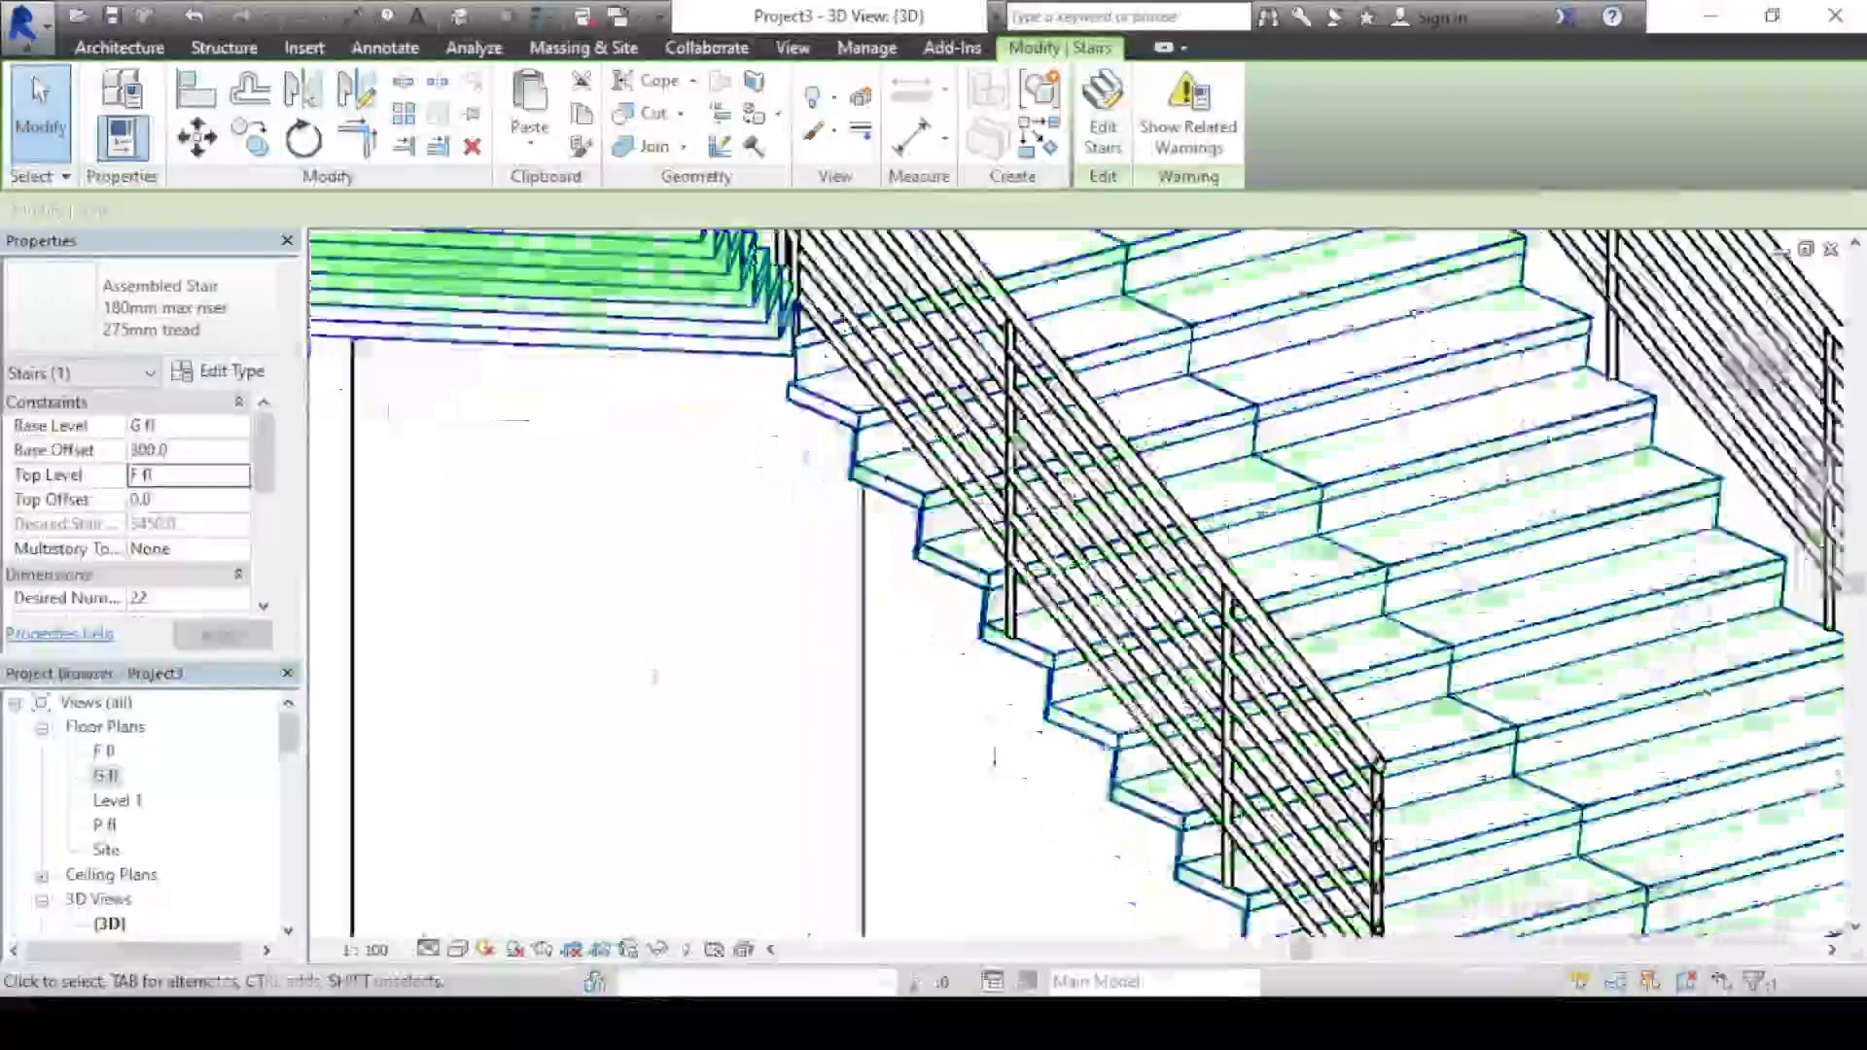
left_click(178, 330)
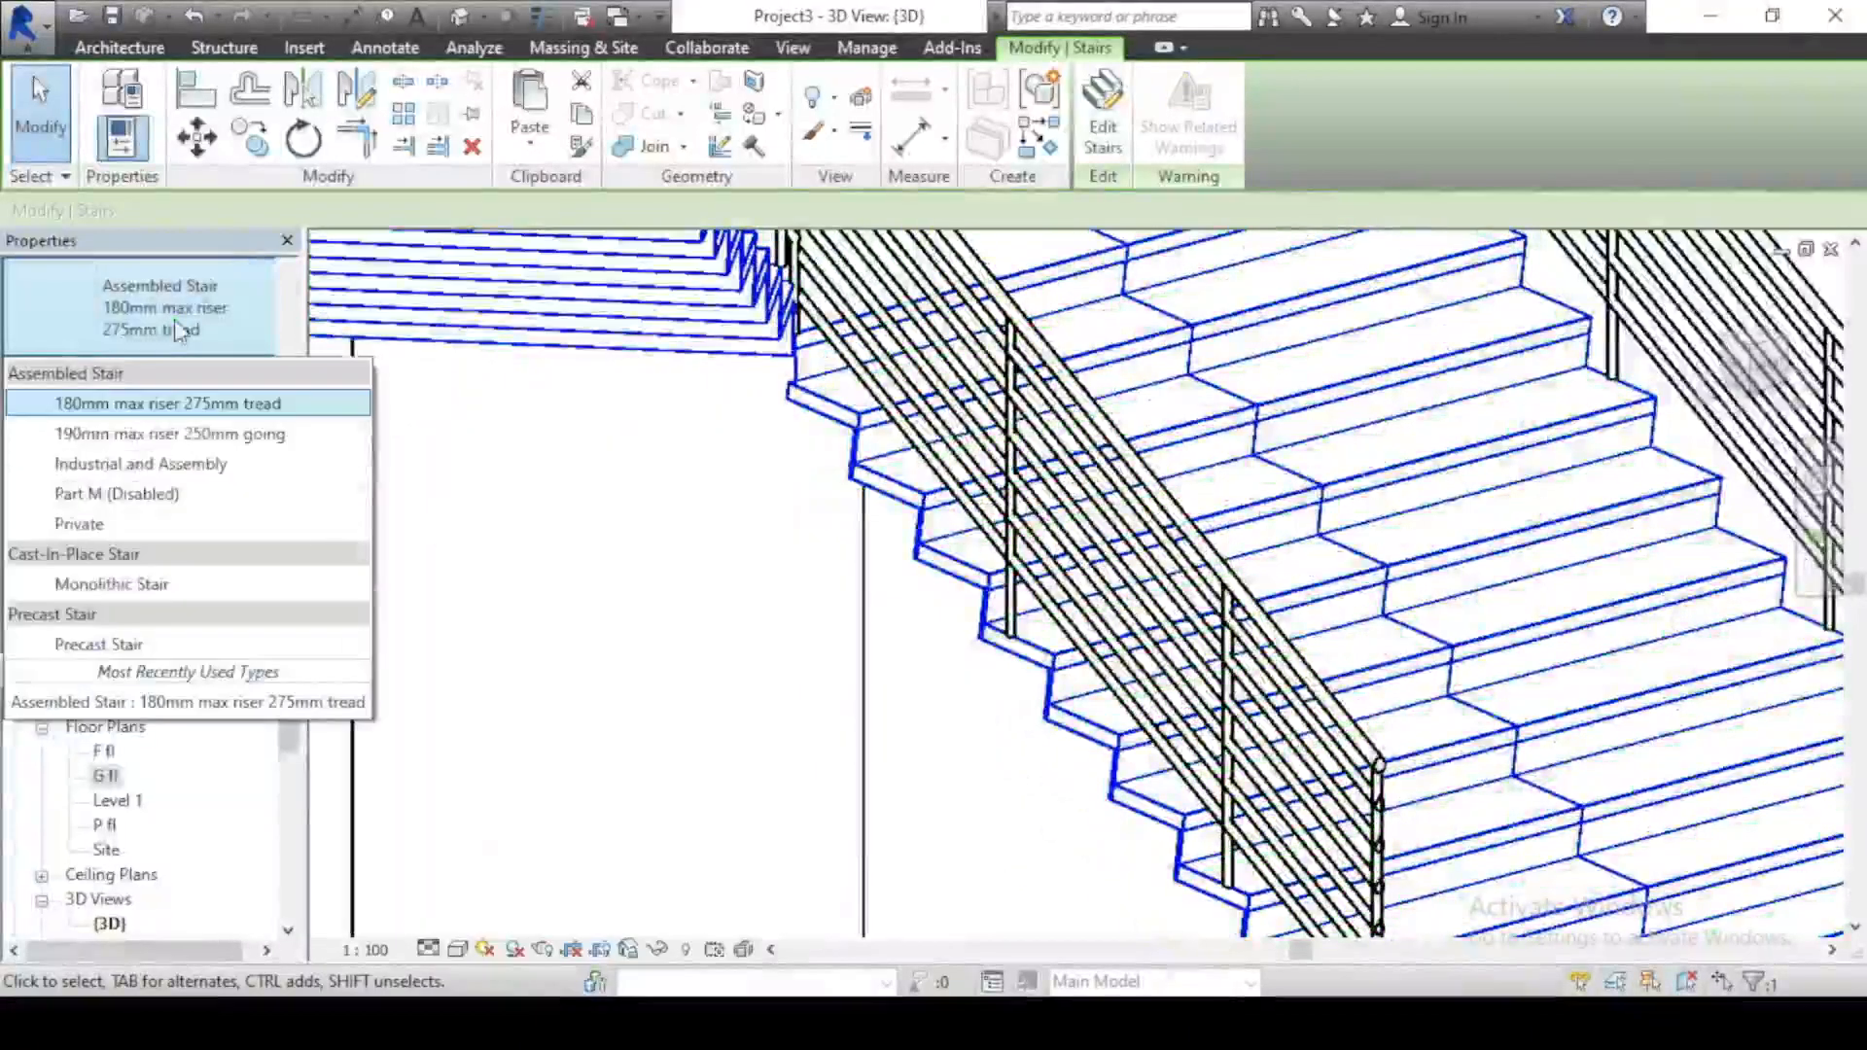
left_click(173, 329)
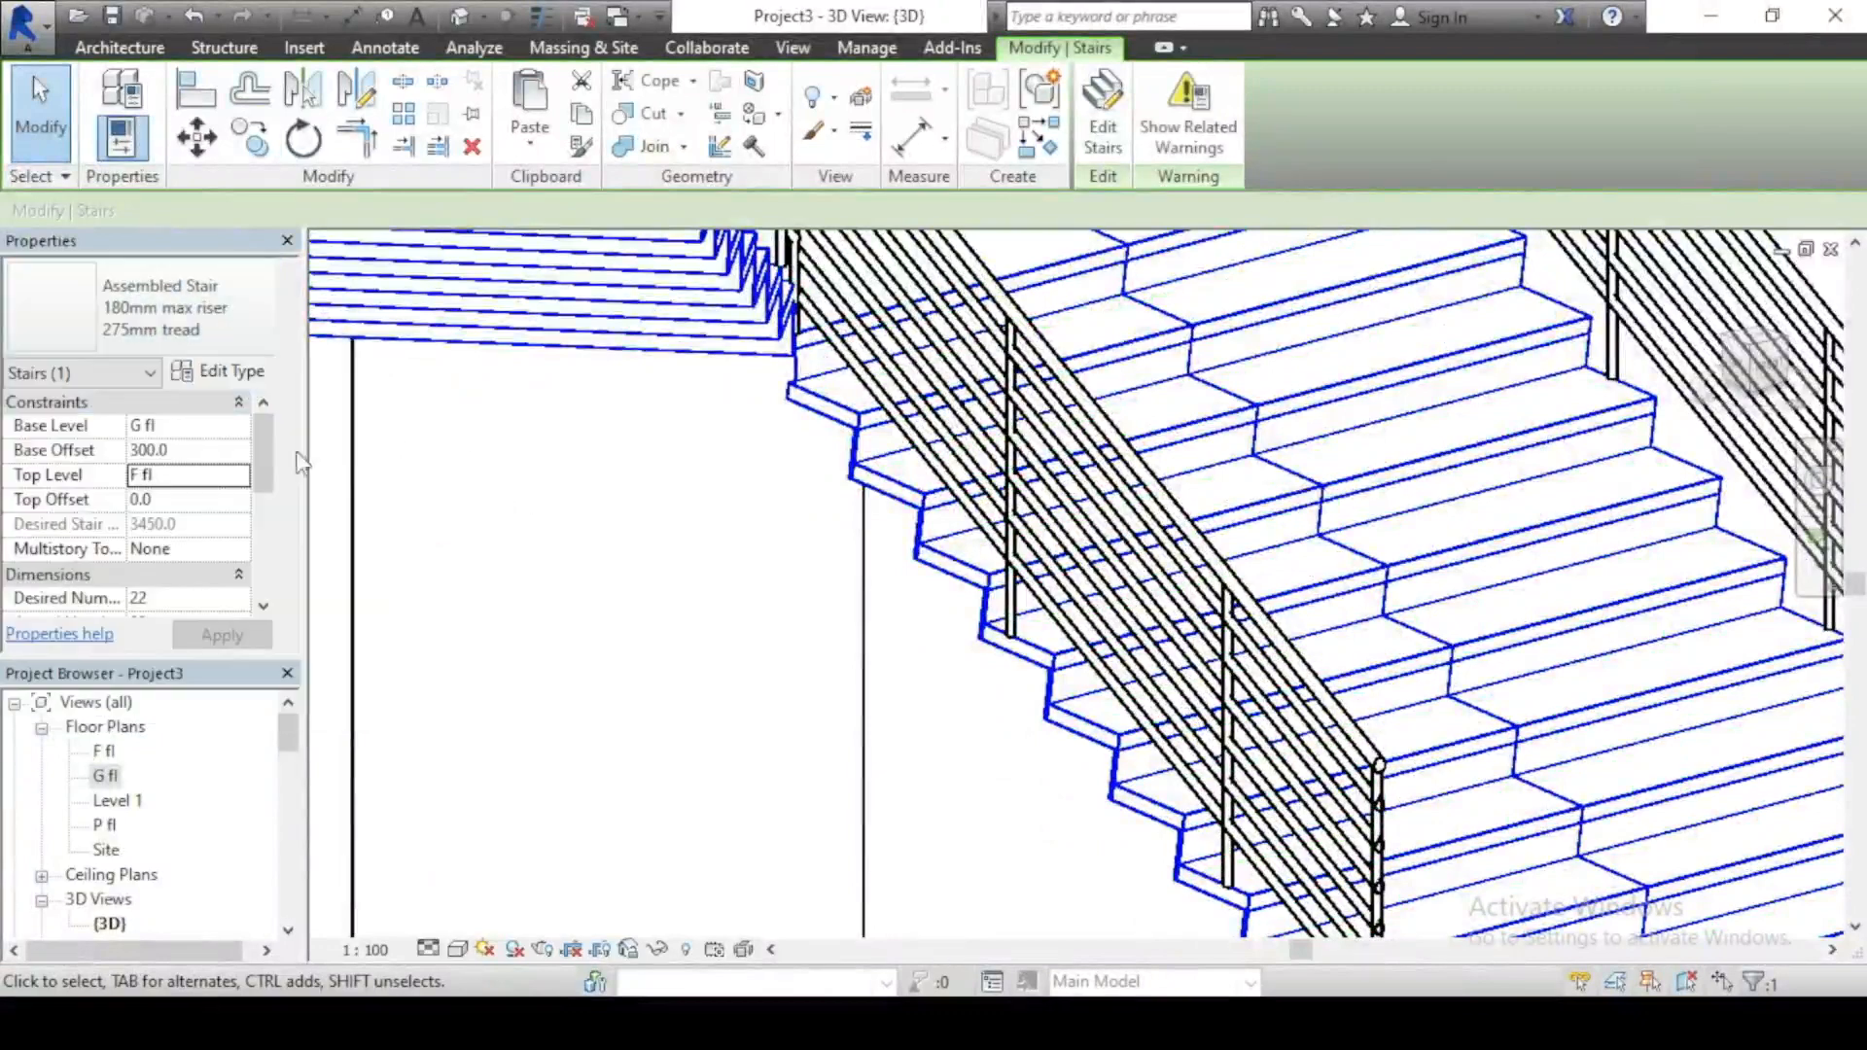
left_click(255, 378)
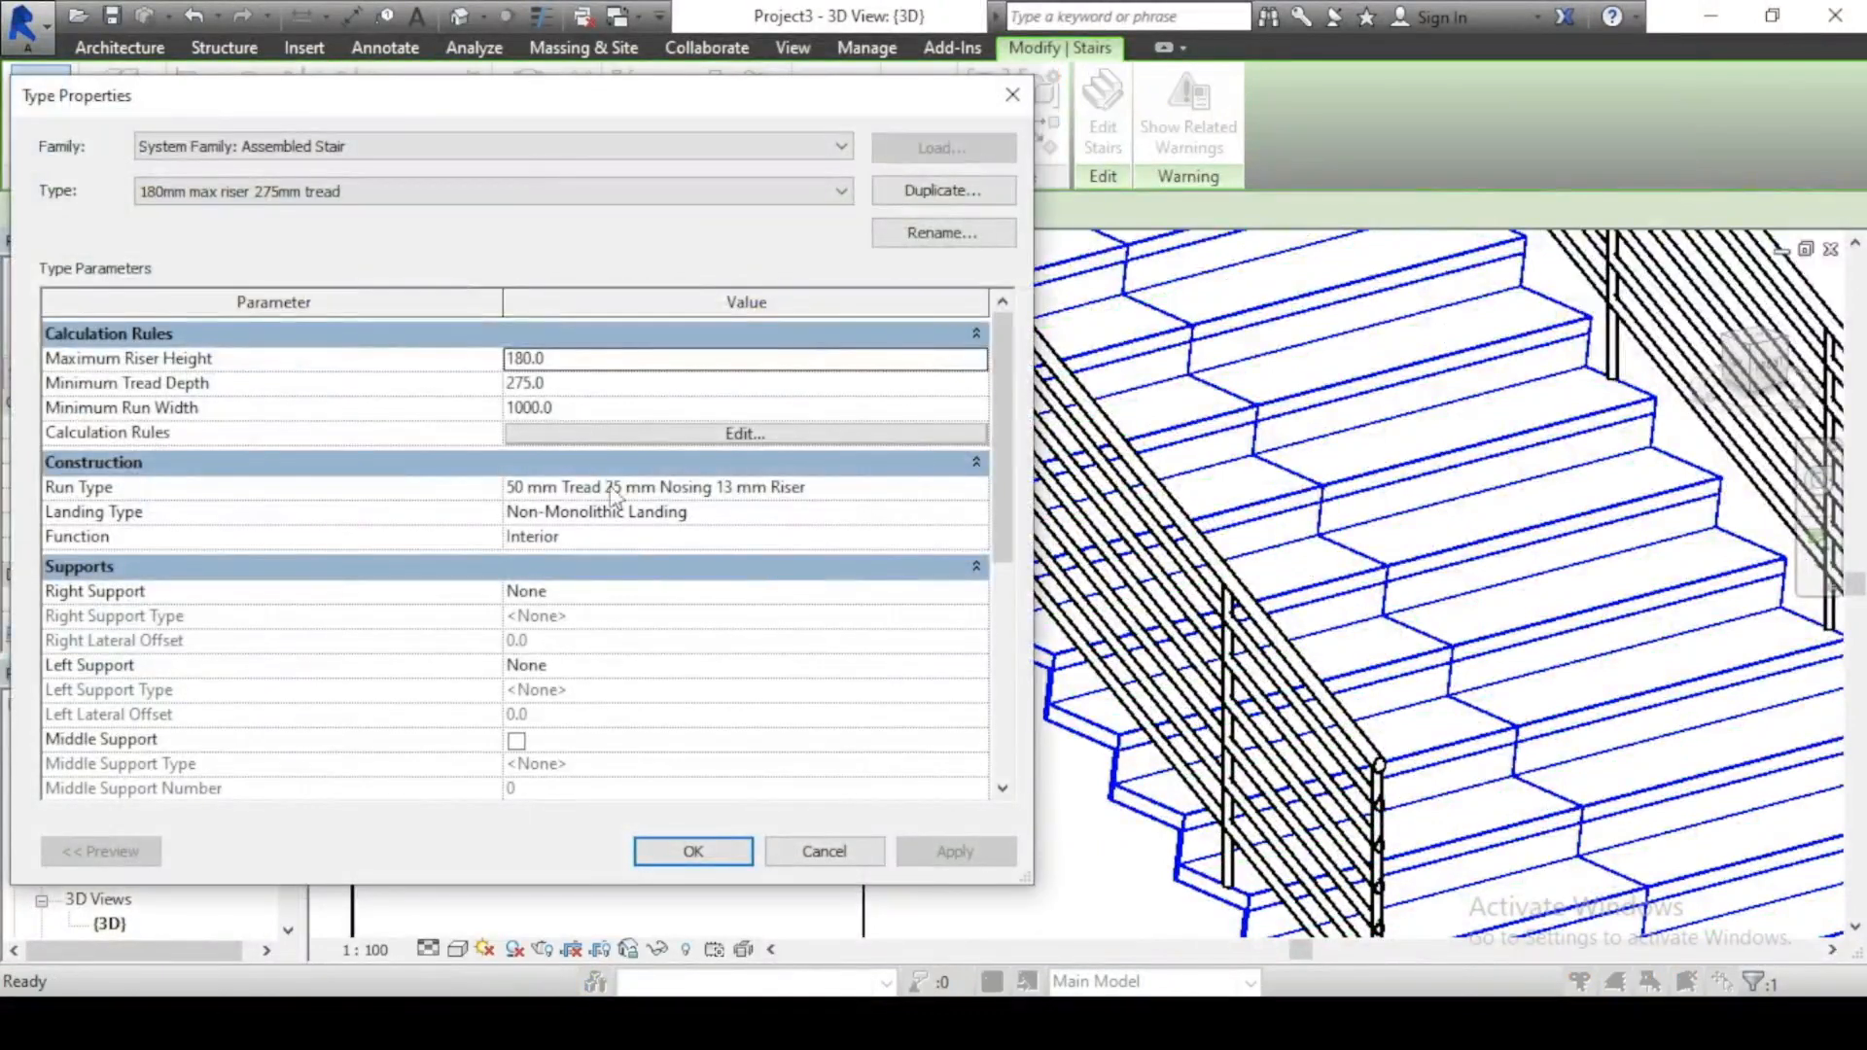
left_click(966, 496)
left_click(978, 496)
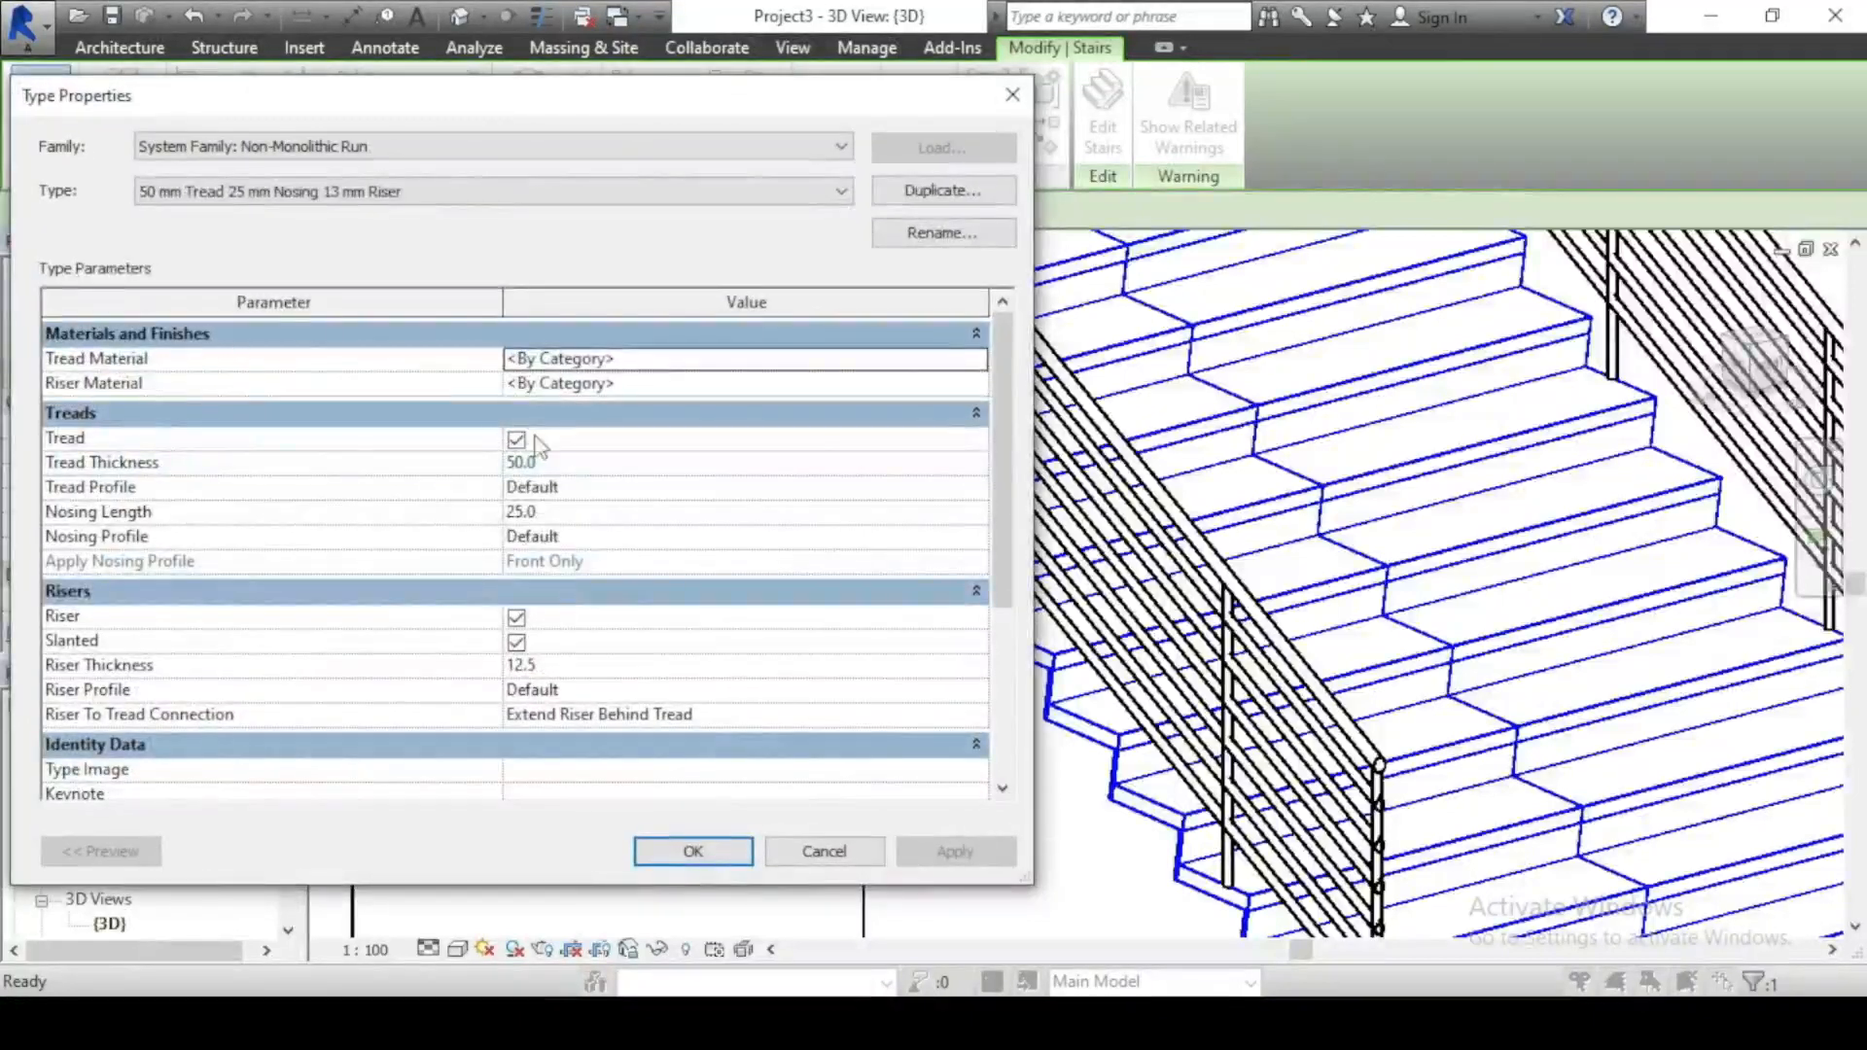
left_click(517, 643)
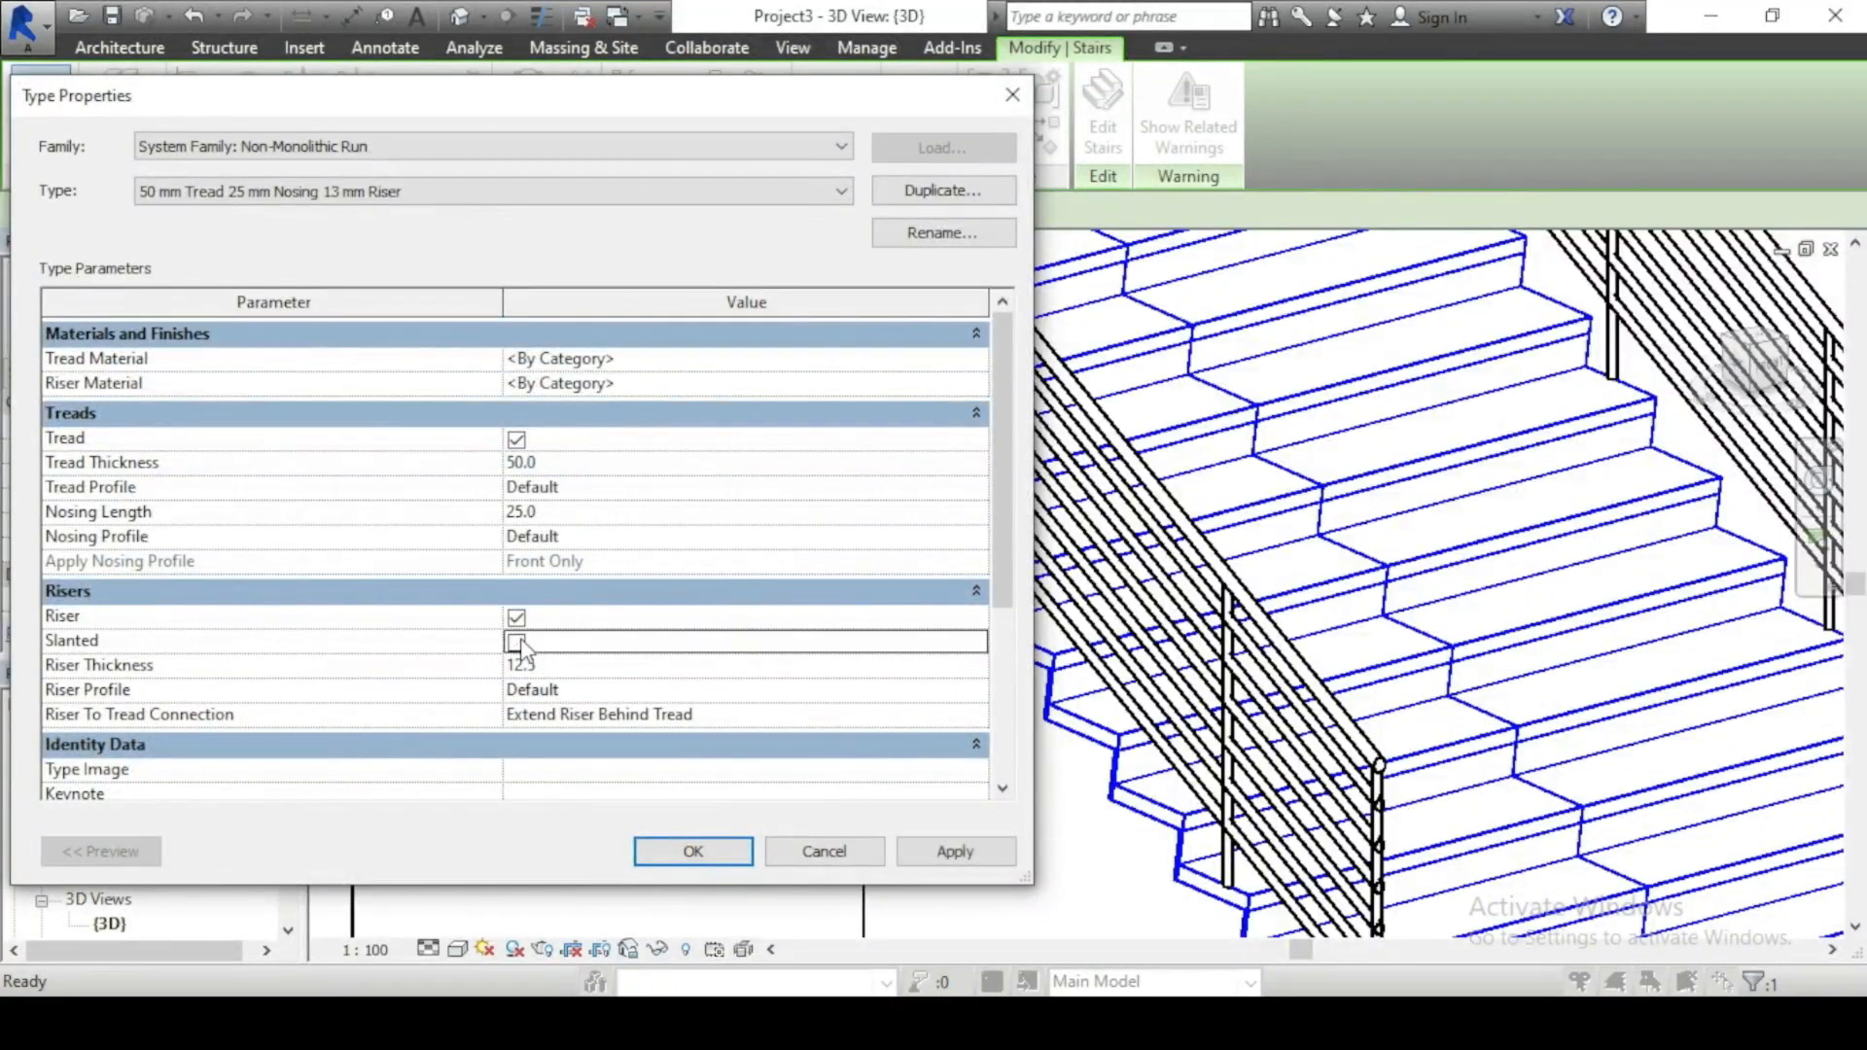
left_click(948, 849)
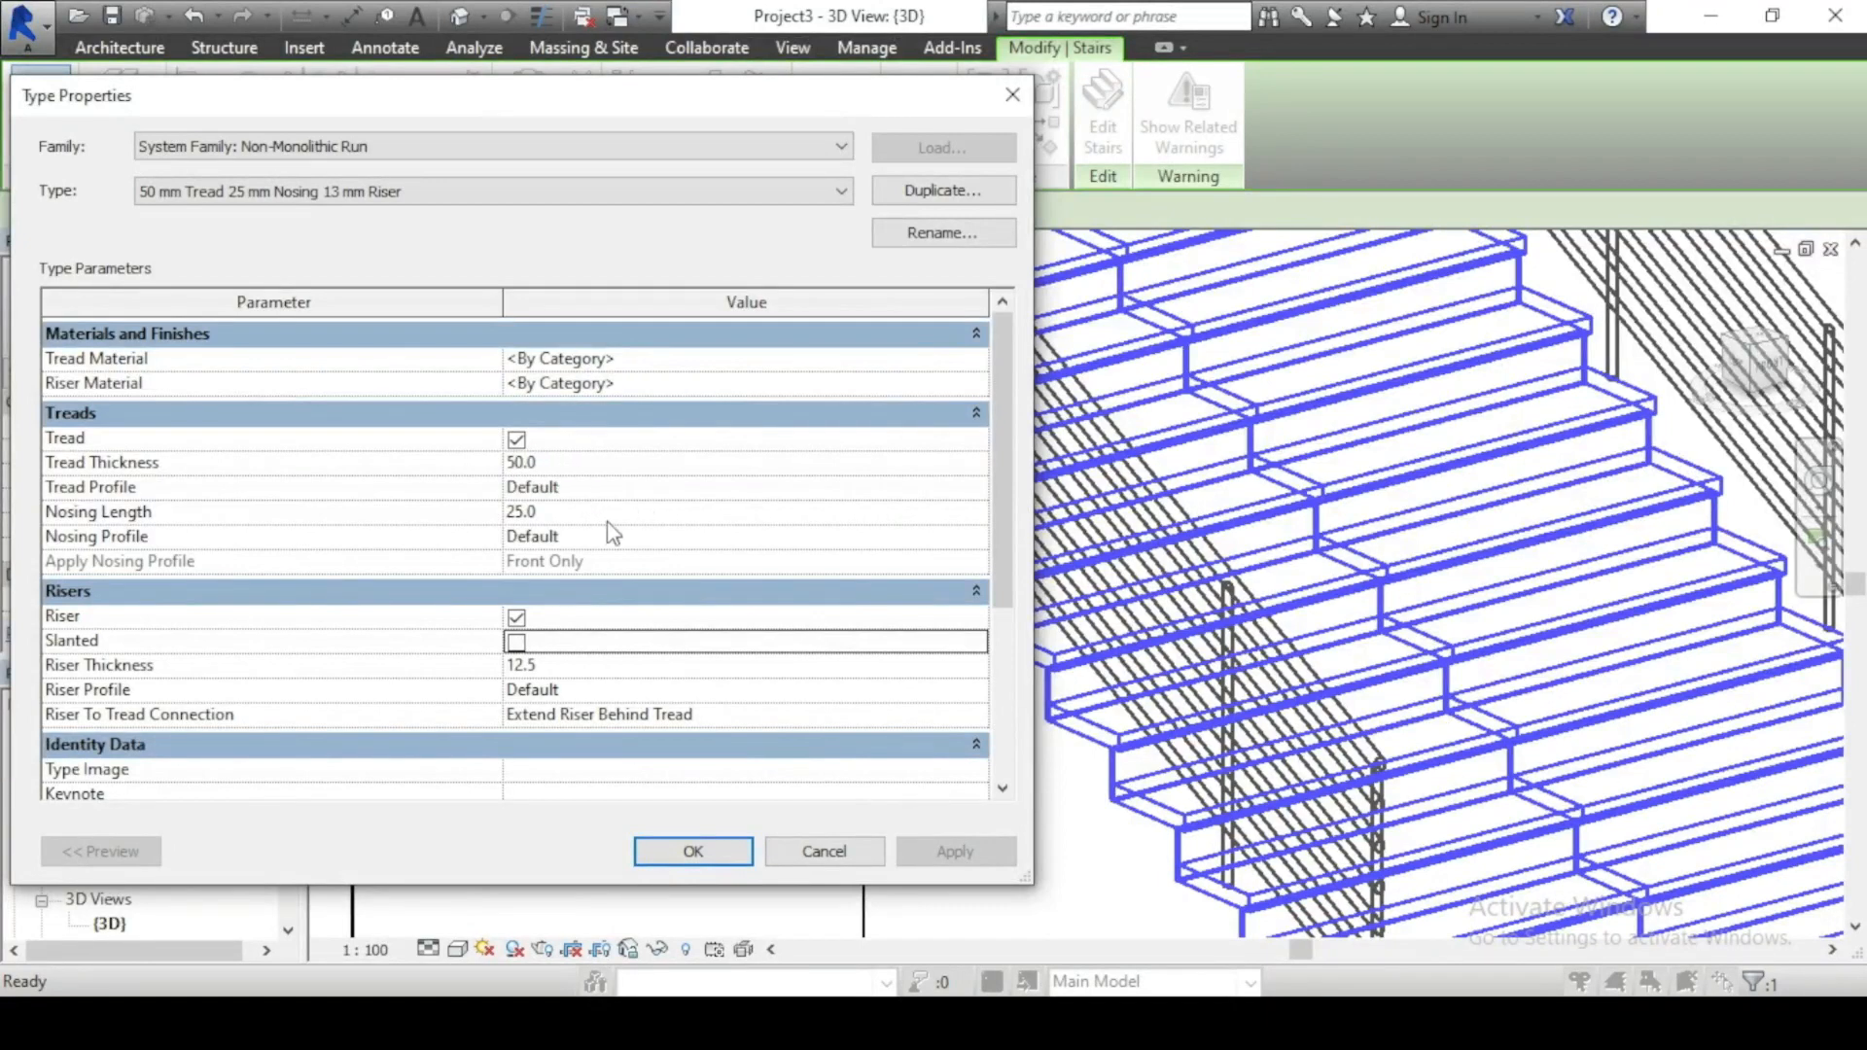
Step: Set the run type's nosing length to 50 and its riser thickness to 50
left_click(551, 511)
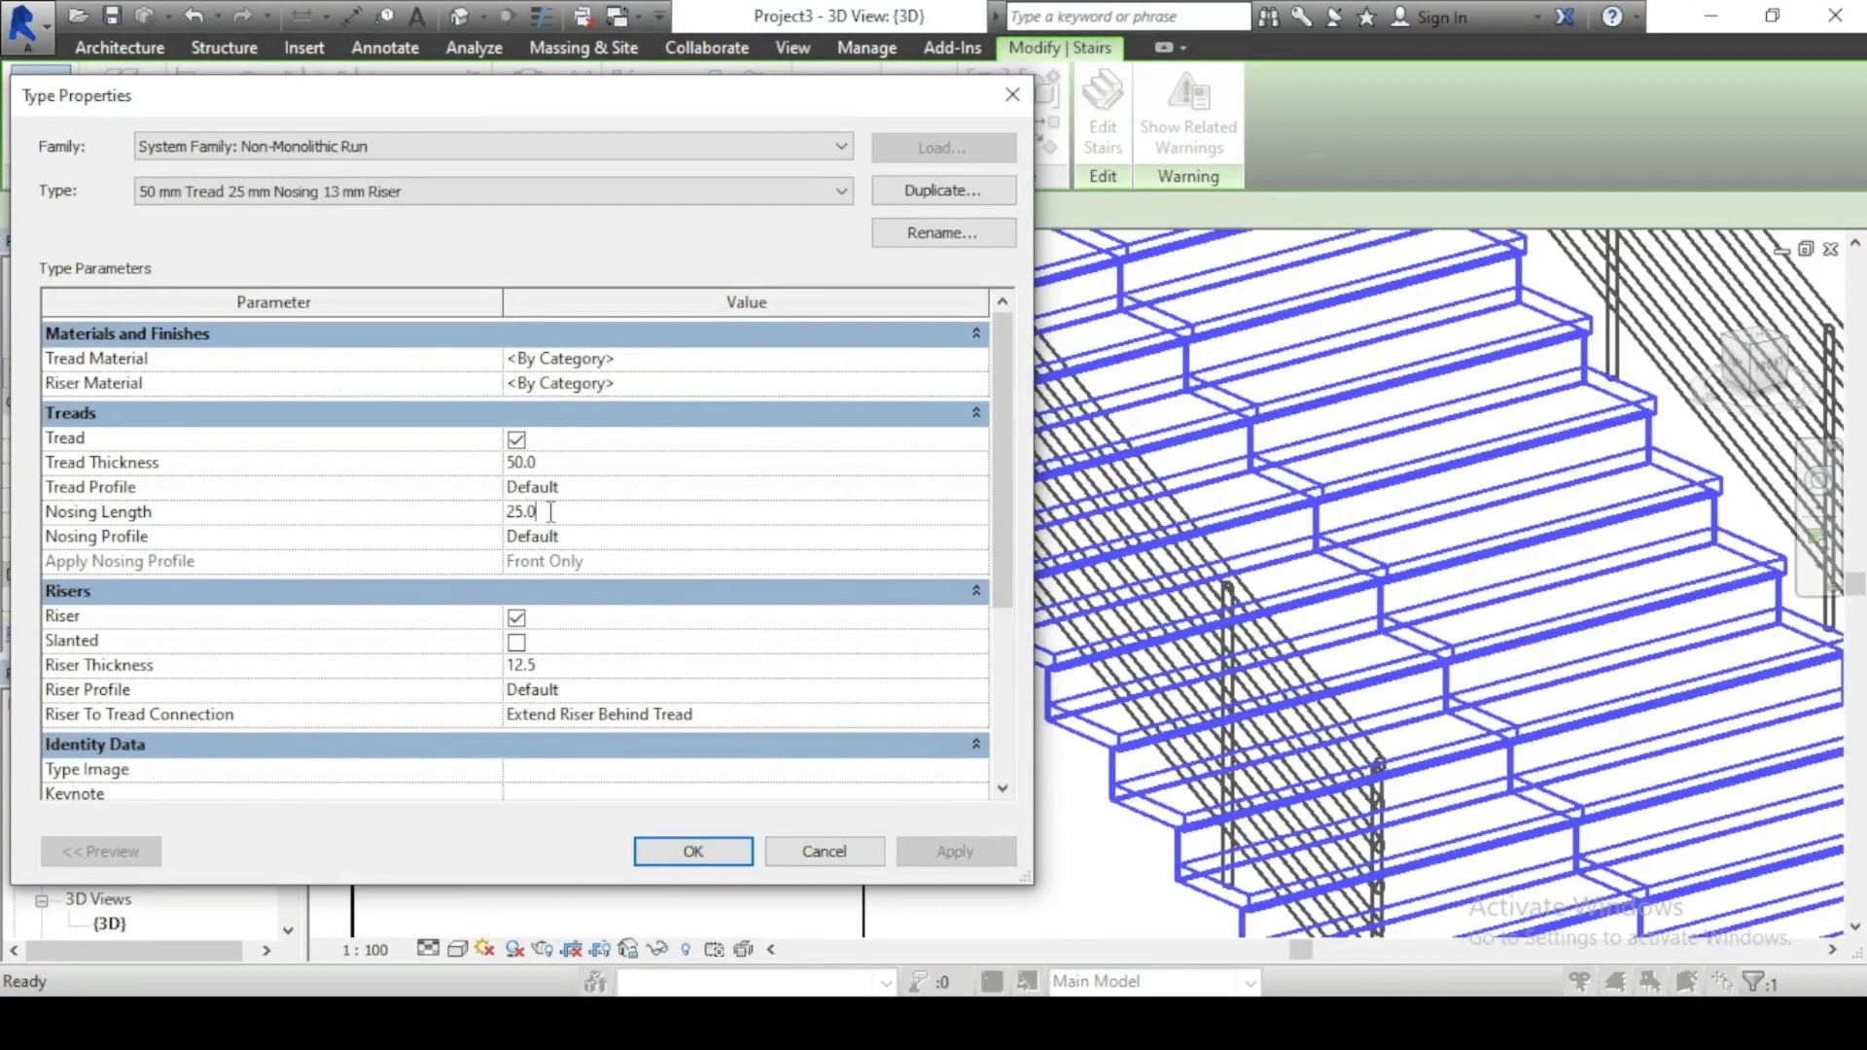
double_click(550, 512)
type("50")
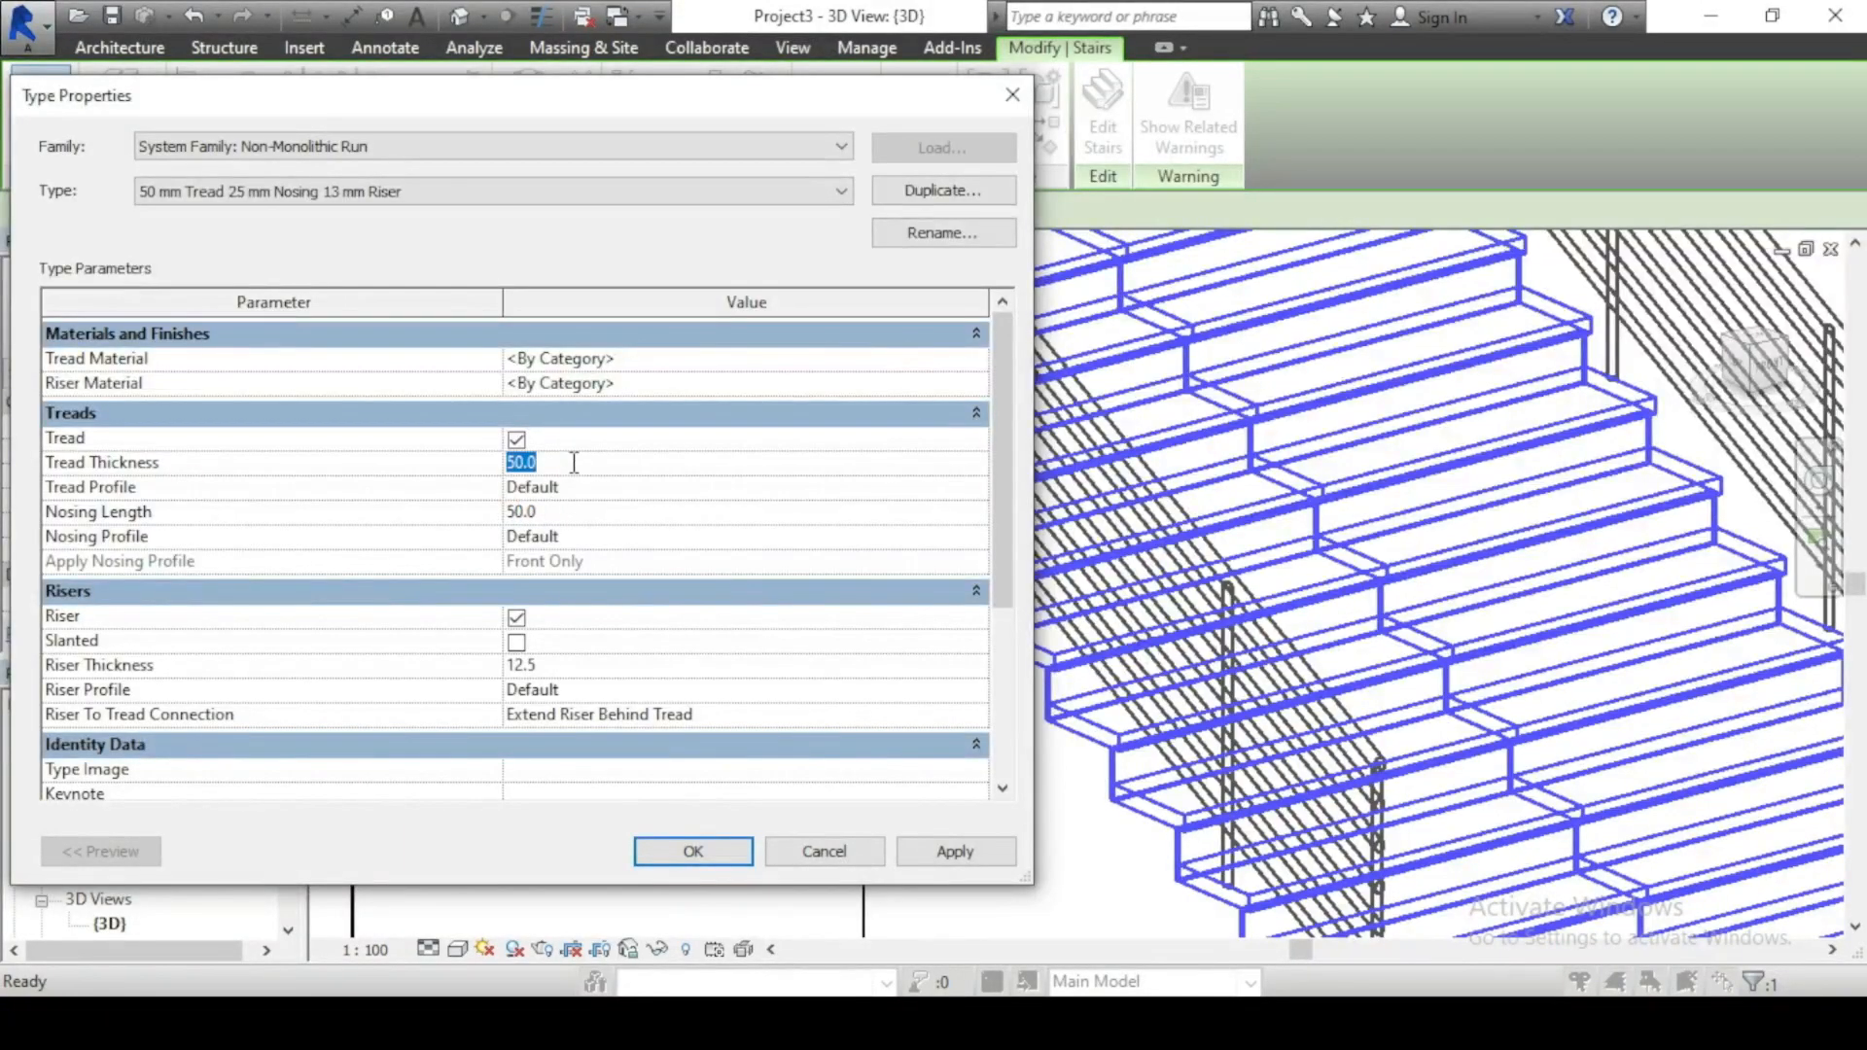
left_click(550, 667)
double_click(552, 667)
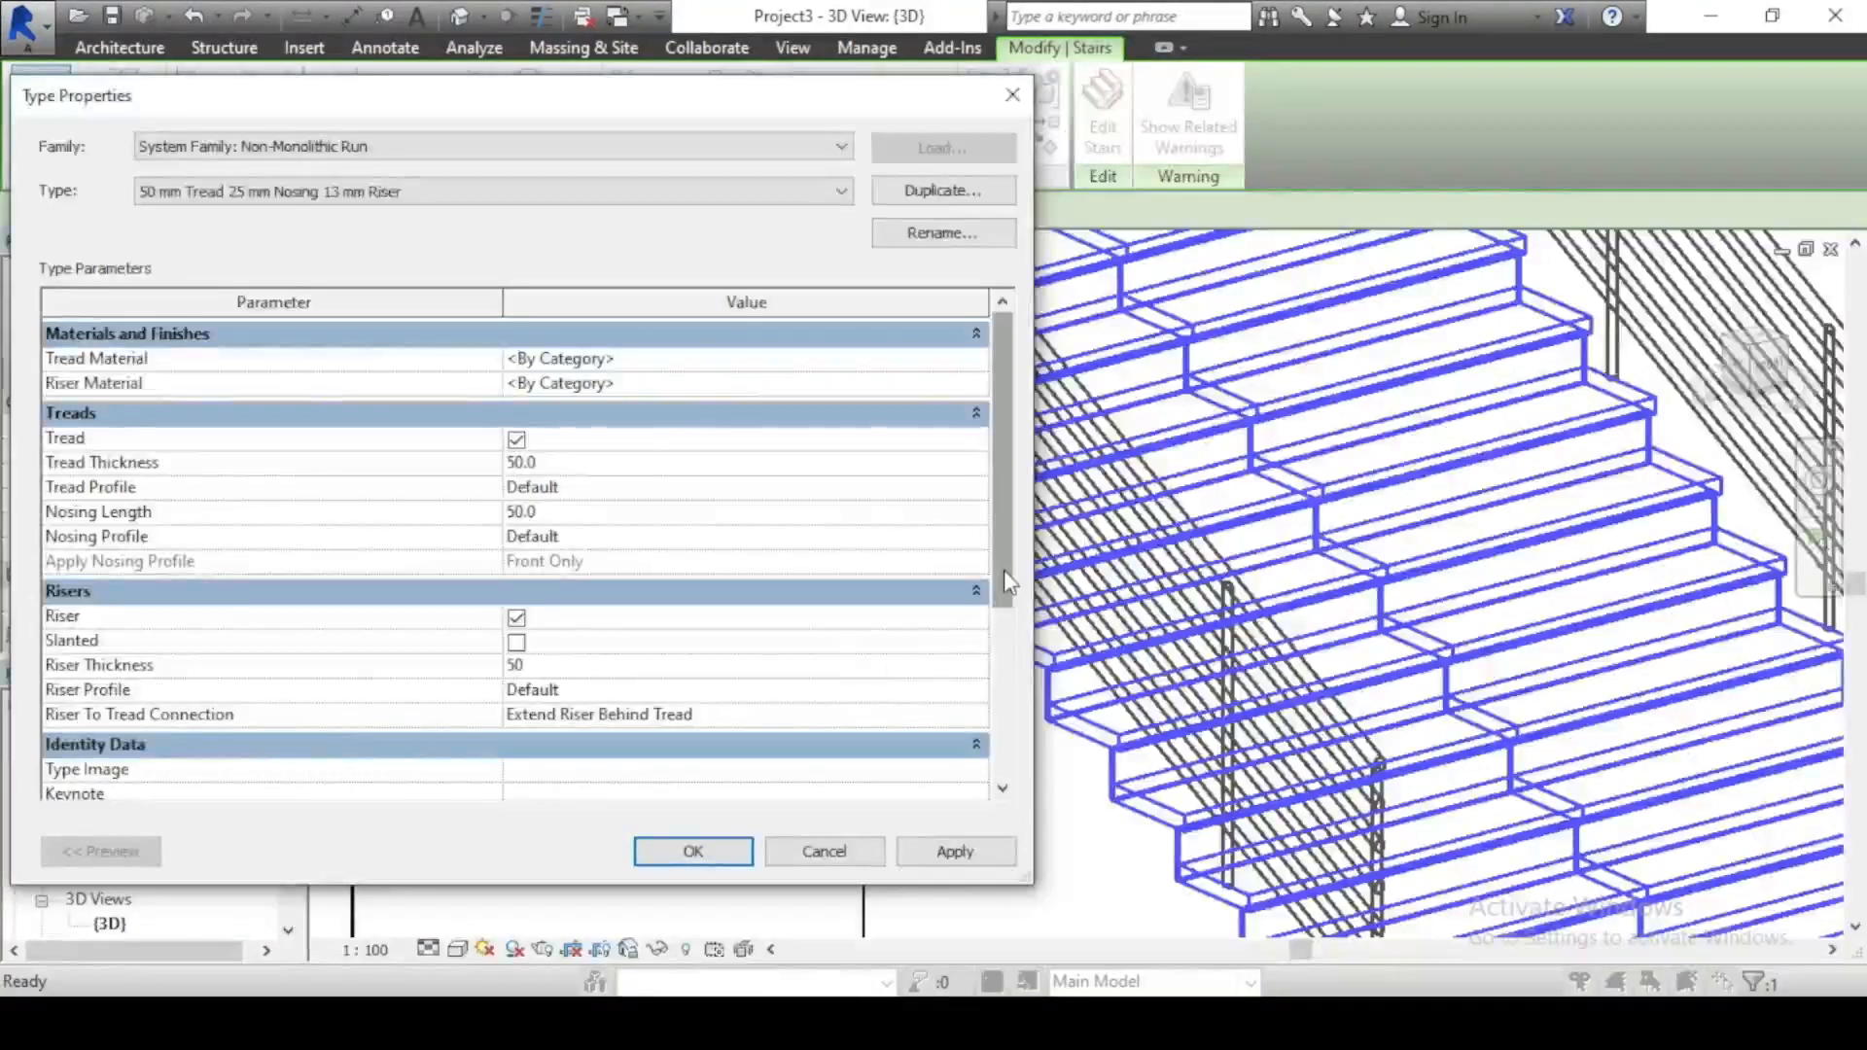
scroll(978, 622, "down", 2)
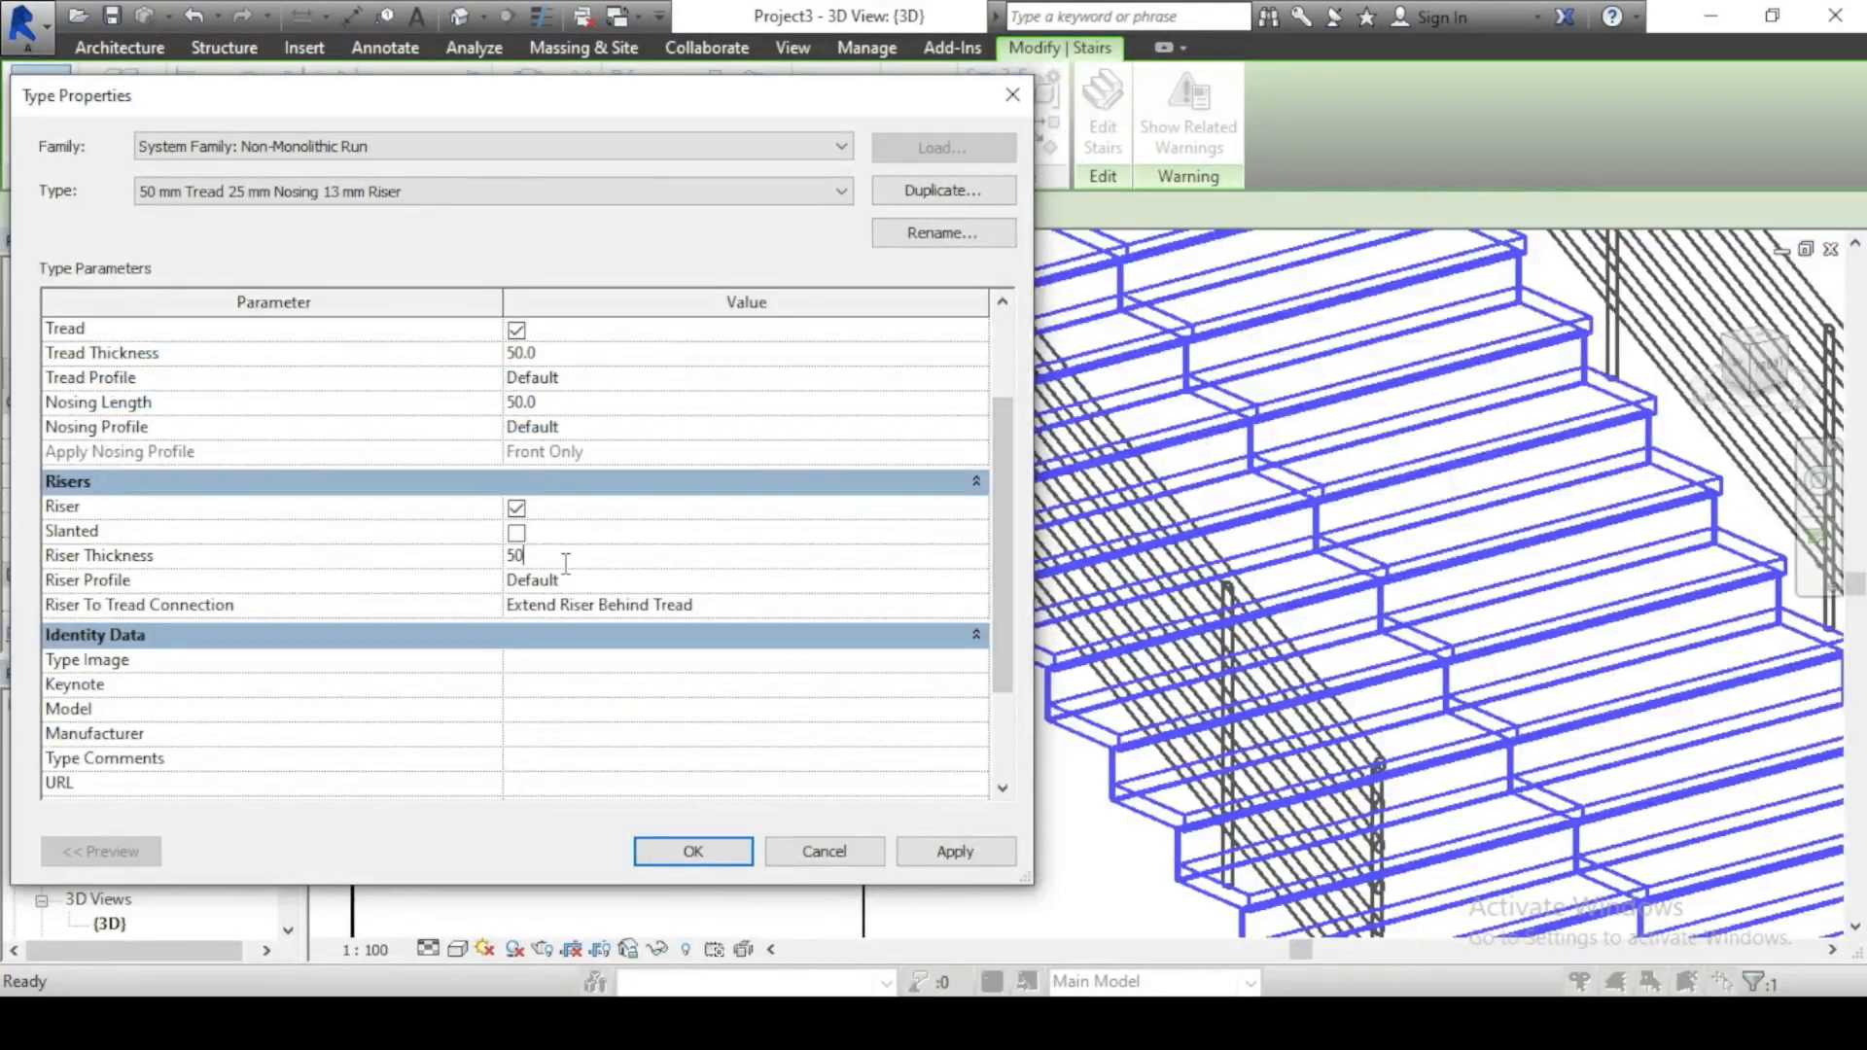
scroll(579, 544, "up", 2)
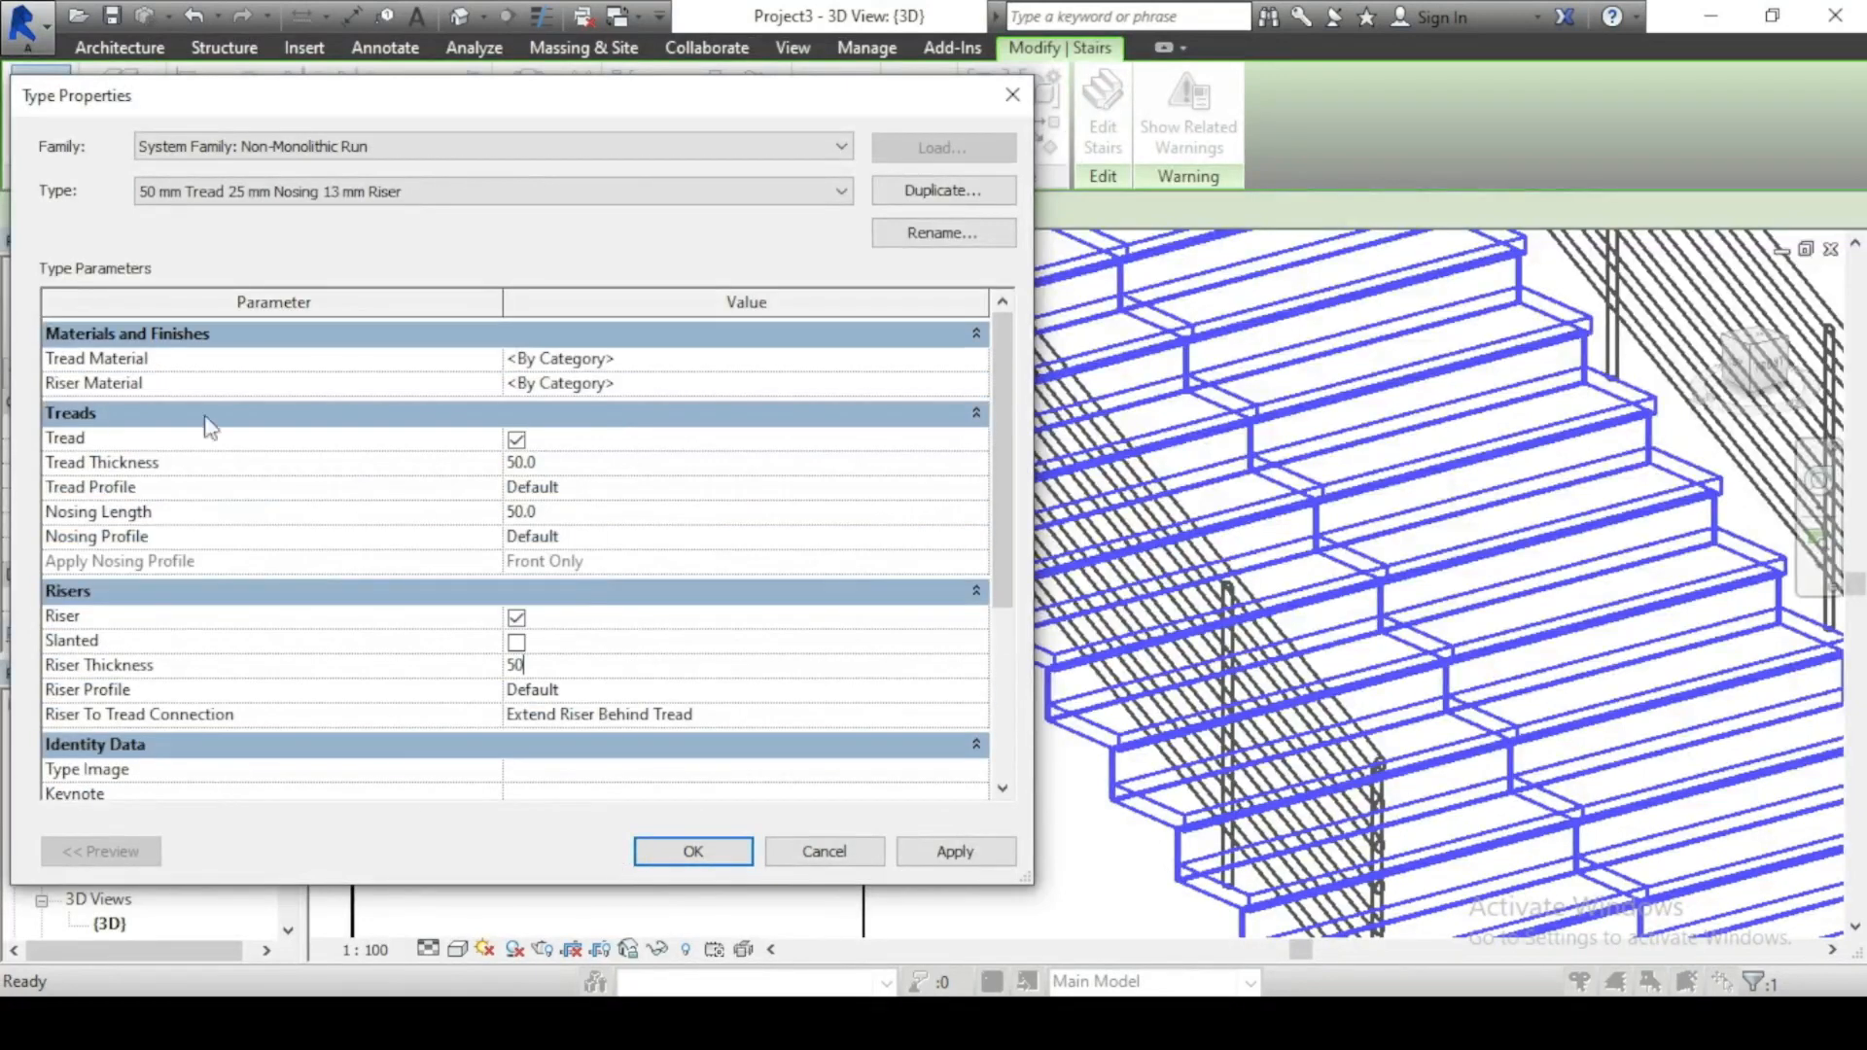
Step: Set the nosing profile to M_Stair Nosing - Radius : 40mm, apply it to Front, Left and Right, and accept the run and stair type changes
left_click(601, 538)
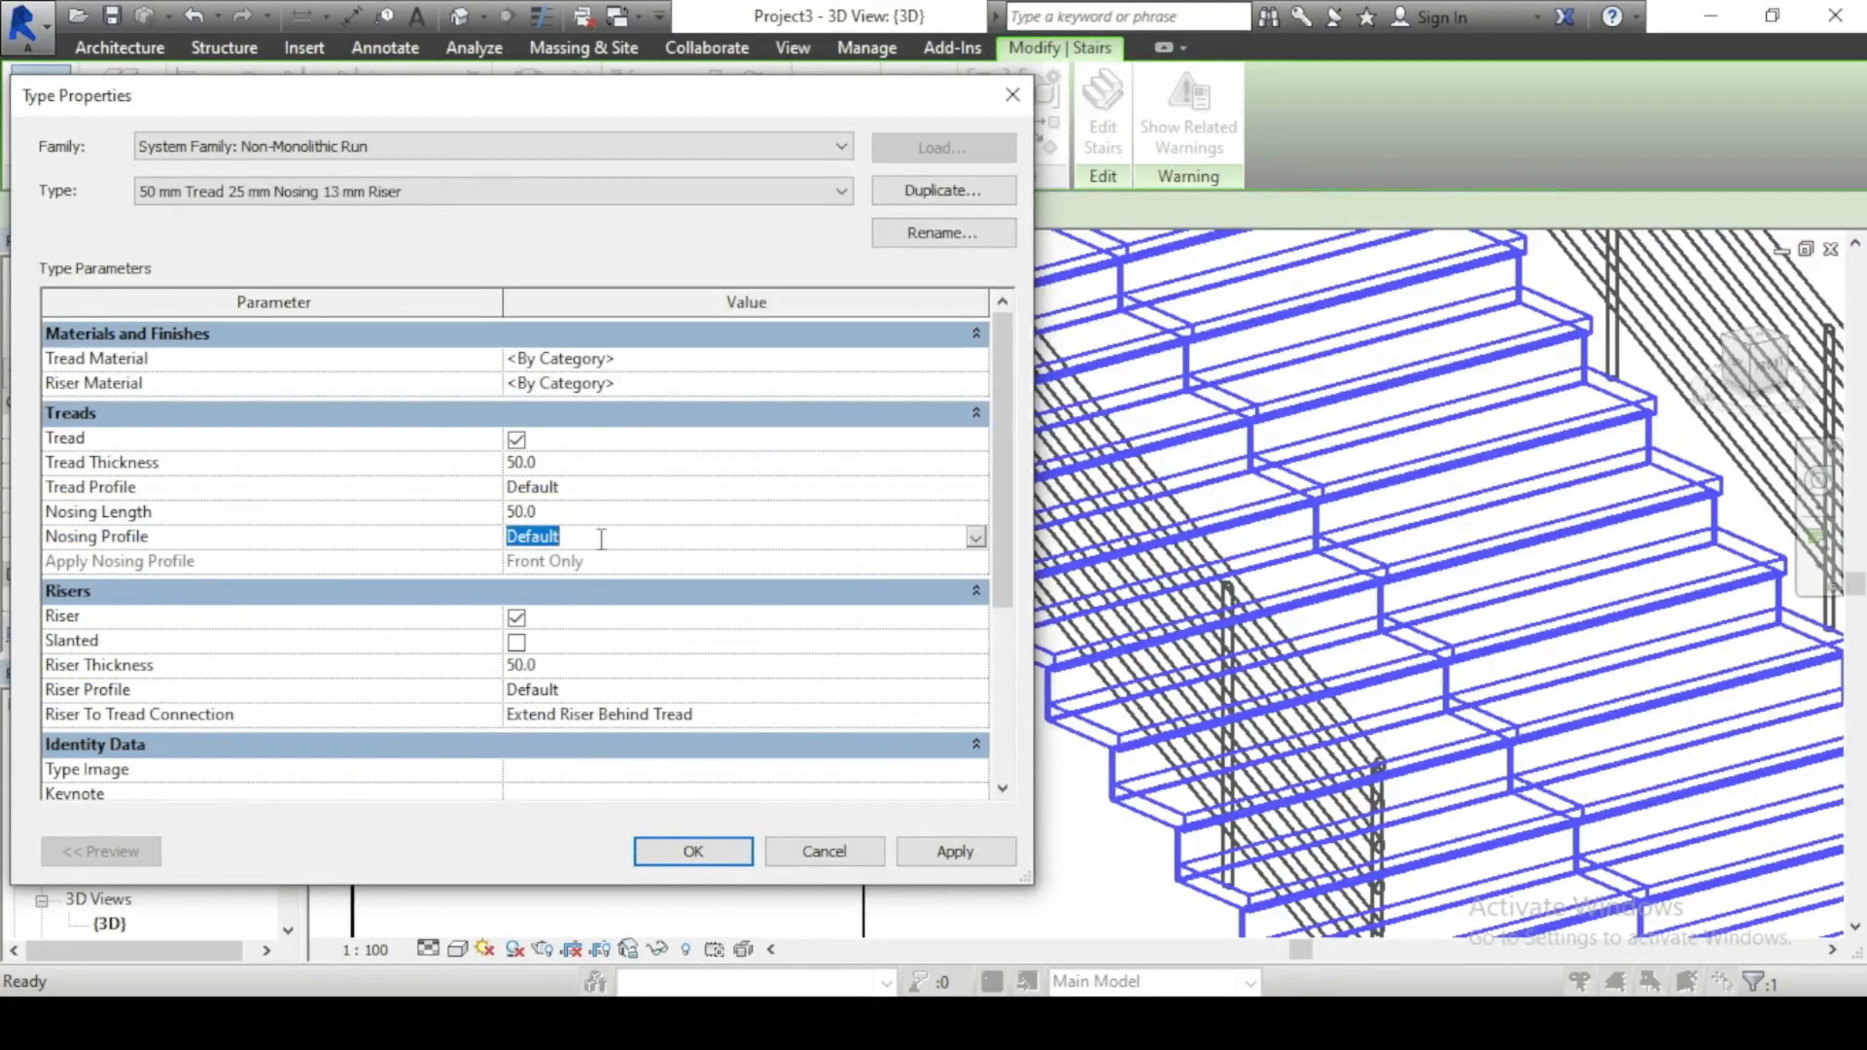
left_click(581, 513)
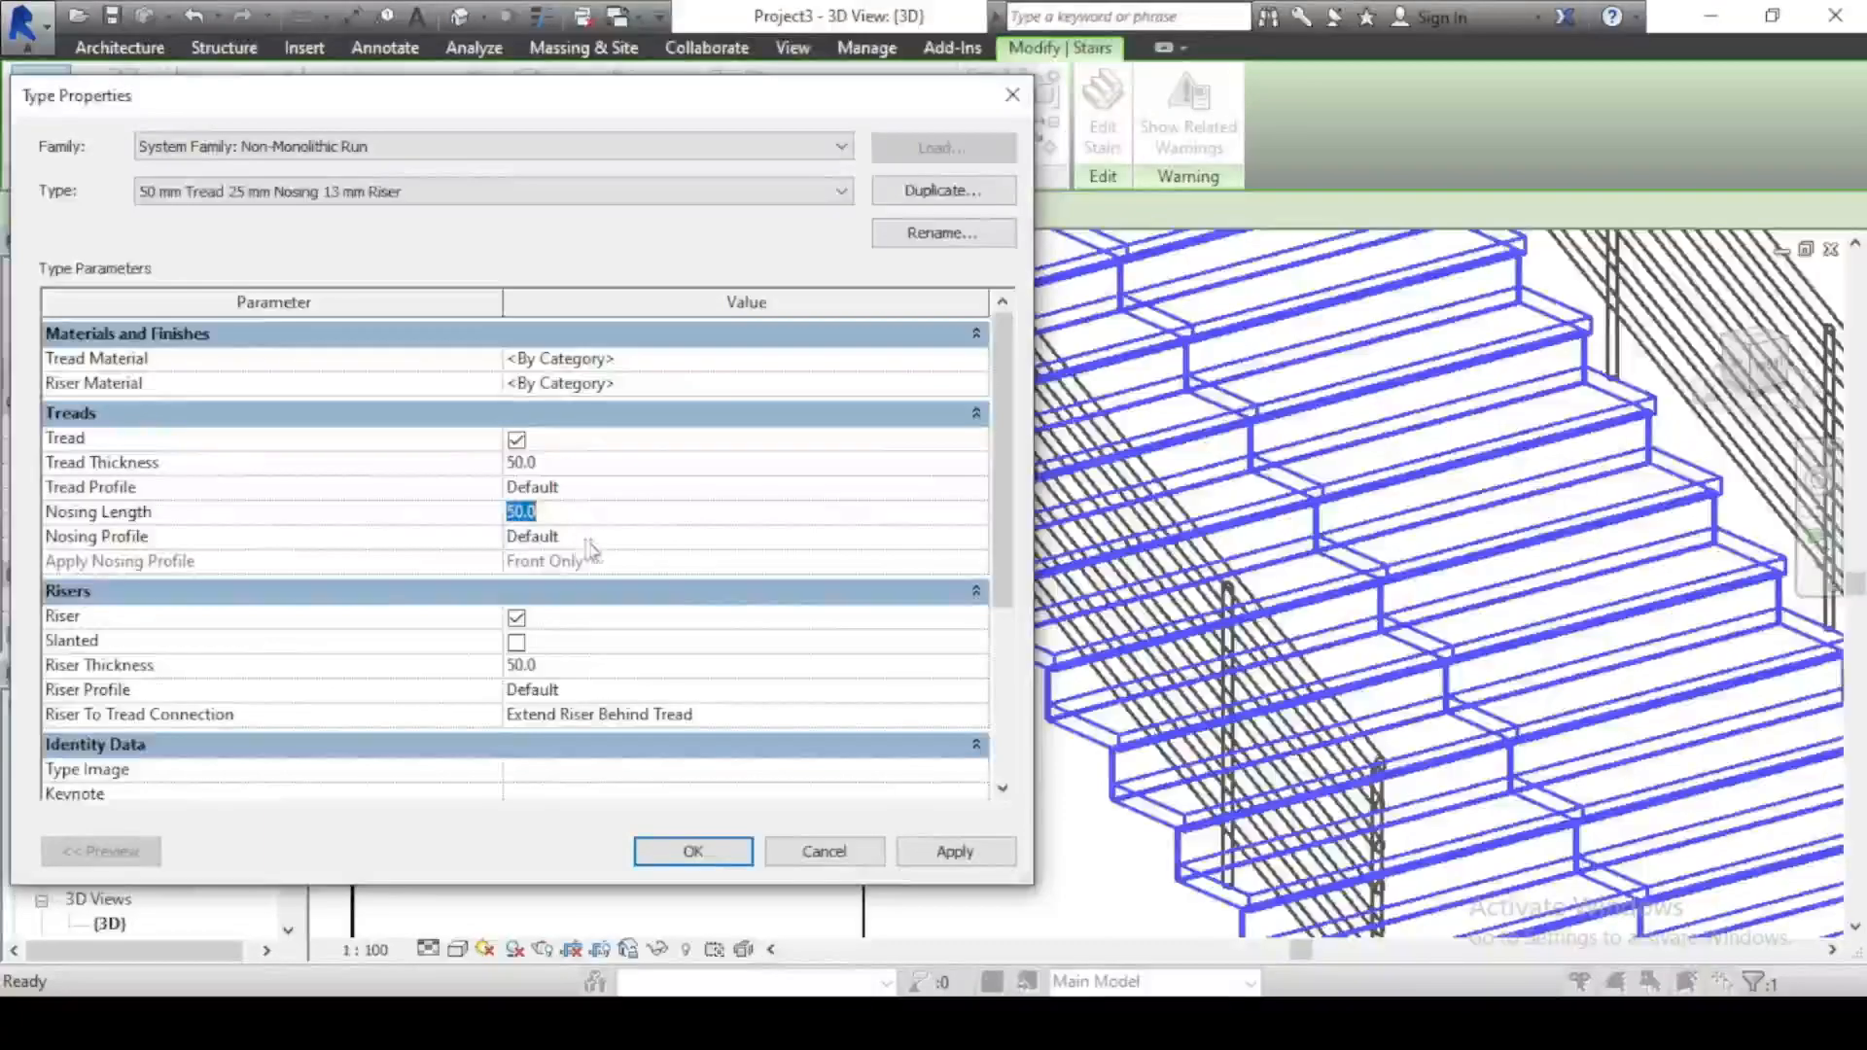
left_click(973, 537)
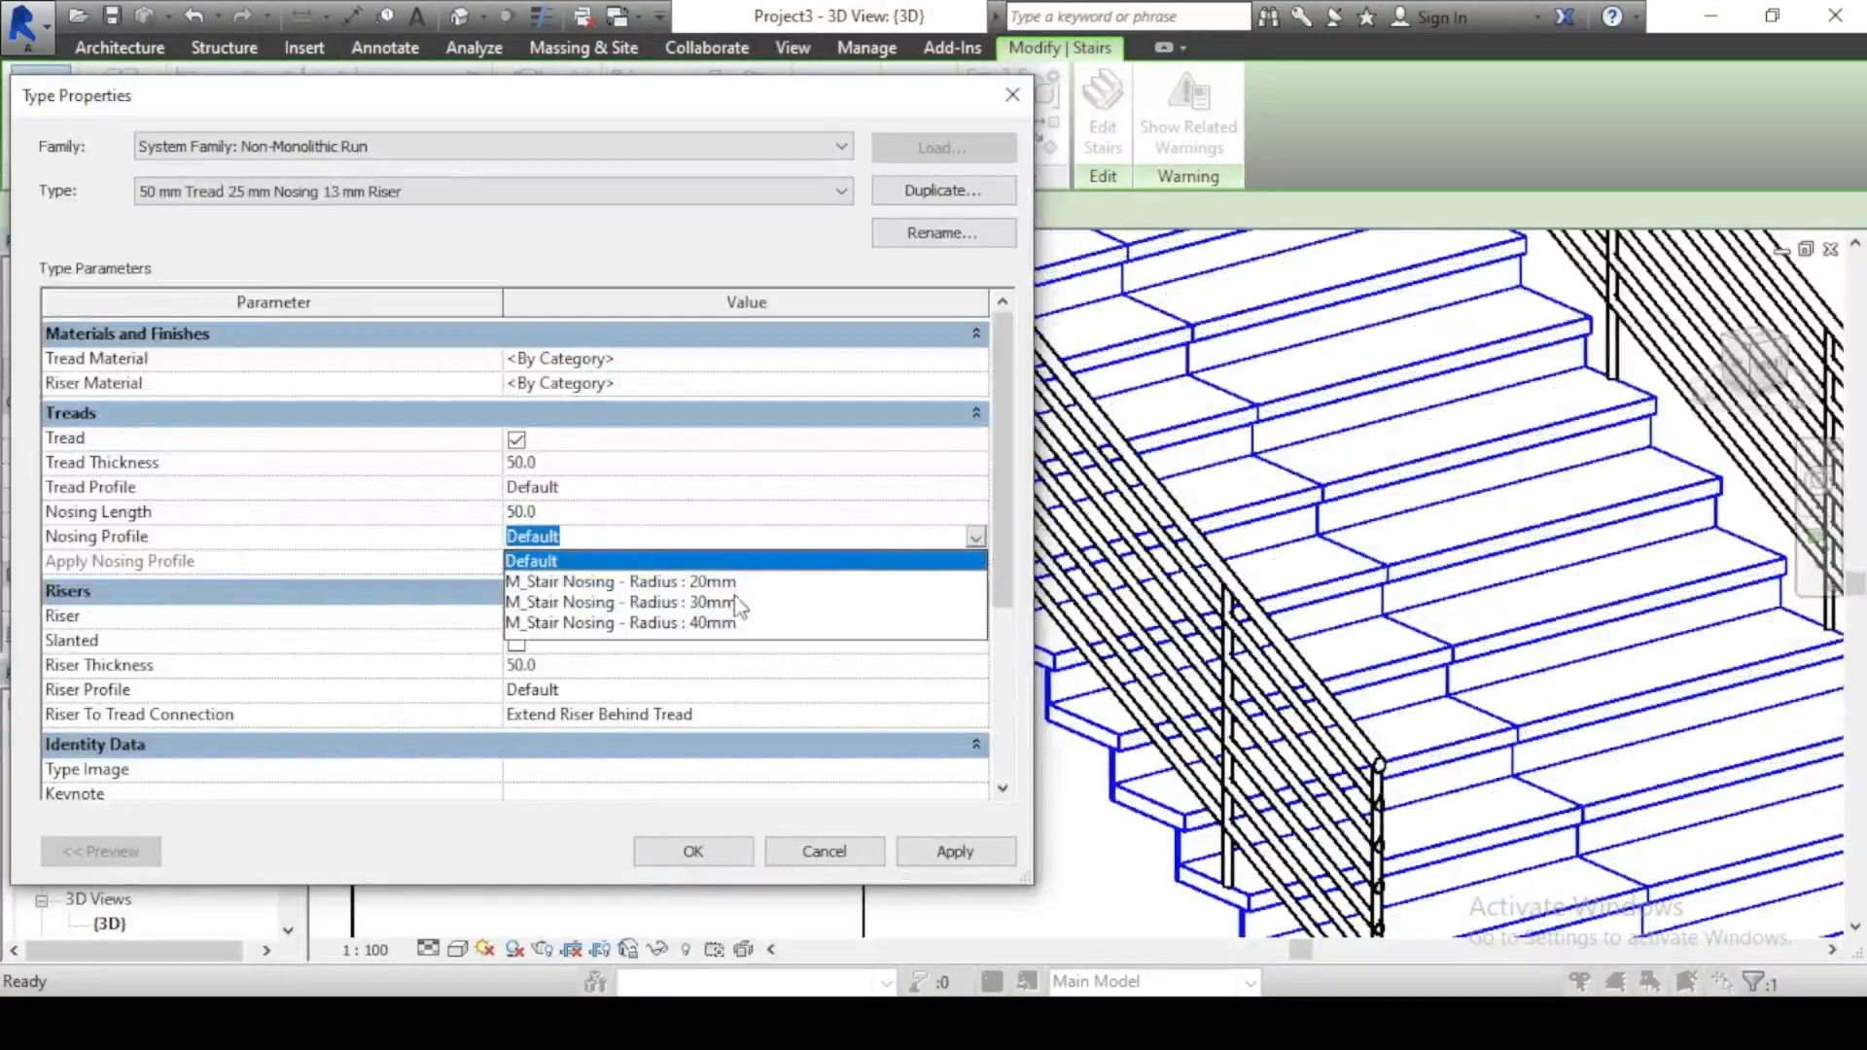
left_click(717, 623)
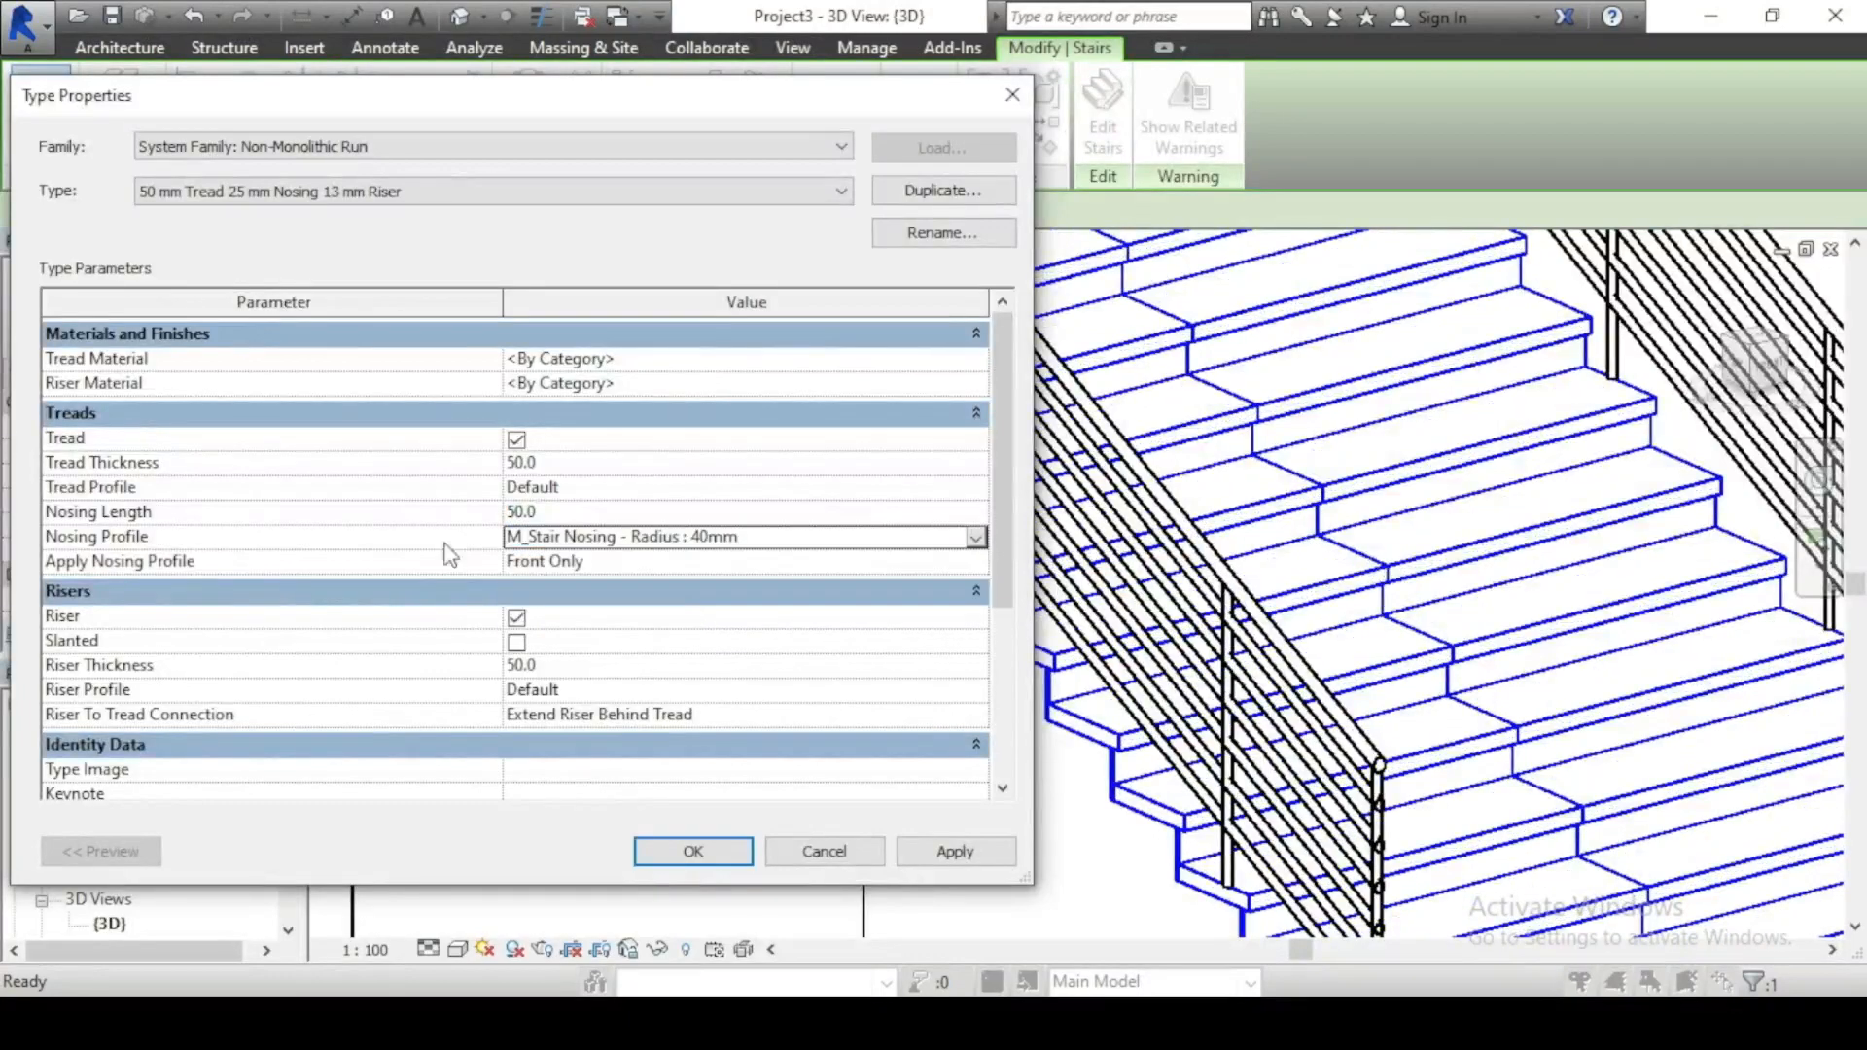
left_click(977, 562)
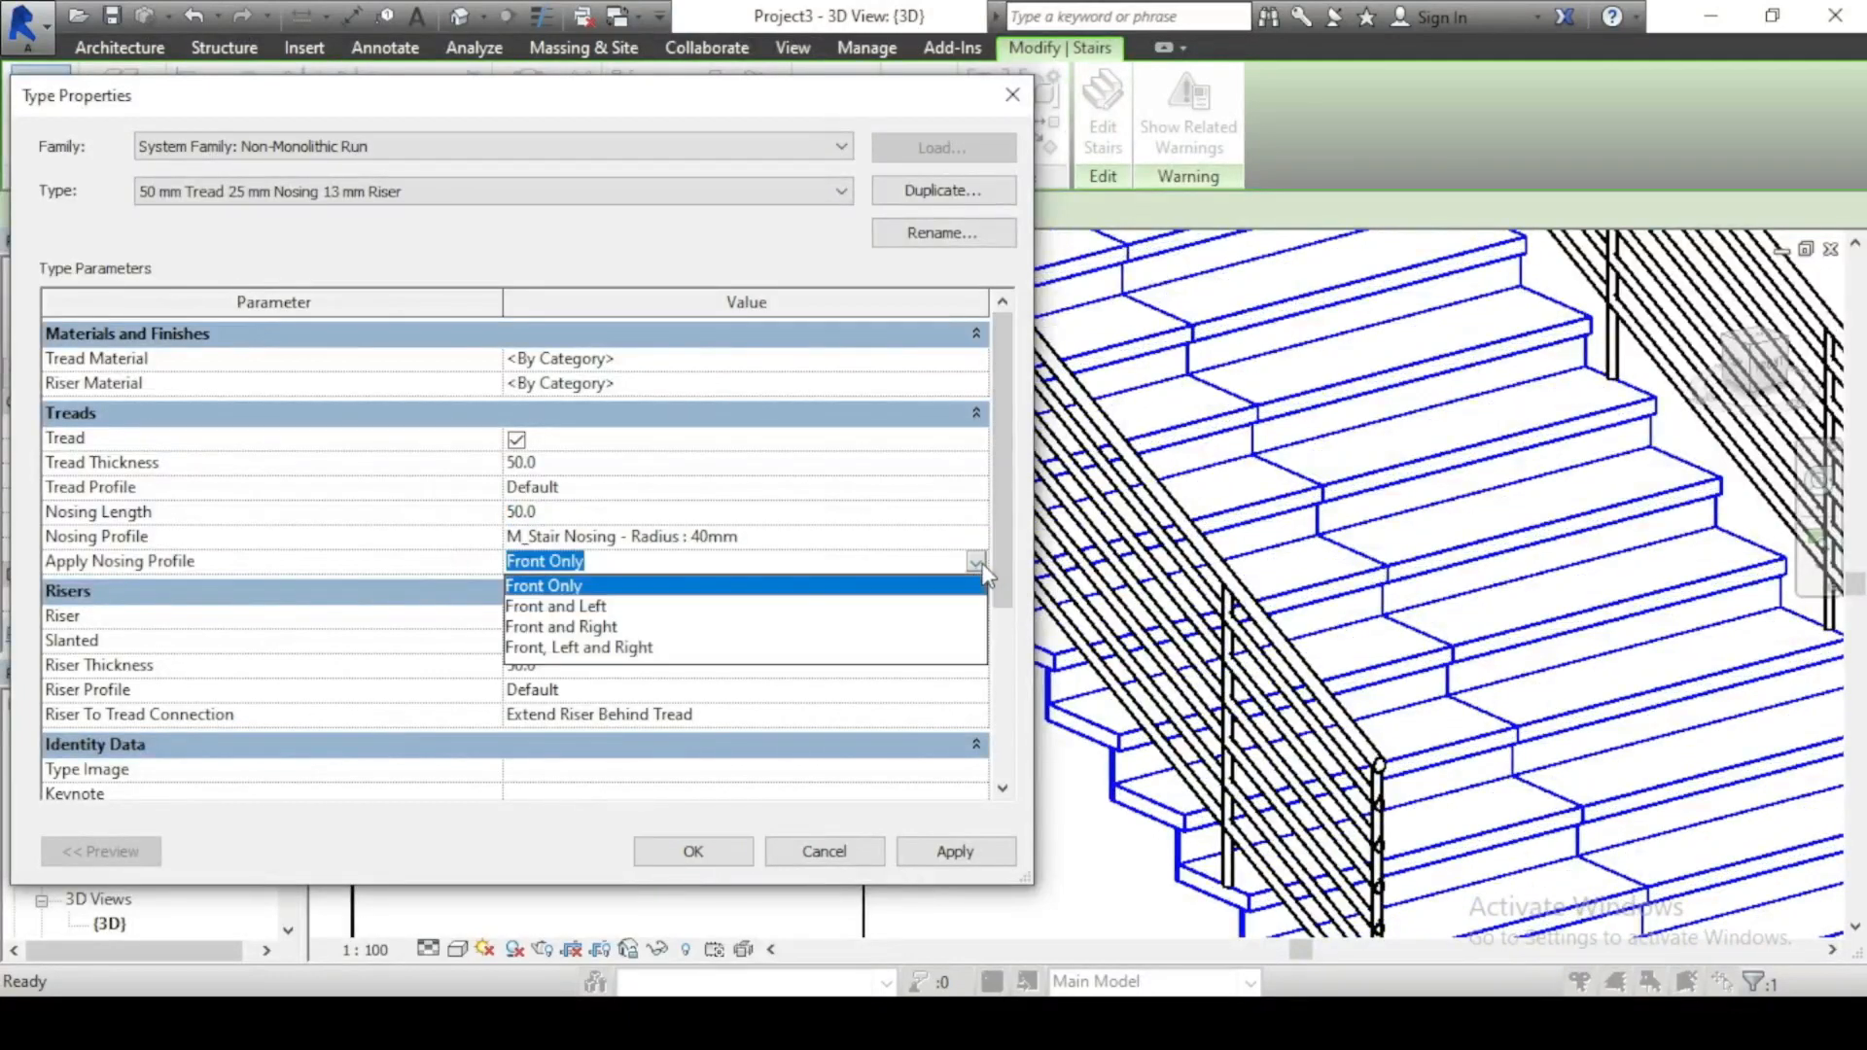
left_click(577, 647)
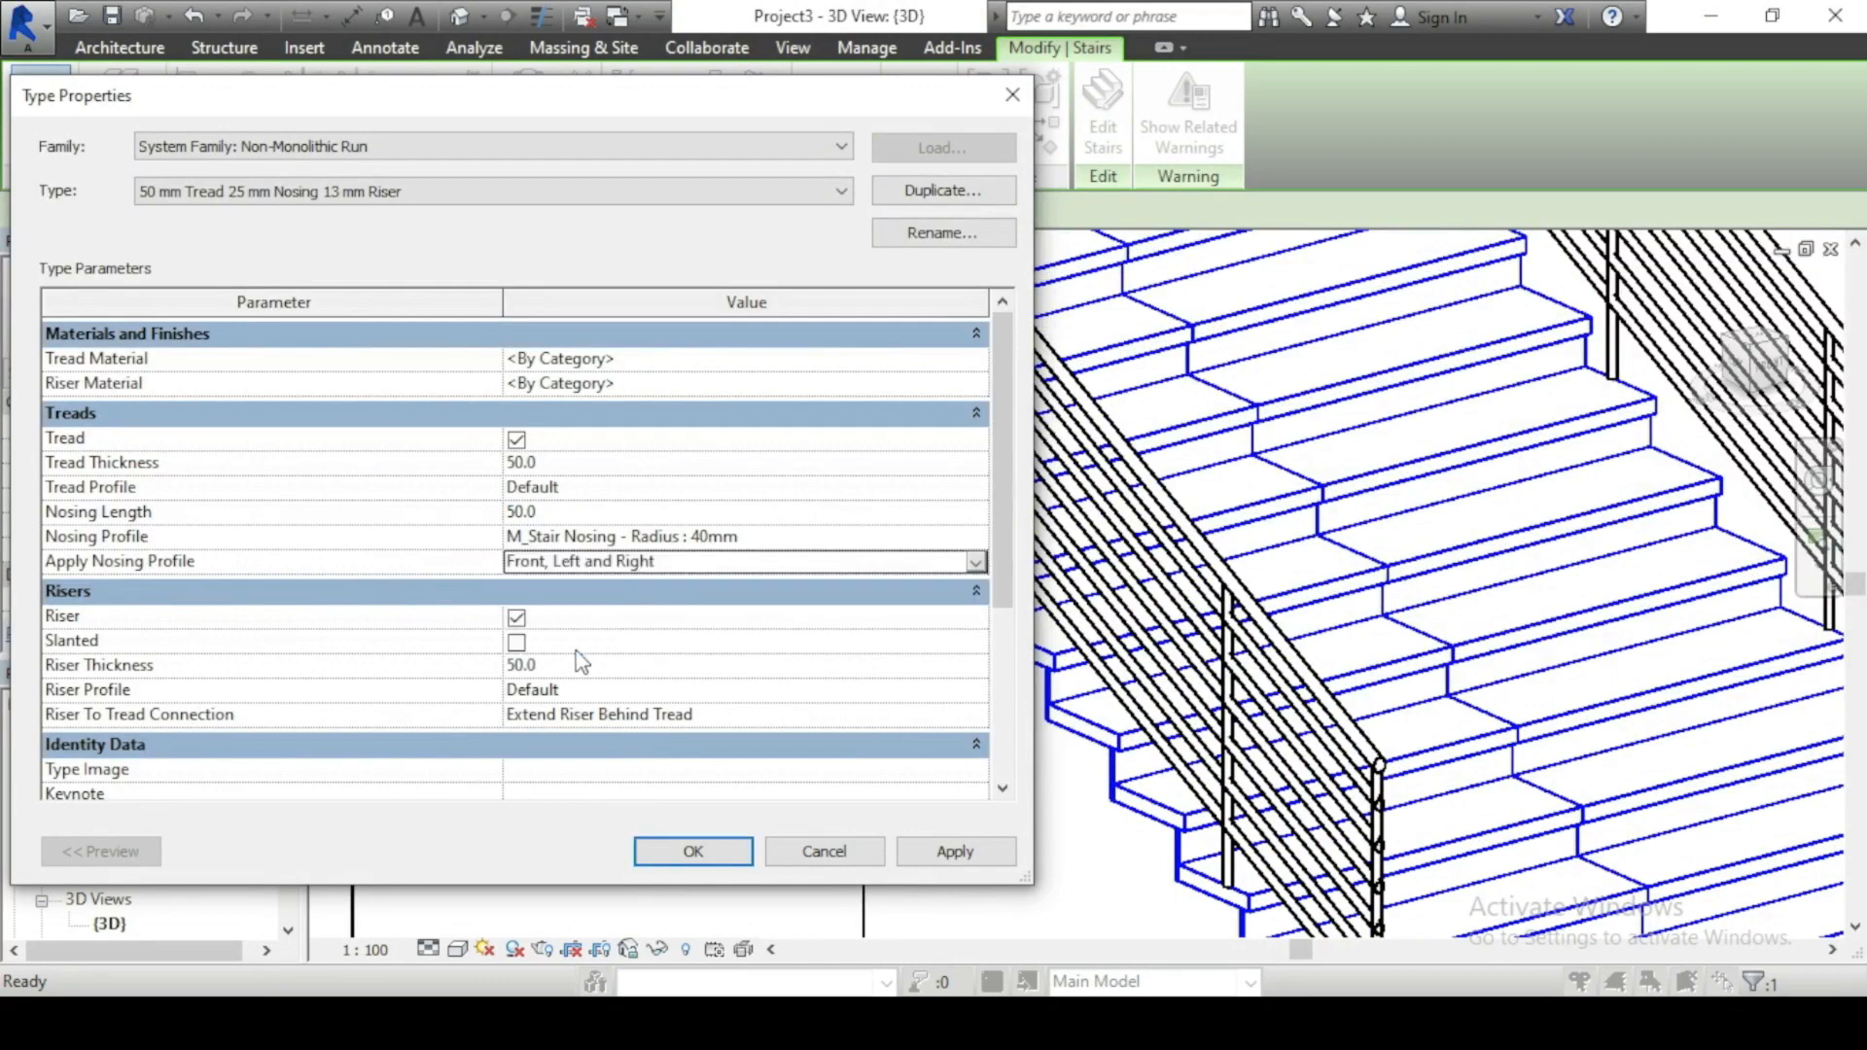
left_click(990, 854)
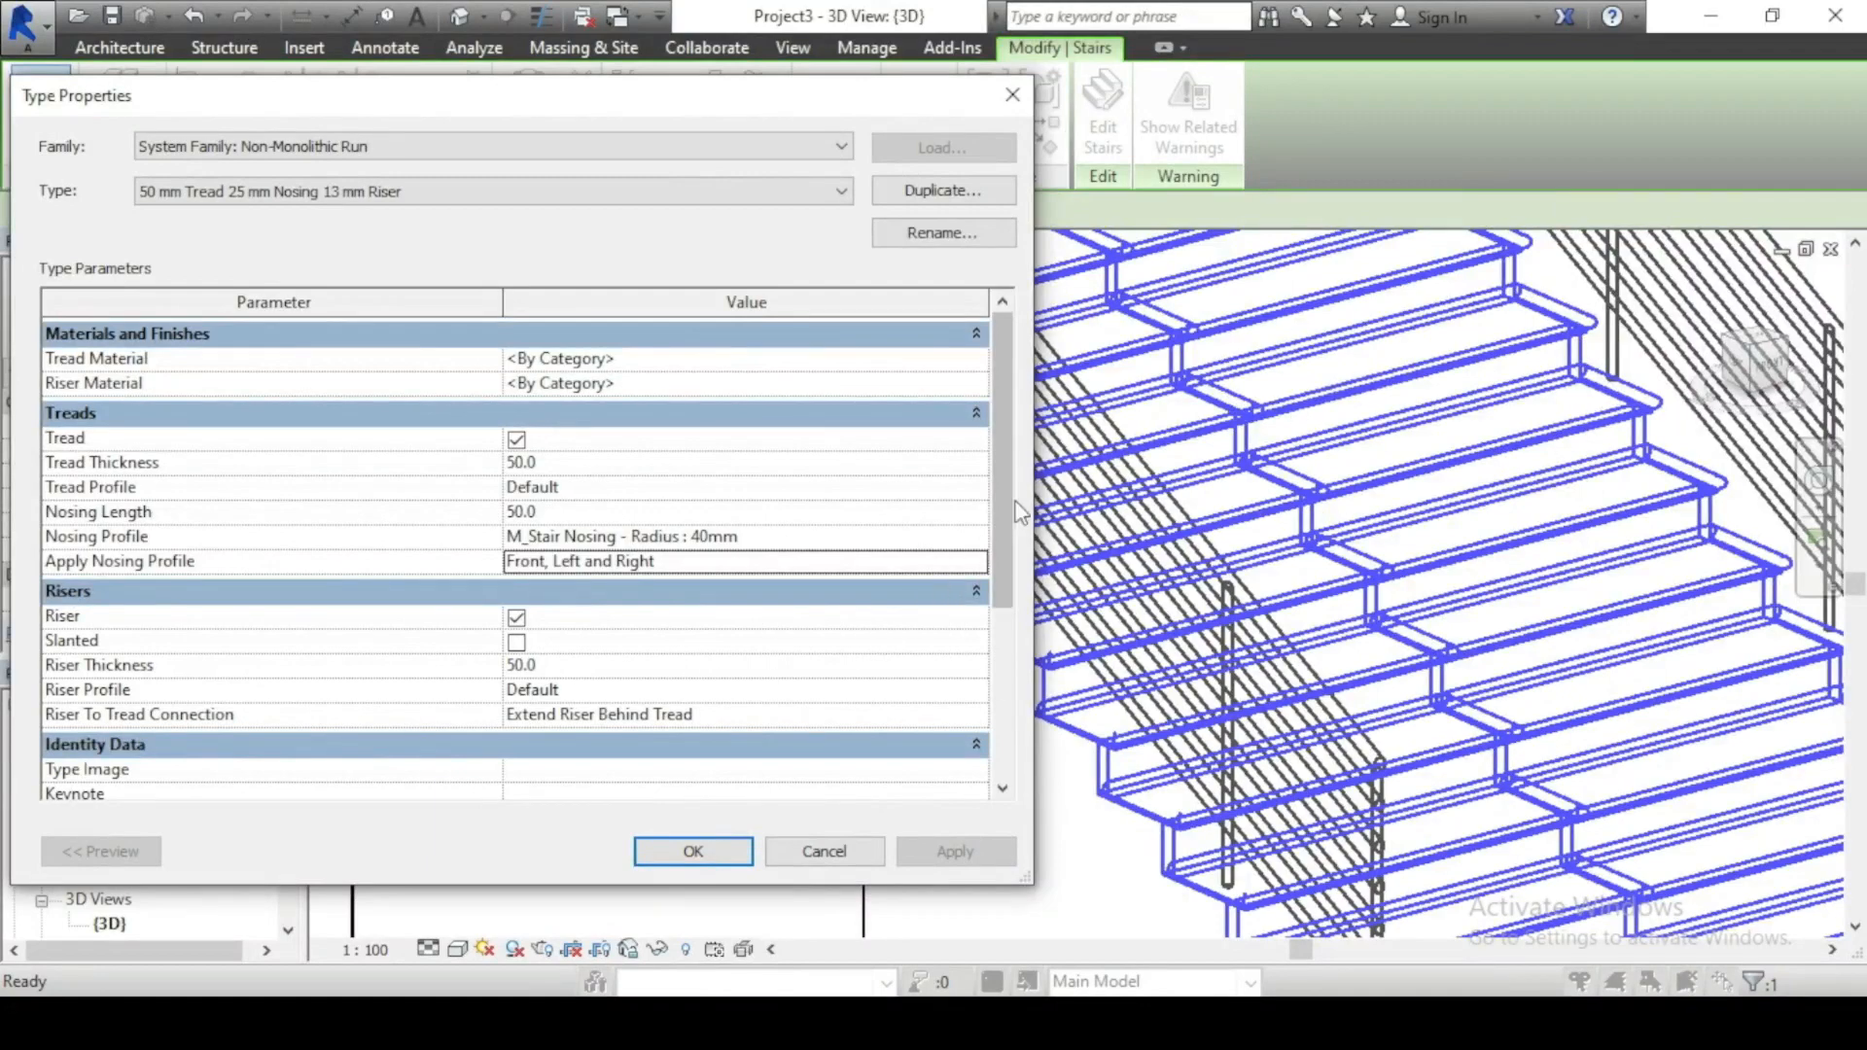
scroll(1006, 516, "down", 2)
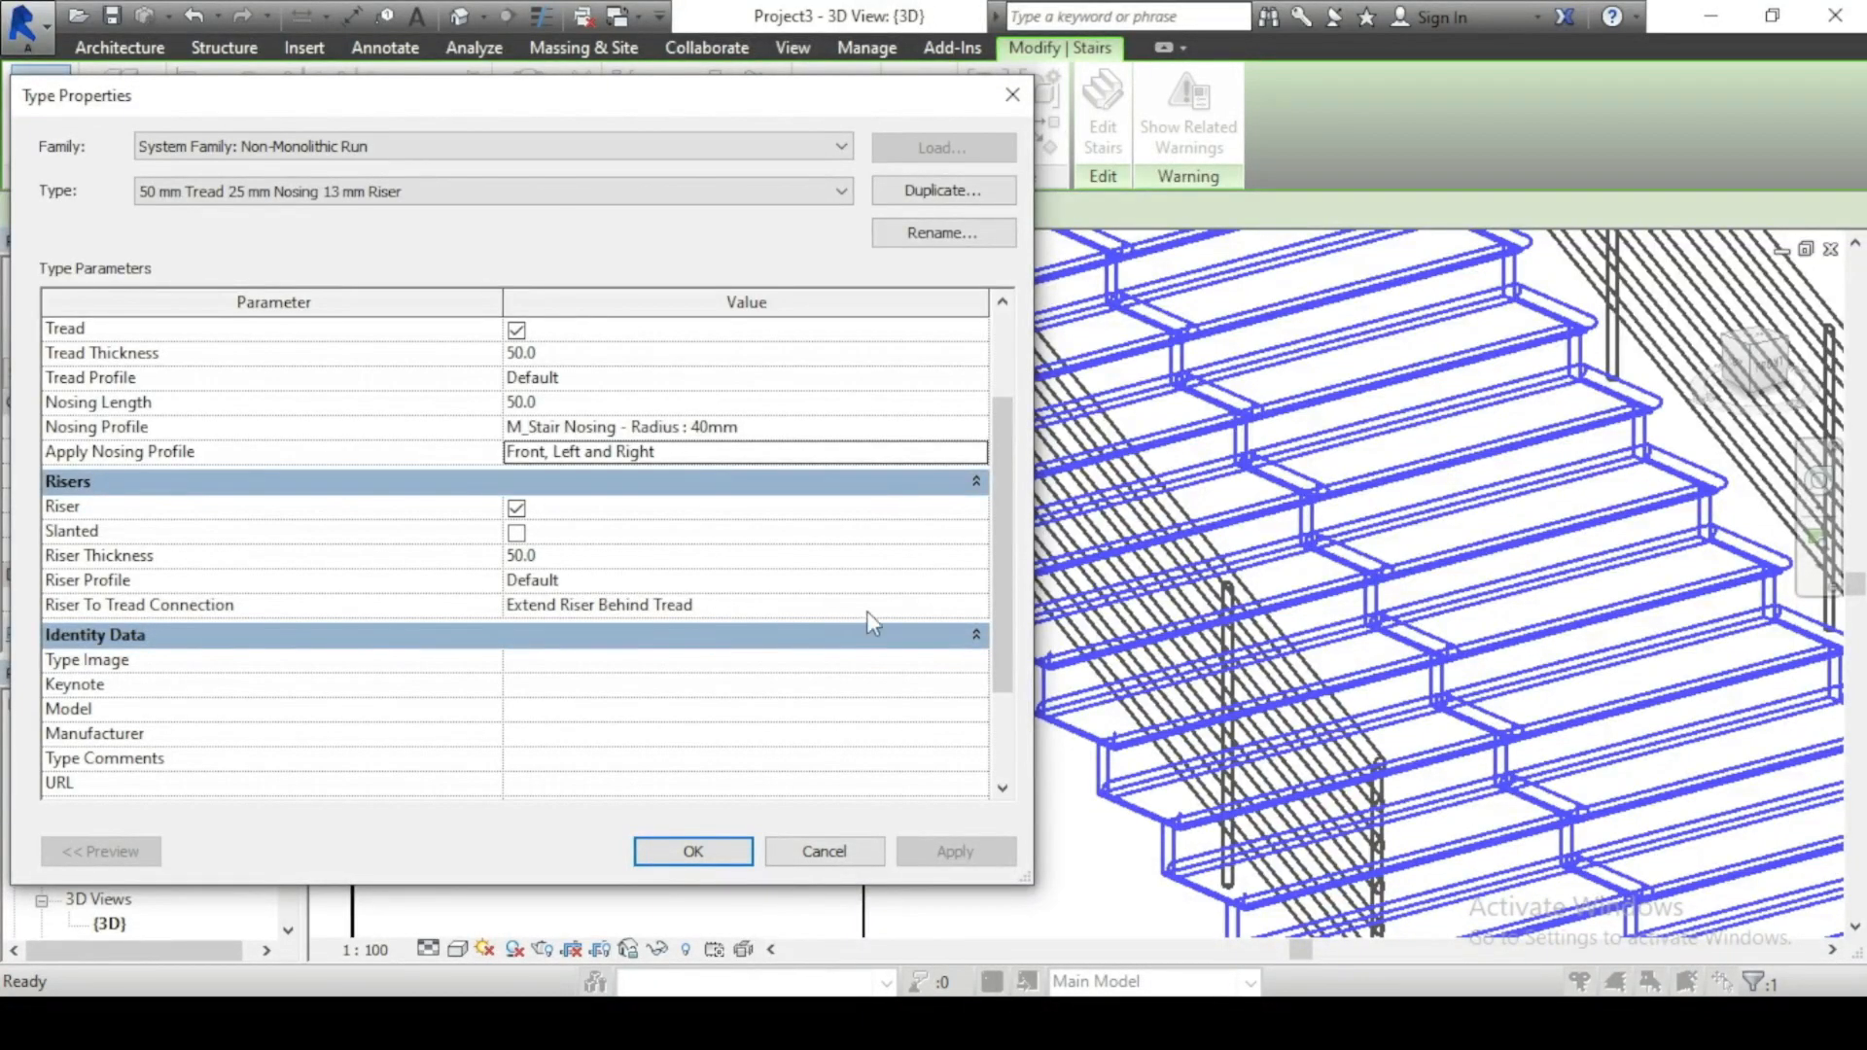
scroll(994, 479, "up", 2)
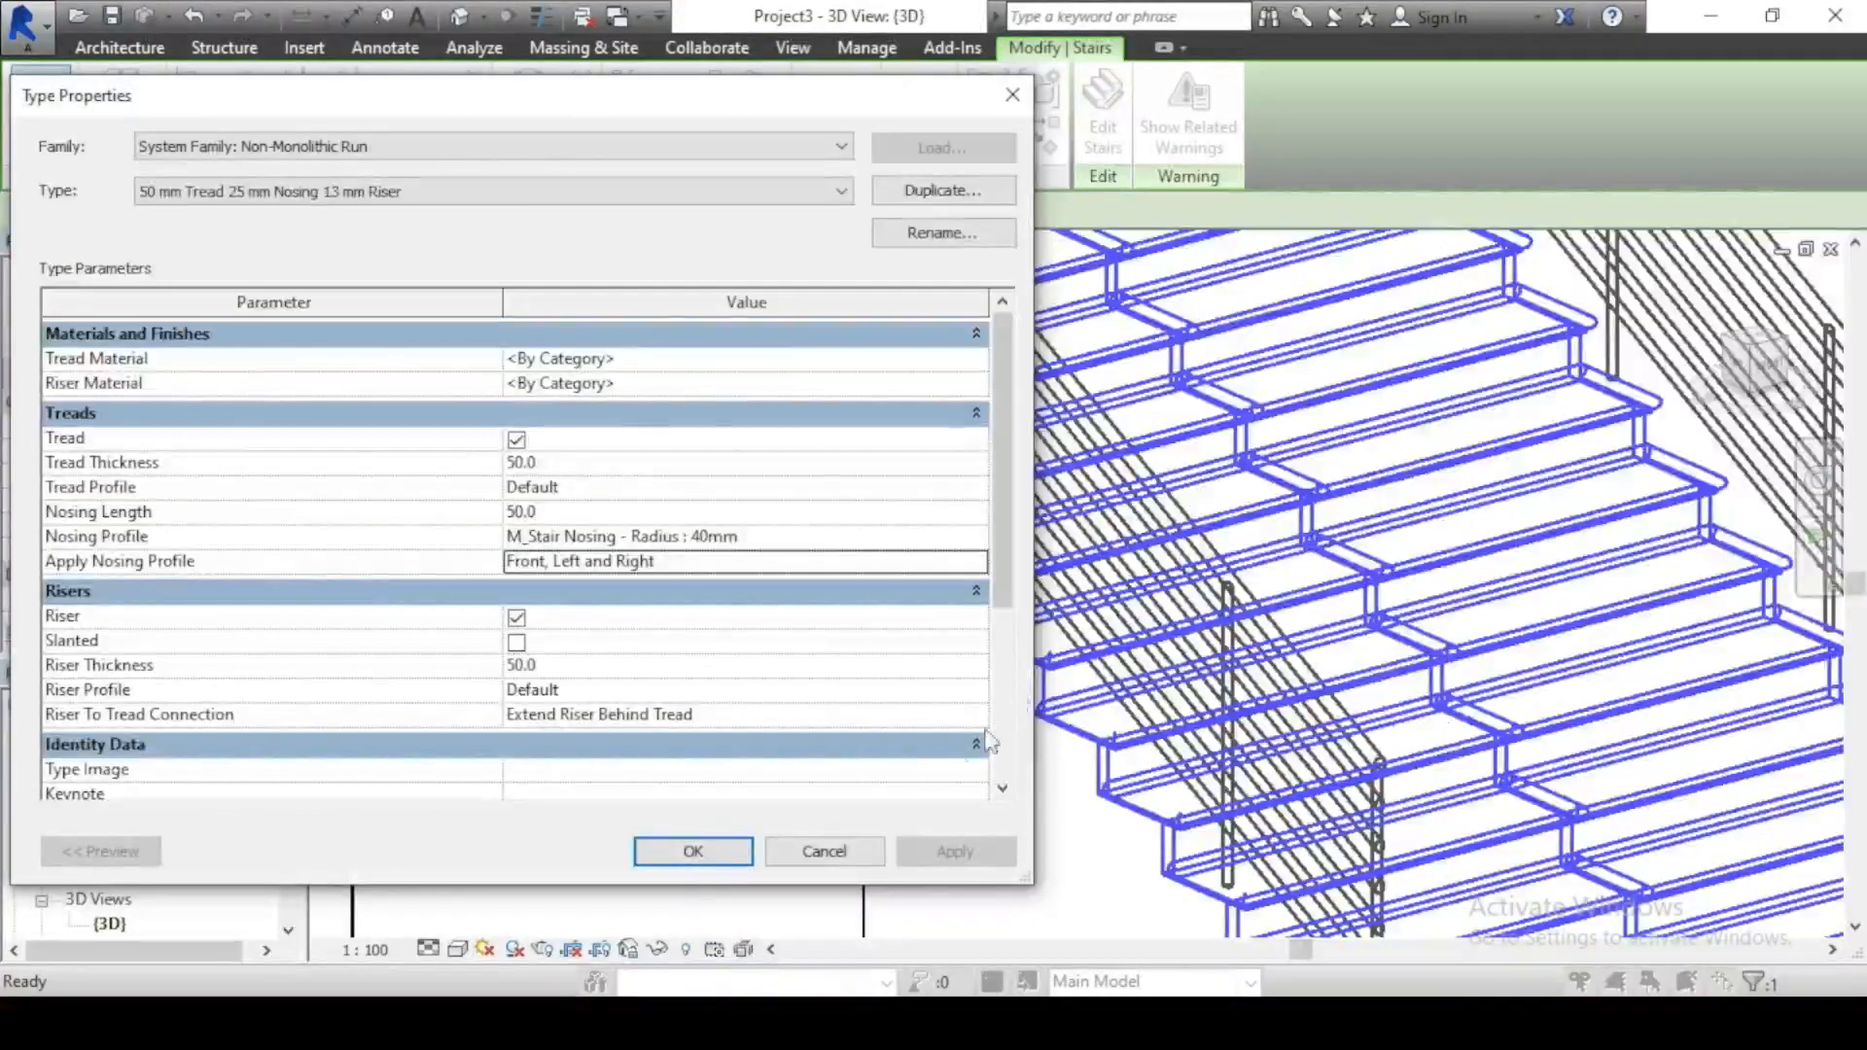
left_click(719, 851)
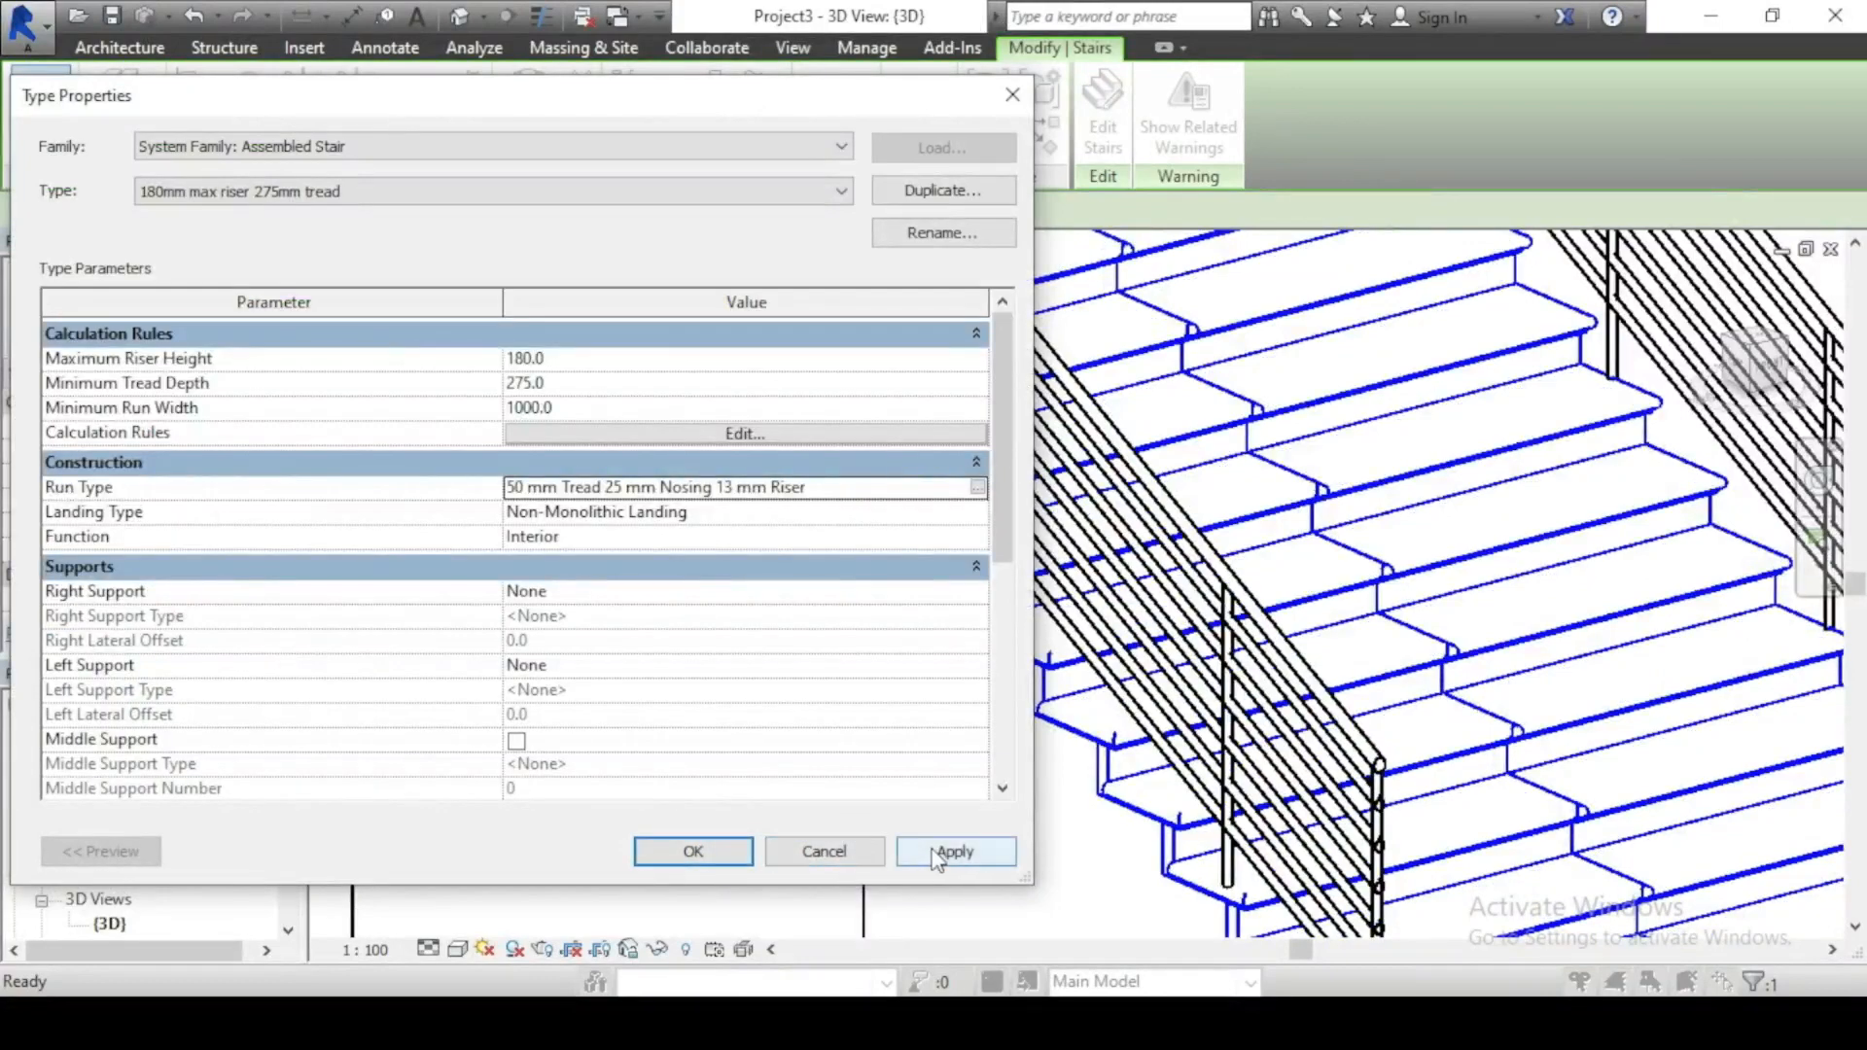
left_click(727, 851)
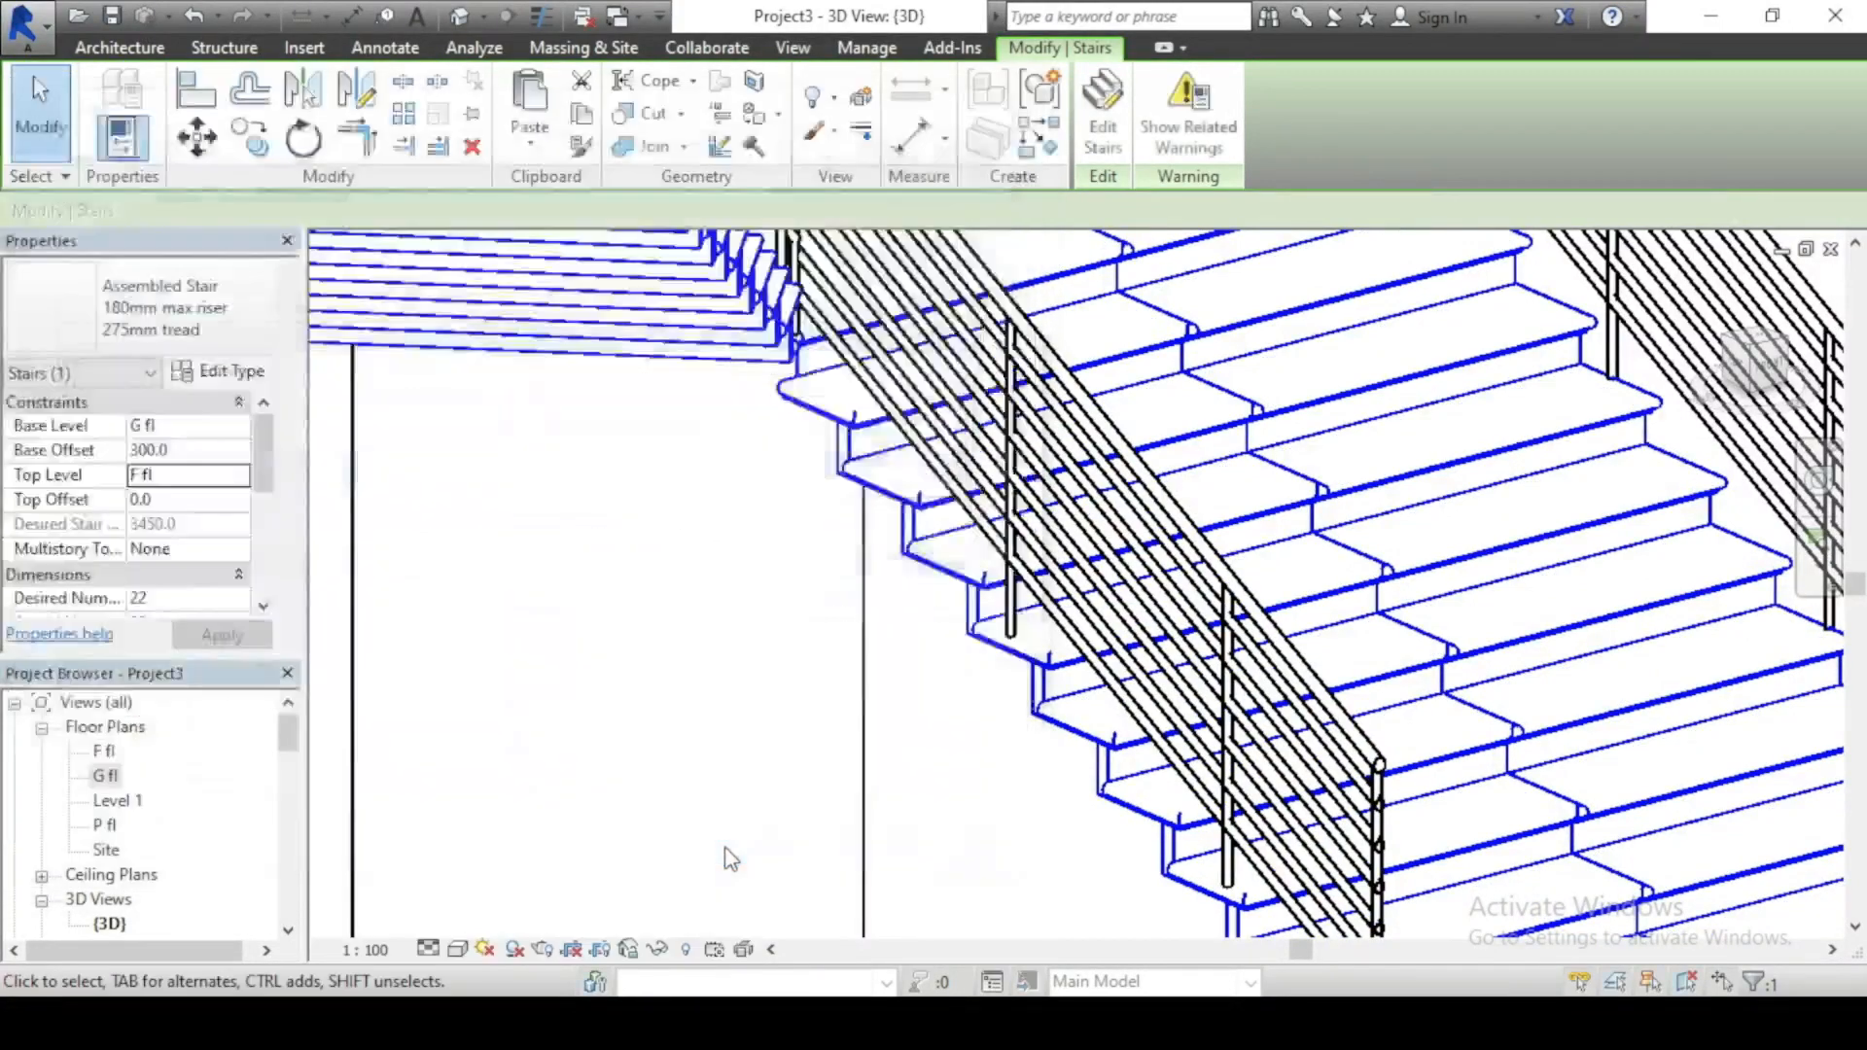
Step: Examine the stair's treads, nosings, landing and railings in the 3D view from the front, at an angle and close up
left_click(722, 827)
scroll(725, 807, "down", 3)
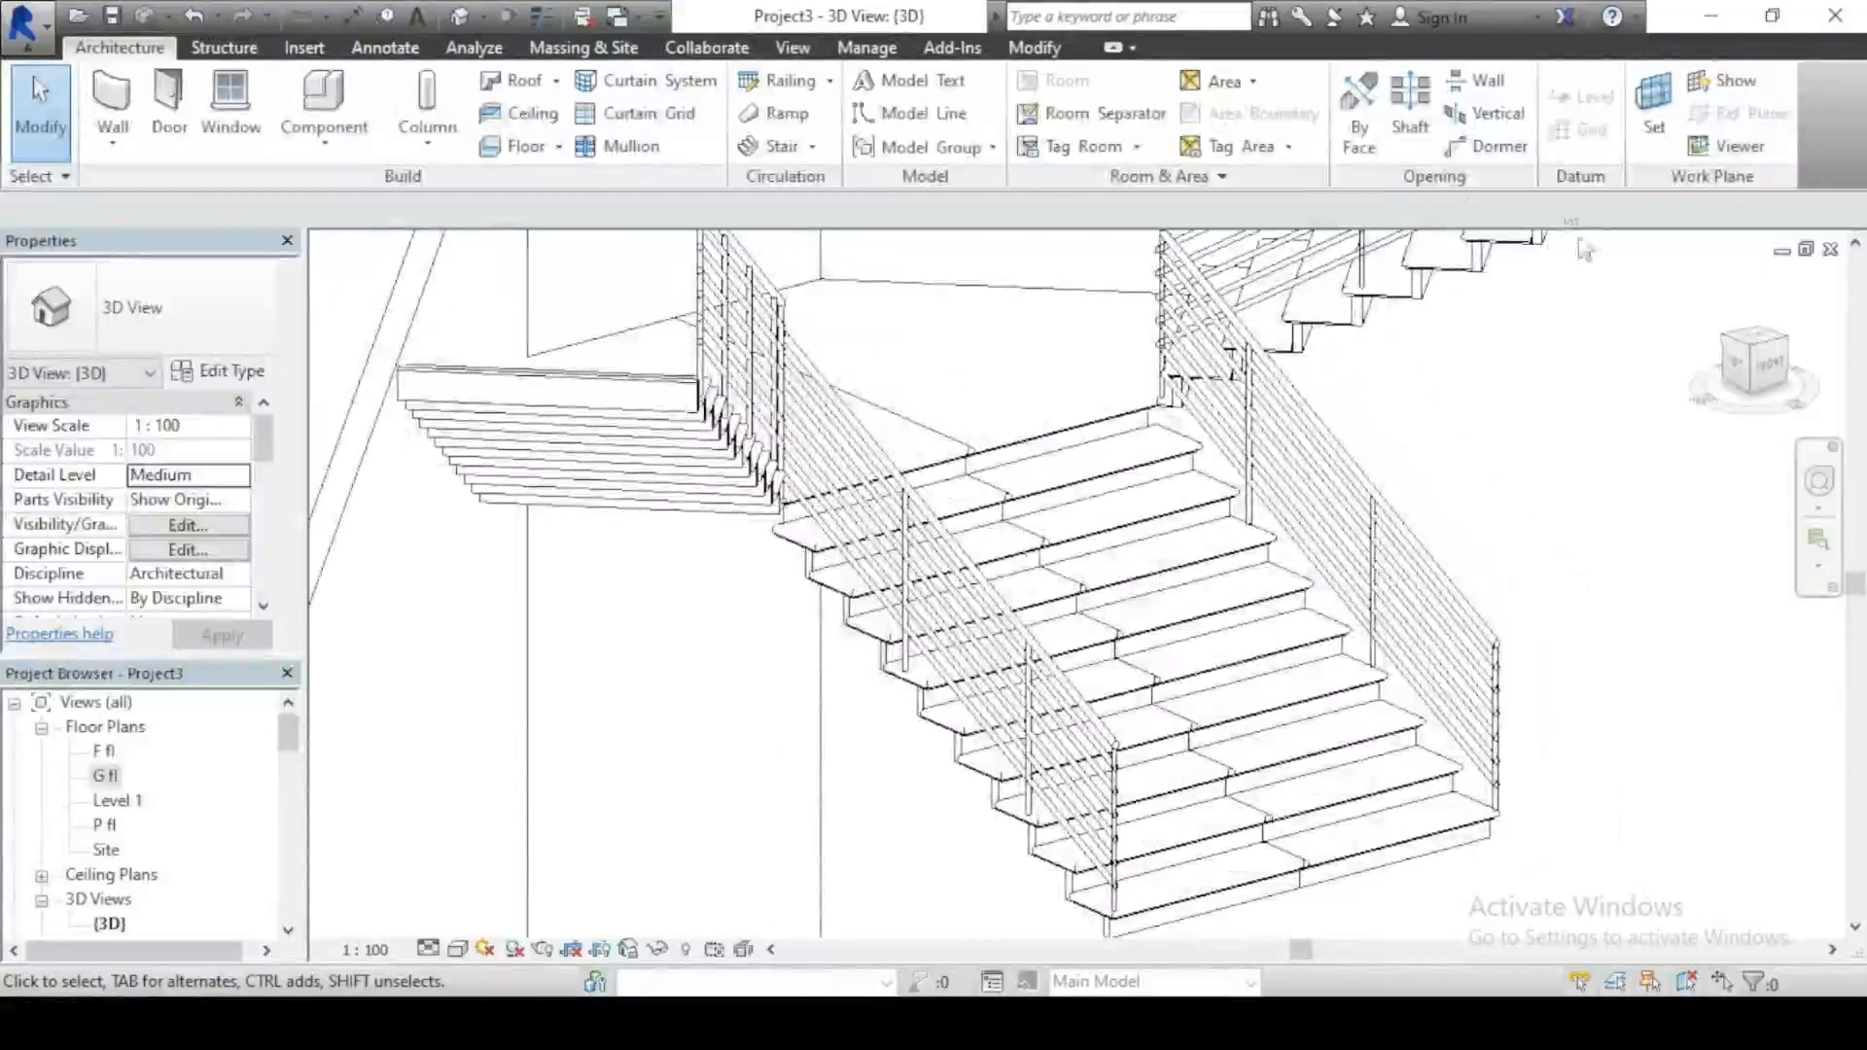
left_click(1768, 360)
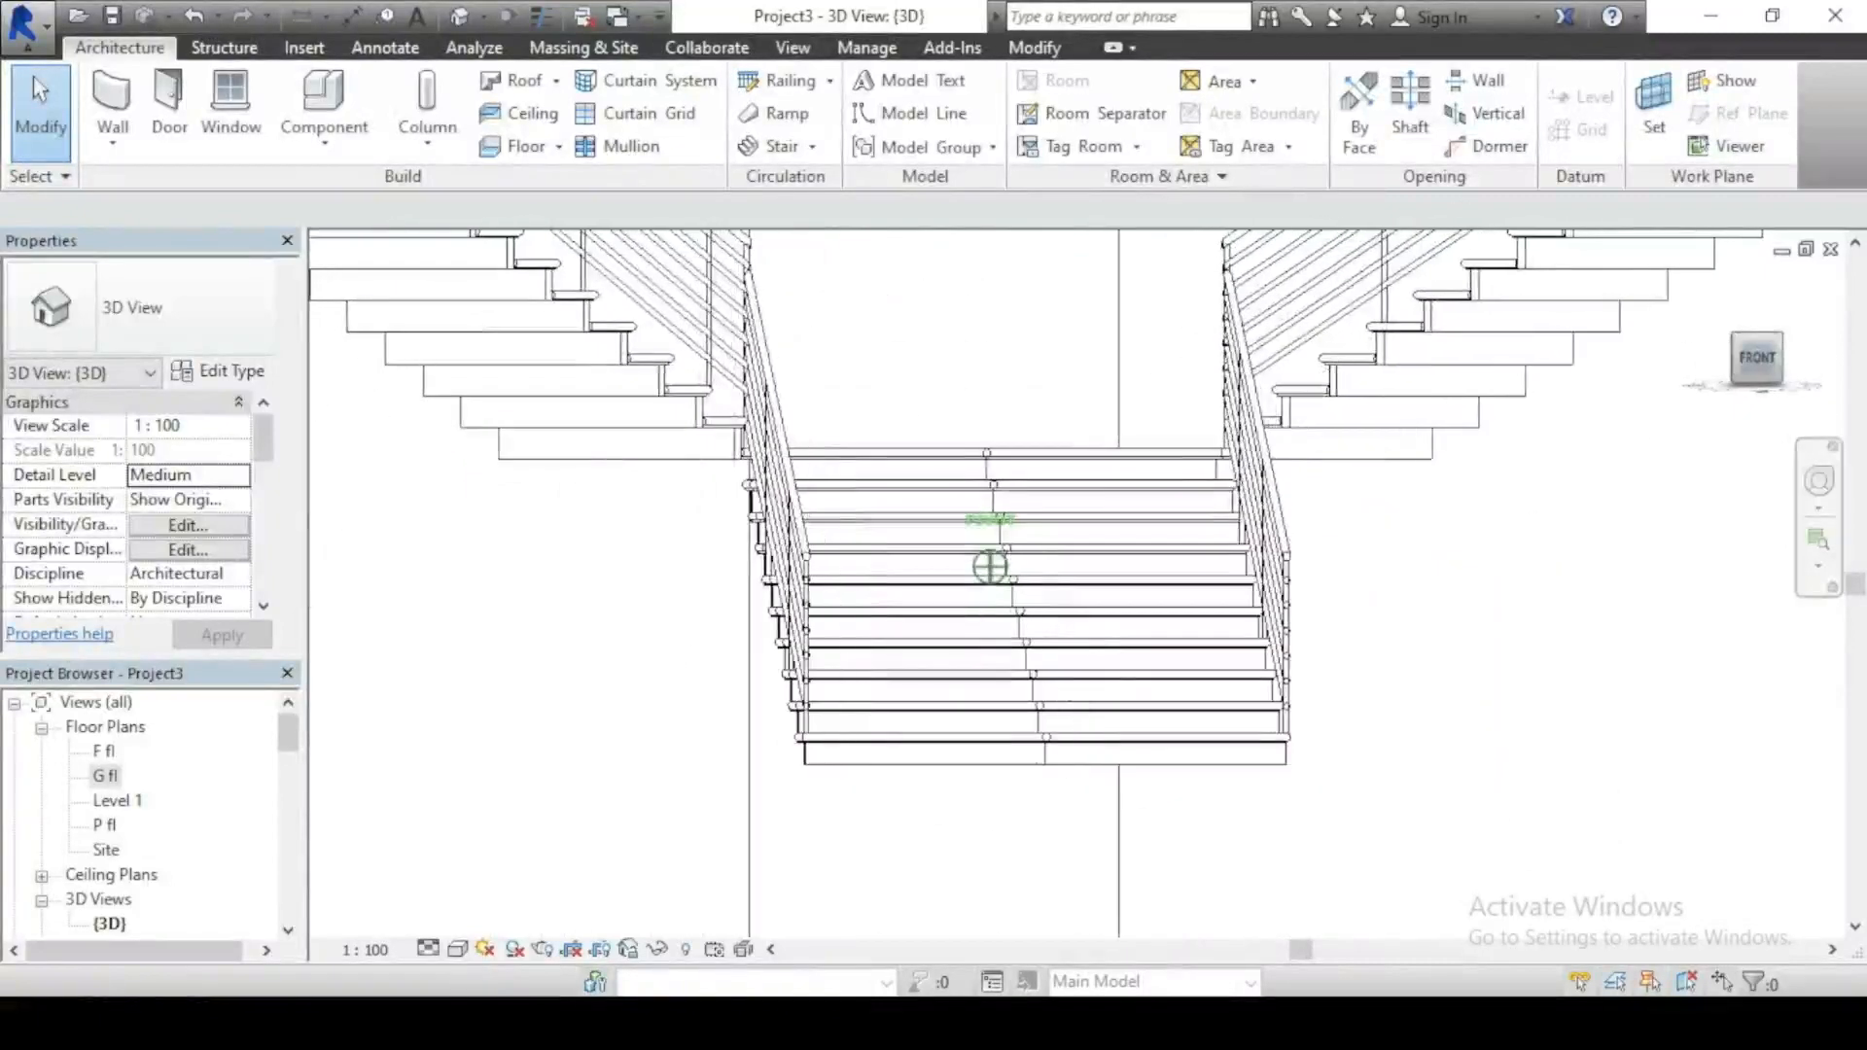
middle_click_drag(990, 567, 1002, 572, "shift")
scroll(1002, 584, "up", 5)
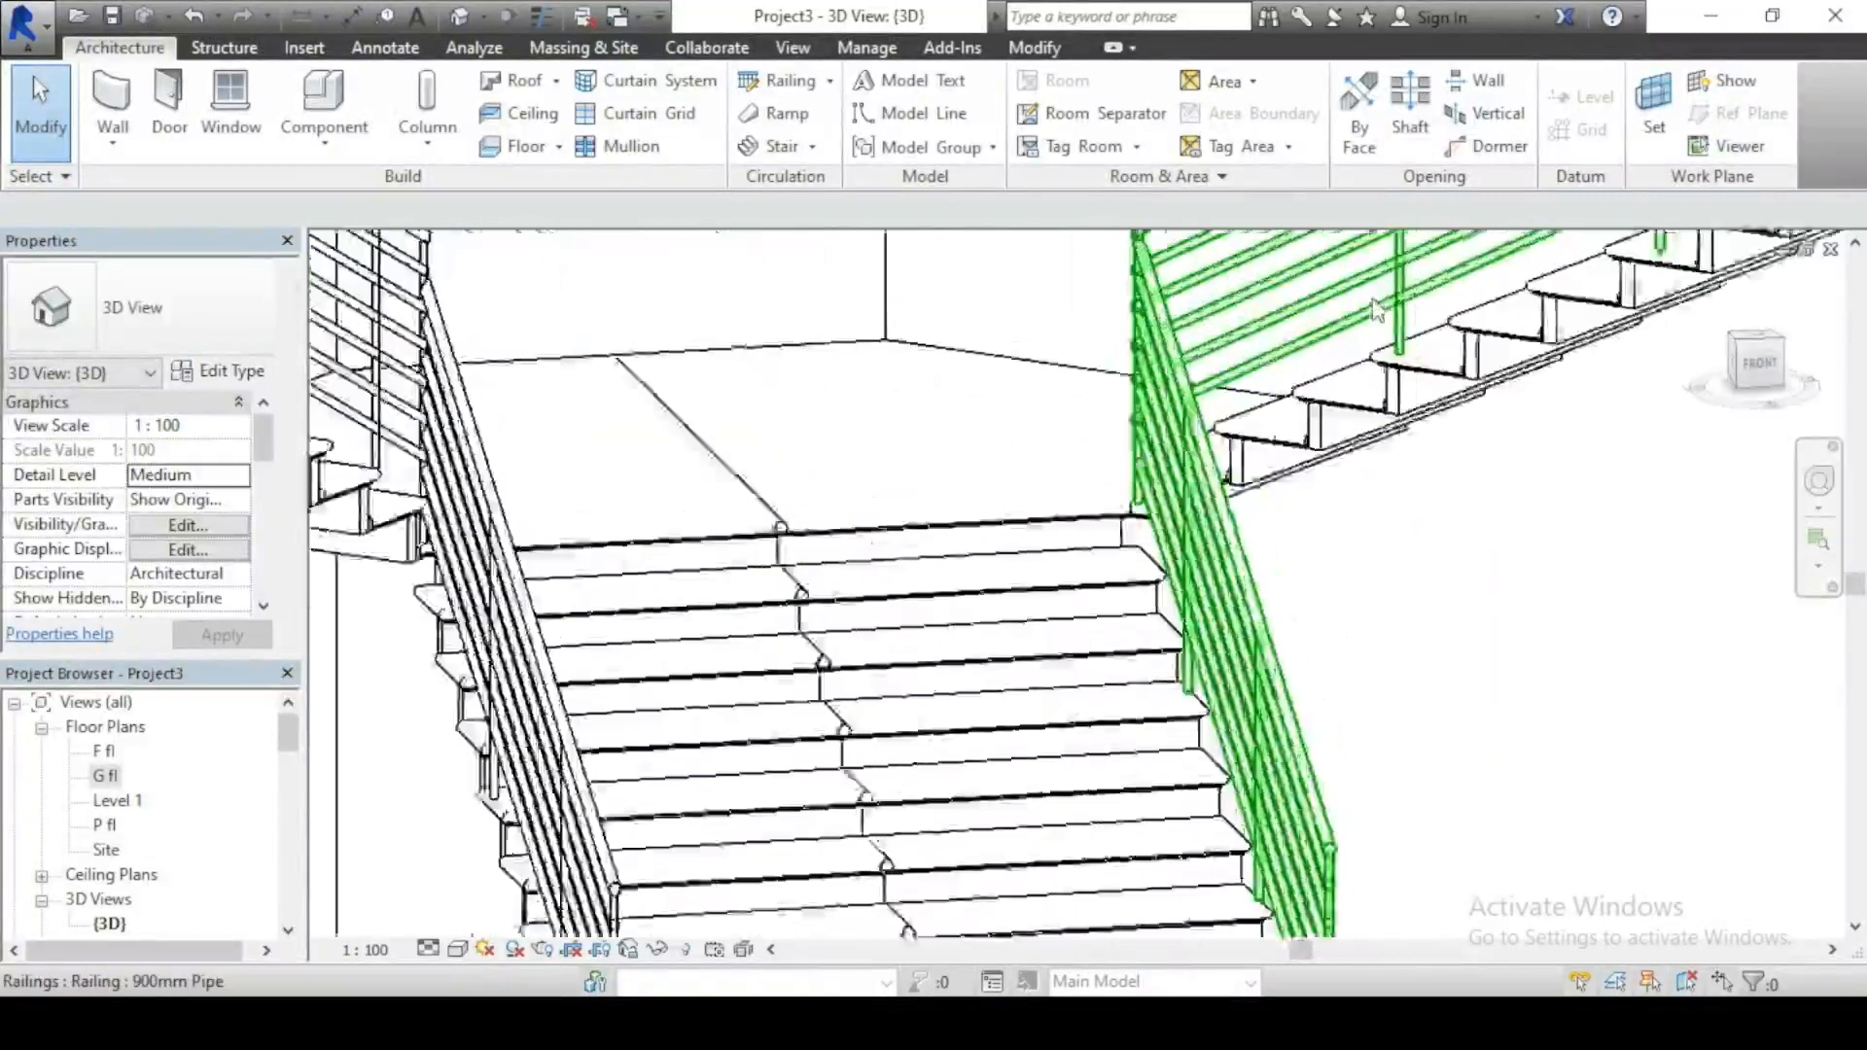
scroll(1637, 654, "down", 5)
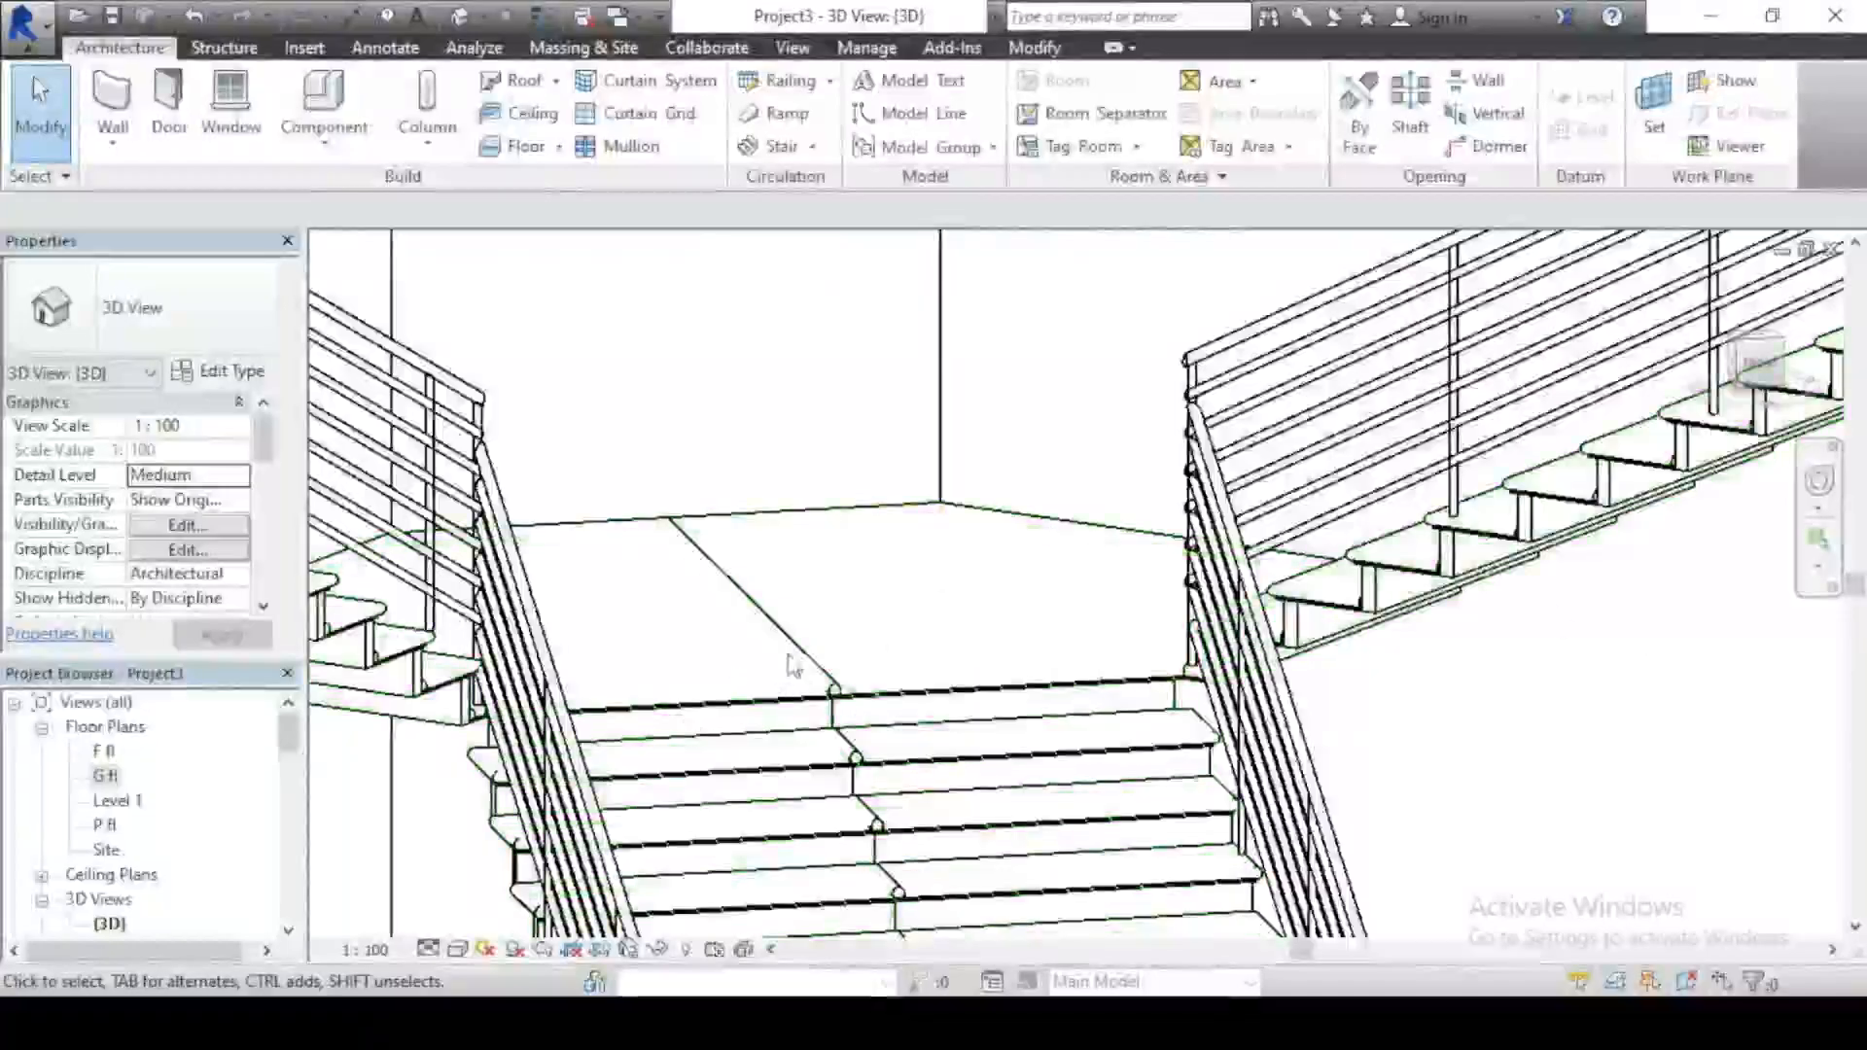
left_click(1760, 366)
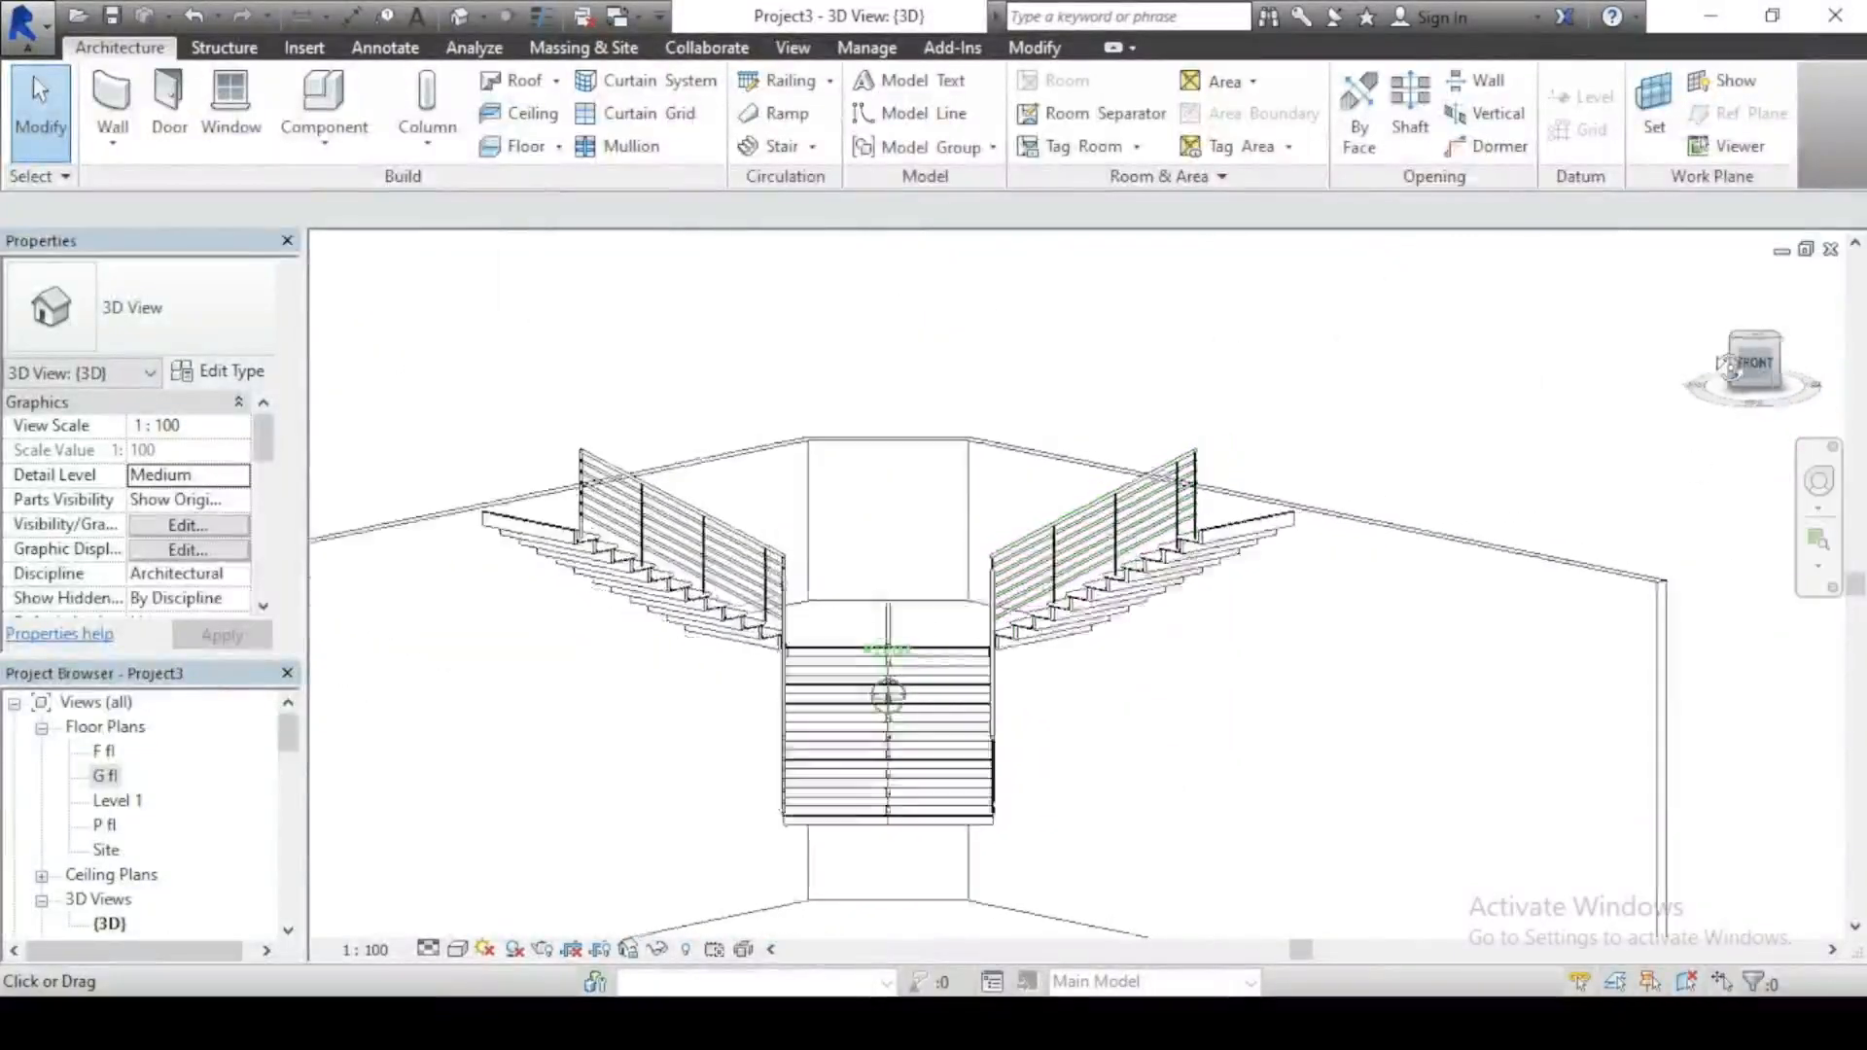
middle_click_drag(888, 697, 1082, 623, "shift")
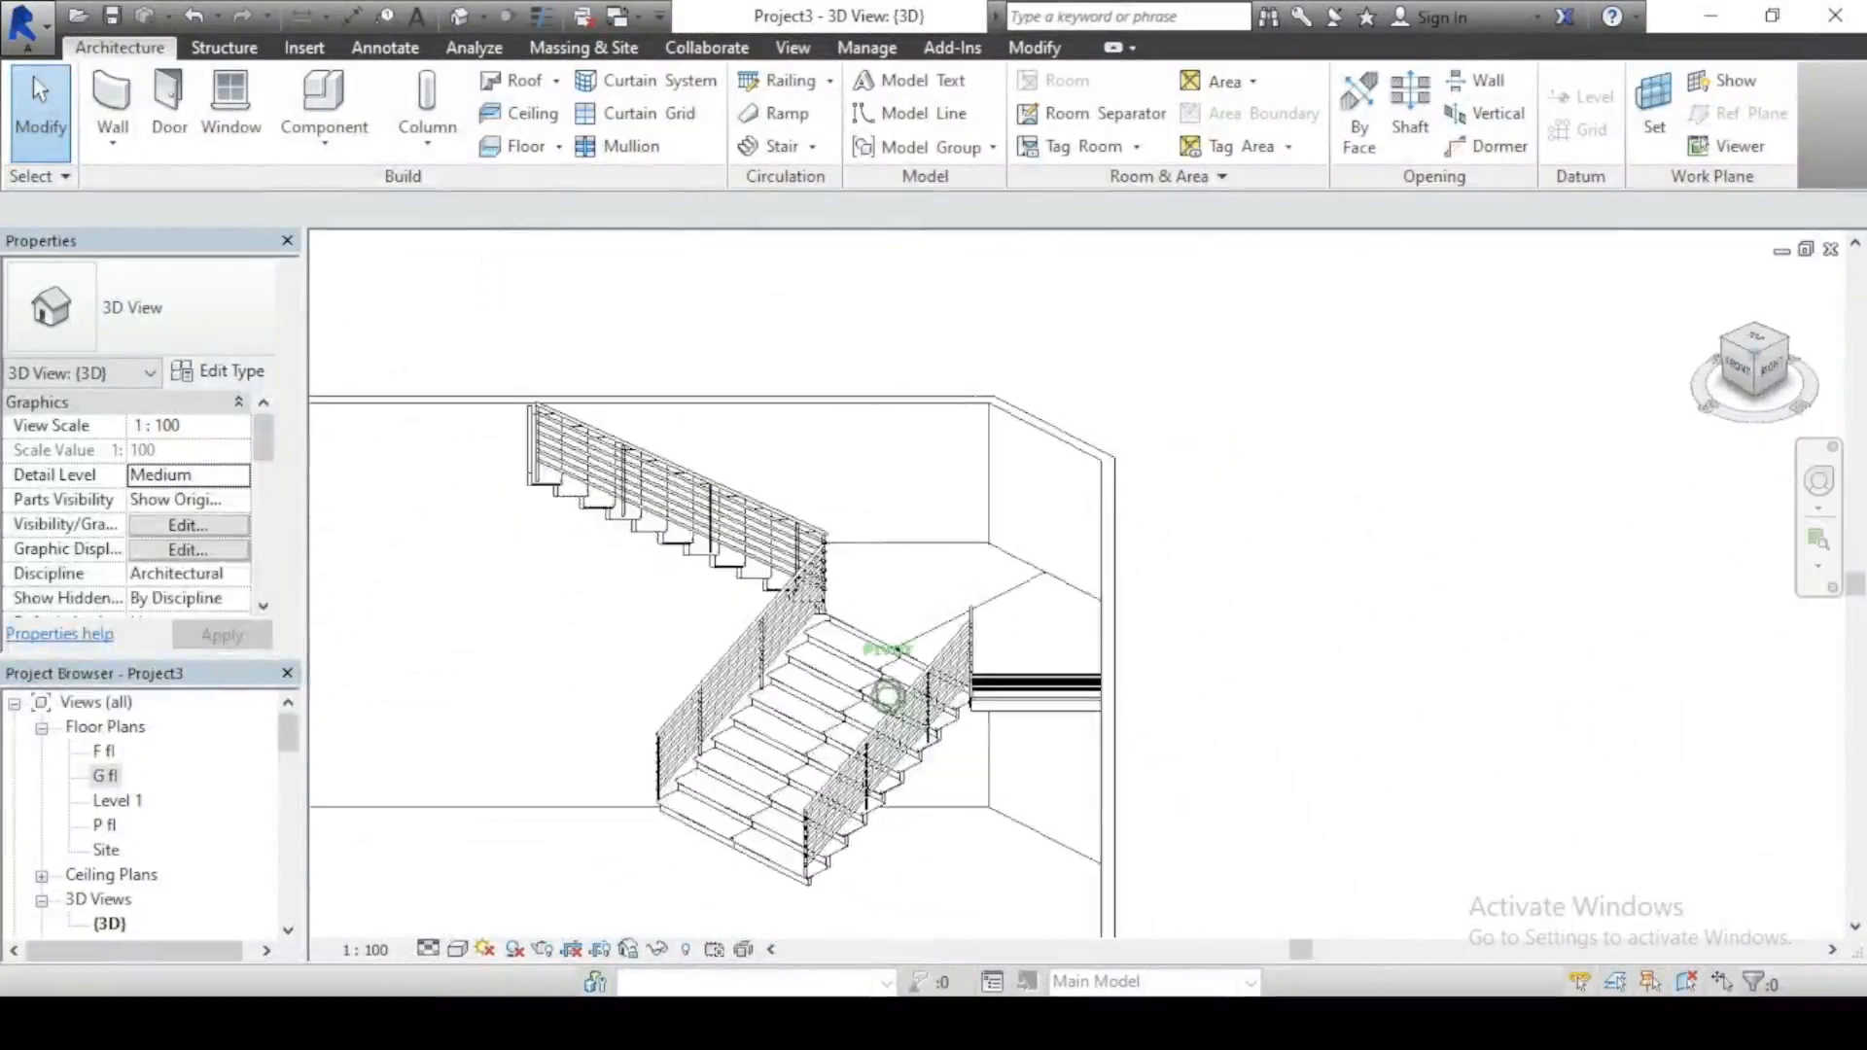
scroll(1644, 459, "down", 3)
scroll(1092, 715, "up", 3)
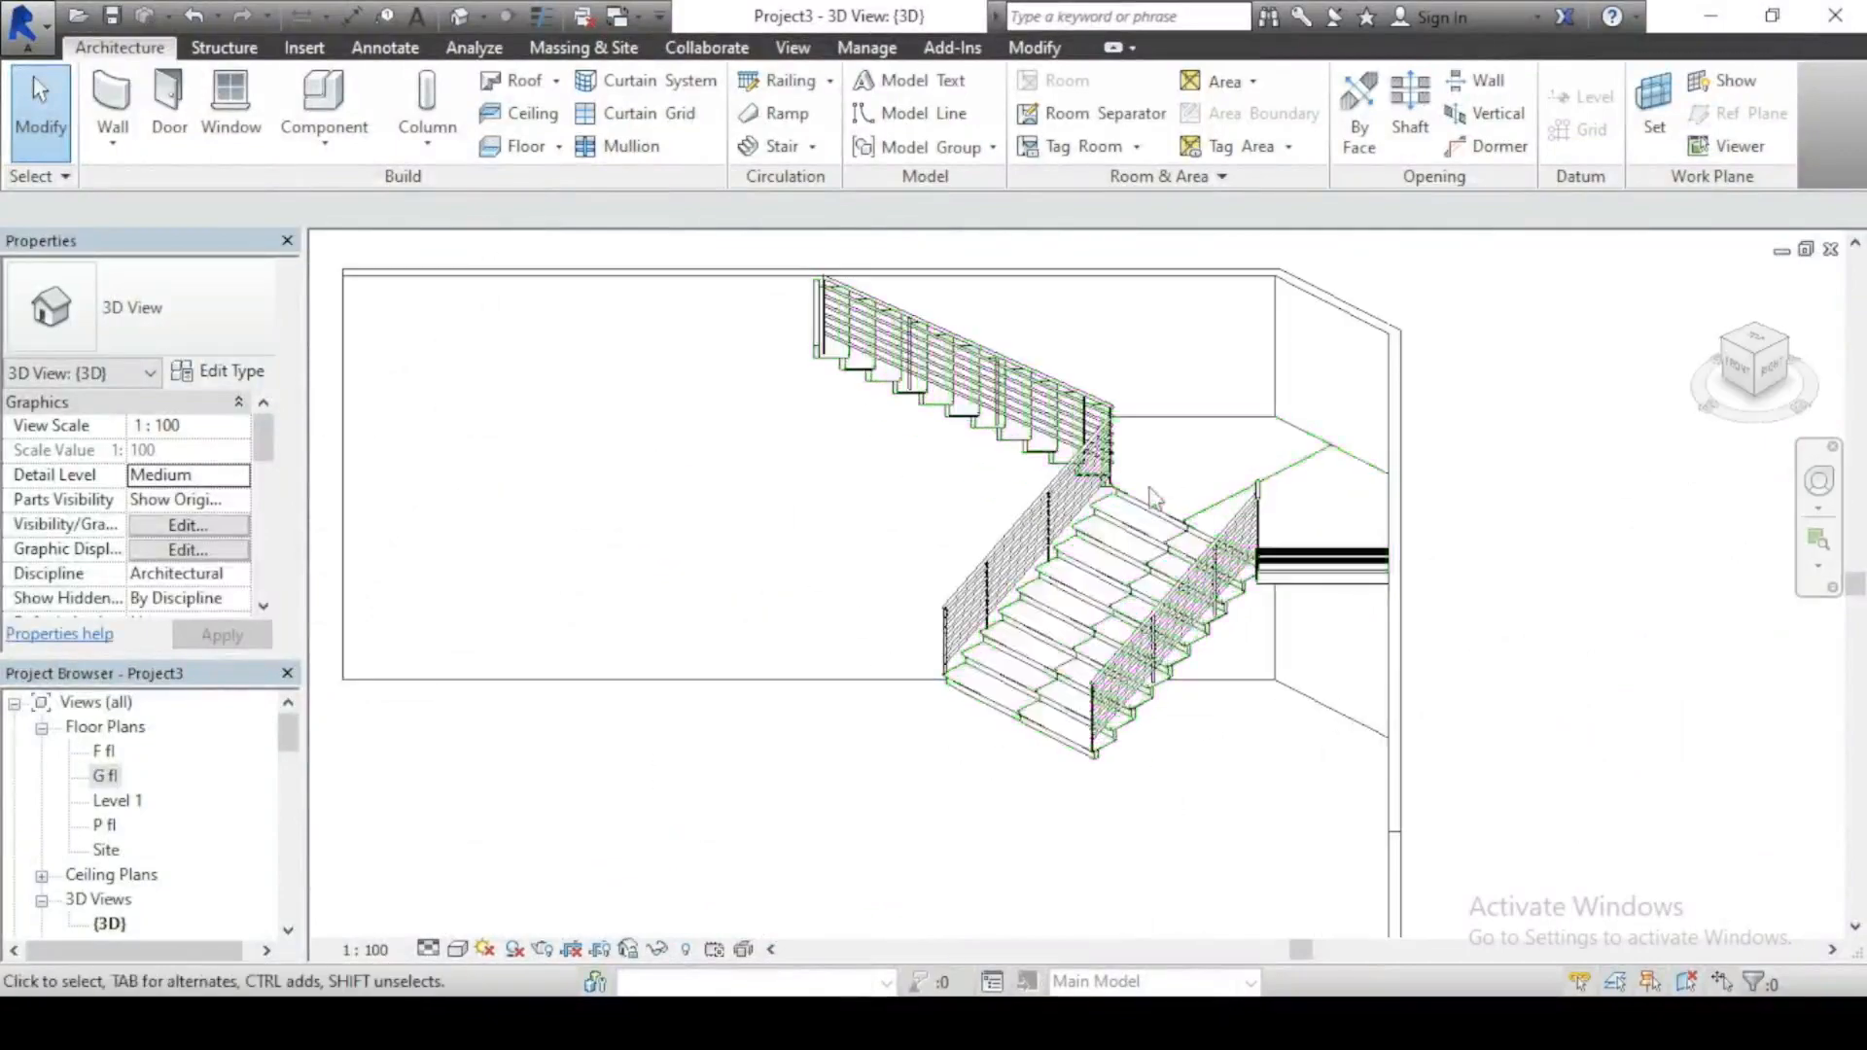
scroll(1026, 591, "up", 6)
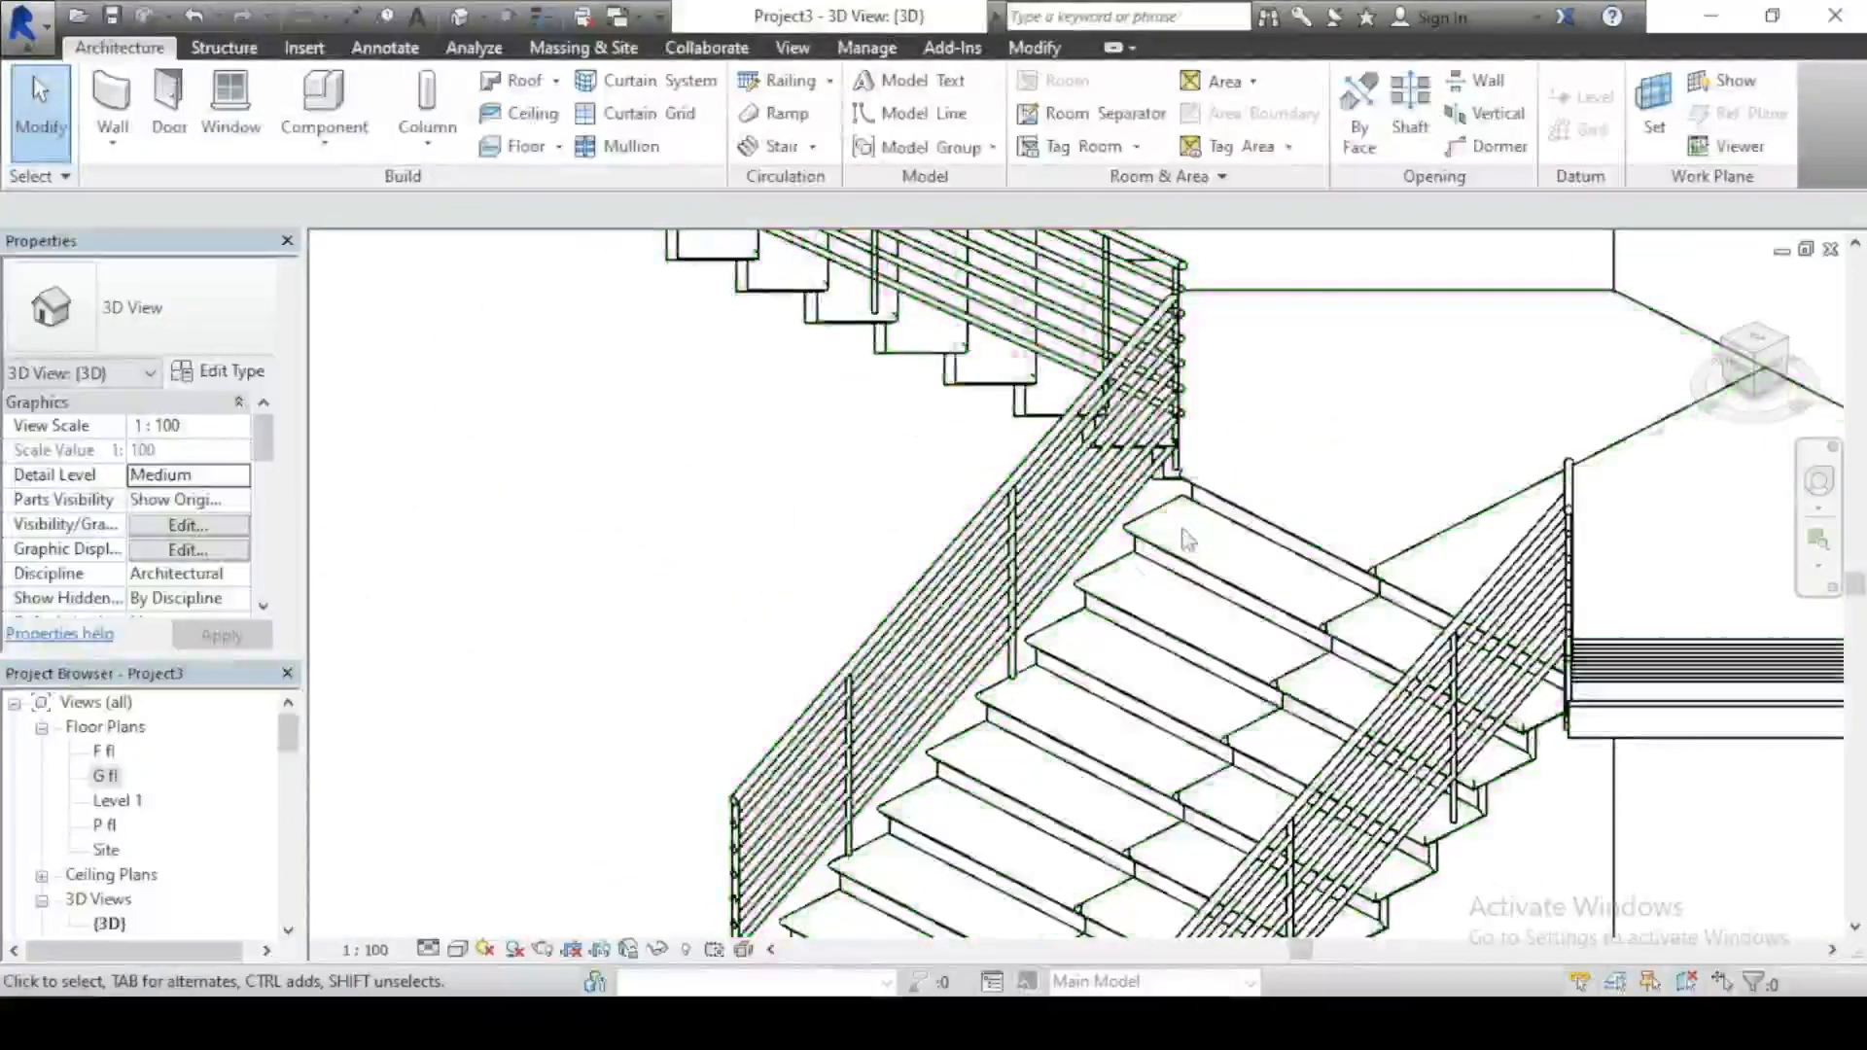
scroll(1143, 554, "down", 3)
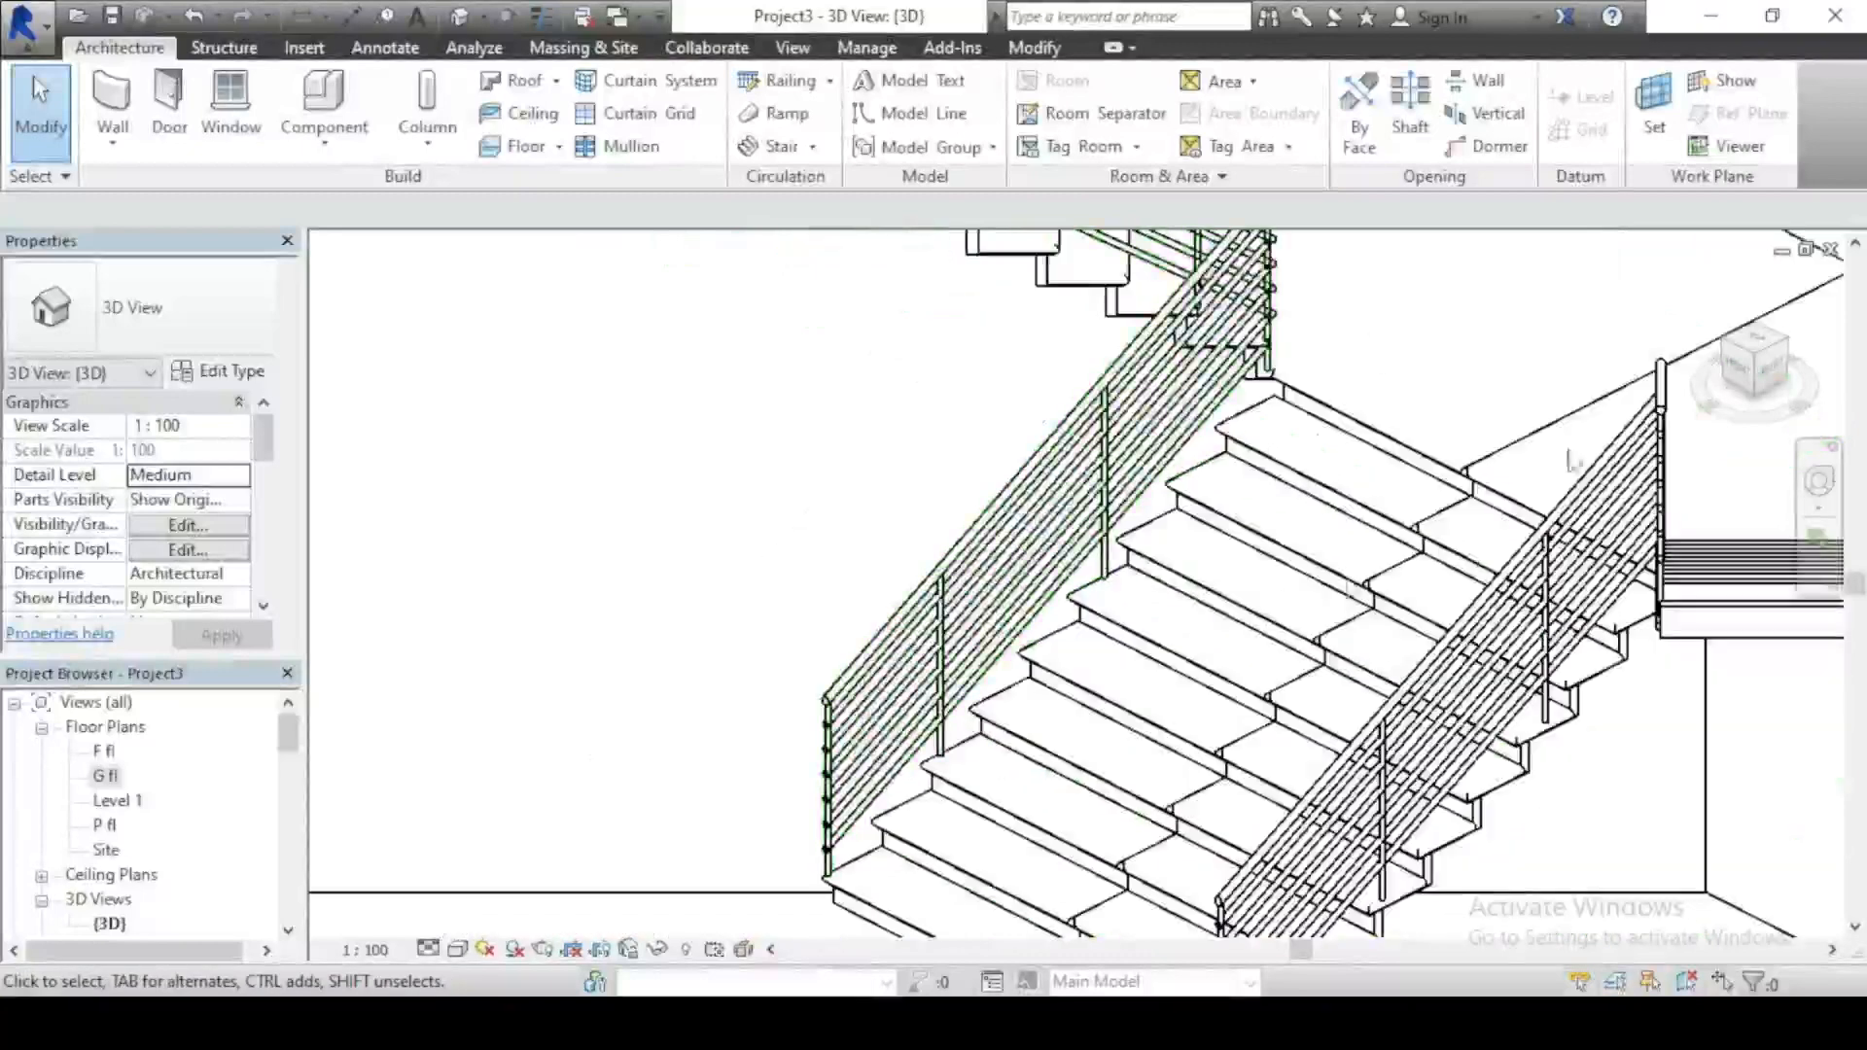
scroll(1142, 556, "down", 2)
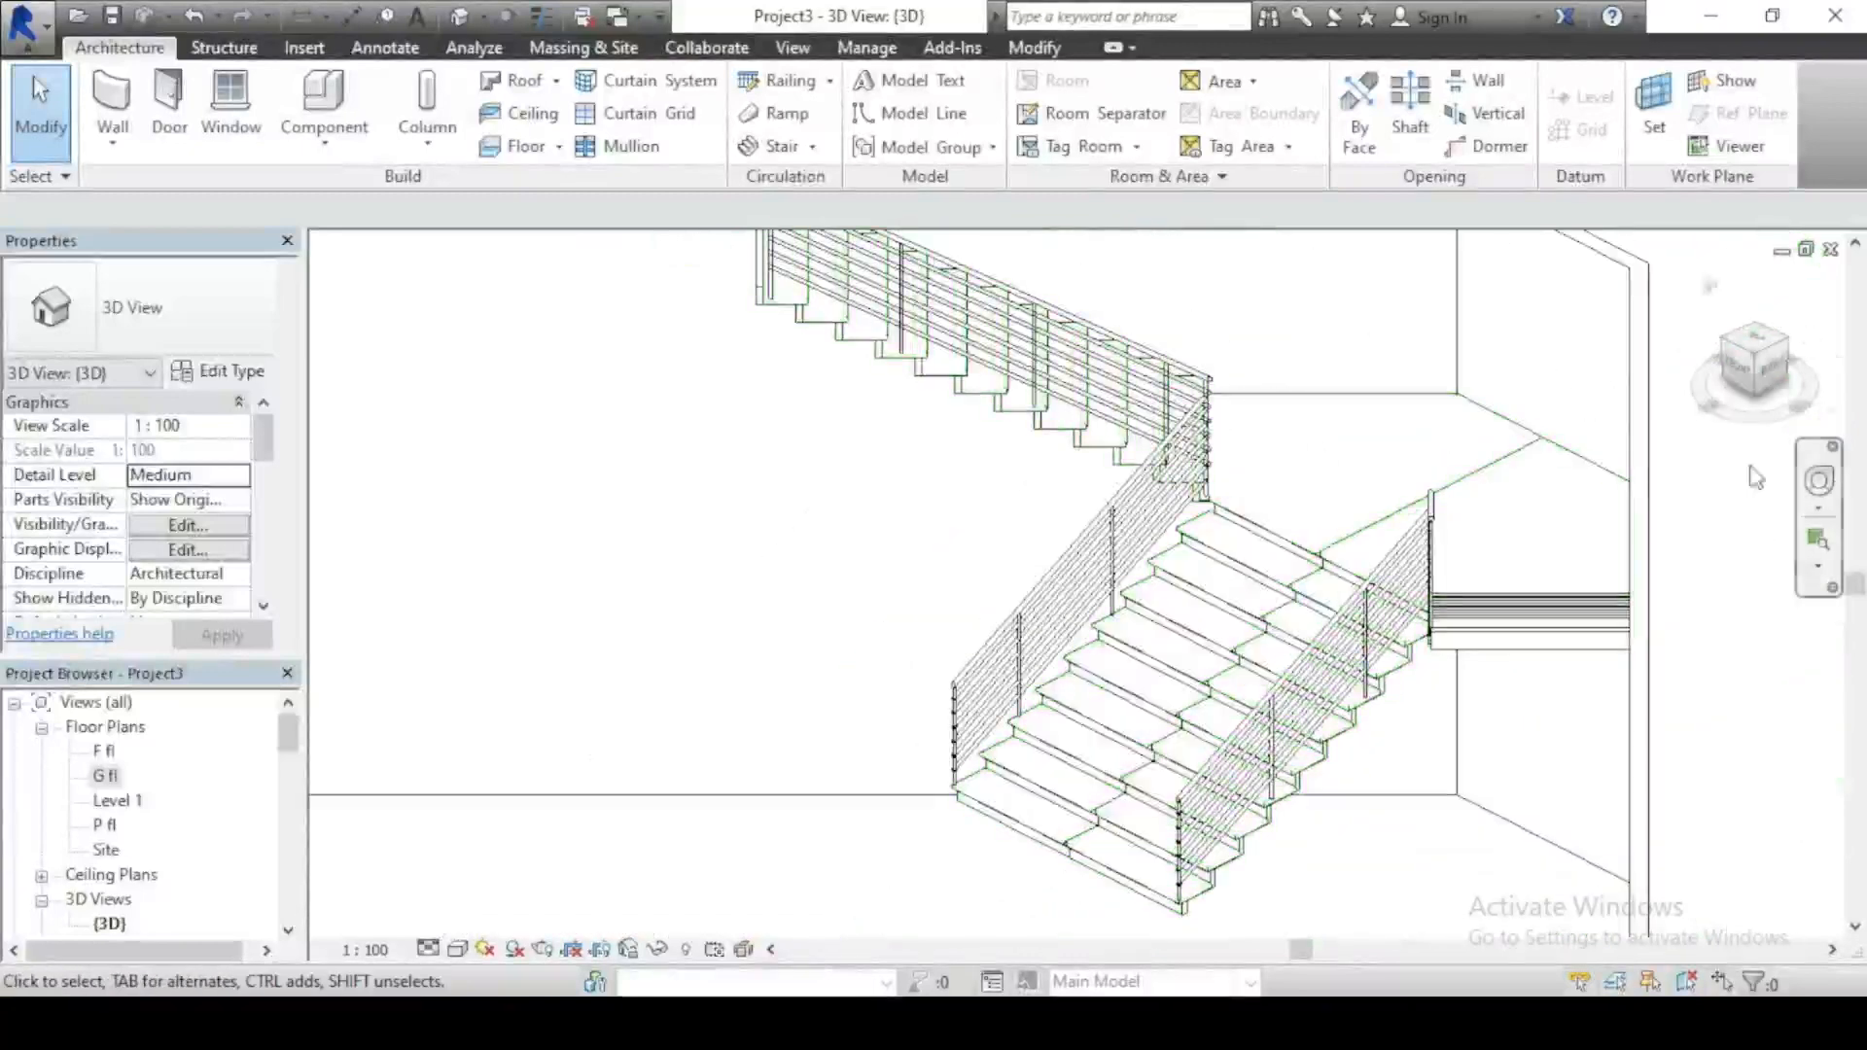
scroll(1106, 571, "down", 5)
scroll(1106, 570, "up", 4)
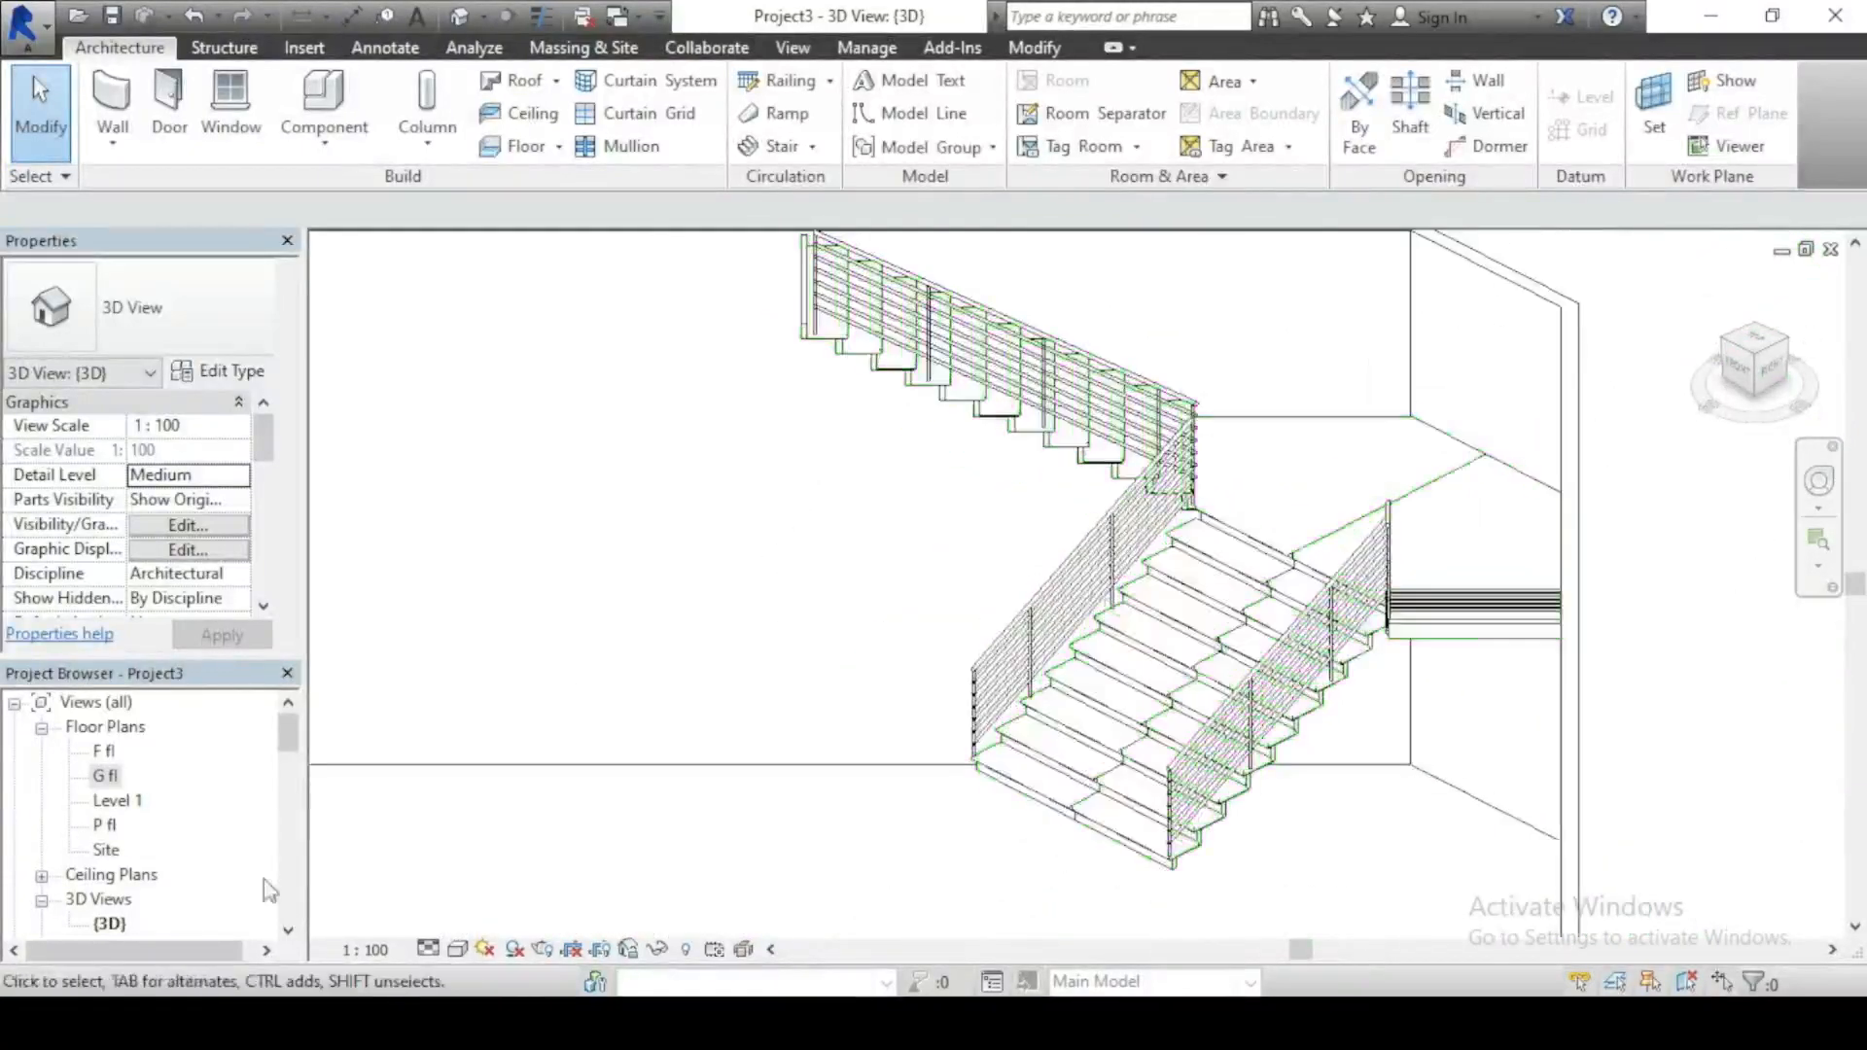
scroll(1041, 817, "up", 8)
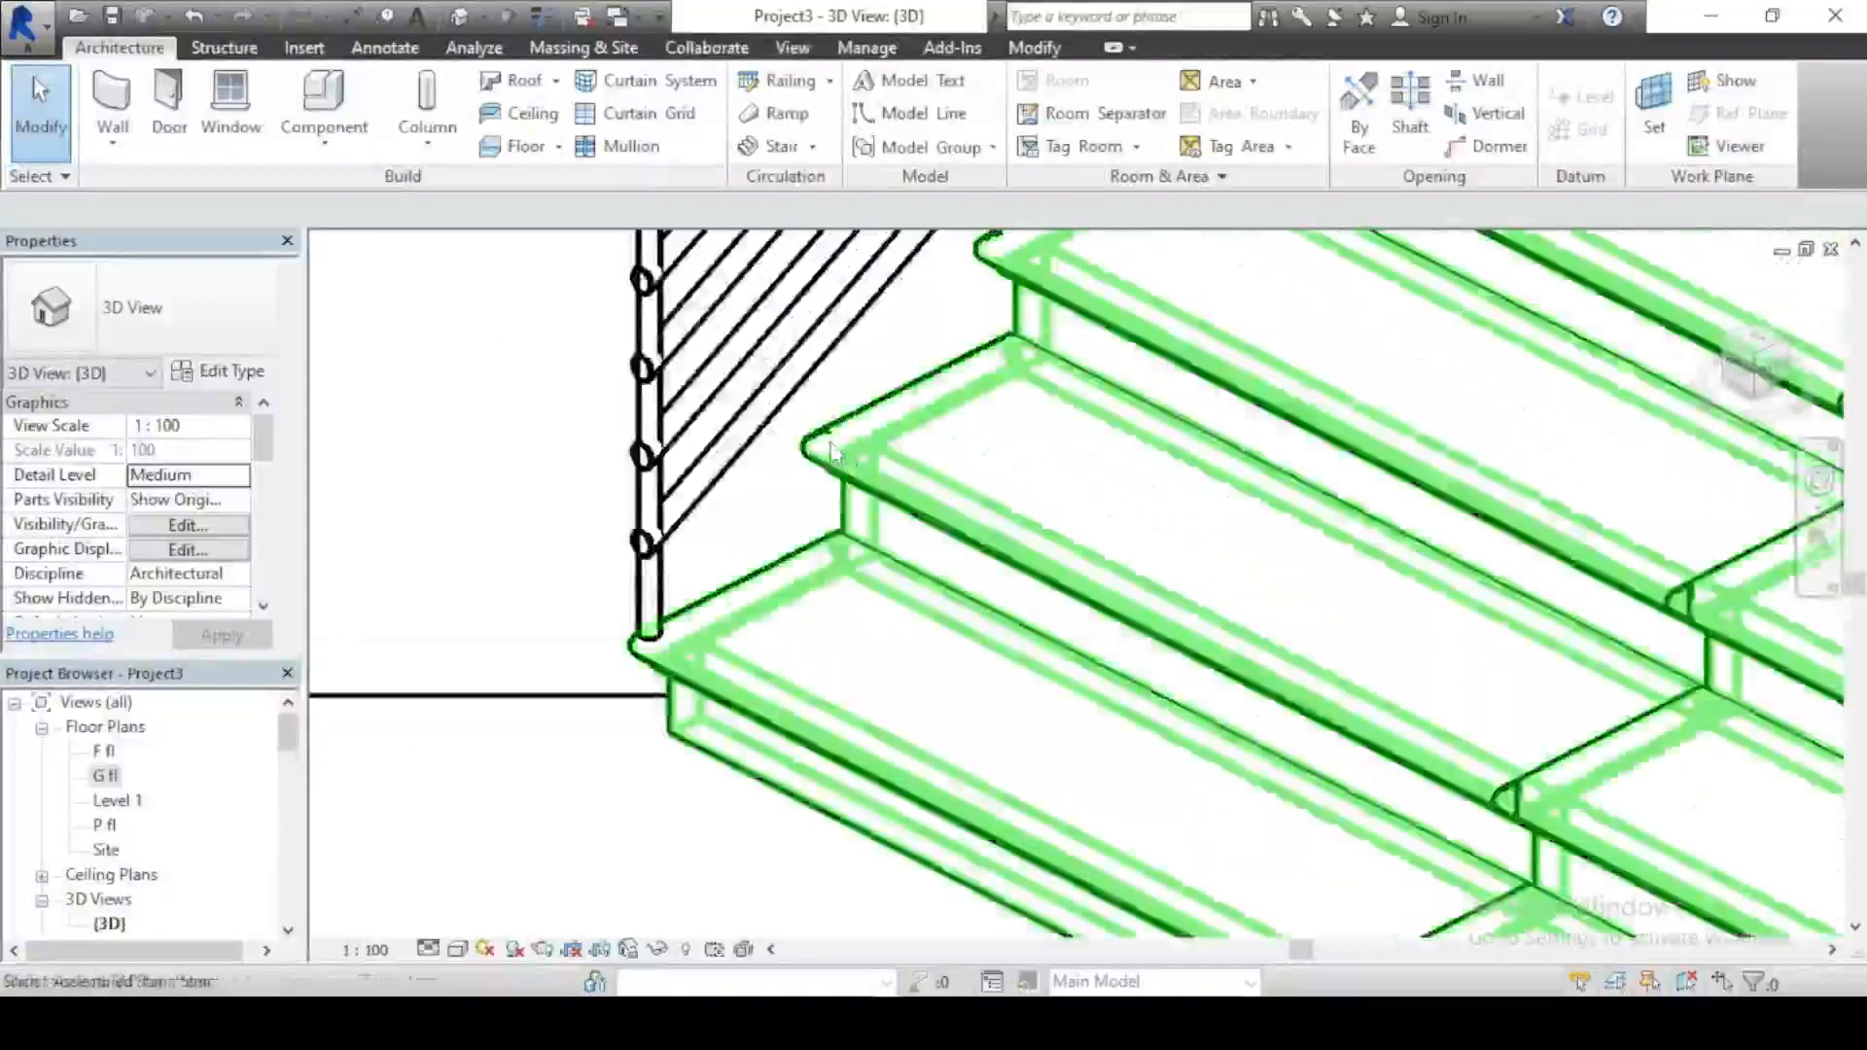
Step: Open the Level 1 floor plan at the nested hexagonal outlines around the foot of the central flight
scroll(1060, 710, "down", 5)
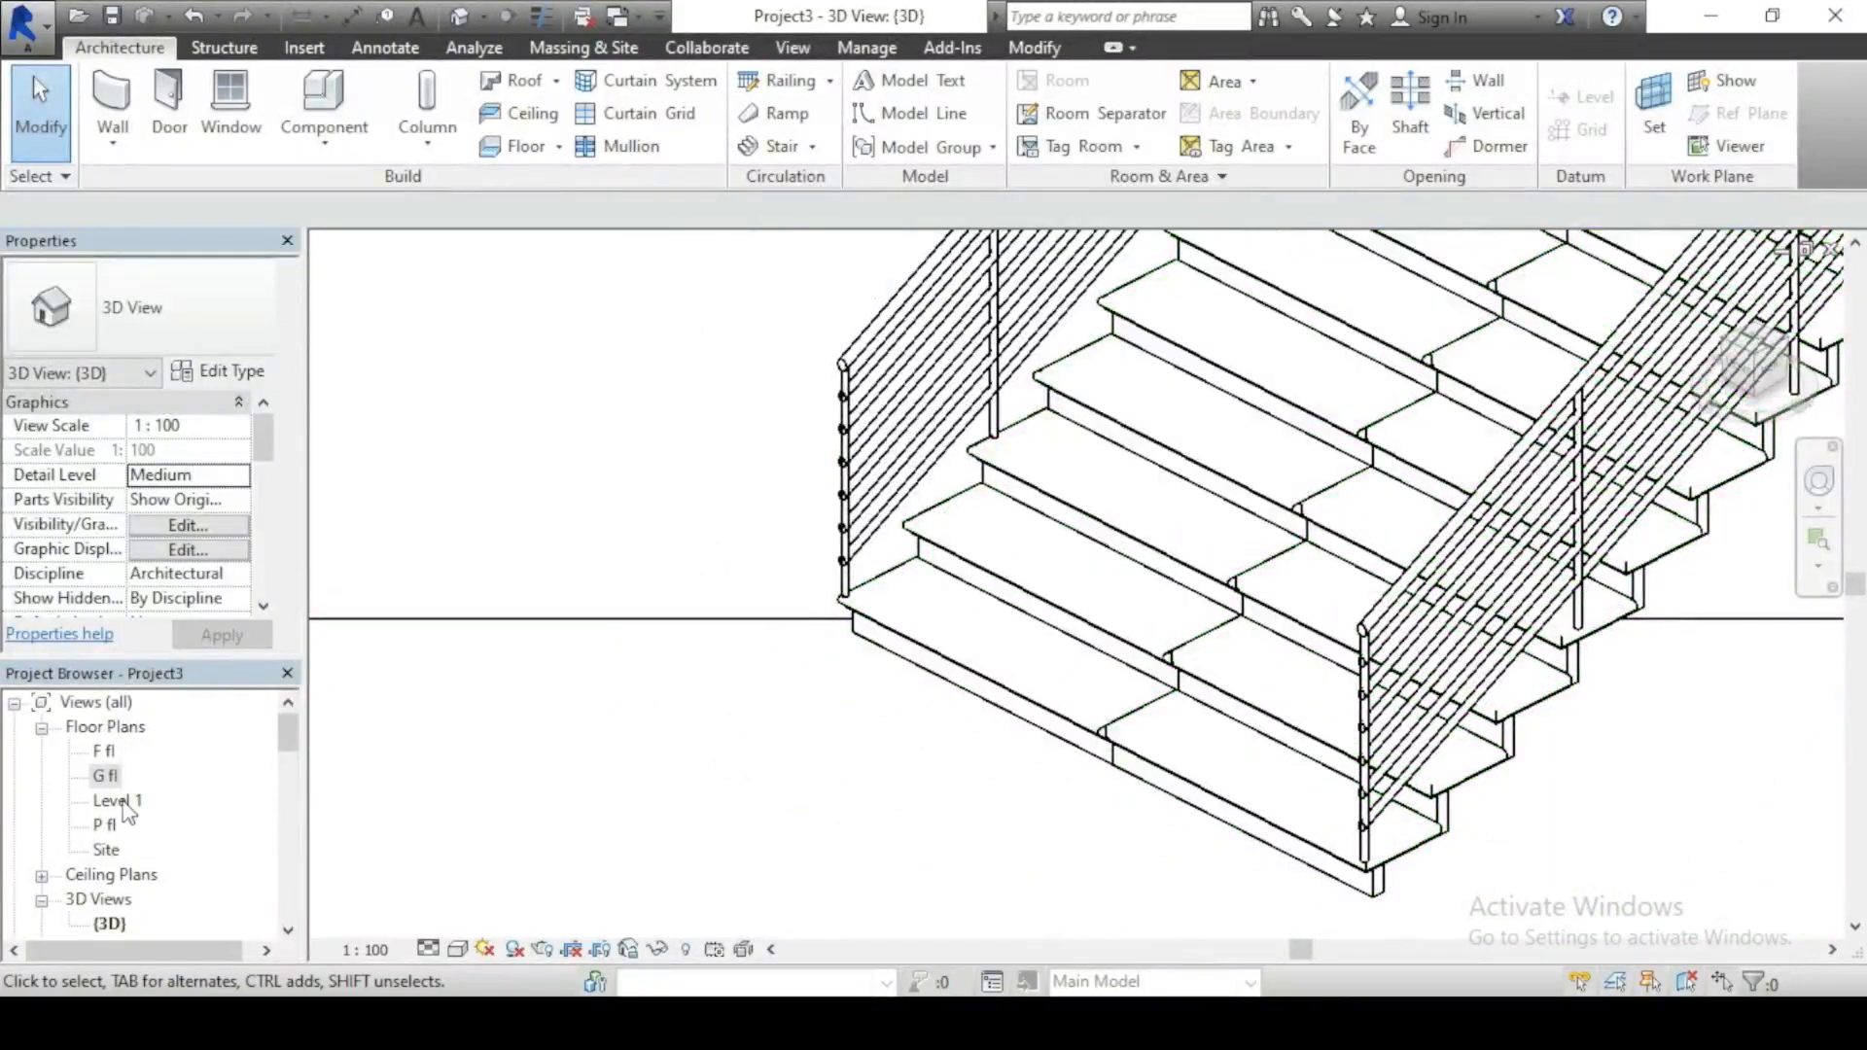
double_click(121, 801)
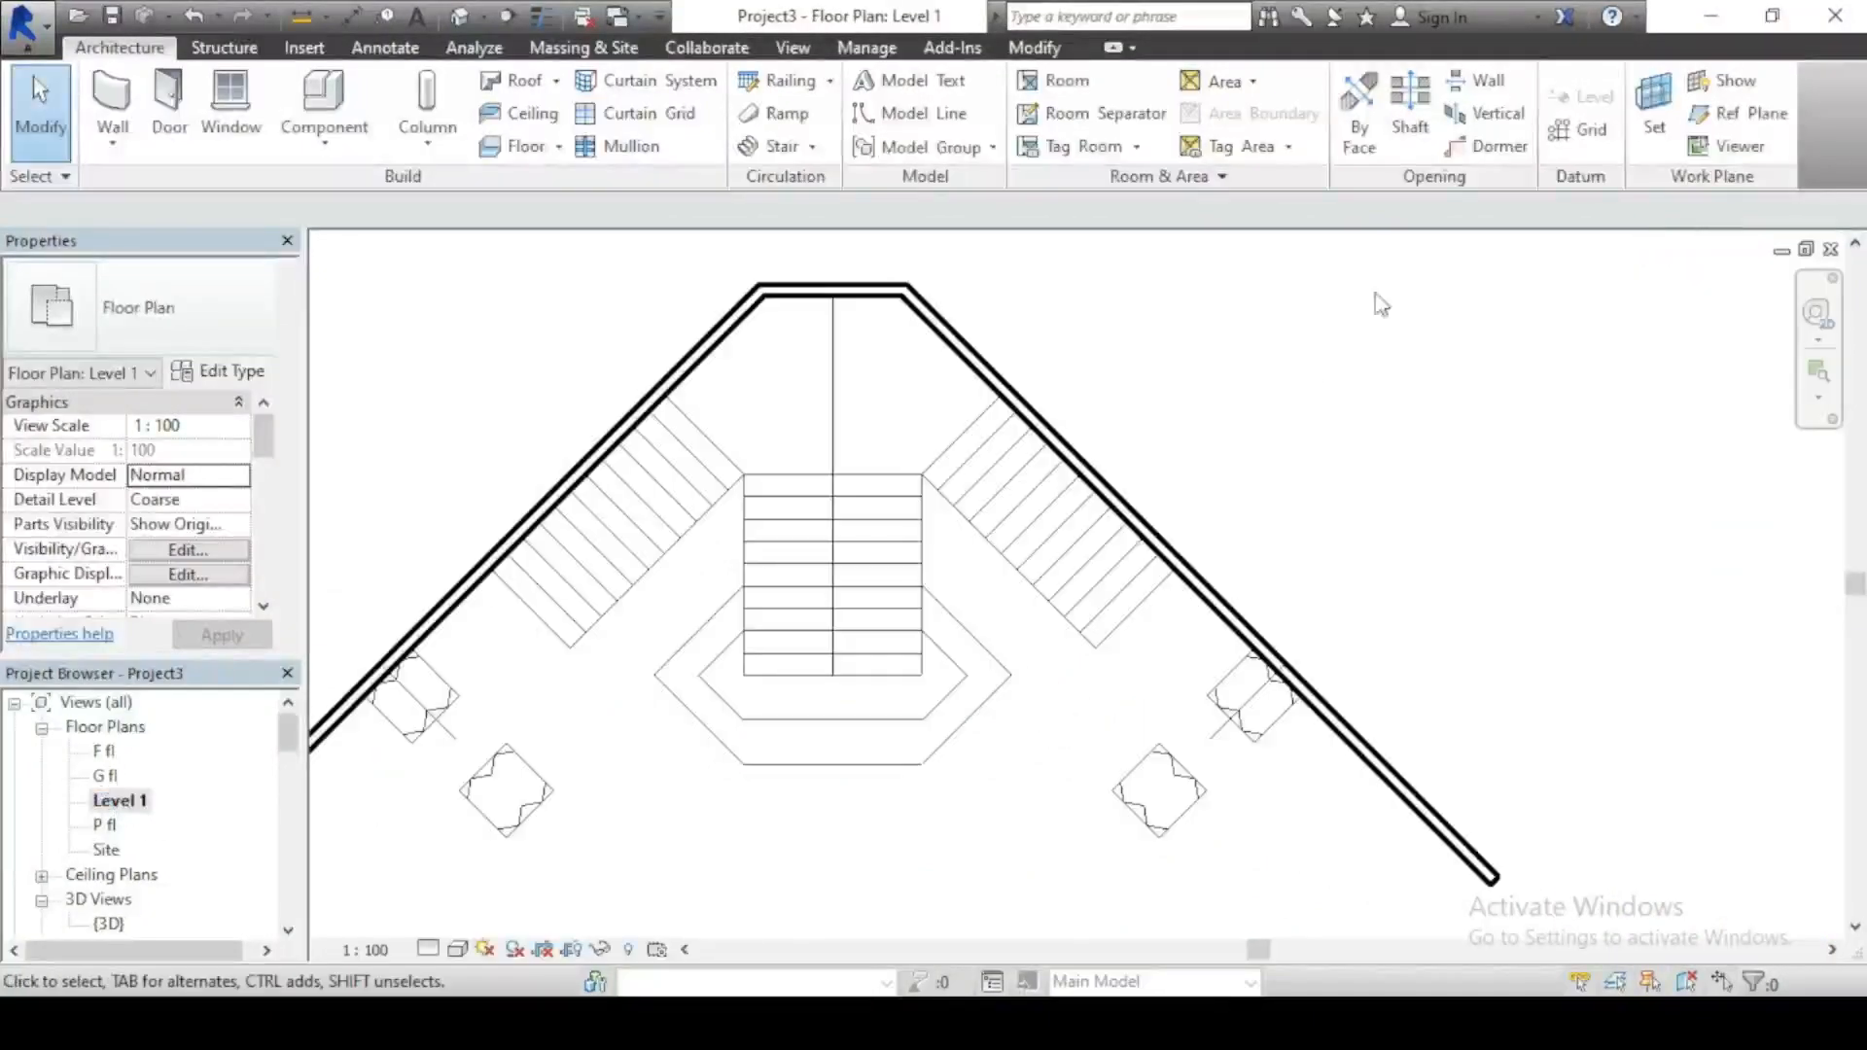
scroll(1118, 467, "down", 2)
scroll(879, 634, "up", 5)
scroll(878, 634, "up", 2)
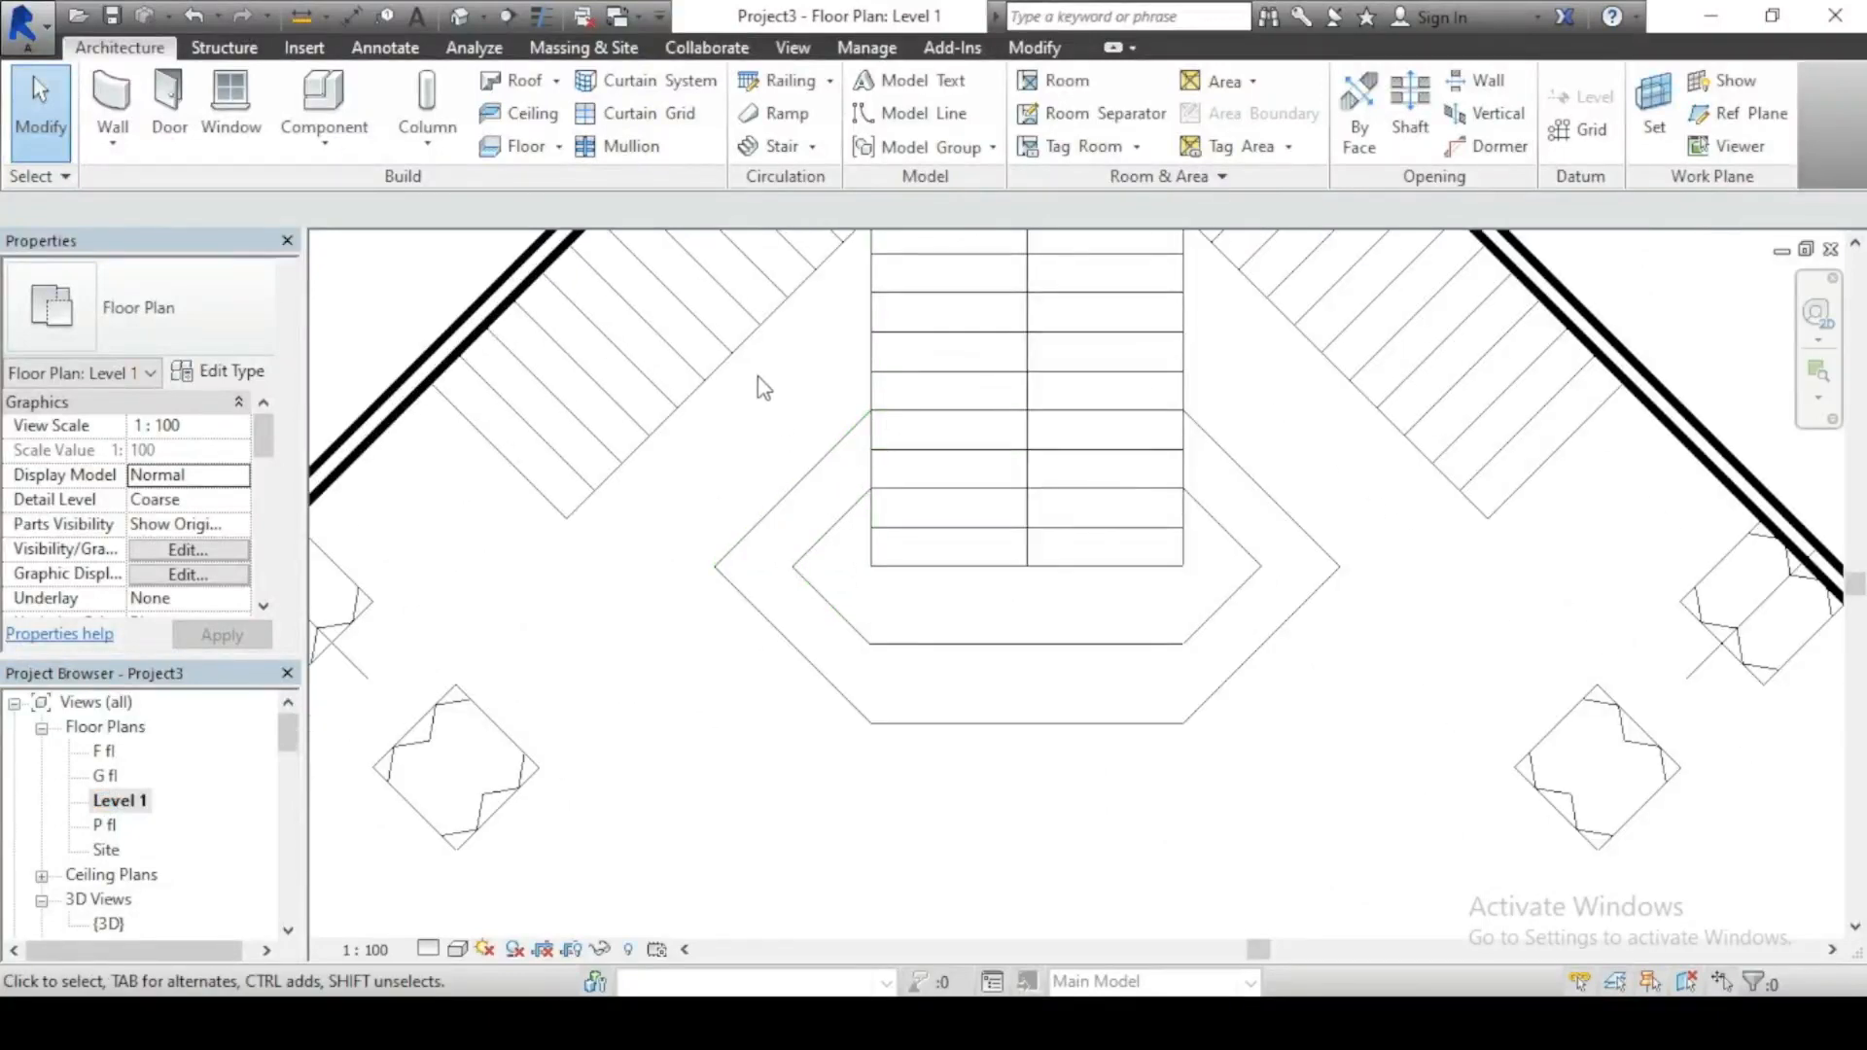
left_click_drag(758, 375, 762, 442)
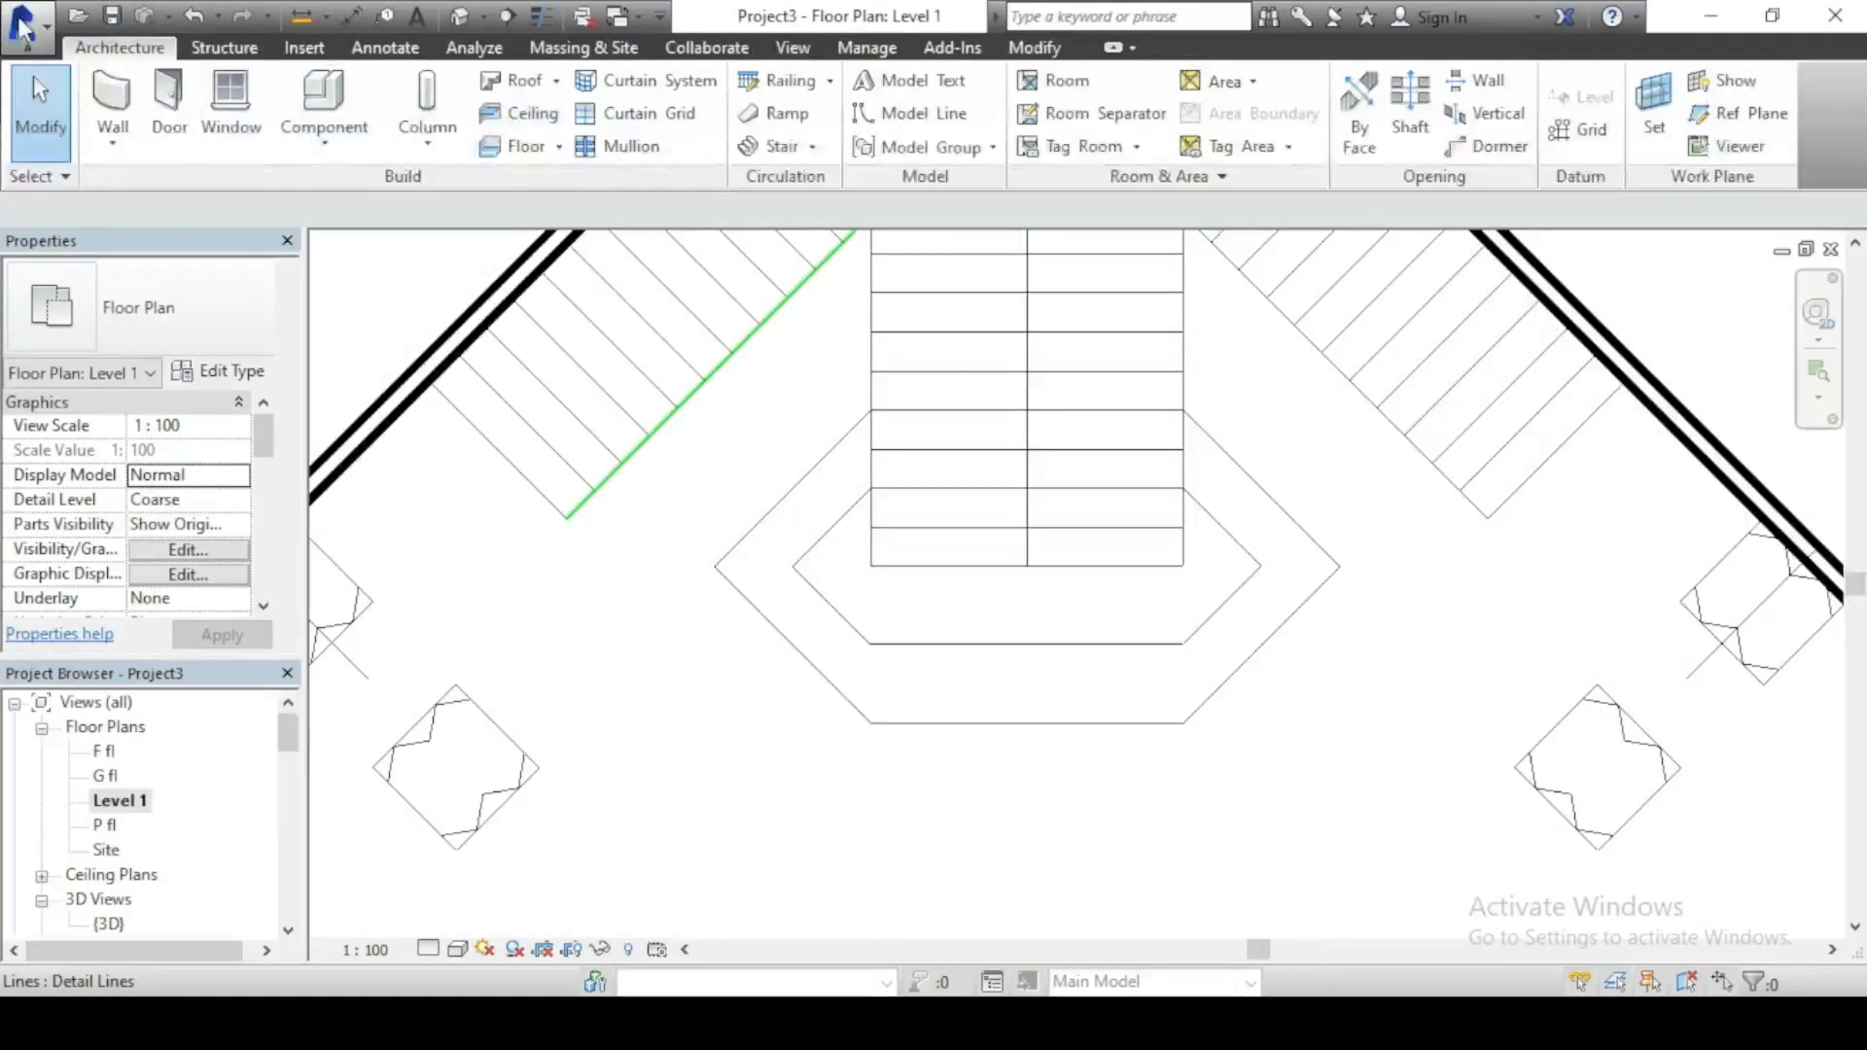
Step: Start a new assembled stair with base level G fl, top level G fl and a base offset of -300
left_click(769, 145)
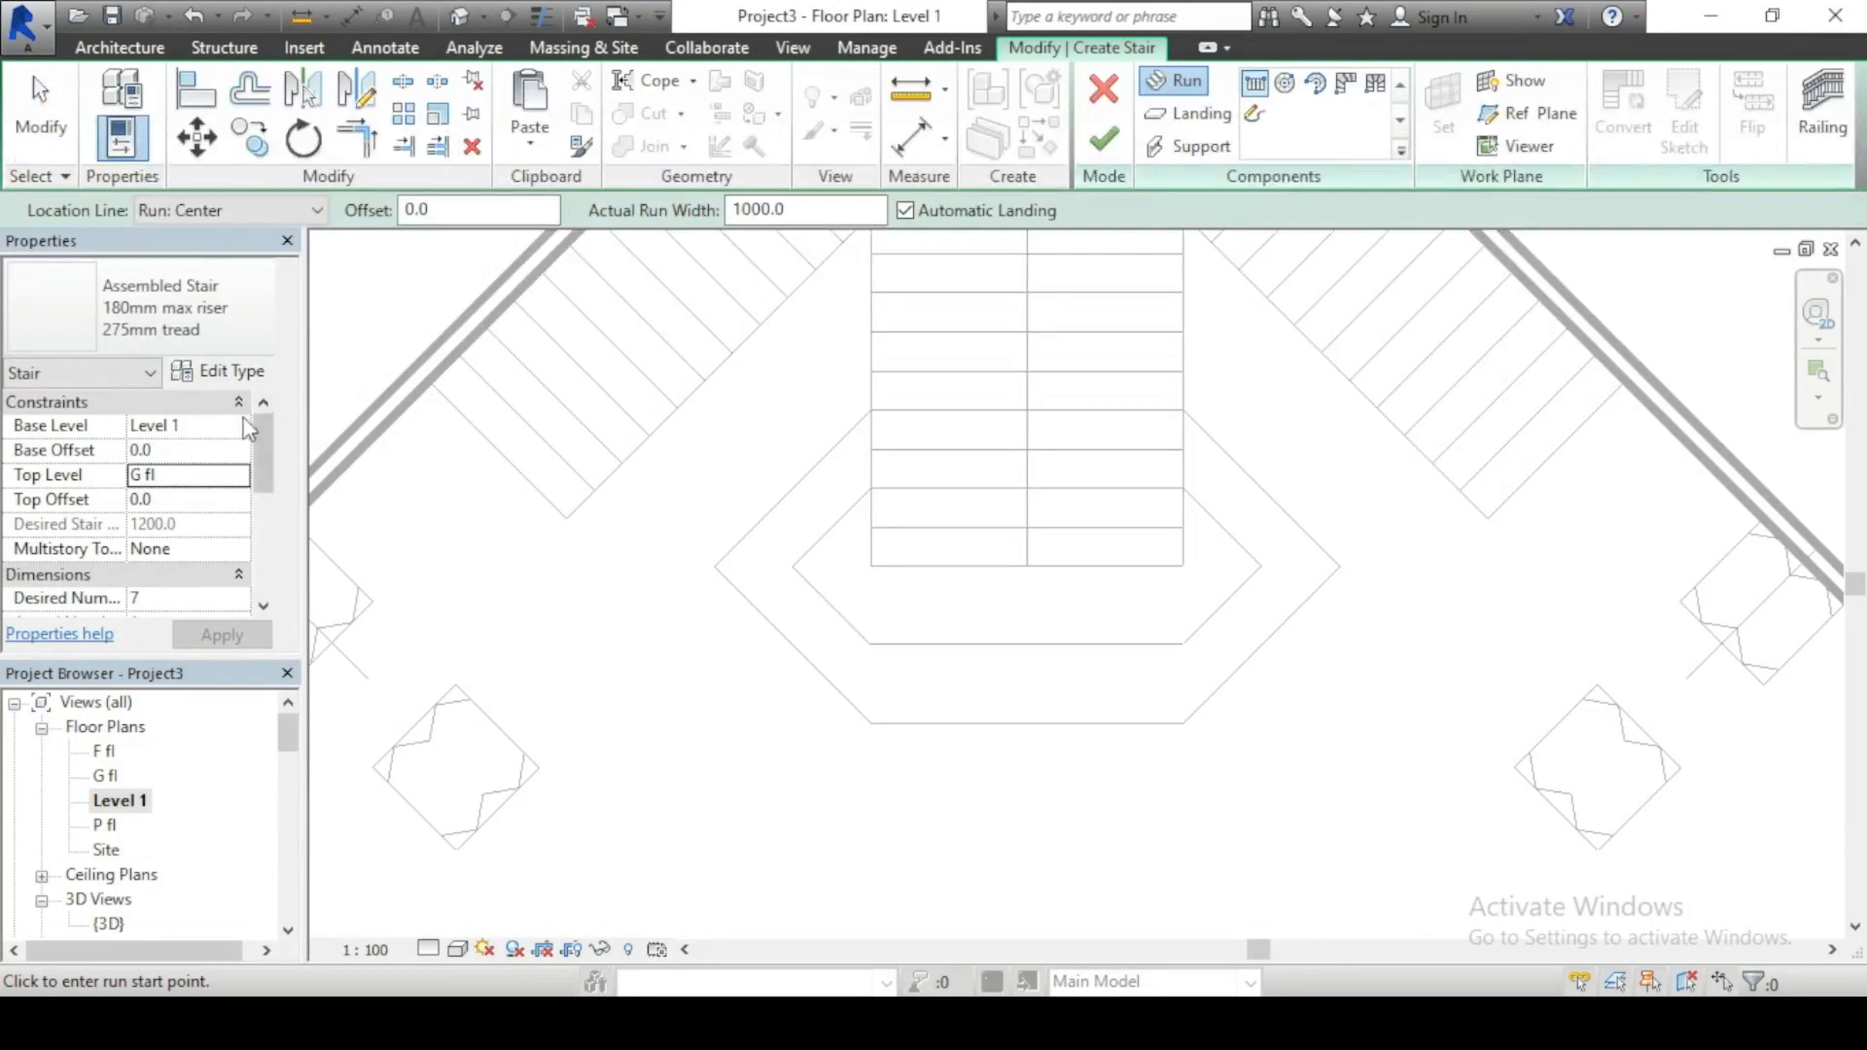
left_click(239, 430)
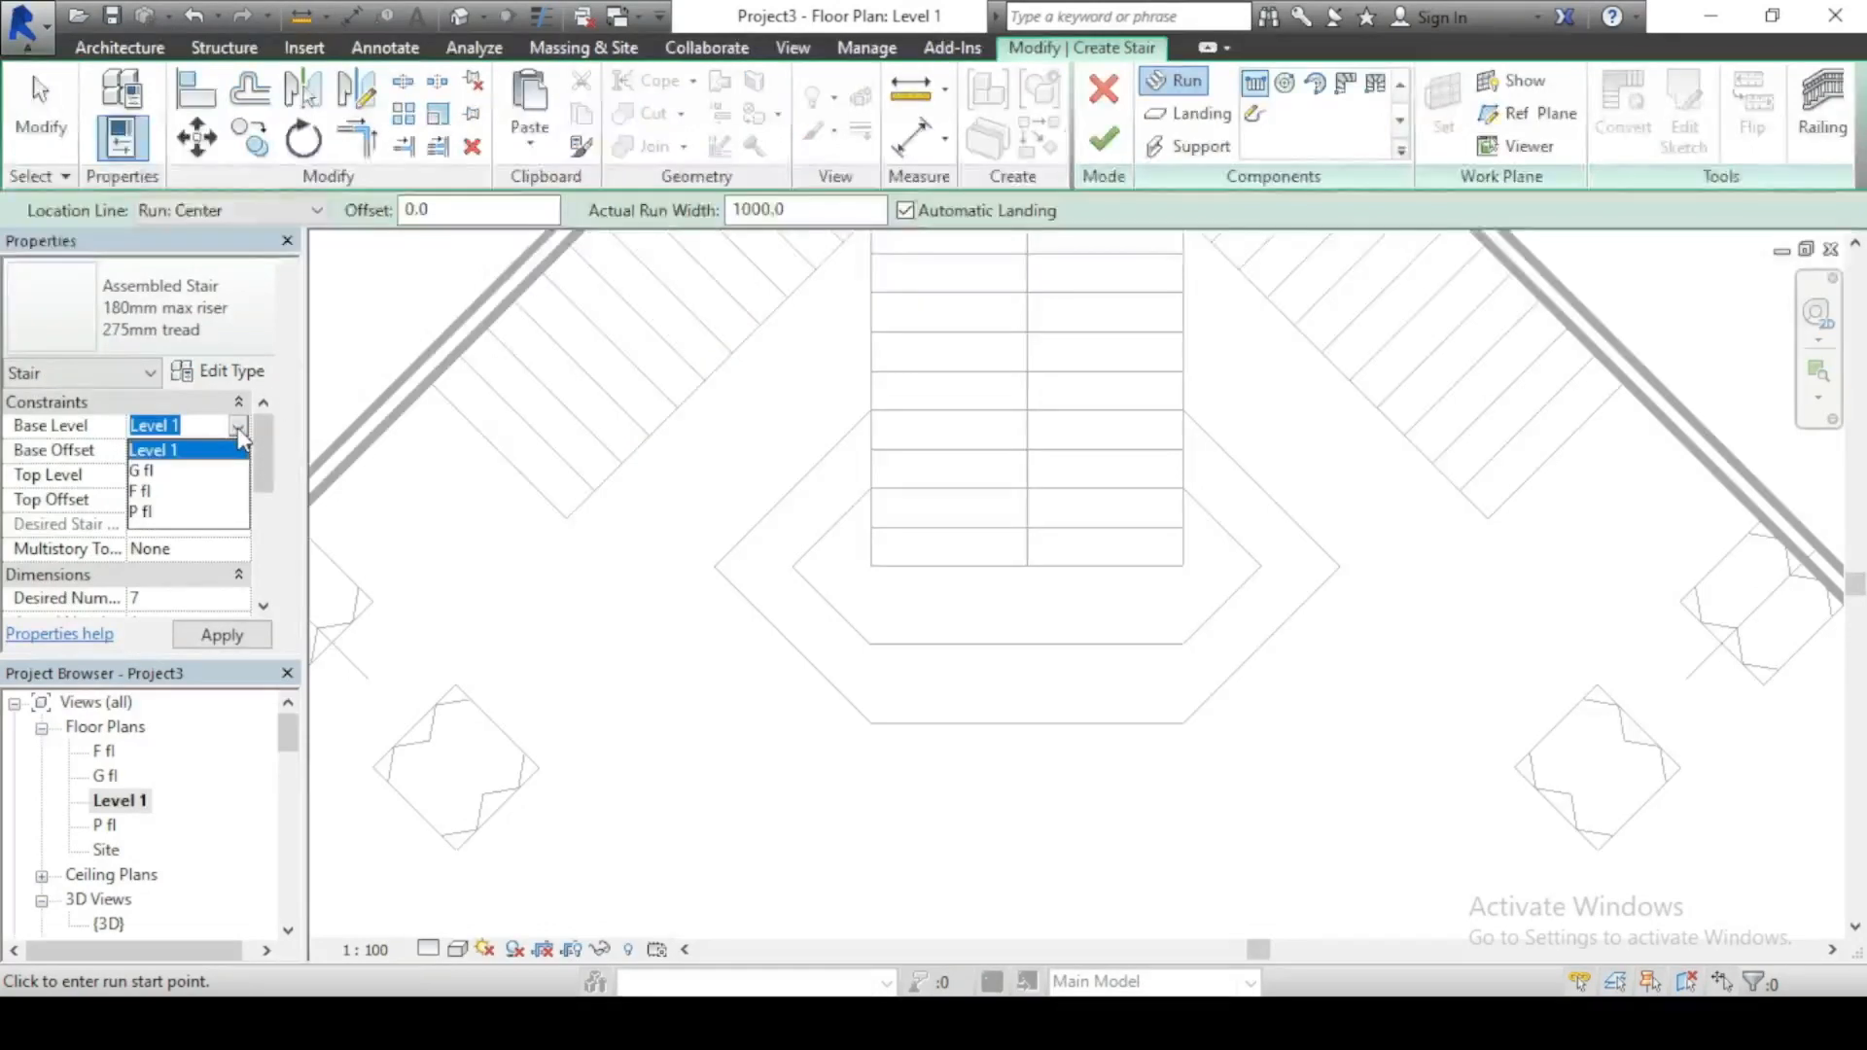
left_click(146, 471)
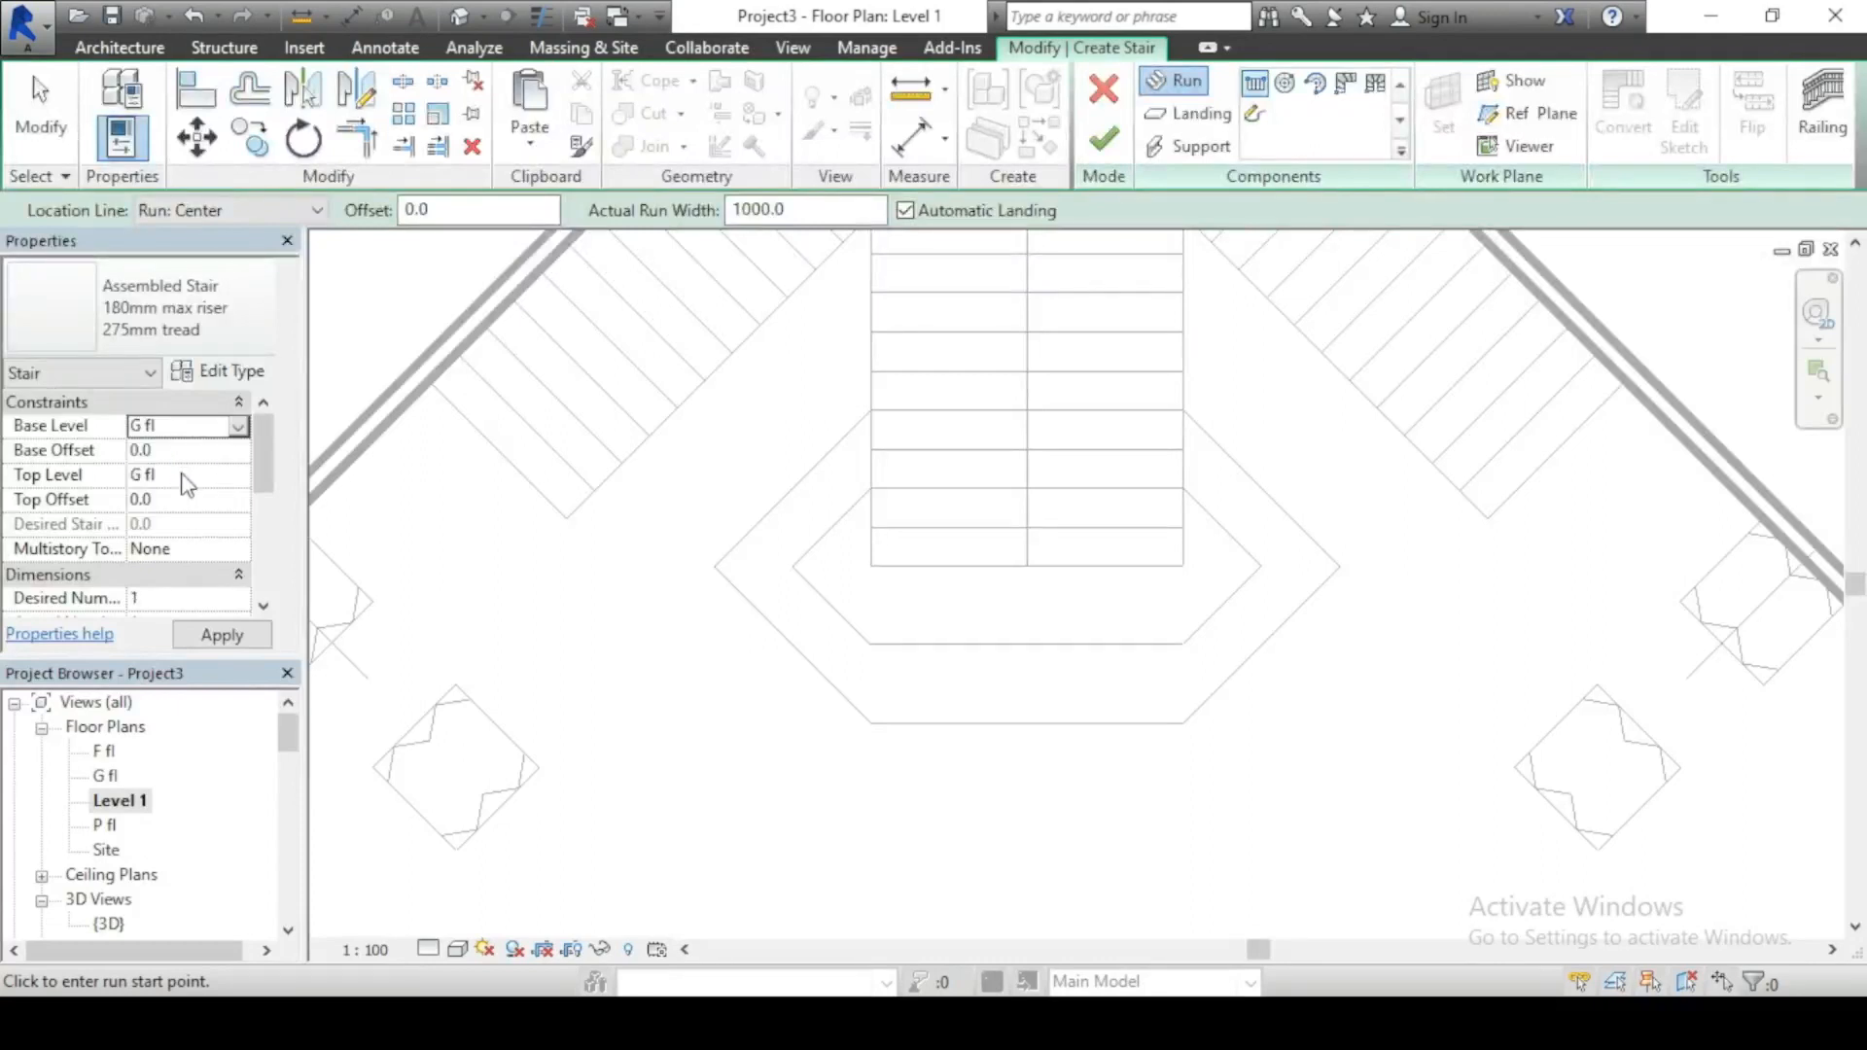
left_click(180, 499)
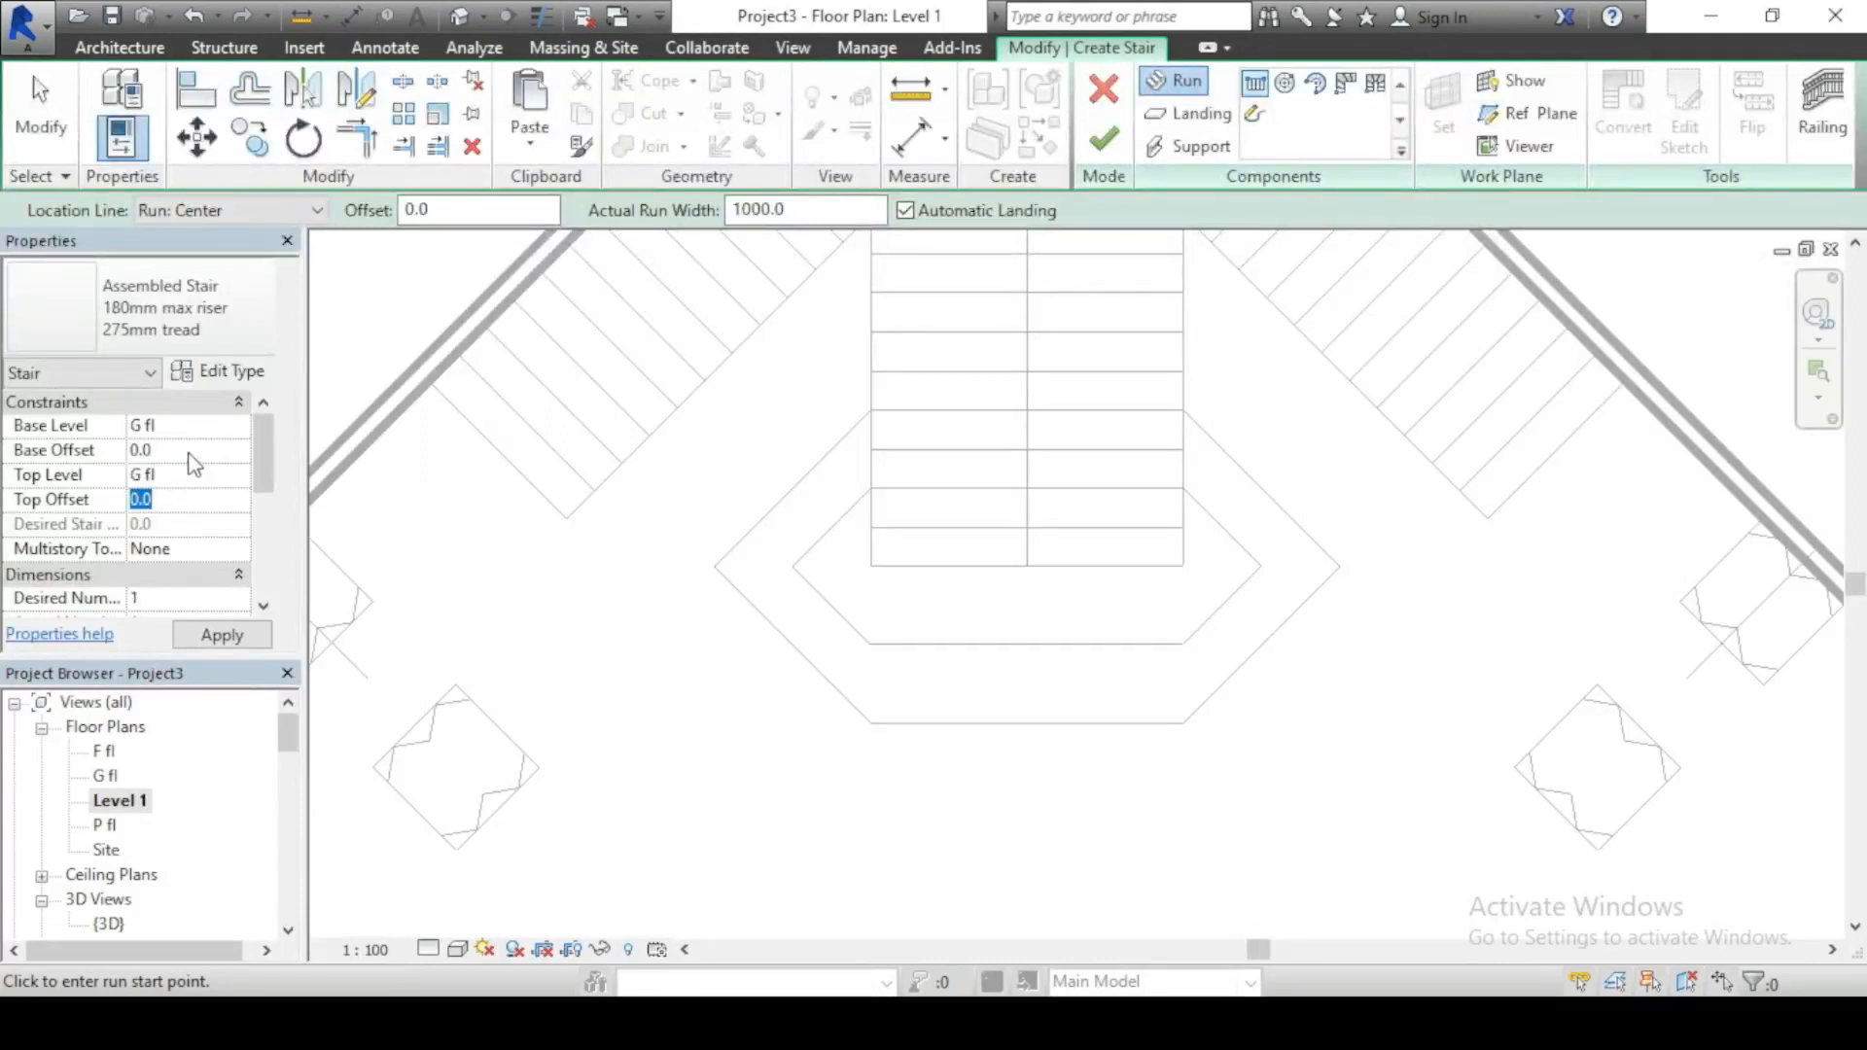
left_click(191, 452)
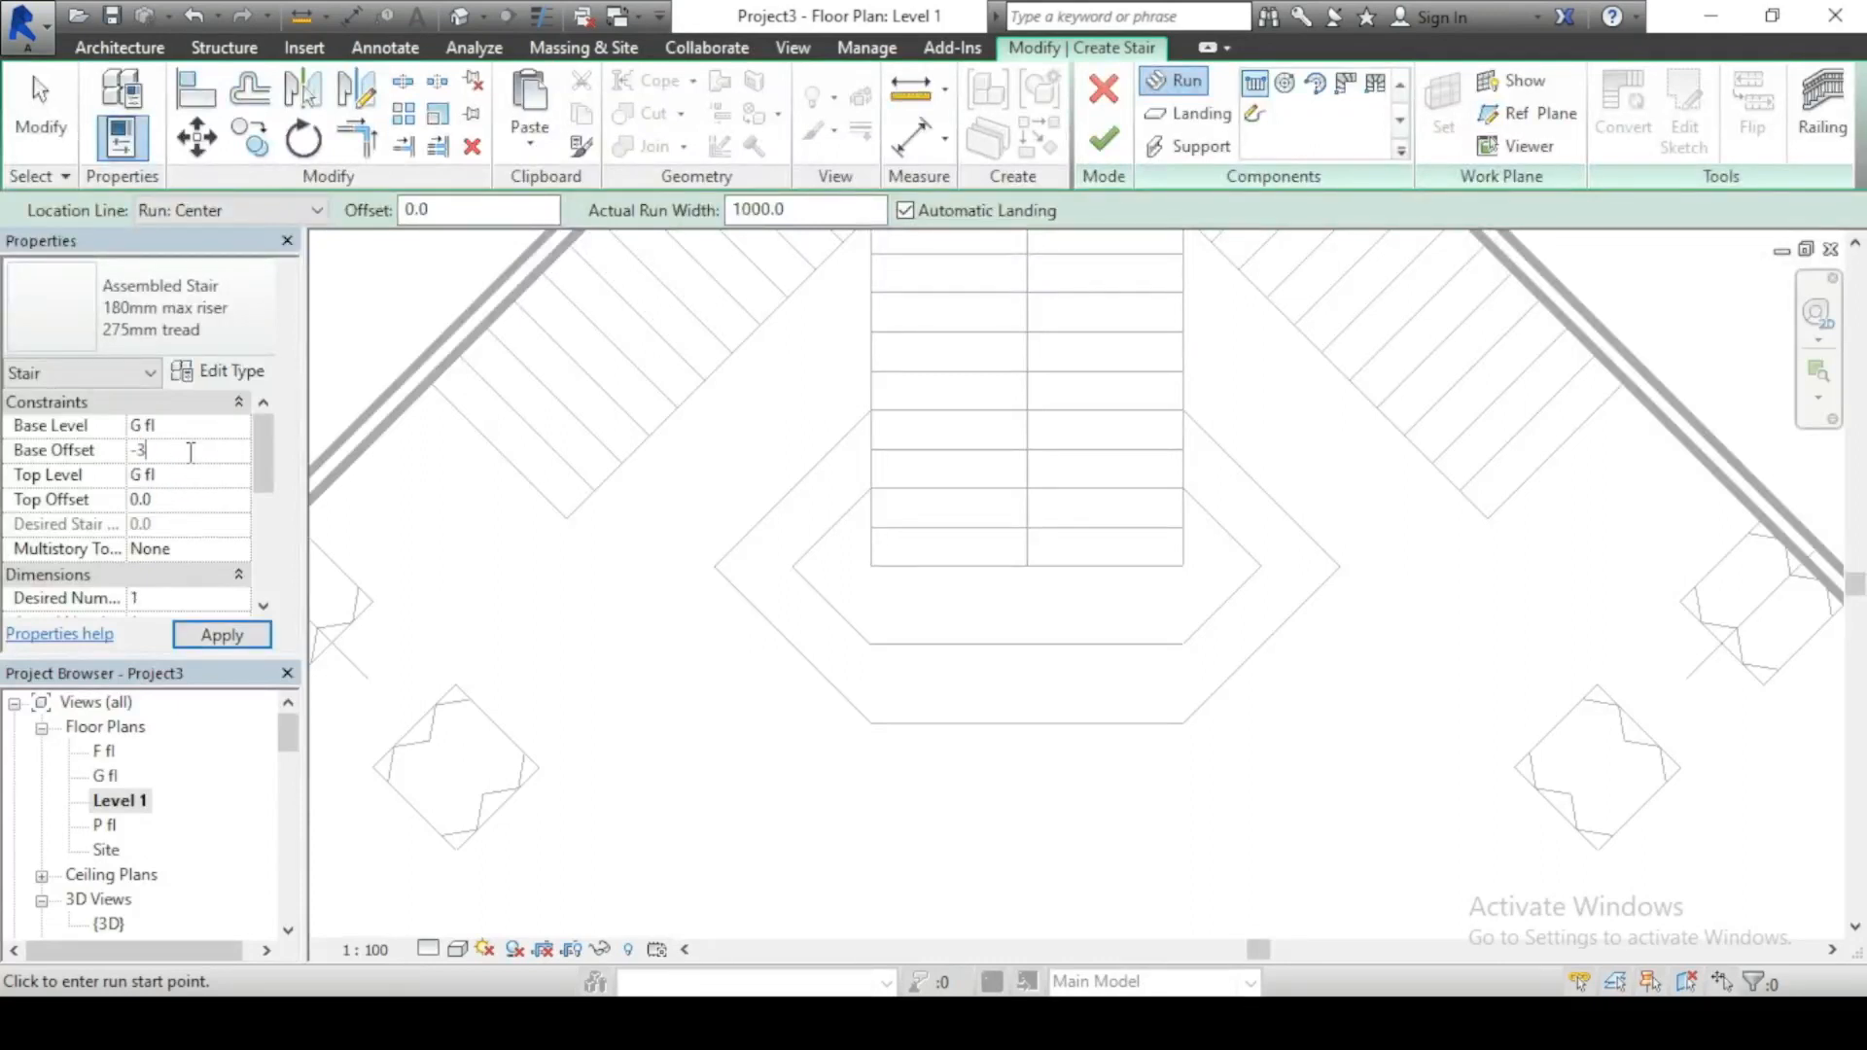
type("-300")
key("Return")
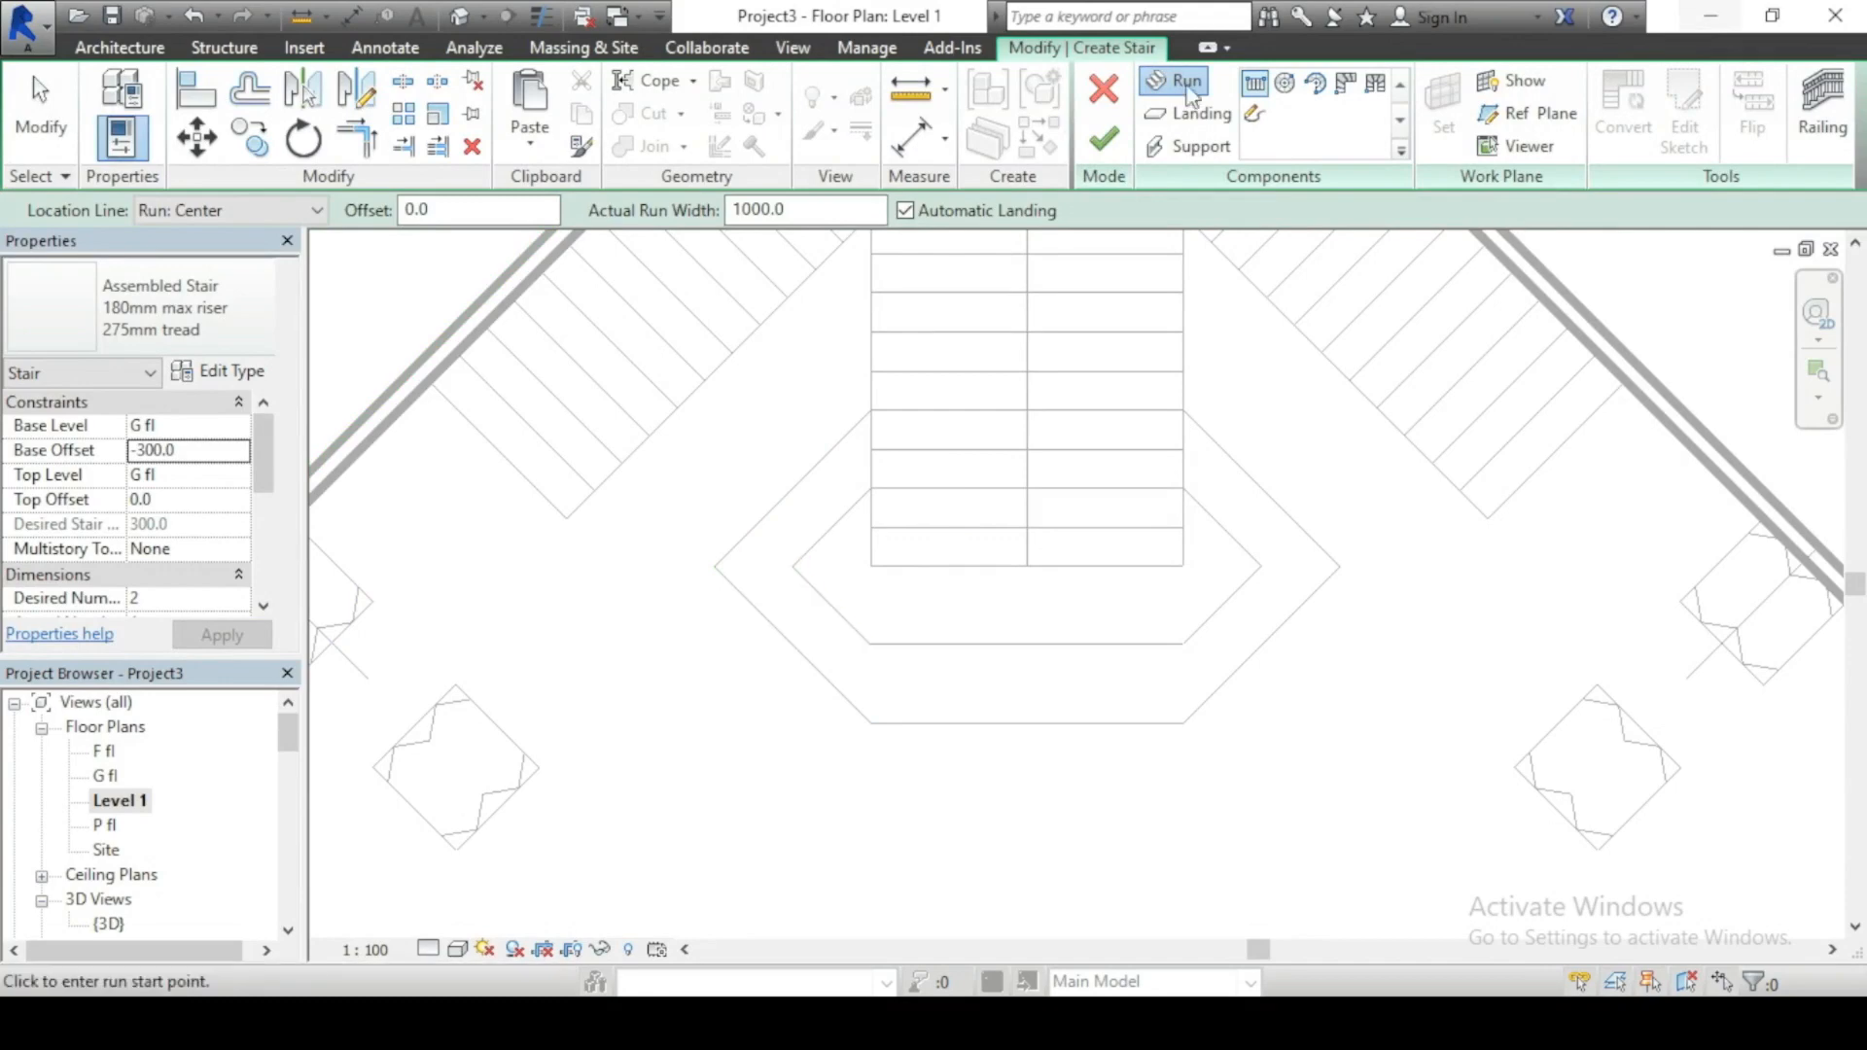
Step: Start a sketched run and trace its first riser along the three front edges of the outer hexagon
left_click(1256, 117)
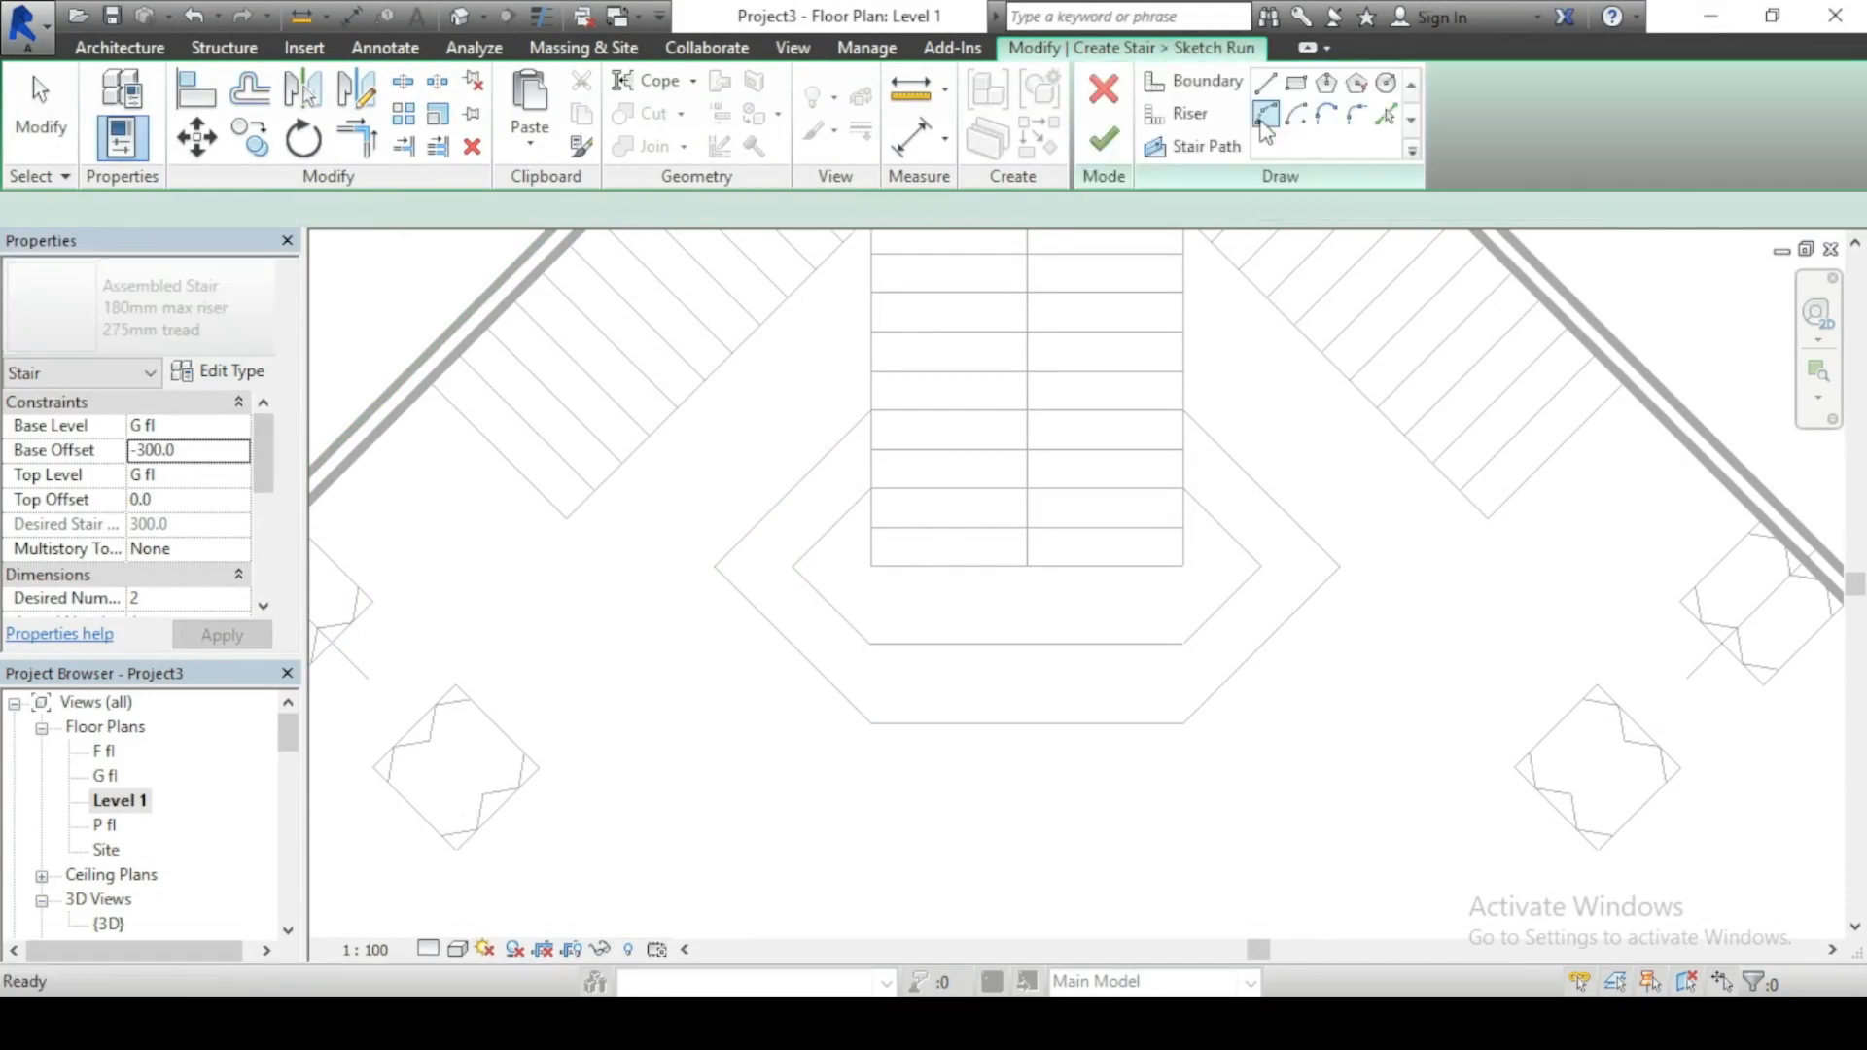
left_click(1179, 114)
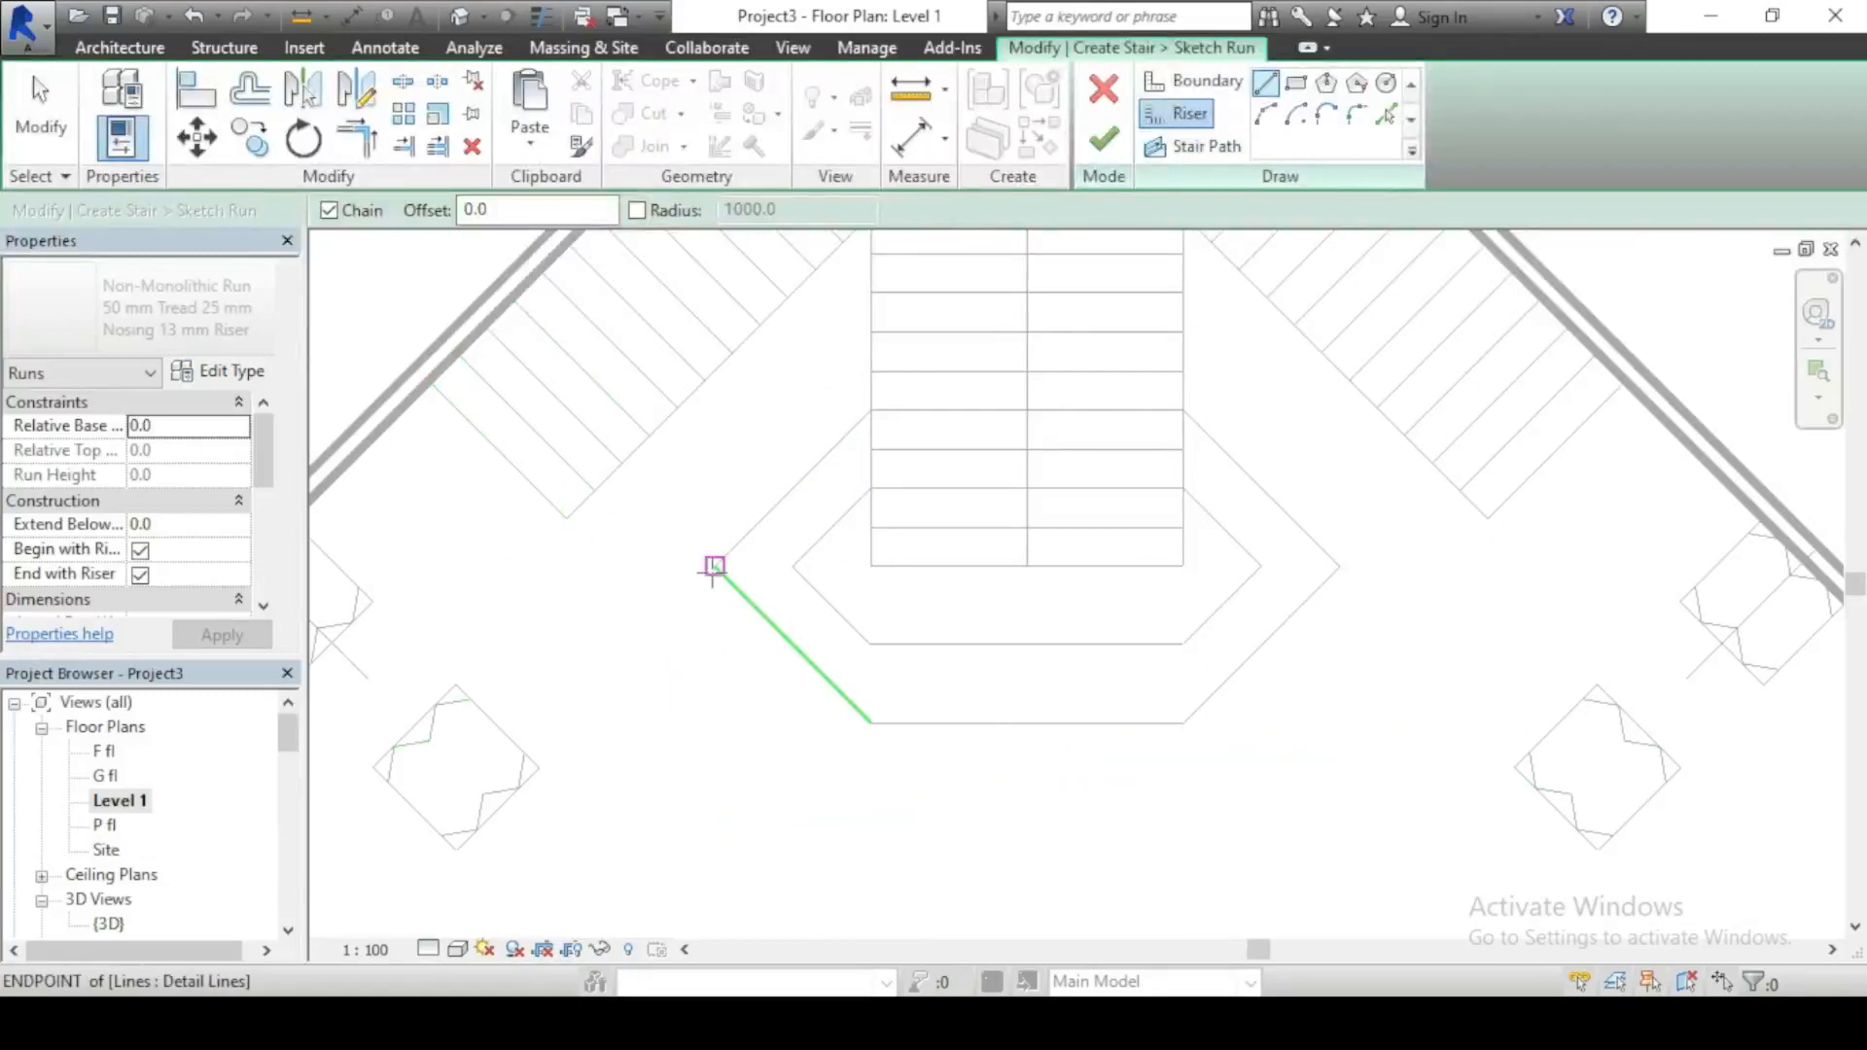
left_click(715, 567)
left_click(871, 723)
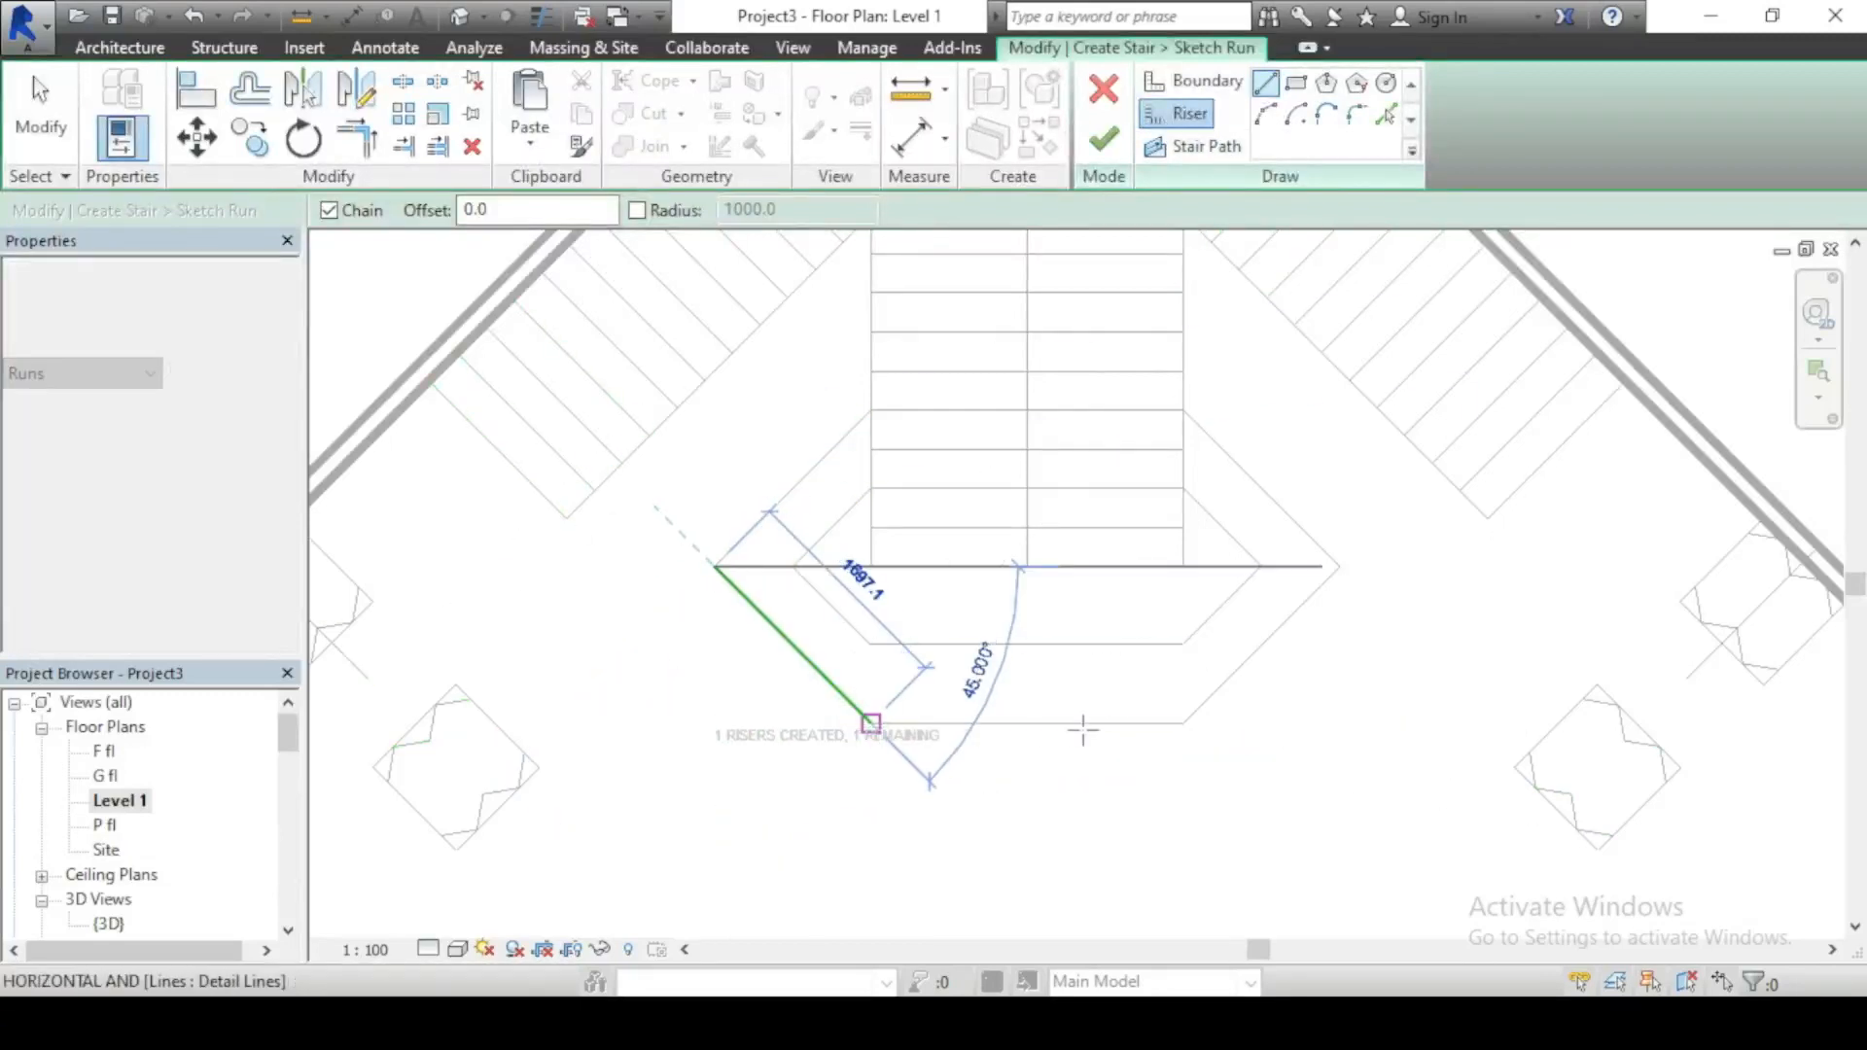
left_click(1183, 723)
left_click(1338, 568)
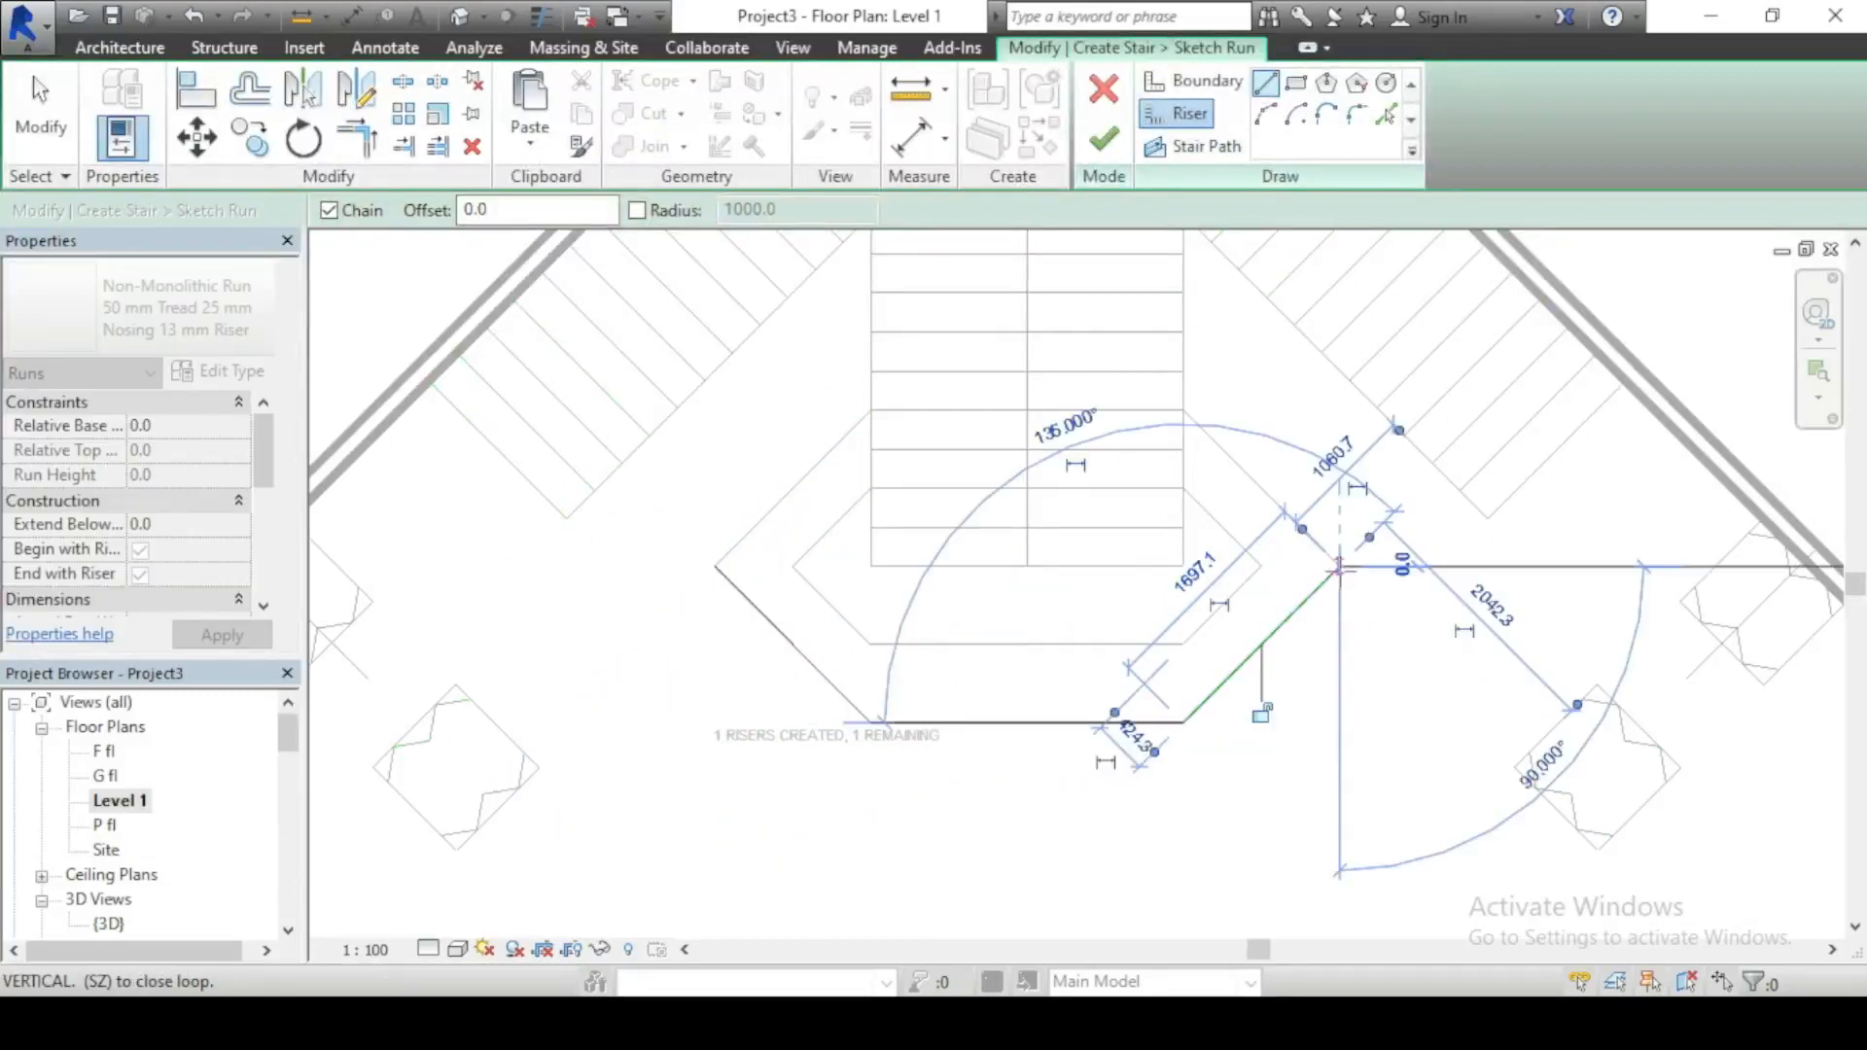
key("Escape")
Step: Trace the second riser along the three front edges of the inner hexagon
left_click(793, 567)
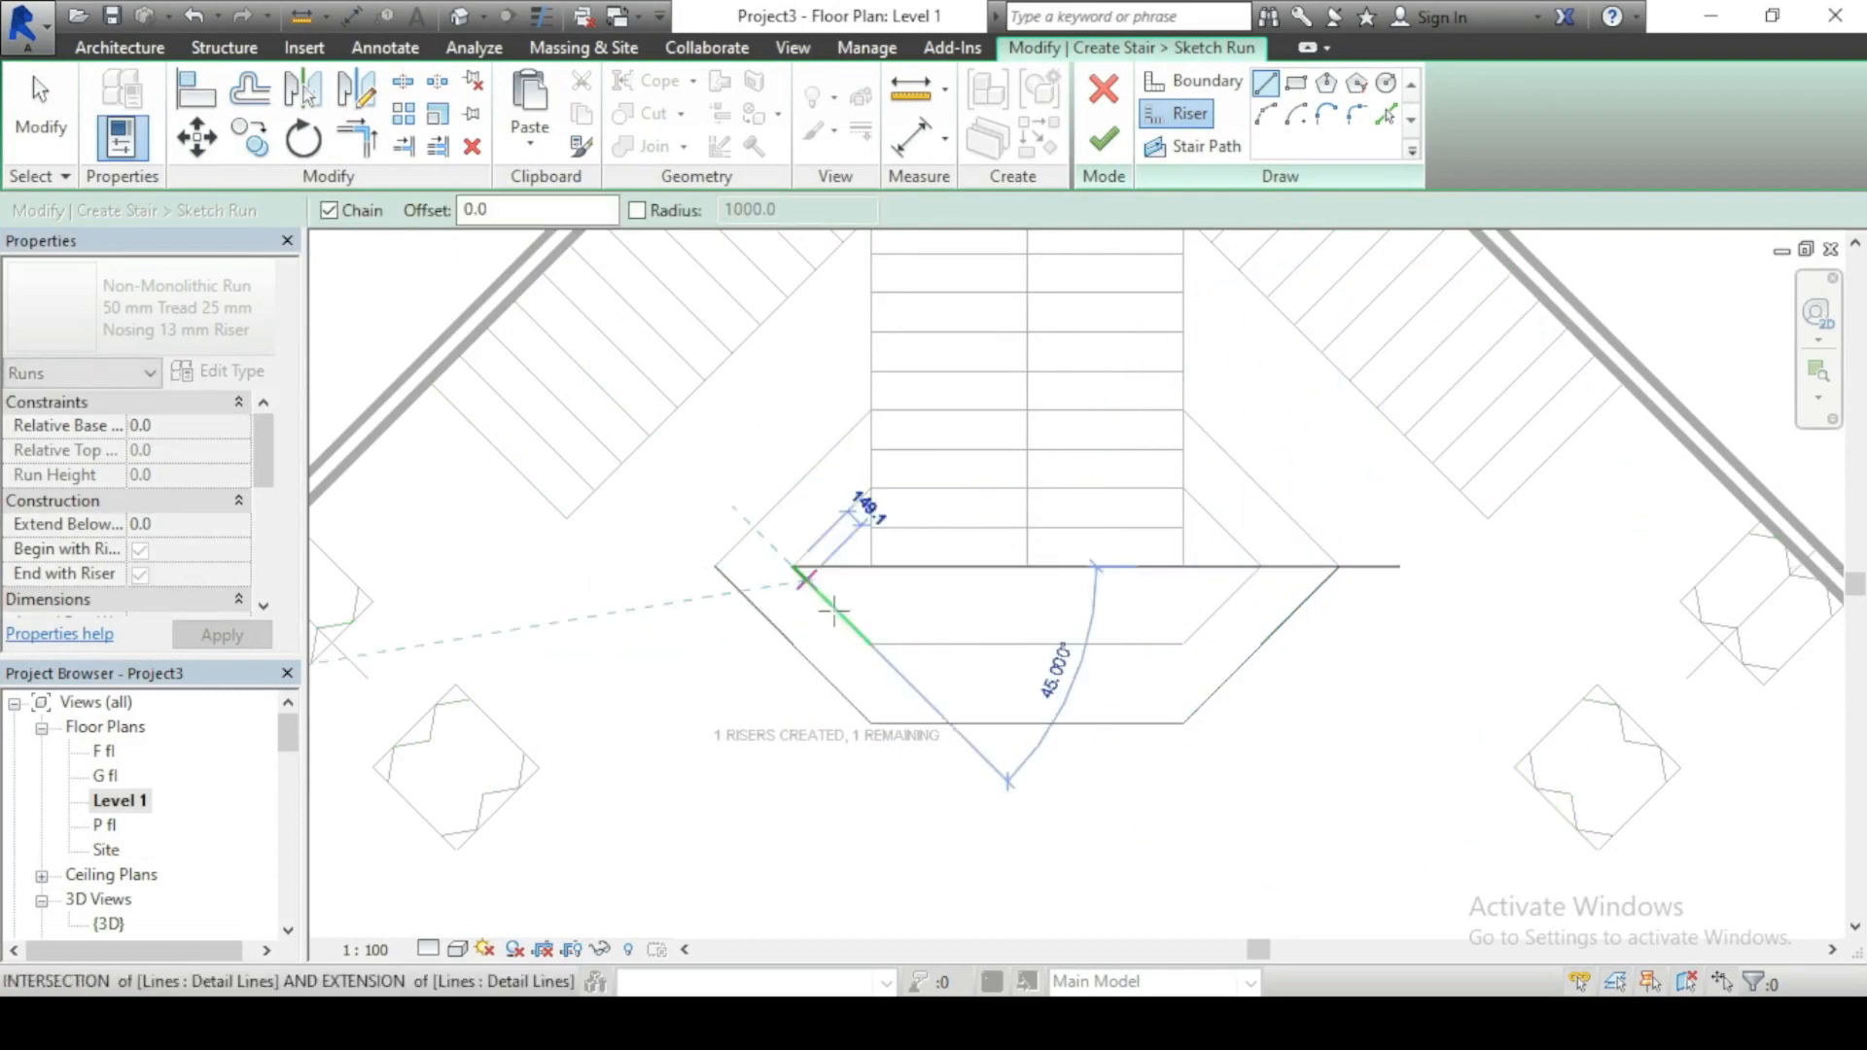
left_click(870, 644)
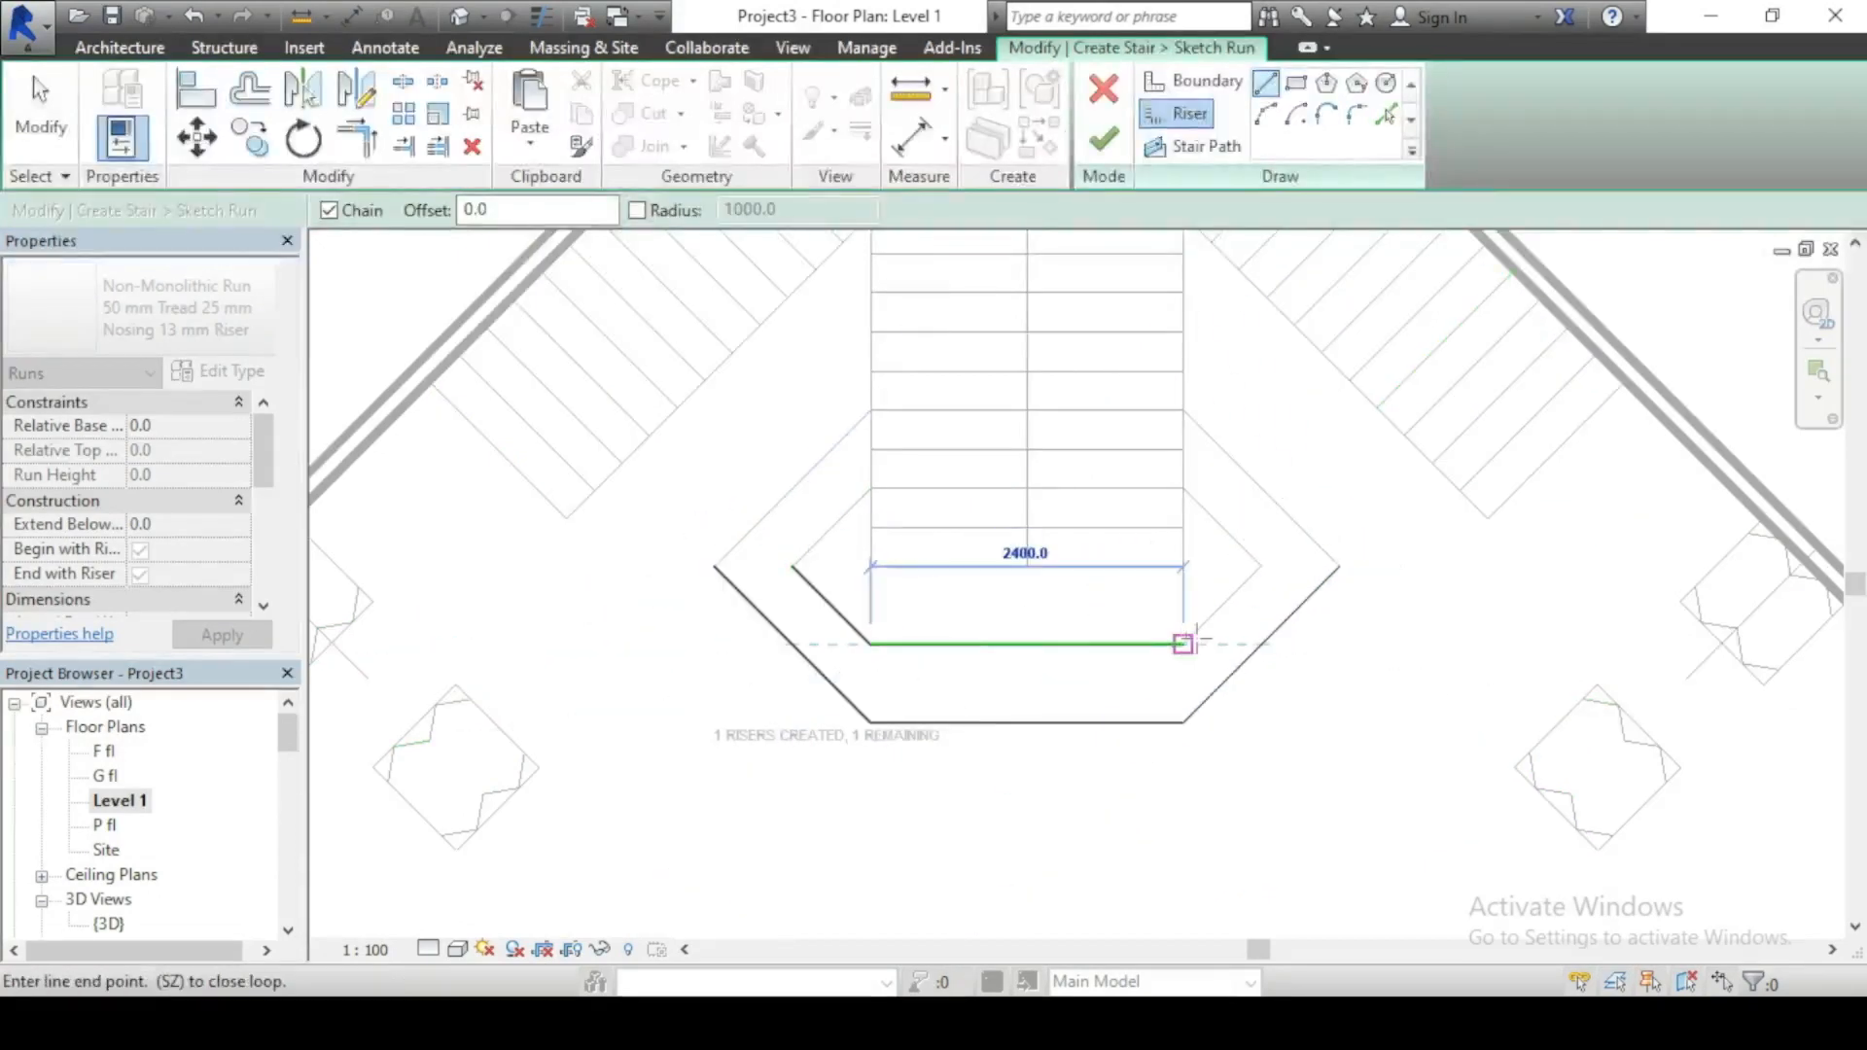
left_click(1183, 644)
key("Escape")
key("Escape")
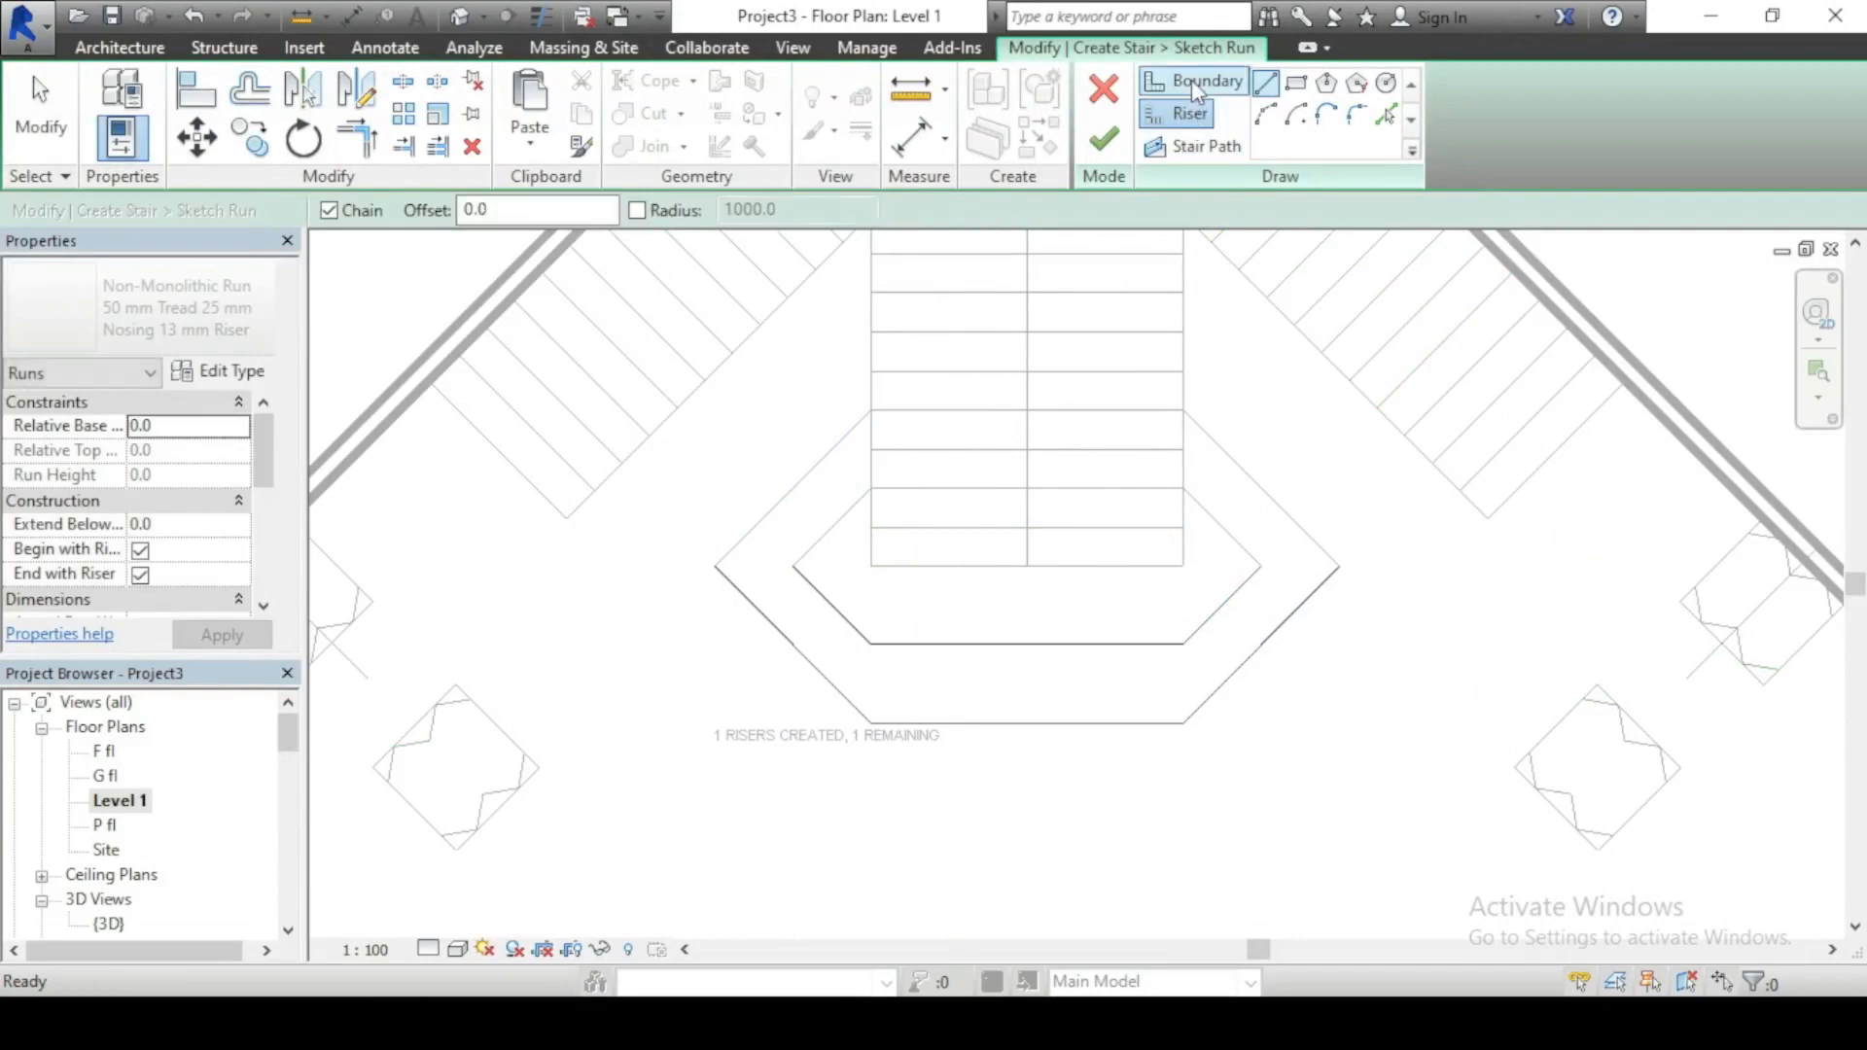
Step: Draw short boundary lines joining the two risers at both ends and finish the sketched run
left_click(1198, 82)
left_click(870, 721)
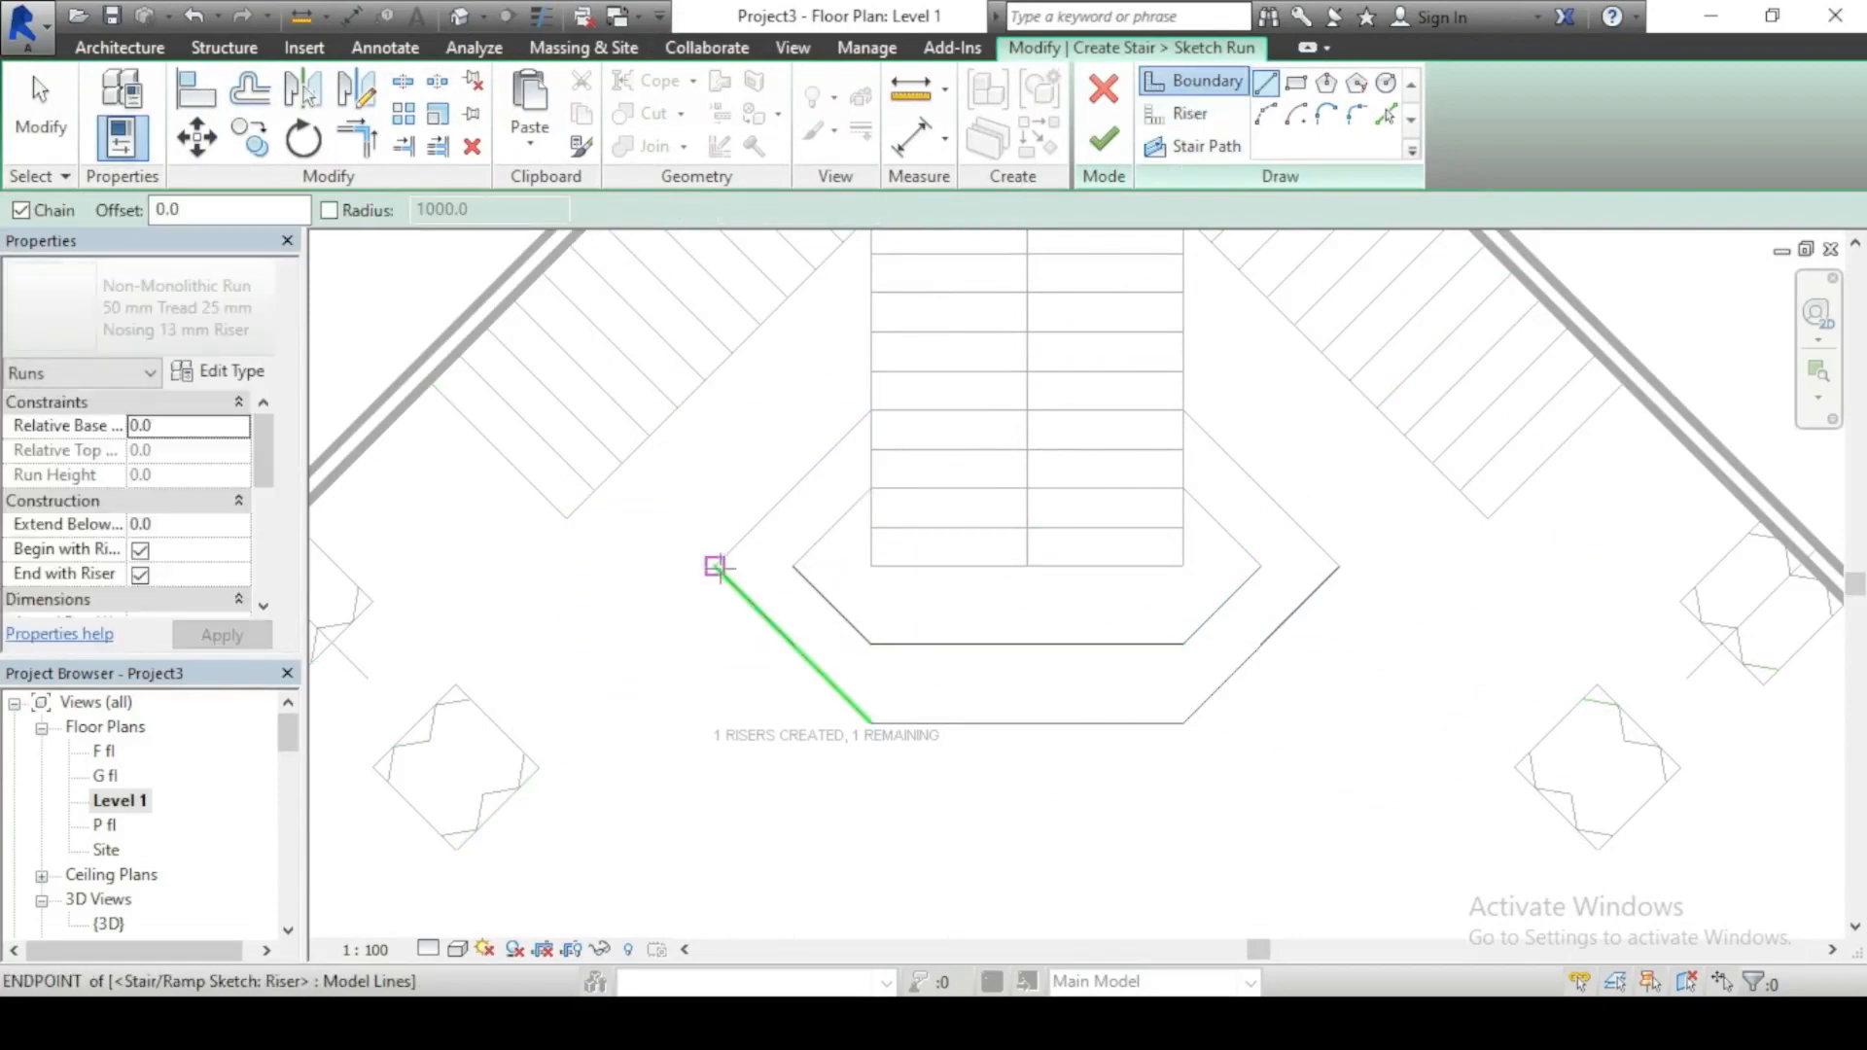
left_click(718, 567)
left_click(794, 567)
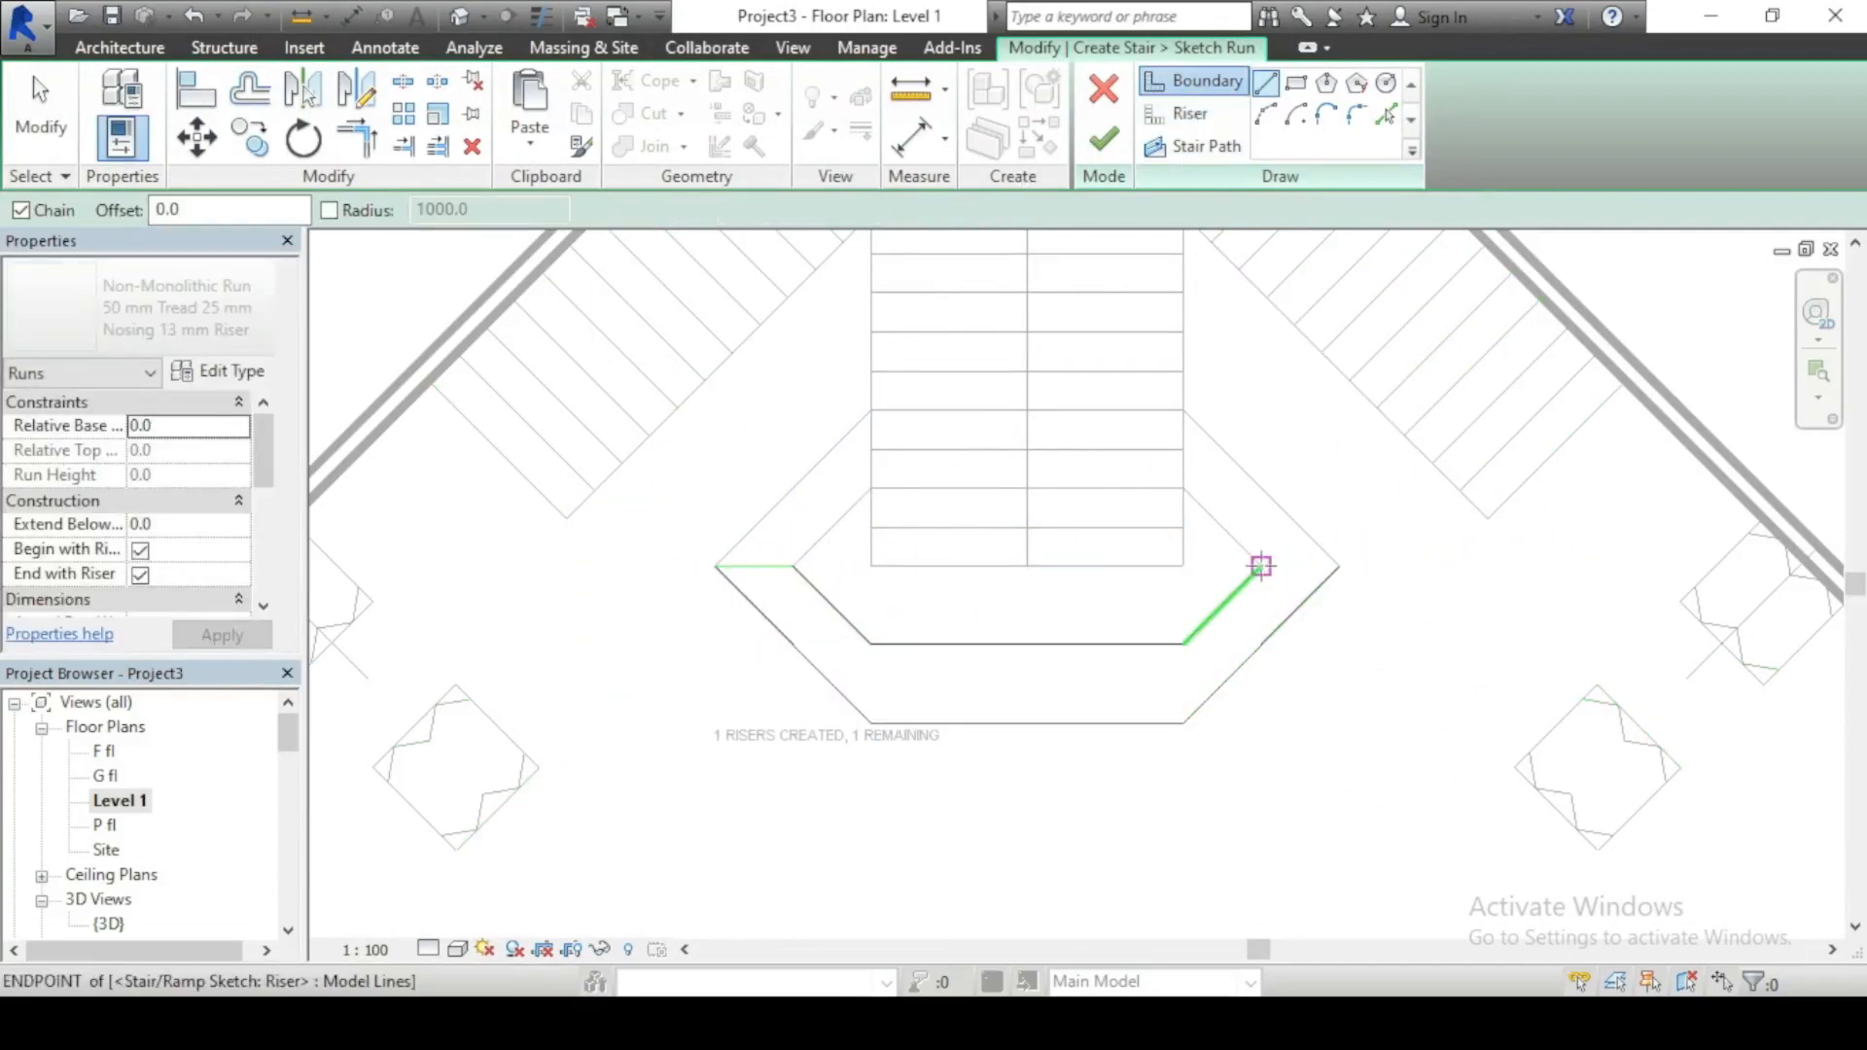
left_click(1261, 565)
left_click(1338, 567)
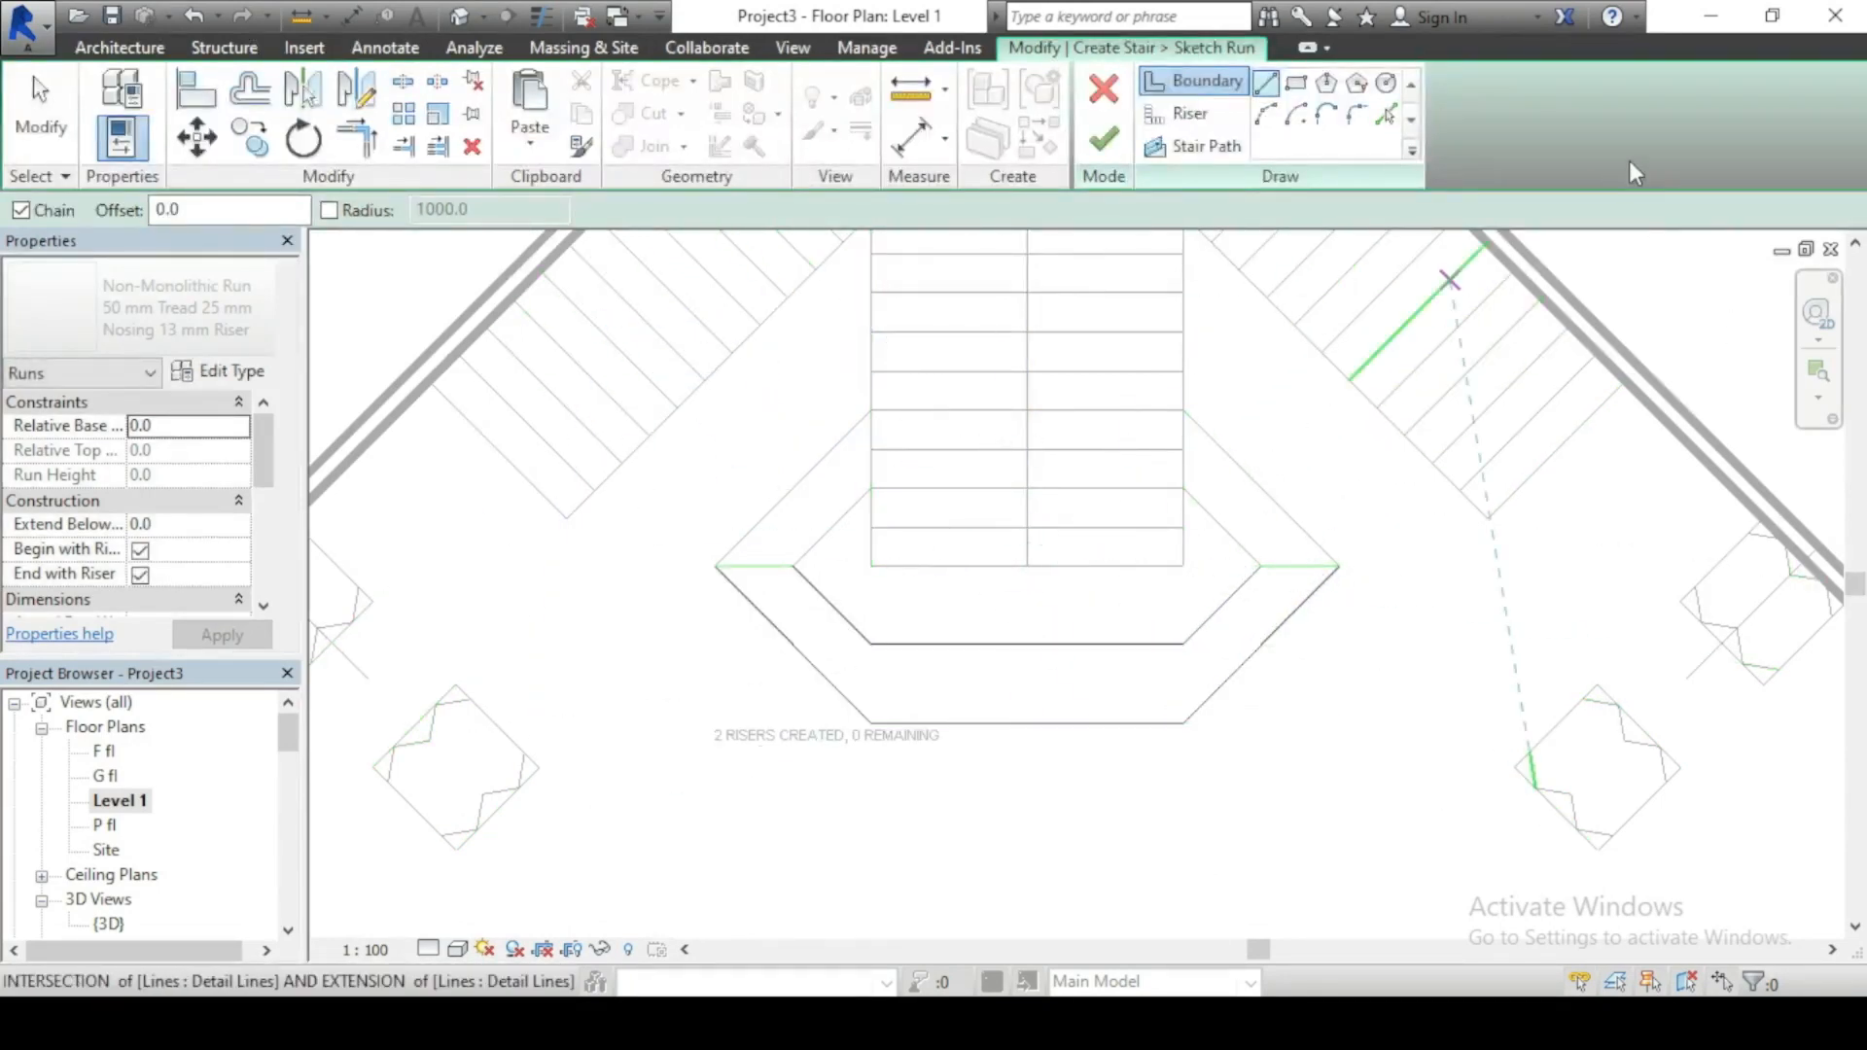
left_click(1103, 139)
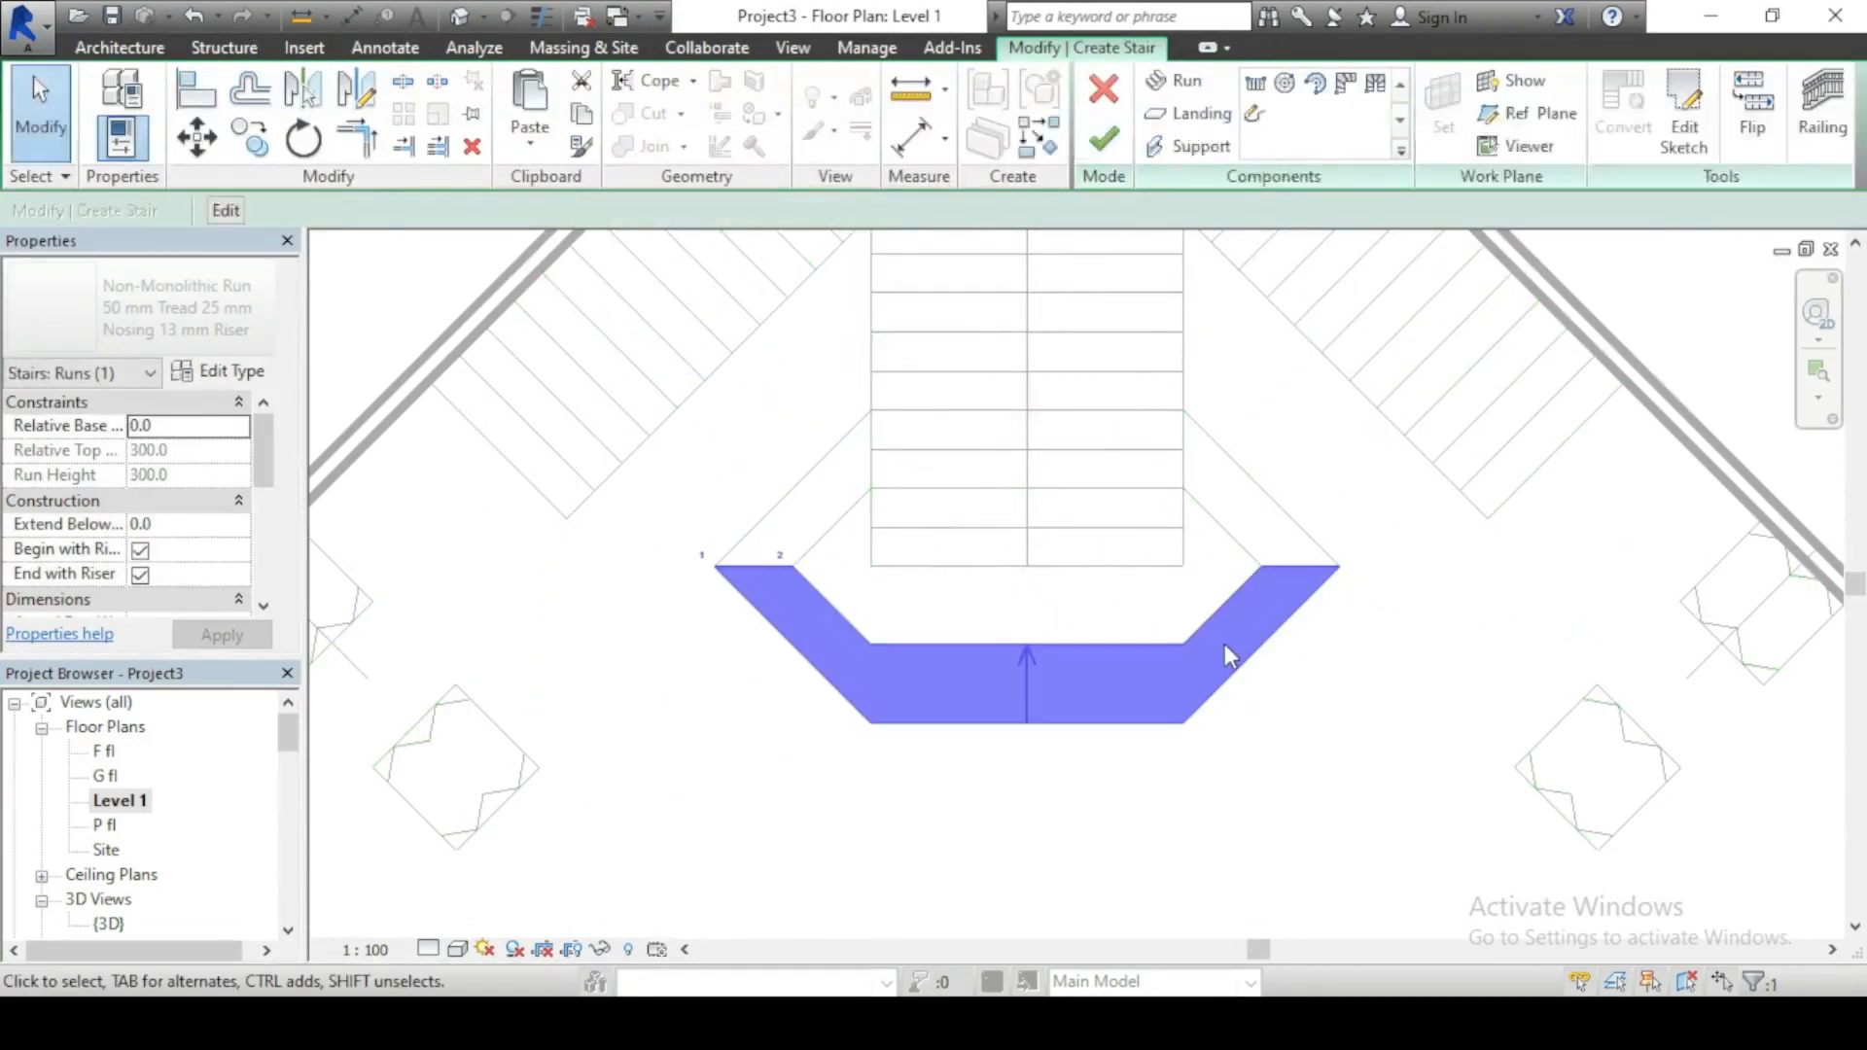
Step: Mirror the sketched run about the bottom edge line of the central flight and finish the stair
left_click(942, 788)
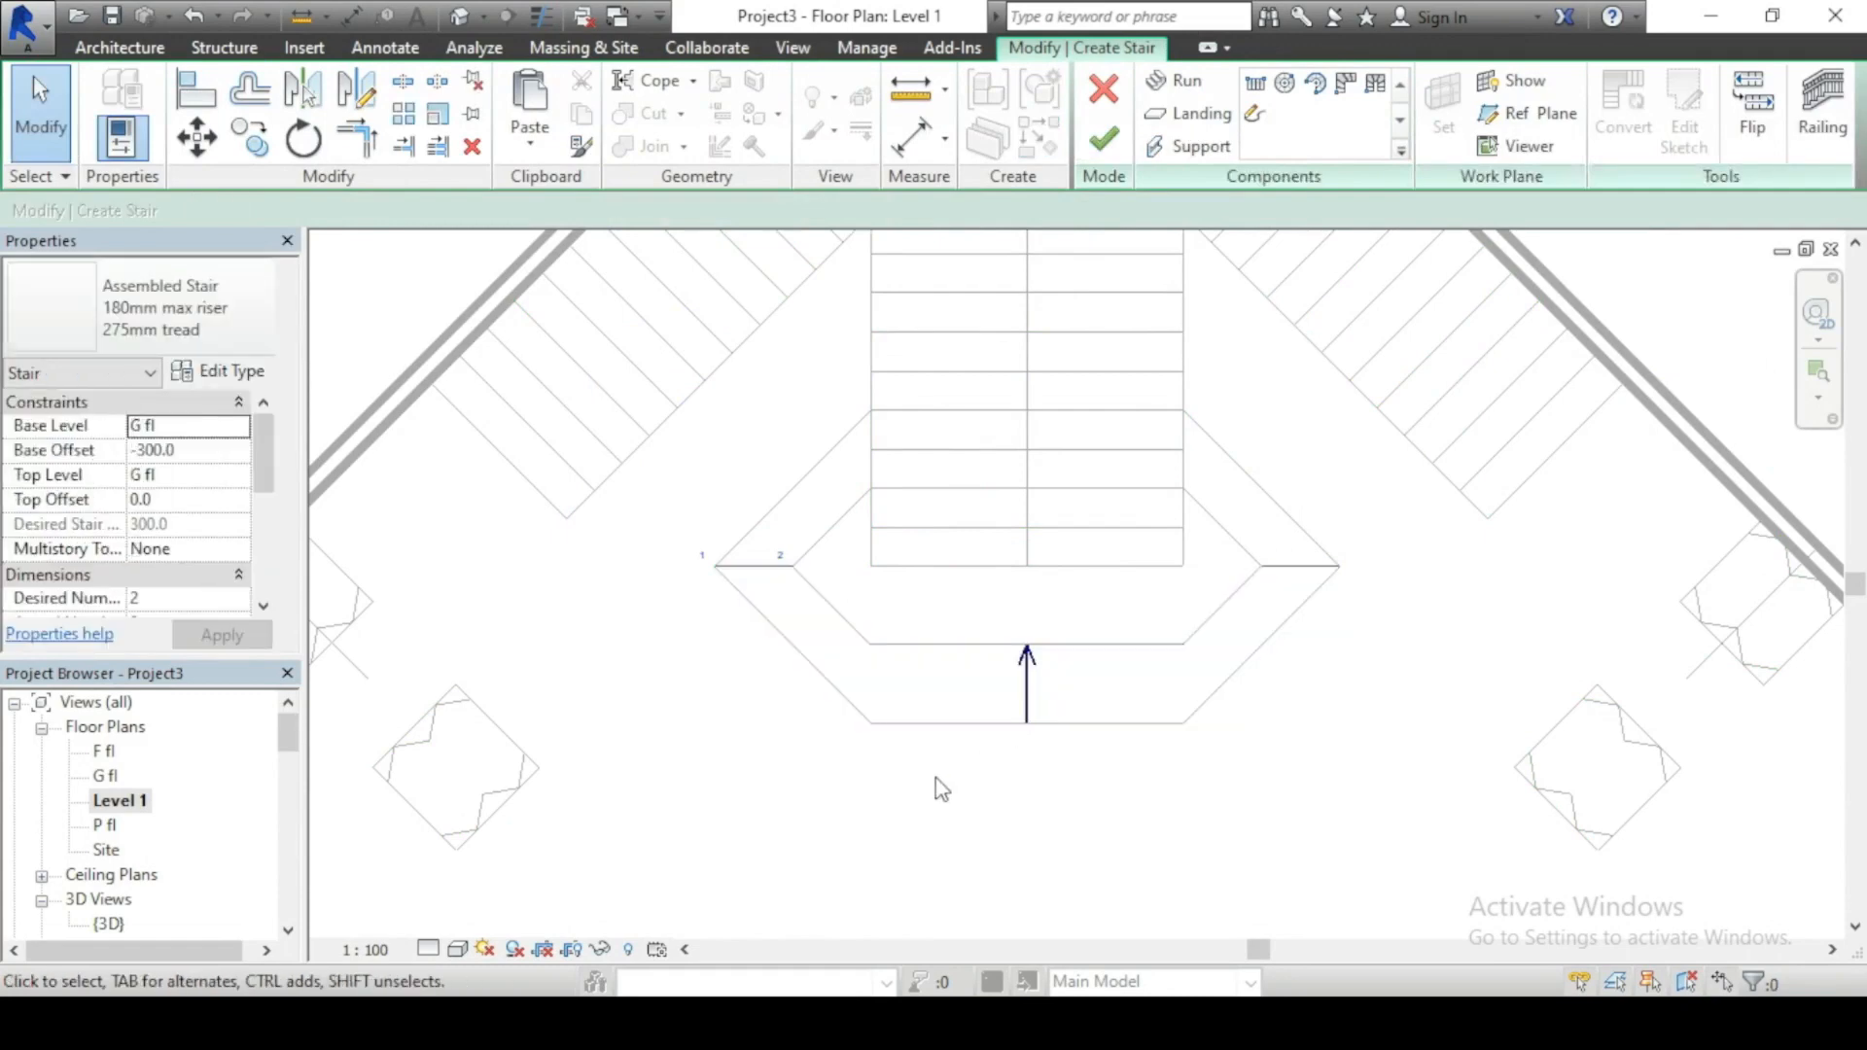
left_click(967, 657)
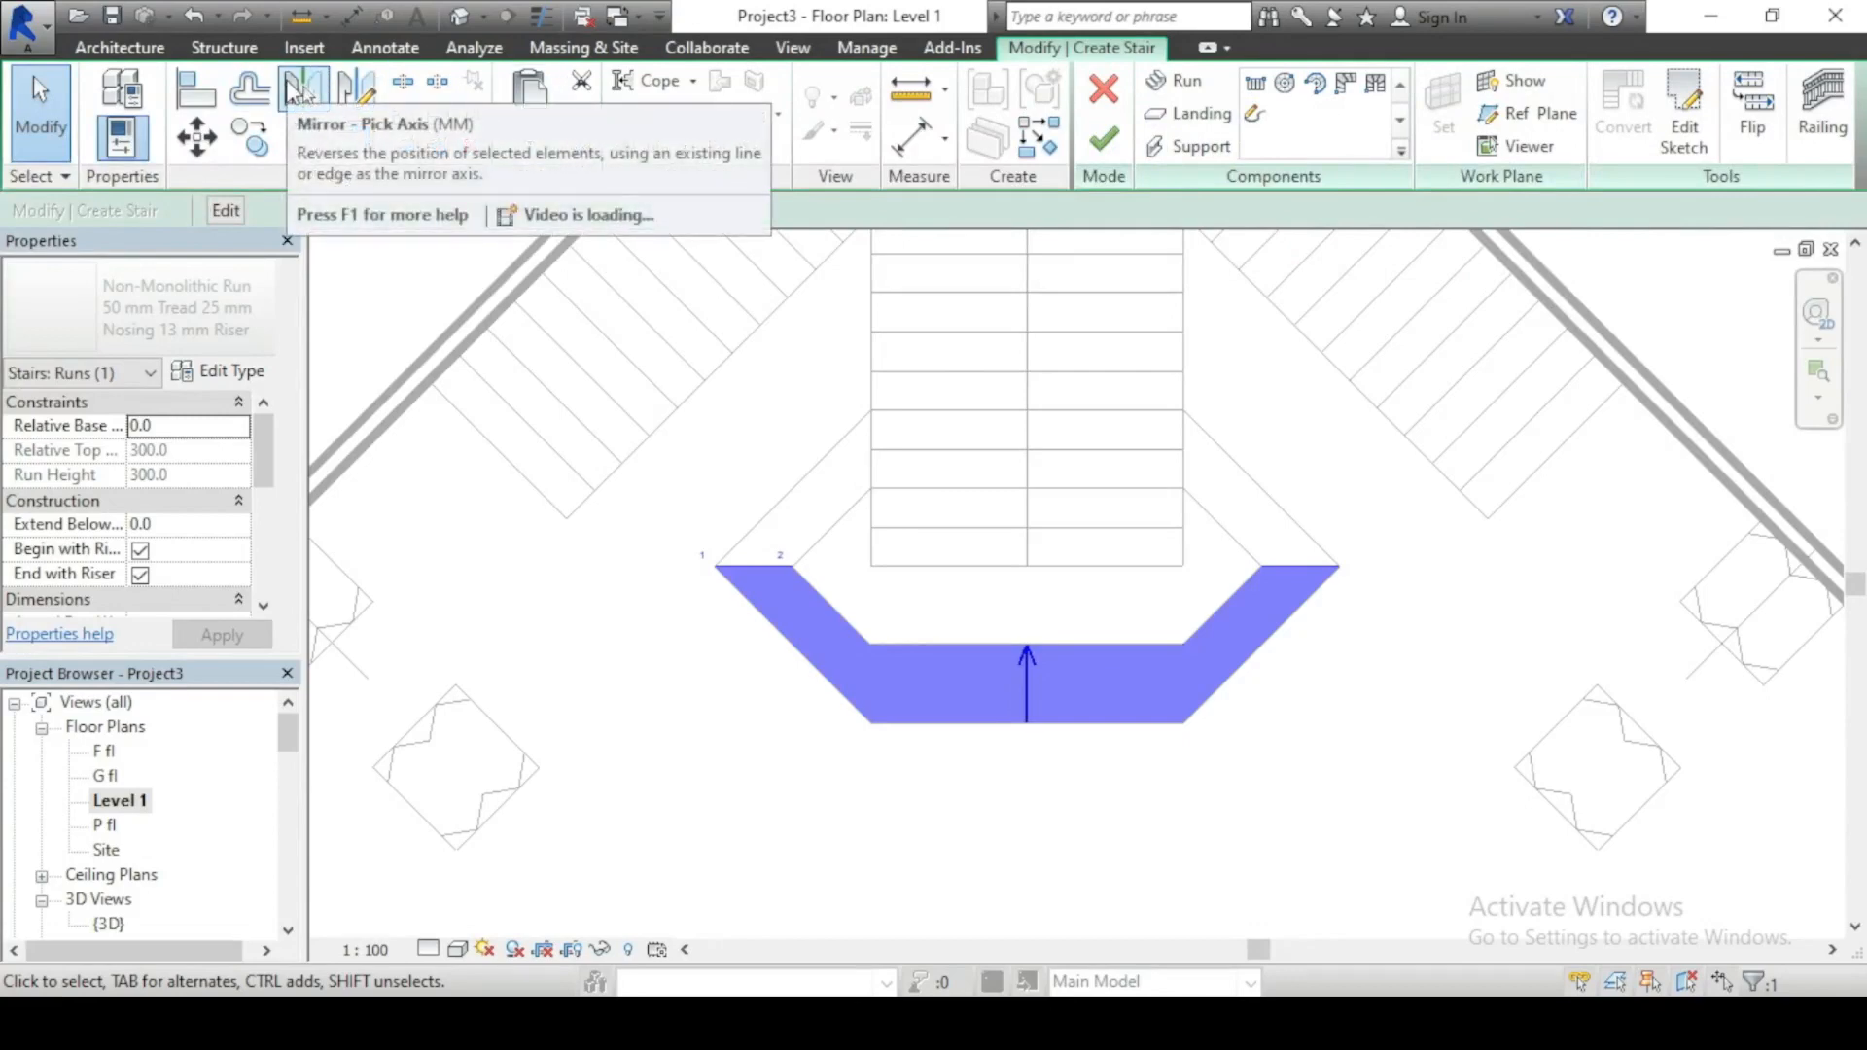
left_click(293, 89)
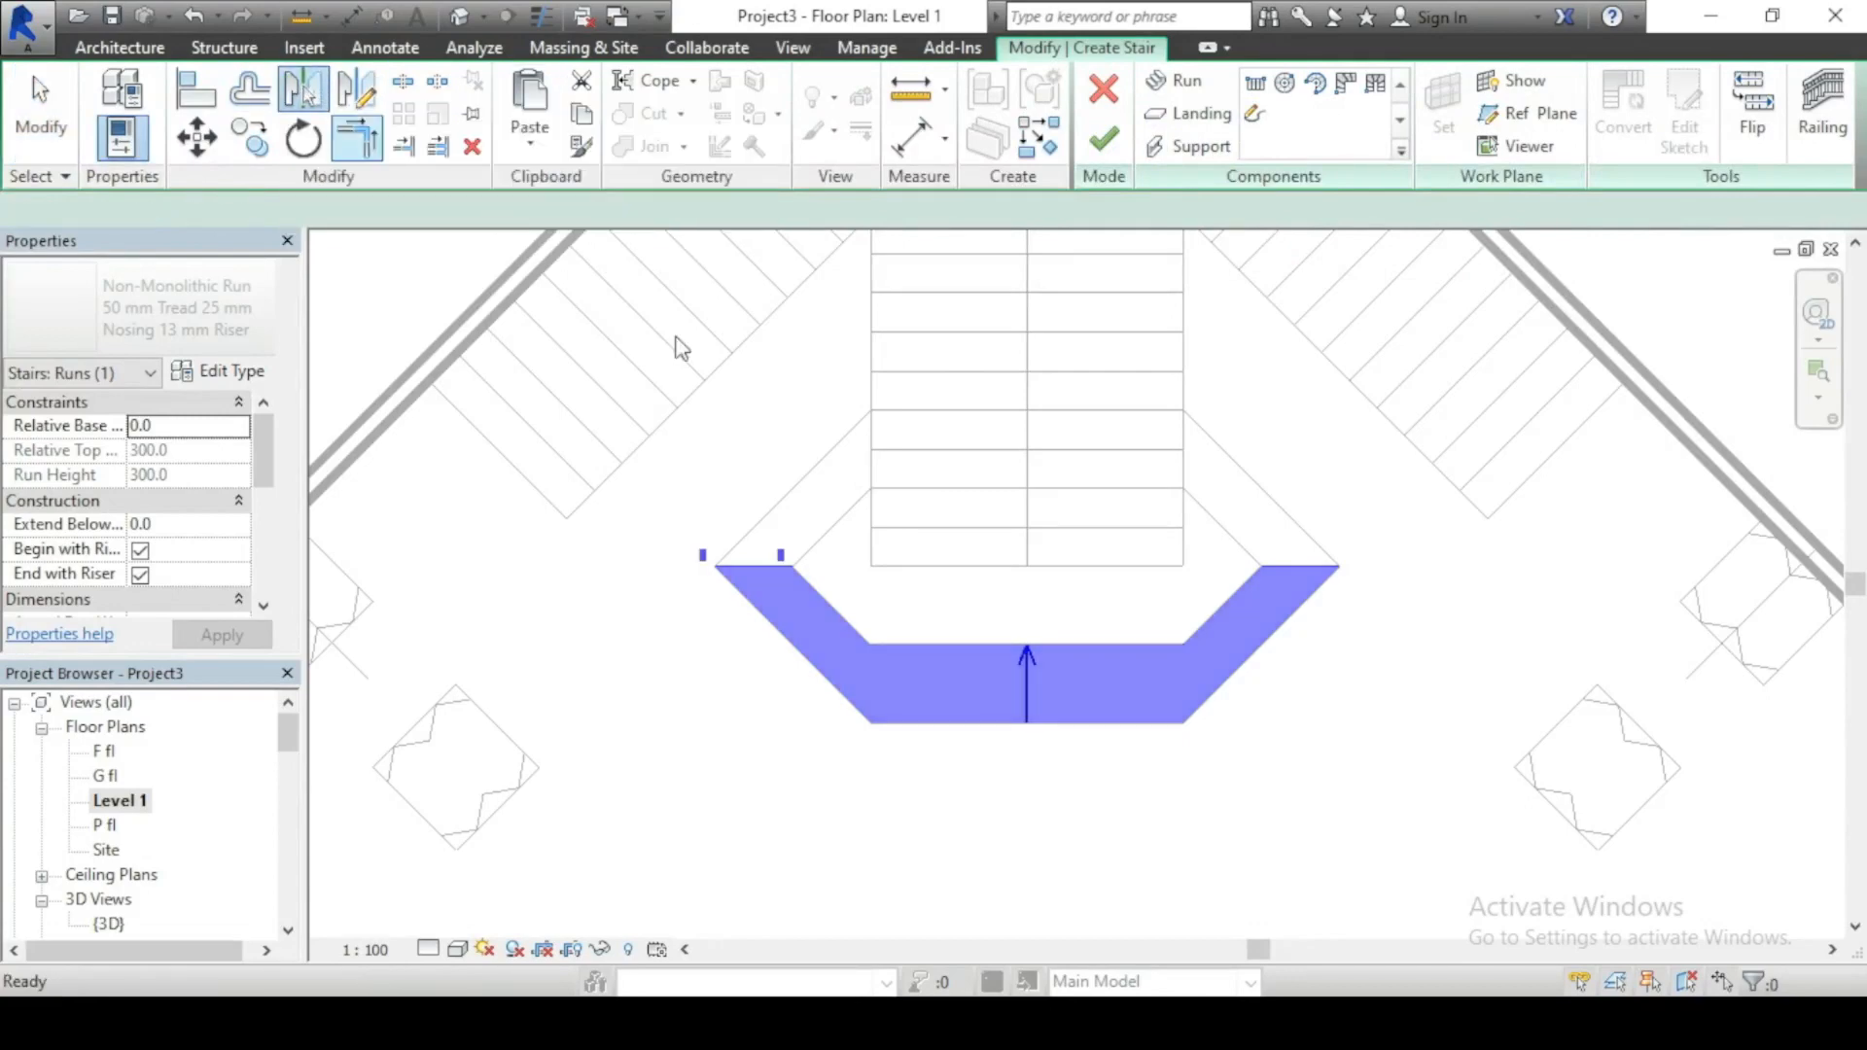
left_click(977, 572)
left_click(1102, 139)
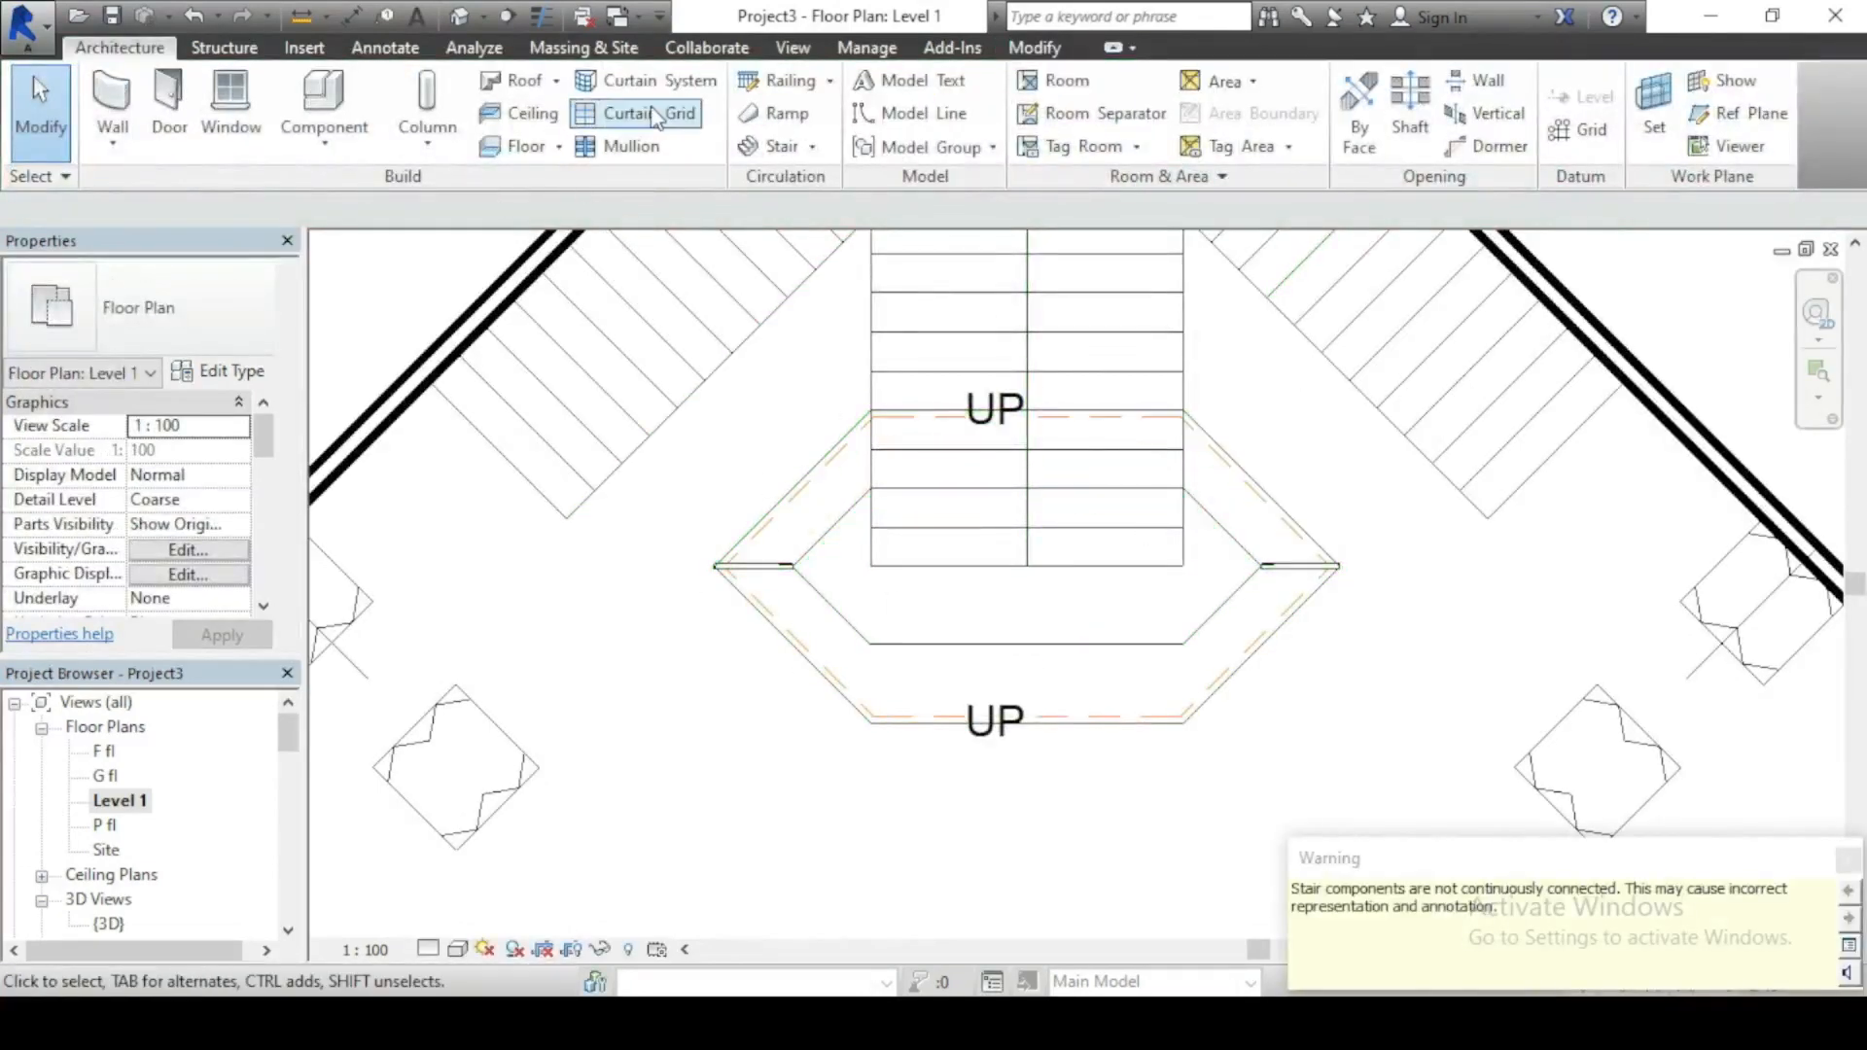
Step: Delete the two short railings on the new hexagonal stair in the 3D view
left_click(460, 17)
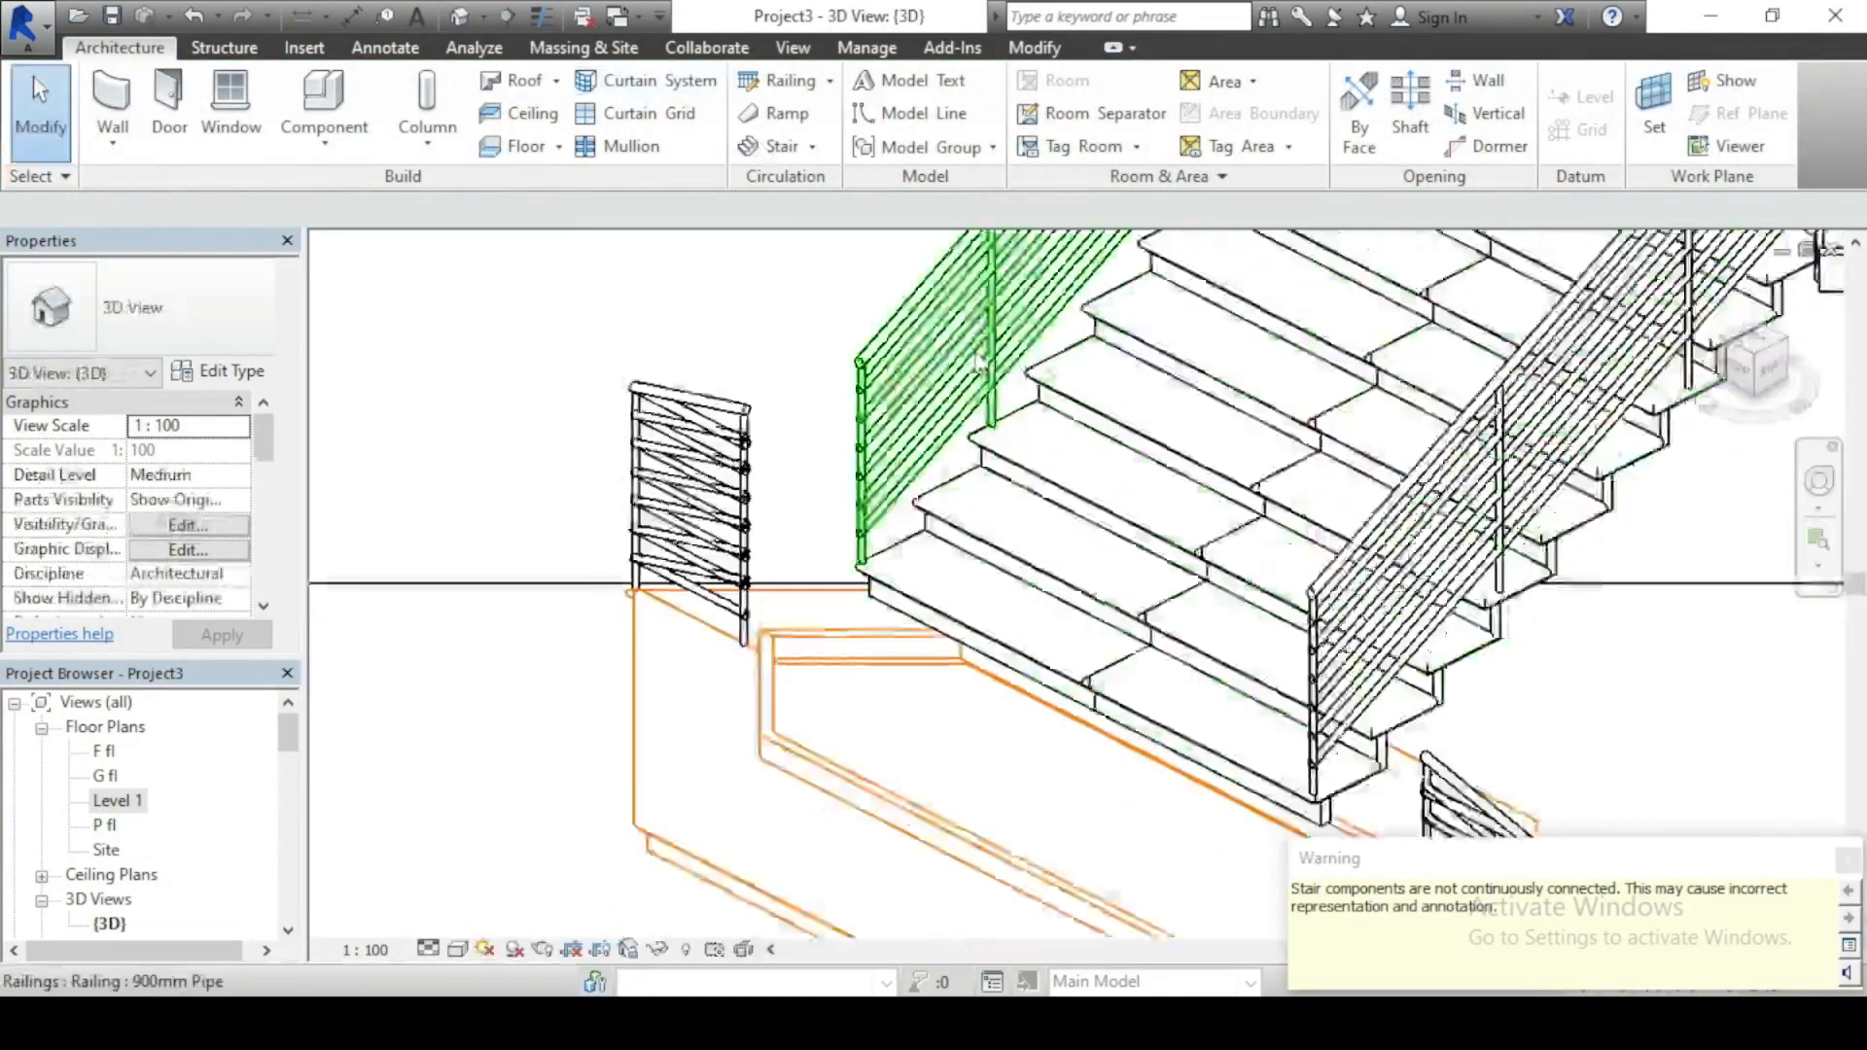
scroll(981, 361, "down", 2)
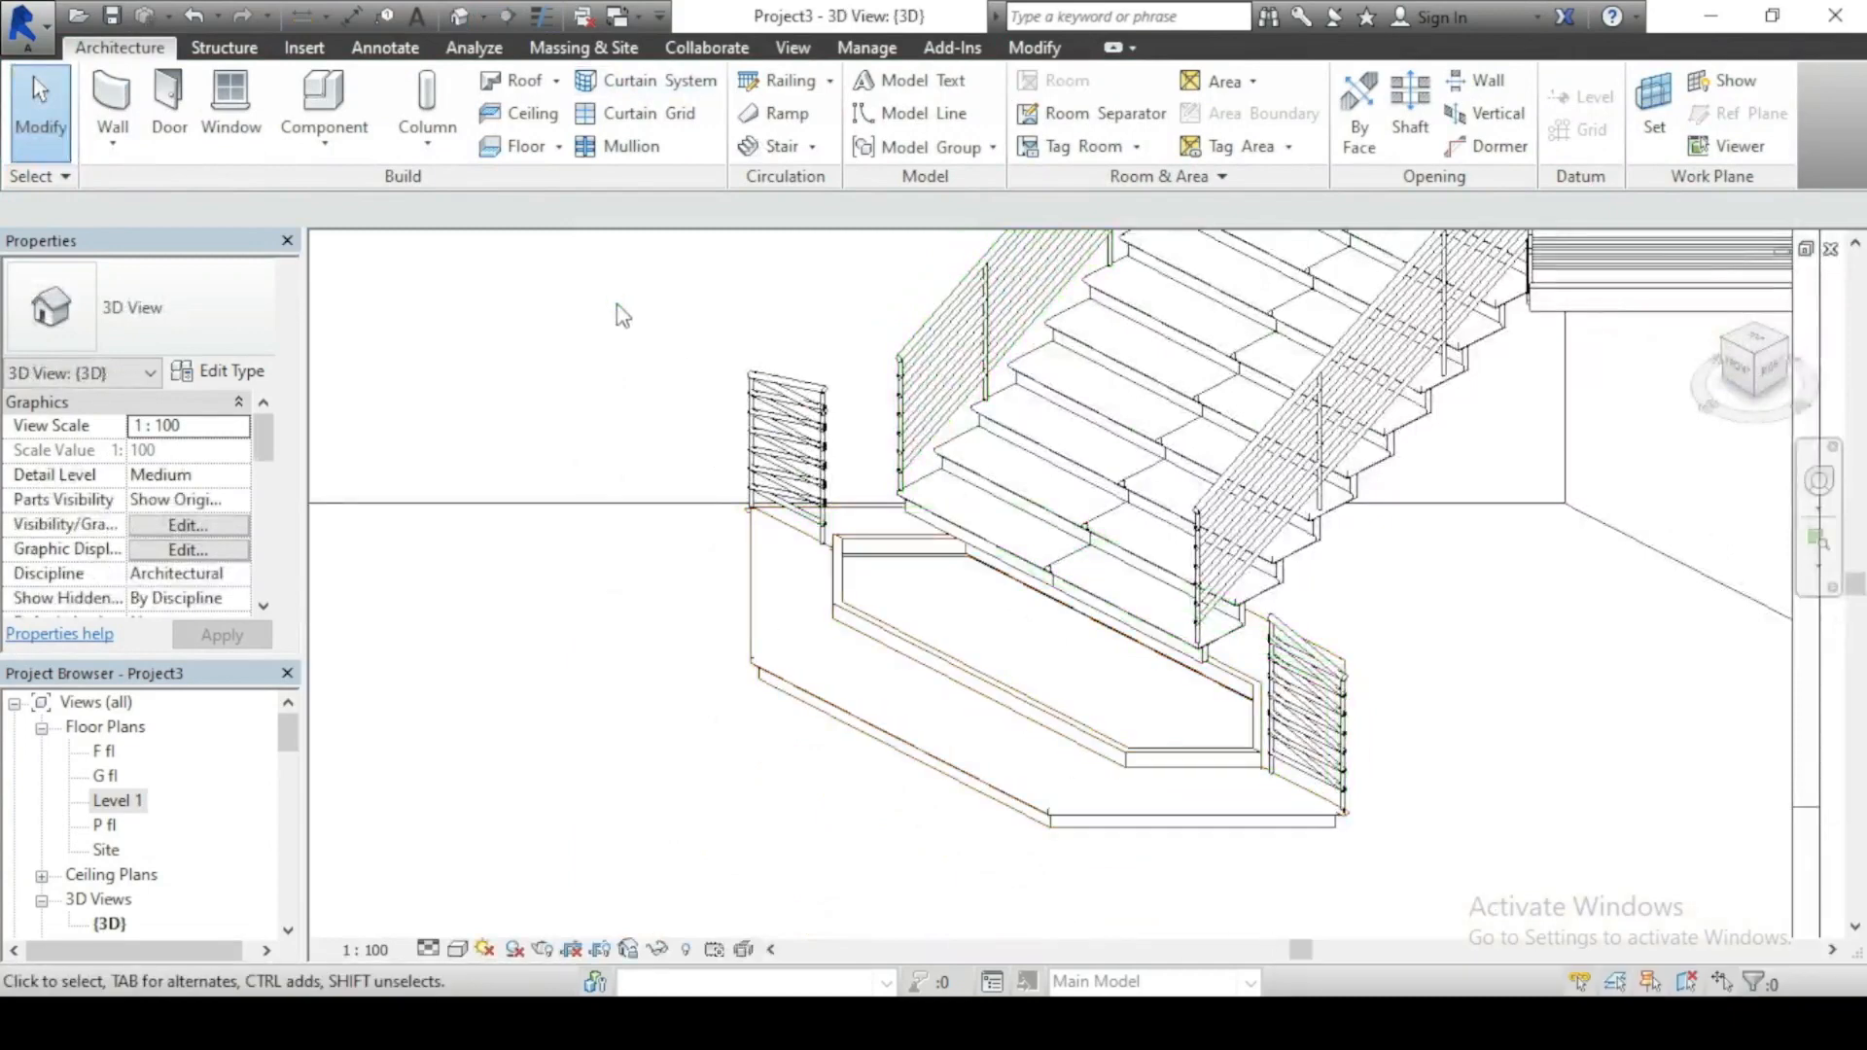
left_click(800, 404)
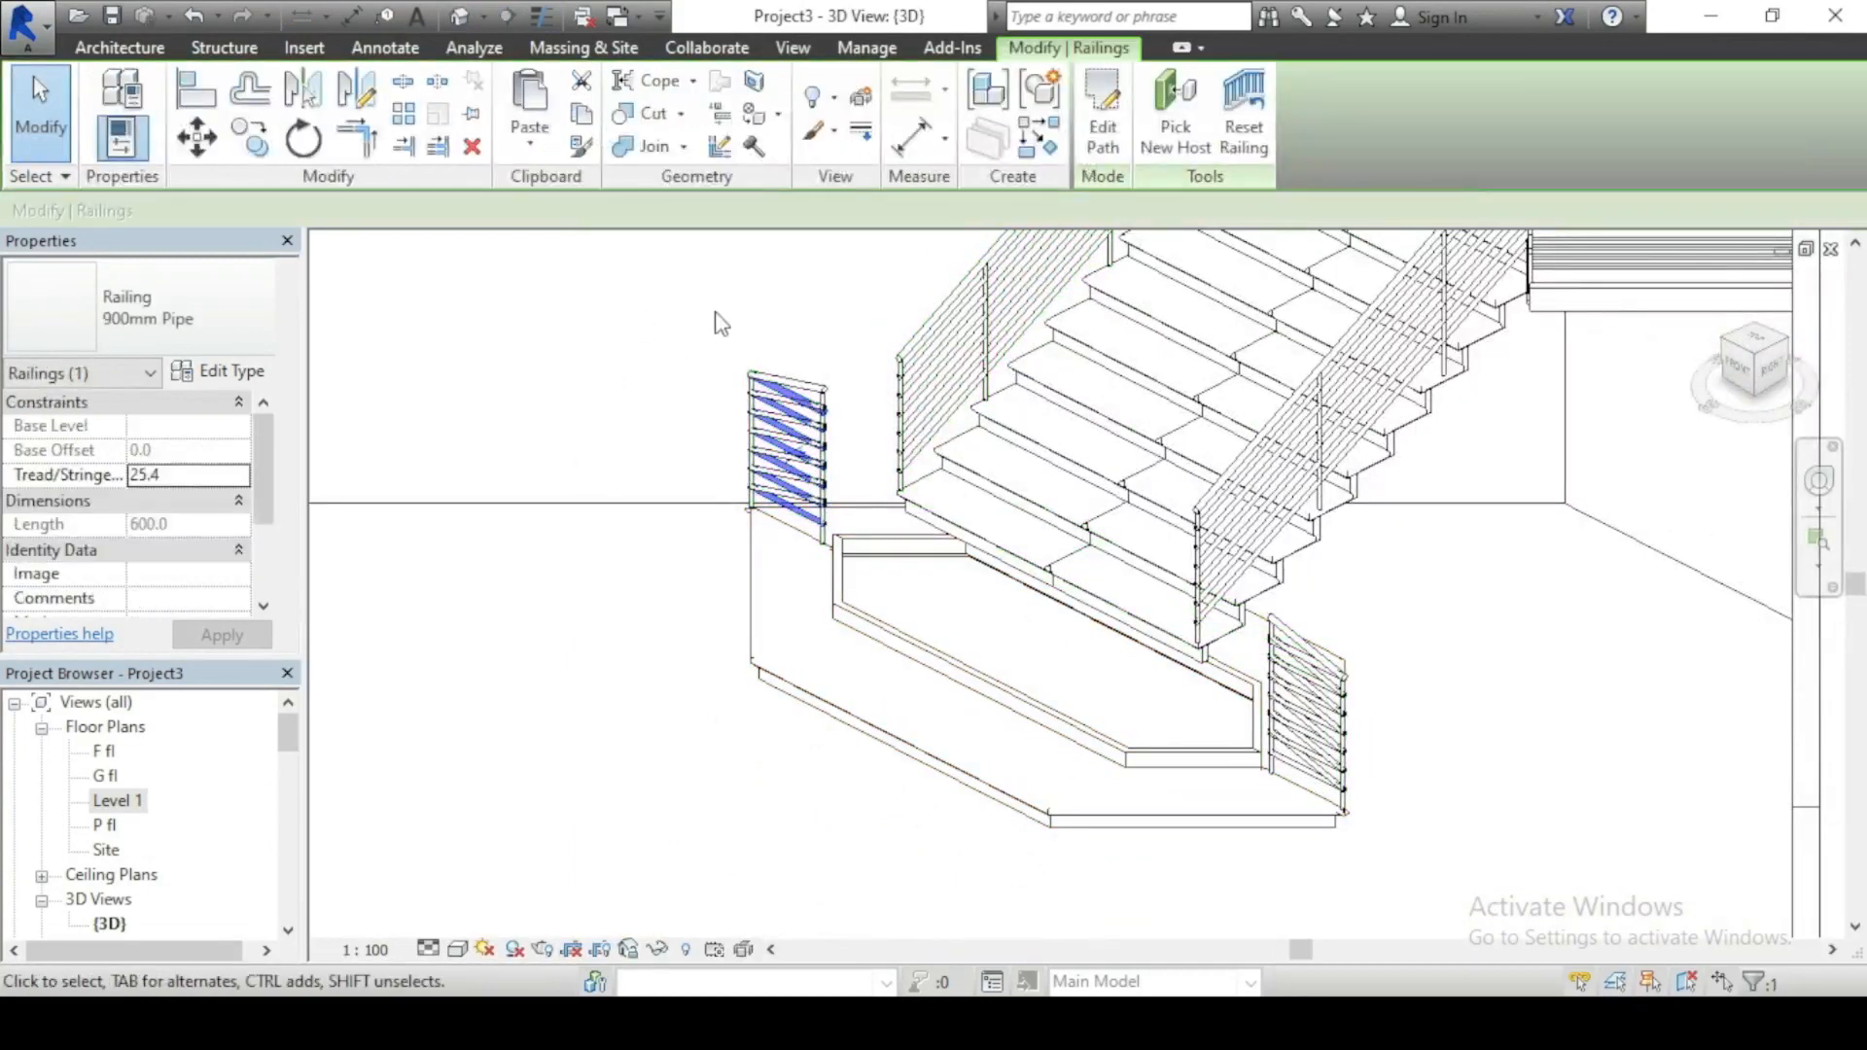
left_click(721, 312)
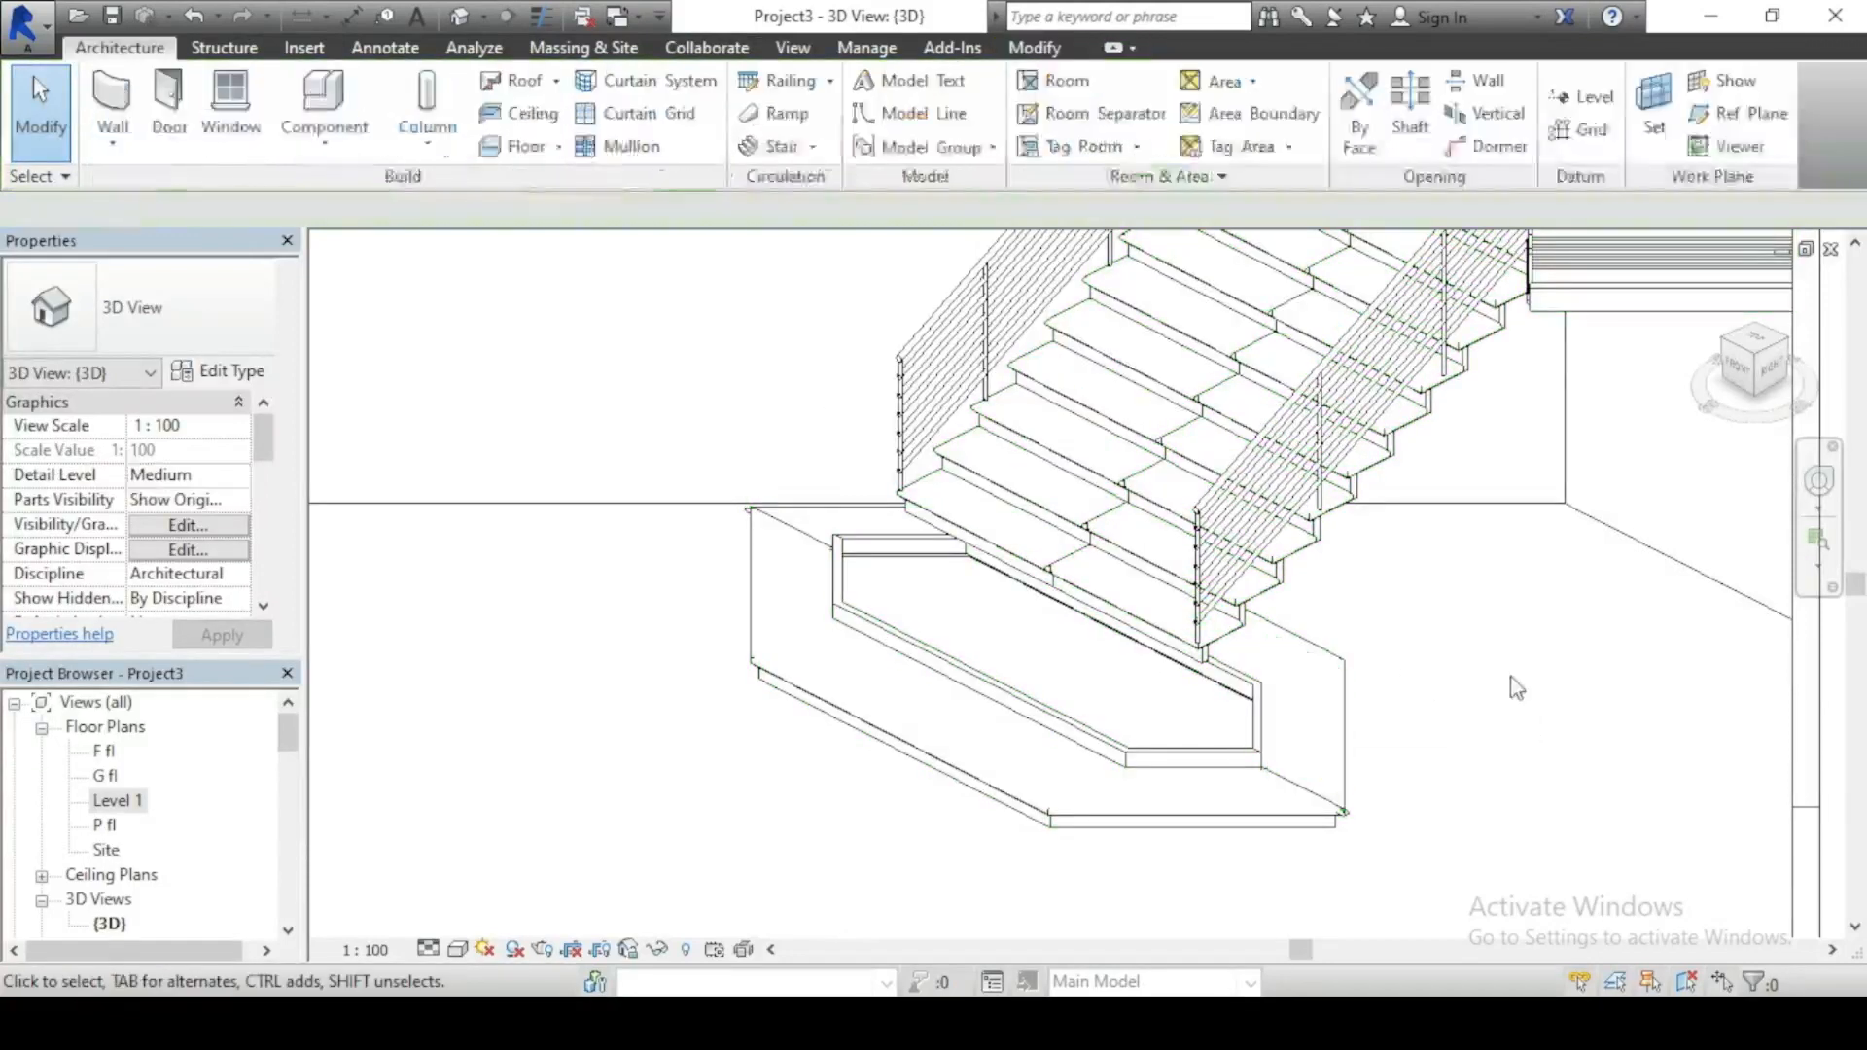
Step: Examine the hexagonal stair below the main flight and compare the base offsets of both stairs
scroll(811, 615, "down", 4)
scroll(963, 786, "up", 3)
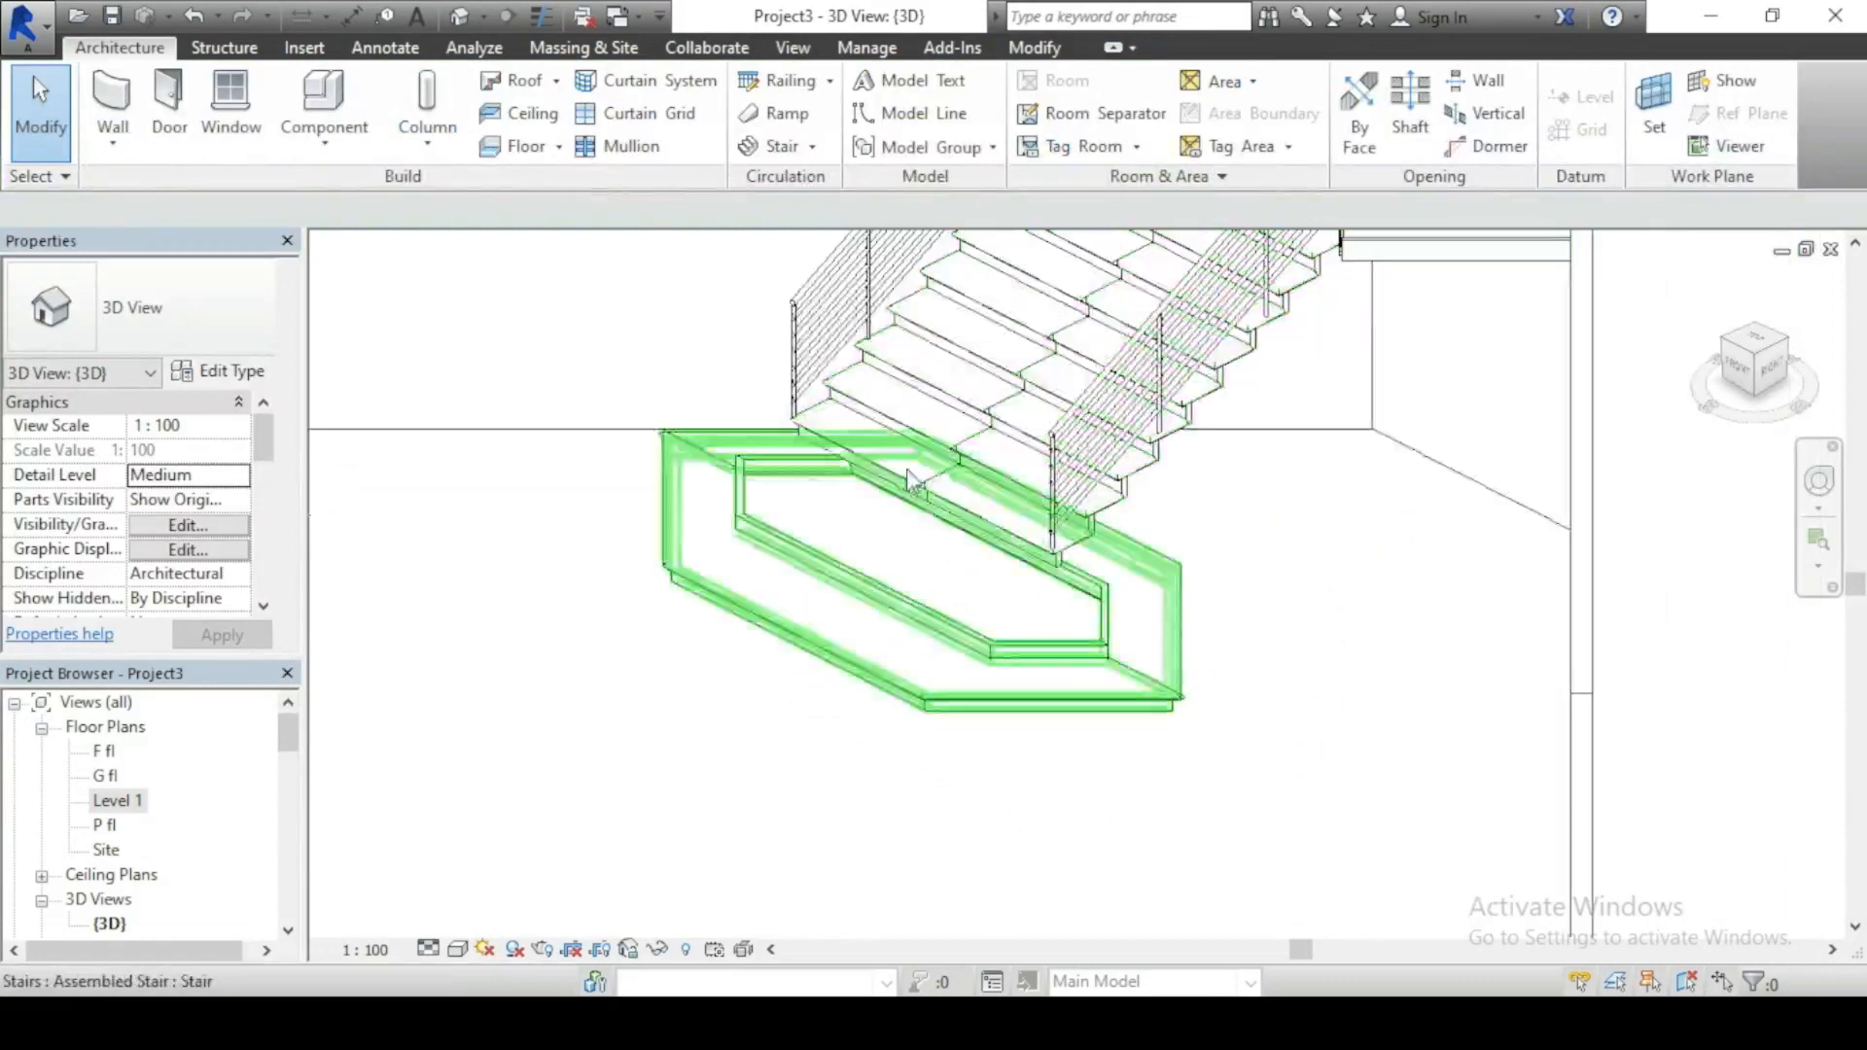
left_click(1756, 379)
left_click(1724, 321)
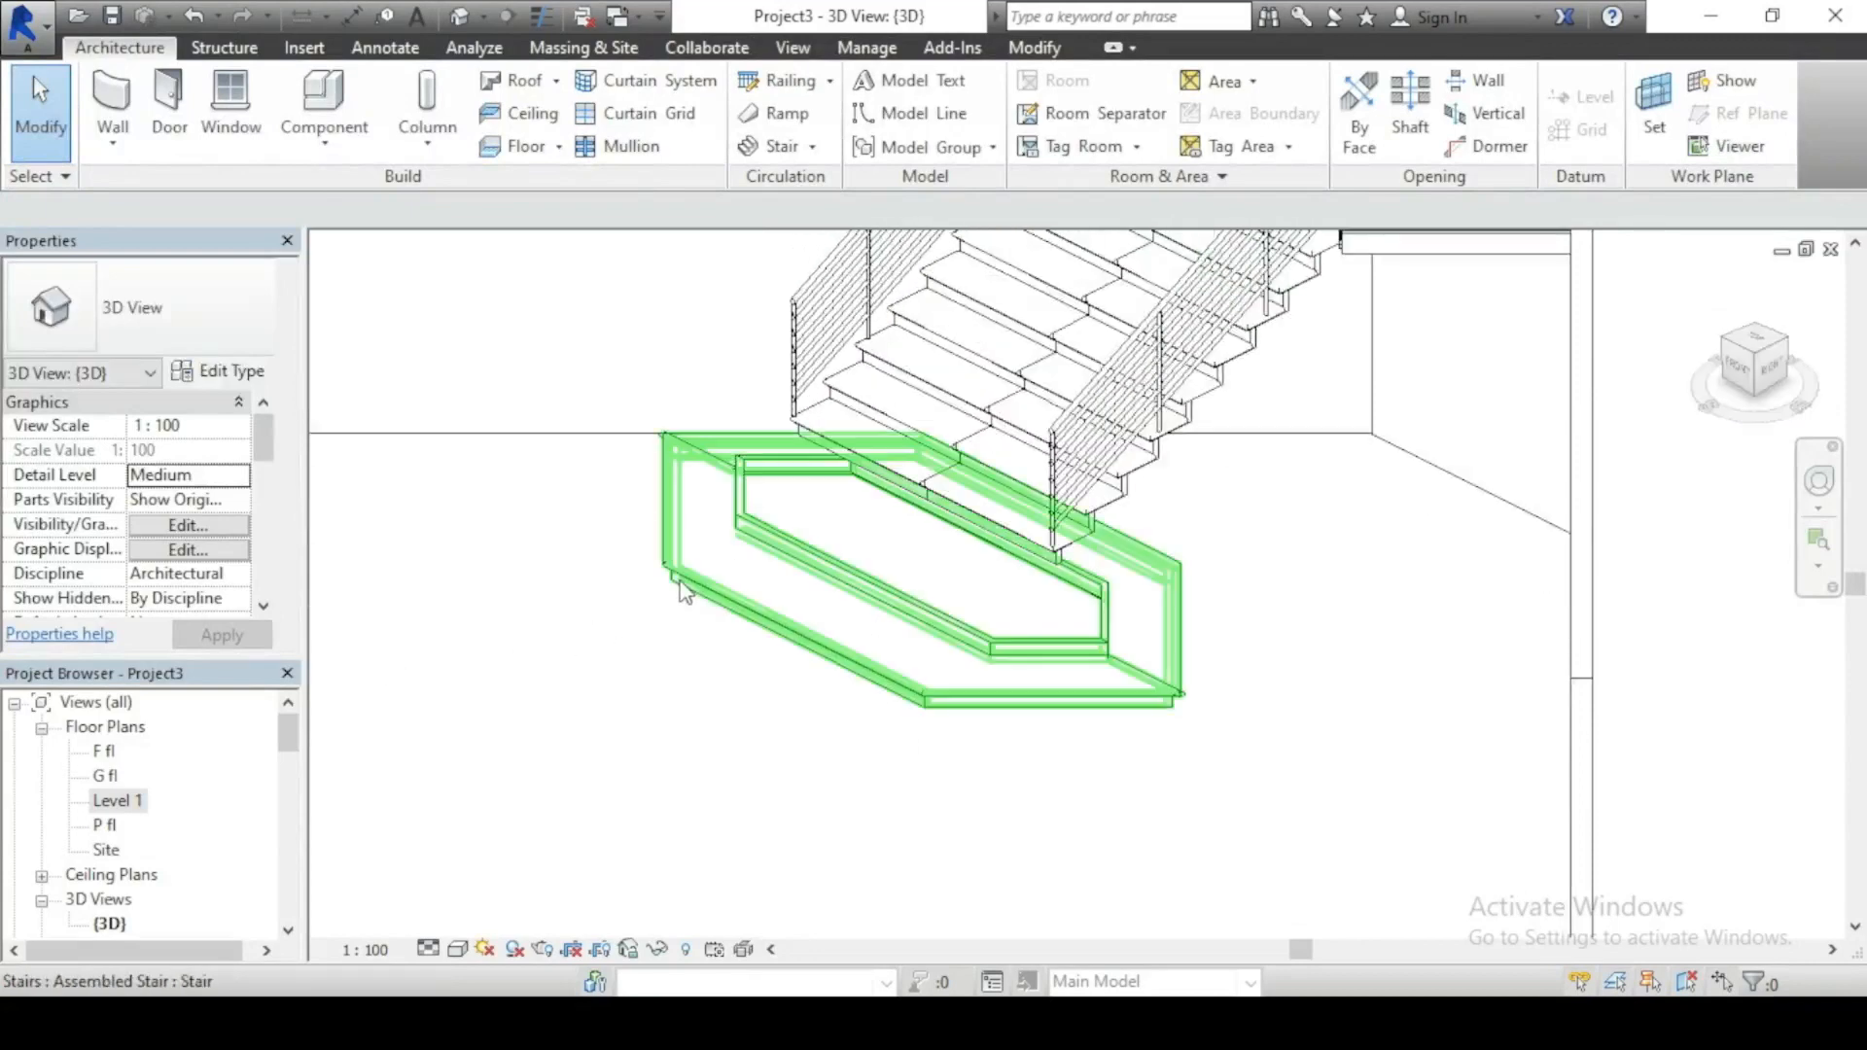
left_click(685, 593)
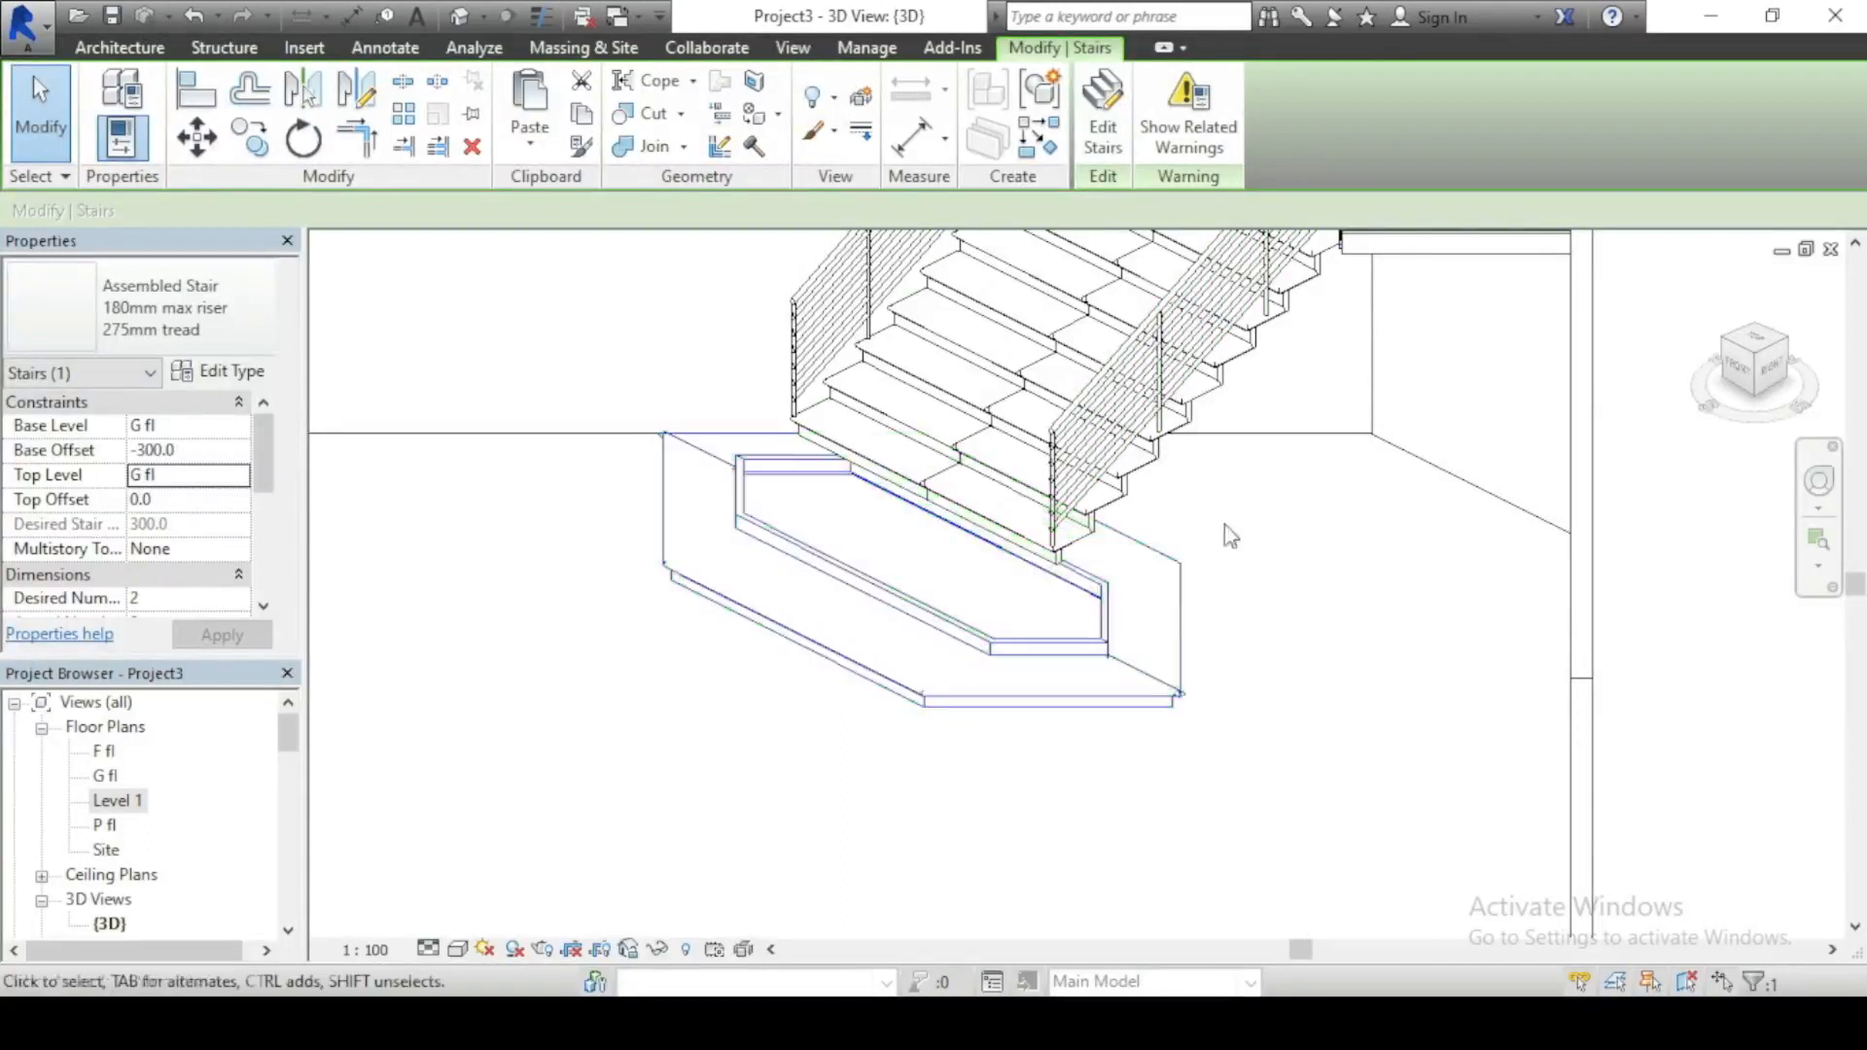
left_click(999, 427)
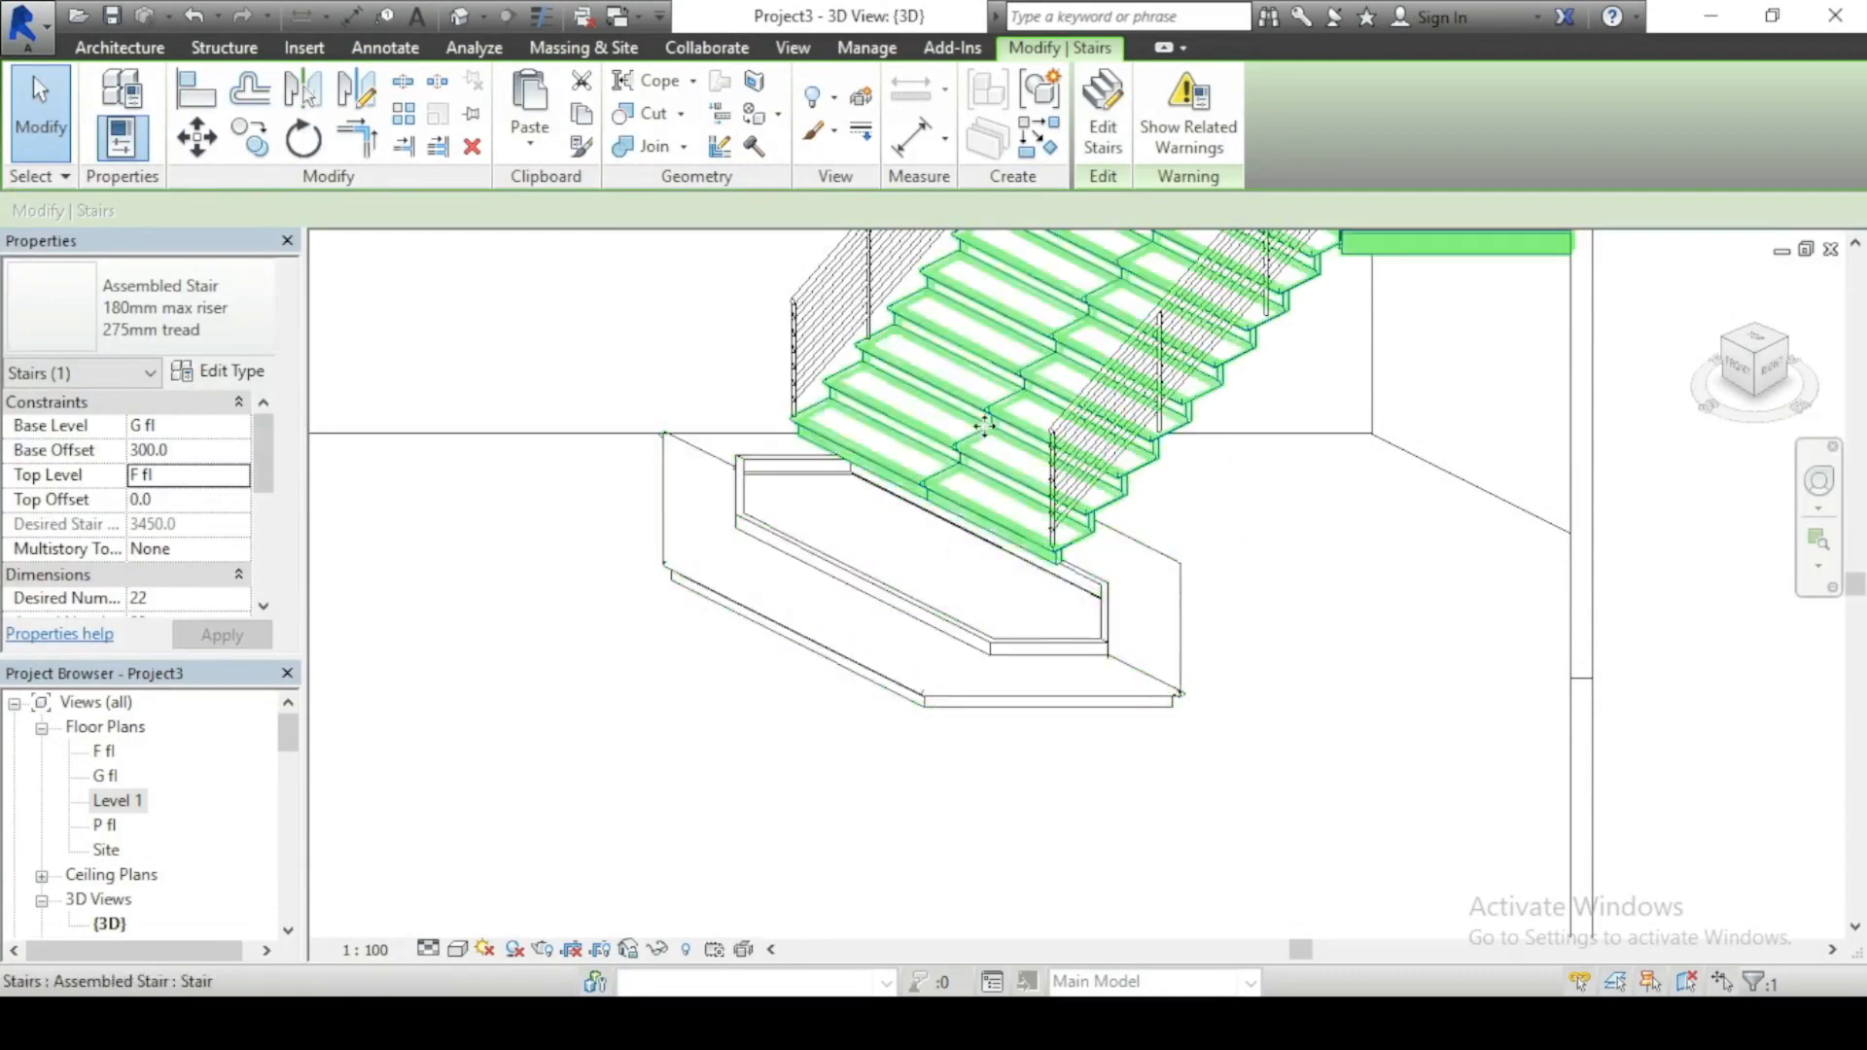
Step: Try to set the base offset of the hexagonal base stair to 0
left_click(577, 494)
left_click(752, 552)
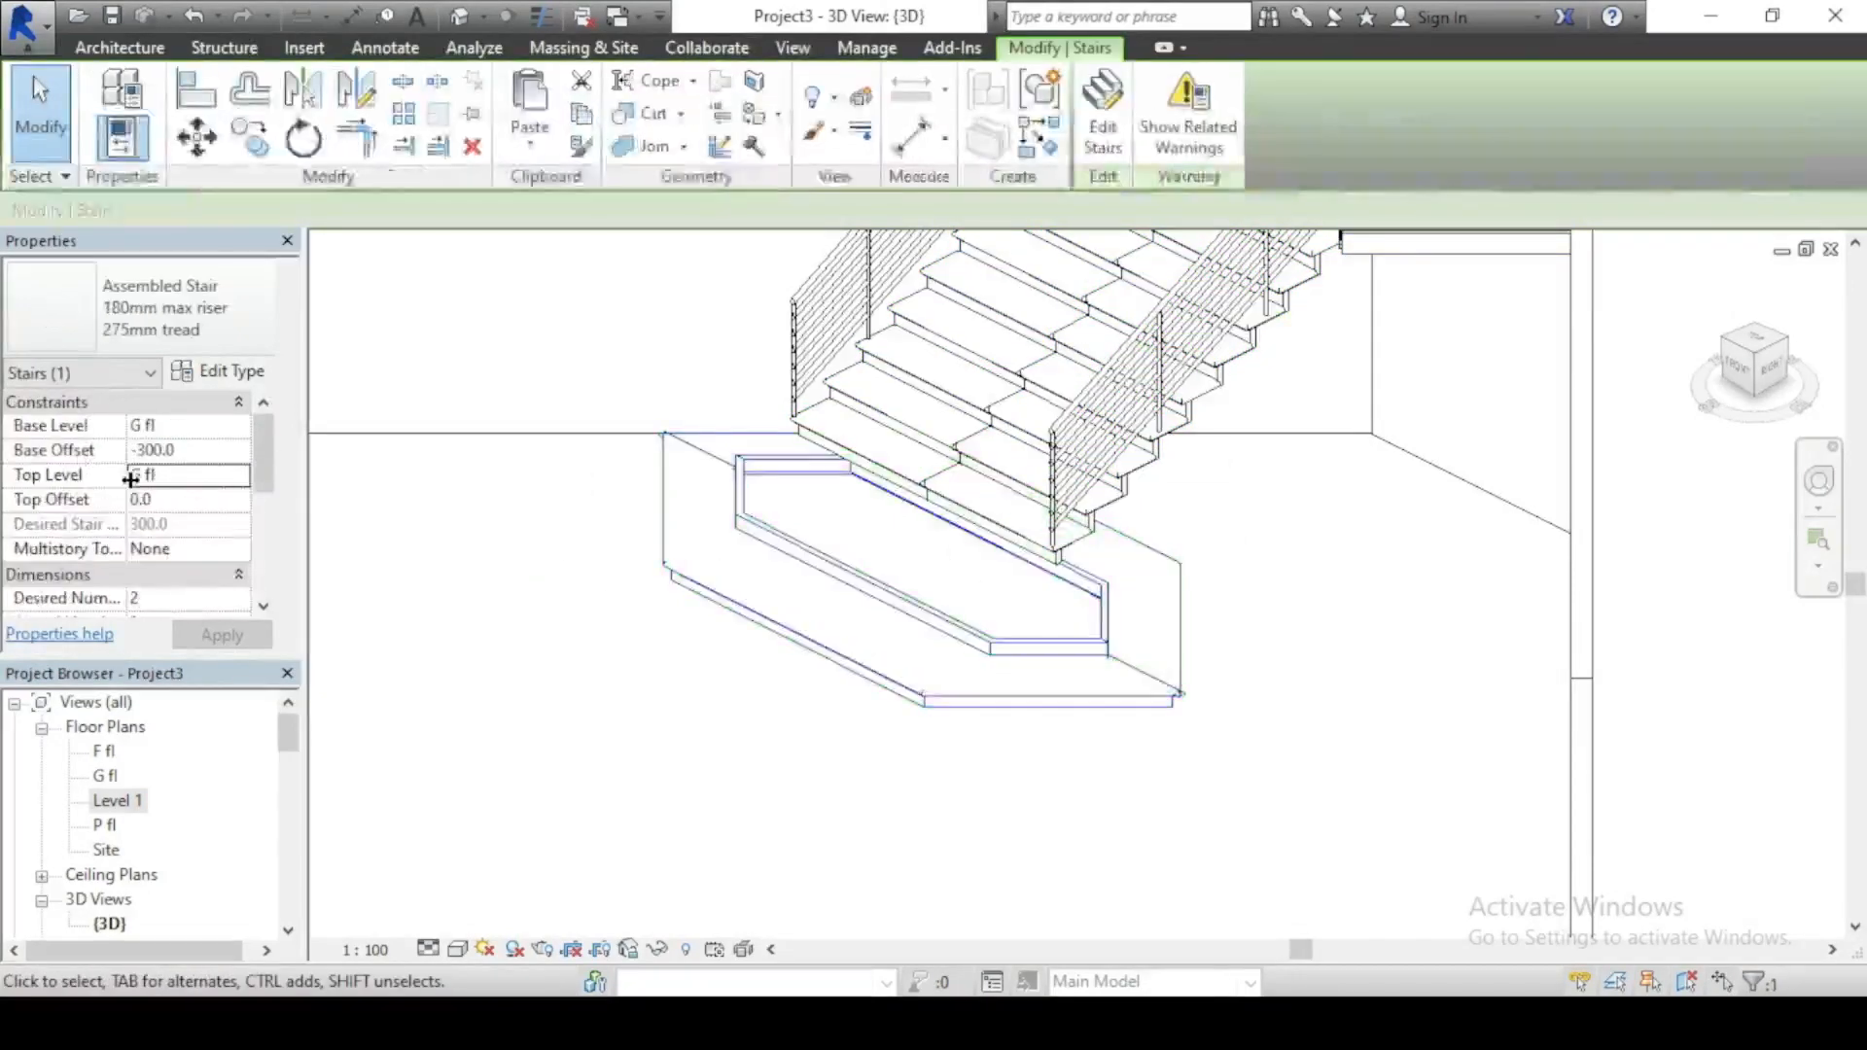
left_click(205, 451)
type("0")
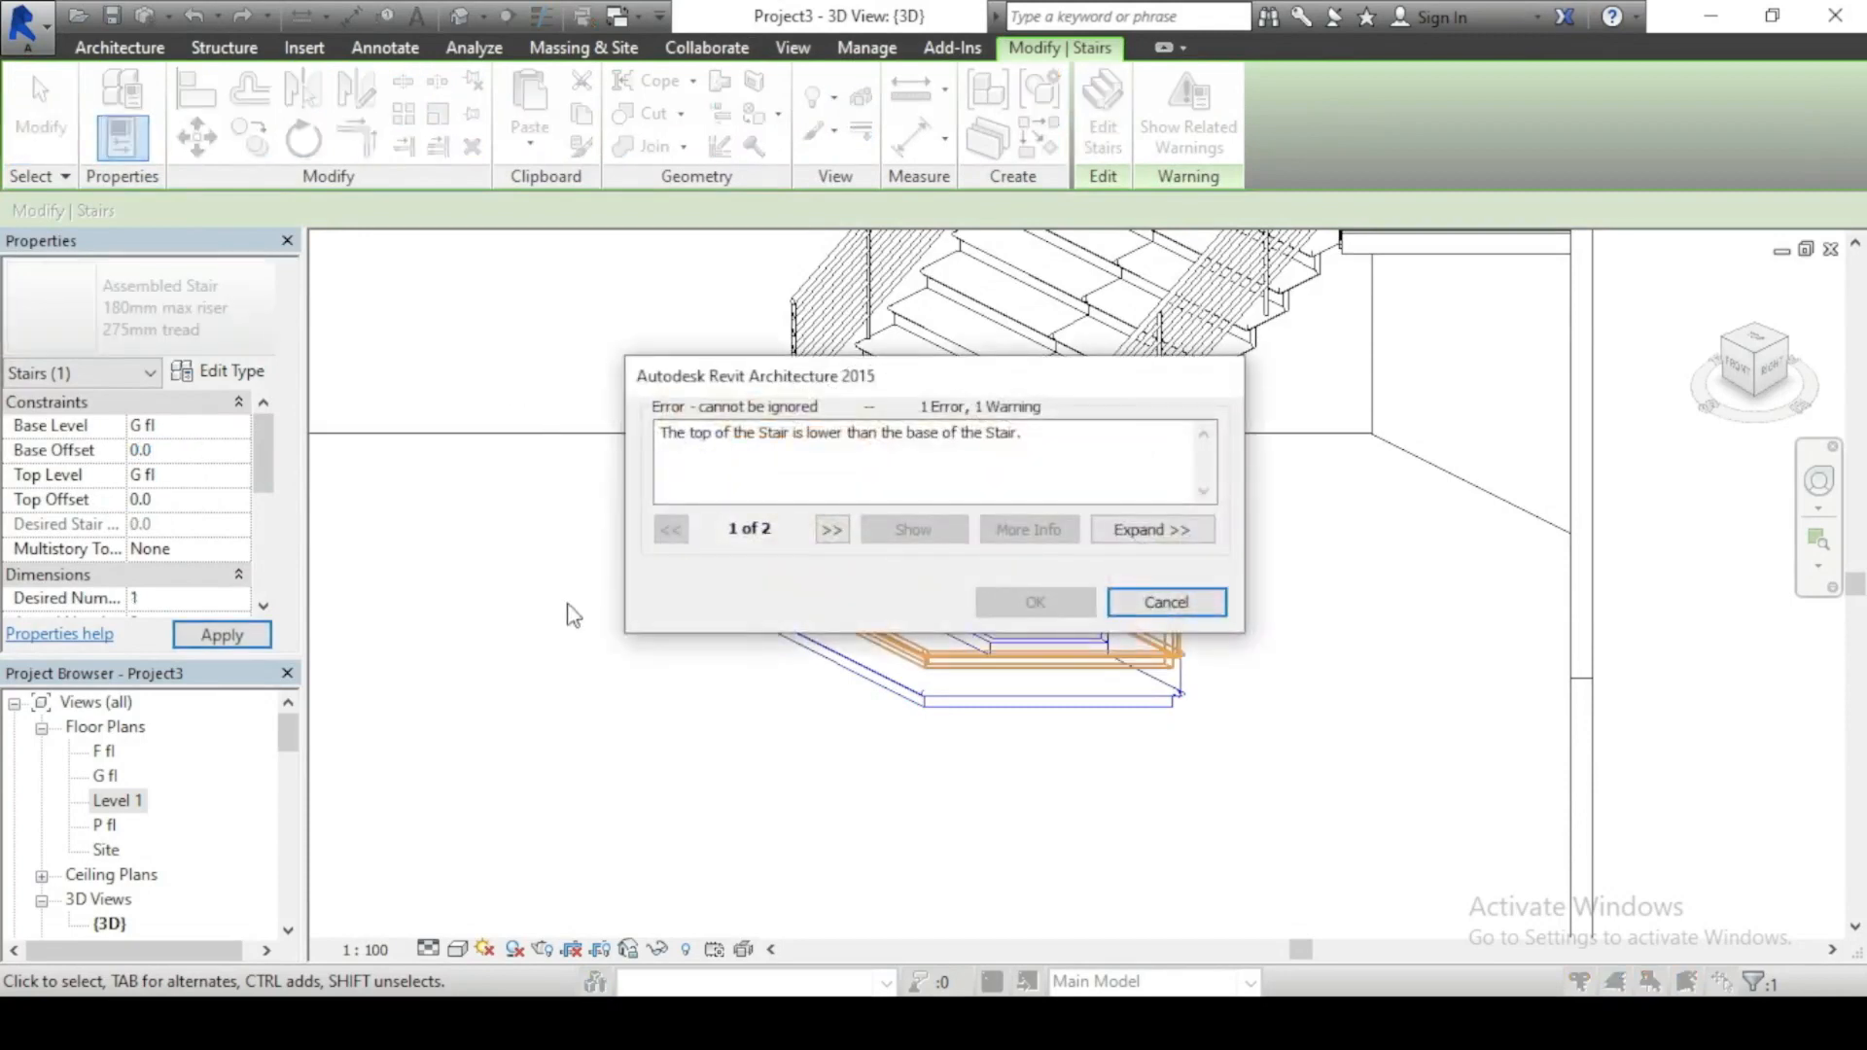
left_click(1167, 603)
Step: Set the hexagonal base stair's base offset to 0 and its top offset to 300
left_click(201, 453)
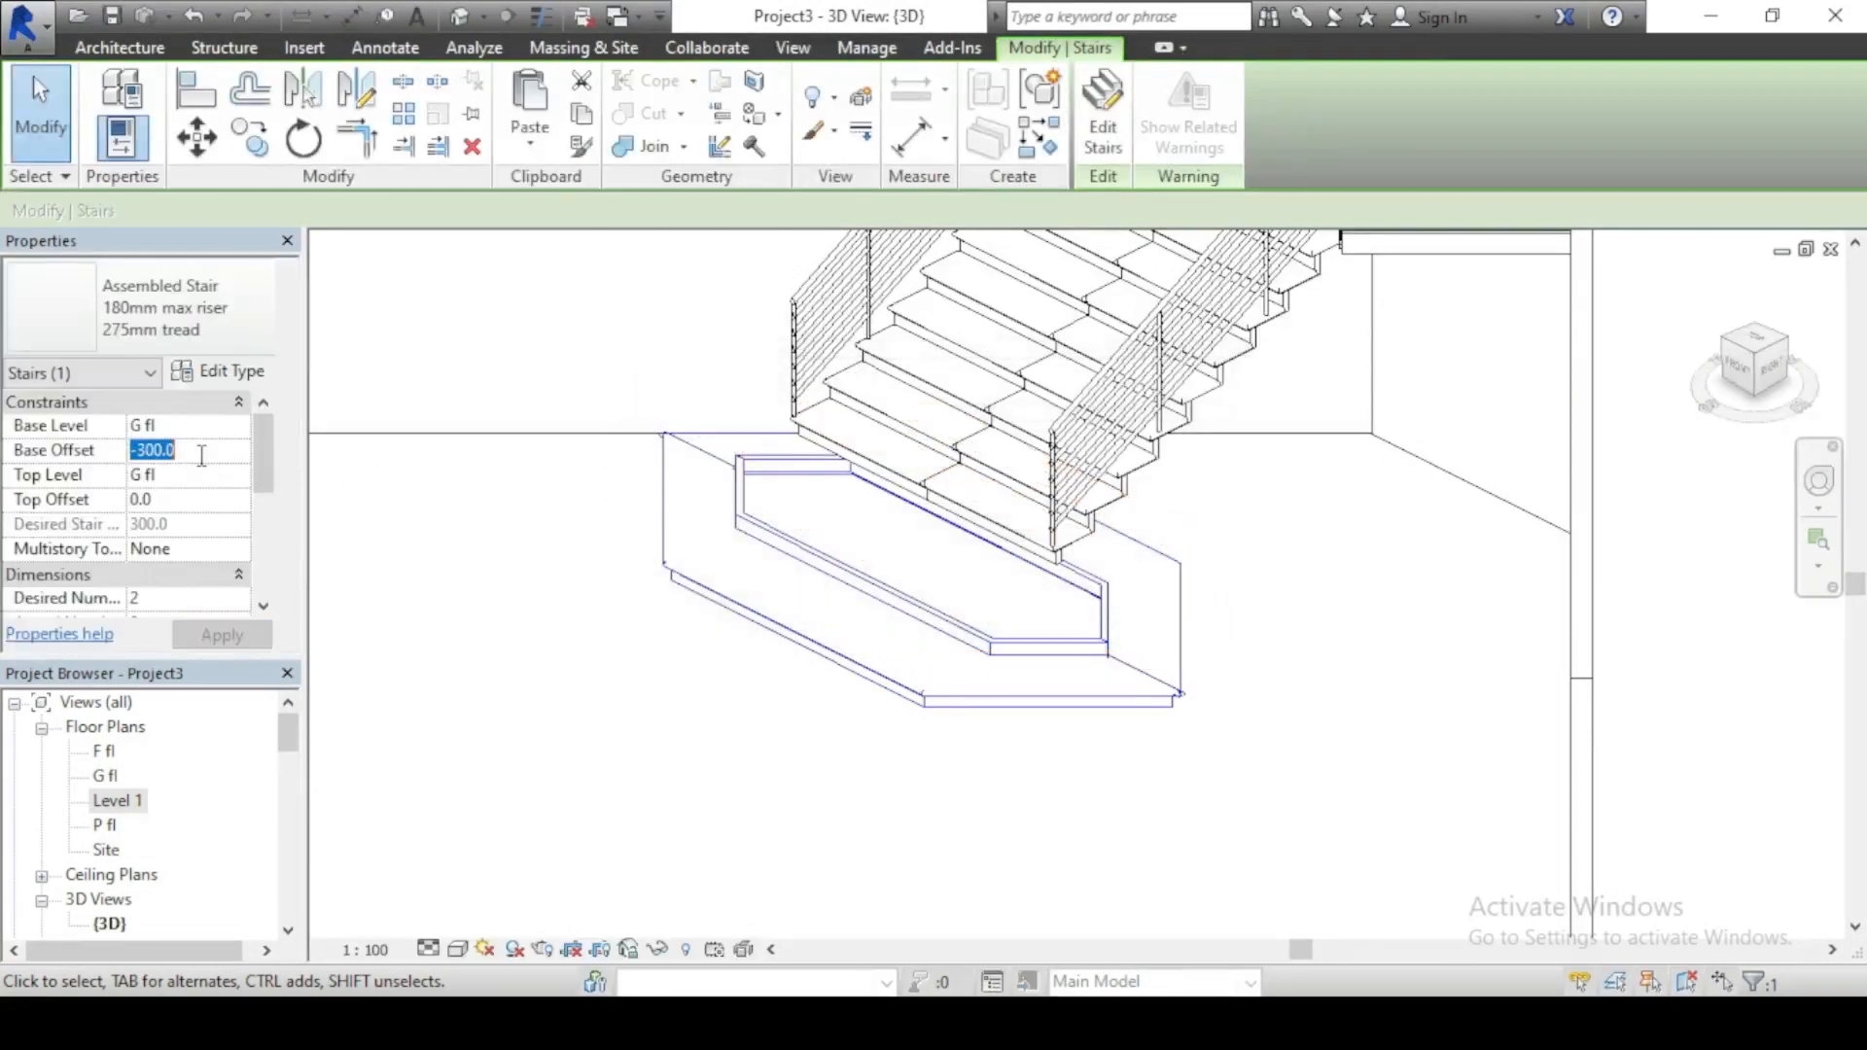
type("0")
left_click(216, 499)
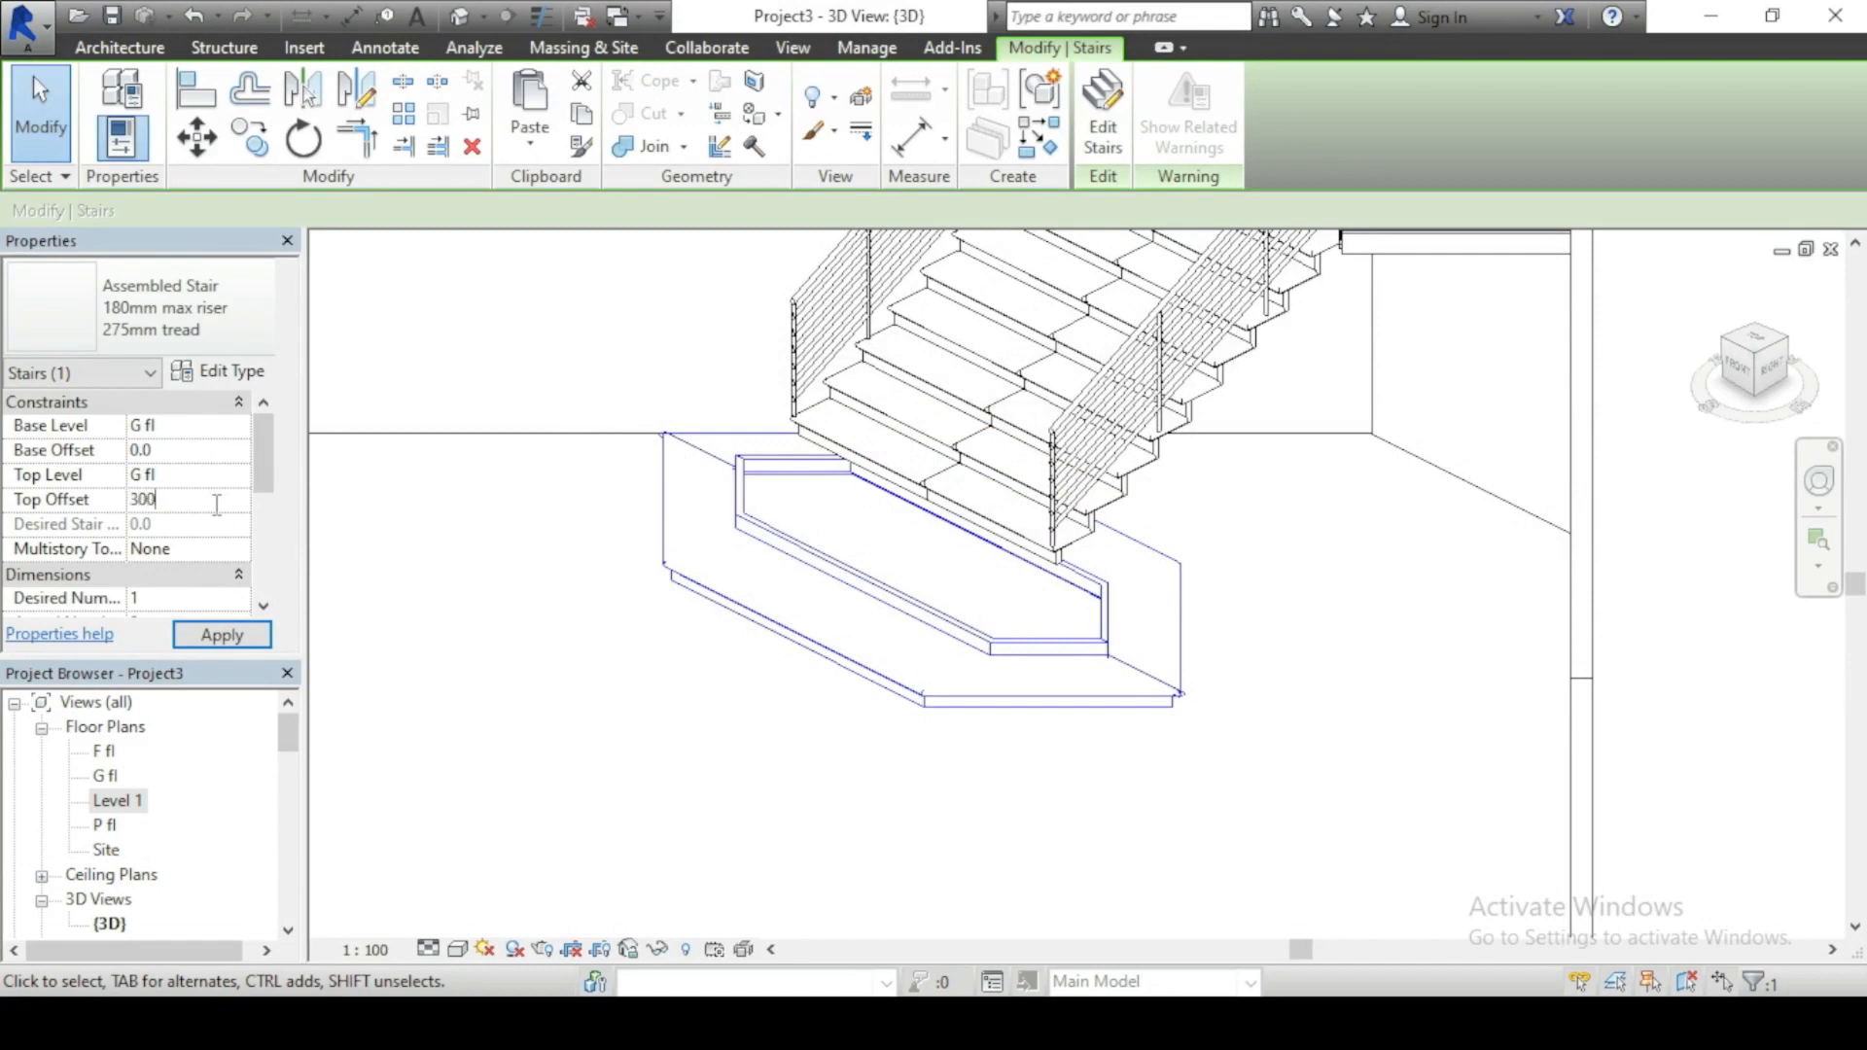
type("300")
key("Return")
left_click(534, 538)
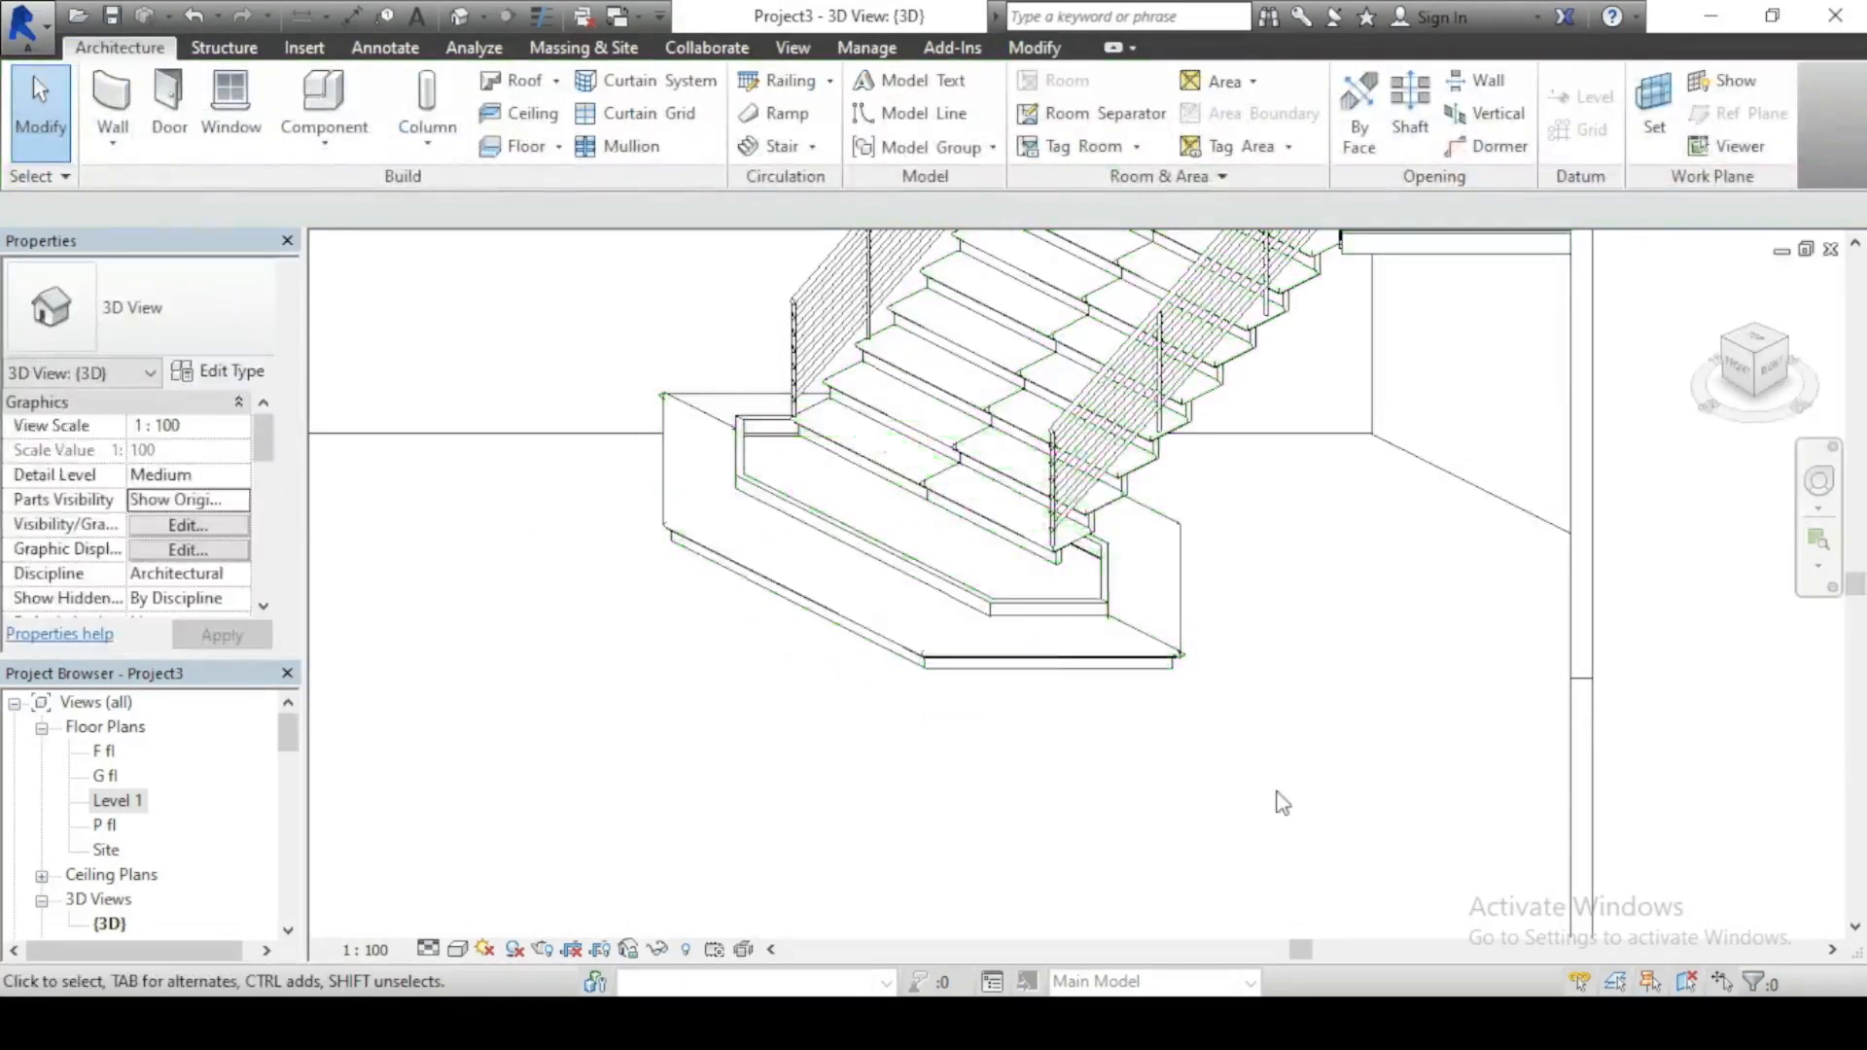
scroll(1275, 784, "down", 4)
scroll(1042, 677, "up", 3)
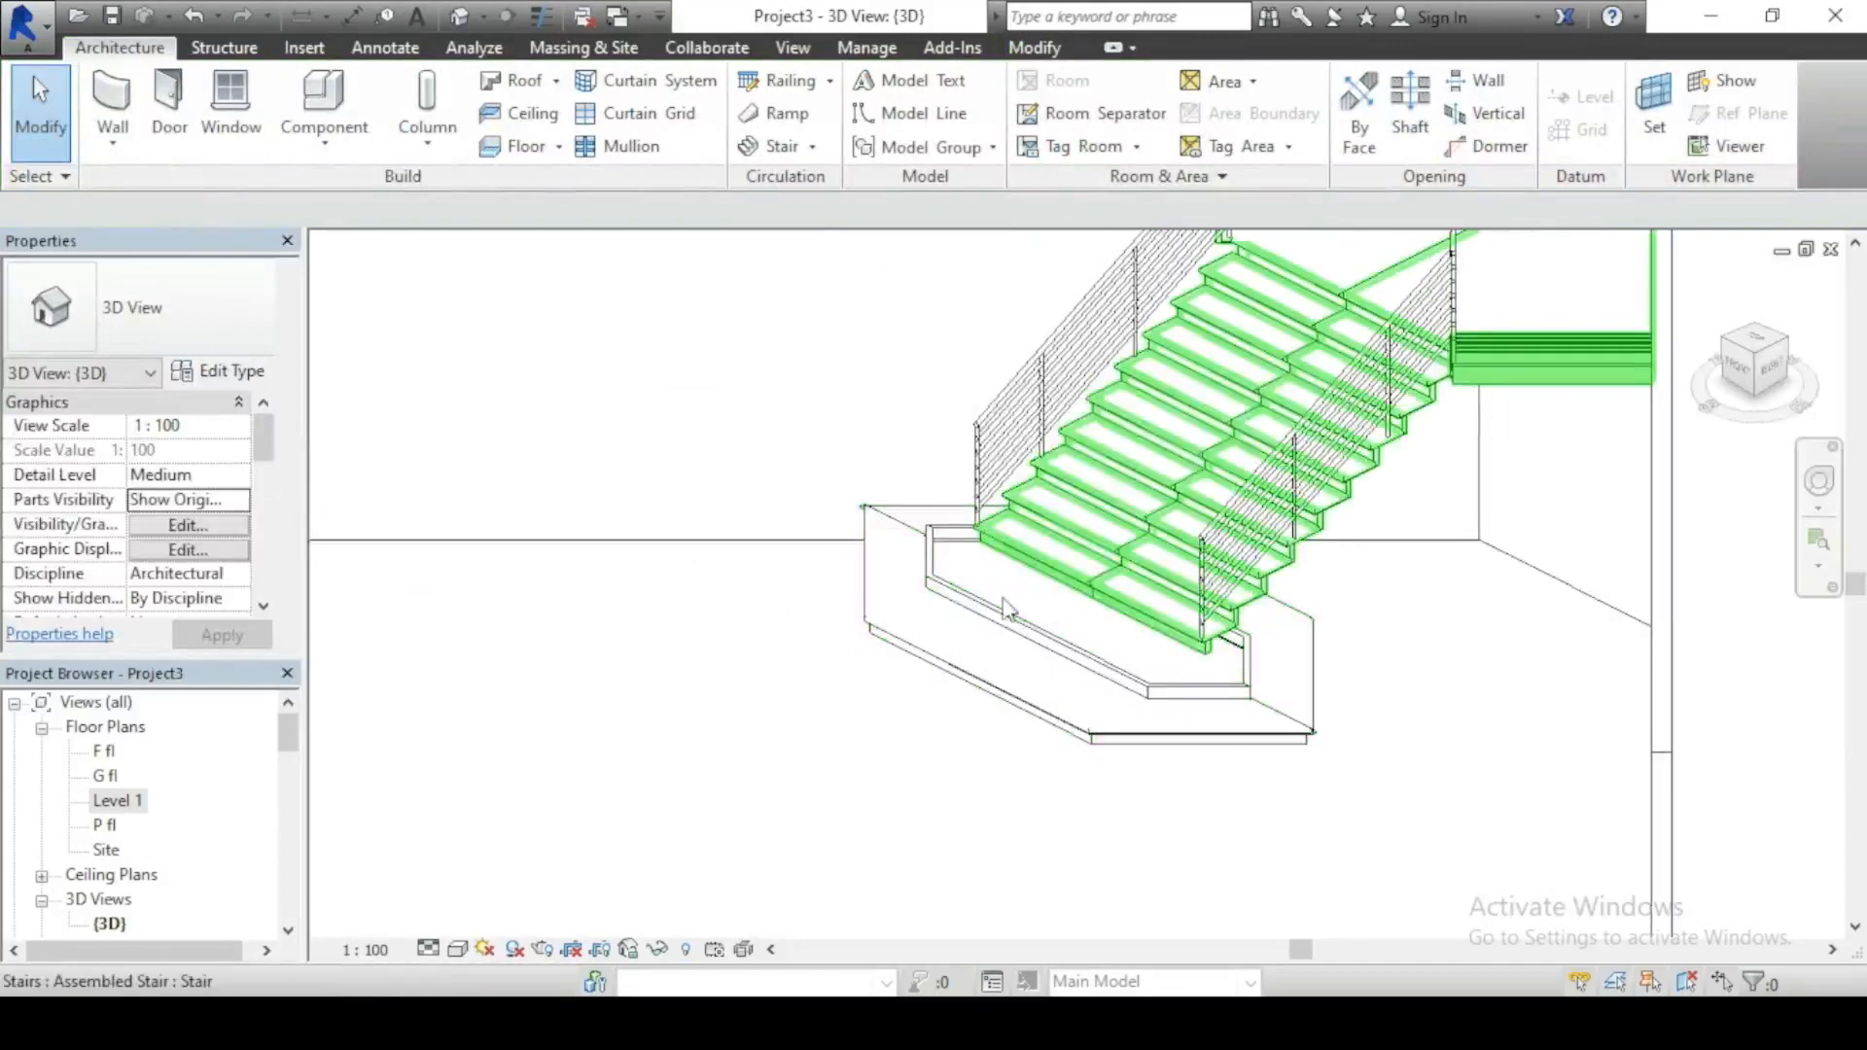
Step: Start a new floor in the G fl floor plan using the road floor type
double_click(105, 775)
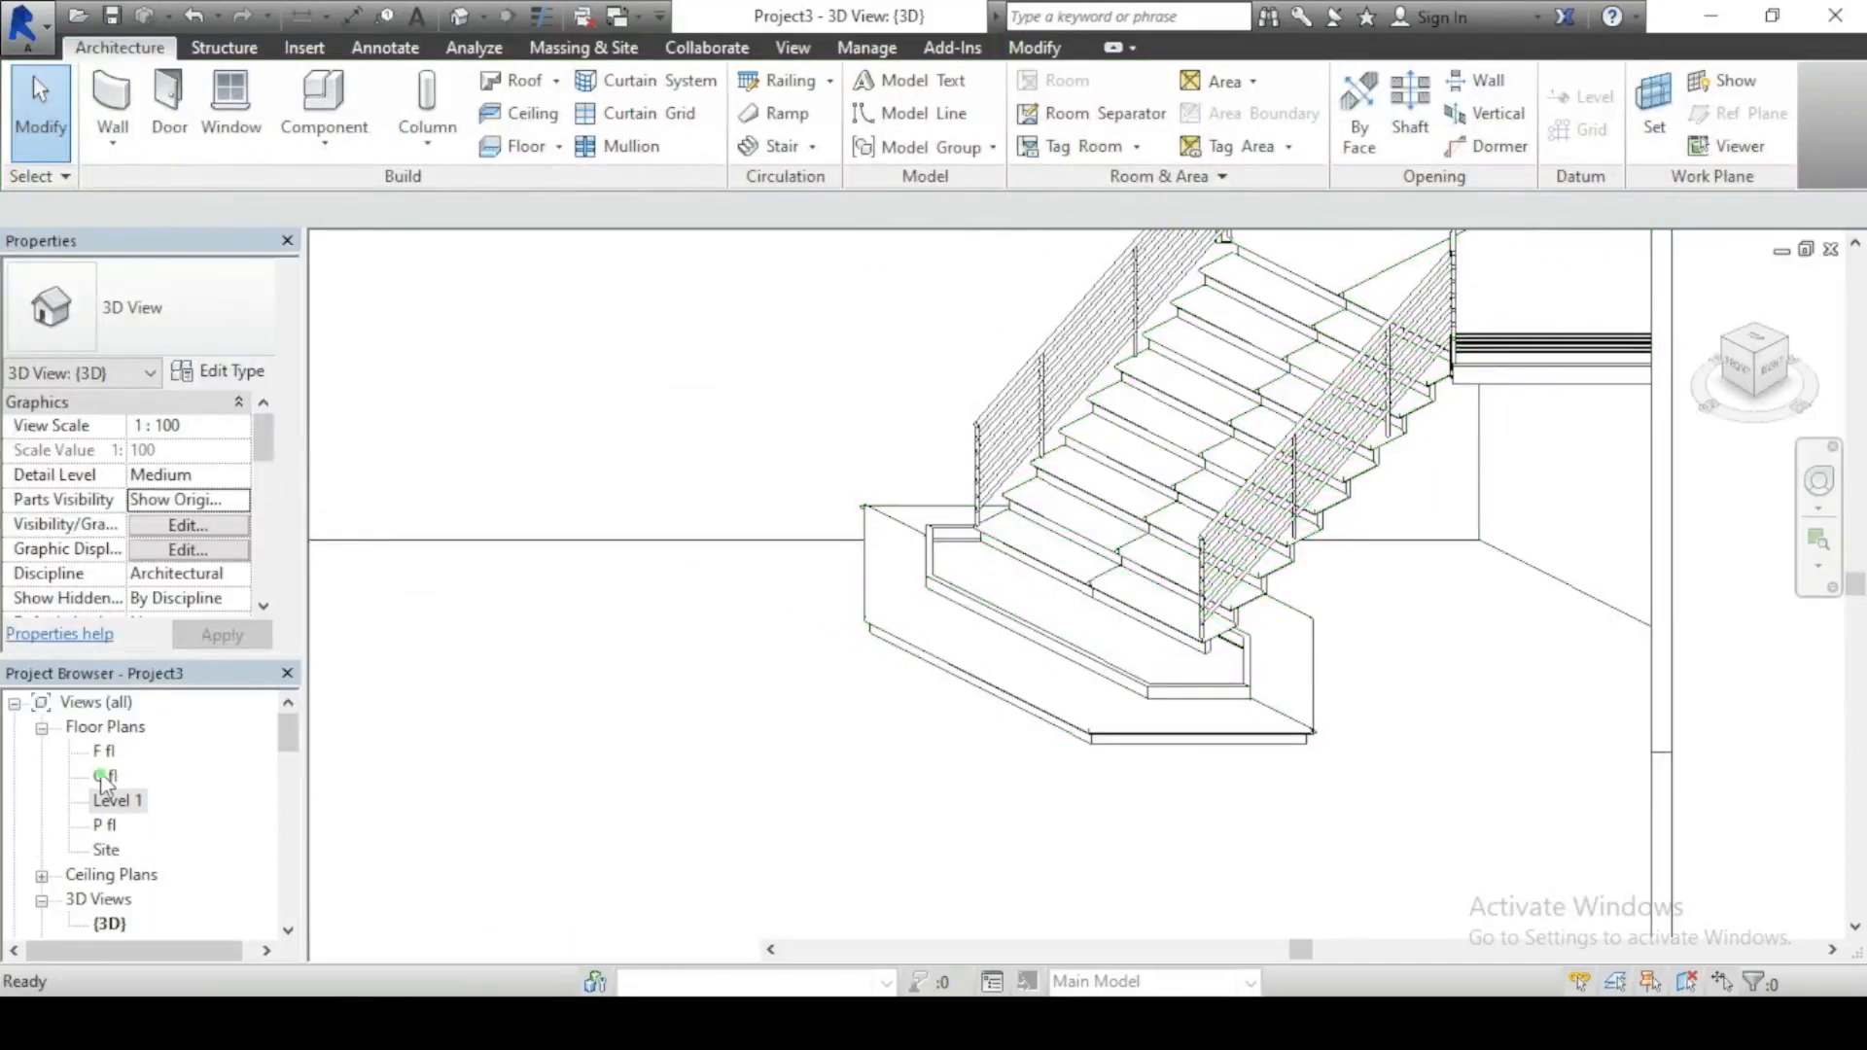
scroll(855, 758, "up", 4)
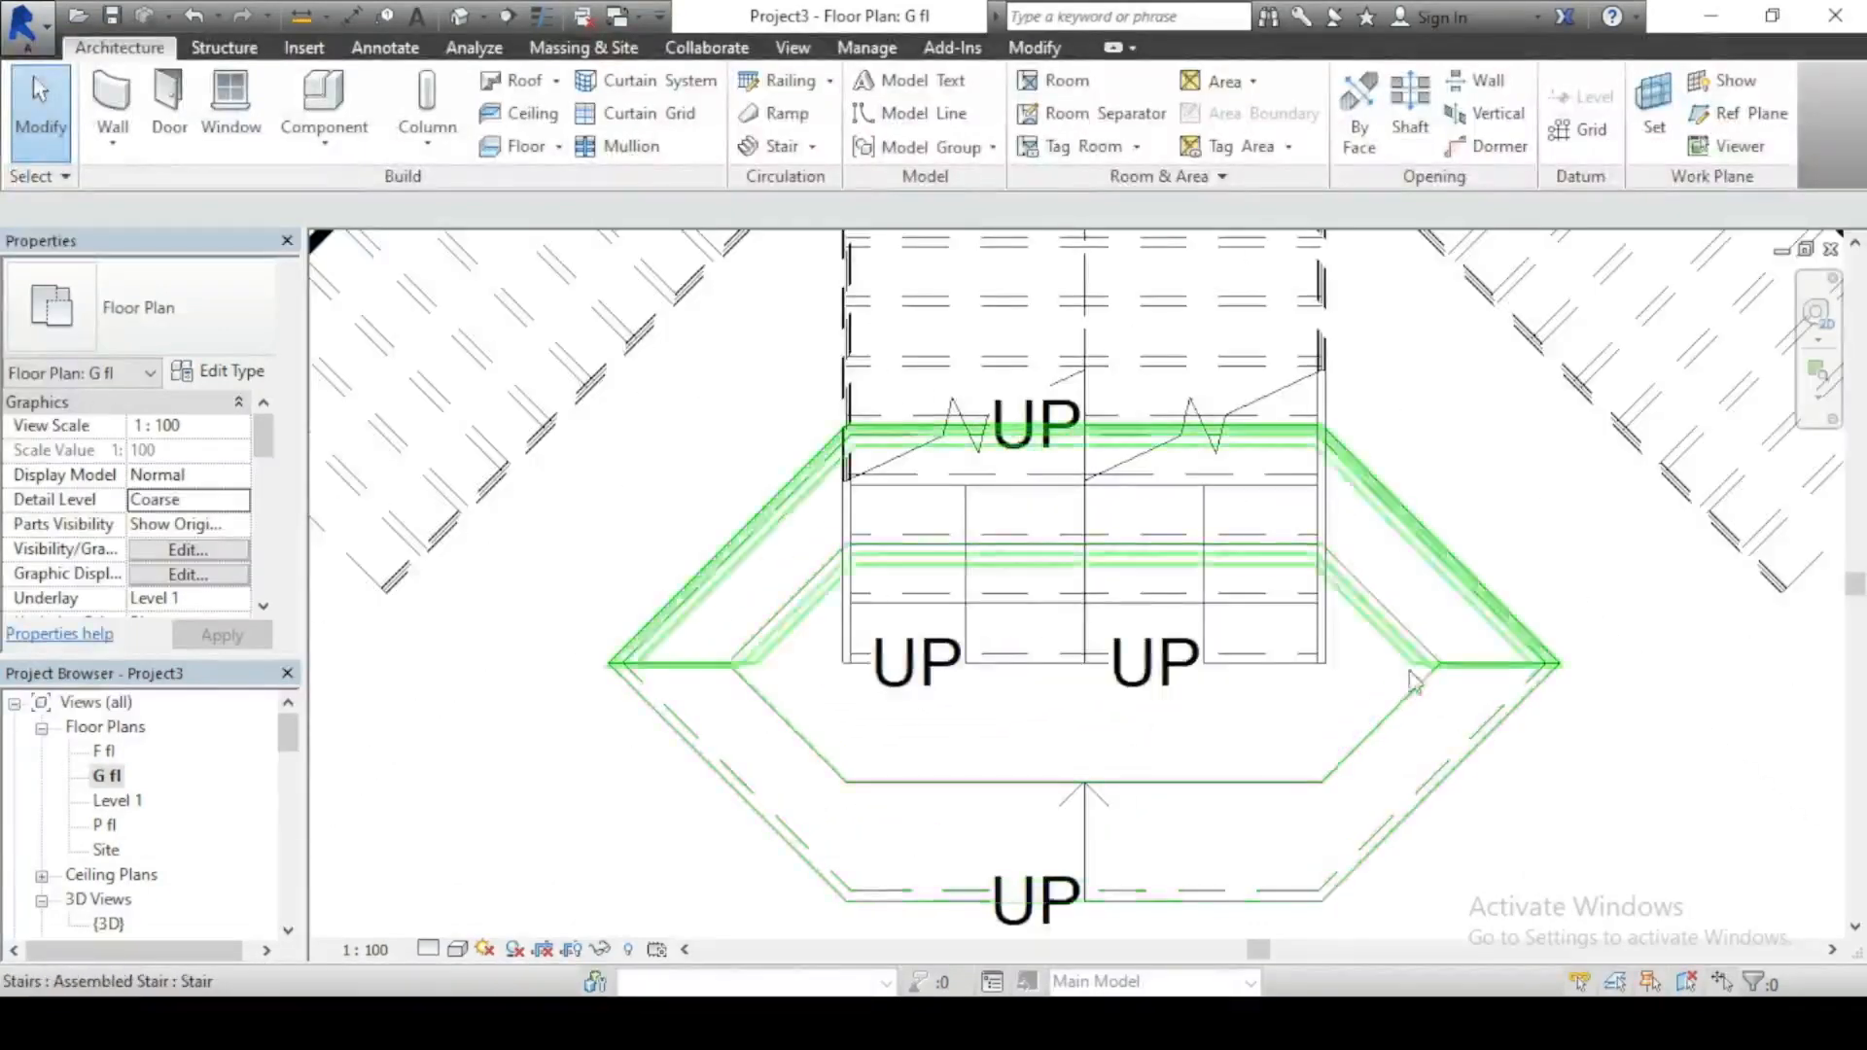
left_click(523, 146)
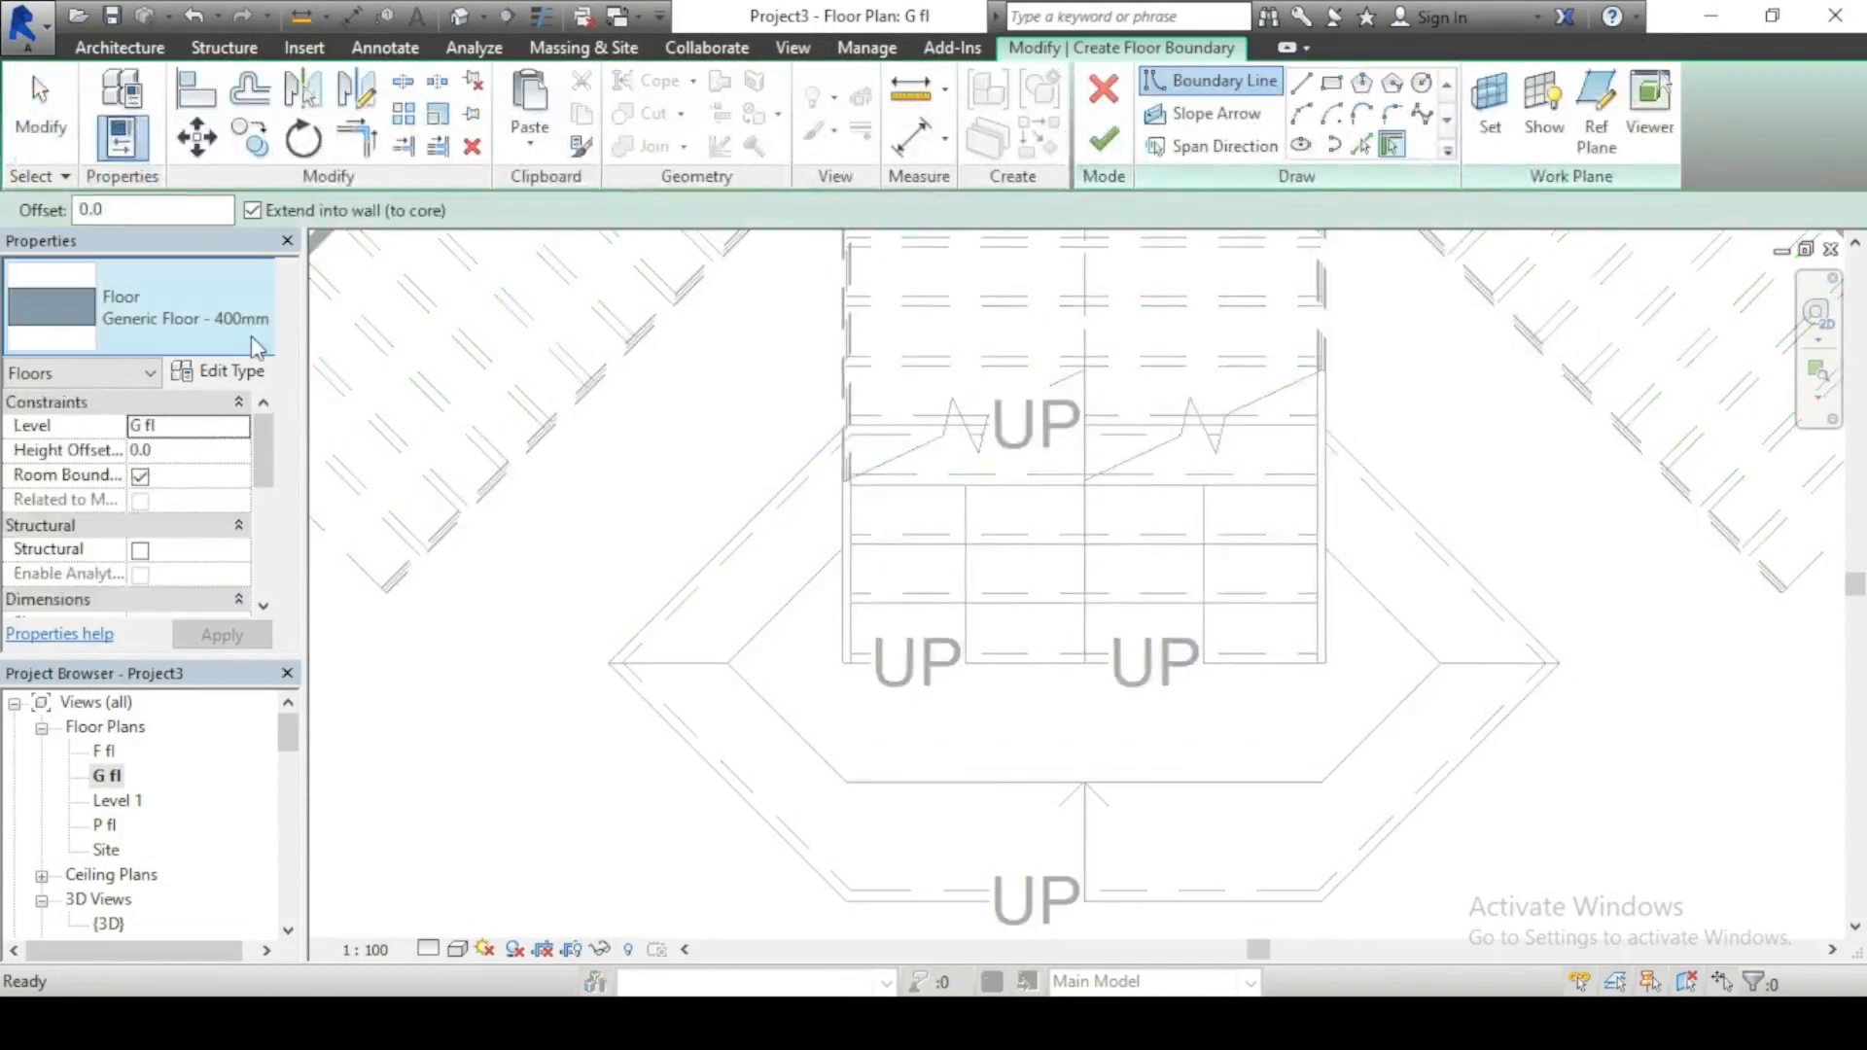
left_click(175, 307)
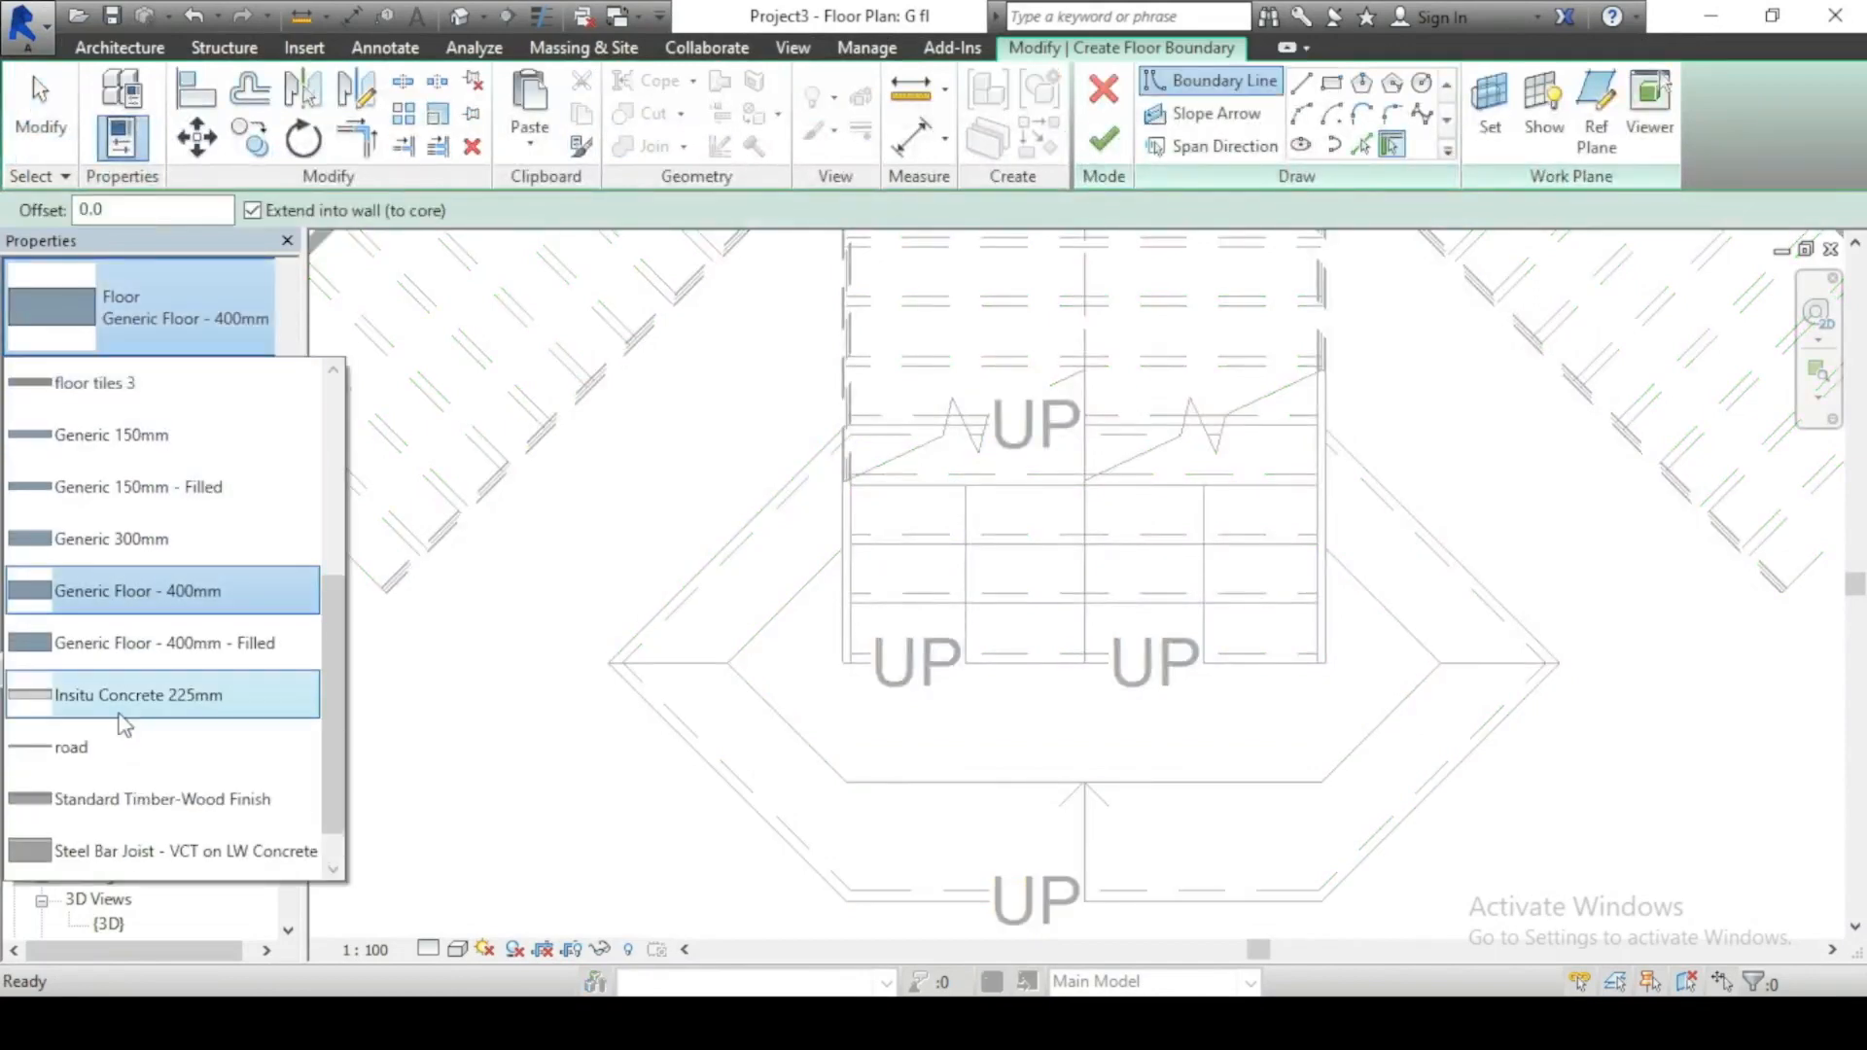
left_click(165, 747)
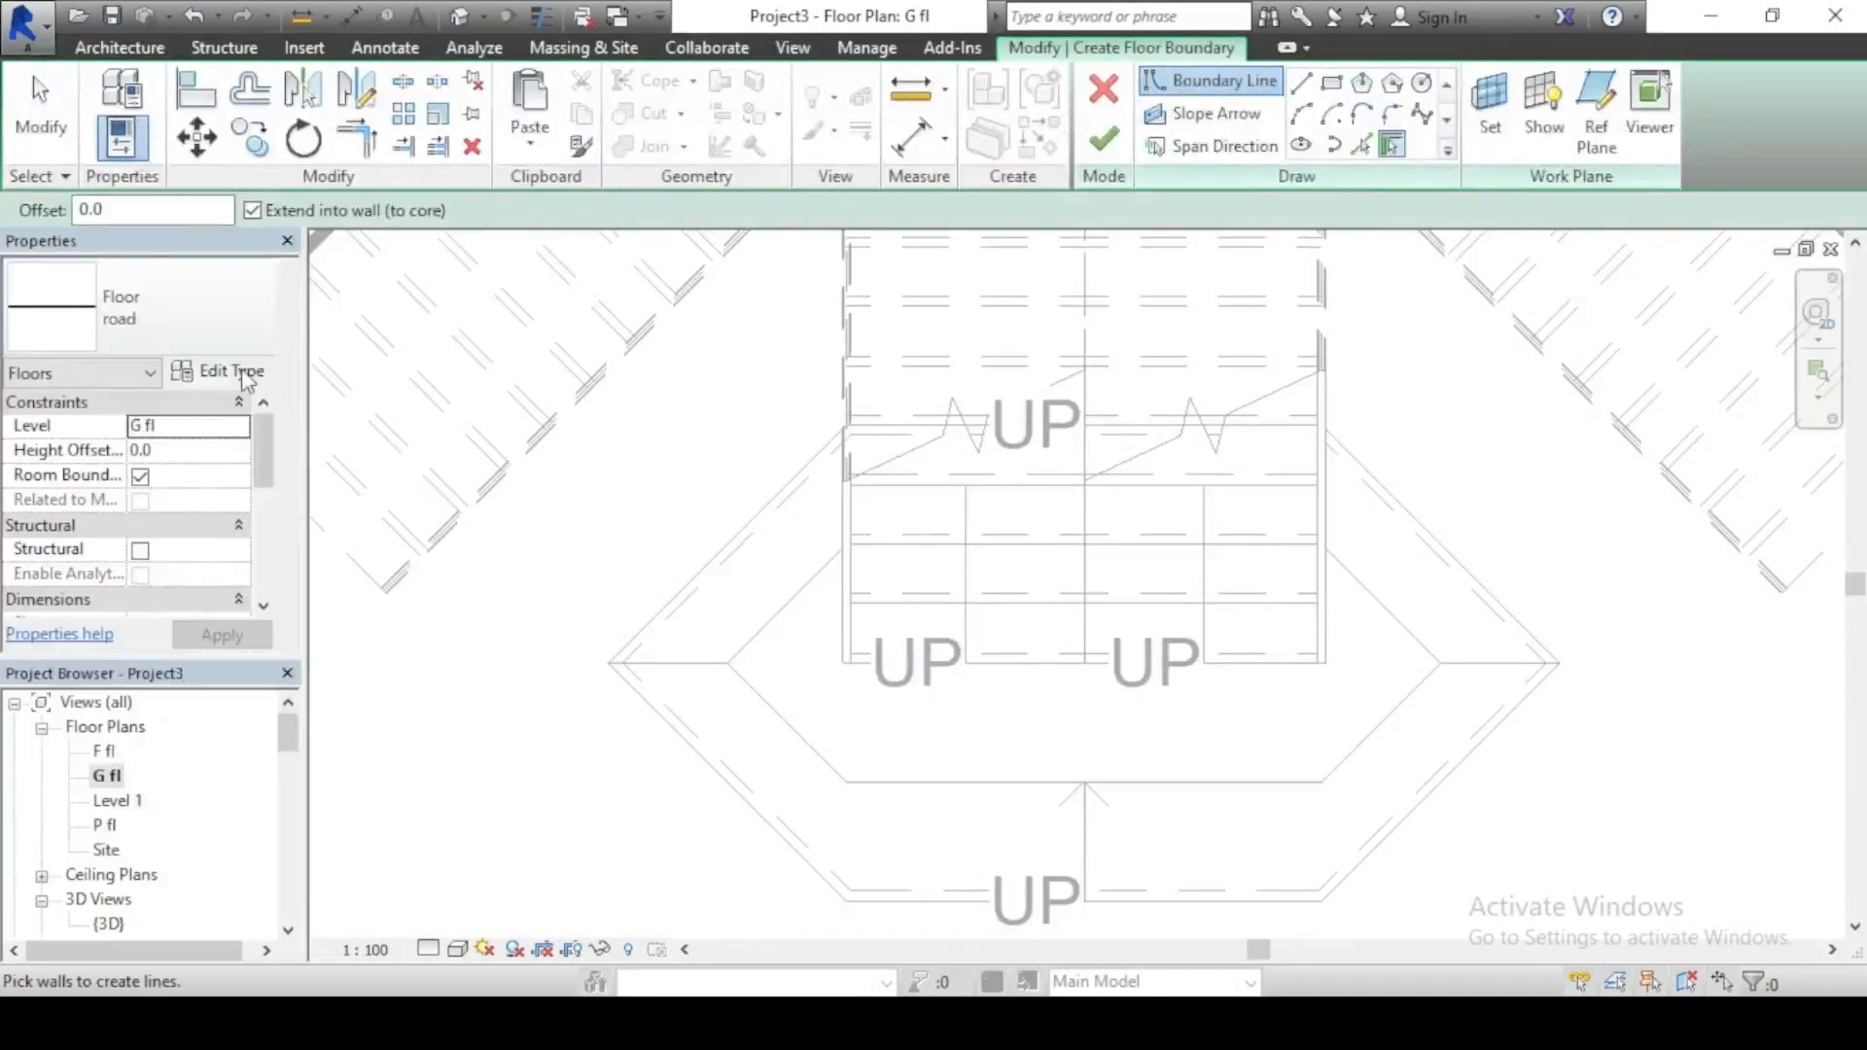
Step: Set the structure layer thickness of the road floor type to 50
left_click(233, 371)
left_click(818, 361)
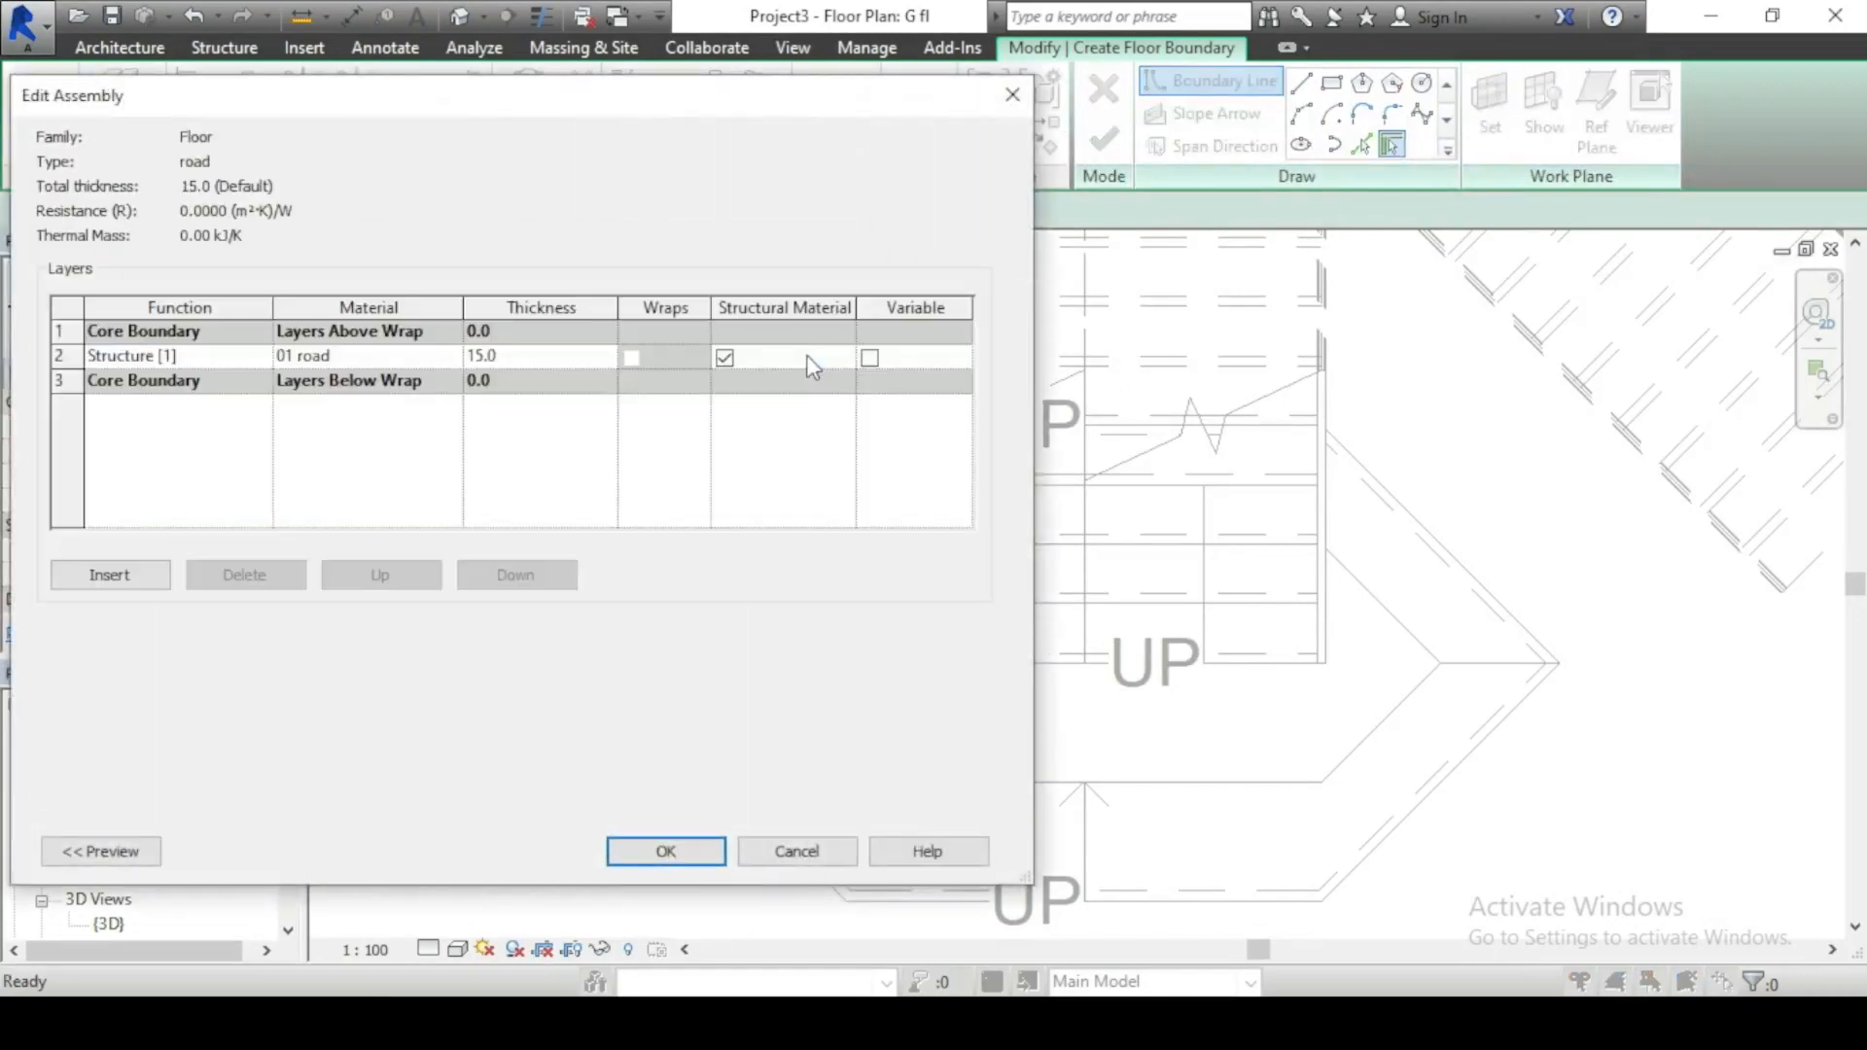
left_click(550, 354)
left_click(726, 849)
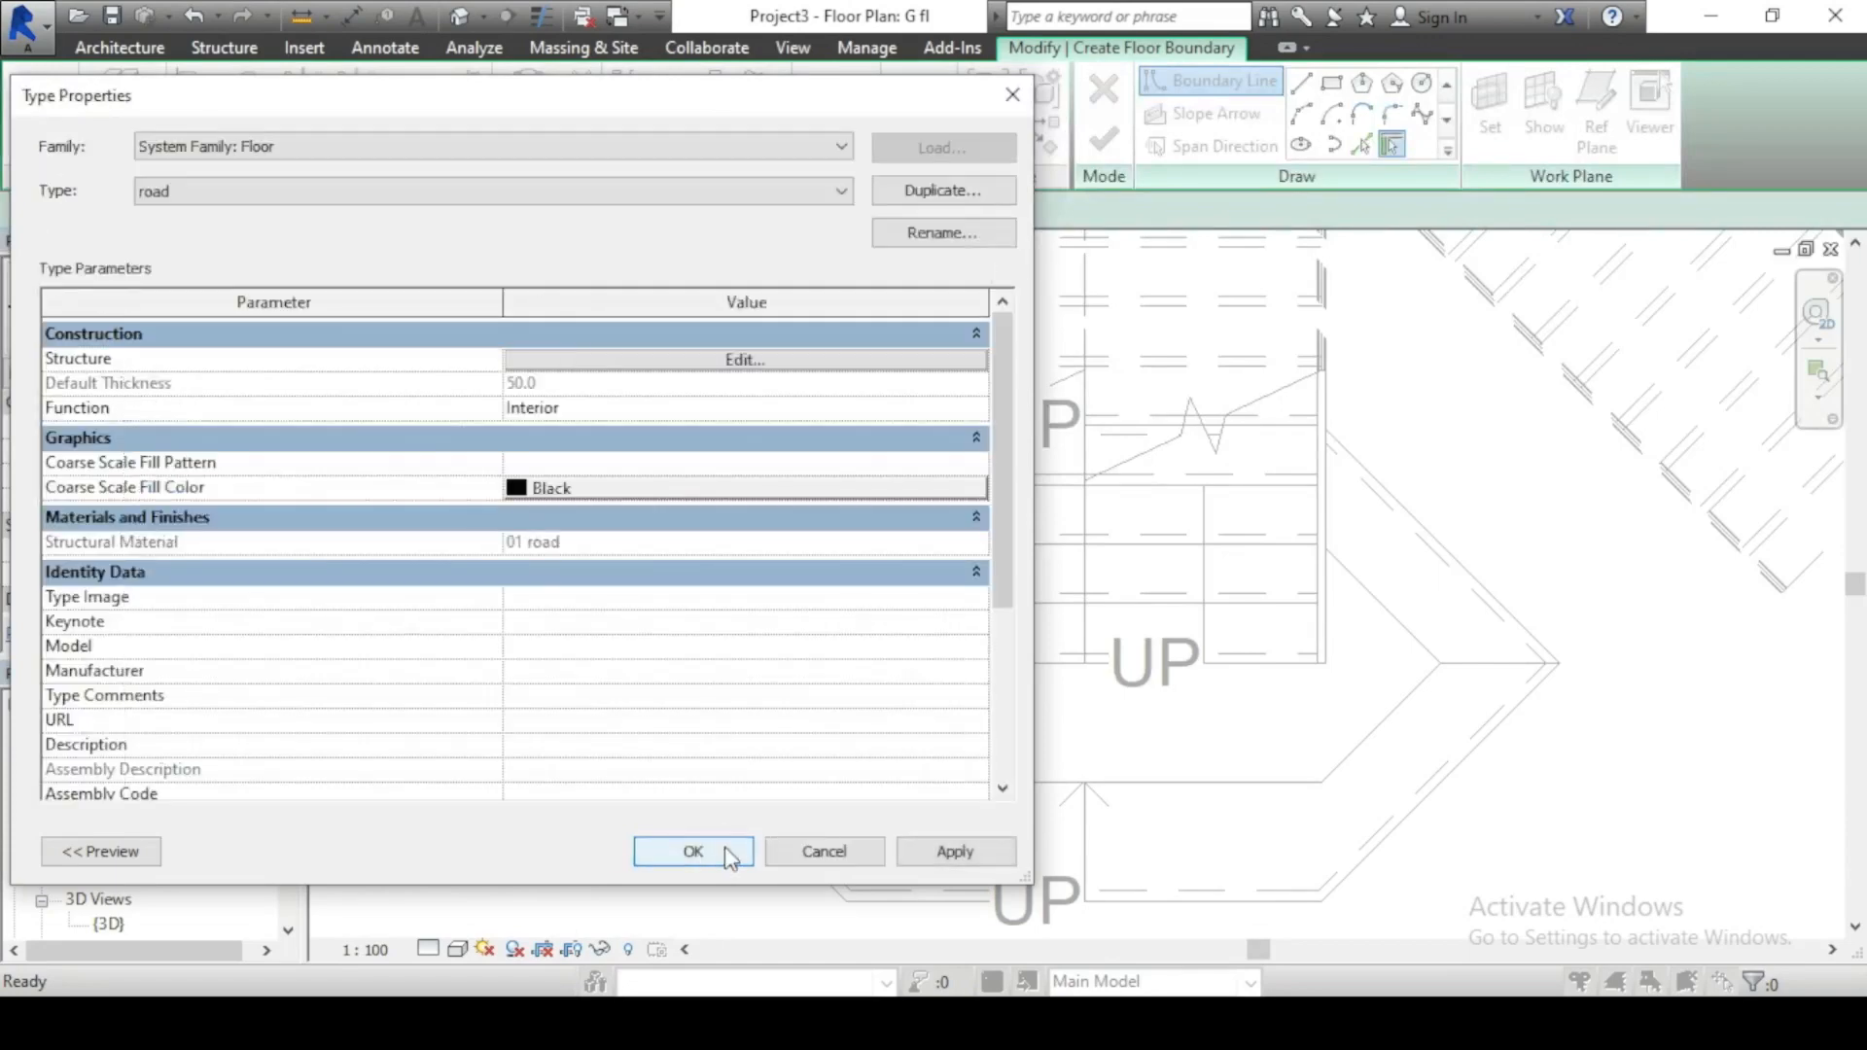
left_click(727, 853)
Step: Create floor boundary lines offset 50 outward from the front and angled edges of the inner hexagonal step
scroll(792, 534, "up", 5)
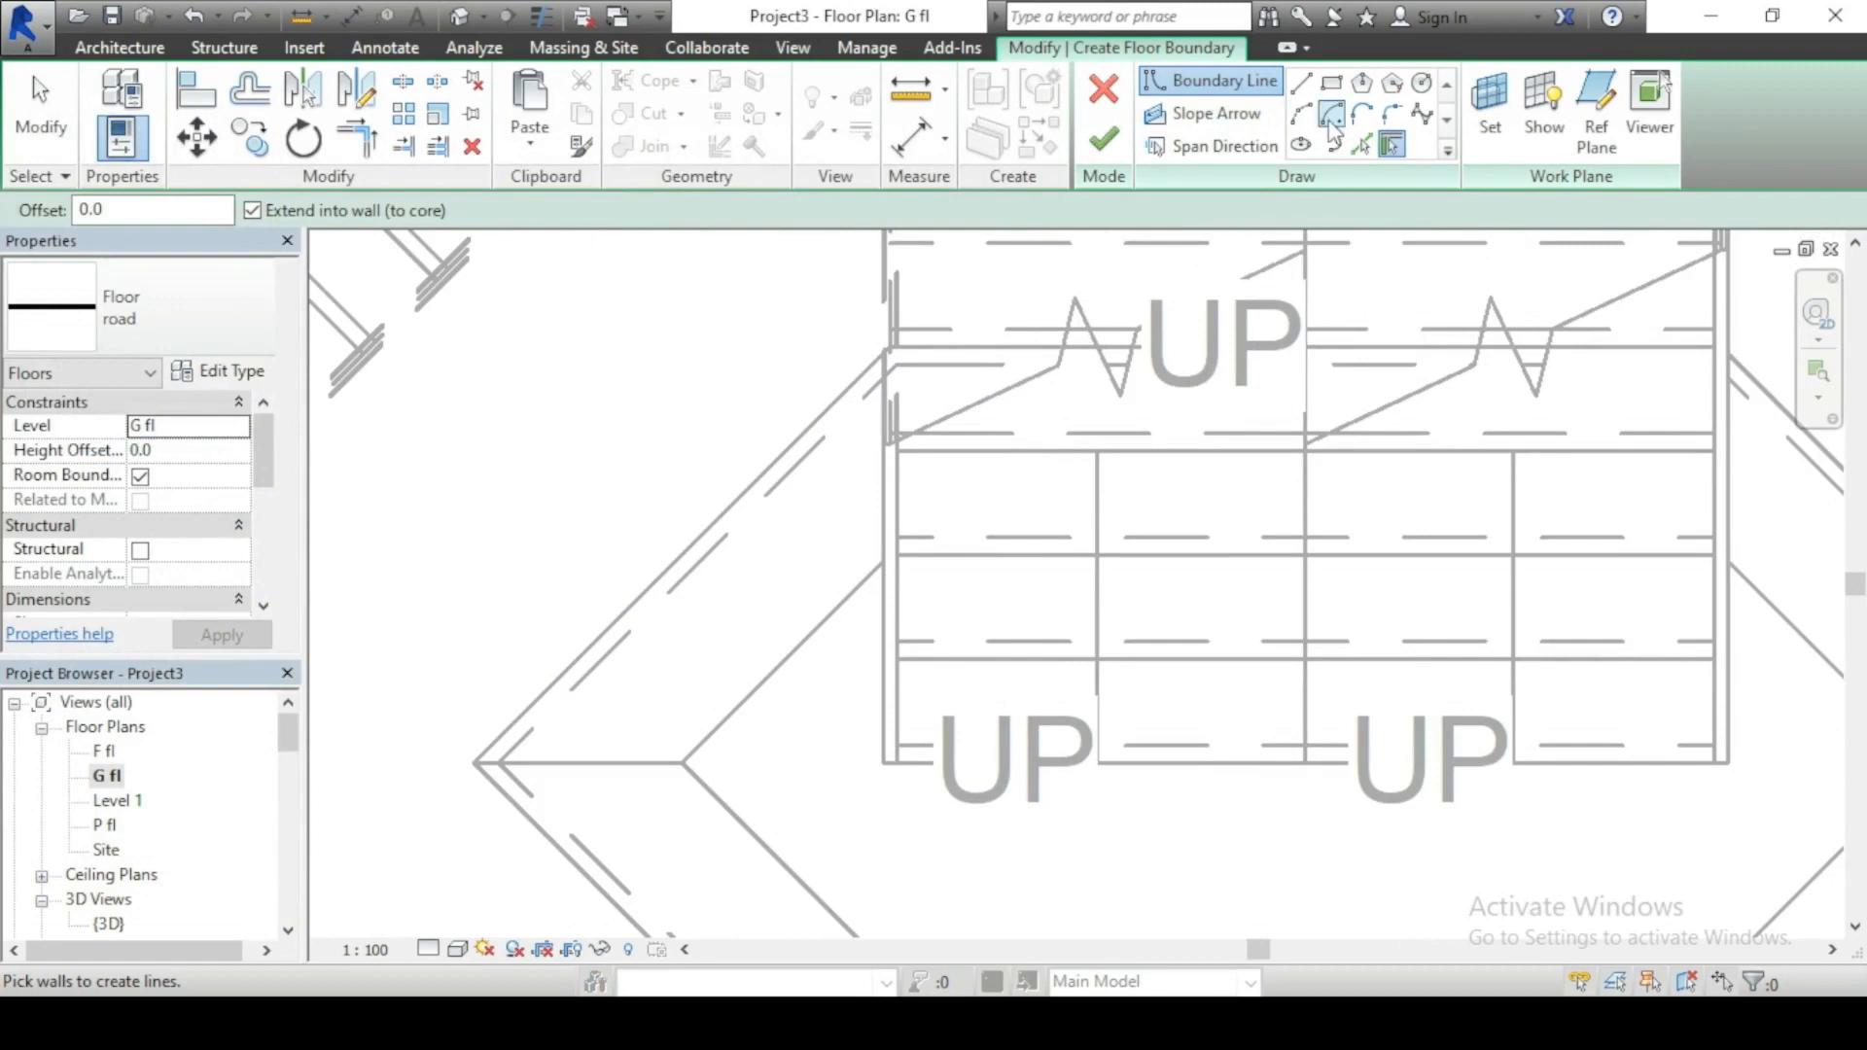
left_click(1362, 146)
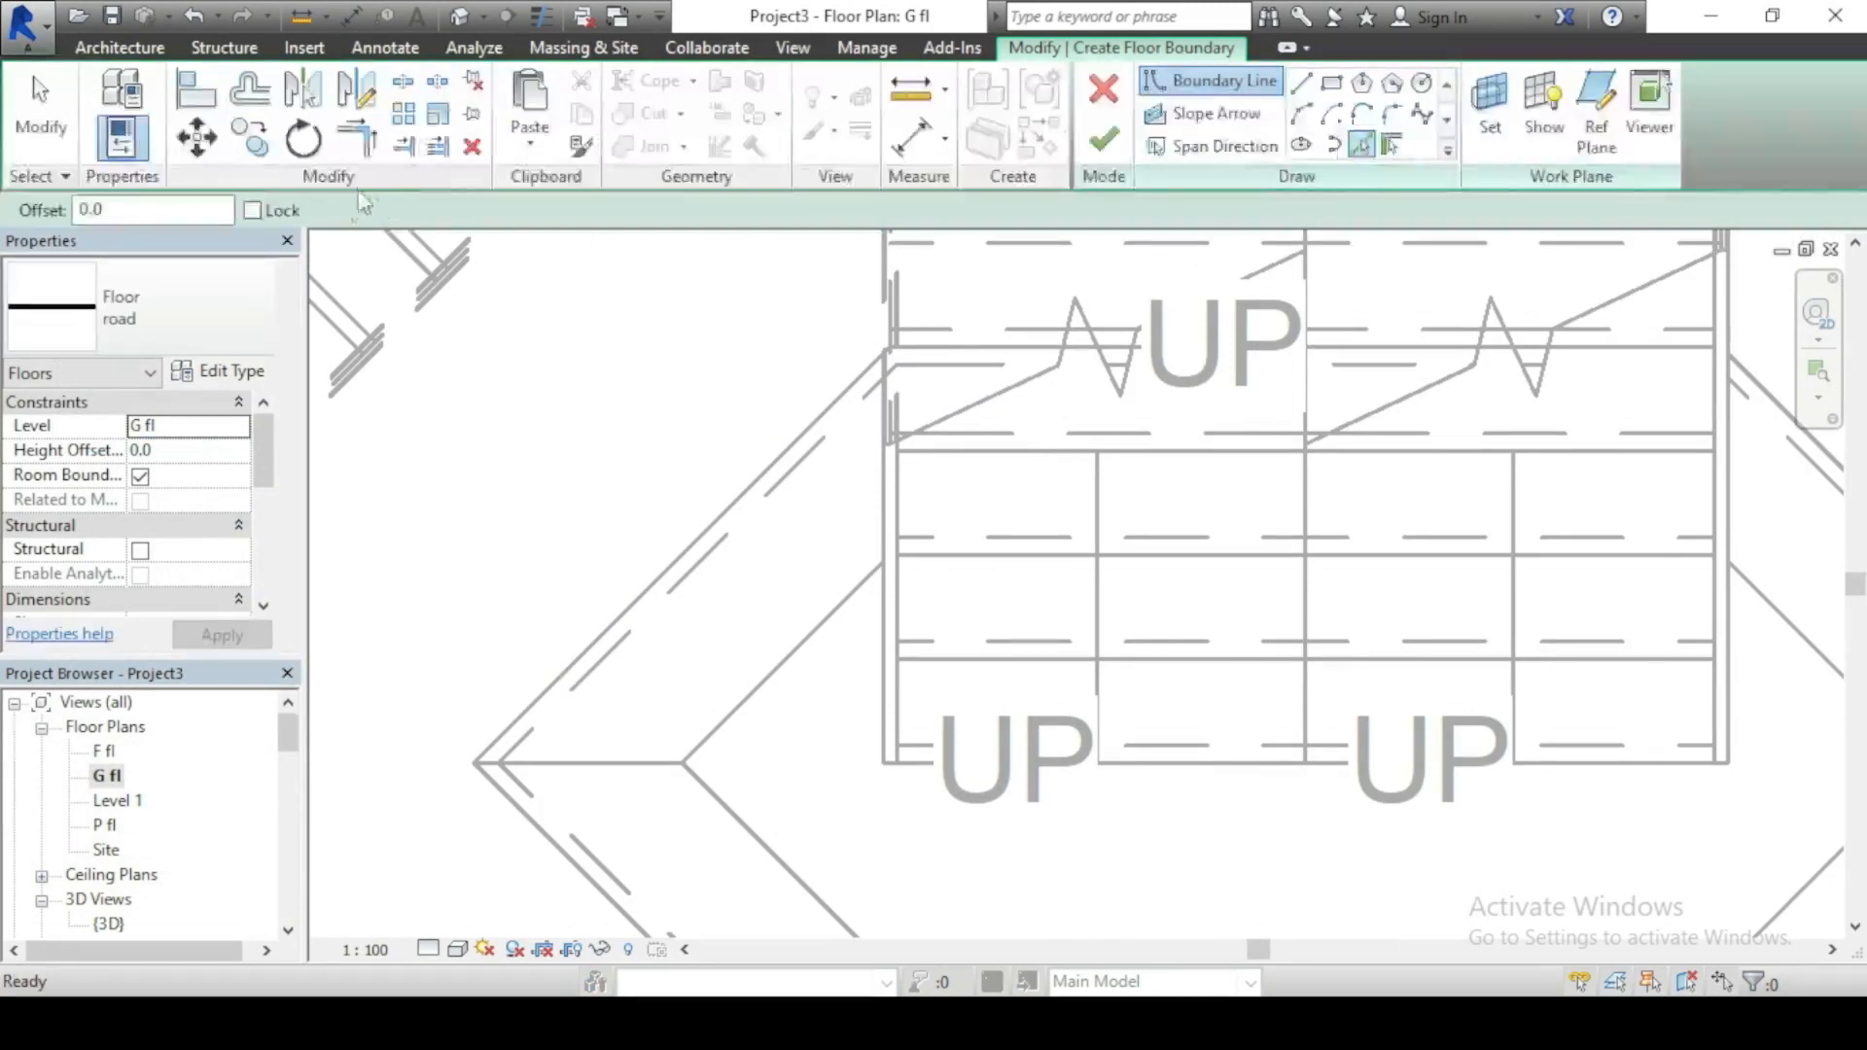
left_click(184, 209)
type("50")
key("Return")
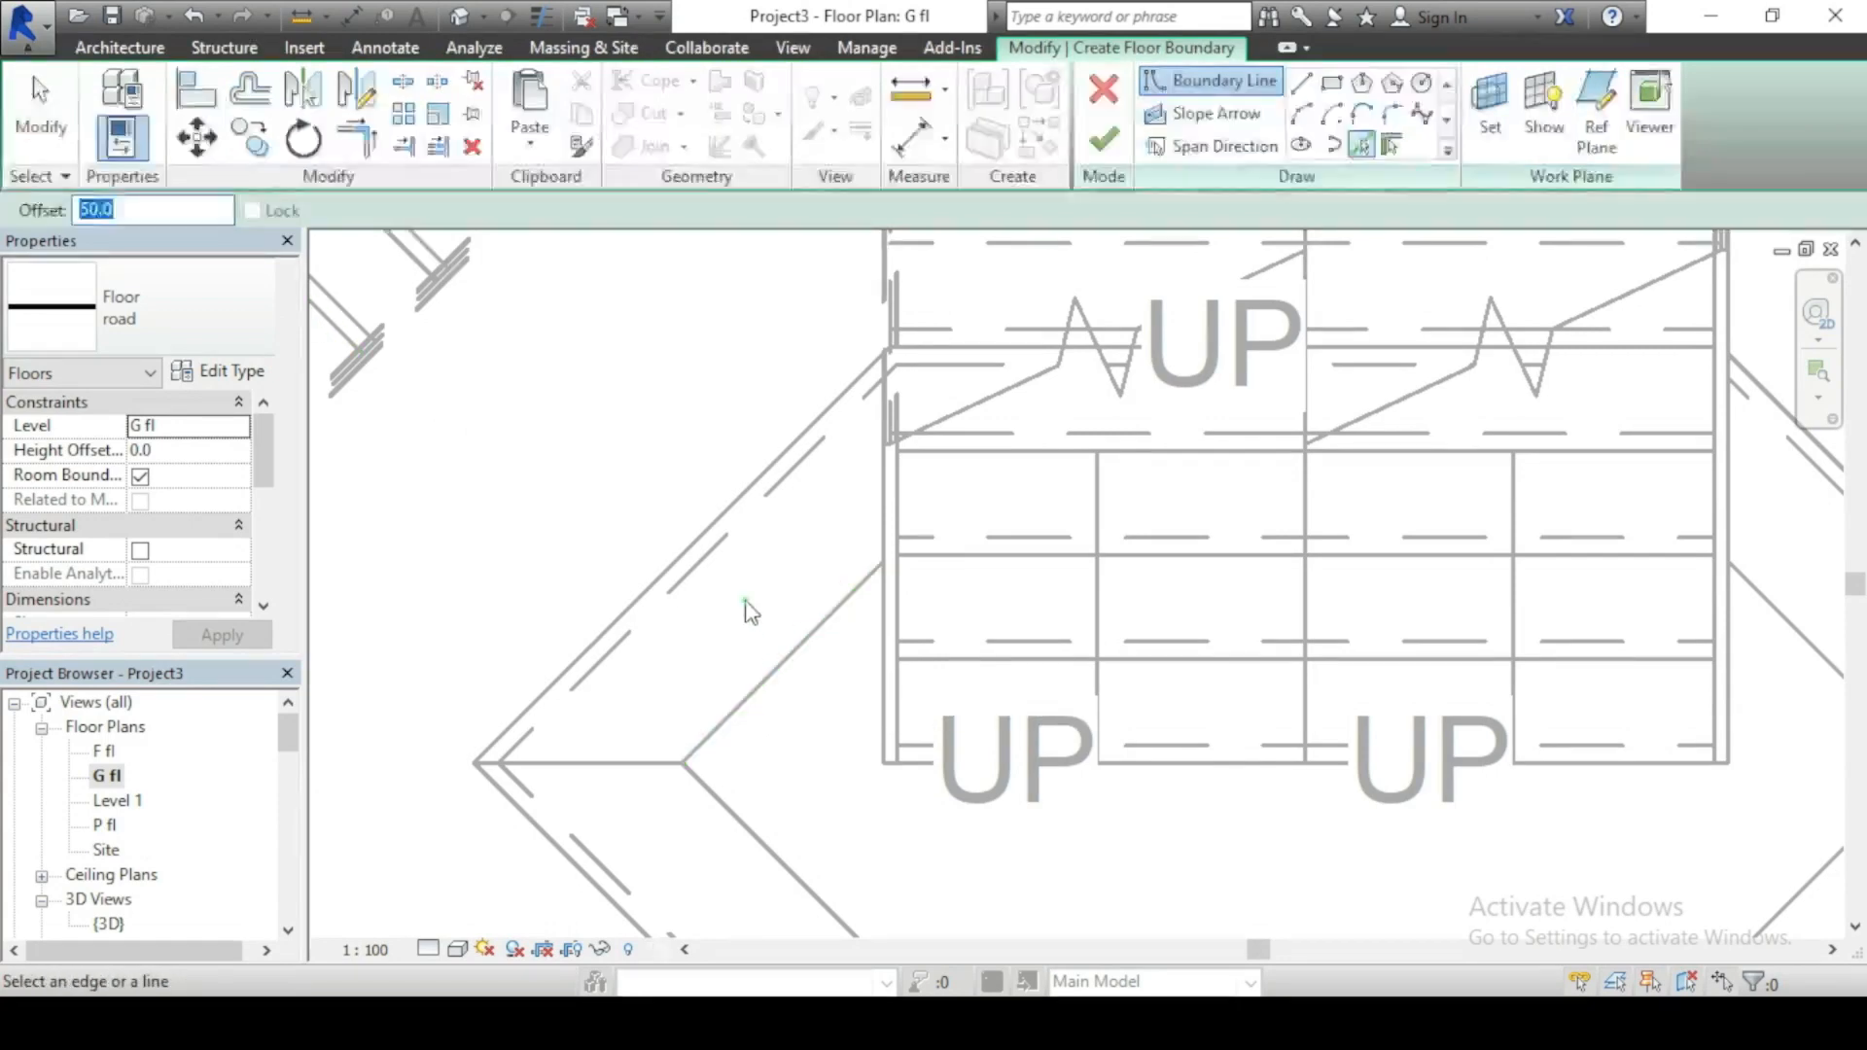
left_click(789, 663)
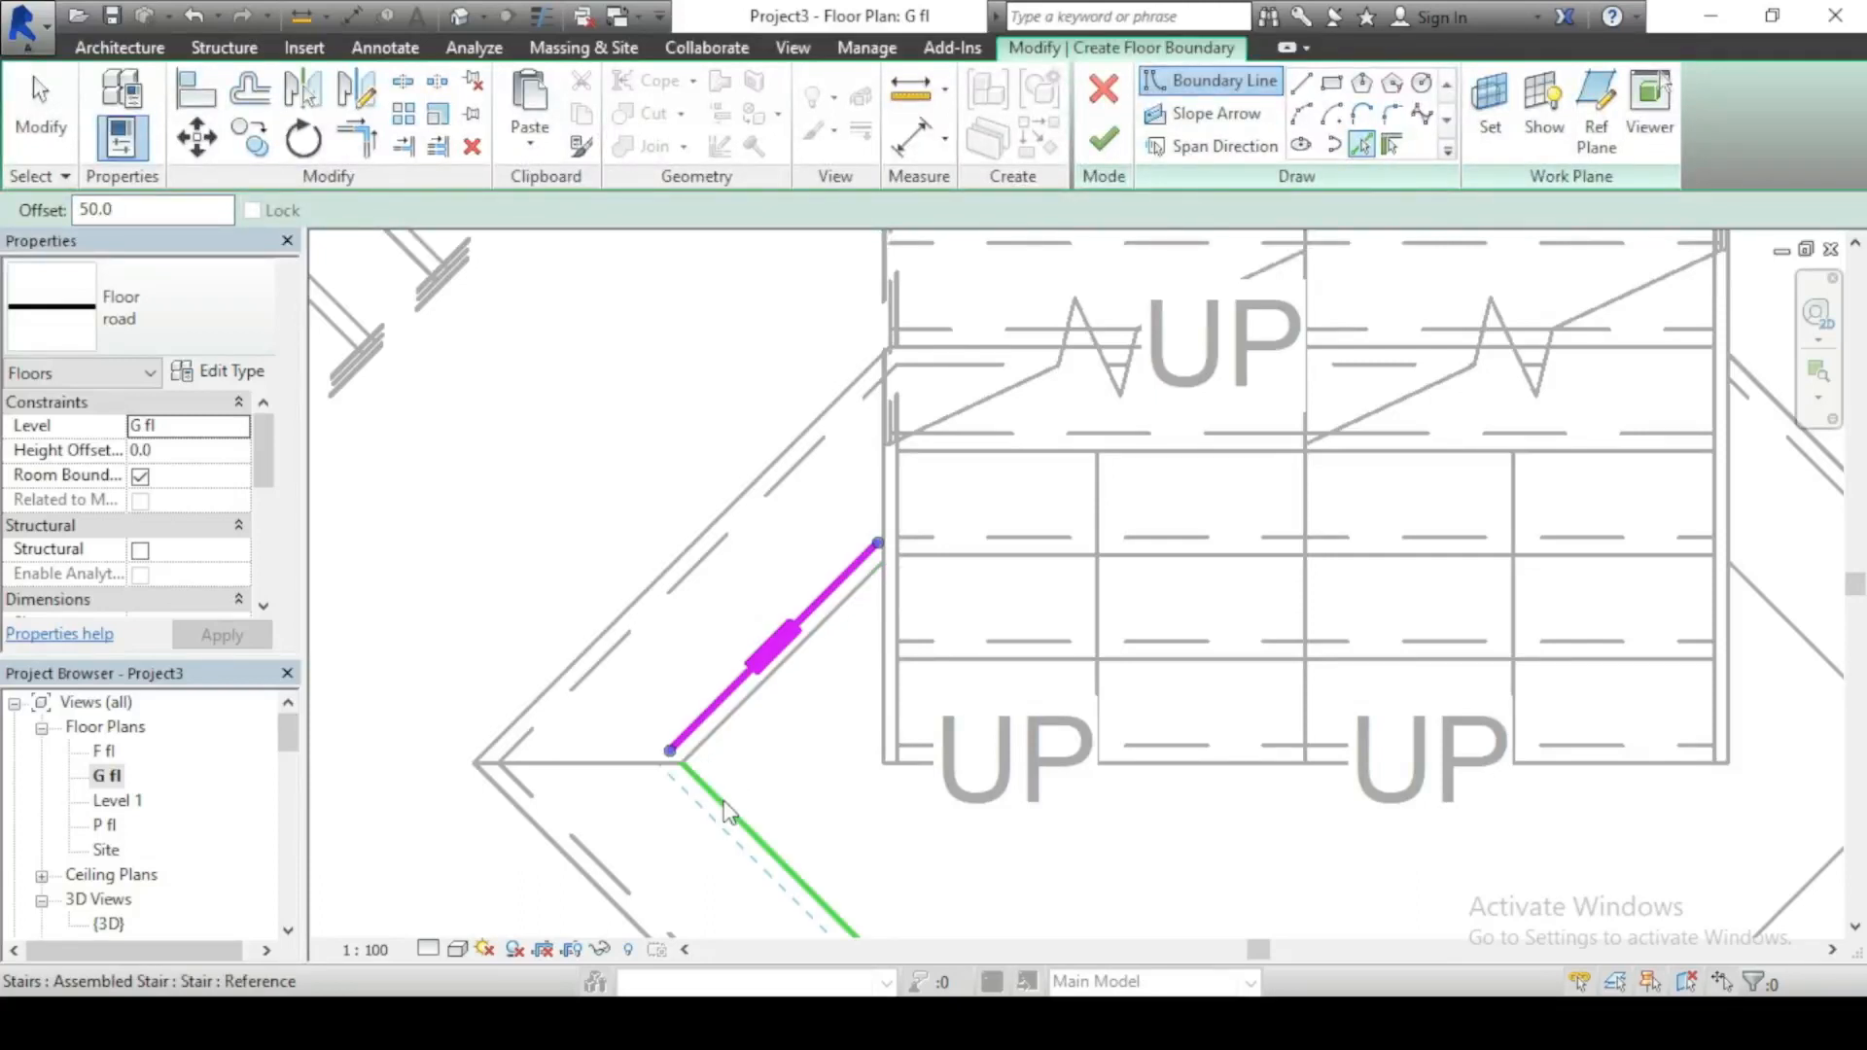
scroll(655, 451, "down", 3)
left_click(905, 719)
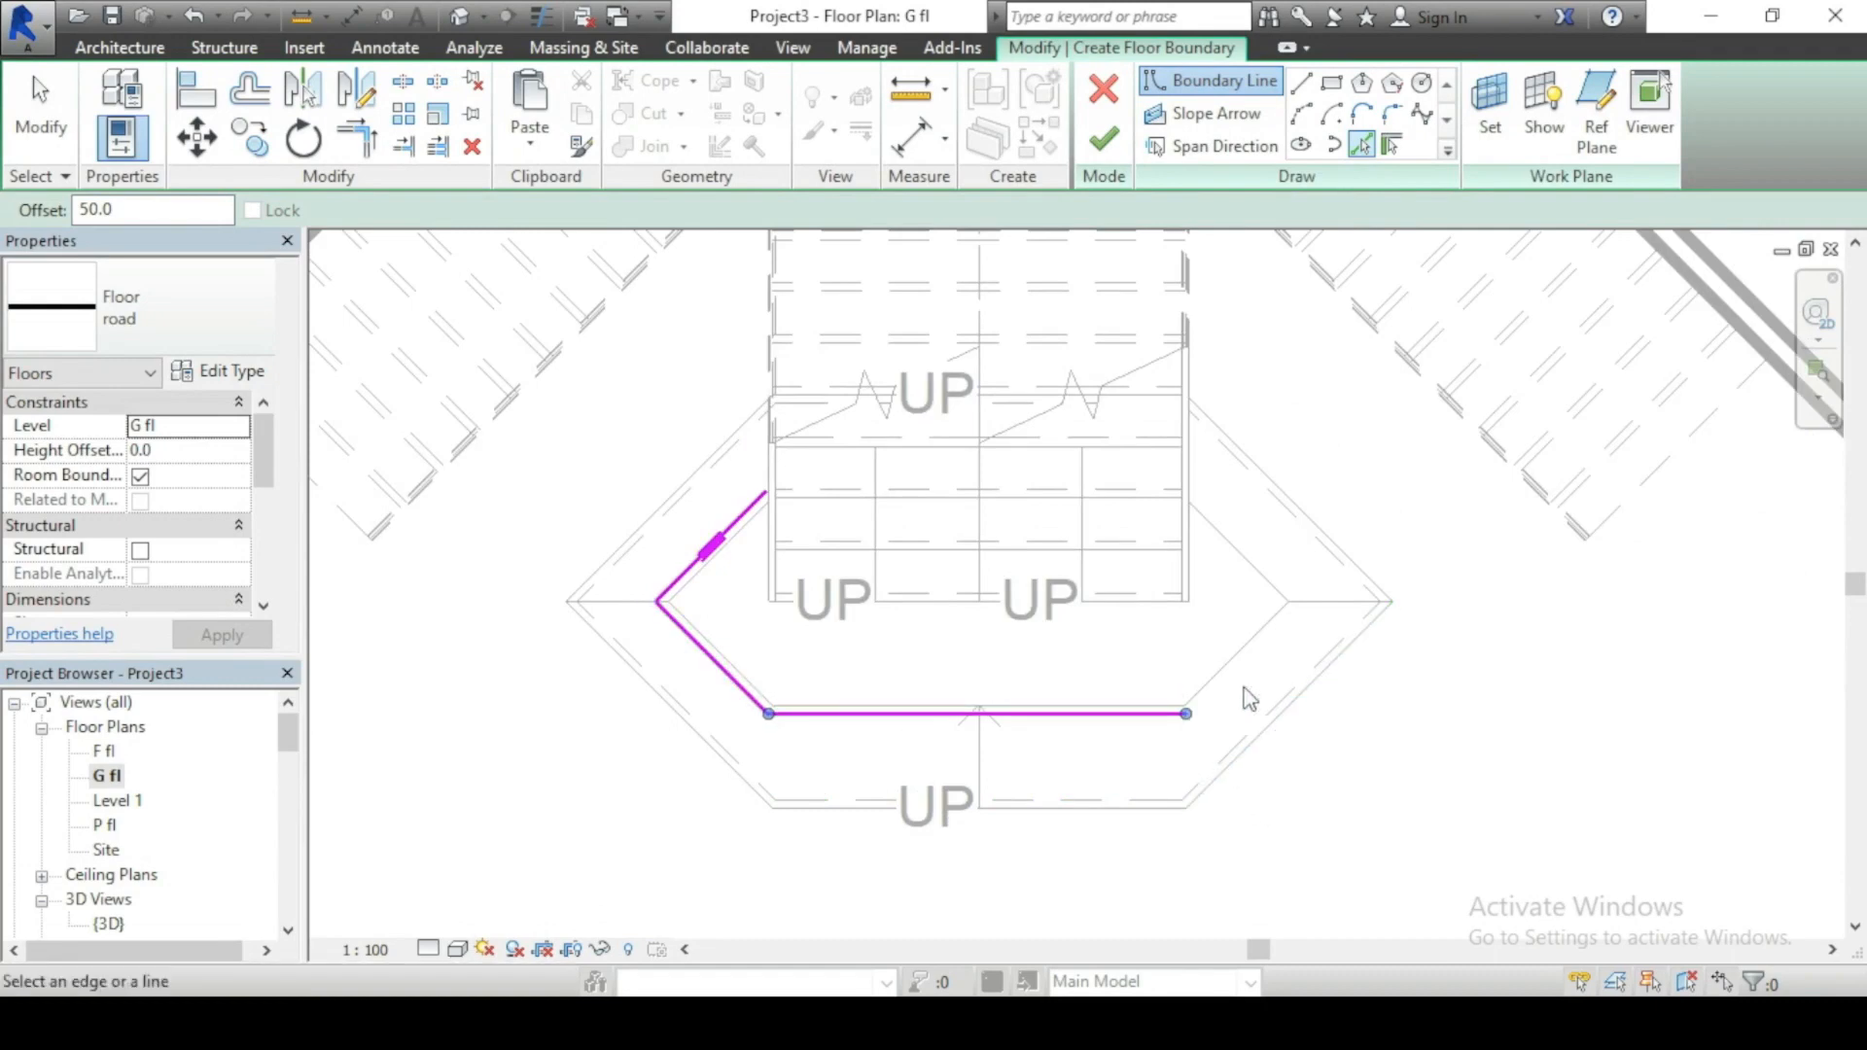
left_click(1228, 671)
scroll(1228, 671, "up", 3)
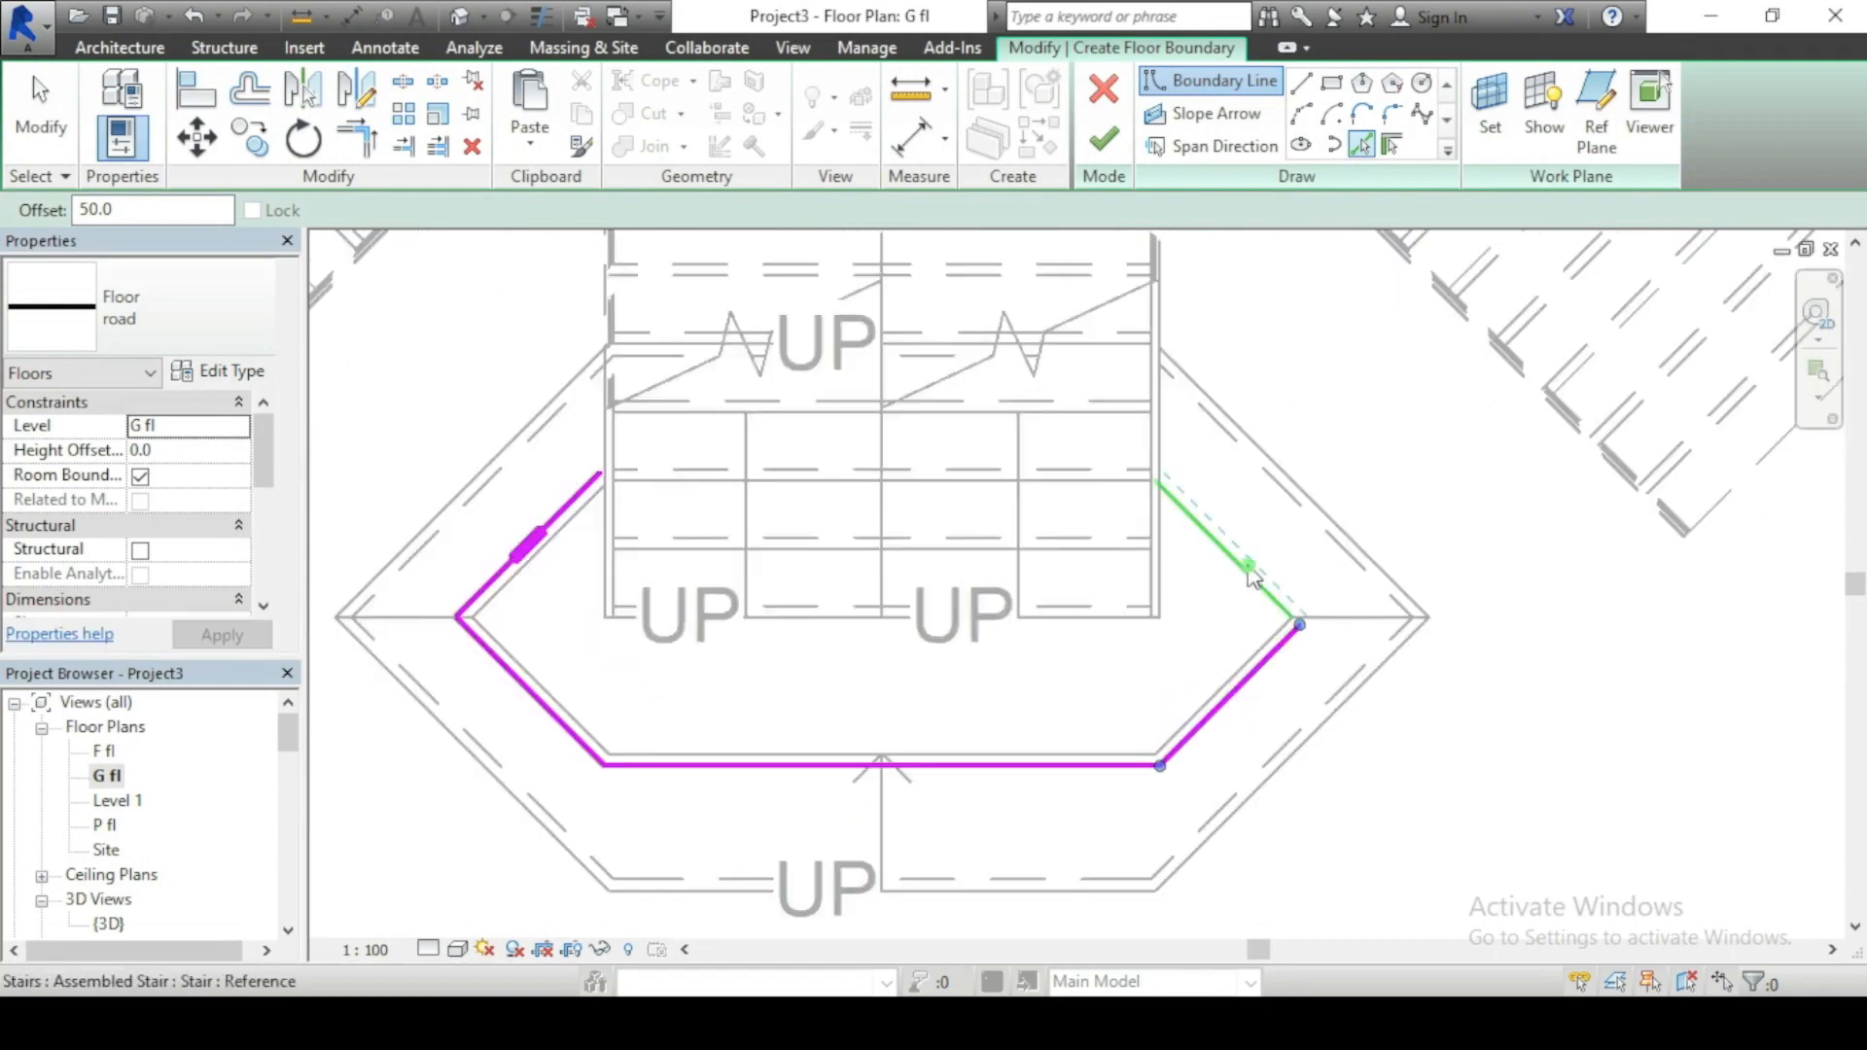
left_click(1253, 577)
Step: Add the rear boundary line at the same offset and trim it to the open angled line, closing the hexagonal floor outline
scroll(988, 434, "up", 3)
left_click(864, 494)
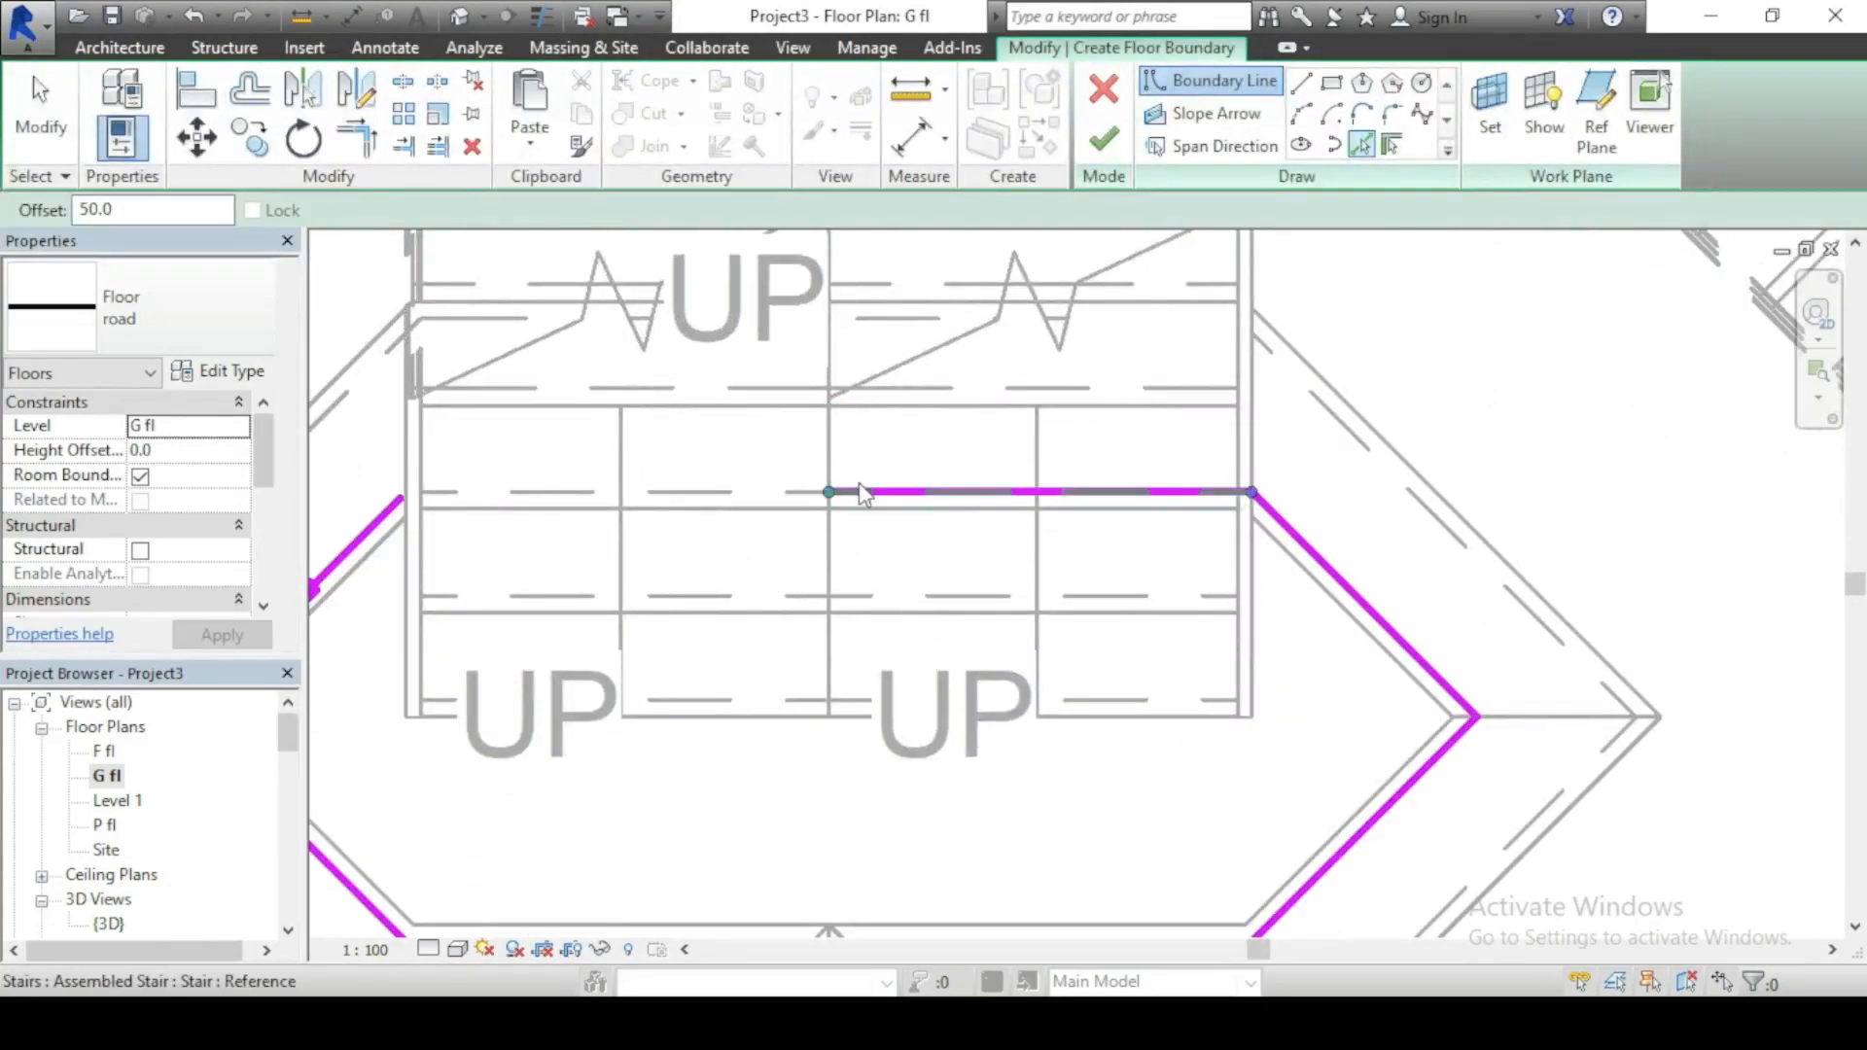
left_click(357, 136)
left_click(379, 521)
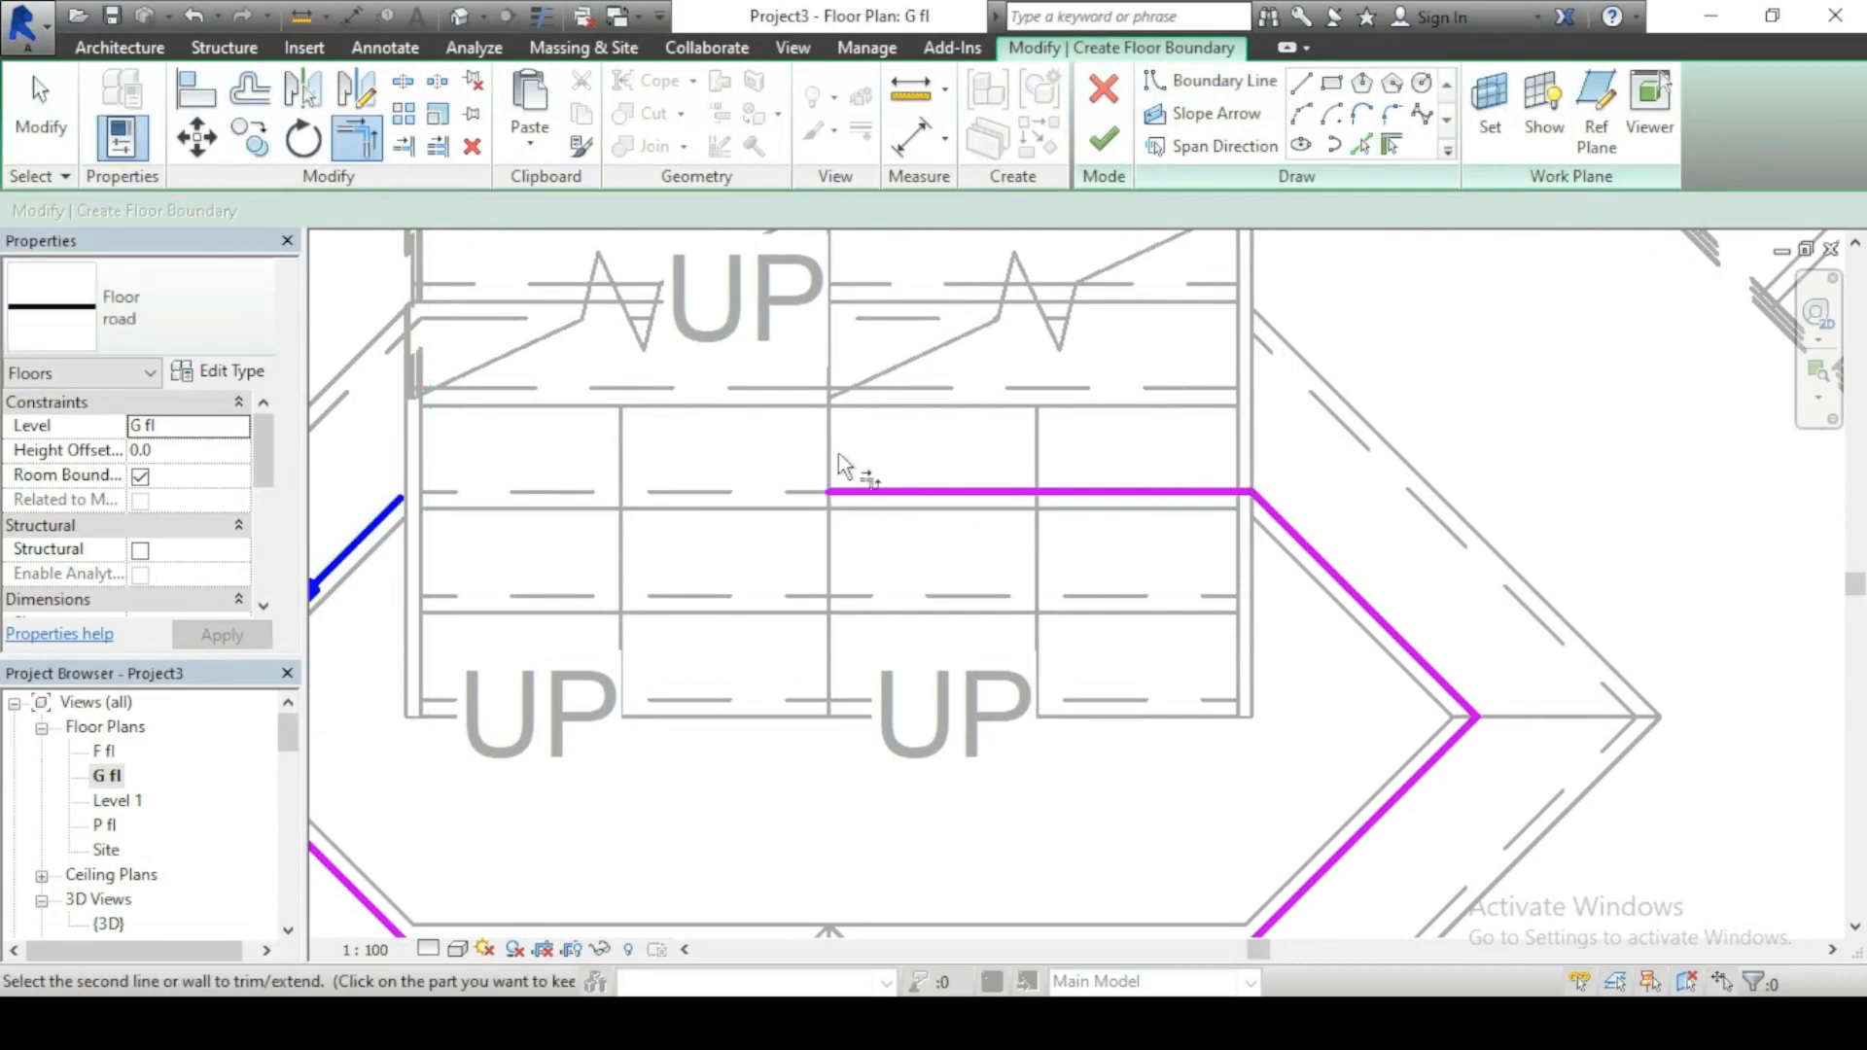
left_click(879, 492)
scroll(1051, 469, "down", 3)
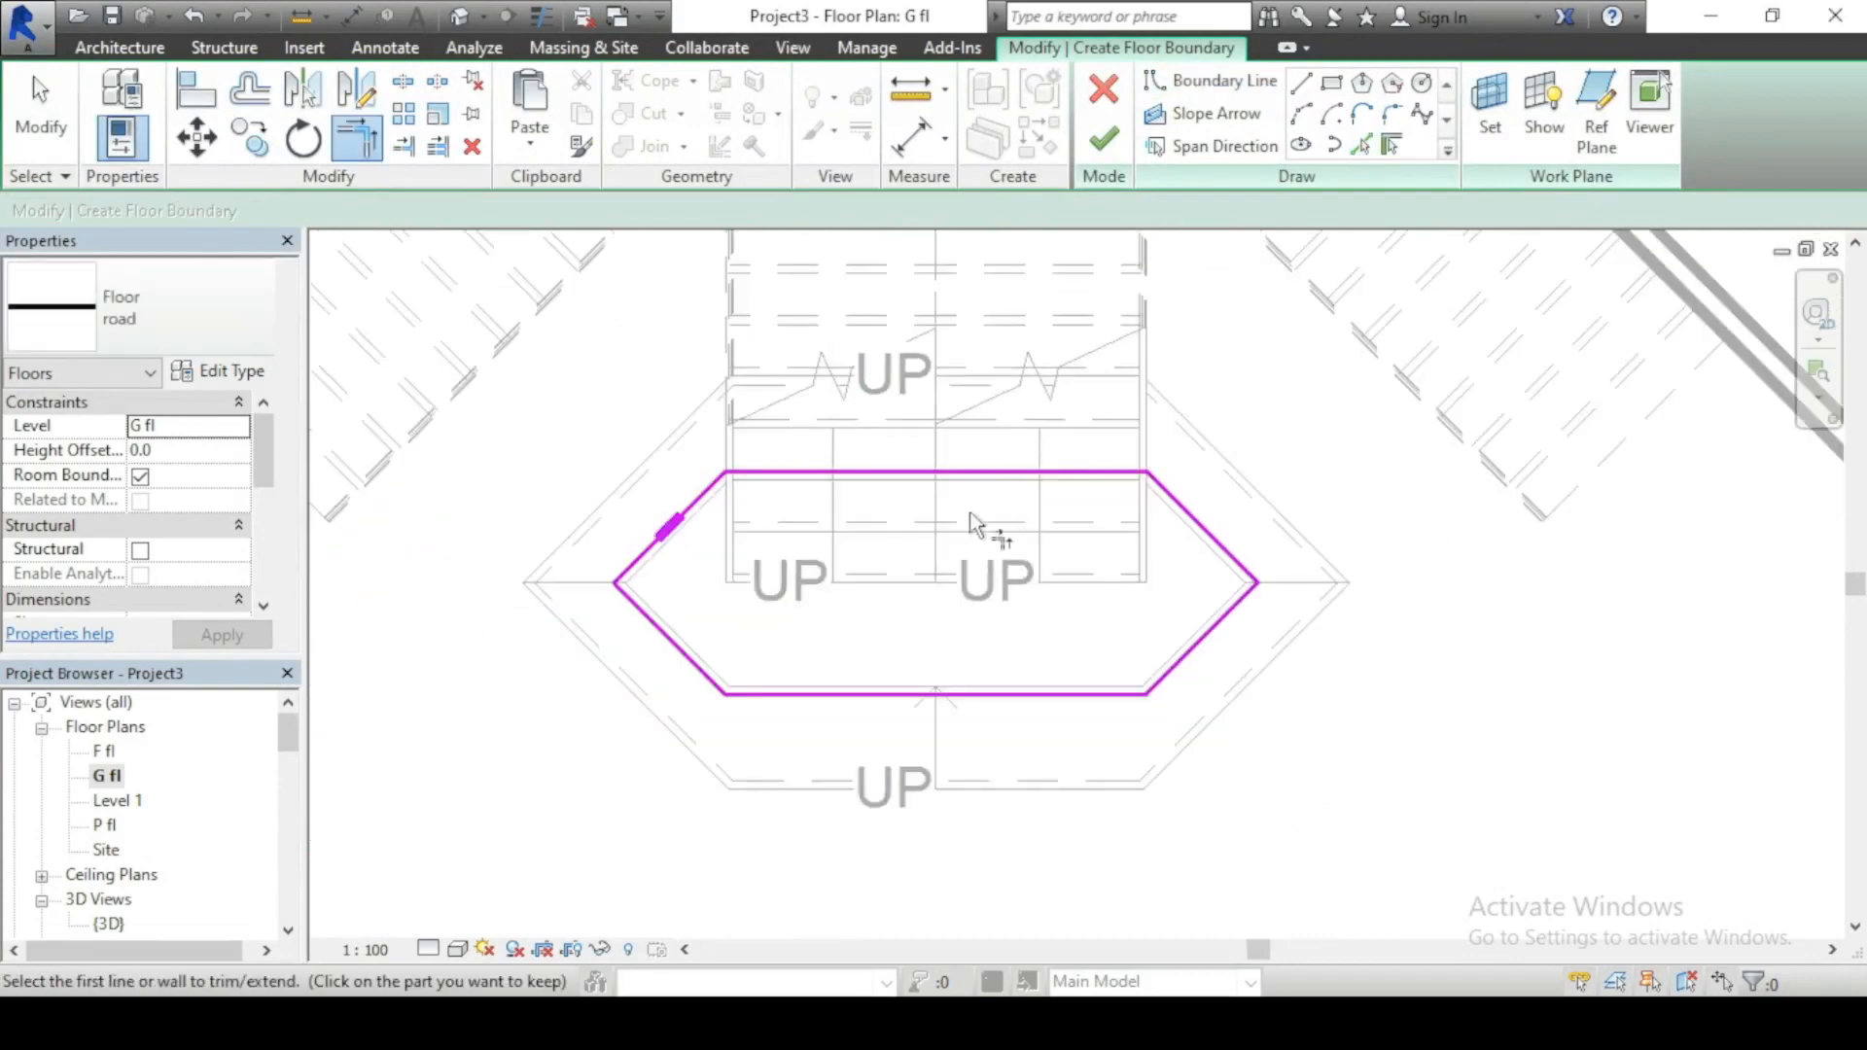
Step: Set the floor's height offset from G fl to 300, finish the floor and show it in the 3D view
left_click(189, 450)
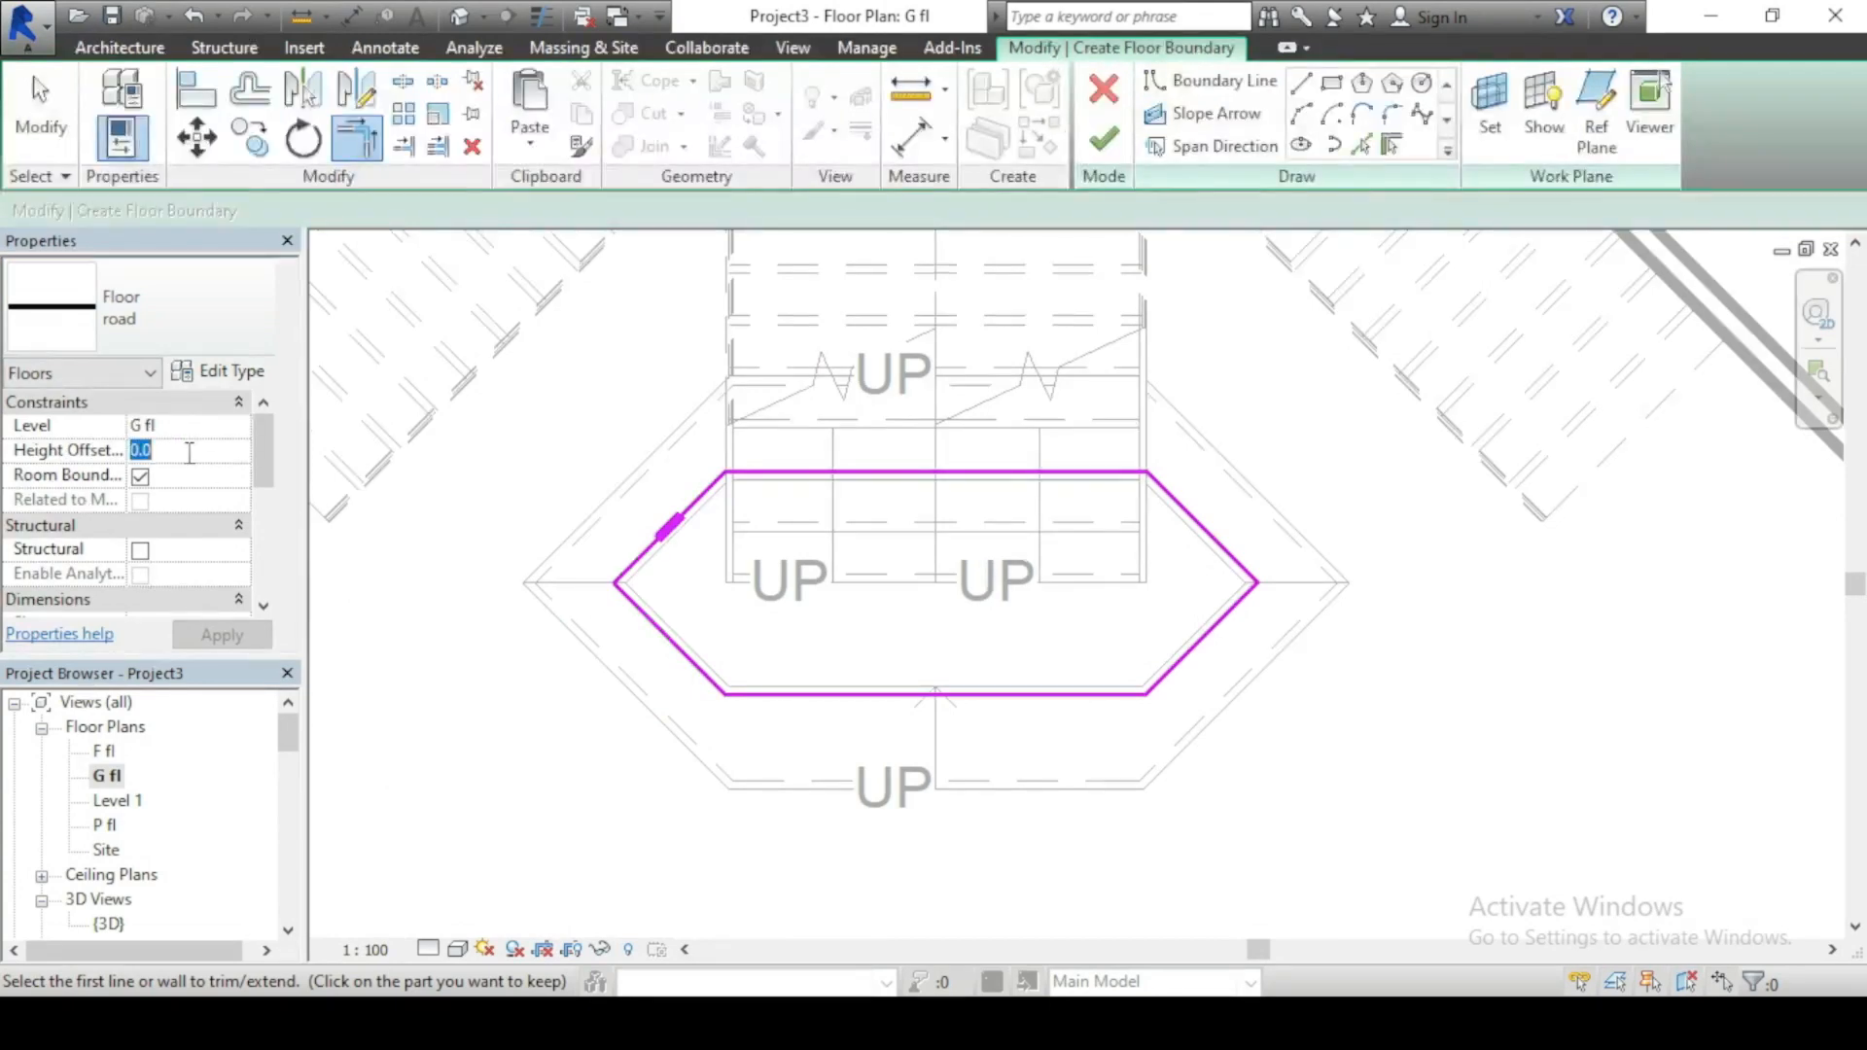
type("3")
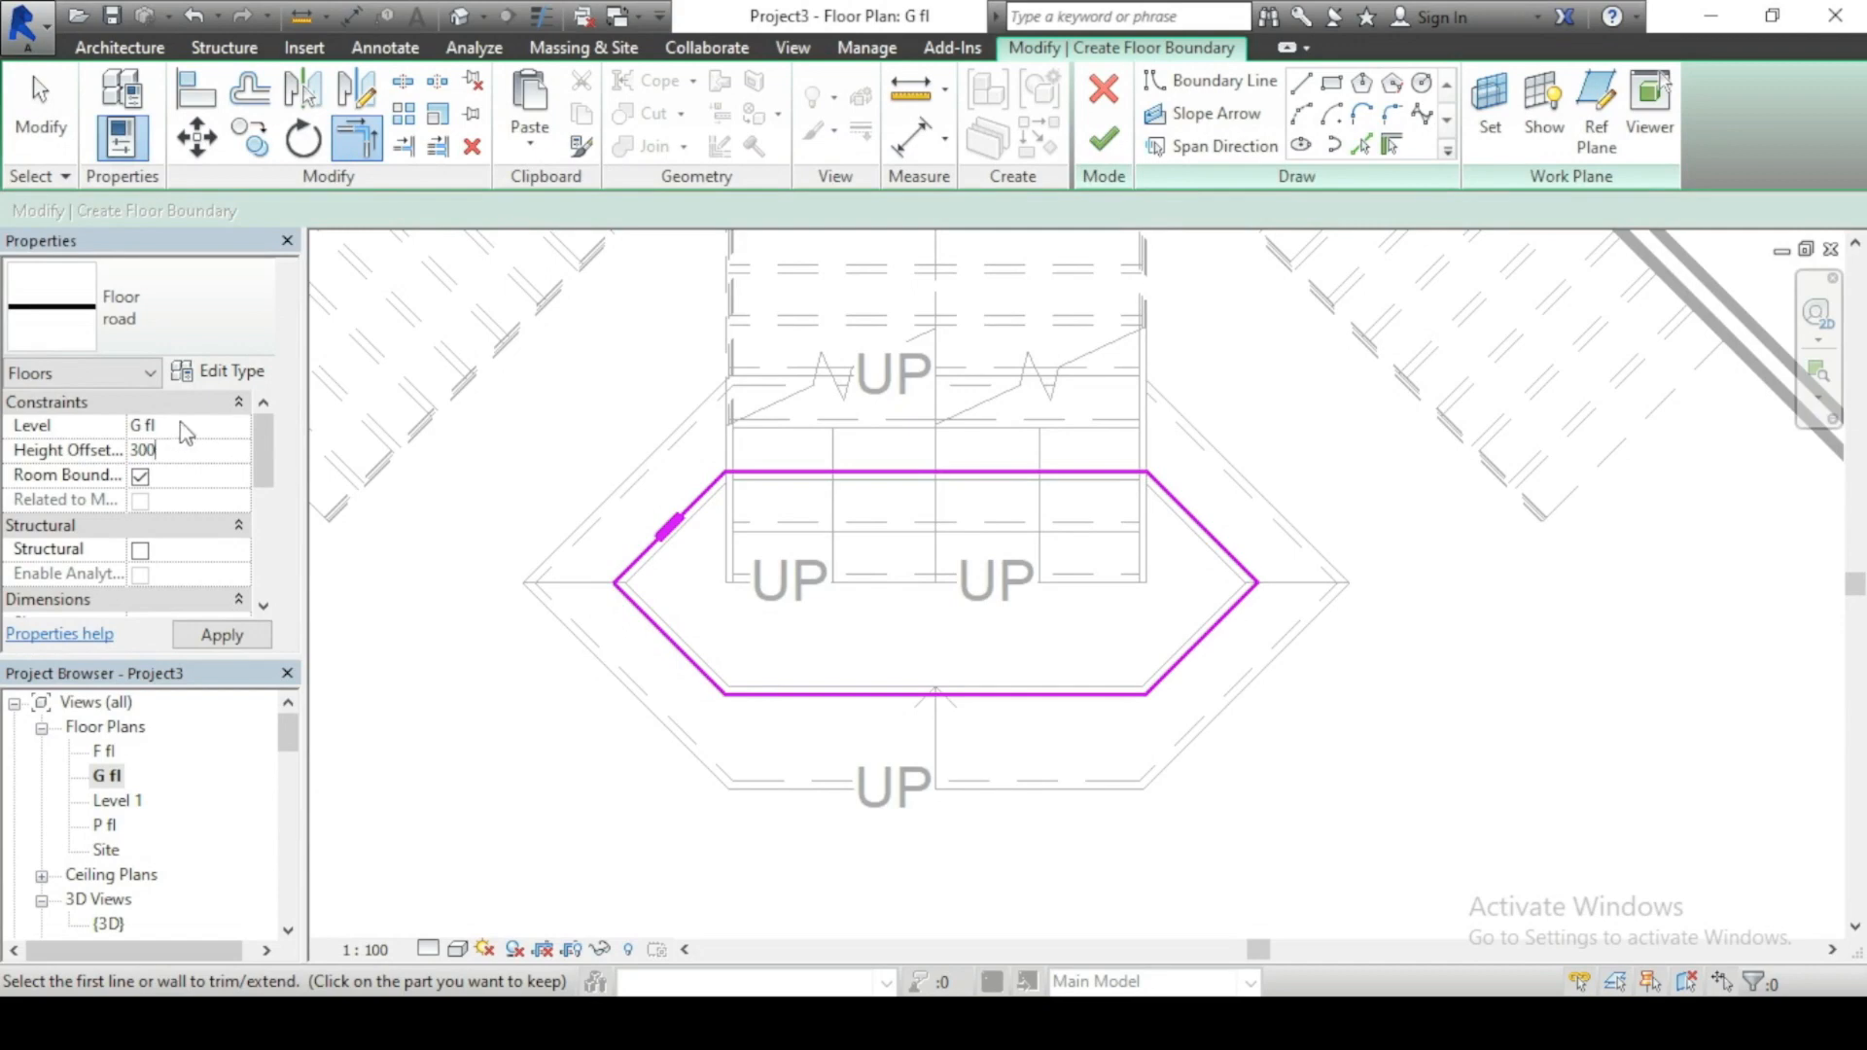
left_click(182, 424)
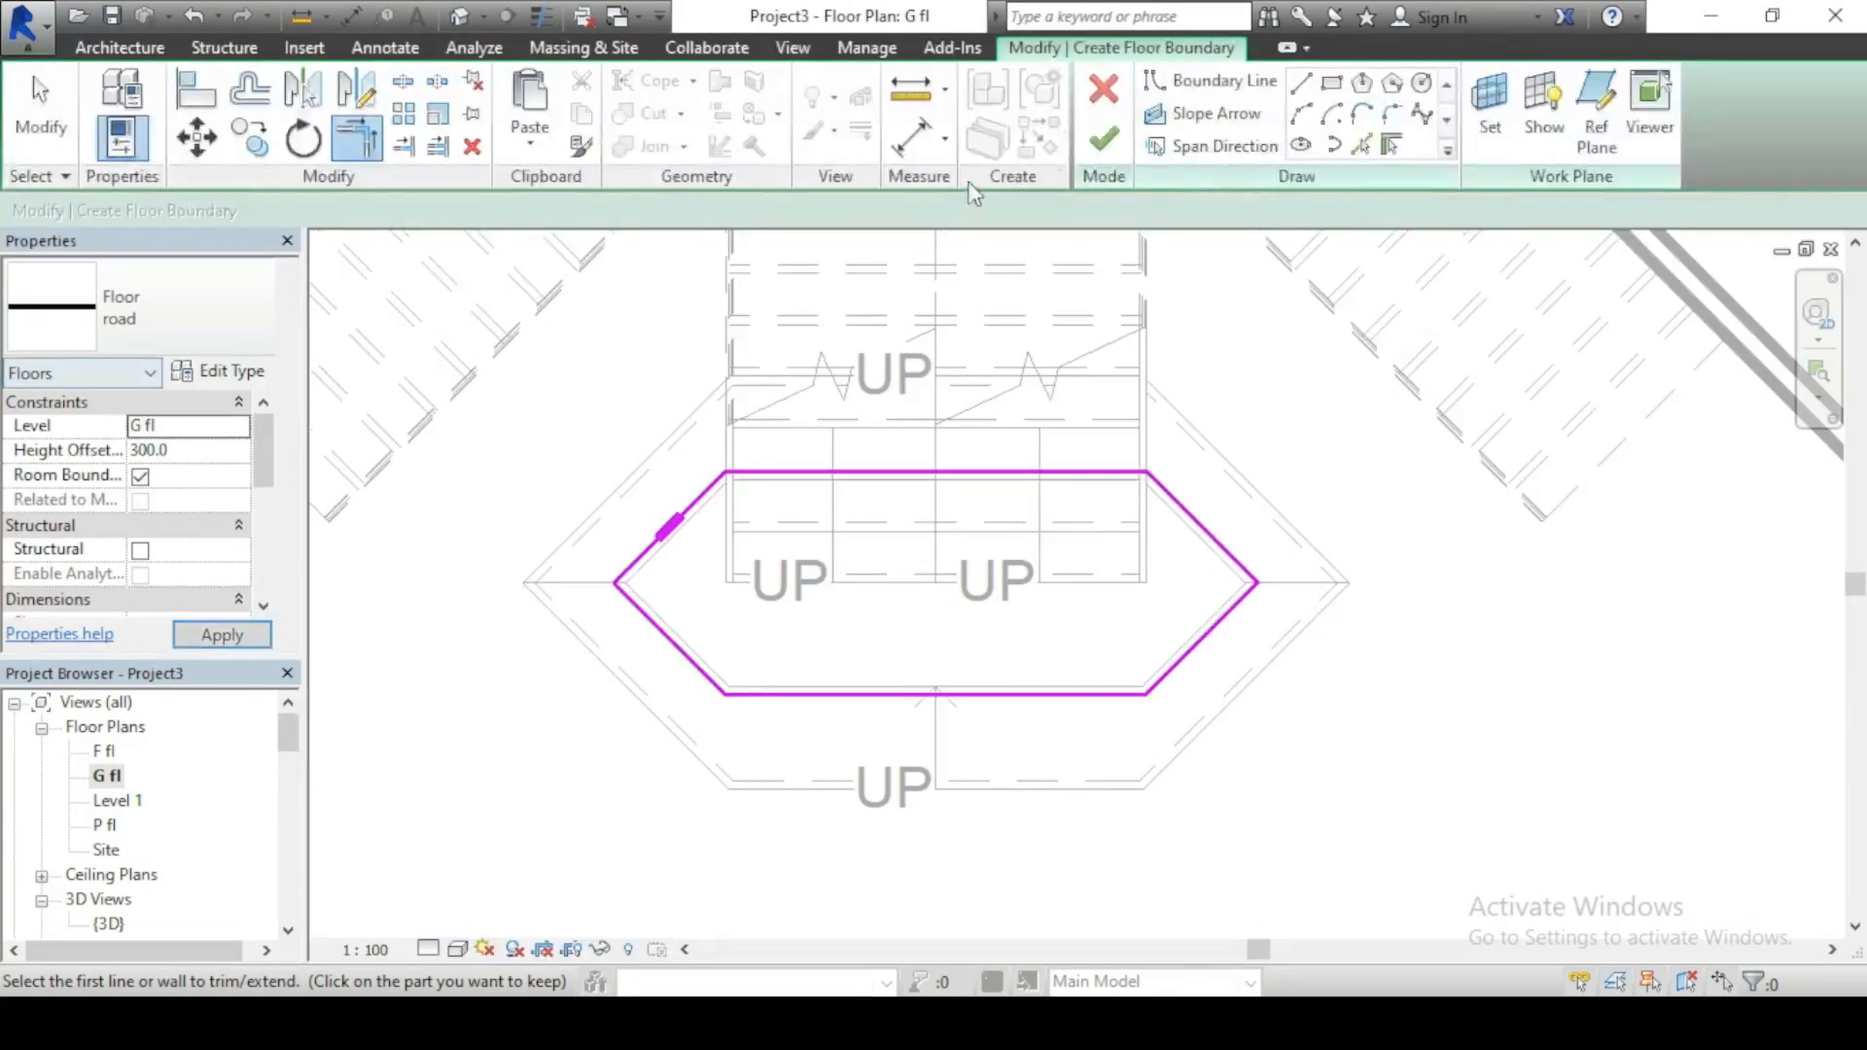
left_click(1103, 140)
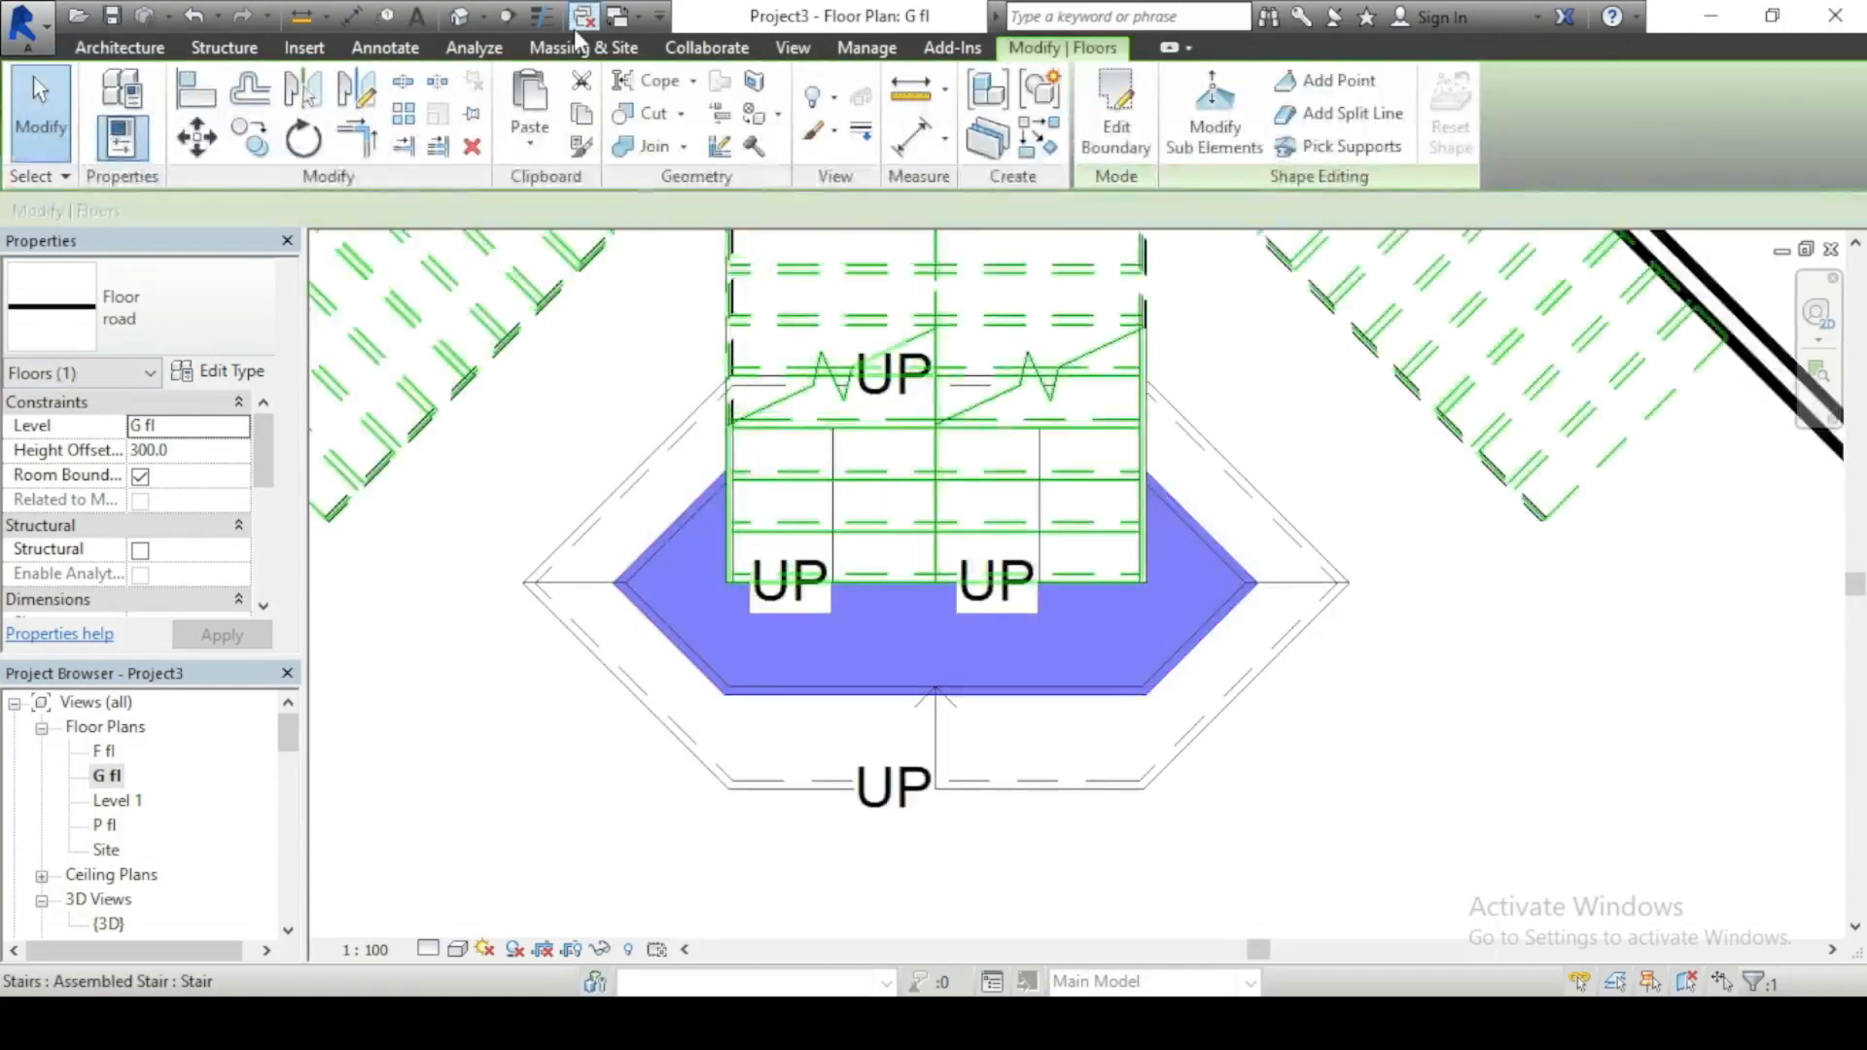
left_click(460, 17)
scroll(1143, 735, "up", 2)
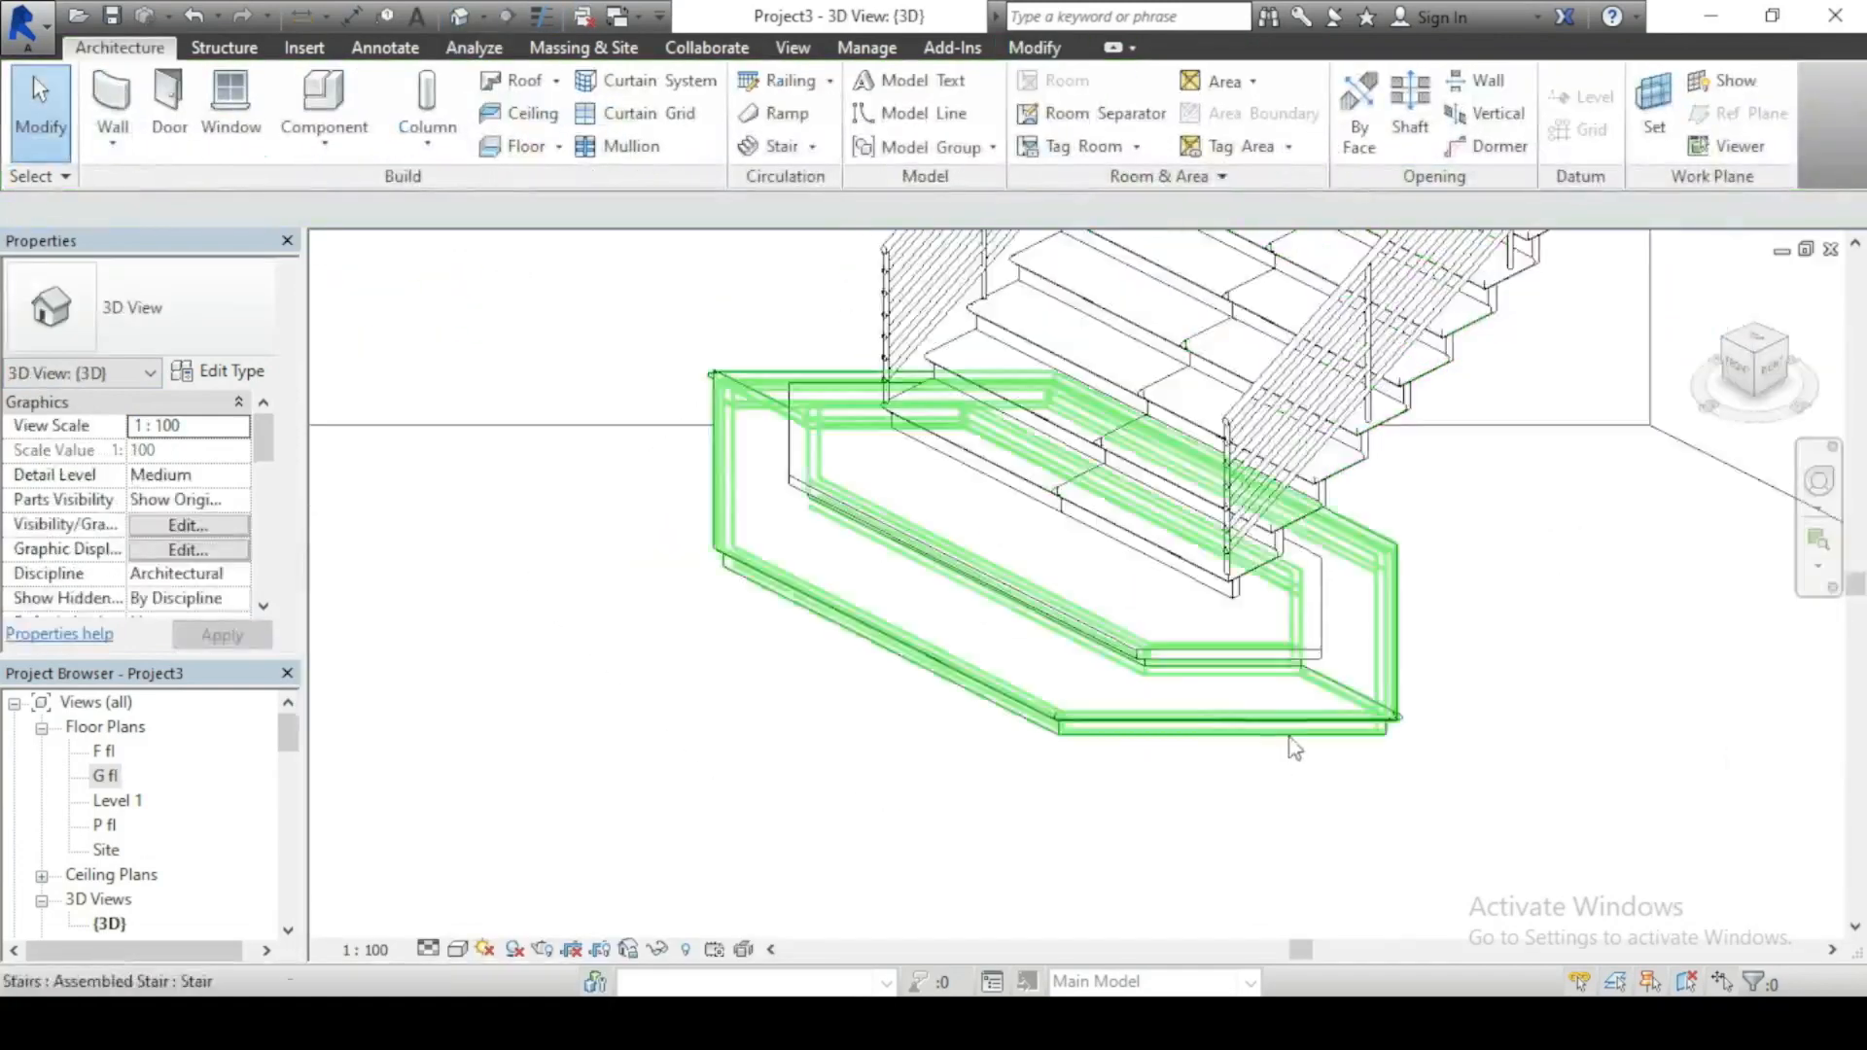
Step: Examine the staircase and its two-tiered octagonal base in 3D from the front and corner angles
left_click(1325, 652)
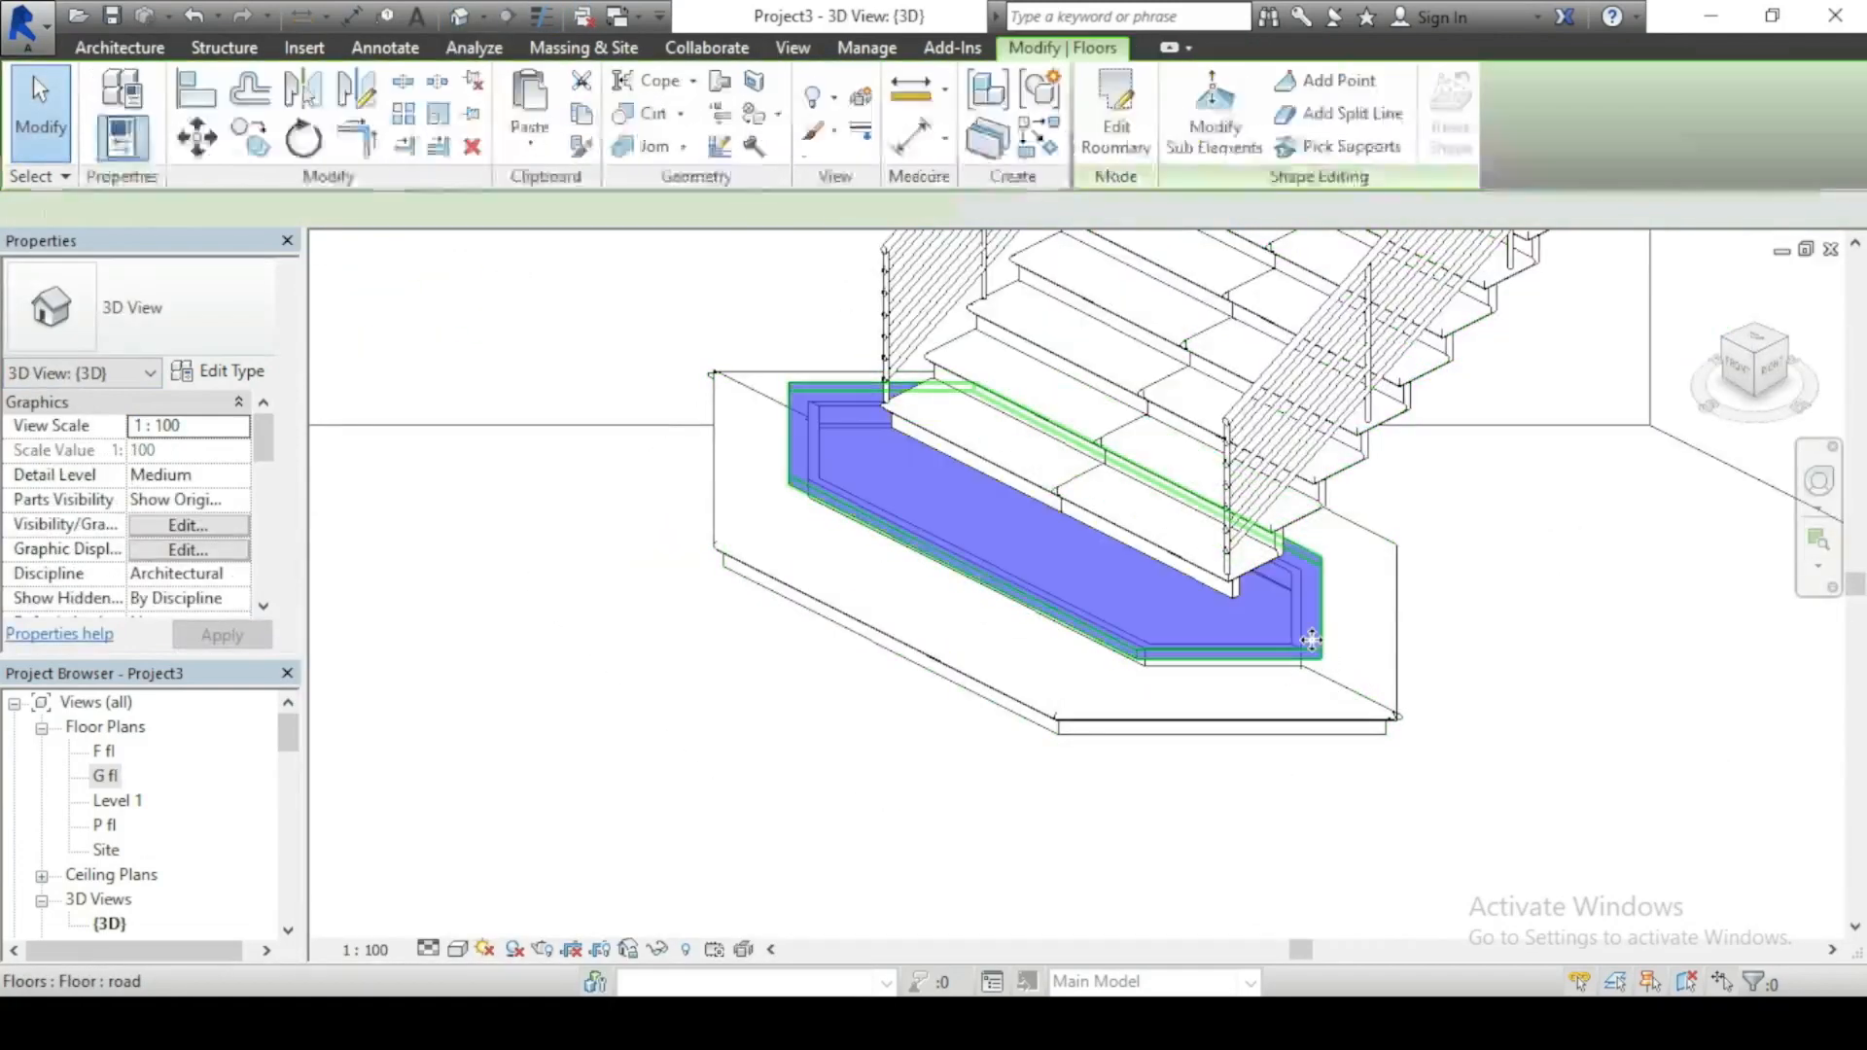
left_click(743, 786)
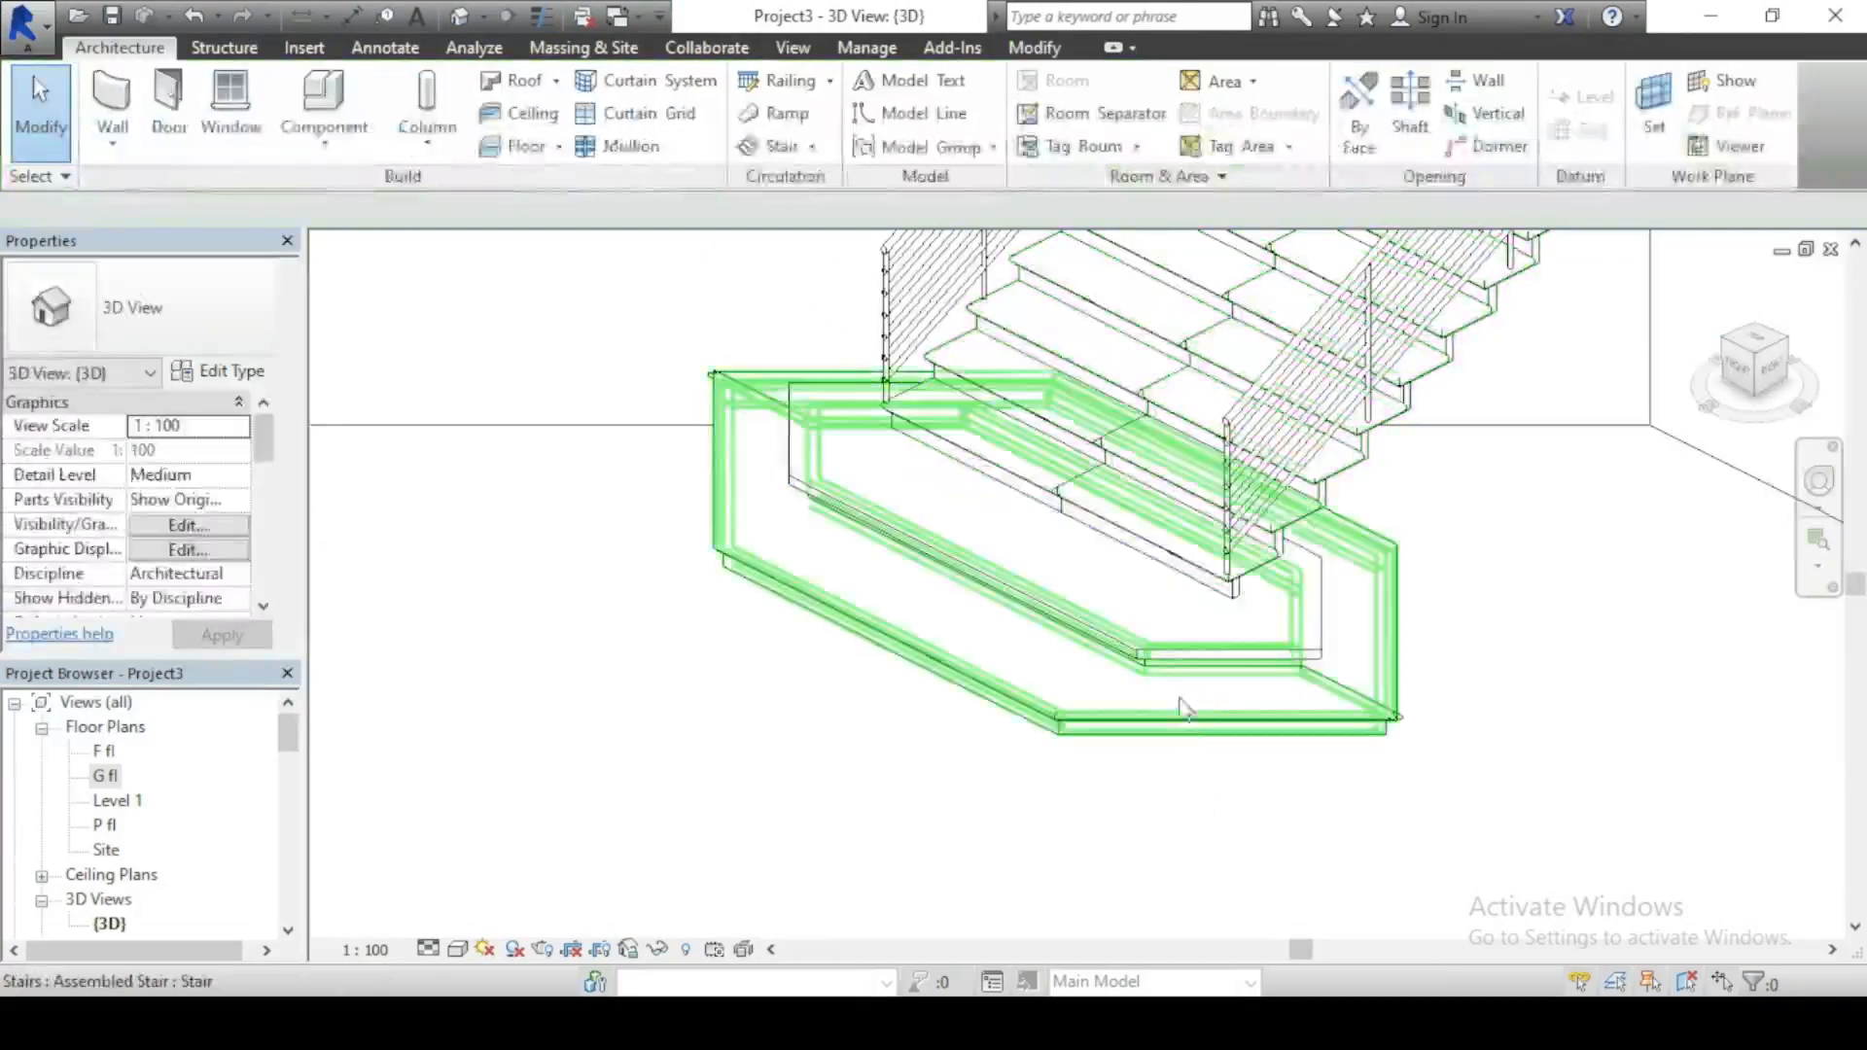
scroll(1005, 763, "down", 2)
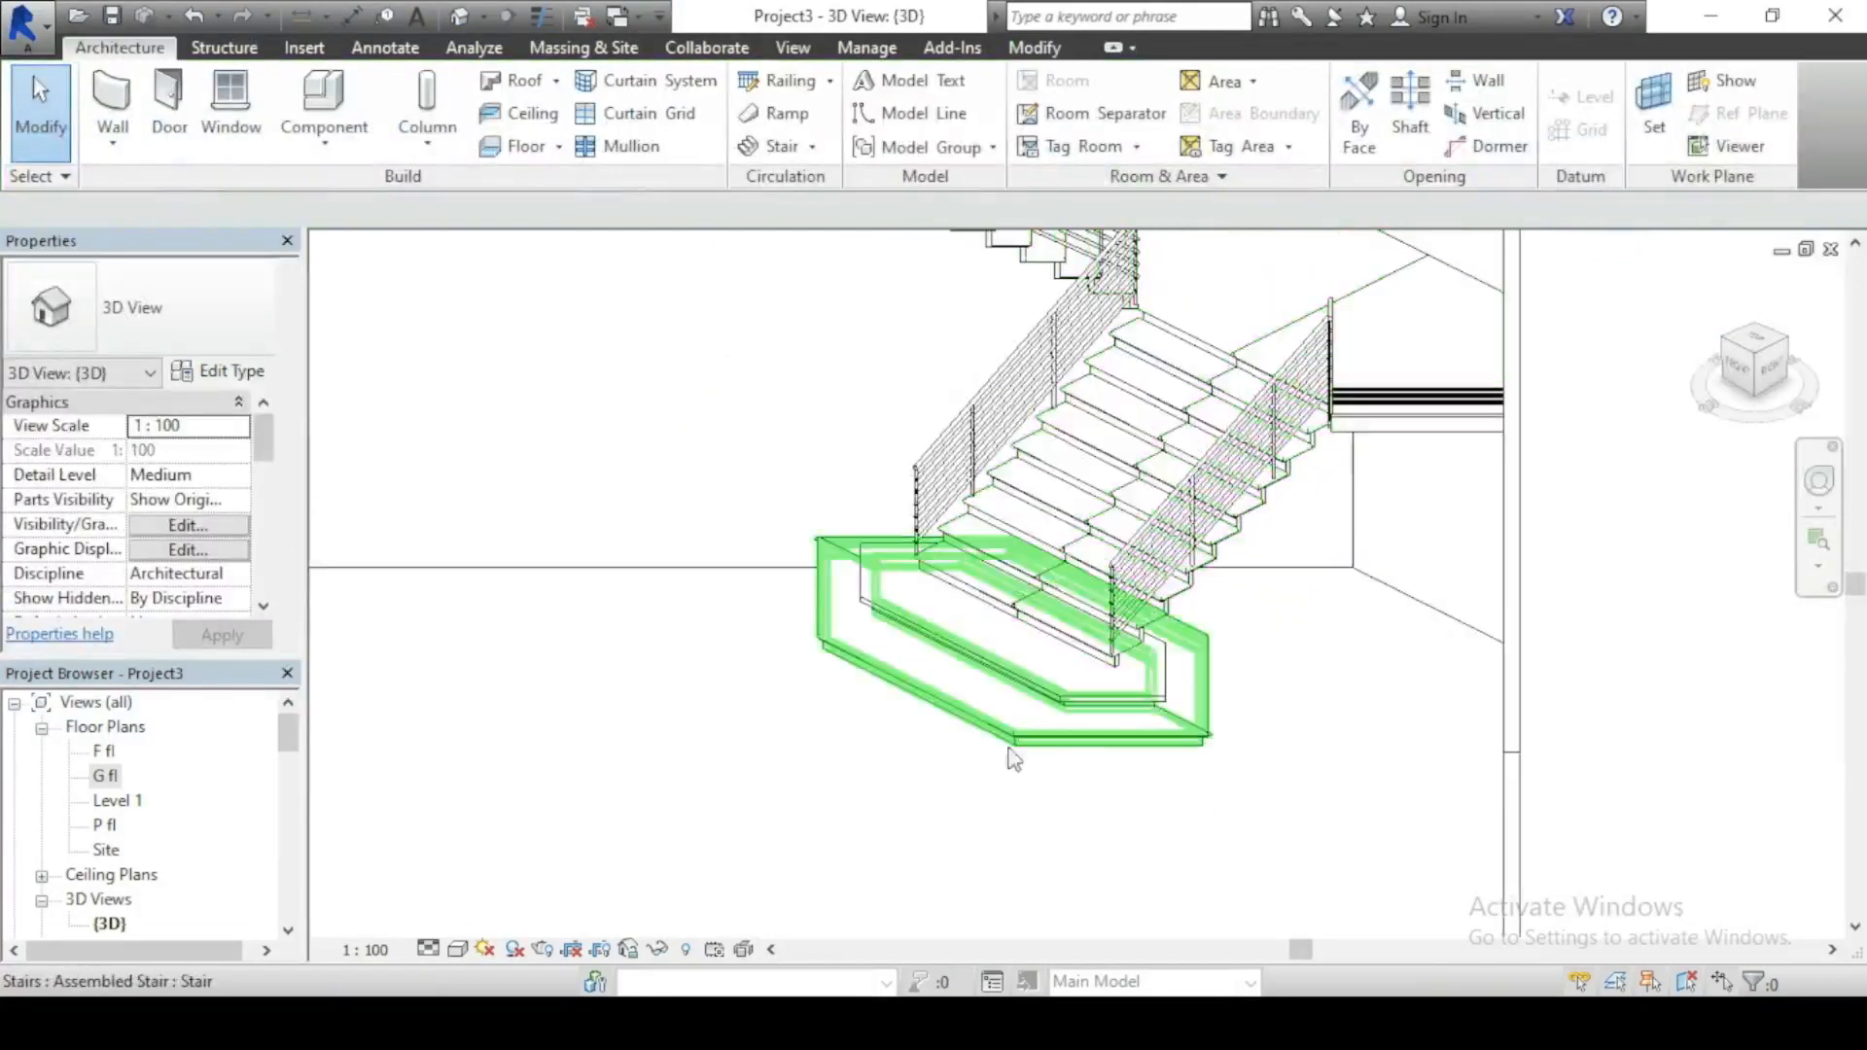
scroll(856, 715, "down", 2)
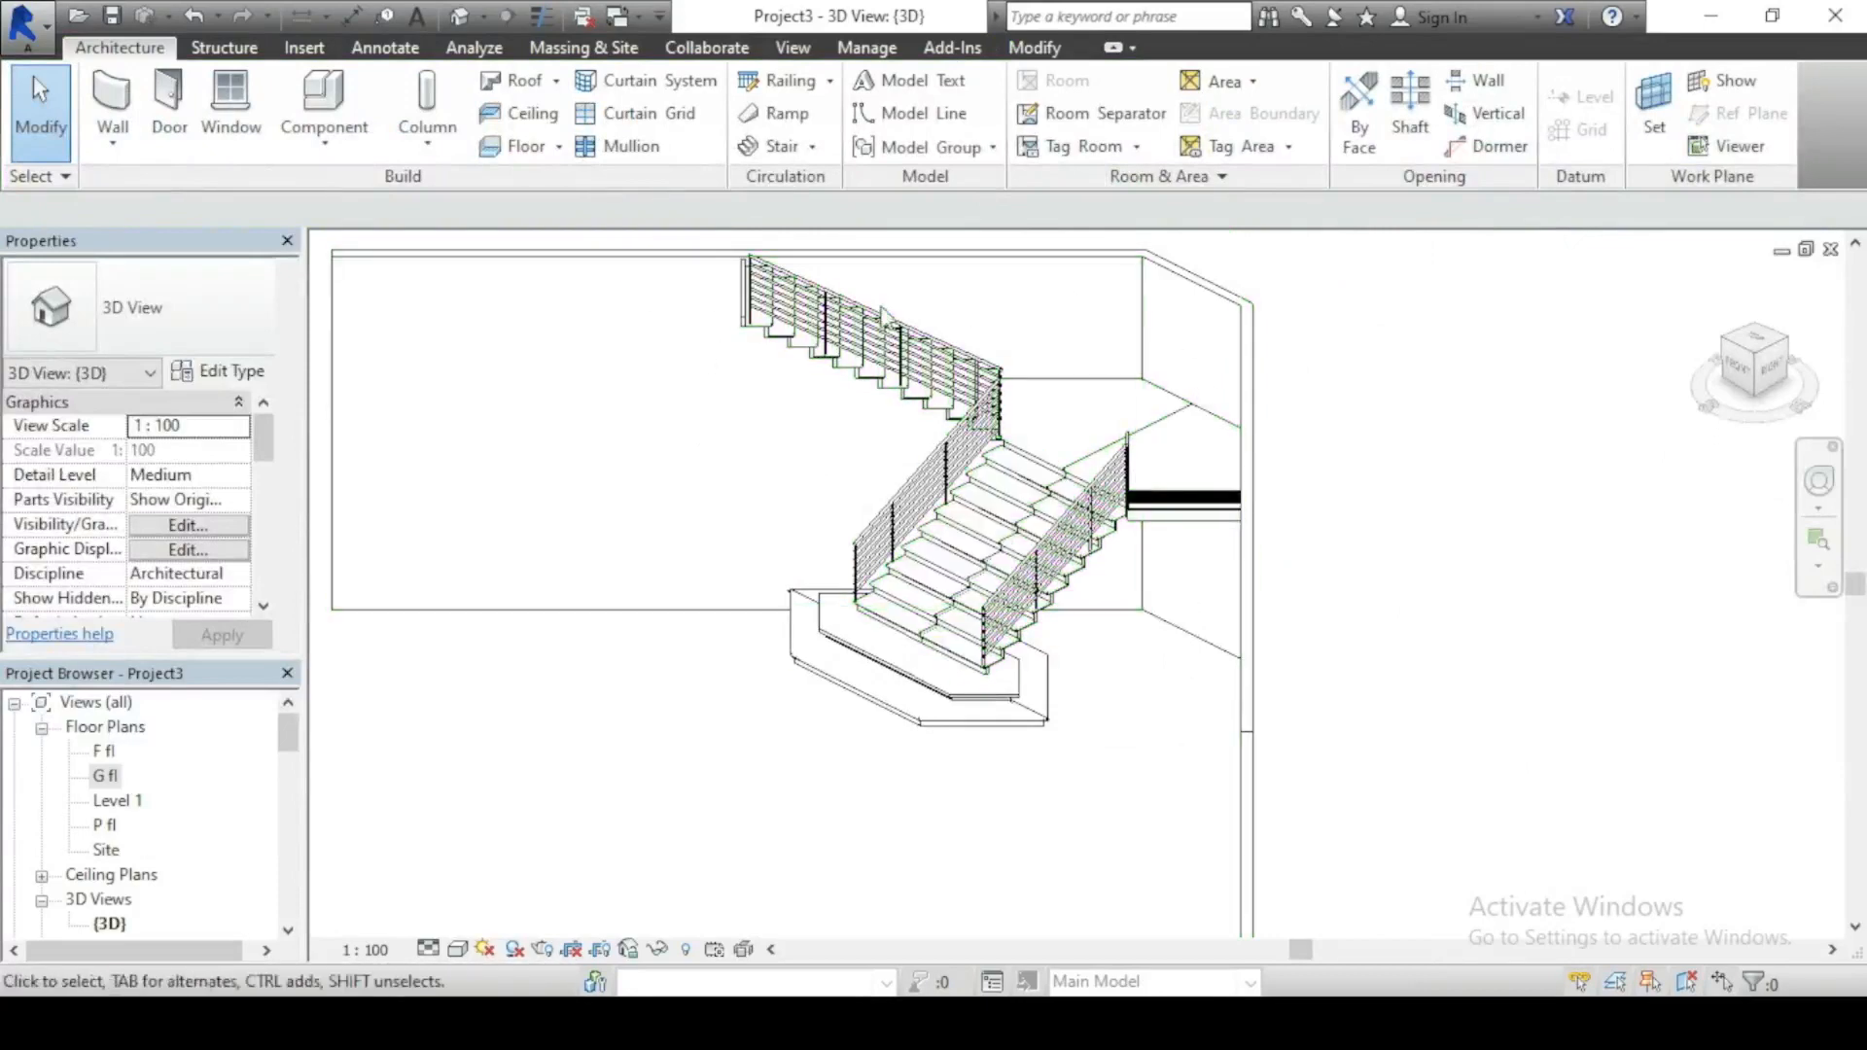
left_click(1738, 372)
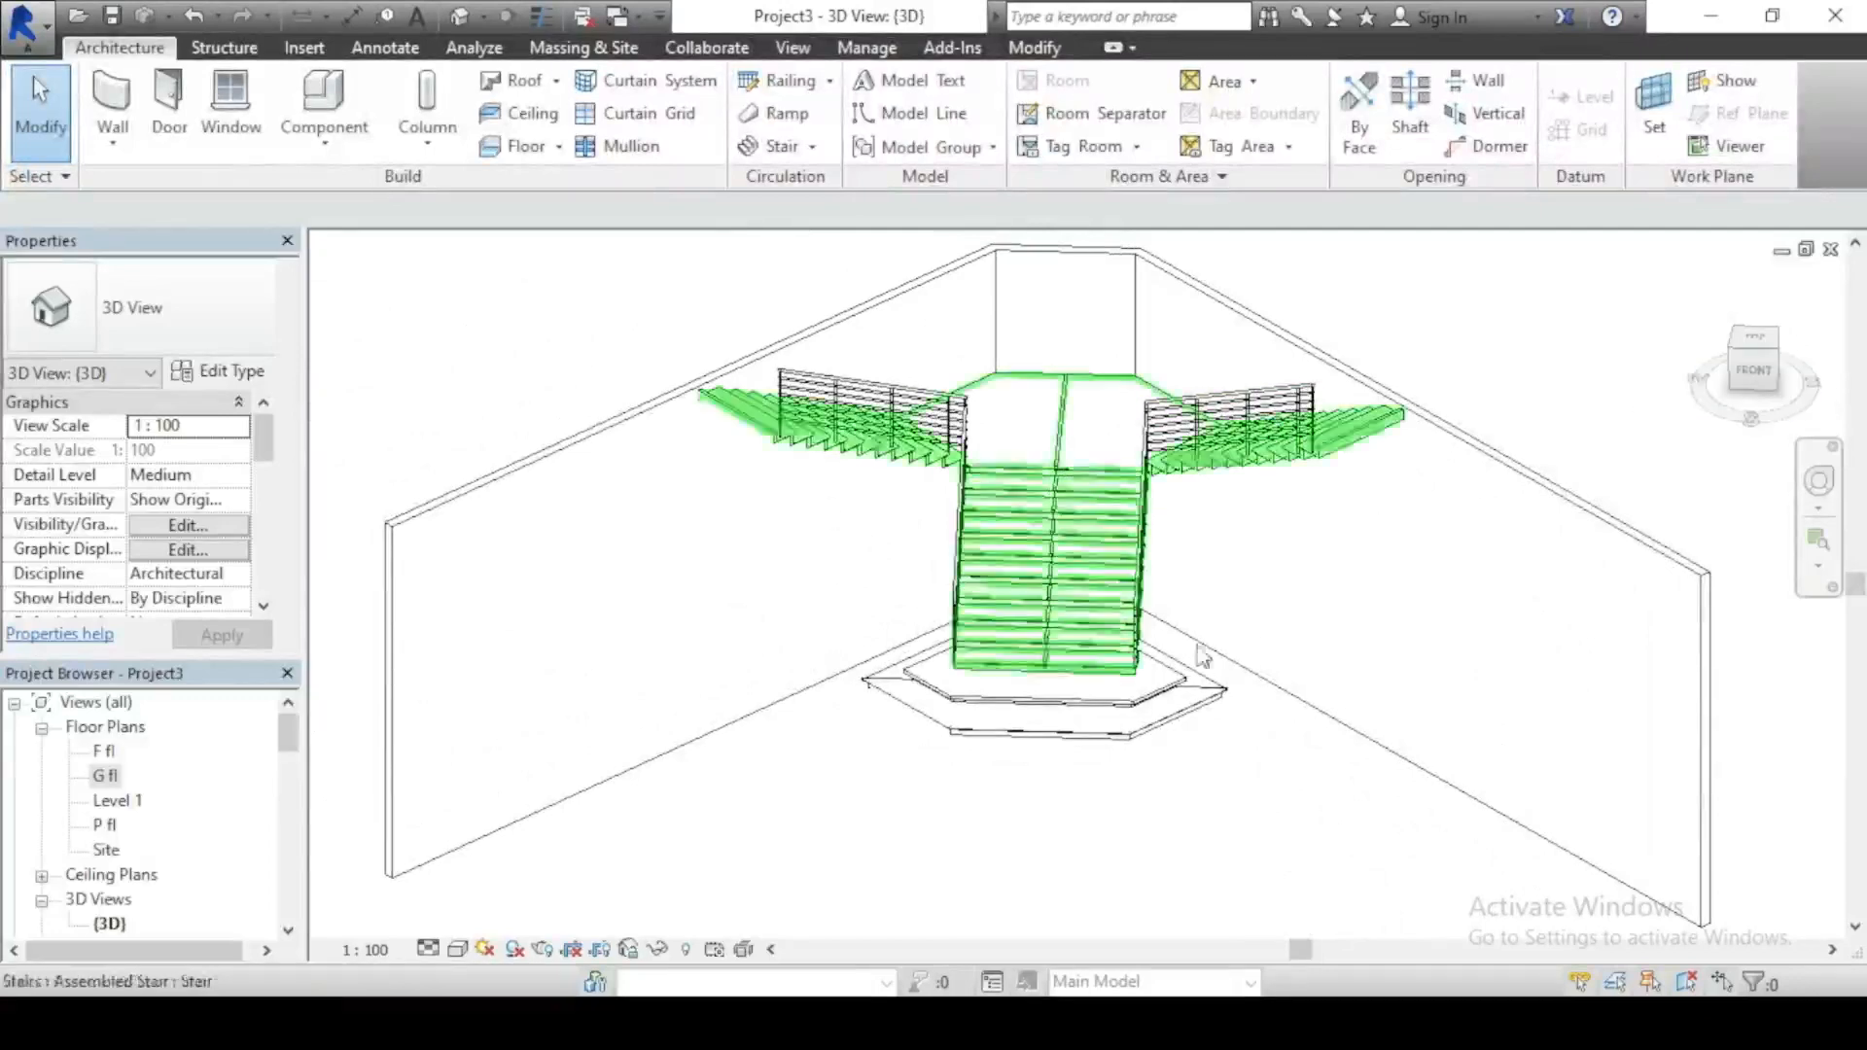
left_click(1768, 366)
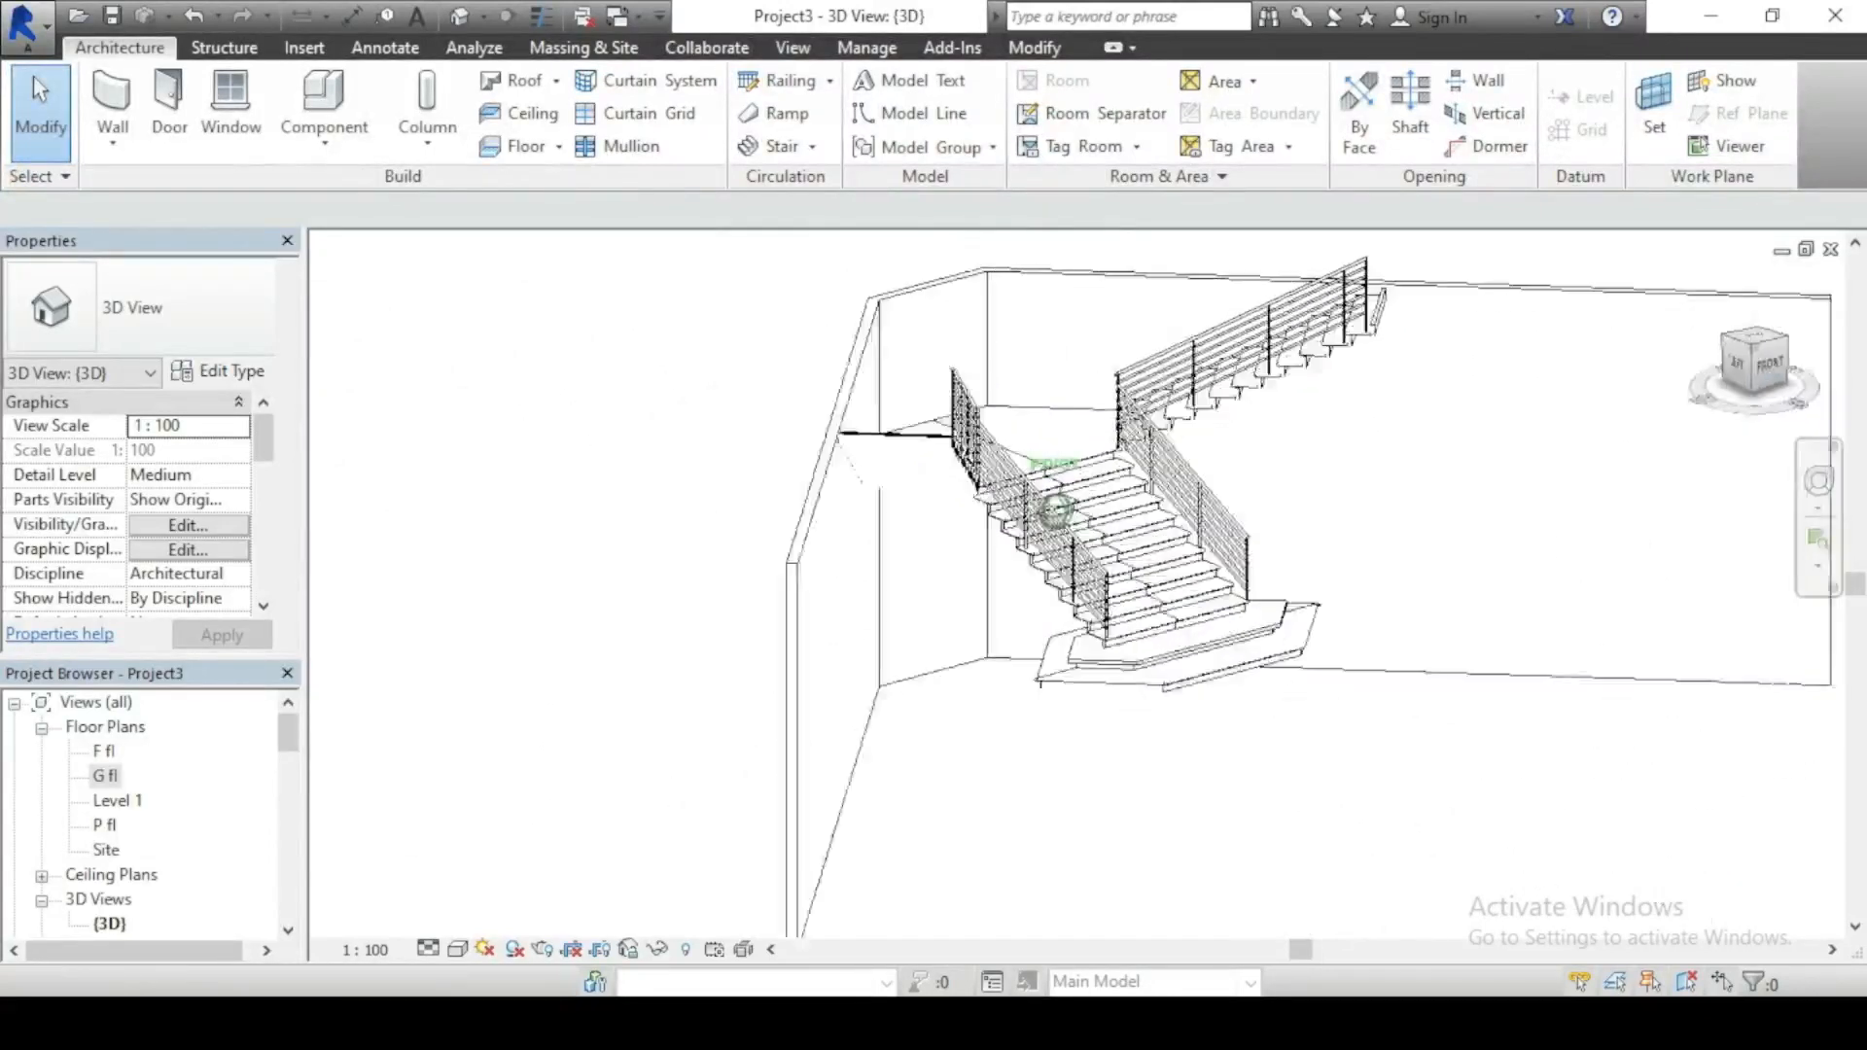
mouse_move(1786, 364)
left_mouse_down()
mouse_move(1673, 366)
mouse_move(1752, 367)
left_mouse_up()
Step: Open the South elevation and examine the stair flights and base steps against the floor levels
scroll(136, 836, "down", 2)
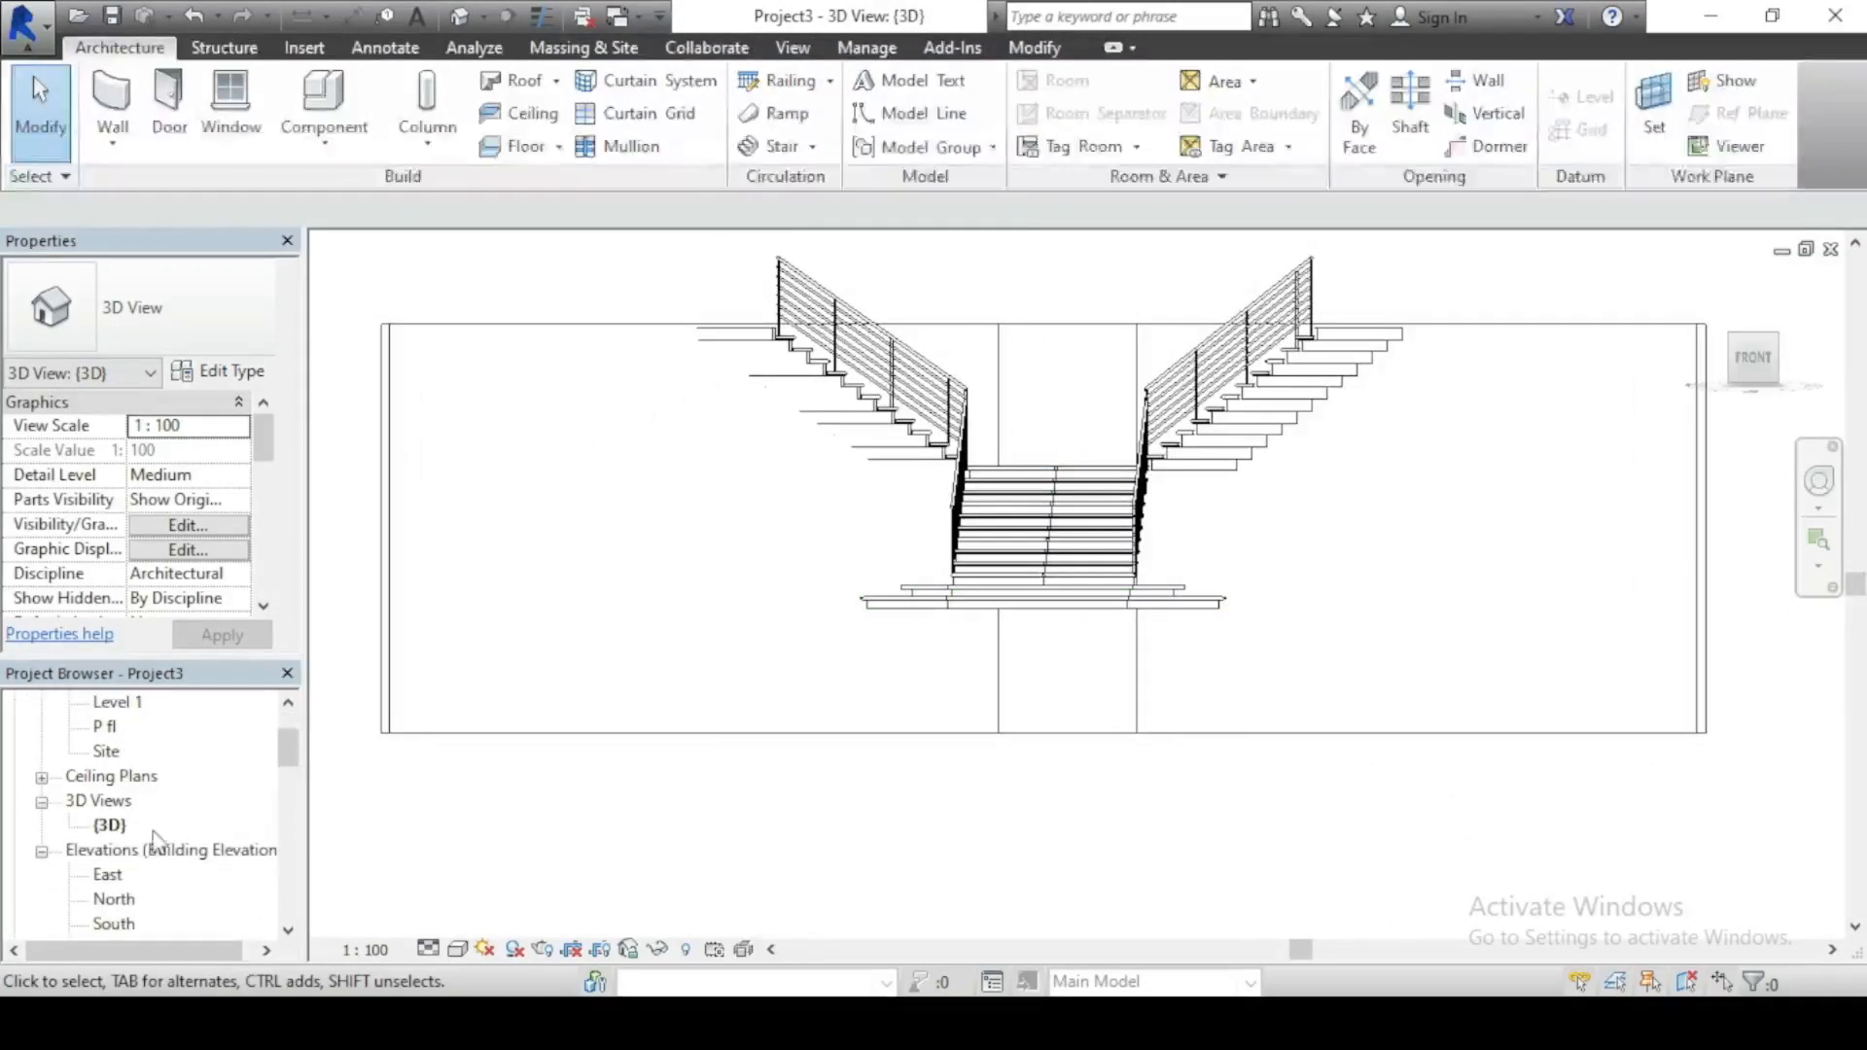
double_click(114, 923)
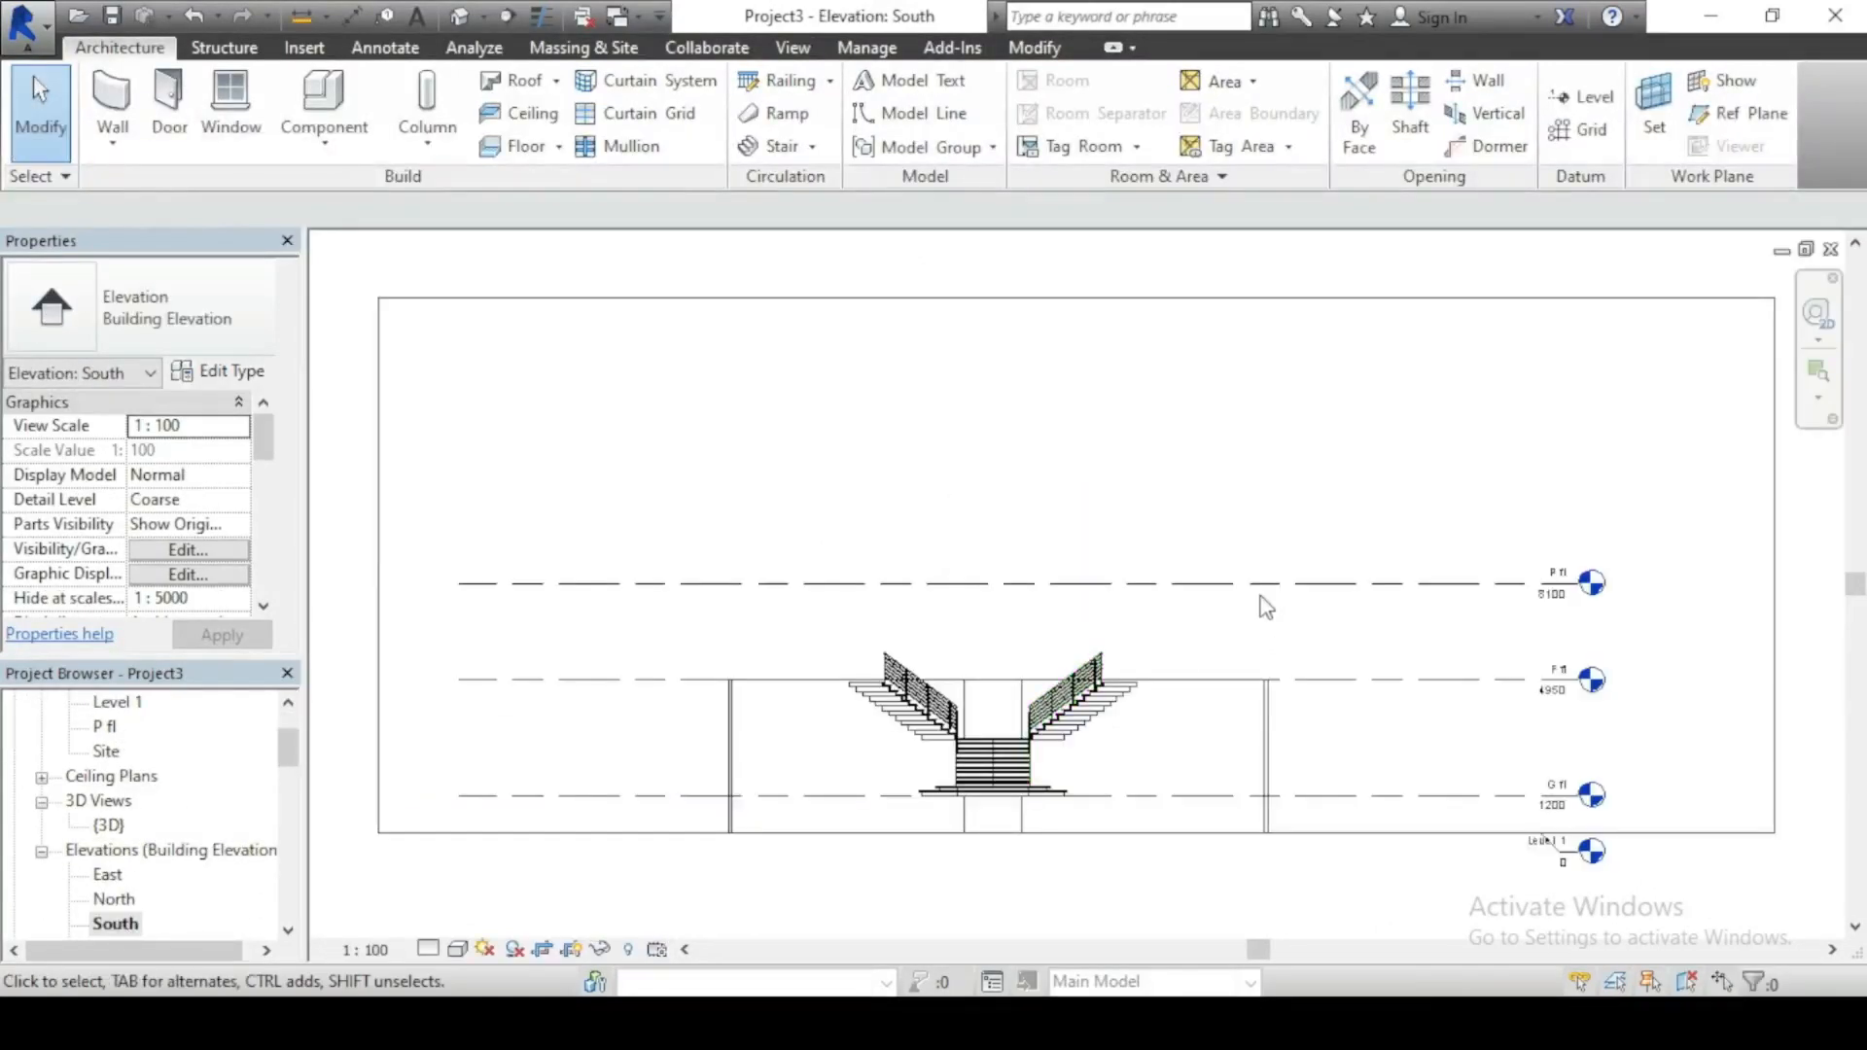
scroll(1089, 748, "up", 4)
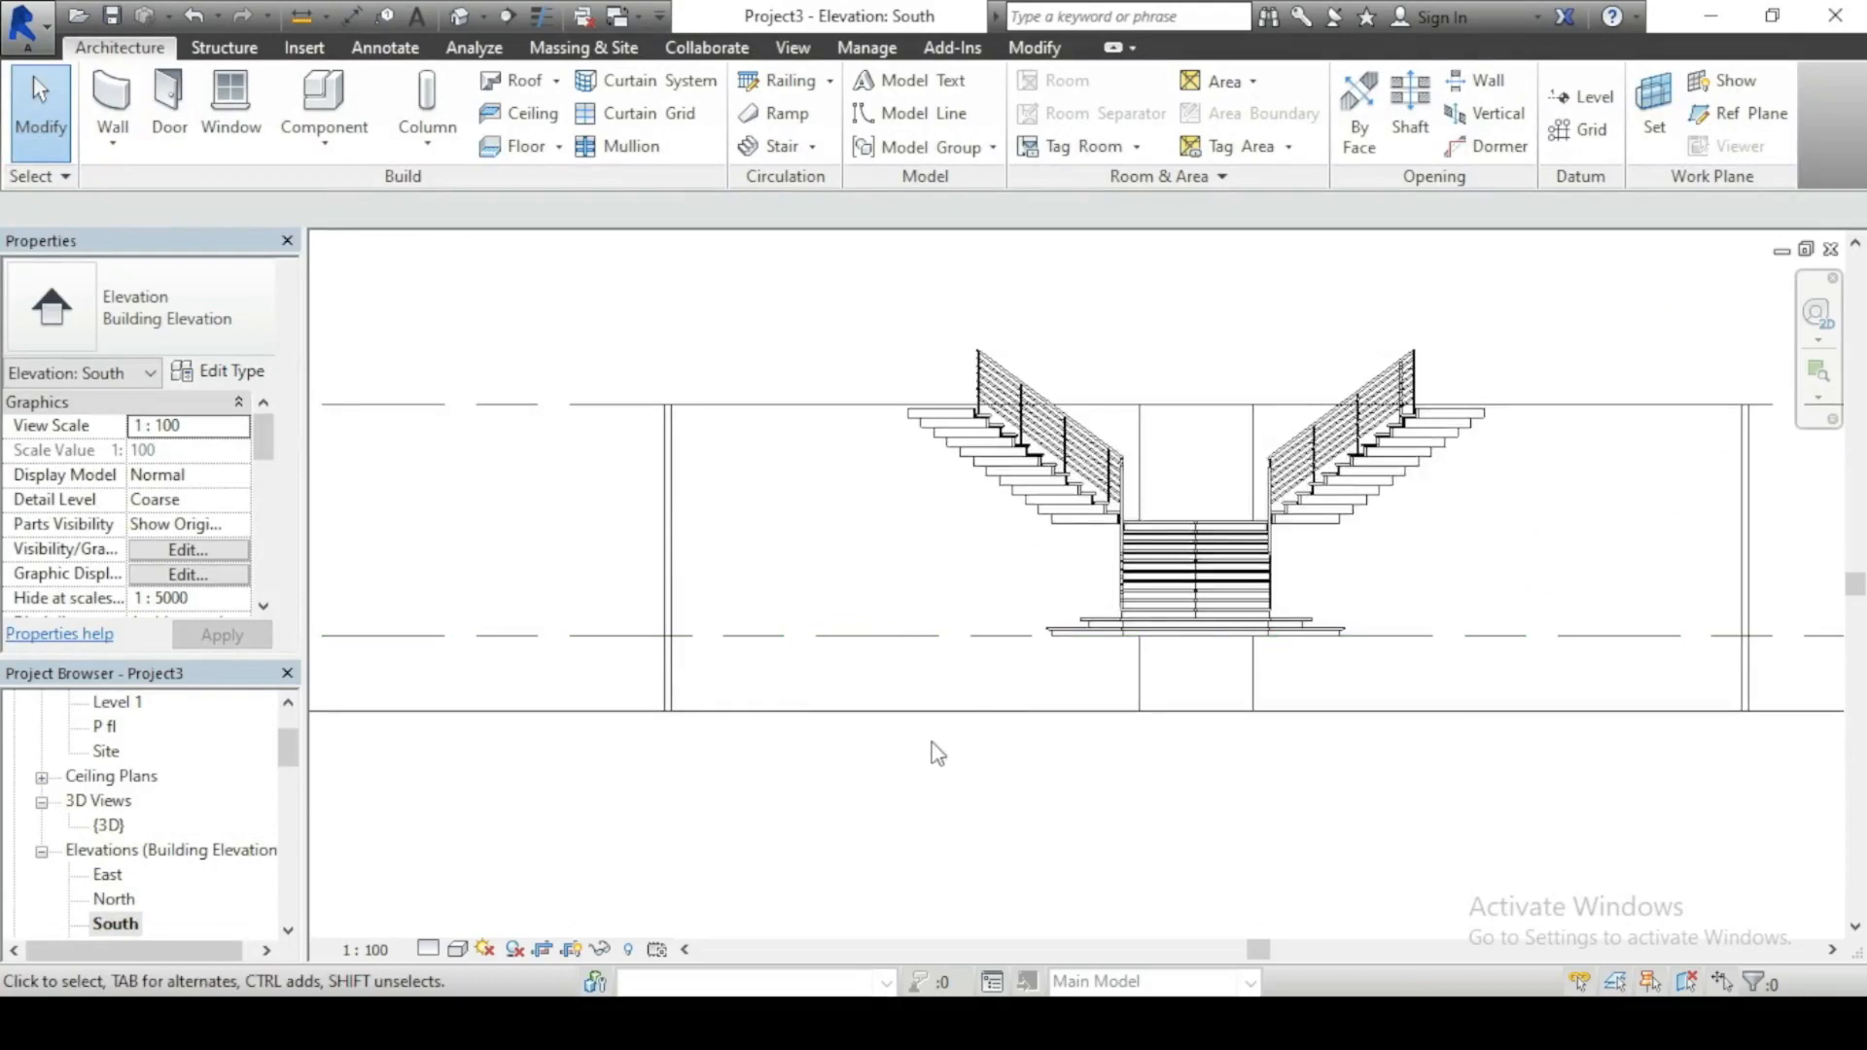
scroll(892, 409, "up", 2)
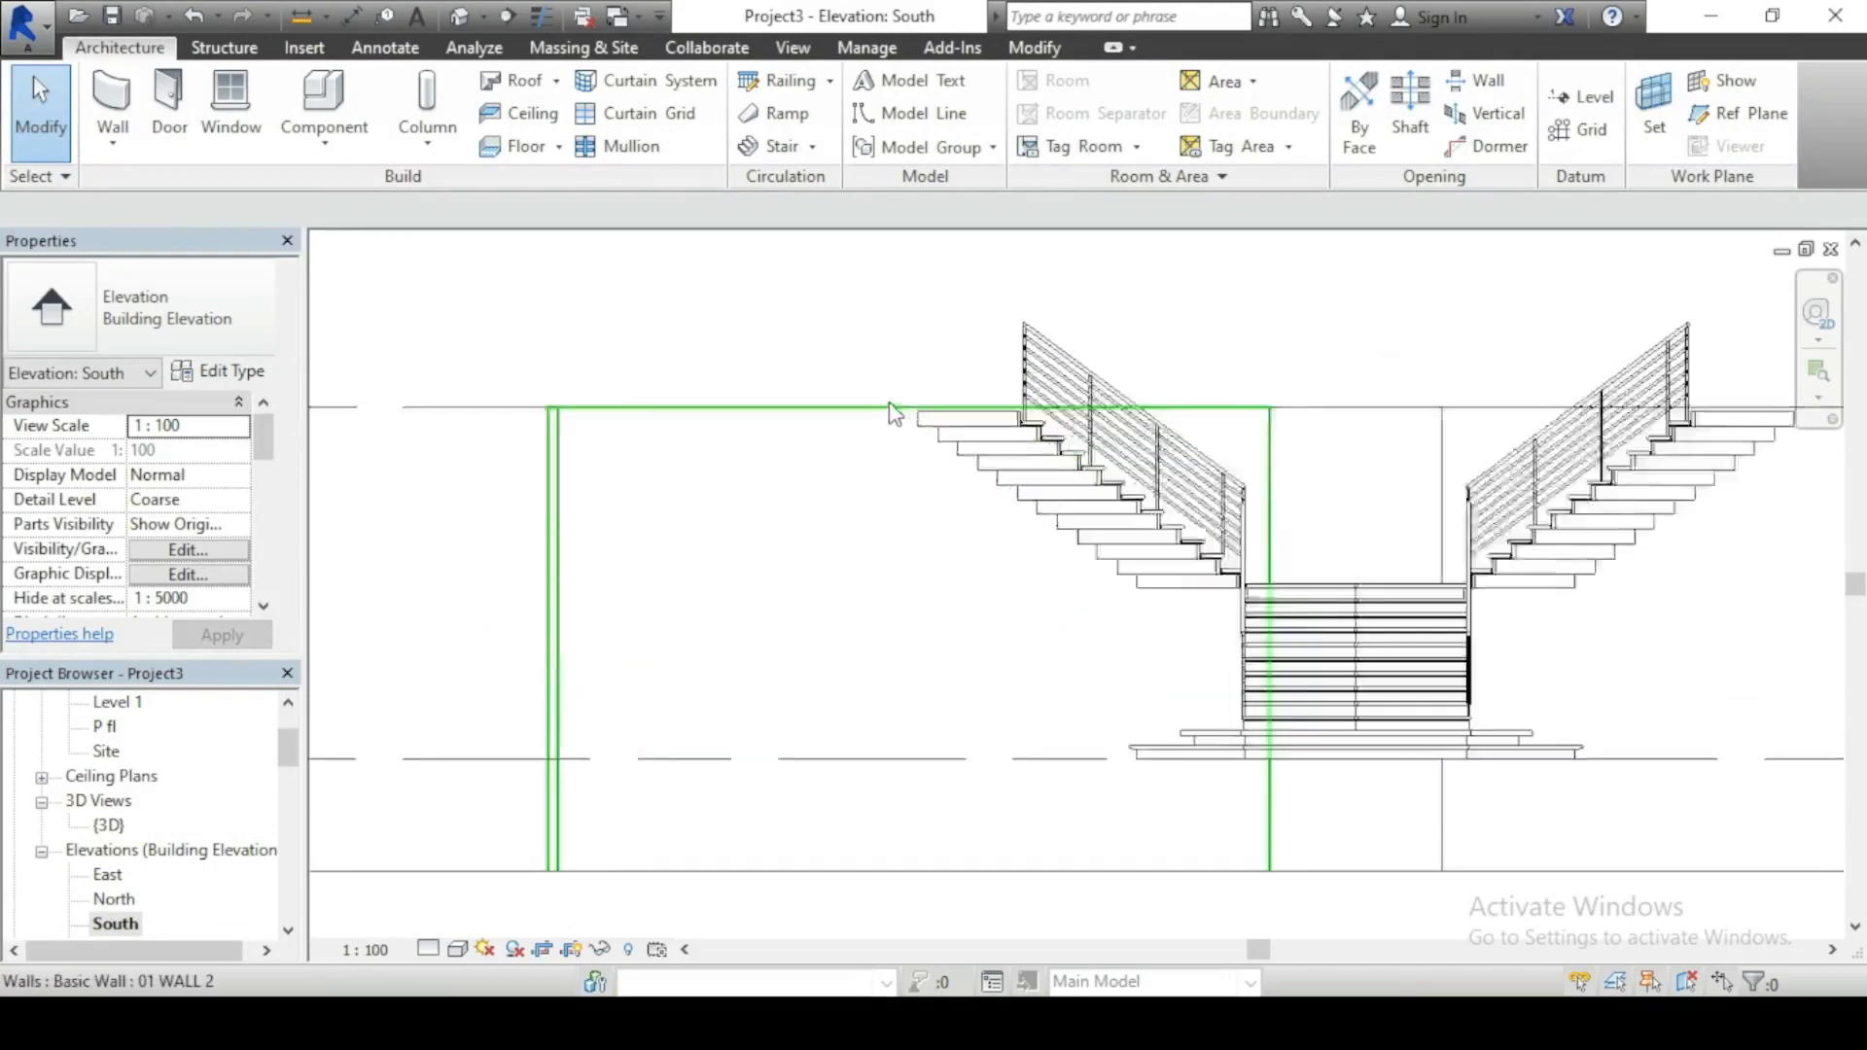
scroll(755, 541, "down", 1)
scroll(1070, 566, "up", 2)
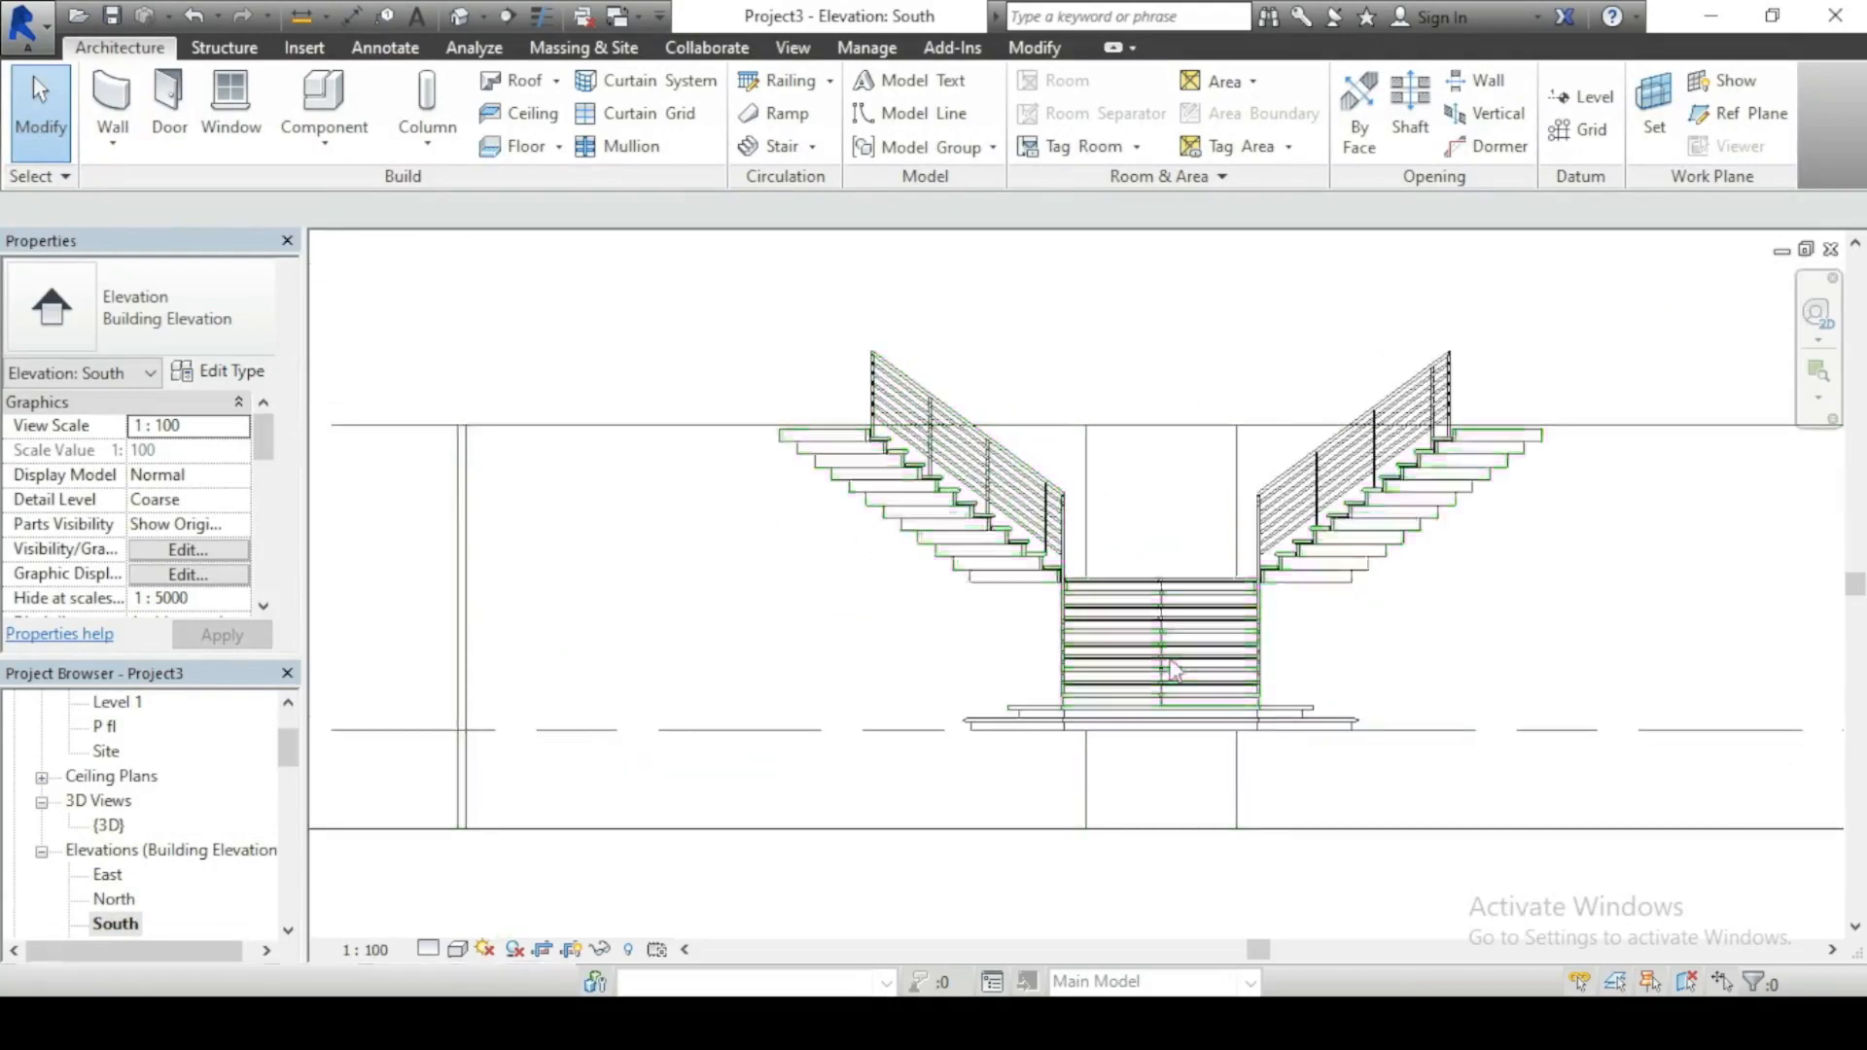
scroll(968, 699, "down", 4)
Step: Return to the 3D view and open the baluster placement settings of the stair railing's 900mm Pipe type
left_click(460, 16)
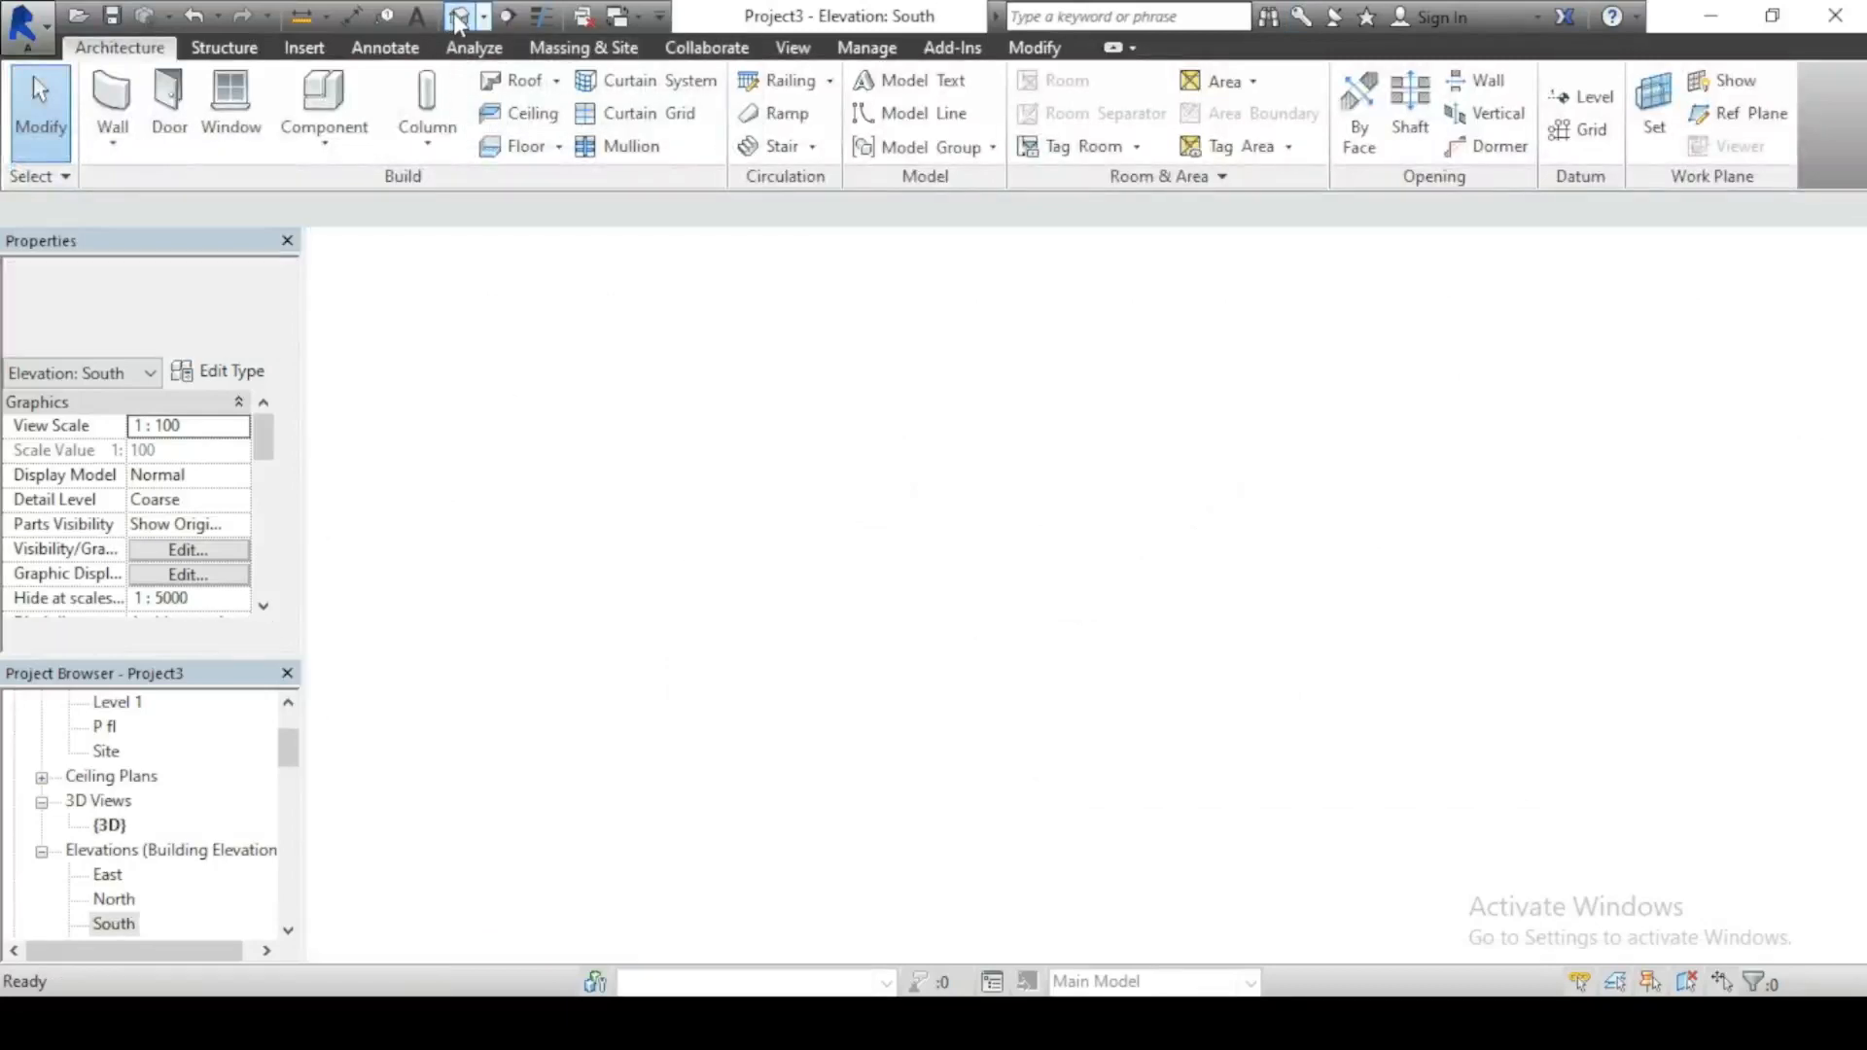
mouse_move(1766, 356)
left_mouse_down()
mouse_move(1687, 391)
mouse_move(1819, 356)
mouse_move(1786, 381)
left_mouse_up()
scroll(1396, 650, "down", 2)
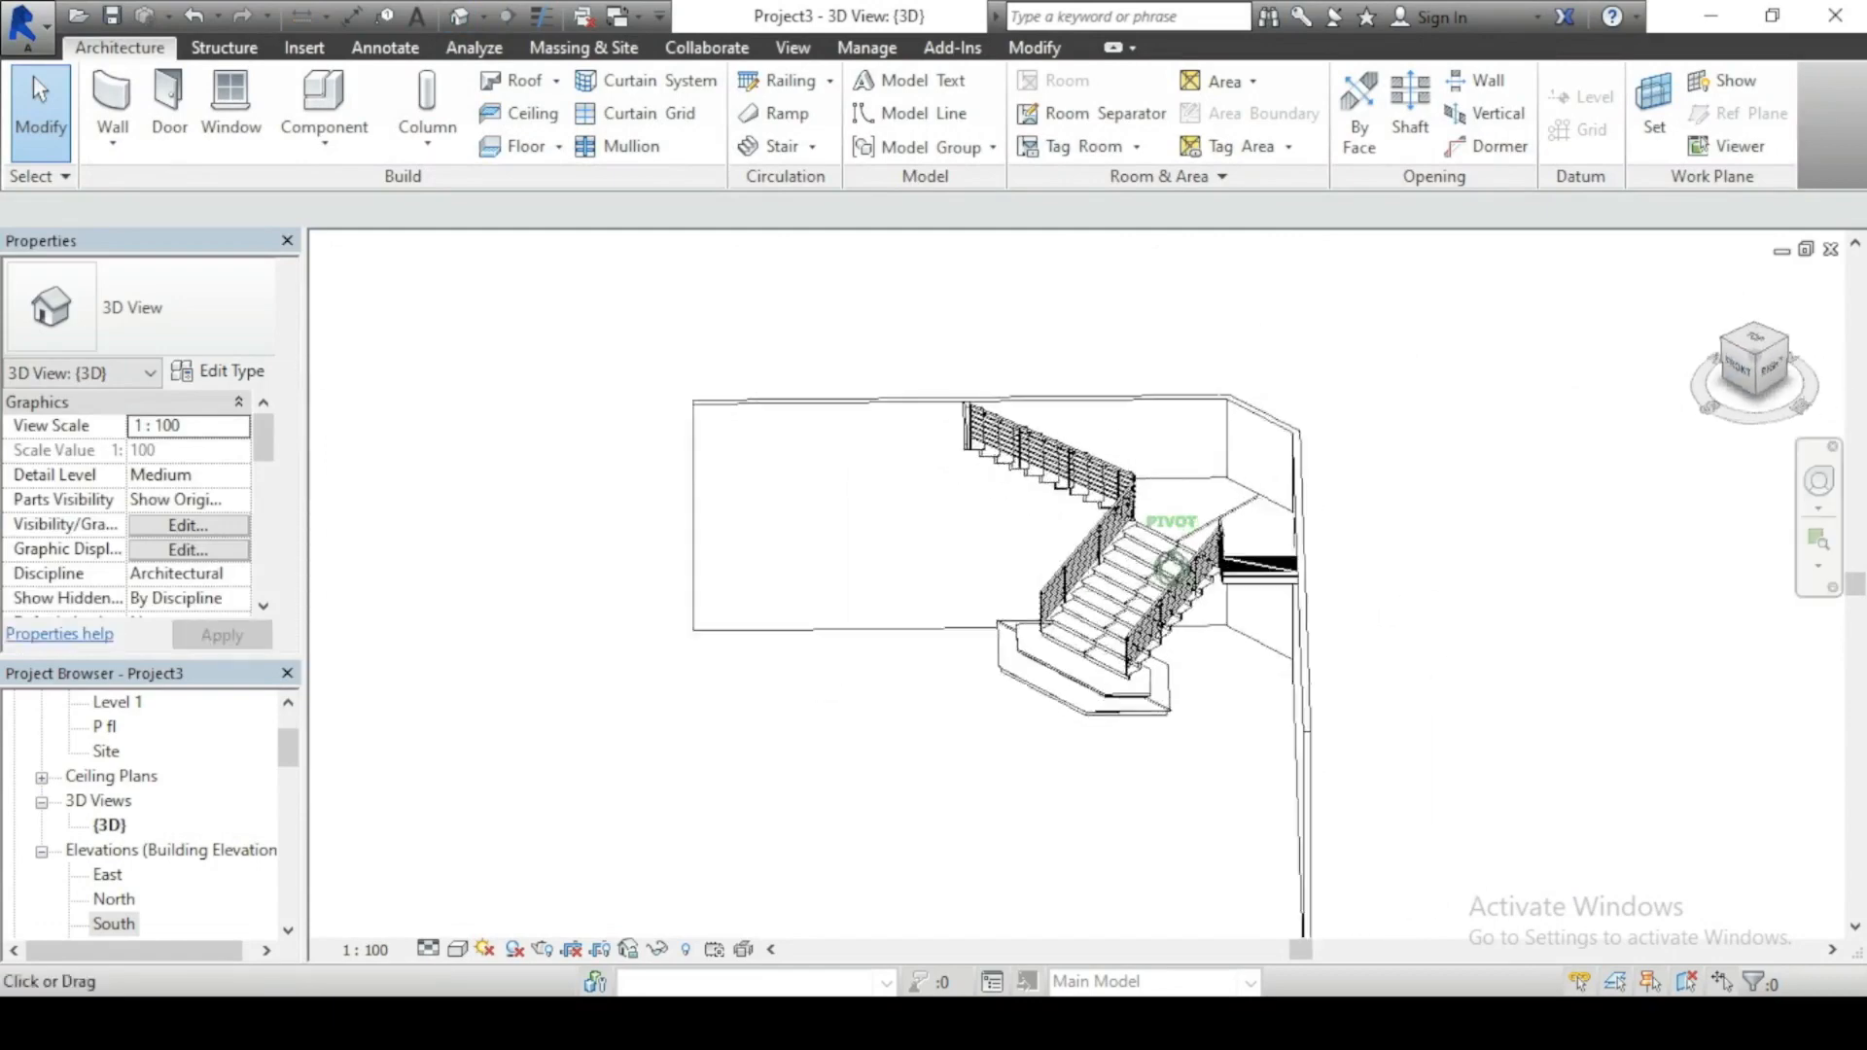
scroll(943, 598, "up", 1)
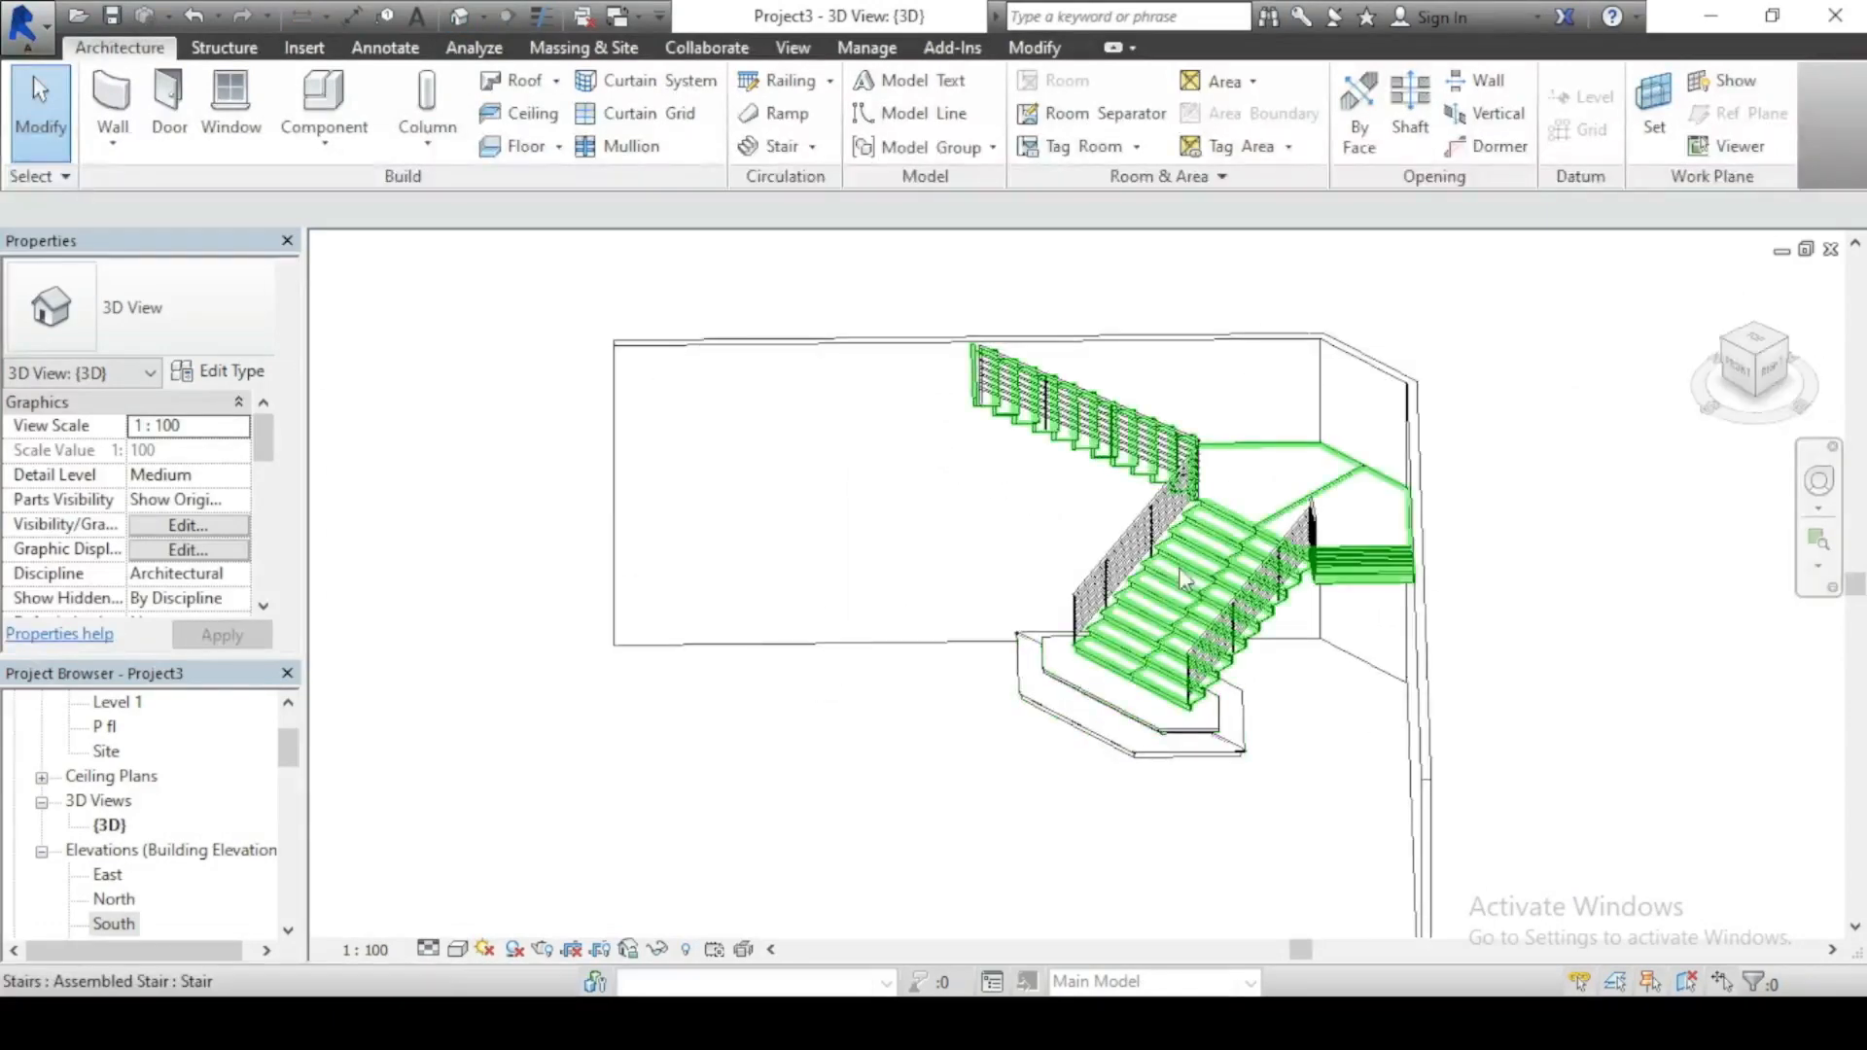
scroll(1182, 399, "up", 3)
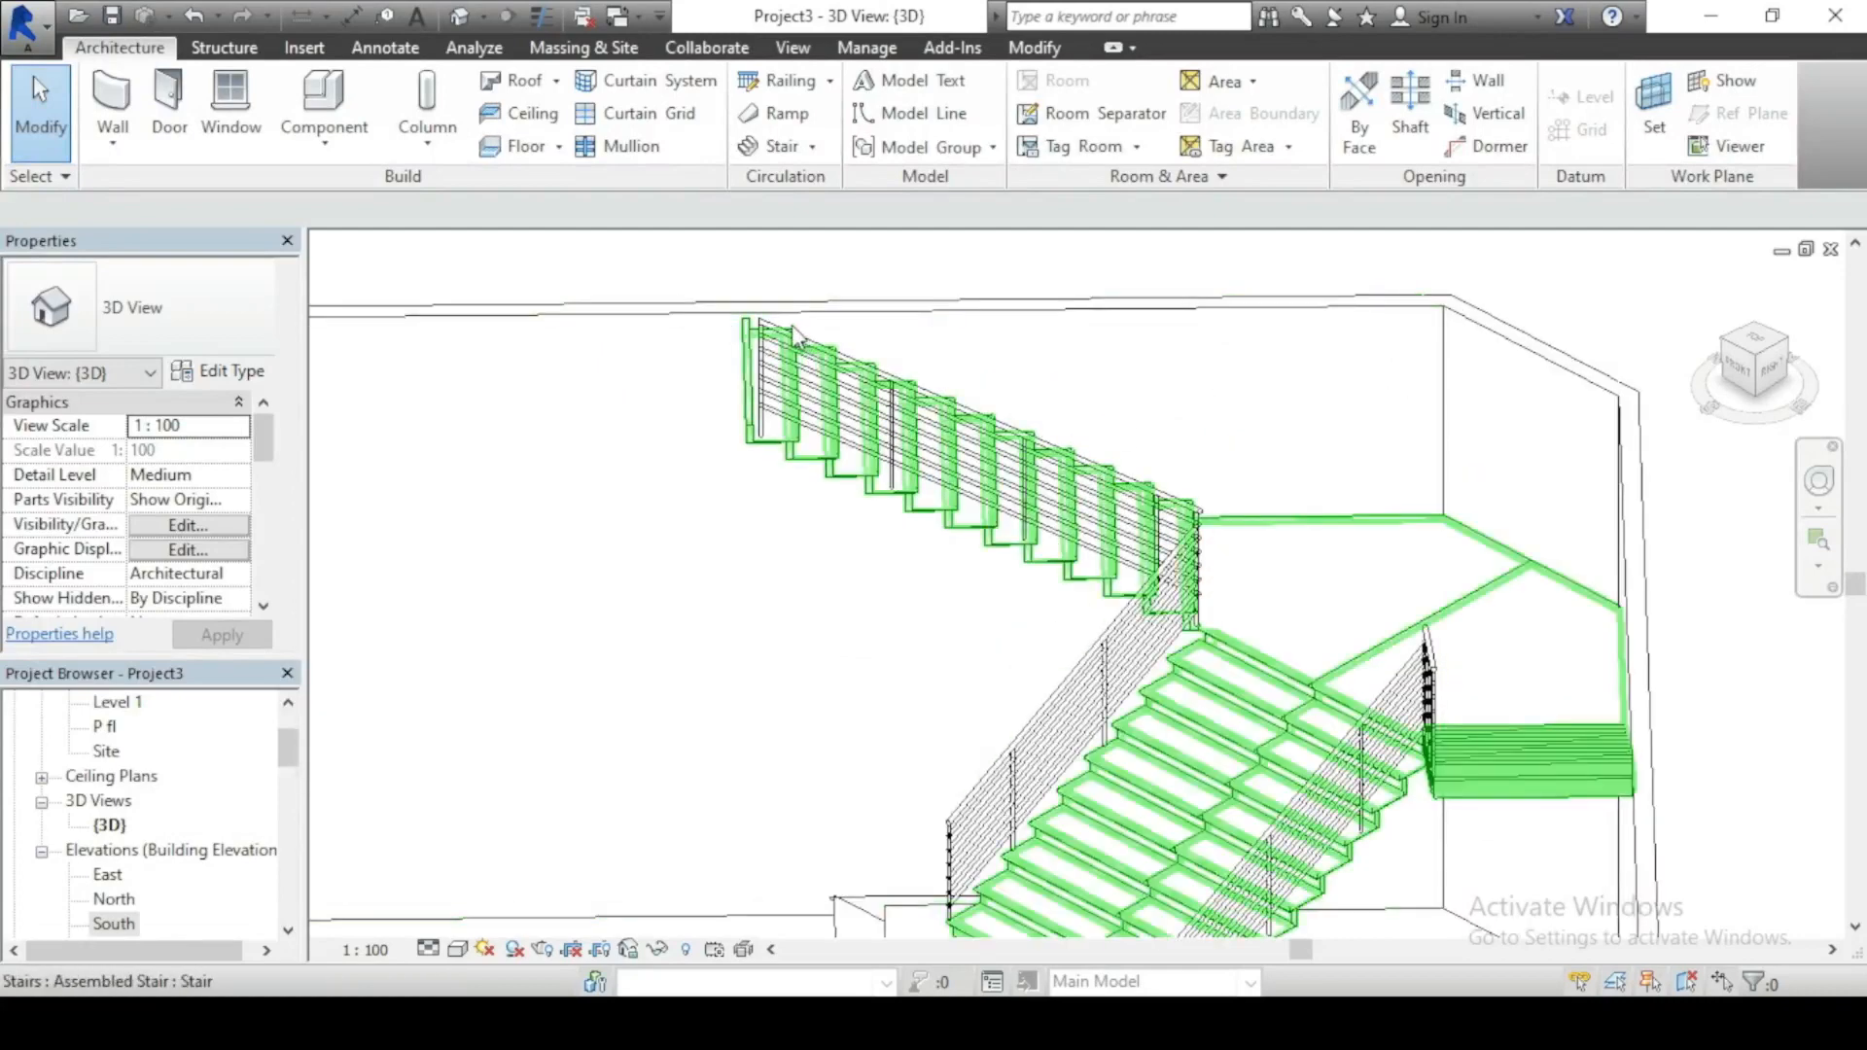
scroll(1171, 418, "up", 2)
left_click(1155, 720)
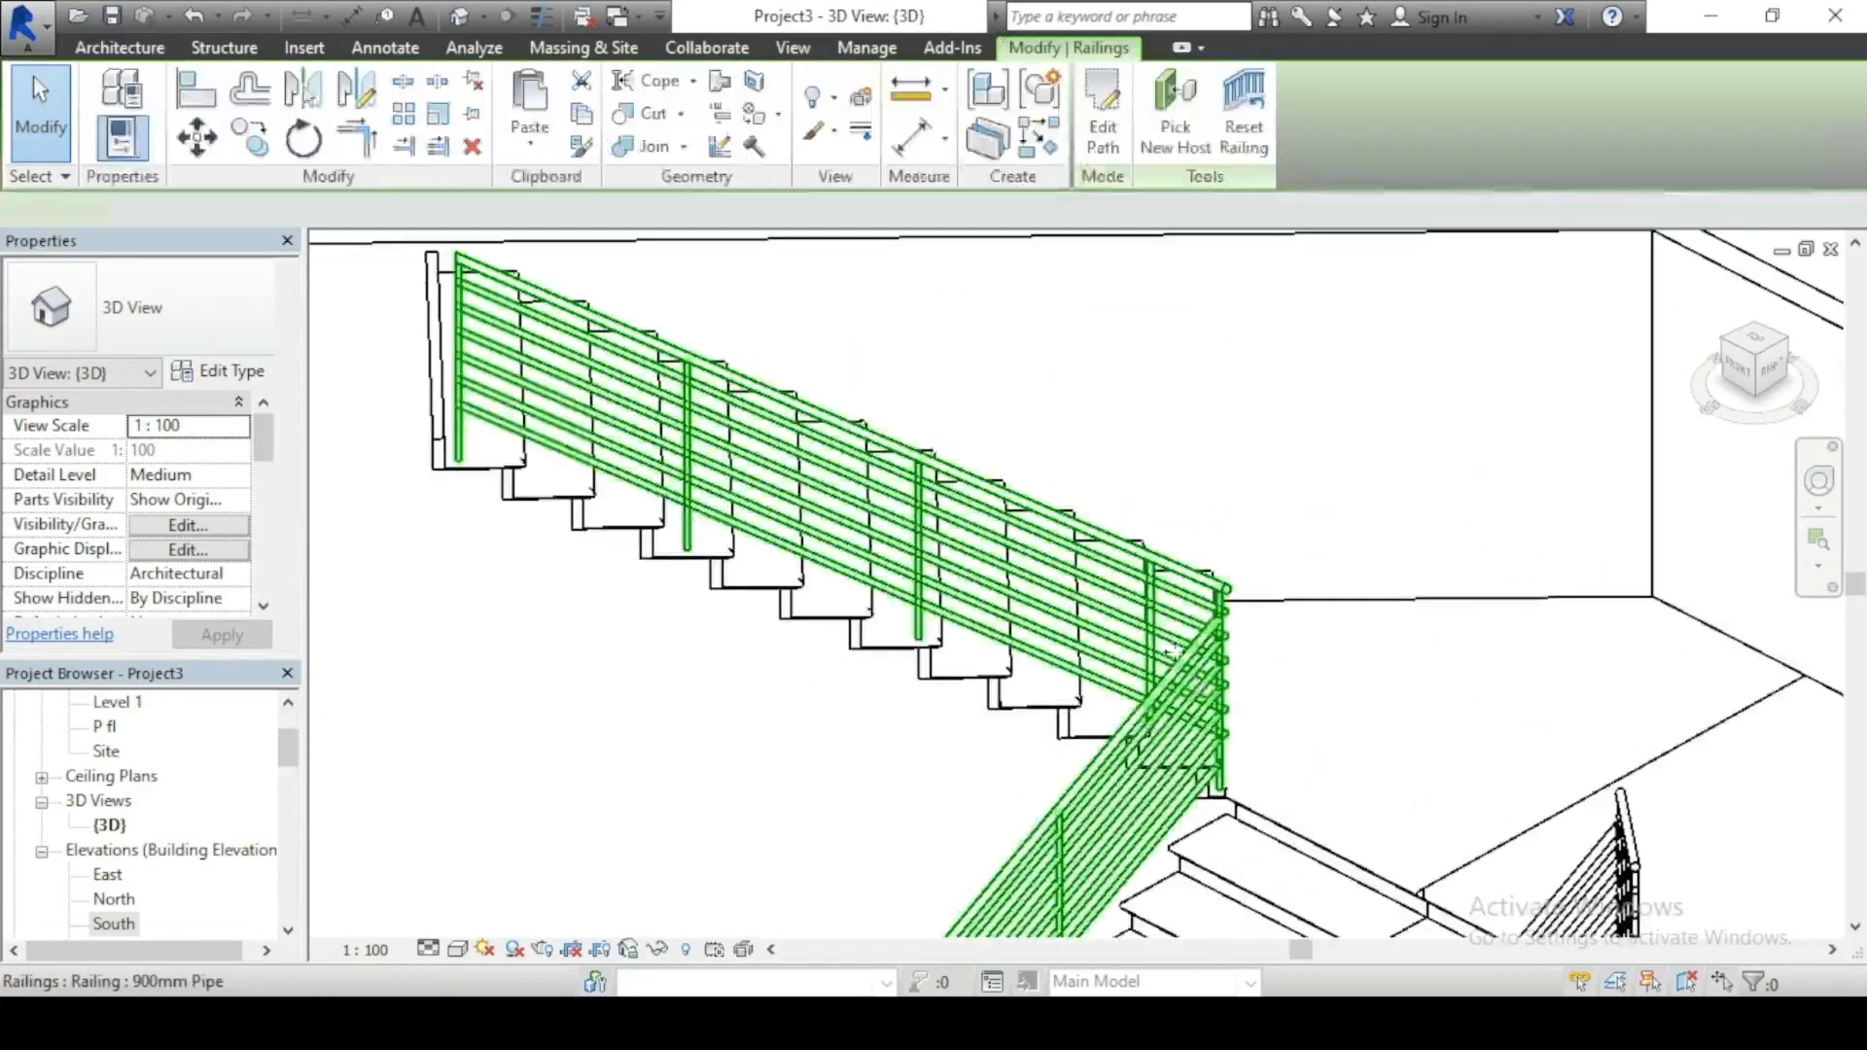
scroll(1186, 440, "down", 2)
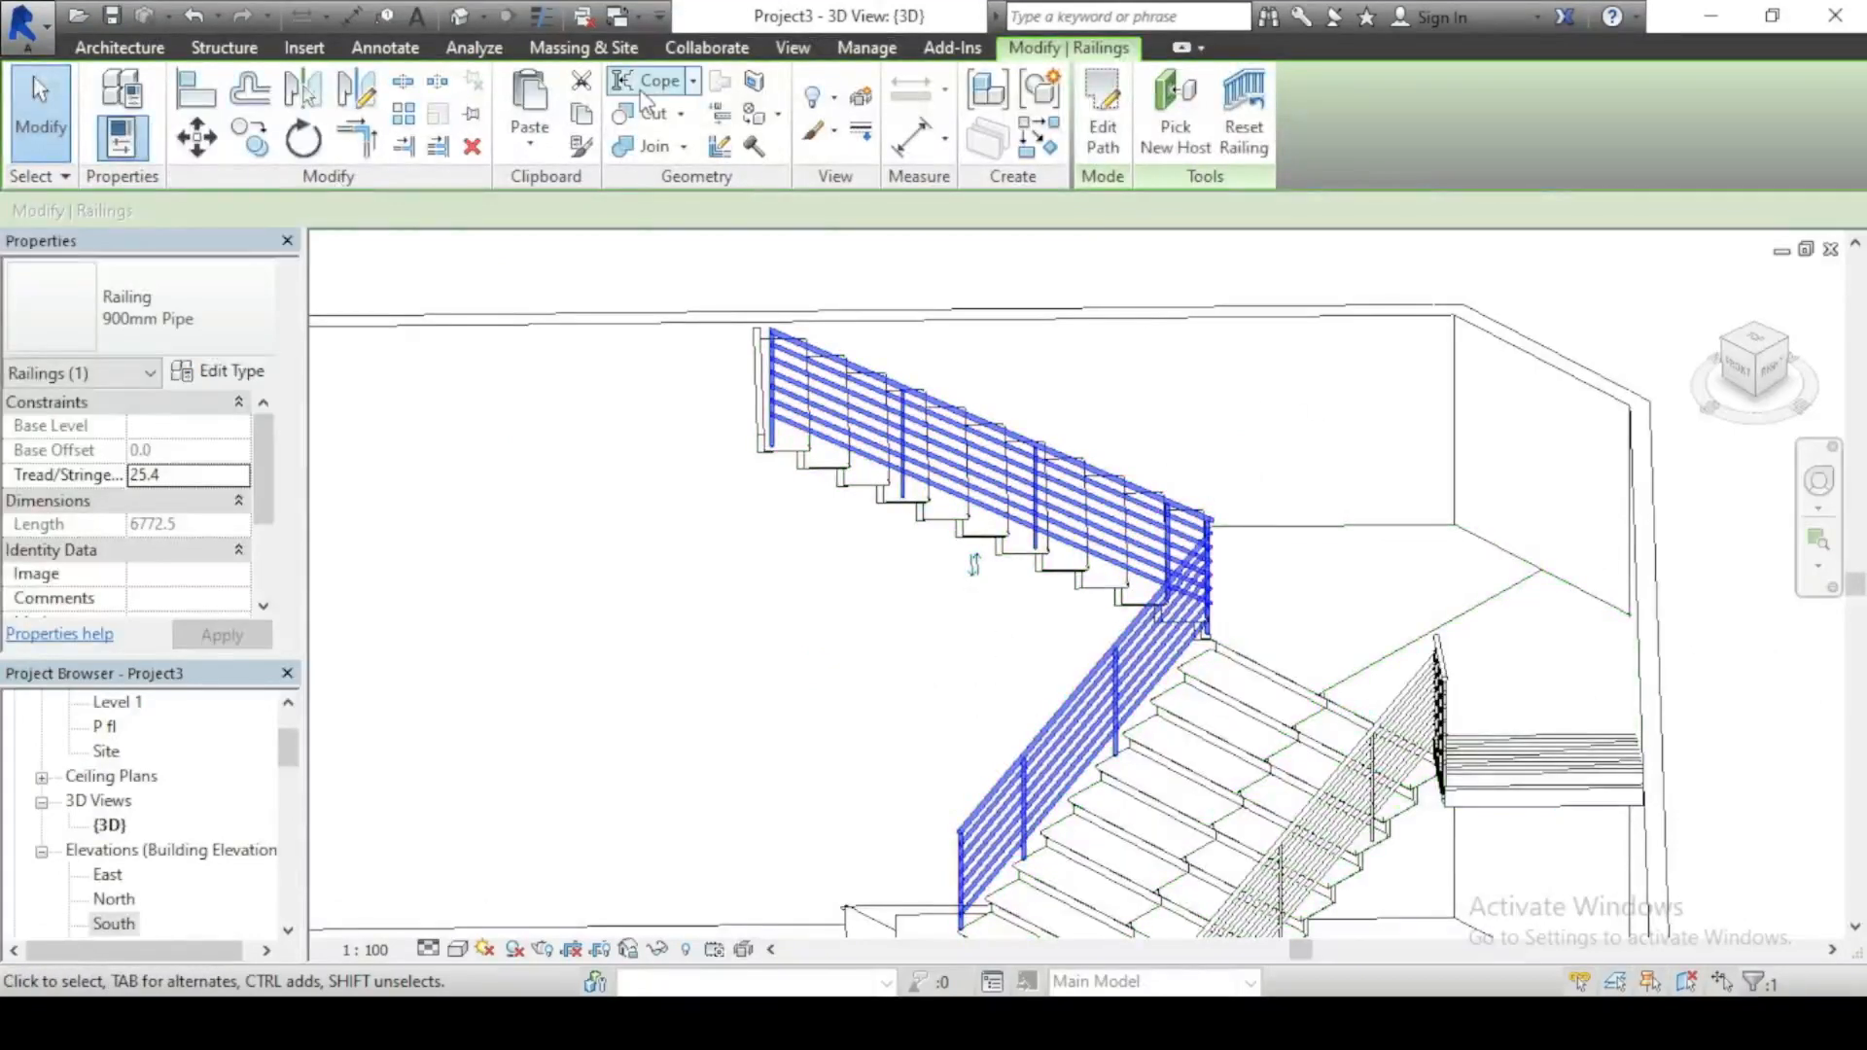
left_click(215, 372)
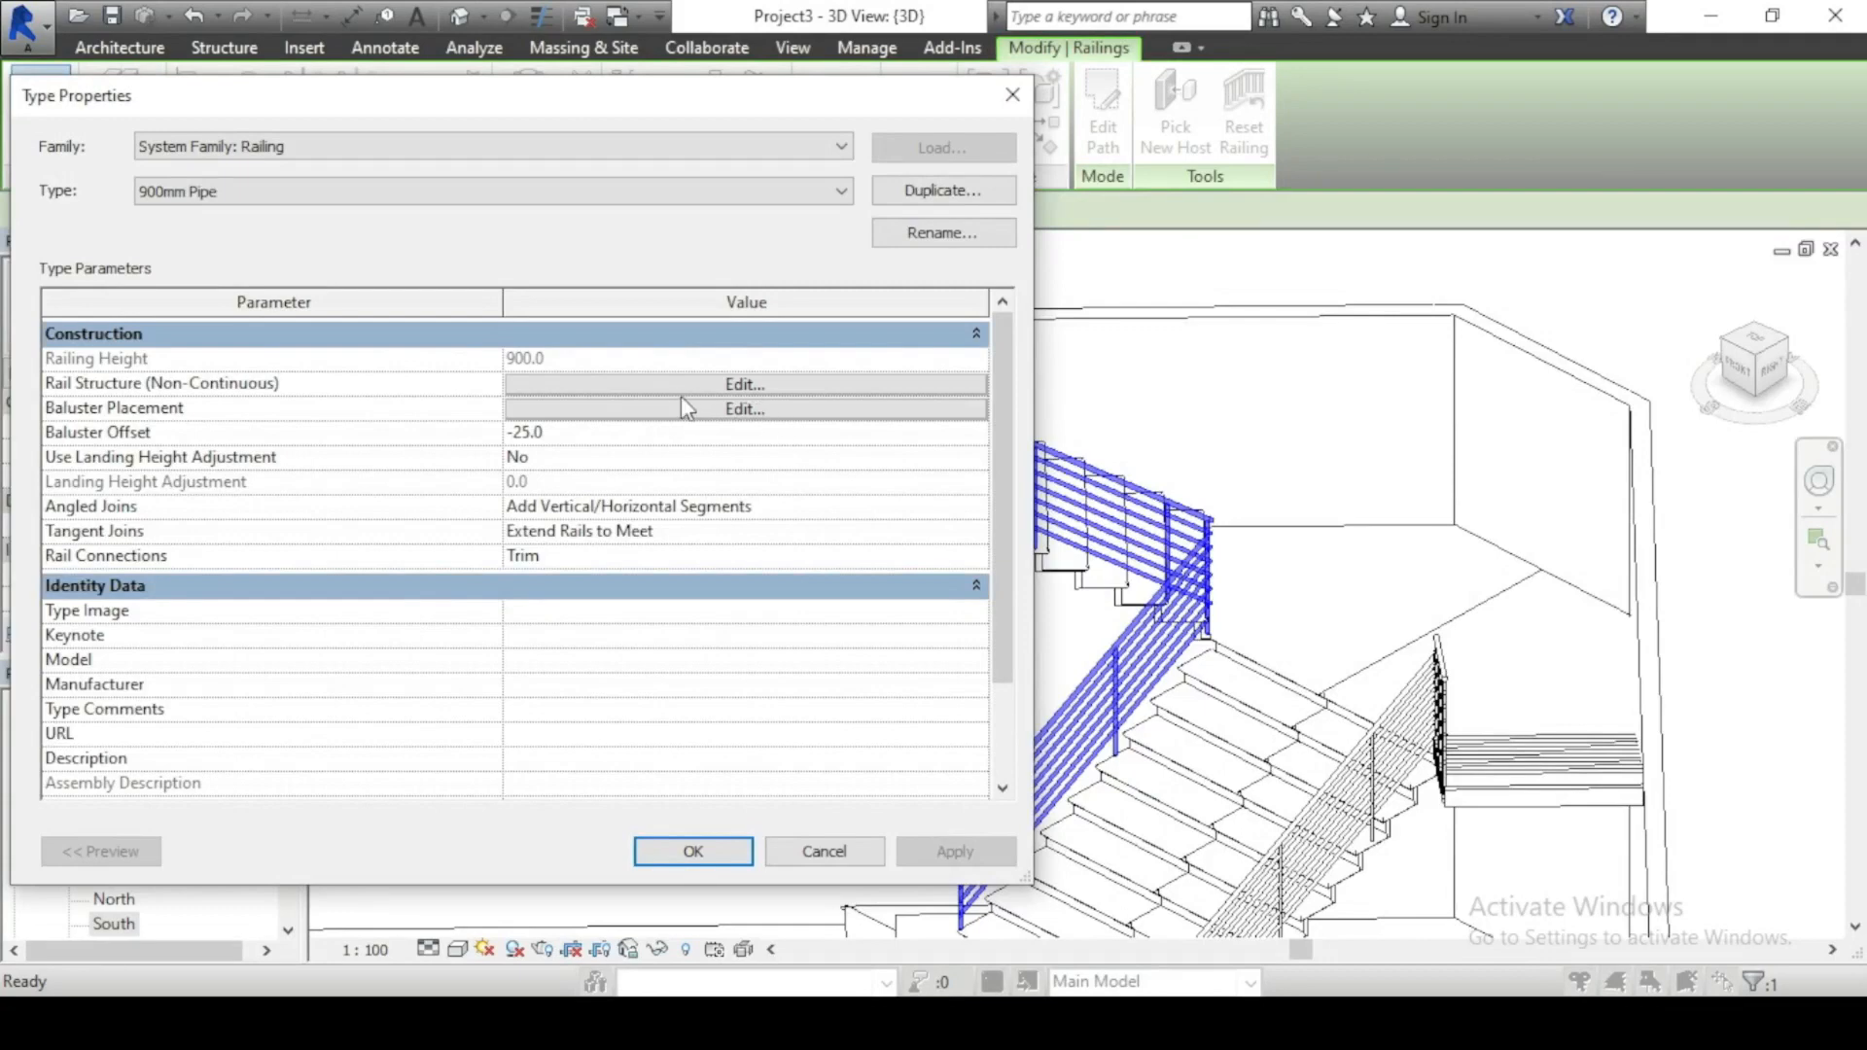
left_click(709, 416)
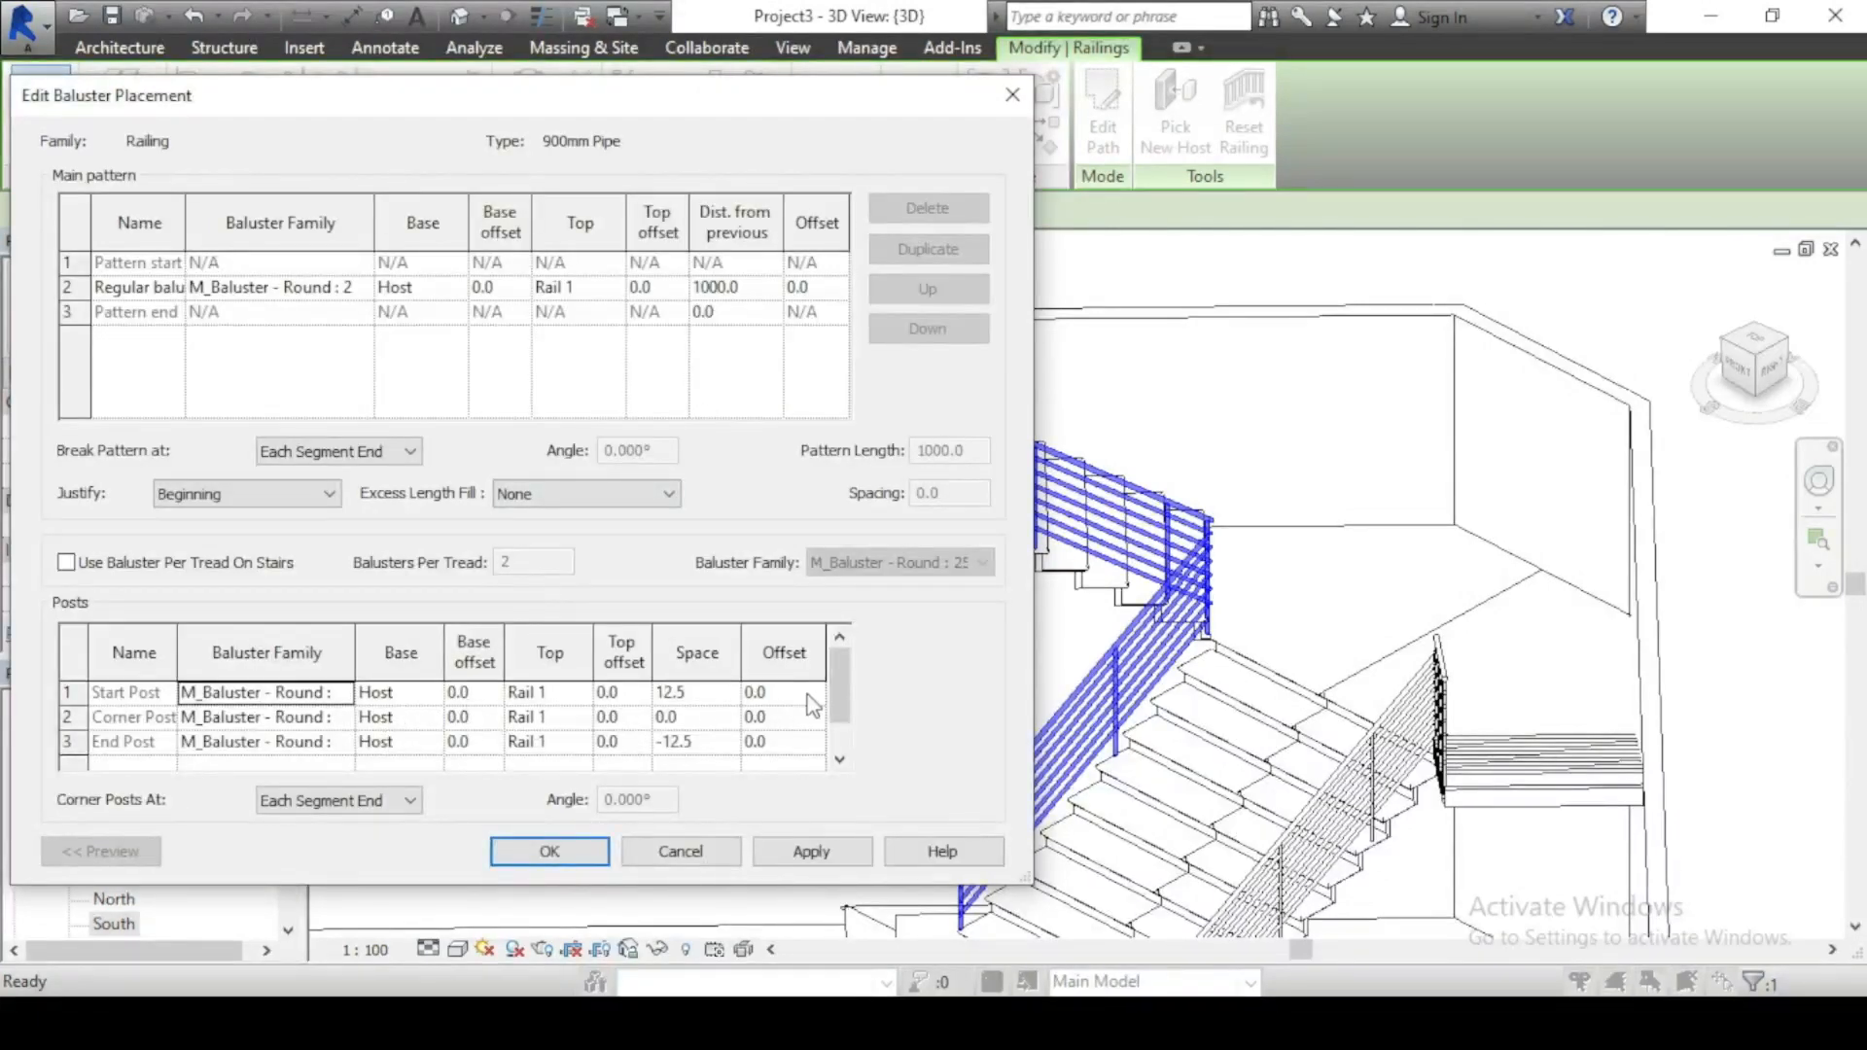
Step: Set the baluster family of the Start Post and End Post to None and apply it to the railing type
left_click(343, 696)
left_click(216, 720)
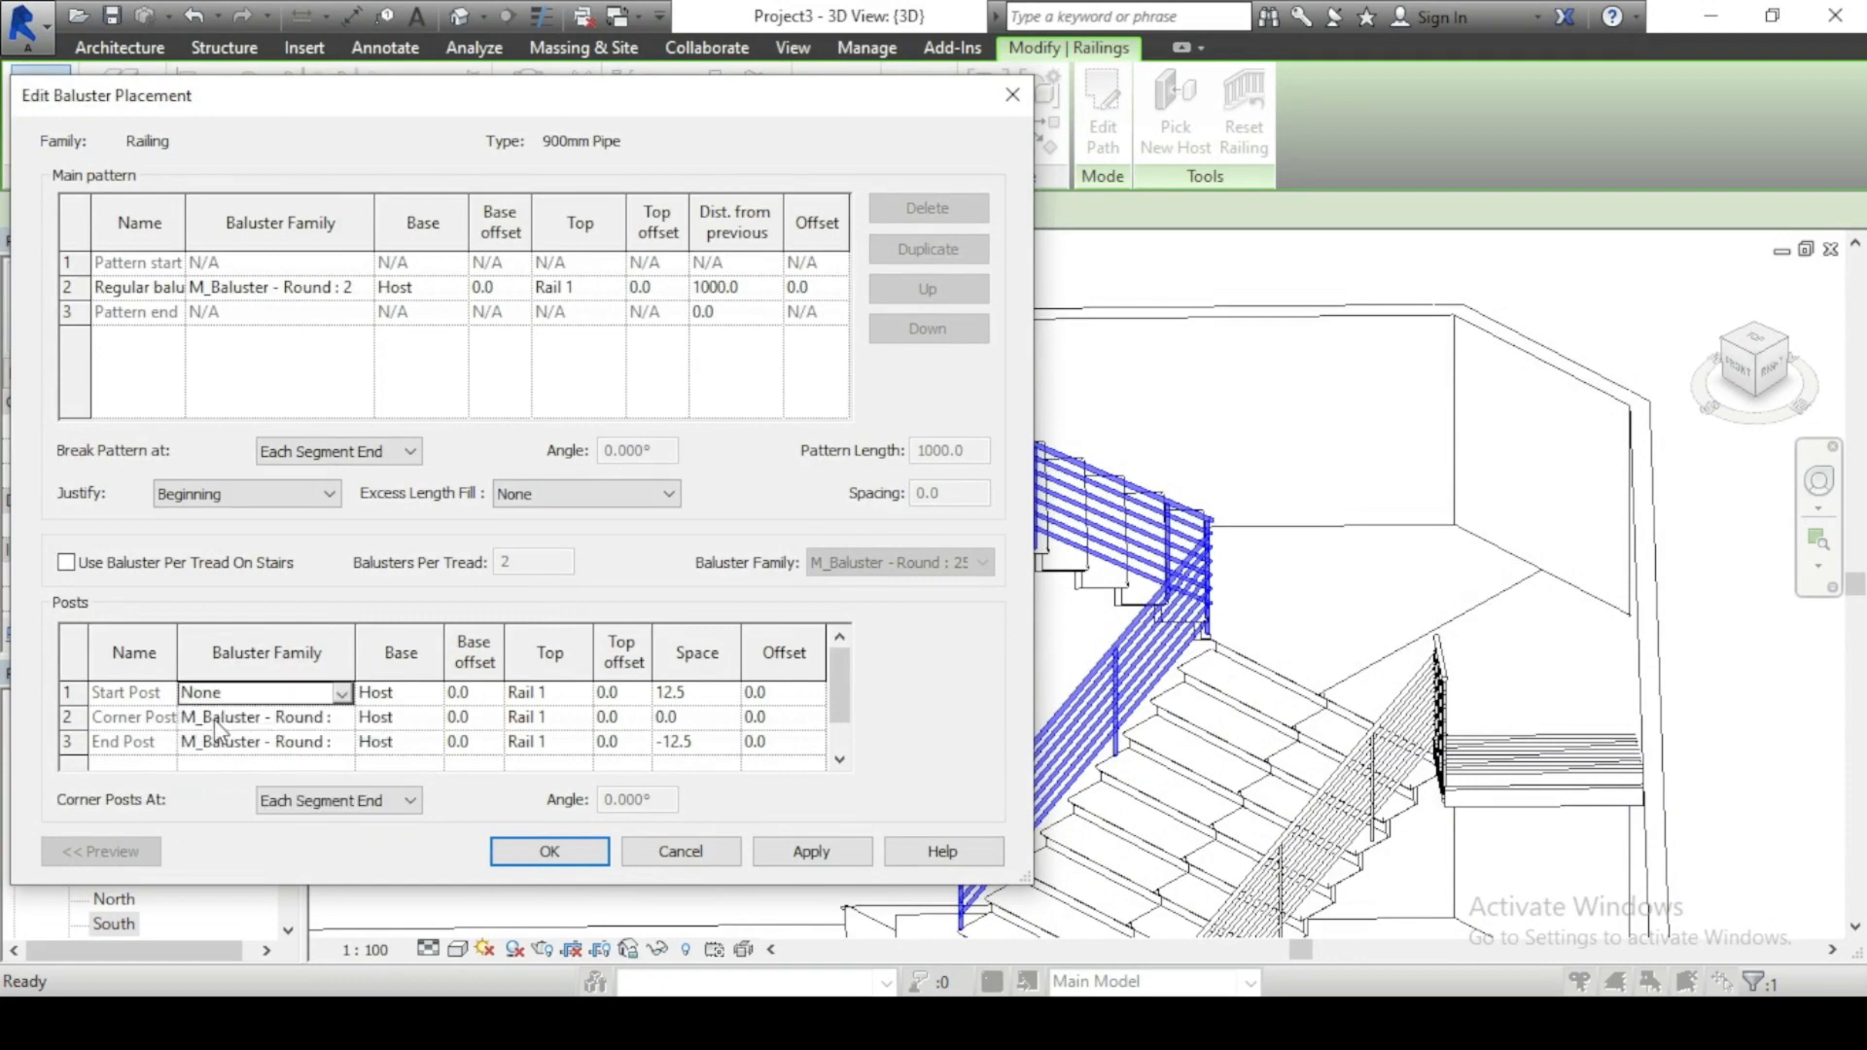
left_click(342, 745)
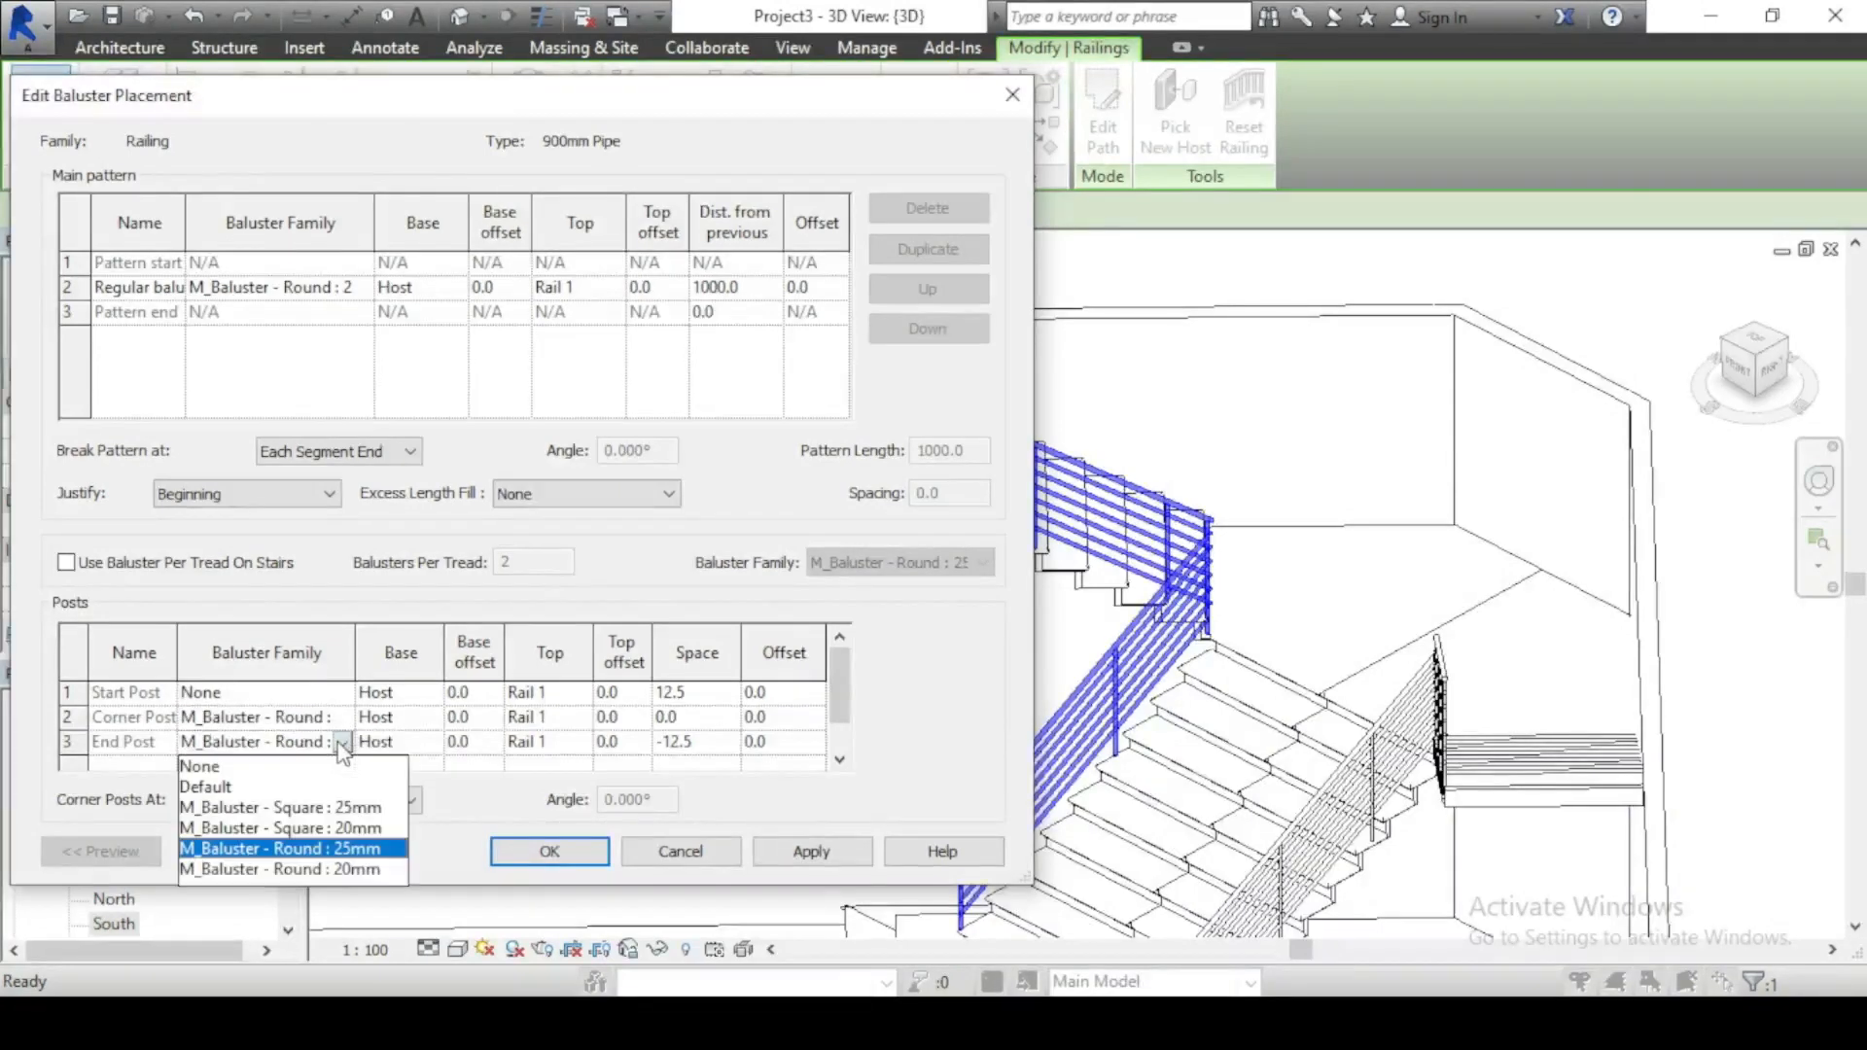
left_click(234, 768)
left_click(787, 856)
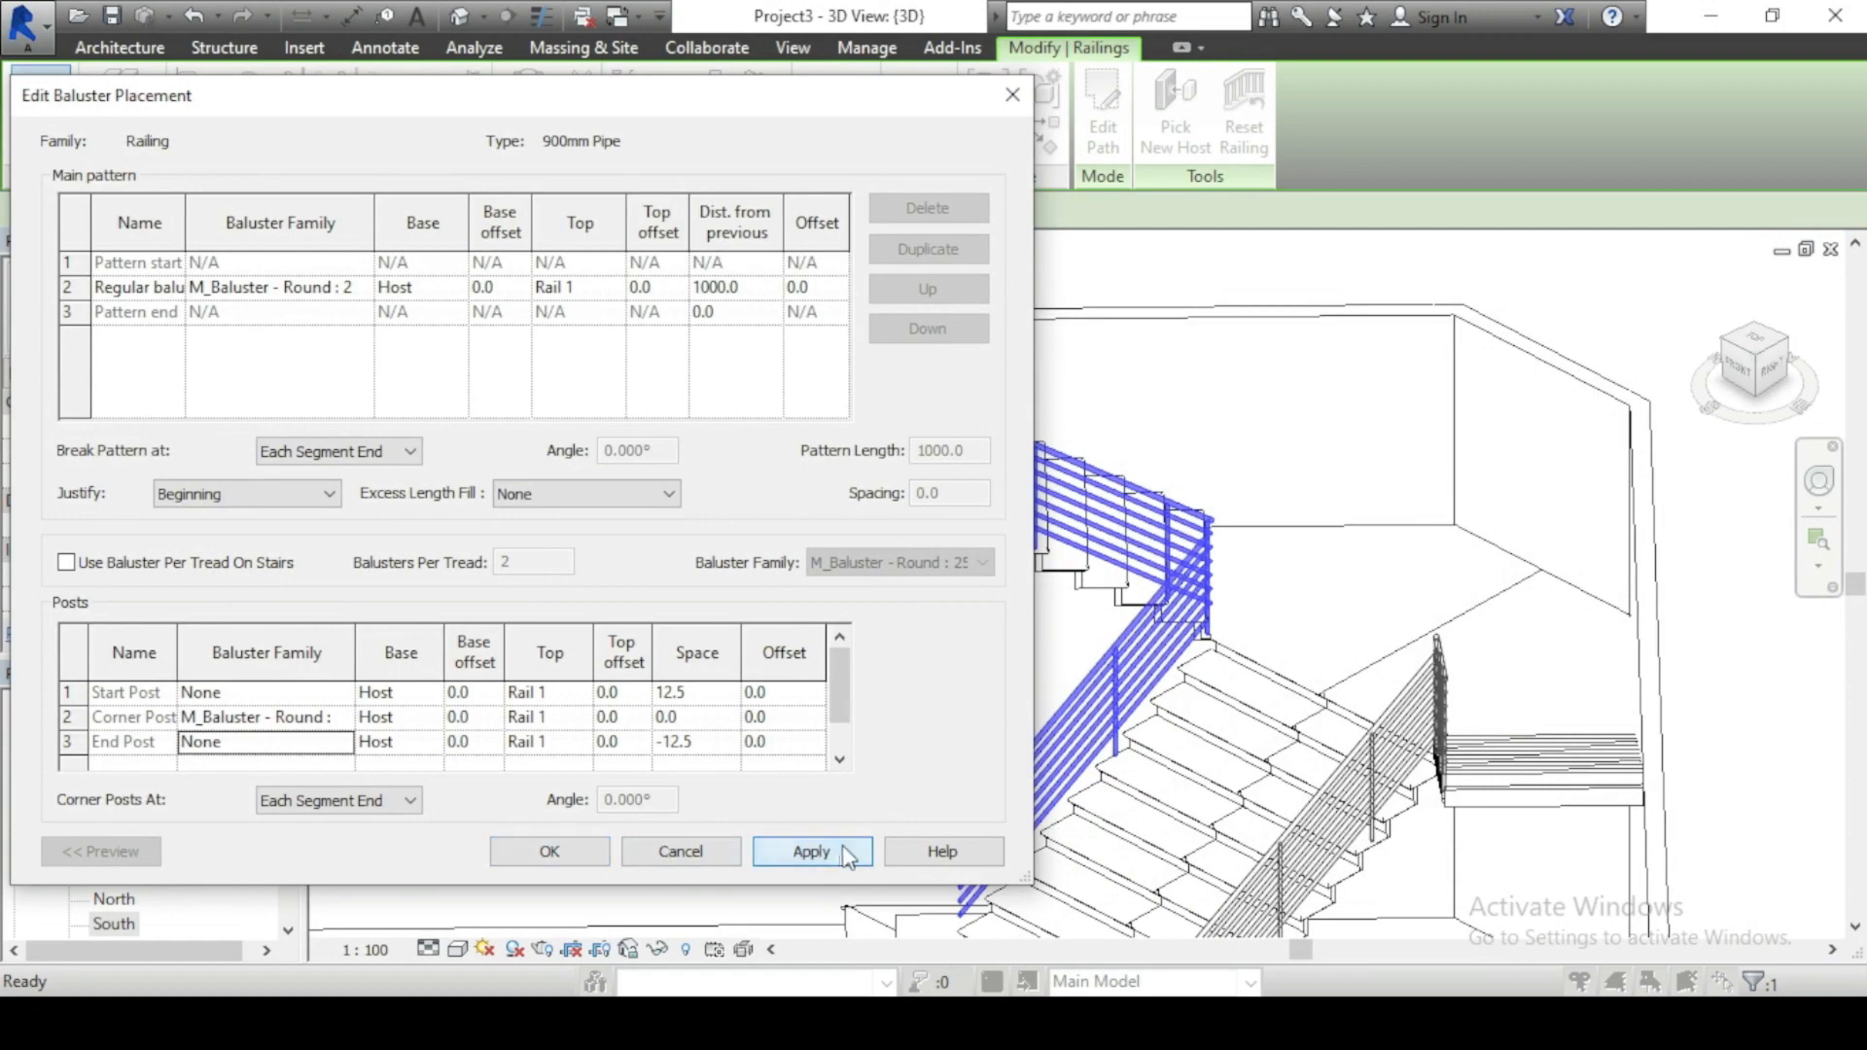
left_click(586, 852)
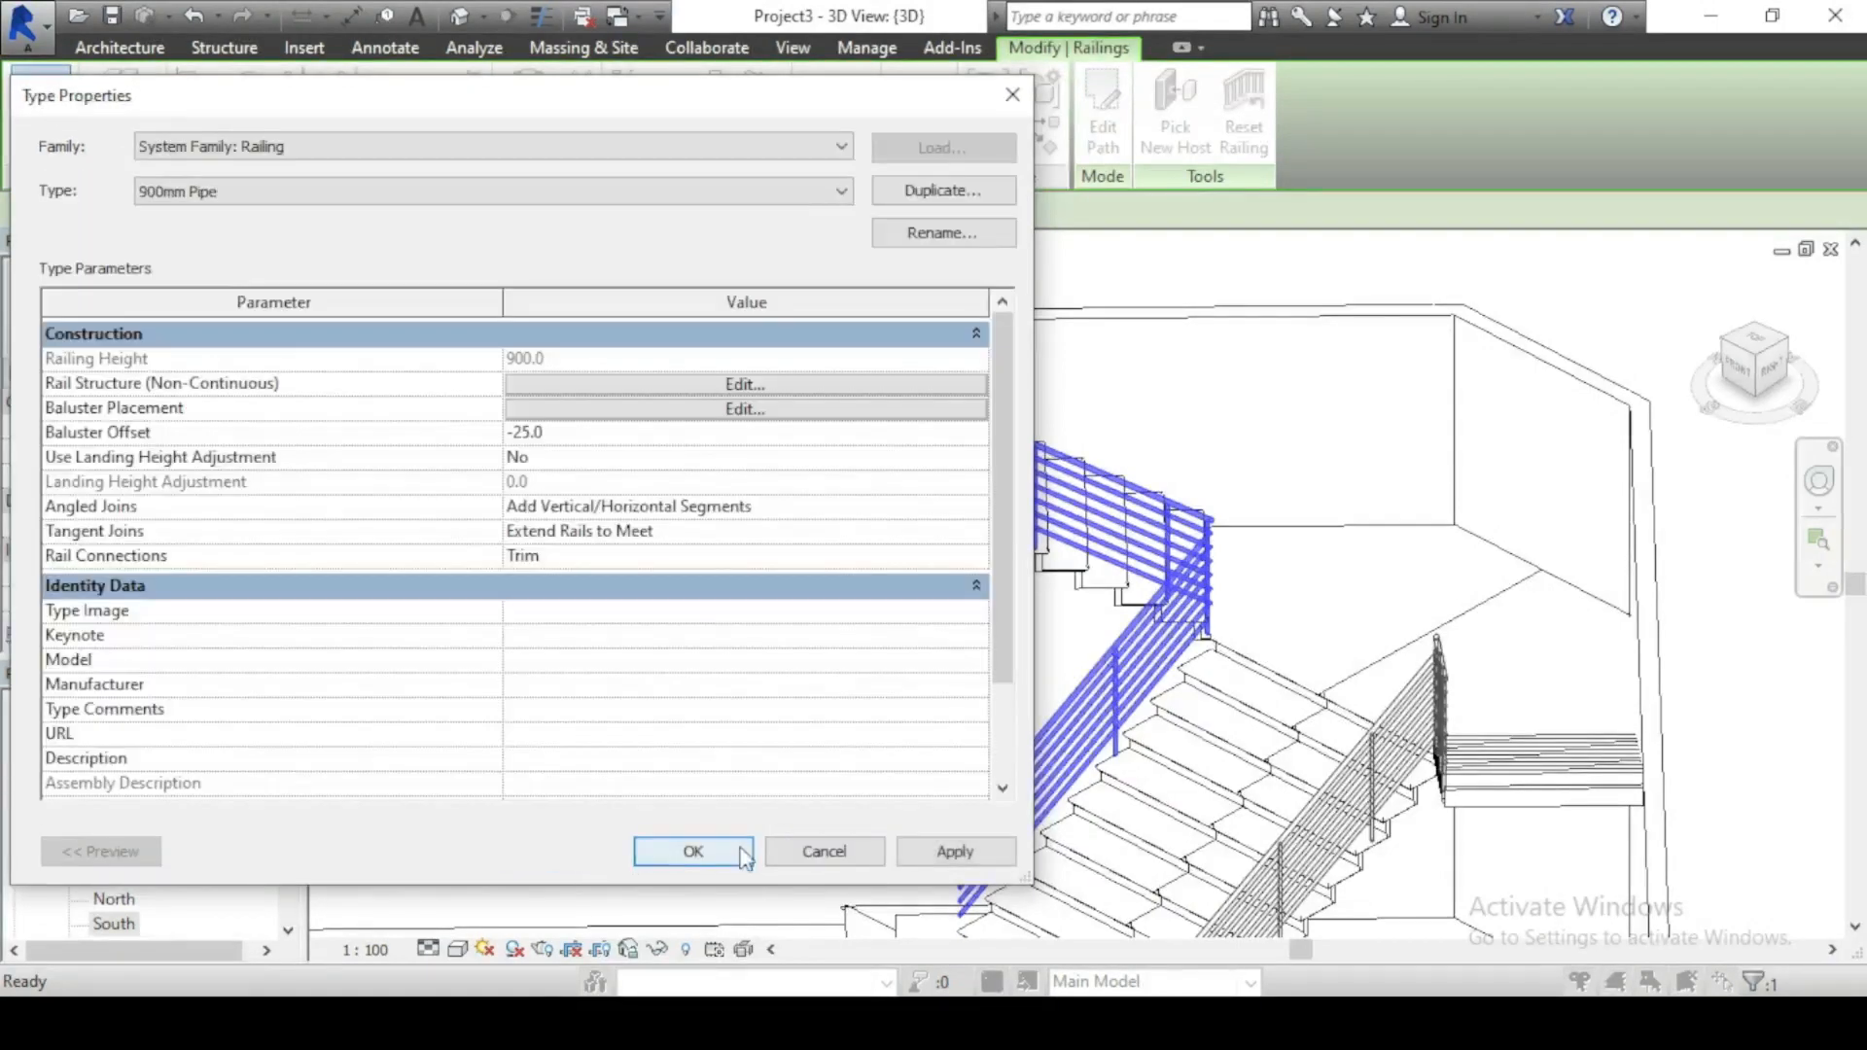
left_click(953, 851)
left_click(658, 856)
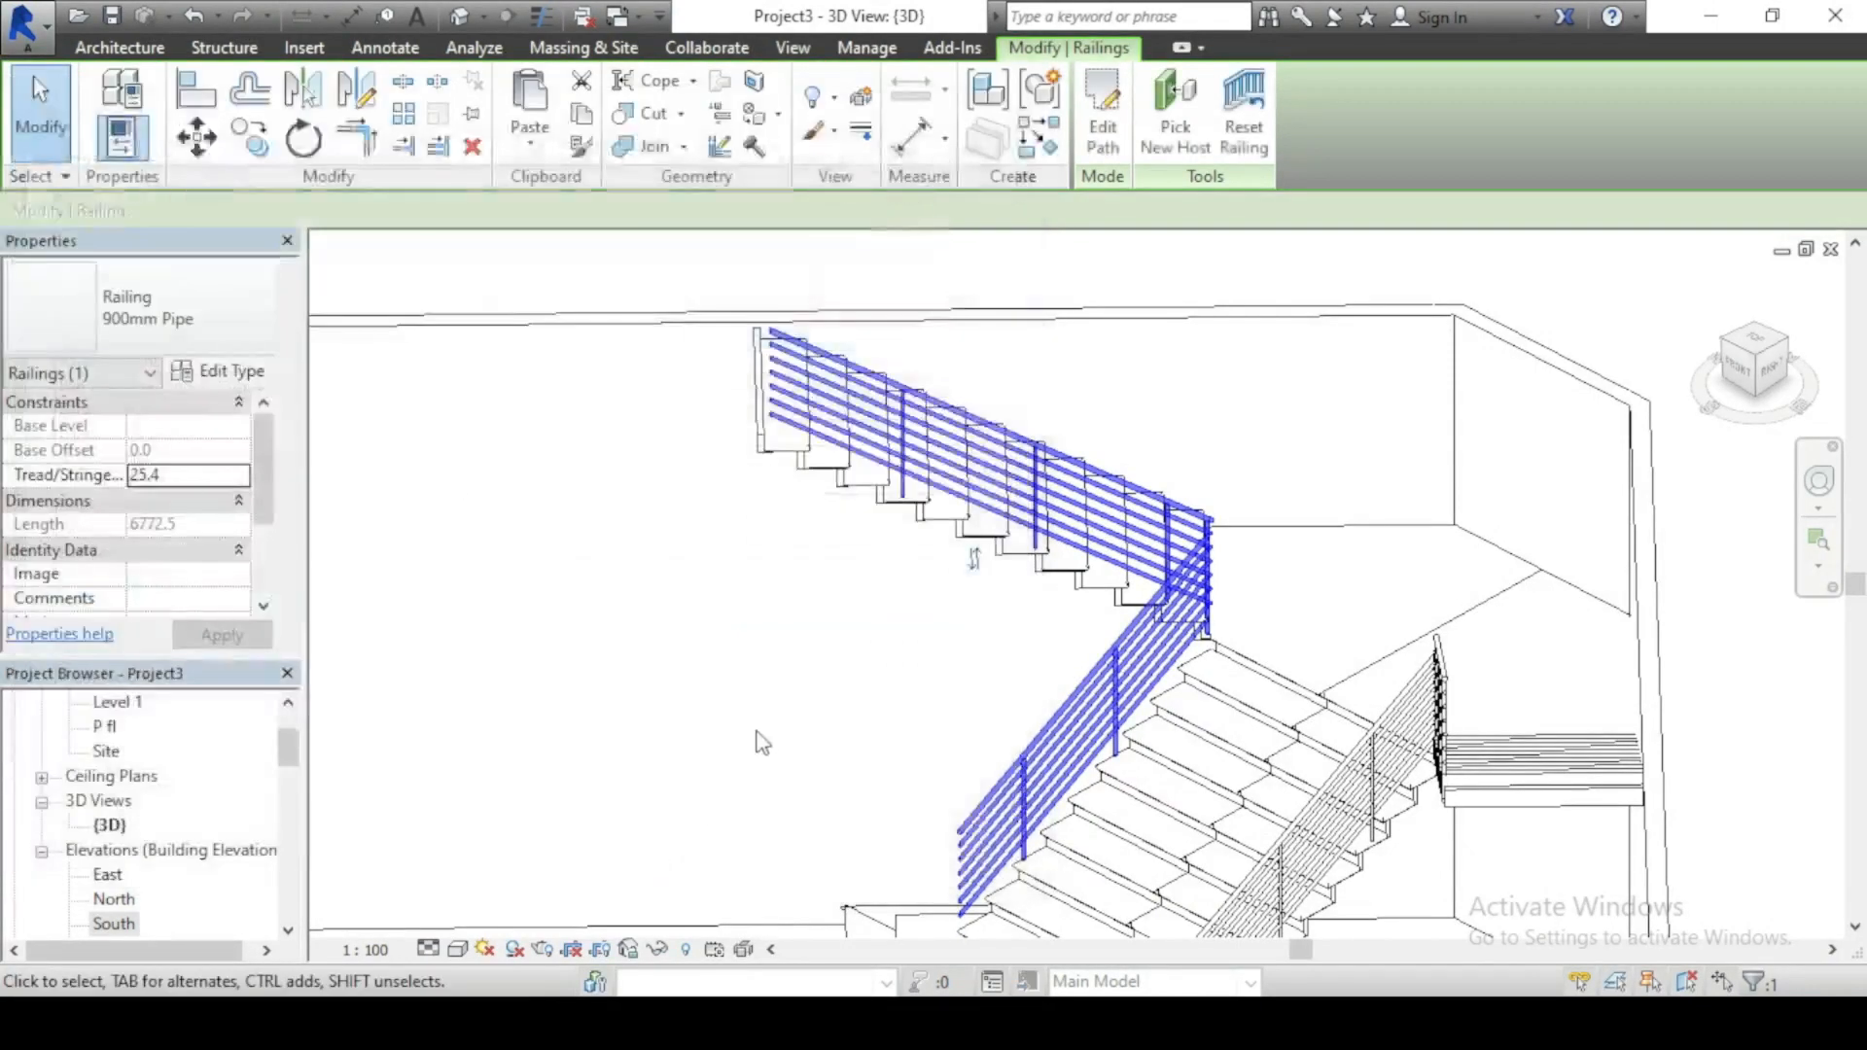
left_click(761, 741)
Step: Inspect the railing from several angles and open the non-continuous rail structure of its 900mm Pipe type
left_click(1739, 369)
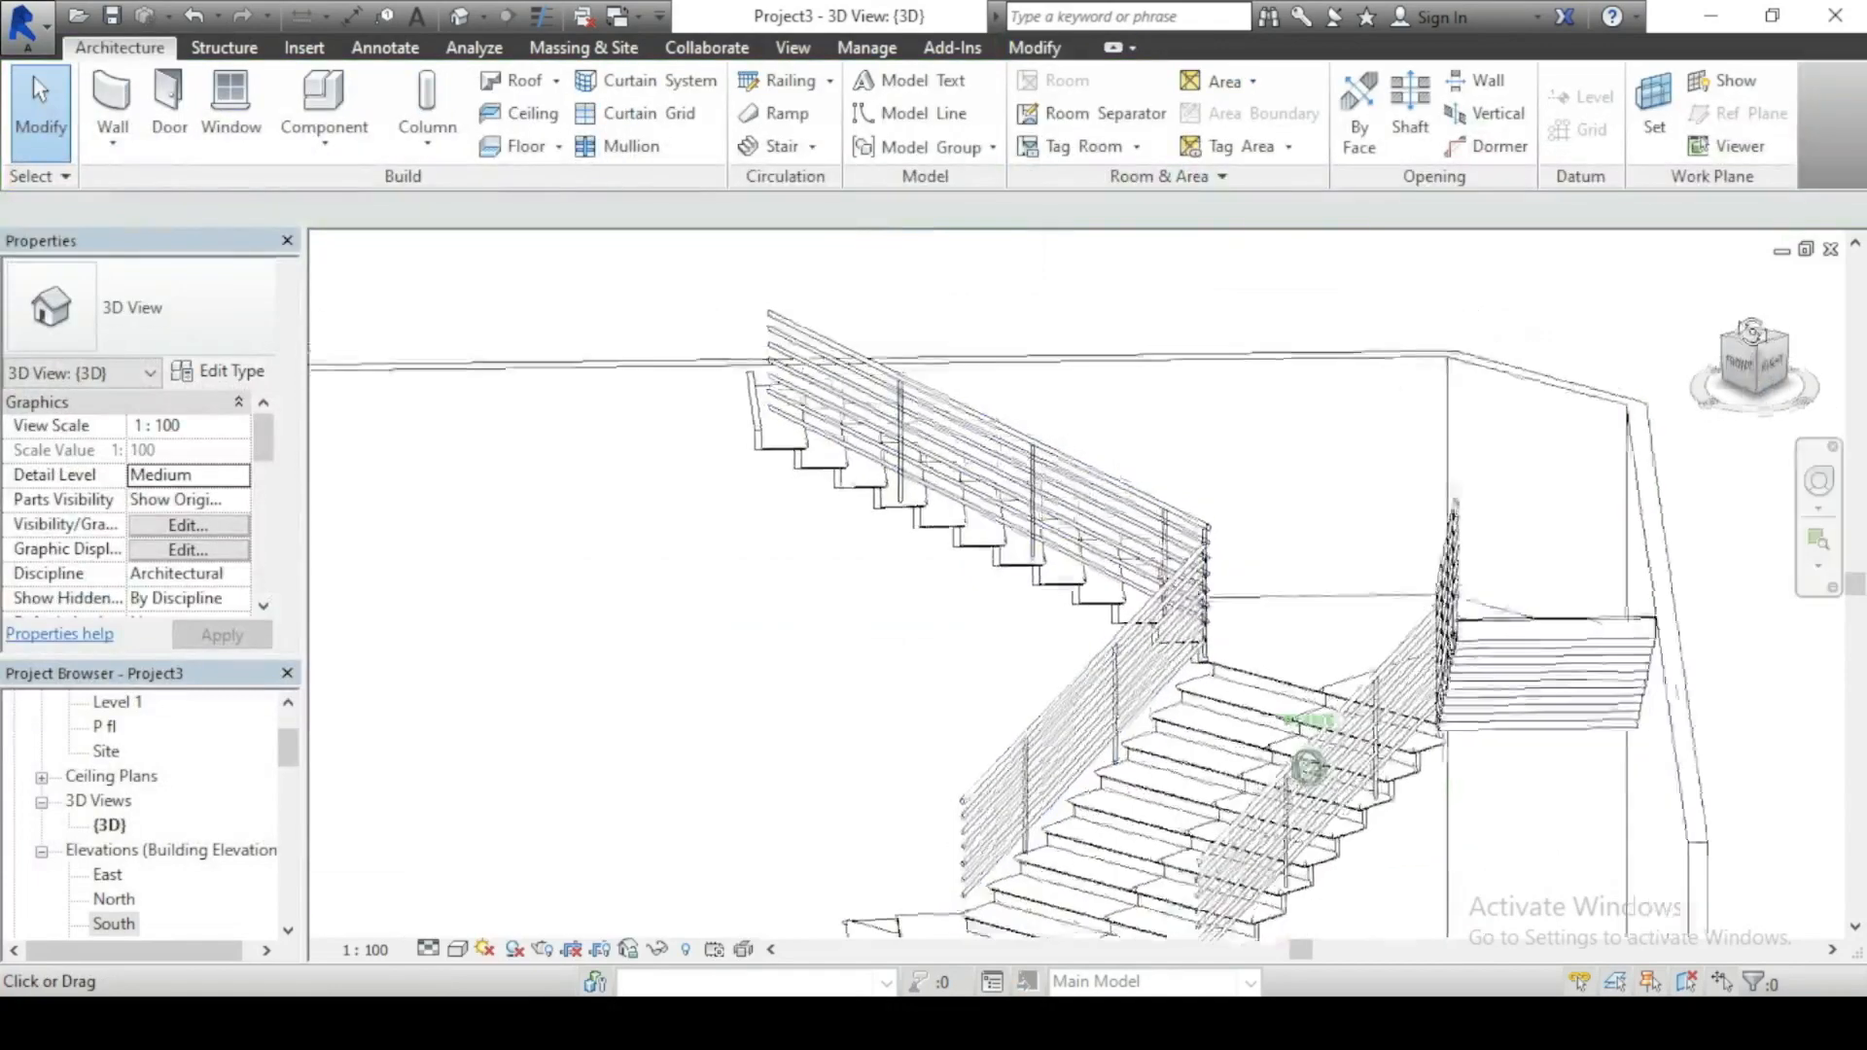
left_click(1735, 358)
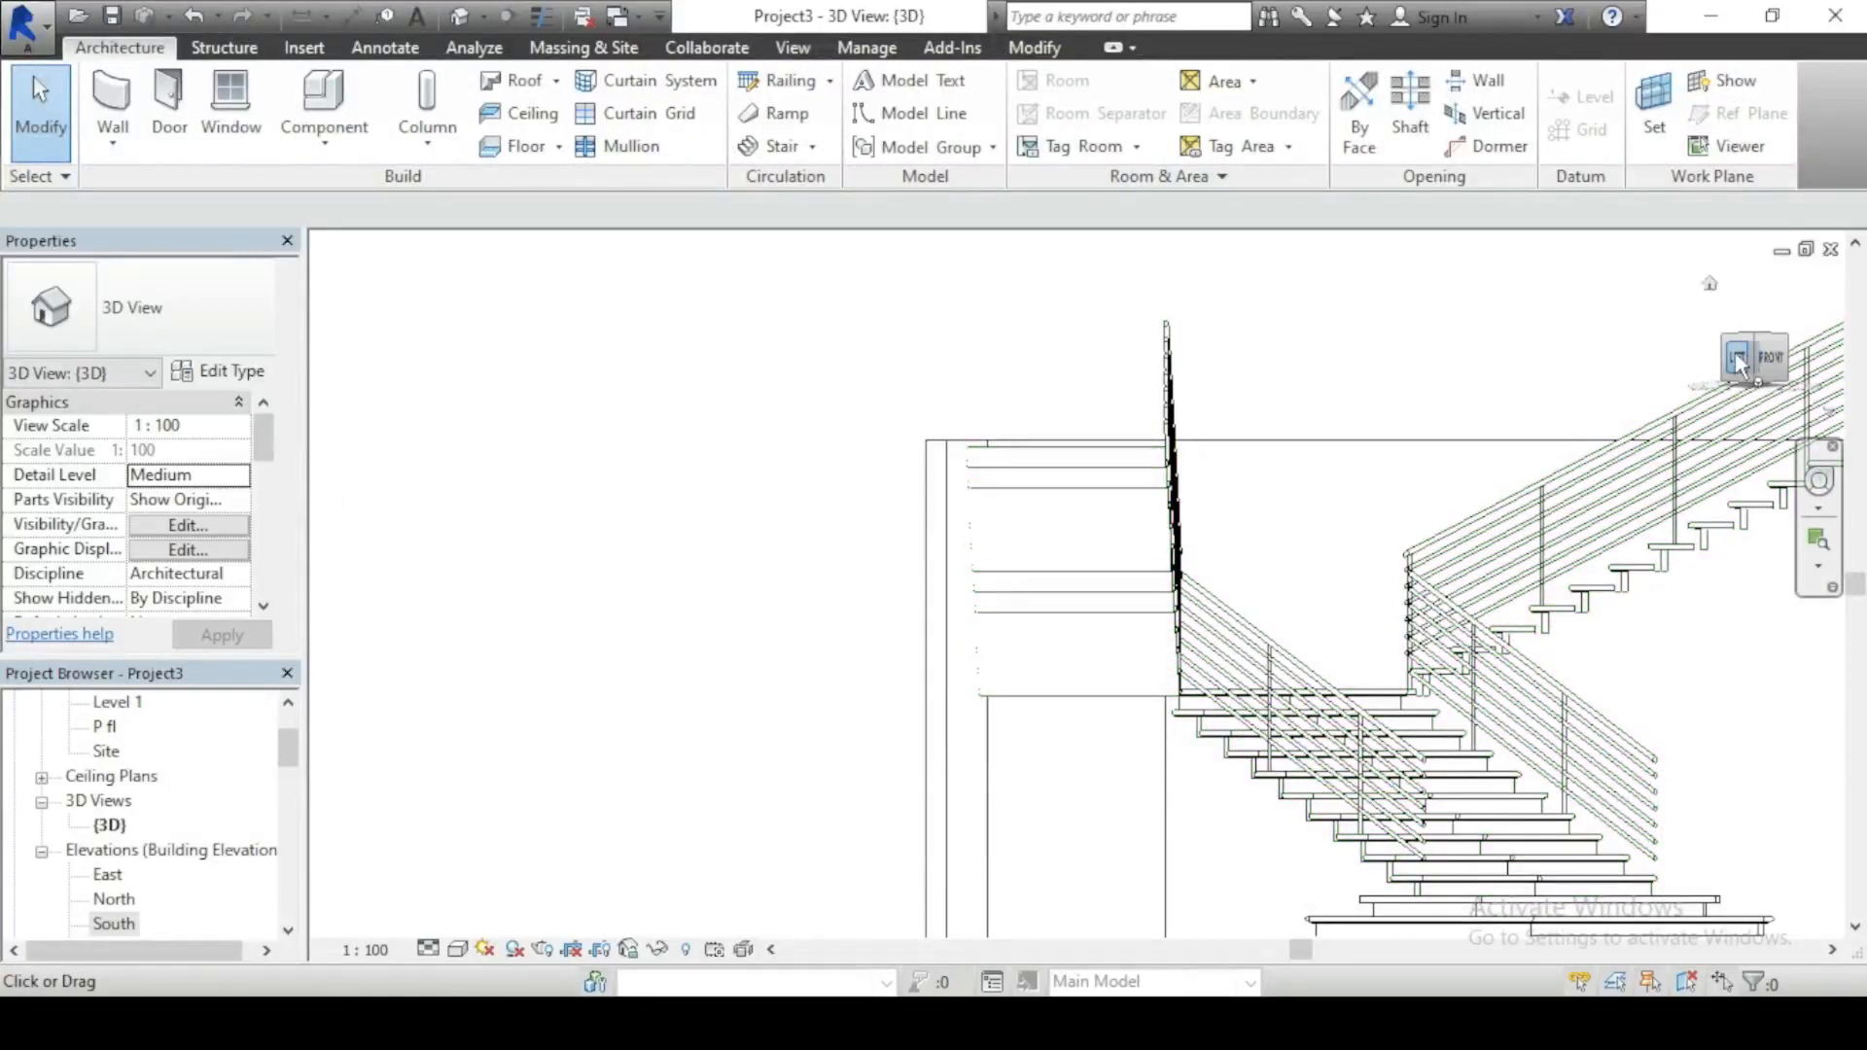
mouse_move(1749, 369)
left_mouse_down()
mouse_move(1622, 385)
mouse_move(1658, 413)
left_mouse_up()
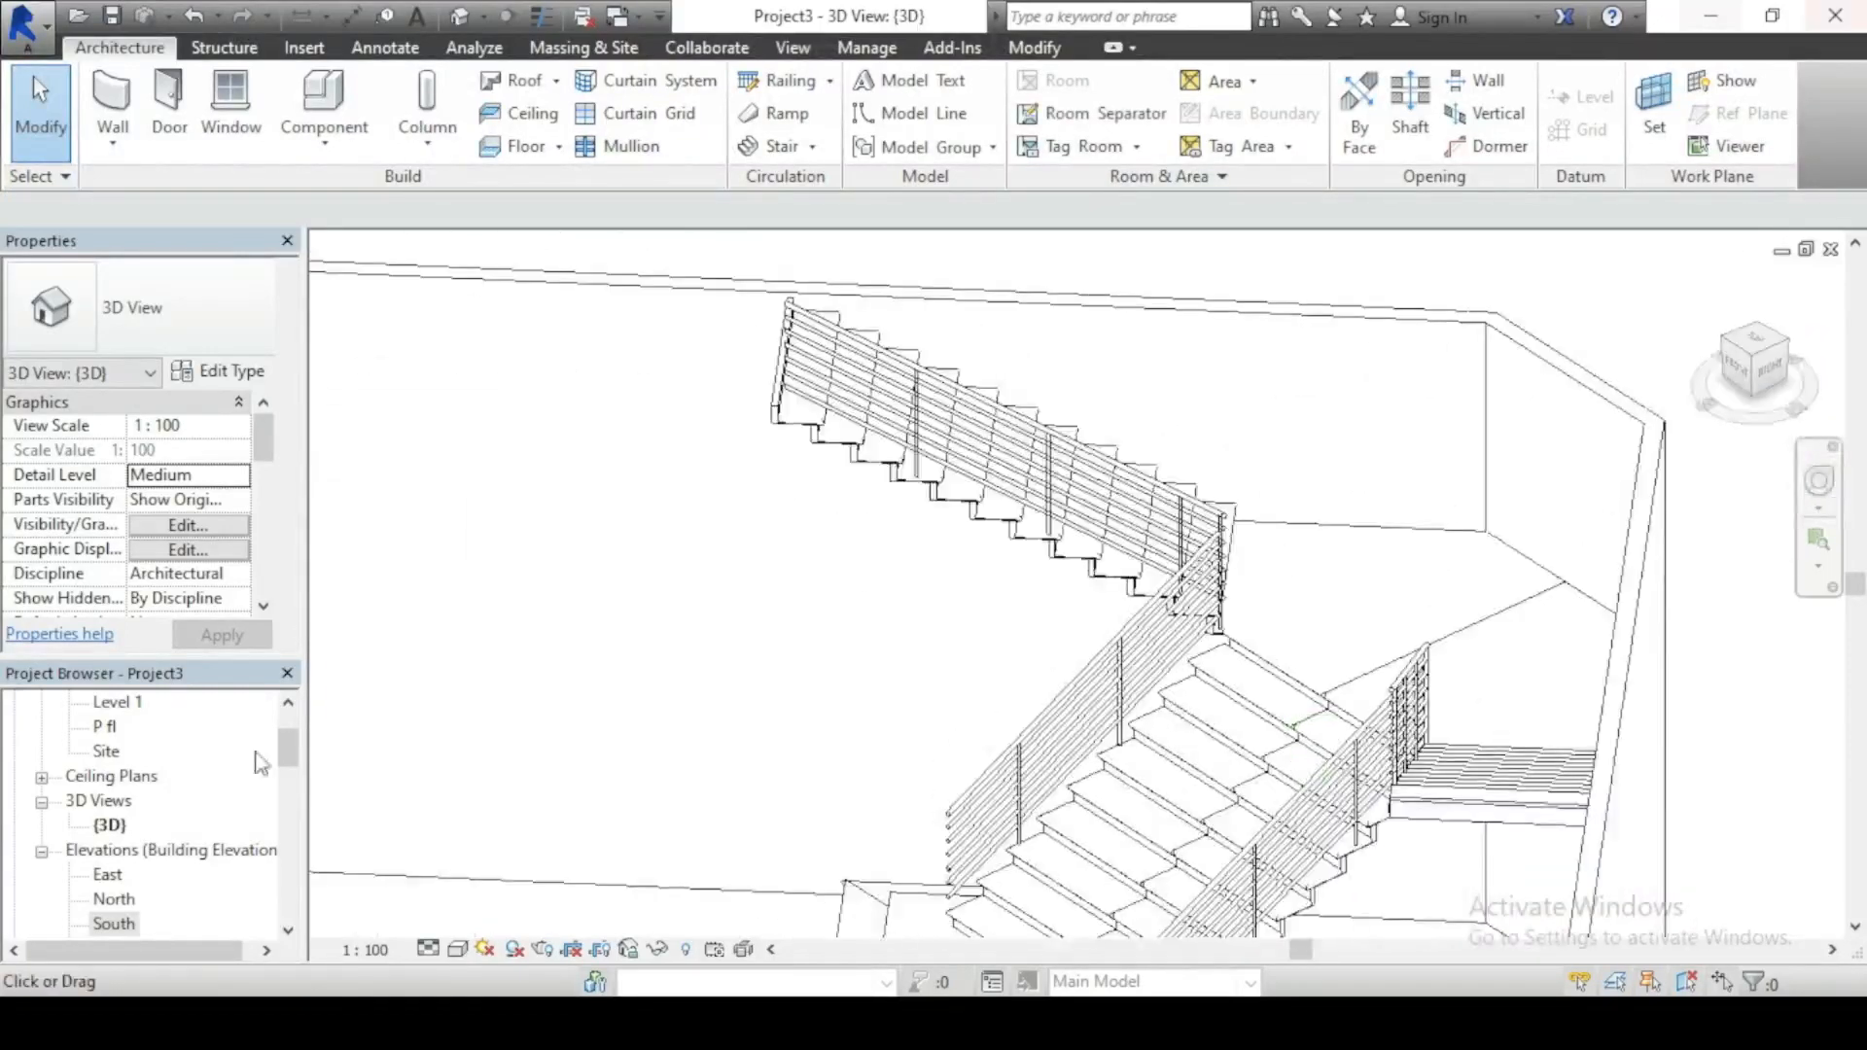
scroll(972, 642, "down", 2)
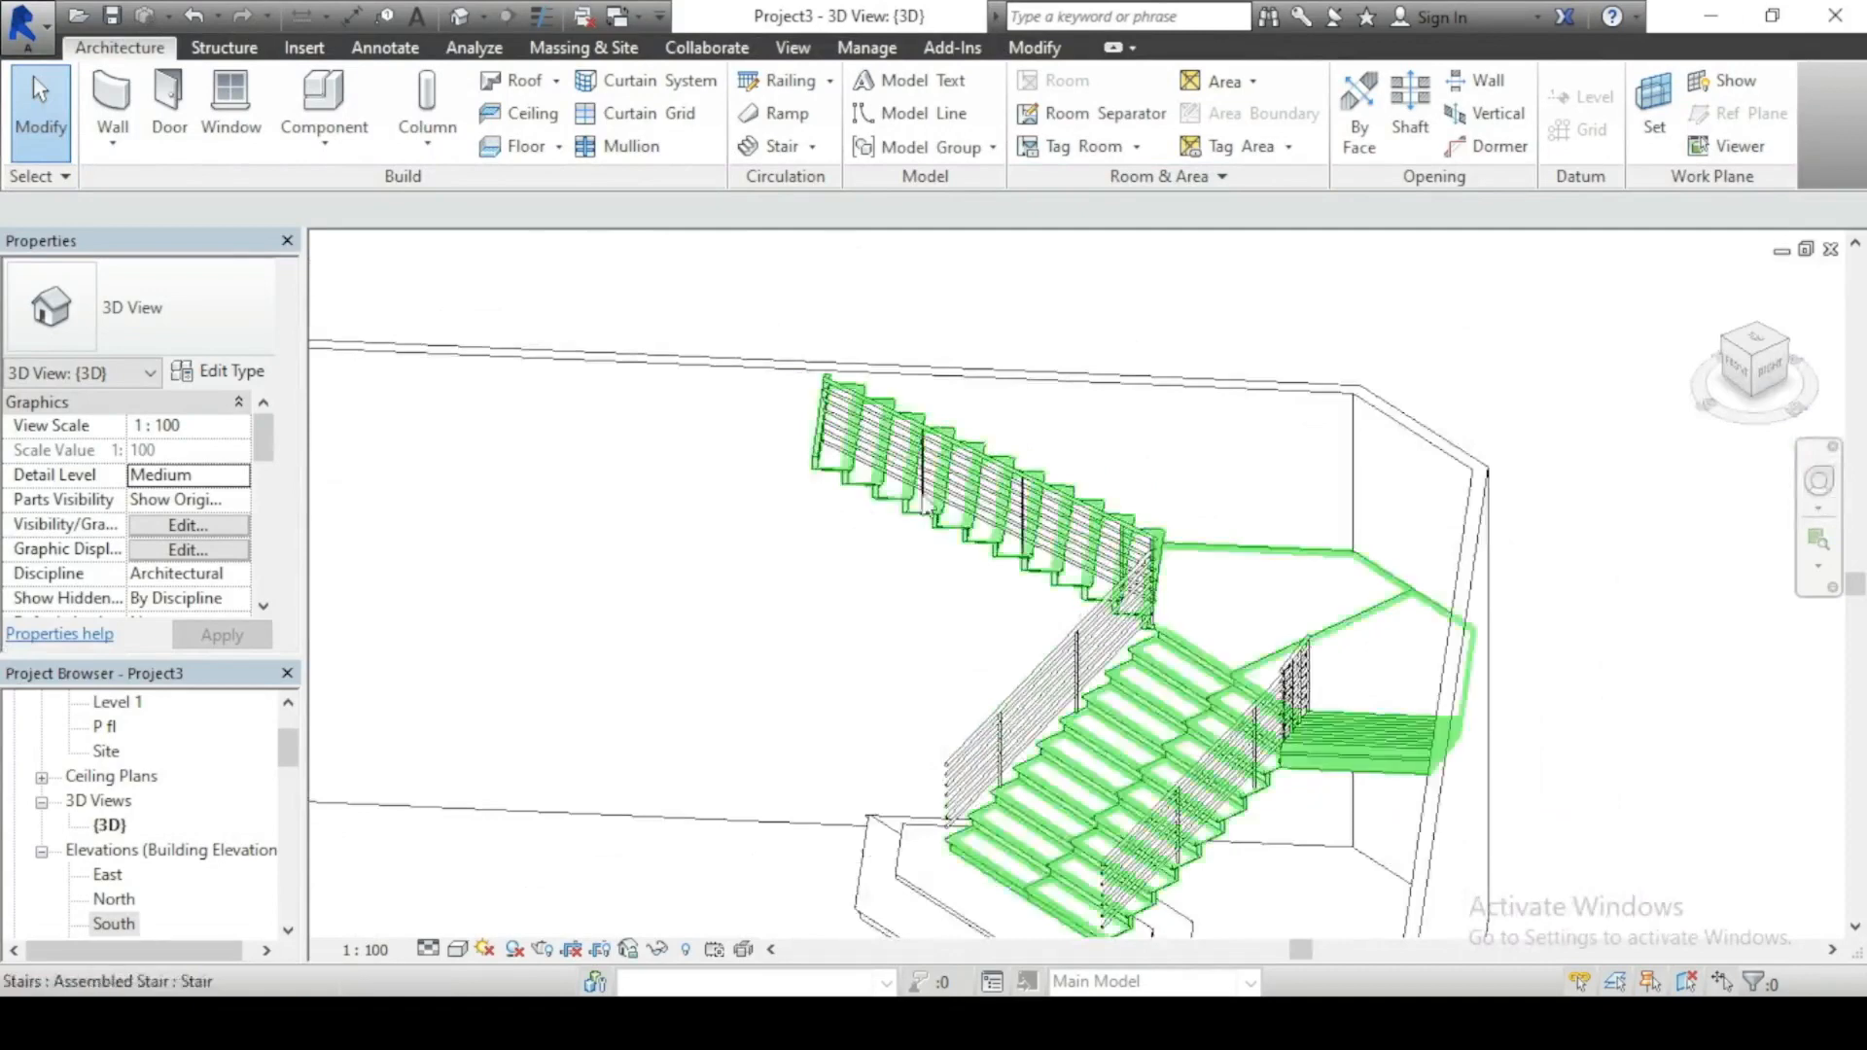
left_click(963, 467)
left_click(221, 371)
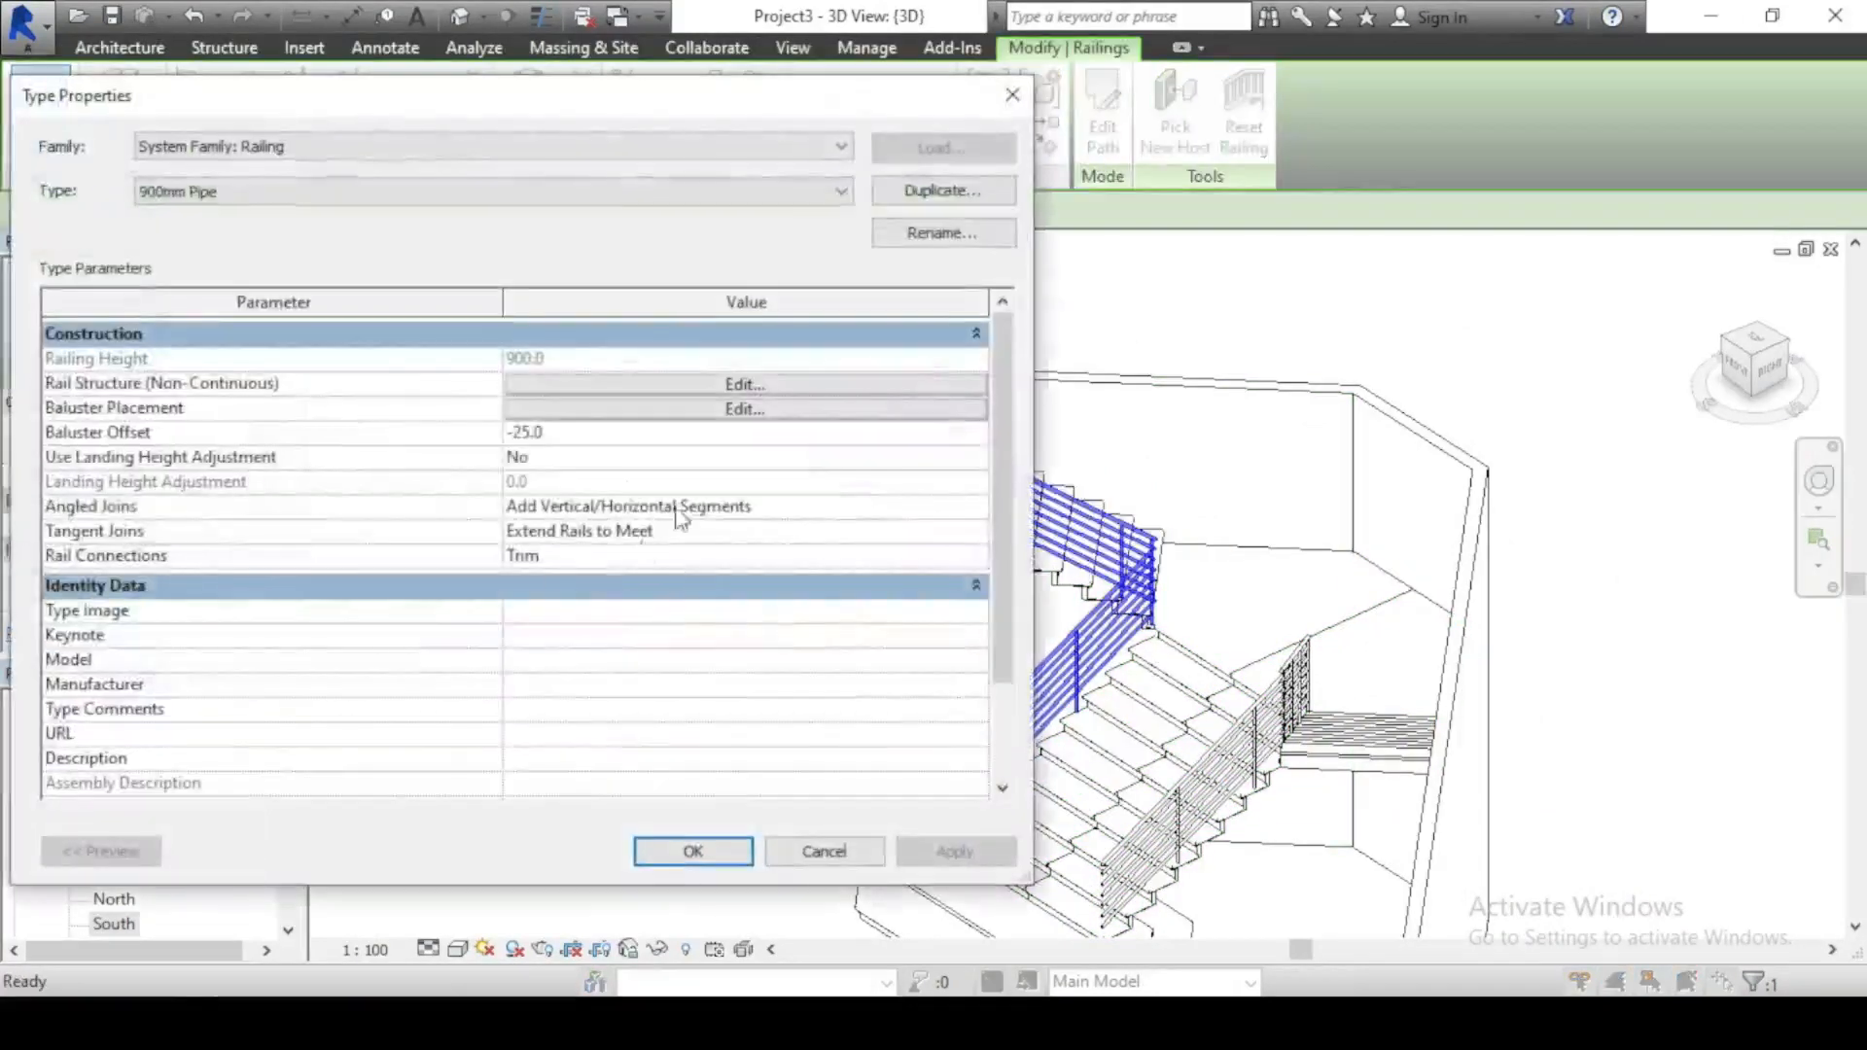
left_click(719, 384)
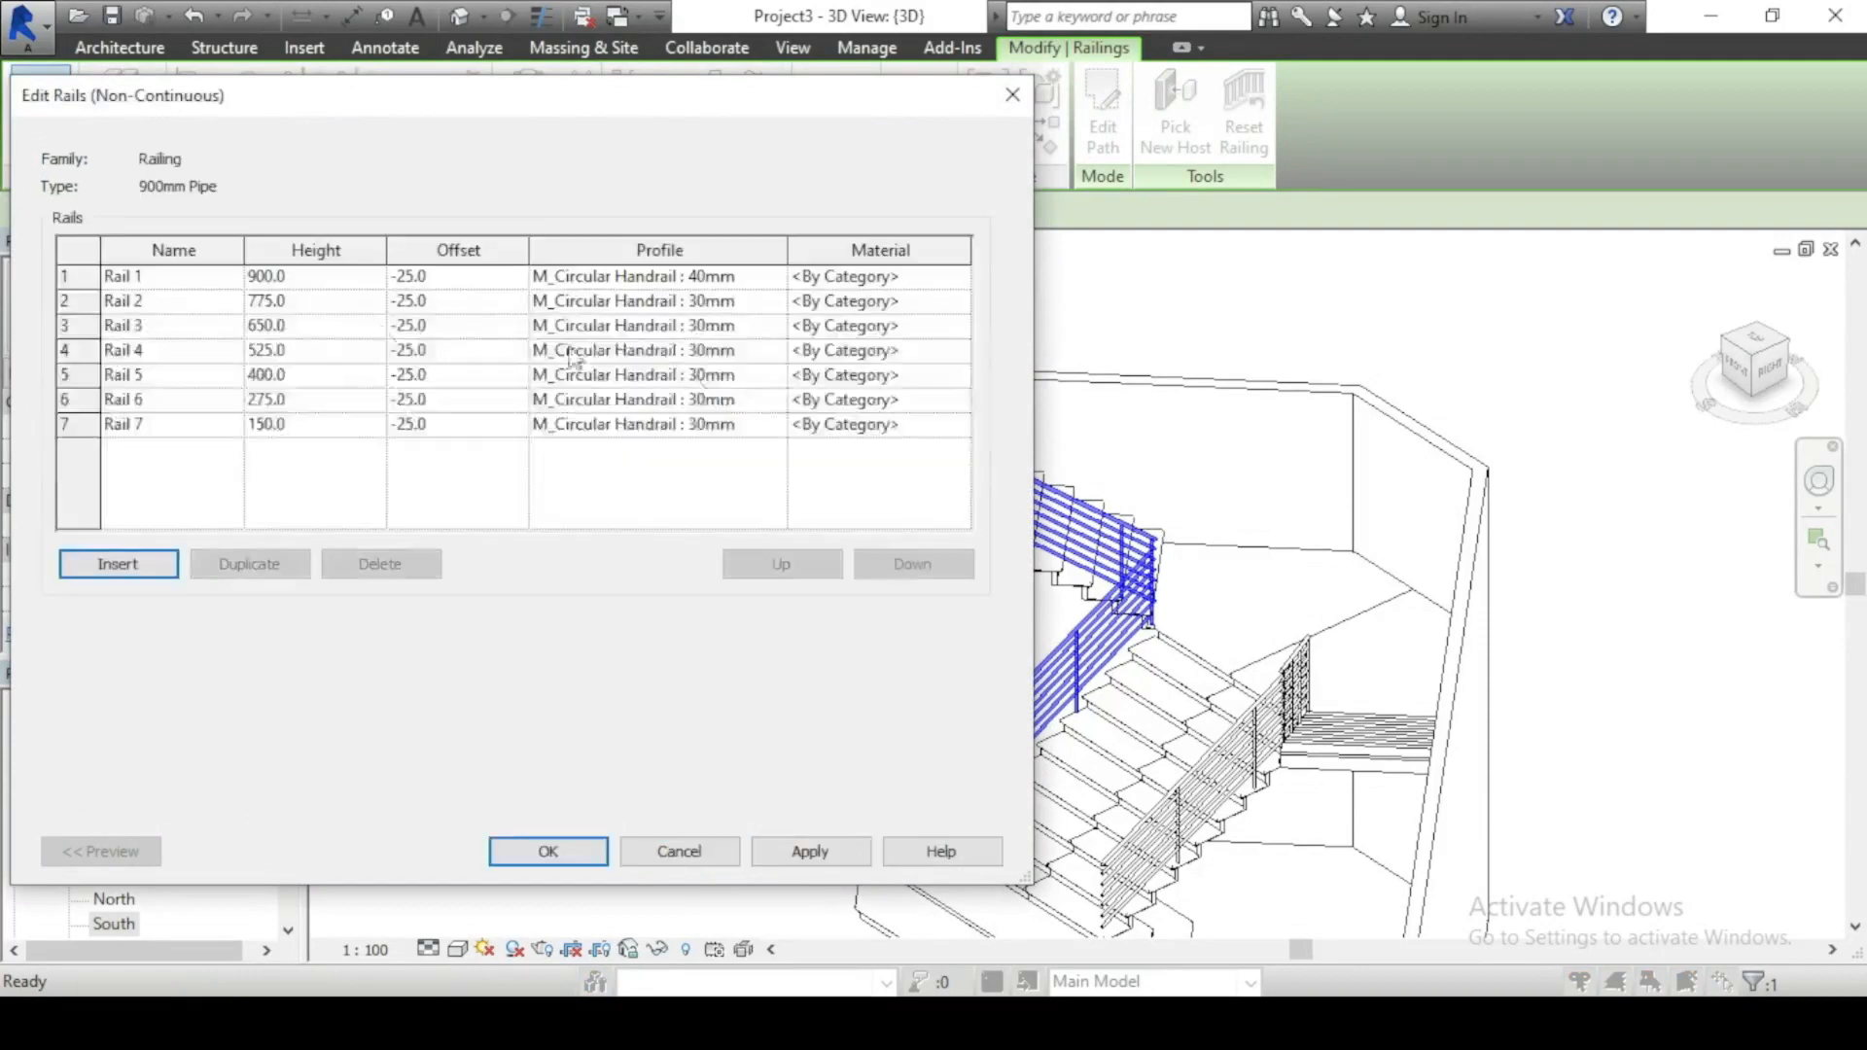
Step: Delete Rail 7, Rail 5, Rail 4 and Rail 3 from the non-continuous rail structure
left_click(70, 423)
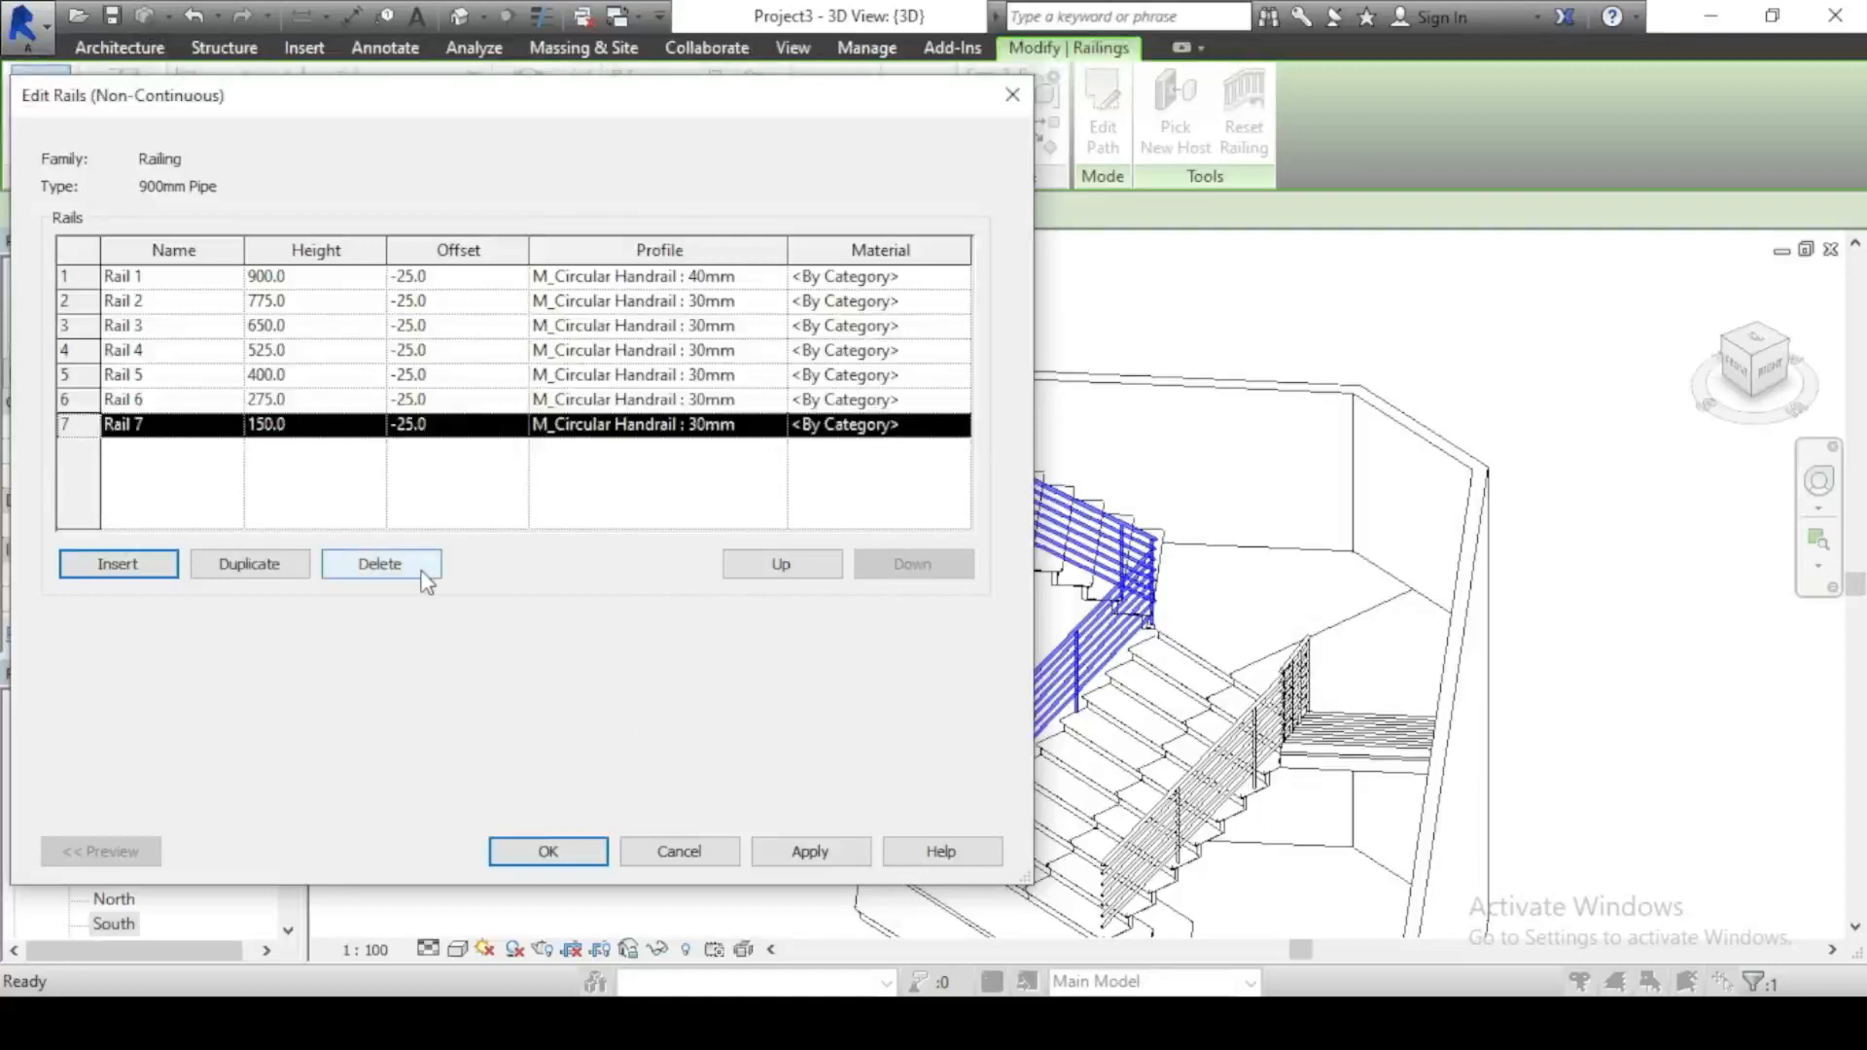
left_click(425, 581)
left_click(72, 377)
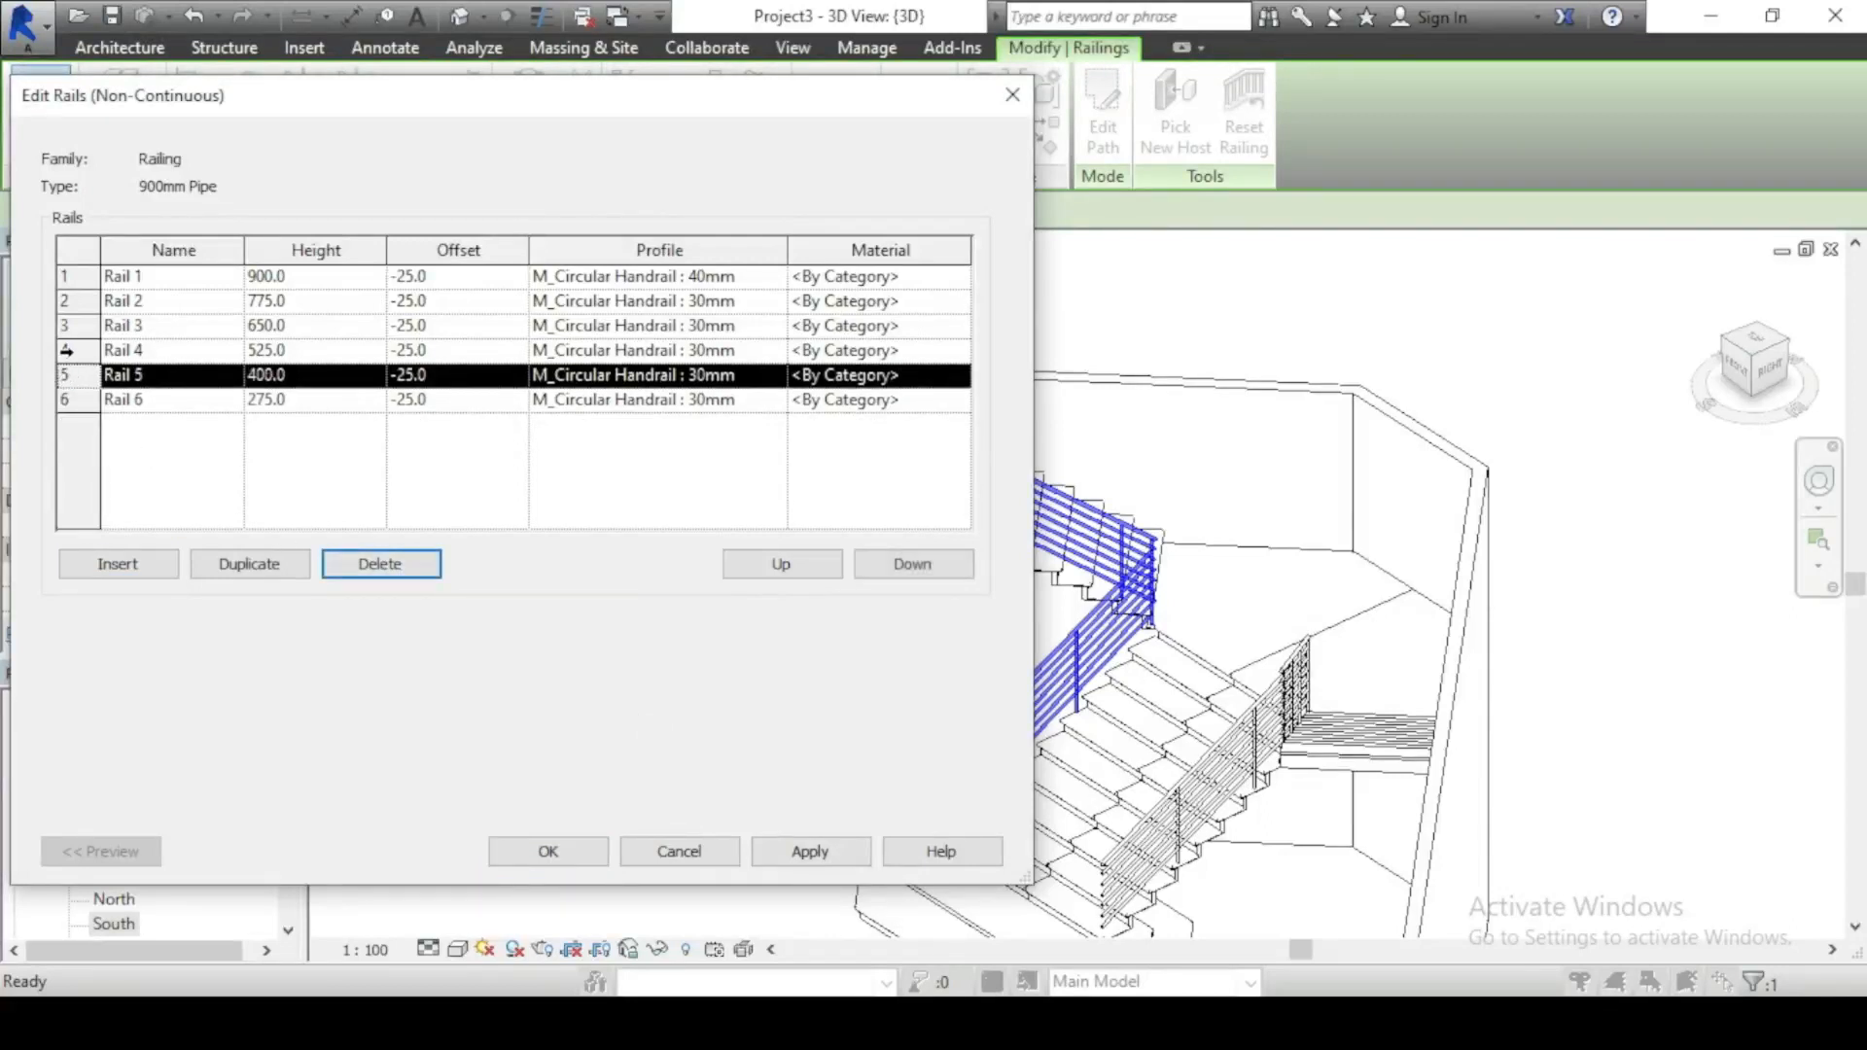
left_click(68, 350)
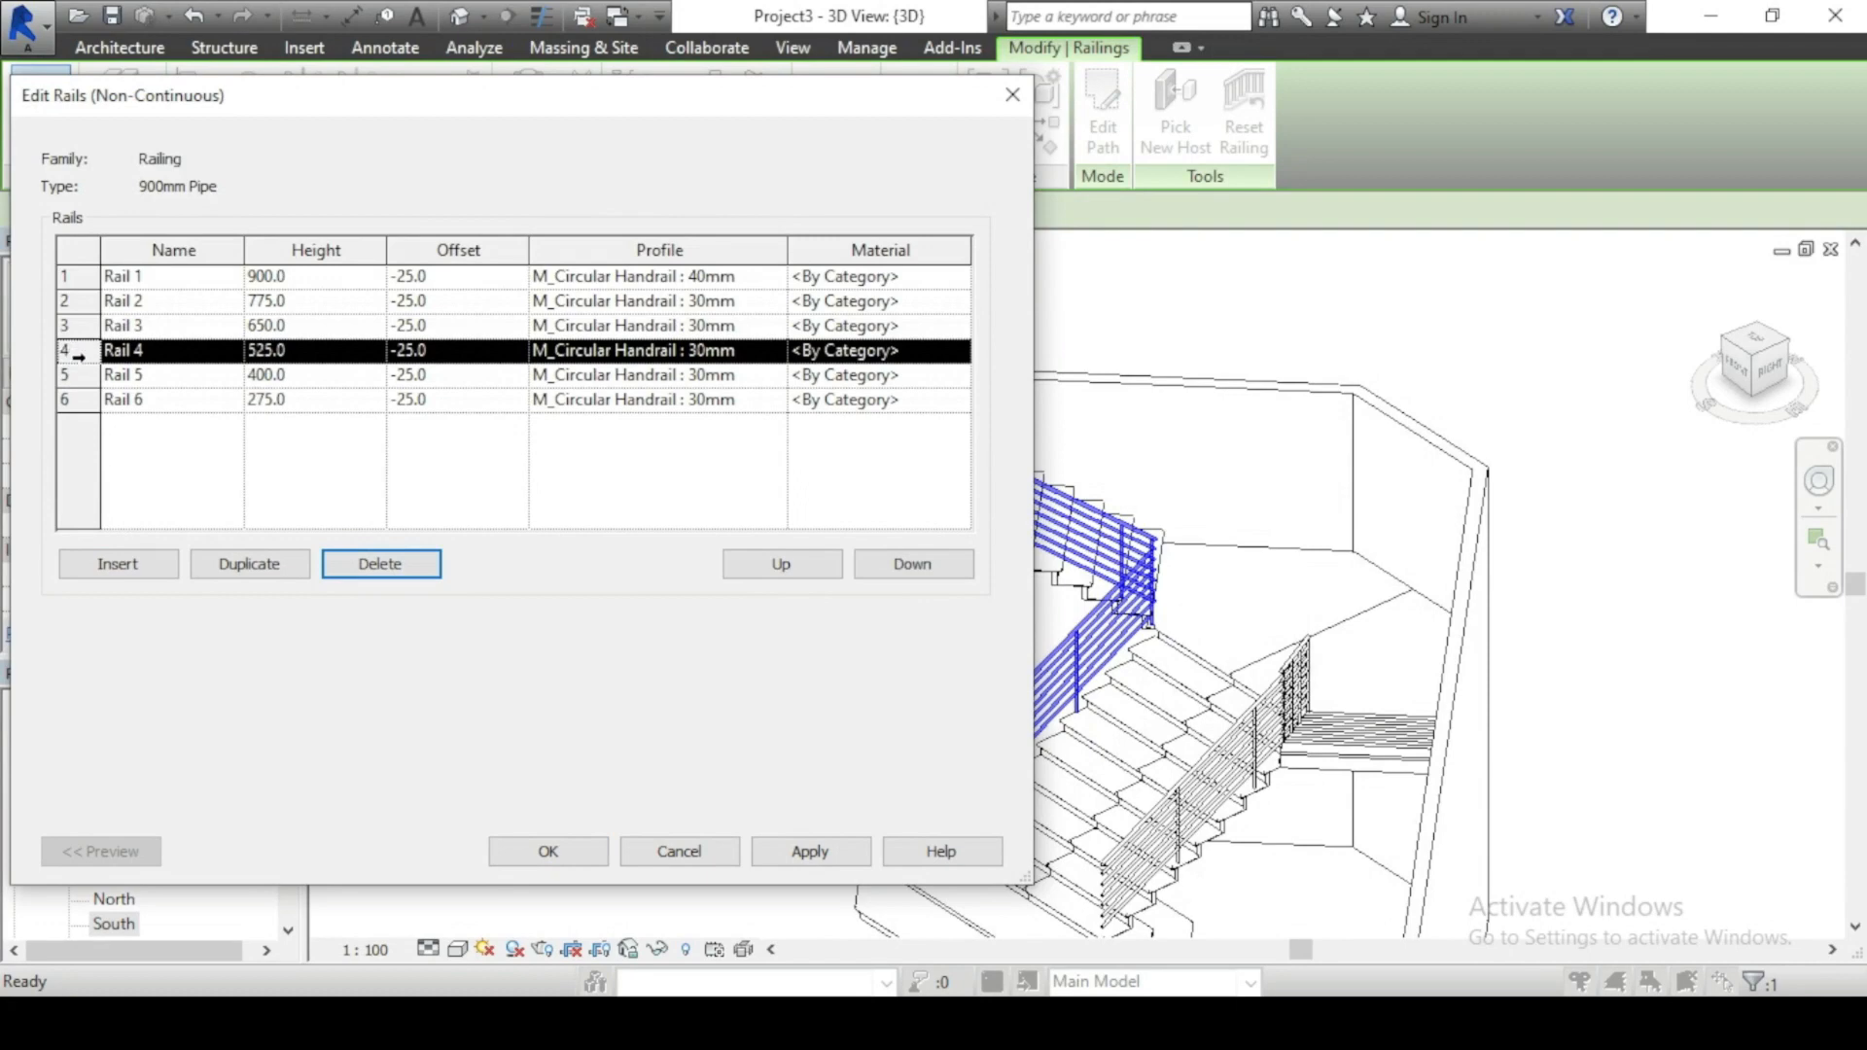
left_click(63, 373)
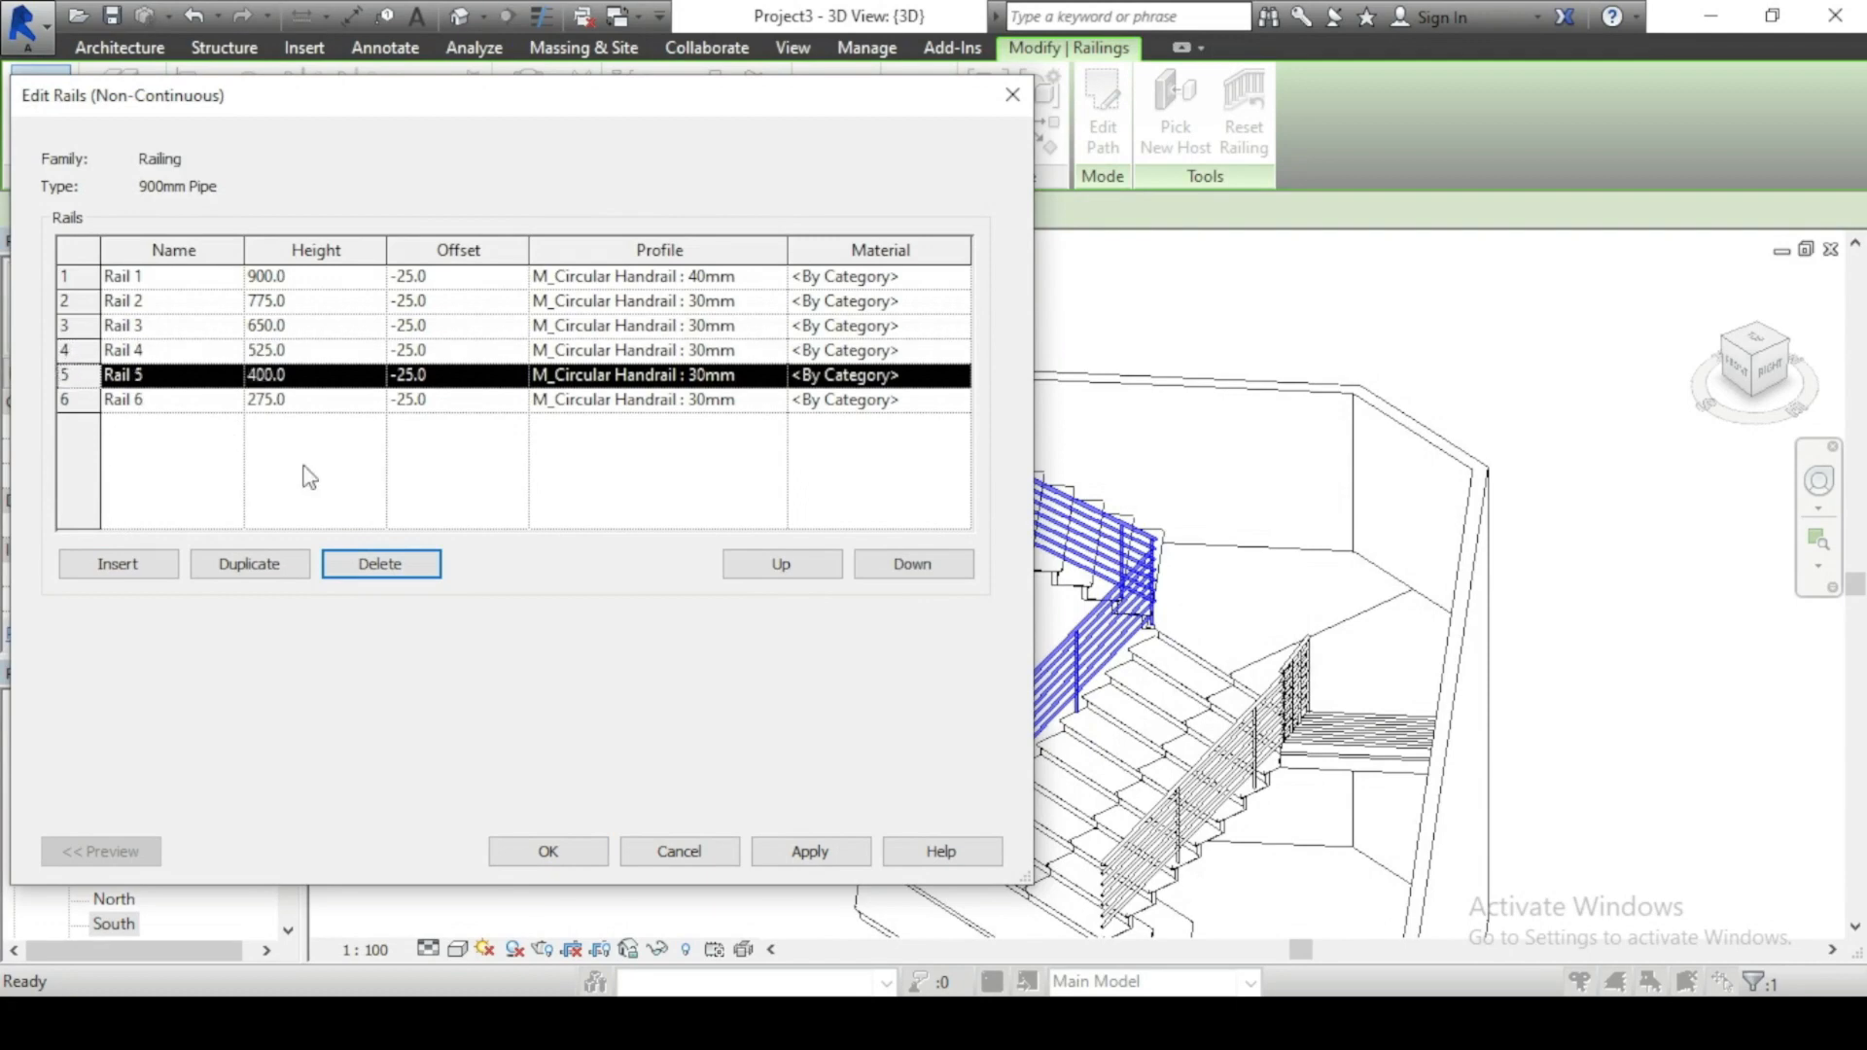
left_click(400, 574)
left_click(73, 350)
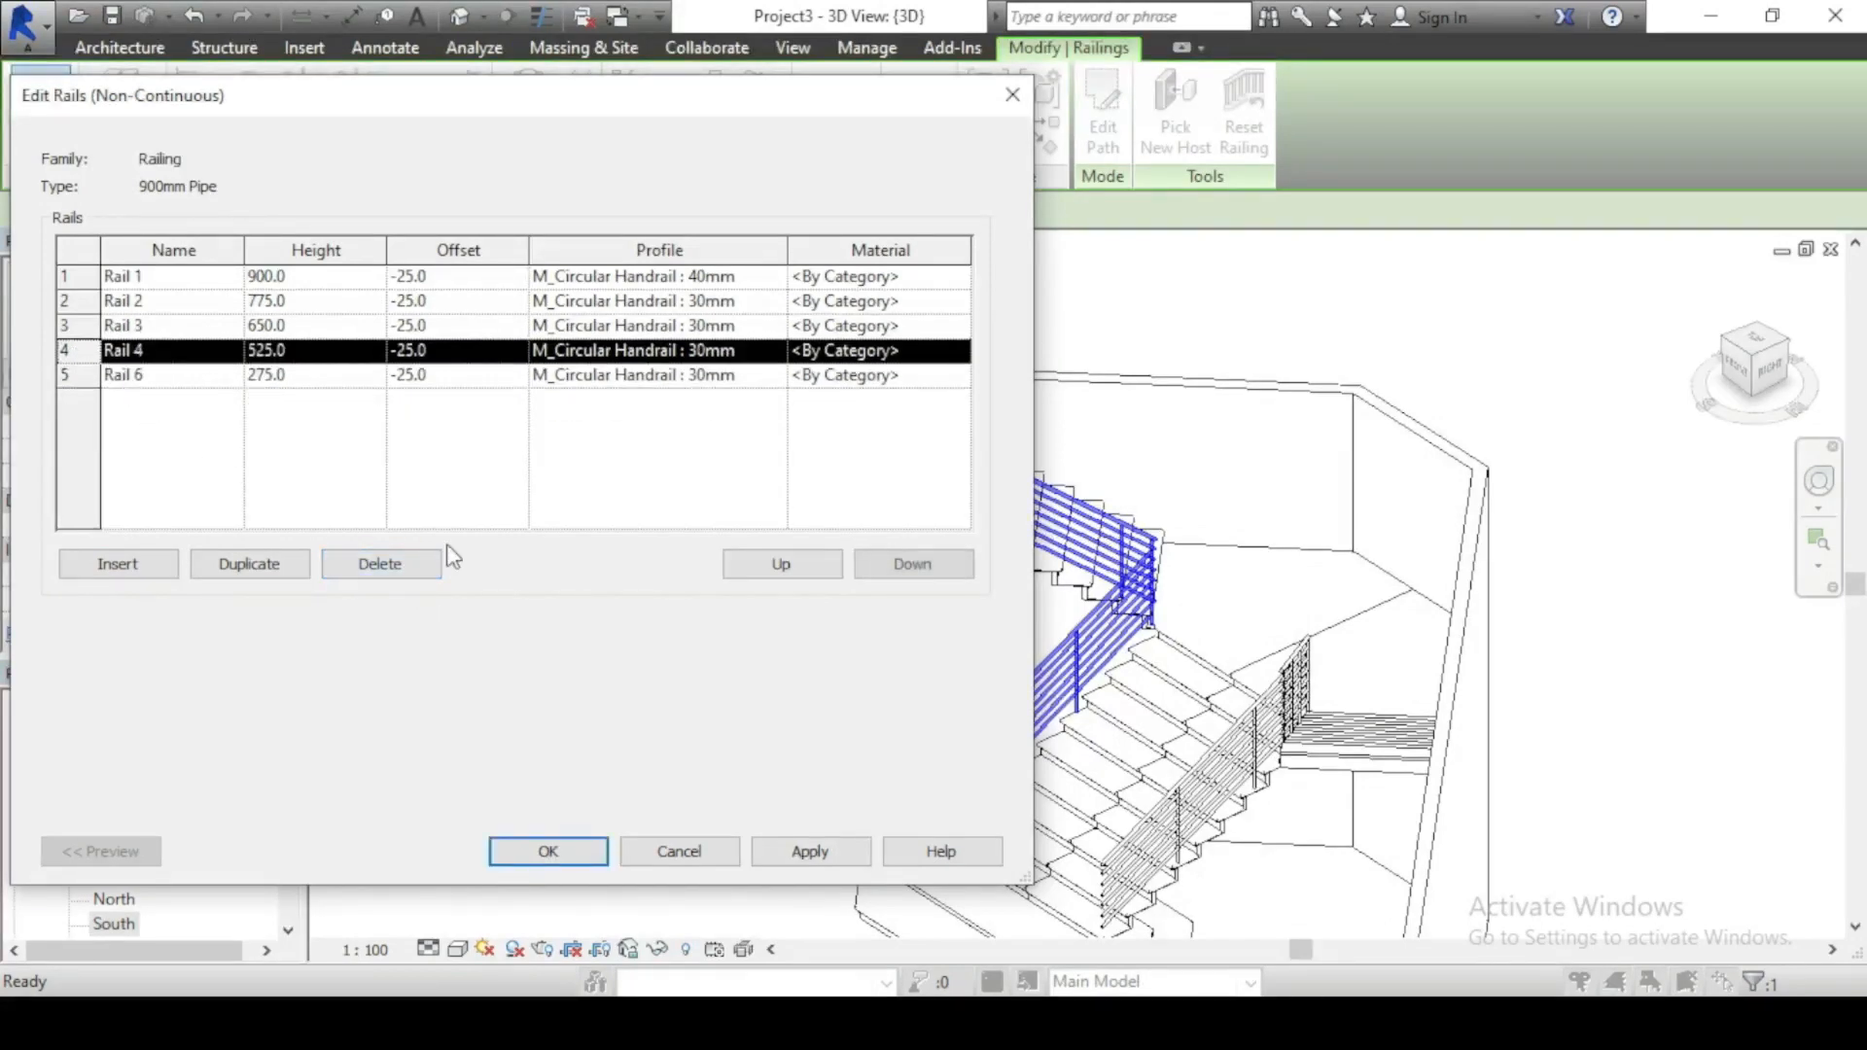
left_click(409, 574)
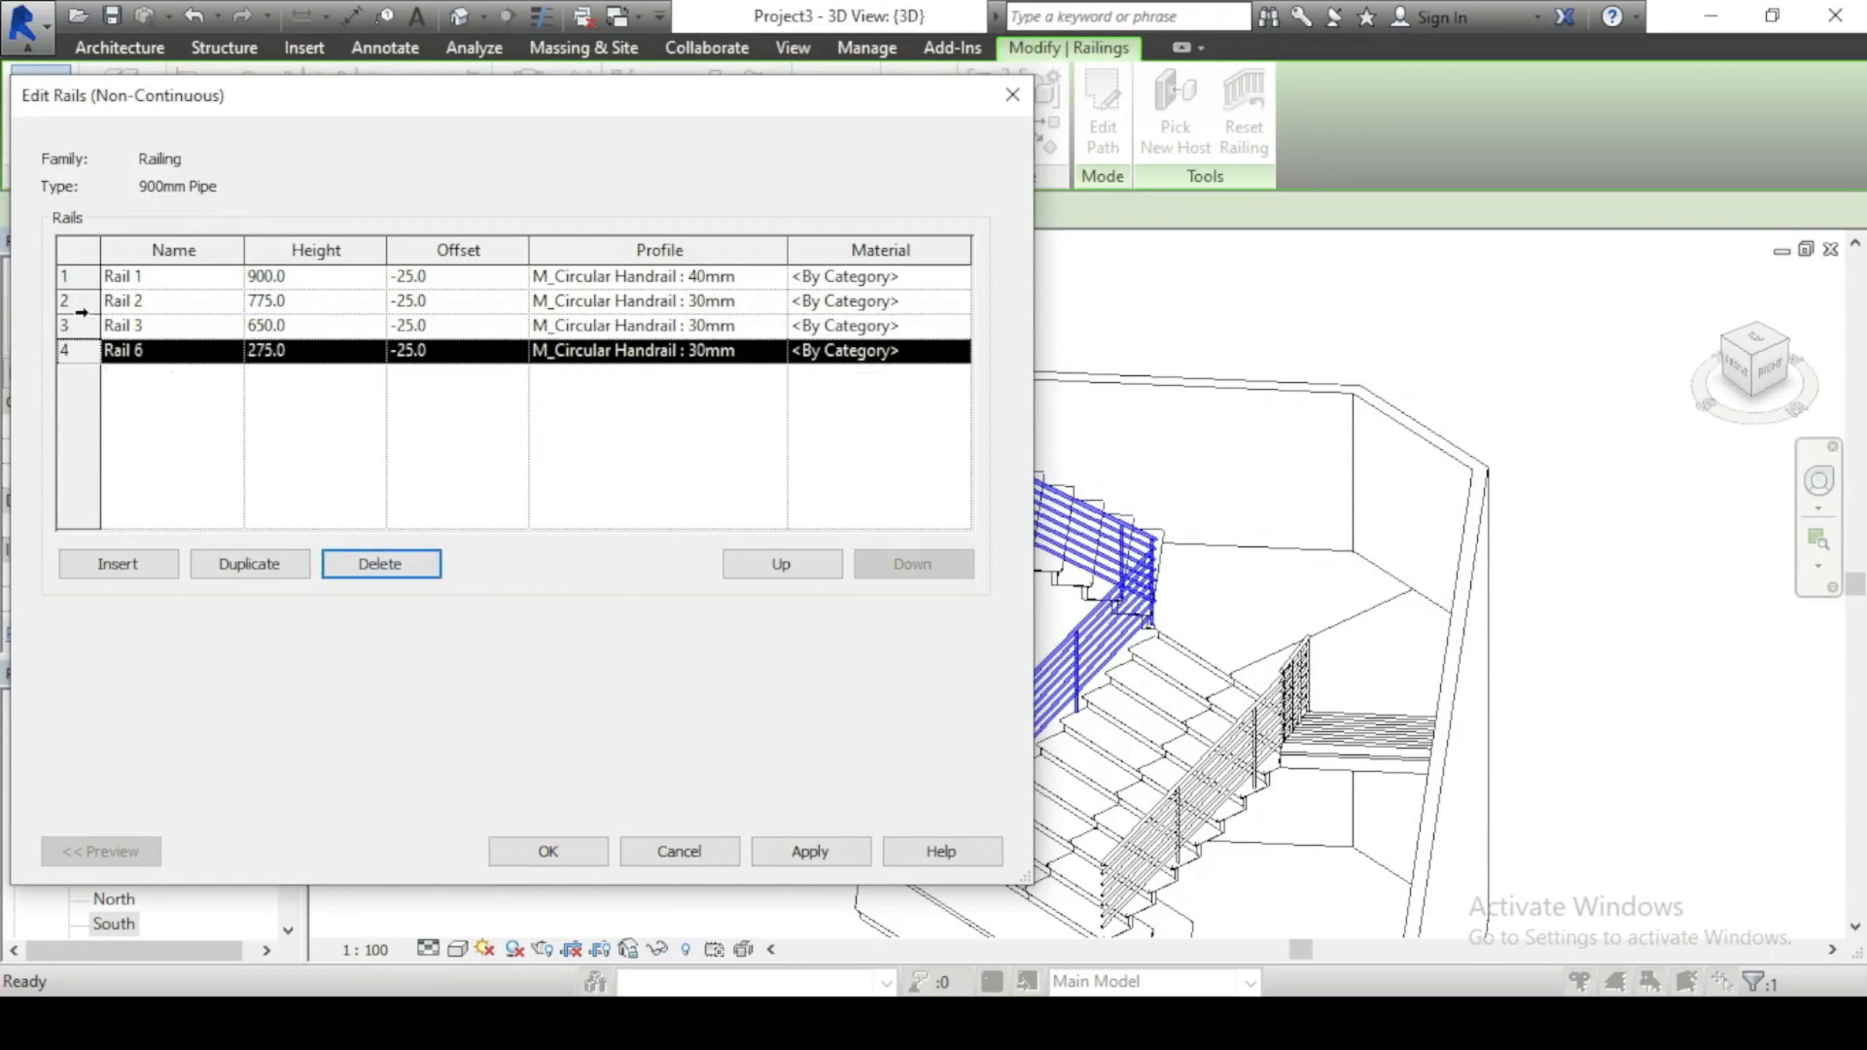
left_click(73, 326)
left_click(418, 572)
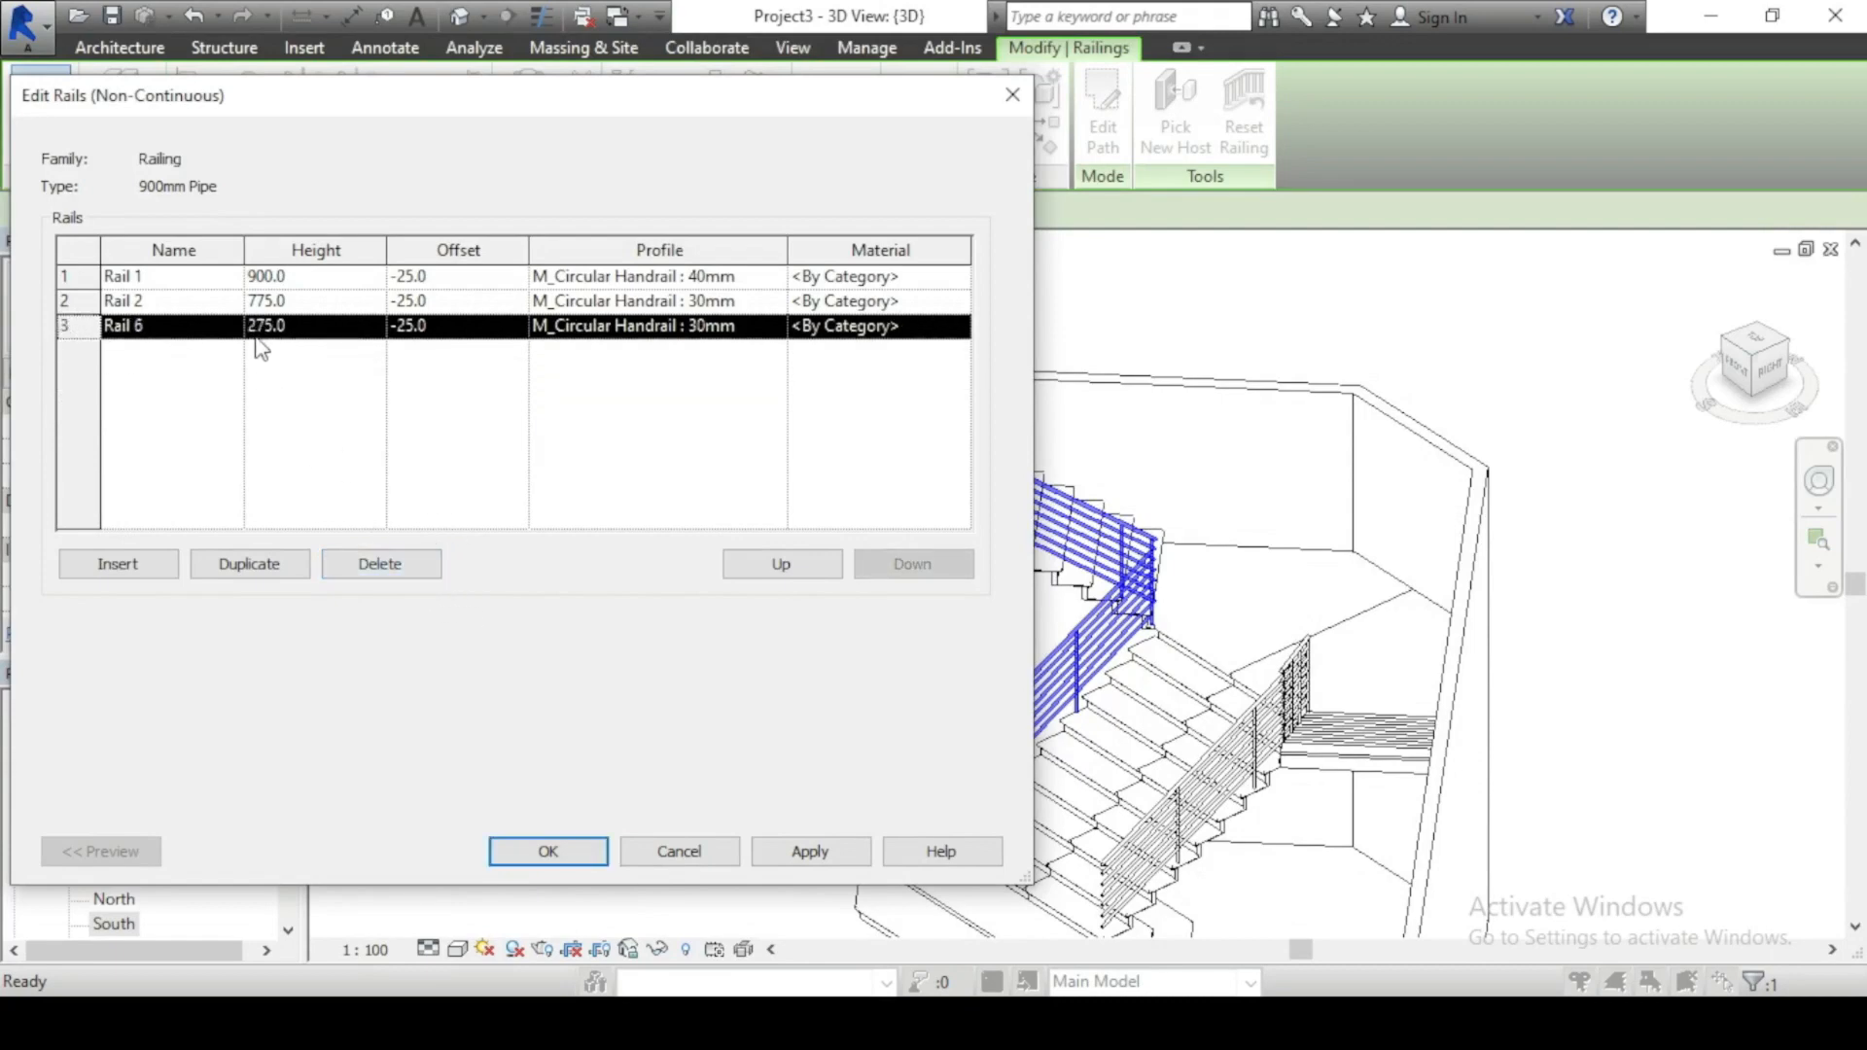
Step: Set Rail 2's height to 800 and apply the revised rail structure to the 900mm Pipe railing type
left_click(282, 281)
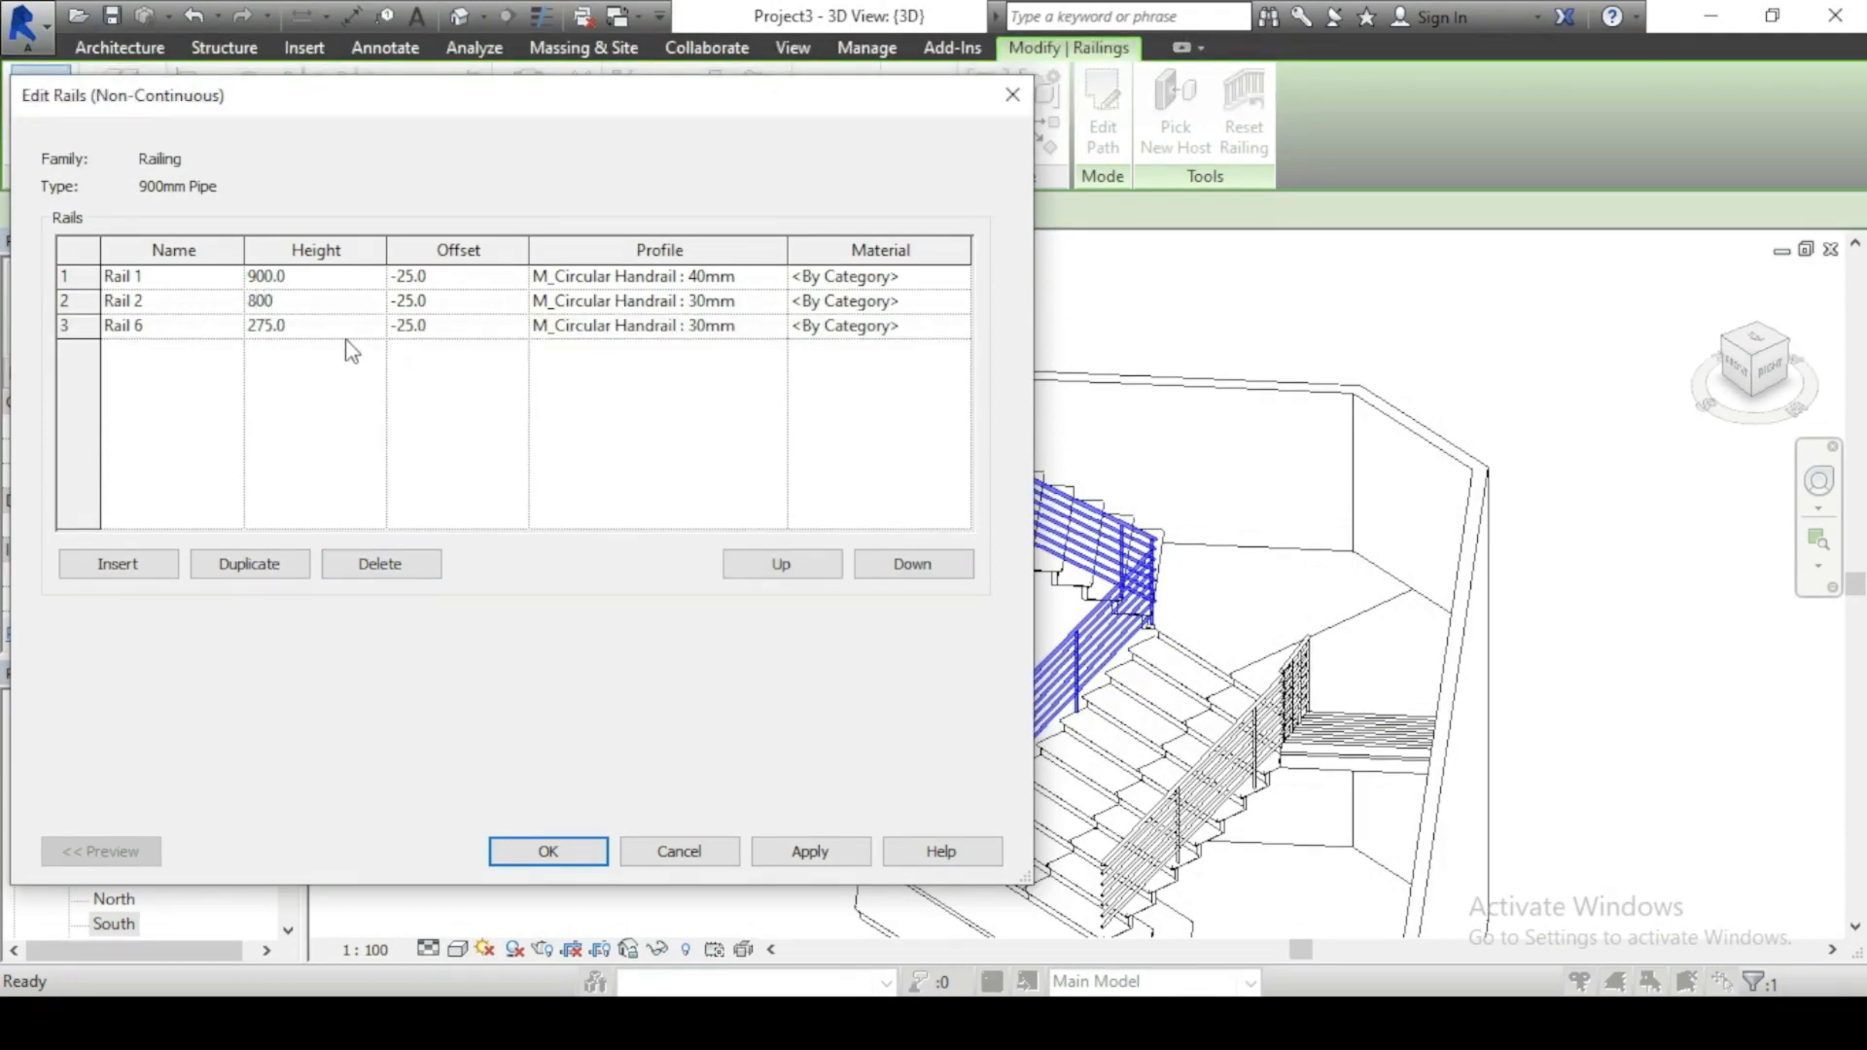
left_click(796, 855)
left_click(547, 856)
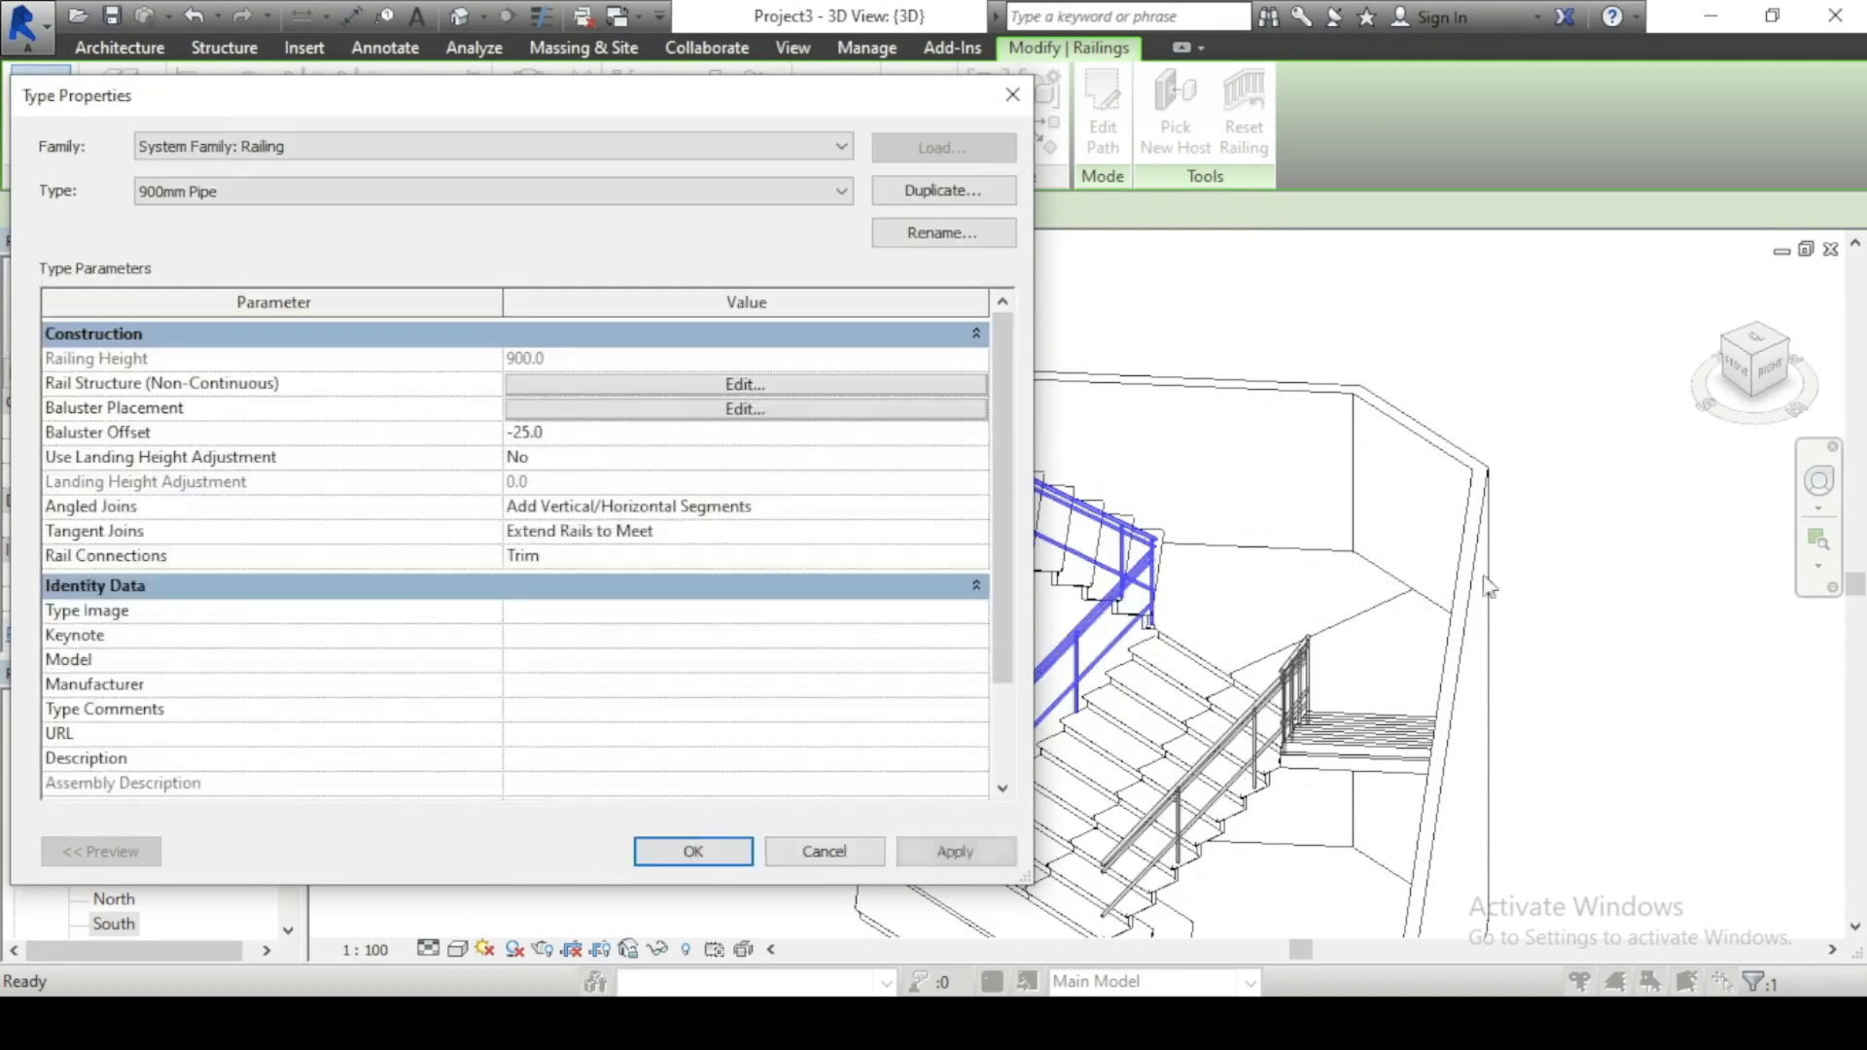
left_click(717, 866)
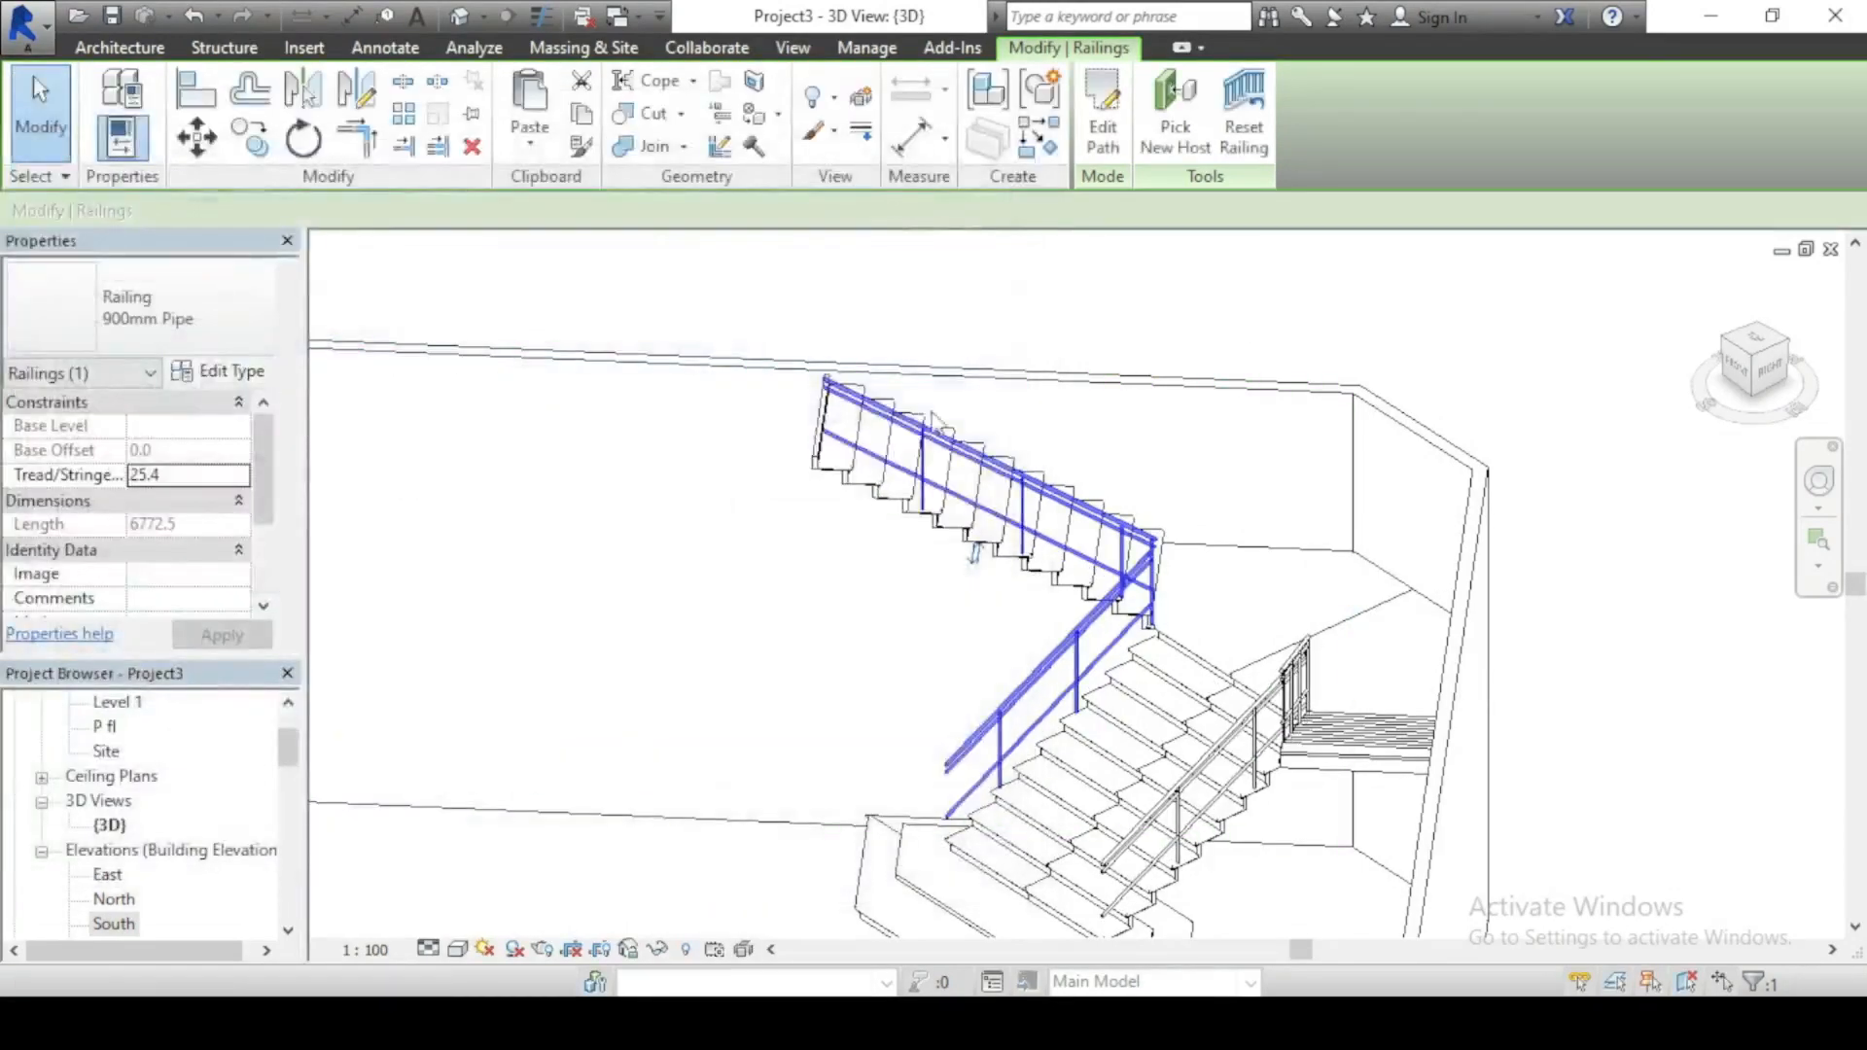
Step: Examine the railing along the upper flight and from the front in 3D, then in the South elevation
scroll(803, 403, "up", 3)
scroll(542, 408, "up", 2)
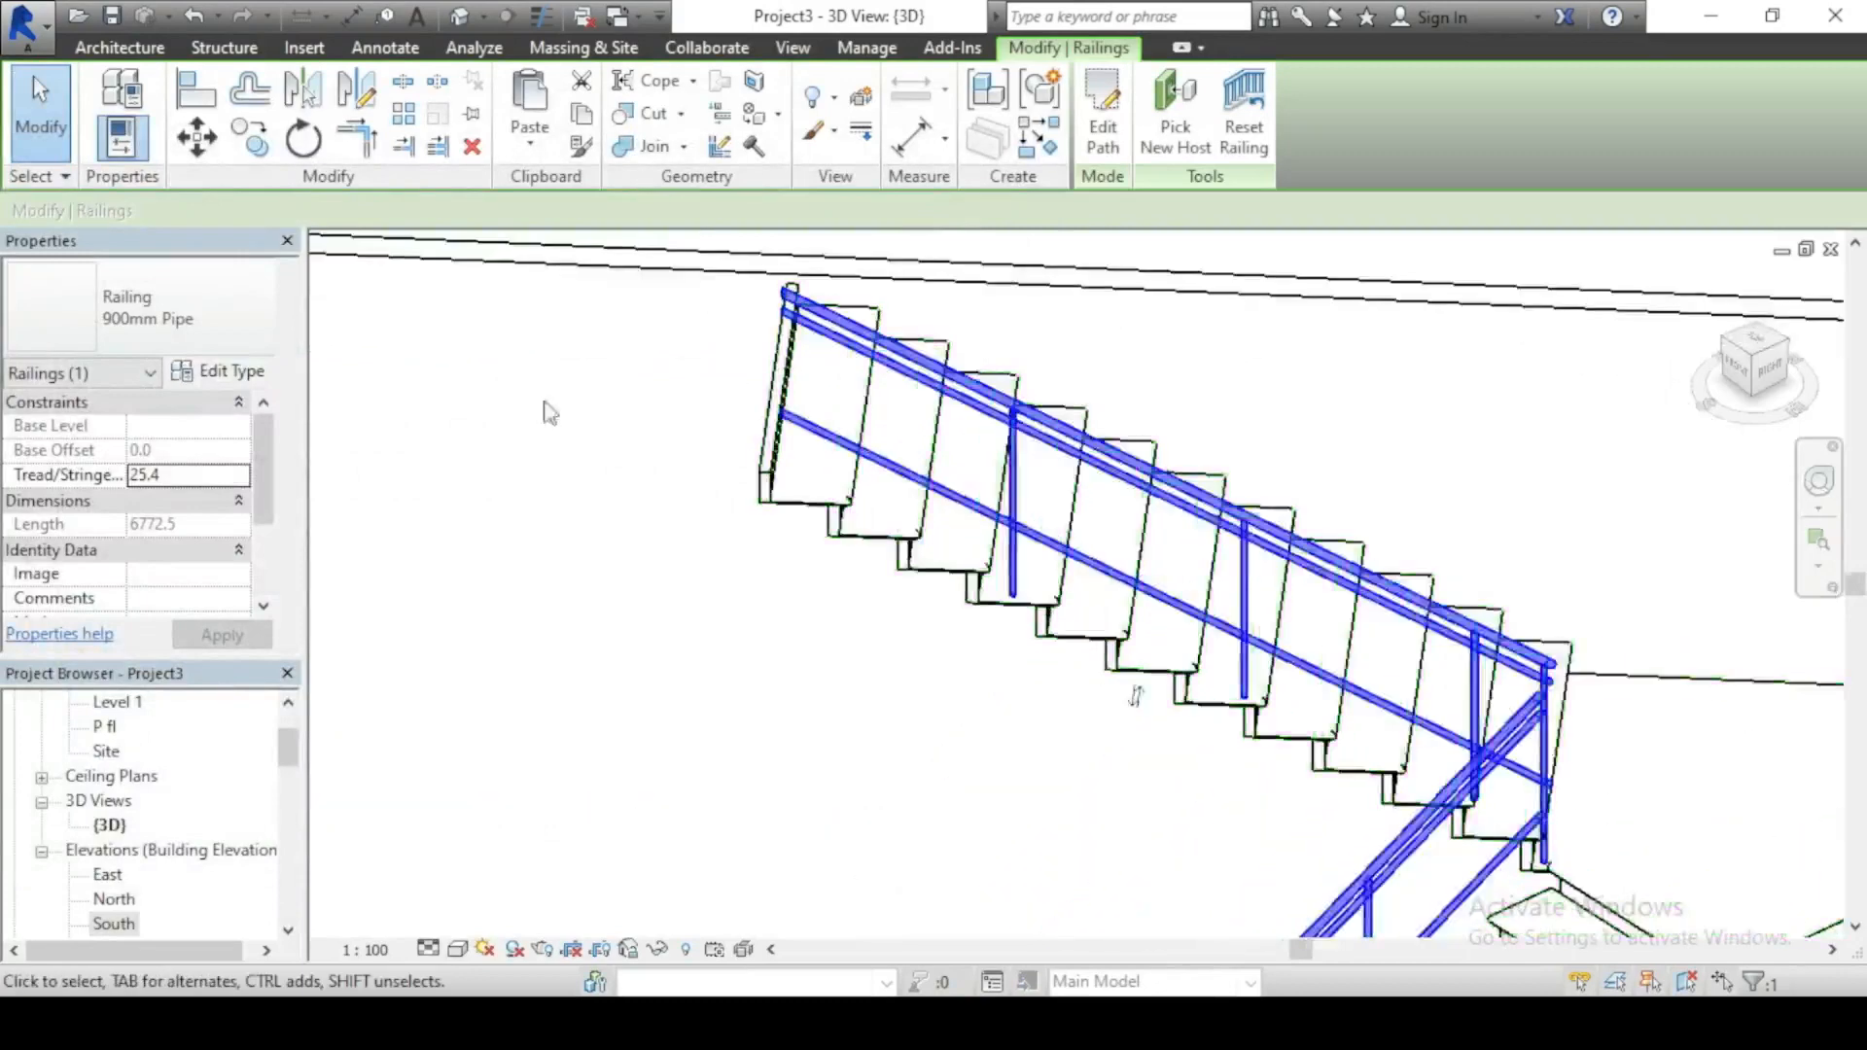
scroll(542, 409, "down", 3)
mouse_move(1740, 376)
left_mouse_down()
mouse_move(1769, 350)
mouse_move(1840, 342)
mouse_move(1796, 376)
mouse_move(1708, 345)
mouse_move(1755, 370)
mouse_move(1774, 345)
mouse_move(1770, 370)
left_mouse_up()
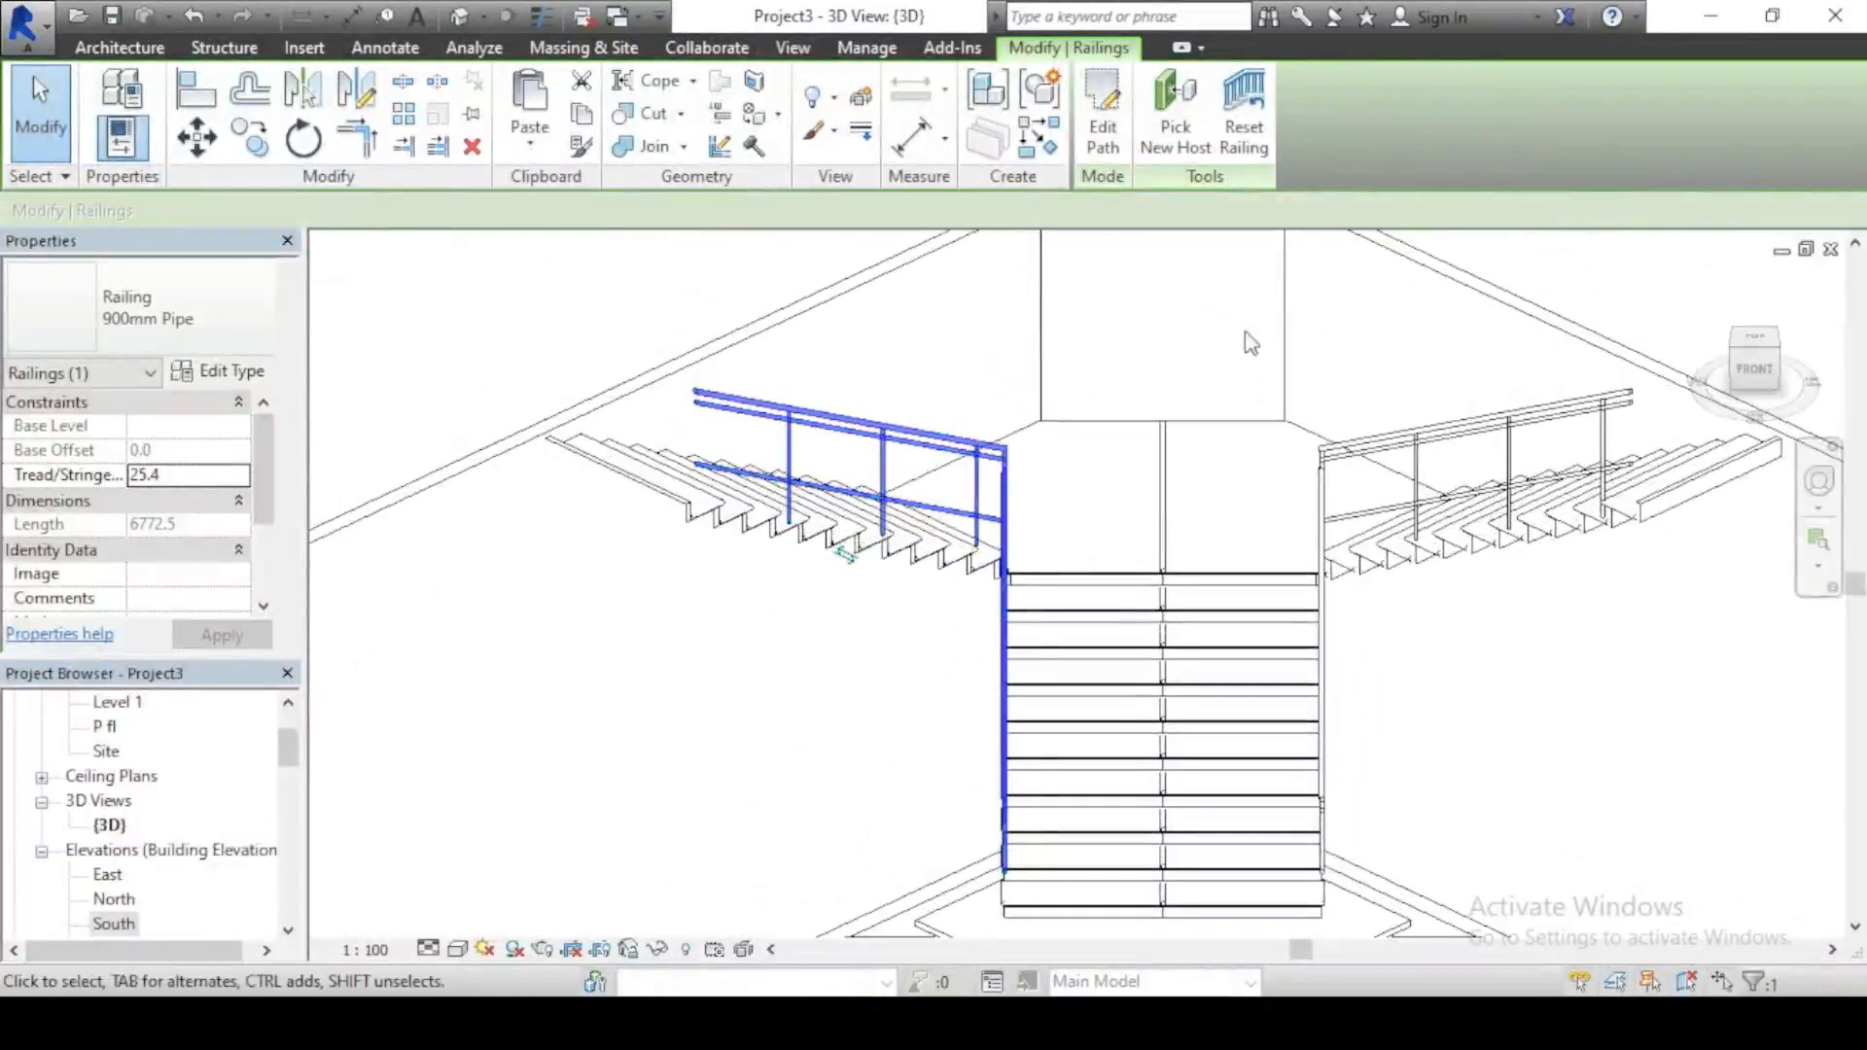
scroll(1001, 564, "down", 3)
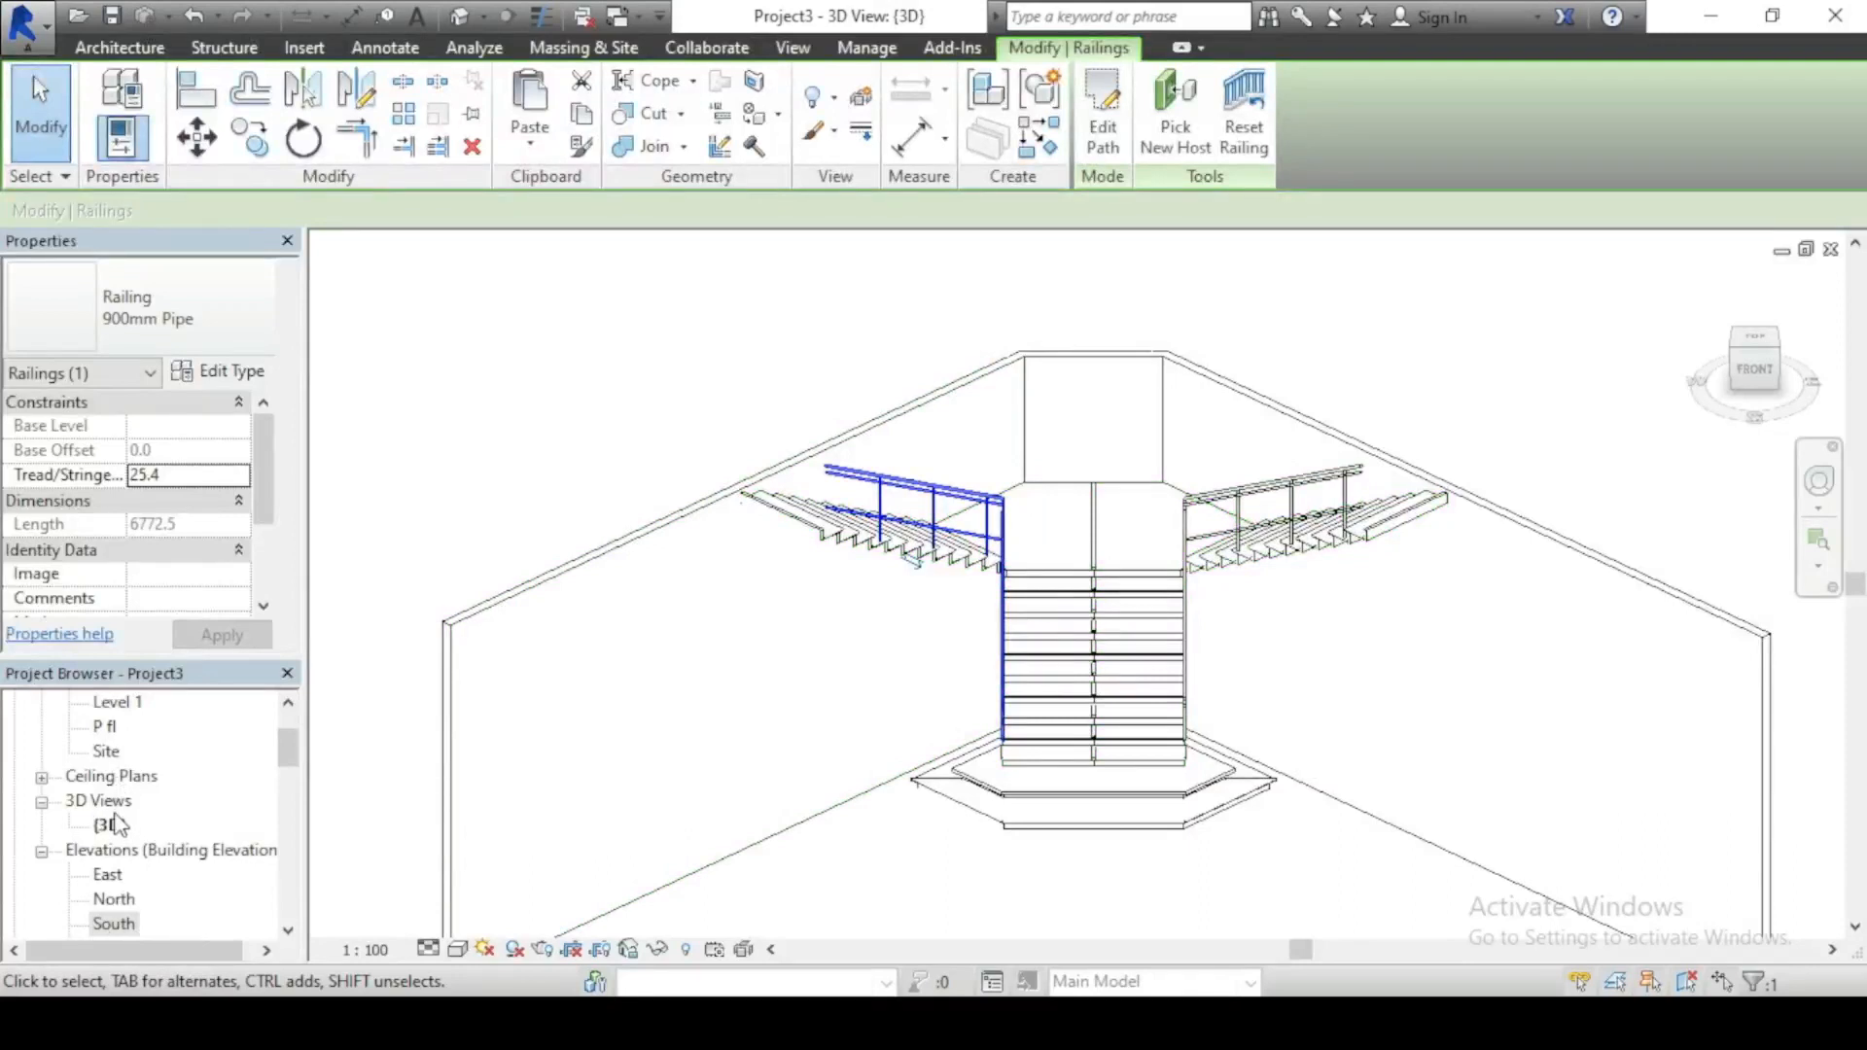
double_click(115, 923)
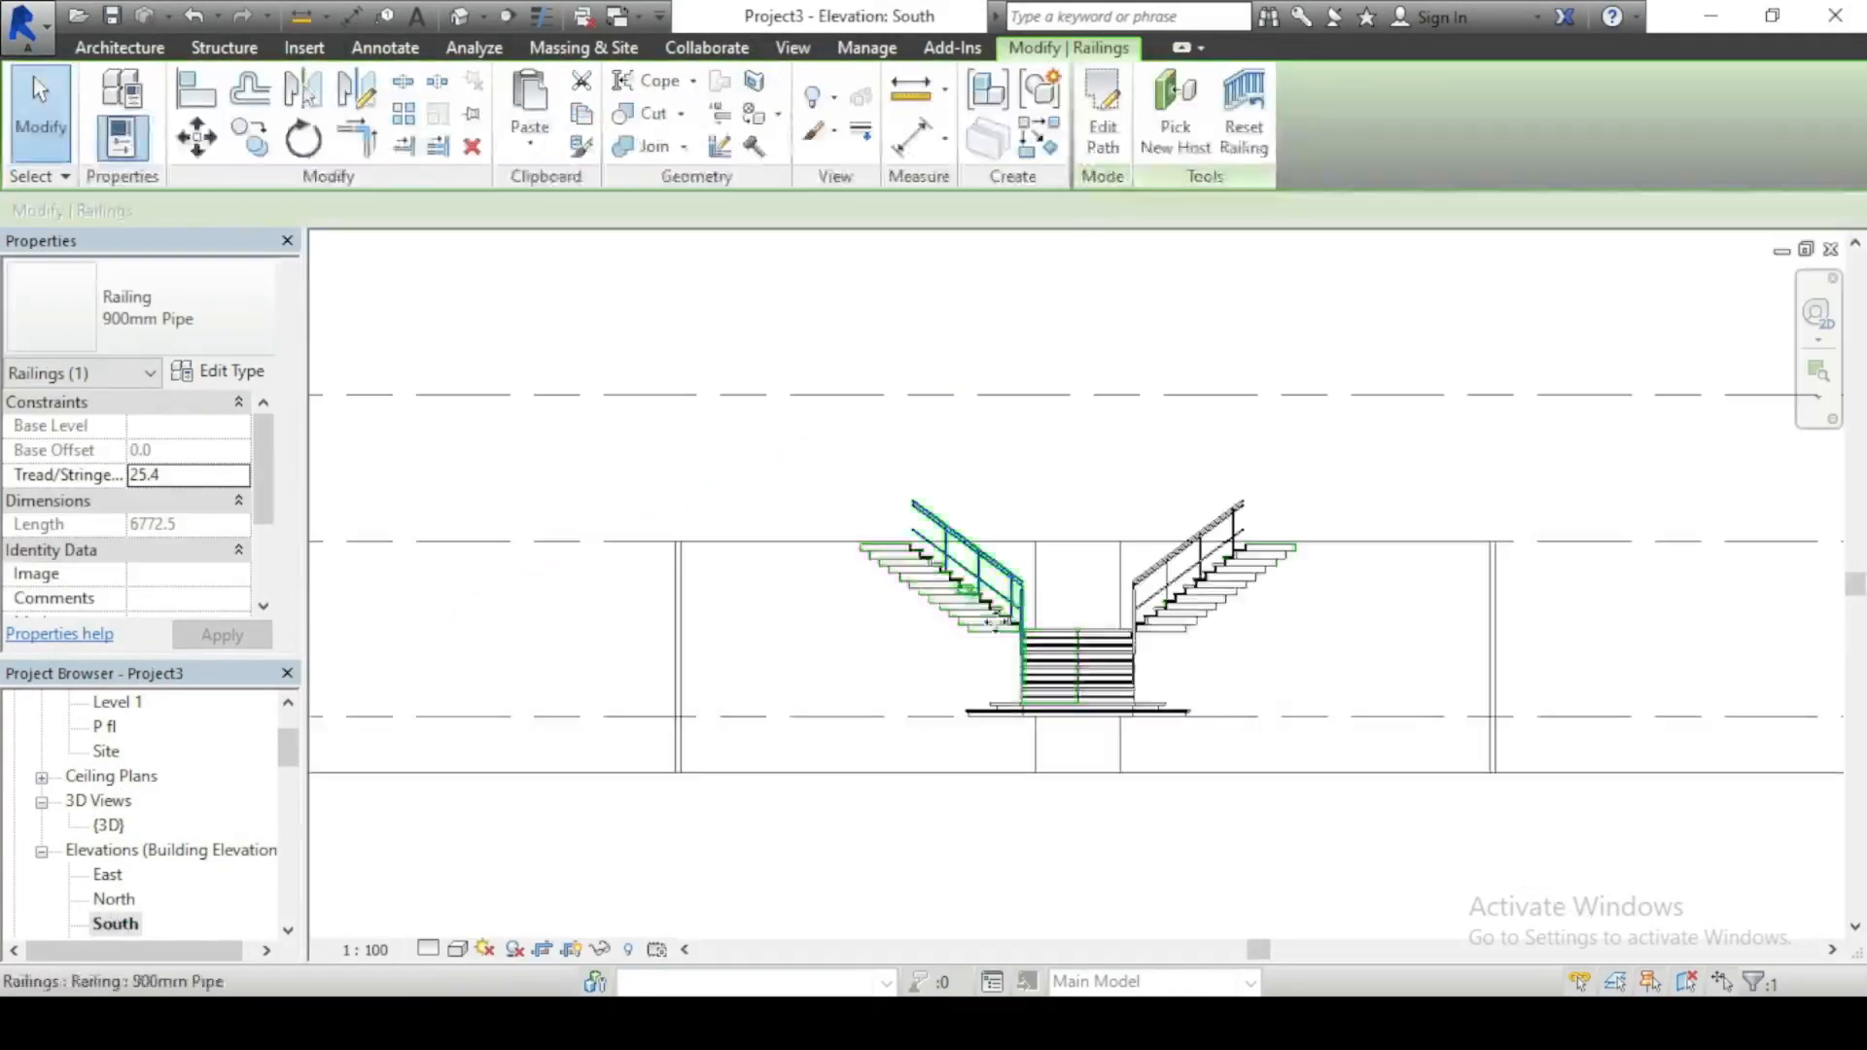
left_click(1082, 441)
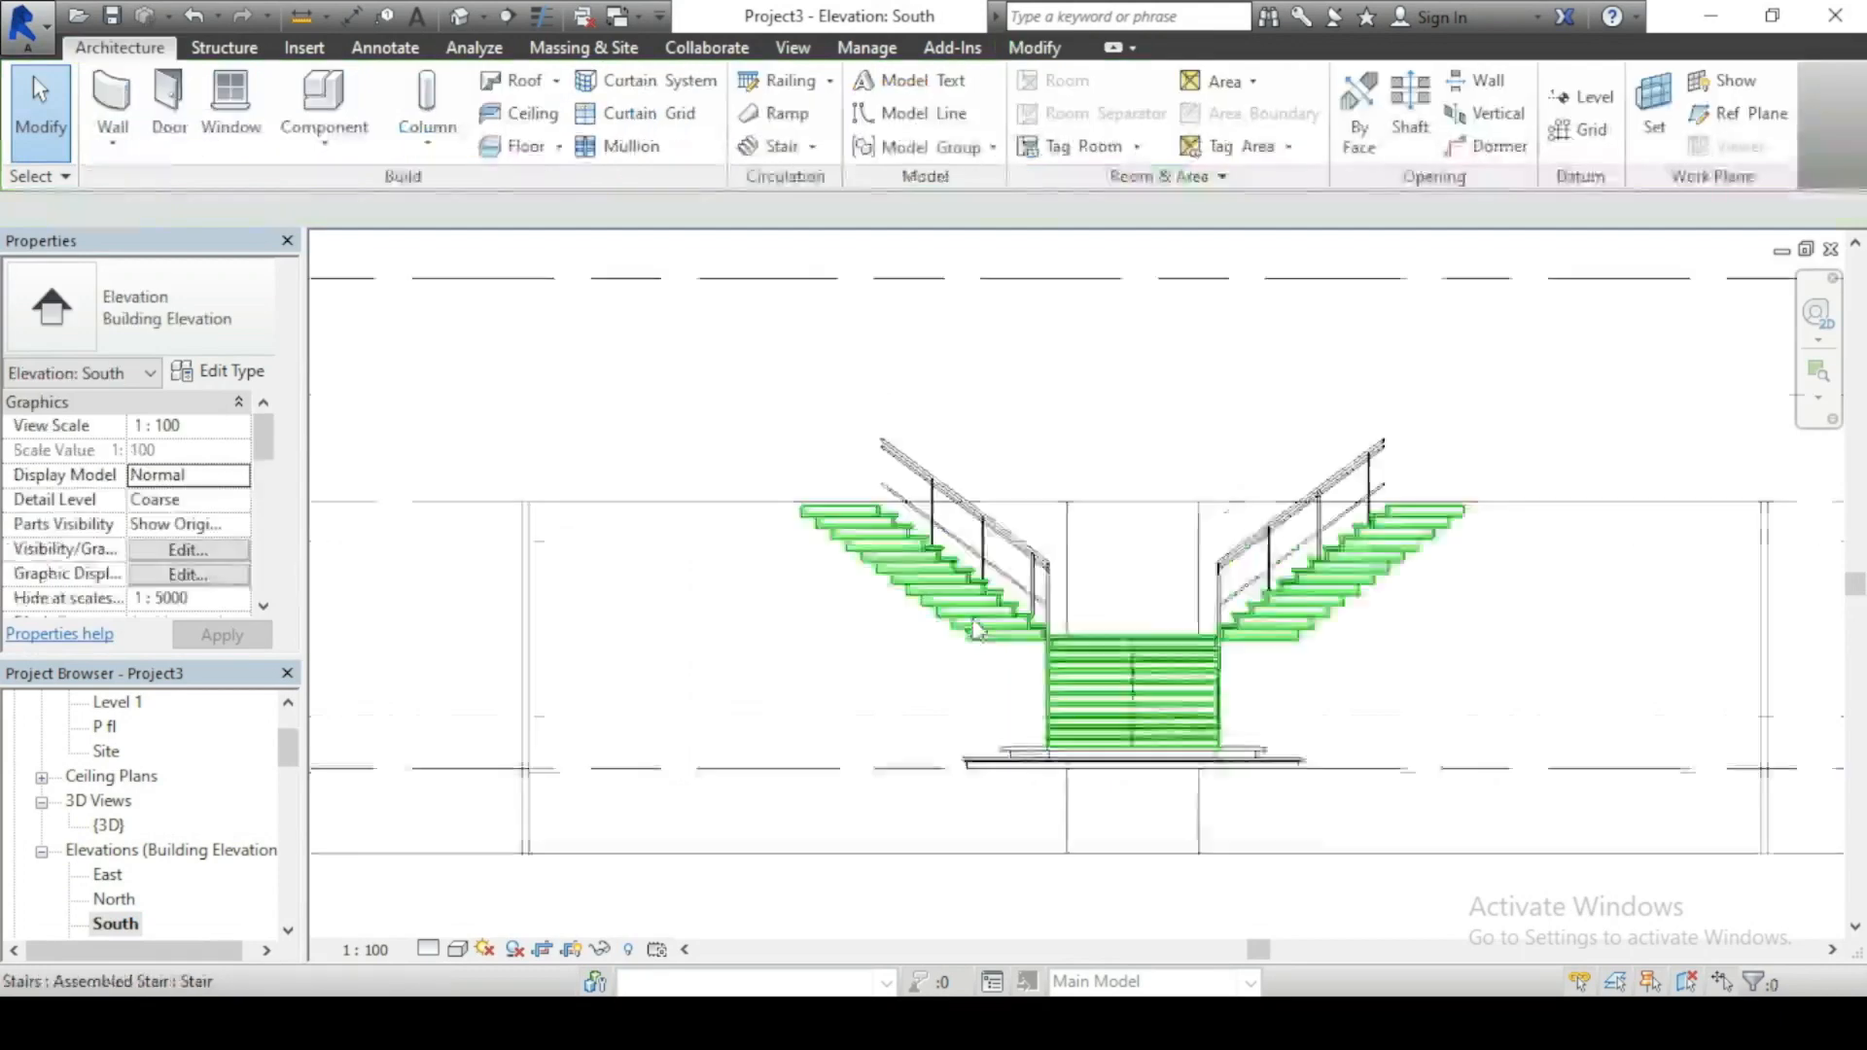
scroll(986, 645, "up", 3)
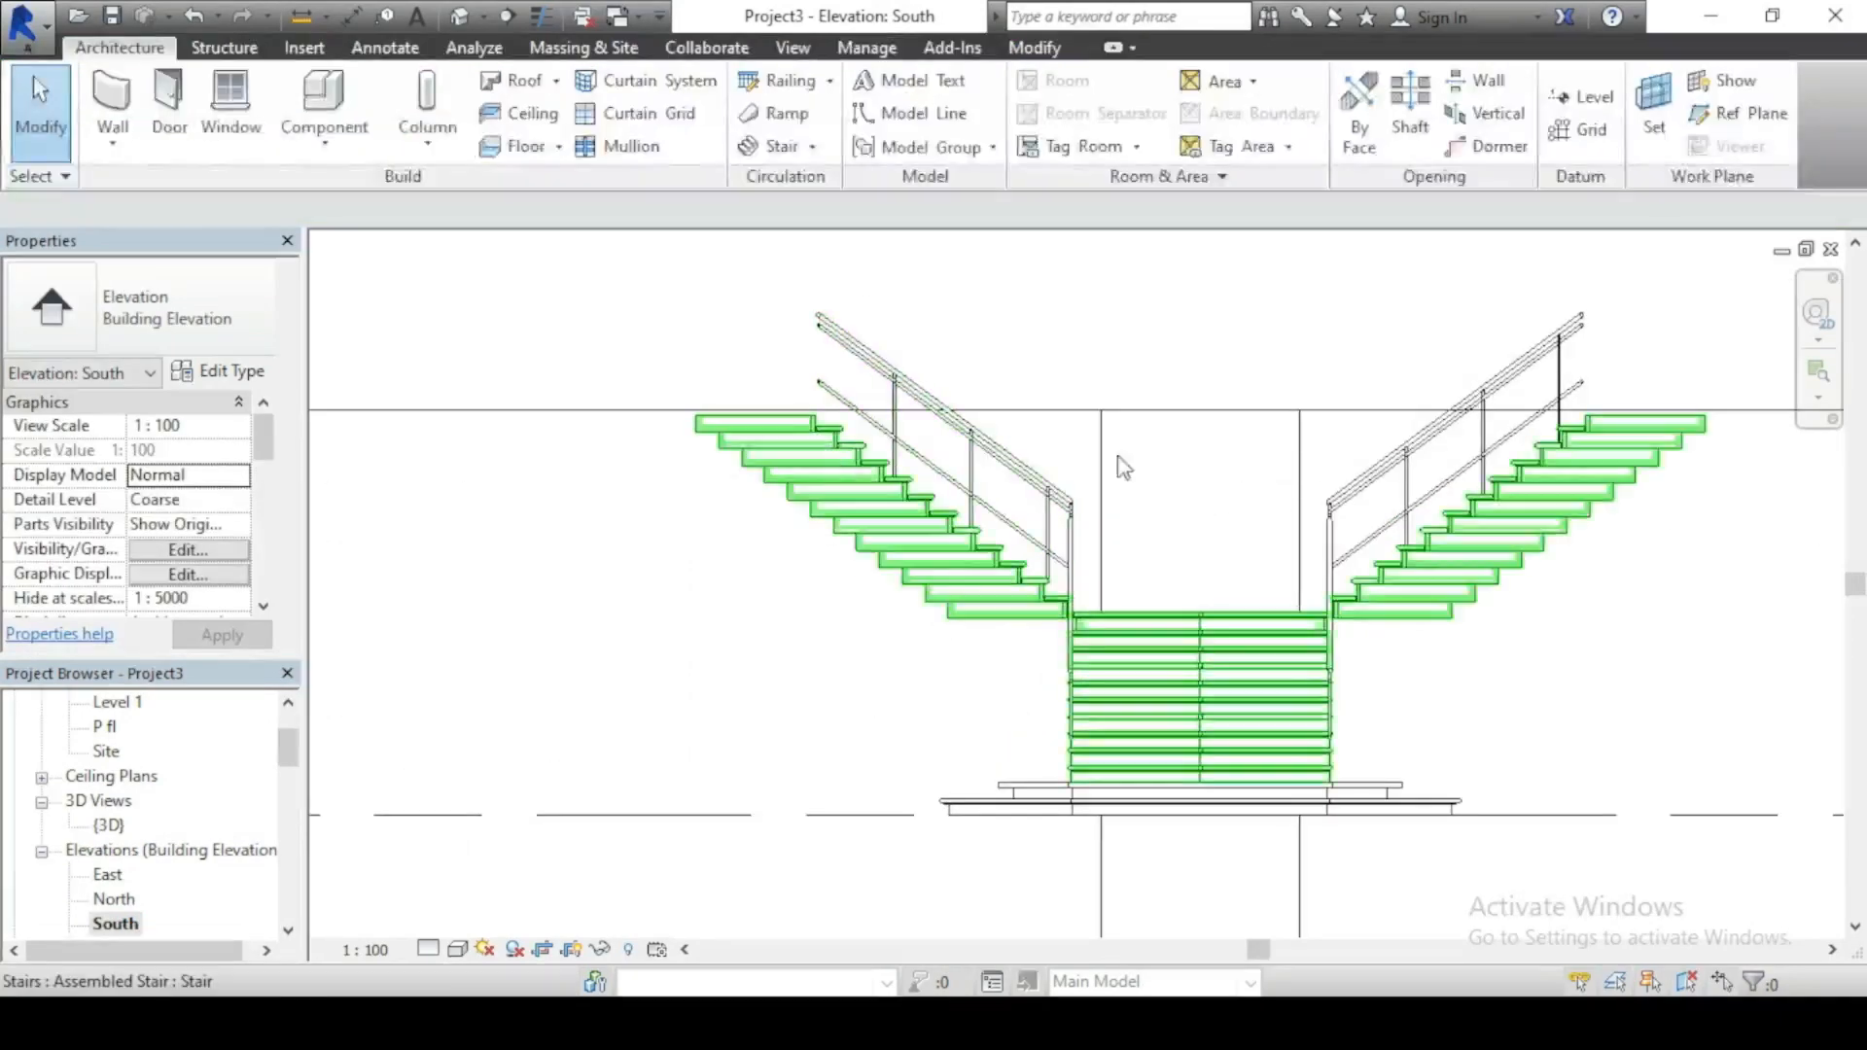
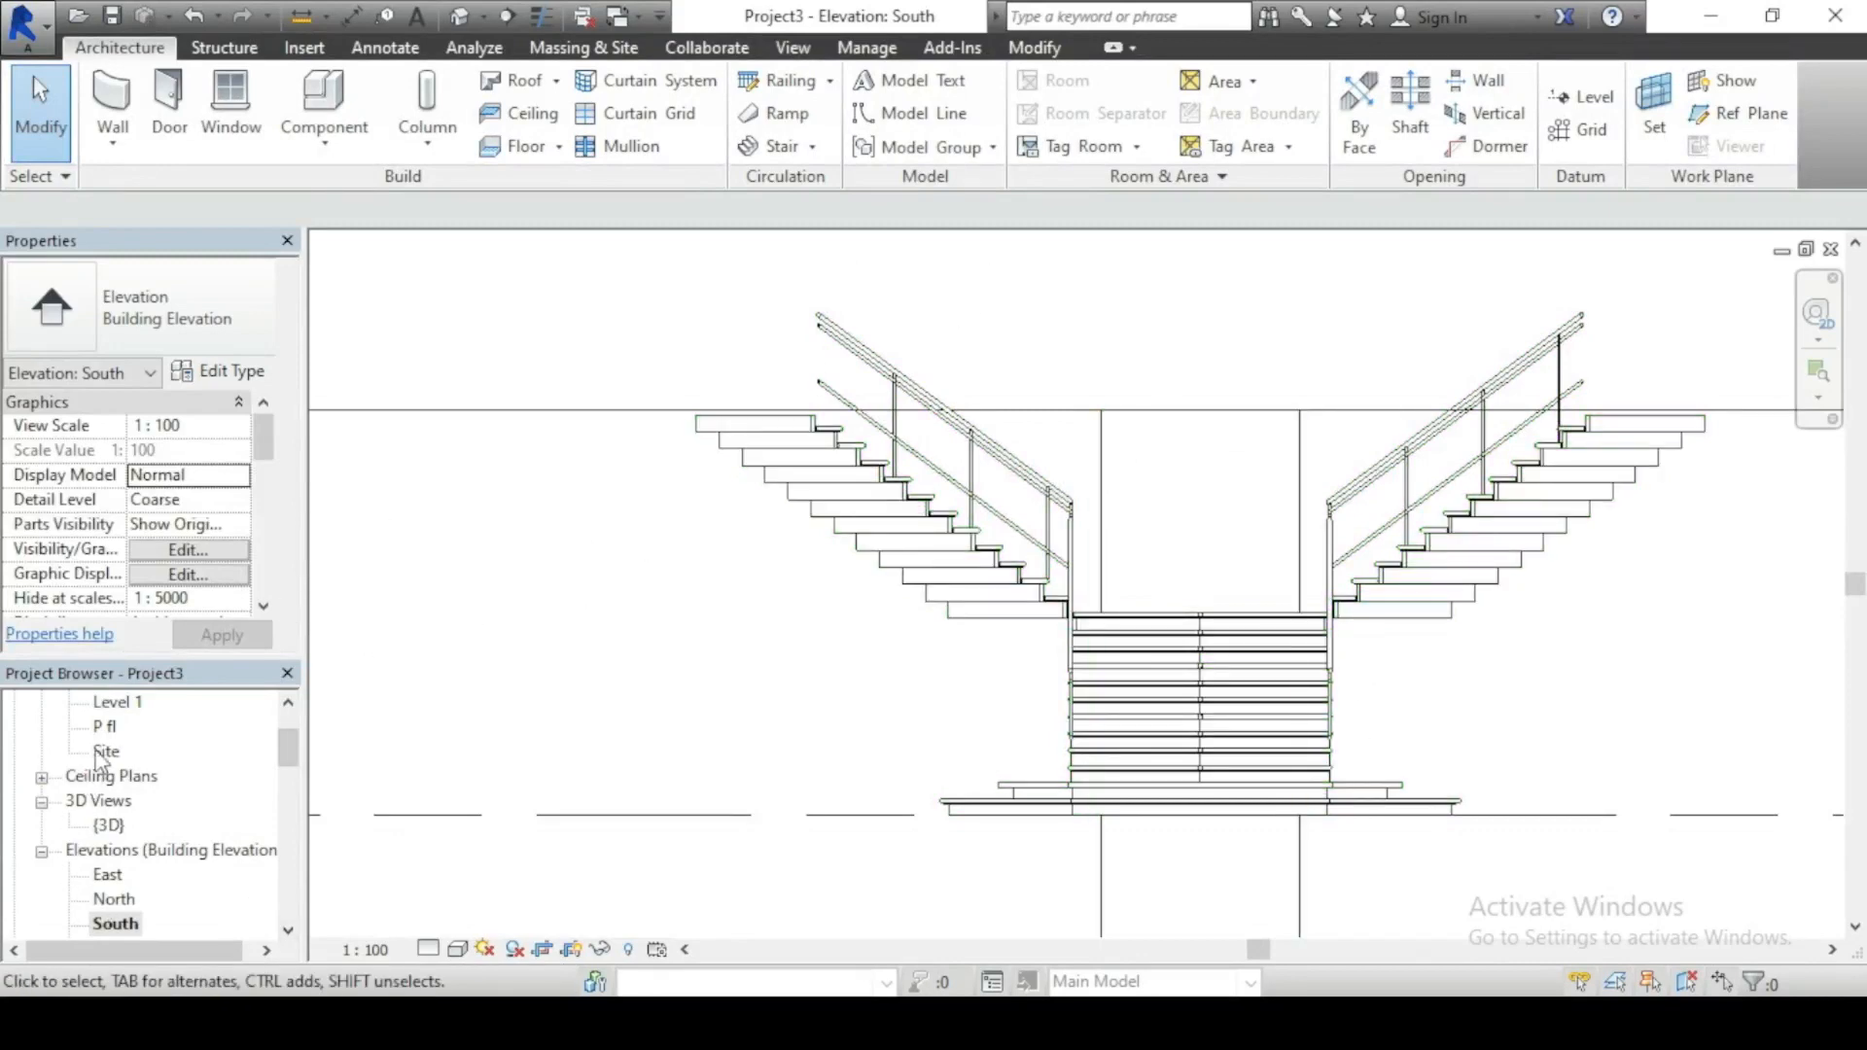
Step: Open the G fl floor plan and examine the layout of the stair flights, base steps and enclosing walls
scroll(116, 835, "up", 1)
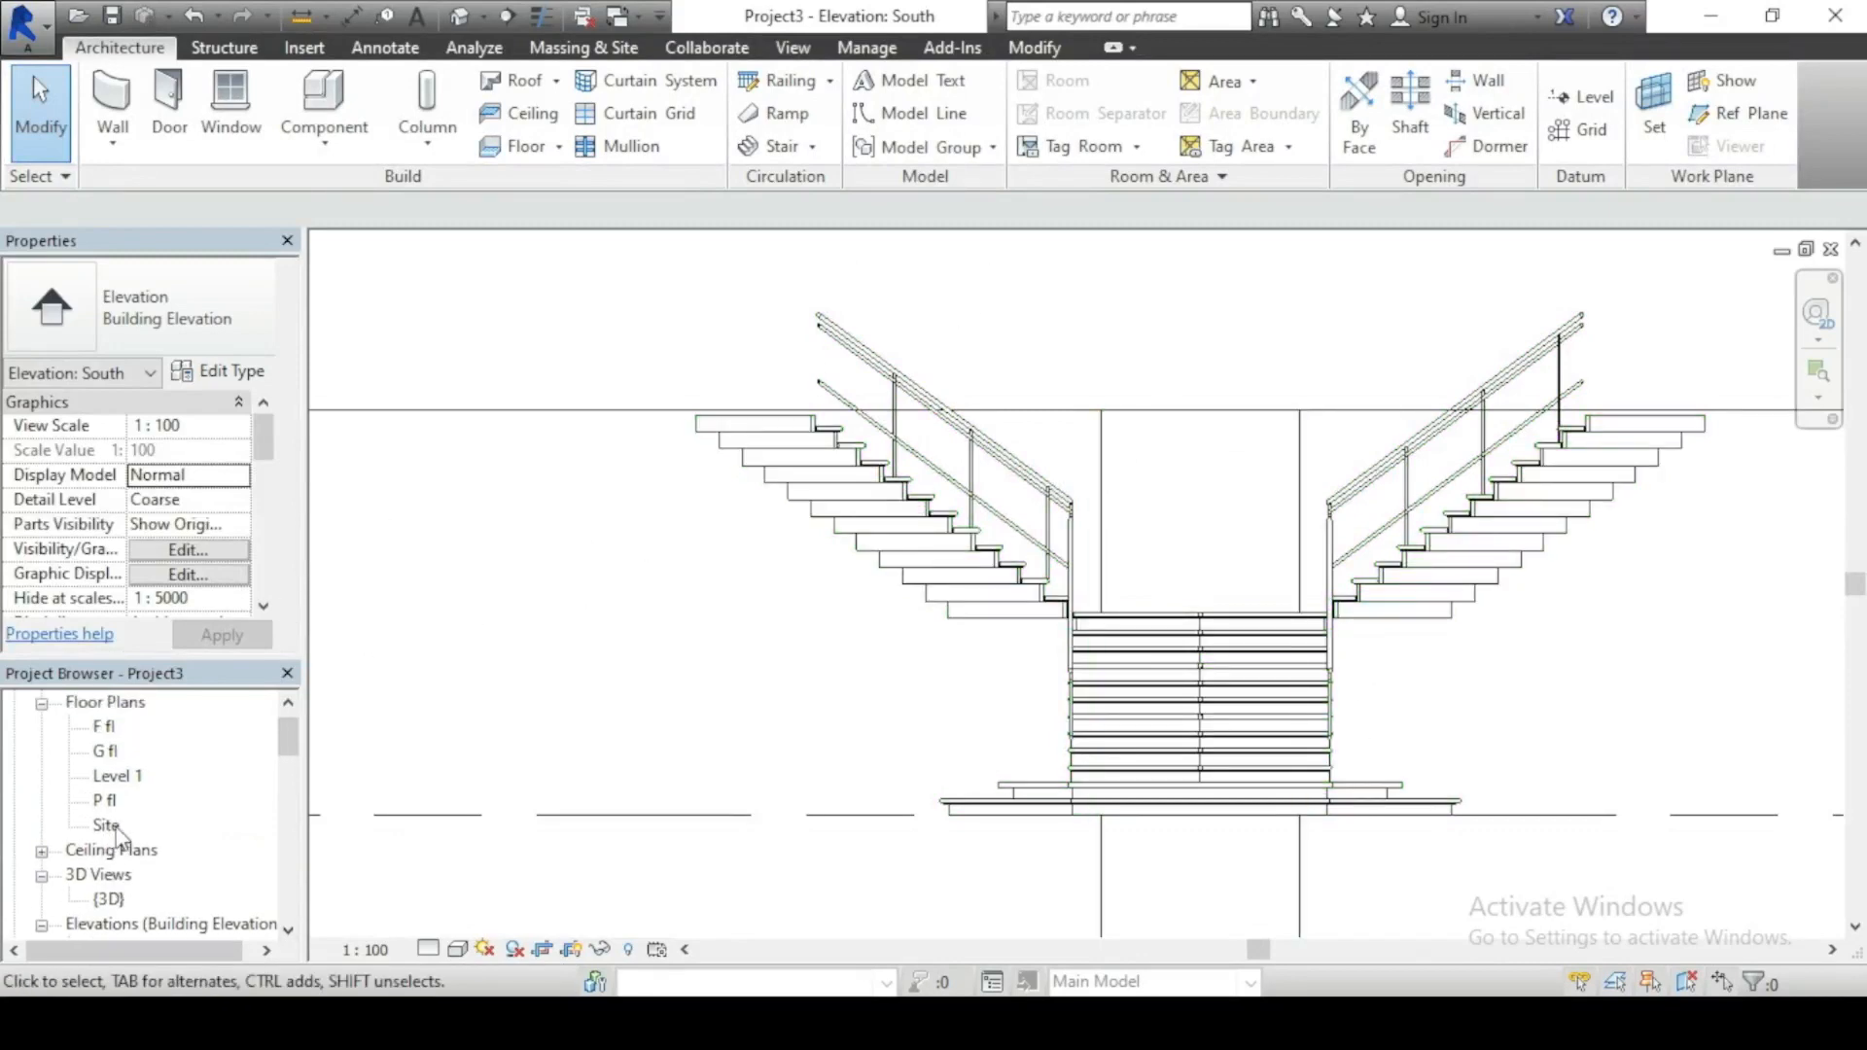
double_click(113, 759)
scroll(1148, 754, "down", 2)
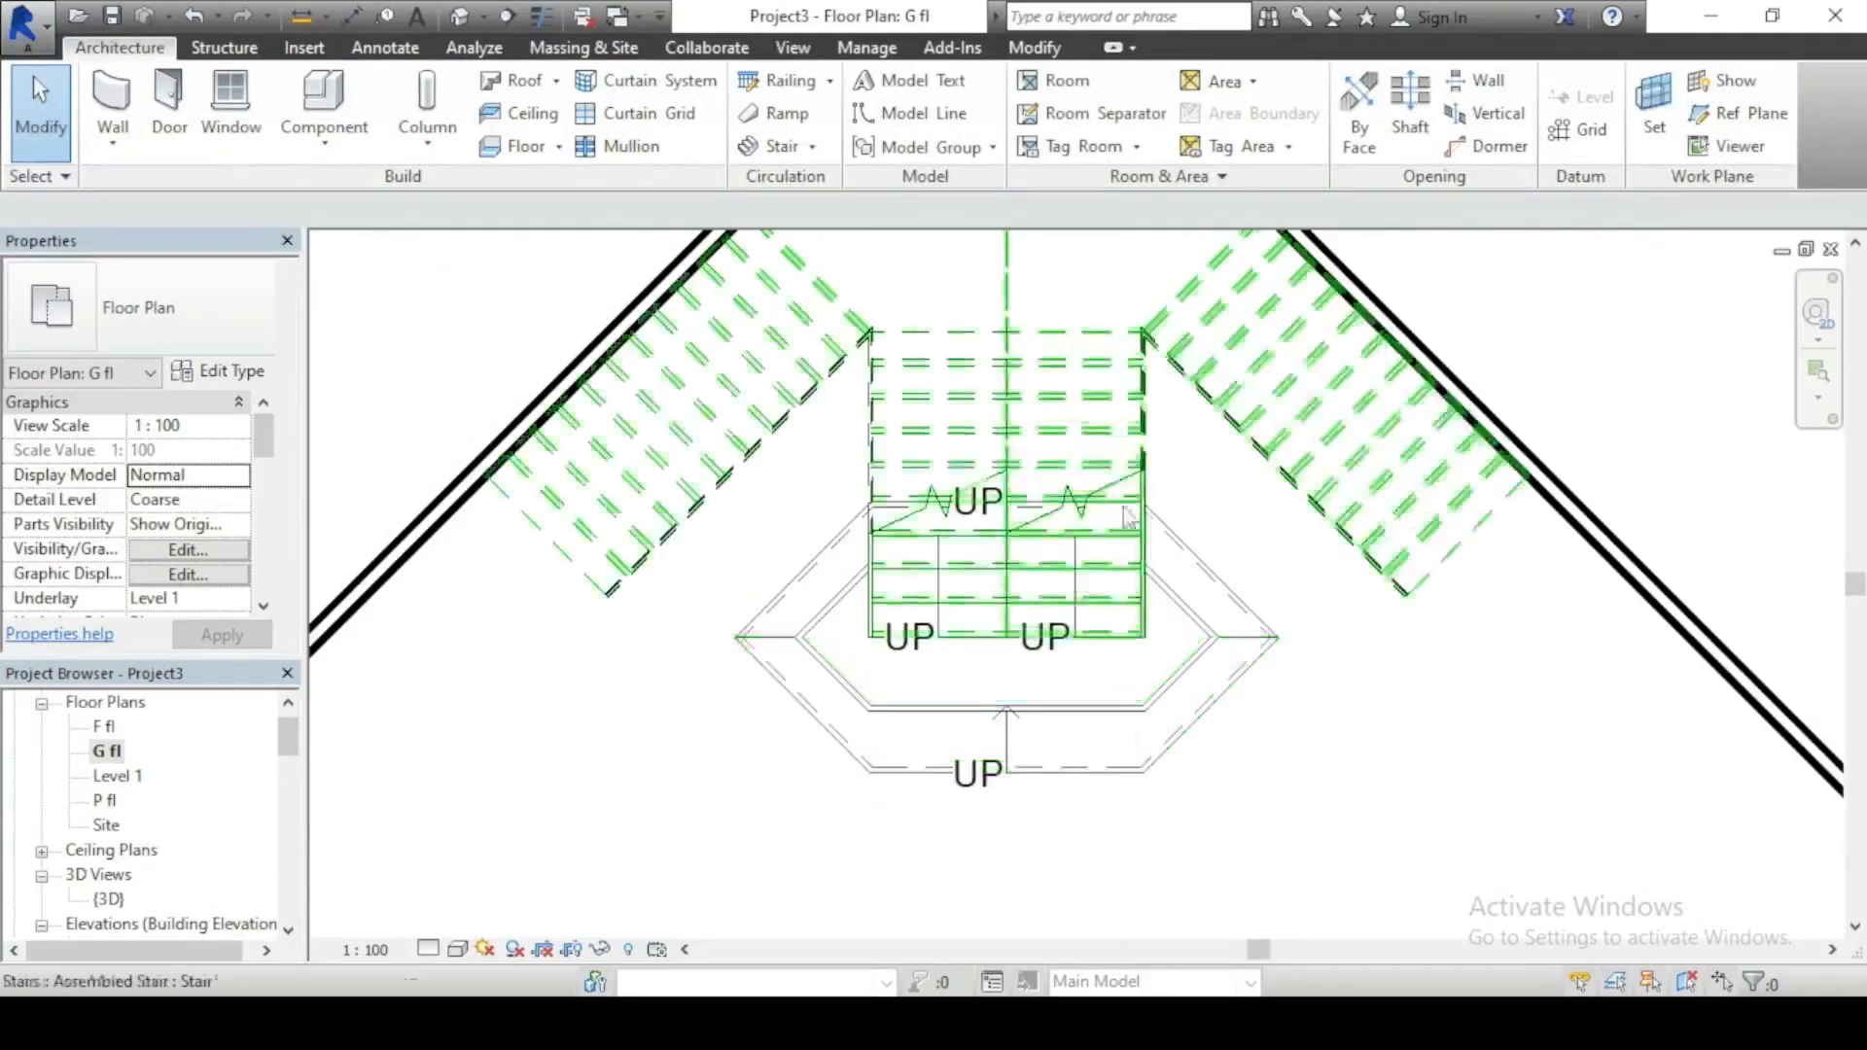
scroll(1085, 486, "down", 1)
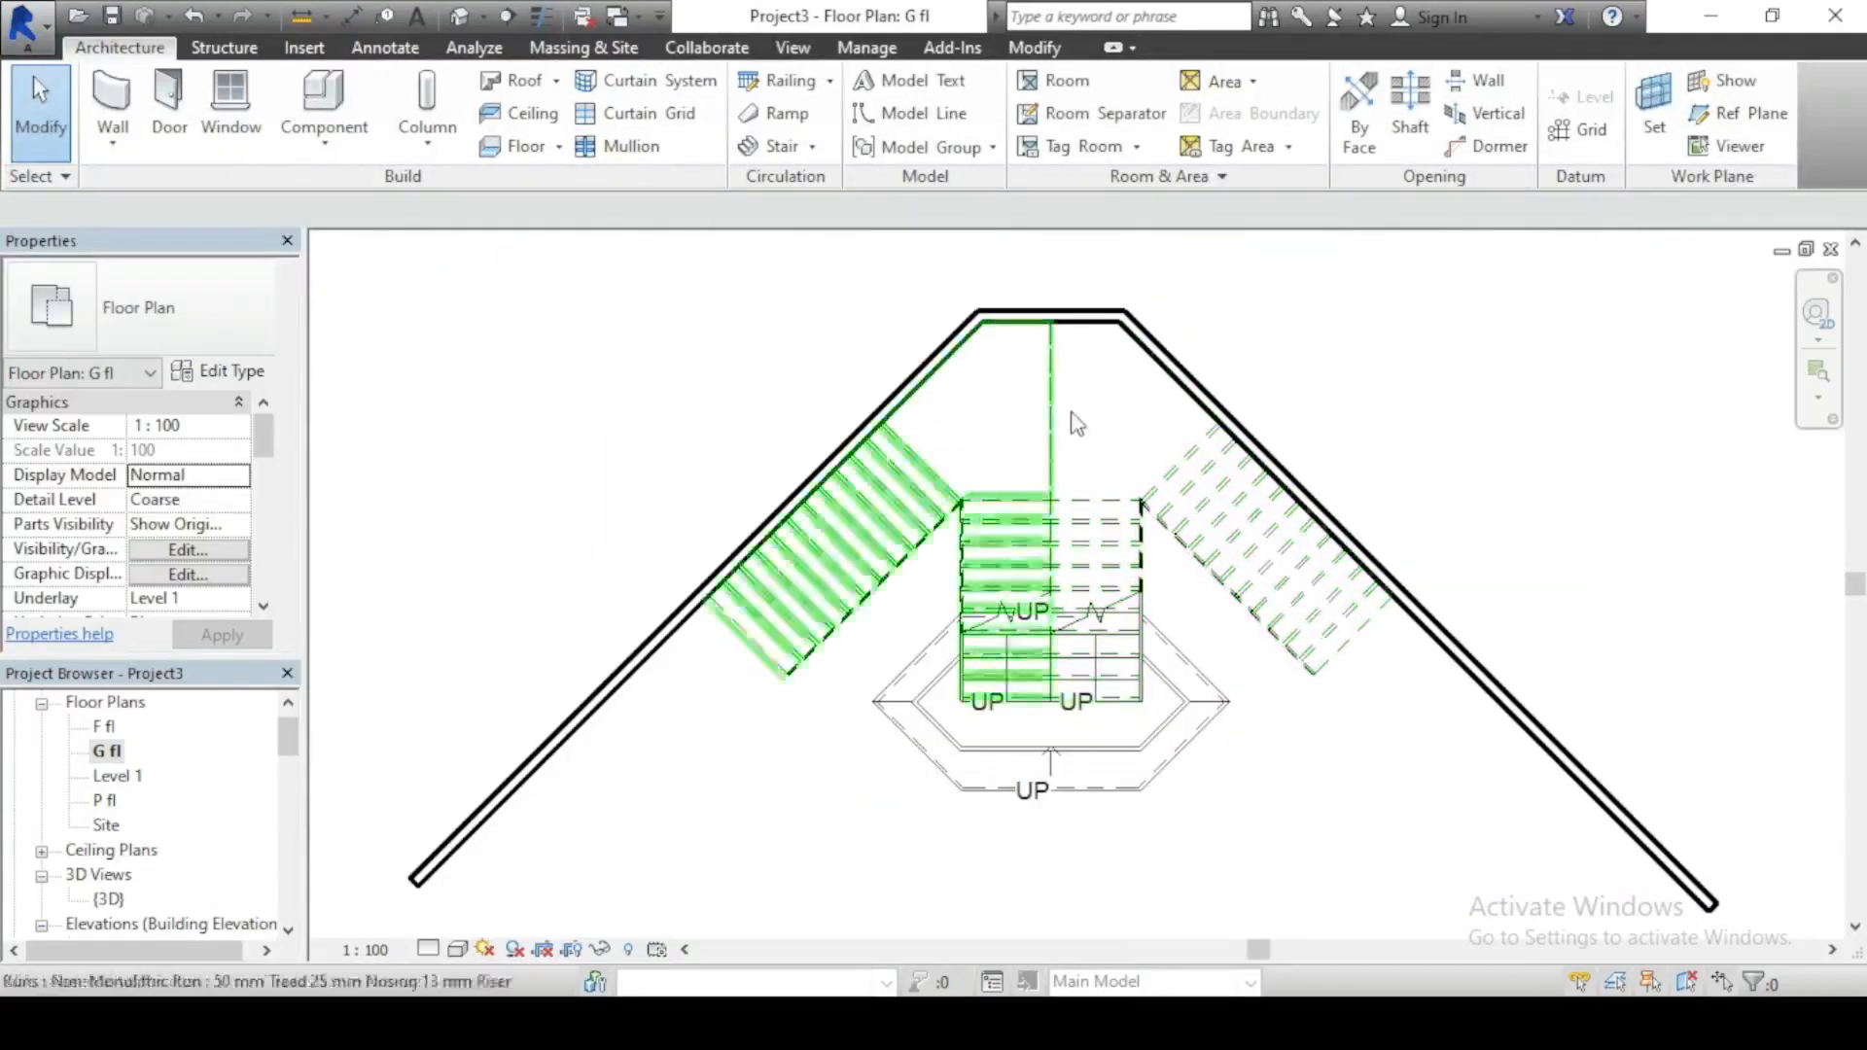
scroll(1094, 788, "up", 1)
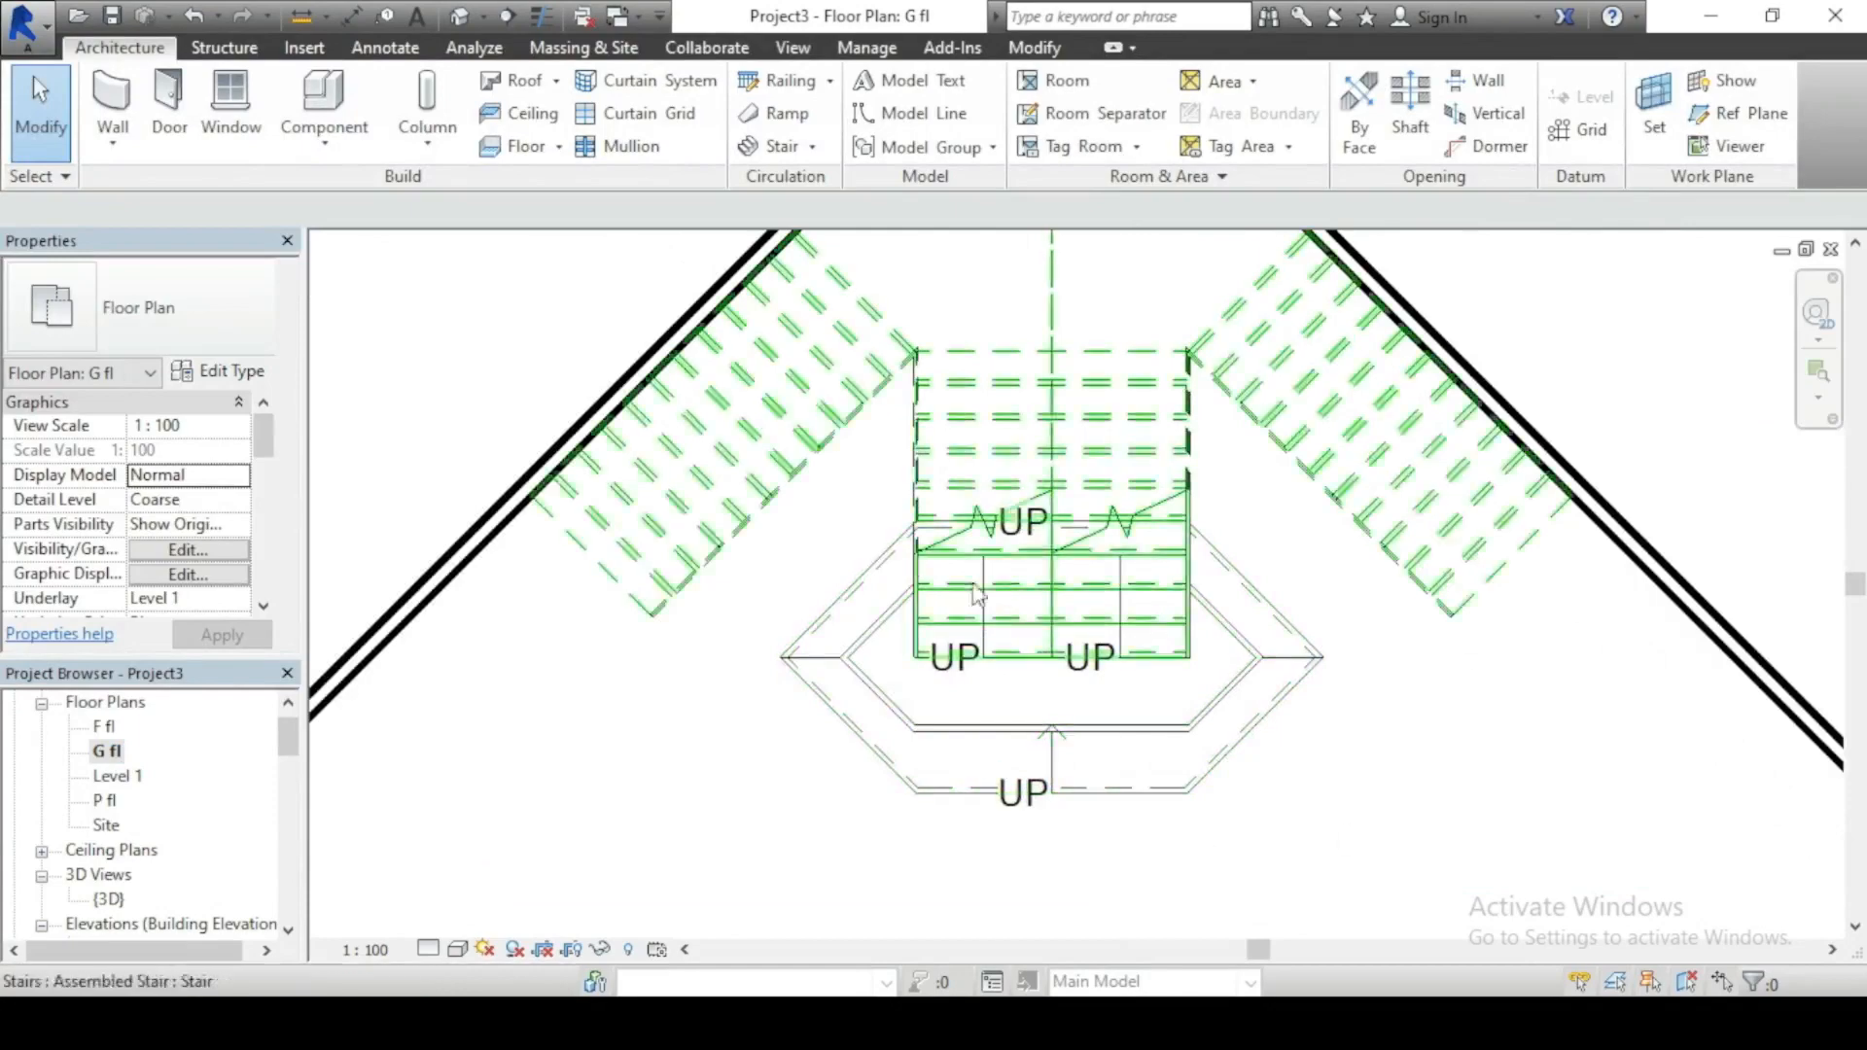
scroll(1021, 681, "down", 2)
scroll(1019, 744, "up", 1)
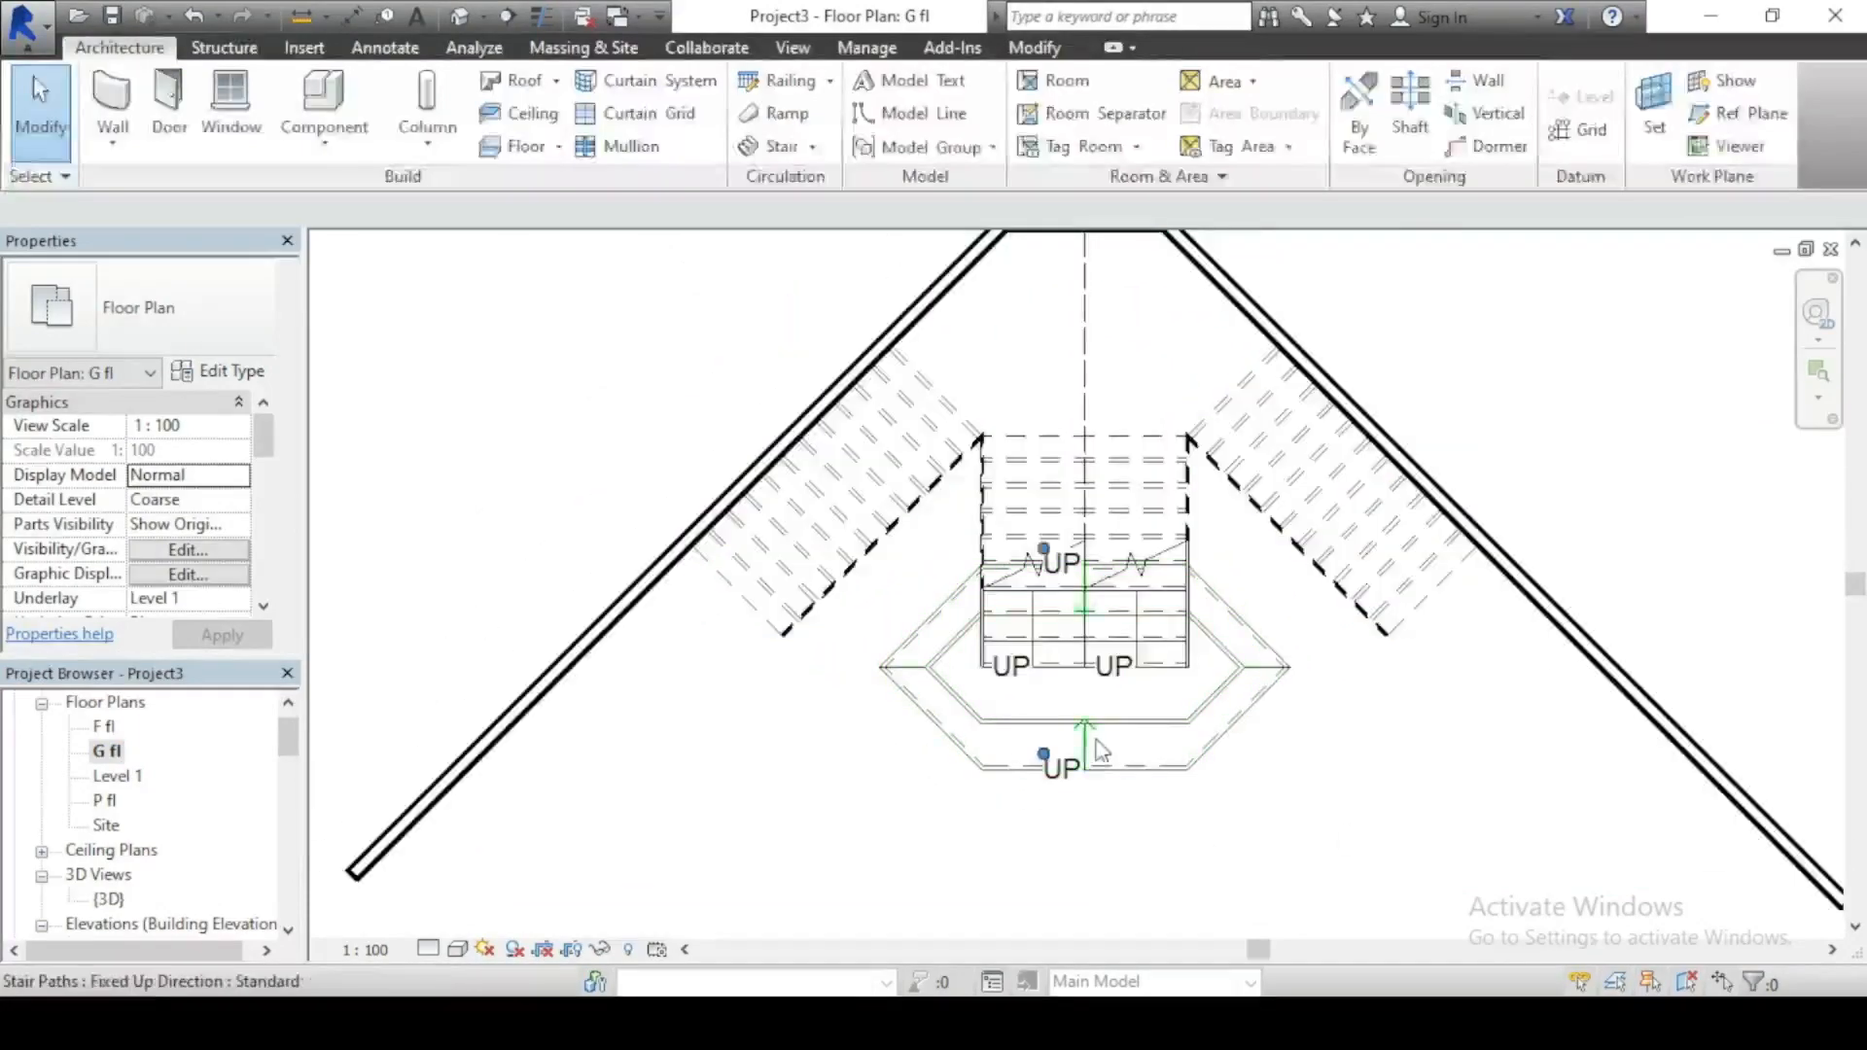
scroll(1096, 742, "up", 1)
scroll(1068, 783, "down", 1)
scroll(1116, 494, "up", 1)
scroll(860, 399, "down", 2)
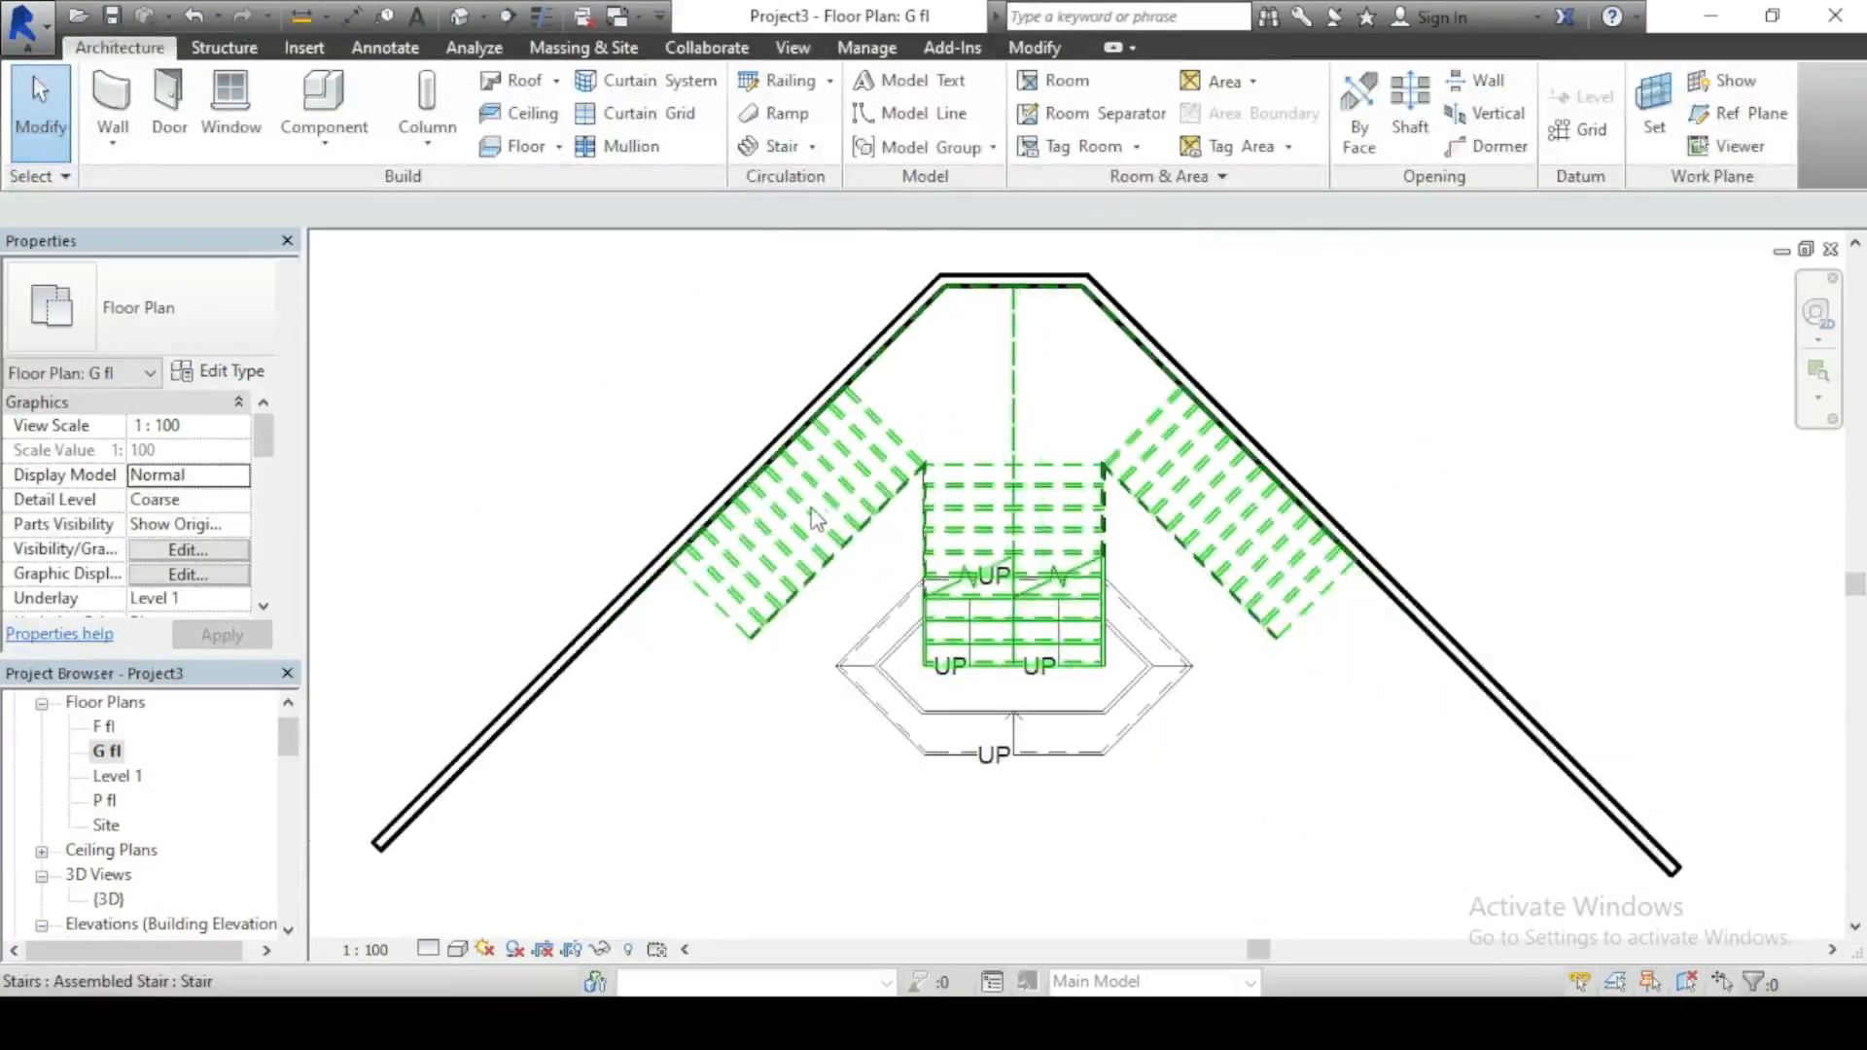
scroll(846, 438, "up", 2)
scroll(836, 467, "up", 1)
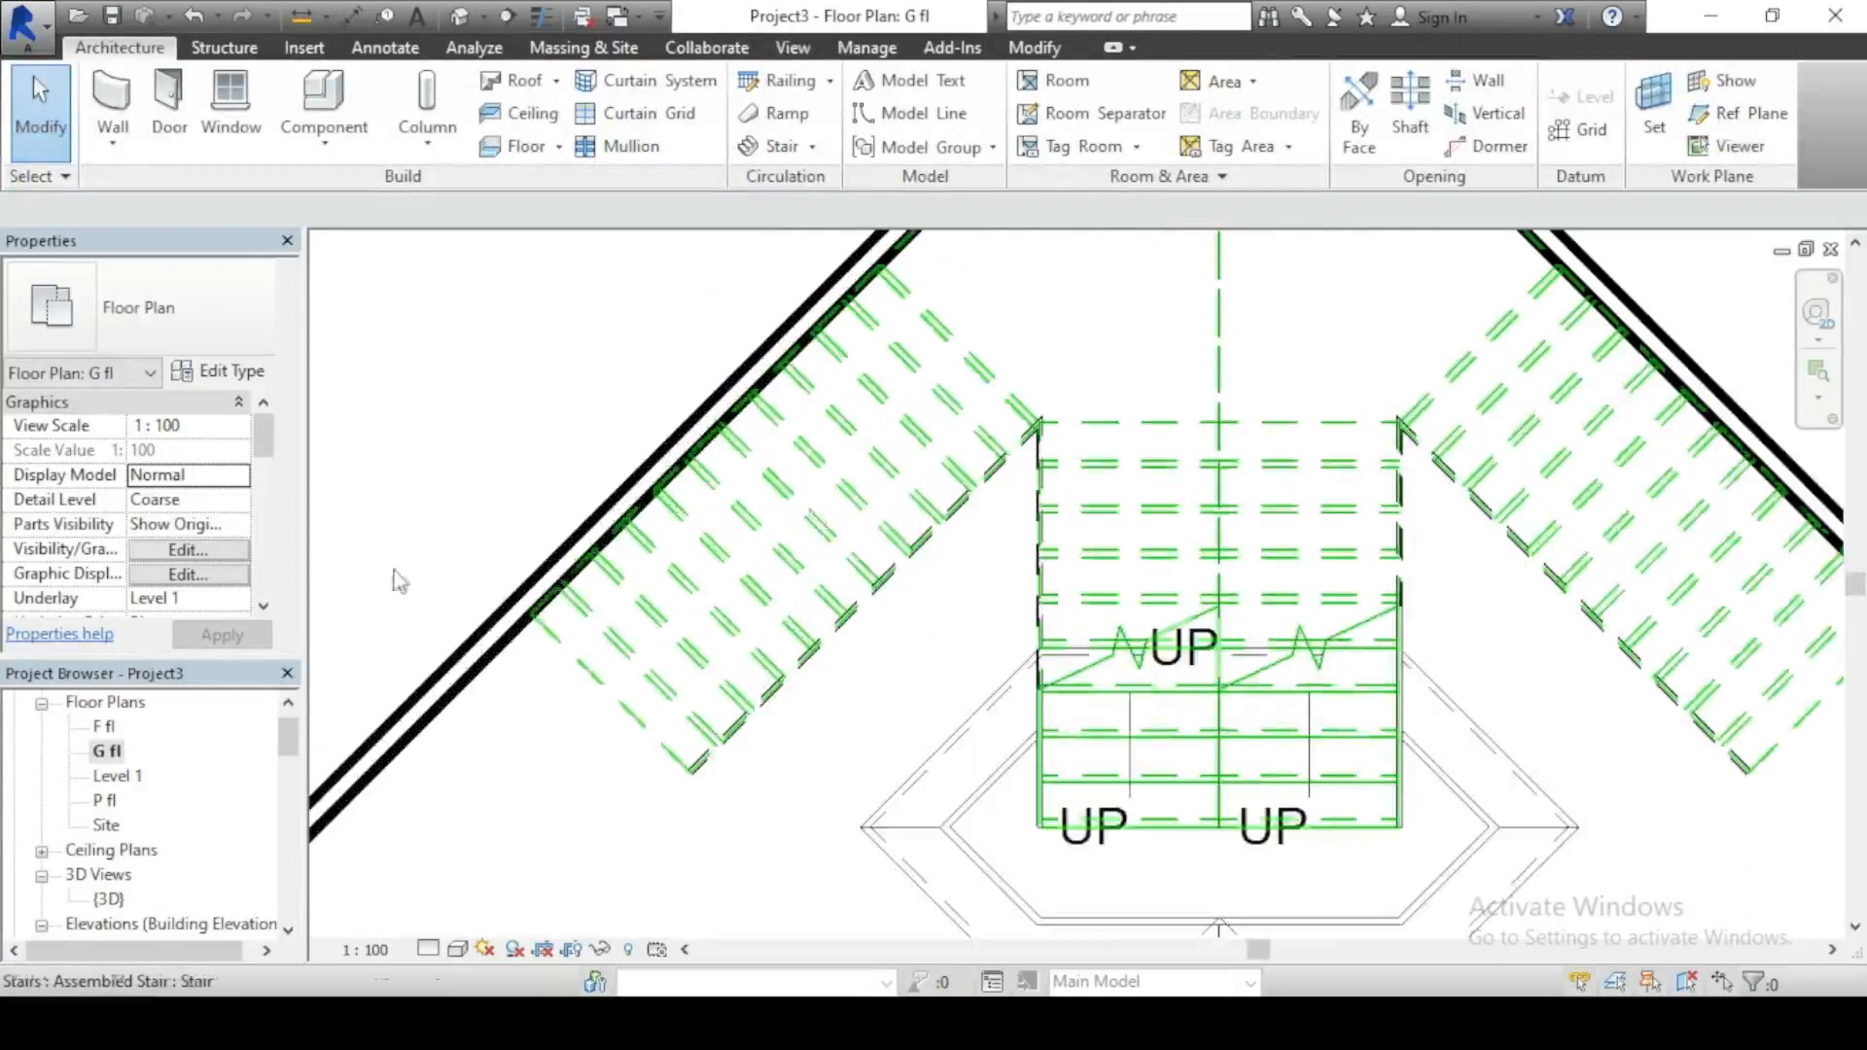
Step: In the Level 1 floor plan, draw a wall similar to the enclosing 01 WALL 2 along the left branch flight's inner edge
double_click(113, 777)
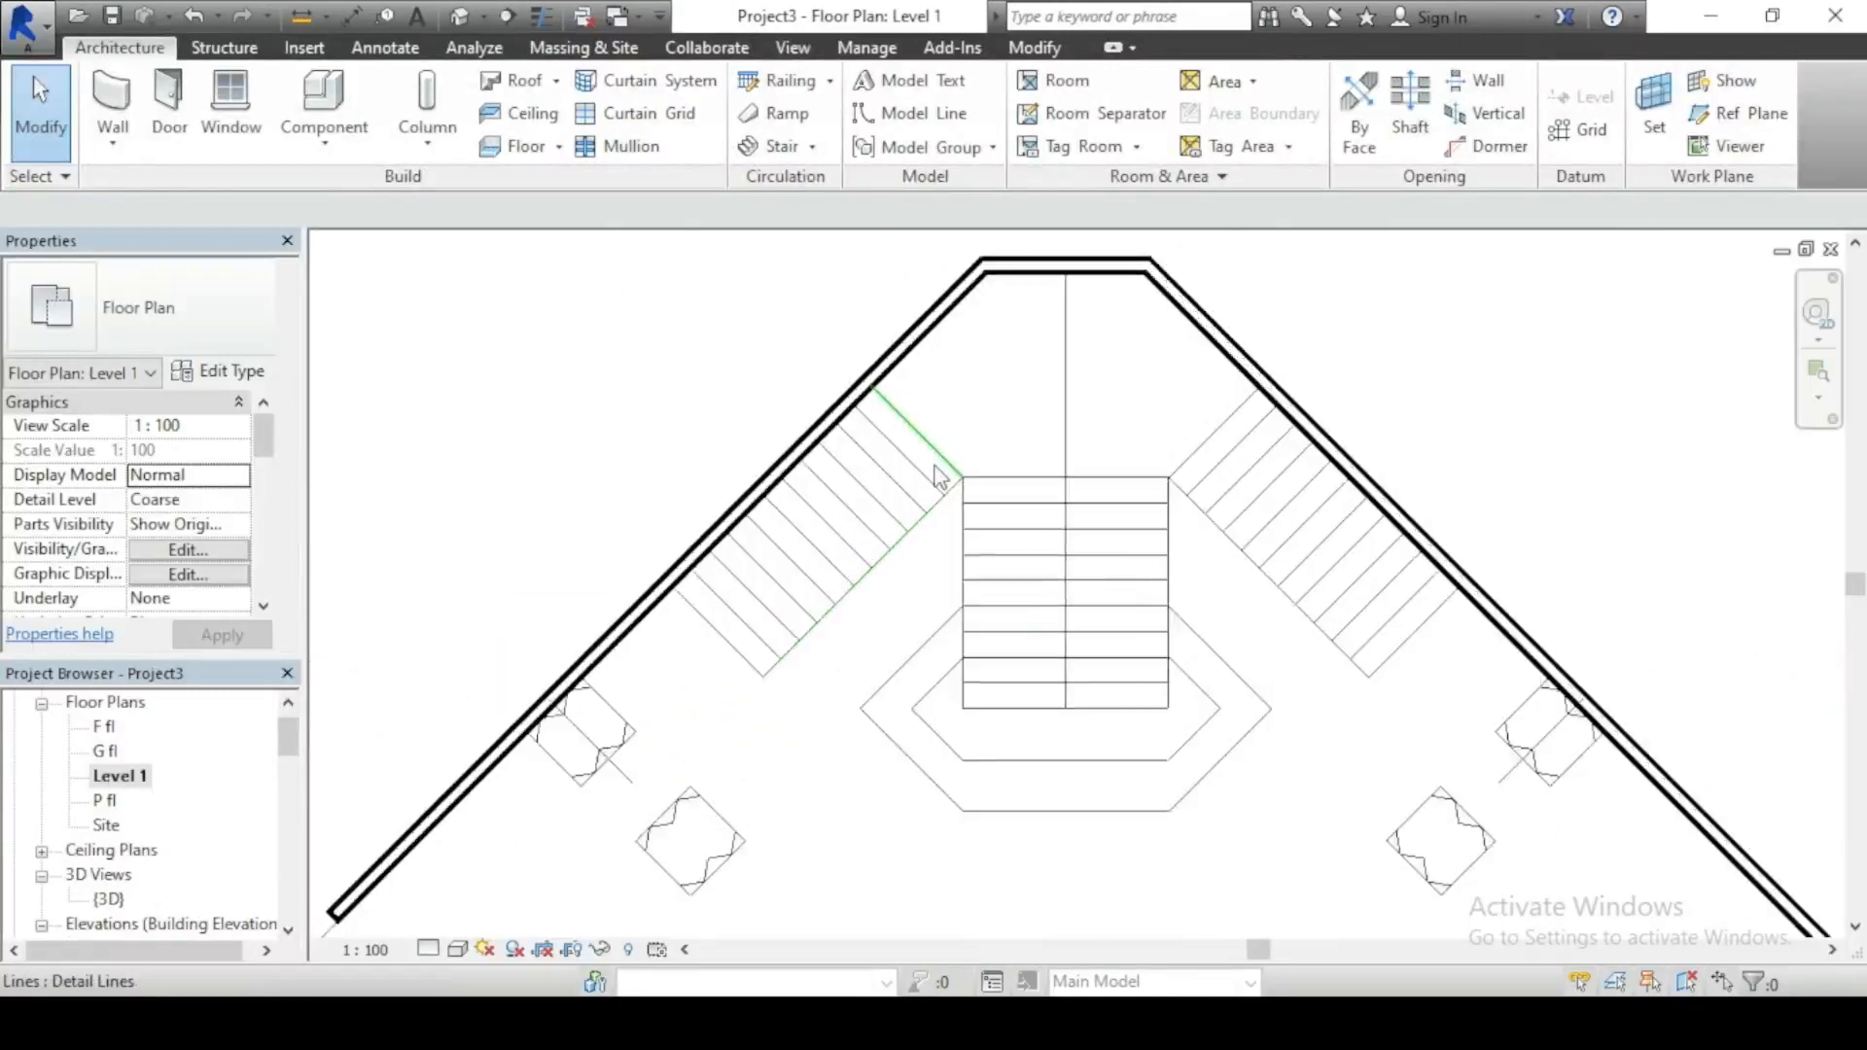
scroll(939, 477, "up", 2)
left_click(860, 300)
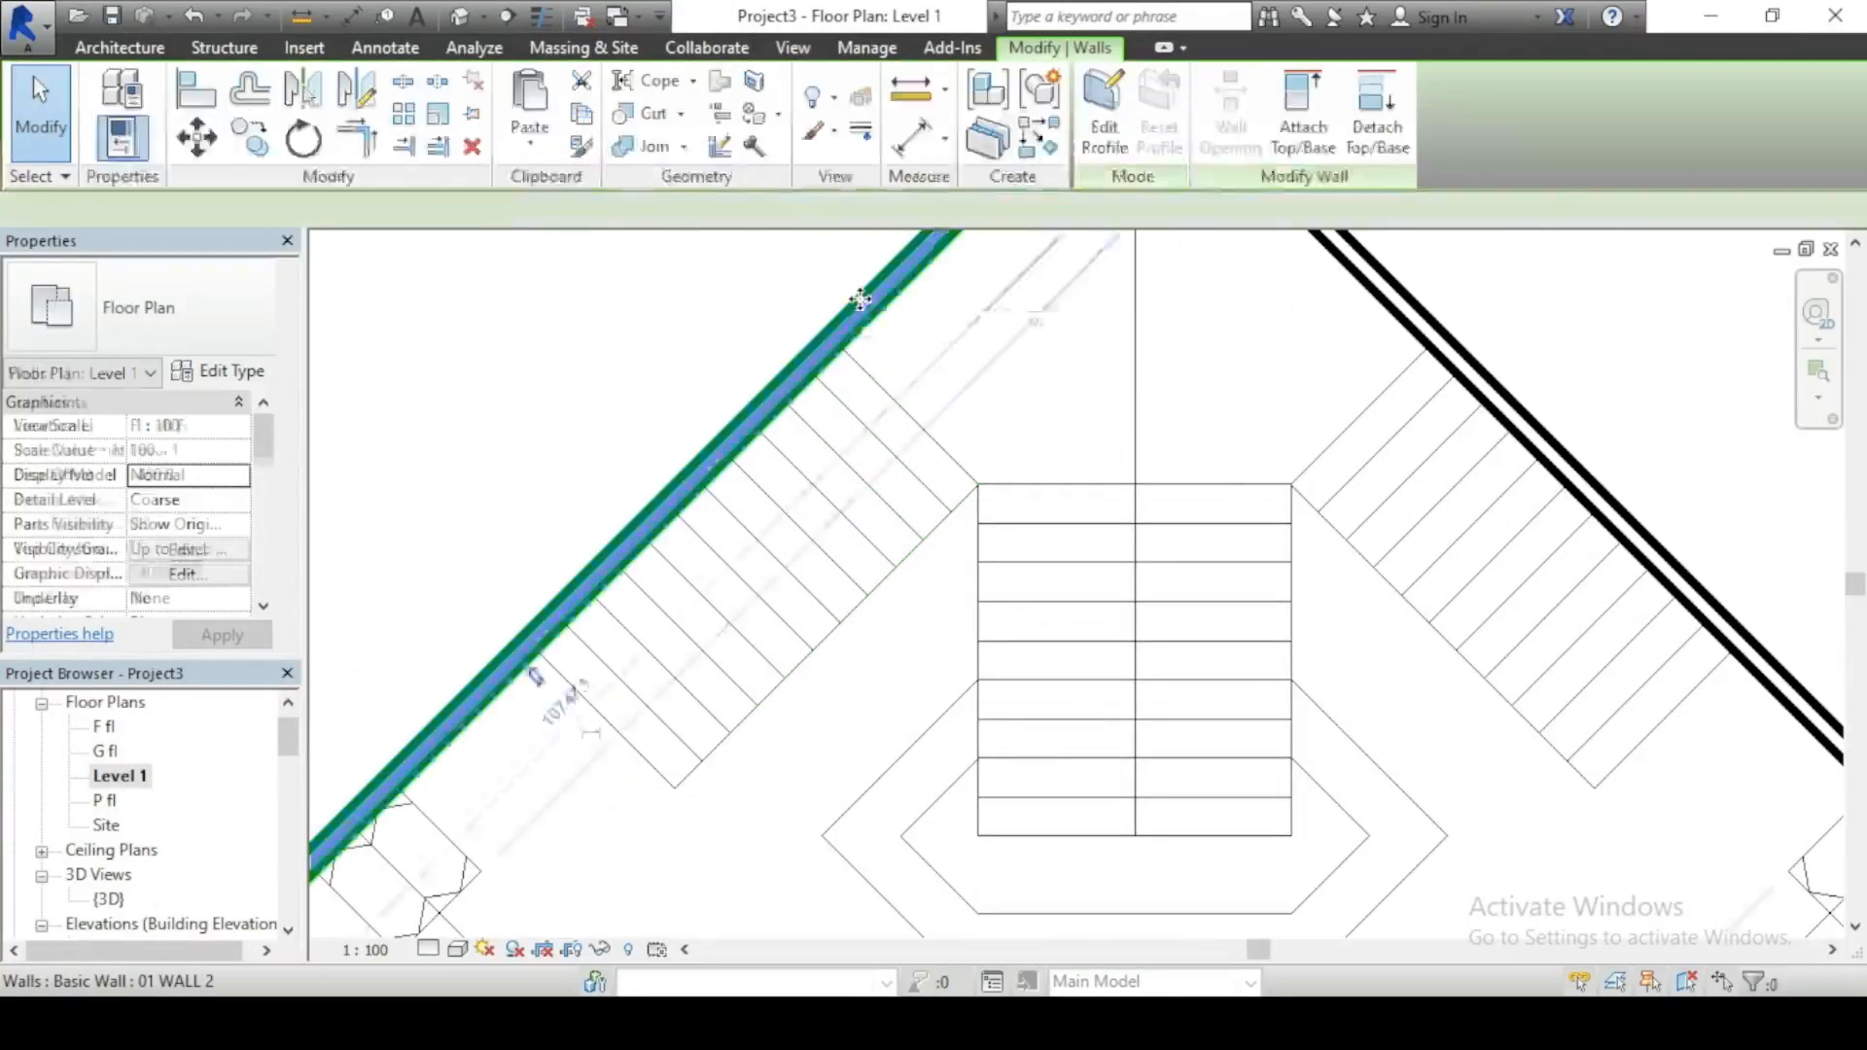
right_click(860, 300)
left_click(985, 575)
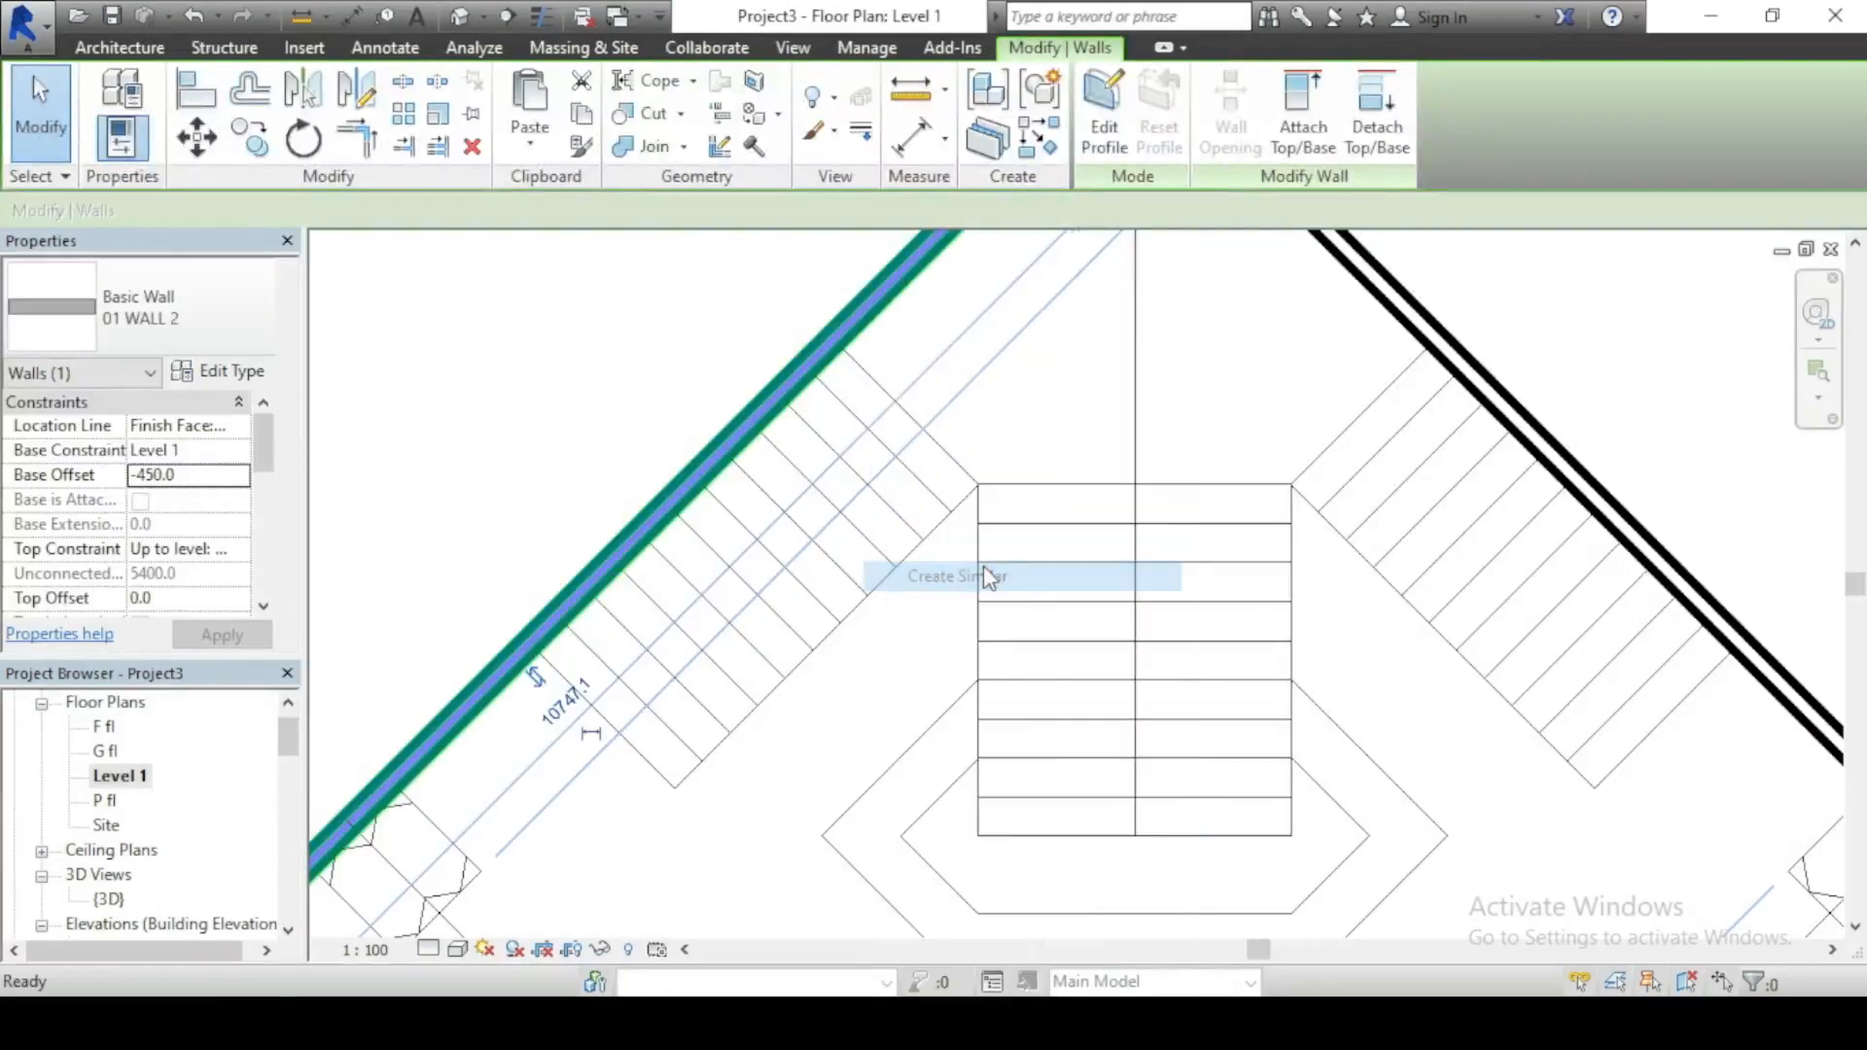
scroll(987, 564, "down", 1)
scroll(963, 526, "up", 3)
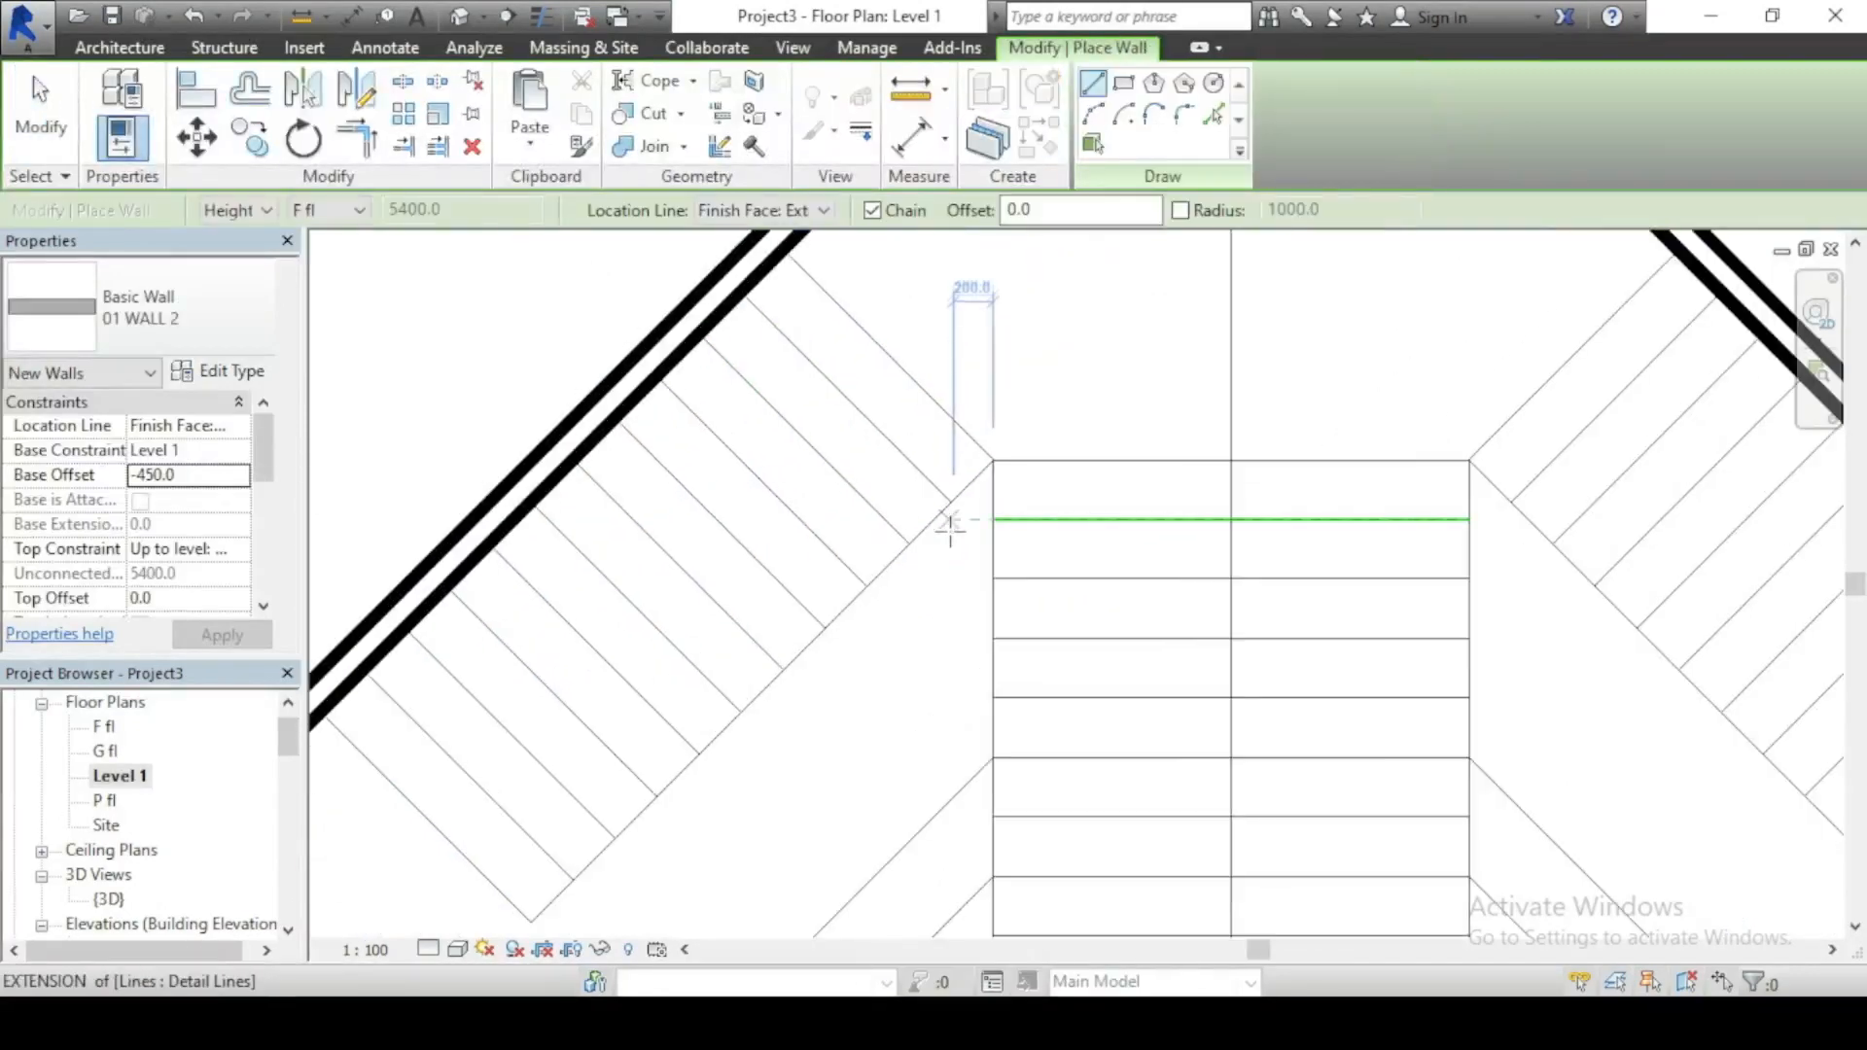
left_click(992, 460)
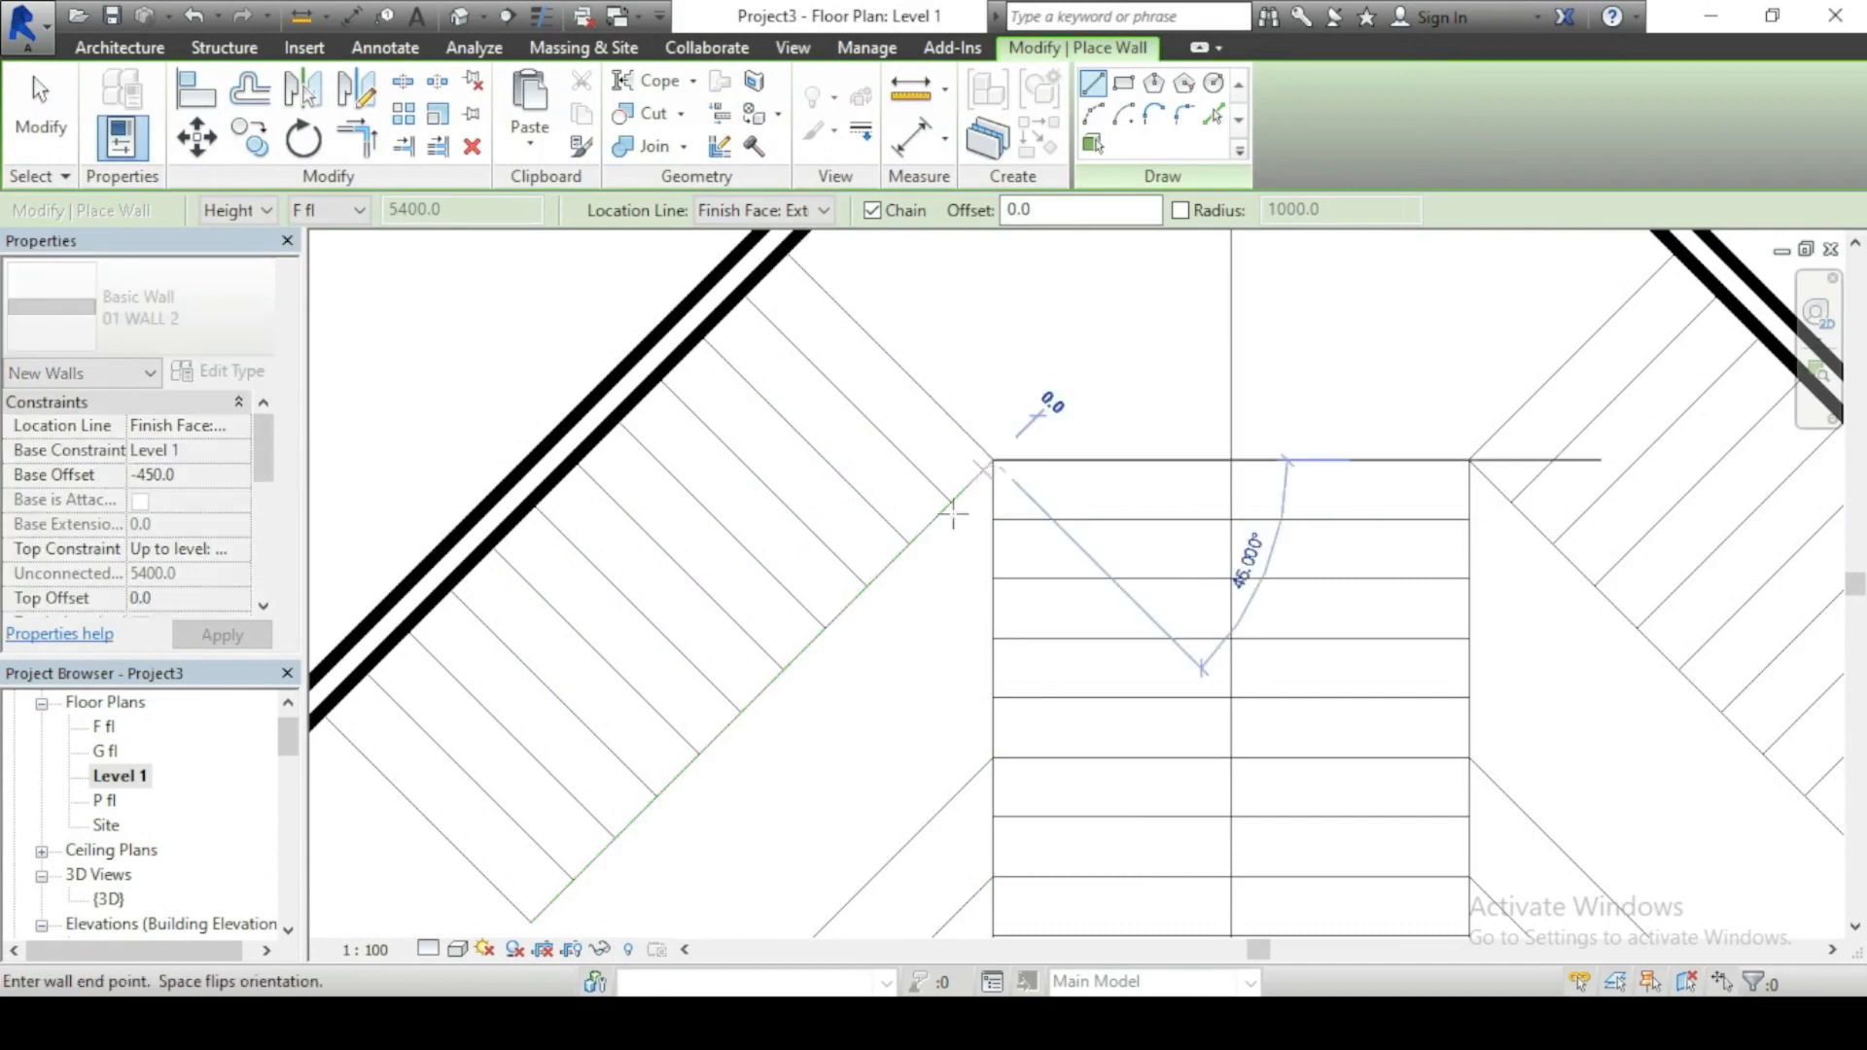
left_click(530, 919)
Step: Draw a matching 01 WALL 2 wall along the inner edge of the right branch flight
scroll(973, 633, "down", 3)
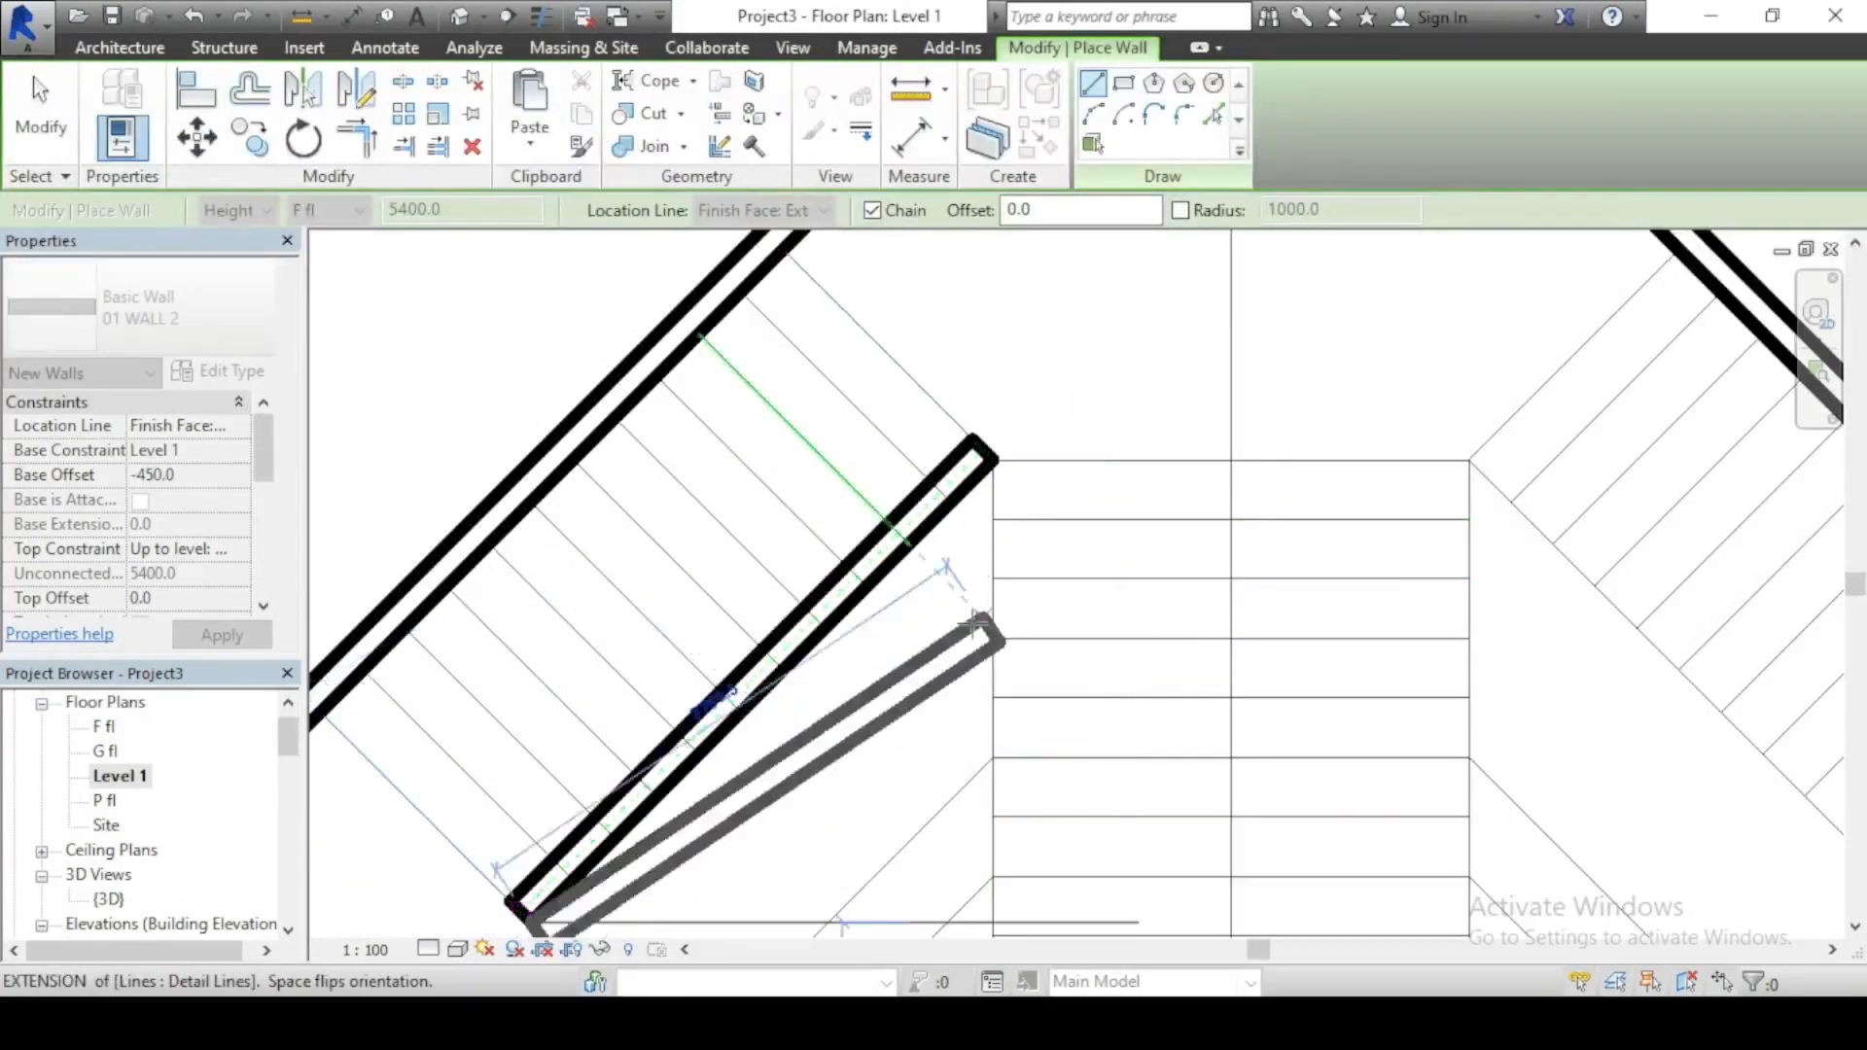
left_click(1255, 531)
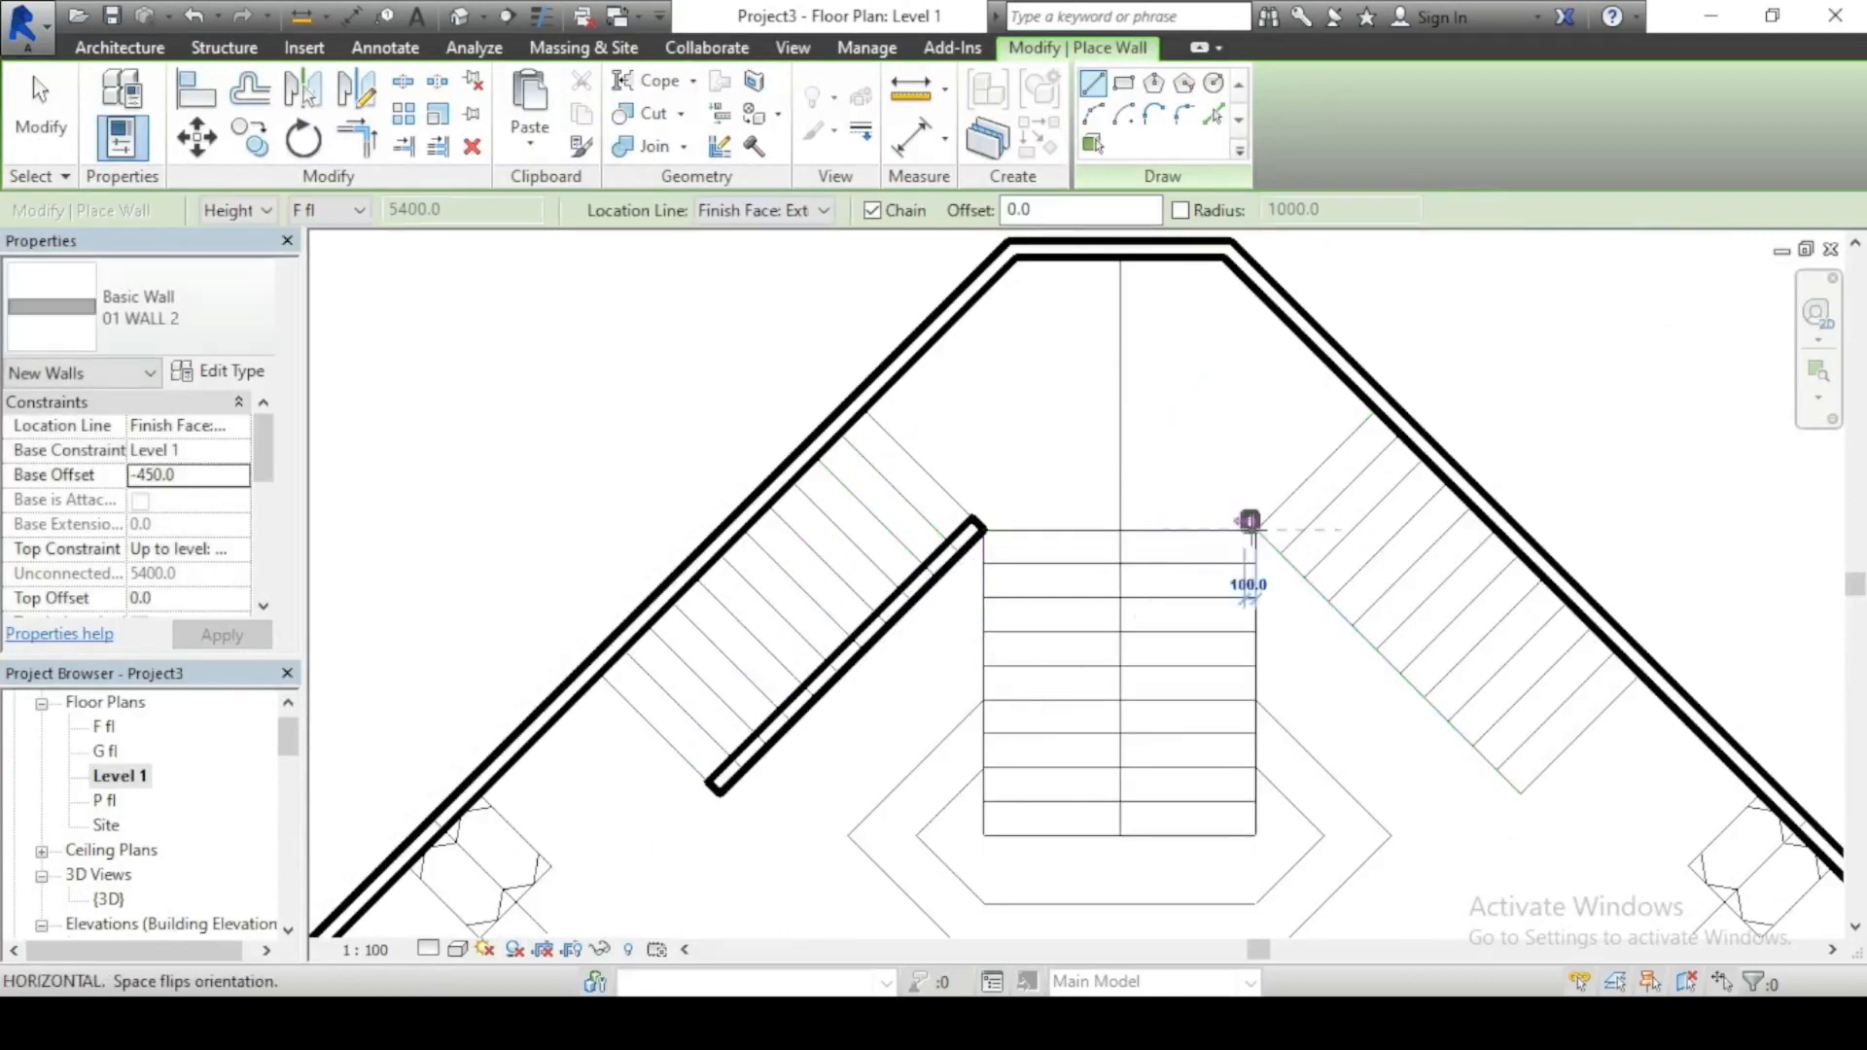
left_click(1522, 789)
key("Escape")
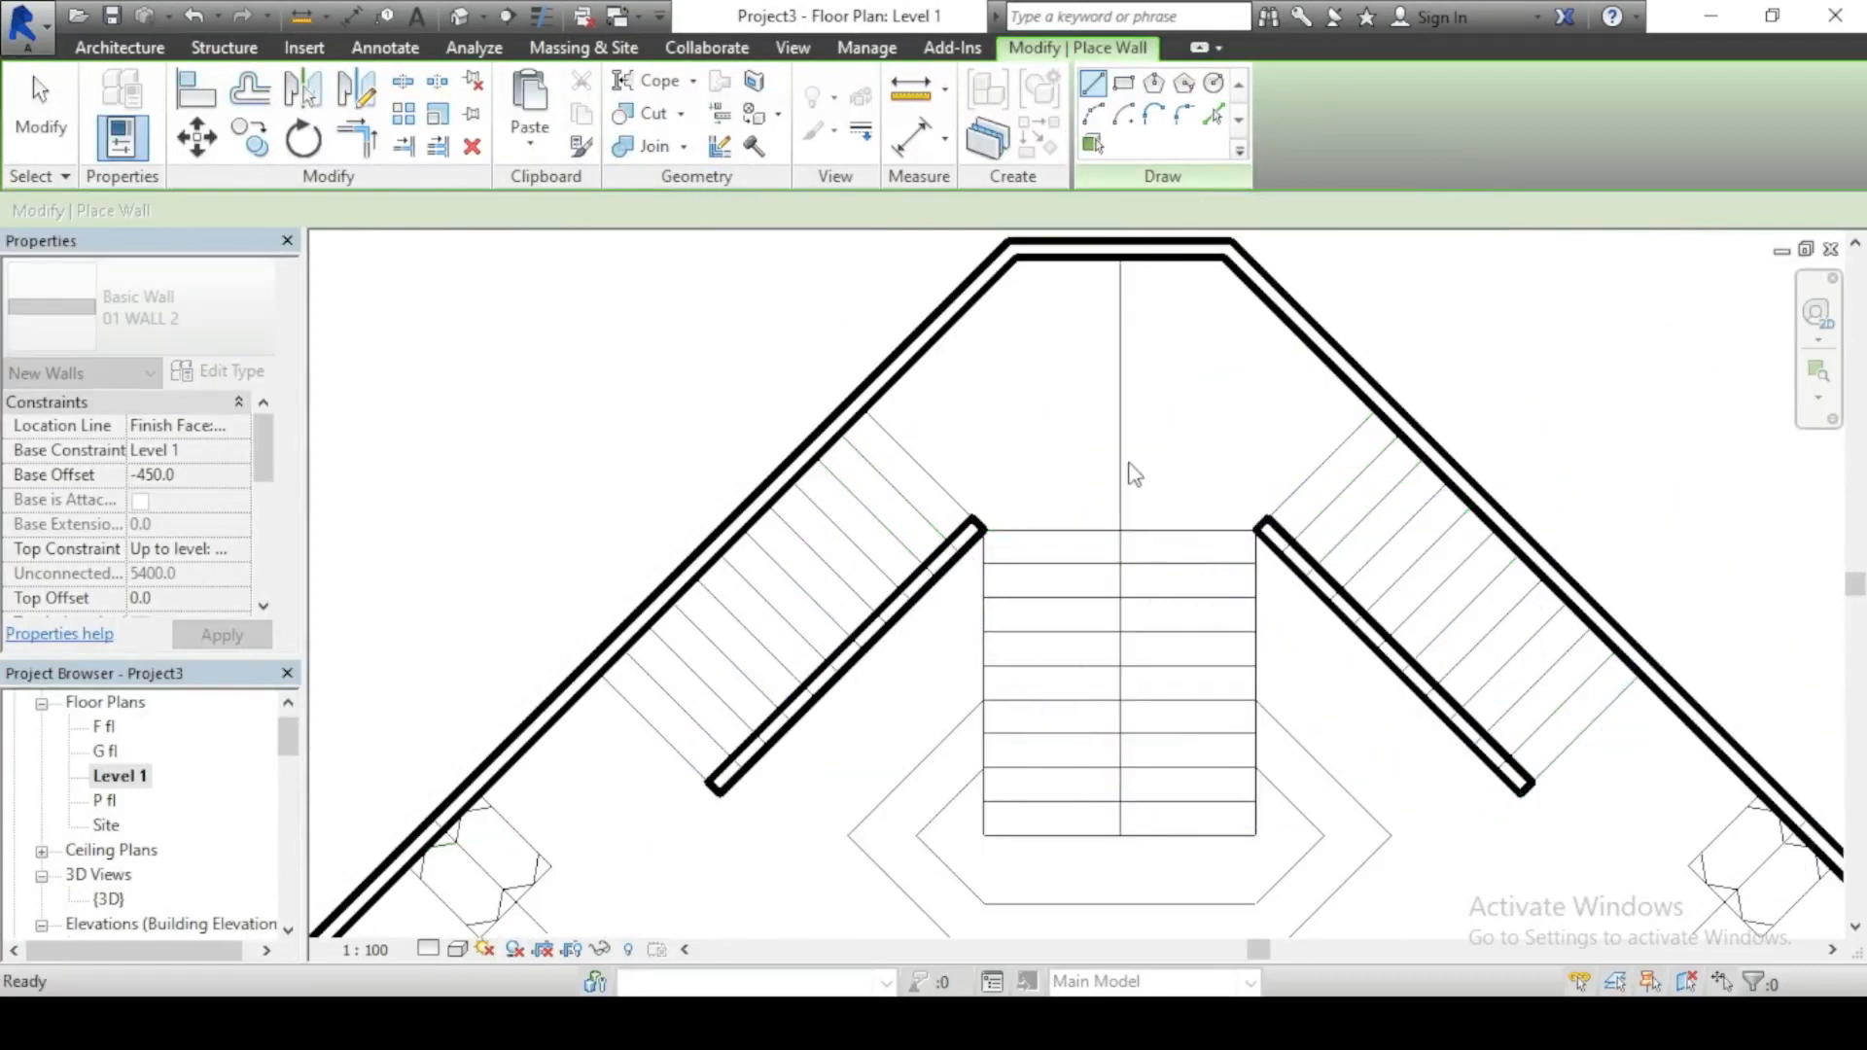
Step: Draw a 2400 mm long 01 WALL 2 wall across the head of the central flight, joining the two branch walls
left_click(981, 530)
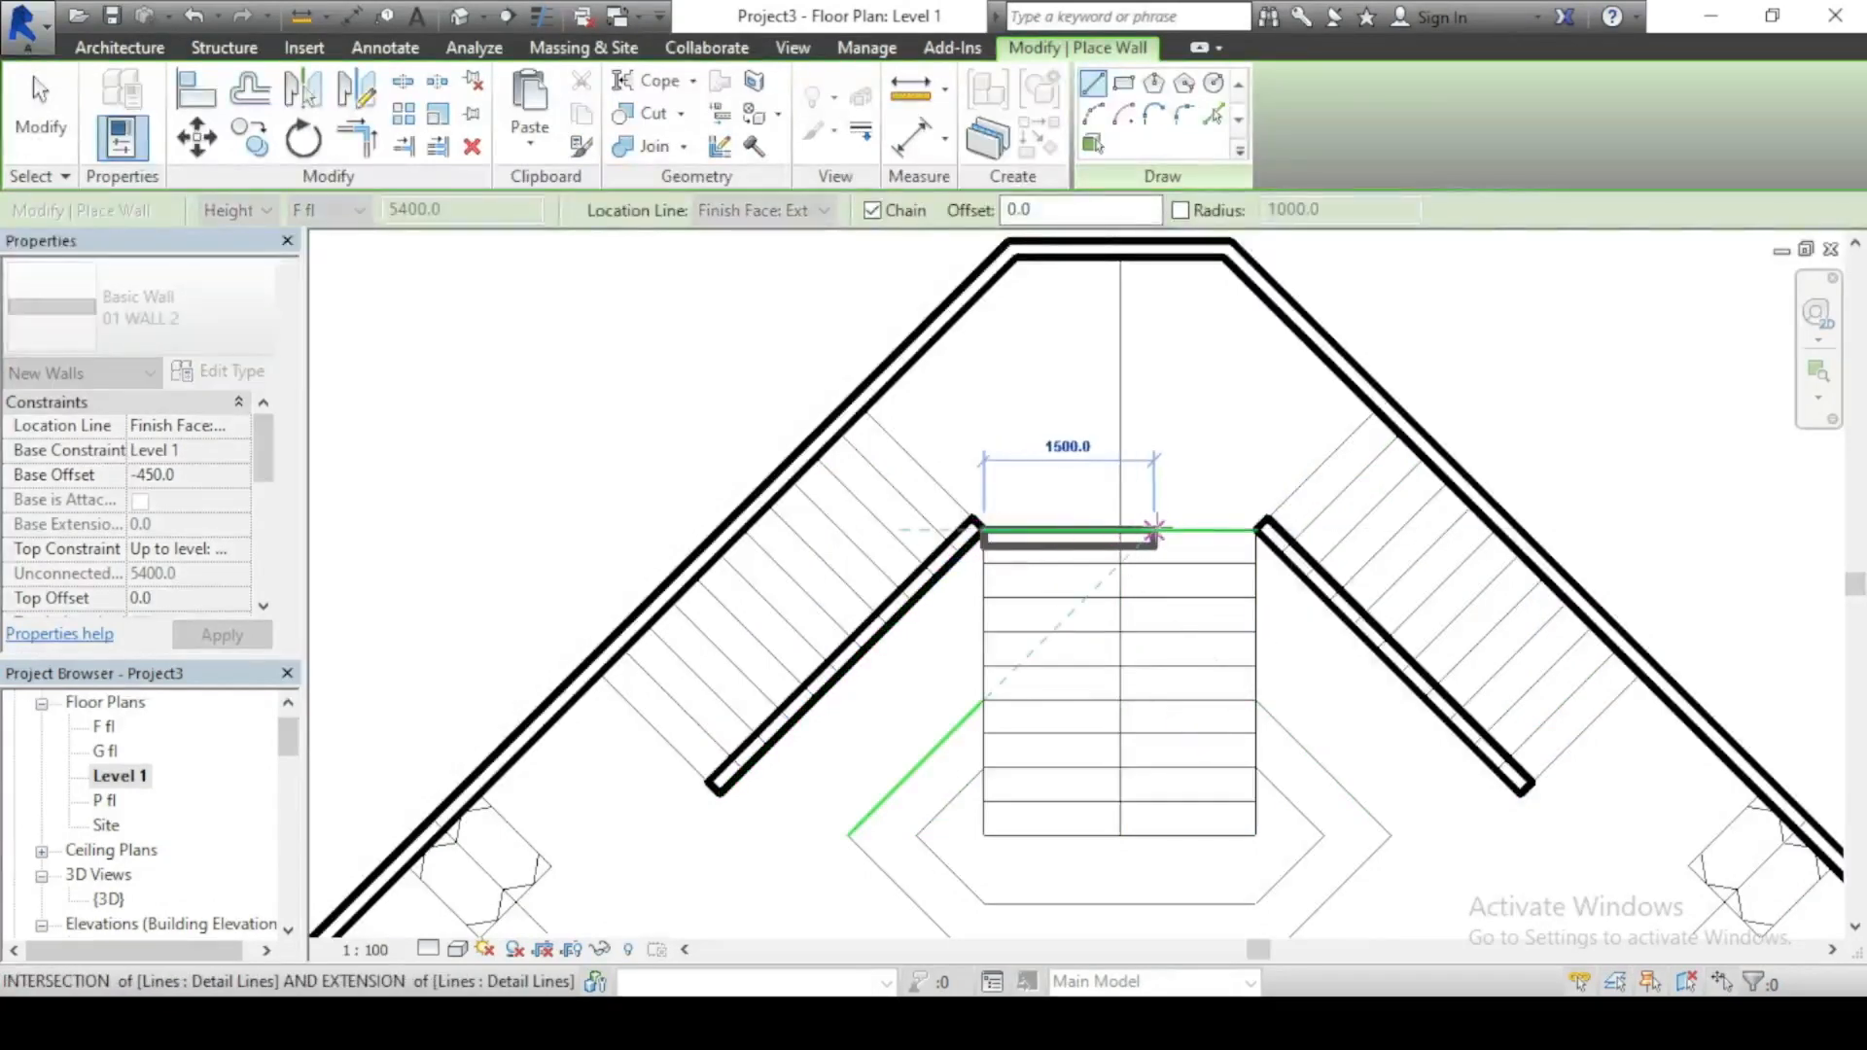
key("Escape")
left_click(1257, 522)
left_click(980, 530)
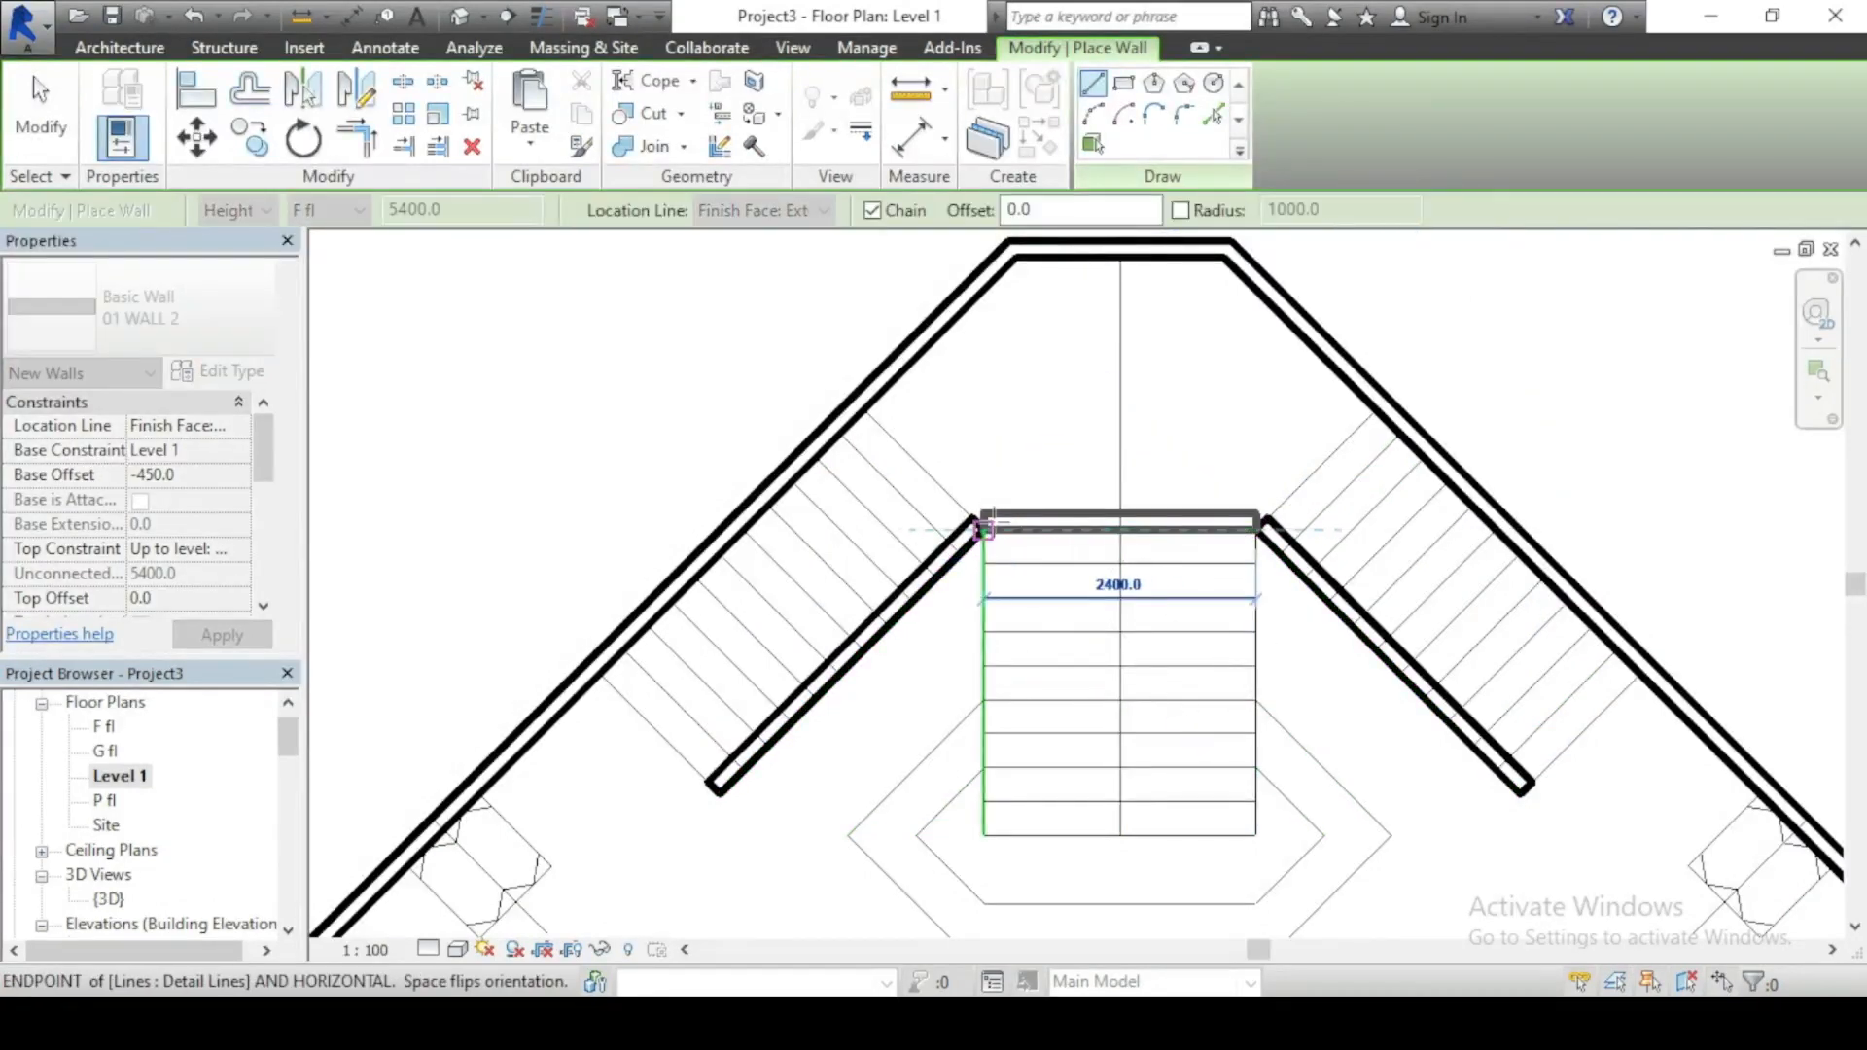
key("Escape")
key("Escape")
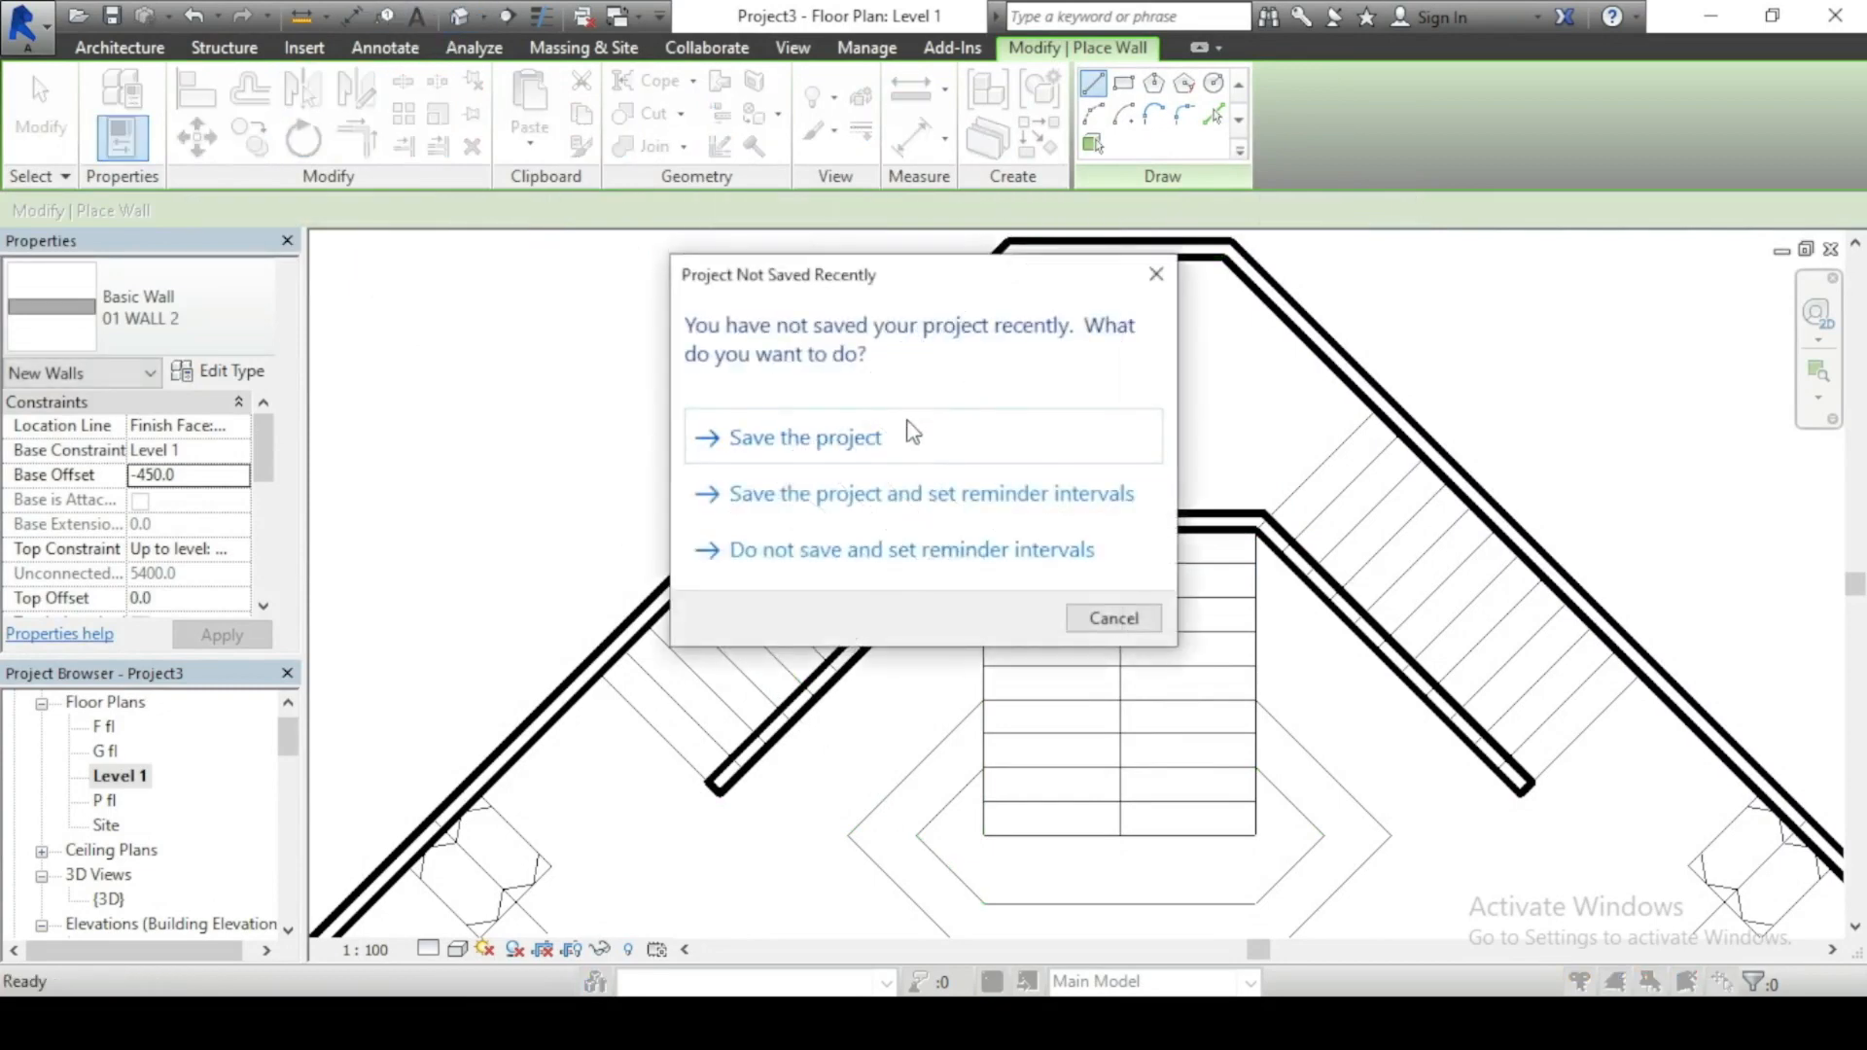
Step: Dismiss the save reminder without saving the project and end wall placement in the {3D} view
left_click(1128, 619)
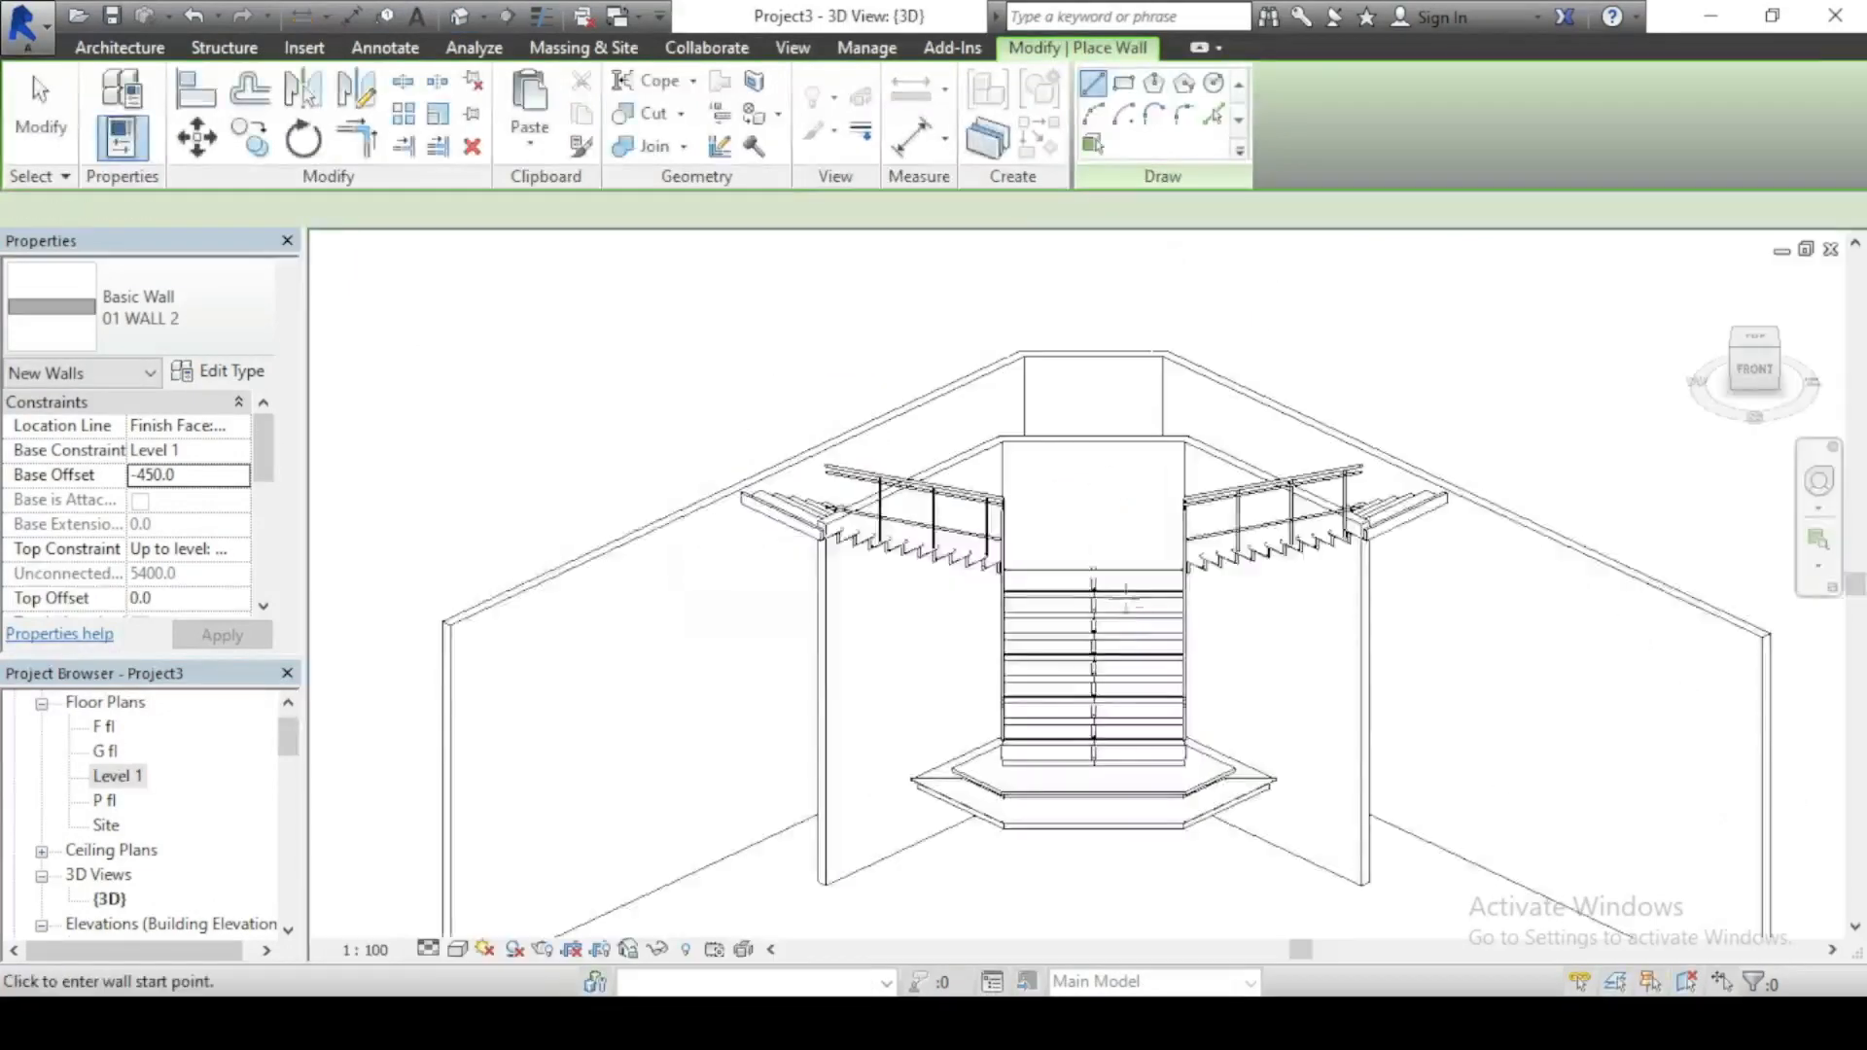
scroll(920, 566, "up", 2)
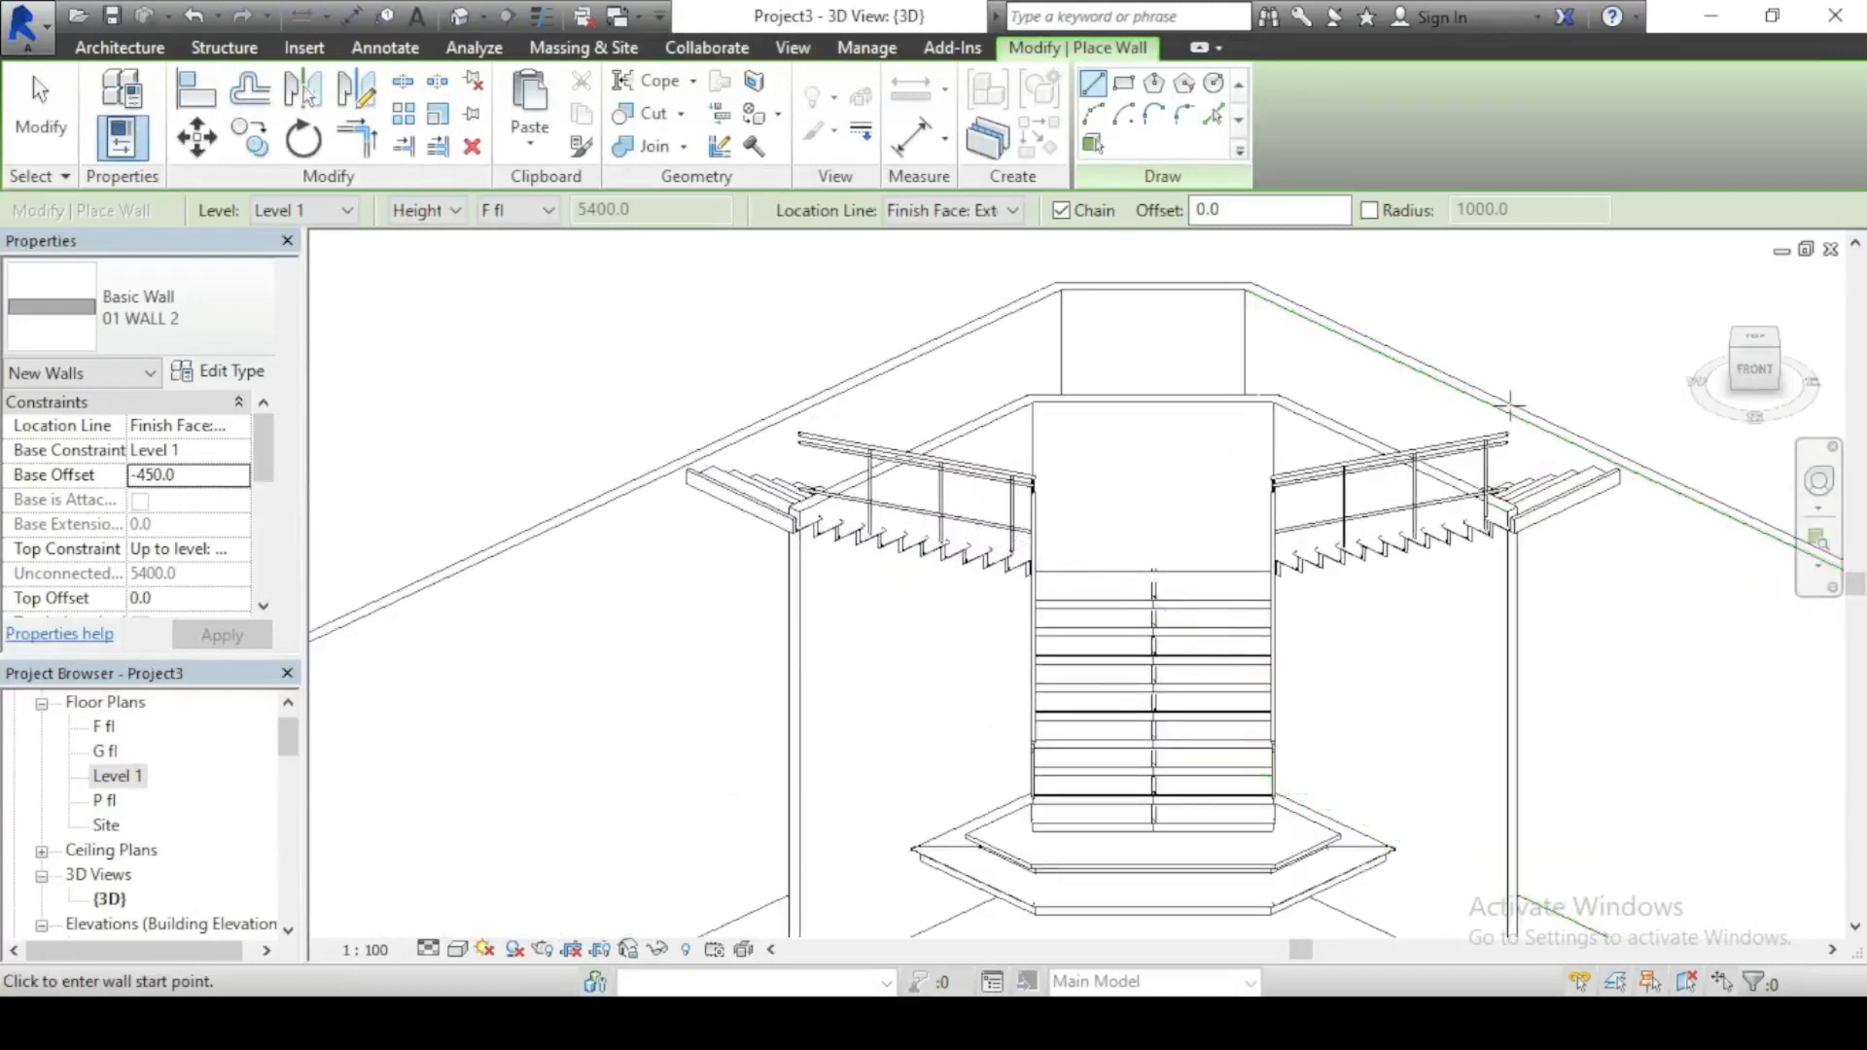
key("Escape")
key("Escape")
left_click(1522, 647)
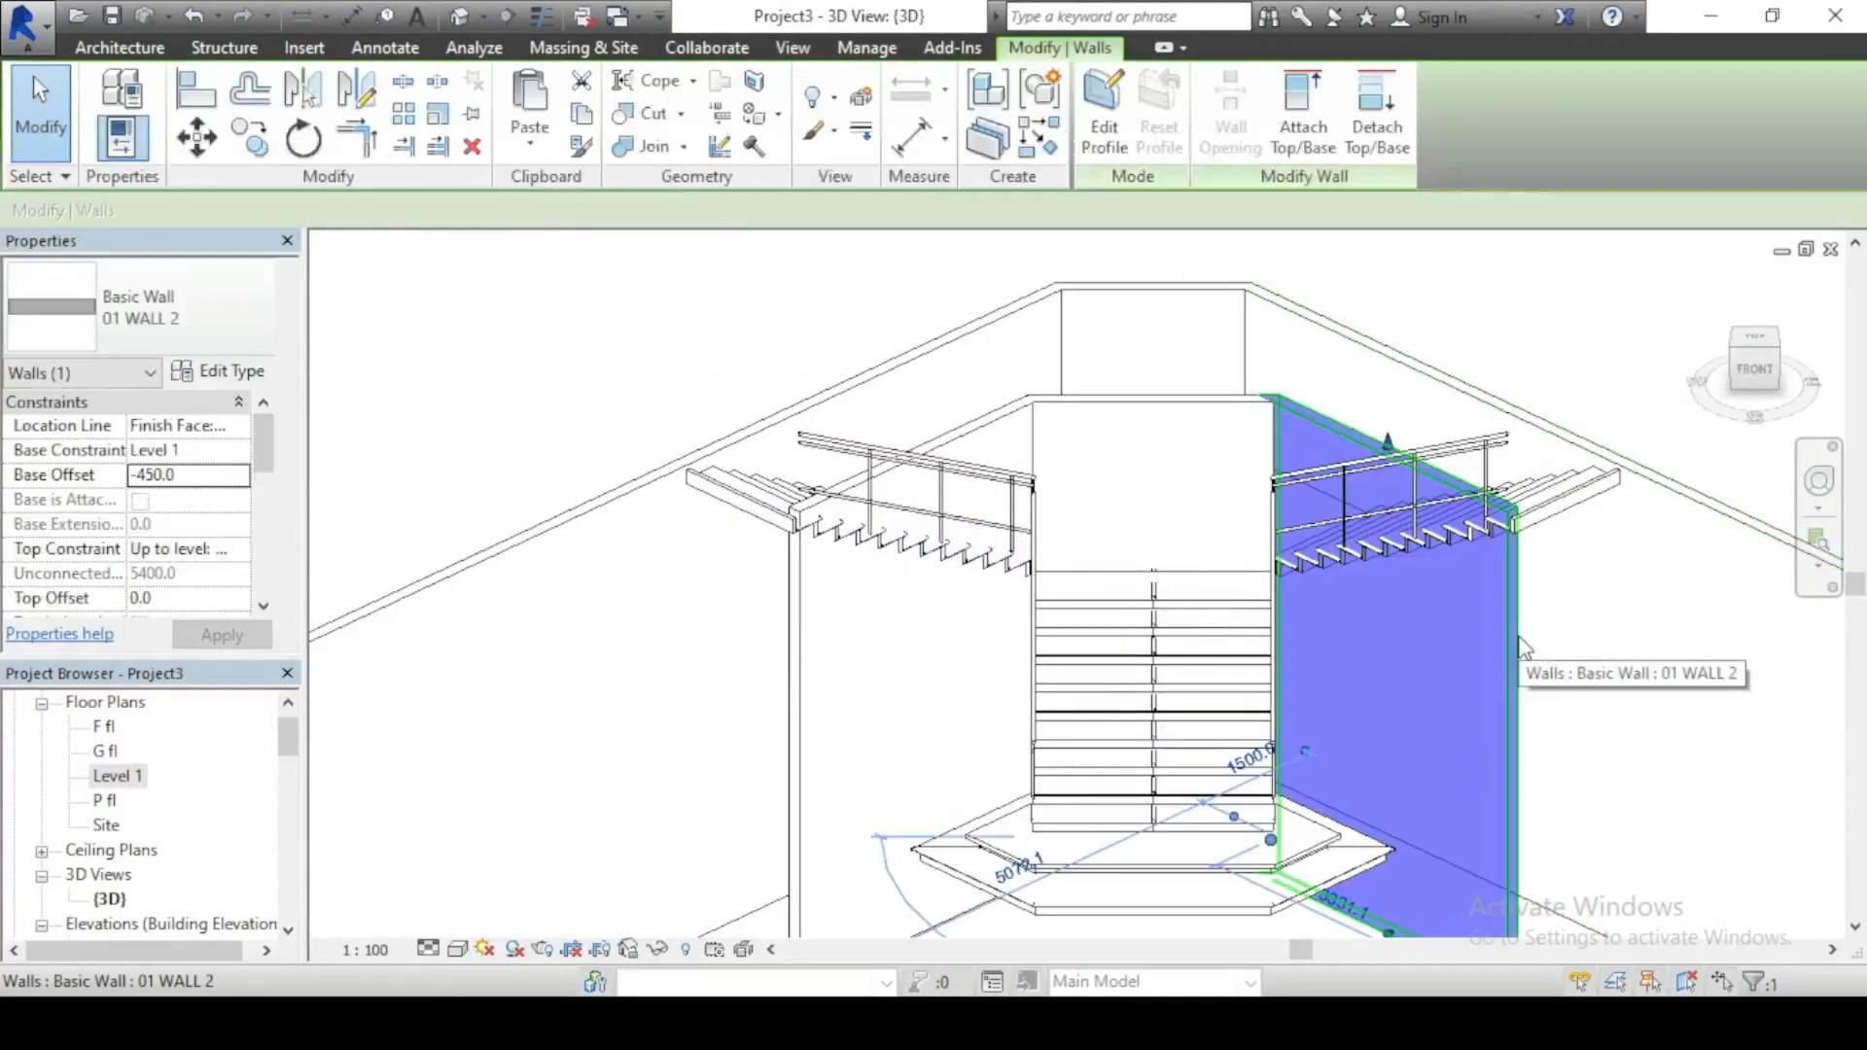
left_click(1321, 141)
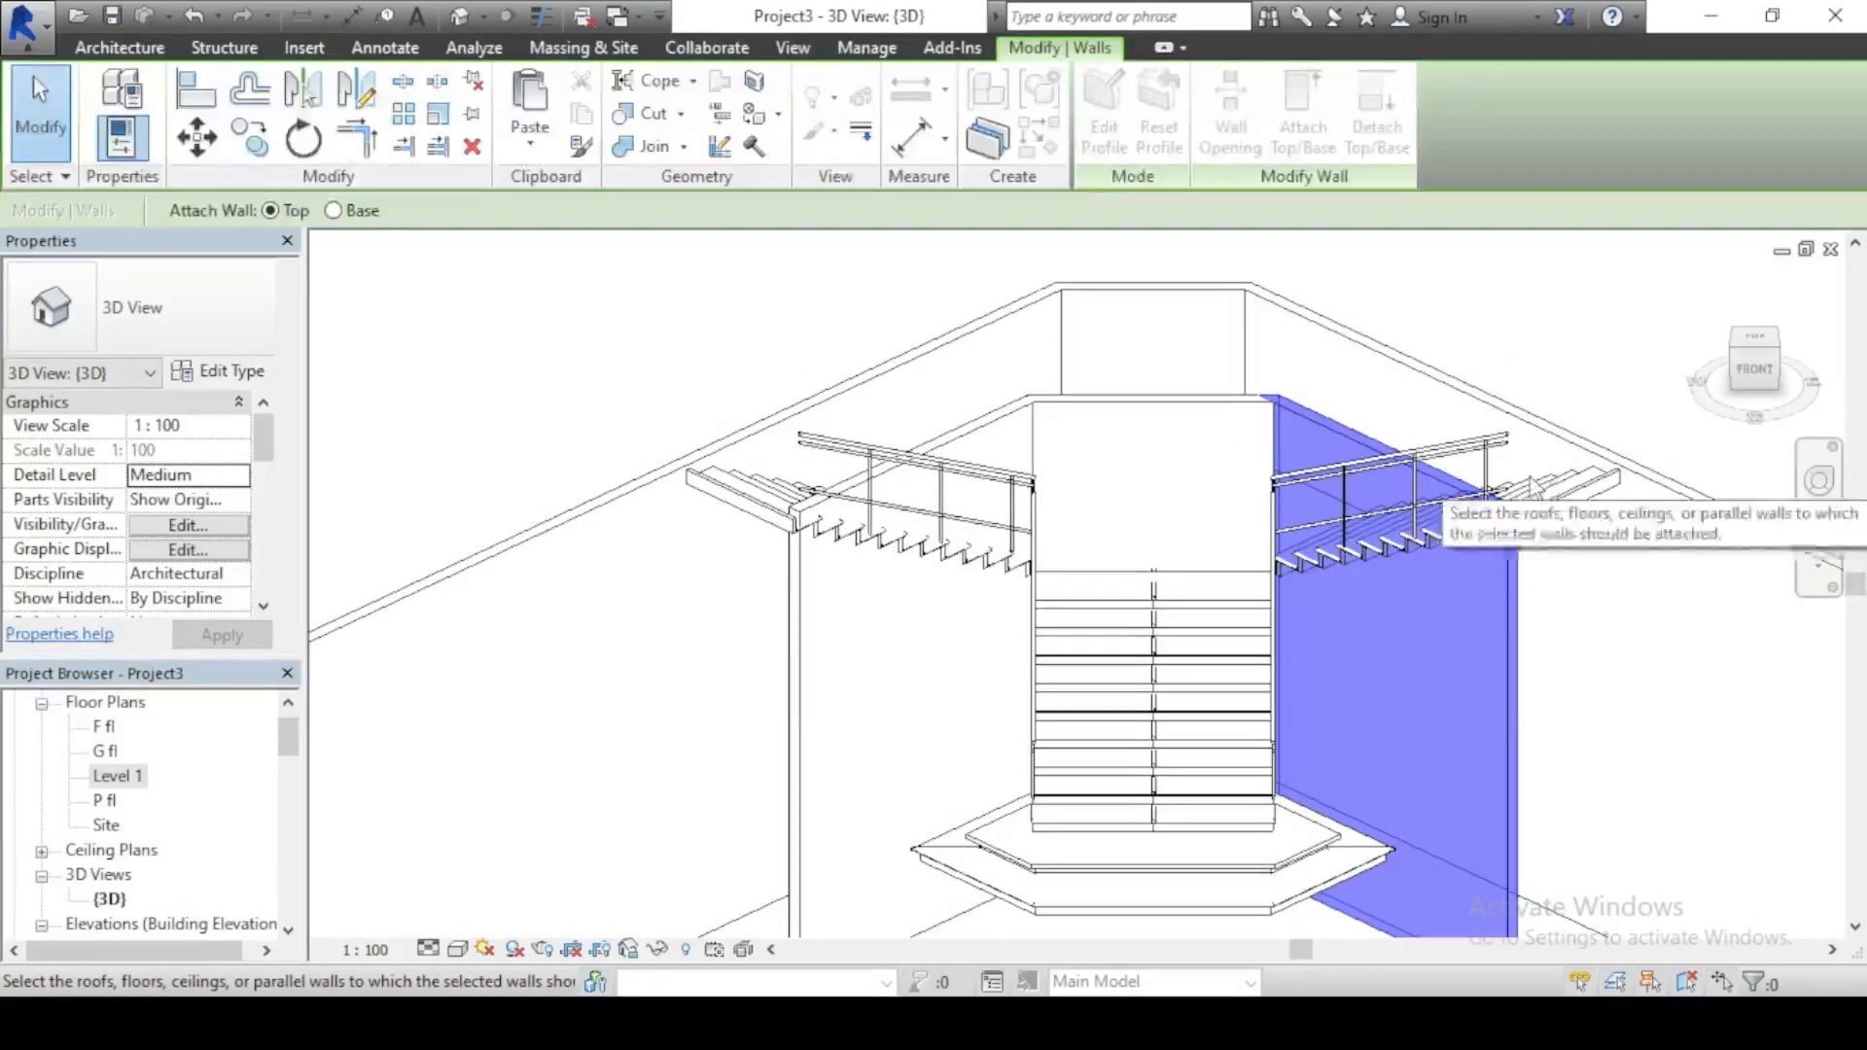
key("Escape")
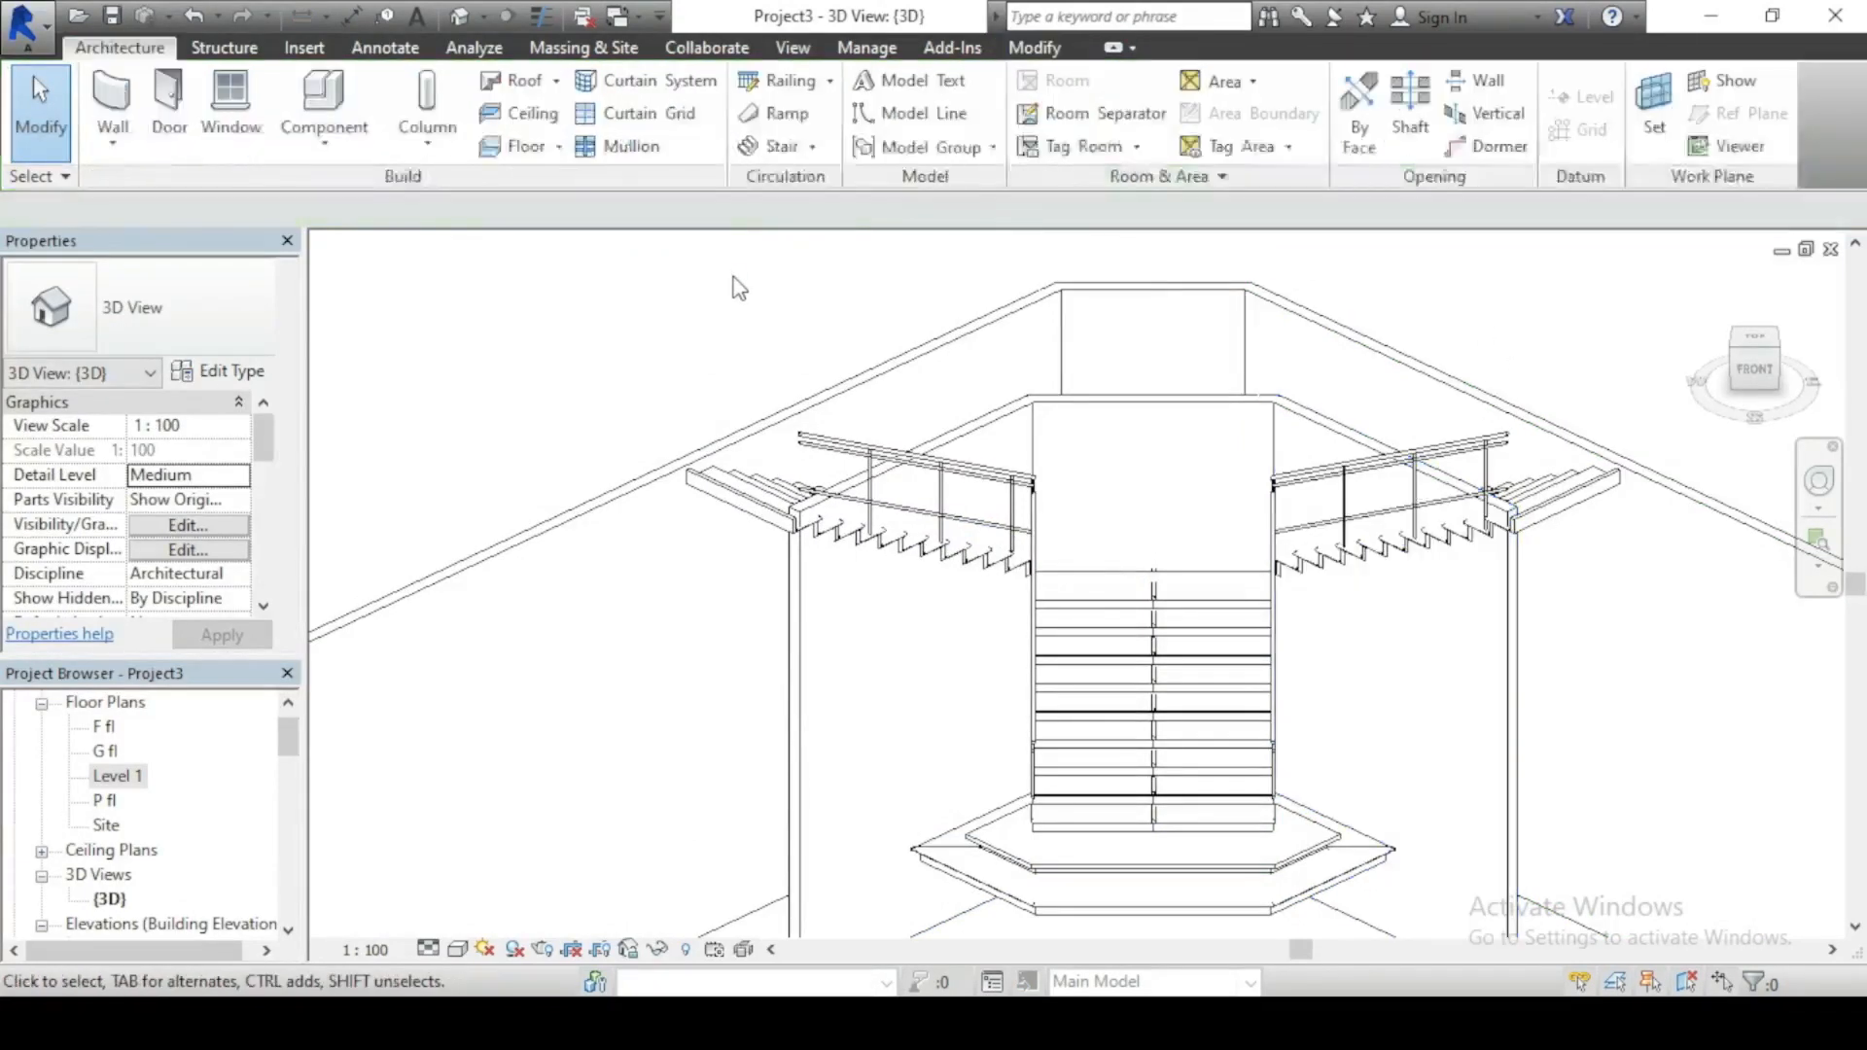
Step: Open the profile of the 01 WALL 2 wall beside the right branch flight for editing
scroll(890, 426, "down", 2)
scroll(1348, 605, "up", 2)
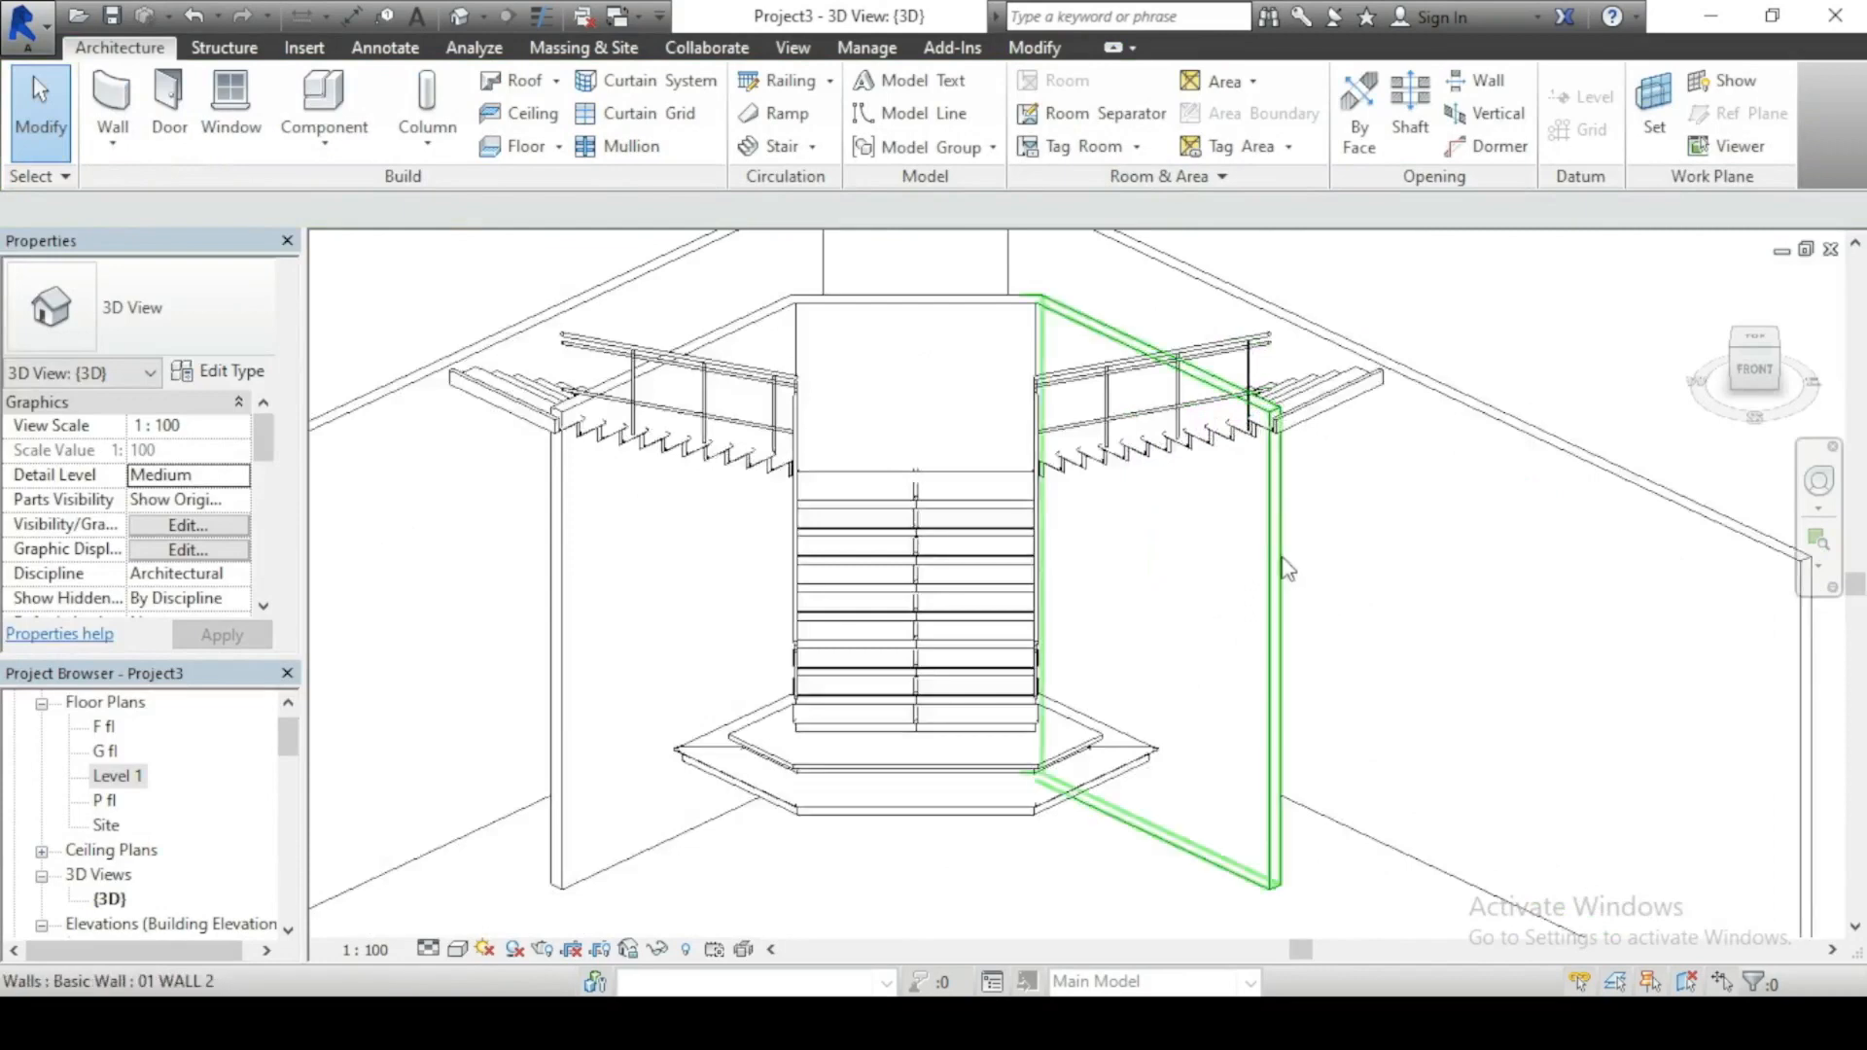
left_click(1264, 595)
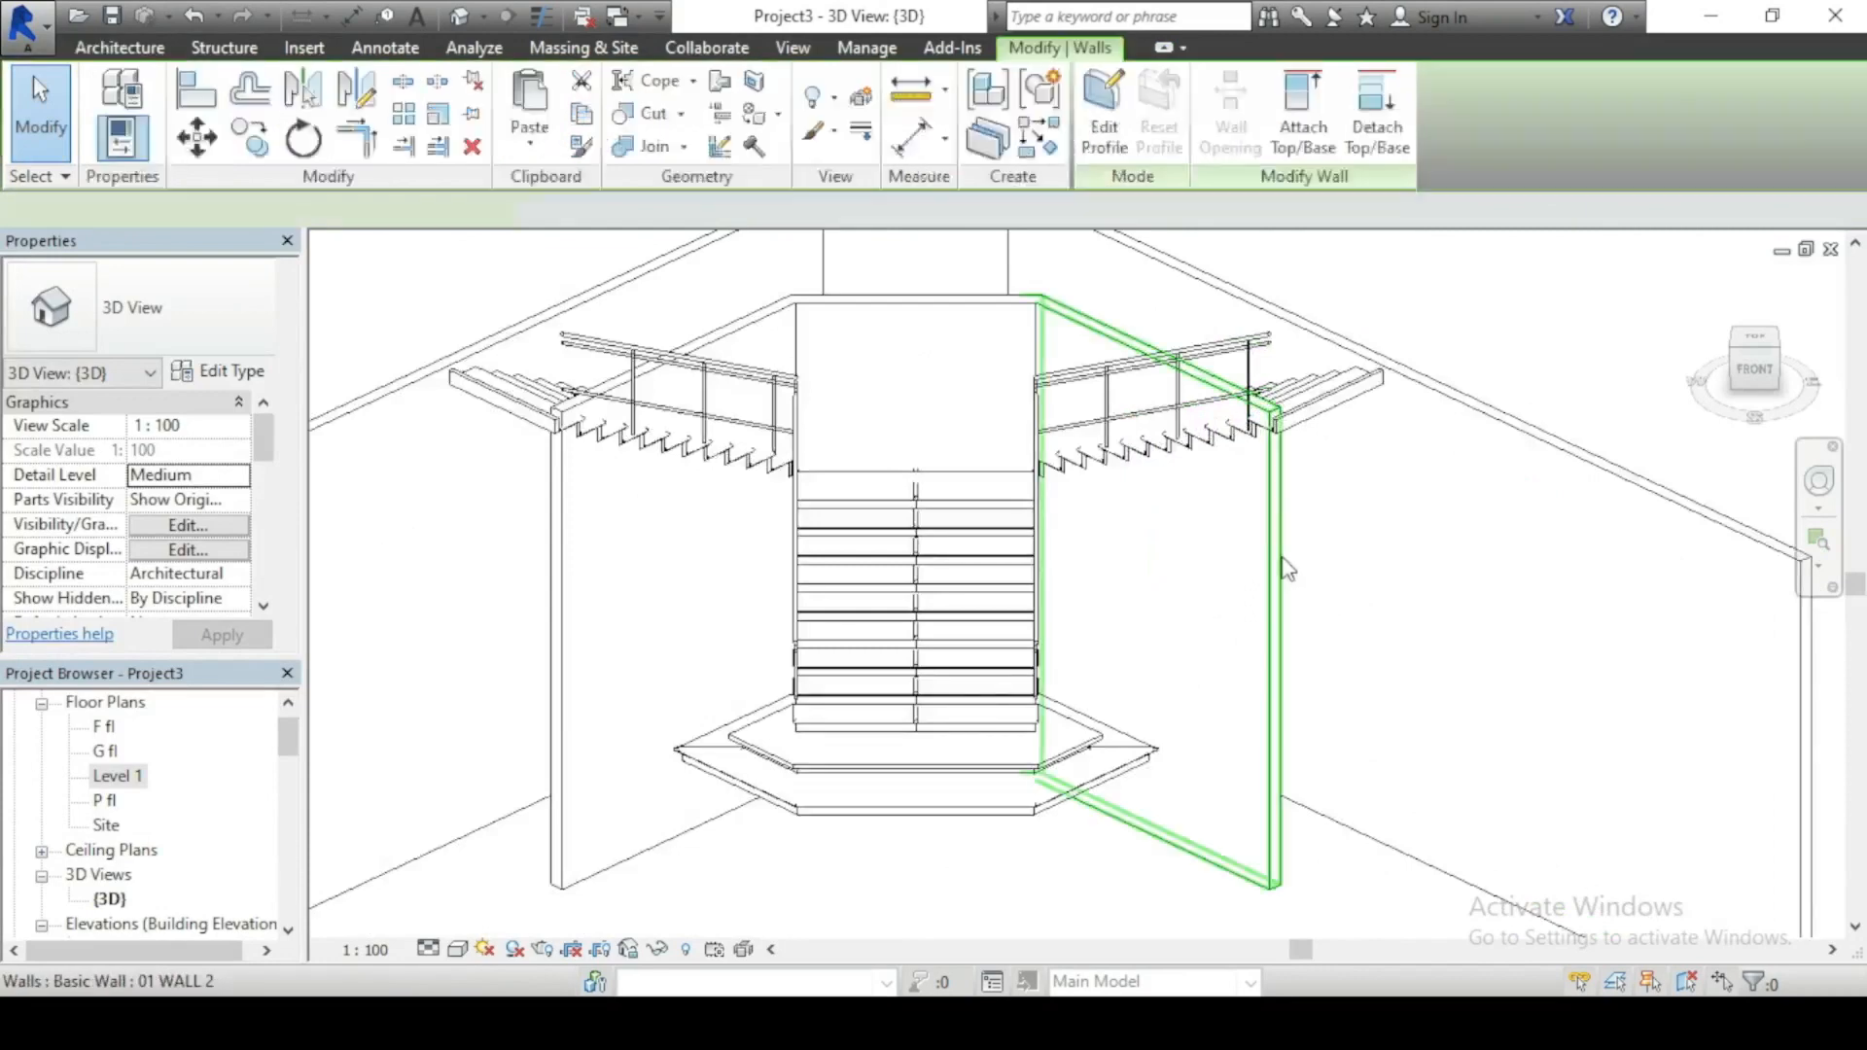
left_click(1104, 117)
scroll(1012, 450, "up", 5)
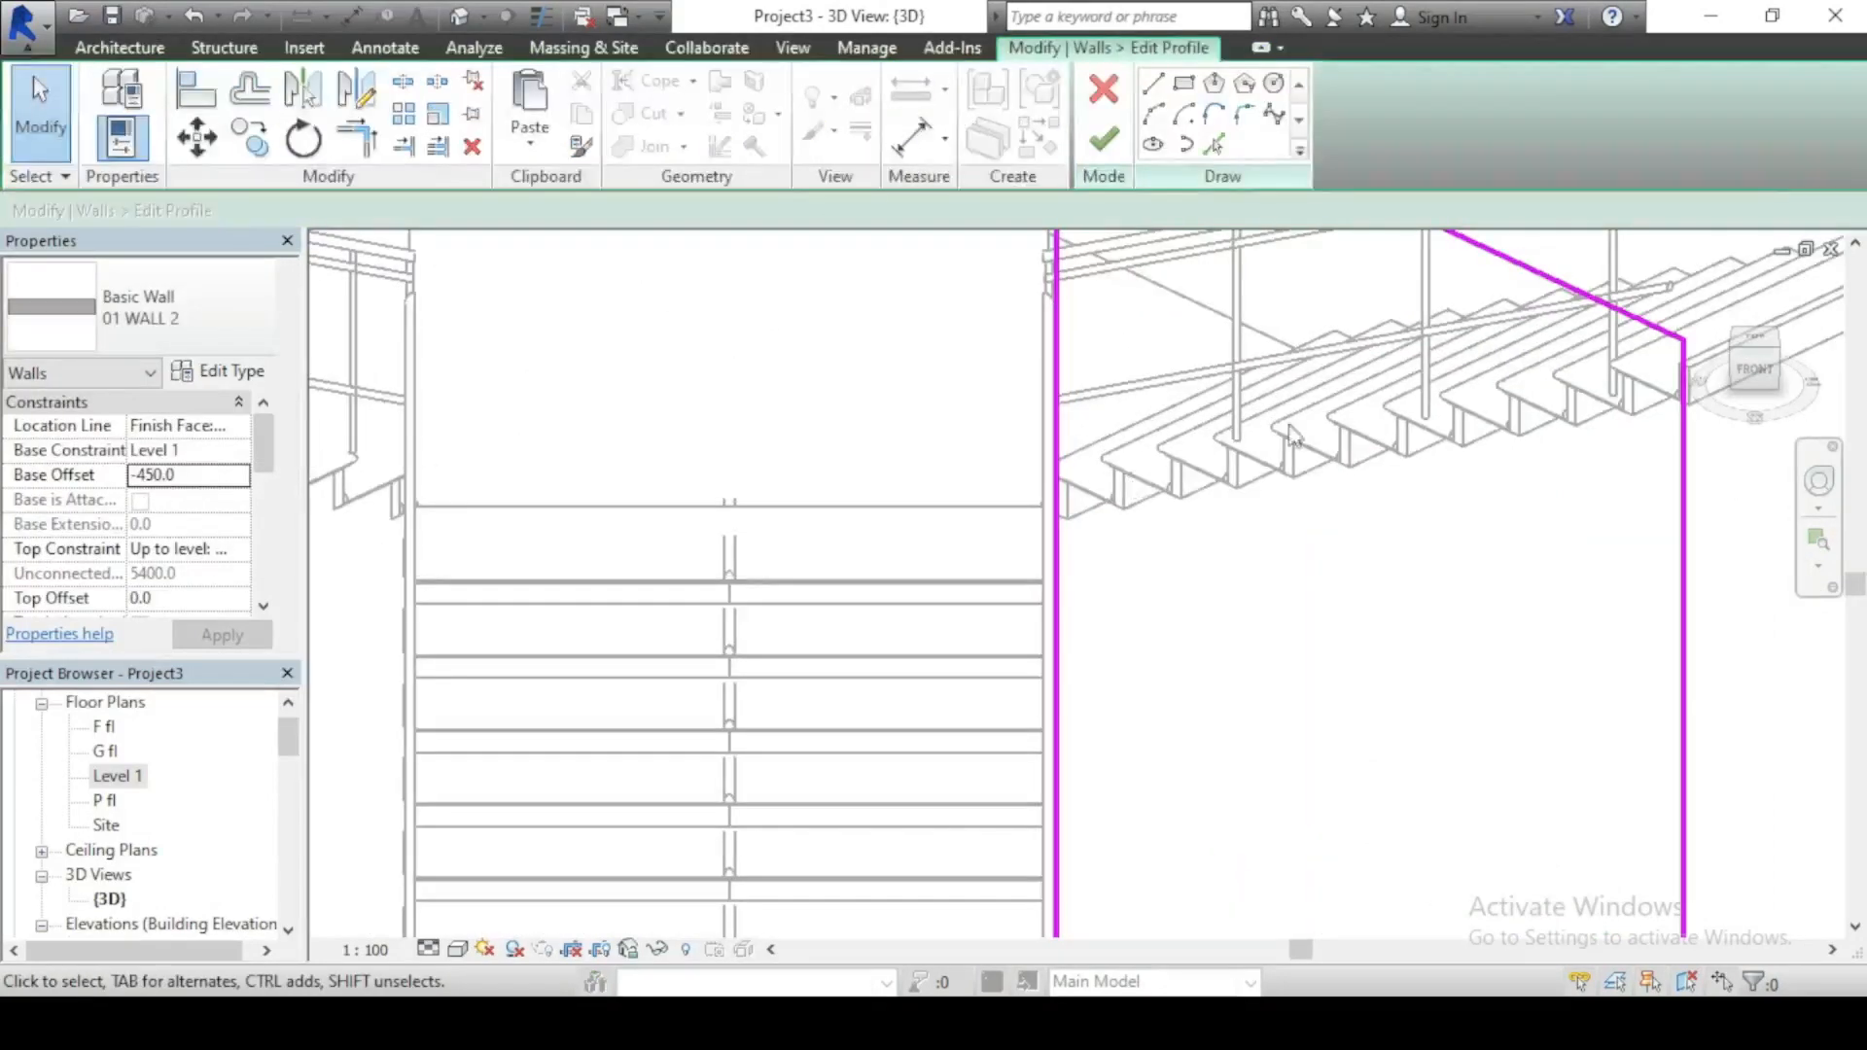
Step: Start a stepped profile line at the wall's outer vertical edge, following the first tread, a riser about 160 mm high and the next tread
left_click(1218, 146)
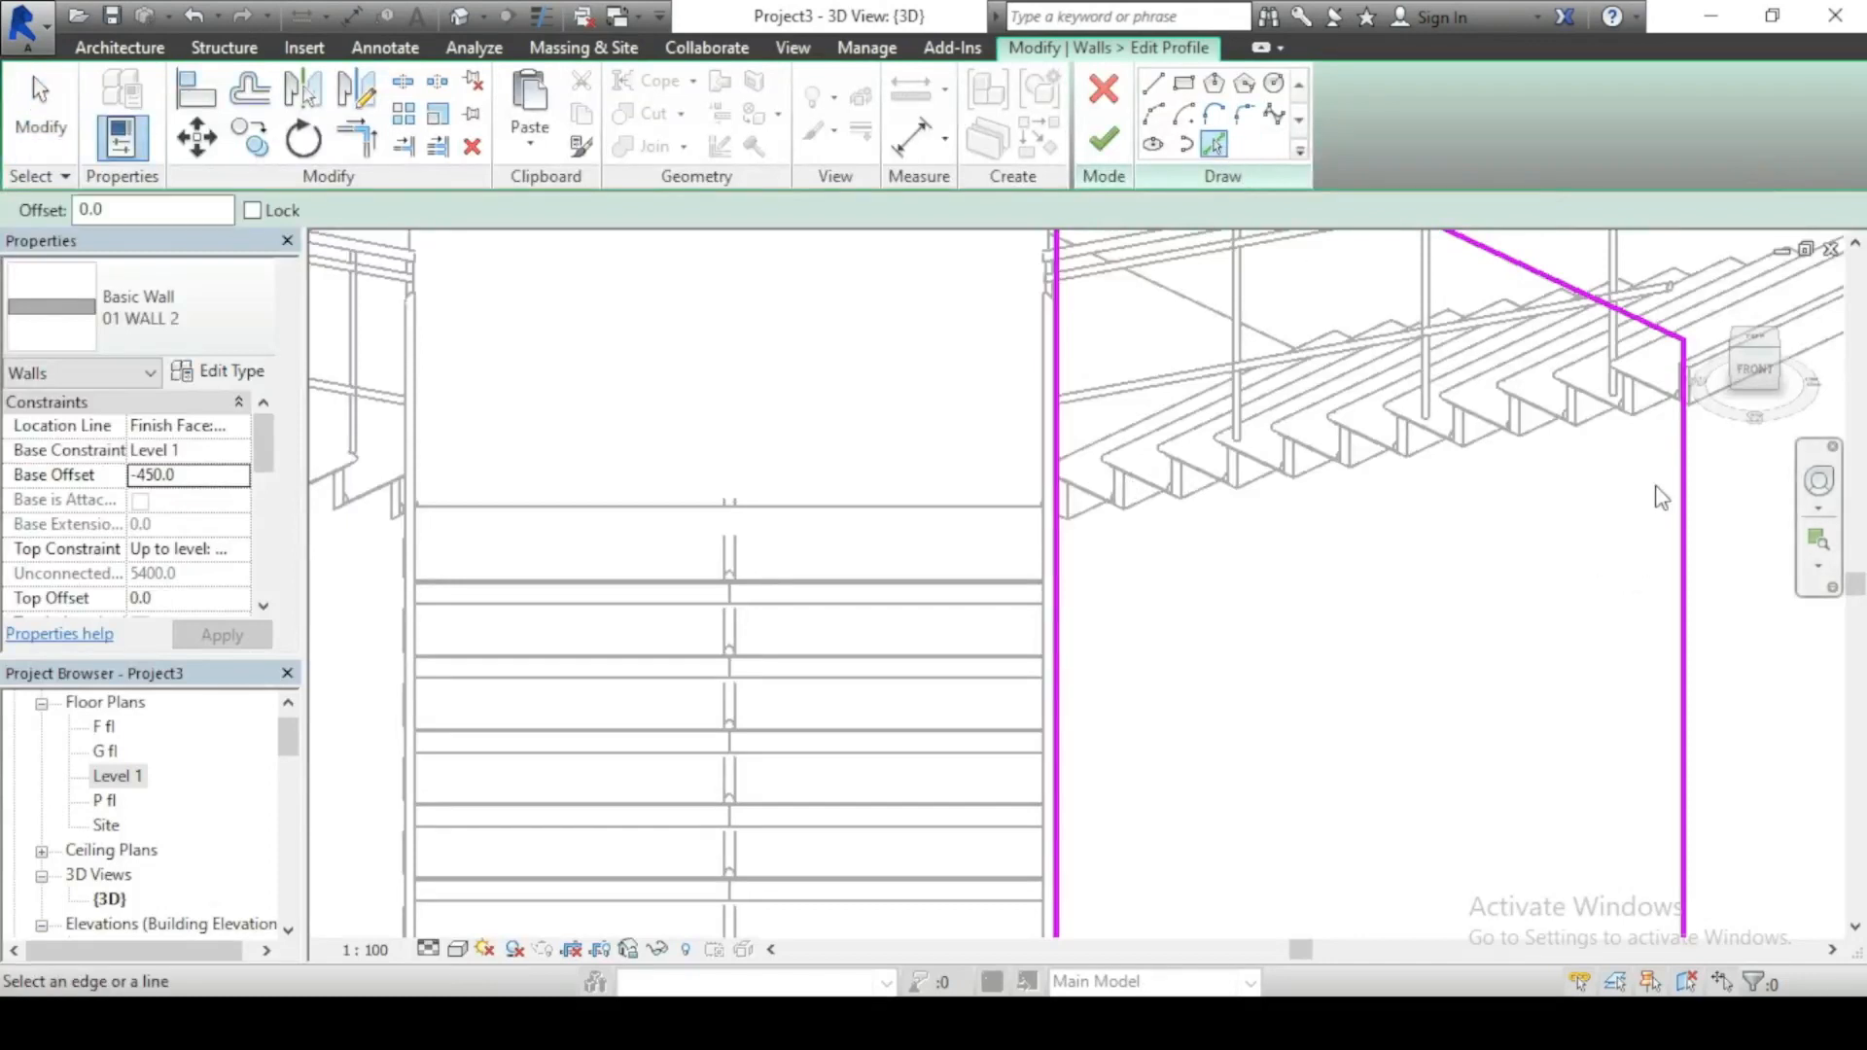
scroll(1670, 416, "up", 2)
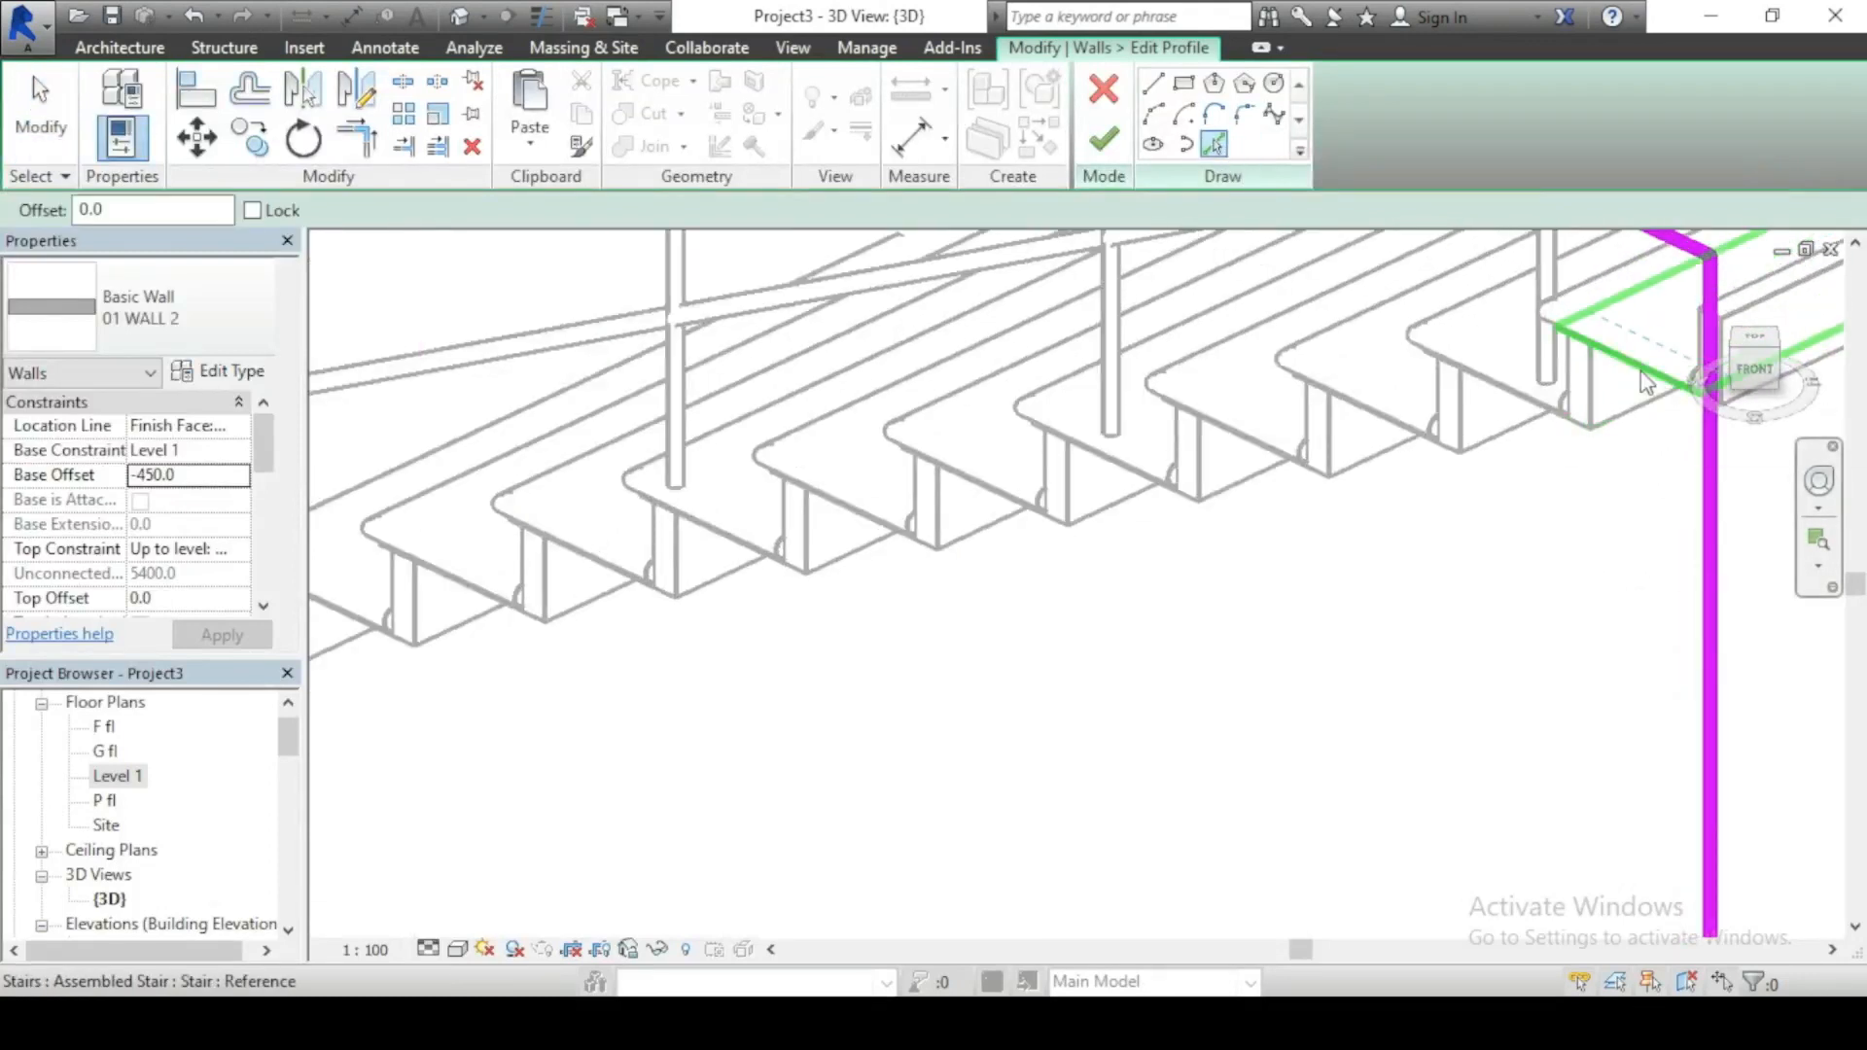
scroll(1053, 404, "down", 2)
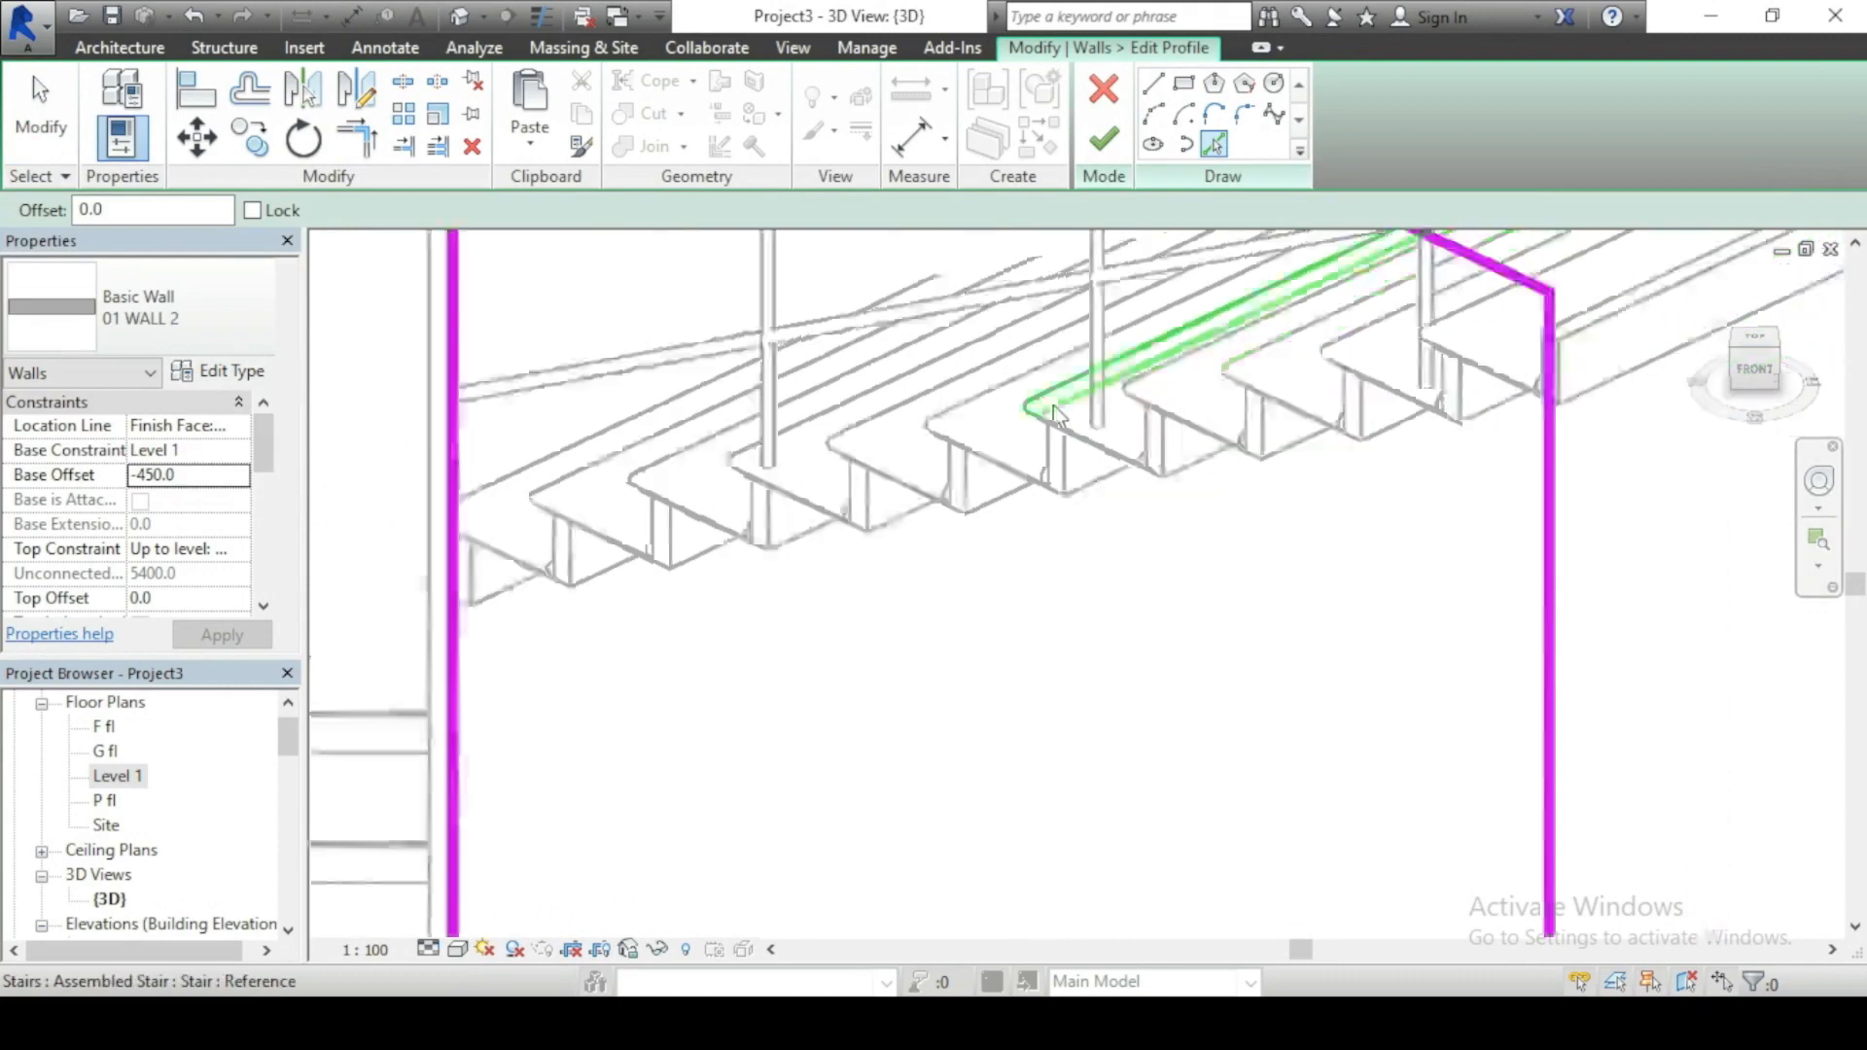
scroll(1053, 405, "down", 4)
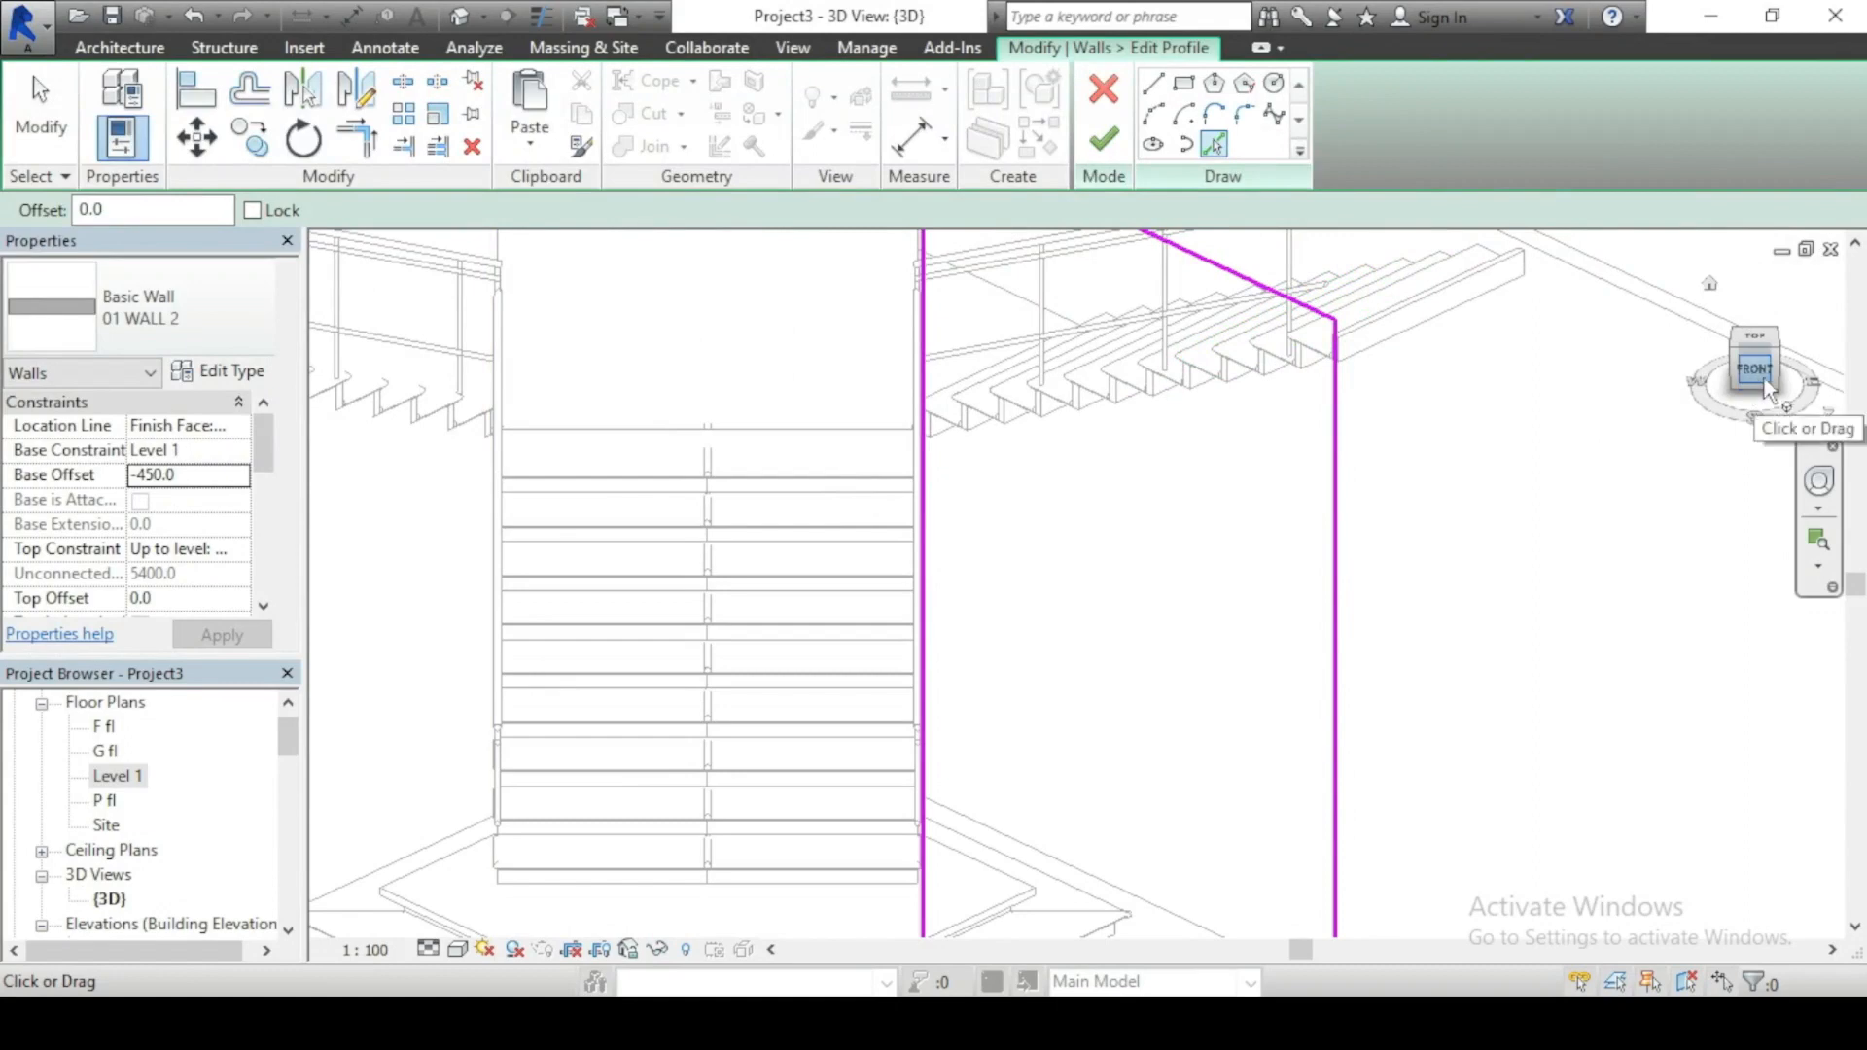
left_click_drag(1768, 387, 1832, 409)
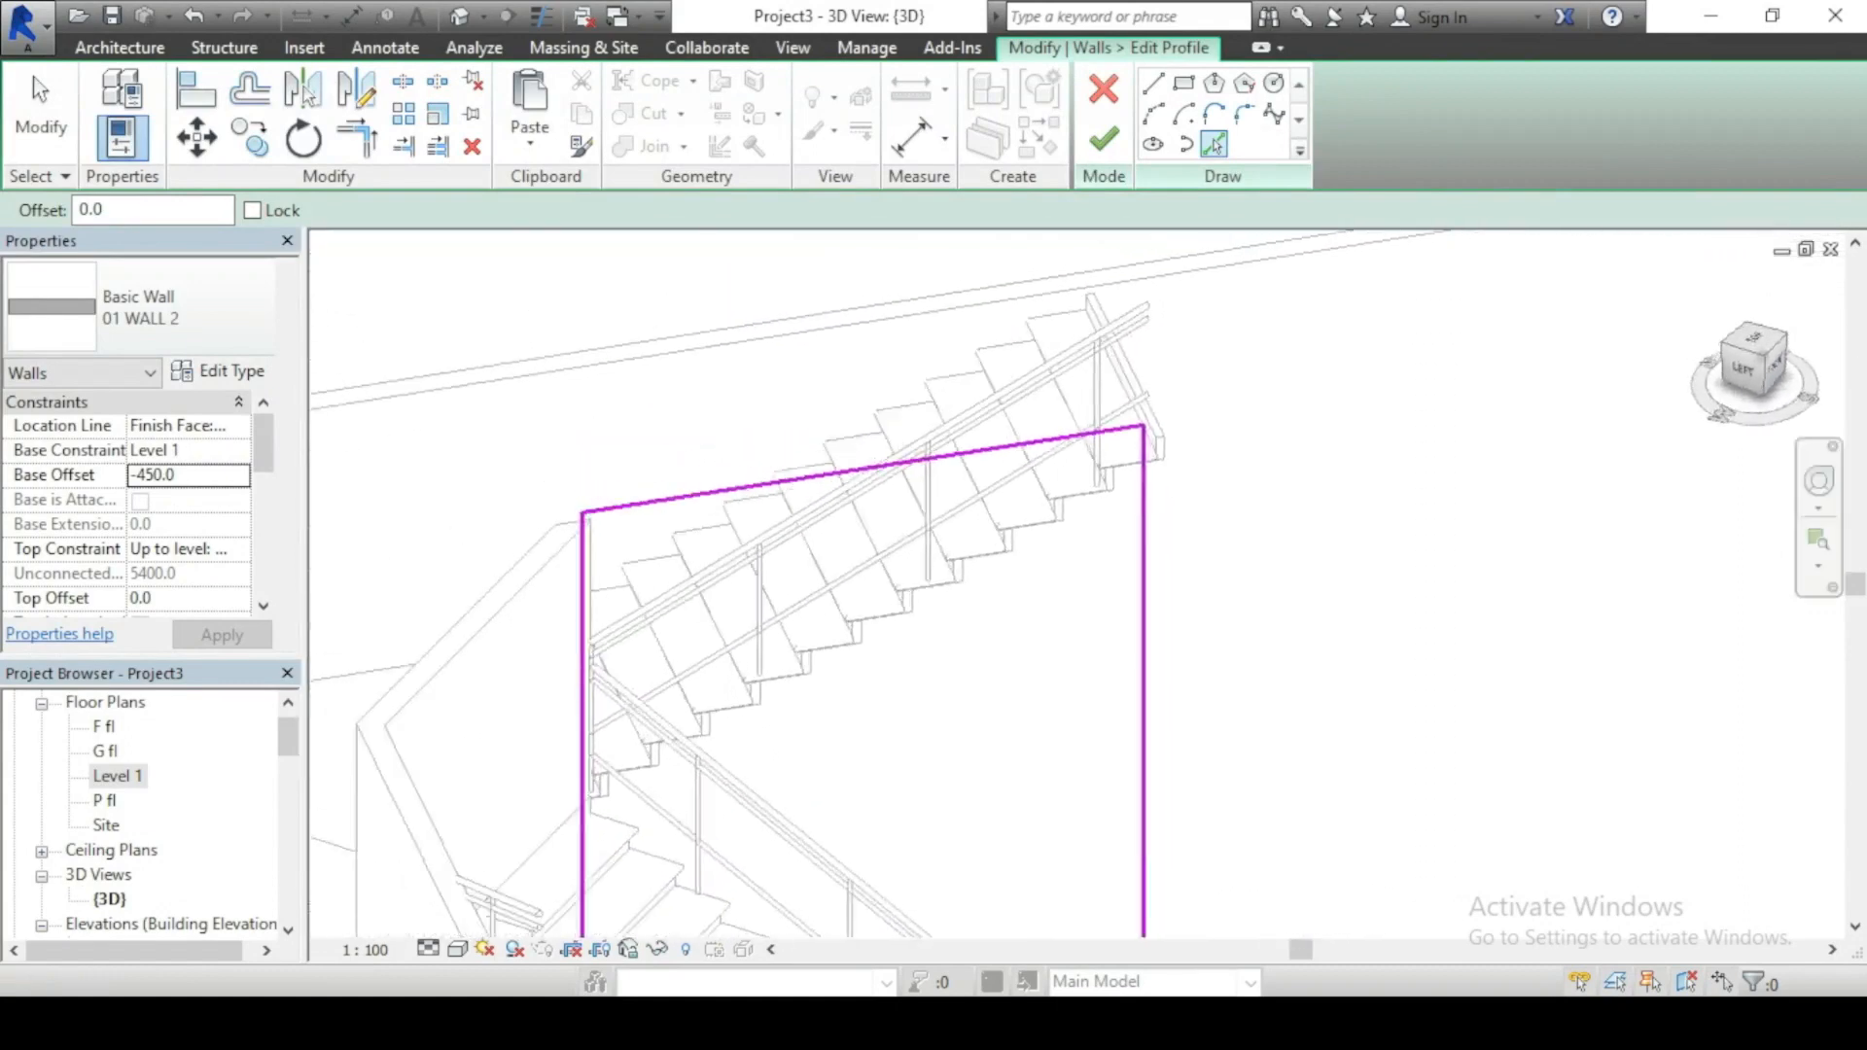
scroll(1177, 498, "up", 5)
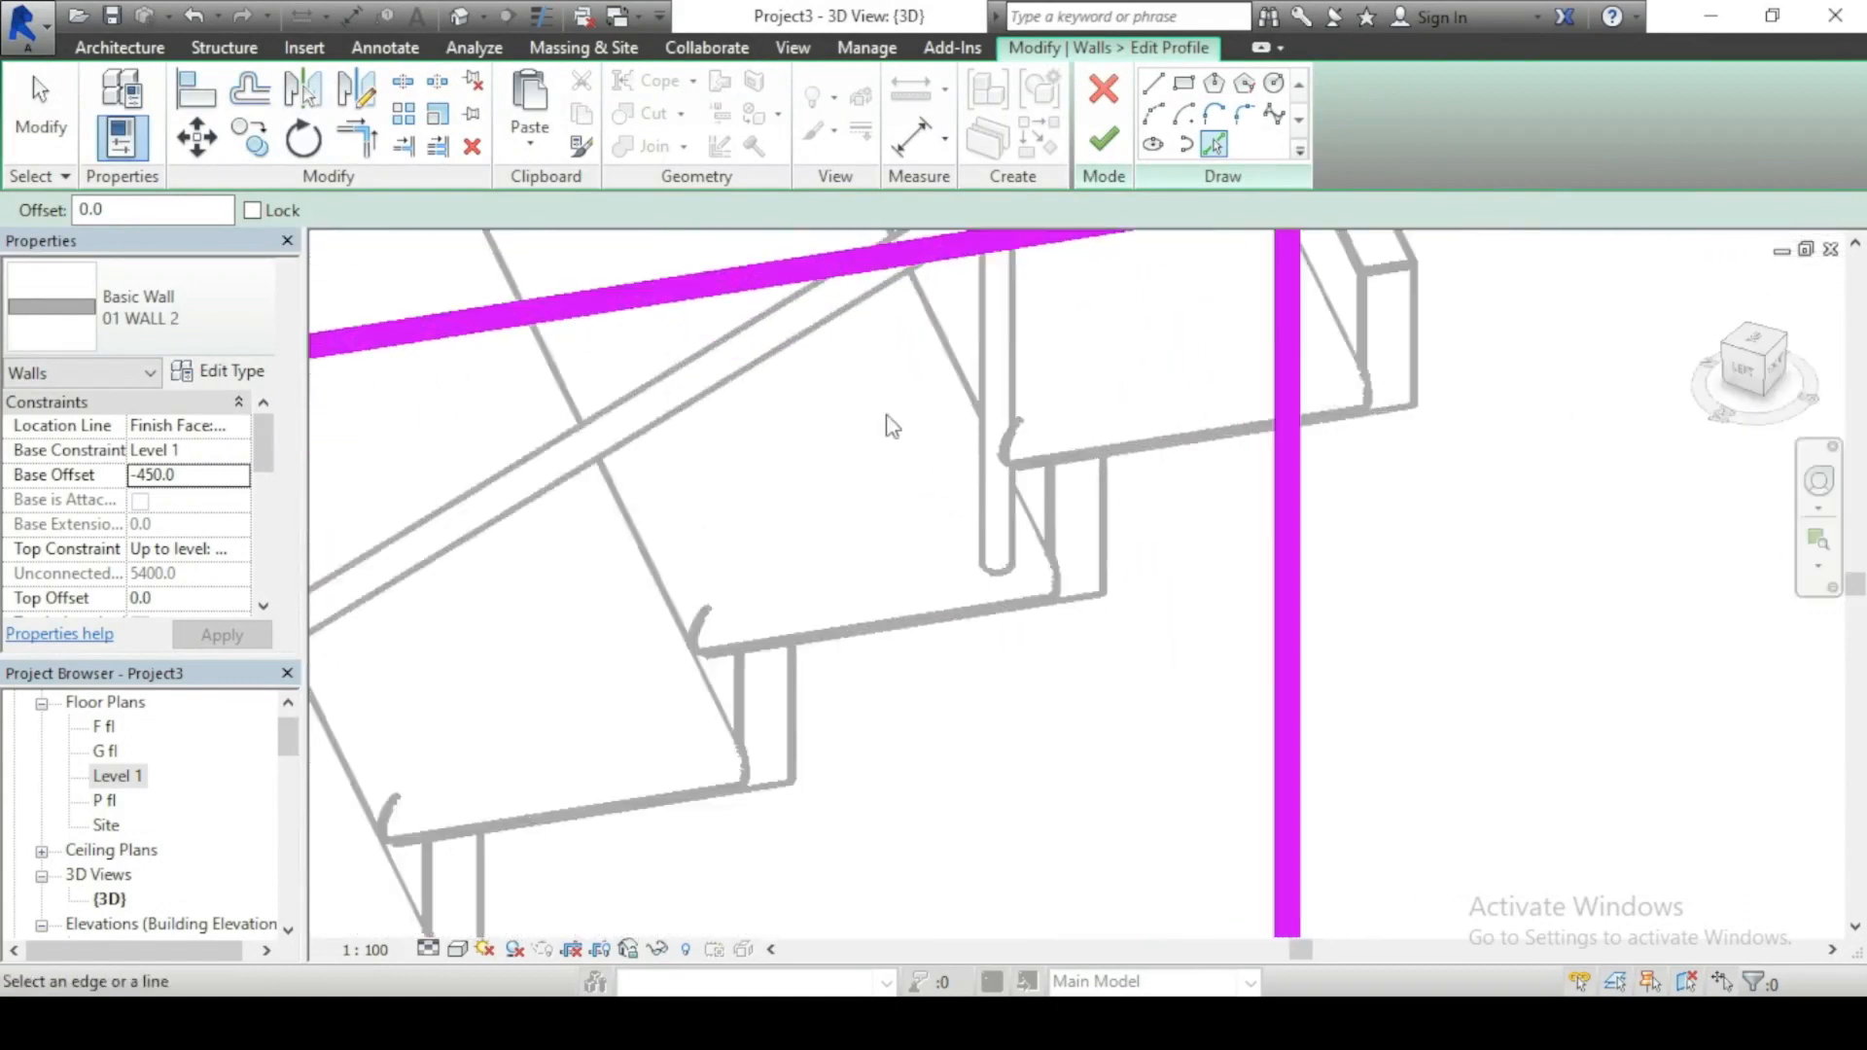
left_click(1153, 84)
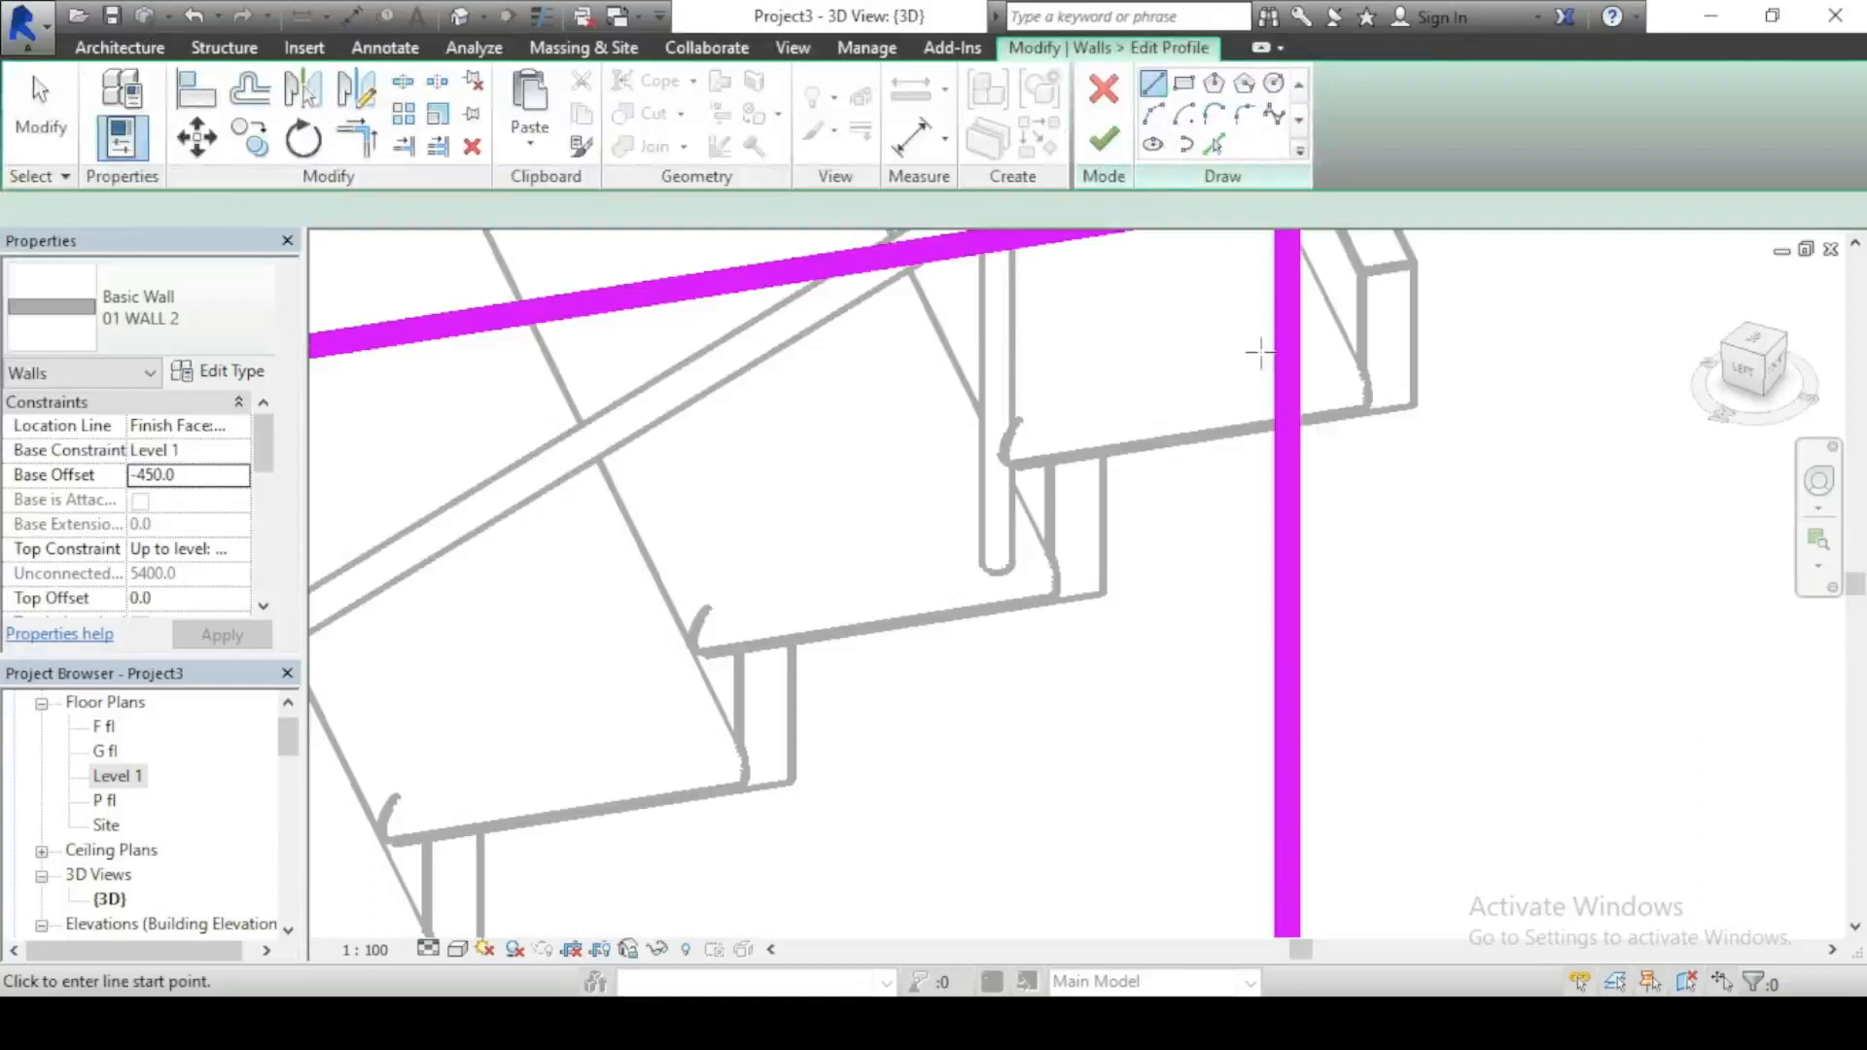
left_click(1289, 425)
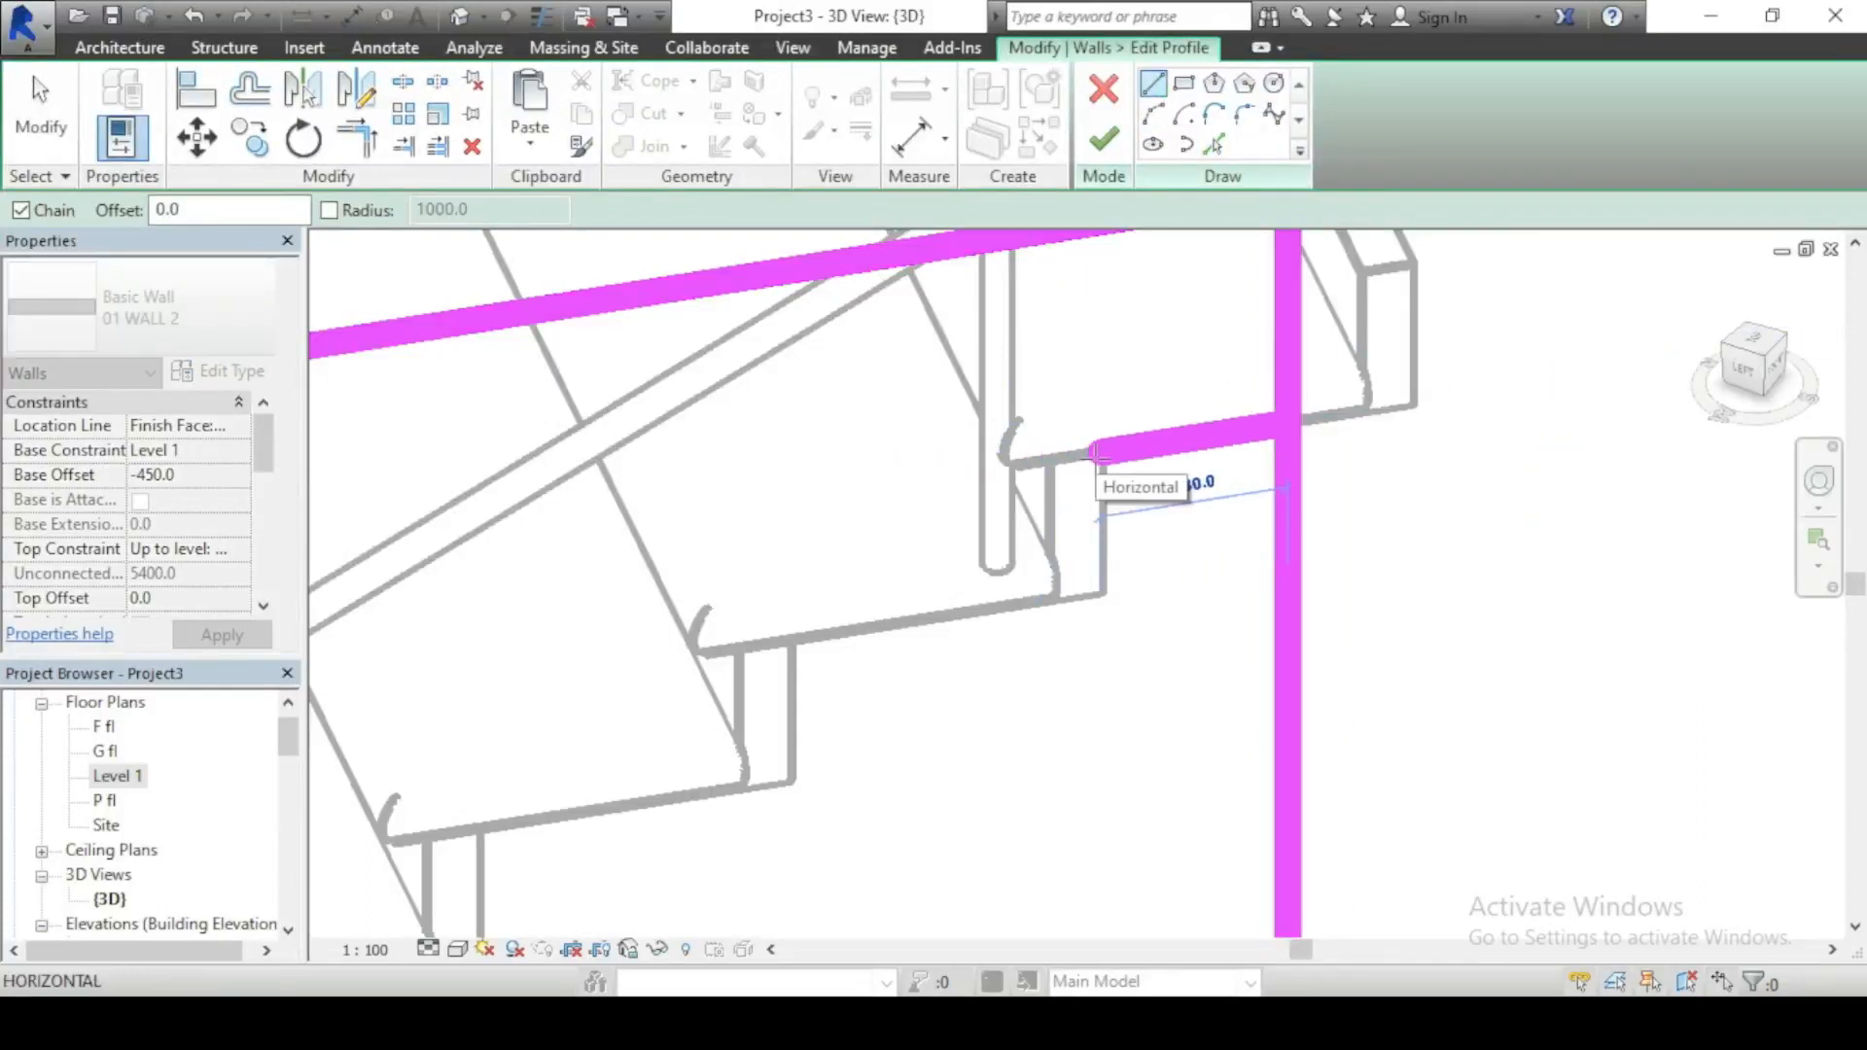
left_click(1097, 452)
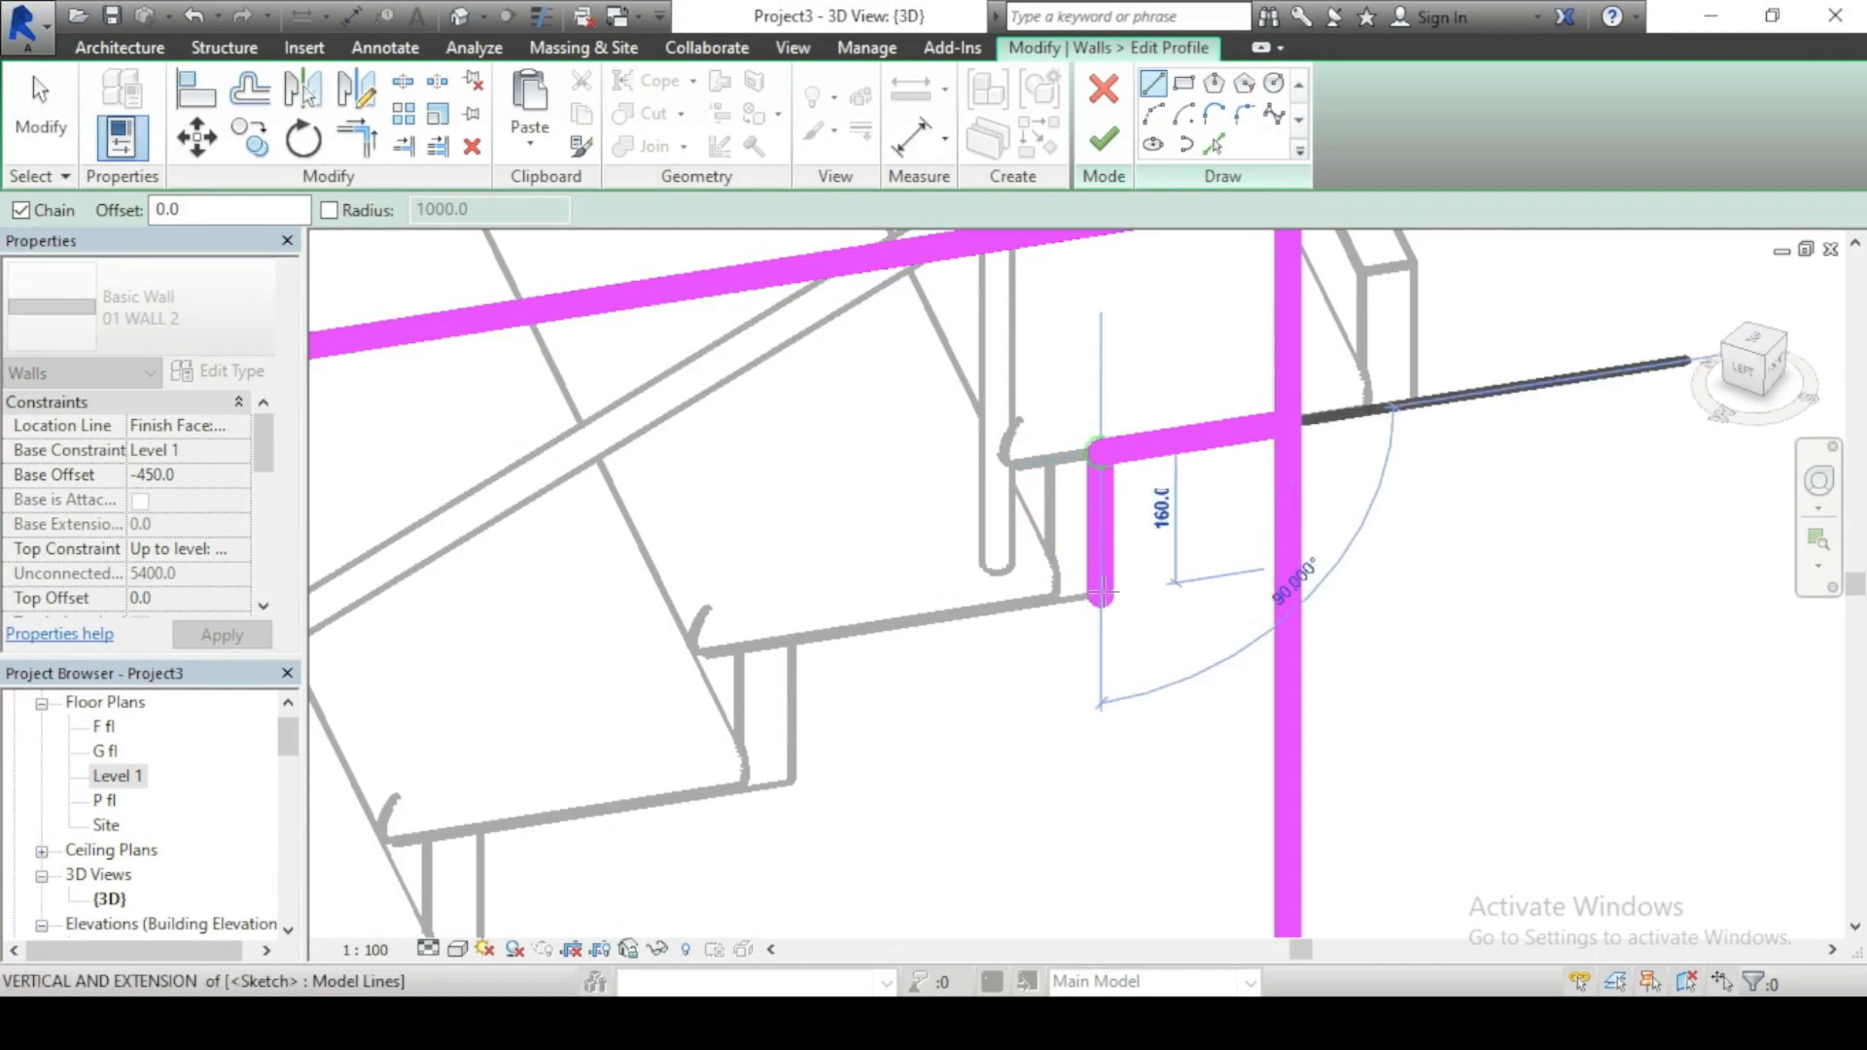
left_click(1101, 596)
left_click(790, 644)
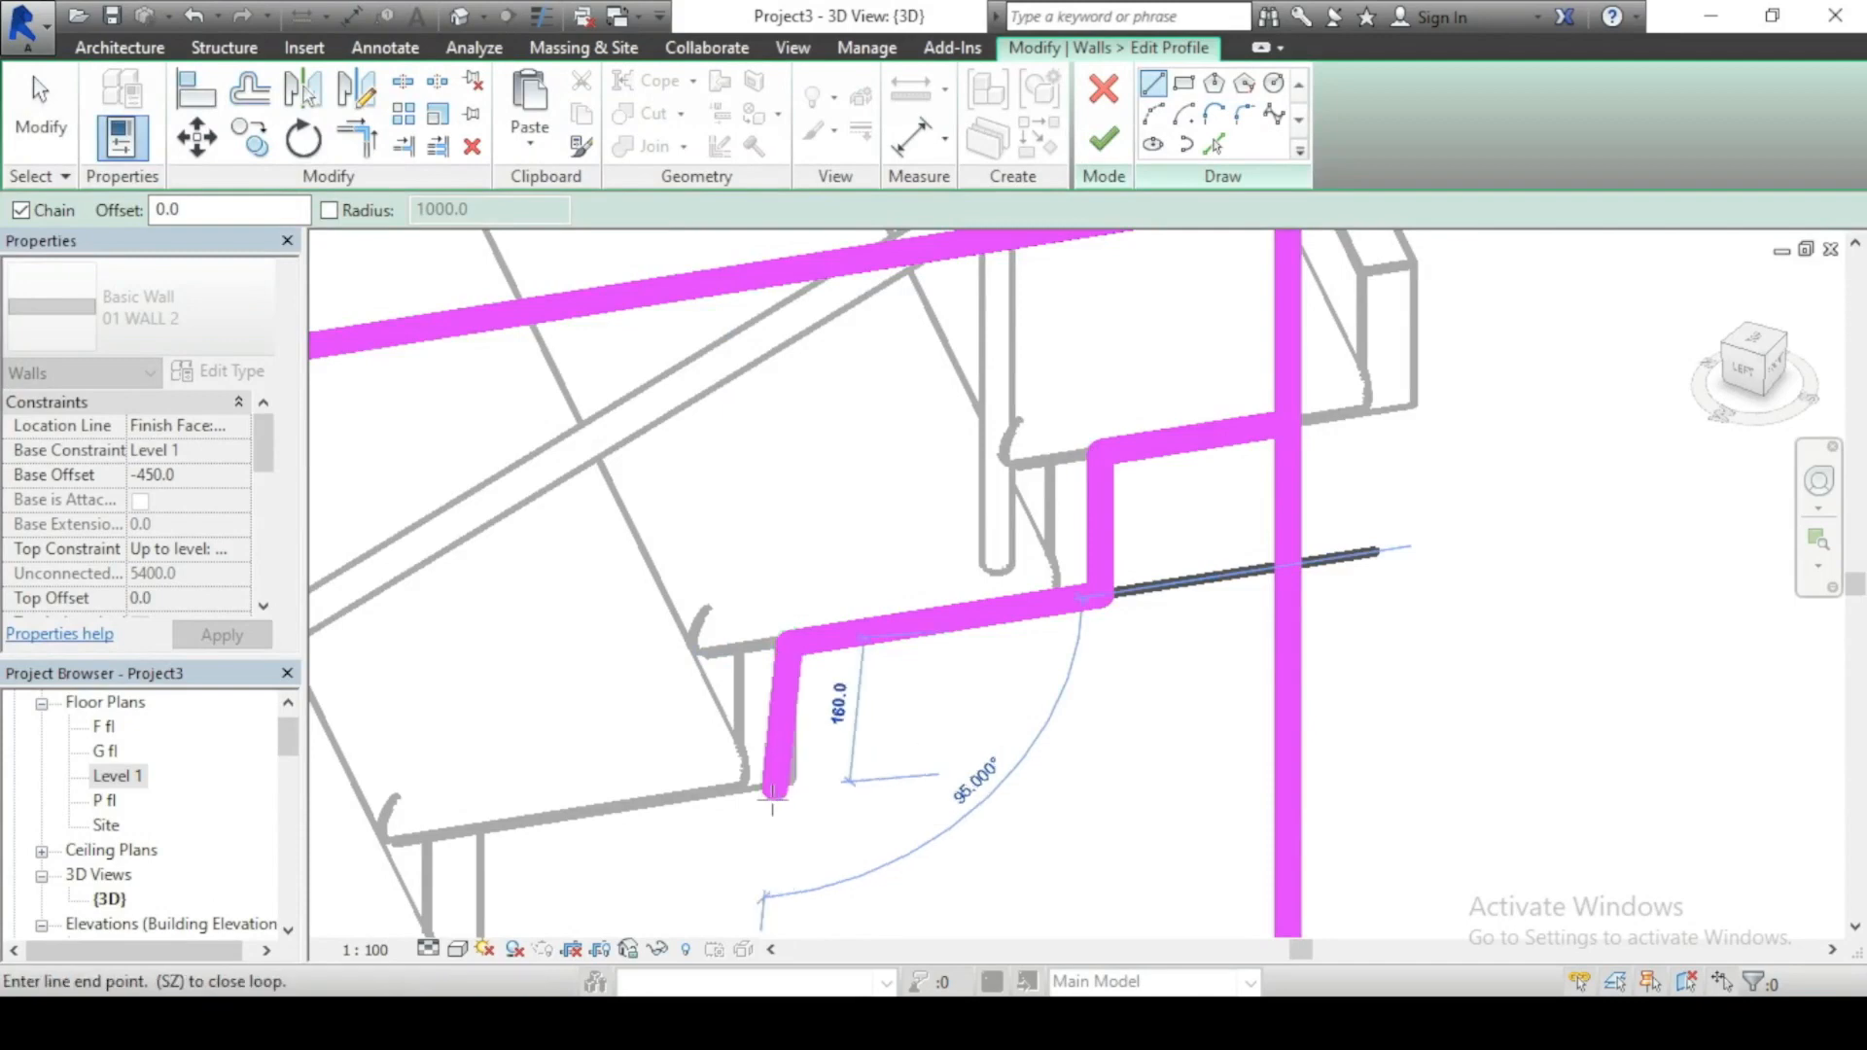
Step: Continue the stepped profile line down the flight with a riser, a tread about 300 mm long, a 150 mm riser and a 295 mm tread
scroll(790, 781, "up", 2)
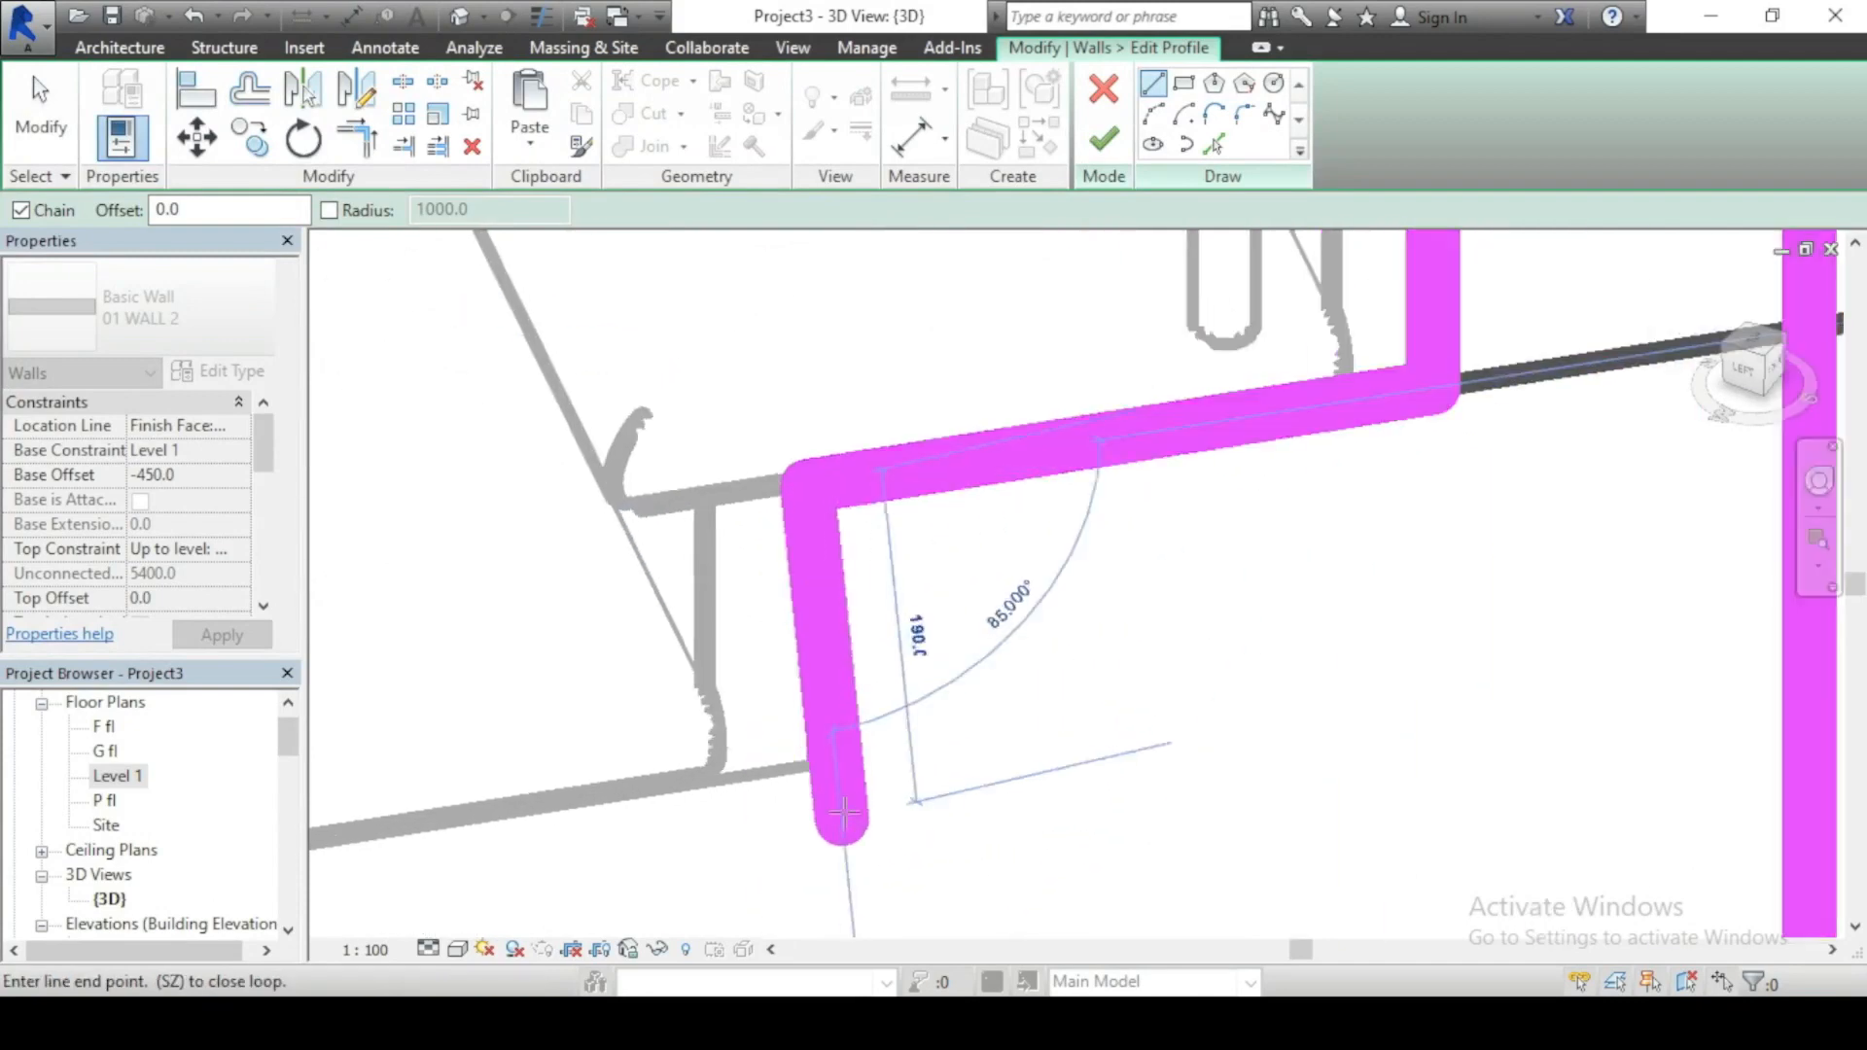
left_click(807, 765)
scroll(1655, 415, "down", 5)
scroll(1272, 584, "up", 2)
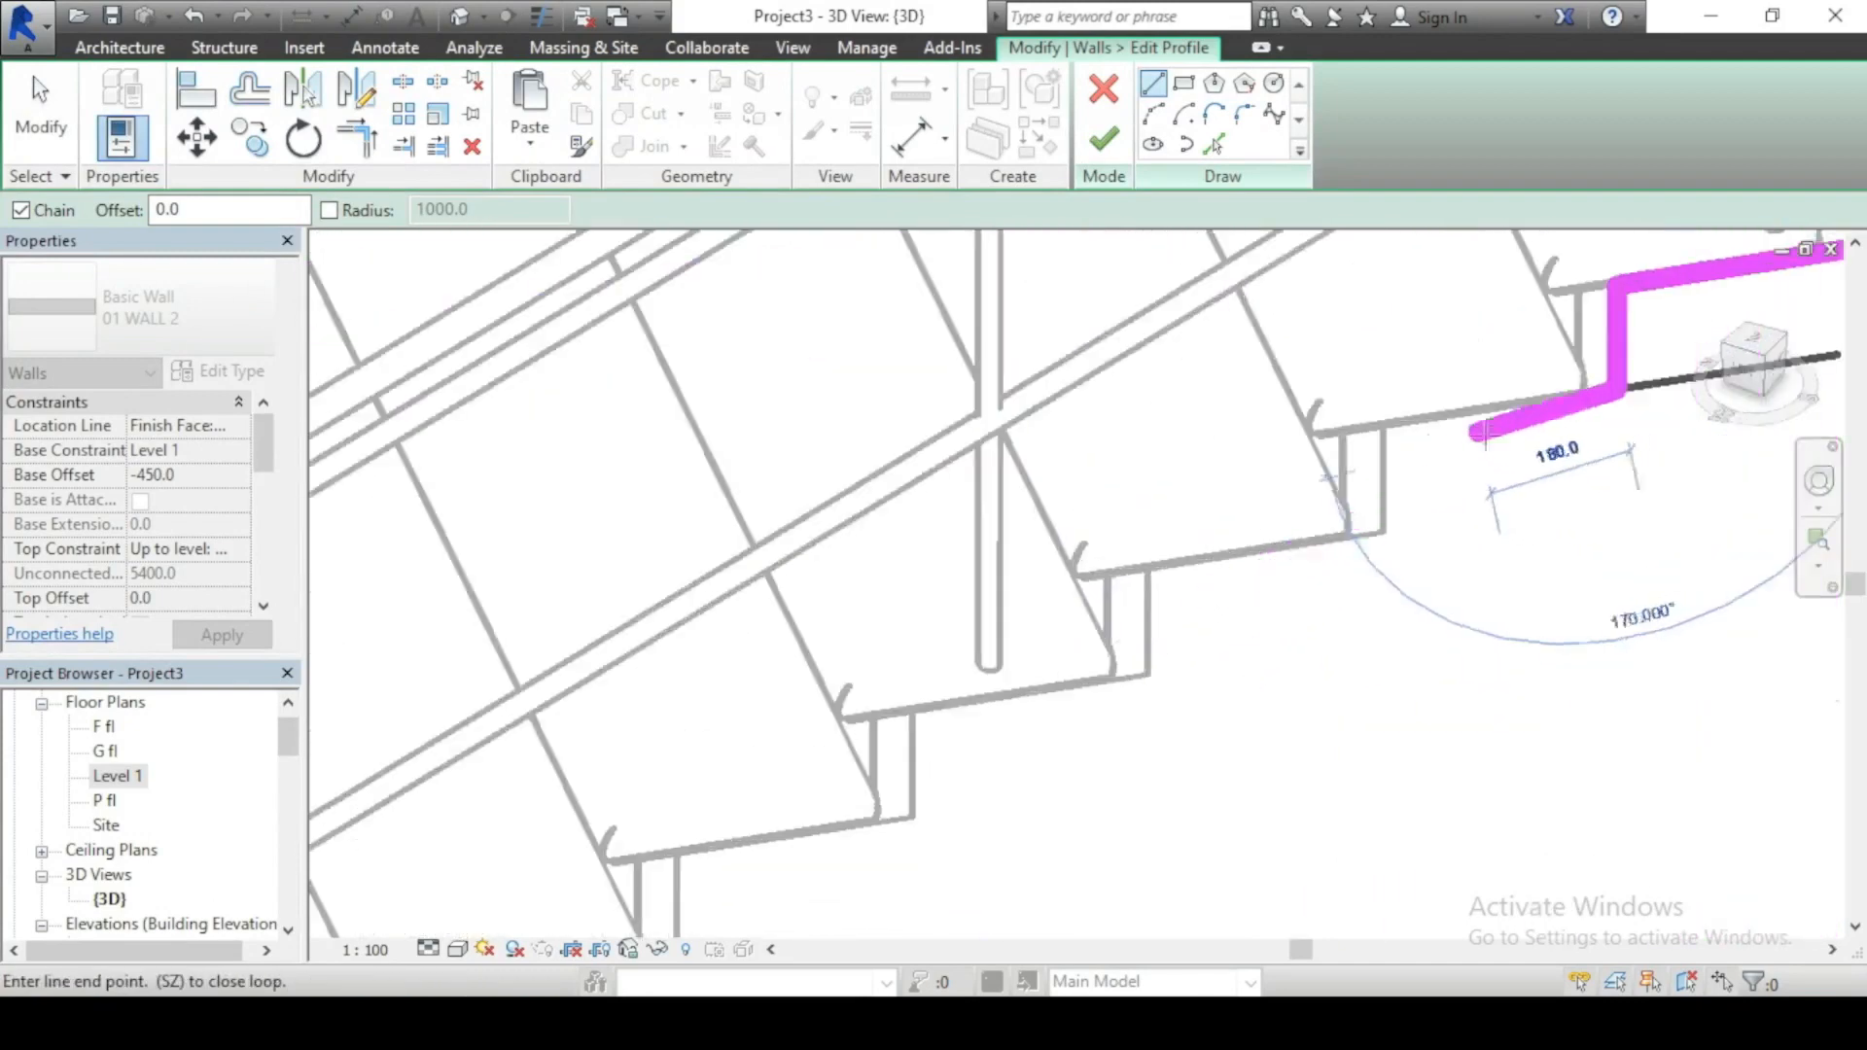
scroll(1430, 428, "up", 3)
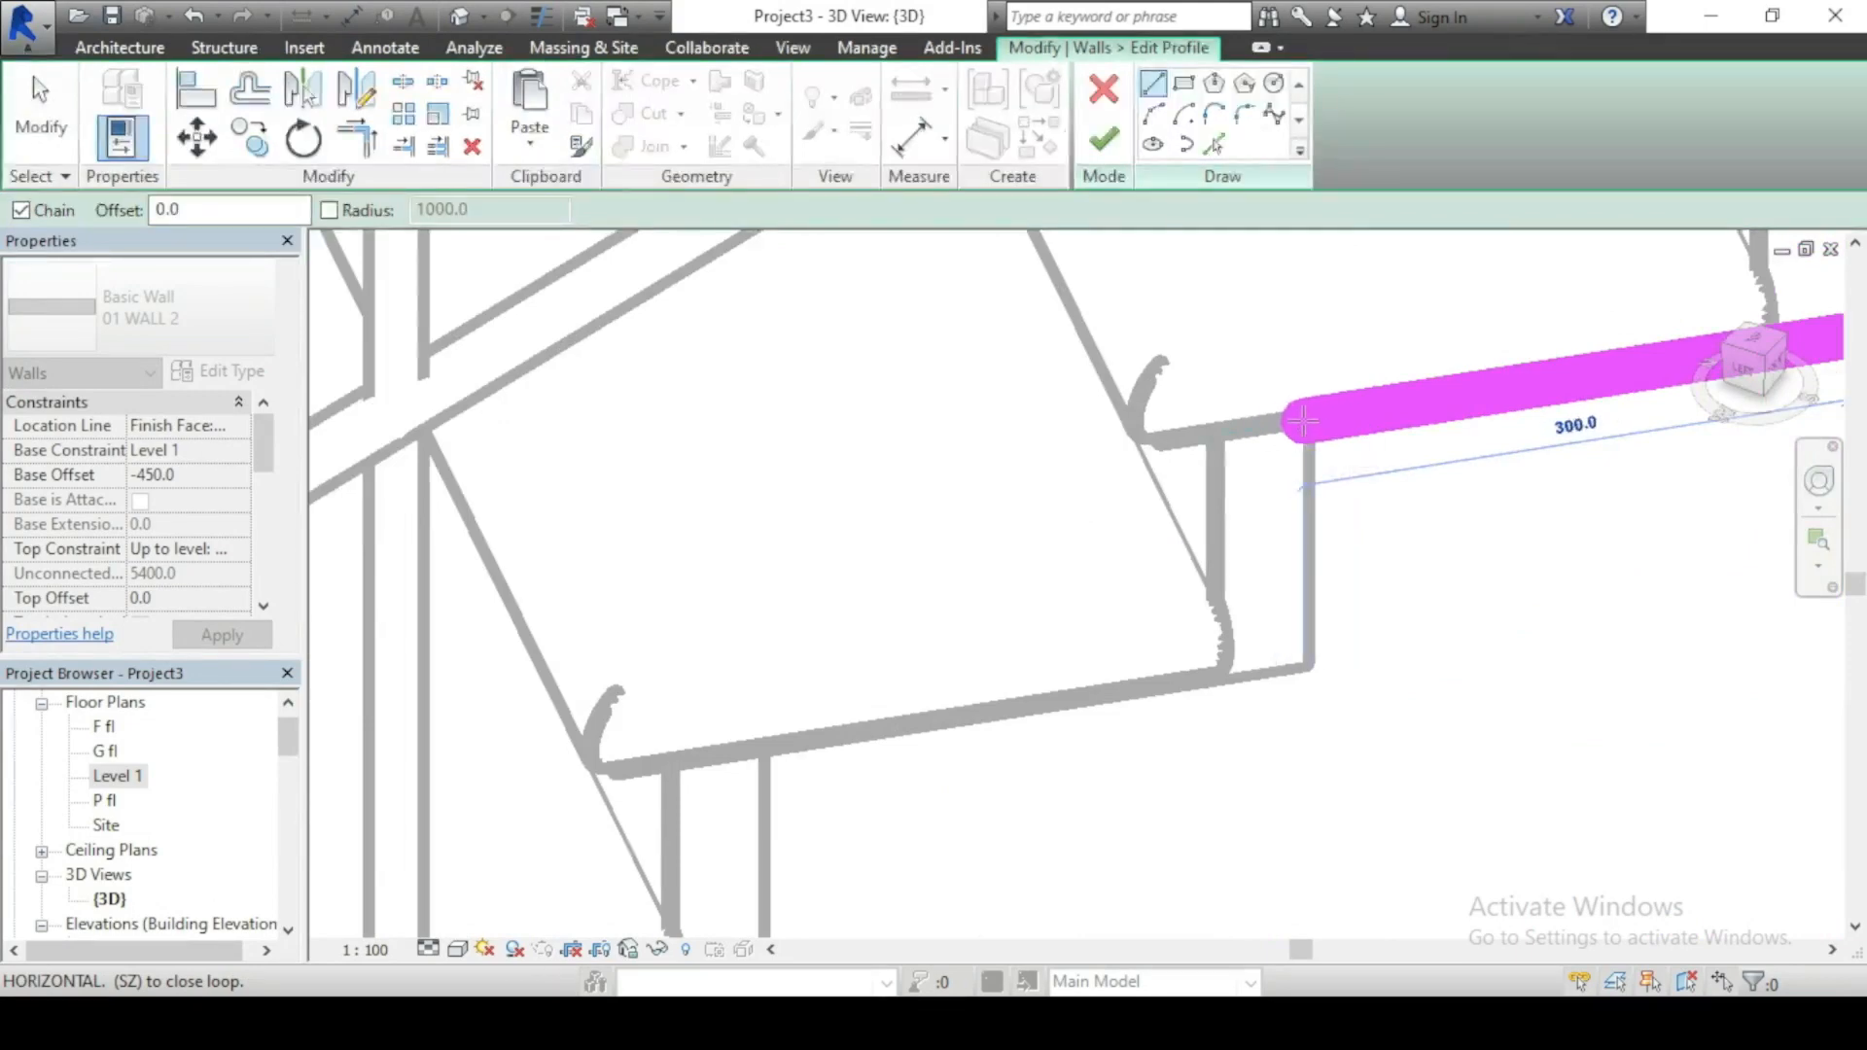
left_click(1304, 420)
left_click(1304, 653)
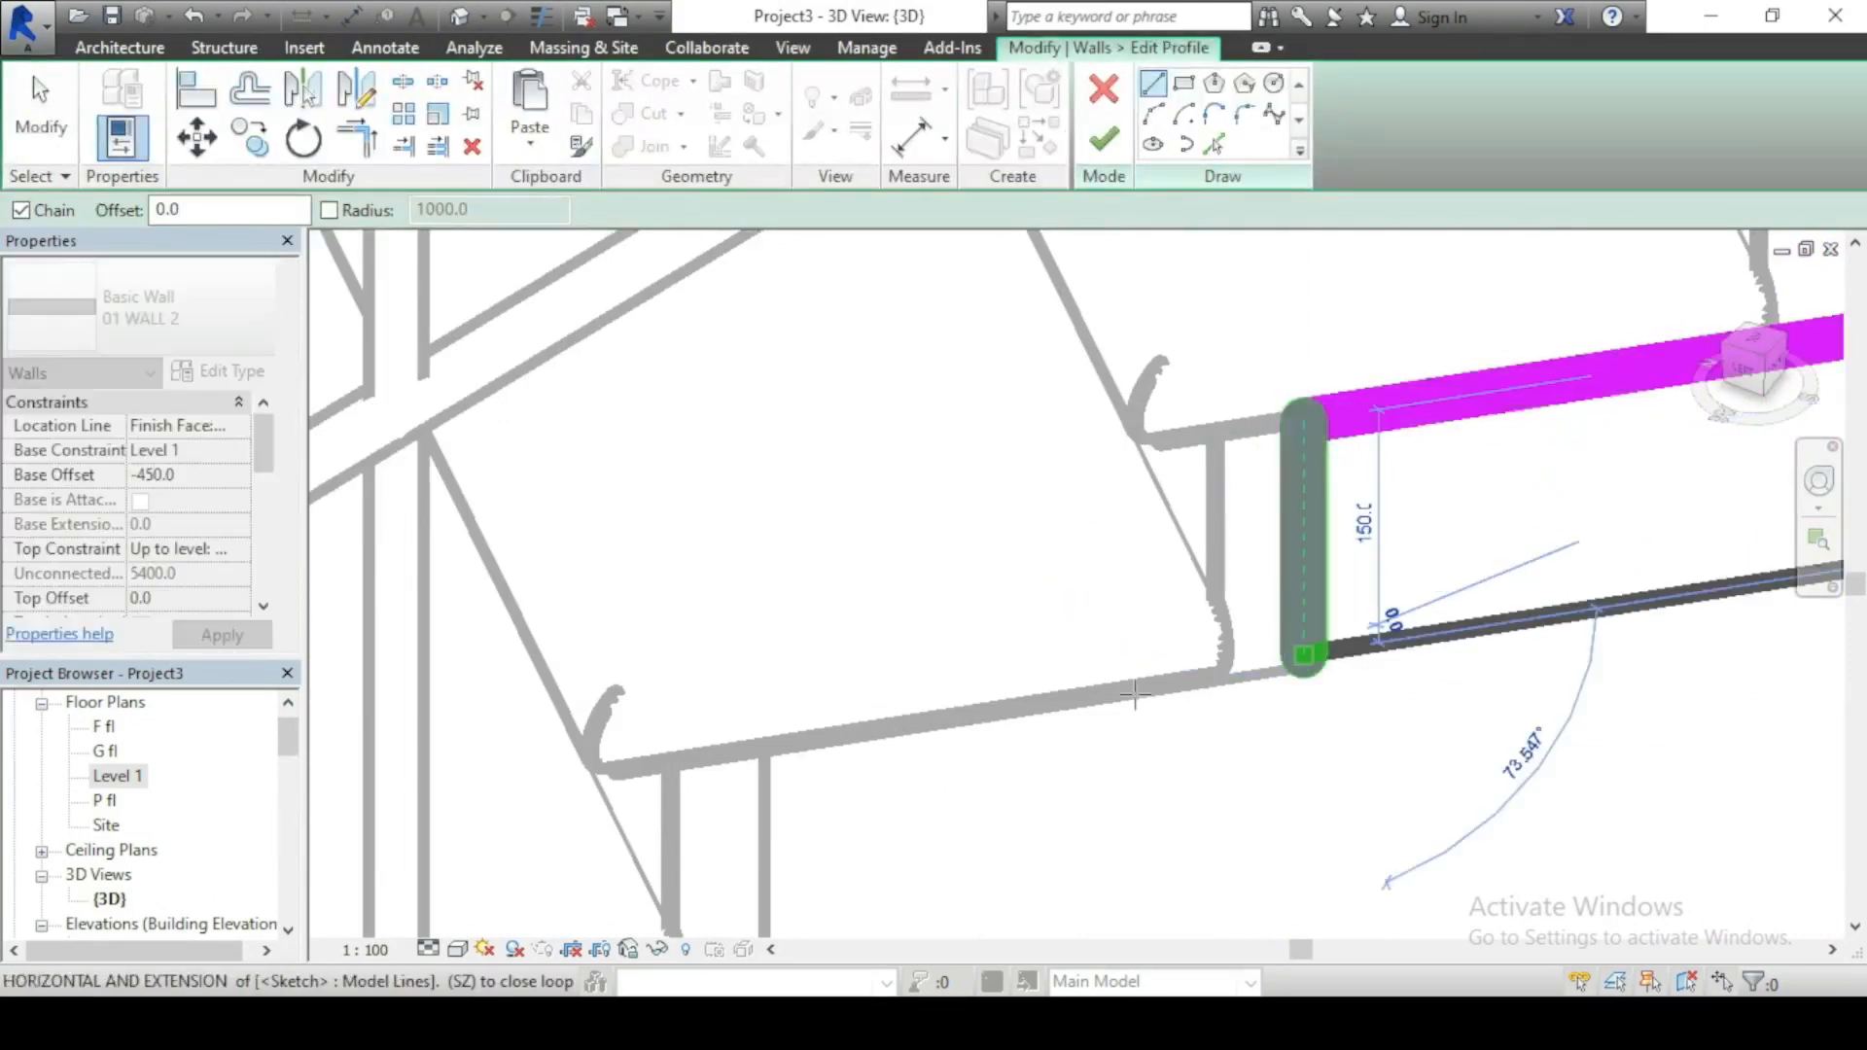
left_click(768, 749)
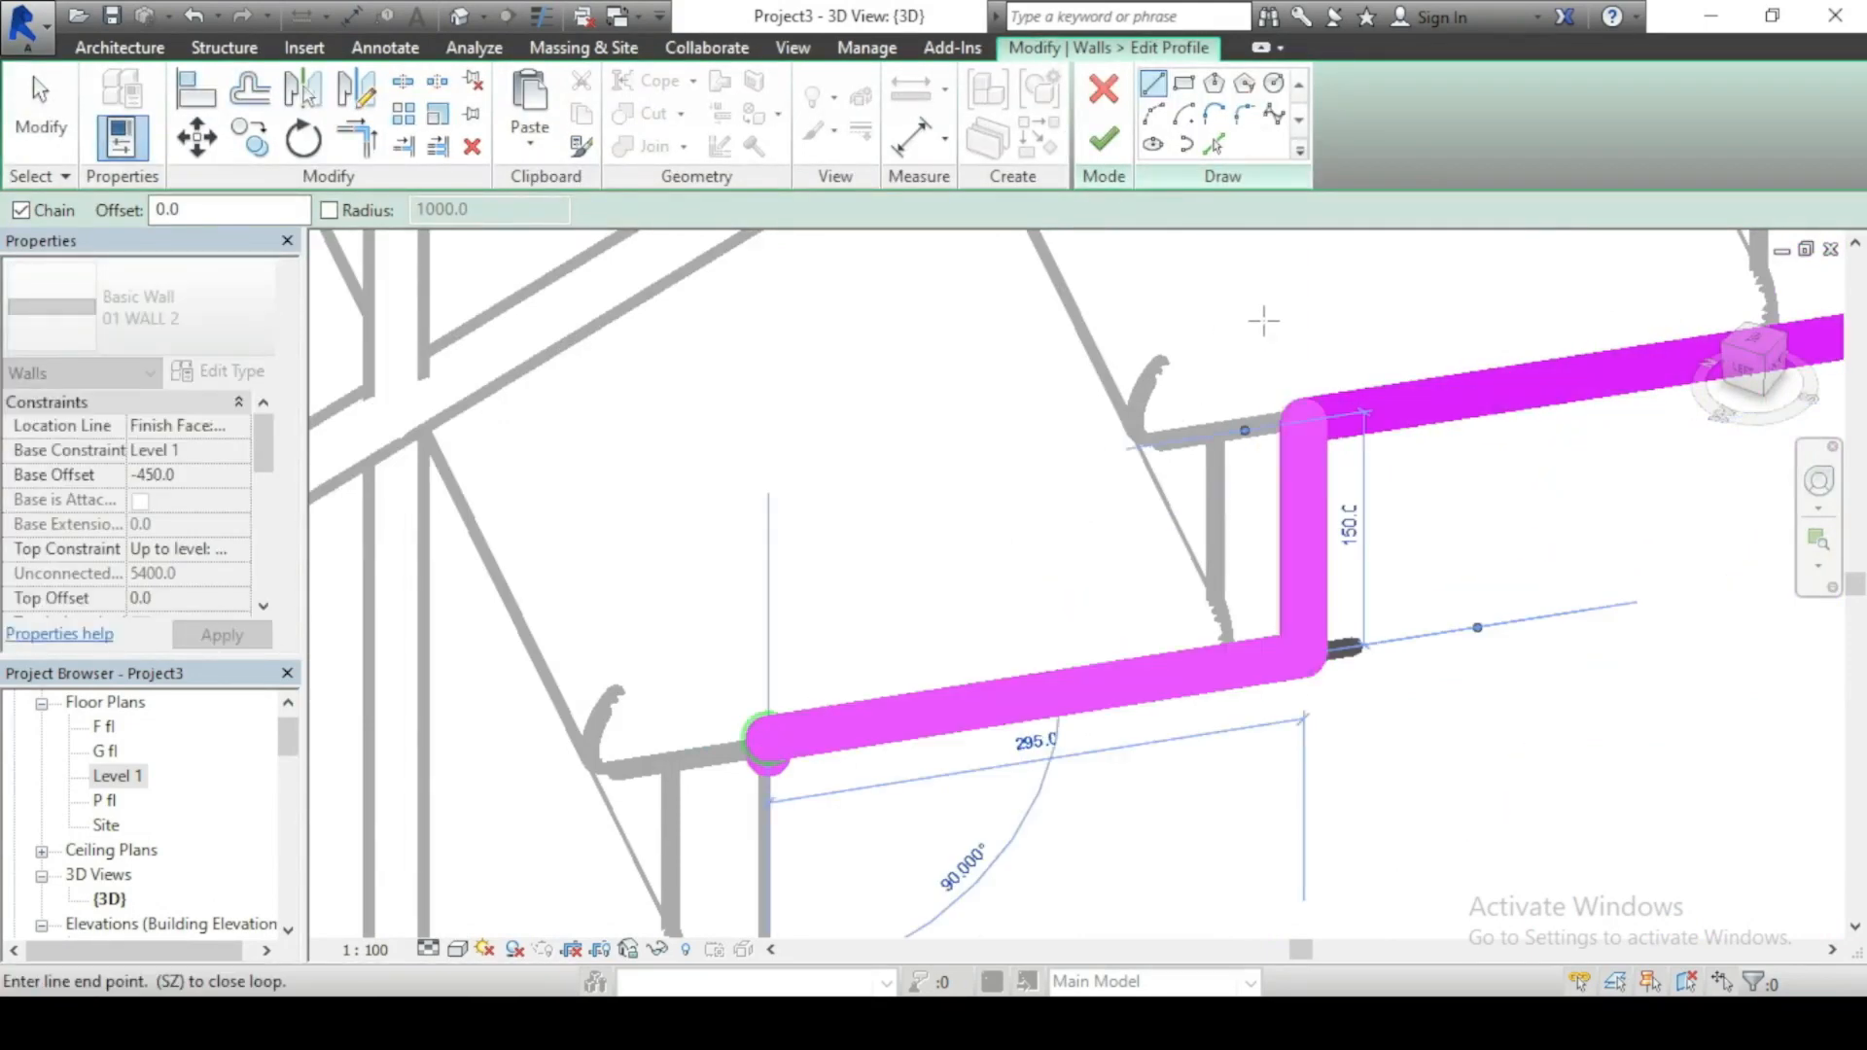
Step: Extend the stepped profile line along the flight through treads about 300 and 305 mm long, ending with a riser about 155 mm high
scroll(1294, 272, "down", 2)
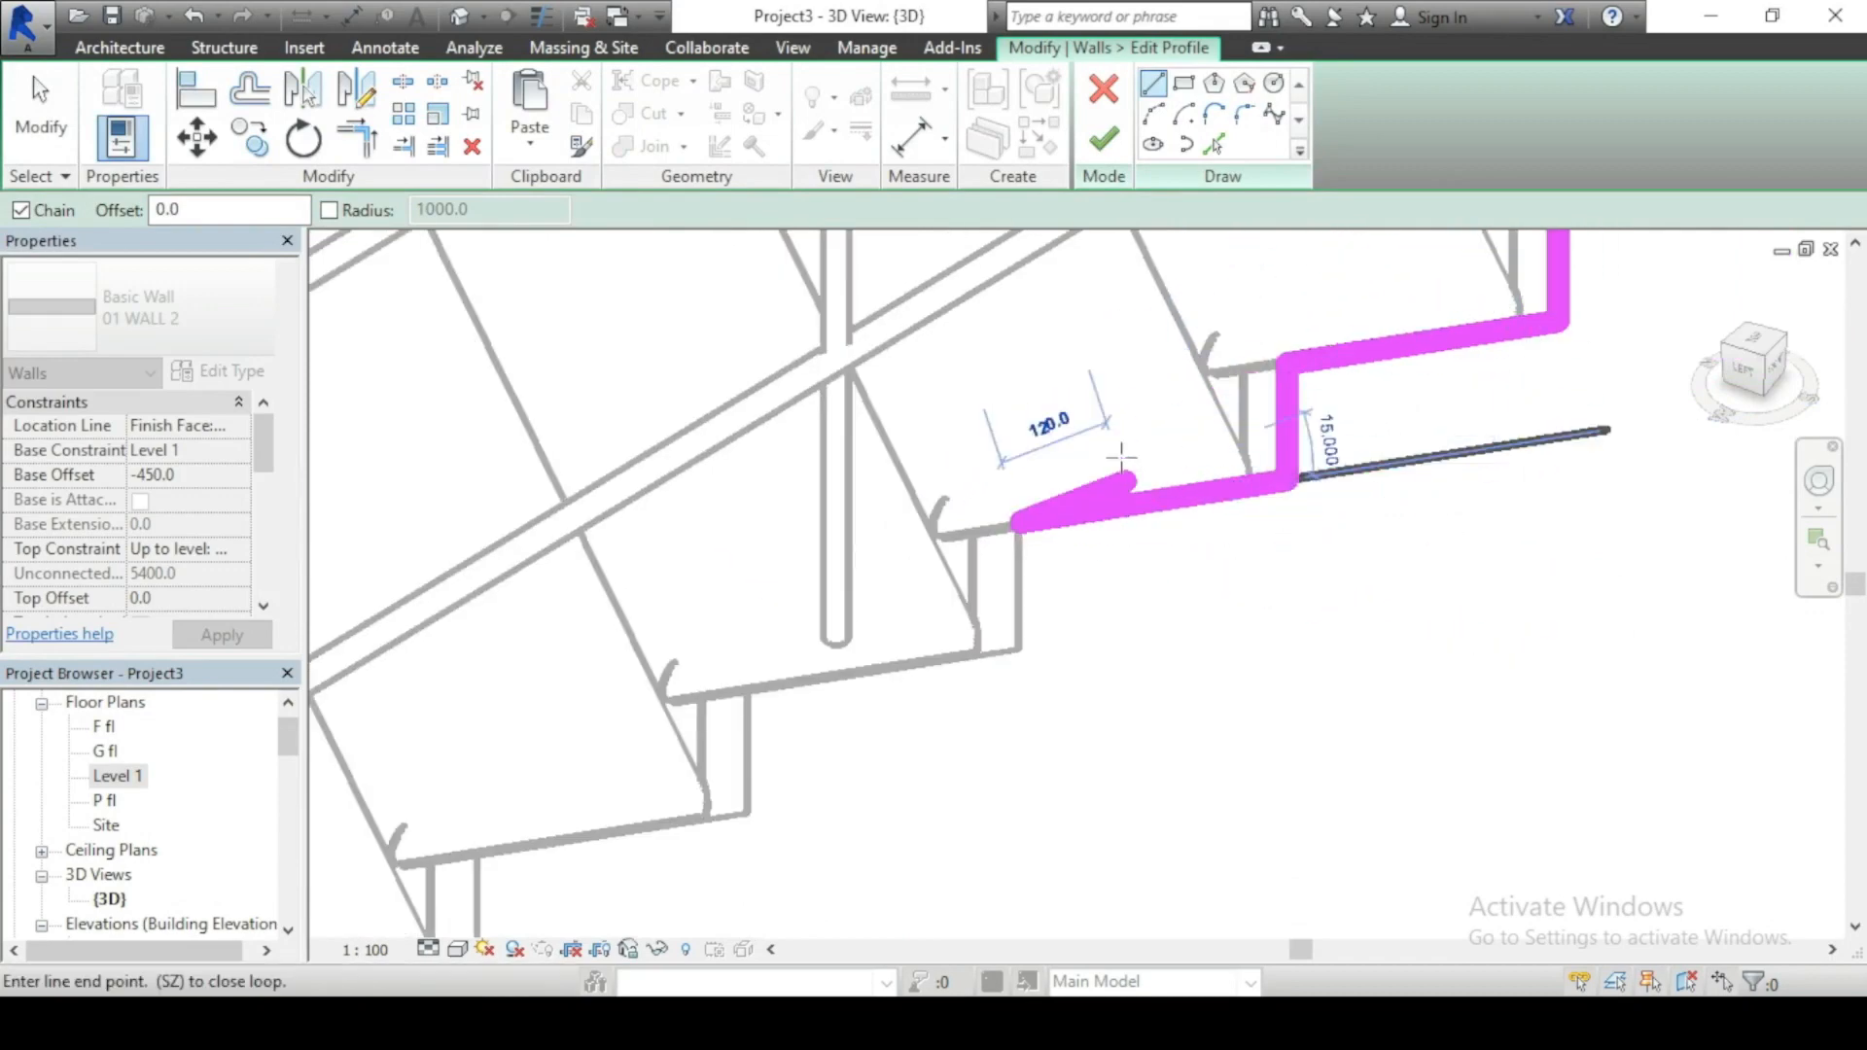
scroll(1021, 641, "up", 3)
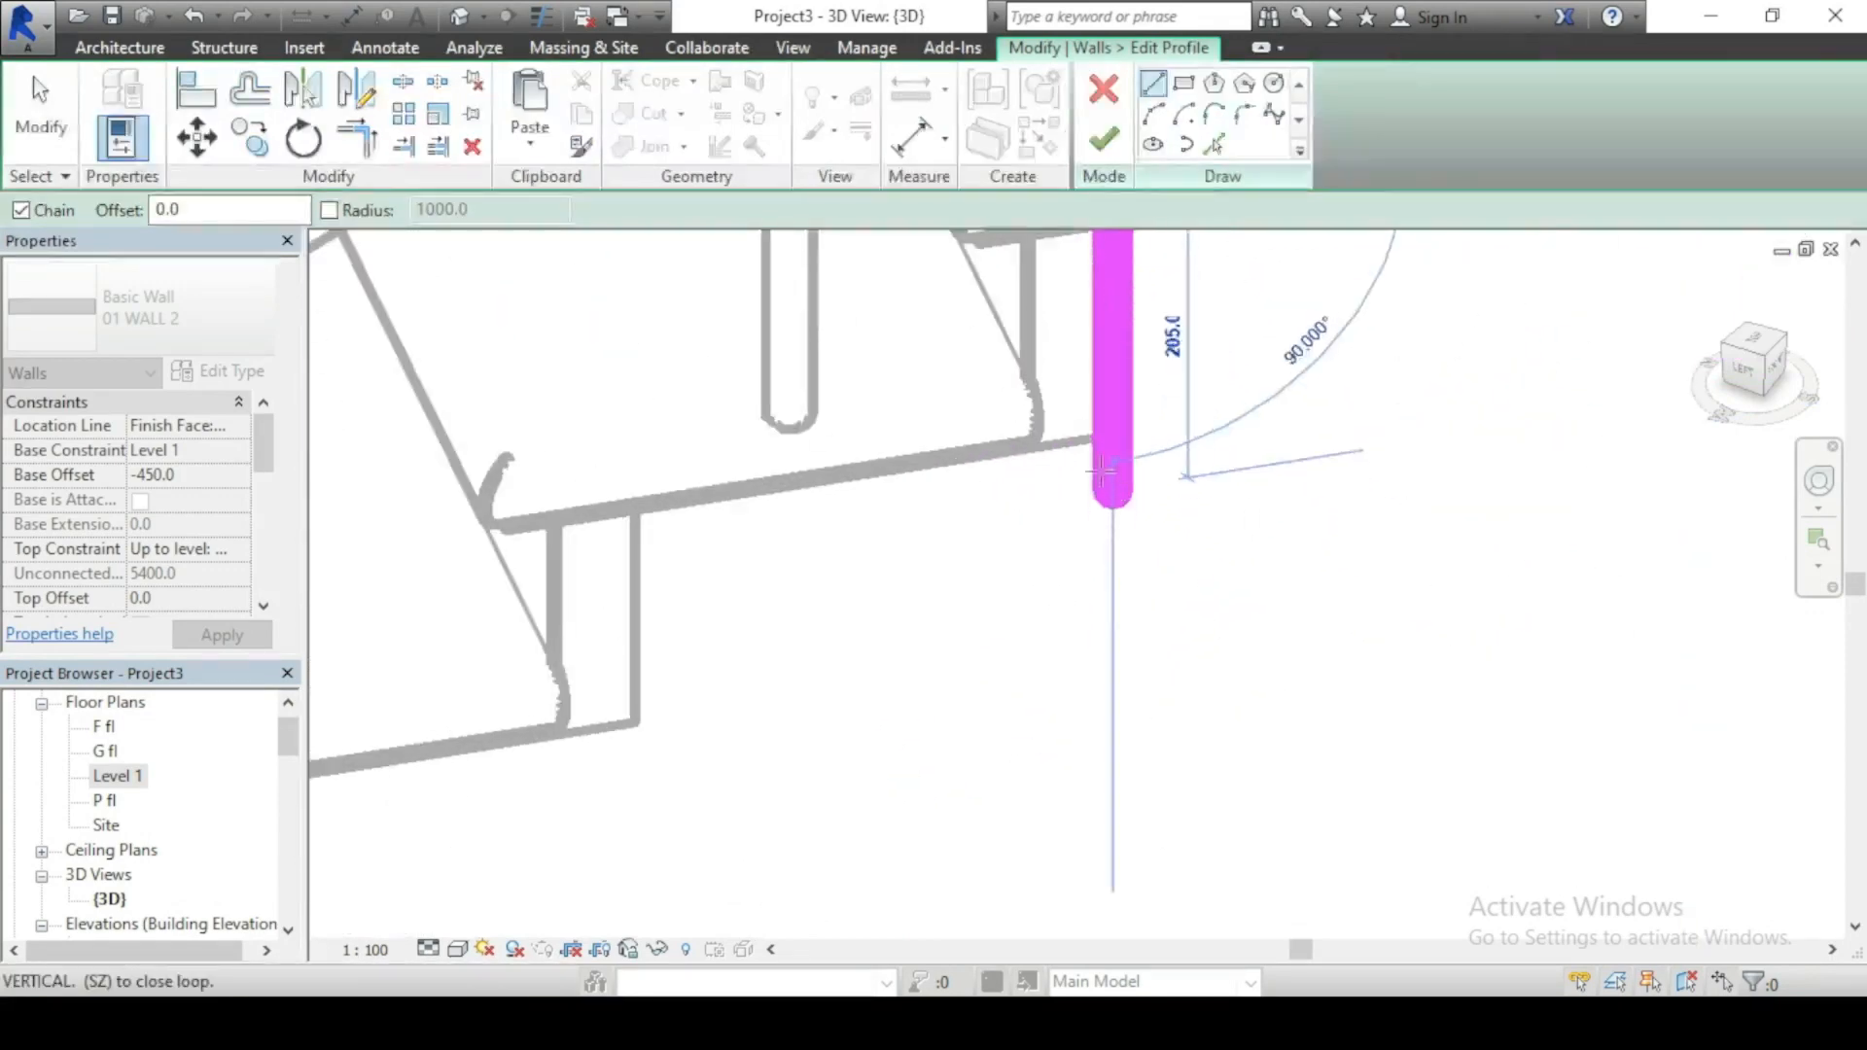
left_click(640, 508)
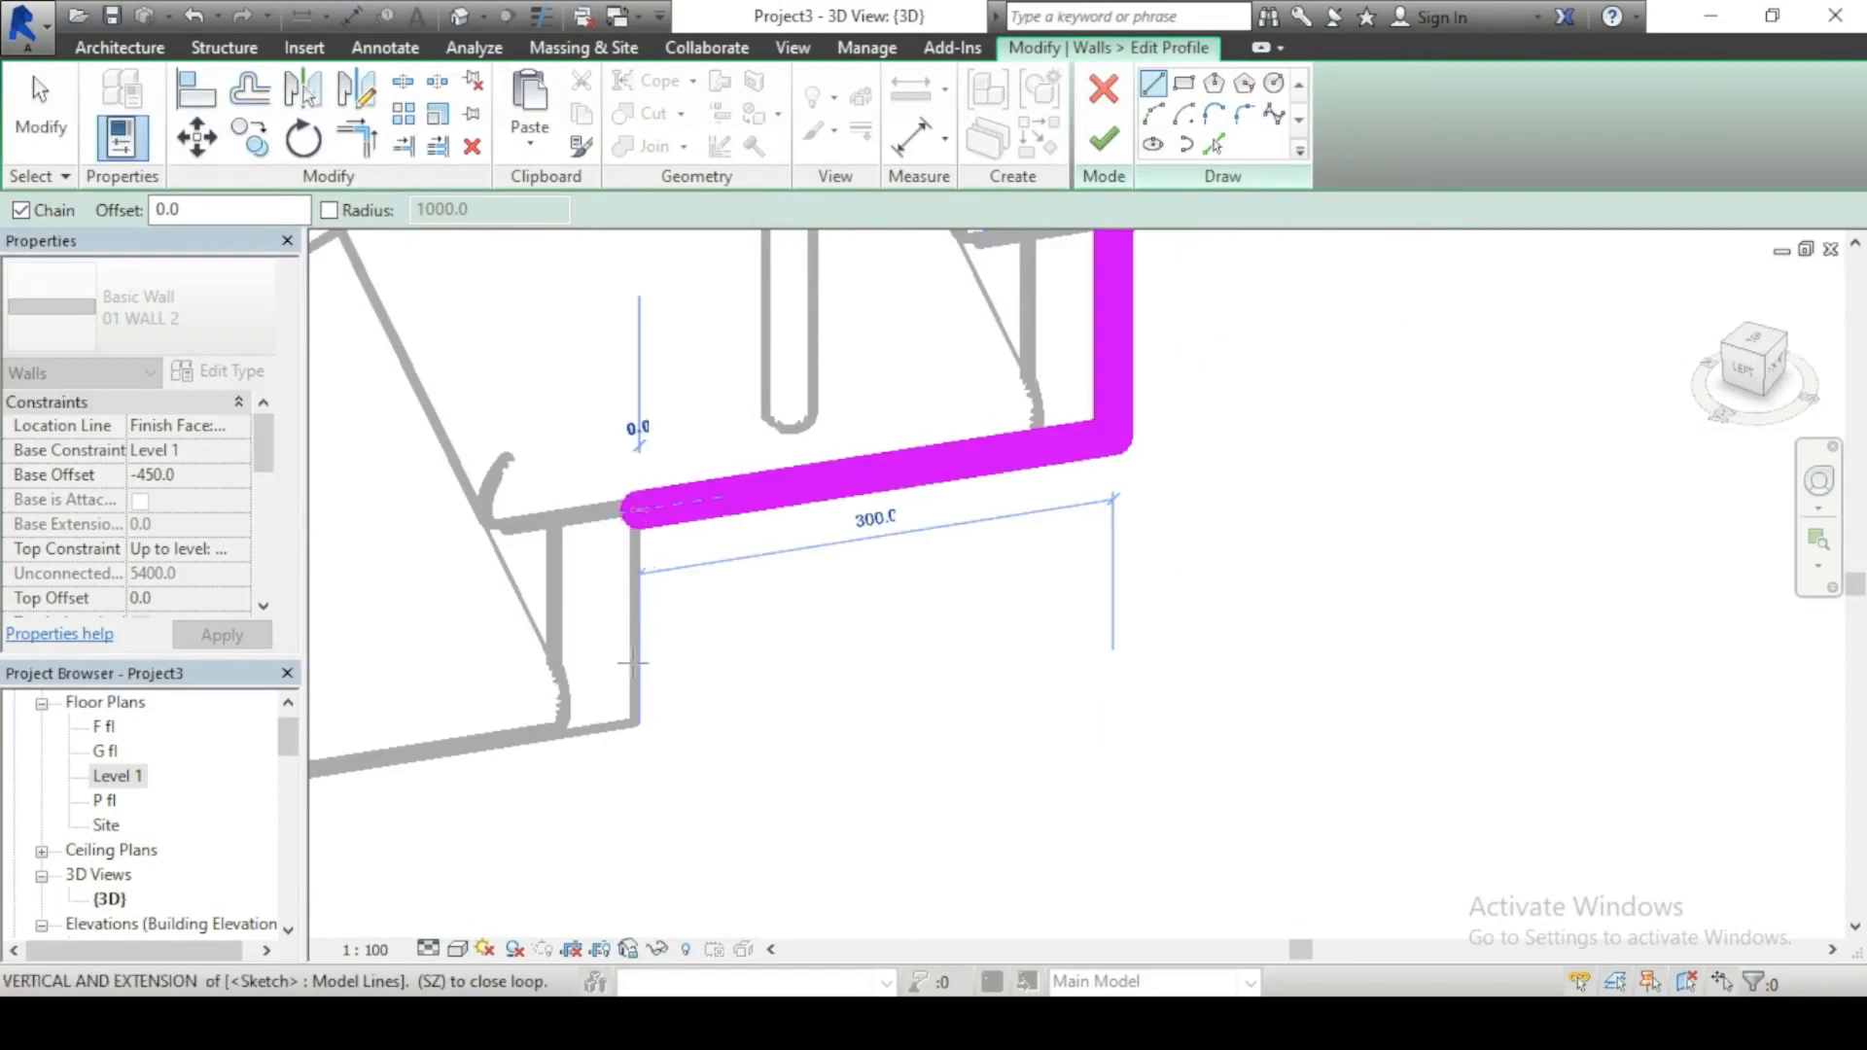
left_click(850, 638)
scroll(1765, 239, "down", 3)
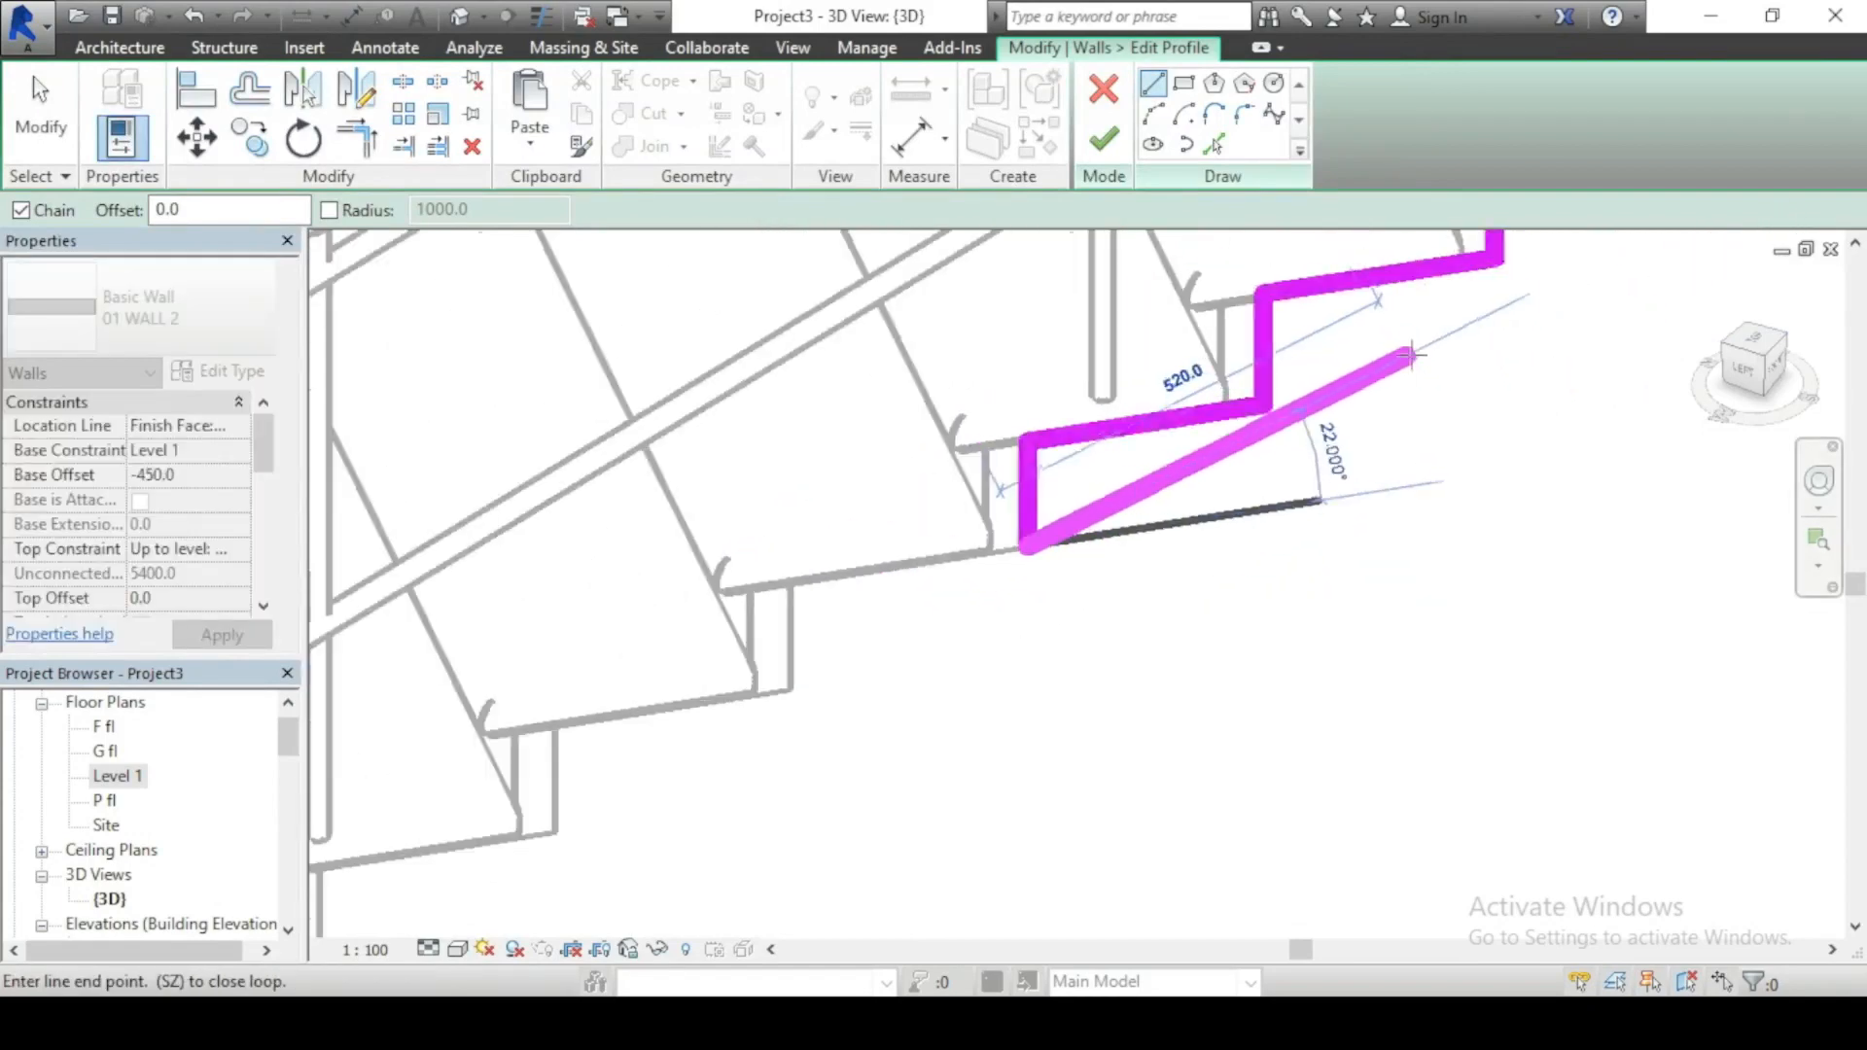
scroll(1045, 473, "up", 4)
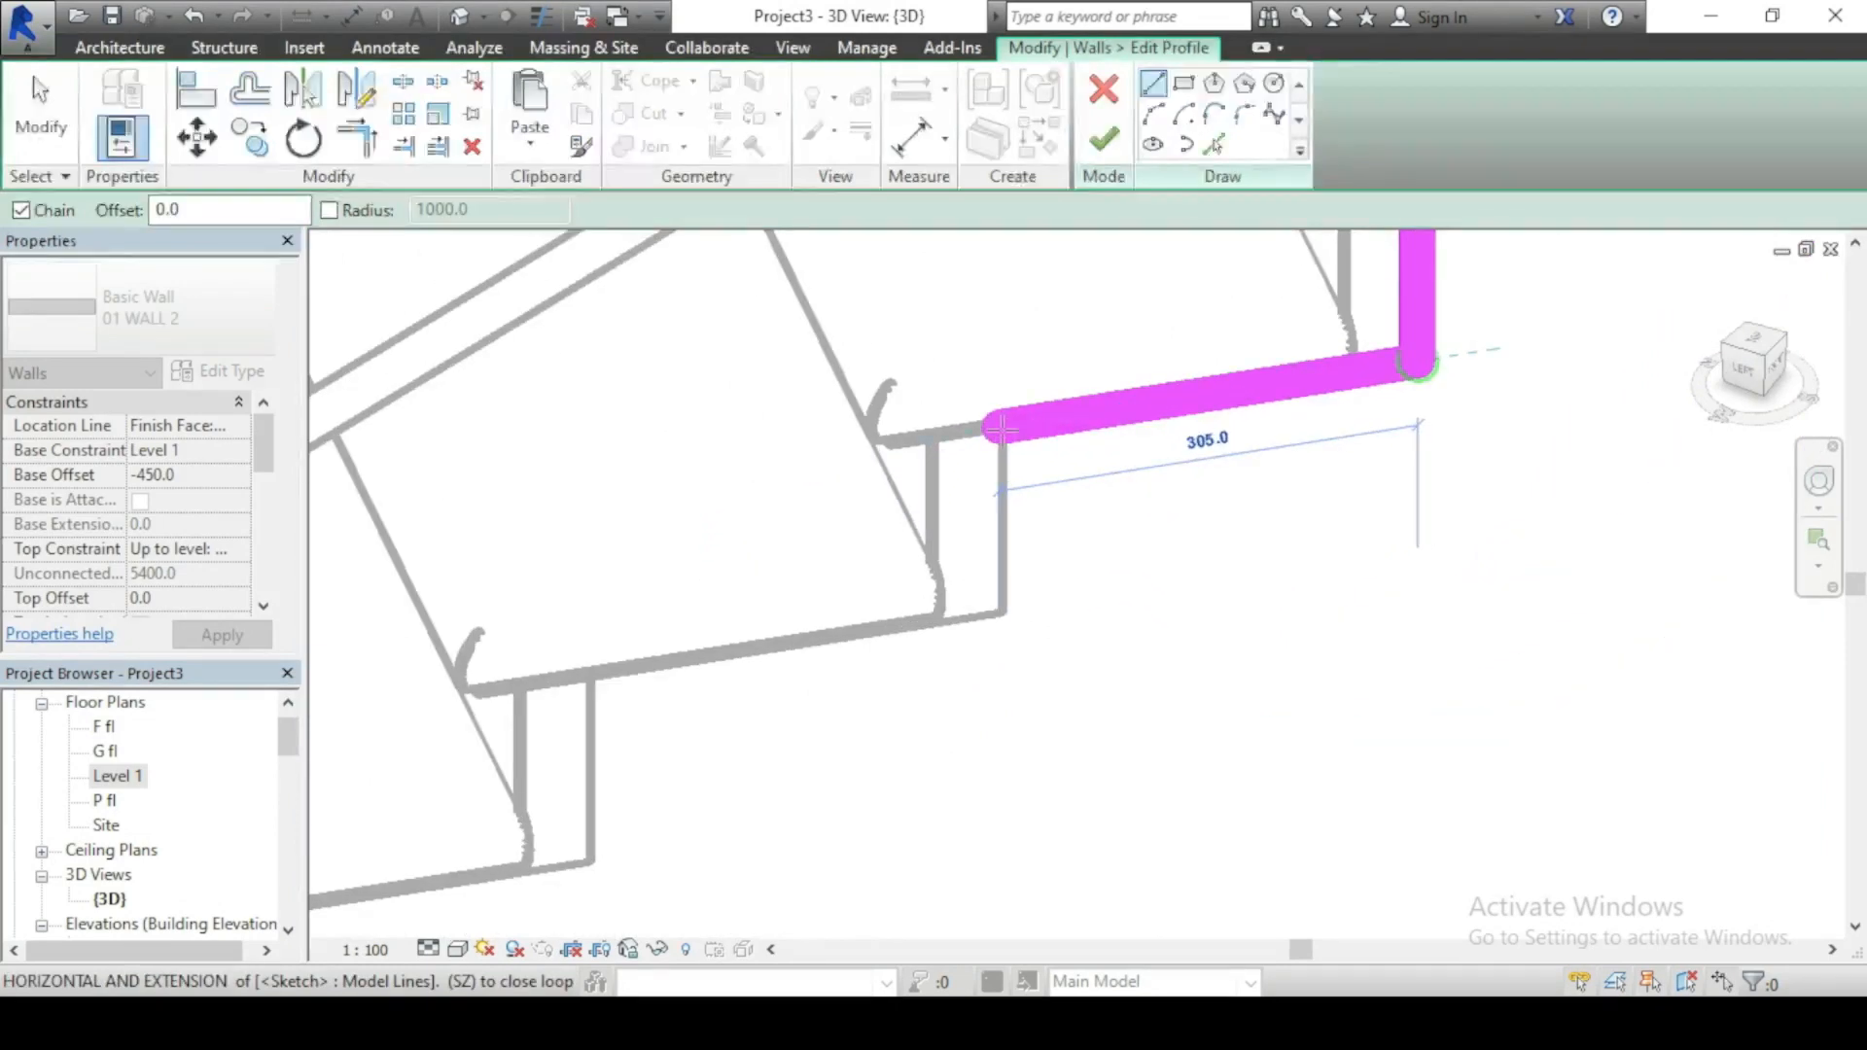
left_click(1002, 428)
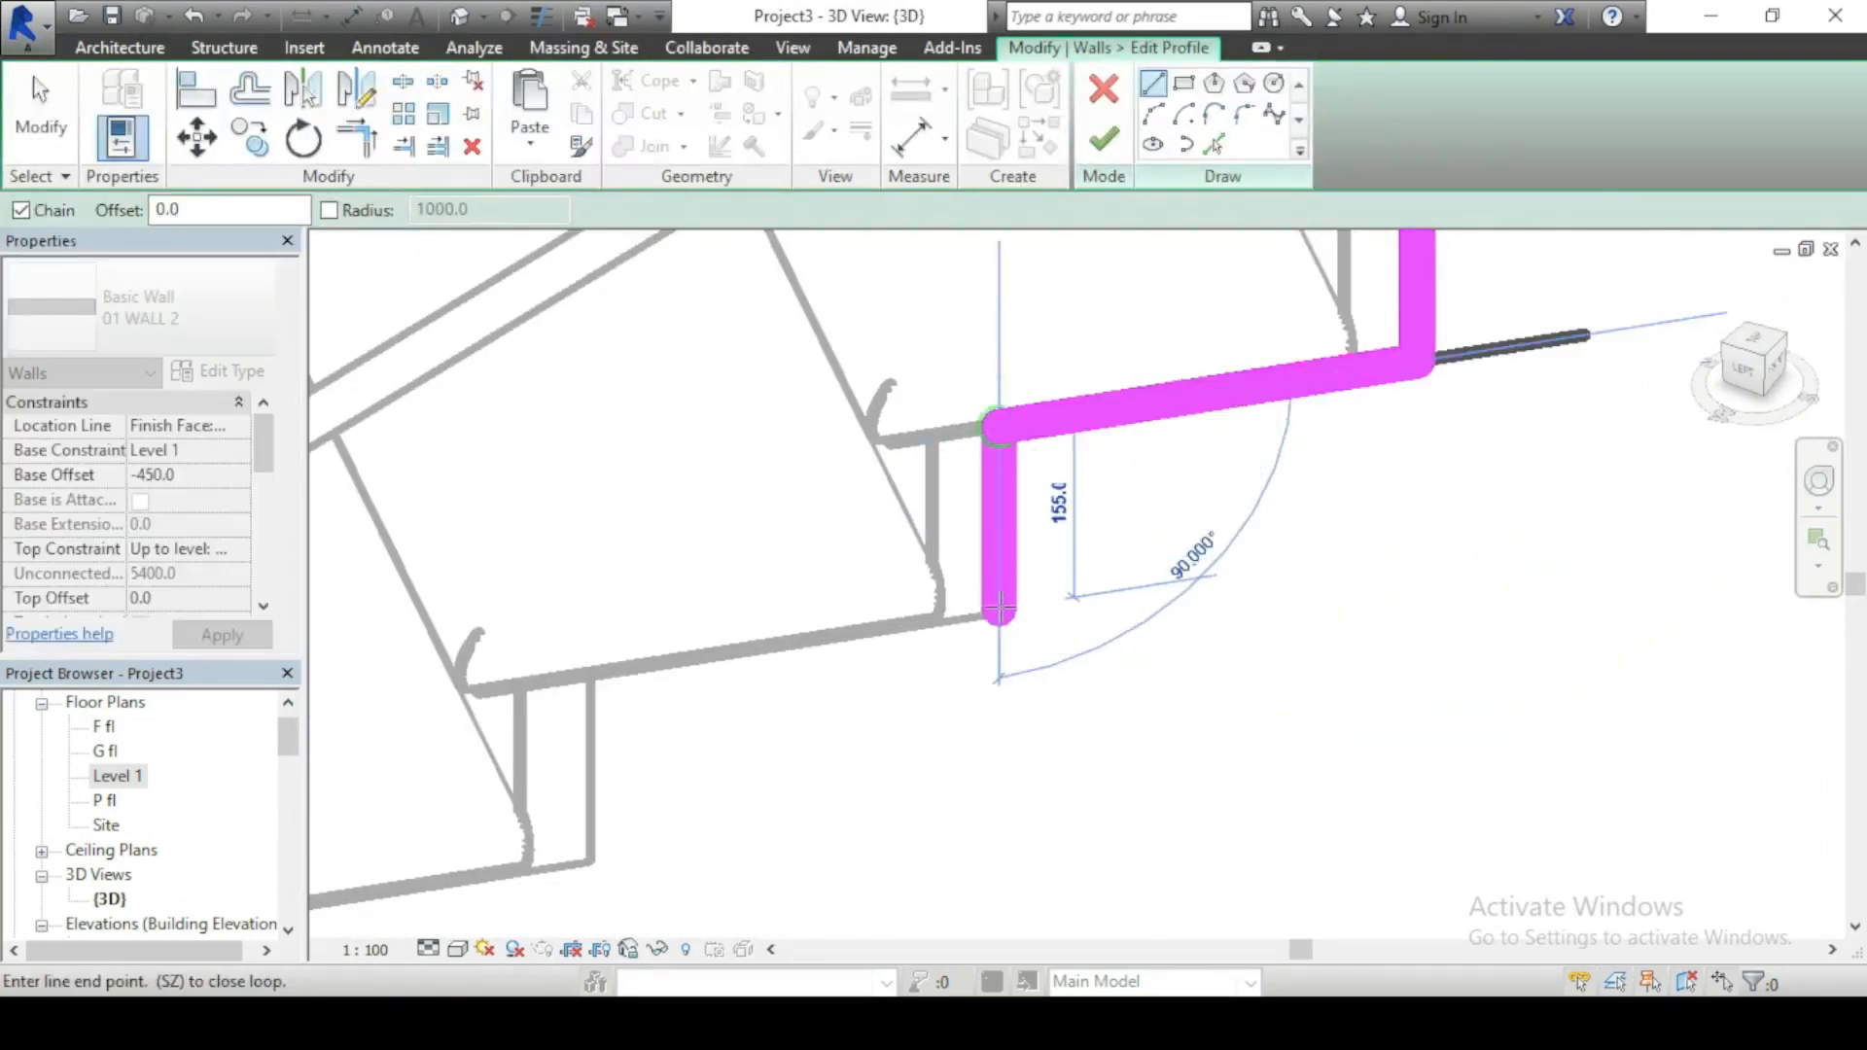
left_click(1001, 608)
Step: Trace the next two steps of the flight in the wall profile, with treads about 295 and 300 mm long and the upper riser 150 mm
scroll(1587, 284, "down", 5)
scroll(1155, 535, "up", 4)
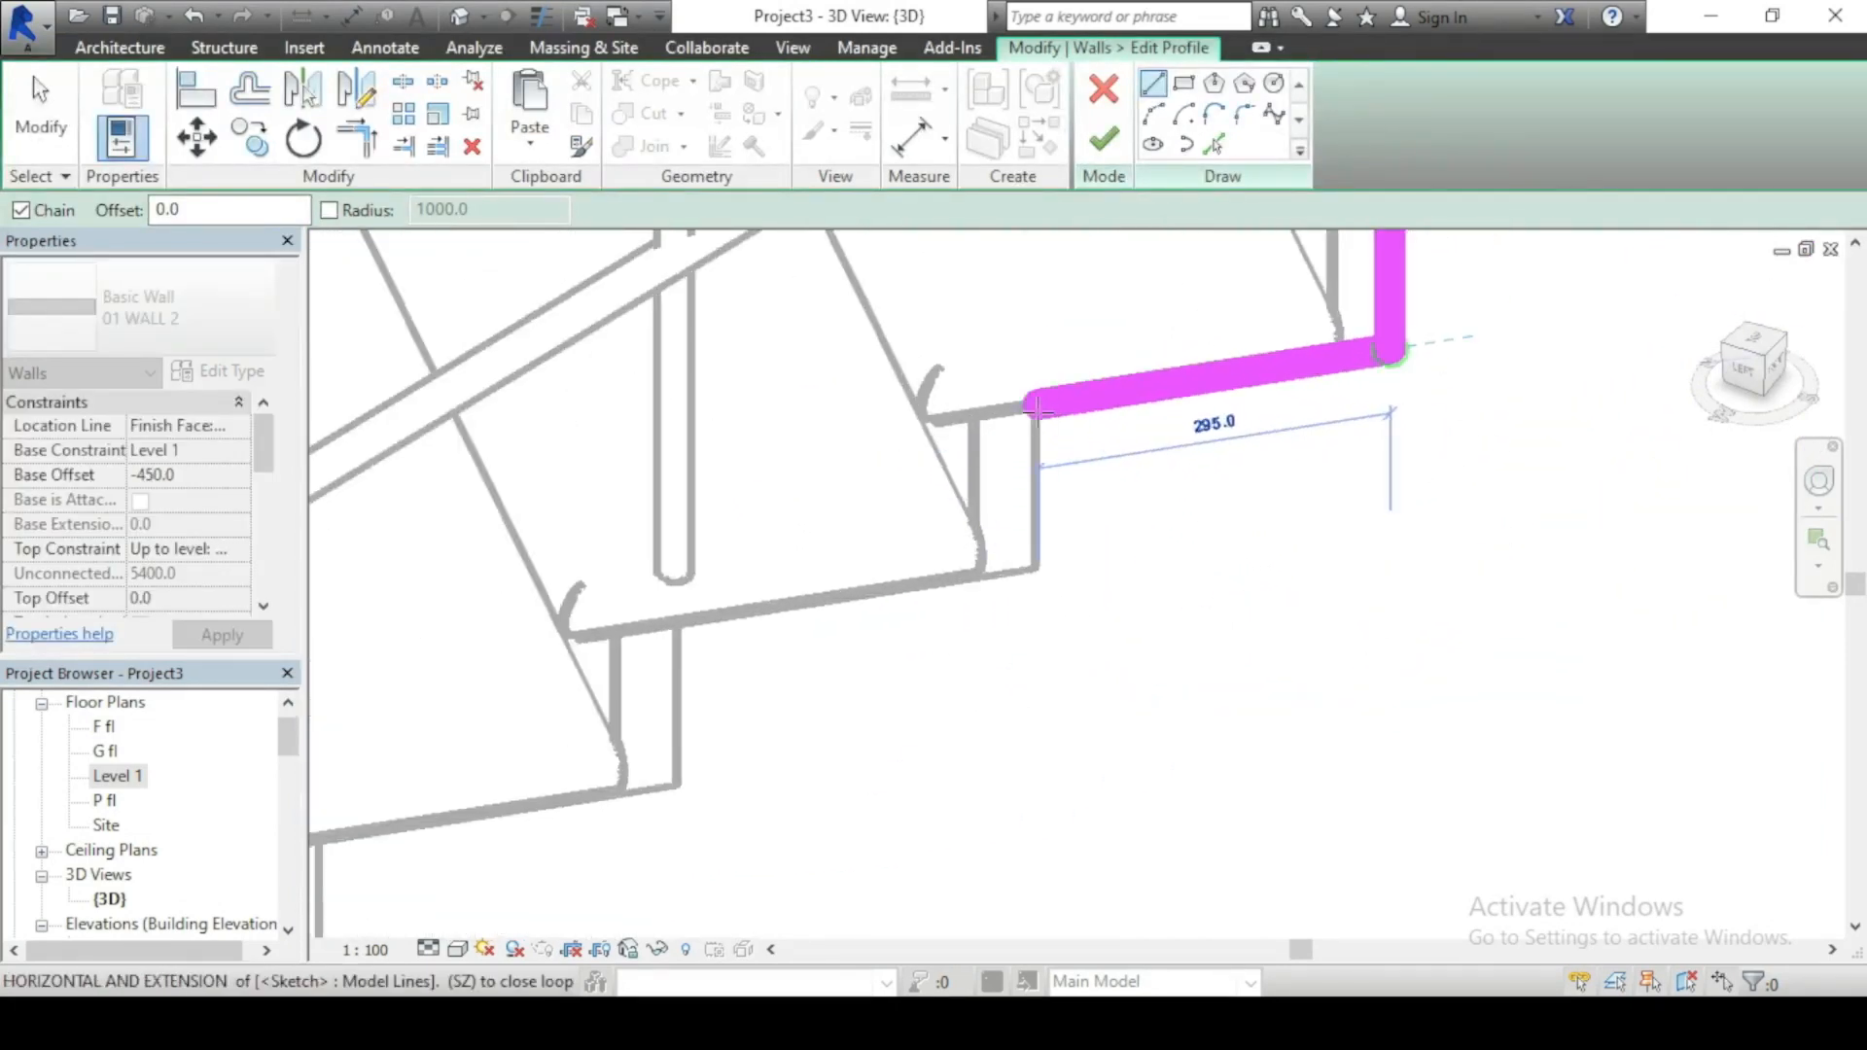
left_click(1038, 409)
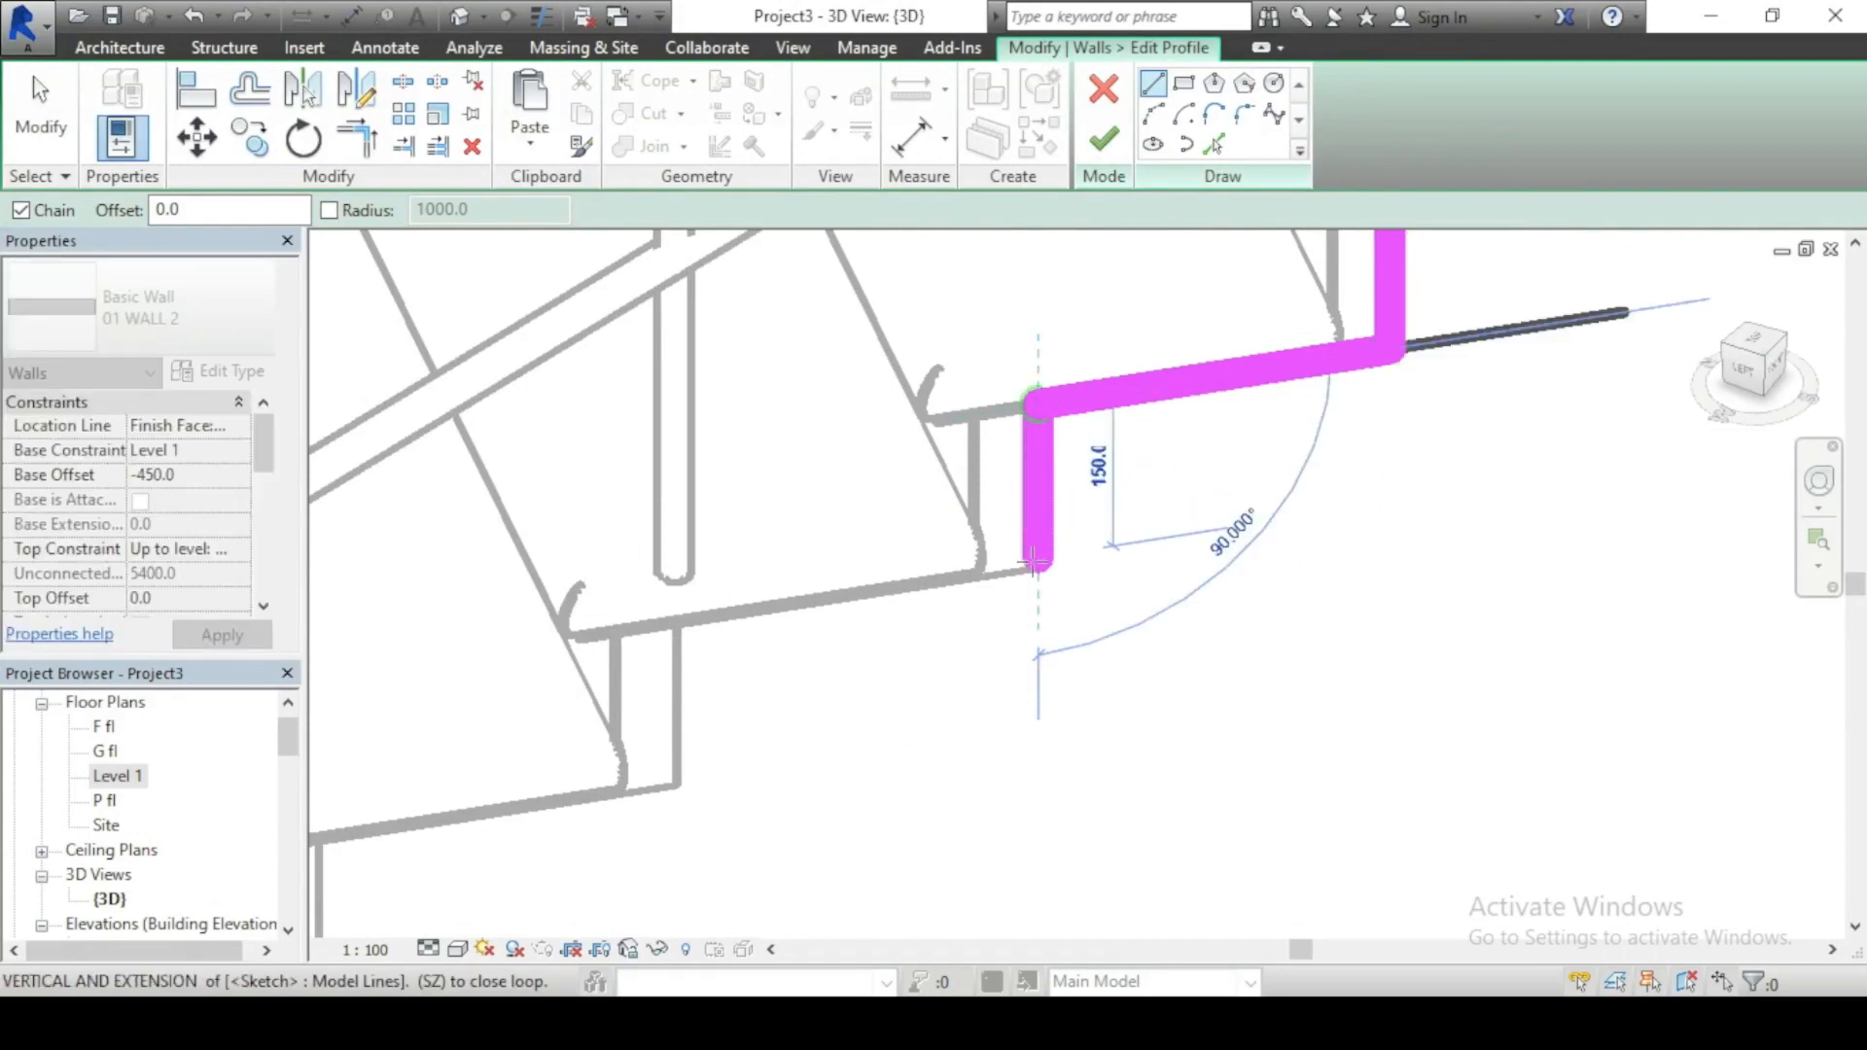
scroll(1032, 562, "down", 4)
scroll(1080, 457, "up", 4)
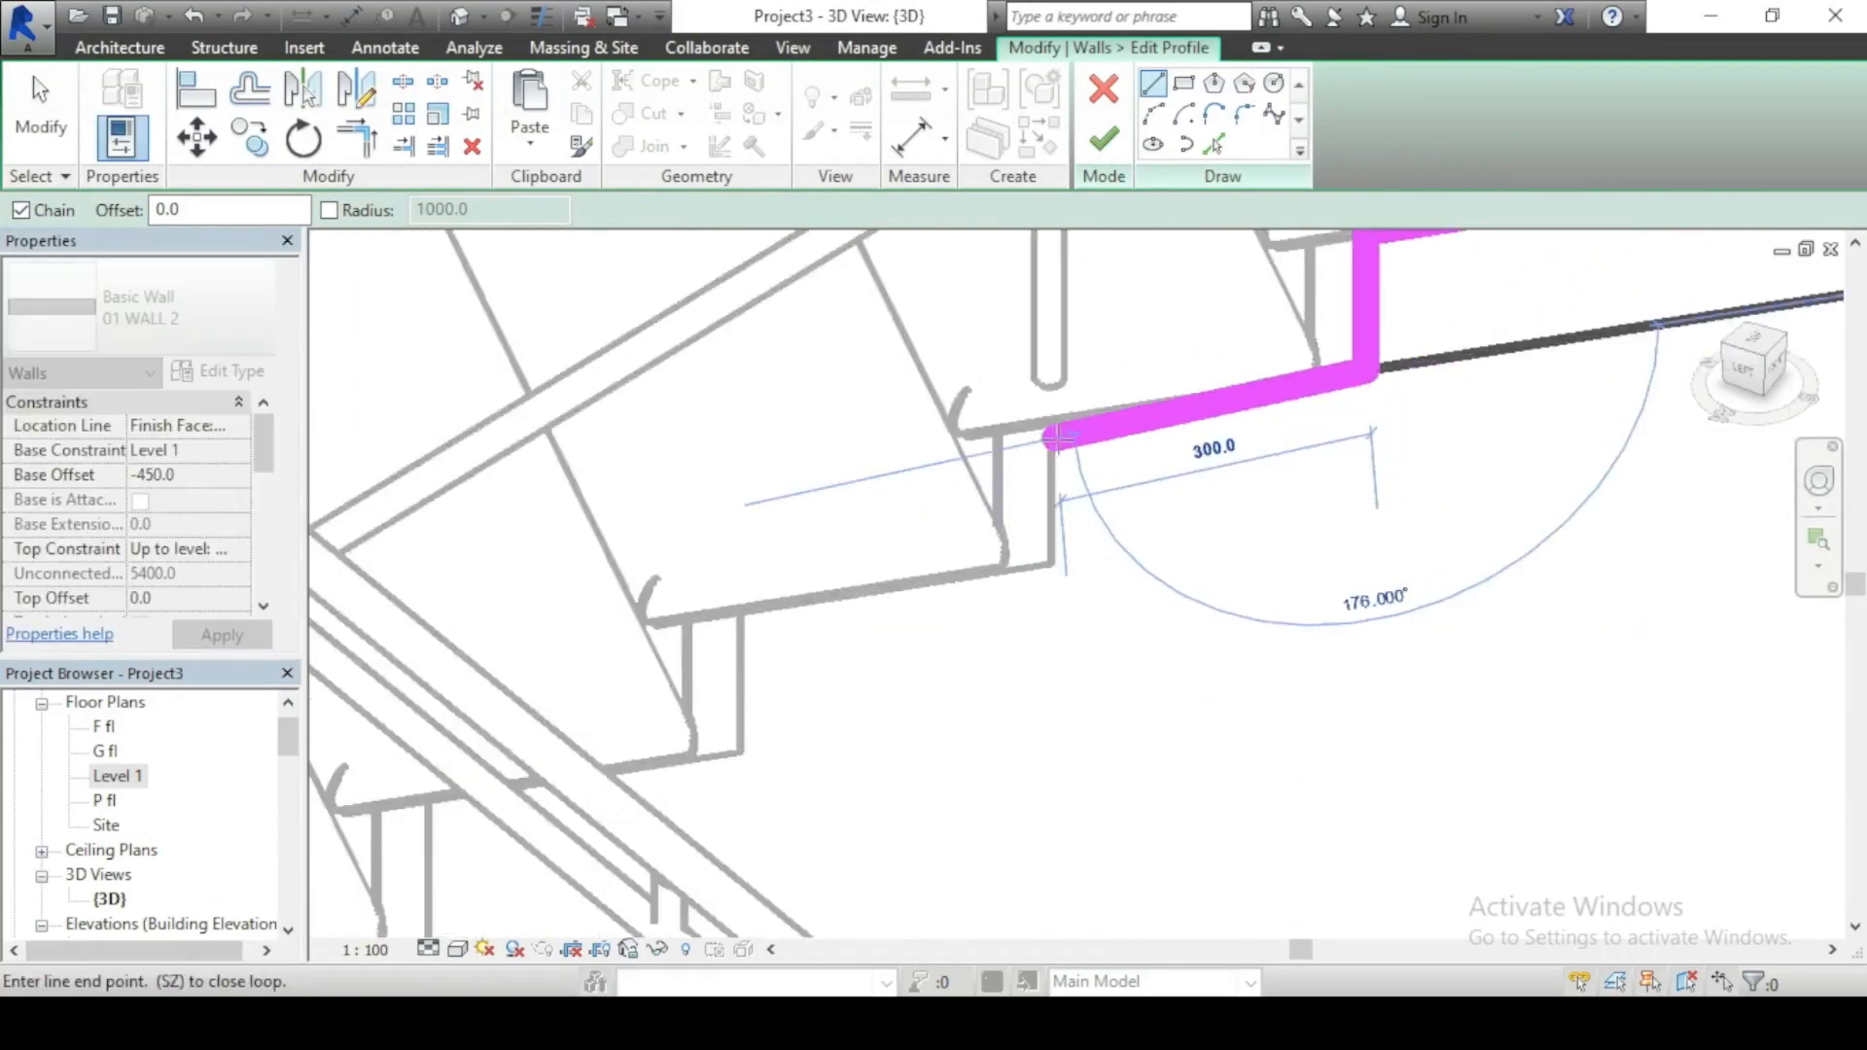
left_click(1056, 556)
Step: Continue the stepped wall profile line down the flight with a tread about 300 mm long and a riser about 160 mm high
scroll(1473, 268, "down", 3)
scroll(1289, 398, "up", 3)
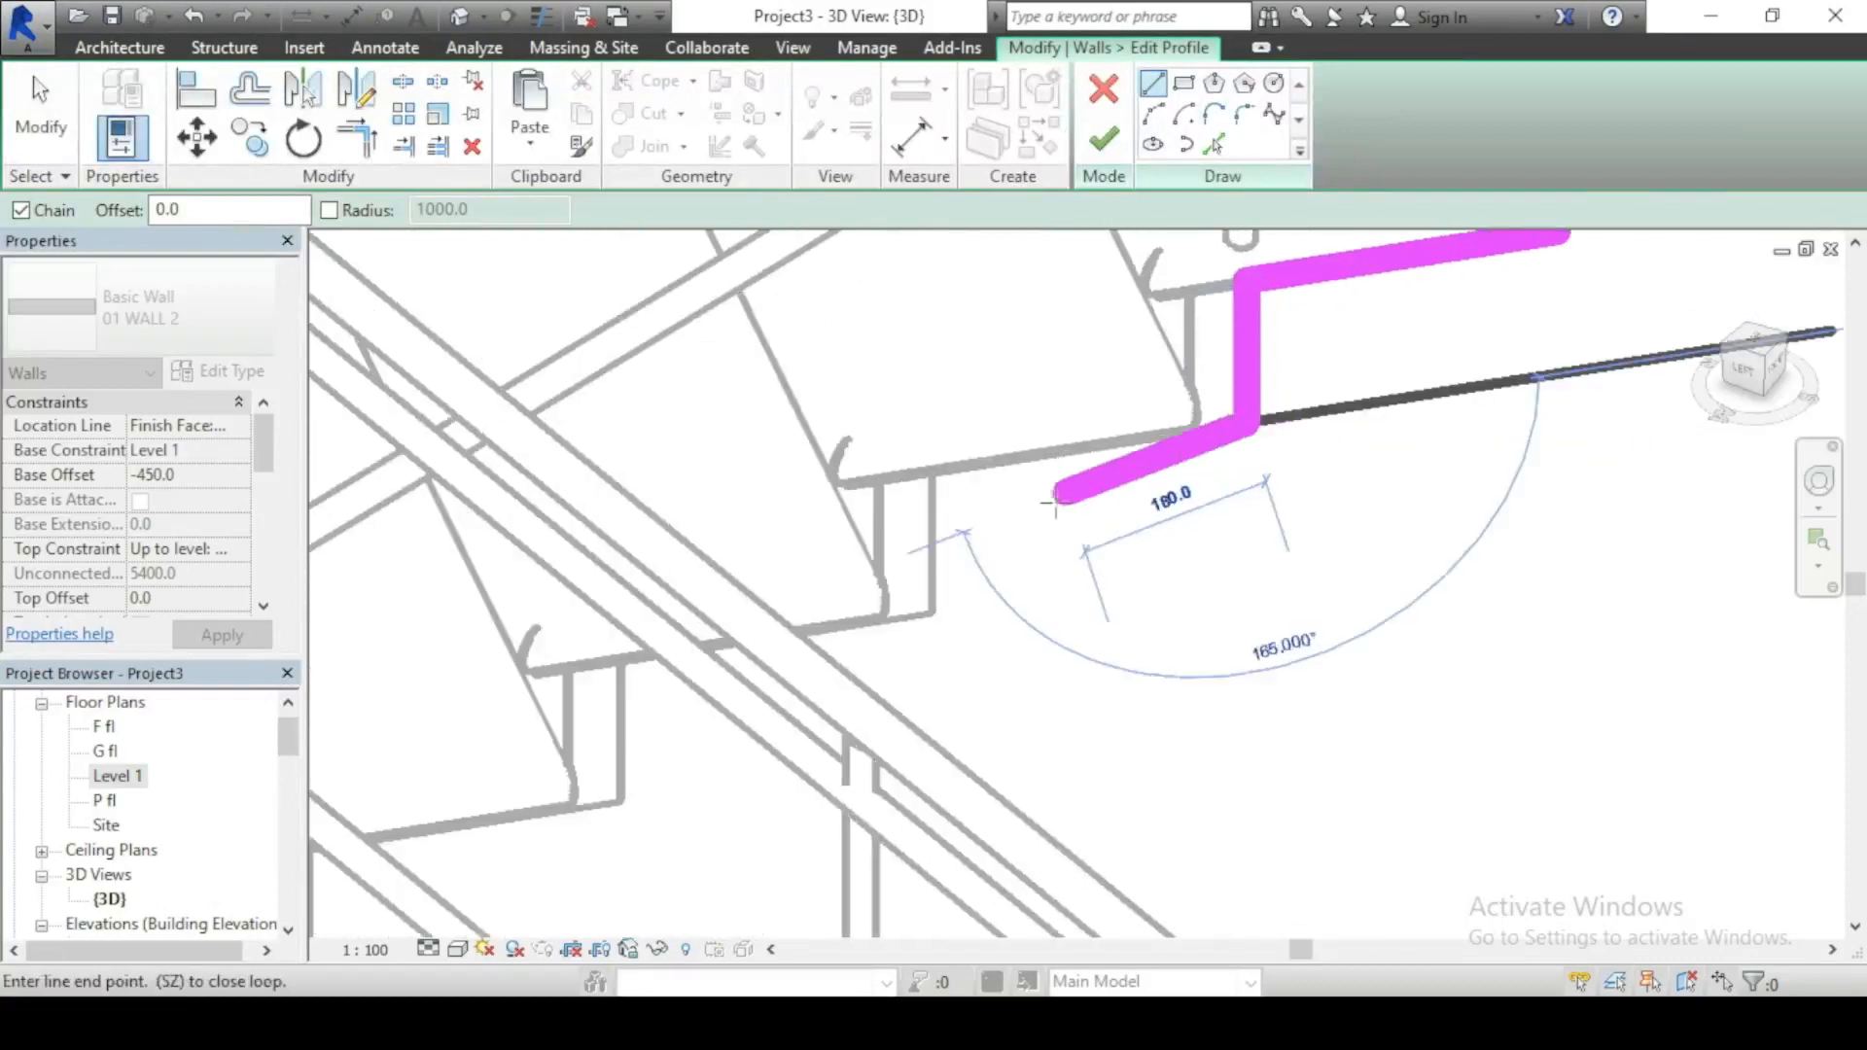
left_click(931, 473)
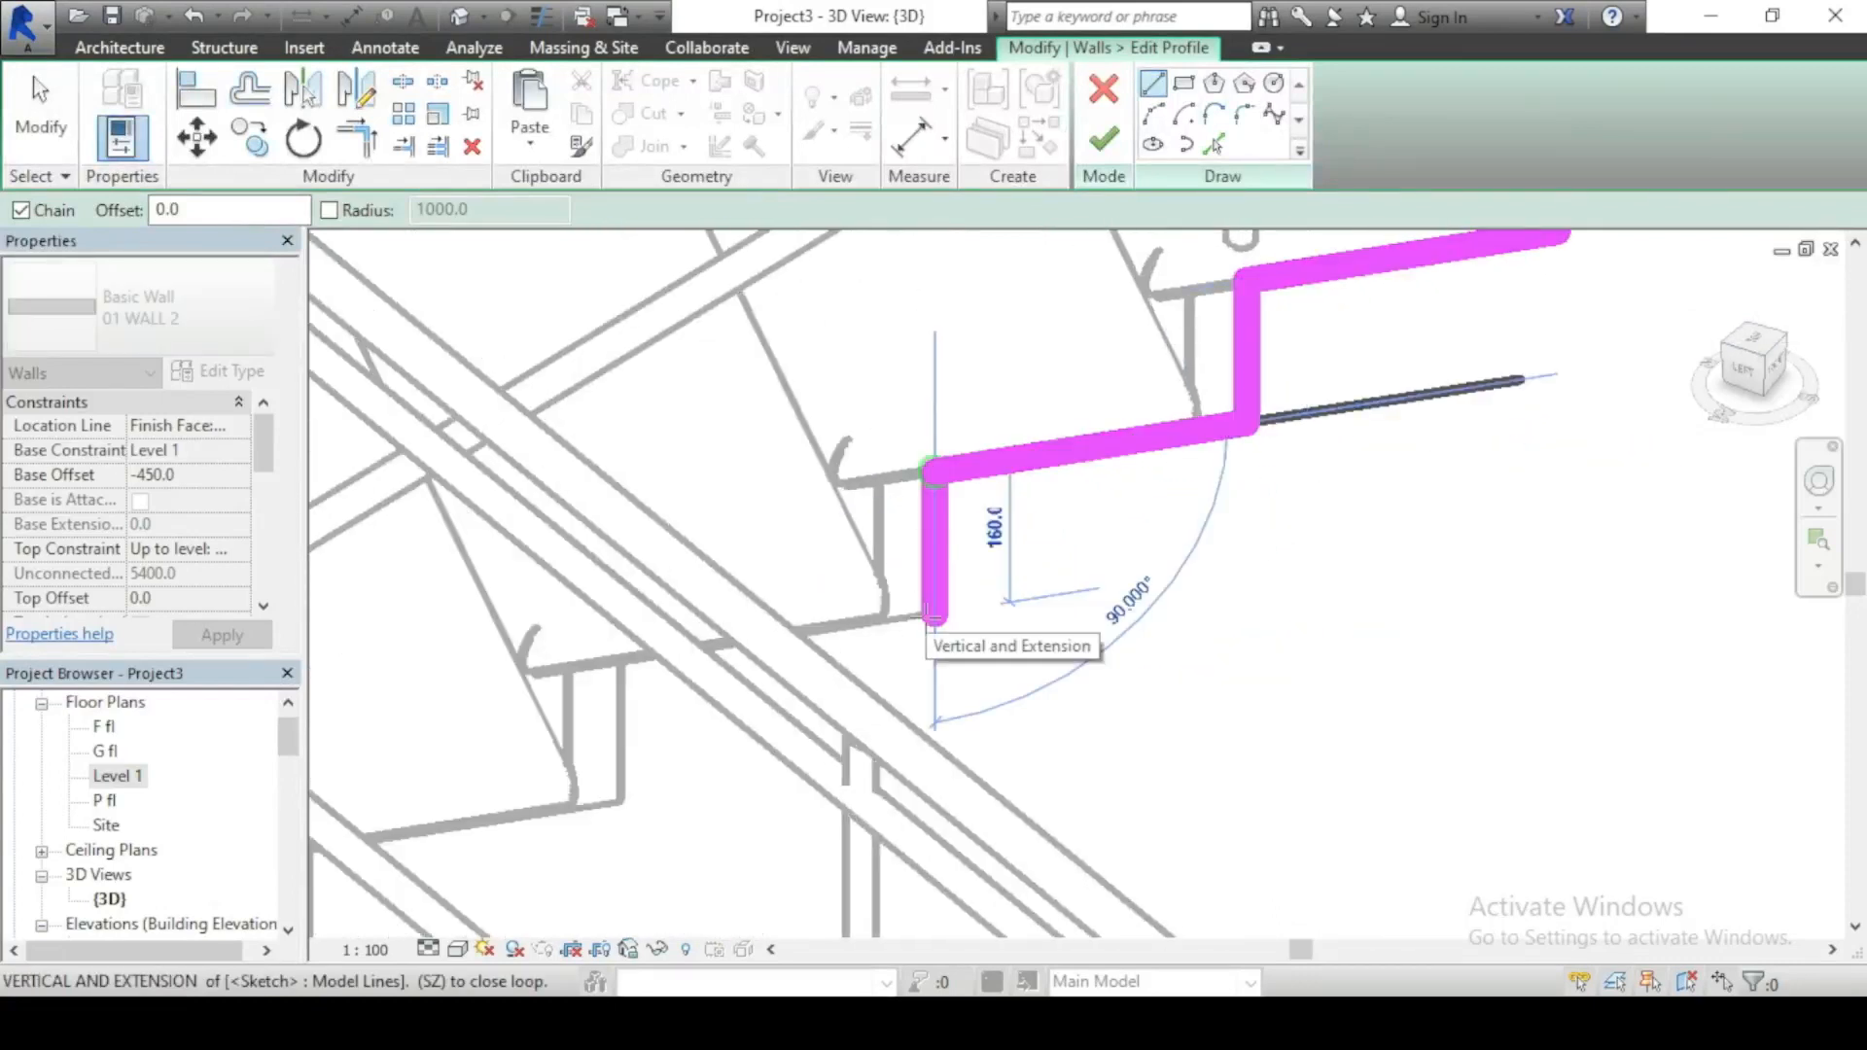
left_click(931, 616)
Step: Complete the stepped profile line along the last steps, with treads about 300 mm long, ending at the wall's inner vertical edge
scroll(1358, 251, "down", 5)
scroll(984, 530, "up", 4)
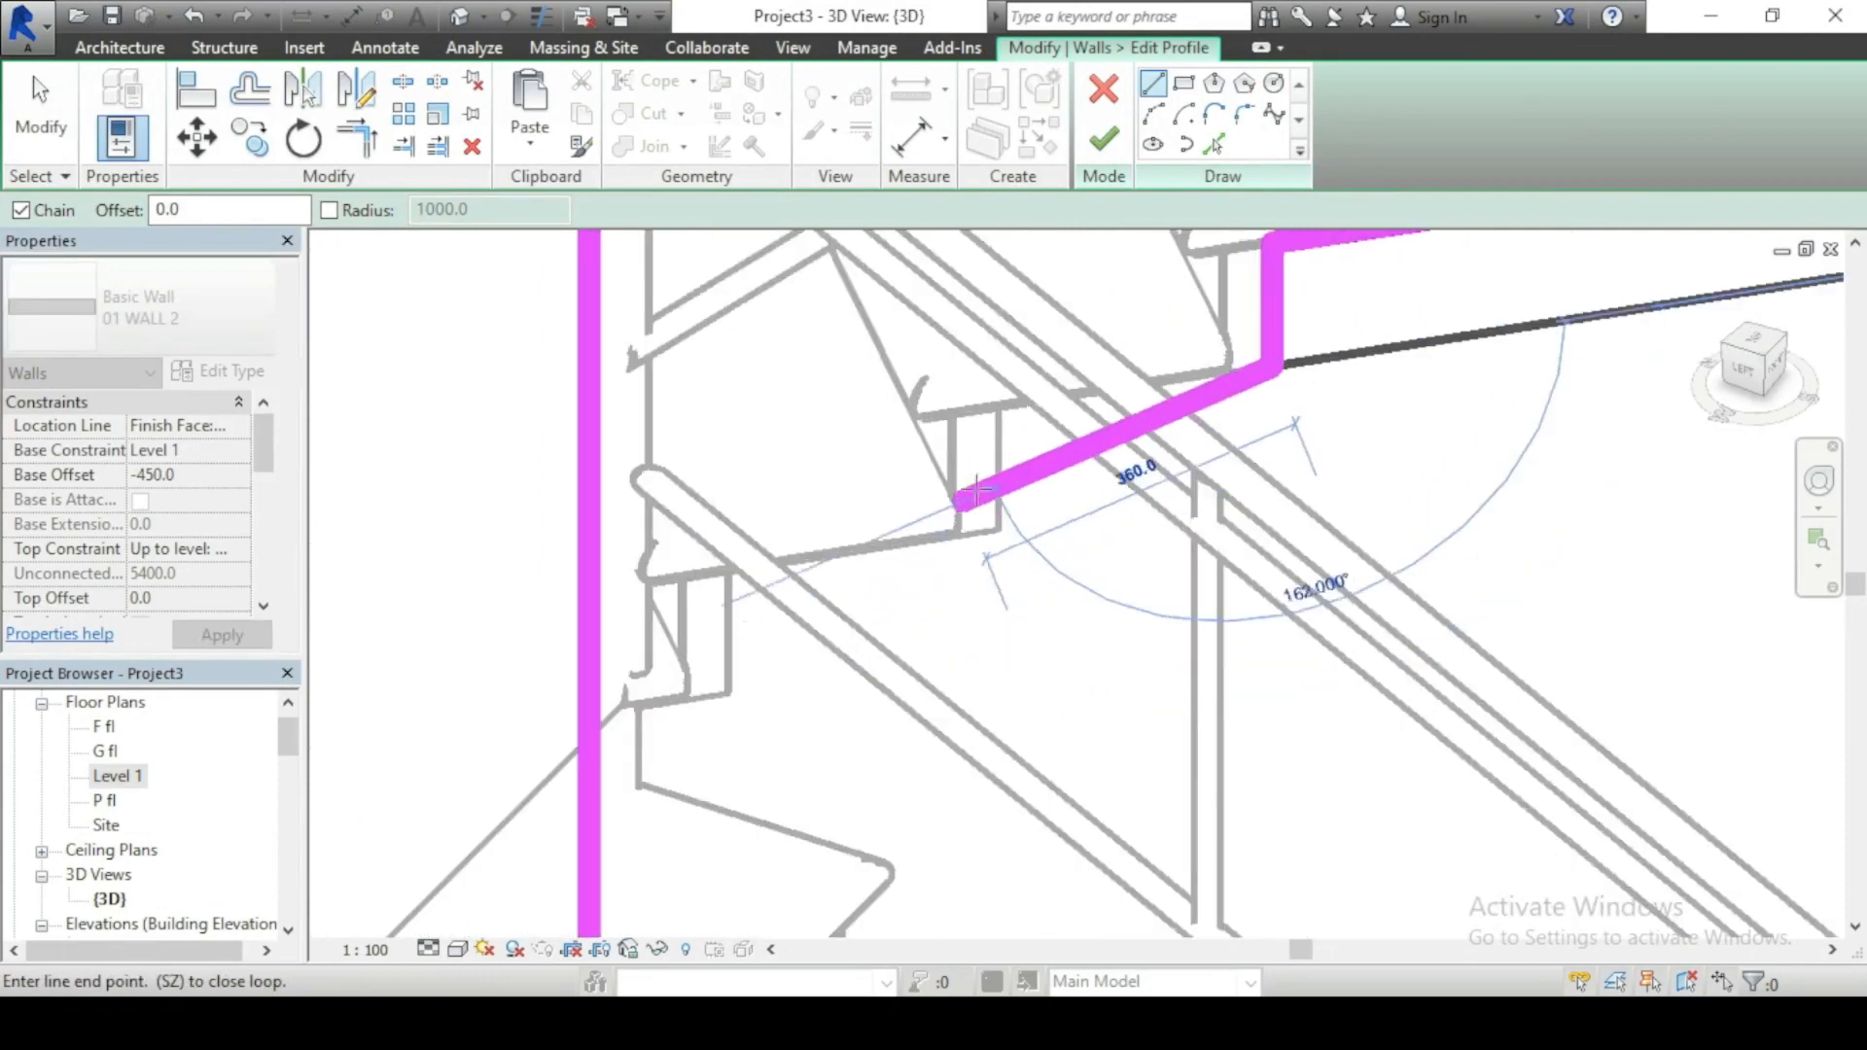
left_click(999, 409)
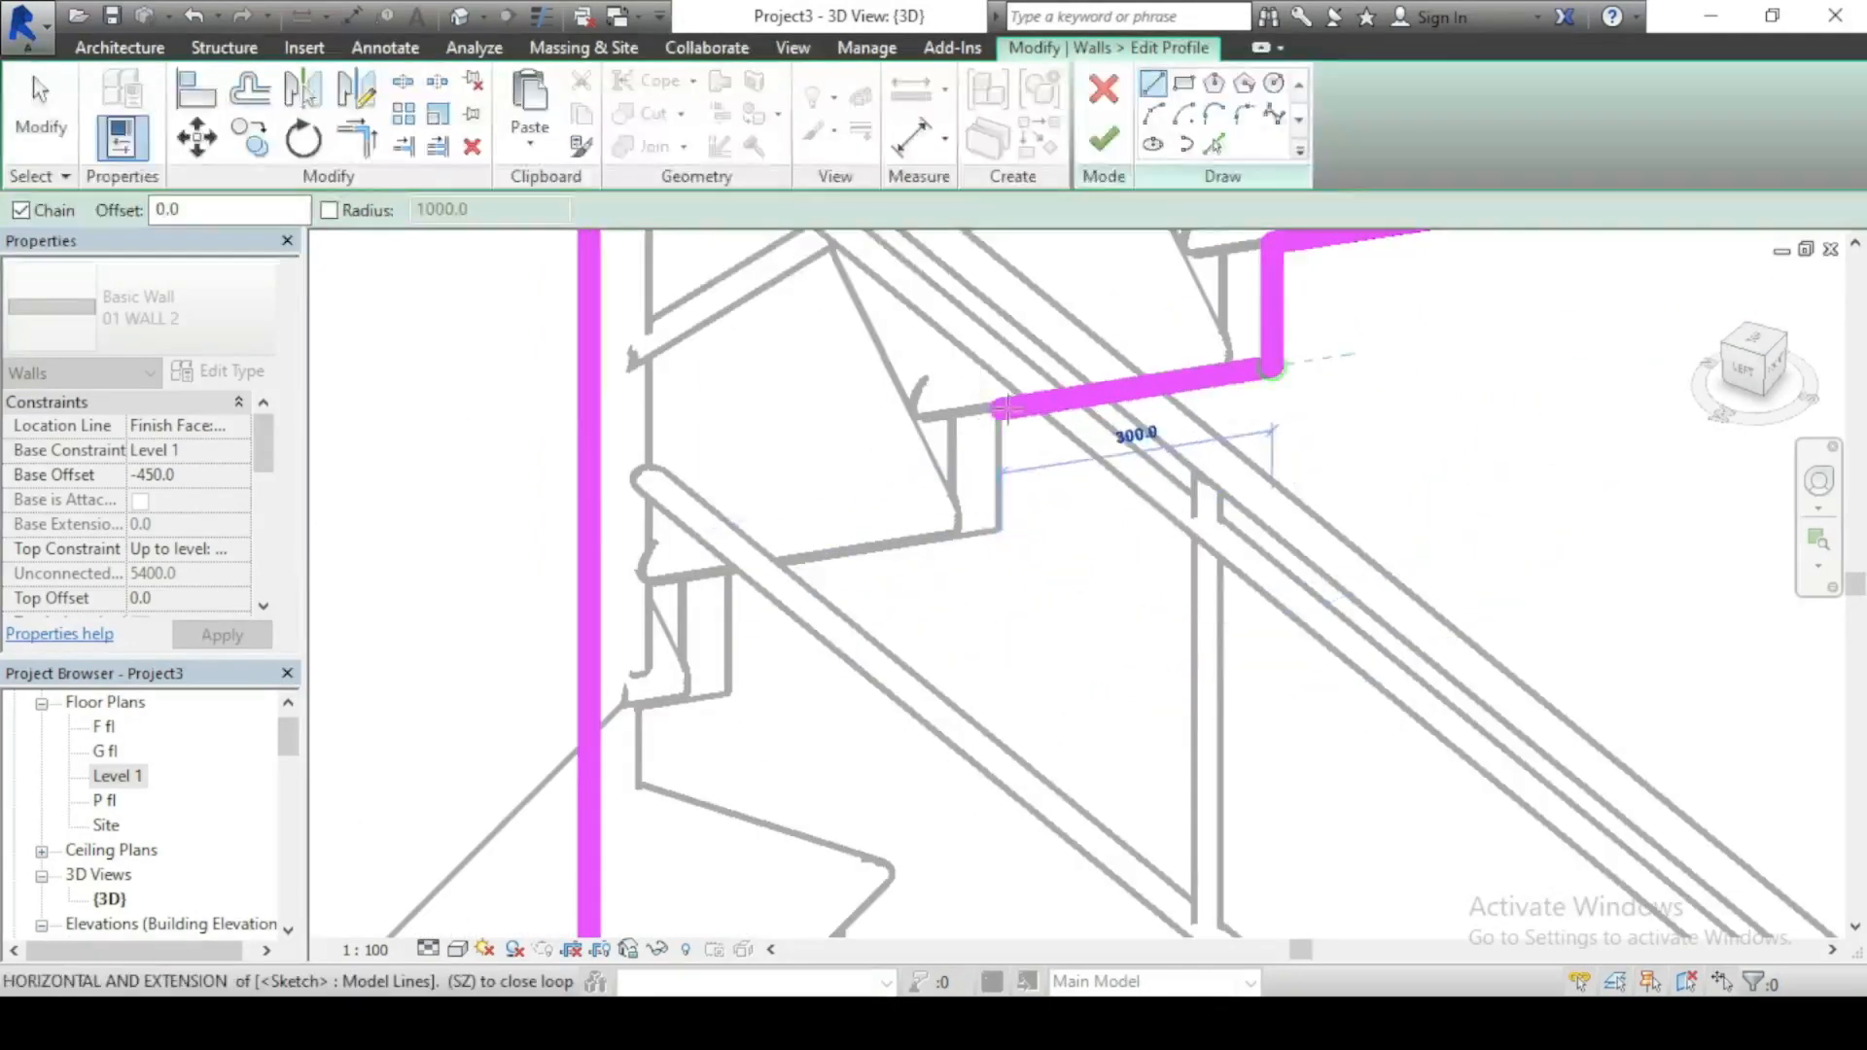
left_click(1000, 533)
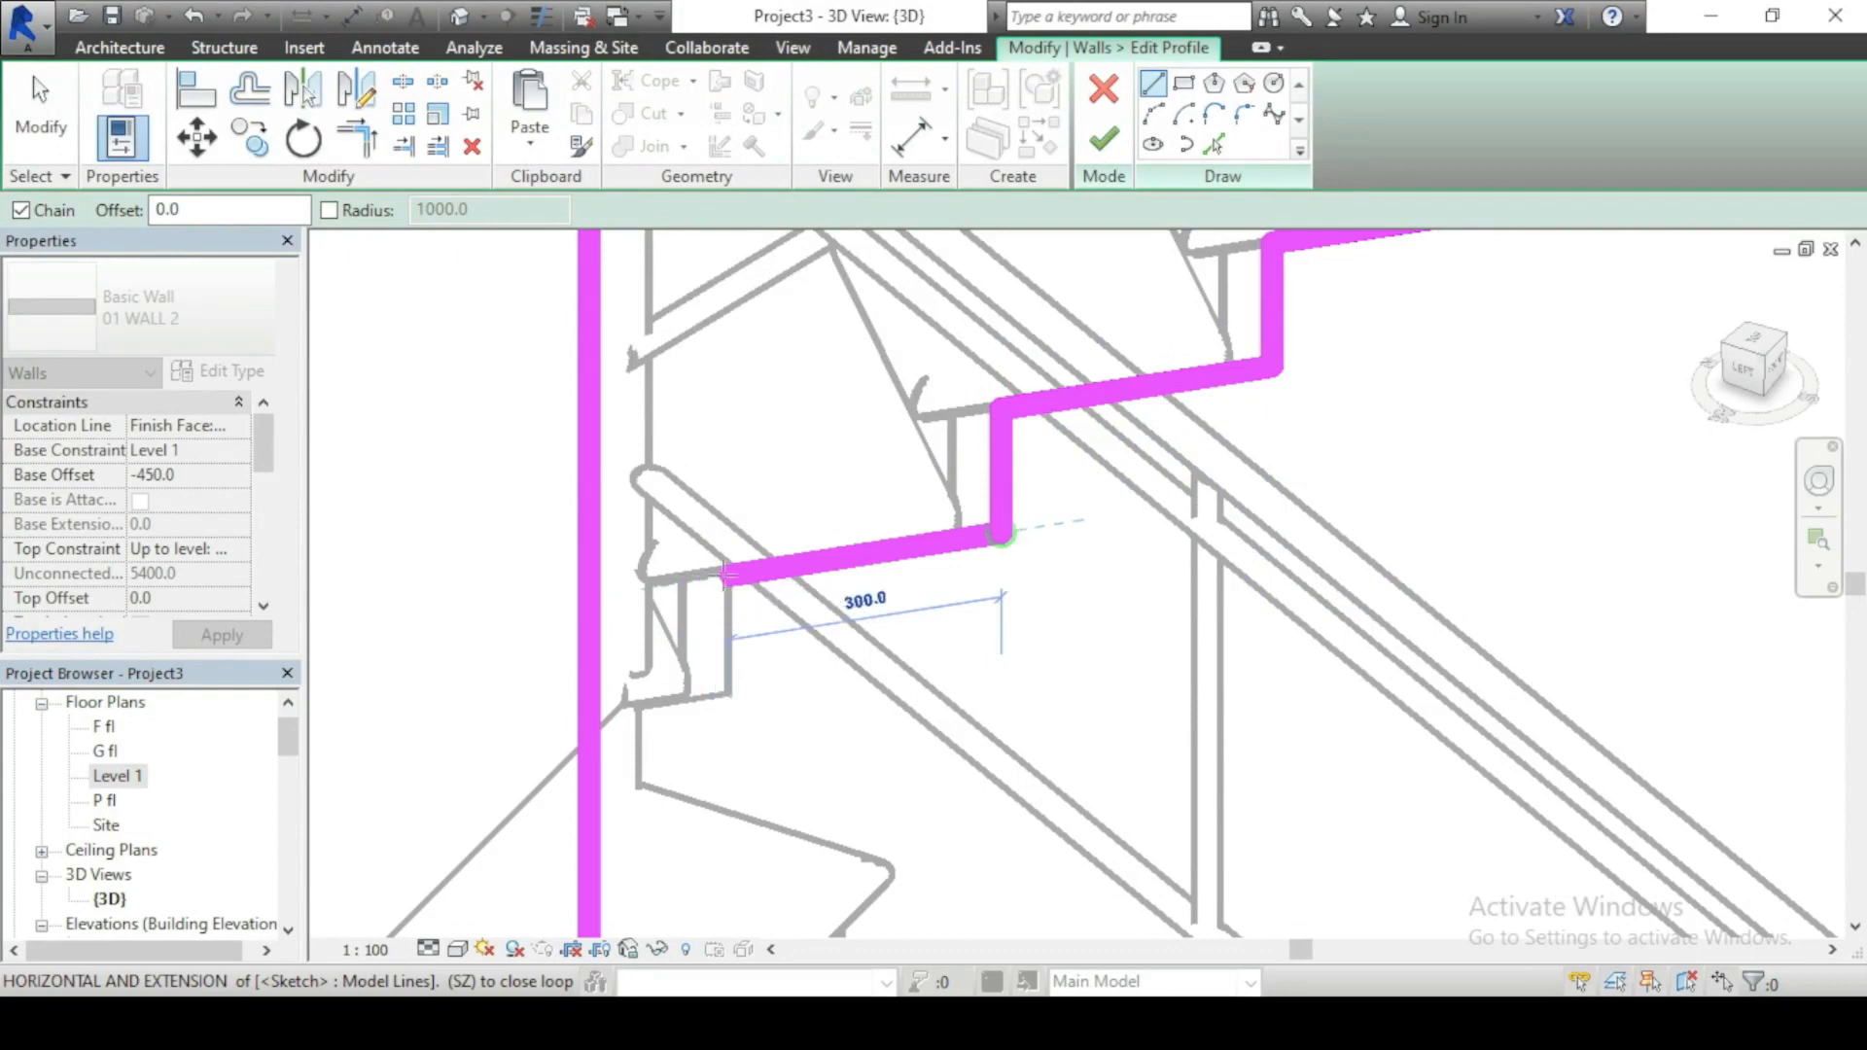
left_click(728, 576)
left_click(729, 697)
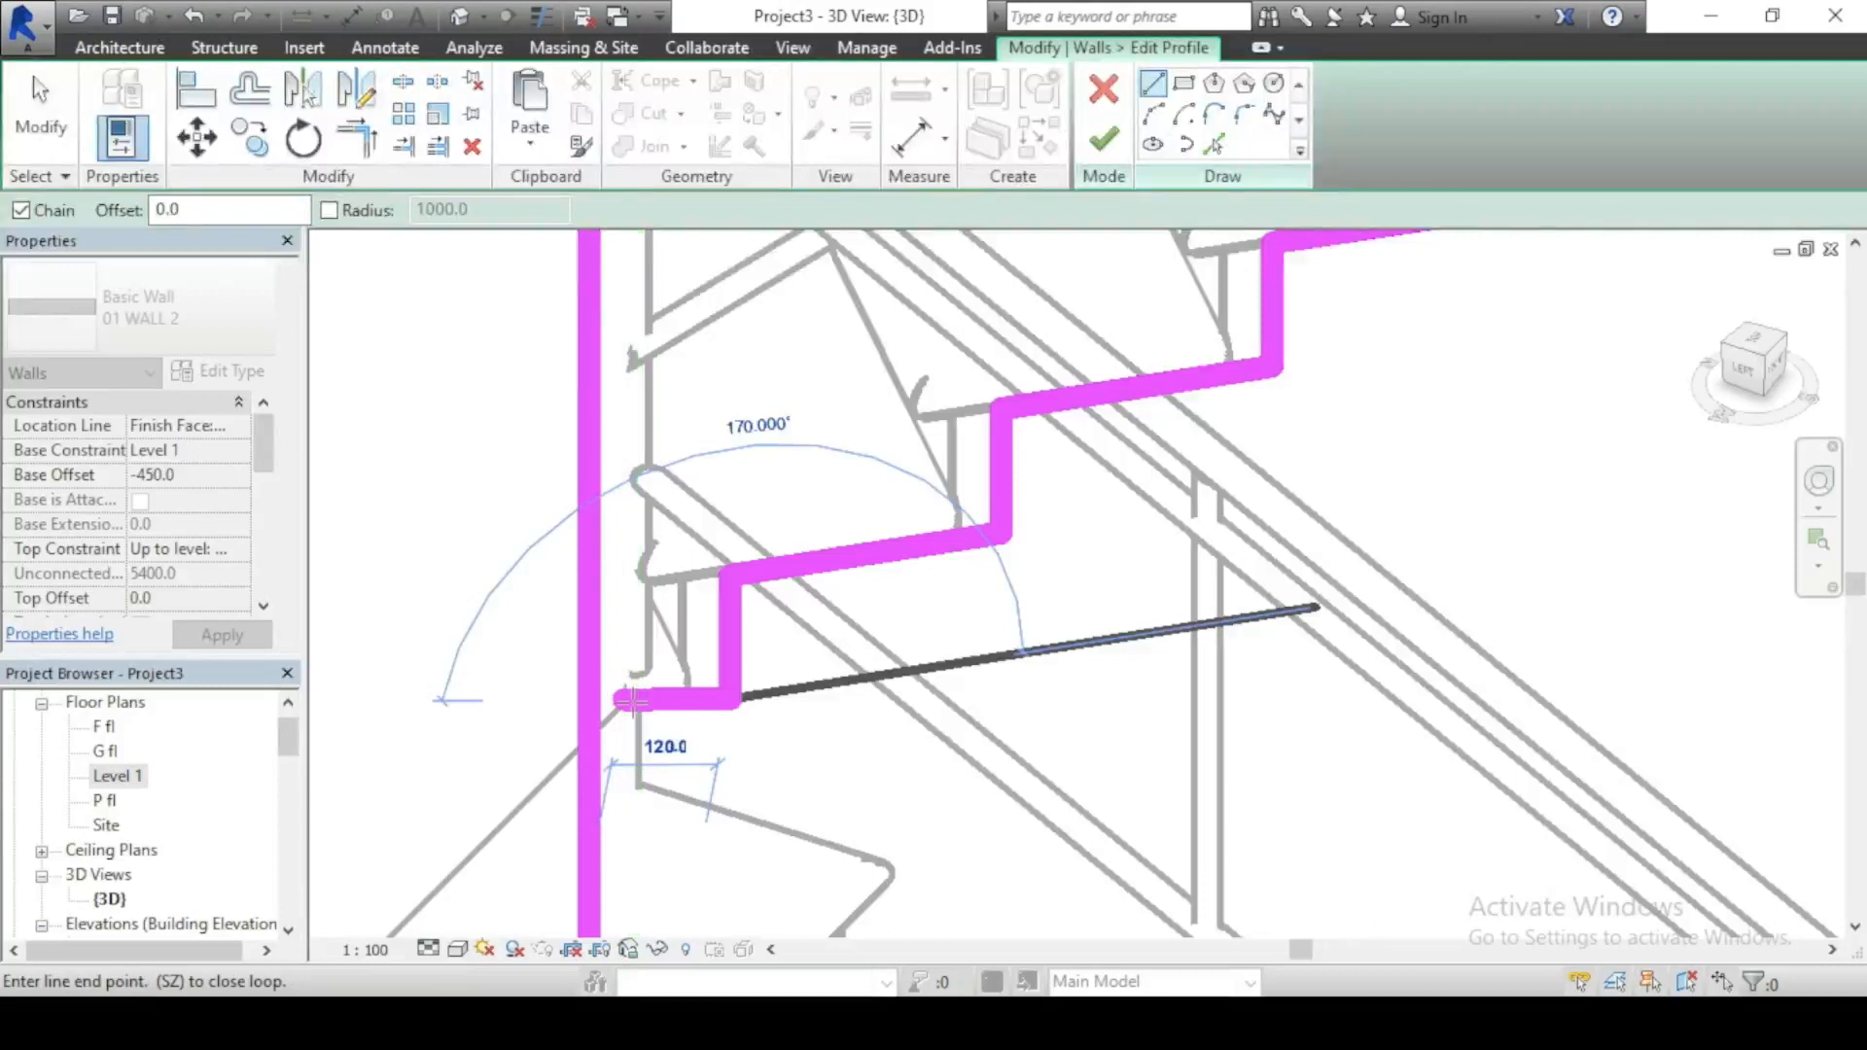
left_click(583, 702)
Step: Trim the profile's two vertical edges to the lower and upper ends of the stepped line
scroll(1146, 482, "down", 5)
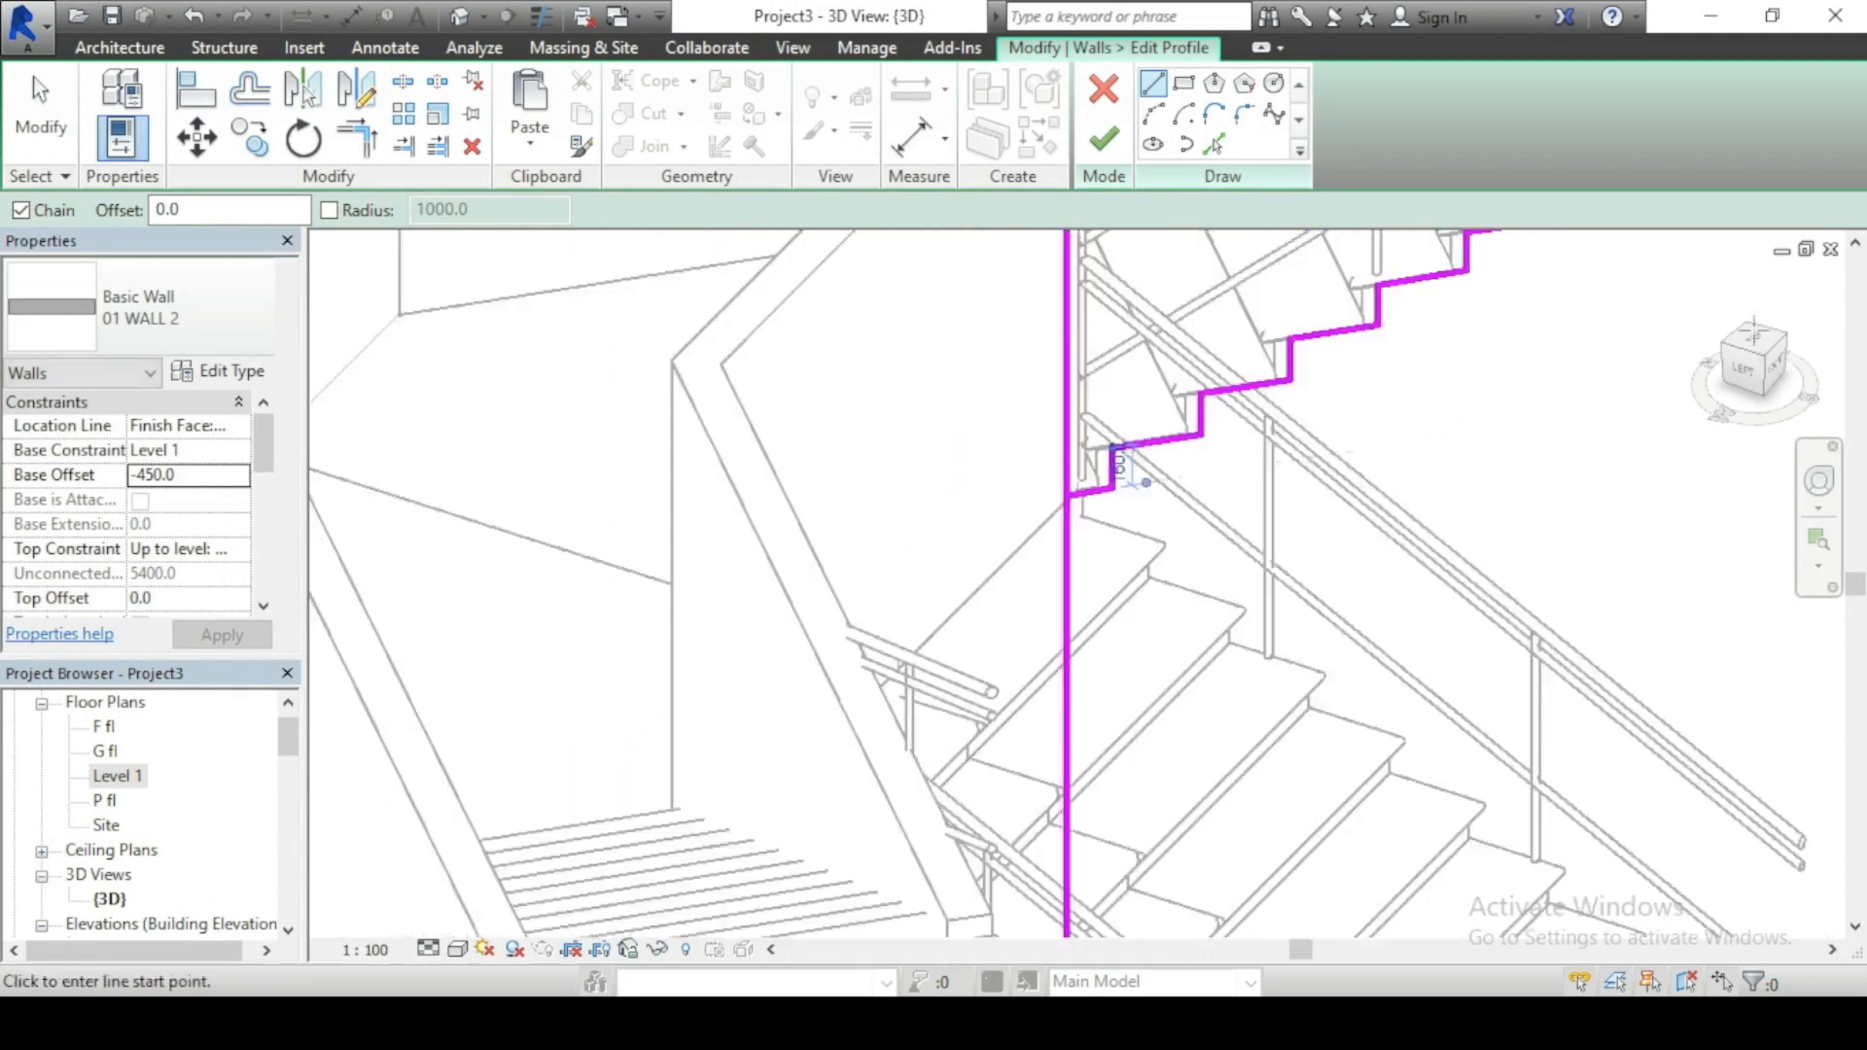
left_click(367, 132)
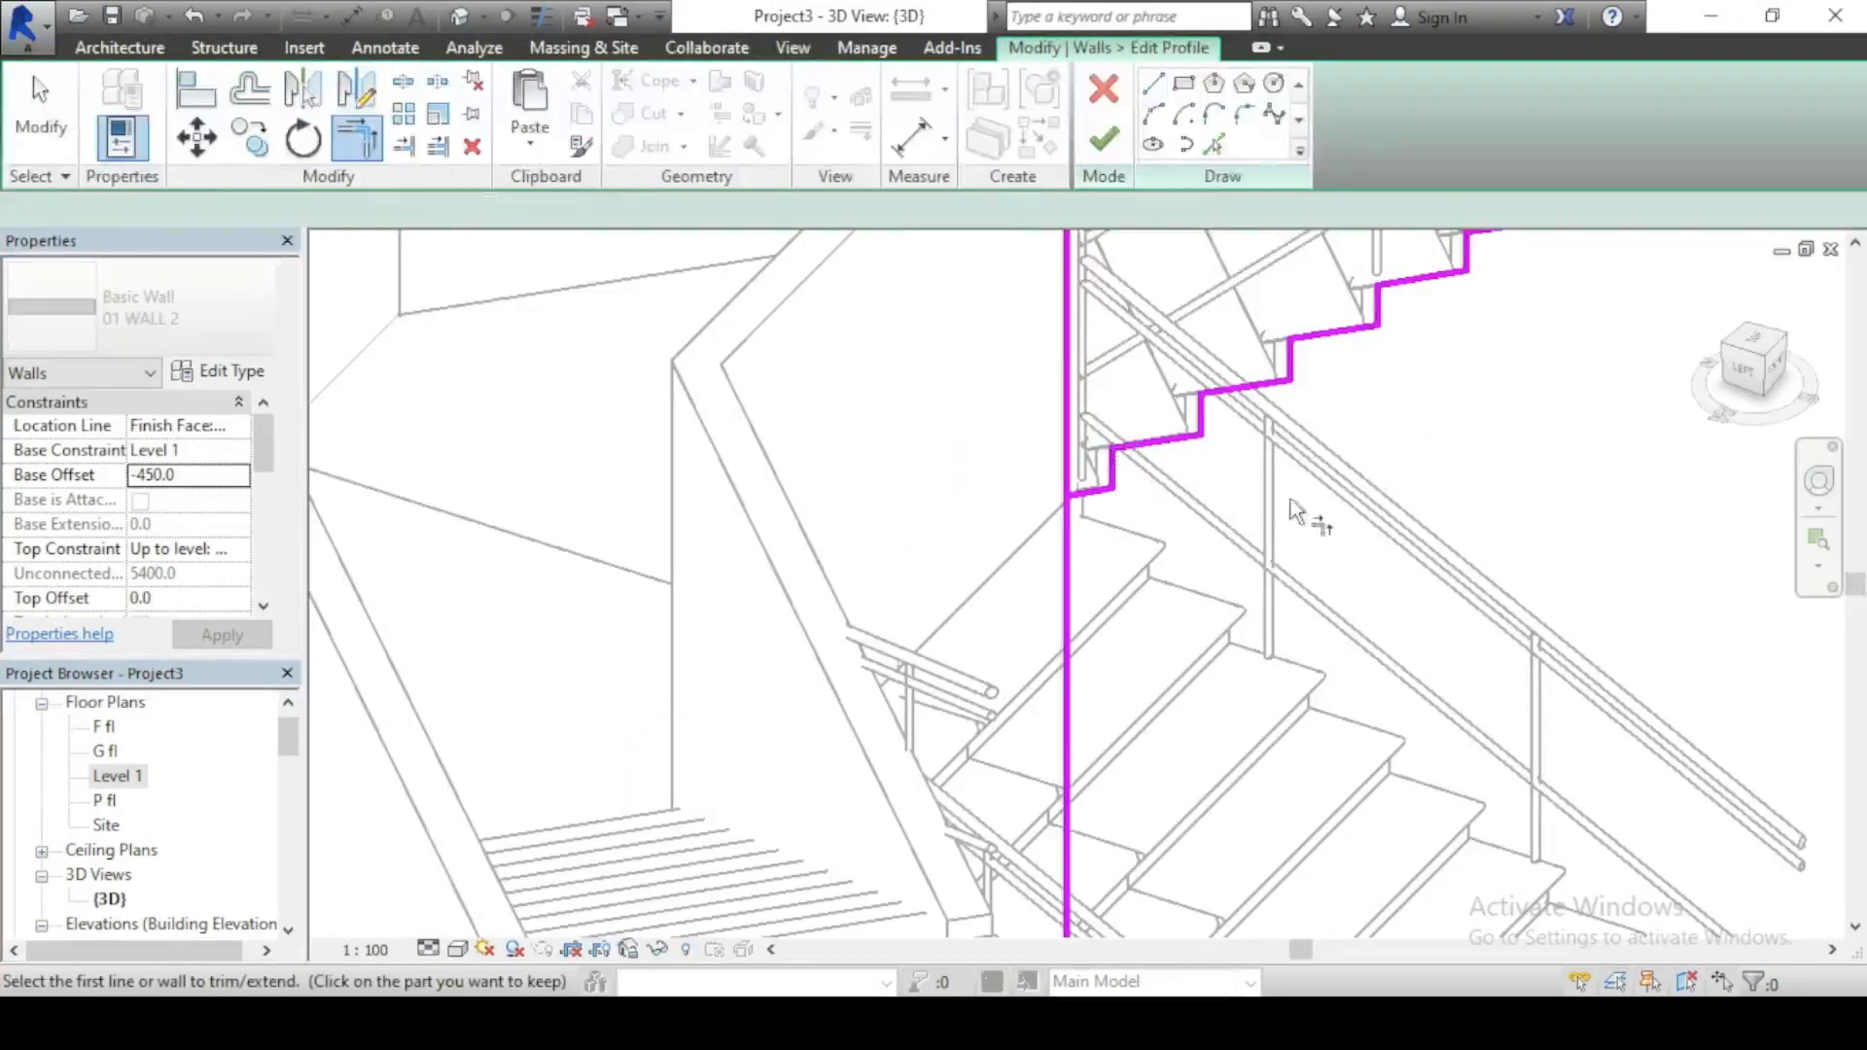
left_click(1102, 492)
left_click(1068, 541)
scroll(840, 624, "down", 1)
scroll(841, 624, "down", 3)
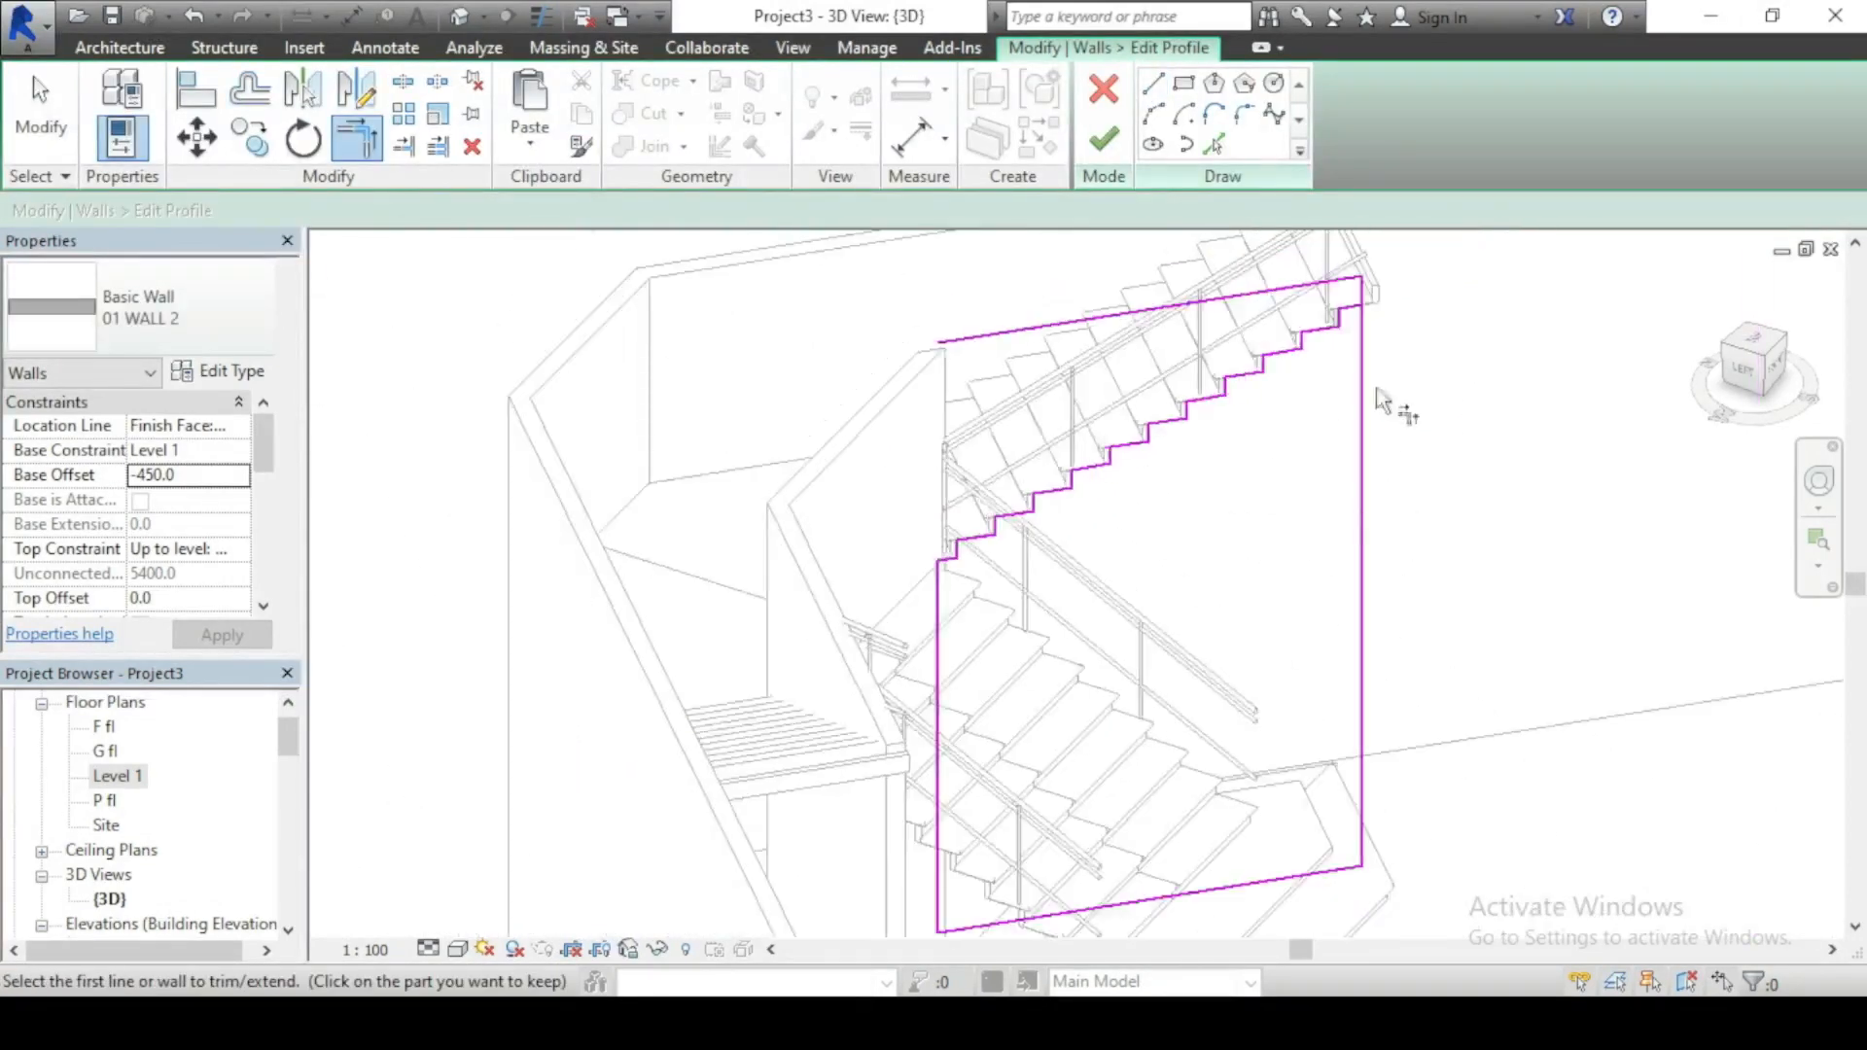
scroll(1375, 312, "up", 3)
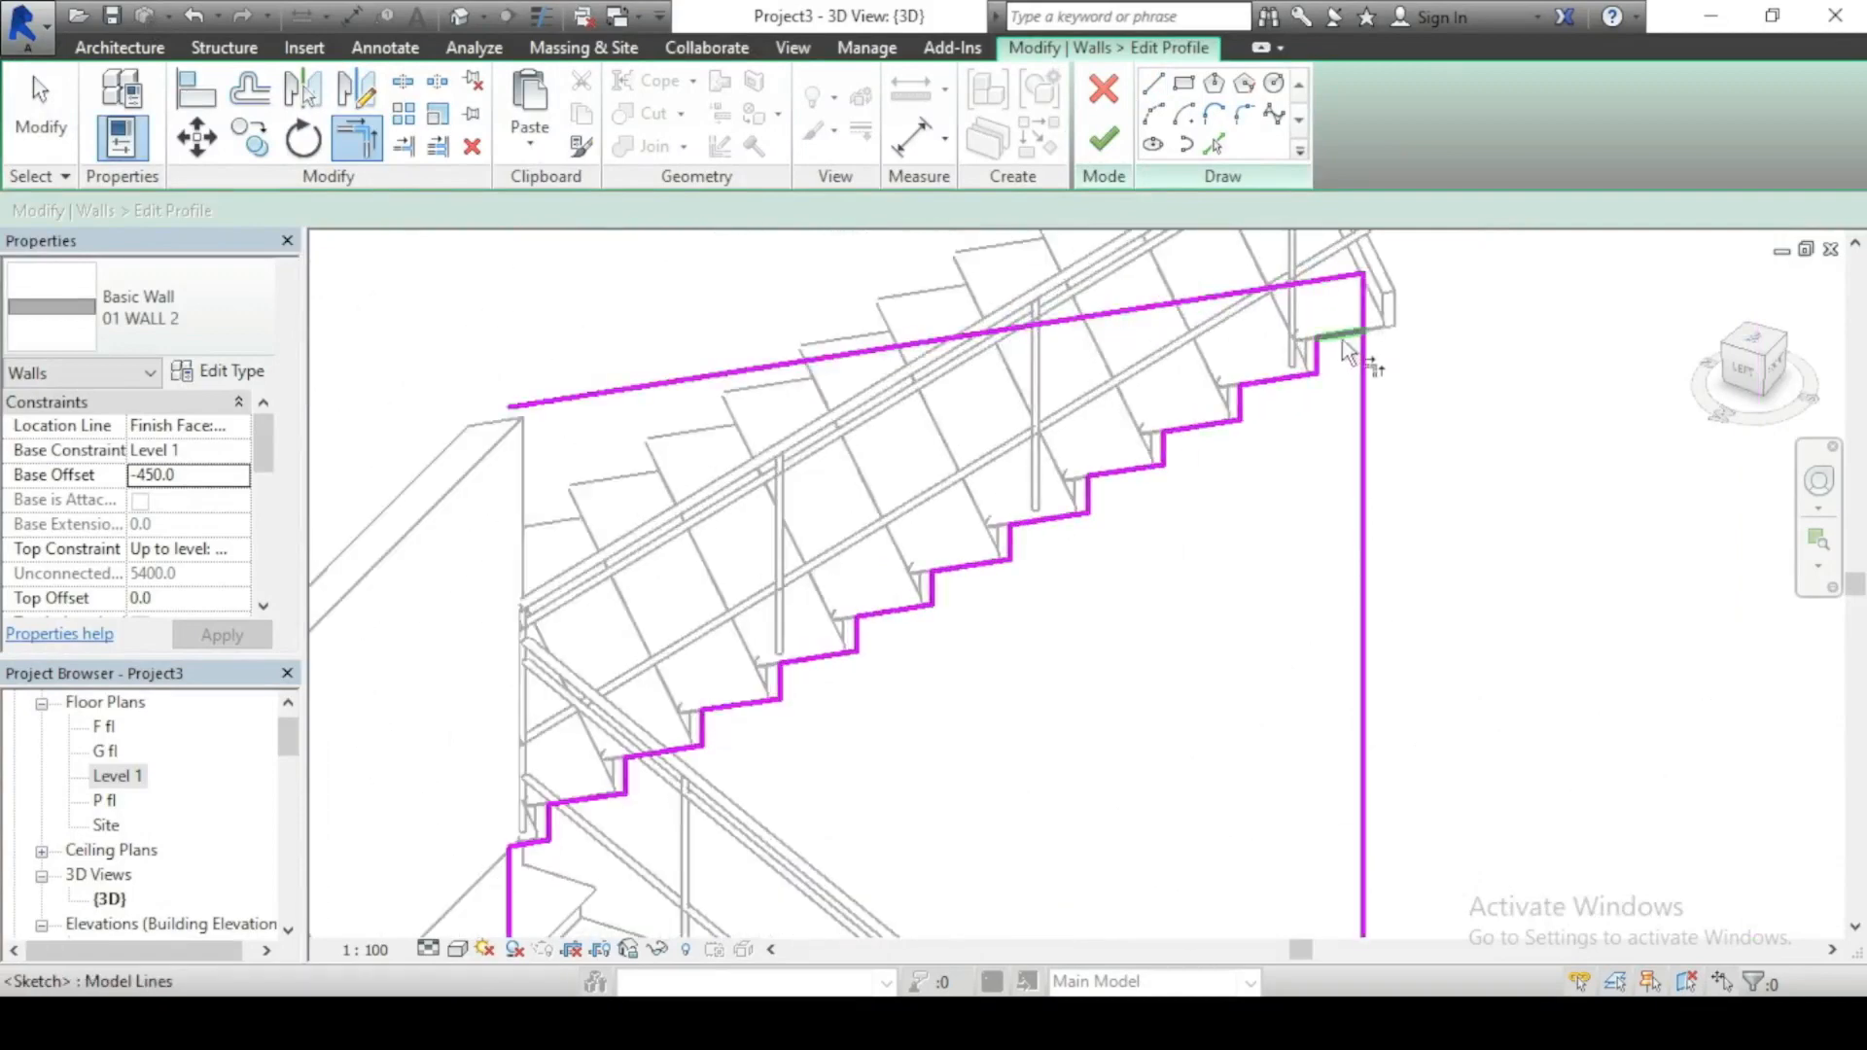
left_click(1341, 338)
left_click(1366, 362)
key("Escape")
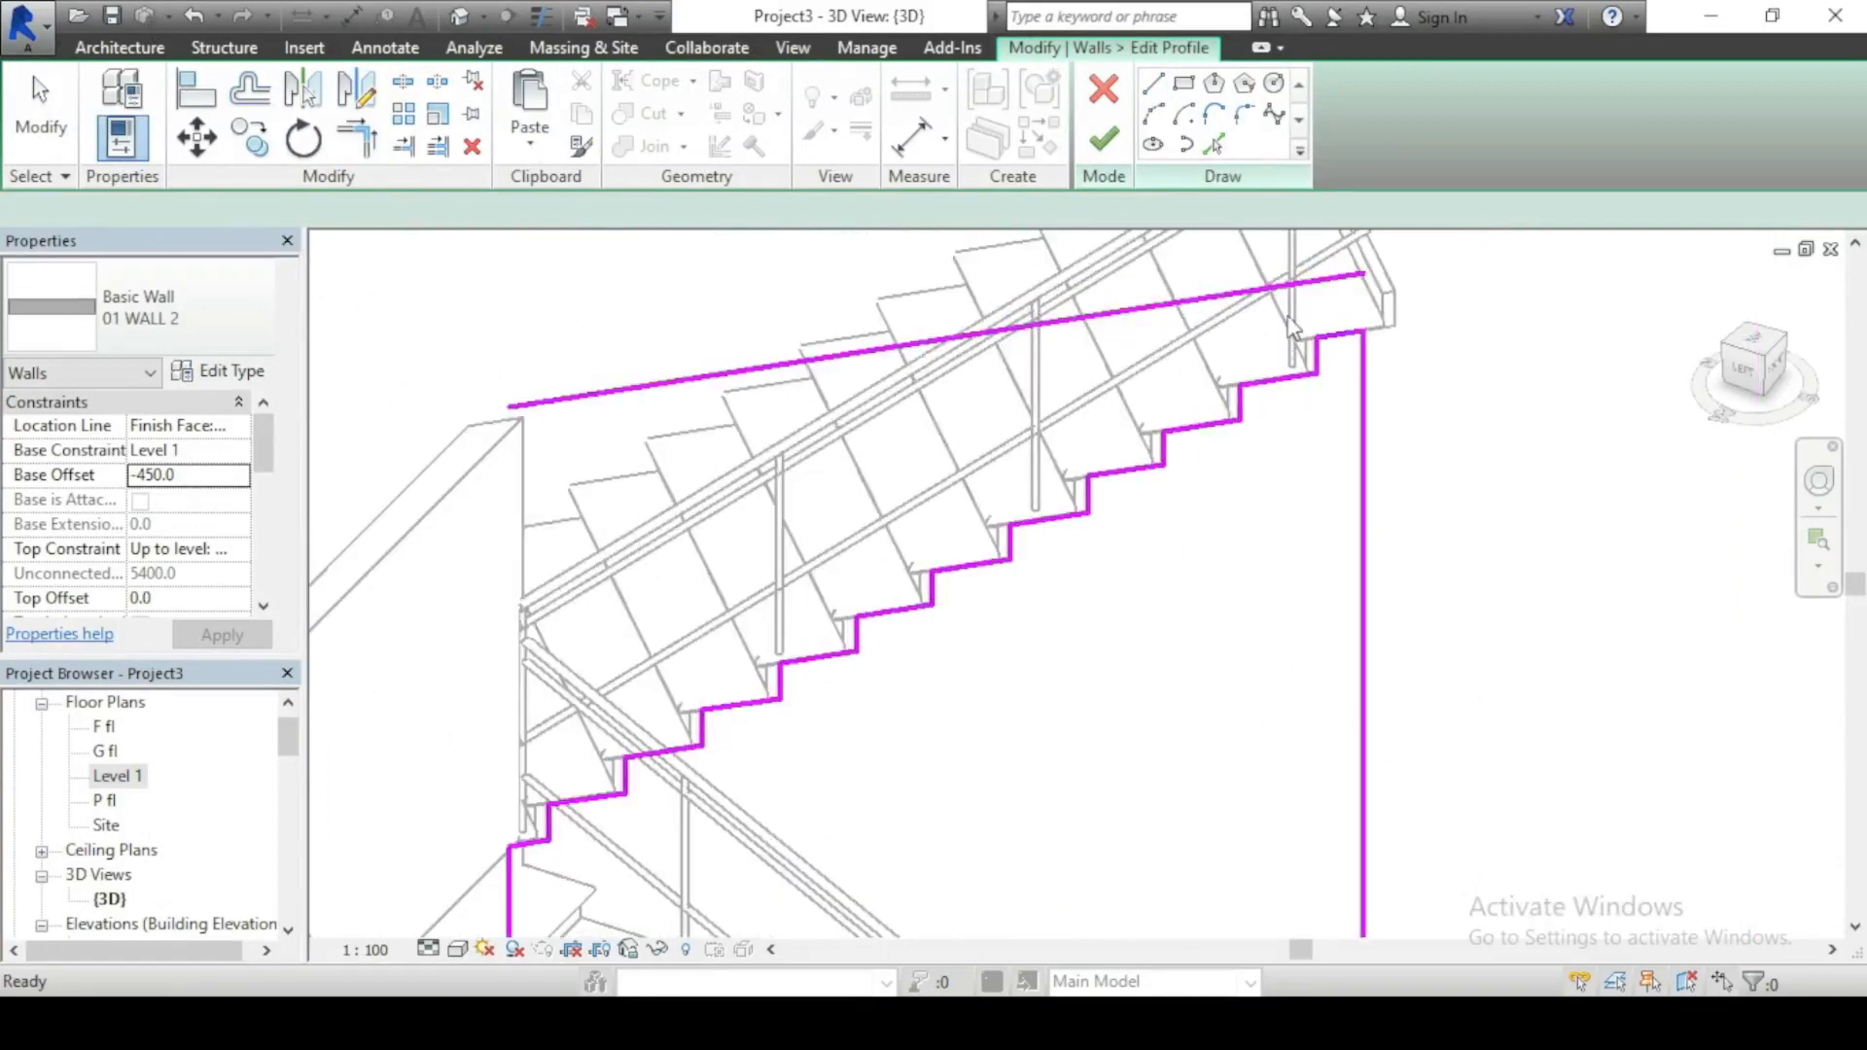
Step: Delete the leftover sloping top line above the steps and finish the wall profile edit
left_click(1292, 300)
key("Delete")
scroll(1255, 350, "down", 5)
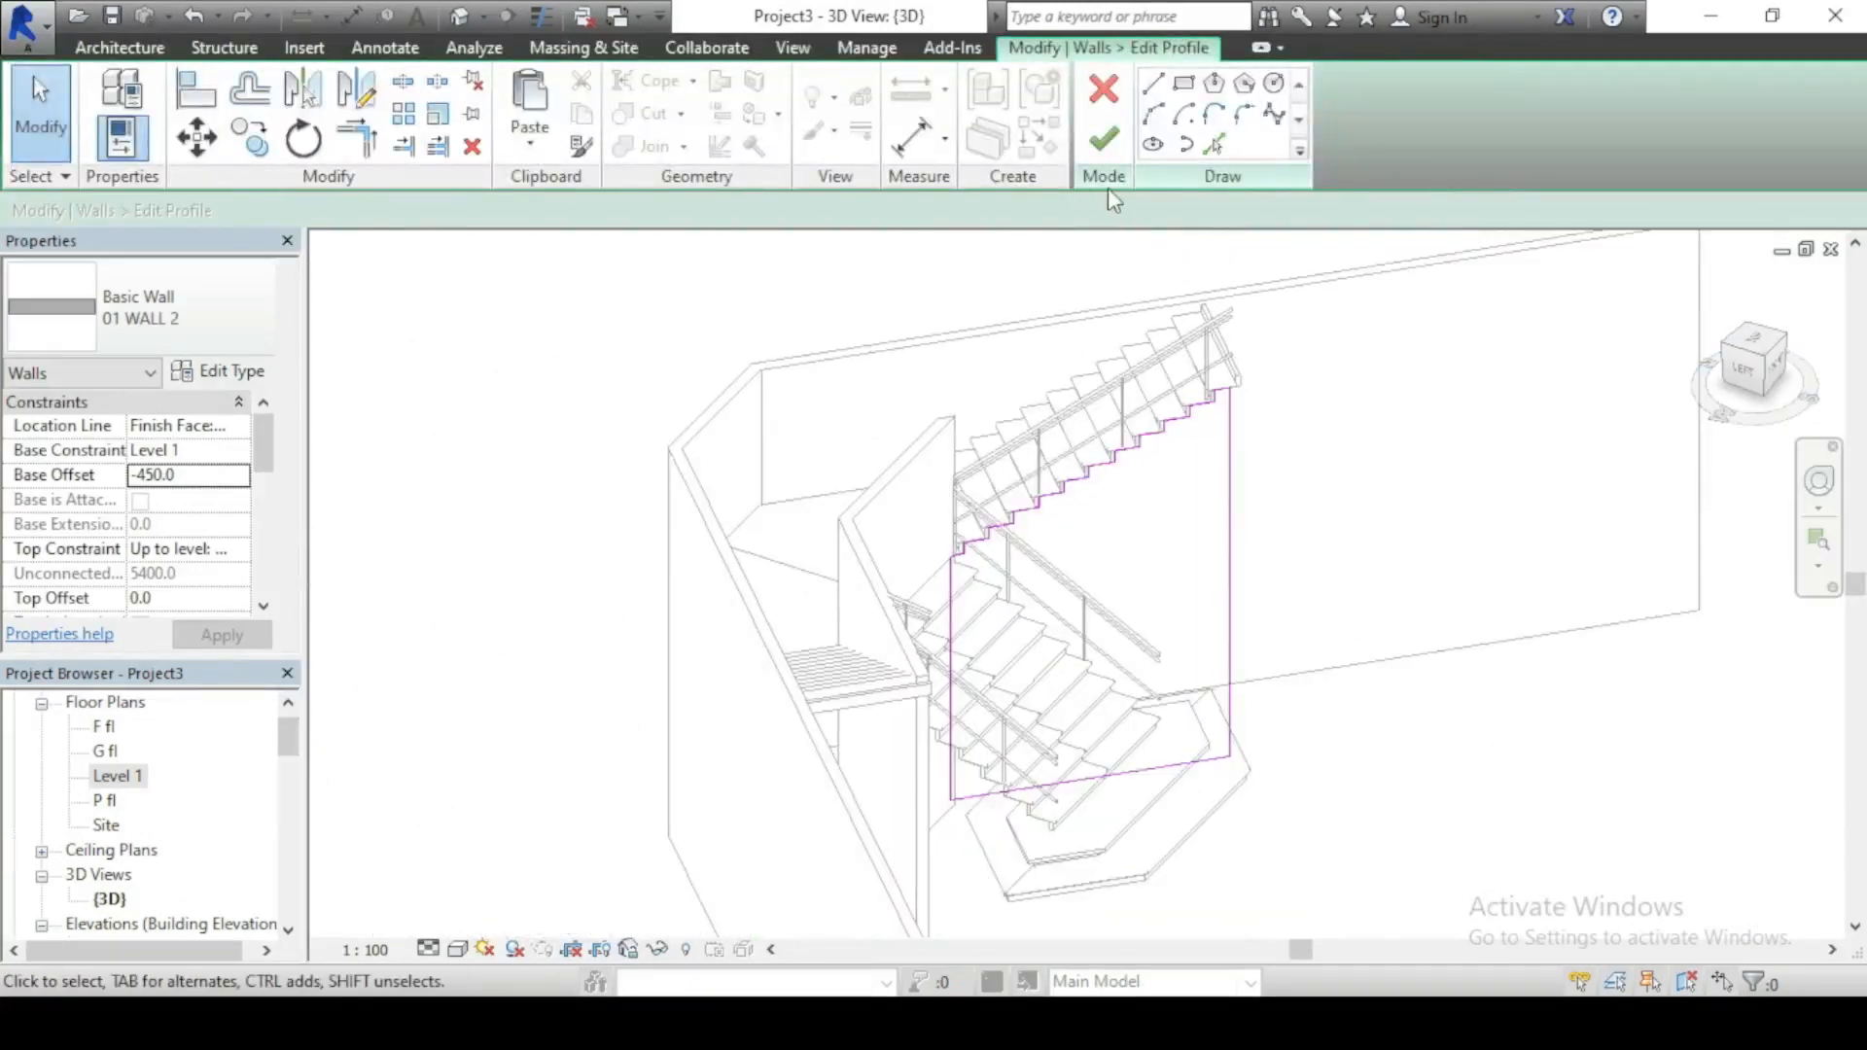
left_click(1101, 149)
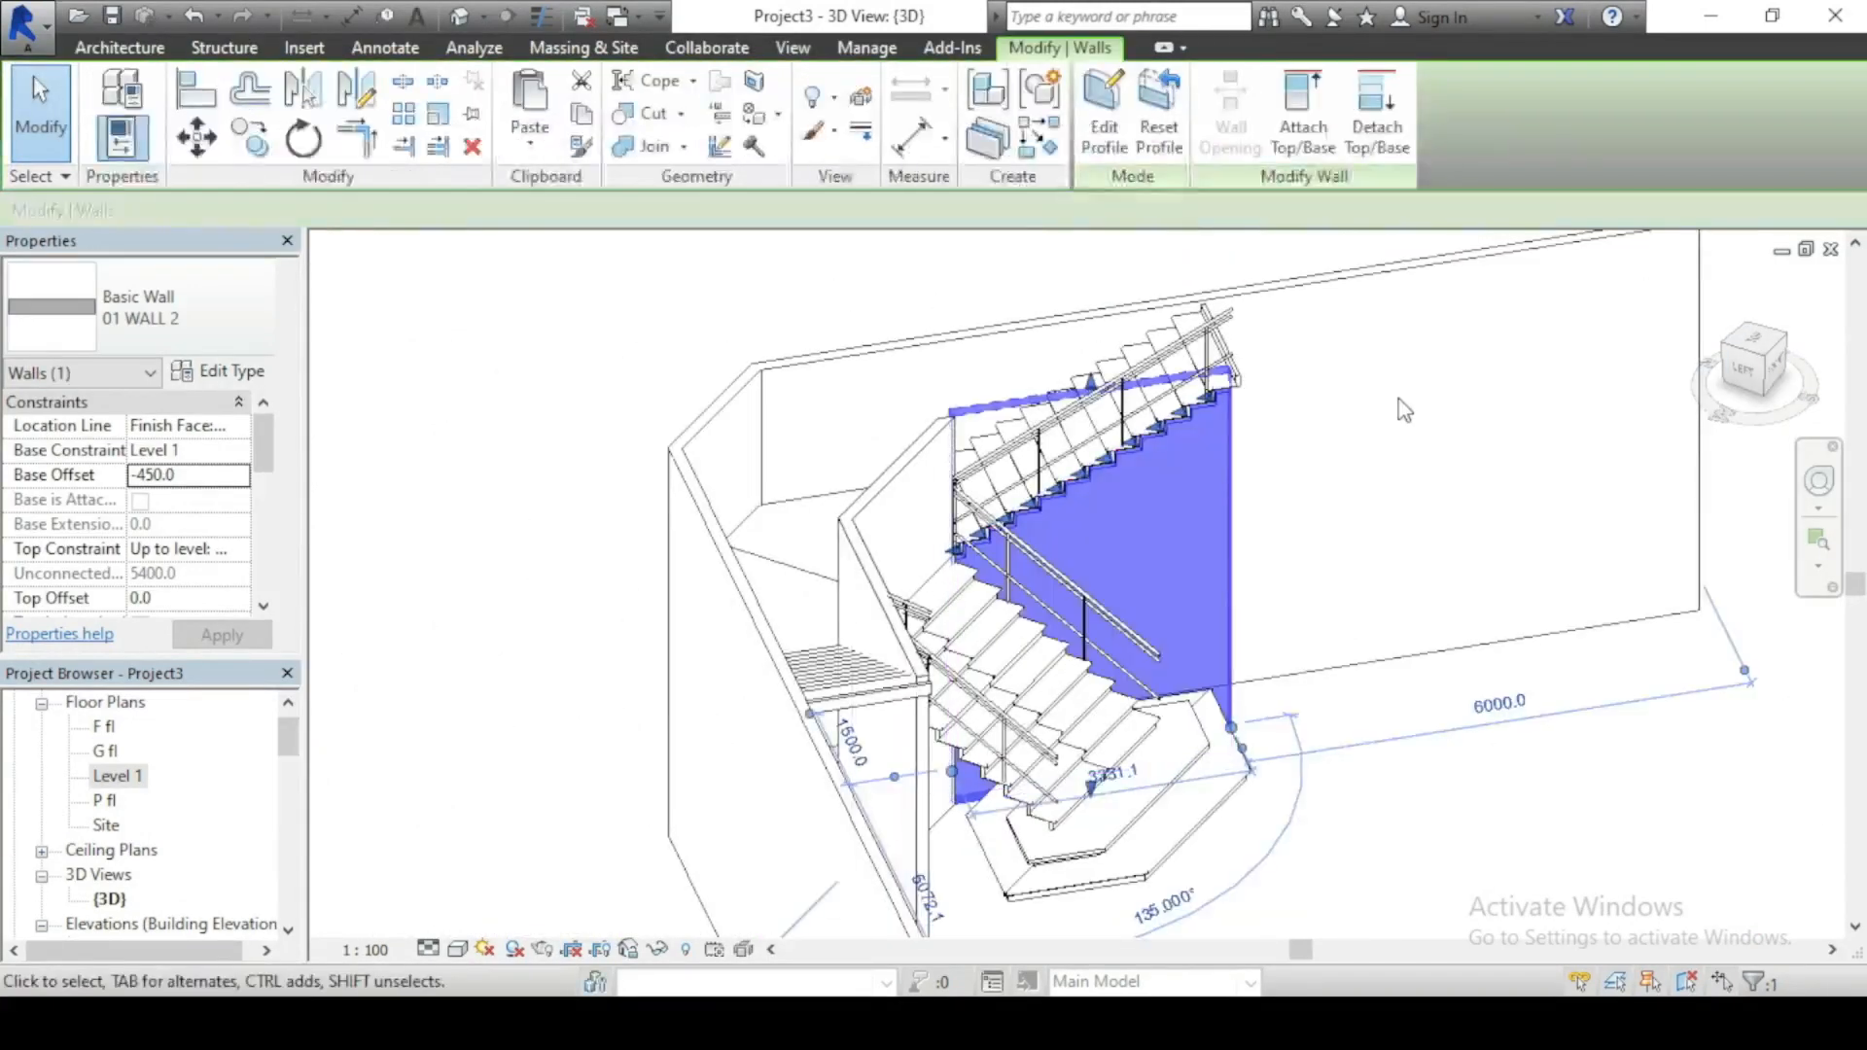
left_click(1400, 399)
Step: Delete the full-height wall along the opposite branch flight that has no stepped profile
left_click_drag(1757, 383, 1610, 343)
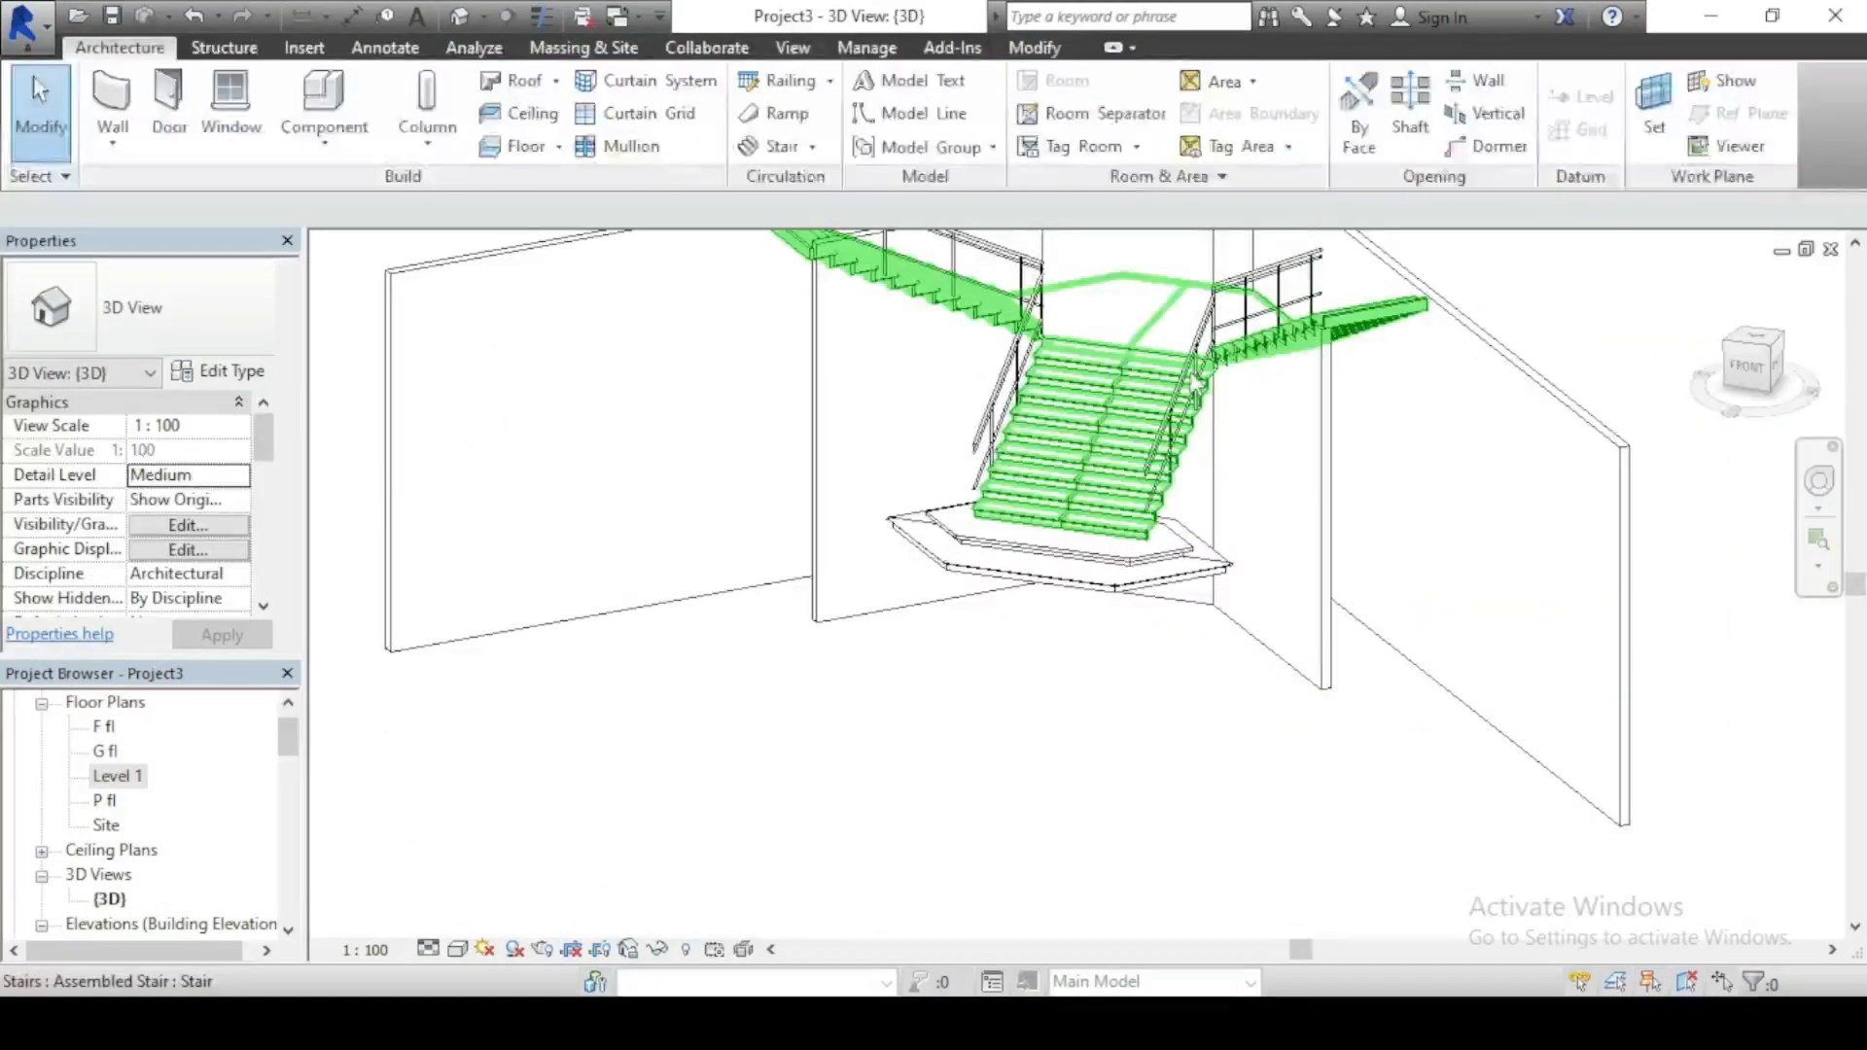
scroll(1194, 360, "up", 2)
scroll(1203, 421, "down", 3)
scroll(1203, 422, "up", 3)
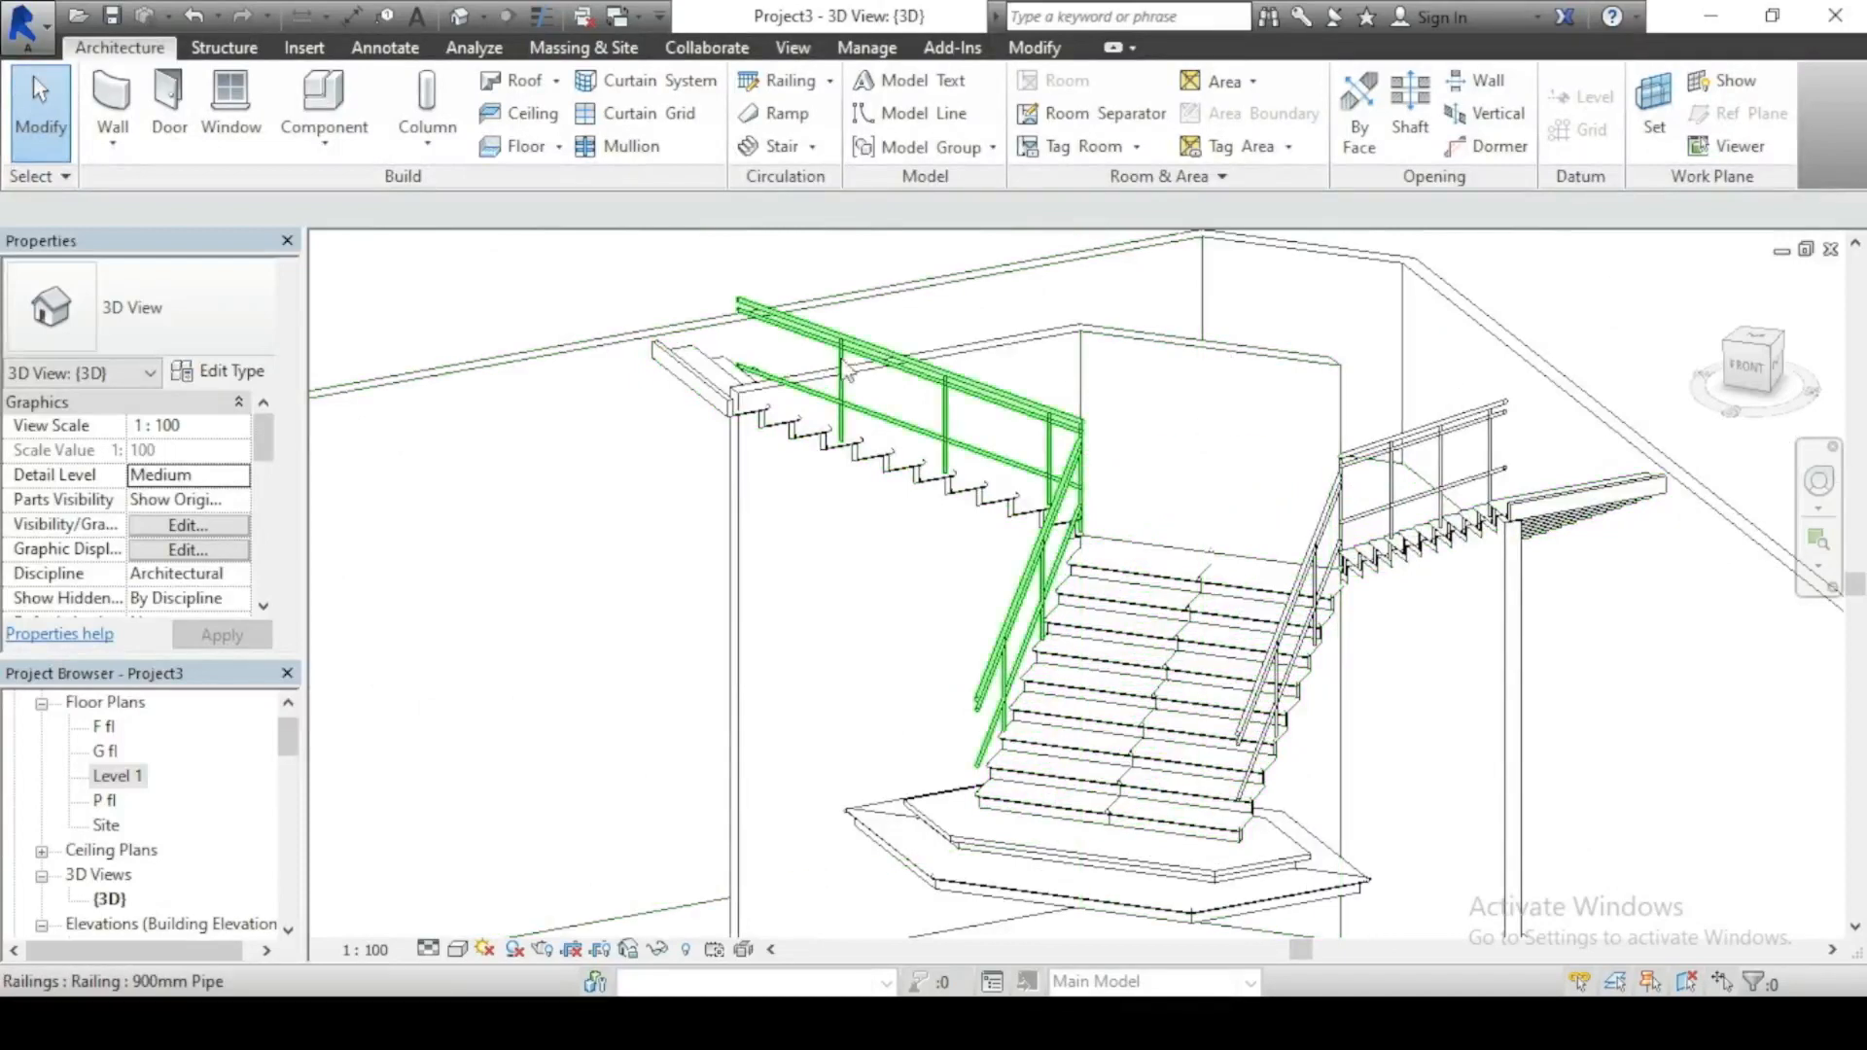
left_click(734, 473)
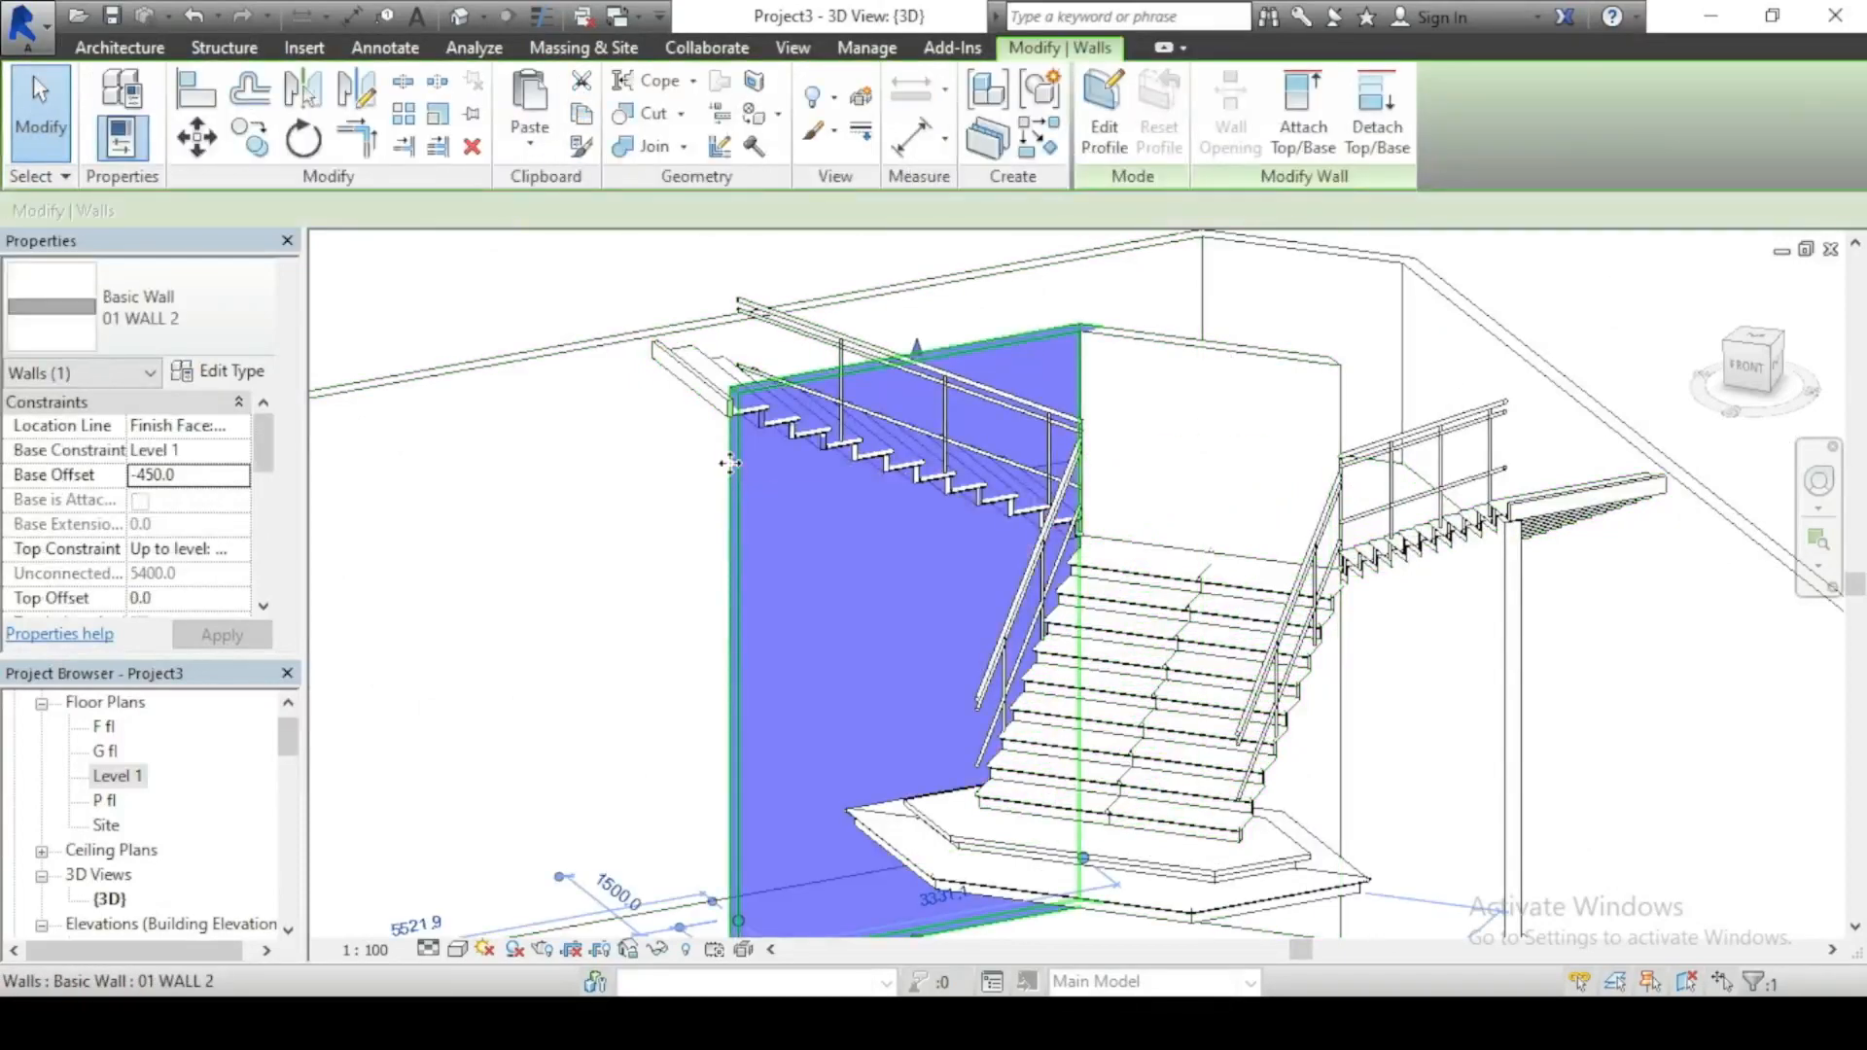
key("Delete")
Step: Mirror a copy of the step-shaped wall about the staircase's central reference line in the Level 1 floor plan
left_click(1514, 670)
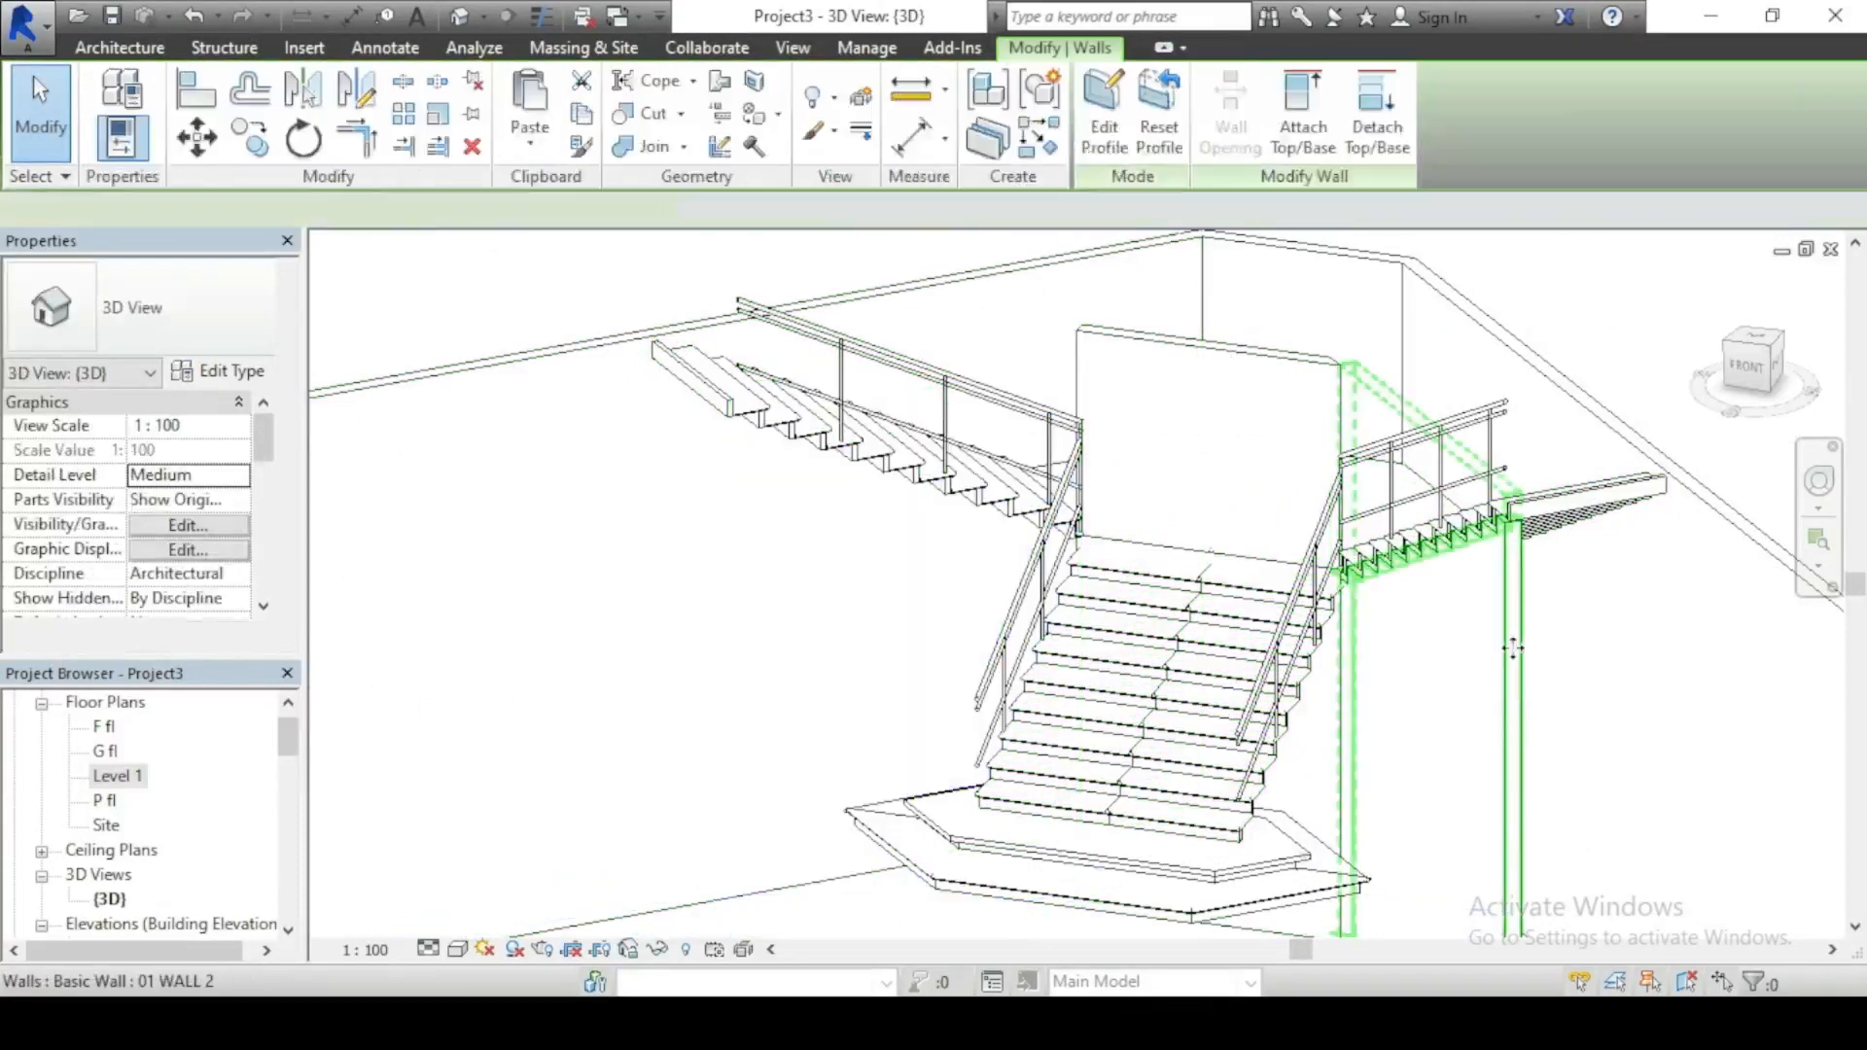
double_click(114, 776)
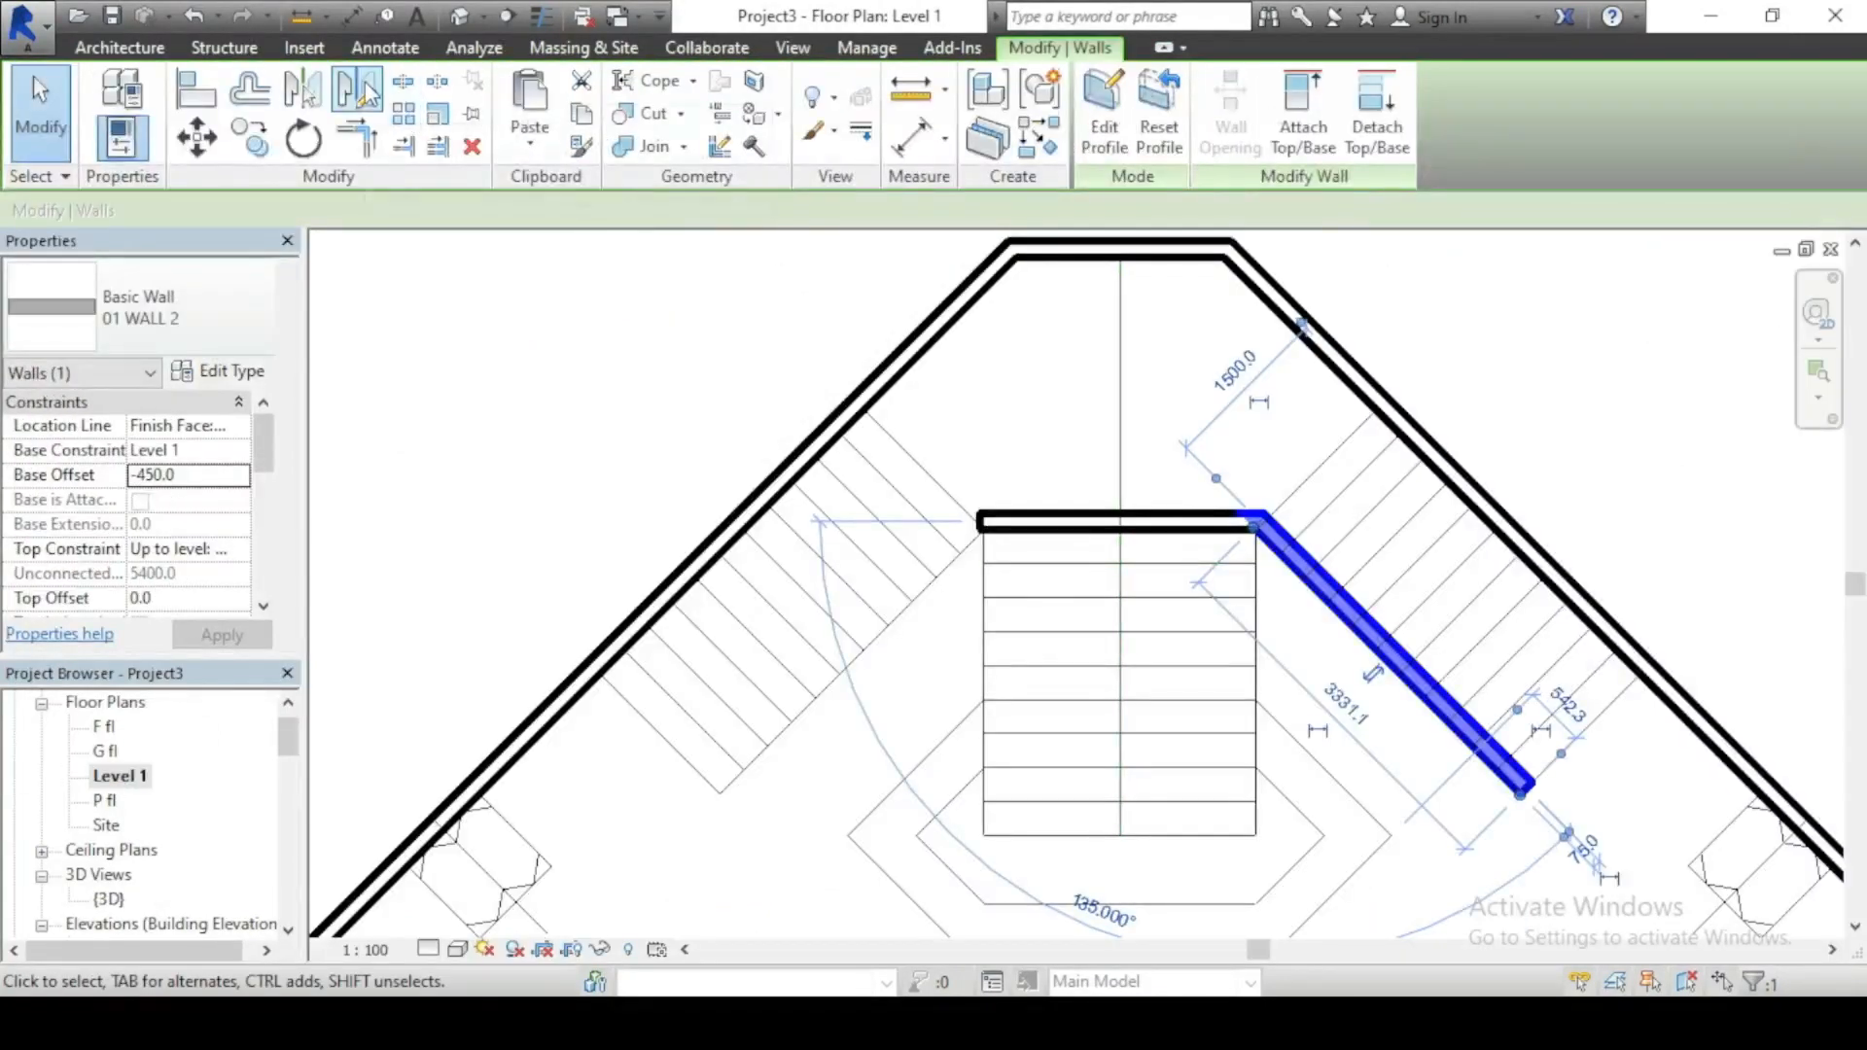
left_click(303, 88)
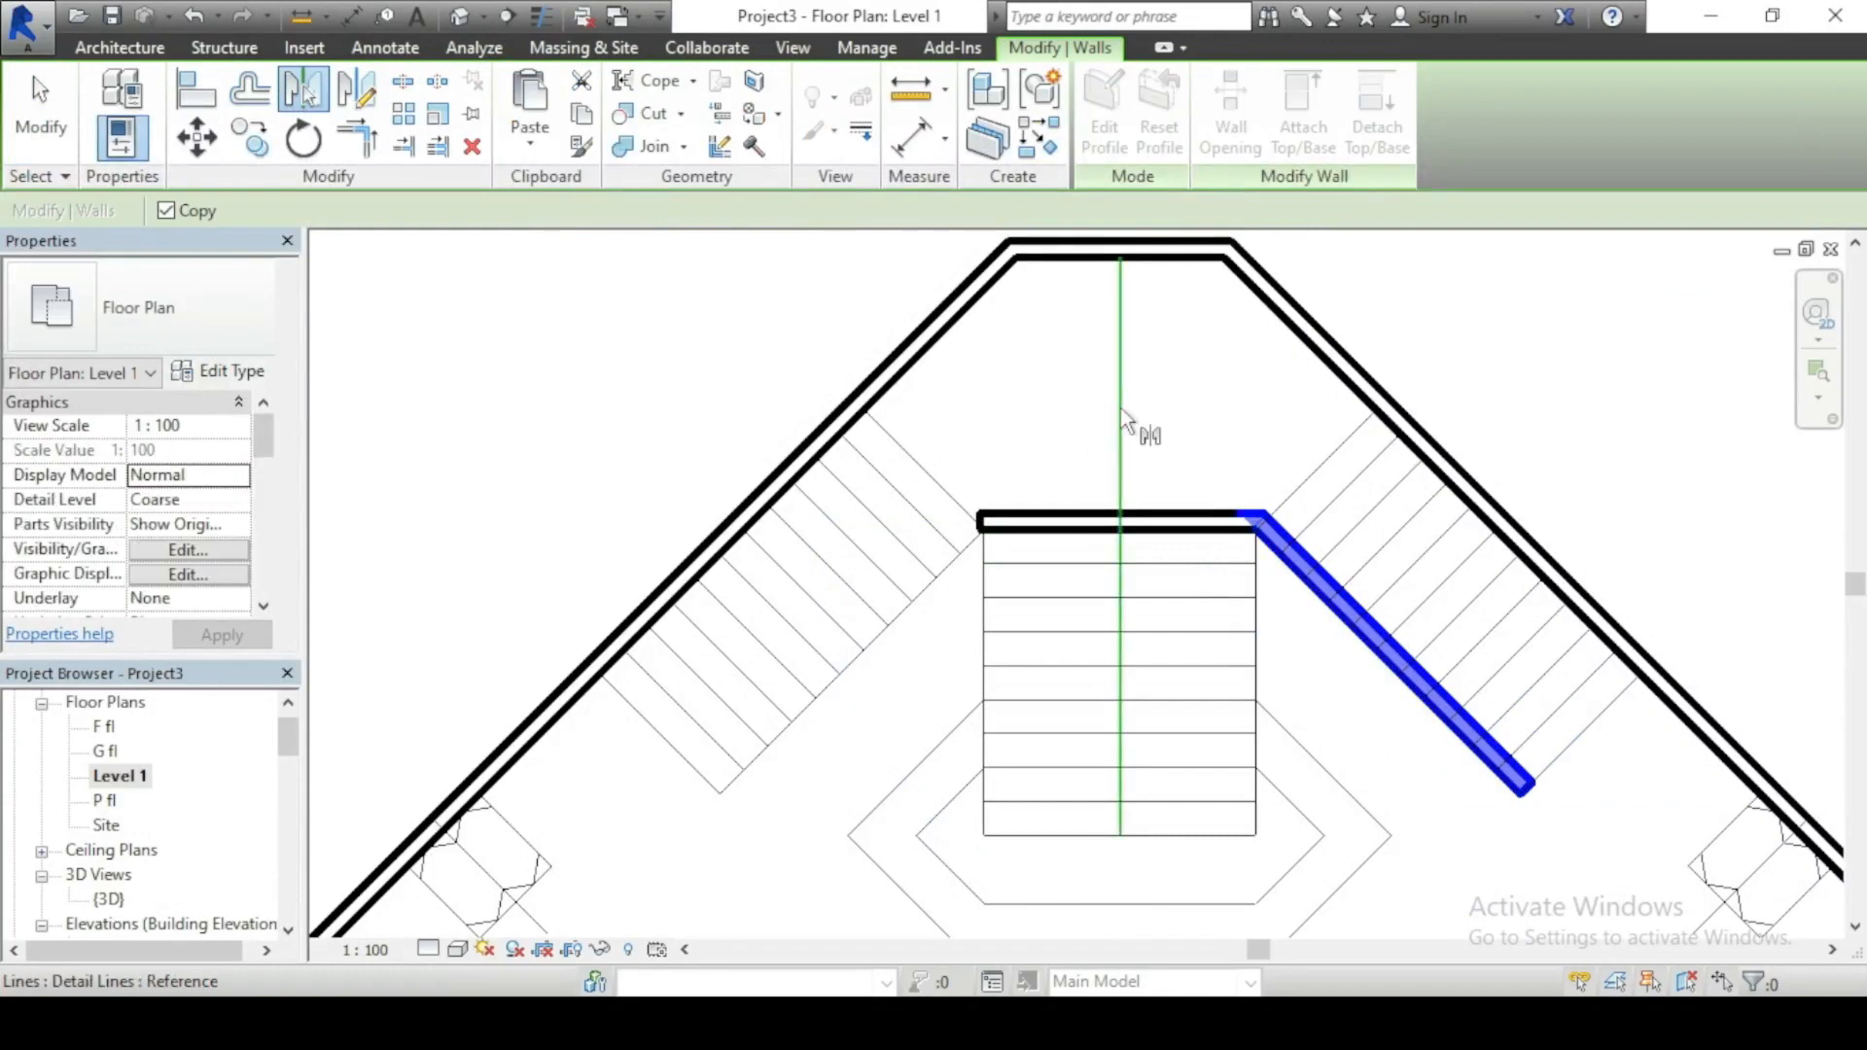
left_click(1122, 413)
left_click(747, 356)
Step: Lower the top of the wall between the two branch walls to just below the landing in the South elevation
scroll(790, 296, "down", 2)
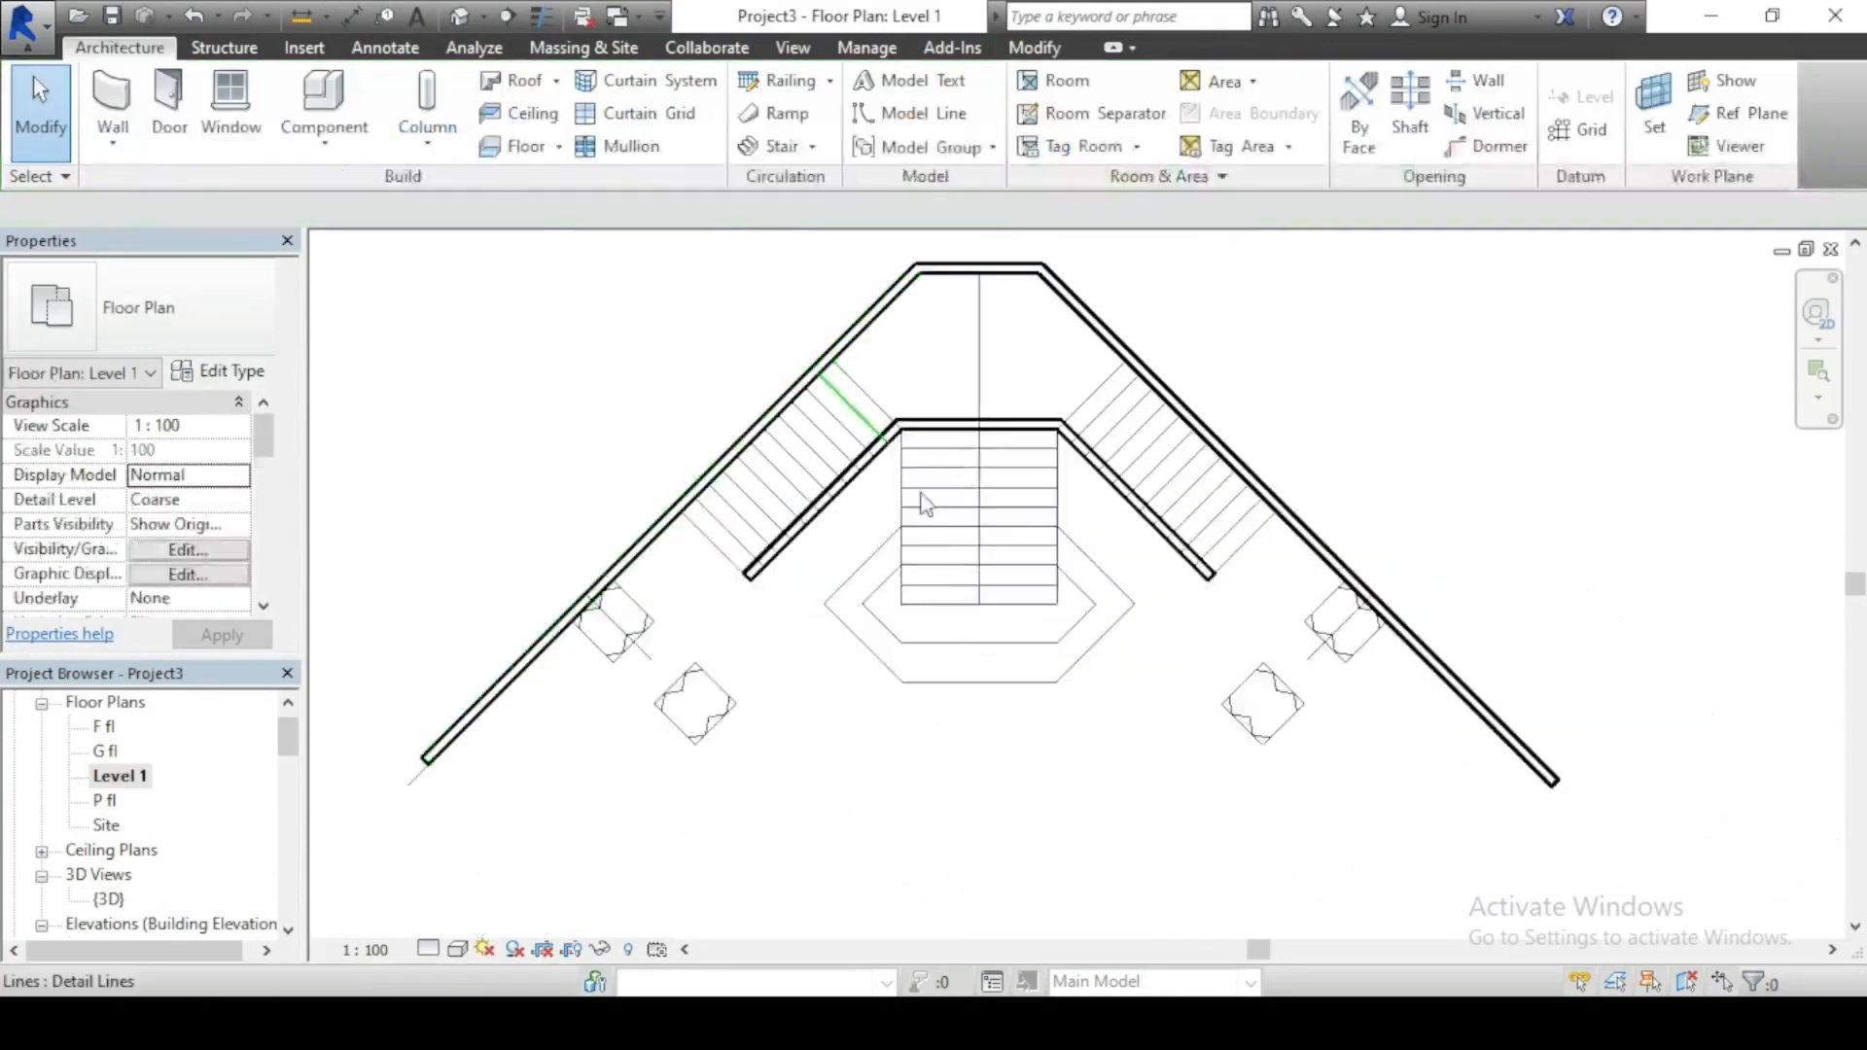
scroll(924, 502, "up", 3)
left_click(973, 296)
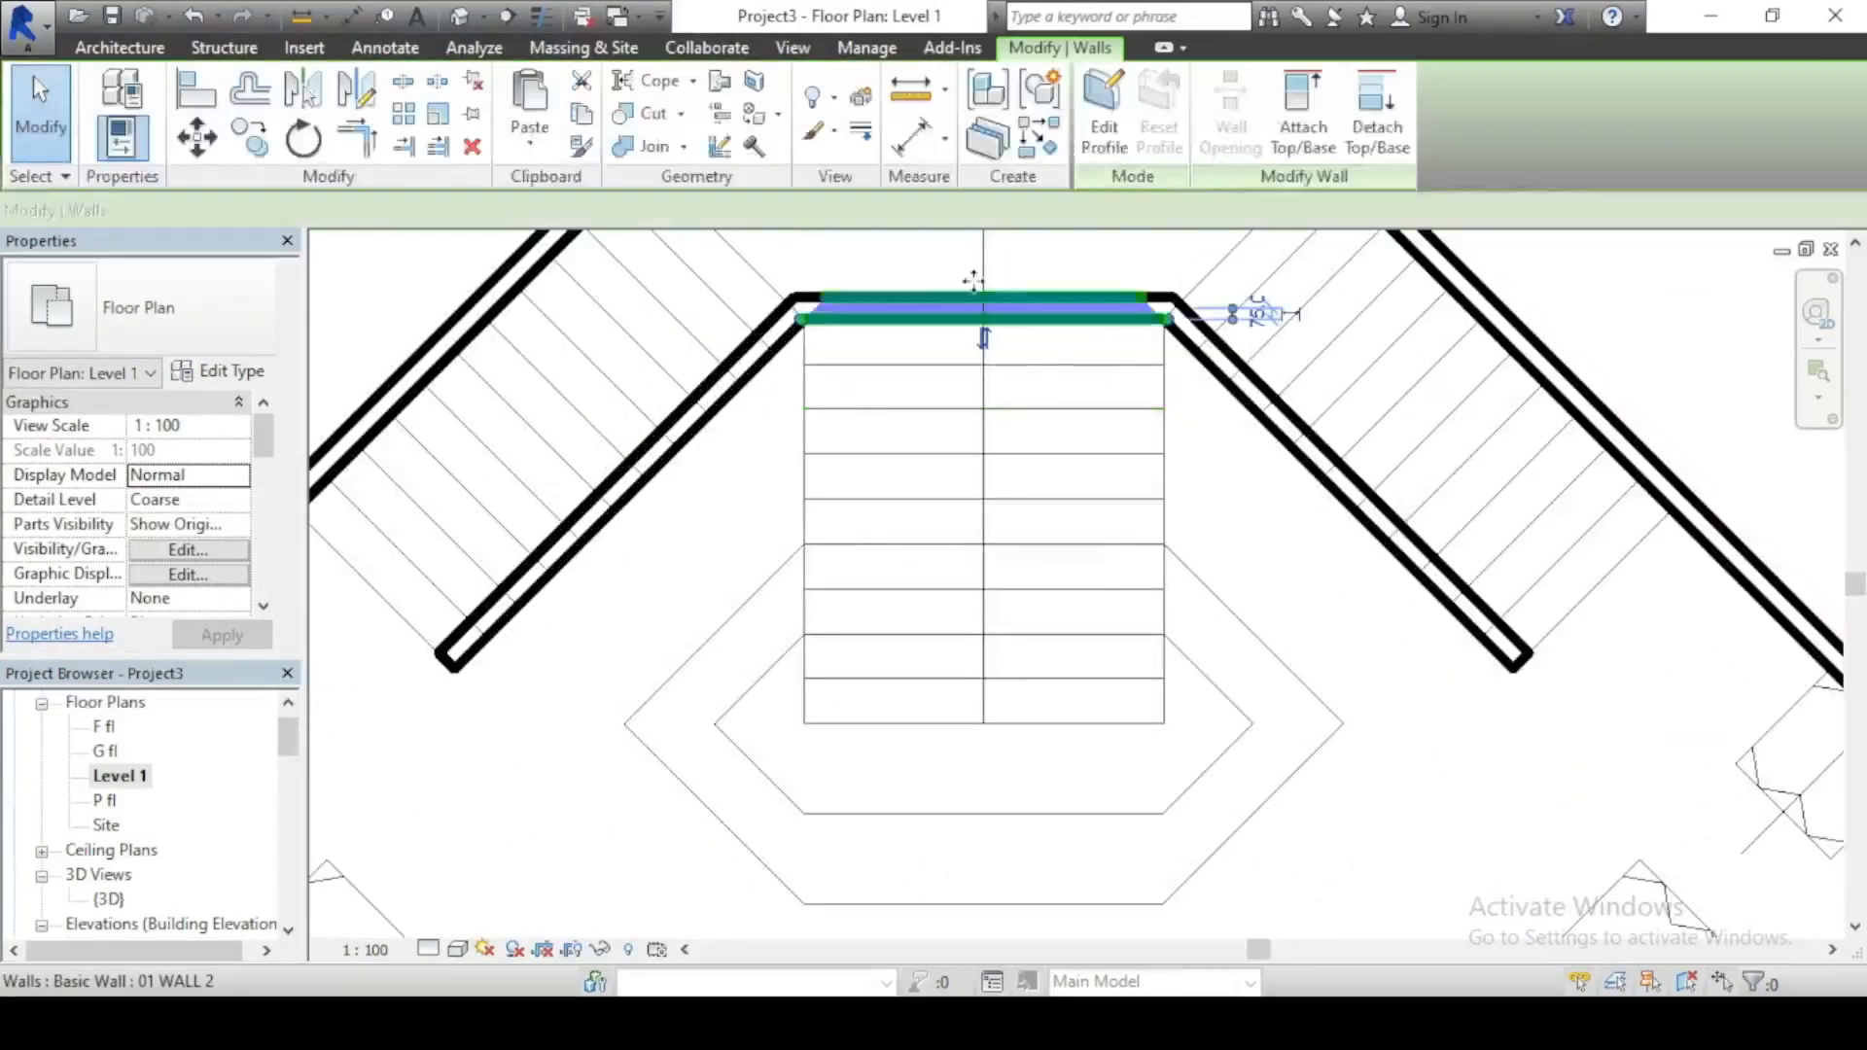
scroll(155, 861, "down", 2)
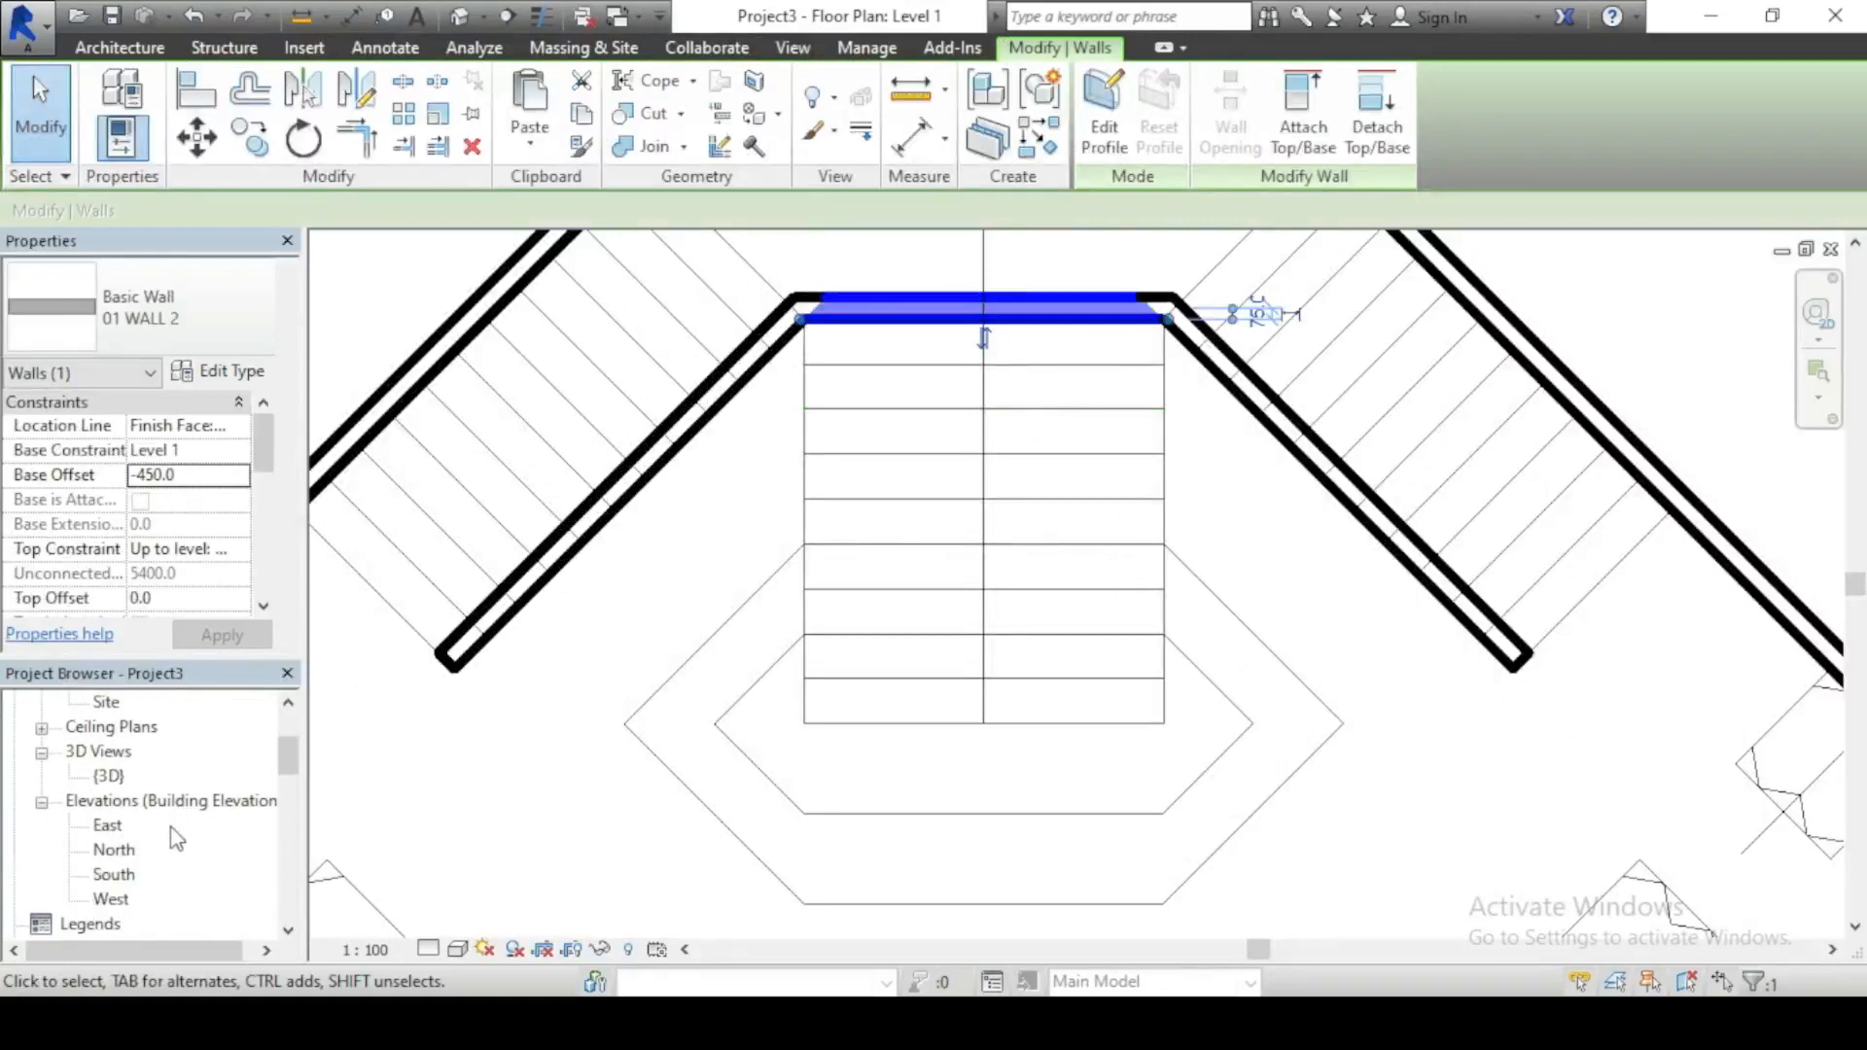
double_click(114, 876)
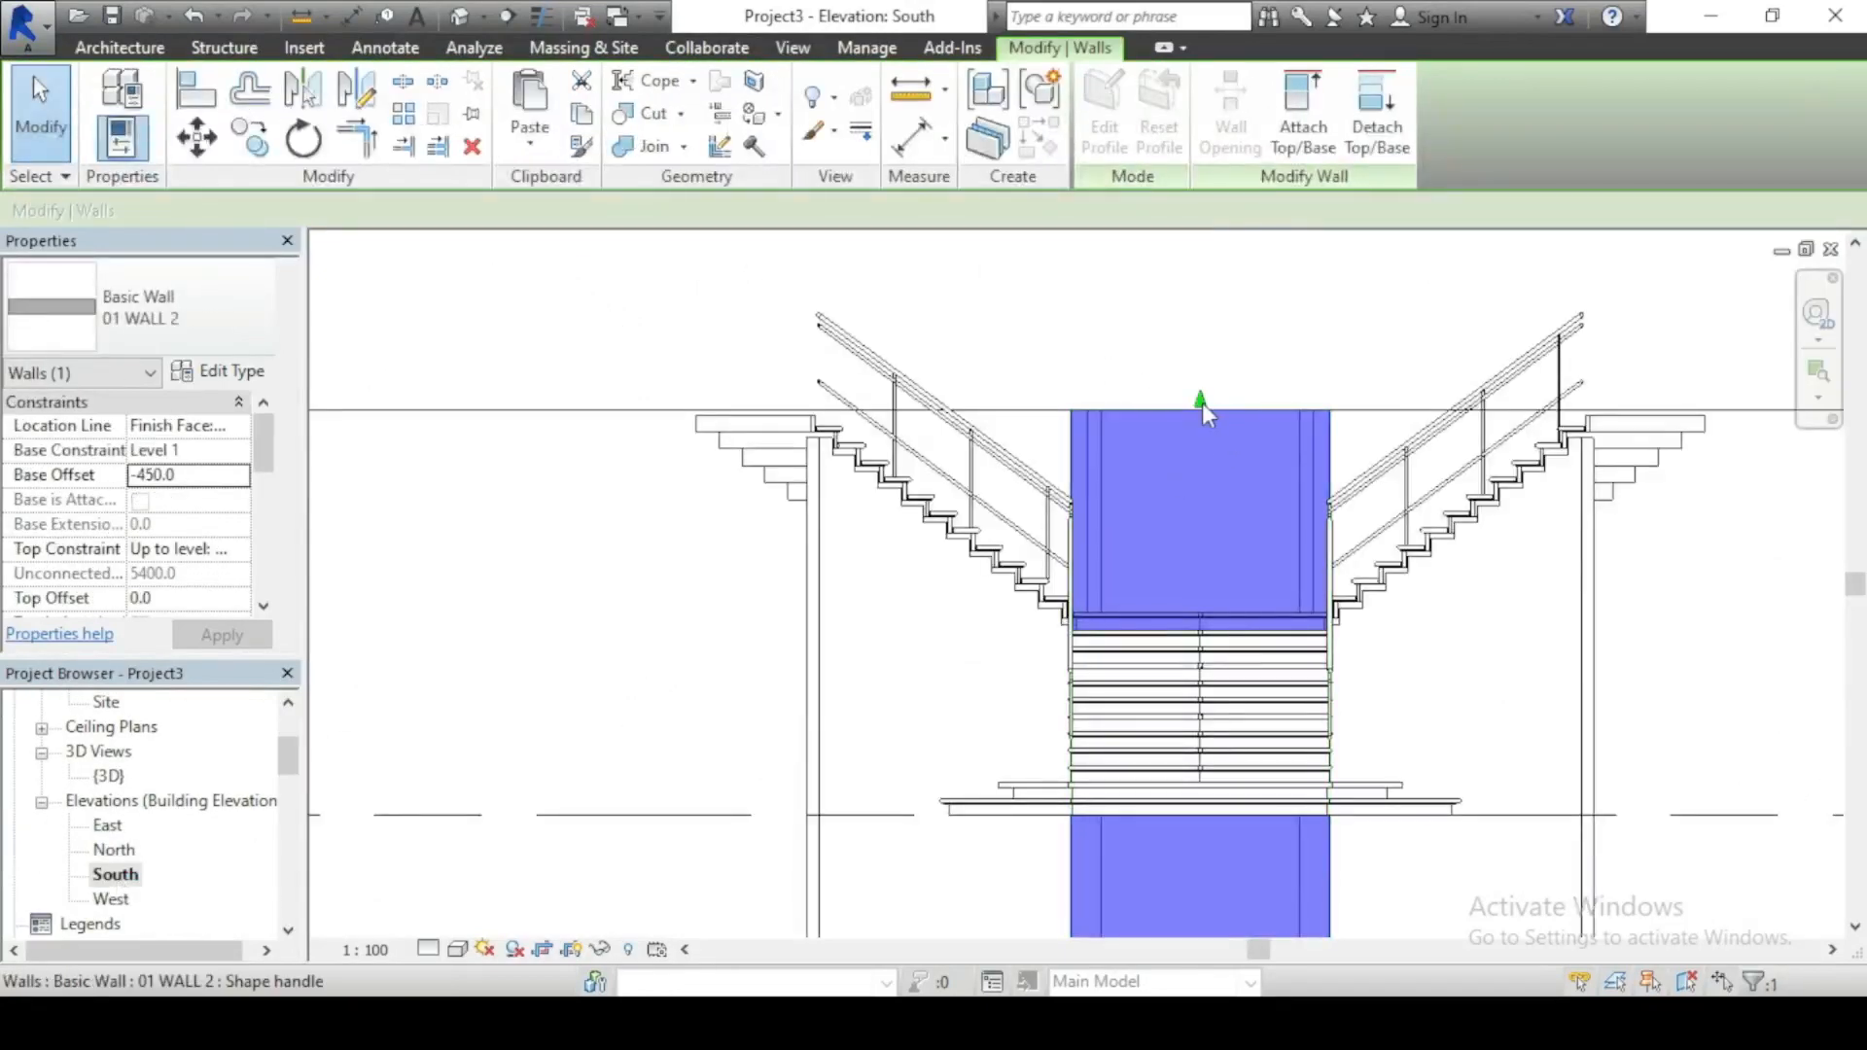
left_click_drag(1198, 403, 1193, 627)
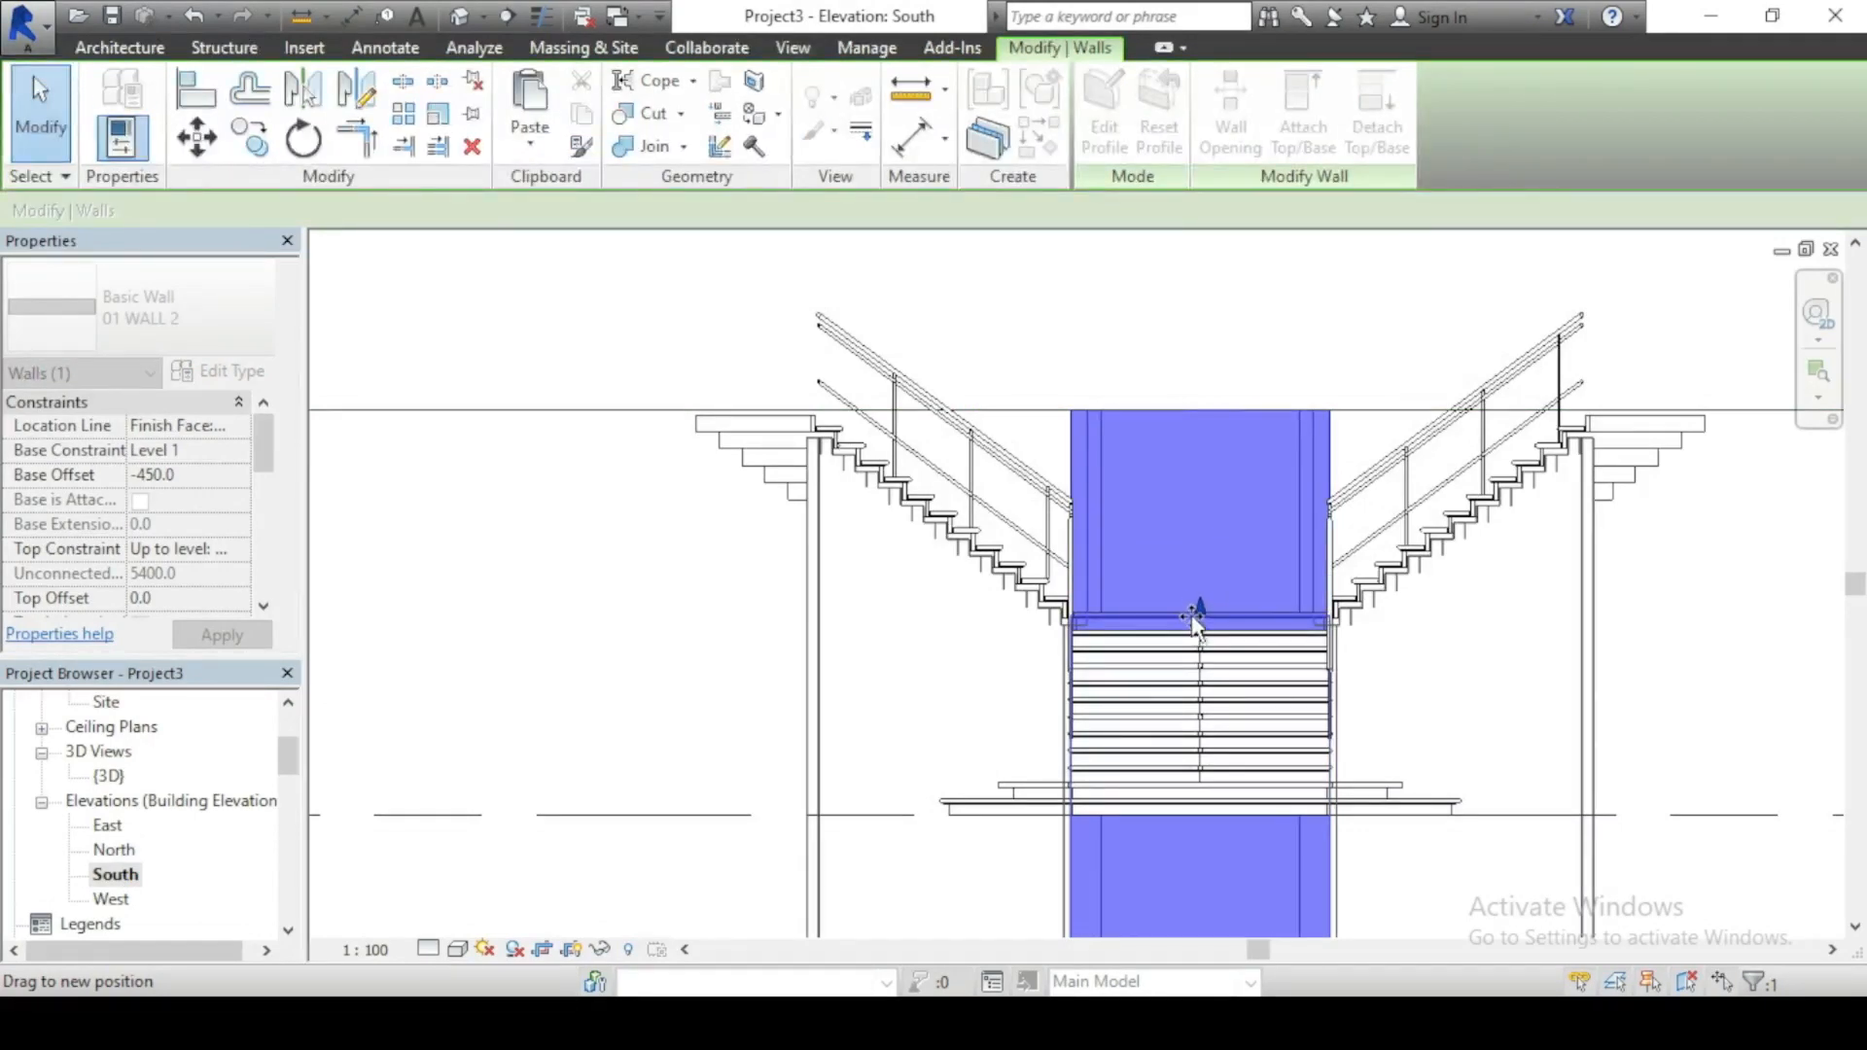
left_click_drag(1192, 617, 1194, 629)
left_click(821, 687)
left_click(584, 592)
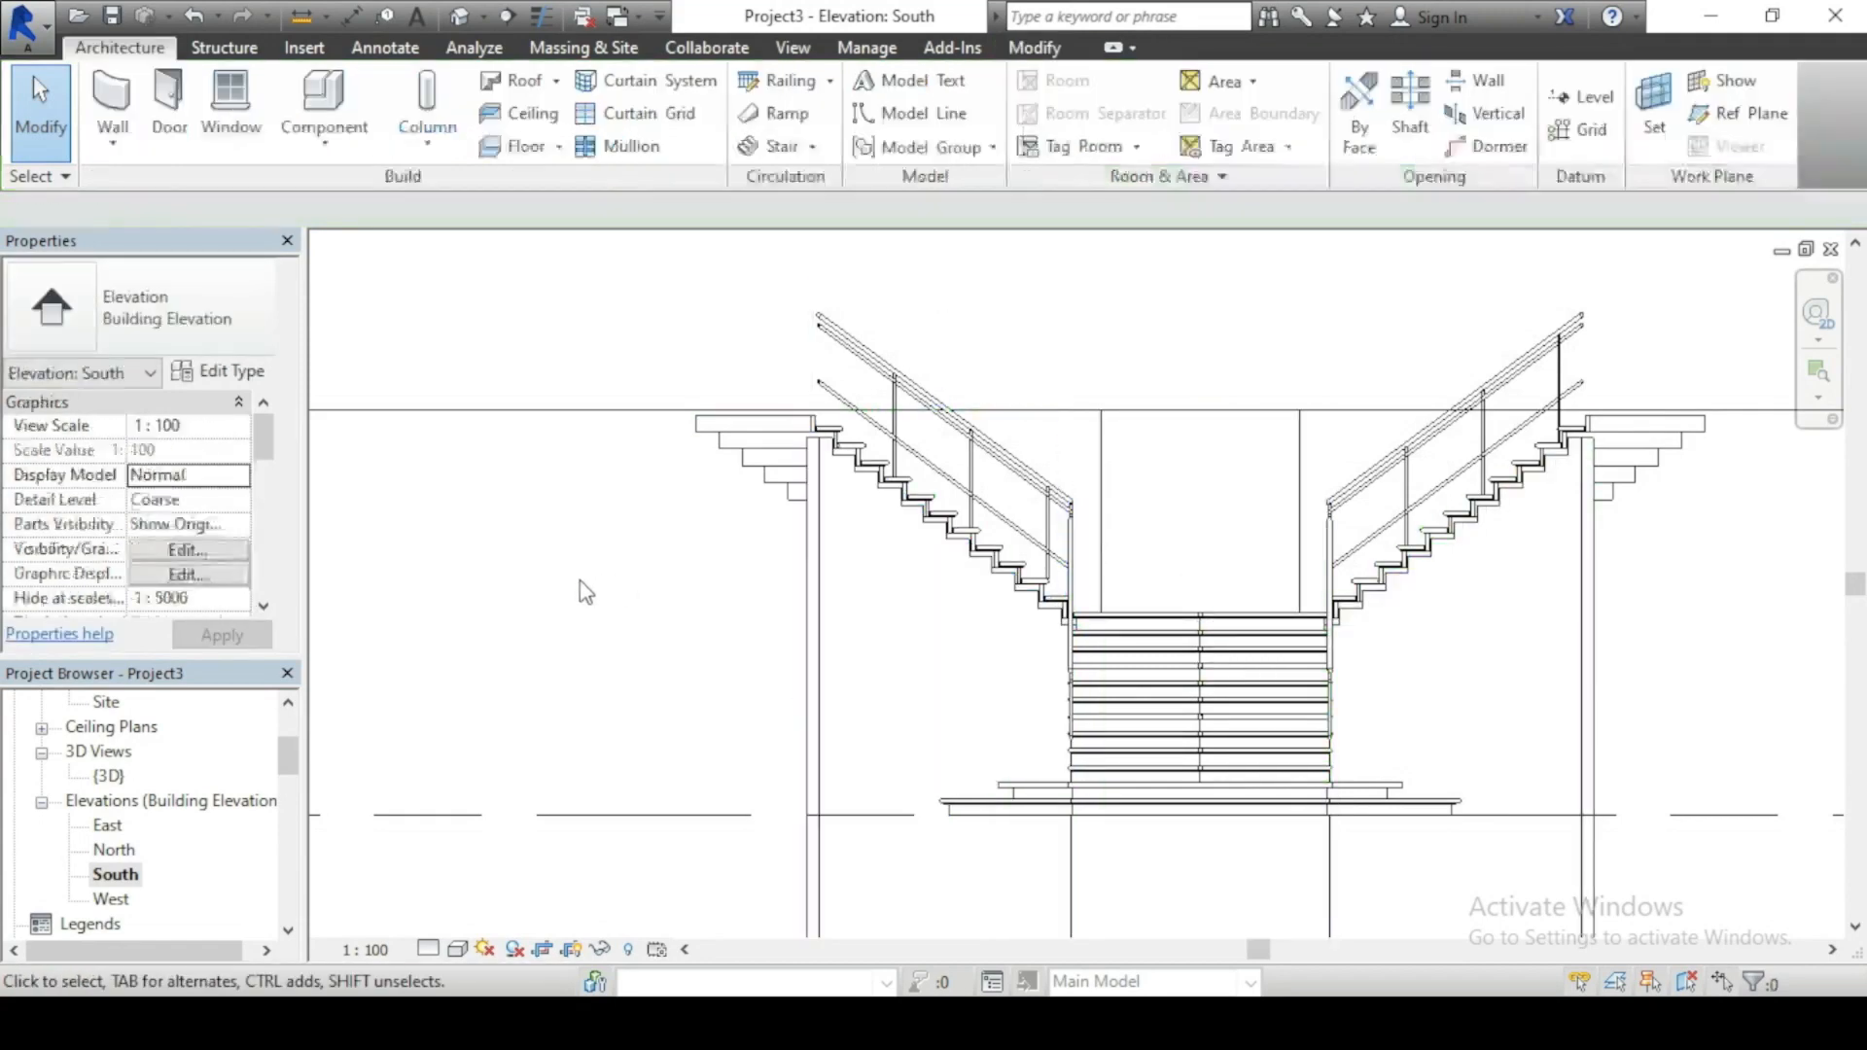
Step: Create a perspective camera view in the G fl floor plan, looking from in front of the staircase diagonally across it
scroll(488, 434, "down", 5)
scroll(764, 537, "up", 4)
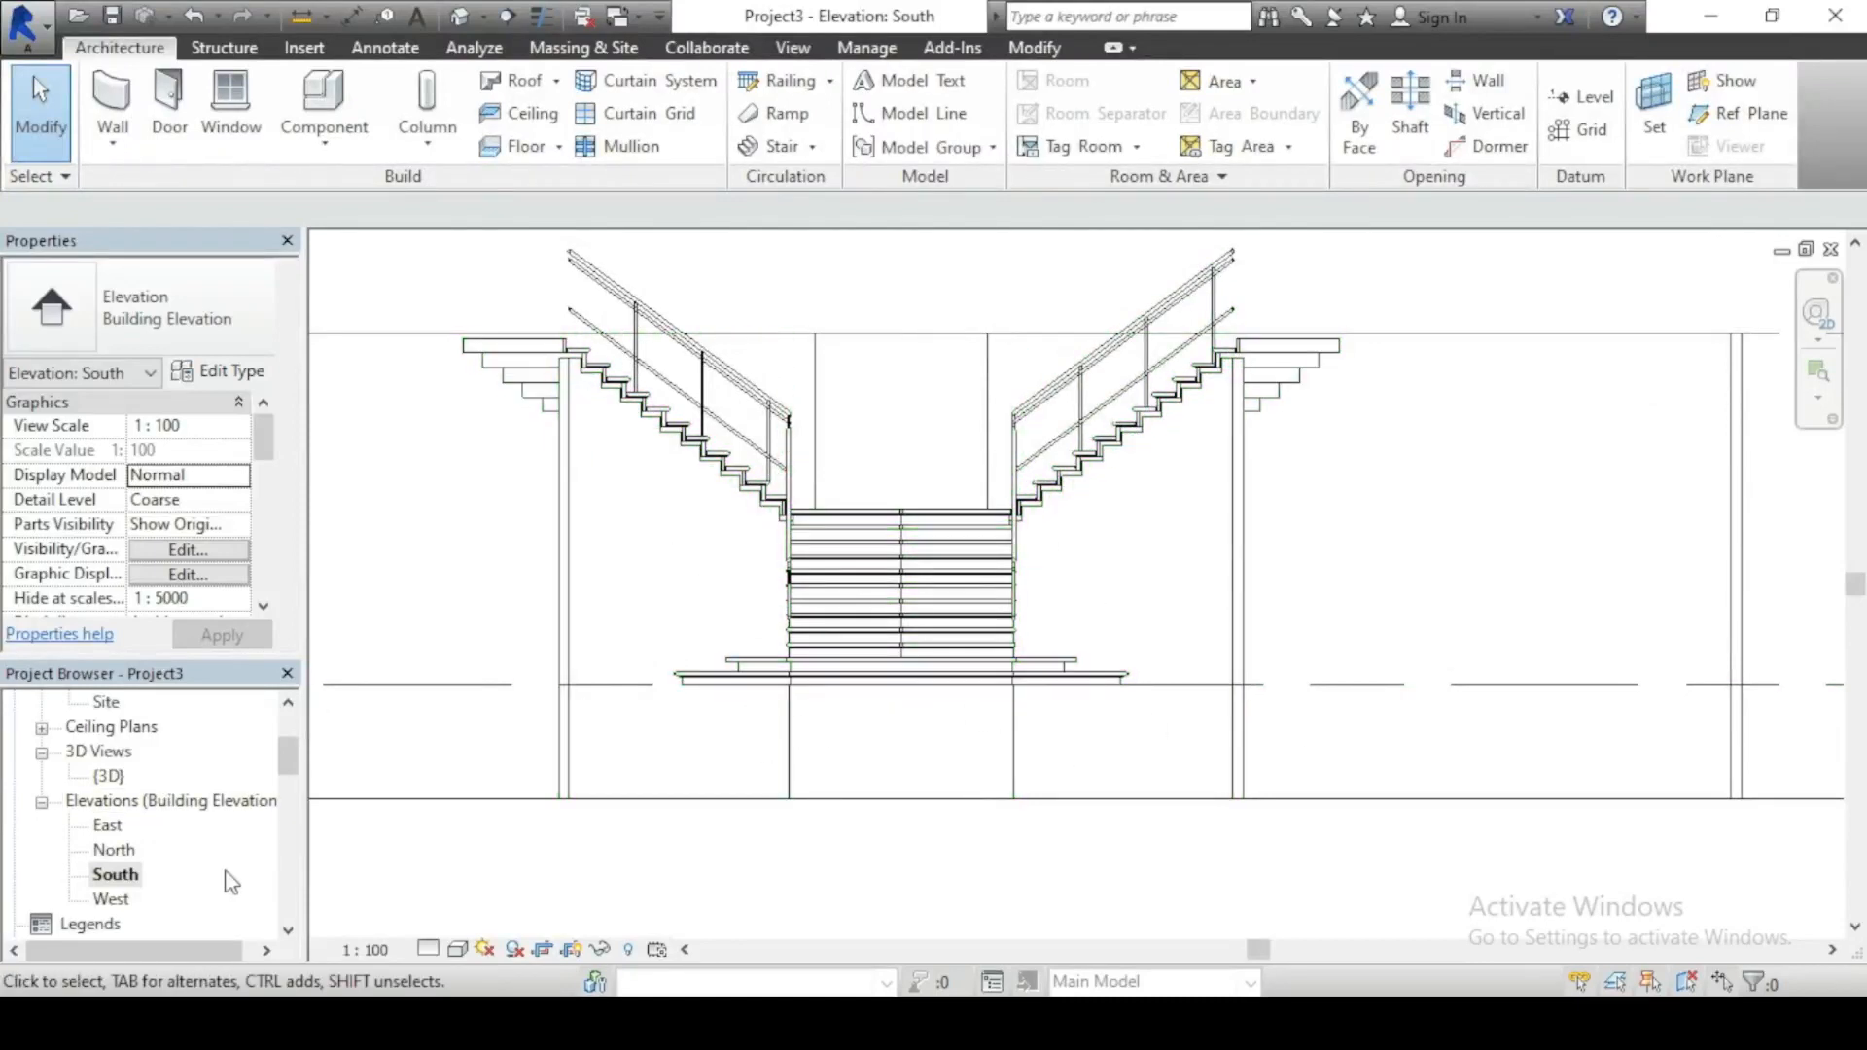
scroll(146, 753, "up", 2)
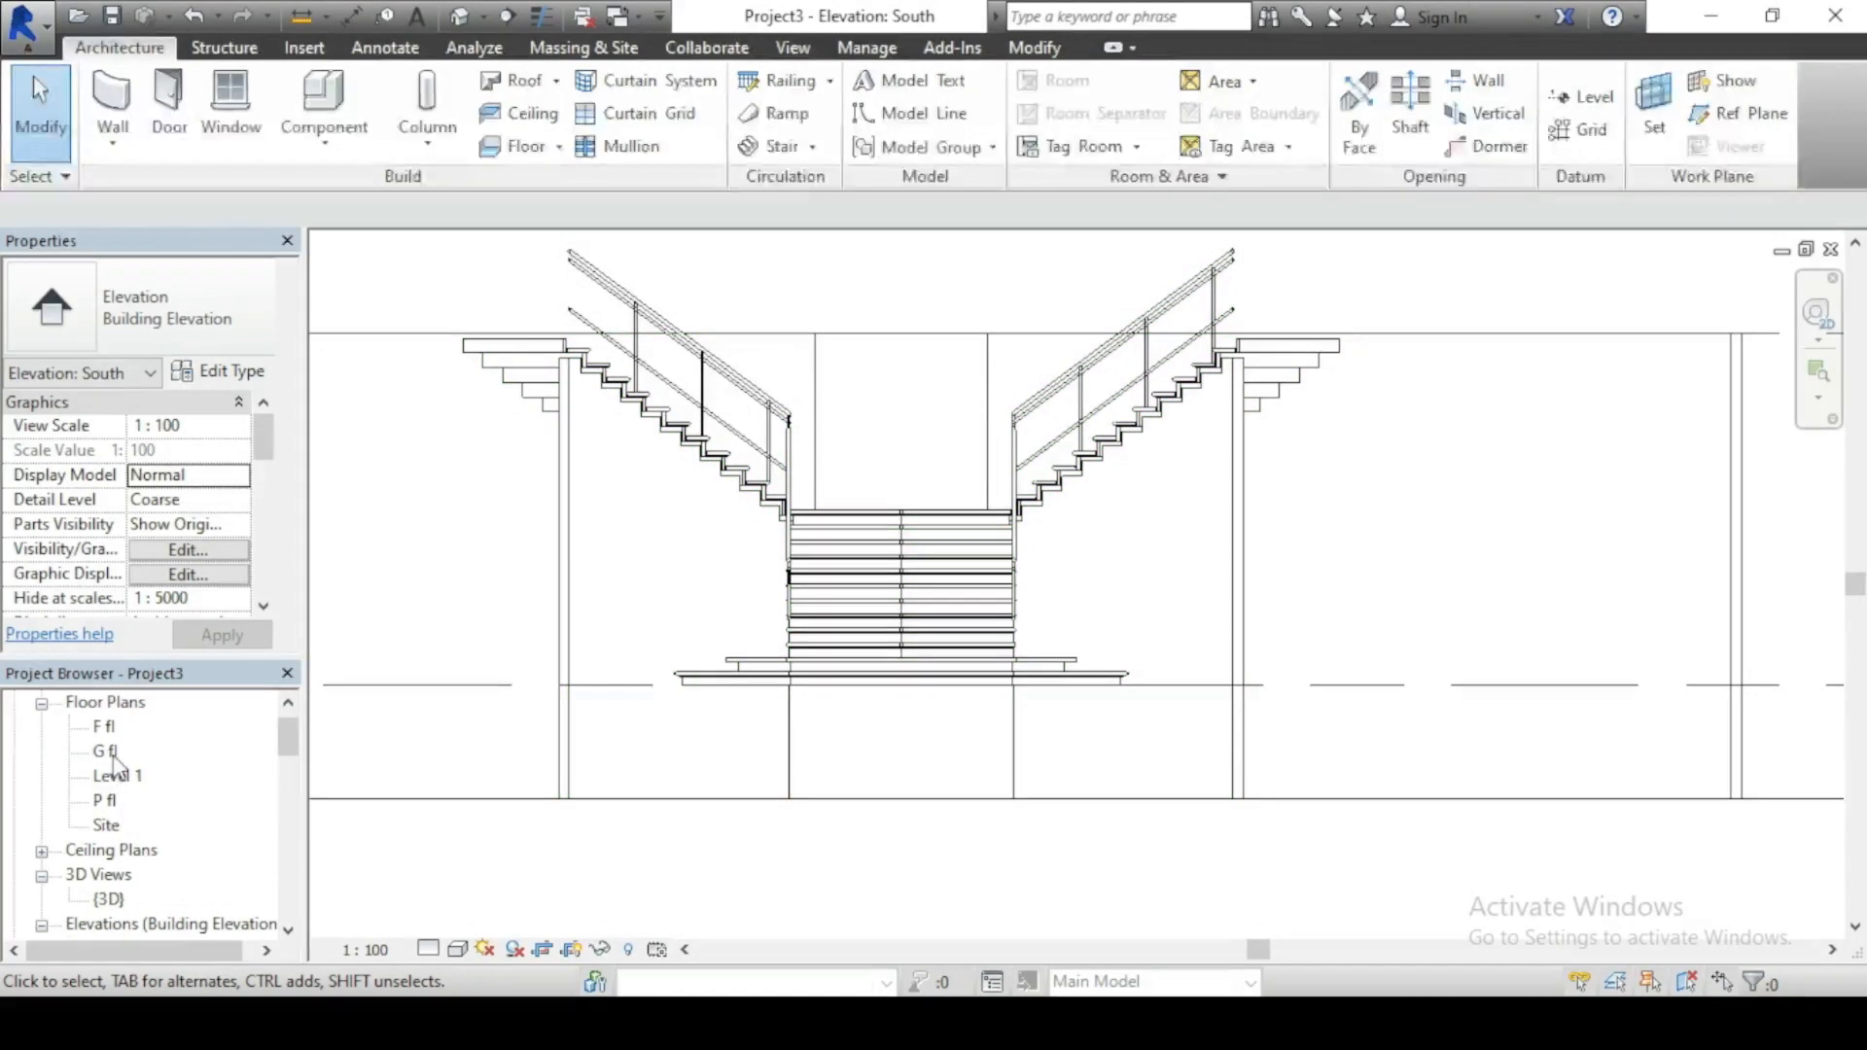
double_click(105, 751)
scroll(1051, 583, "down", 3)
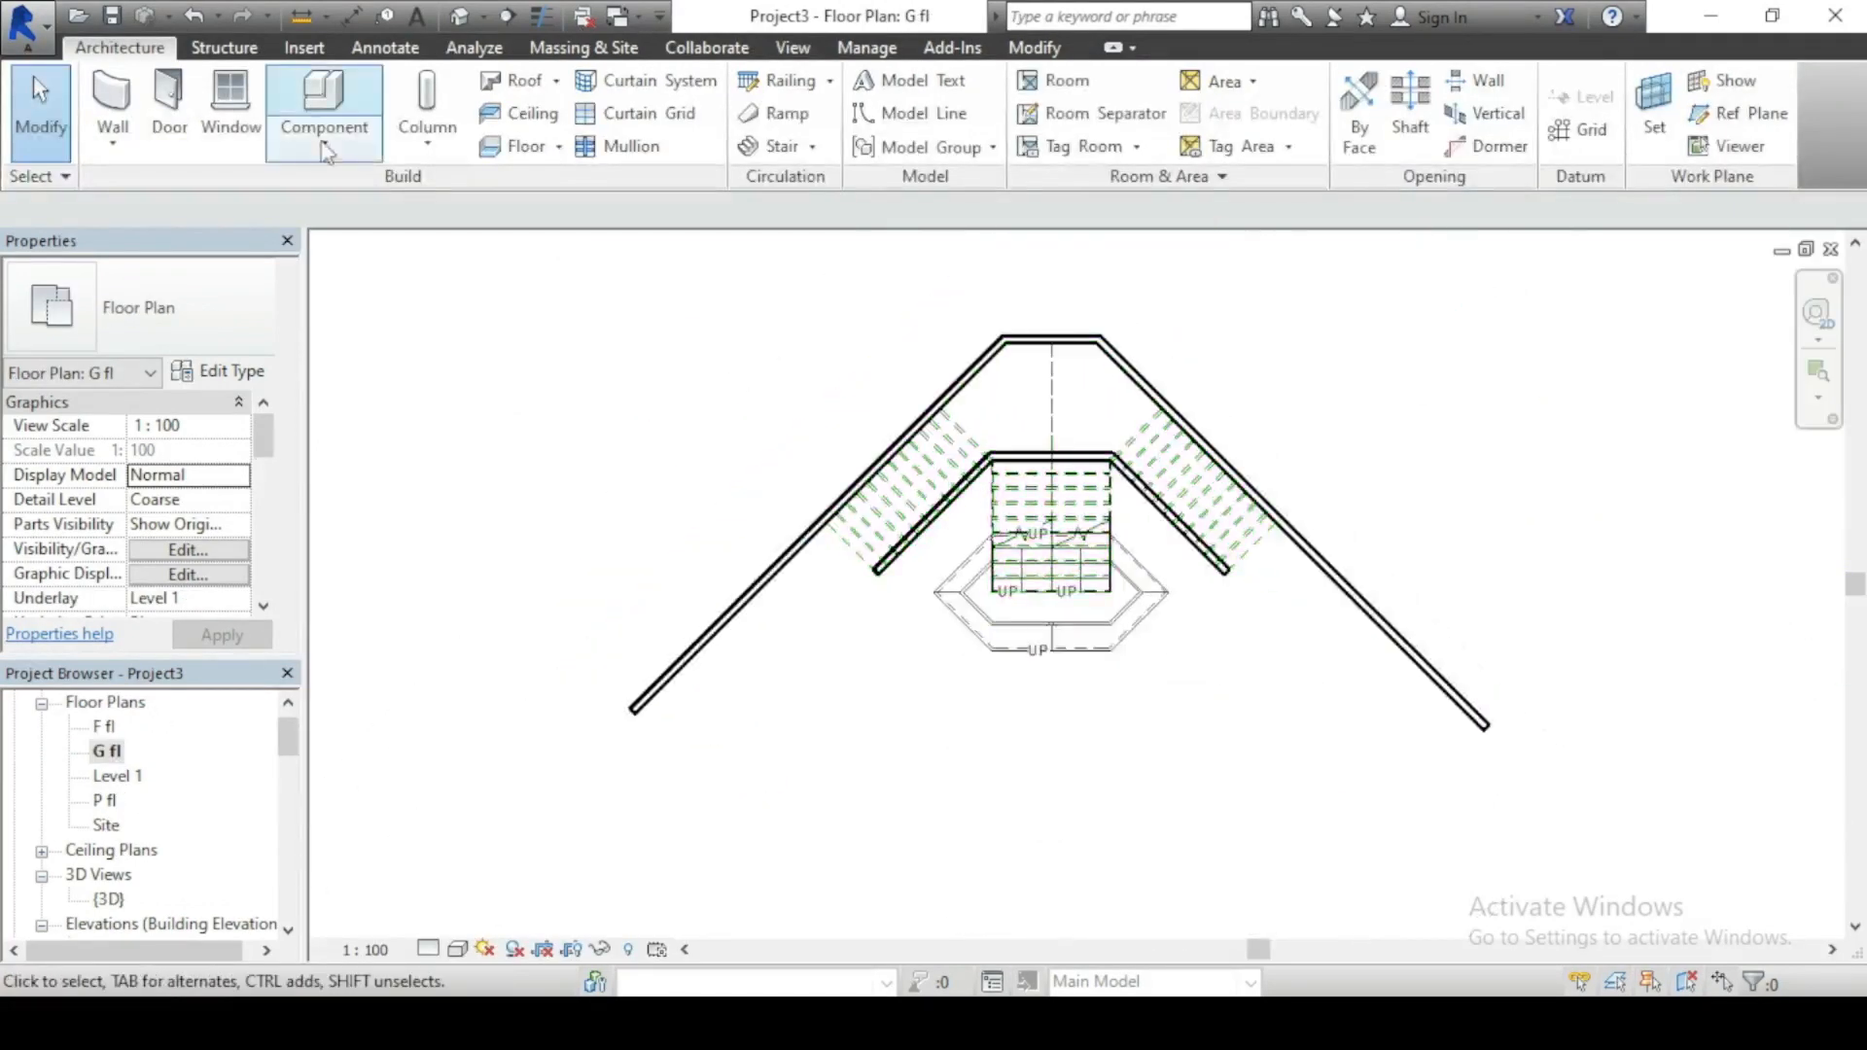
left_click(481, 24)
left_click(491, 79)
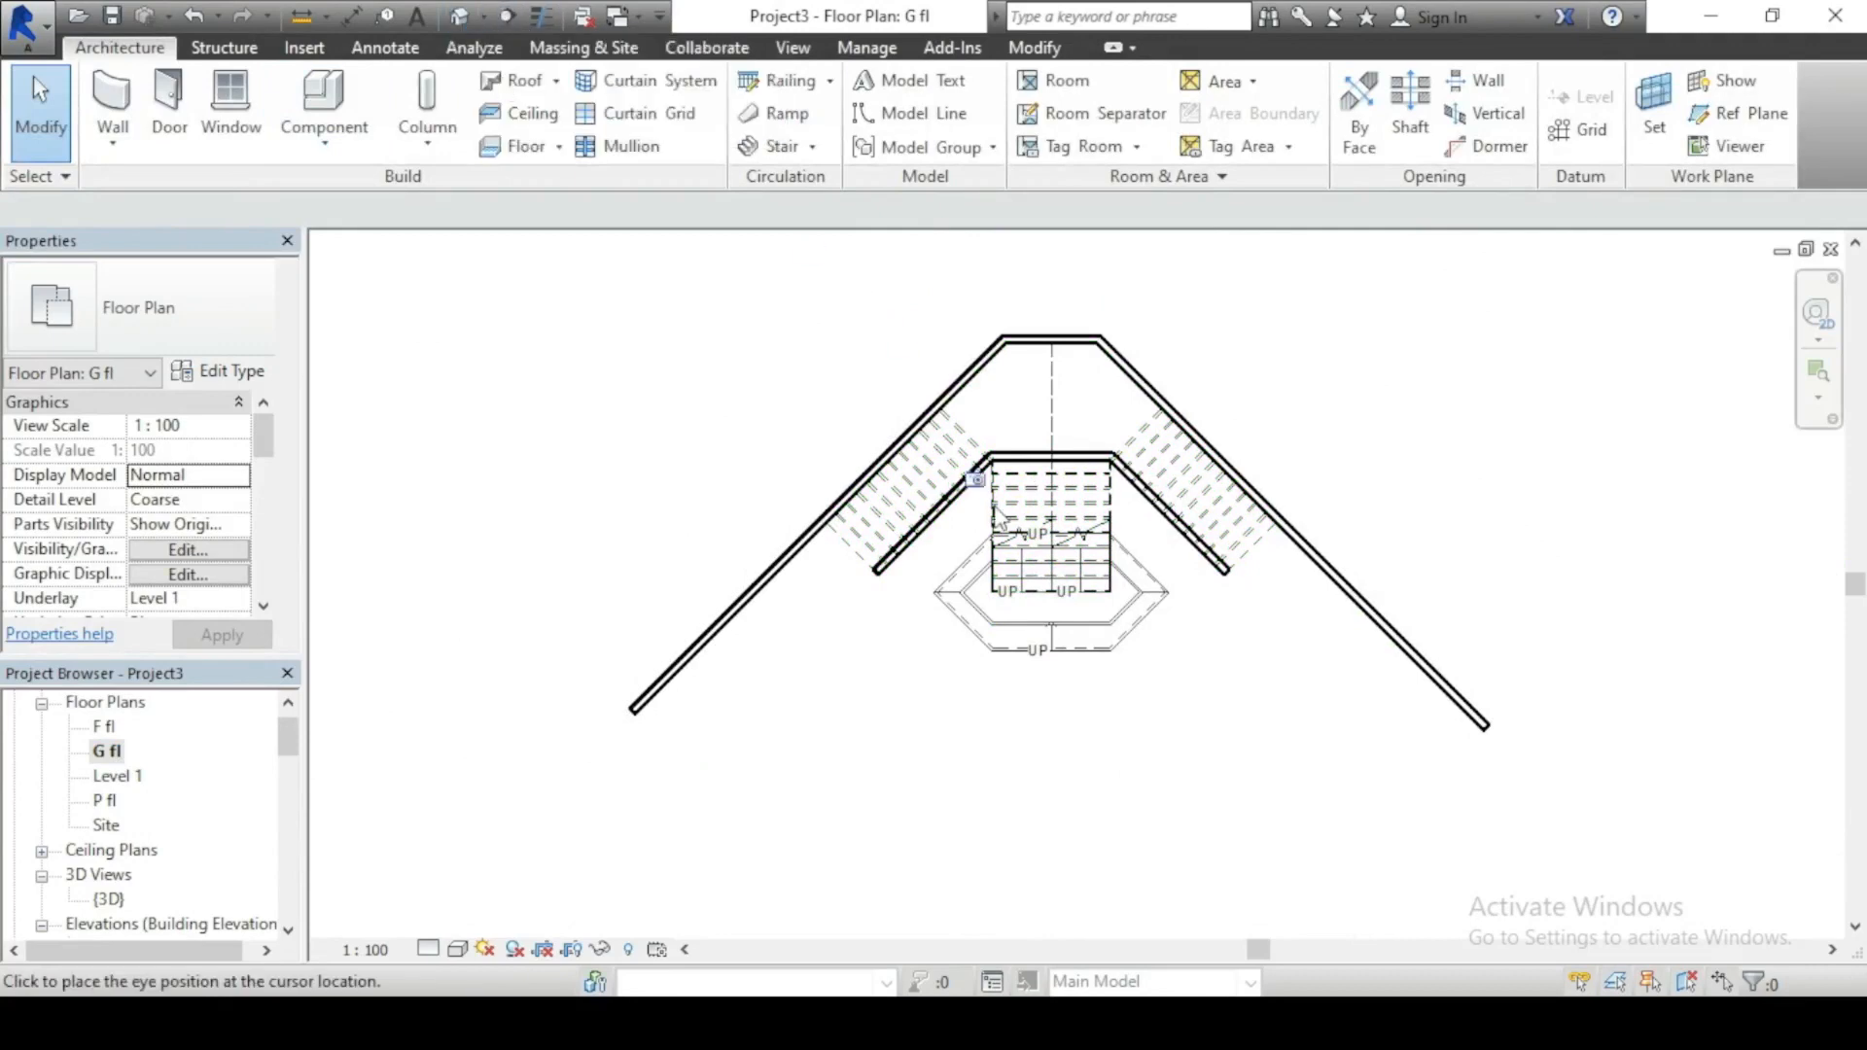
scroll(999, 514, "down", 2)
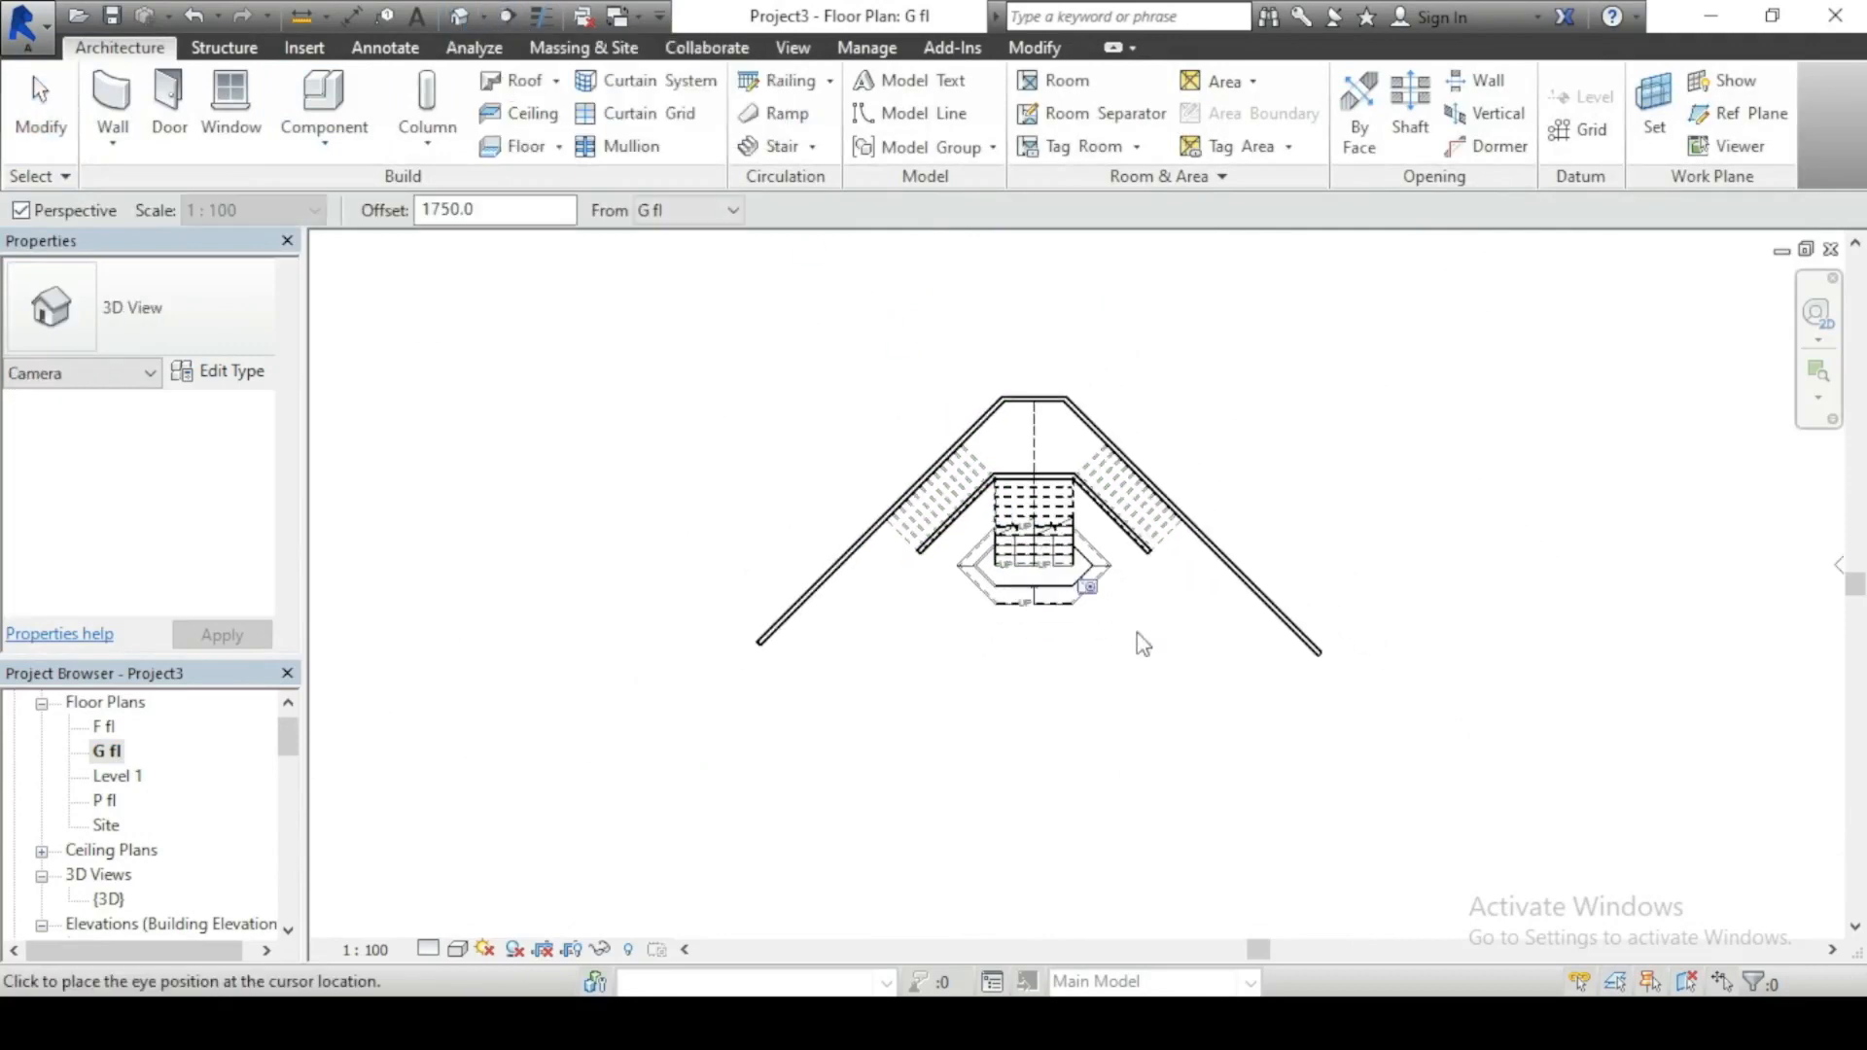
left_click(1215, 768)
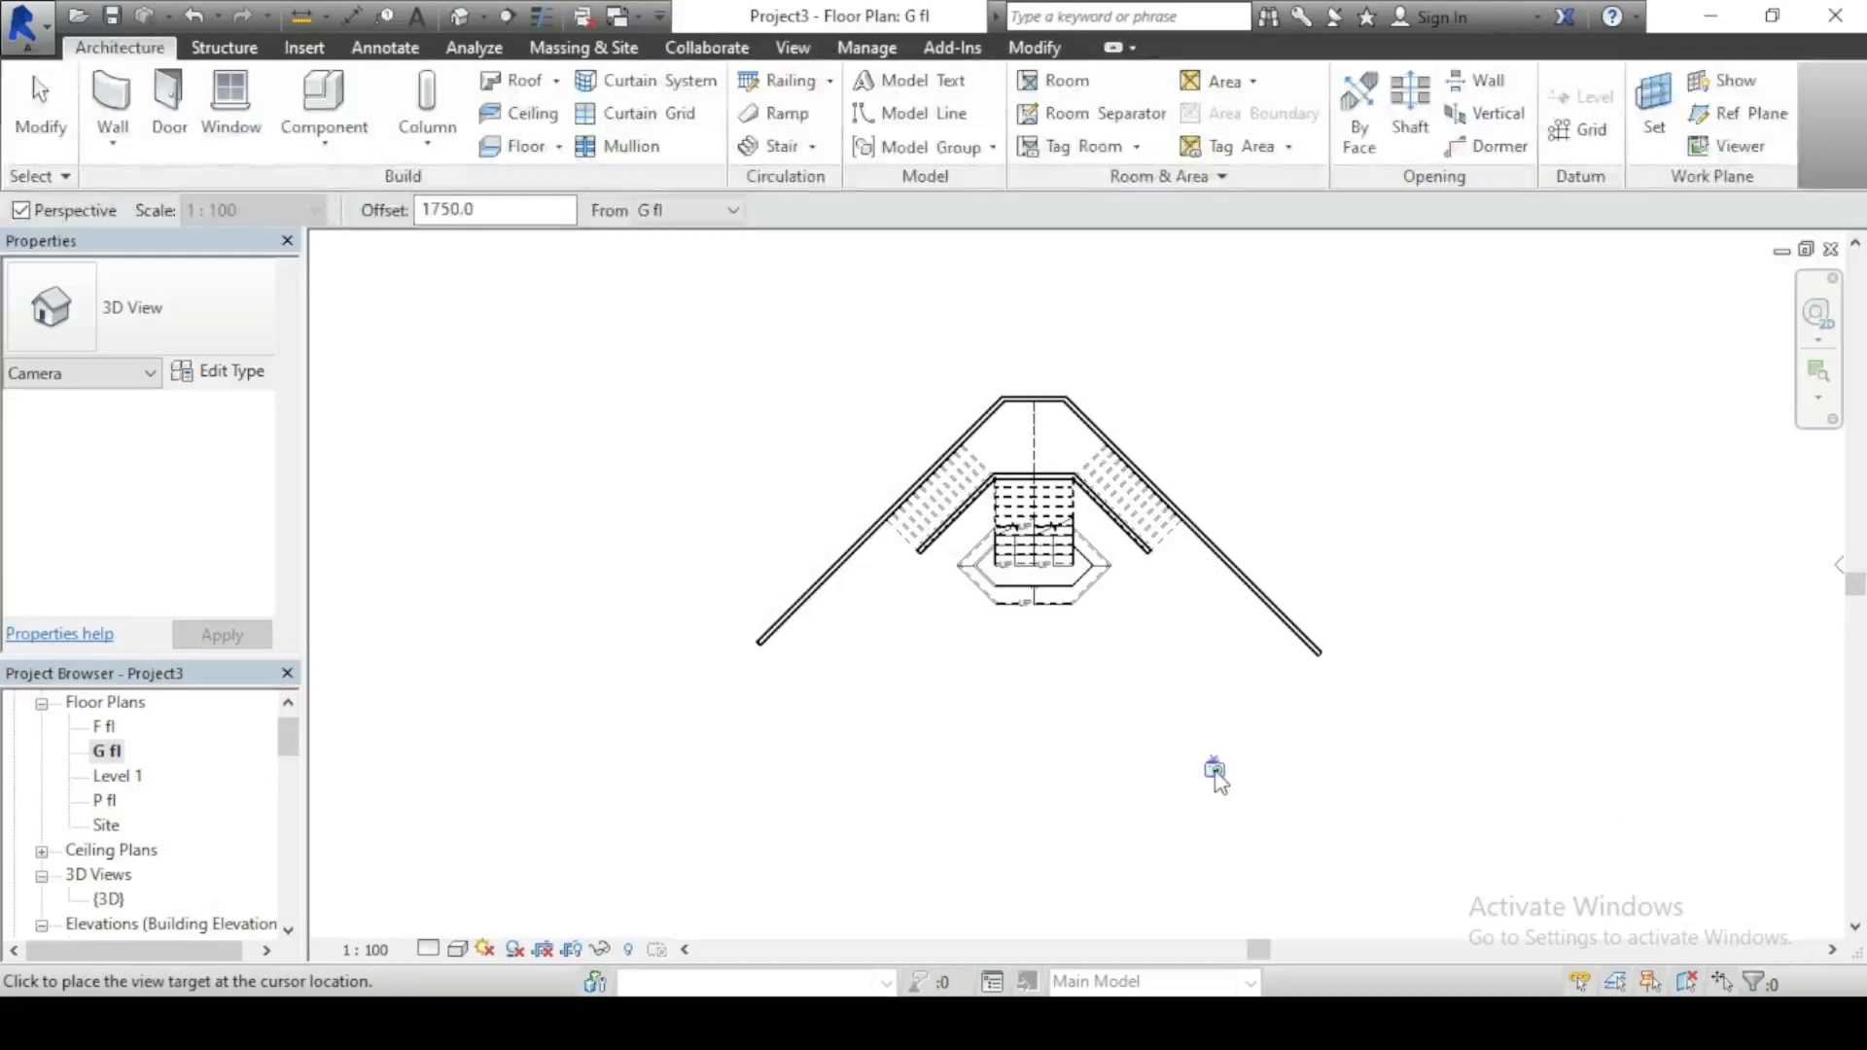
left_click(908, 243)
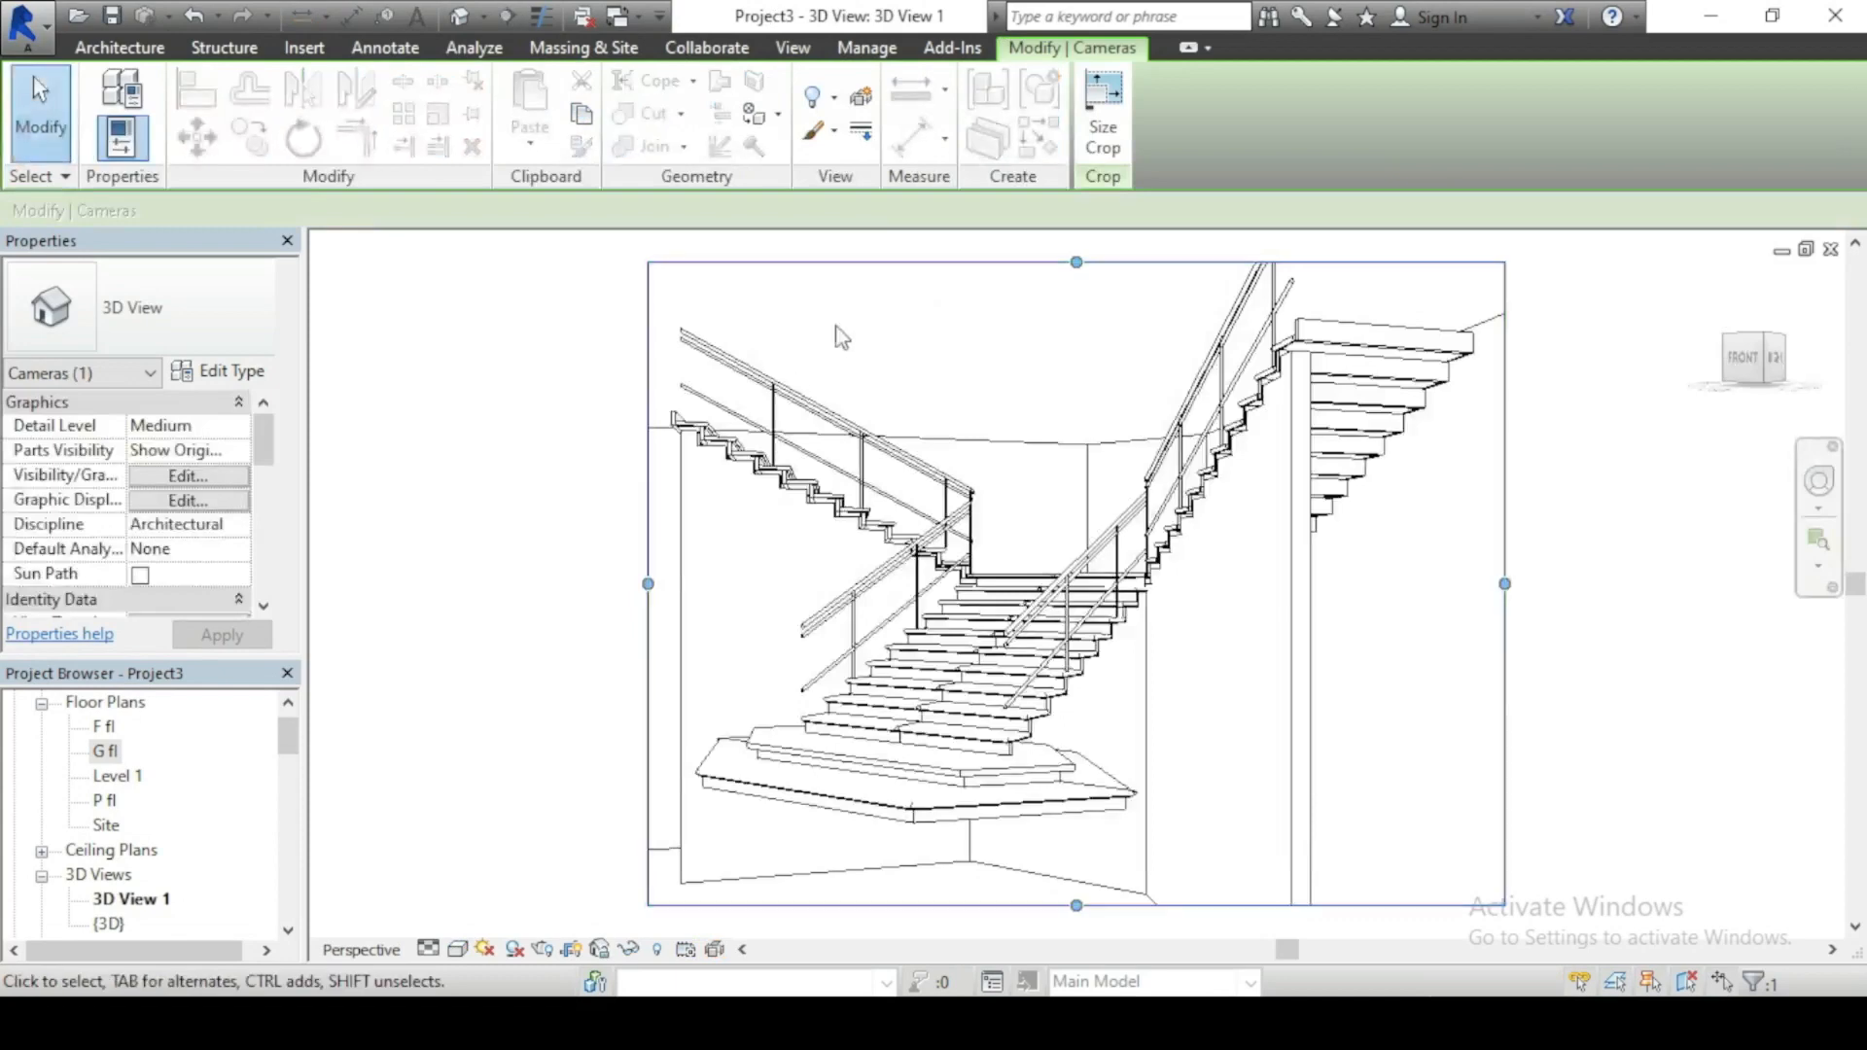
Step: Widen the camera view's crop region on both sides and upward, and turn the camera to face the staircase from the front
scroll(708, 472, "down", 2)
left_click_drag(1231, 541, 1326, 542)
left_click_drag(710, 567, 594, 567)
left_click_drag(941, 383, 943, 304)
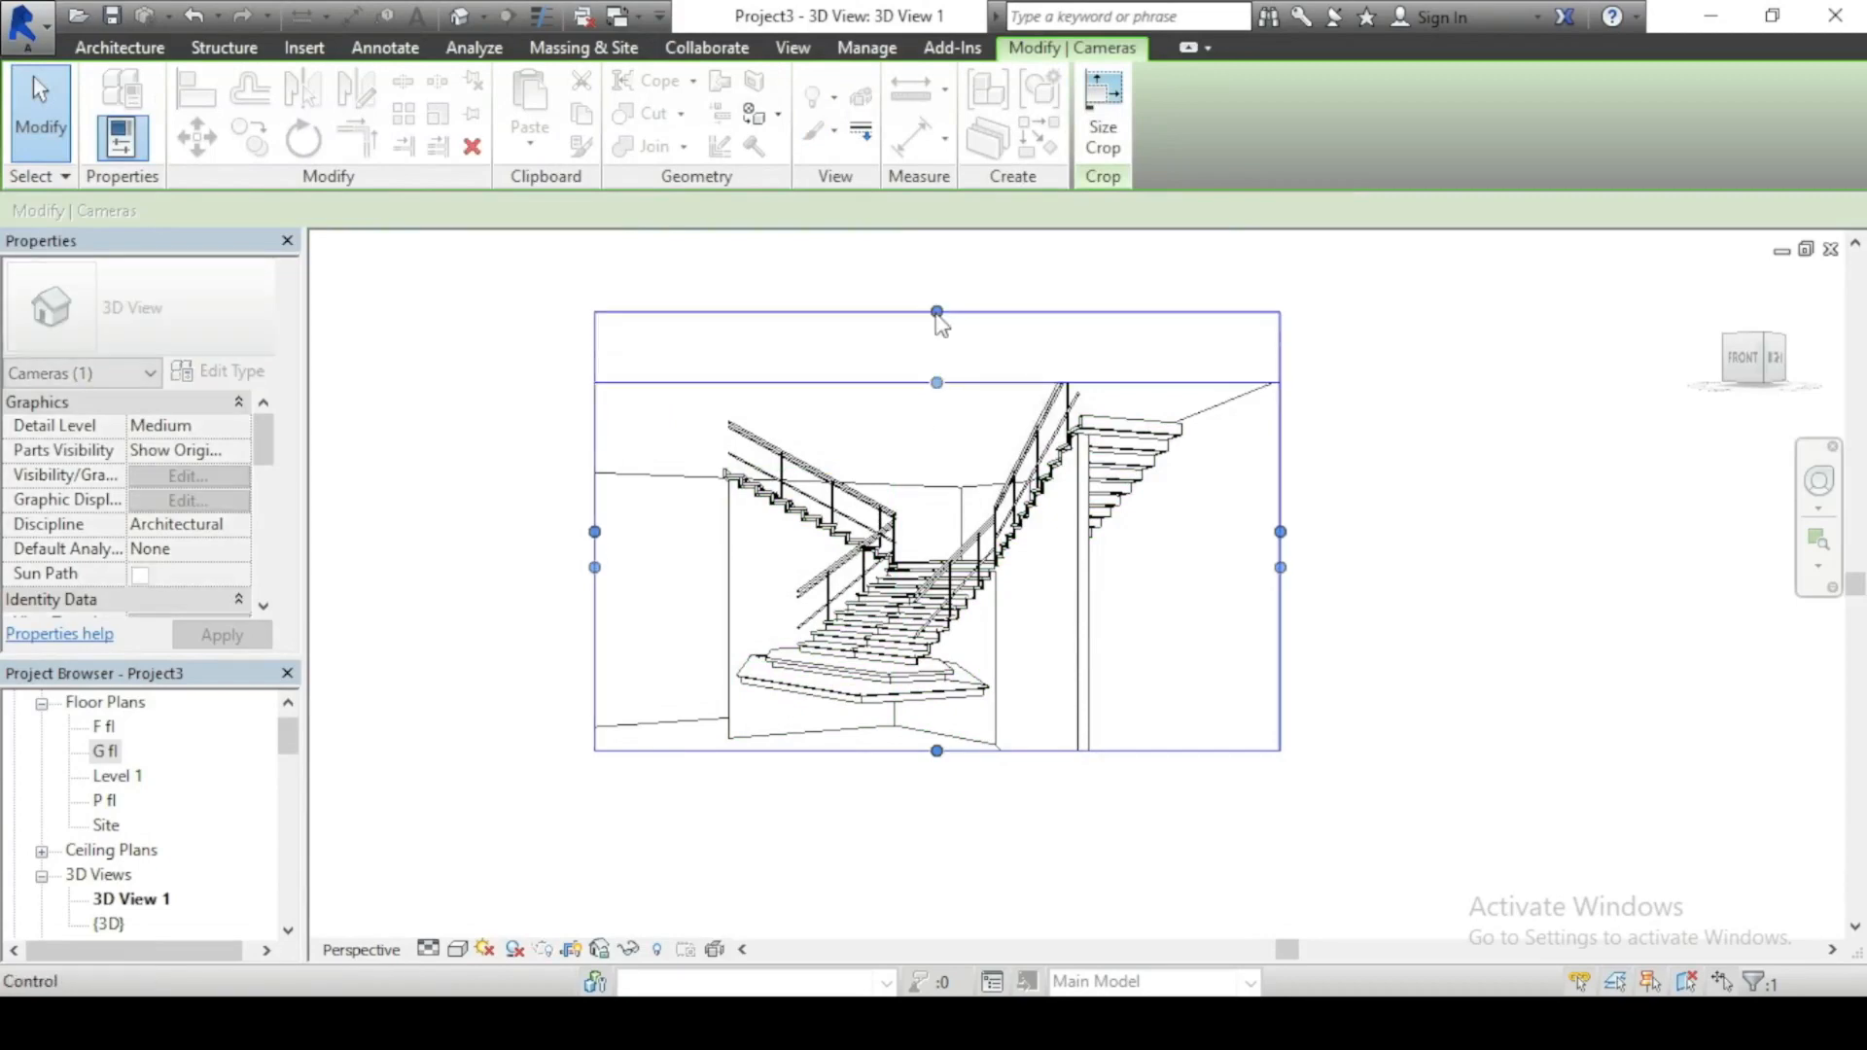
scroll(816, 450, "up", 1)
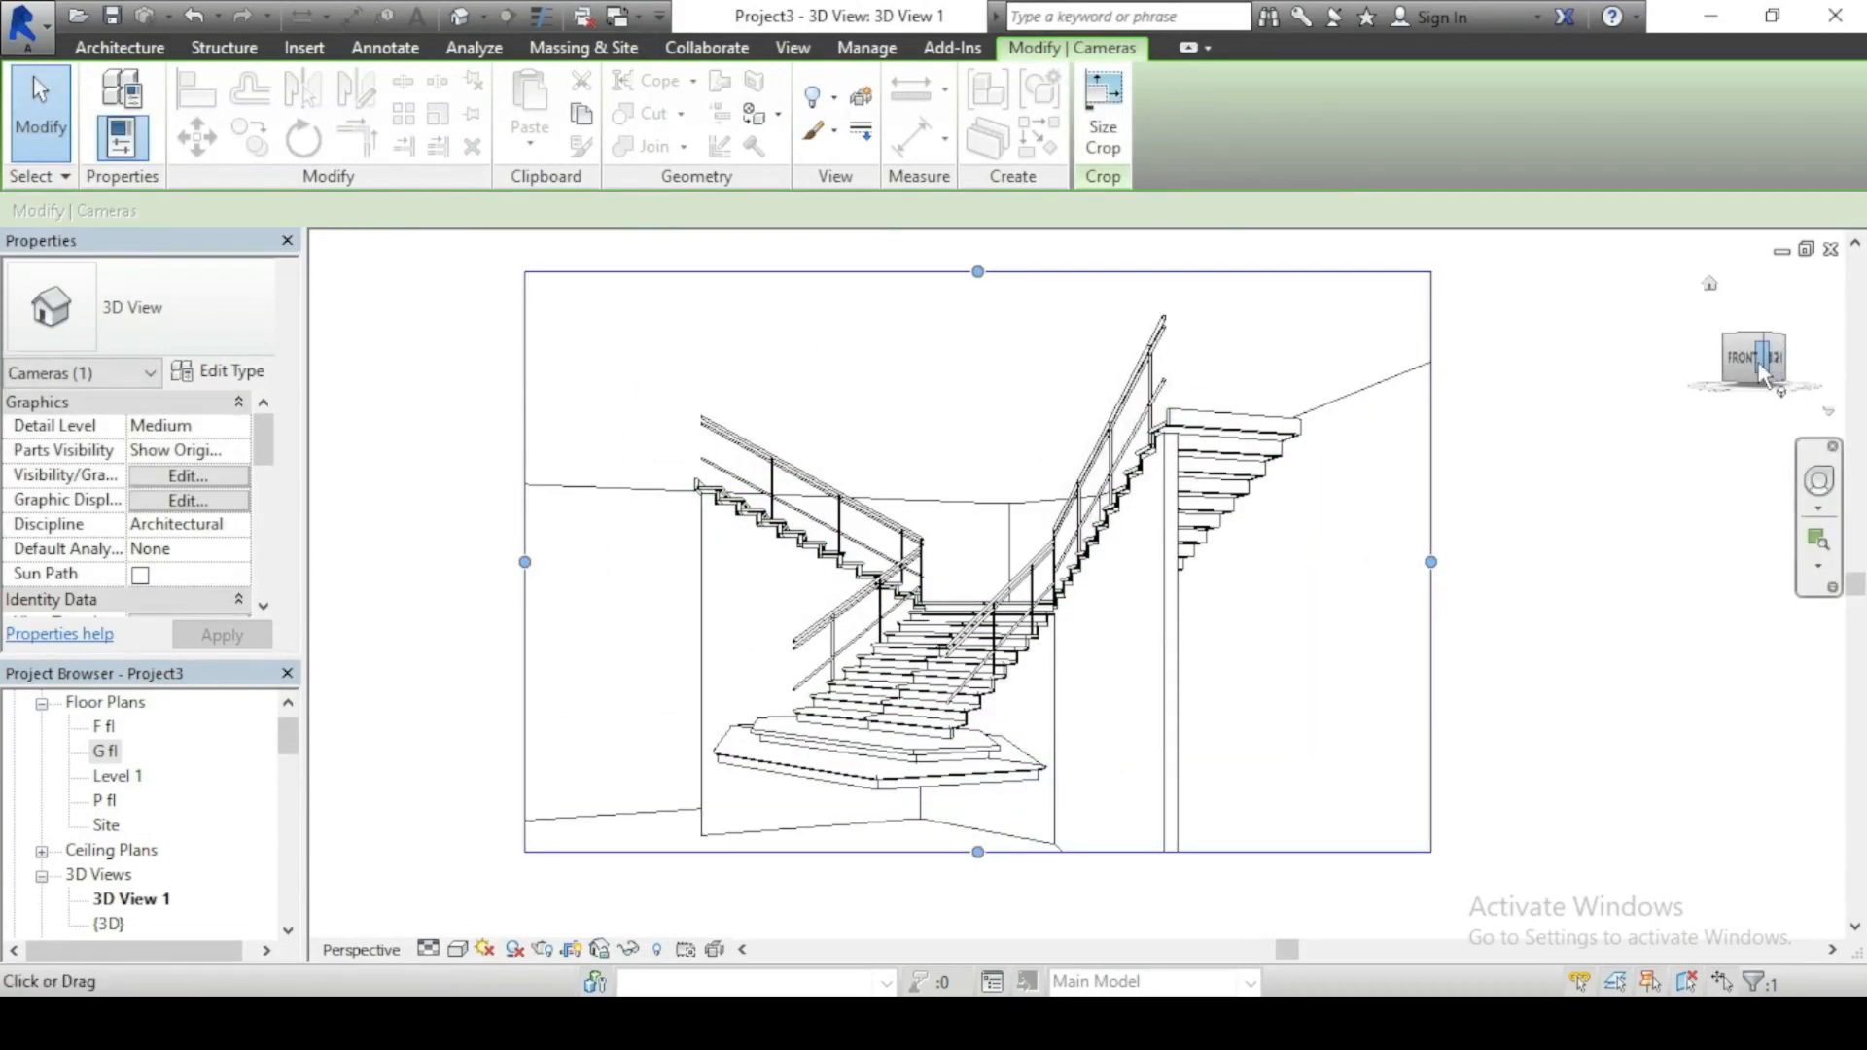
mouse_move(1751, 370)
left_mouse_down()
mouse_move(1828, 351)
mouse_move(1776, 352)
left_mouse_up()
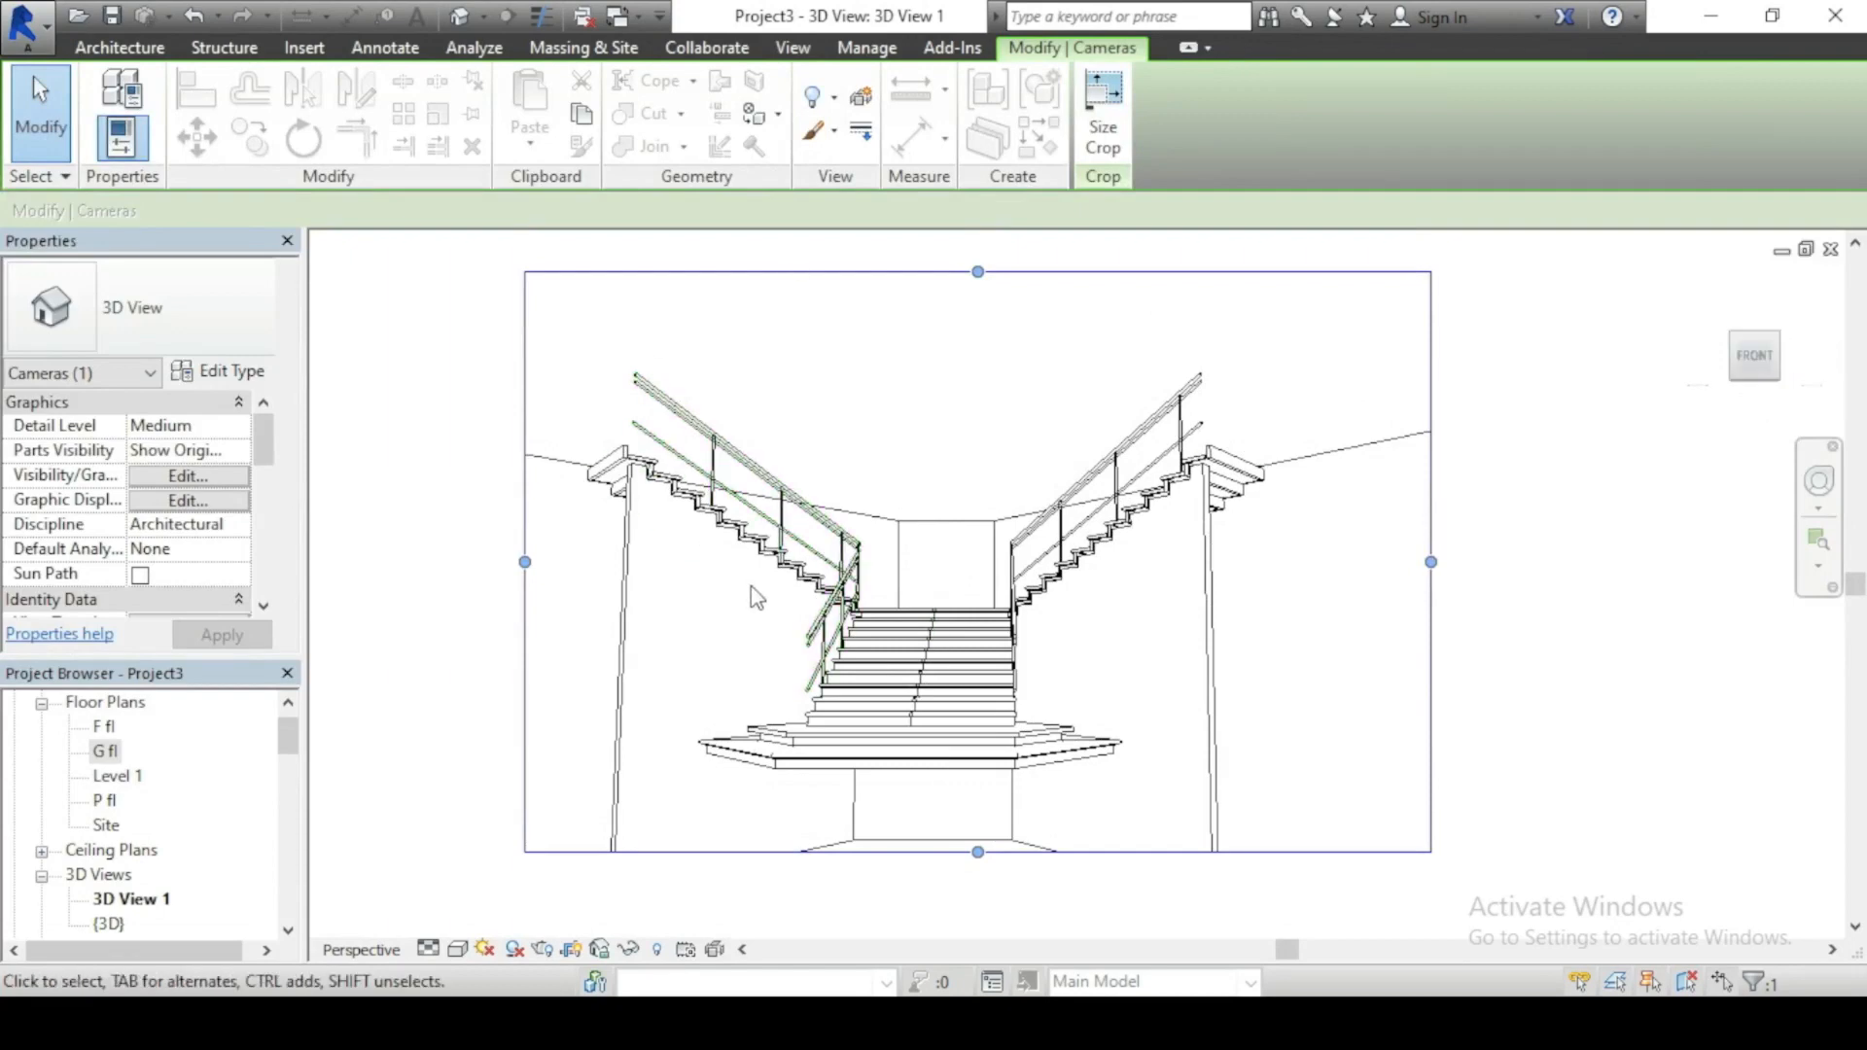
Step: Examine the front of the staircase and the wall beside its right-hand branch in the camera view
left_click(1765, 358)
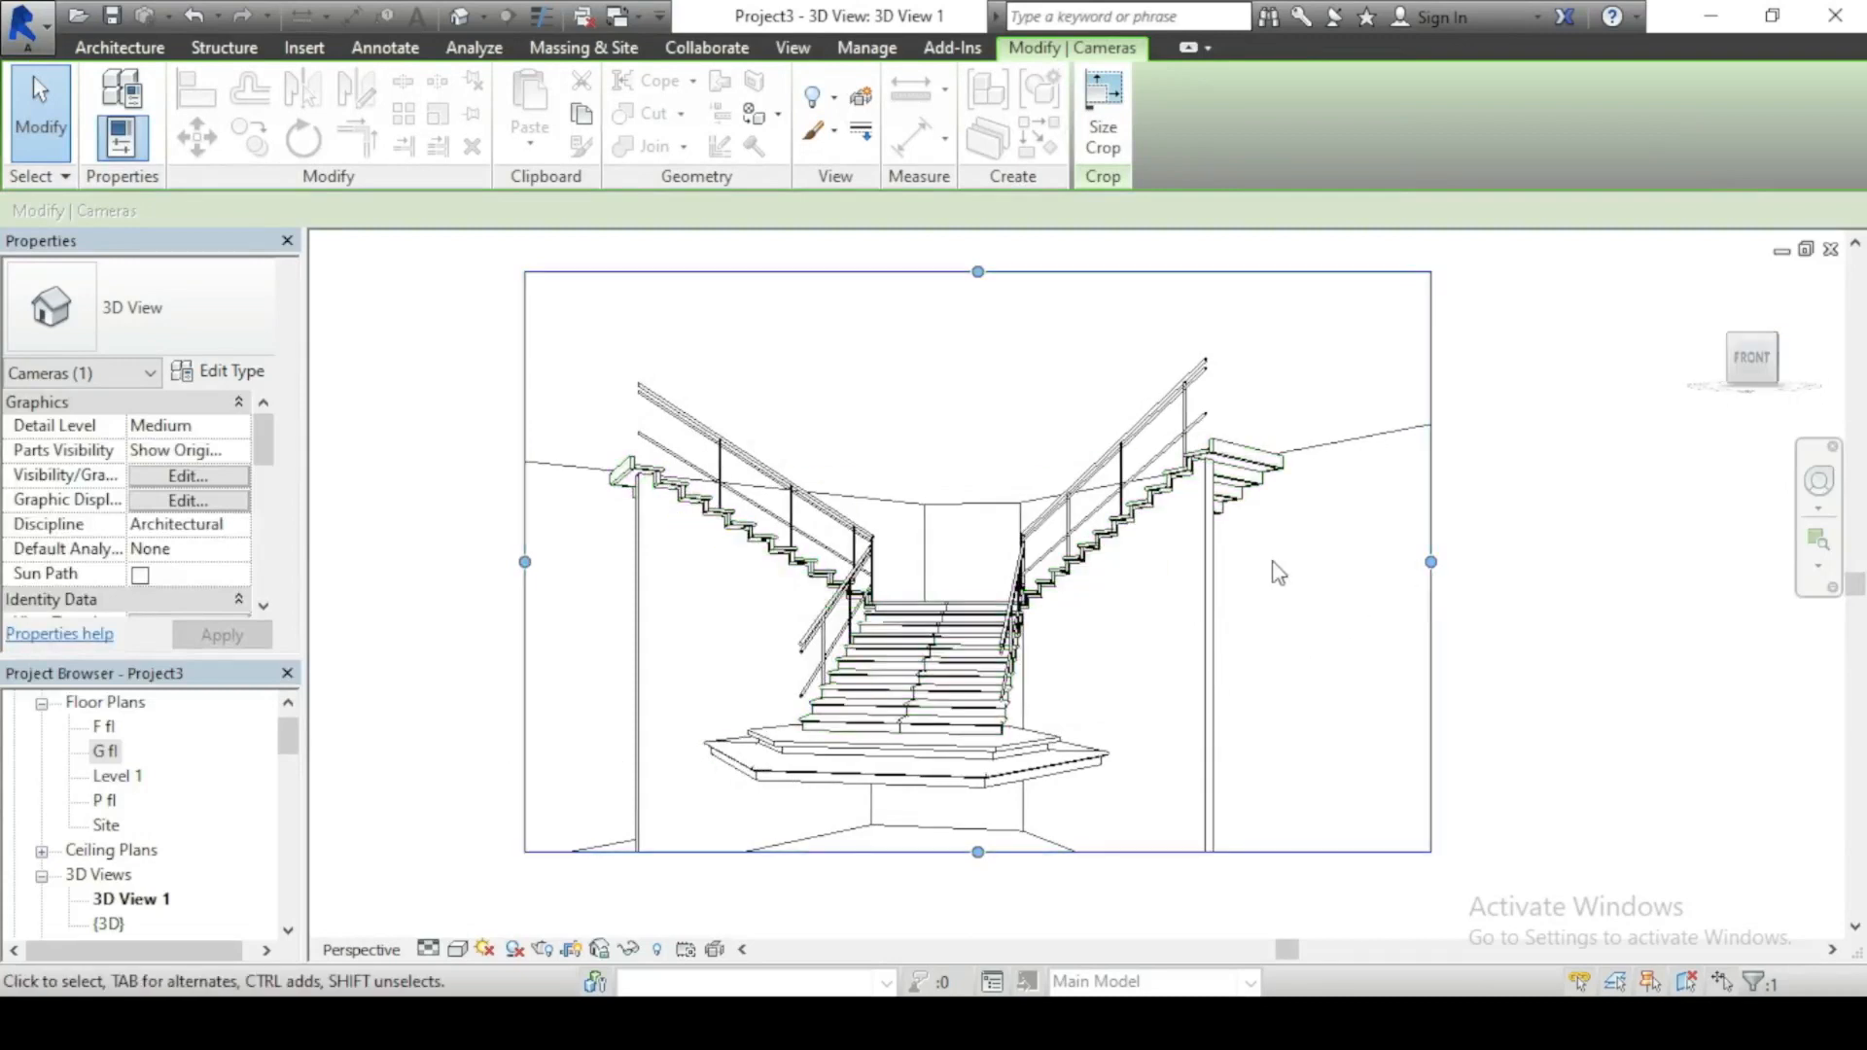
left_click(1223, 576)
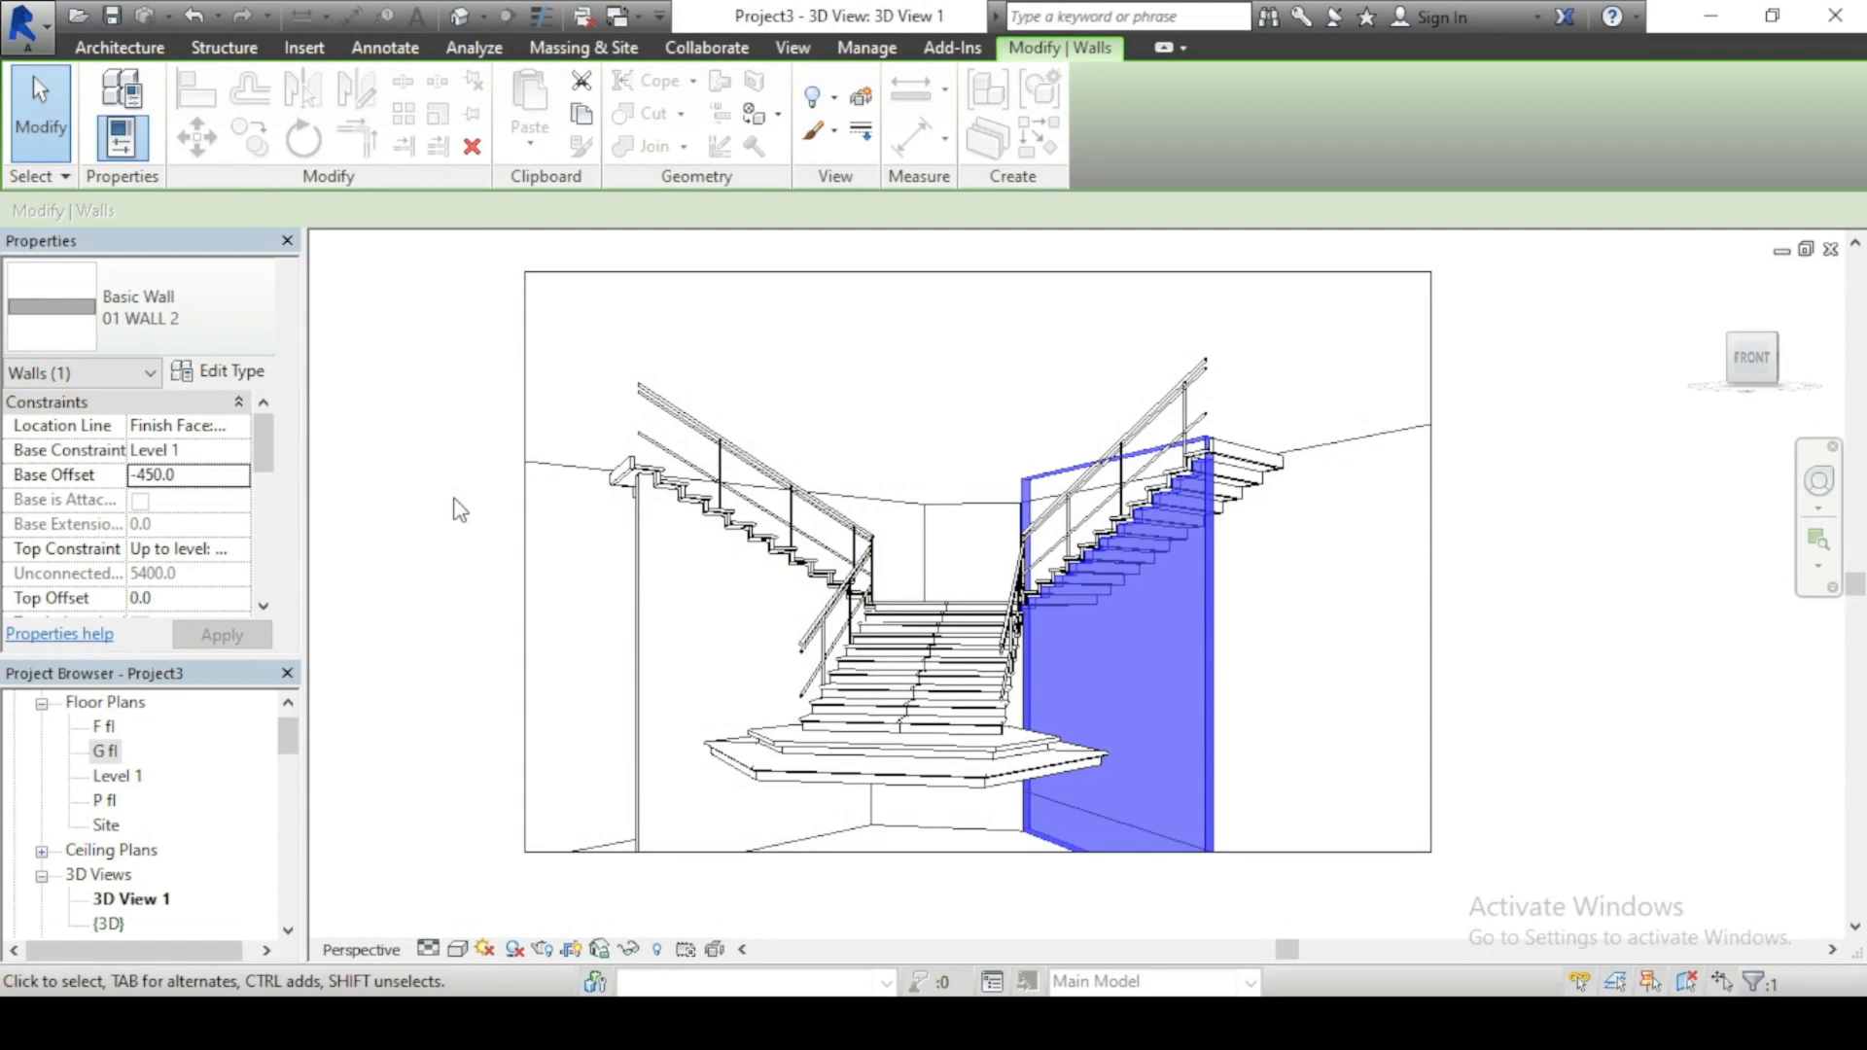
left_click(1315, 348)
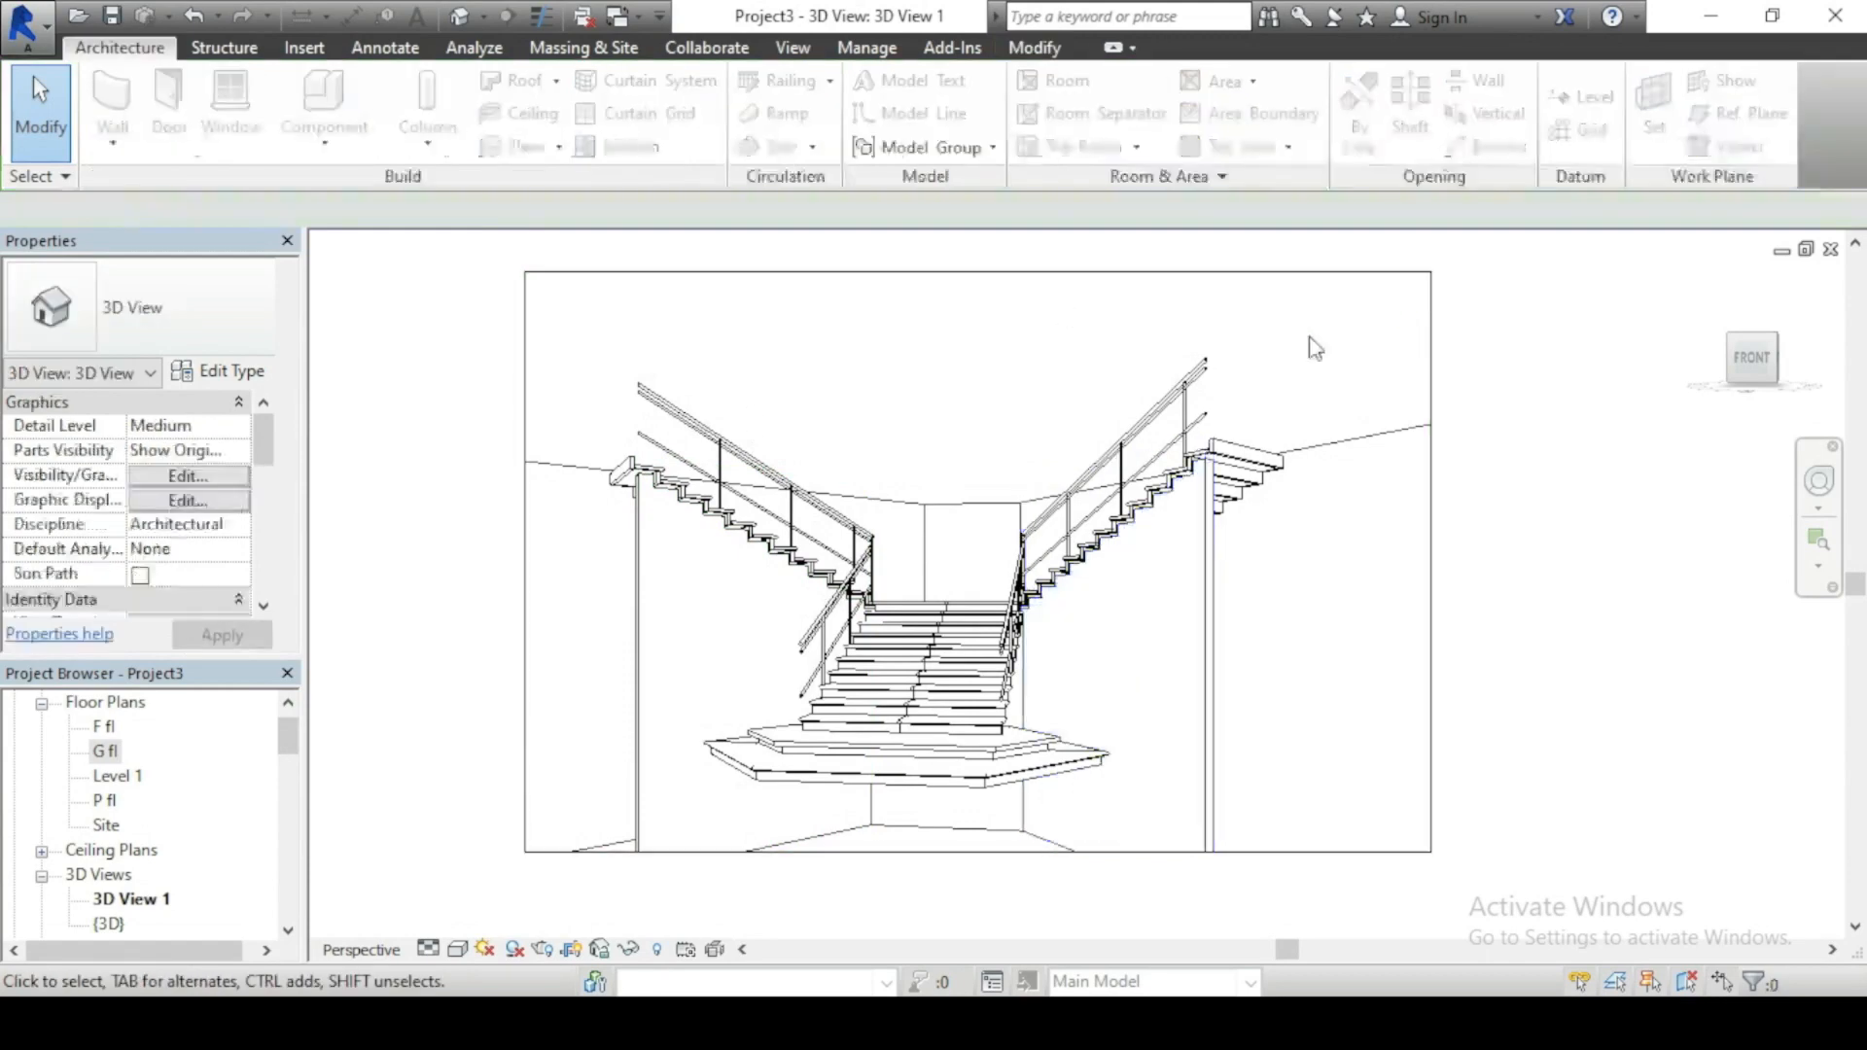
scroll(826, 486, "up", 3)
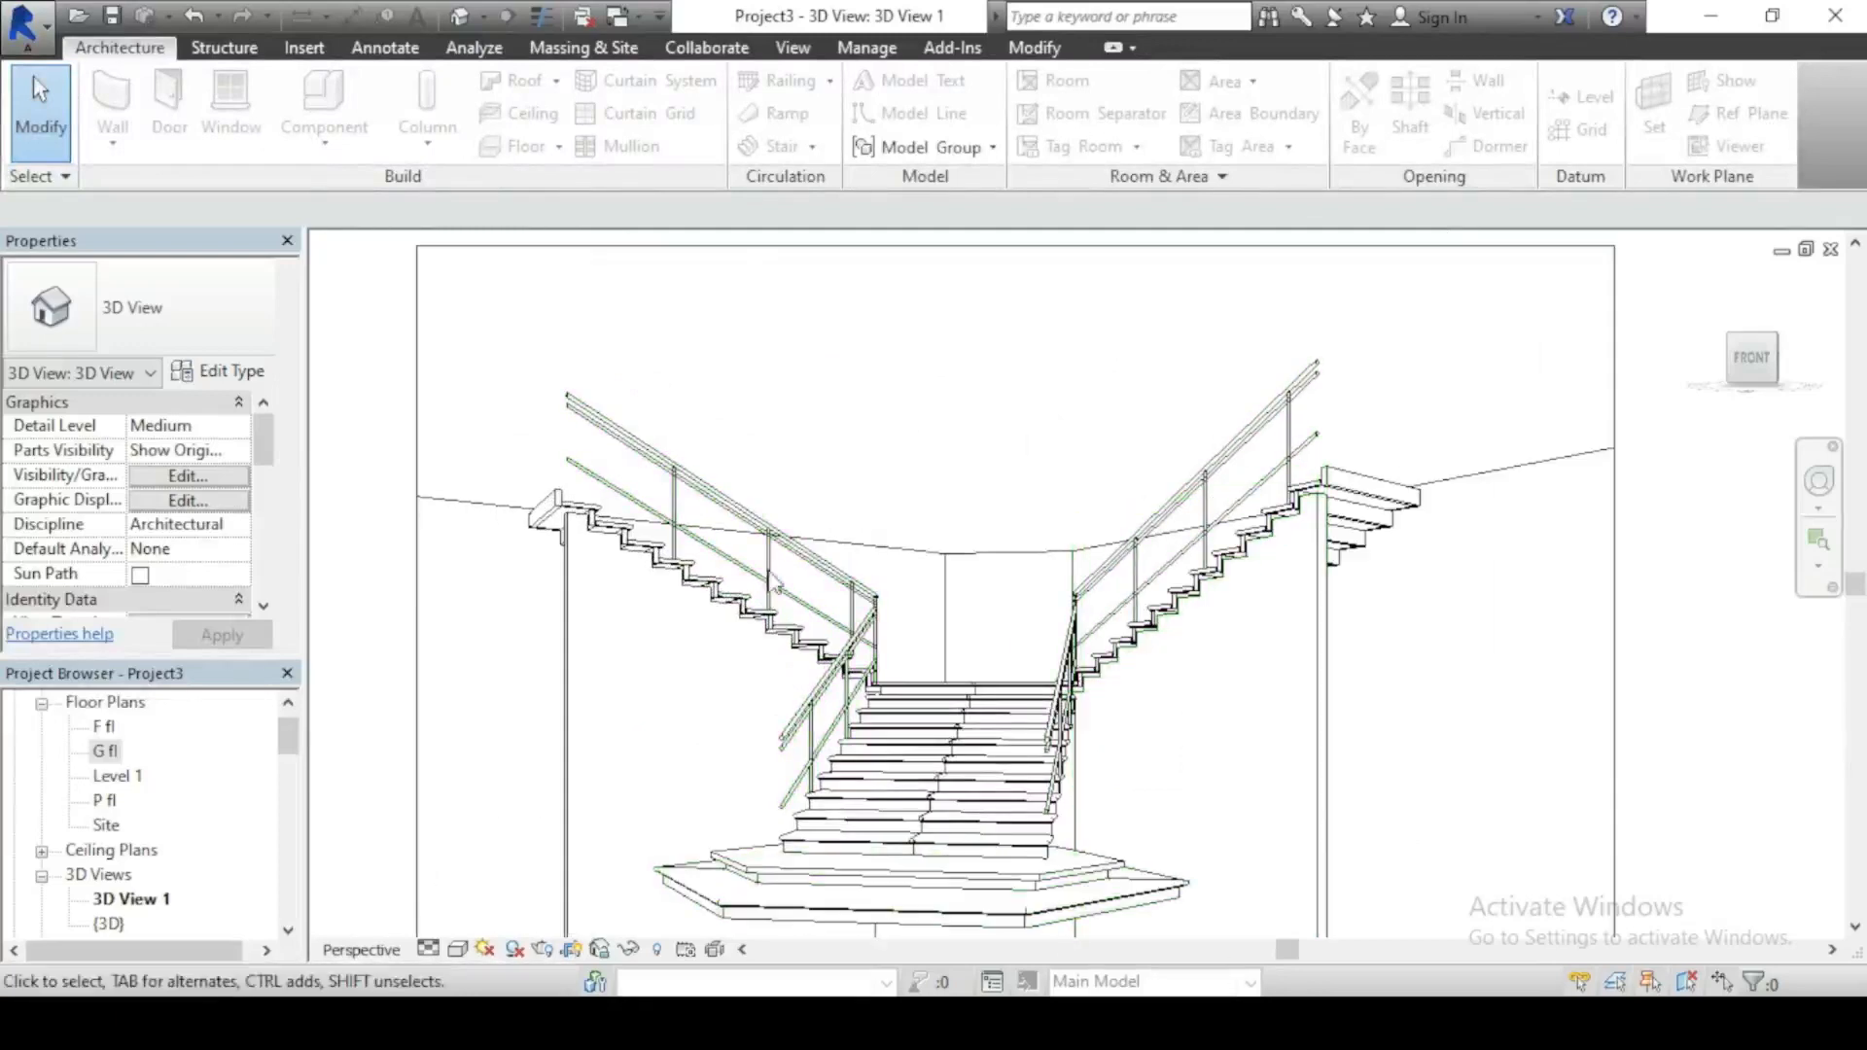
scroll(1136, 530, "down", 2)
scroll(942, 863, "up", 2)
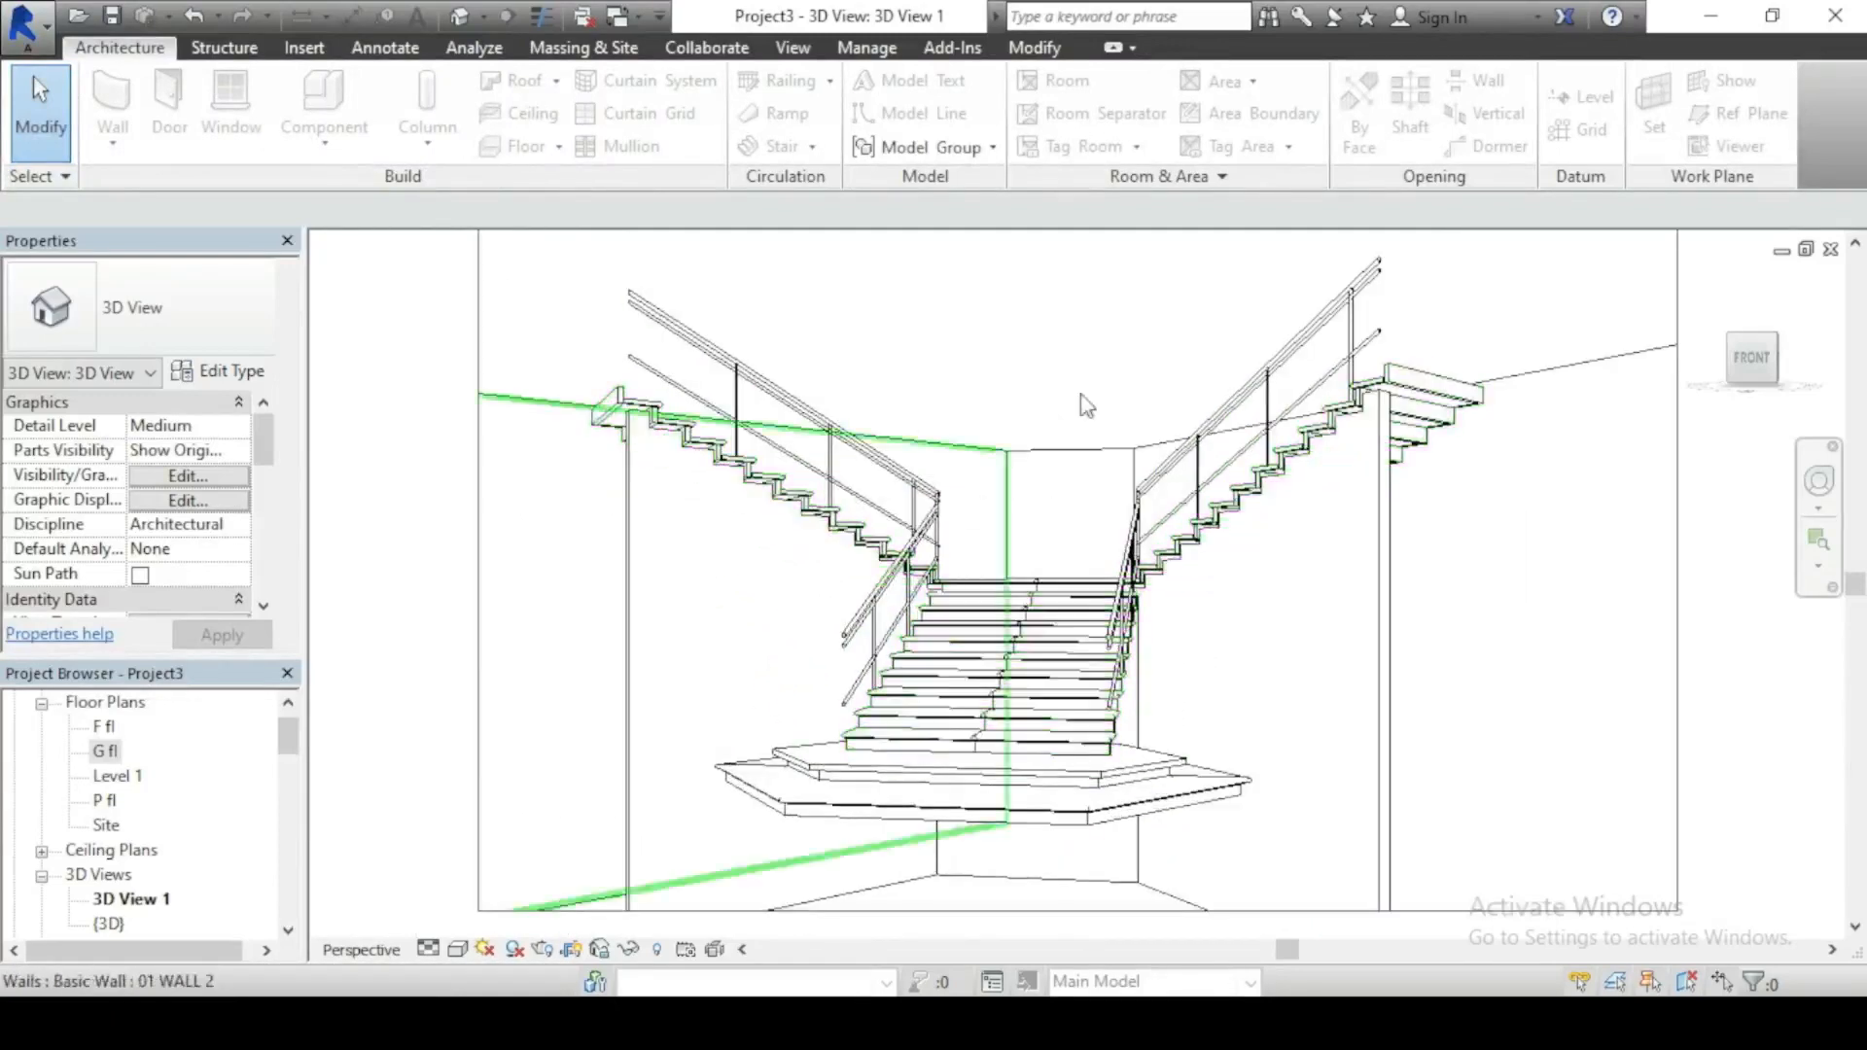
scroll(902, 725, "down", 1)
scroll(1016, 641, "up", 1)
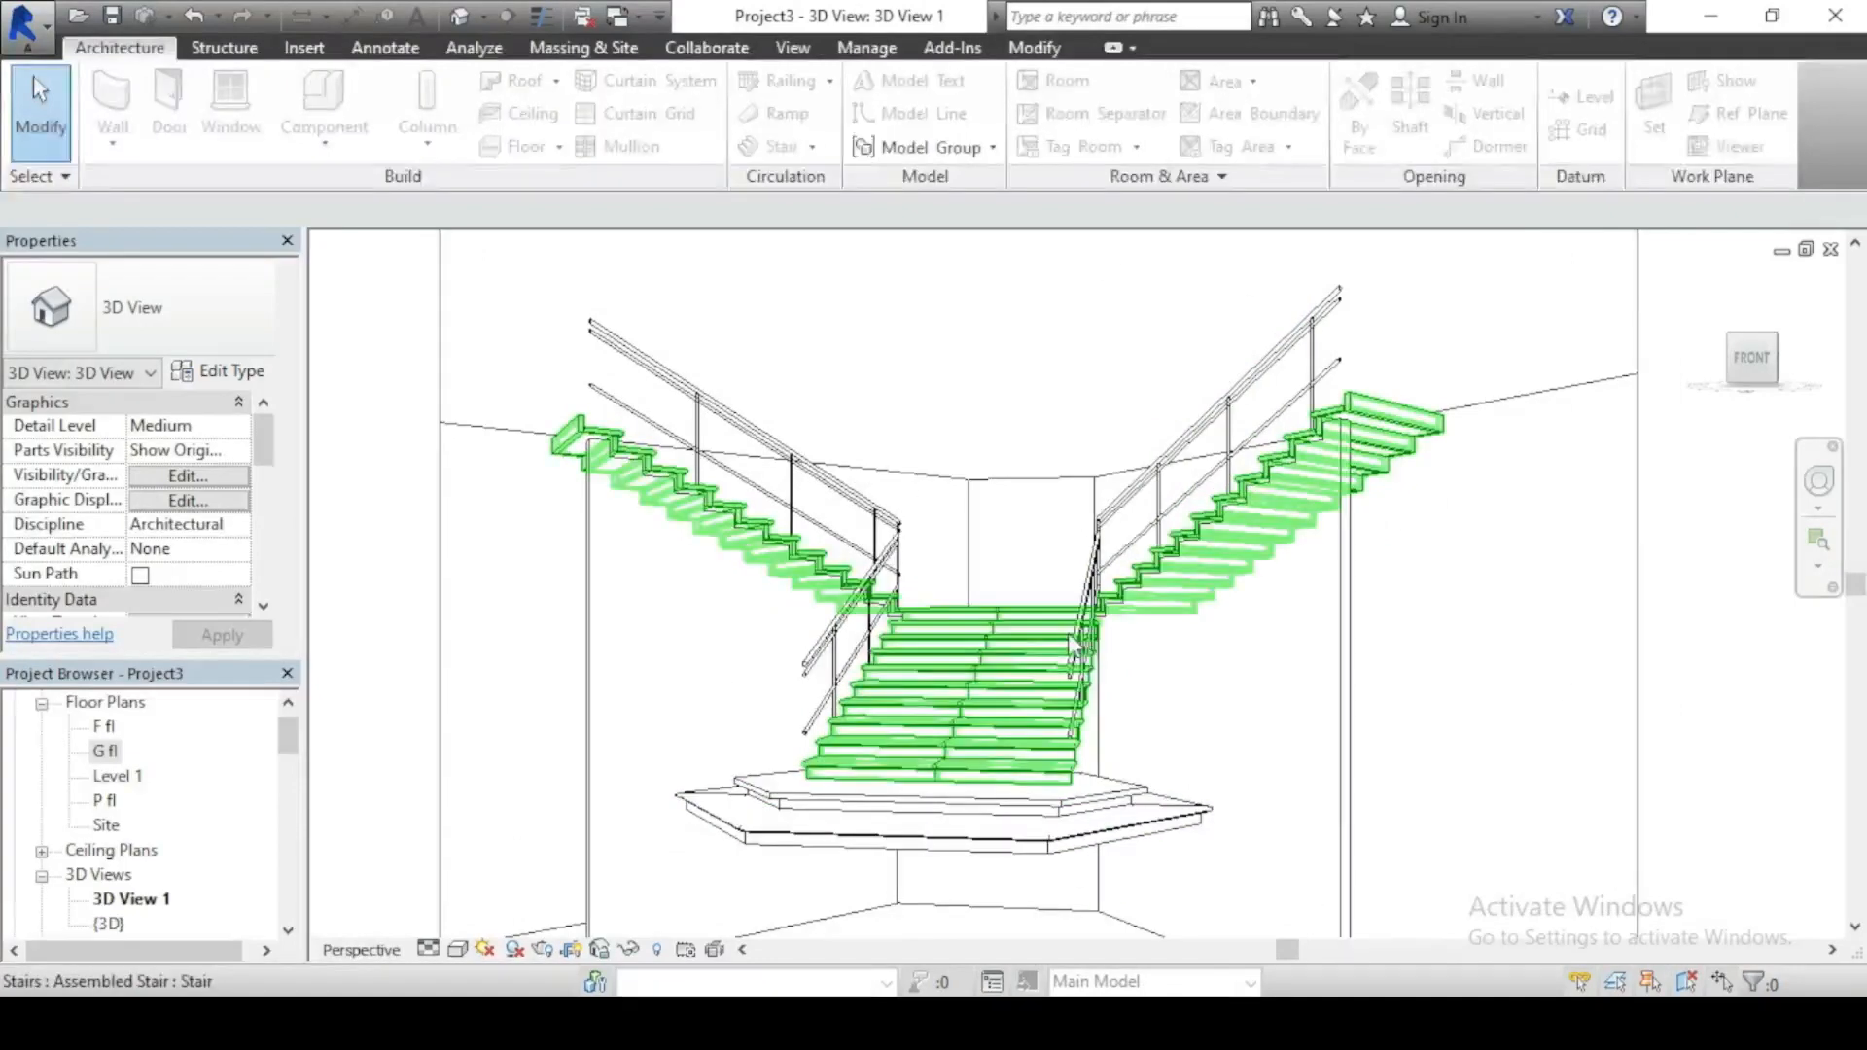
scroll(836, 398, "down", 1)
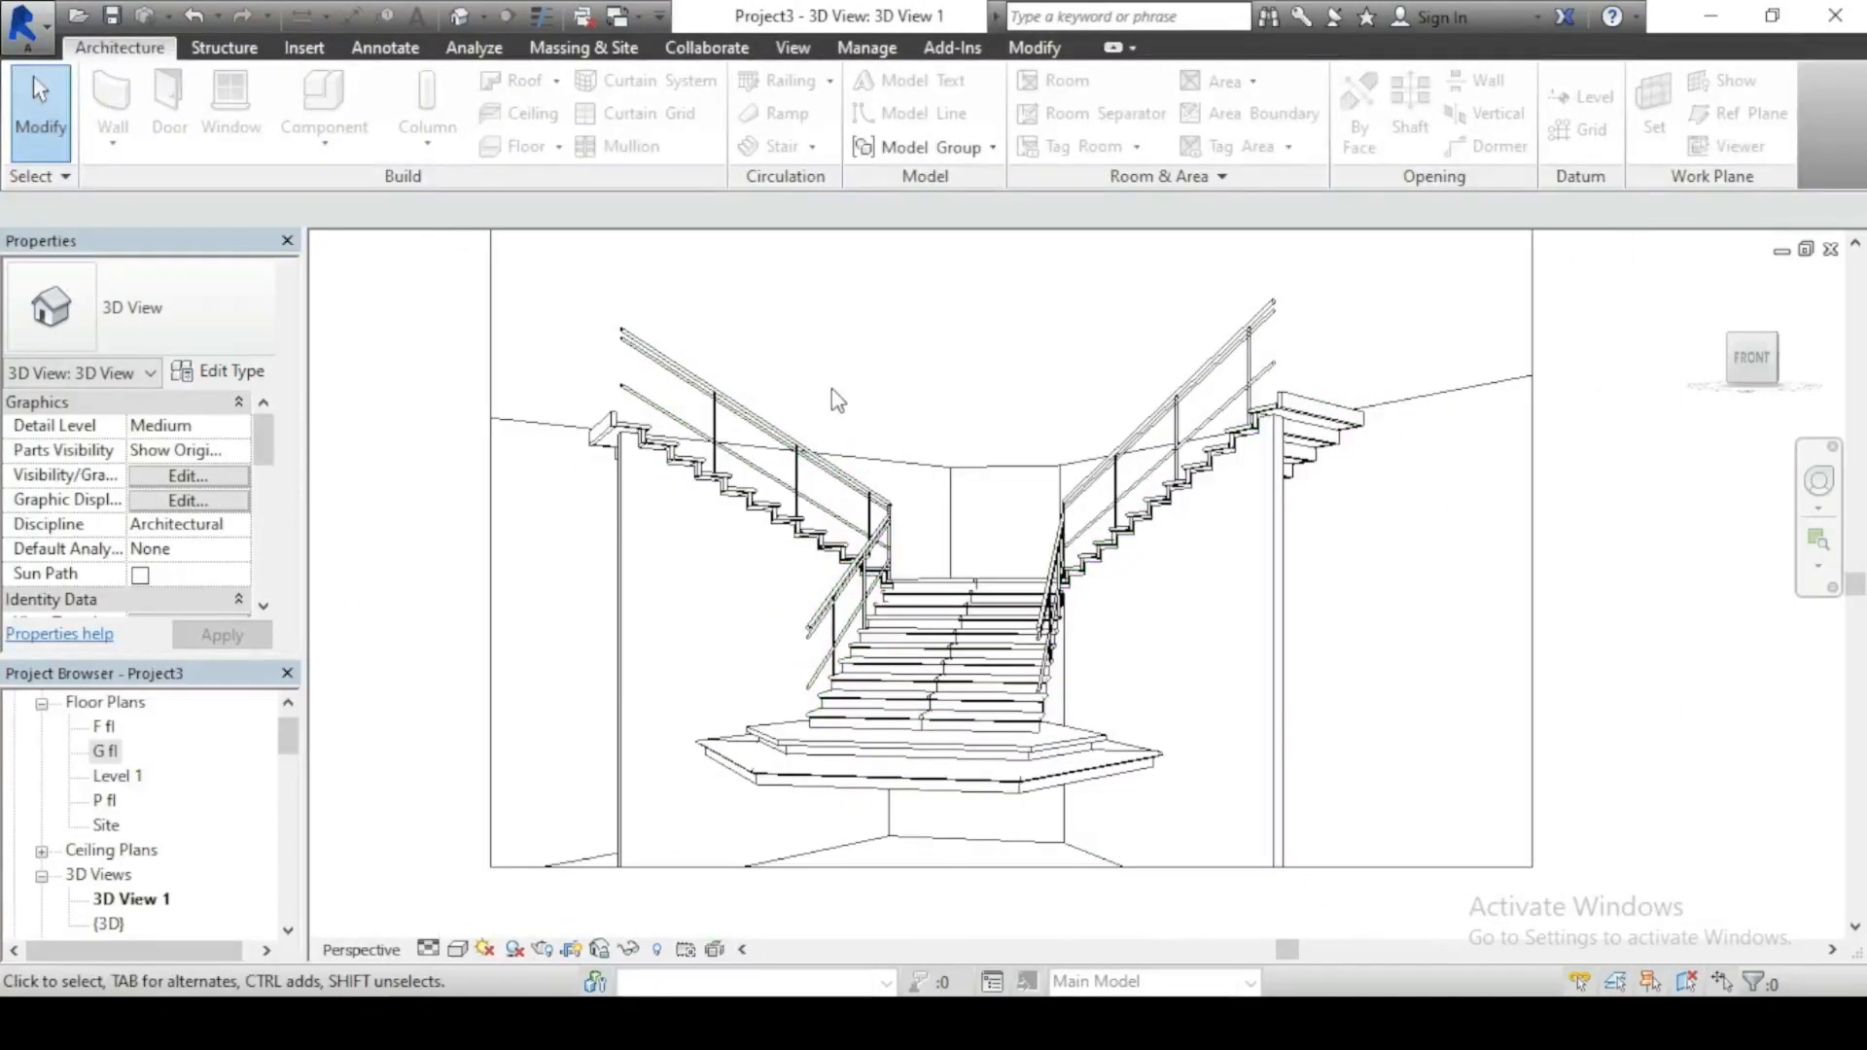
Step: Set the camera view's visual style to Shaded
left_click(456, 949)
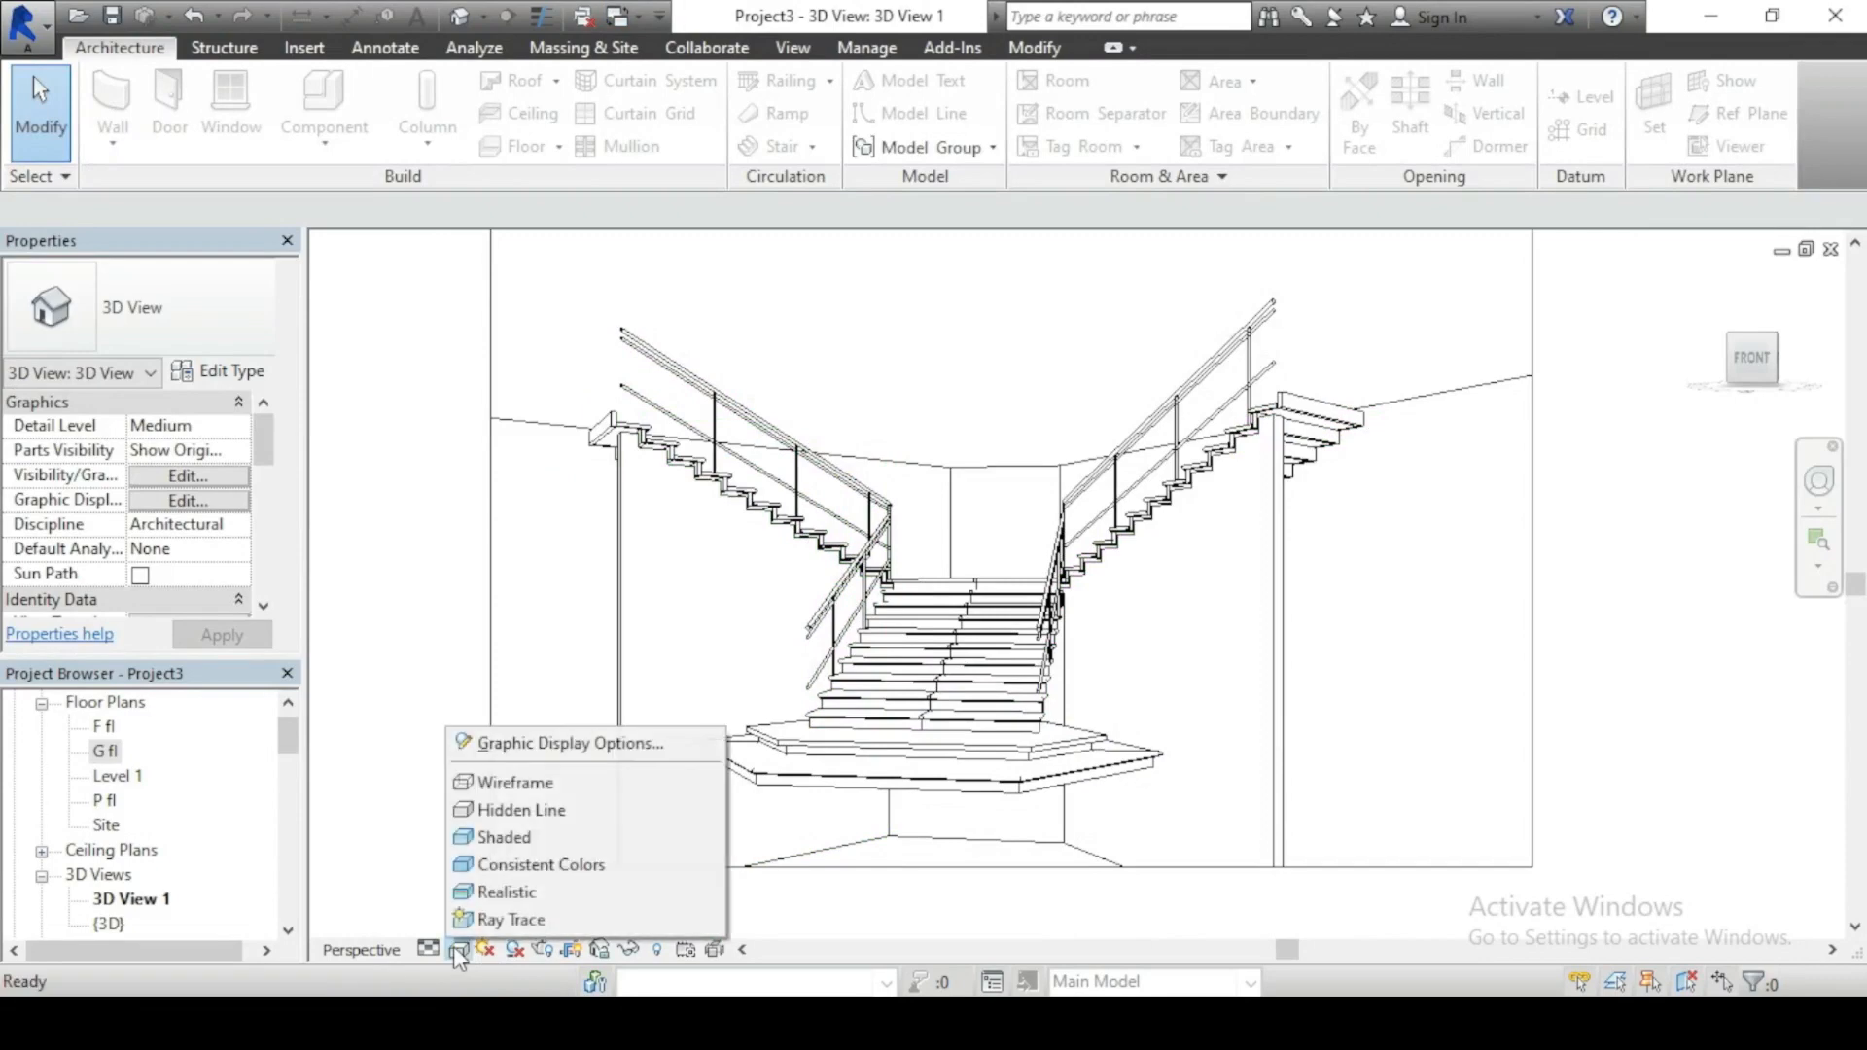
left_click(503, 842)
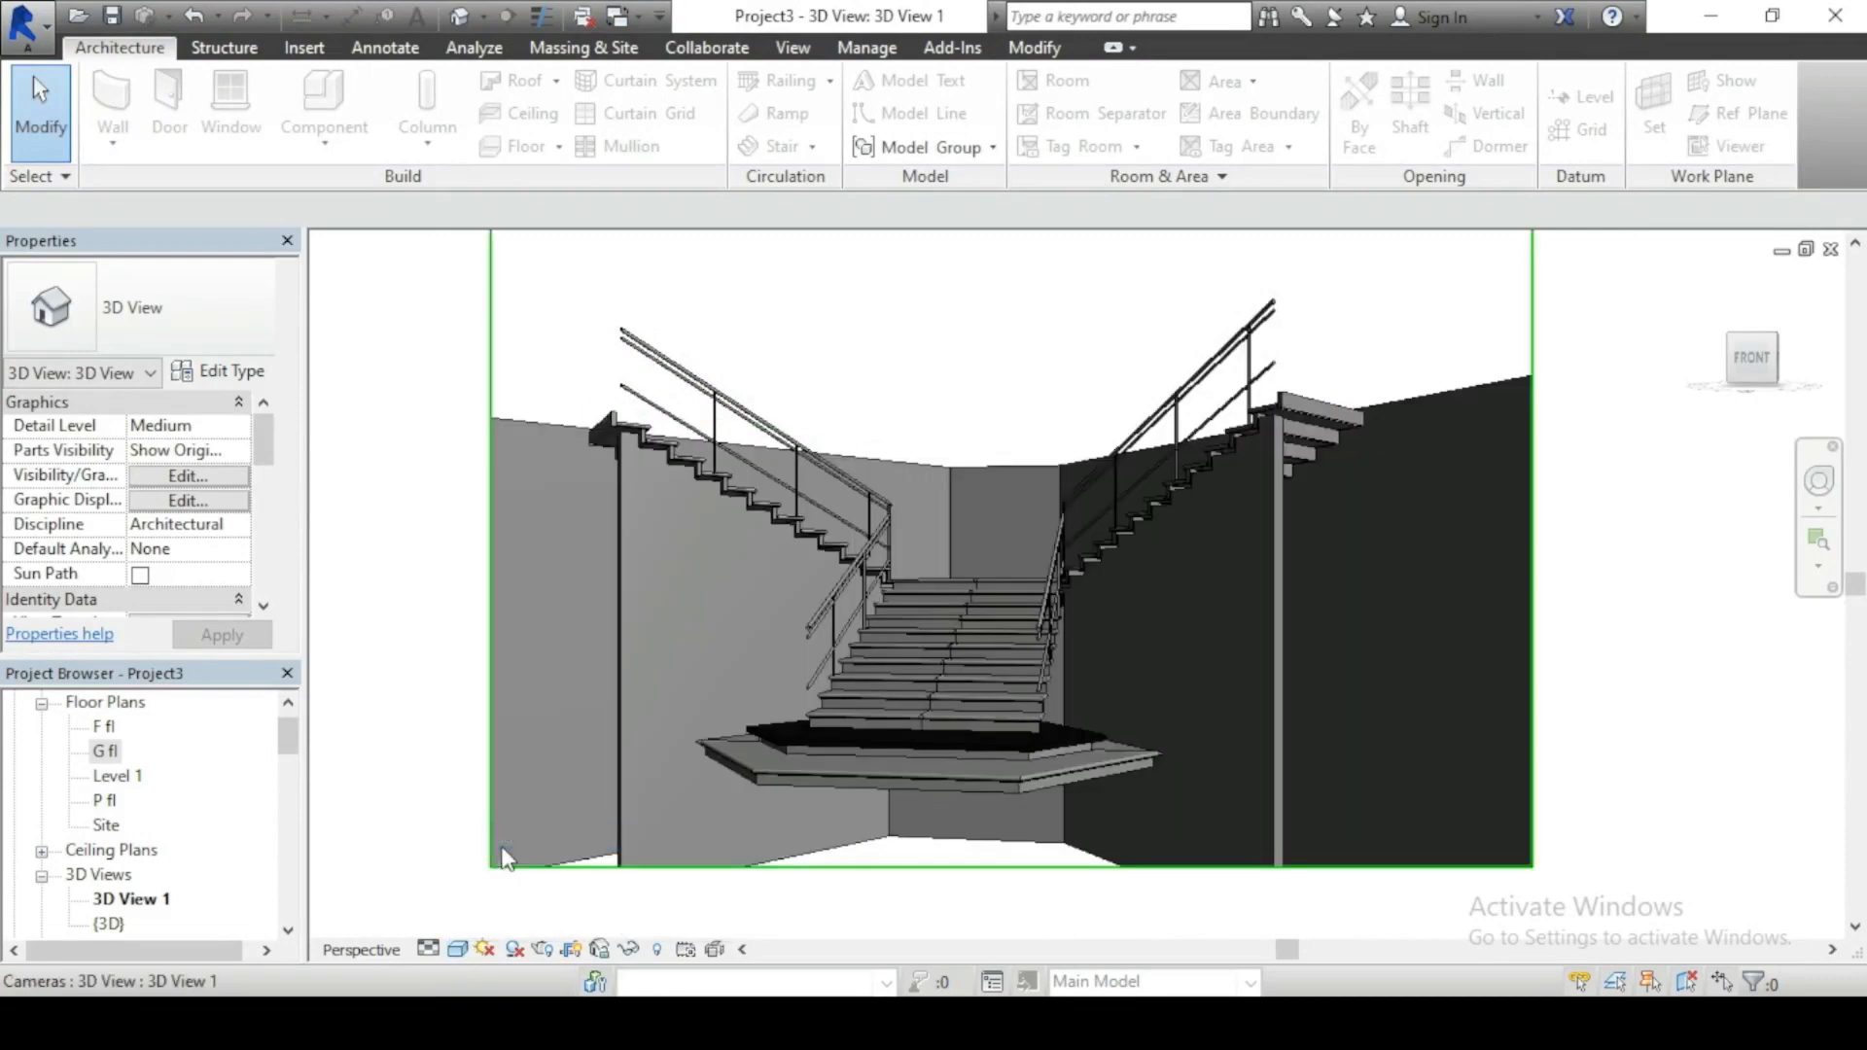
scroll(1161, 523, "up", 3)
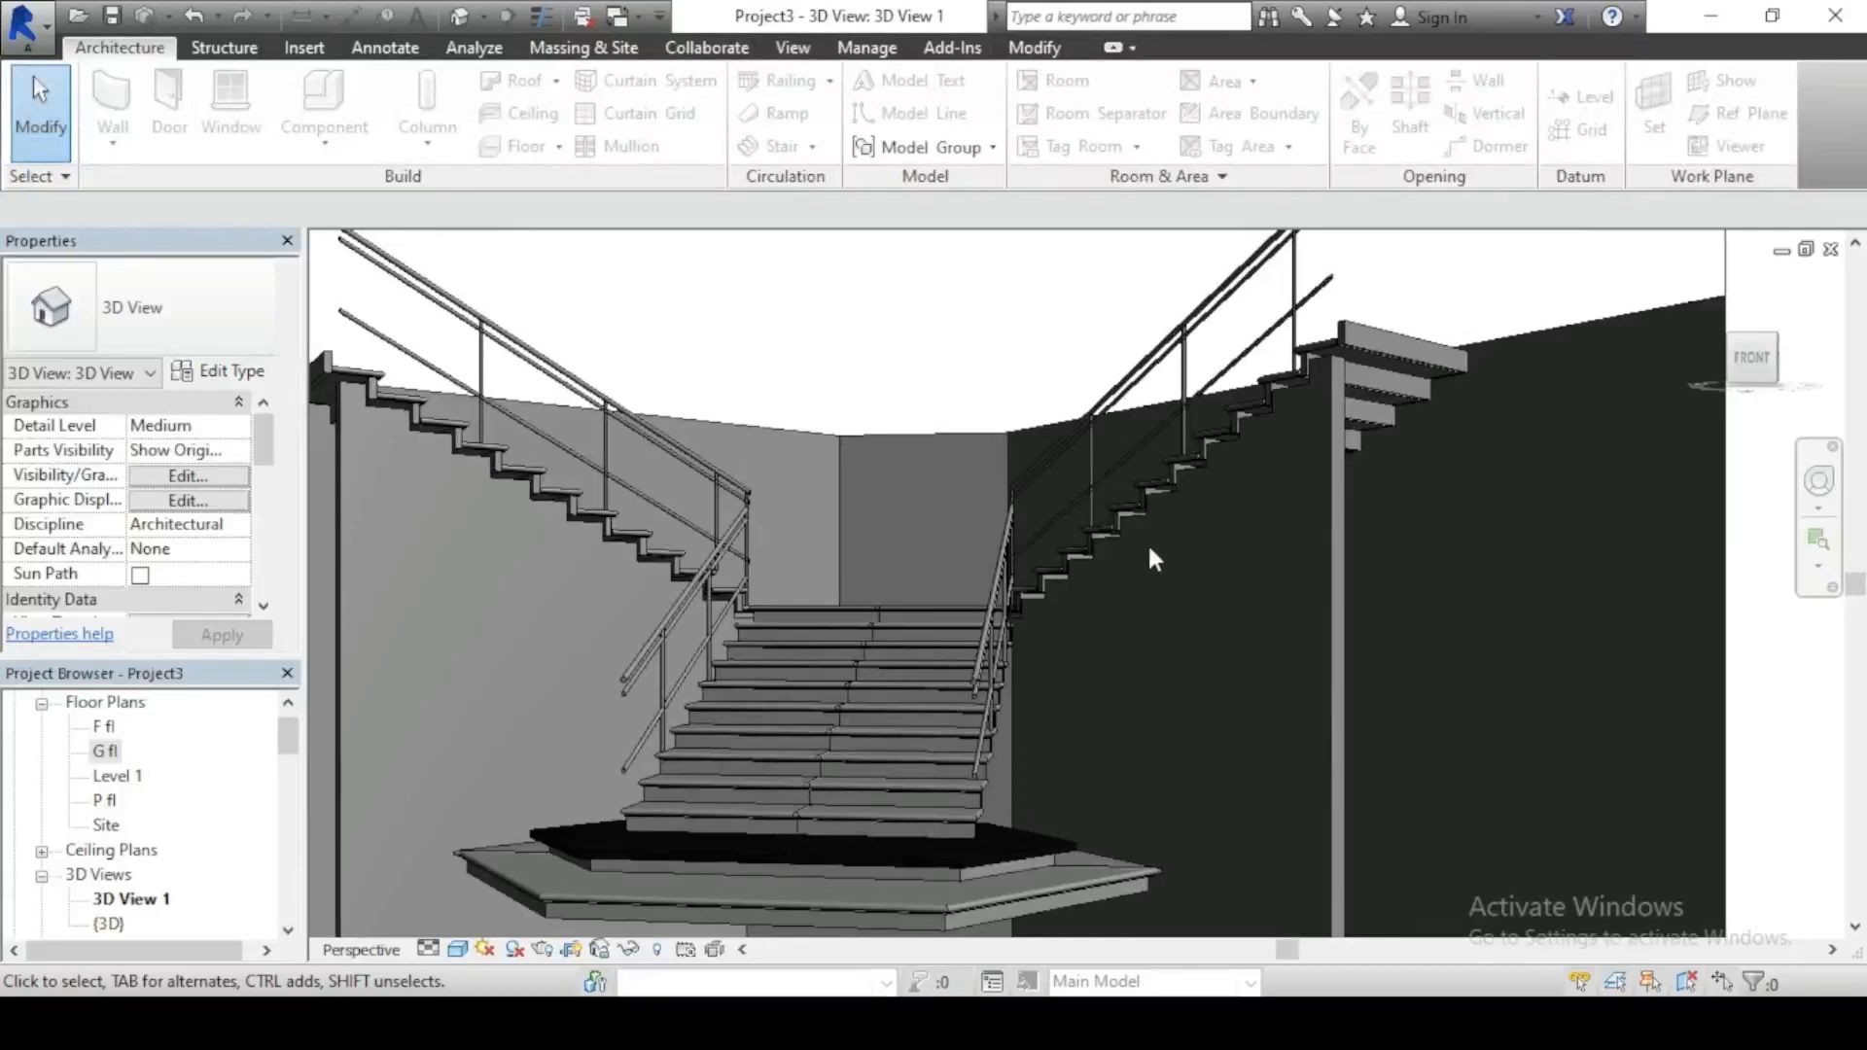
scroll(1012, 604, "up", 5)
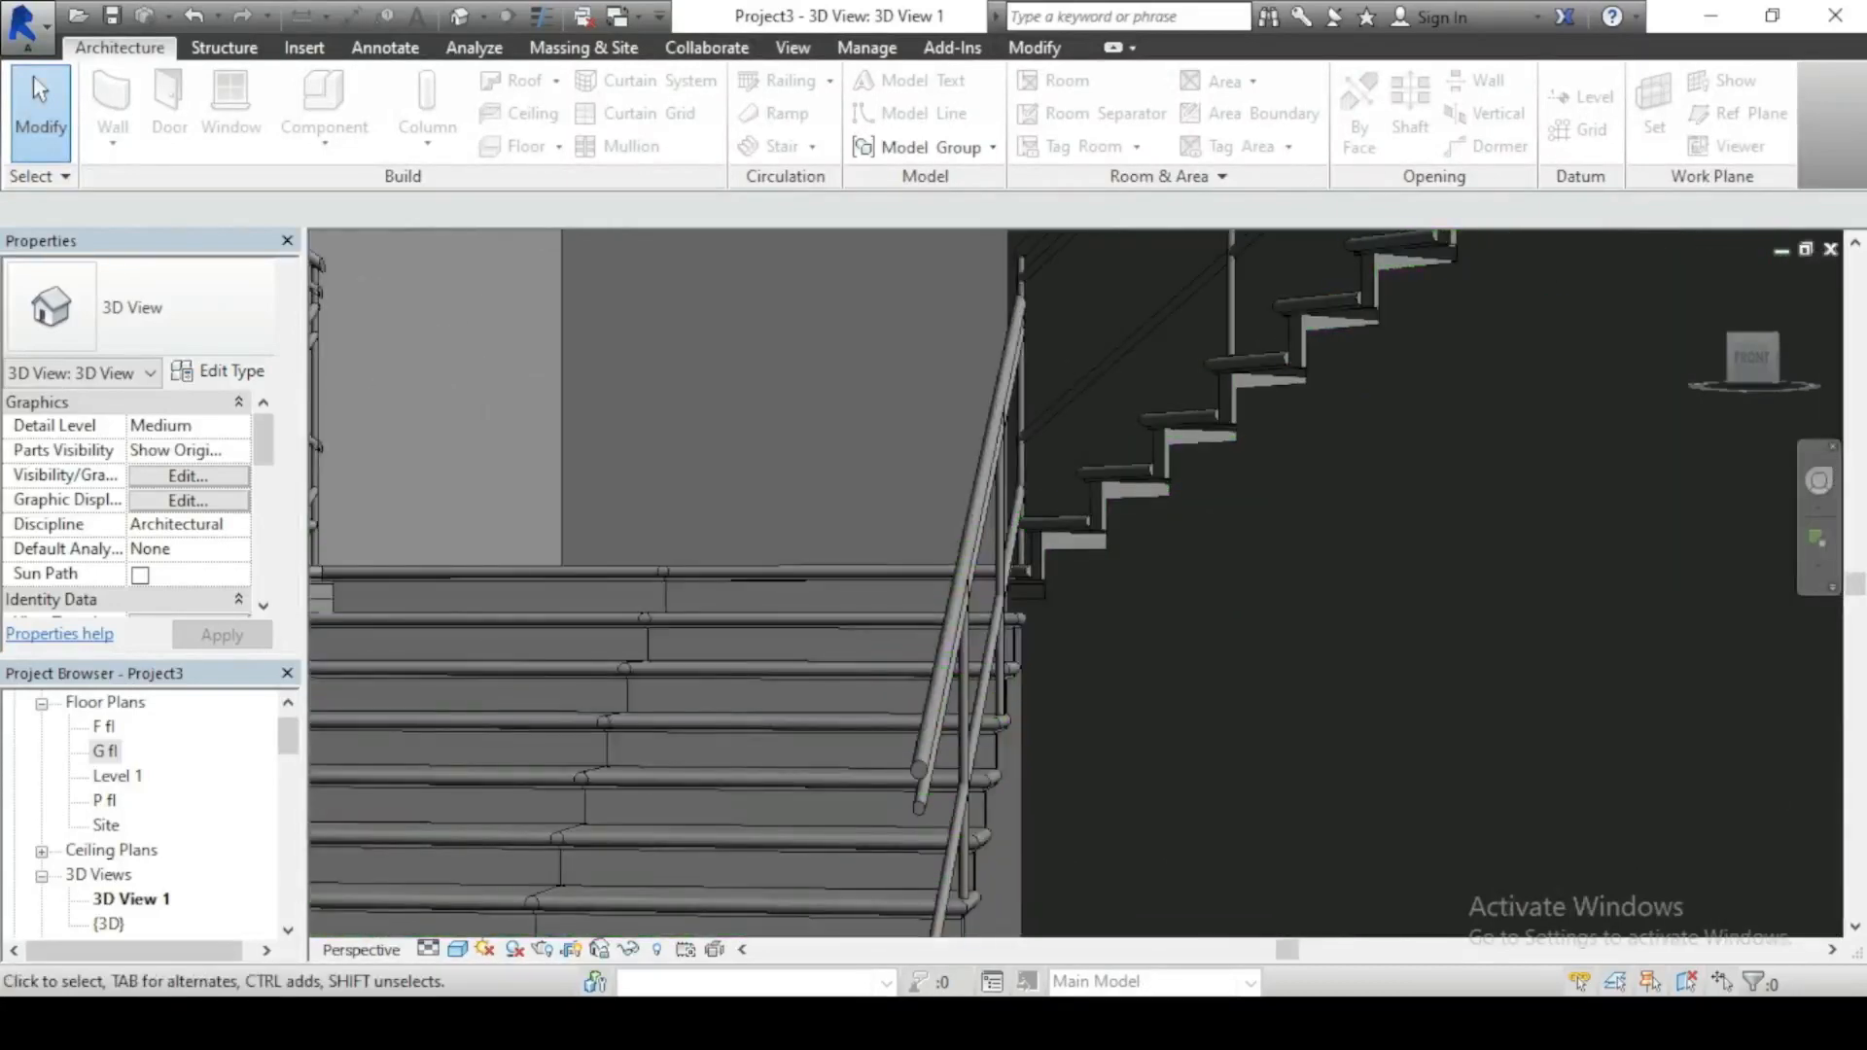
scroll(1074, 610, "down", 6)
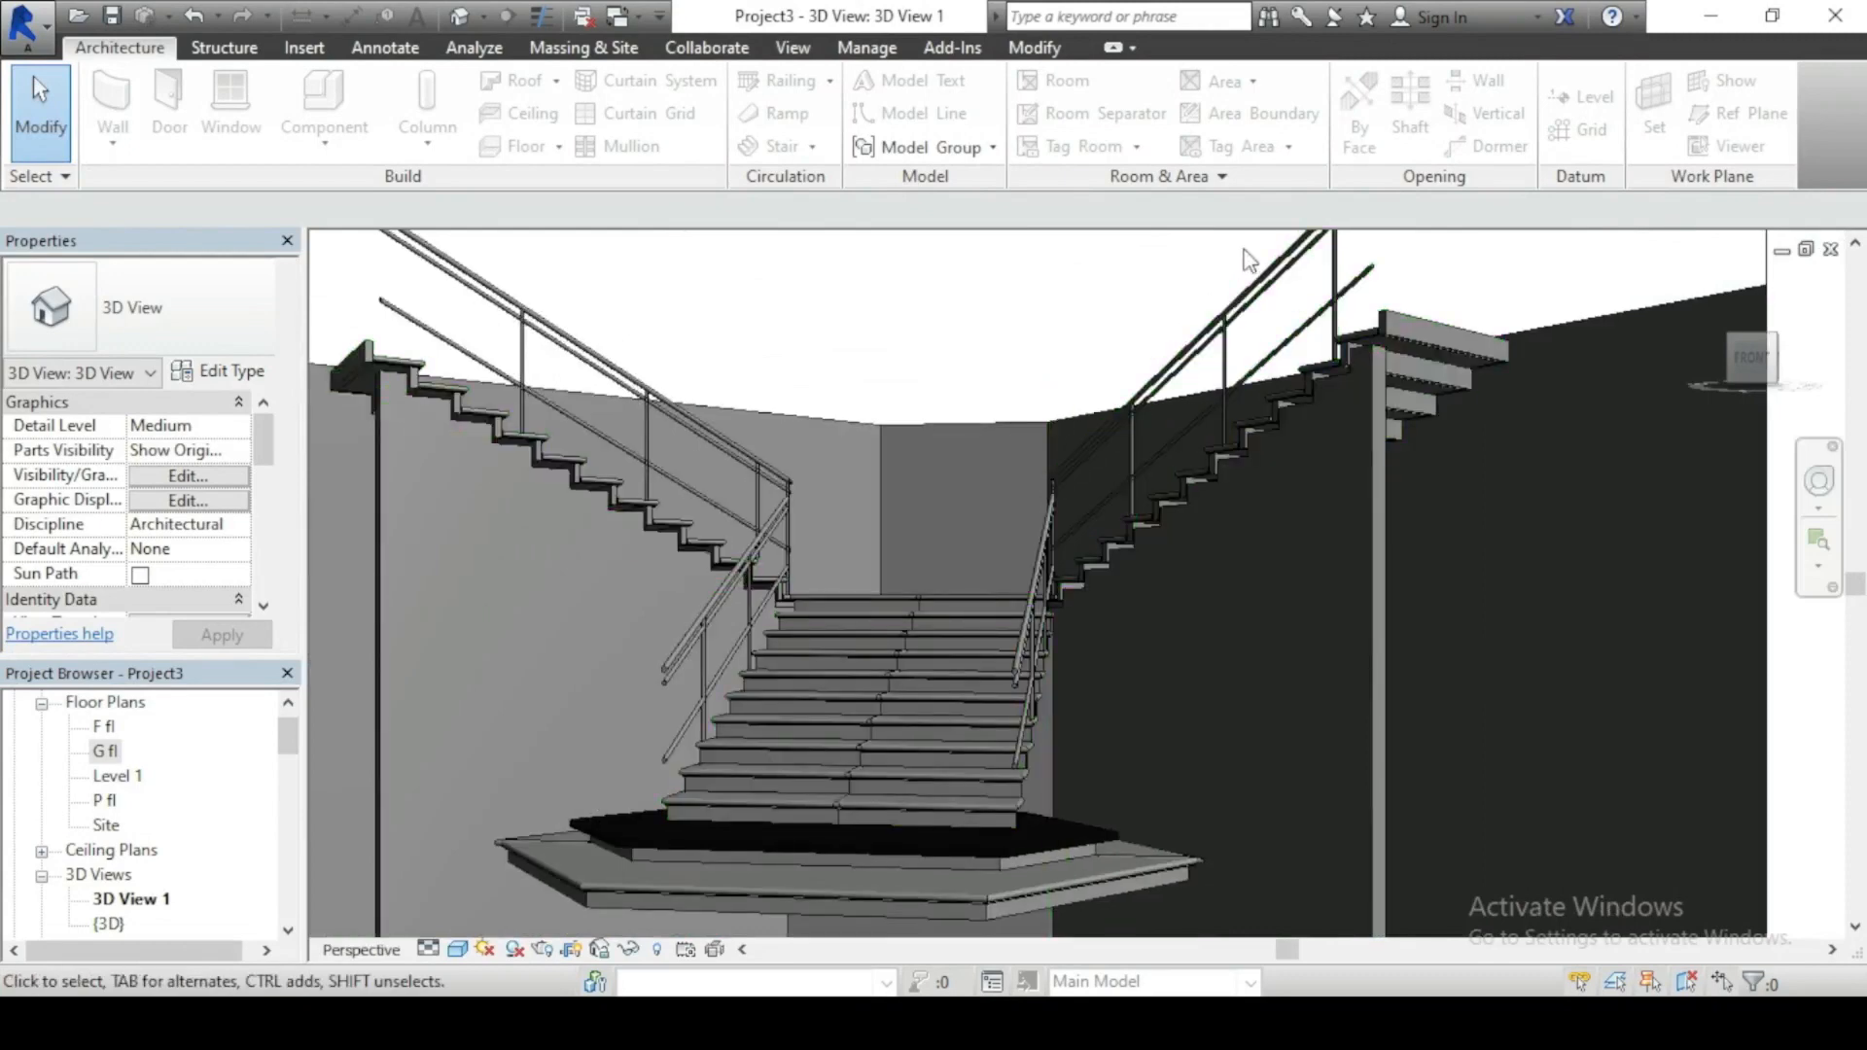
scroll(978, 346, "down", 3)
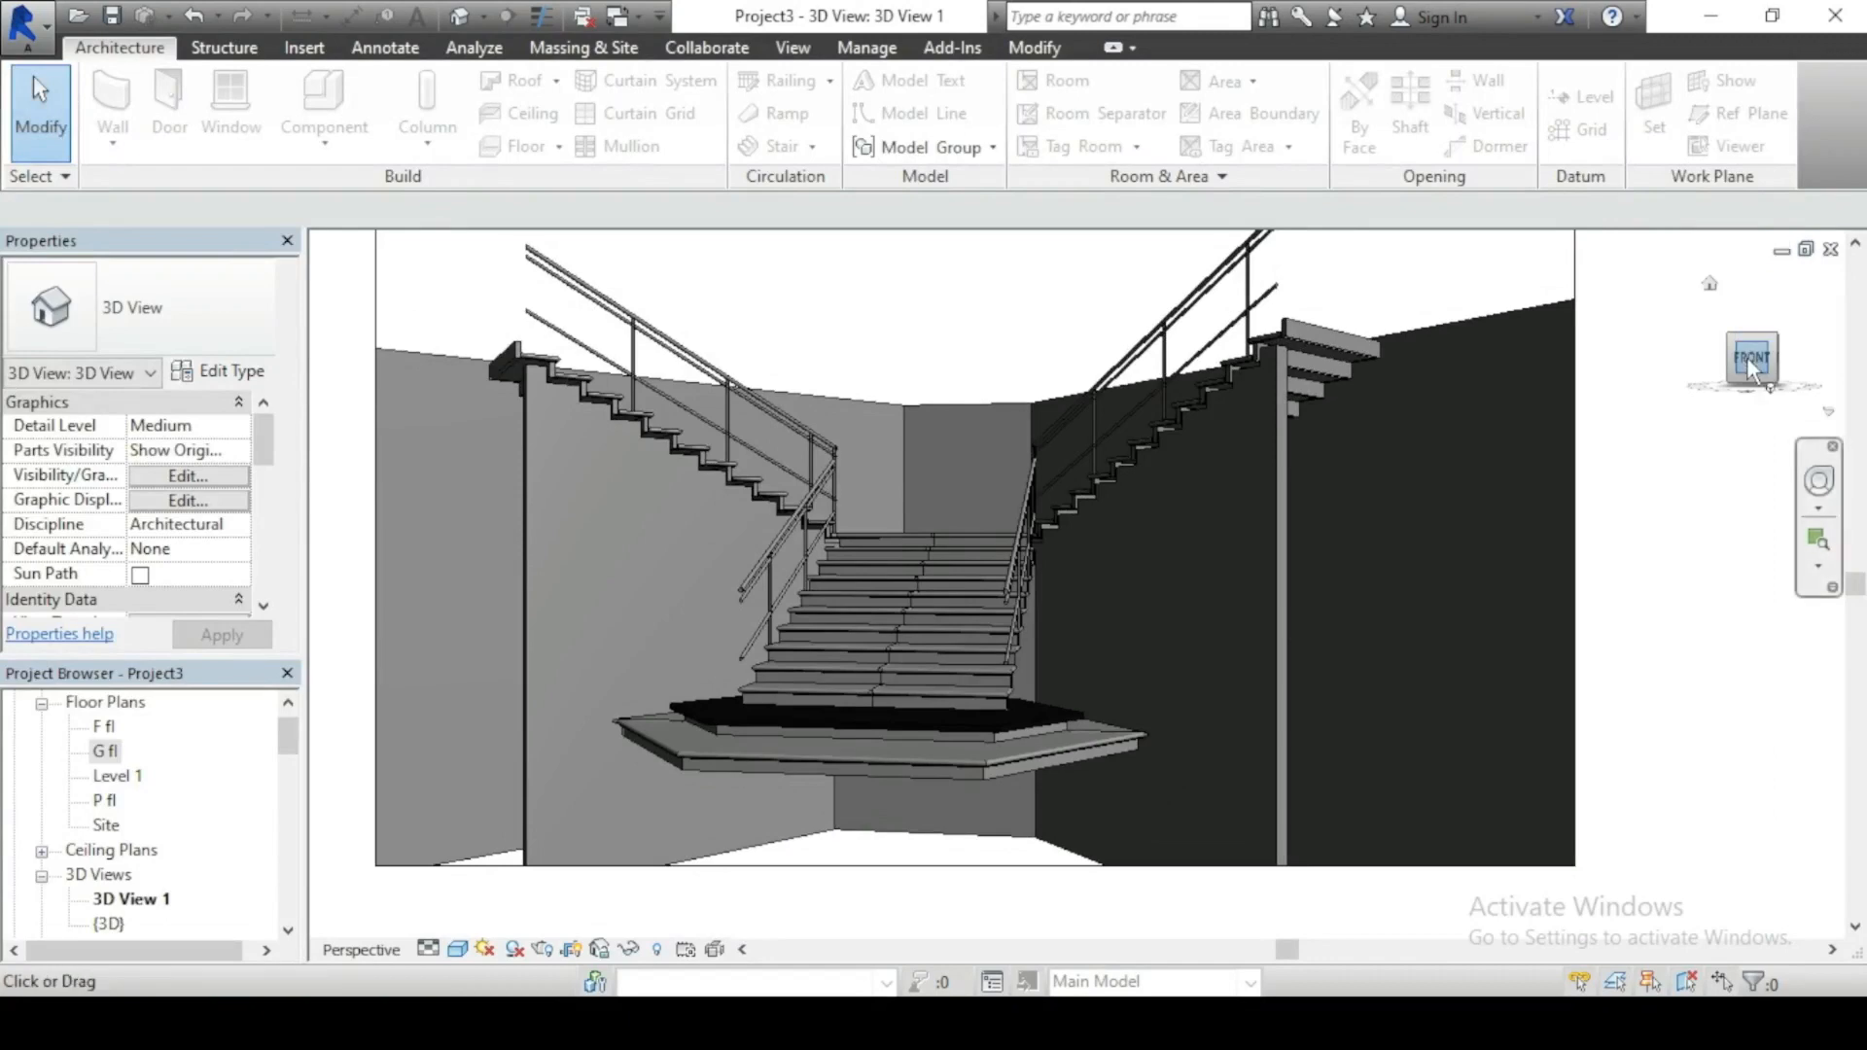
Step: Turn the camera view to look at the staircase from between its front and right sides
left_click_drag(1752, 368, 1697, 370)
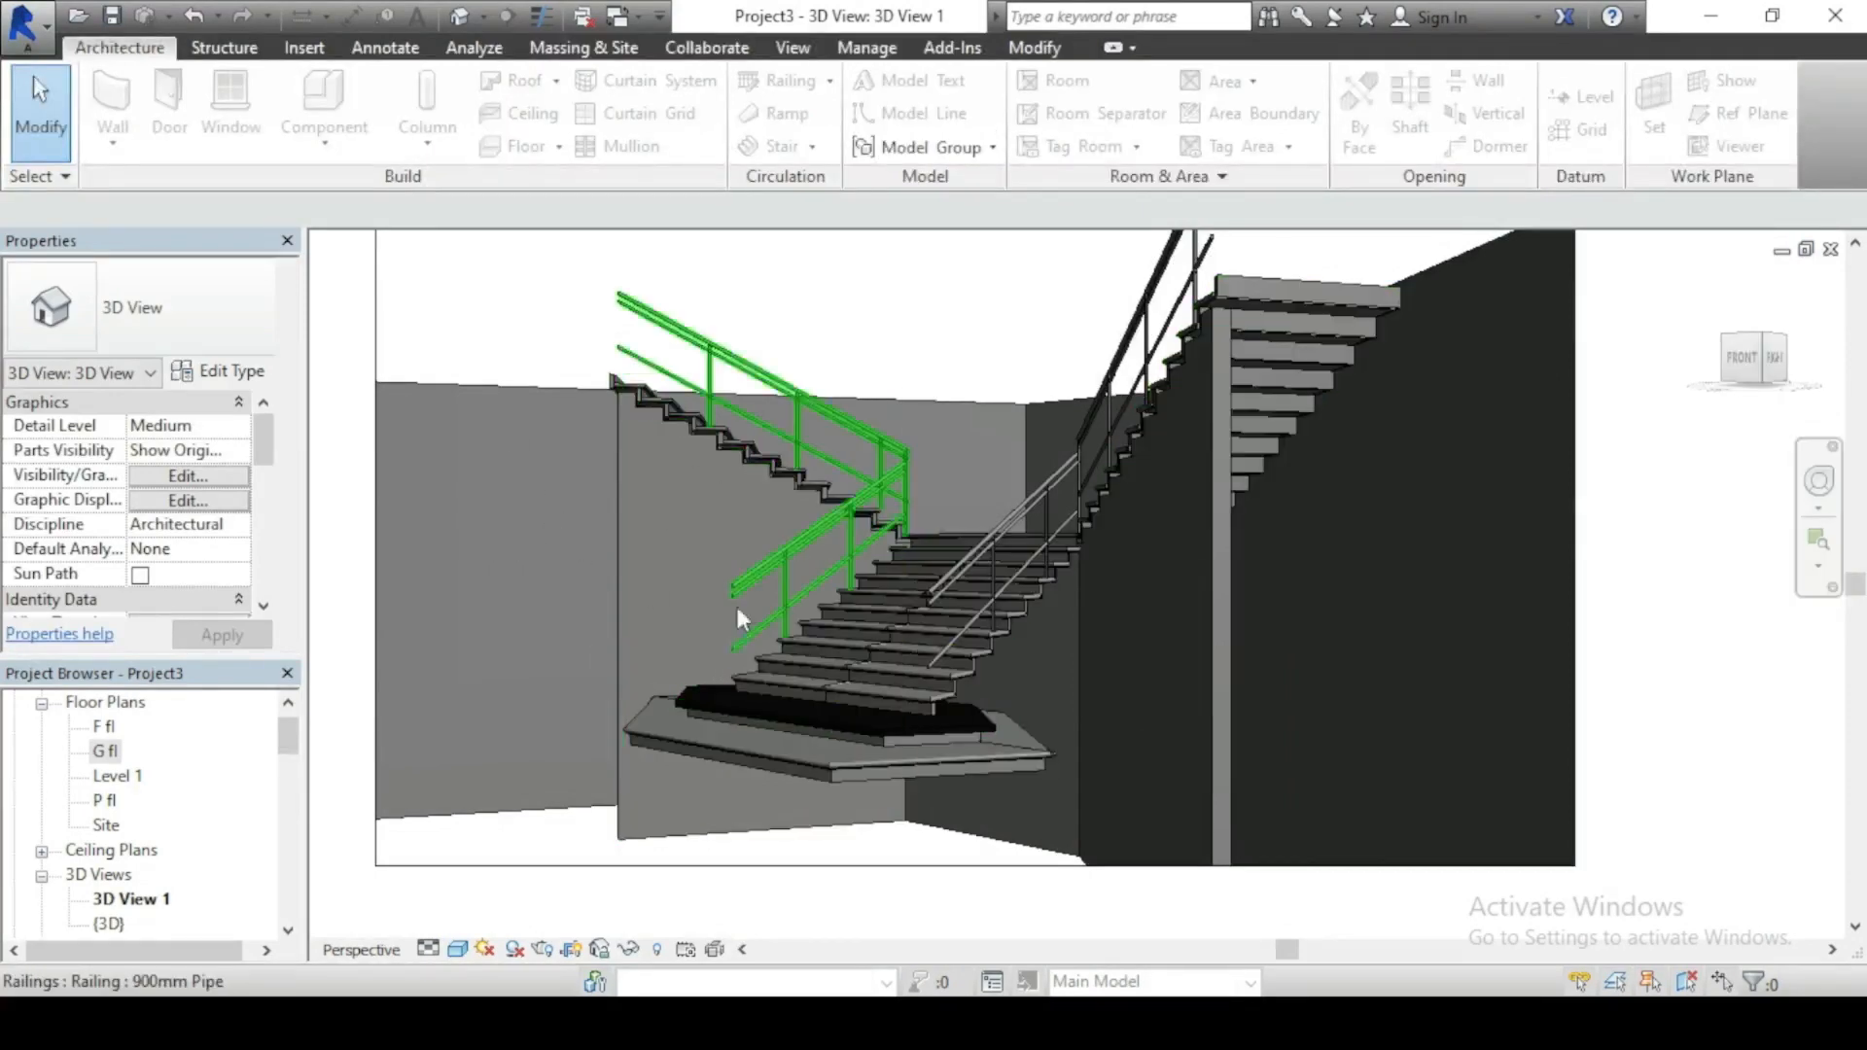
scroll(749, 603, "down", 2)
scroll(804, 545, "up", 2)
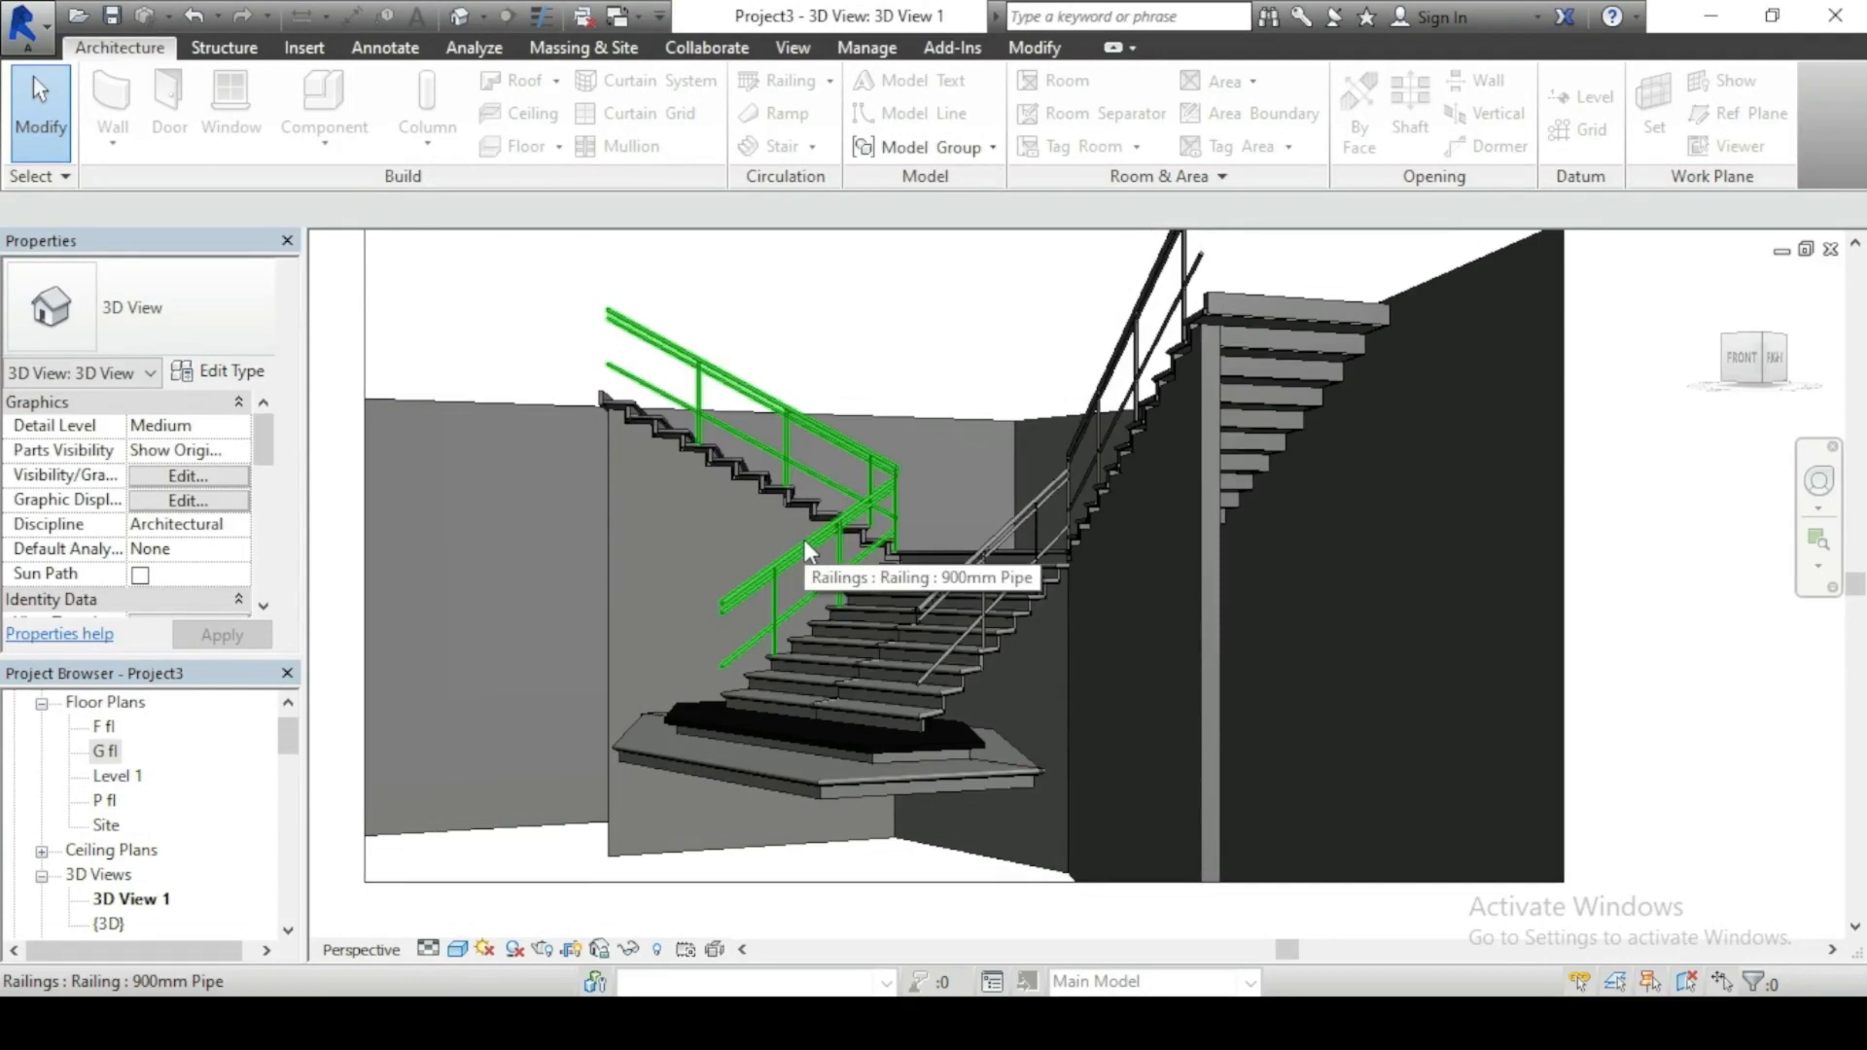
scroll(803, 548, "down", 1)
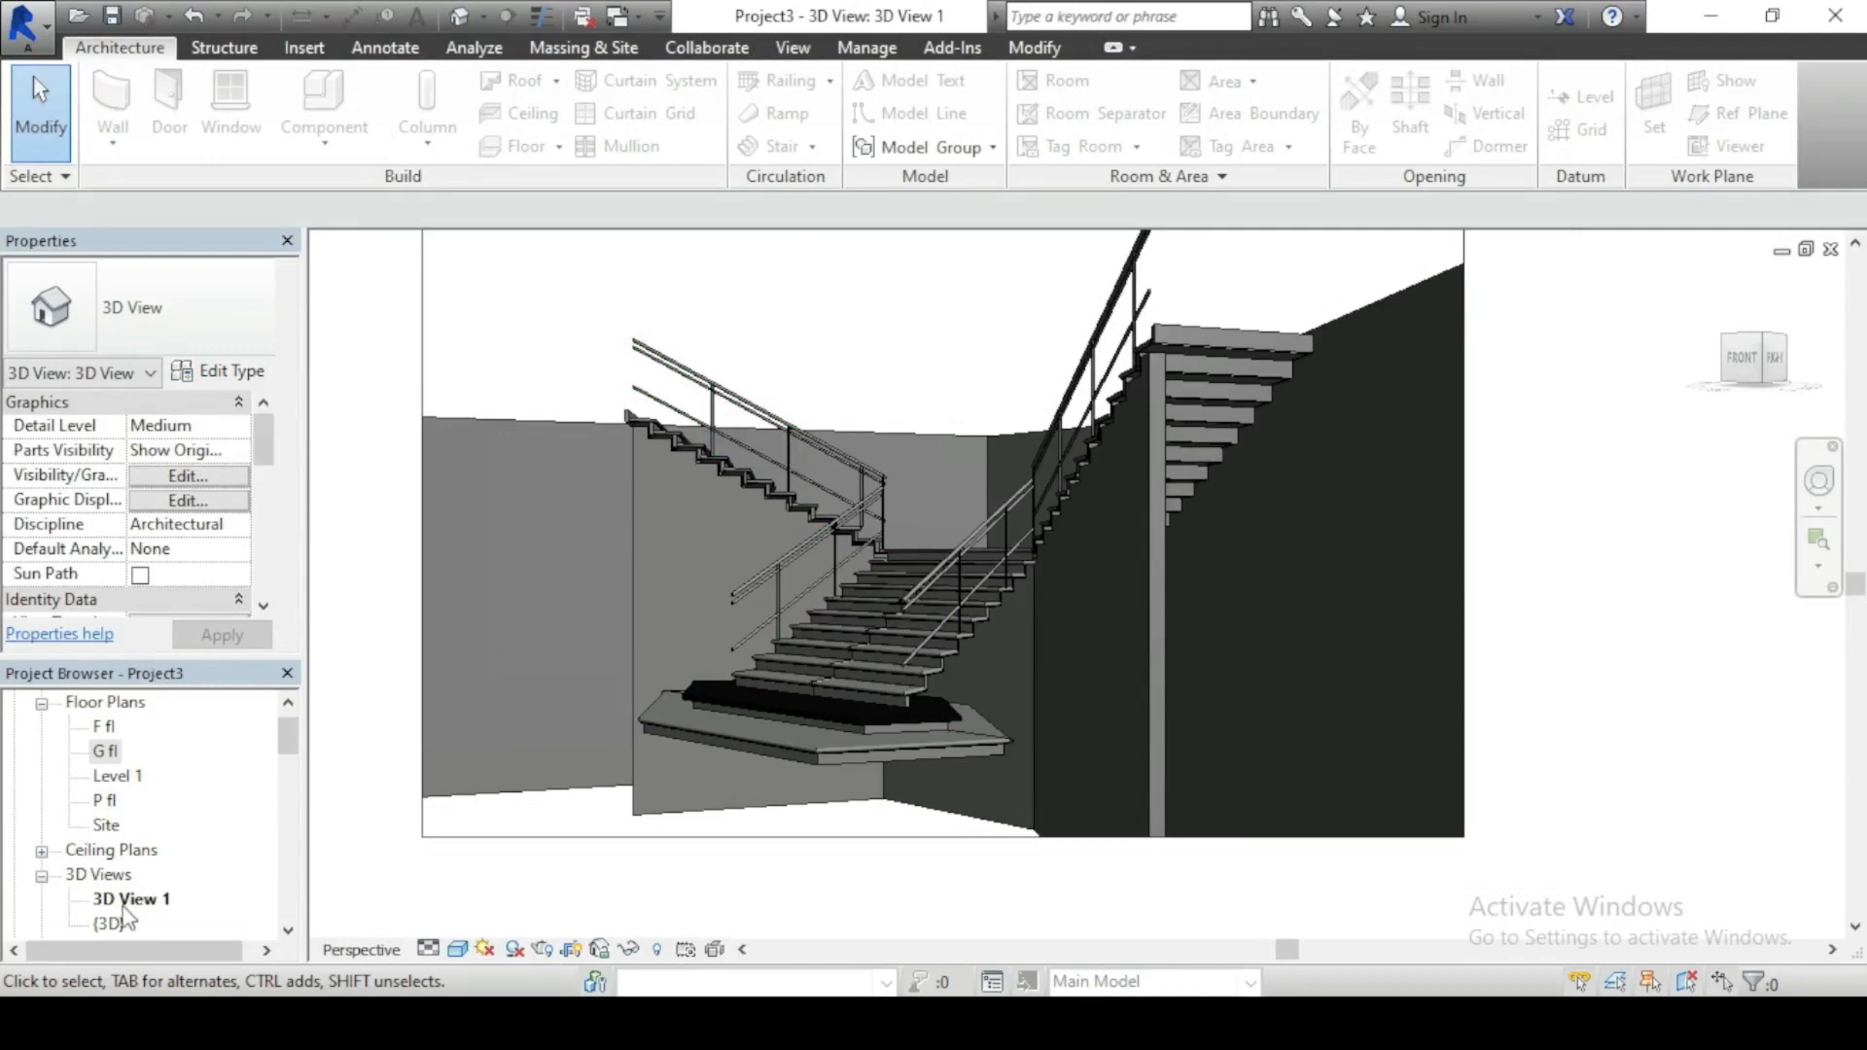
Step: Start a road floor in the G fl floor plan, picking boundary lines along the inner faces of the outer walls
double_click(109, 753)
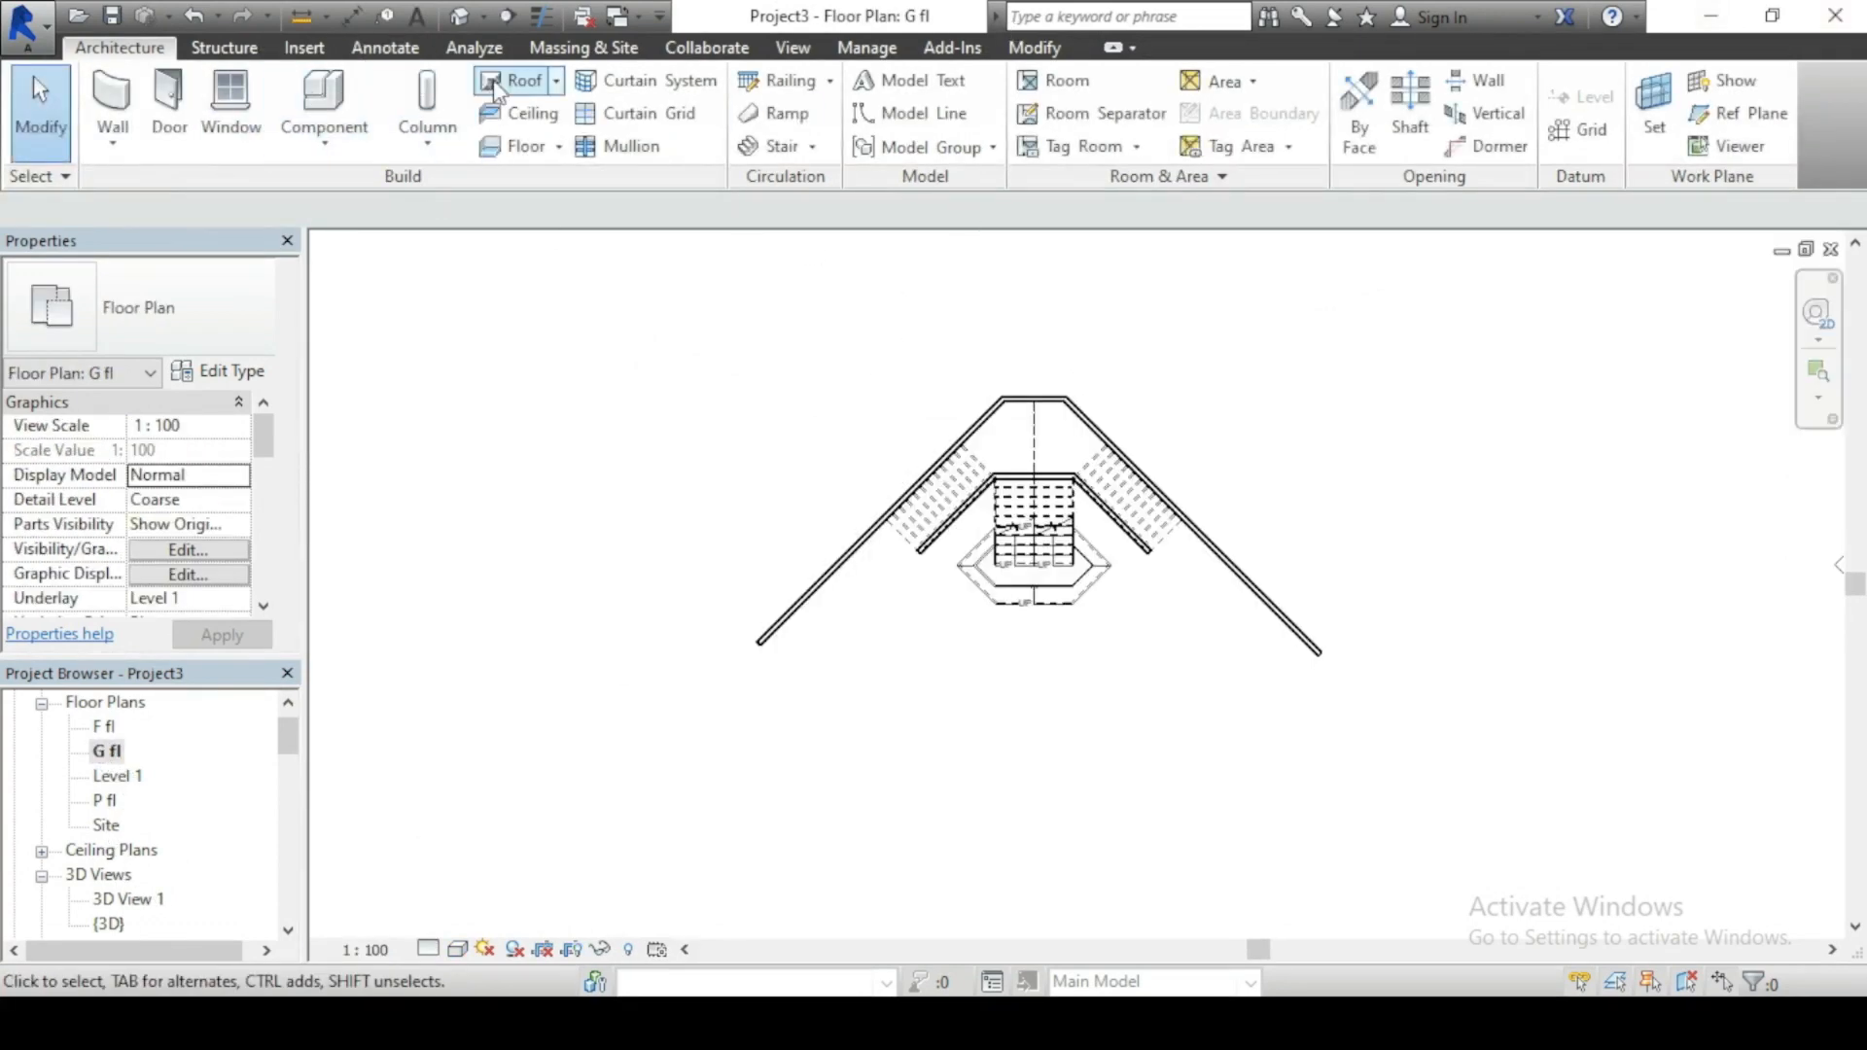
left_click(523, 146)
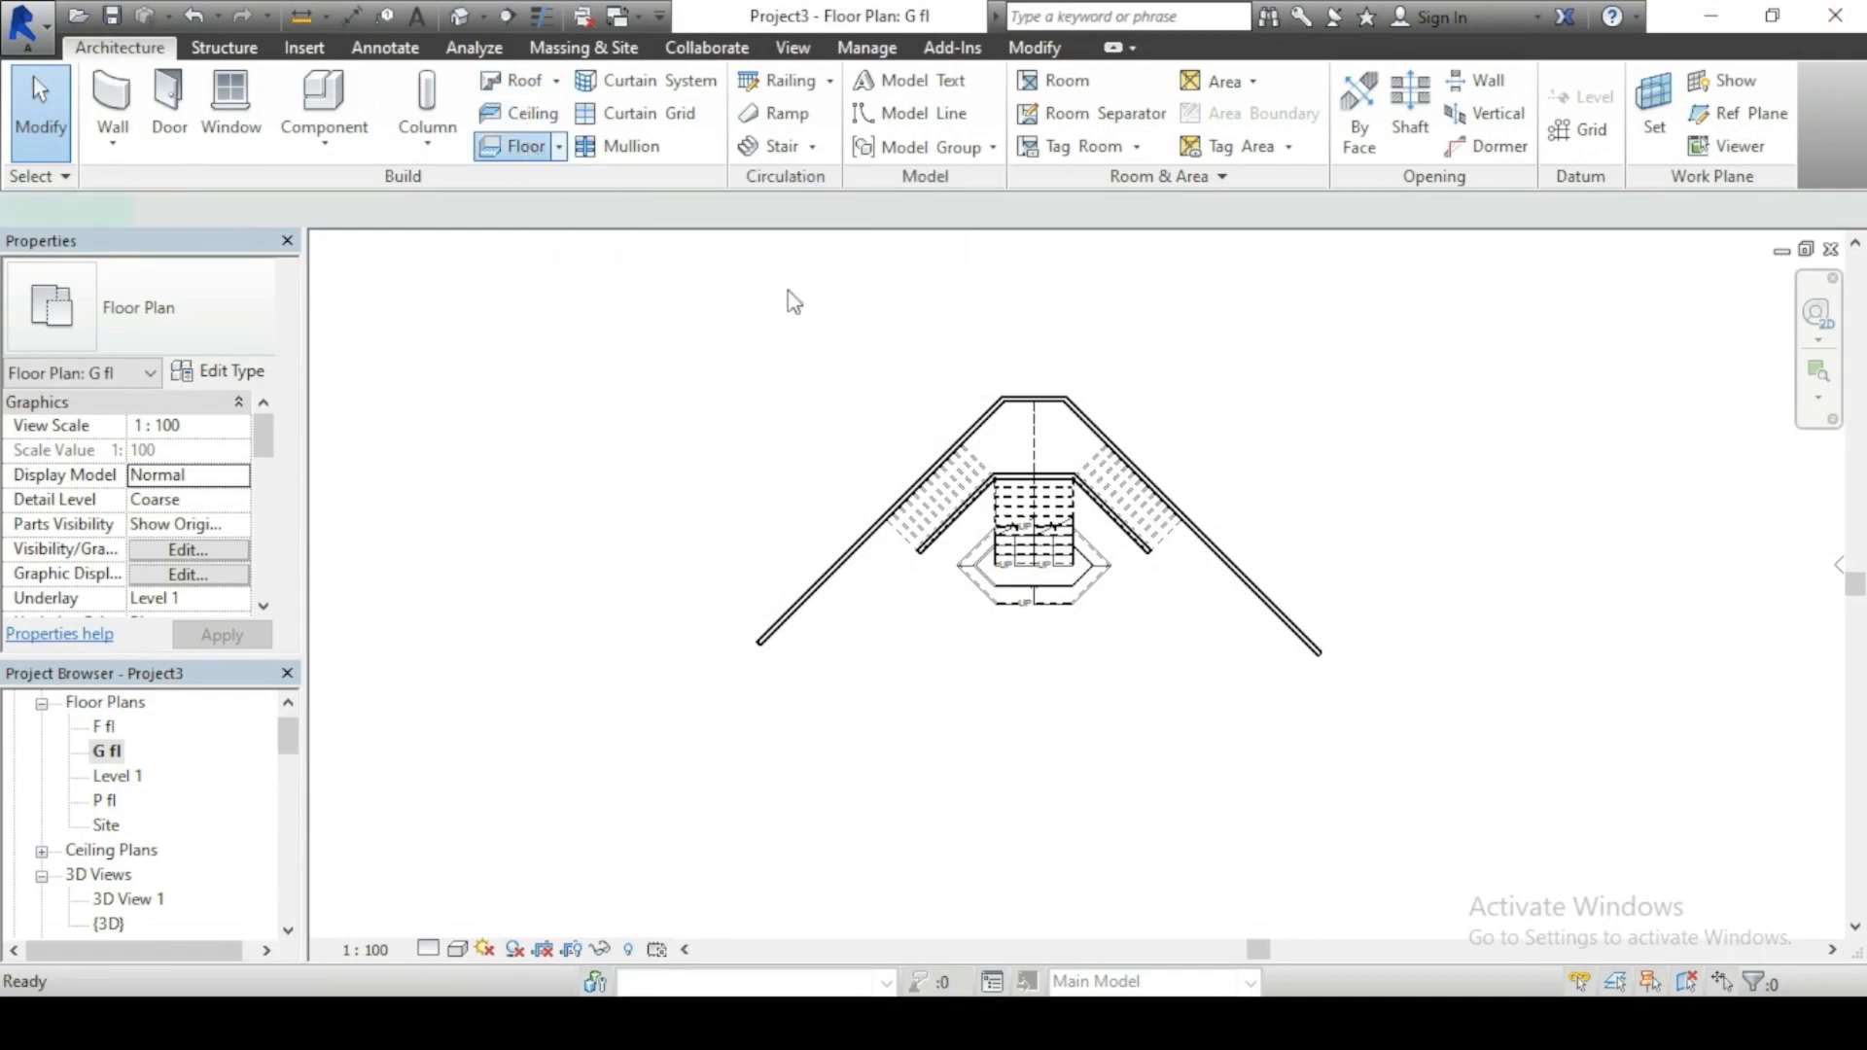
scroll(1104, 448, "up", 4)
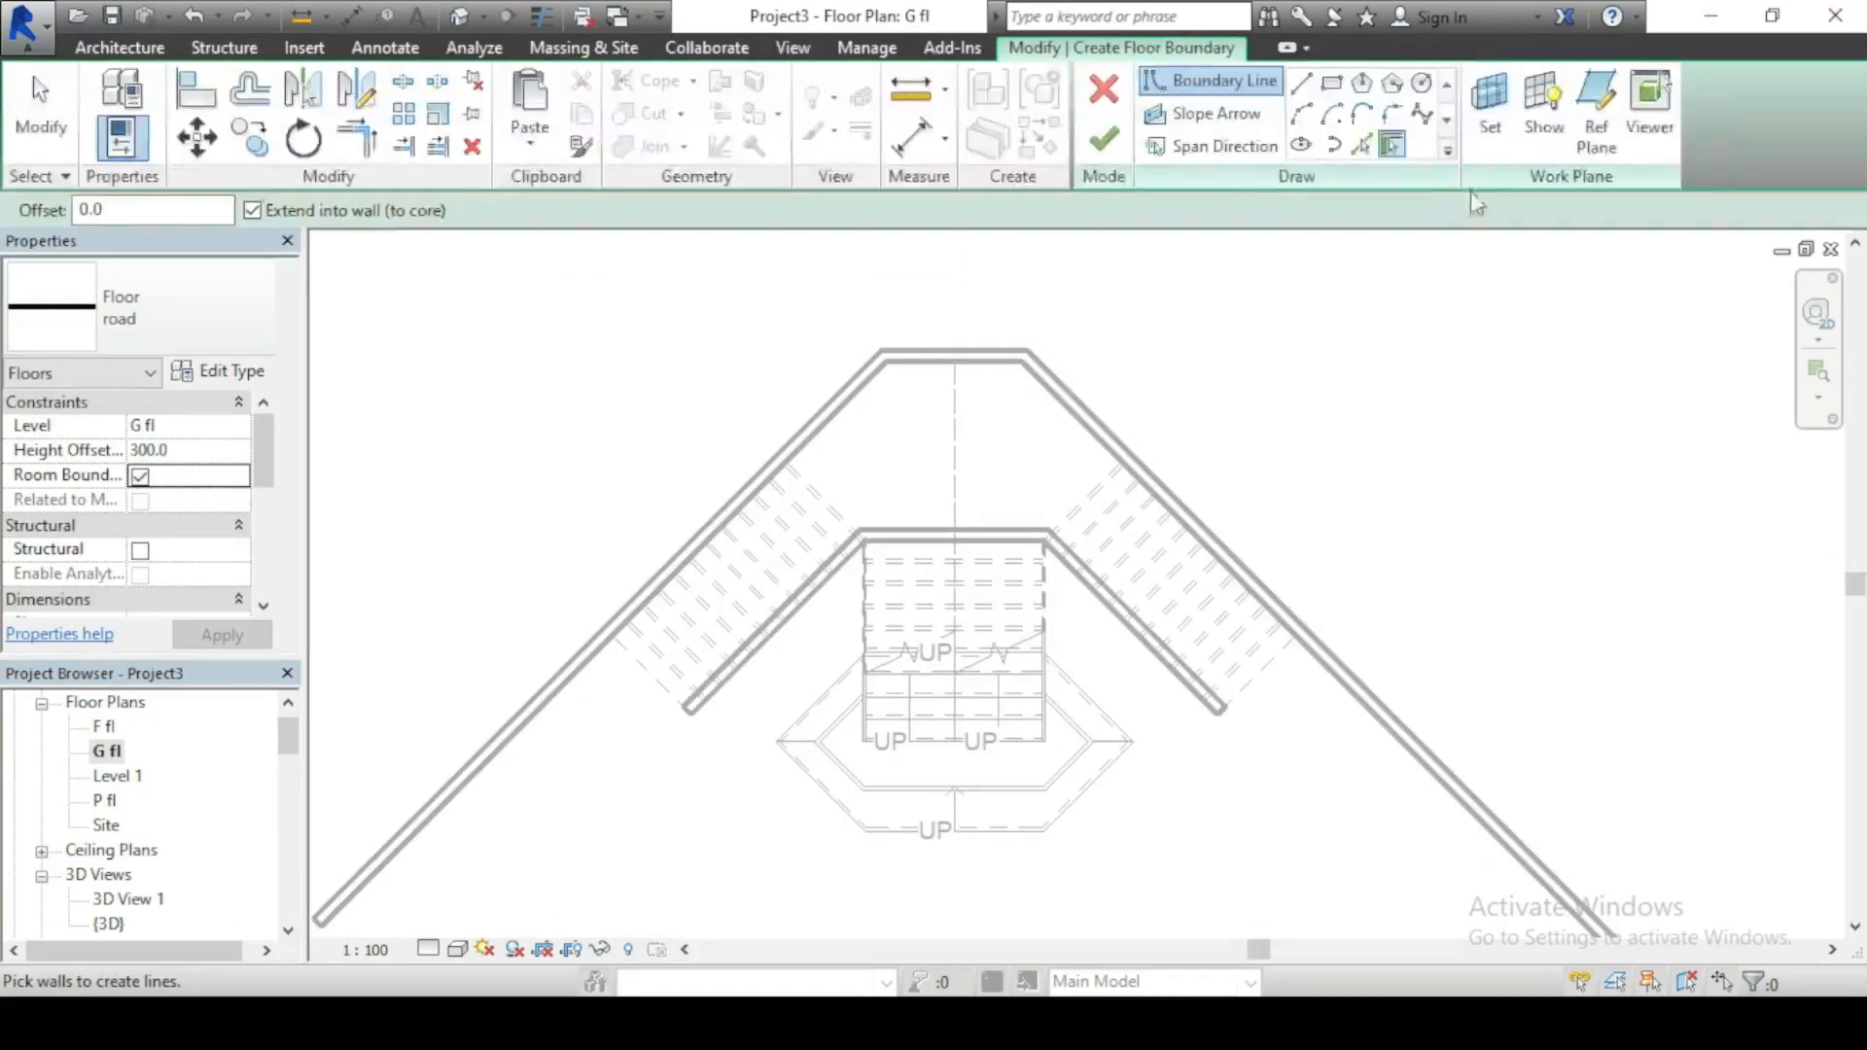
left_click(1363, 145)
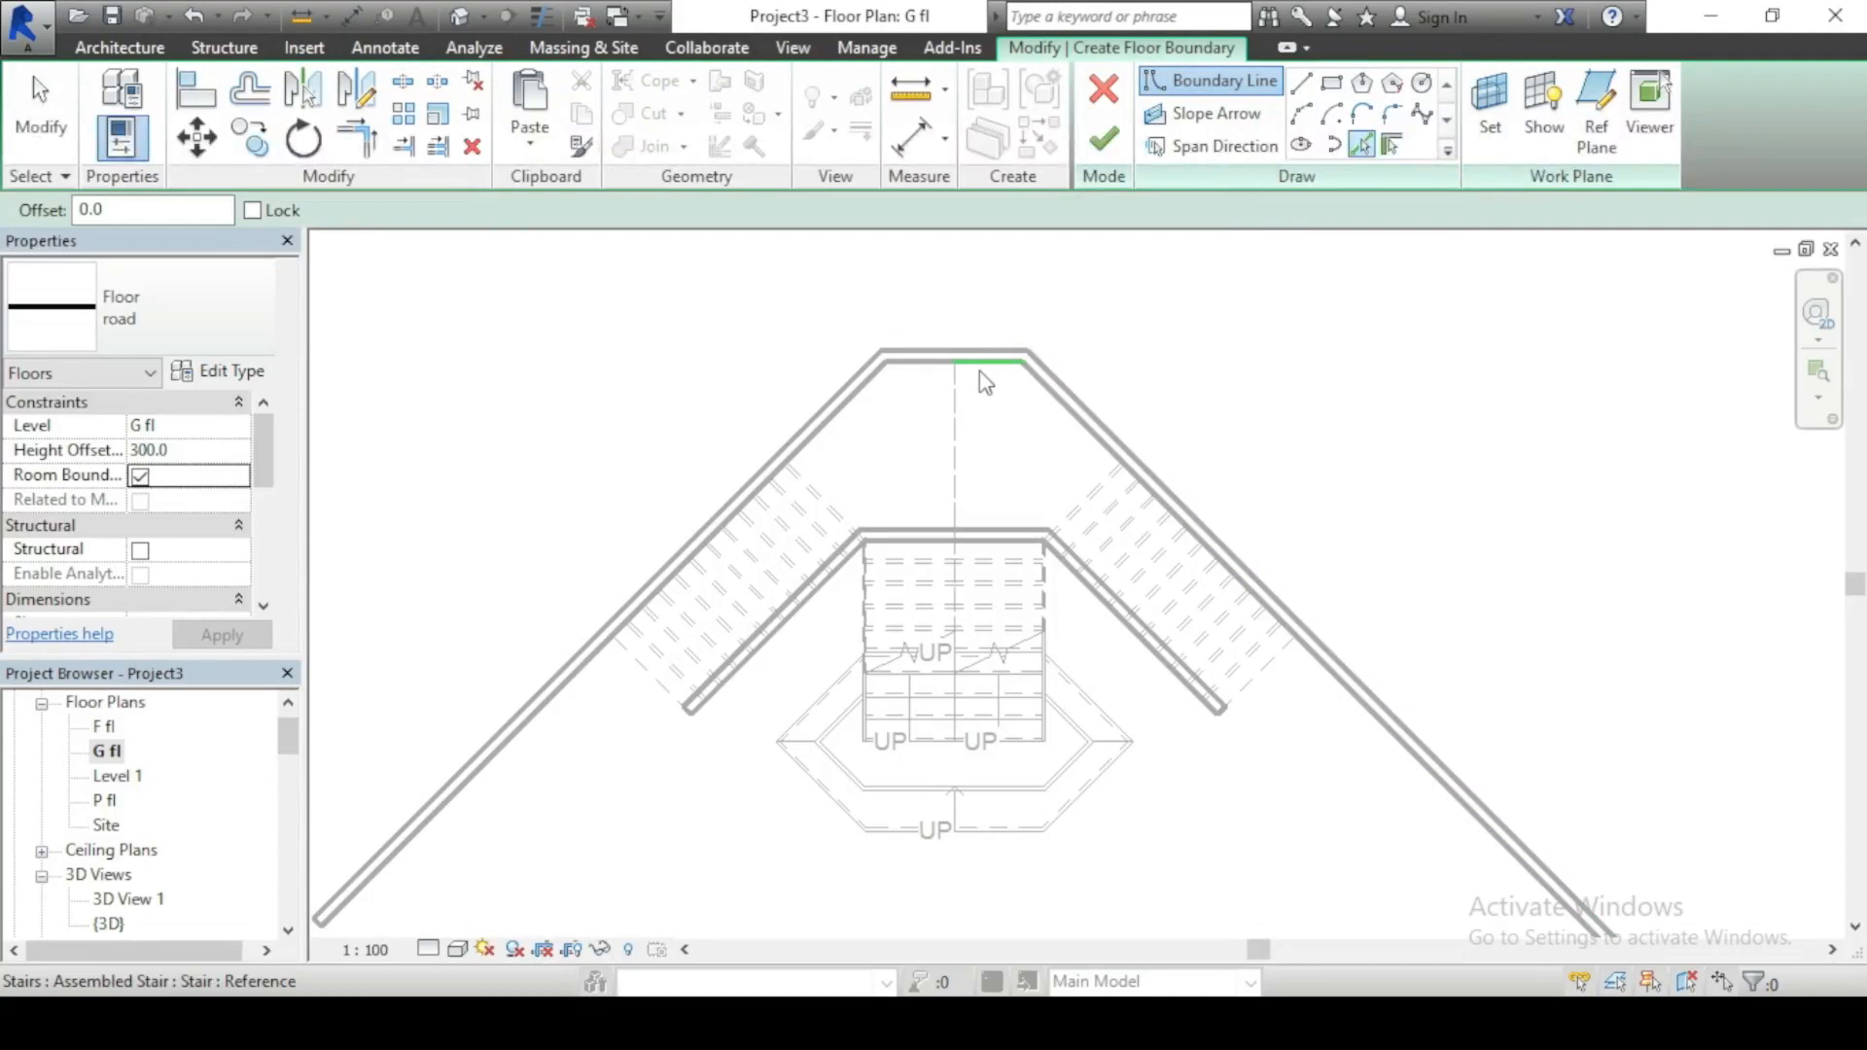
left_click(1091, 435)
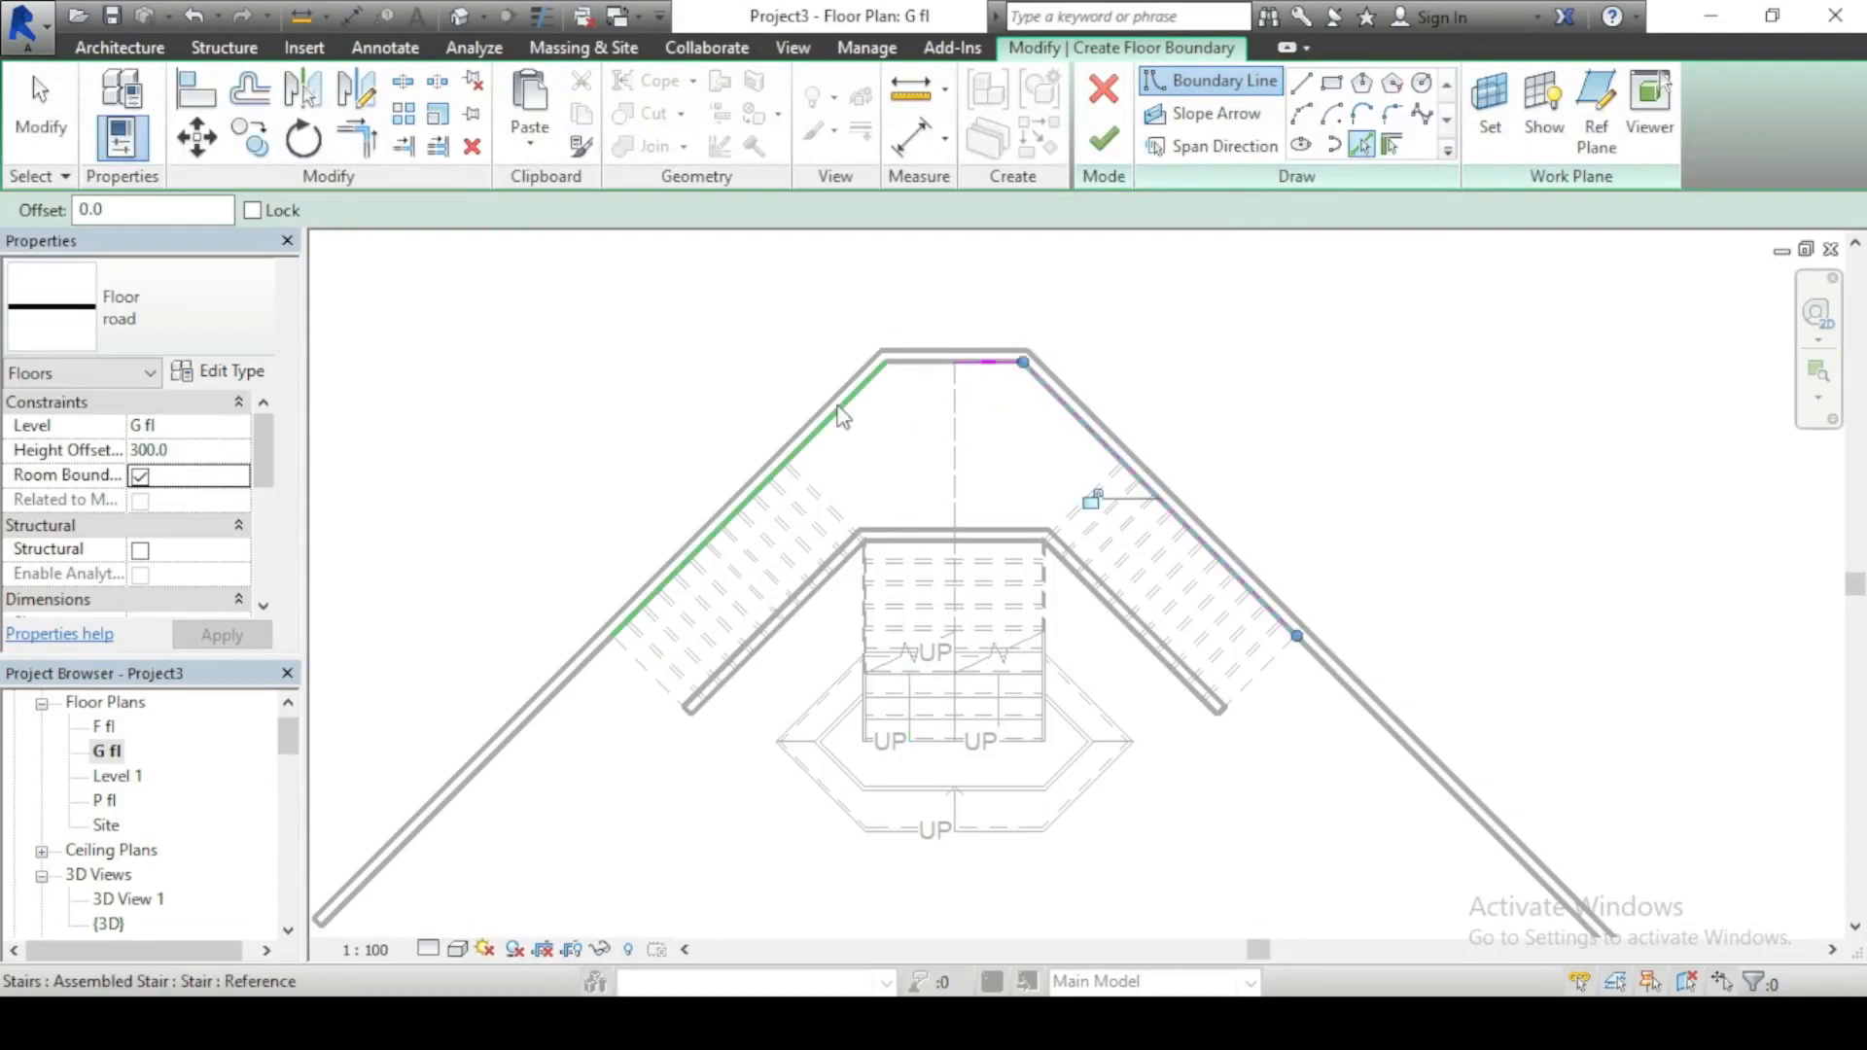
Step: Trim and extend the short rear boundary line to meet the slanted boundary lines at the corners
left_click(356, 146)
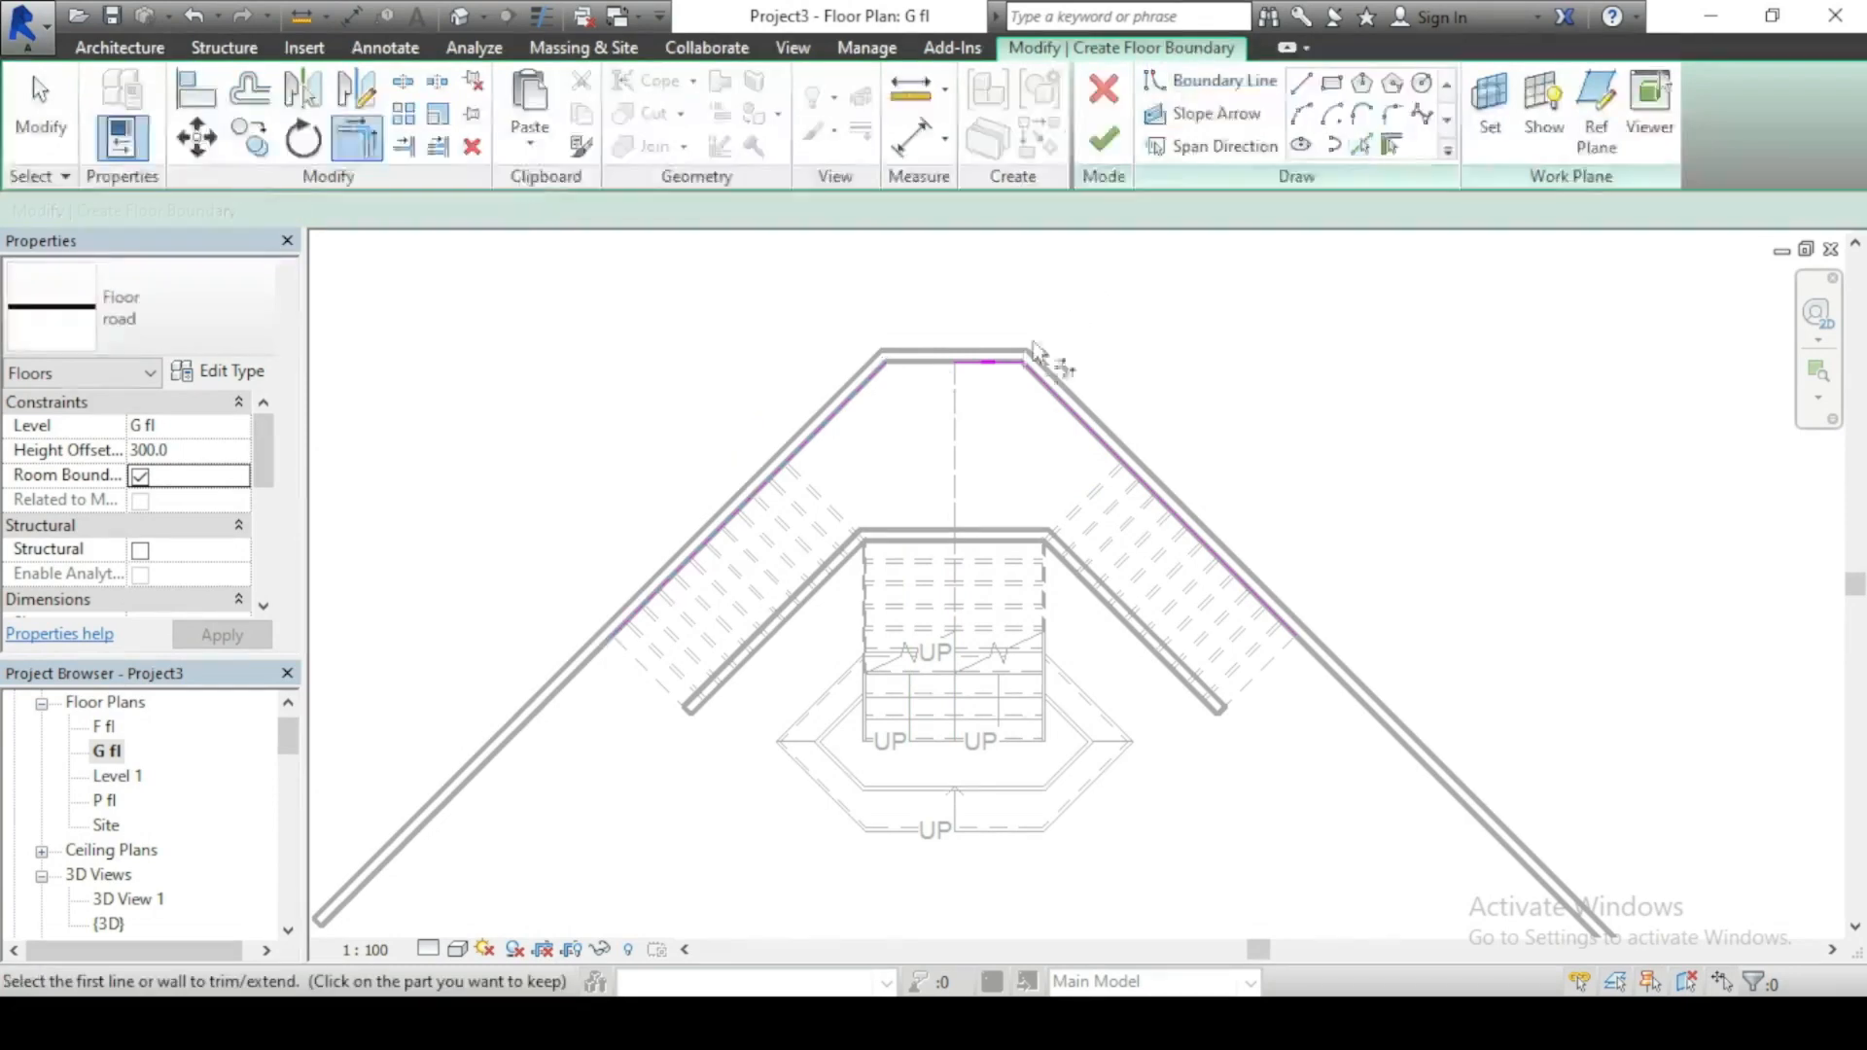
left_click(982, 369)
scroll(1107, 348, "down", 2)
scroll(977, 663, "up", 2)
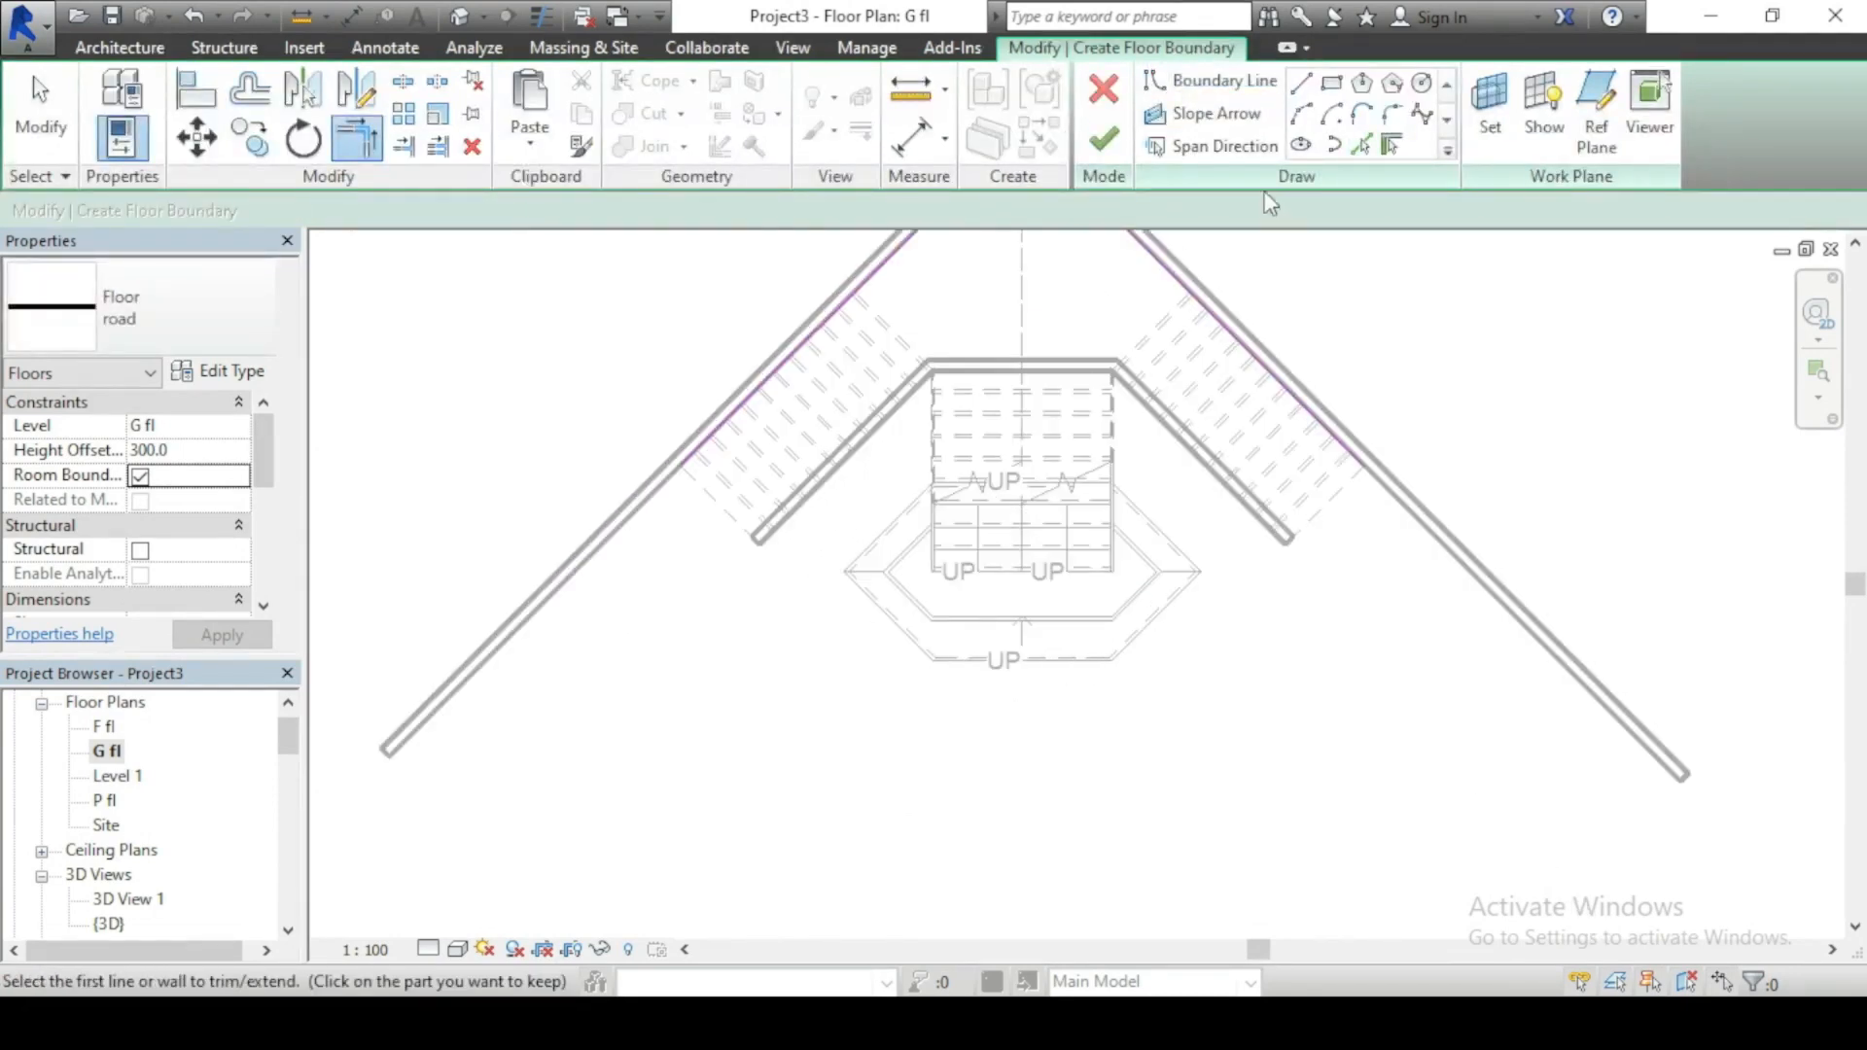
Step: Sketch a boundary line about 4425 mm long perpendicular to the left outer wall and extend that wall's boundary line to meet it
left_click(1301, 84)
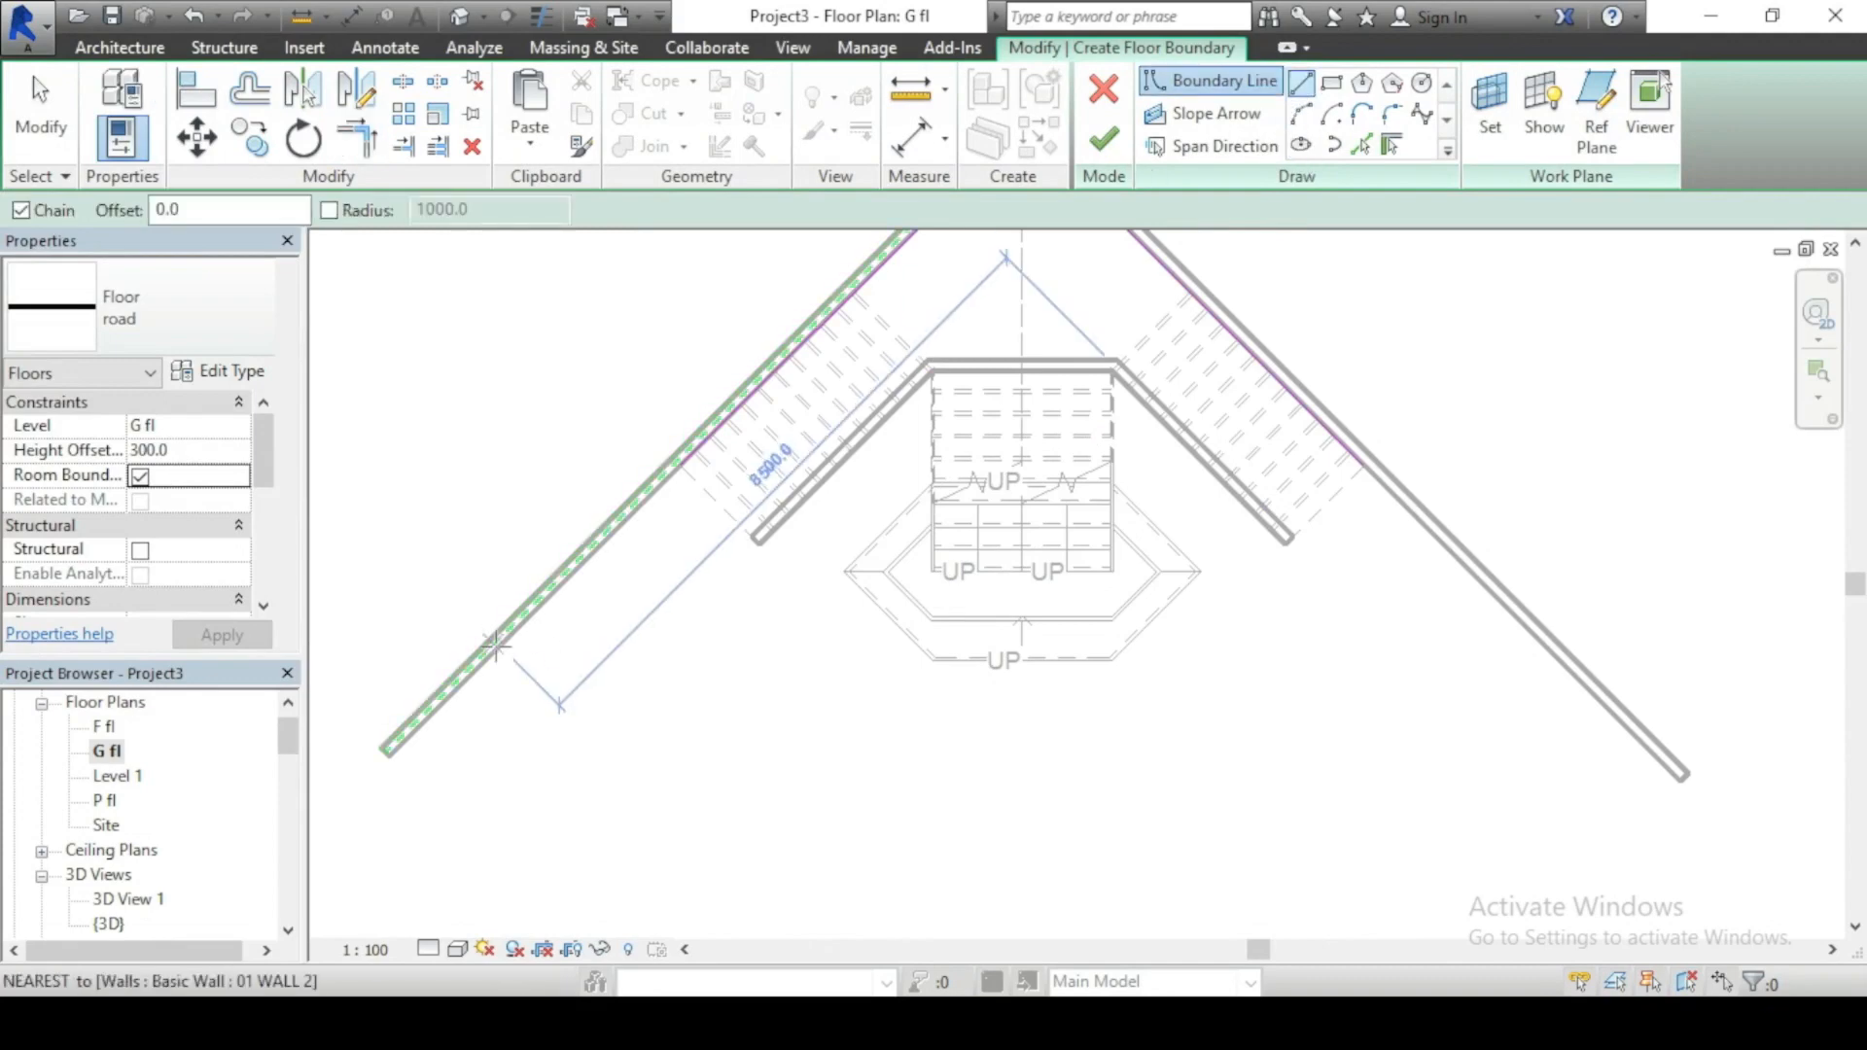
left_click(498, 642)
left_click(731, 877)
key("Escape")
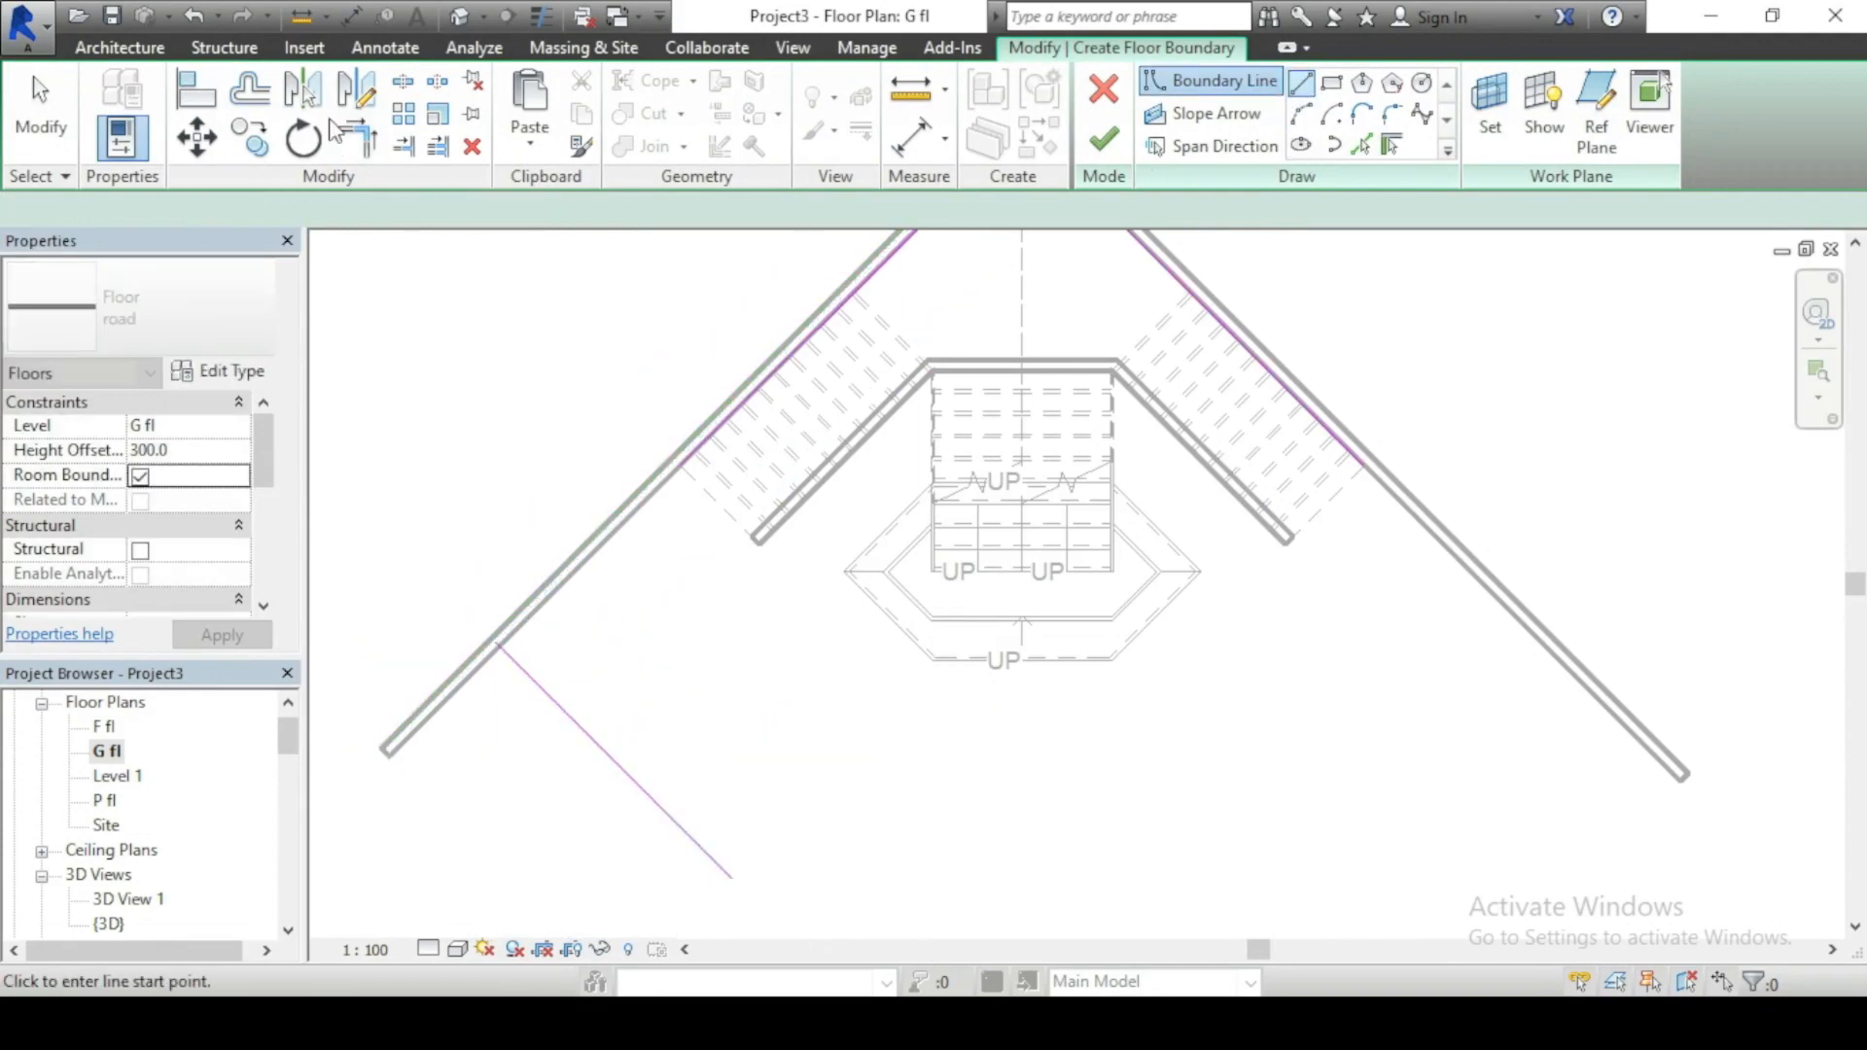
left_click(356, 139)
left_click(739, 413)
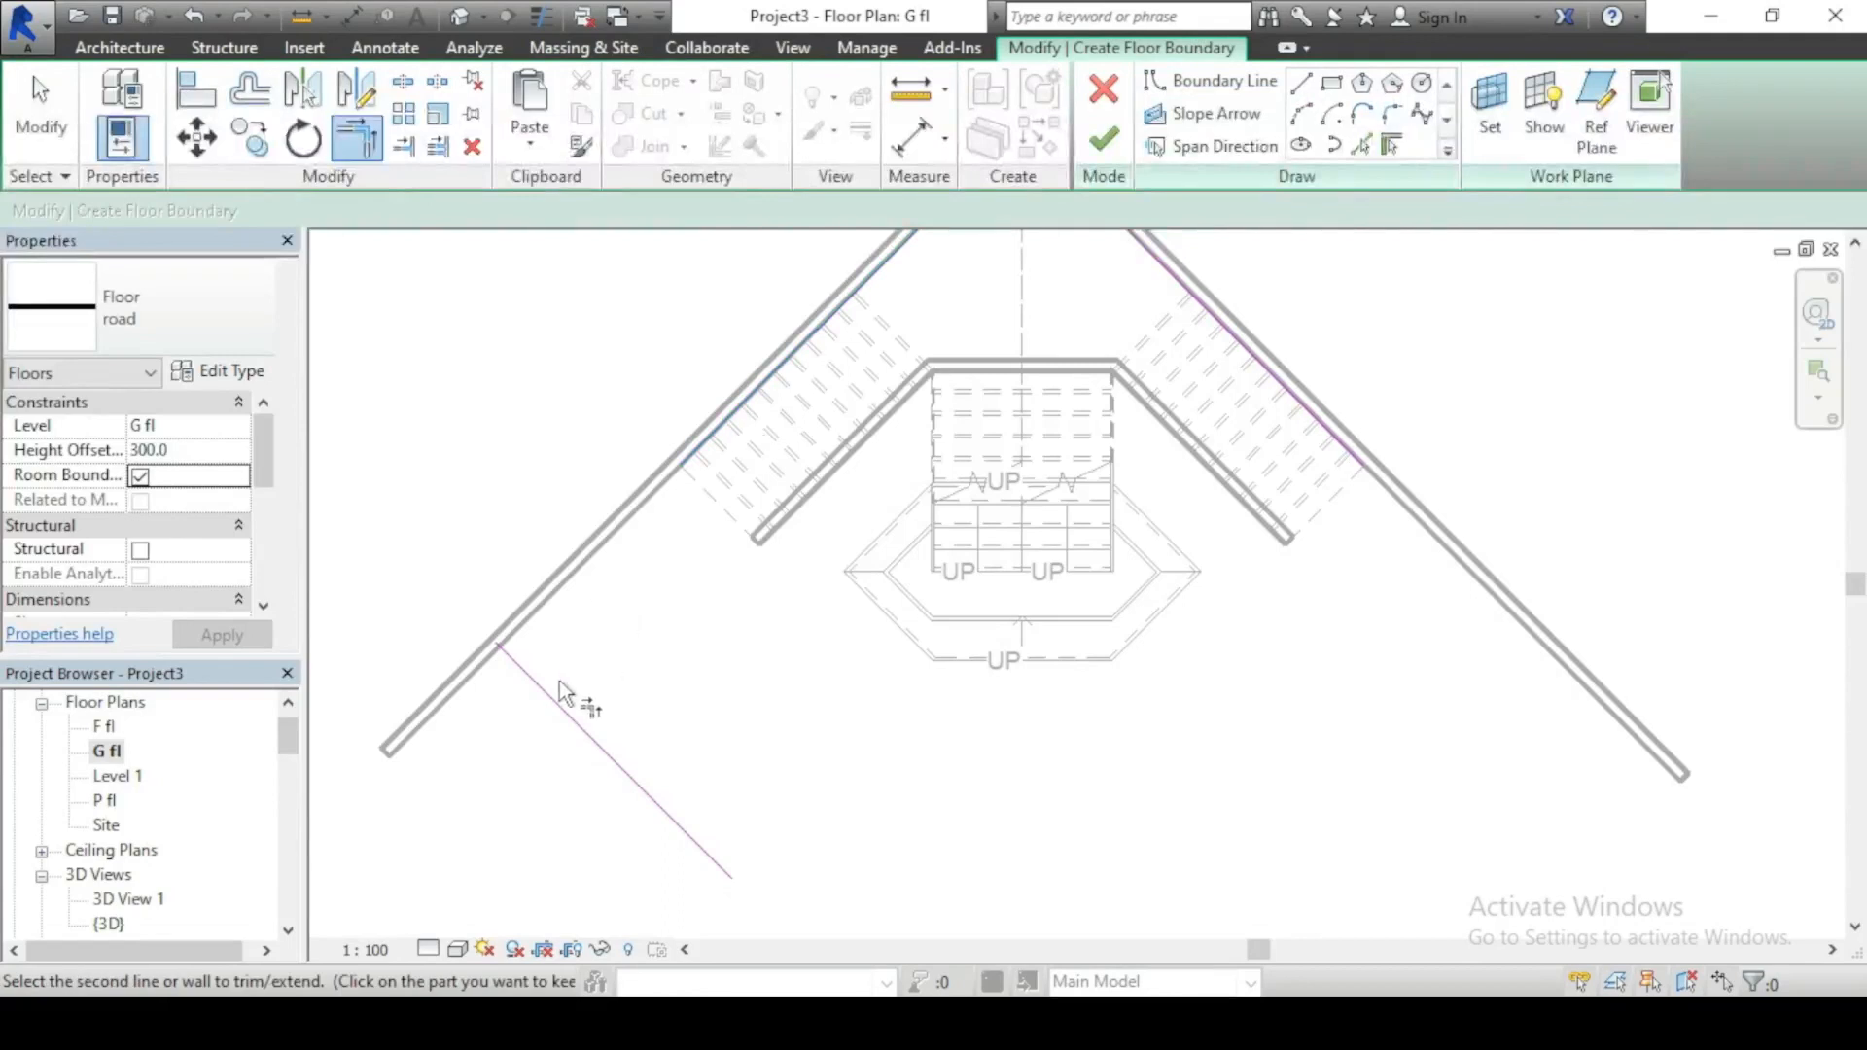
left_click(555, 685)
scroll(1323, 399, "down", 3)
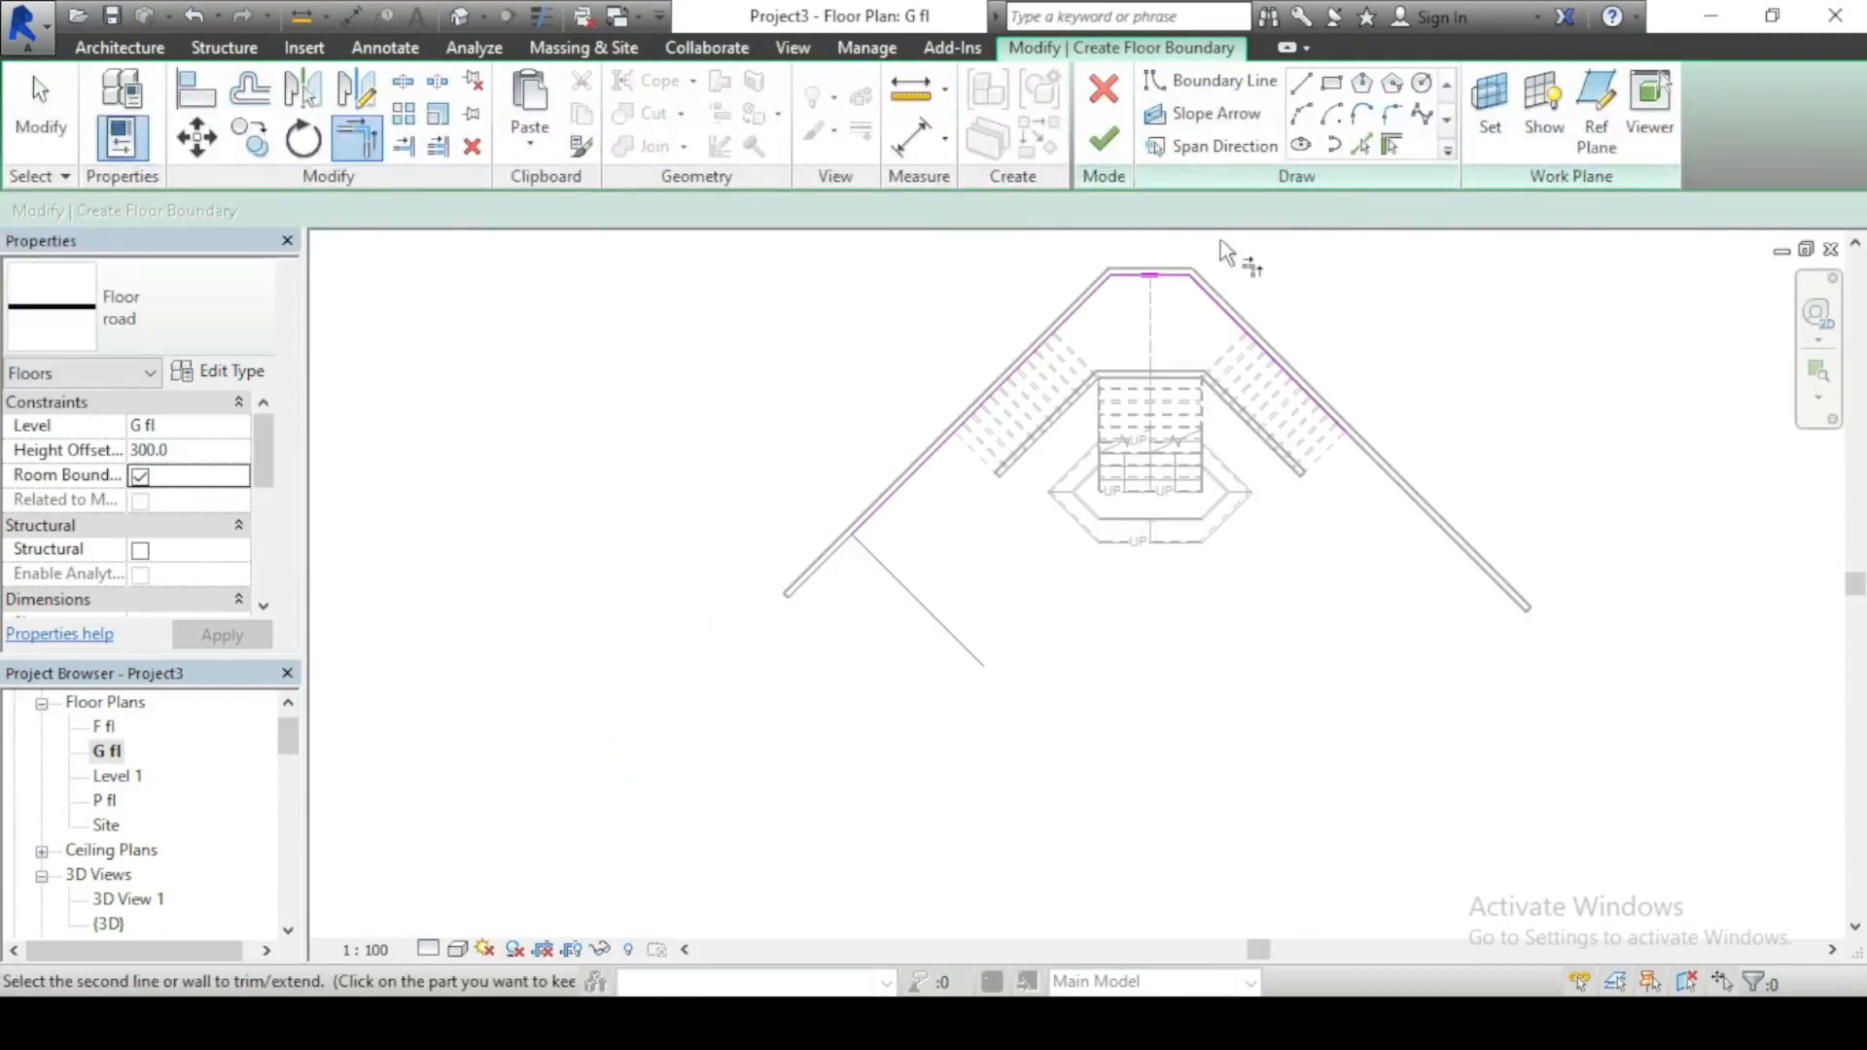
Step: Mirror the new perpendicular boundary line about the staircase's central reference line
key("Escape")
left_click(914, 600)
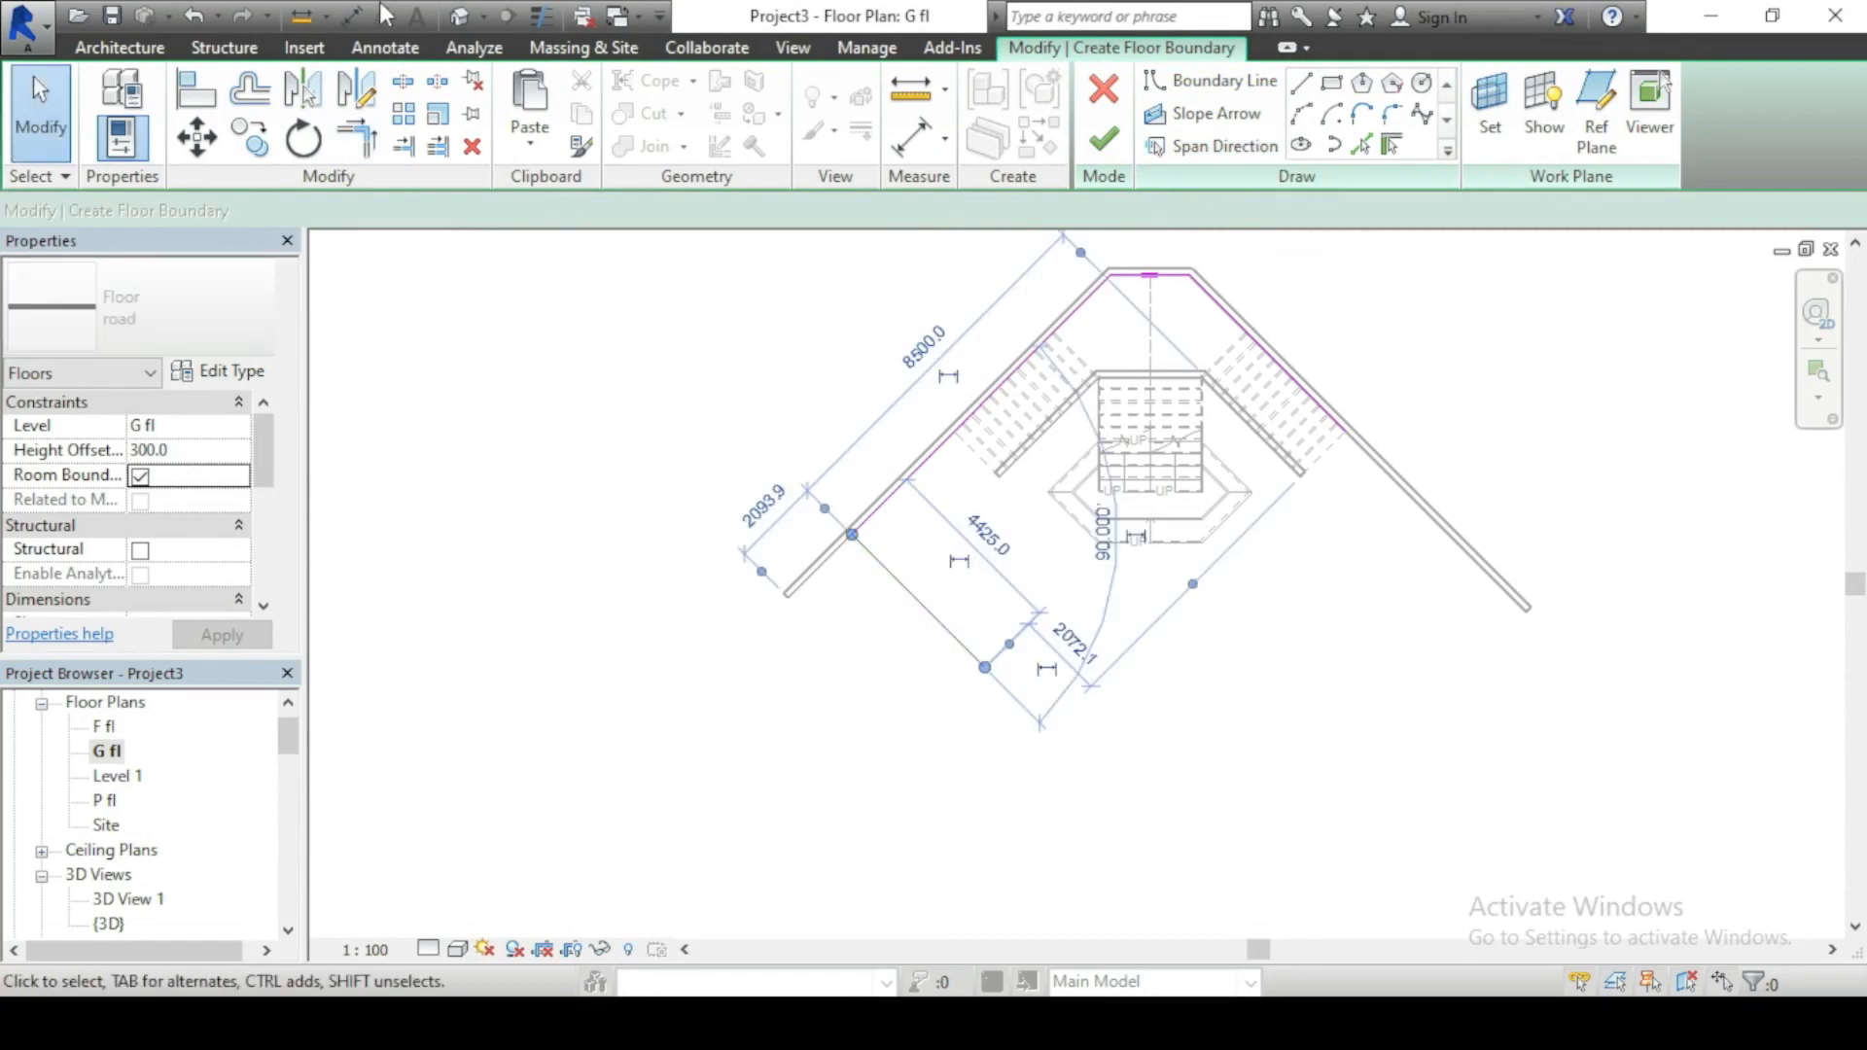
left_click(303, 91)
left_click(1151, 324)
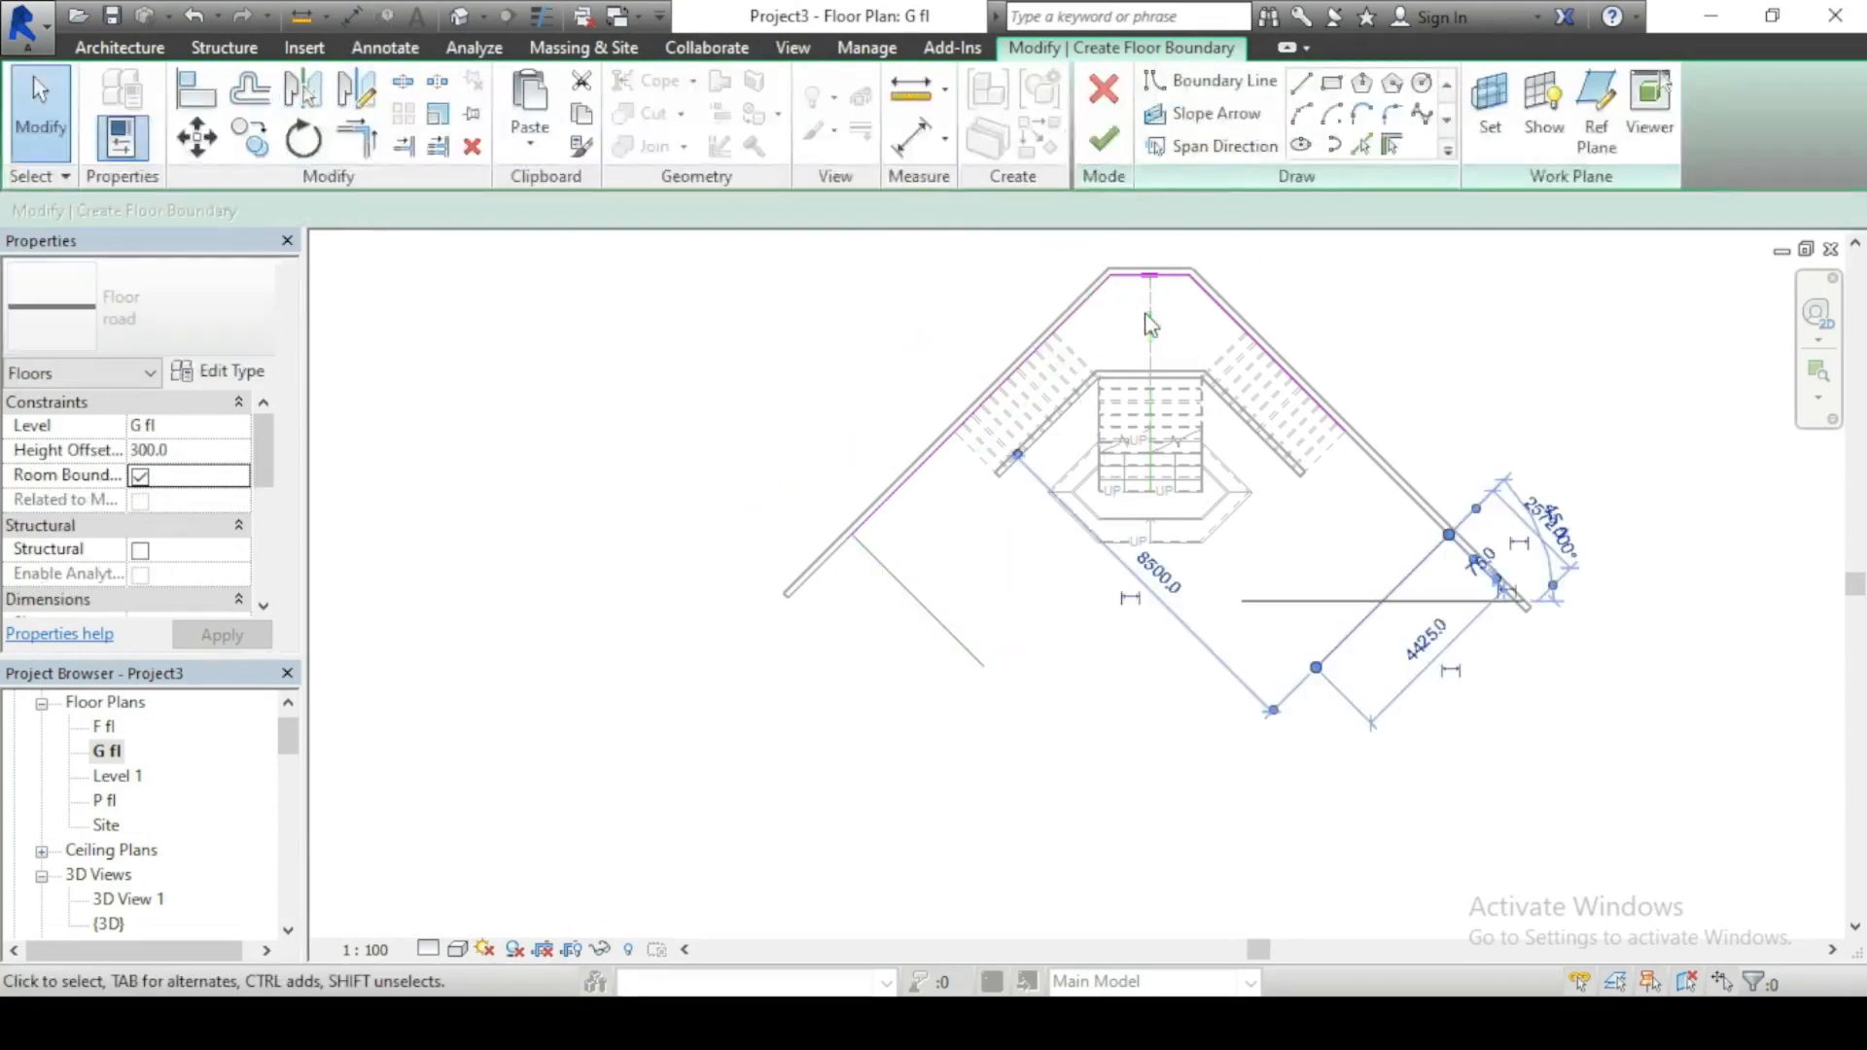
Step: Close the boundary by joining the mirrored line to the right wall's line and to the opposite front line, and finish the floor
left_click(357, 136)
left_click(1434, 551)
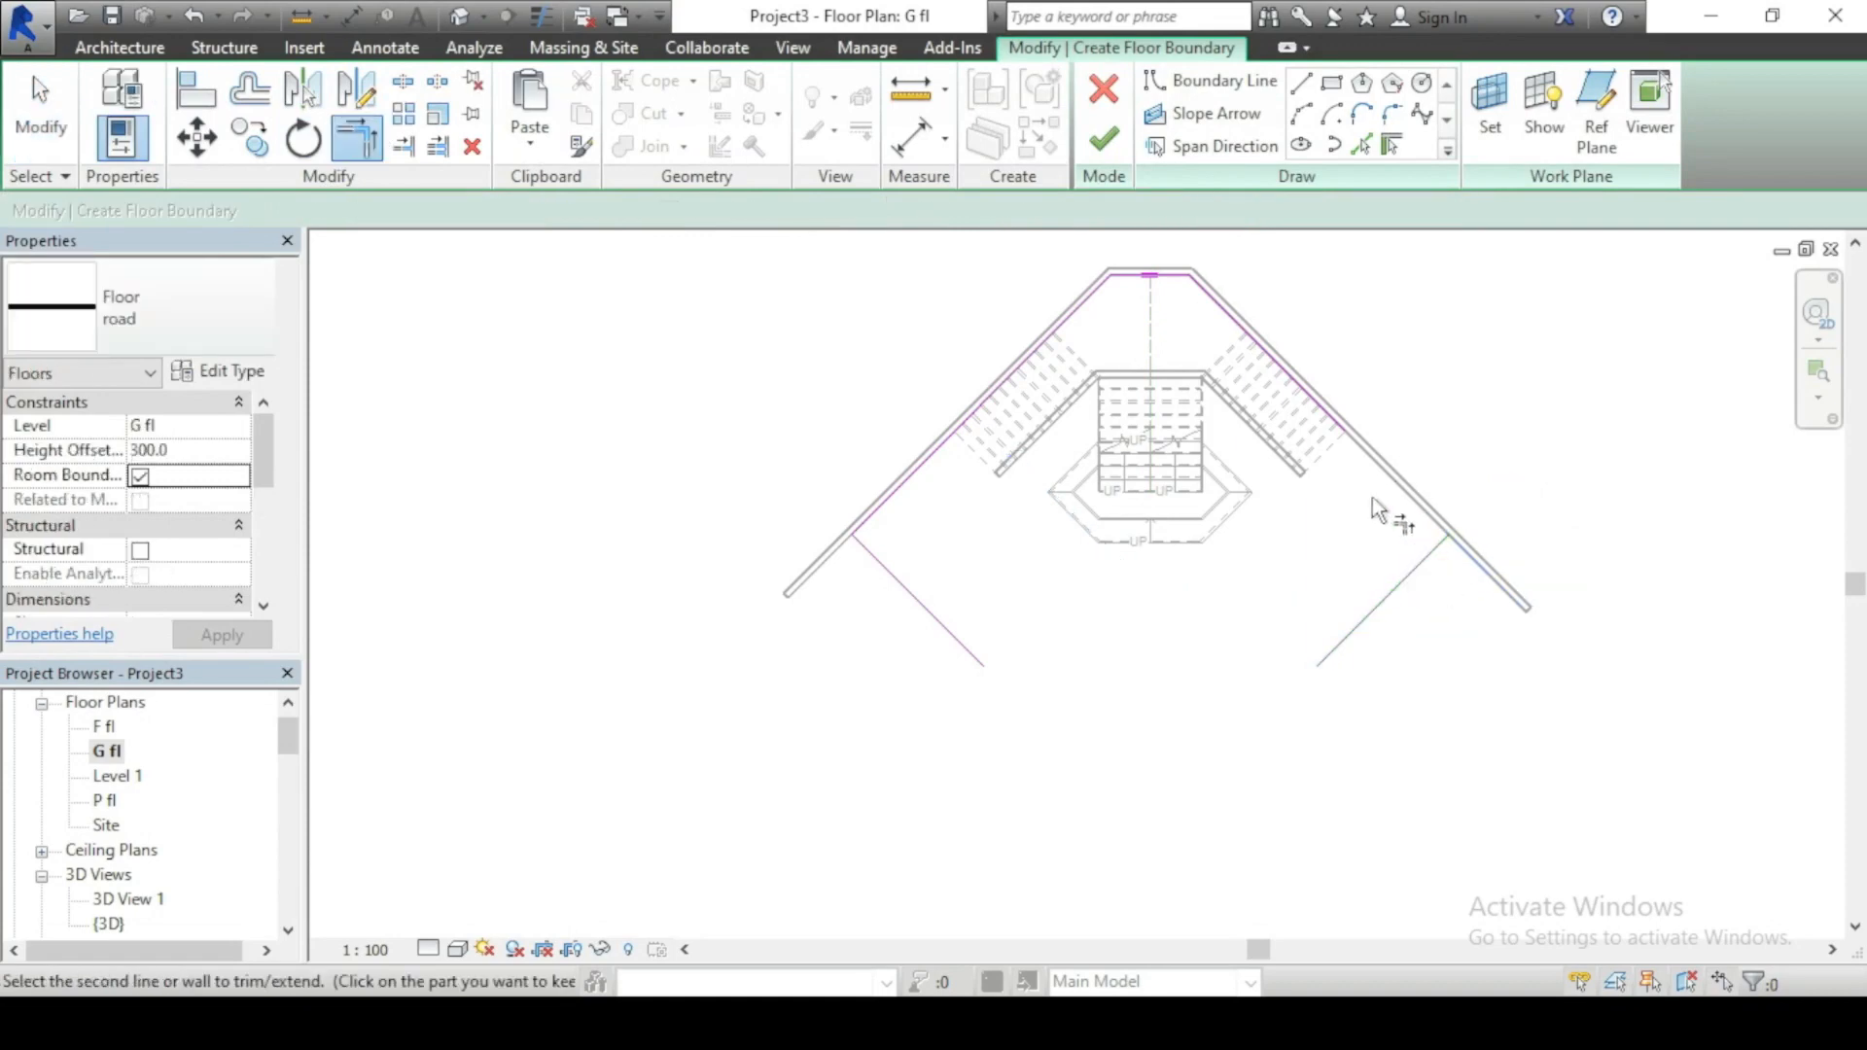
left_click(1333, 435)
left_click(1362, 623)
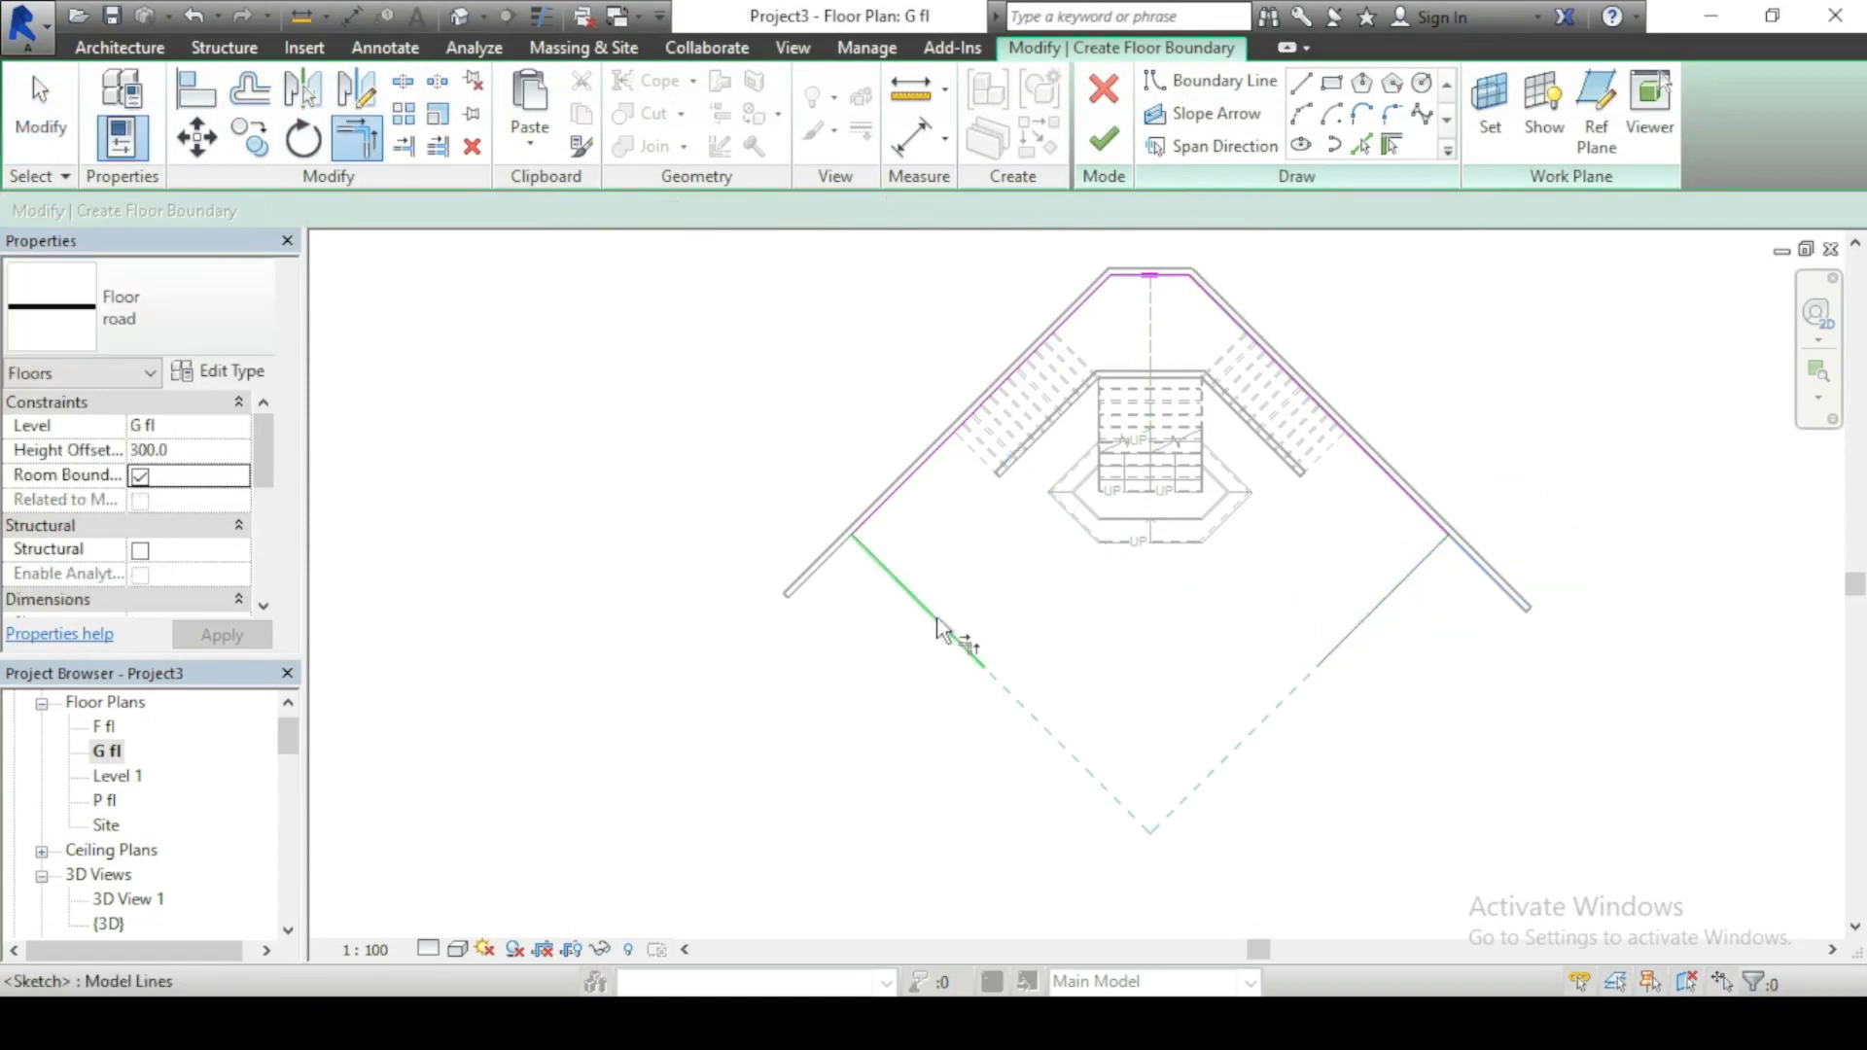
left_click(958, 642)
scroll(1093, 506, "down", 1)
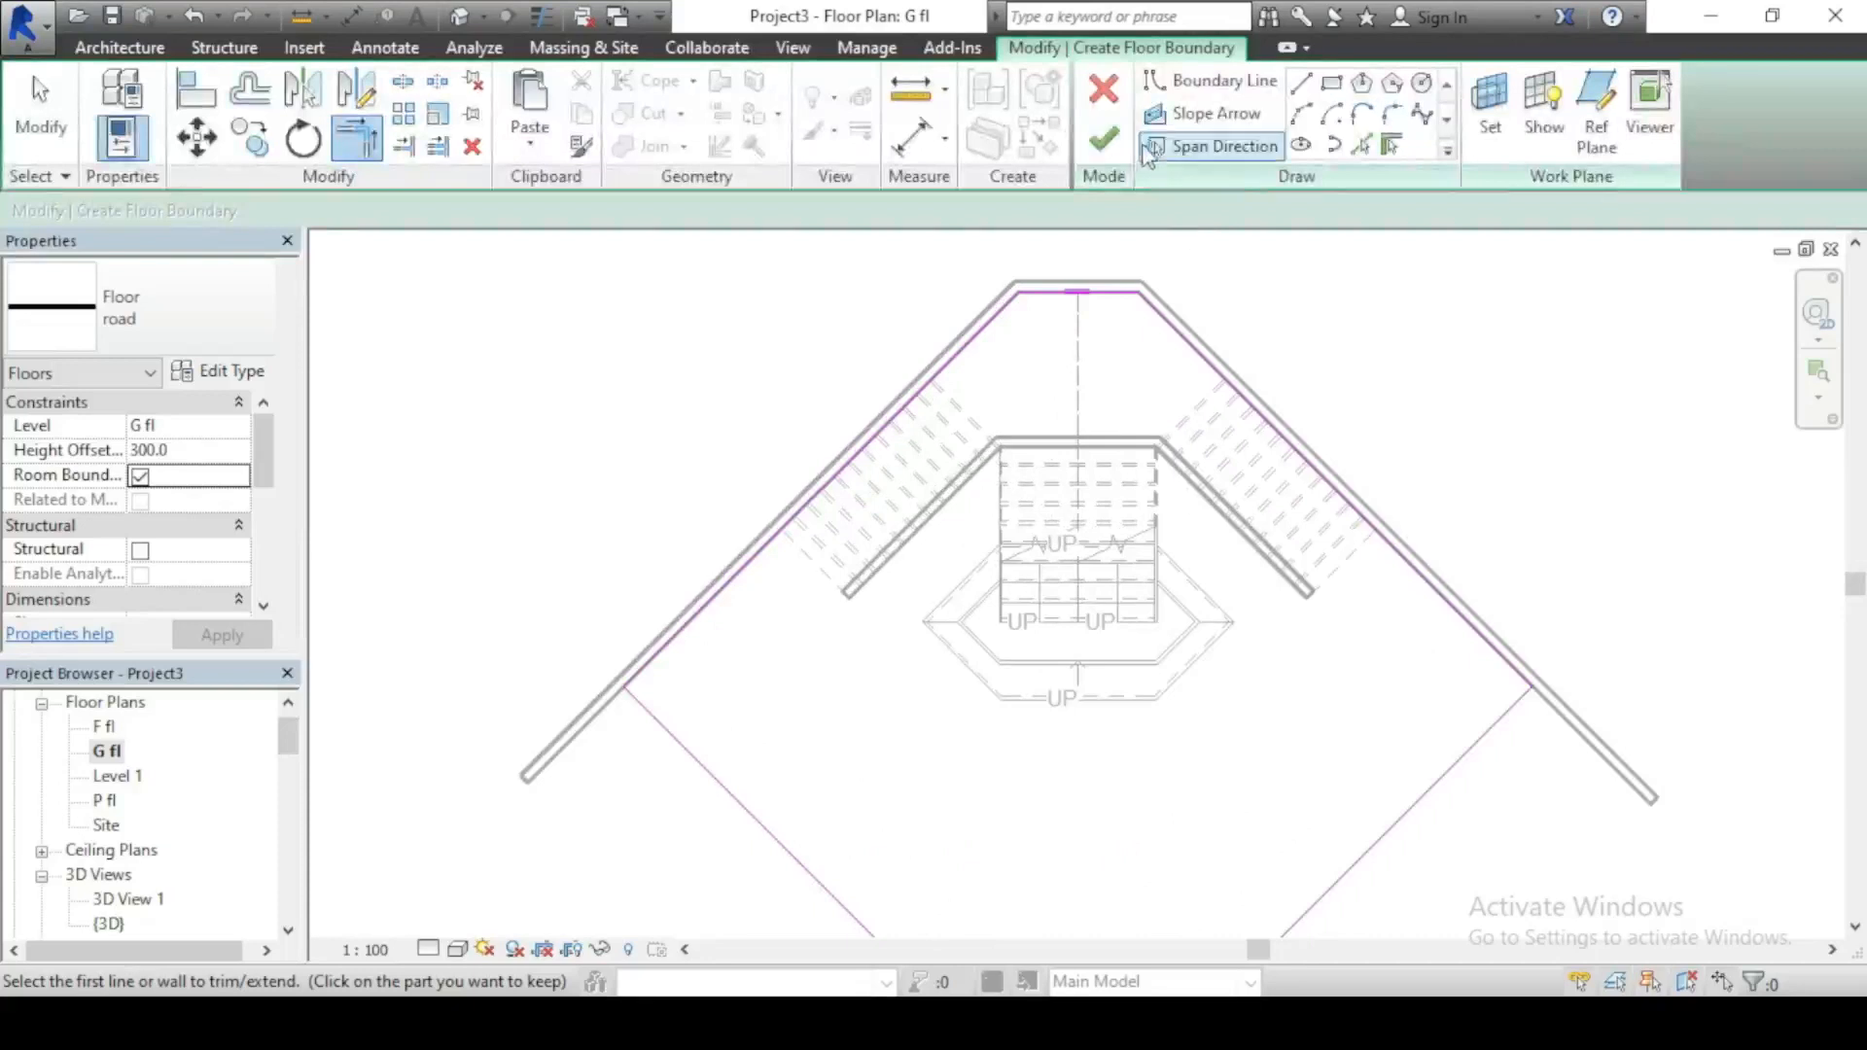
left_click(1104, 139)
left_click(1180, 301)
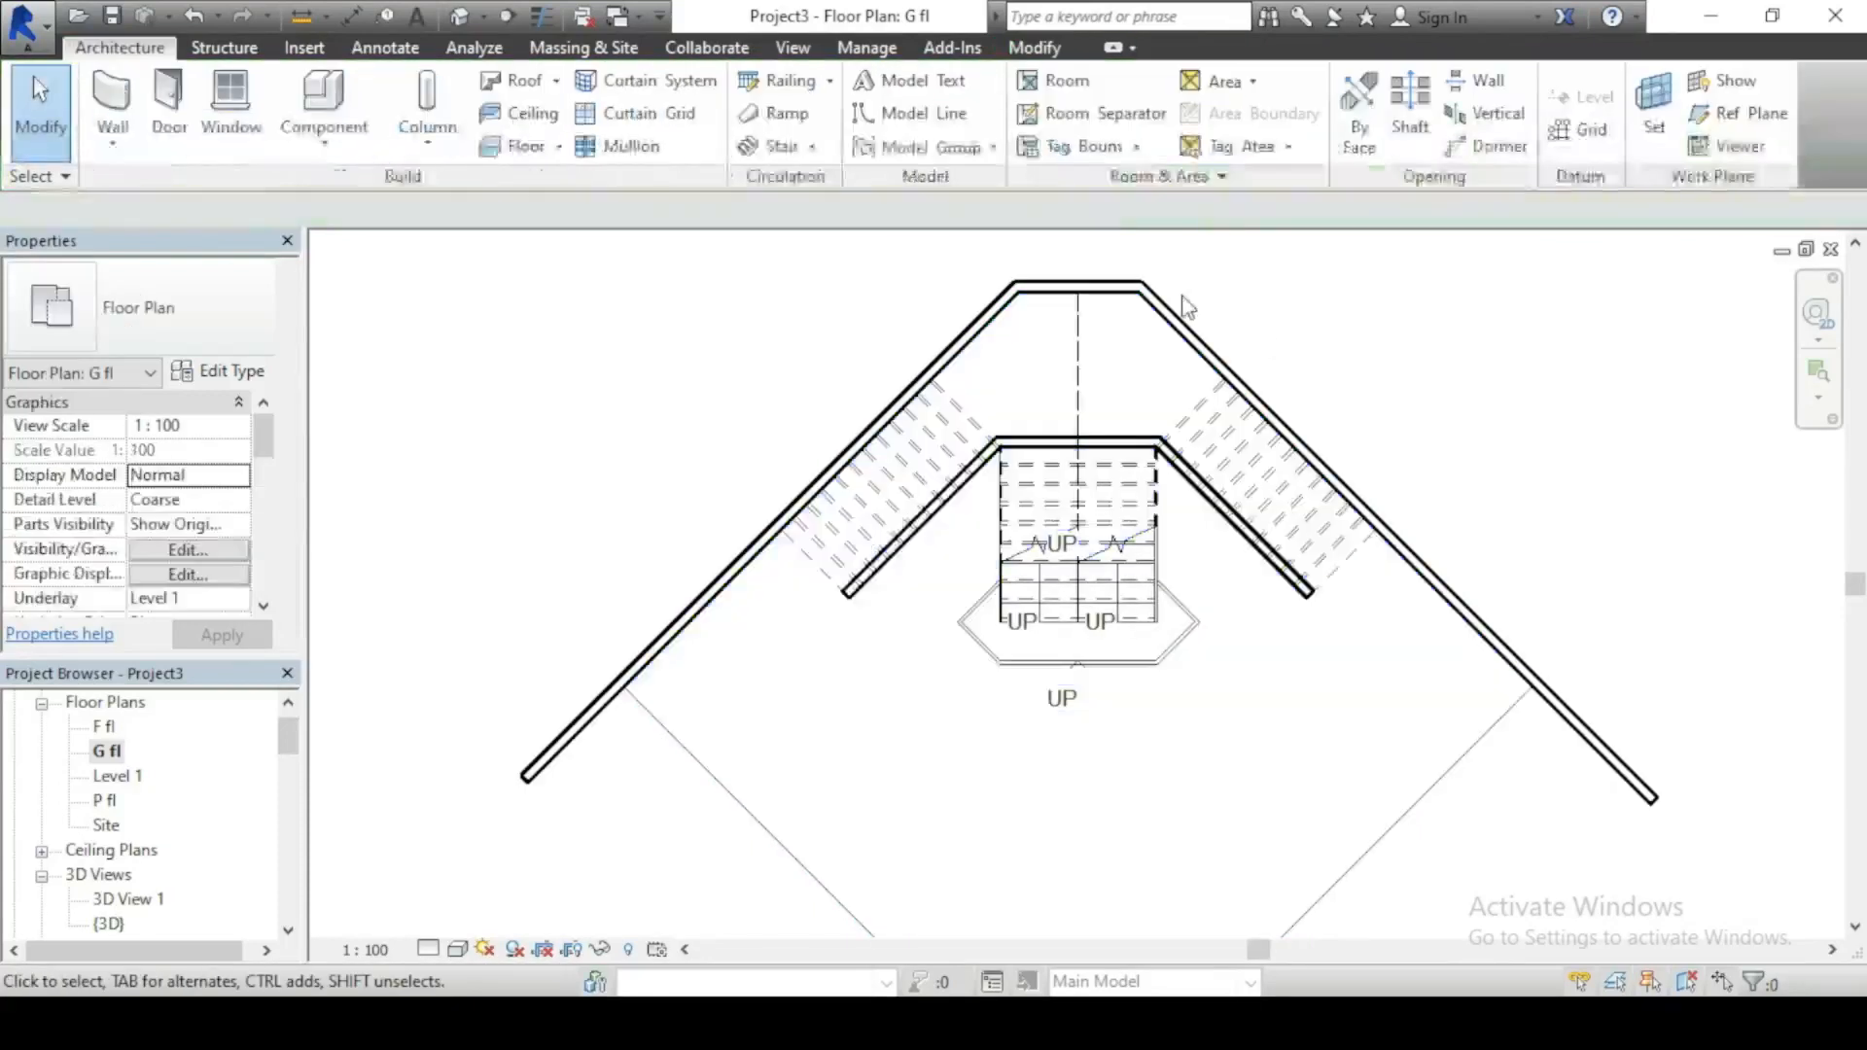
Step: Open the 3D View 1 camera view and examine the new floor around the base of the staircase
double_click(124, 899)
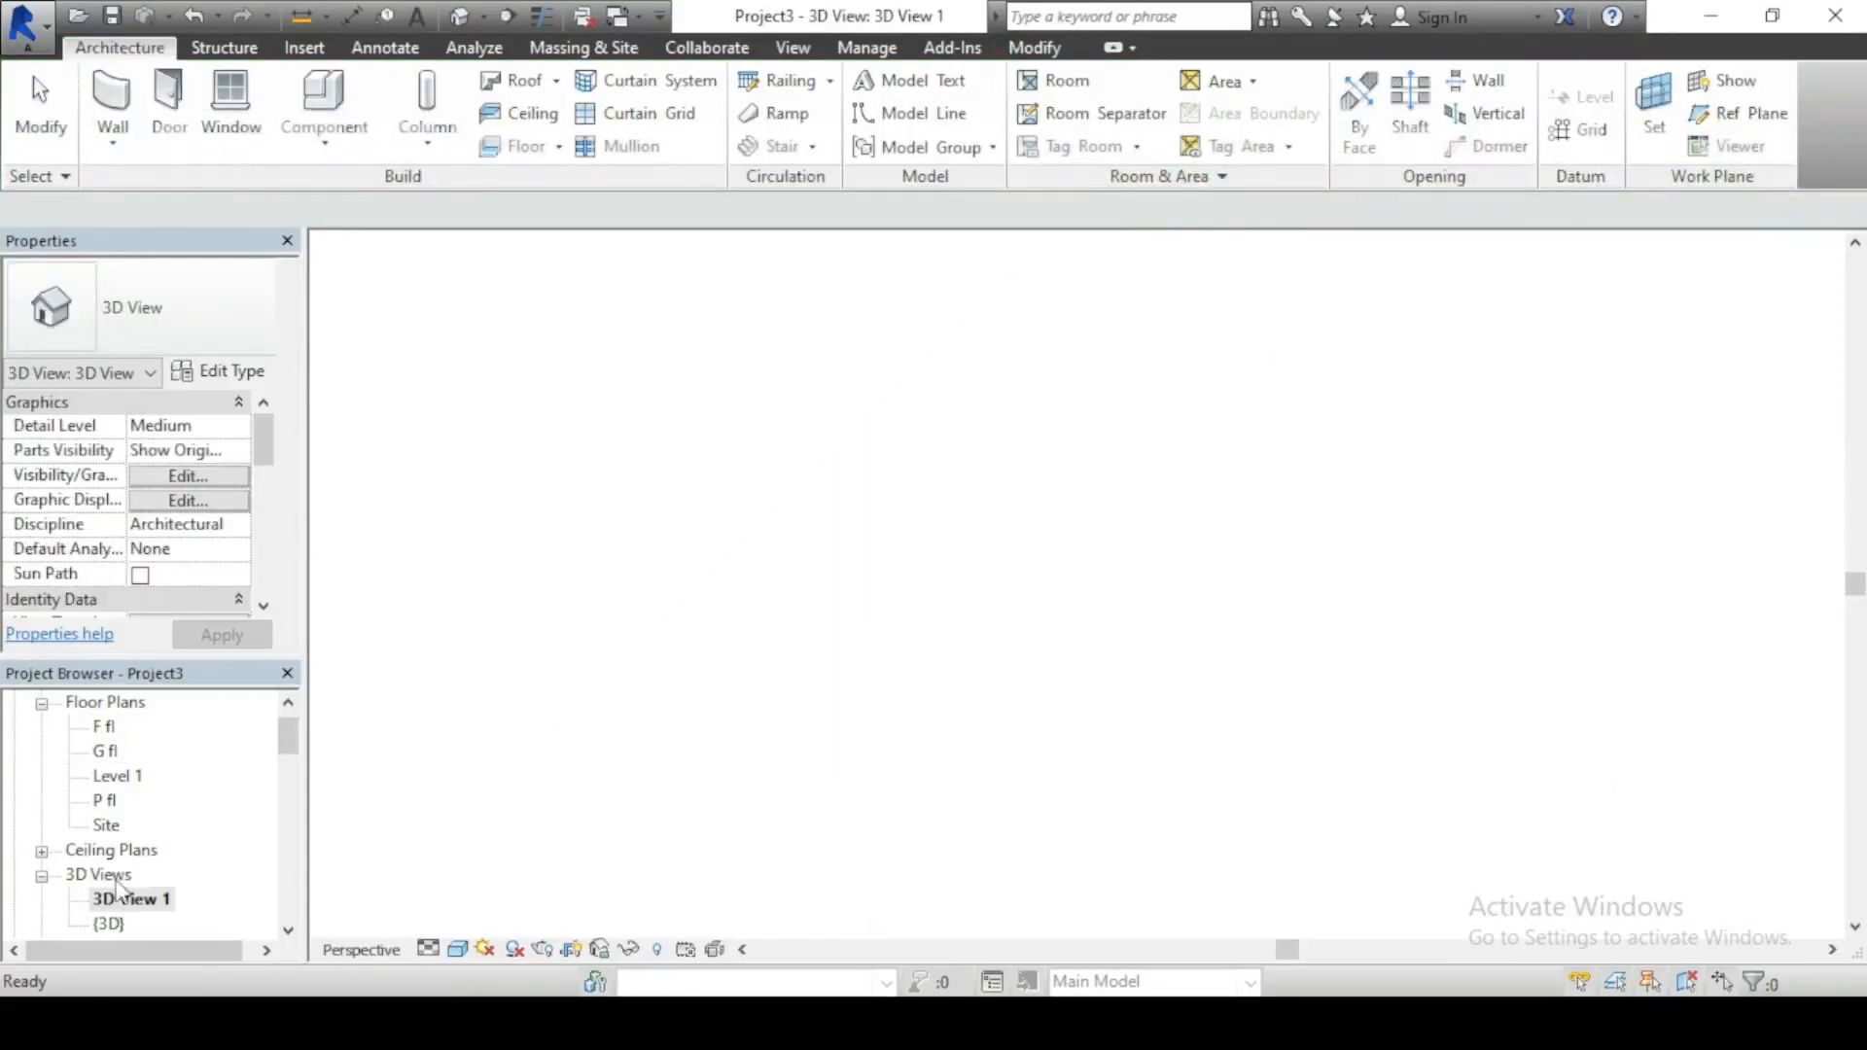
scroll(681, 749, "up", 2)
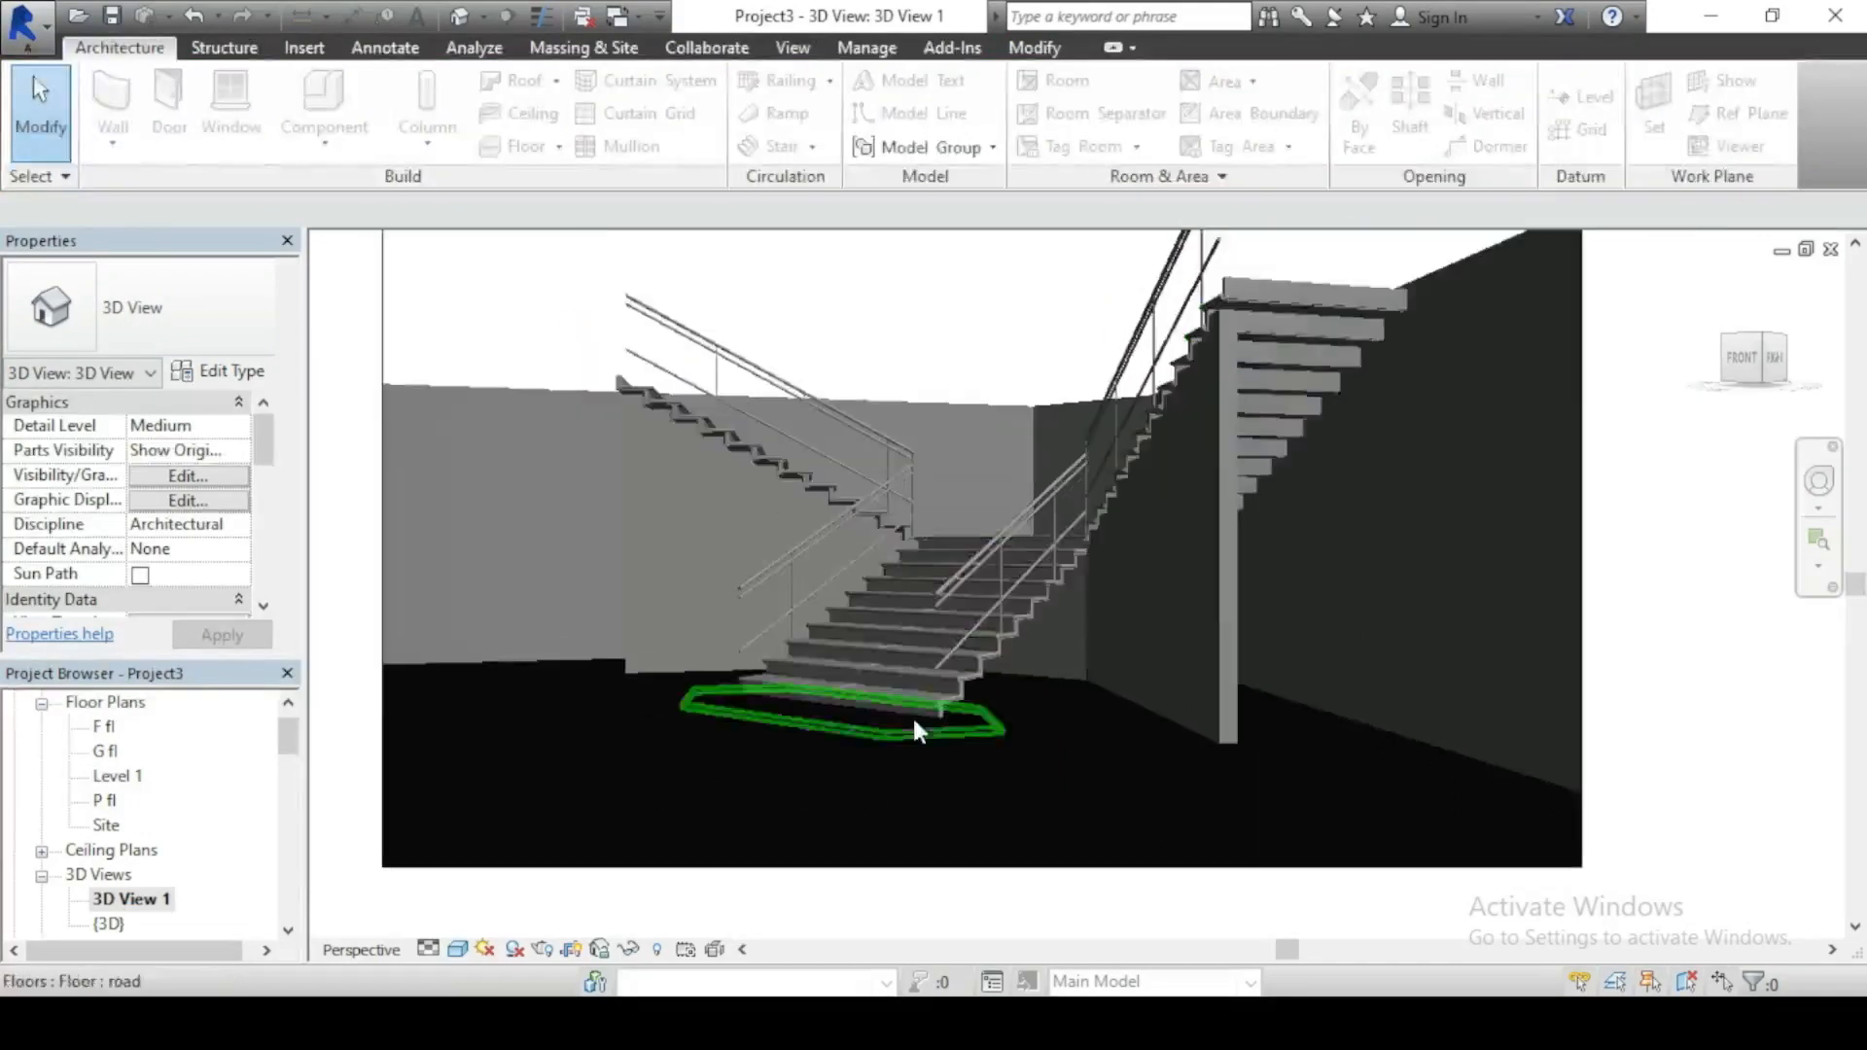
Step: Set the top constraint of the two side walls beside the staircase to Up to level: P fl
scroll(789, 451, "up", 2)
scroll(790, 452, "down", 1)
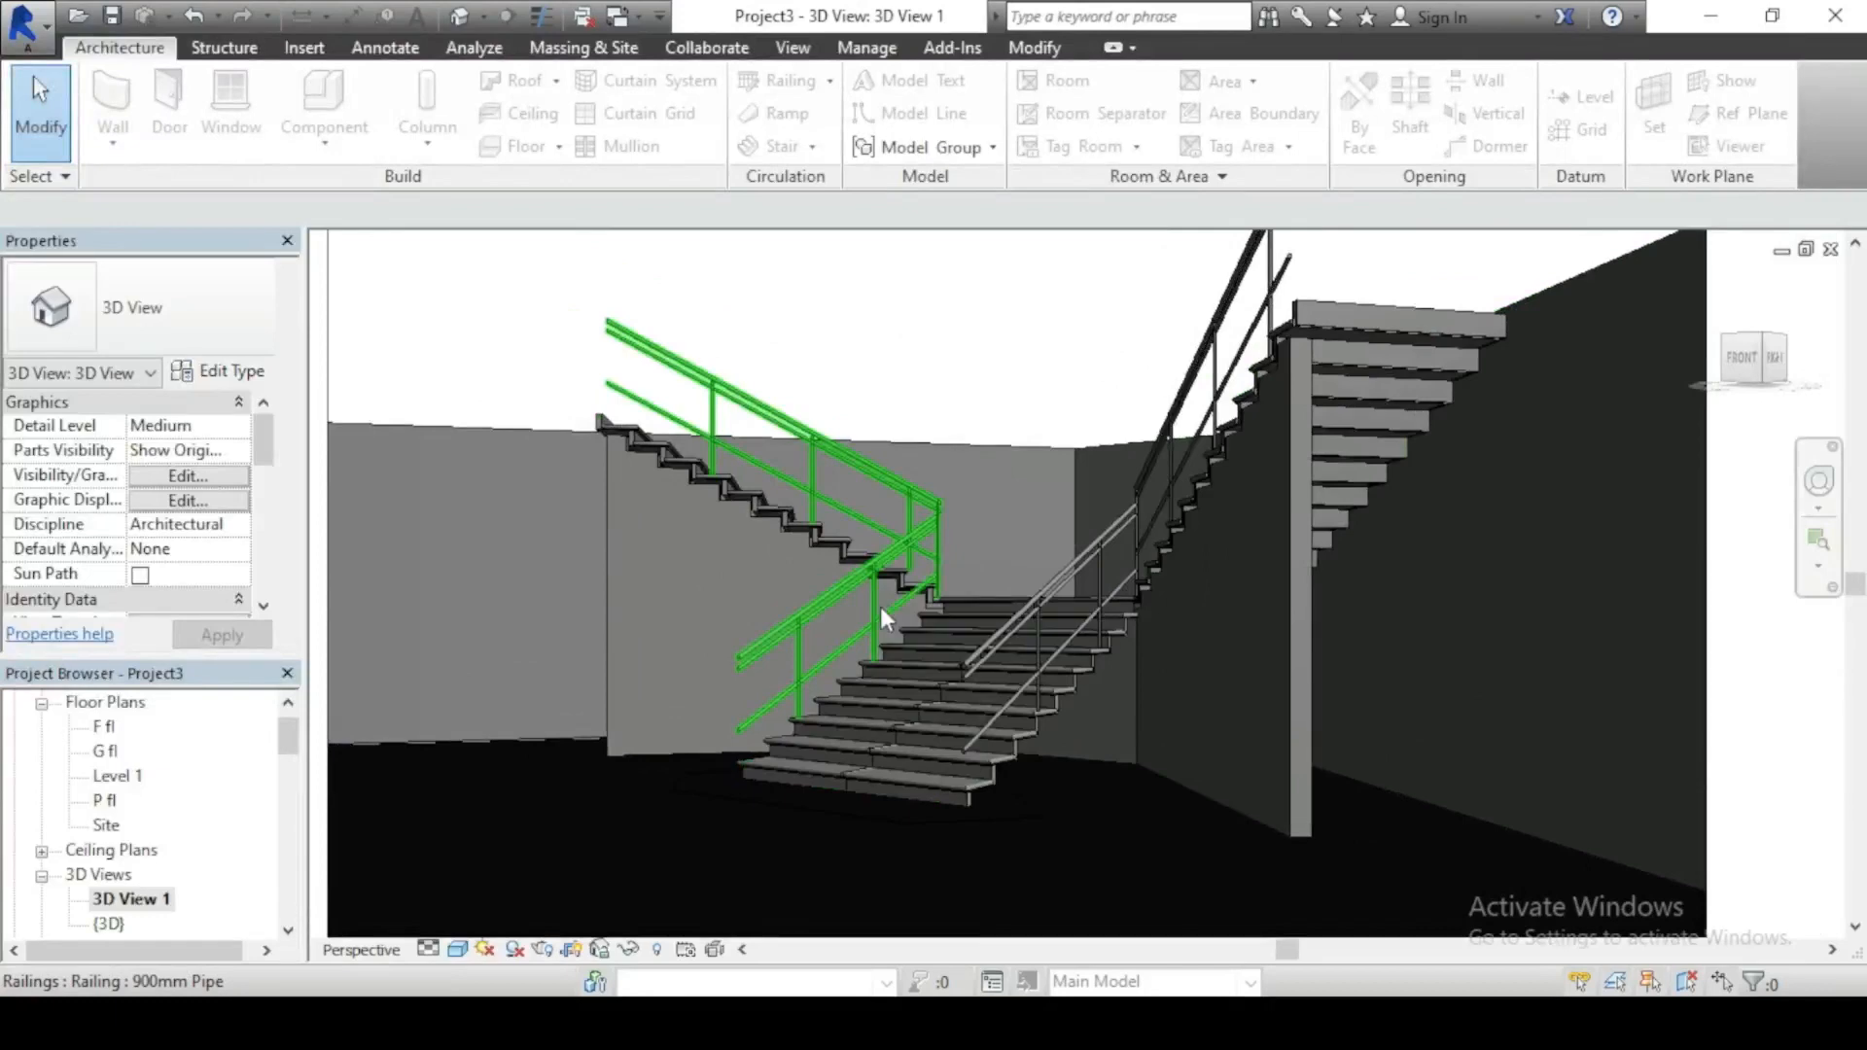
scroll(882, 612, "down", 1)
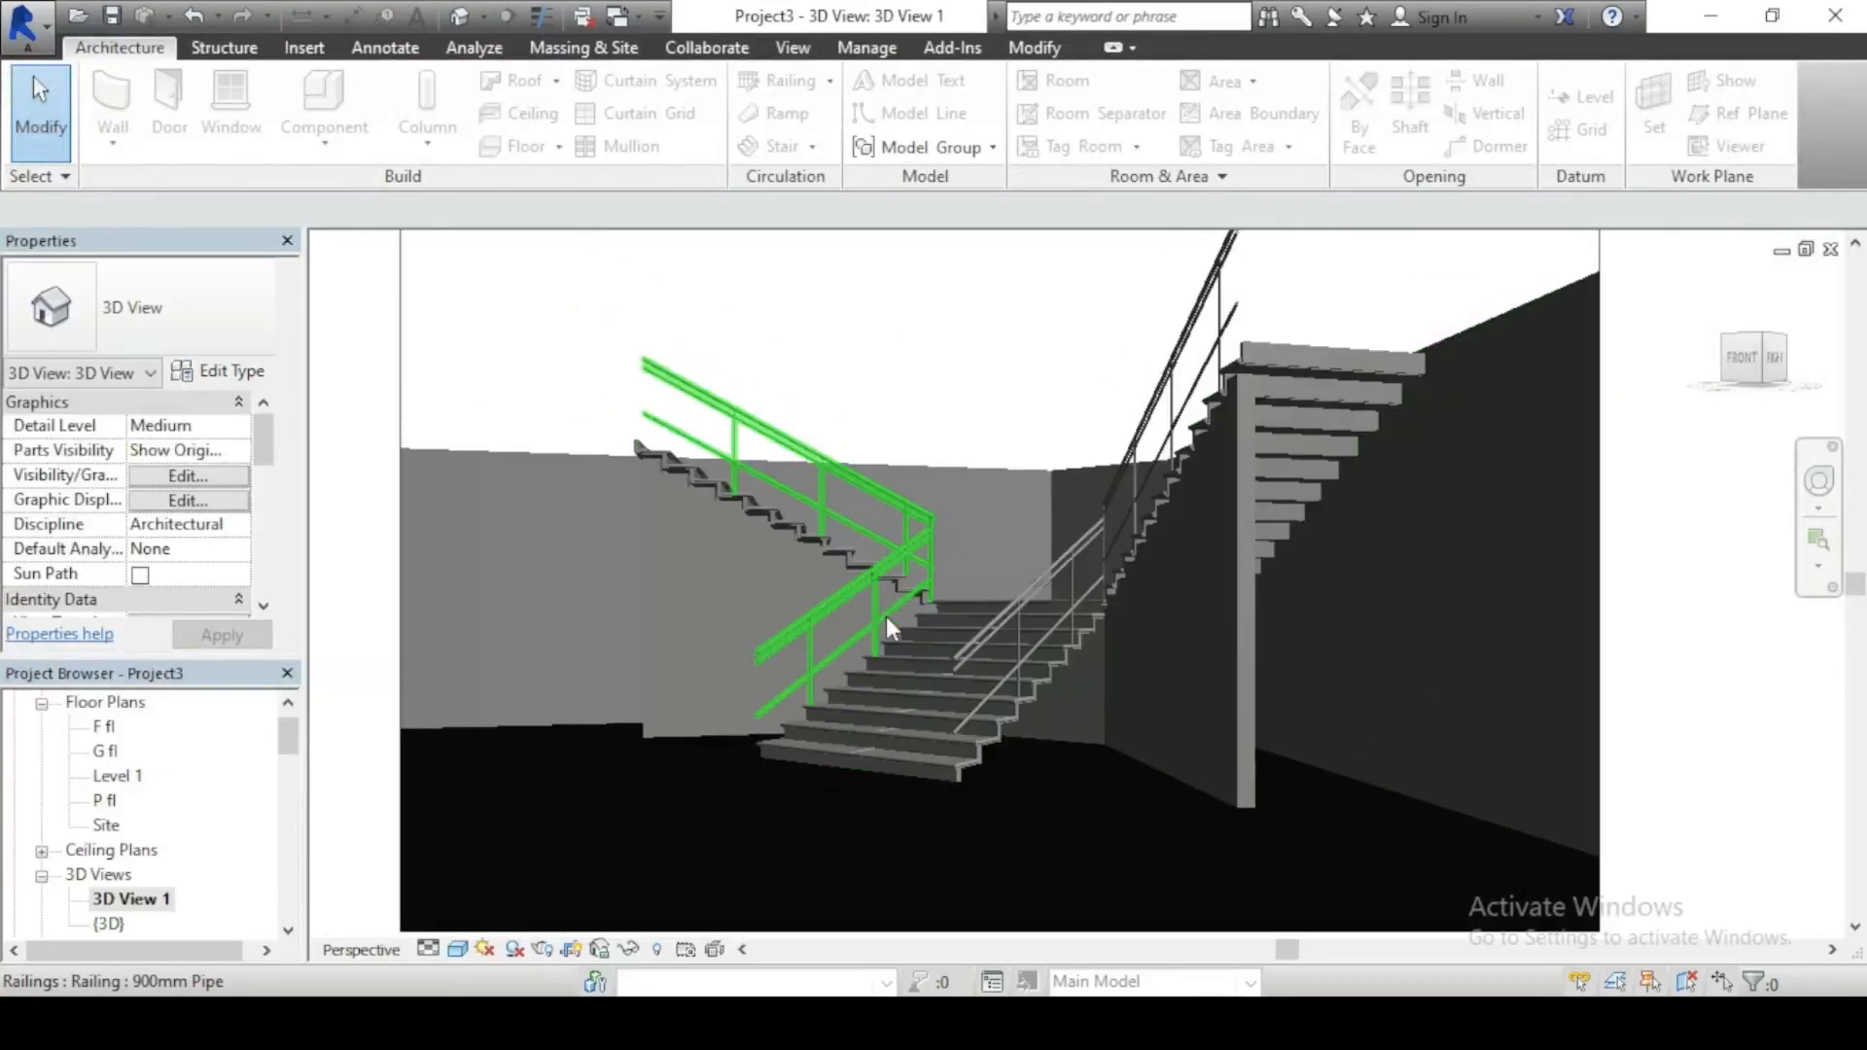
left_click(550, 455)
left_click(1547, 317, "ctrl")
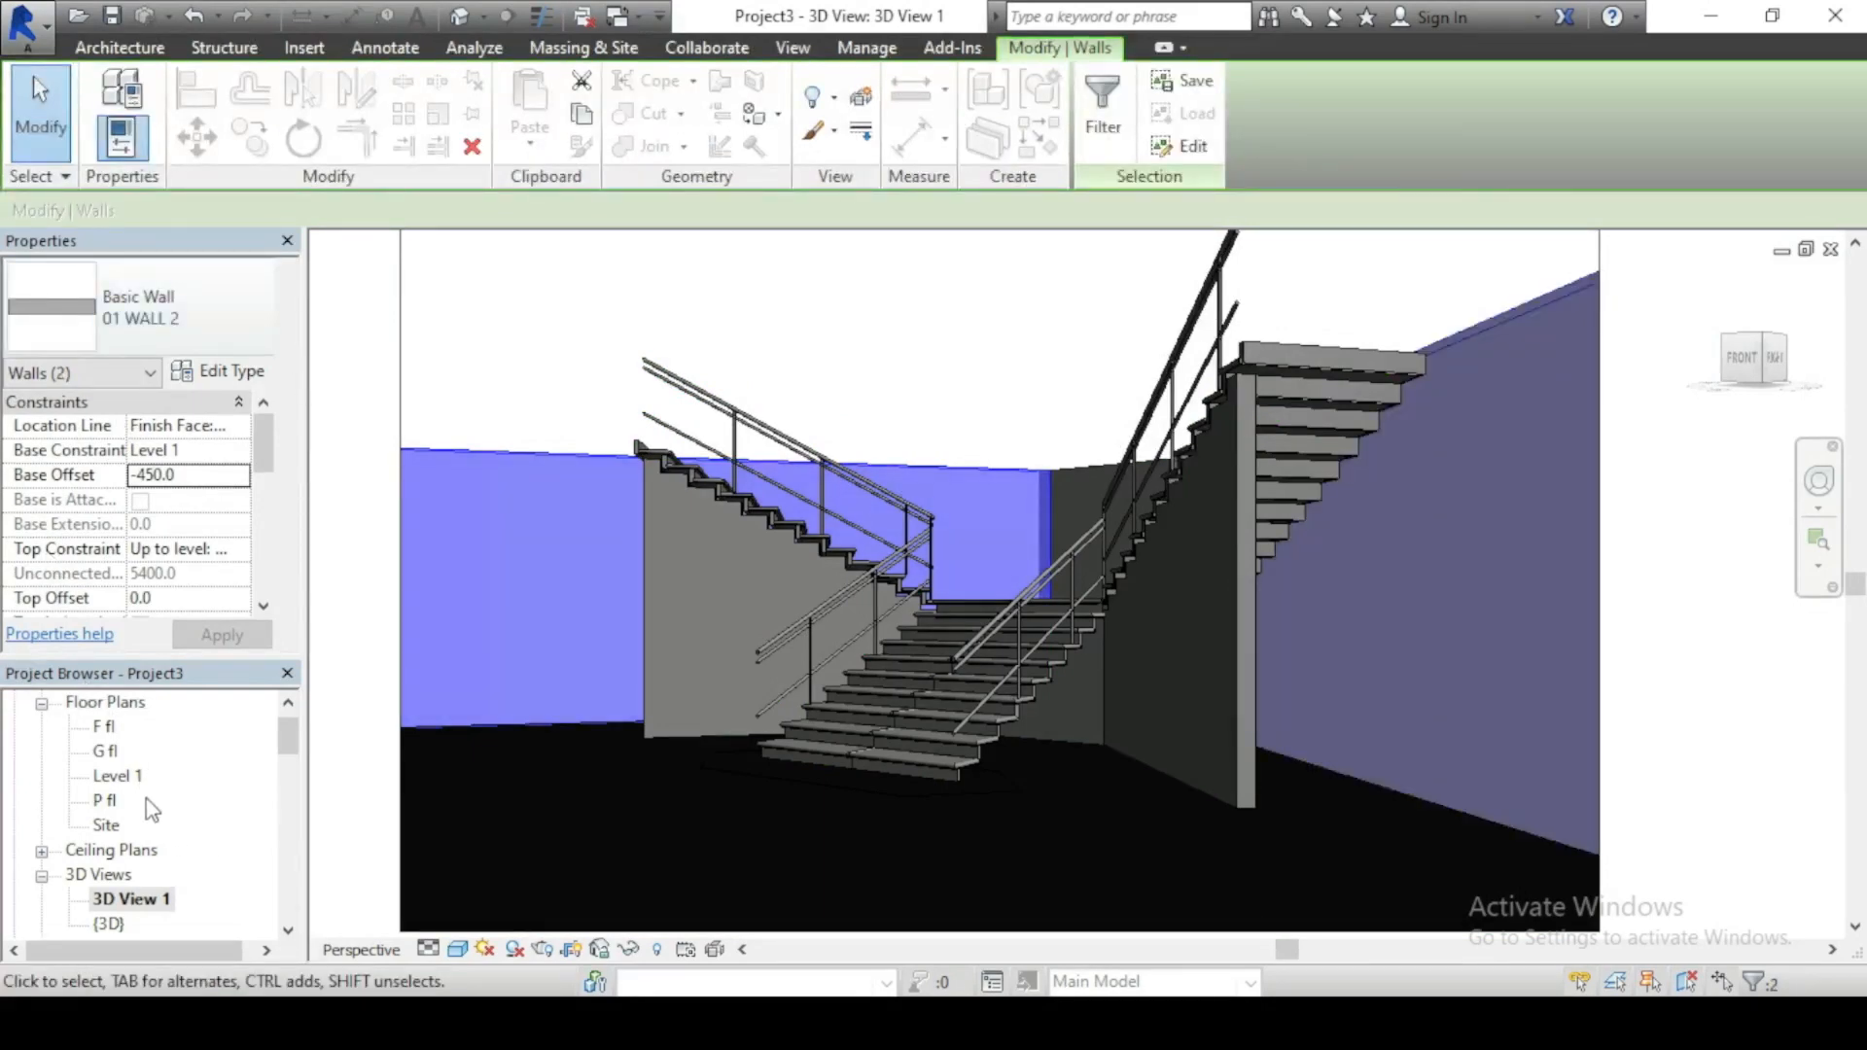
left_click(240, 550)
left_click(219, 638)
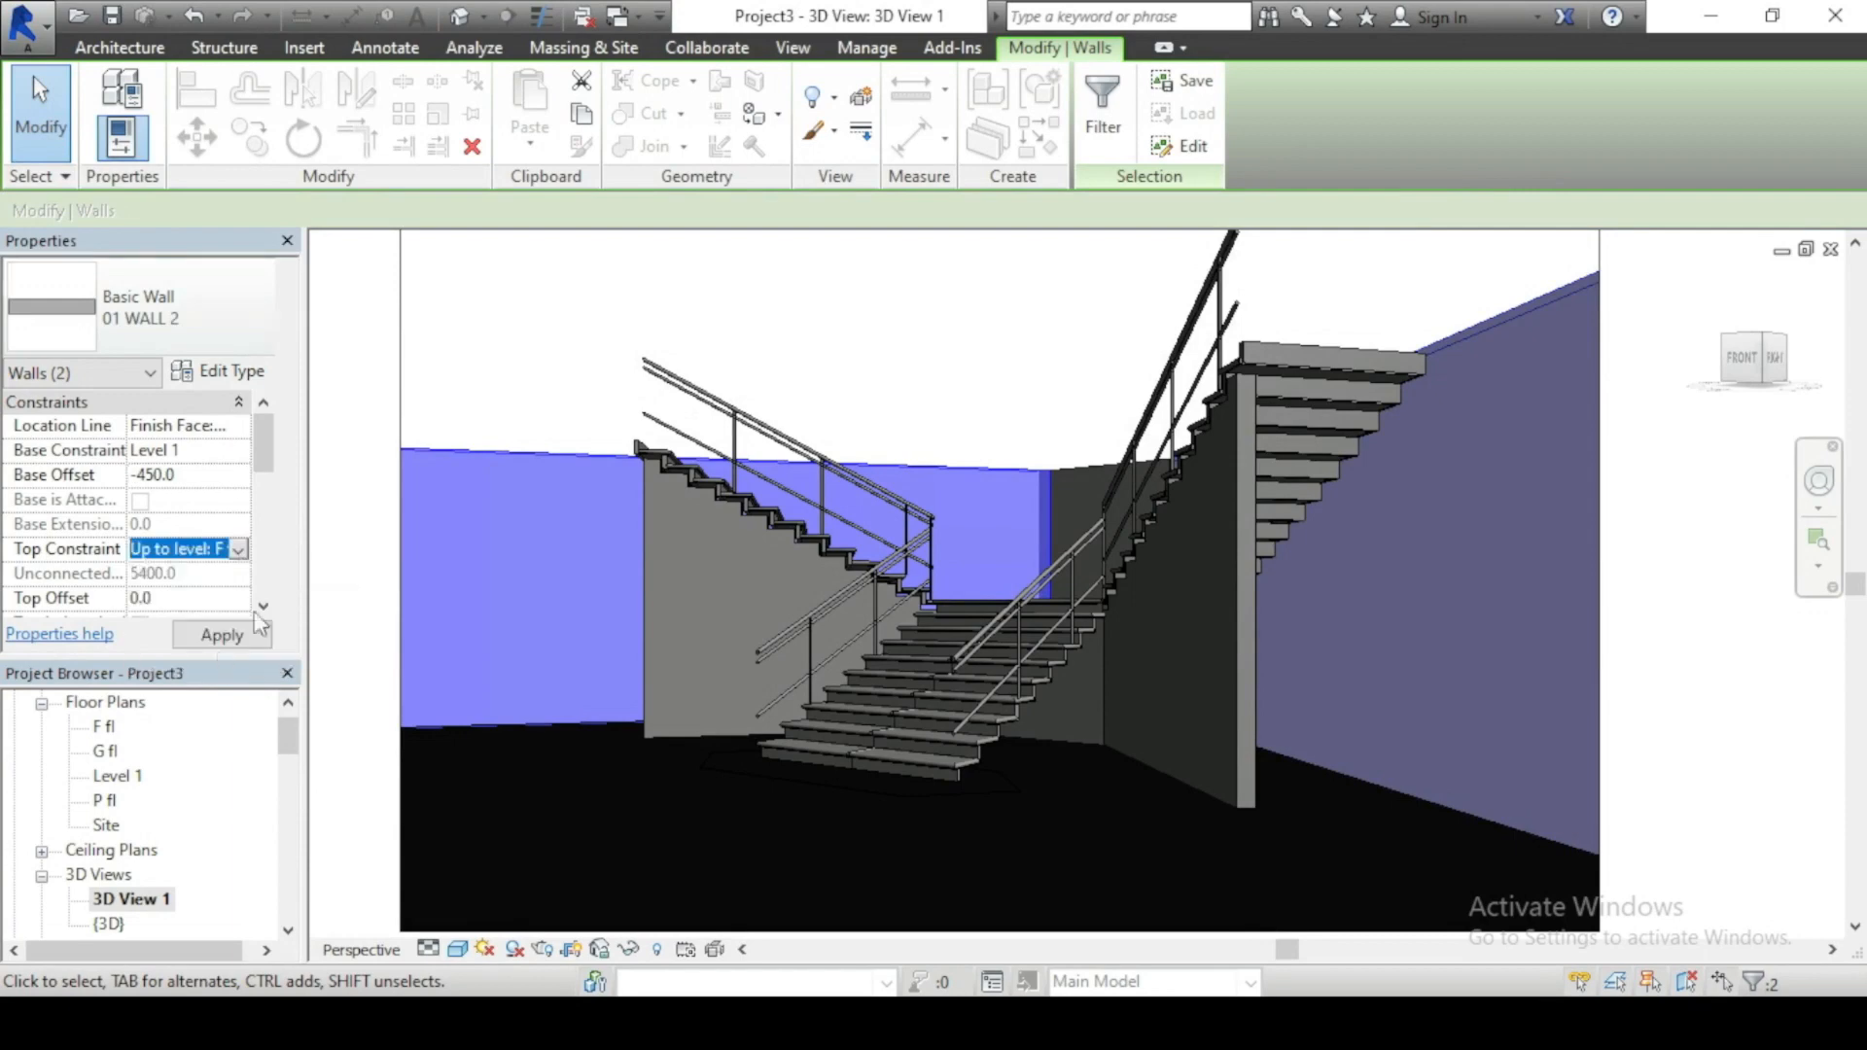
left_click(257, 630)
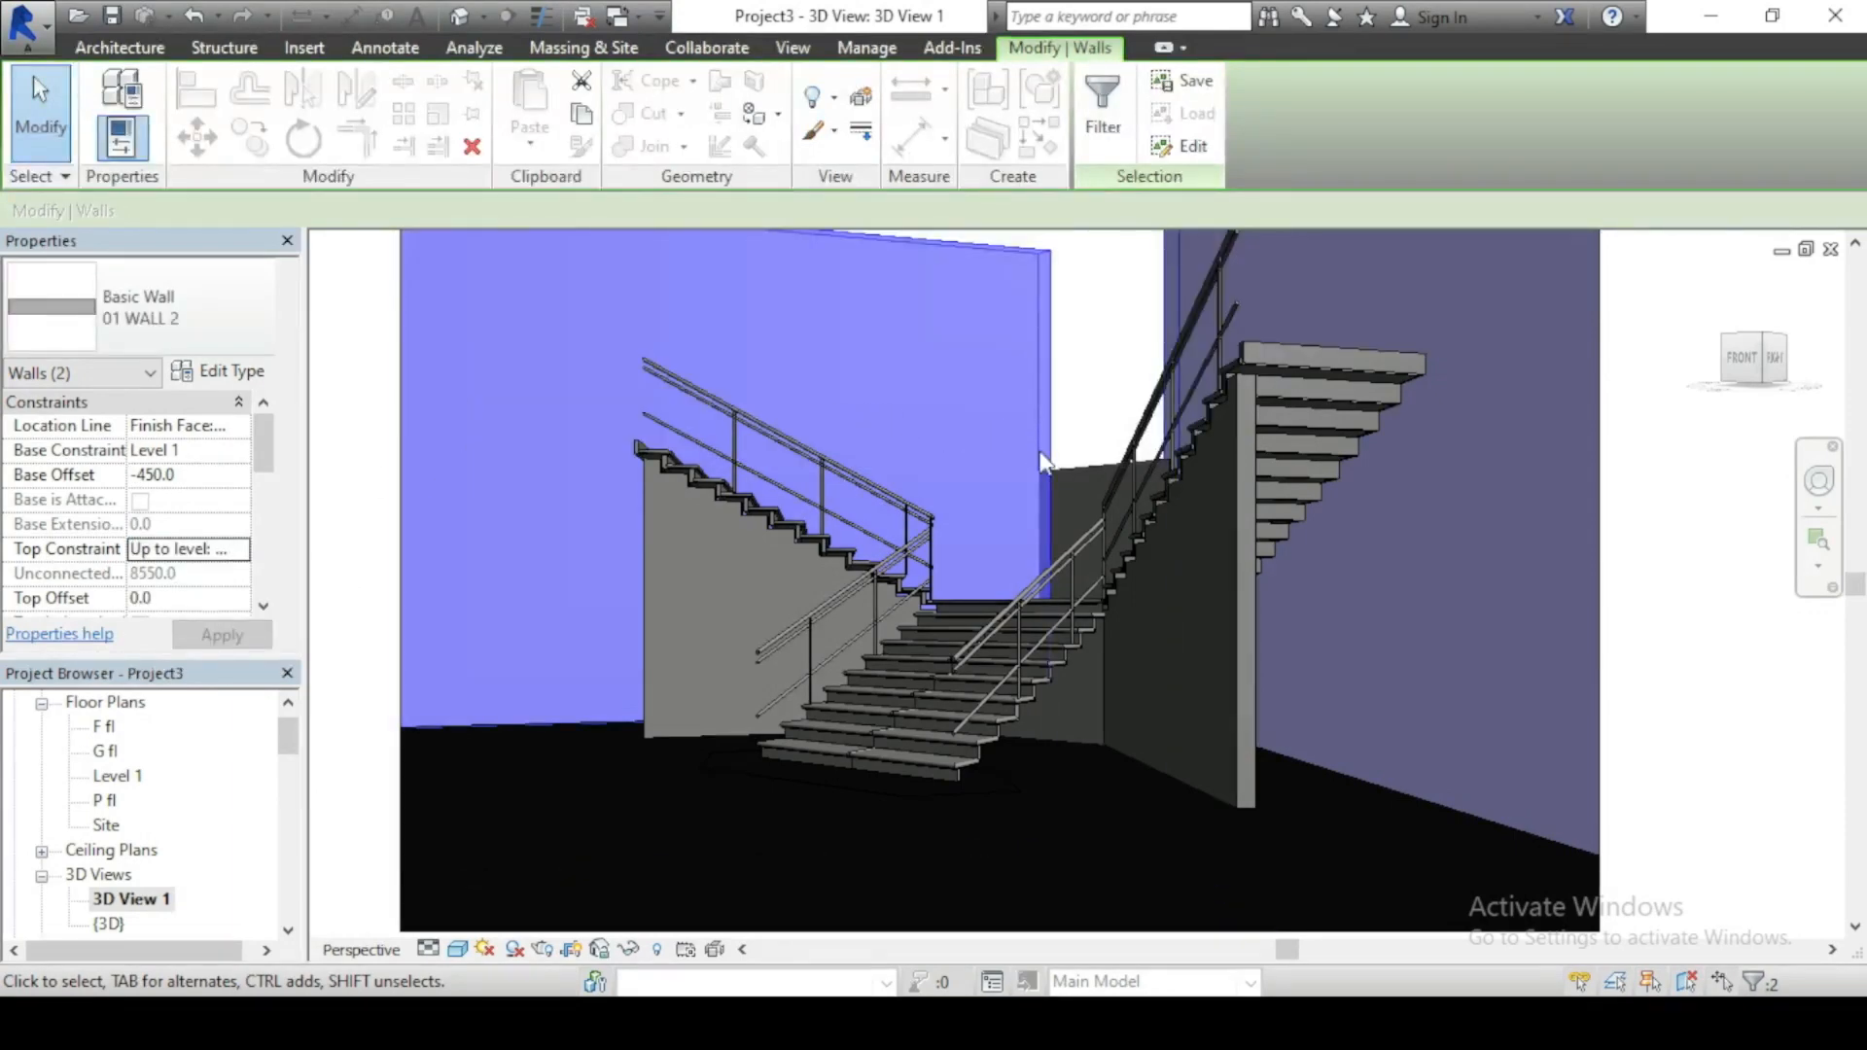
Step: Raise the remaining lower wall behind the staircase by setting its top constraint to Up to level: P fl
left_click(1056, 486)
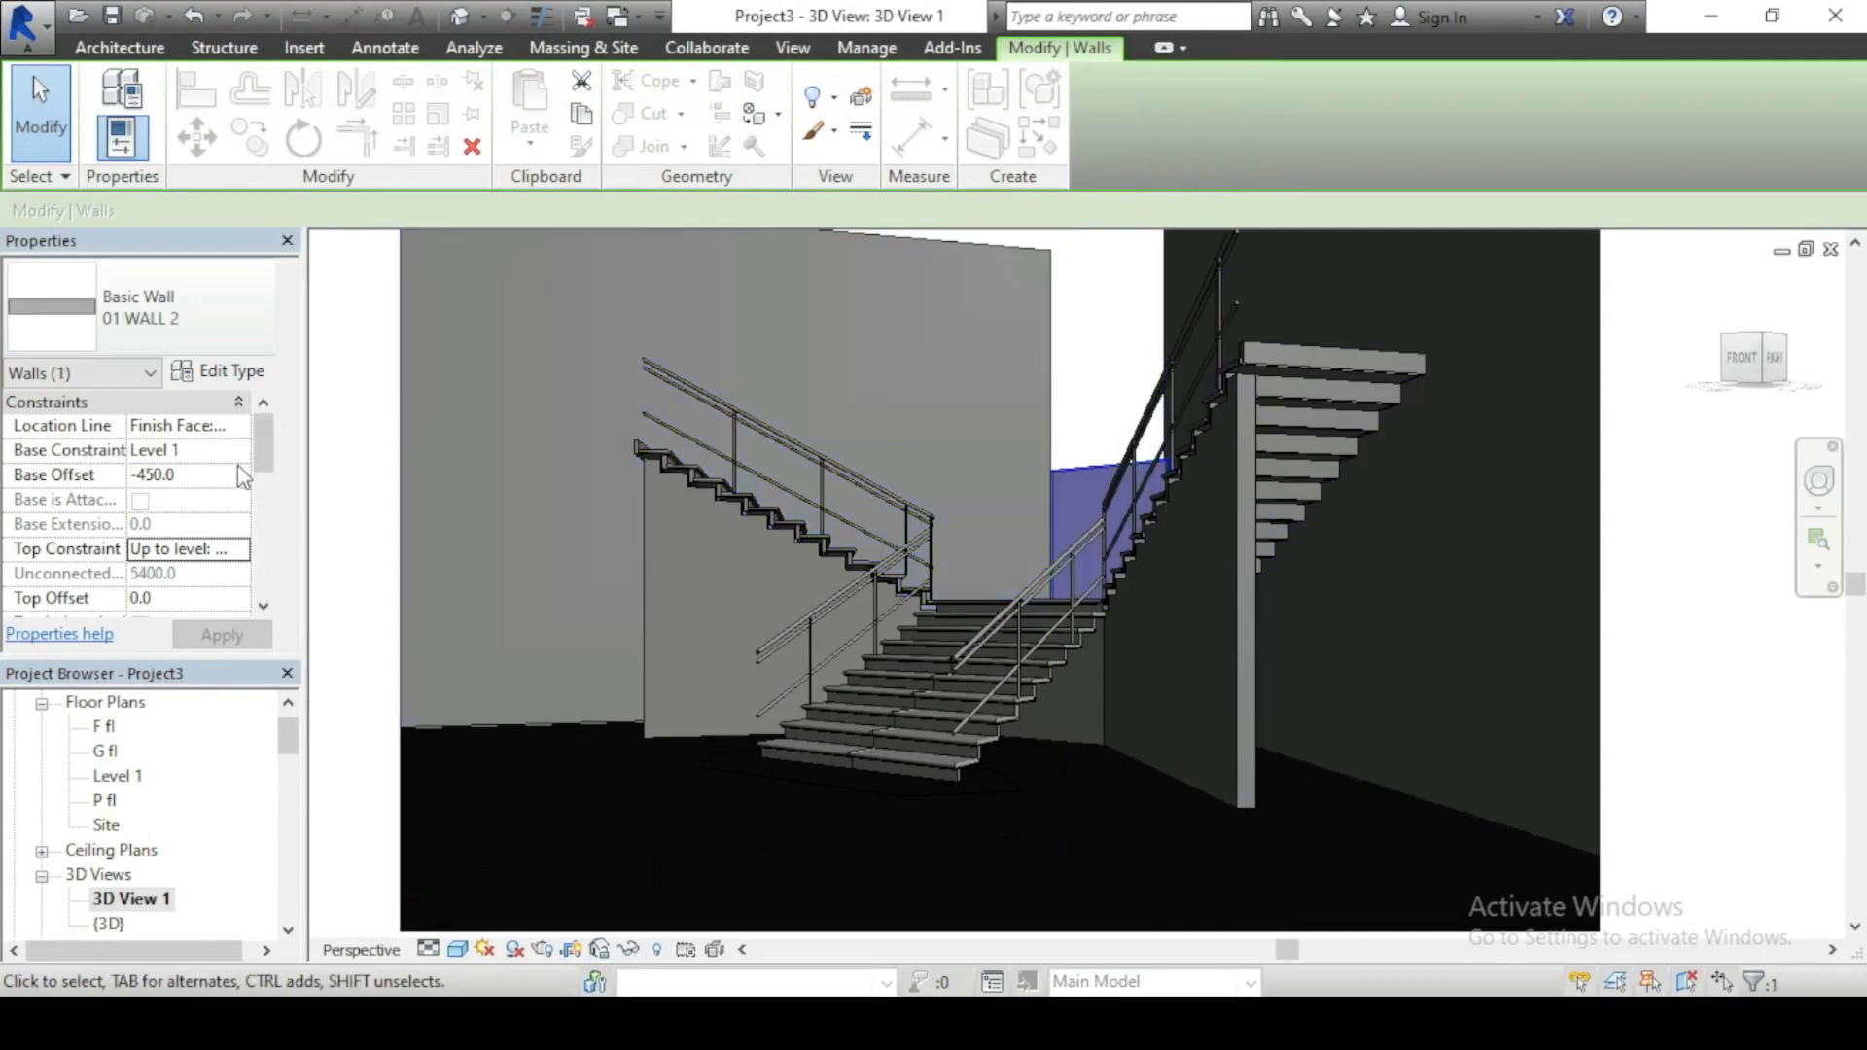
left_click(240, 549)
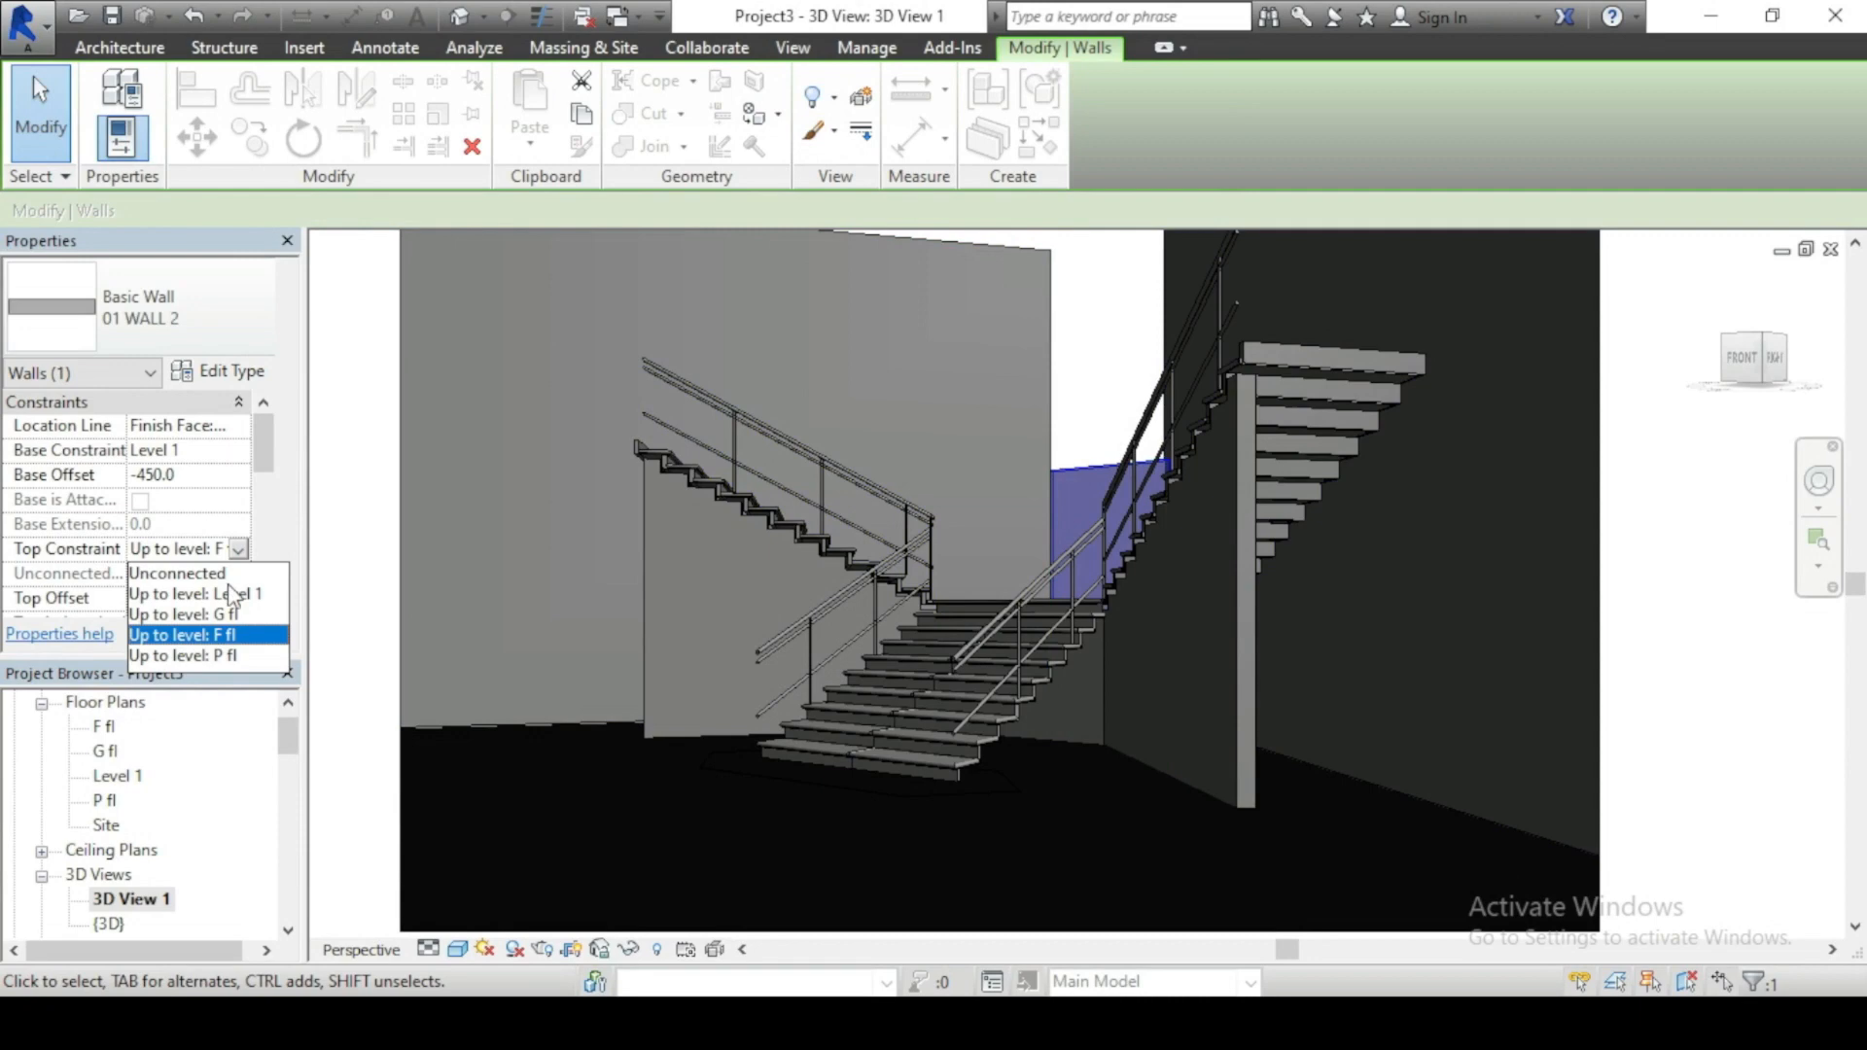
left_click(218, 656)
key("Escape")
scroll(838, 725, "down", 1)
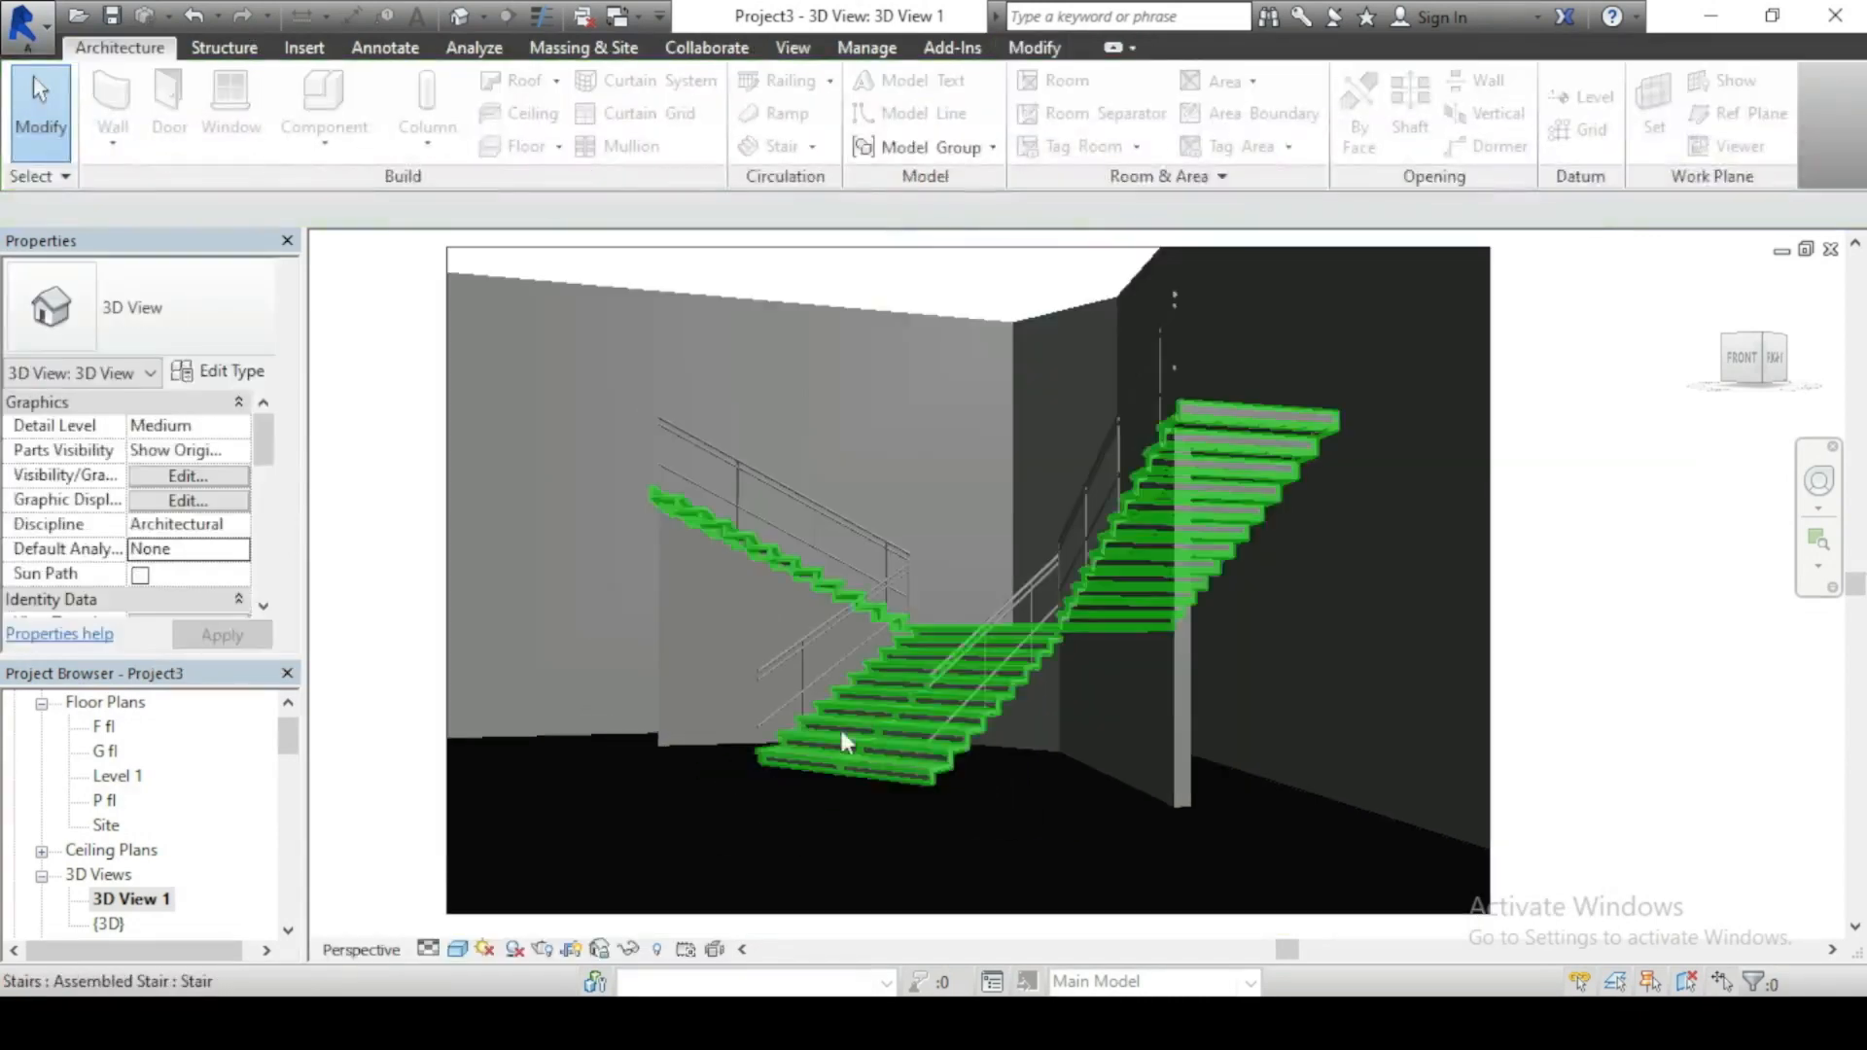
scroll(841, 734, "up", 1)
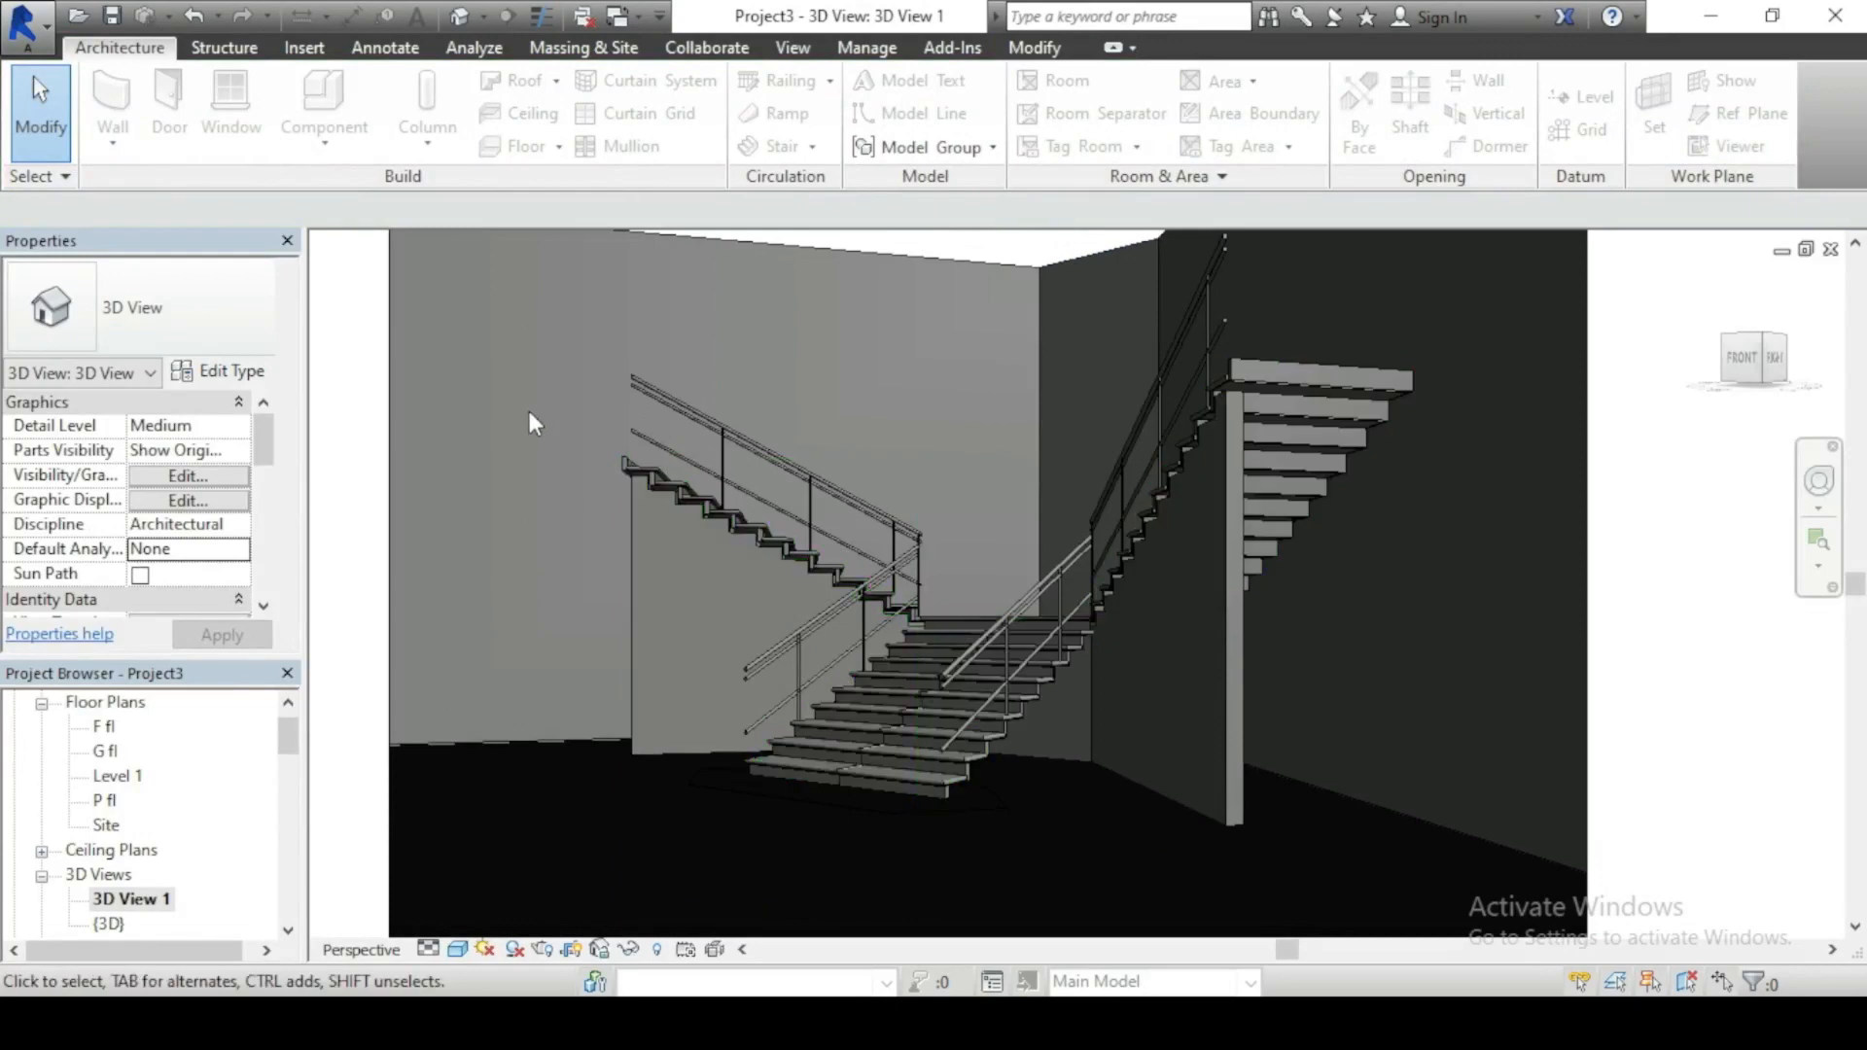
scroll(792, 586, "down", 1)
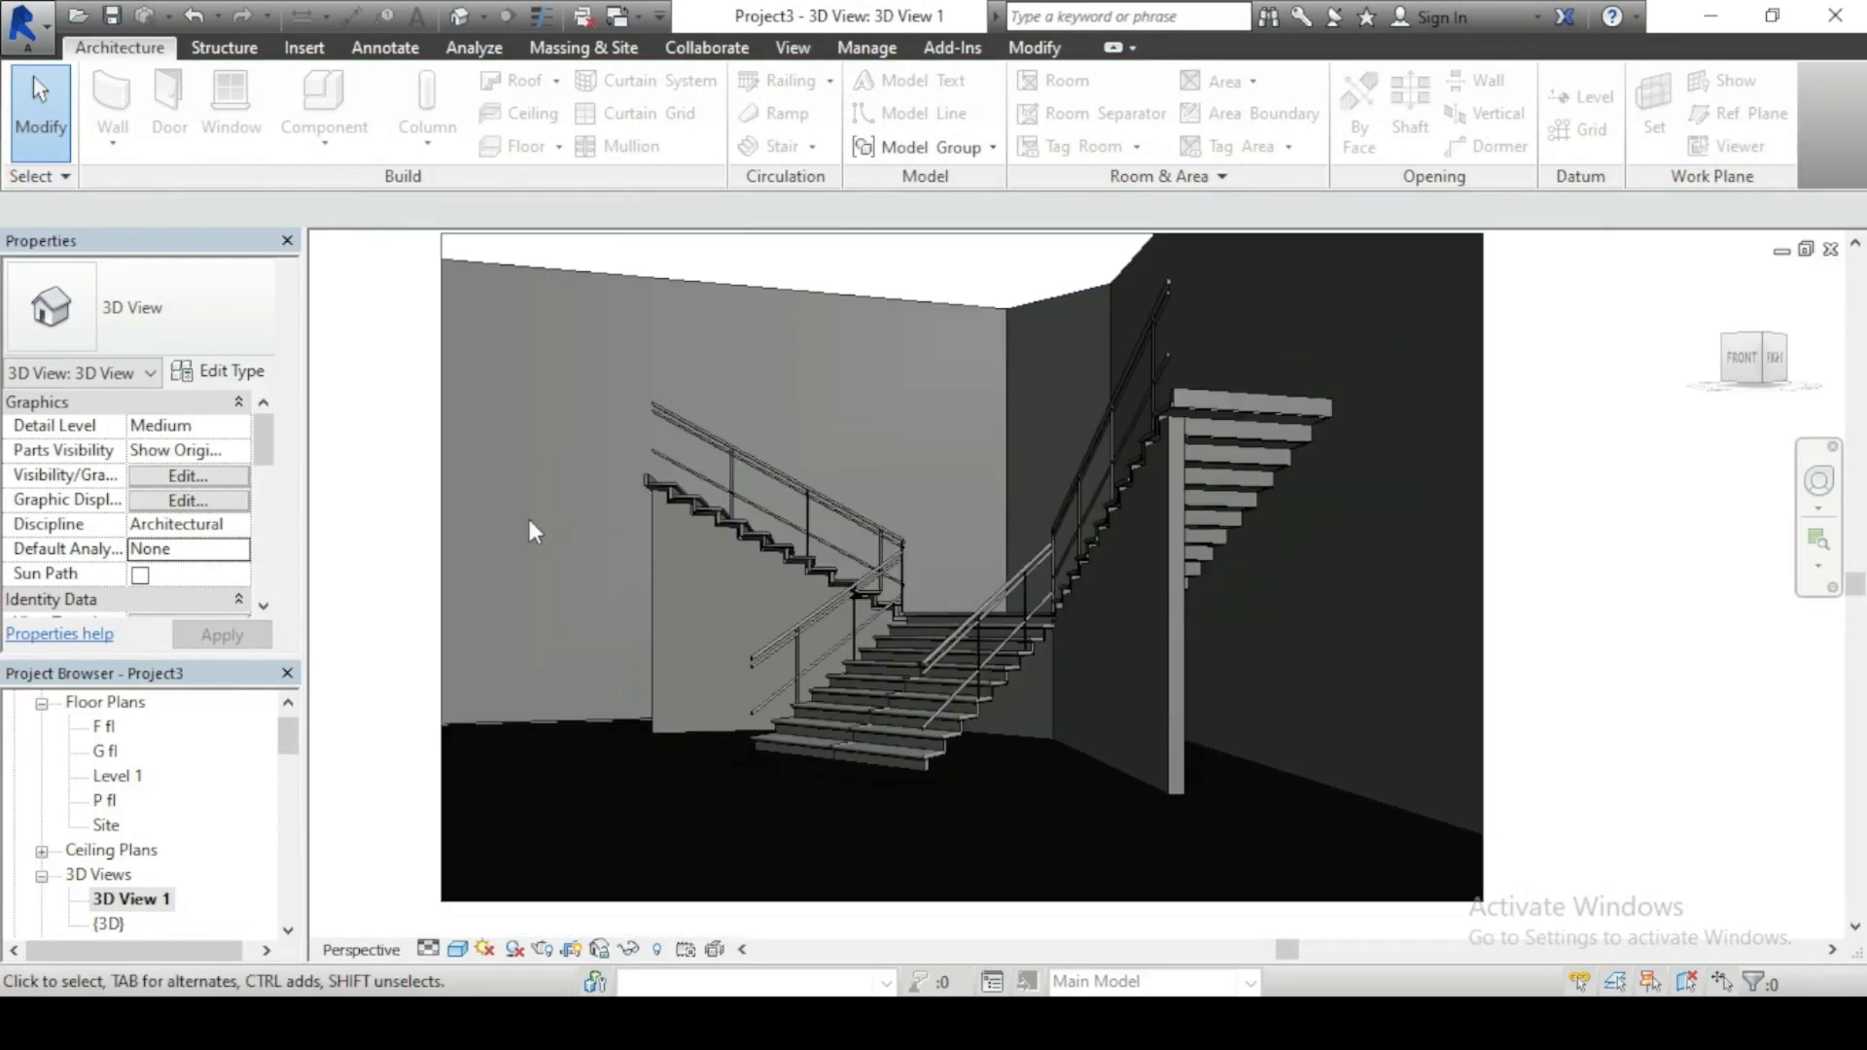
Step: Narrow the camera view's crop region from both sides so it closely frames the central flight
left_click(449, 518)
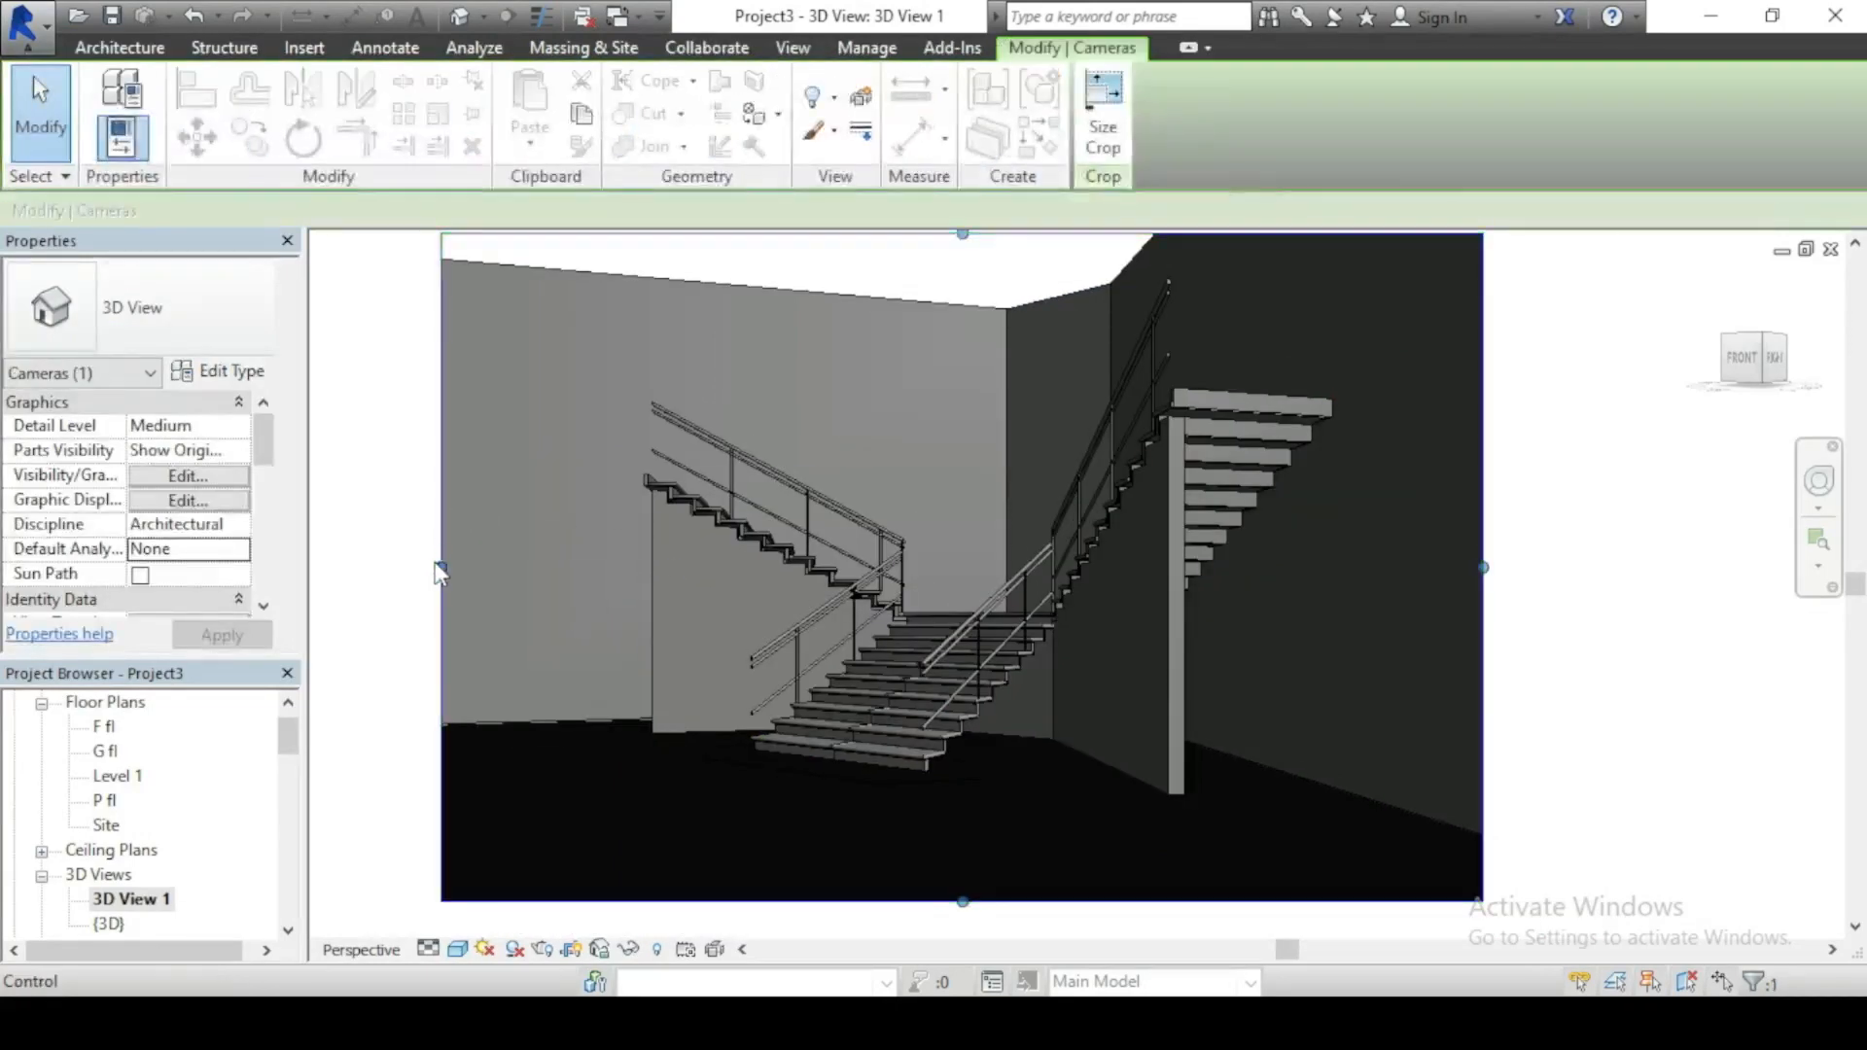
left_click_drag(441, 567, 646, 561)
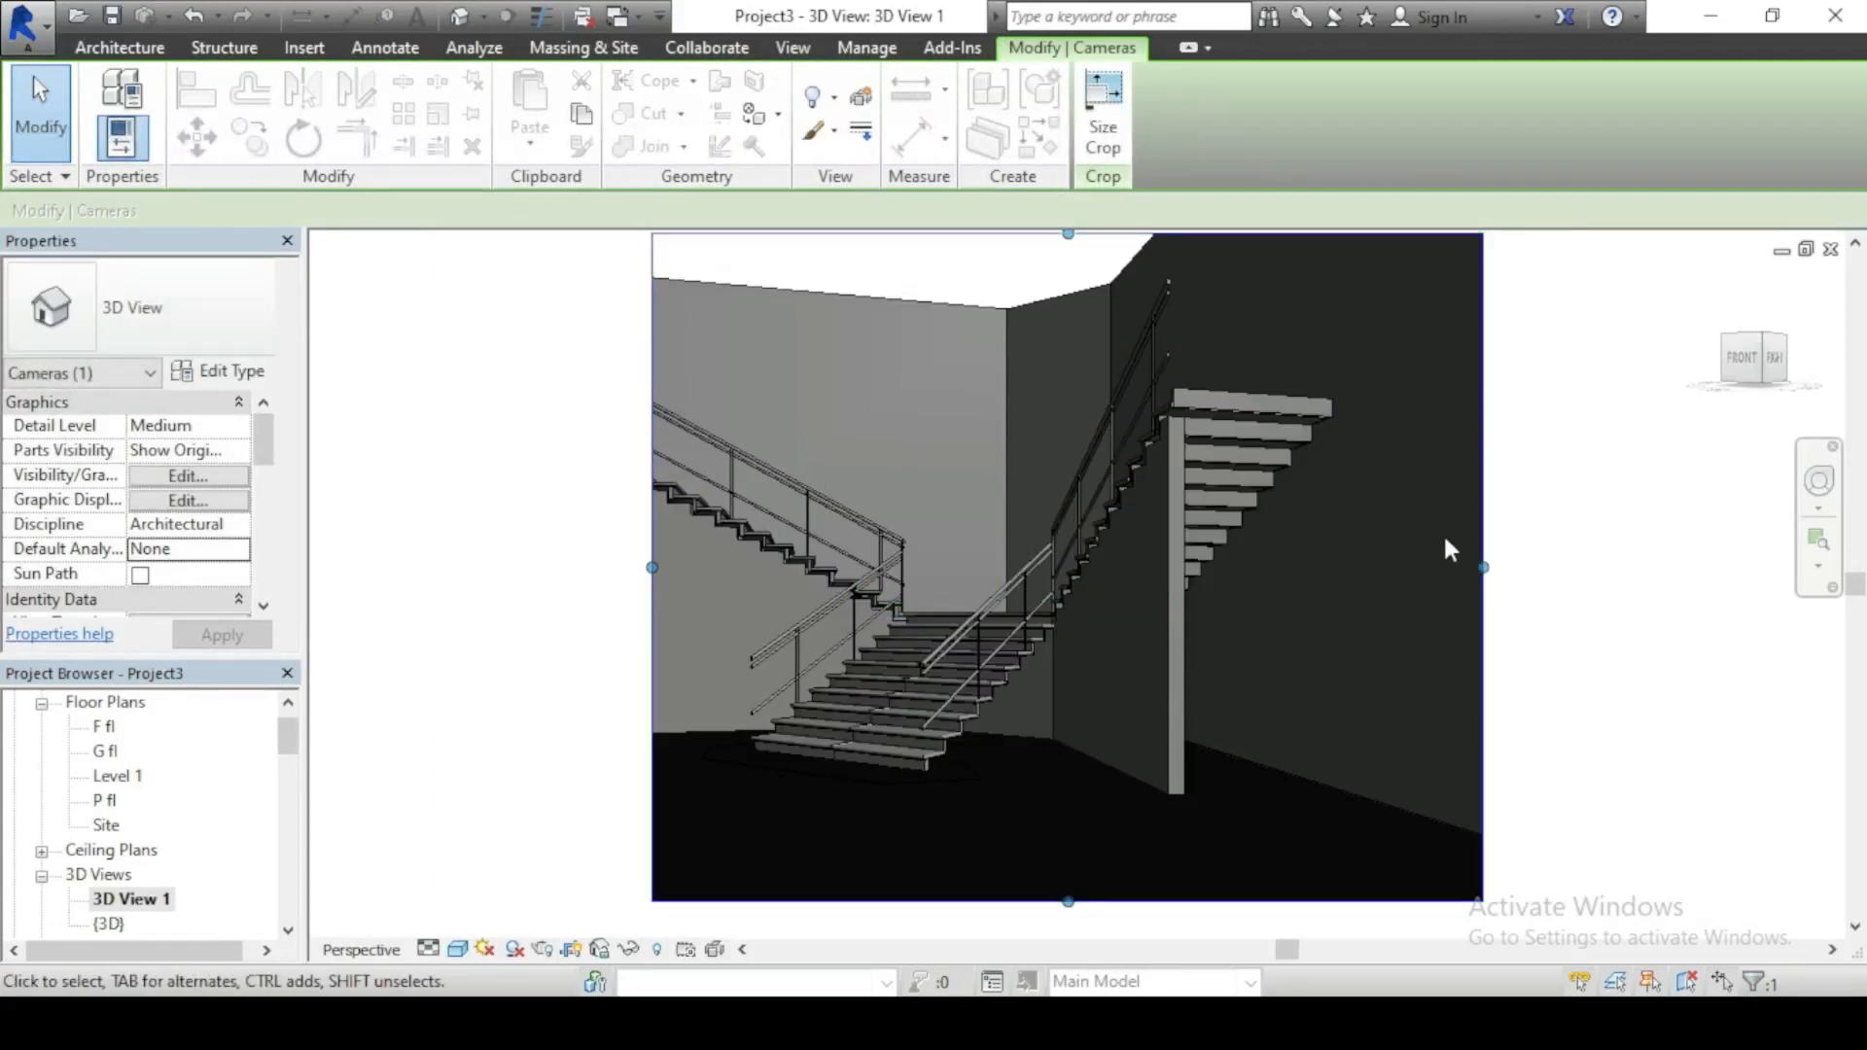
left_click_drag(1482, 569, 1171, 536)
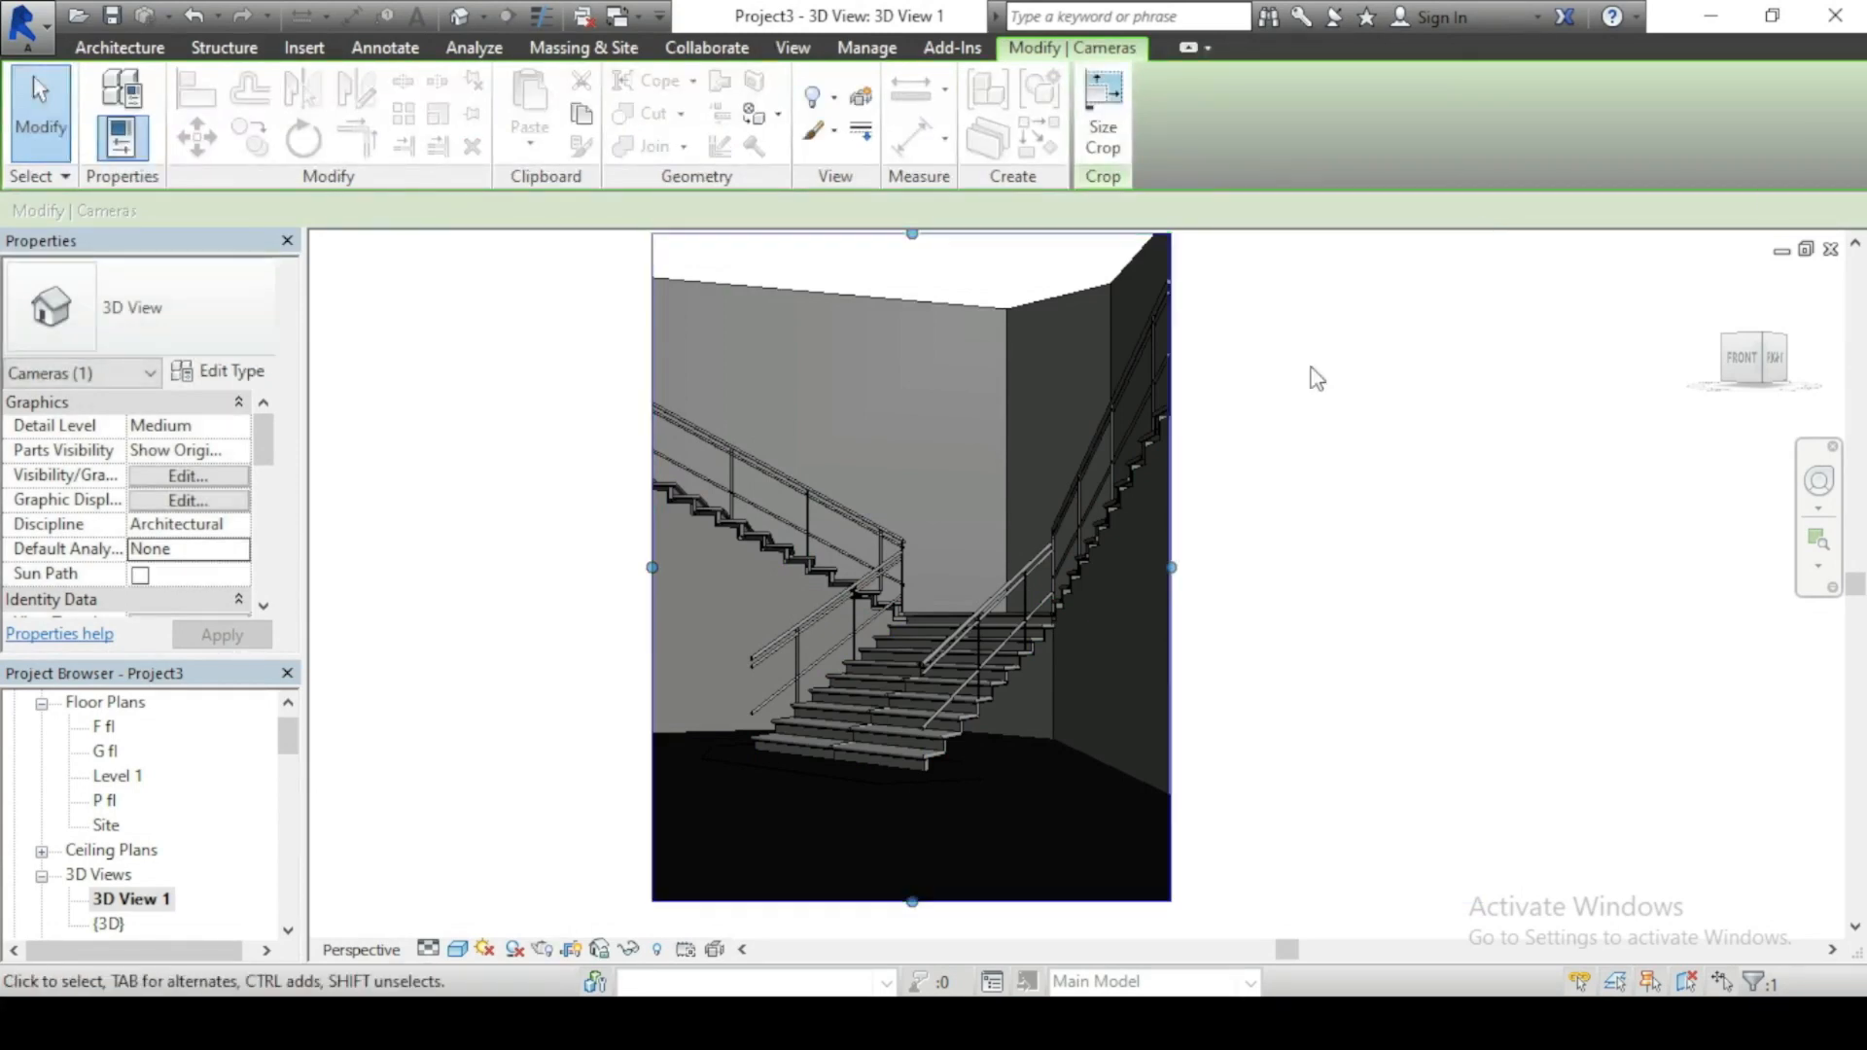
scroll(755, 728, "up", 2)
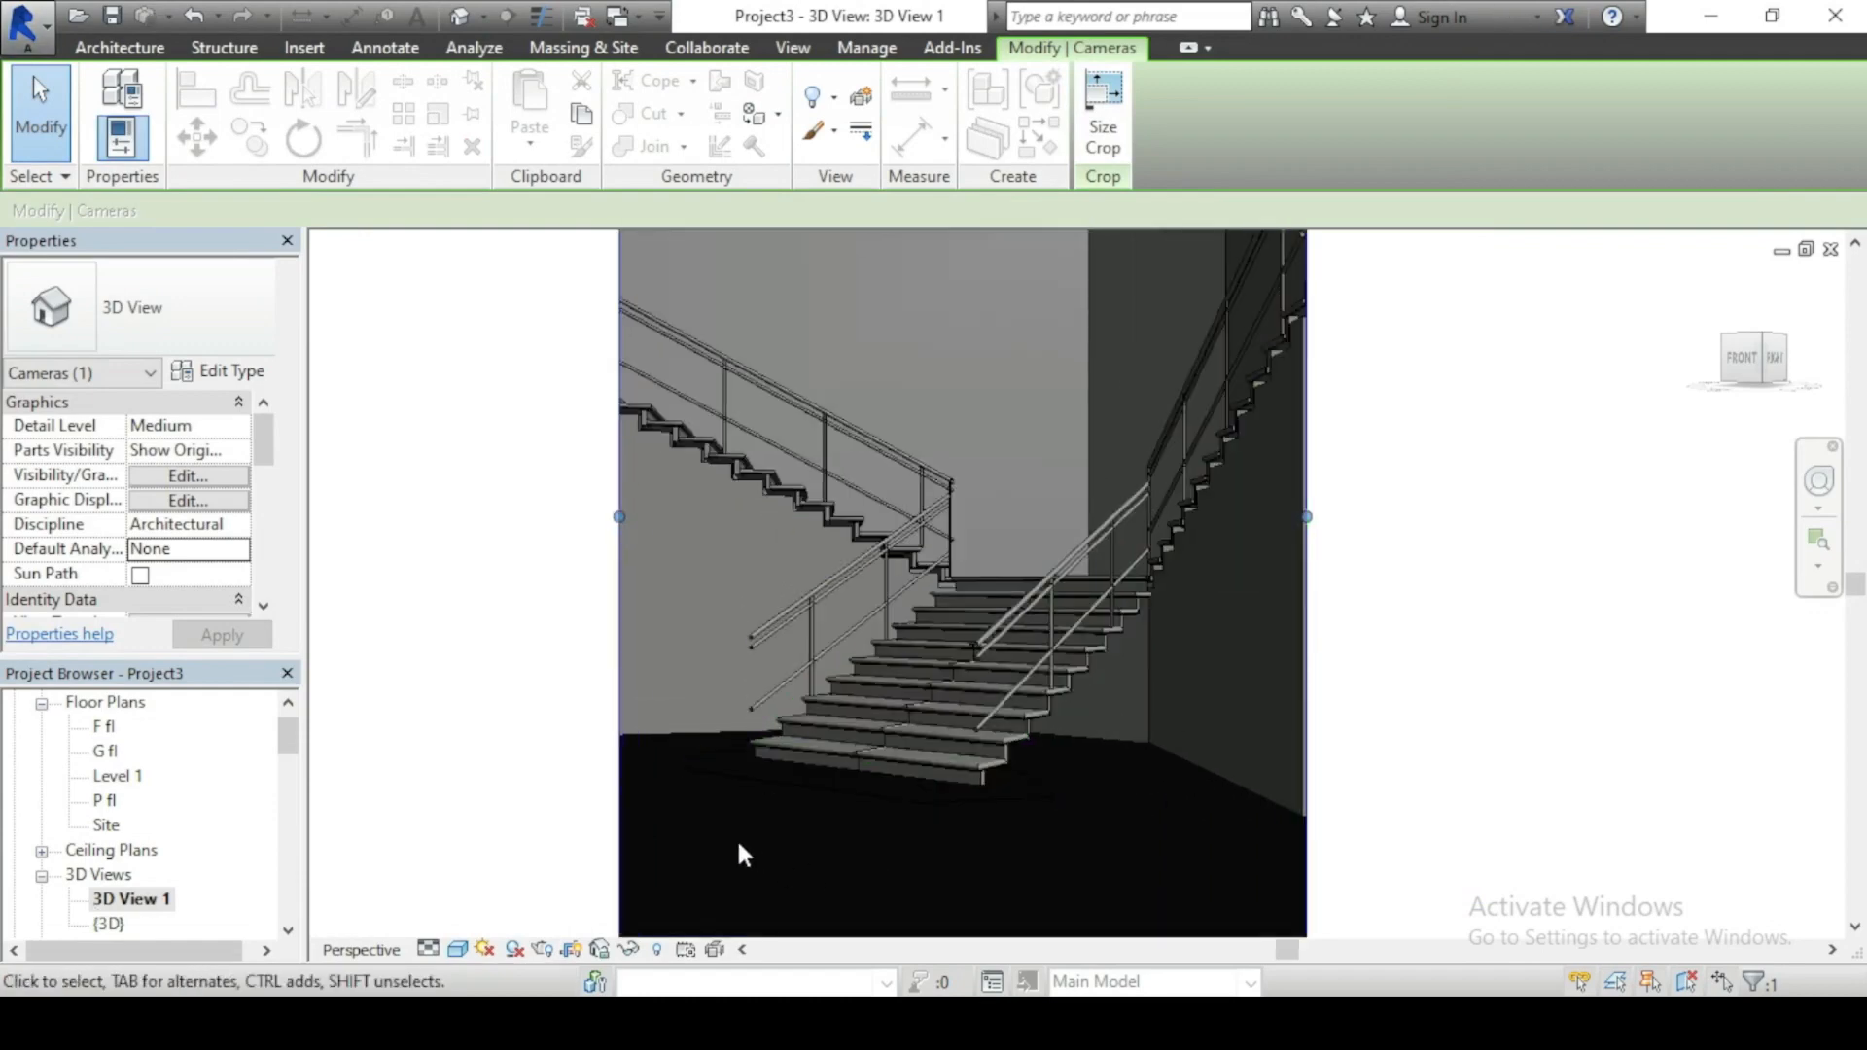
scroll(737, 837, "down", 2)
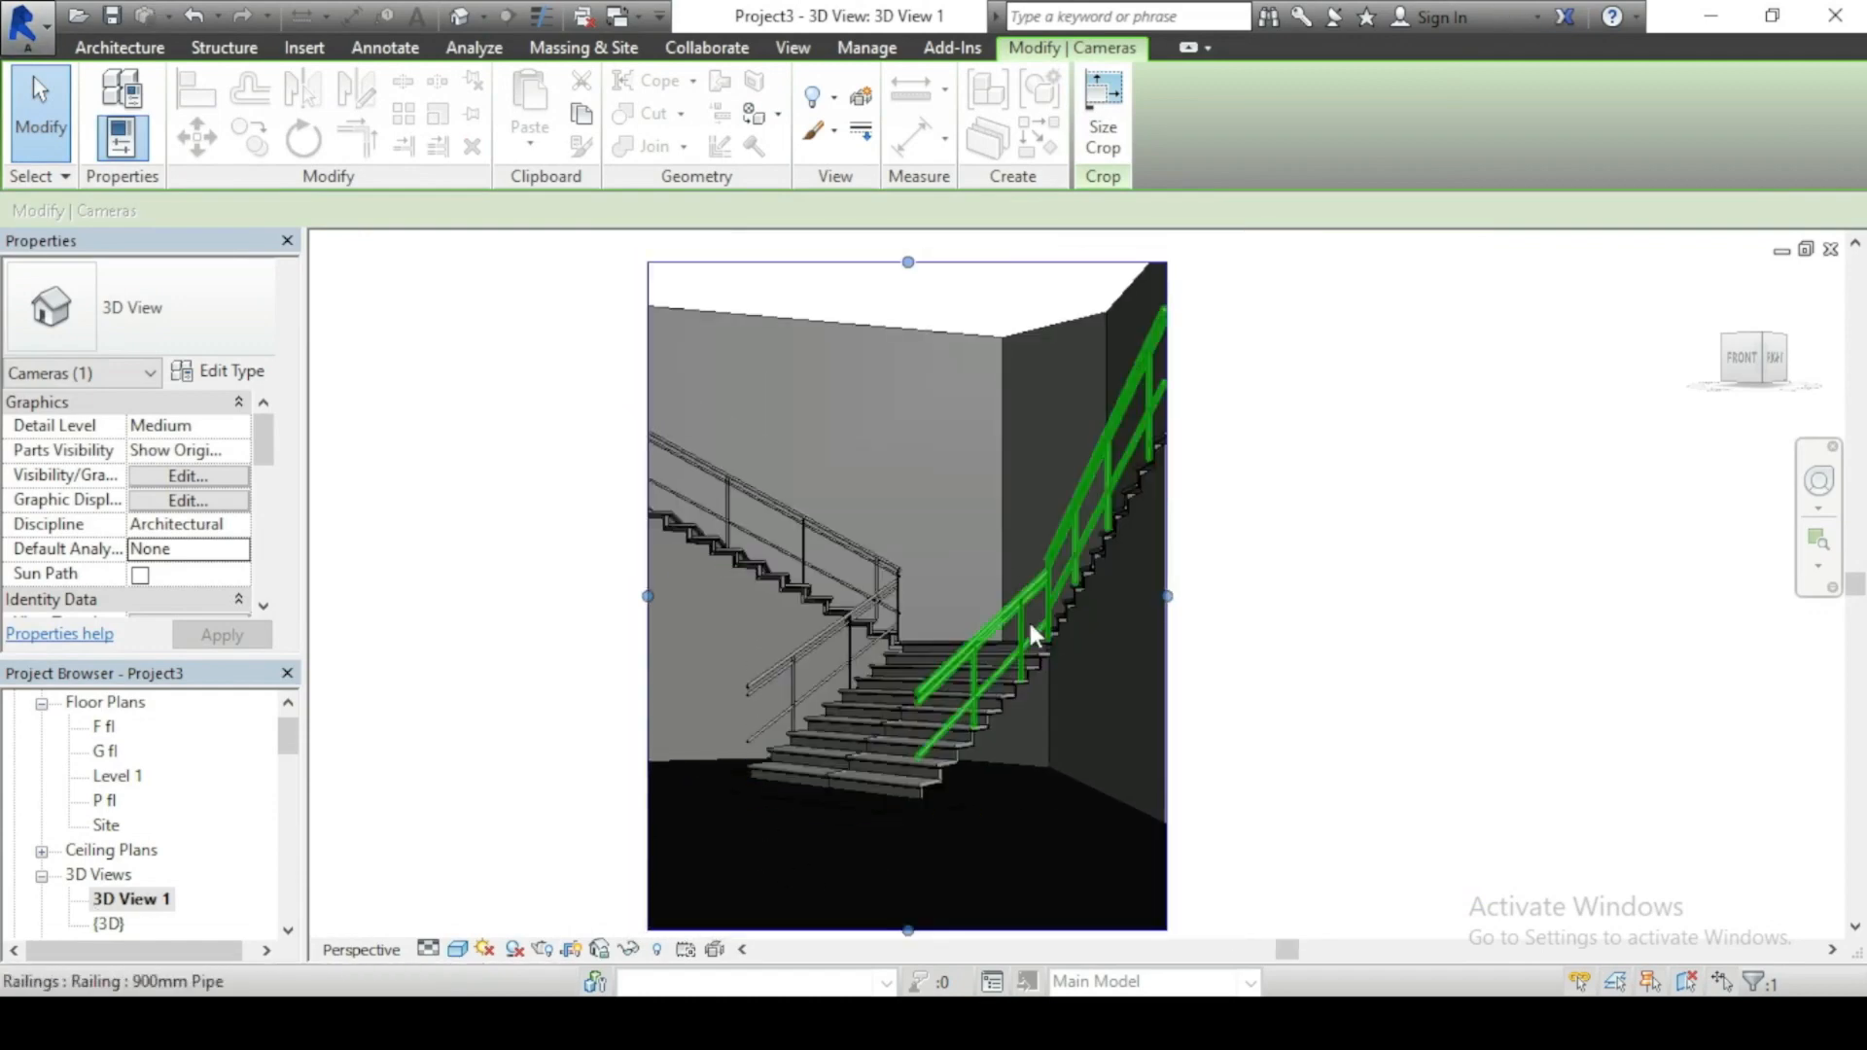
Step: Trim the camera crop region's upper and lower edges closer to the staircase and deselect it
left_click_drag(908, 265, 918, 356)
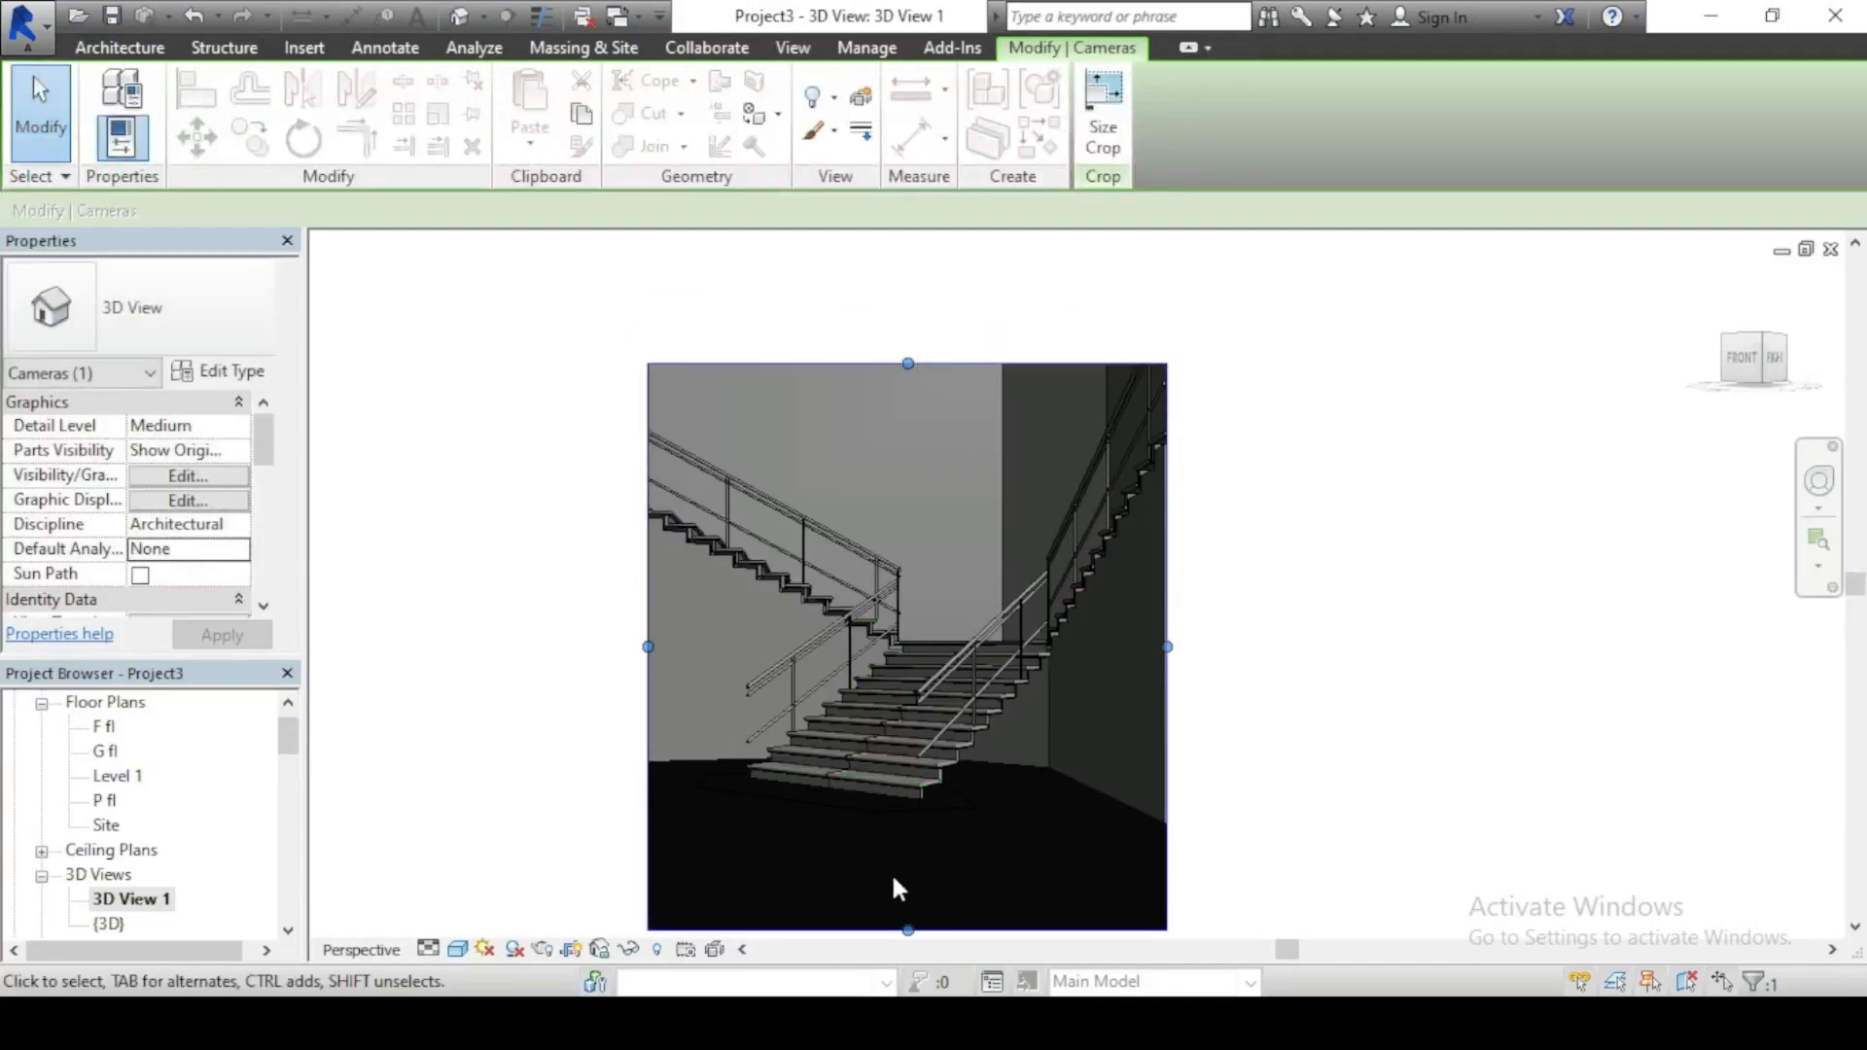
left_click_drag(908, 931, 902, 860)
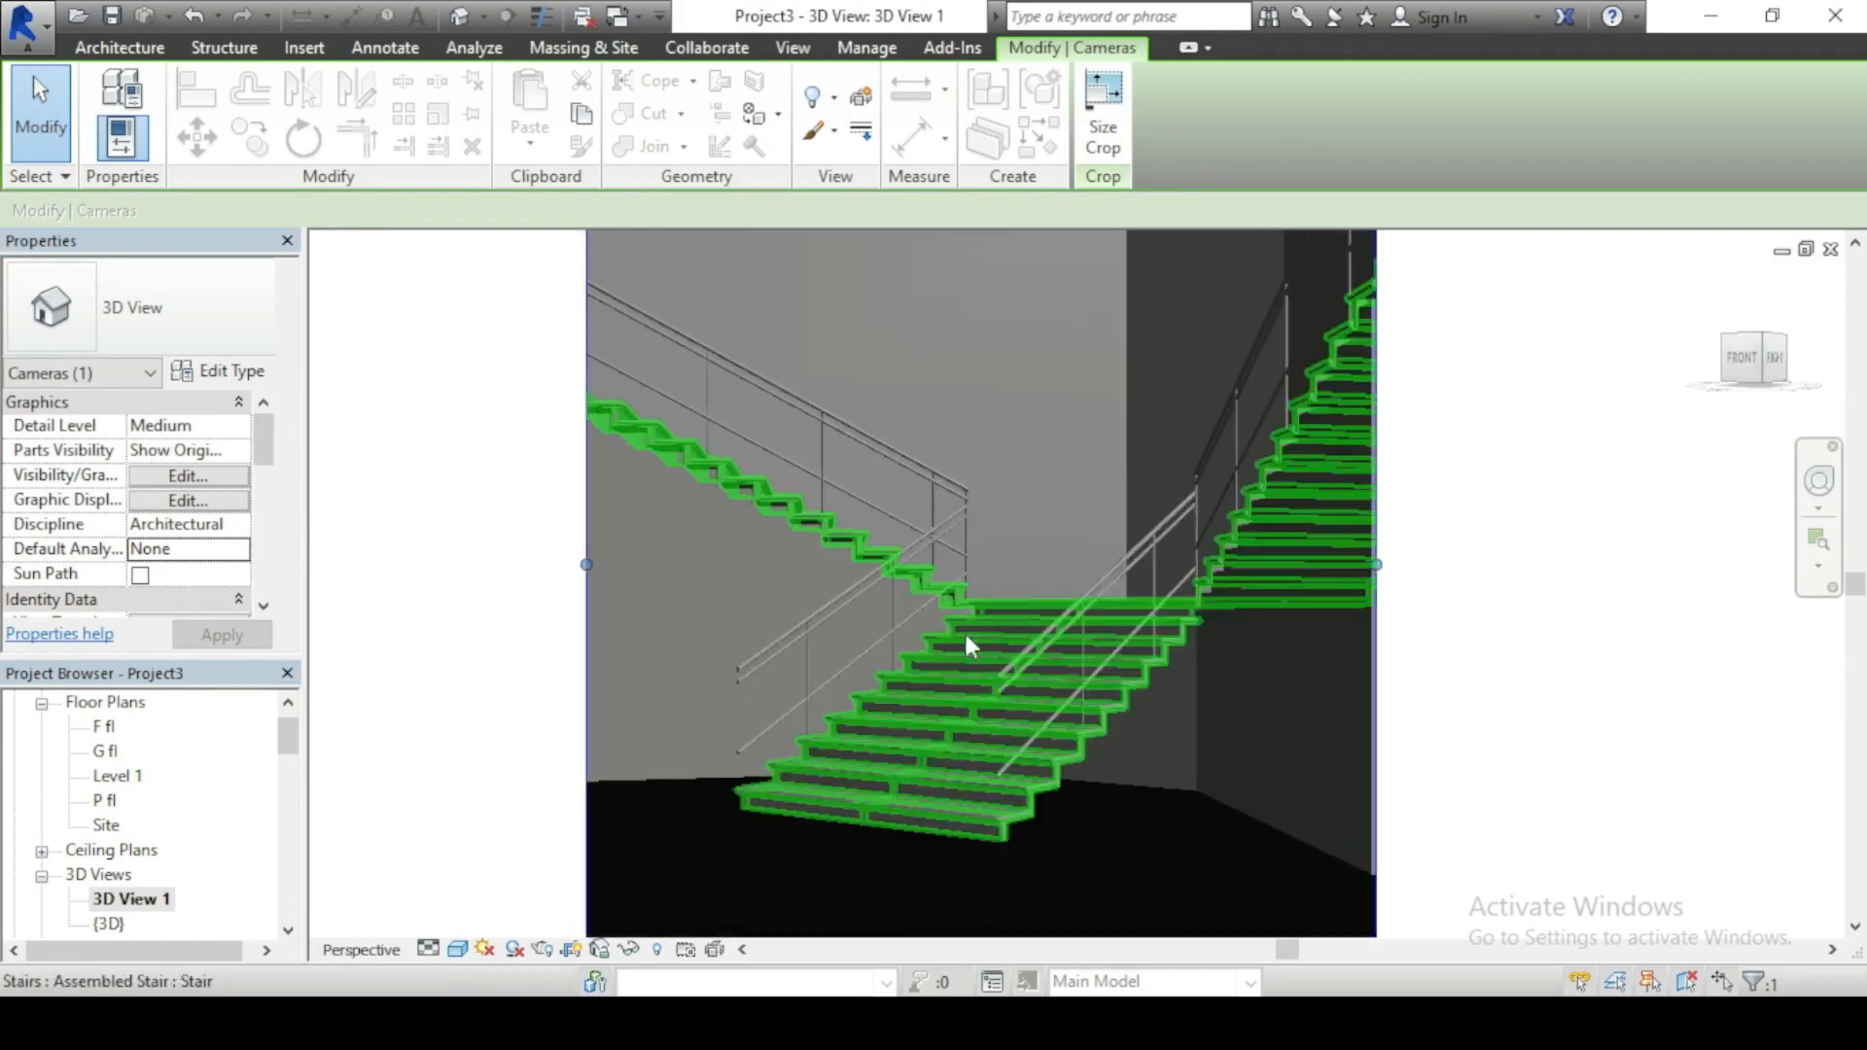
left_click(1617, 558)
scroll(792, 589, "down", 1)
scroll(916, 644, "up", 1)
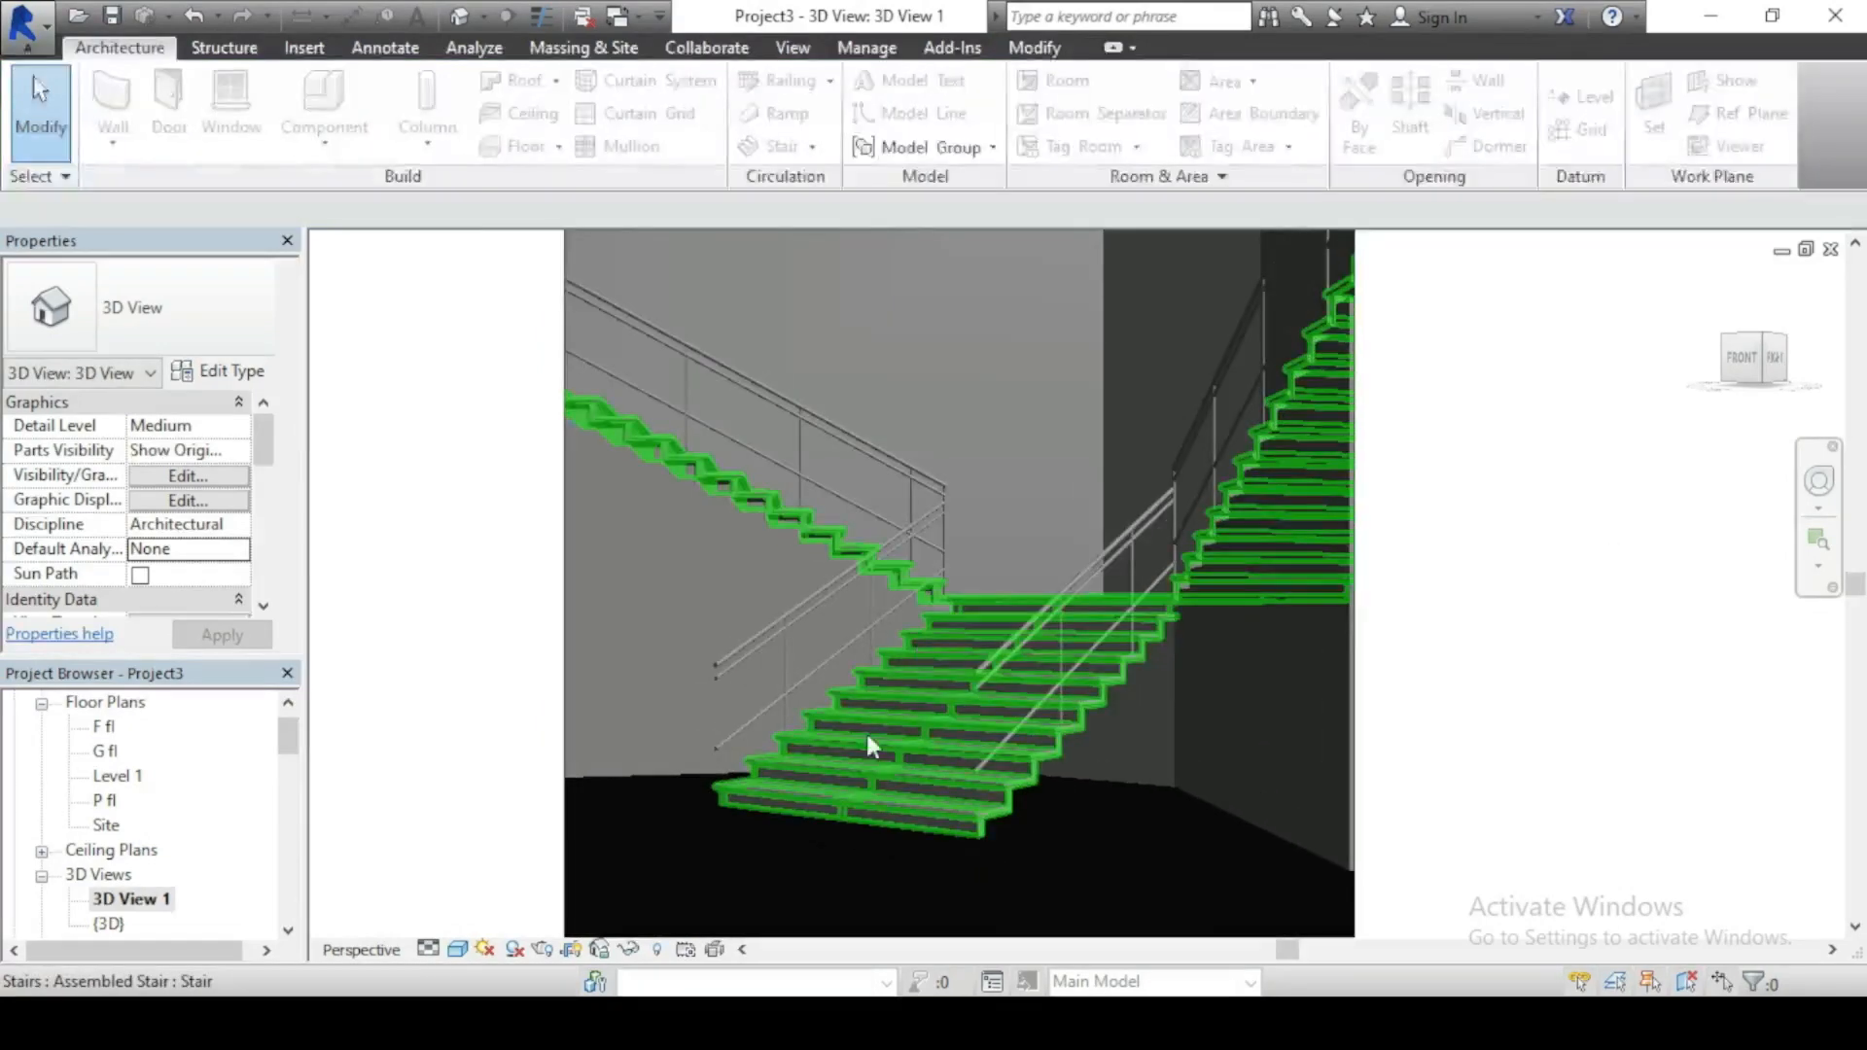
scroll(810, 728, "down", 1)
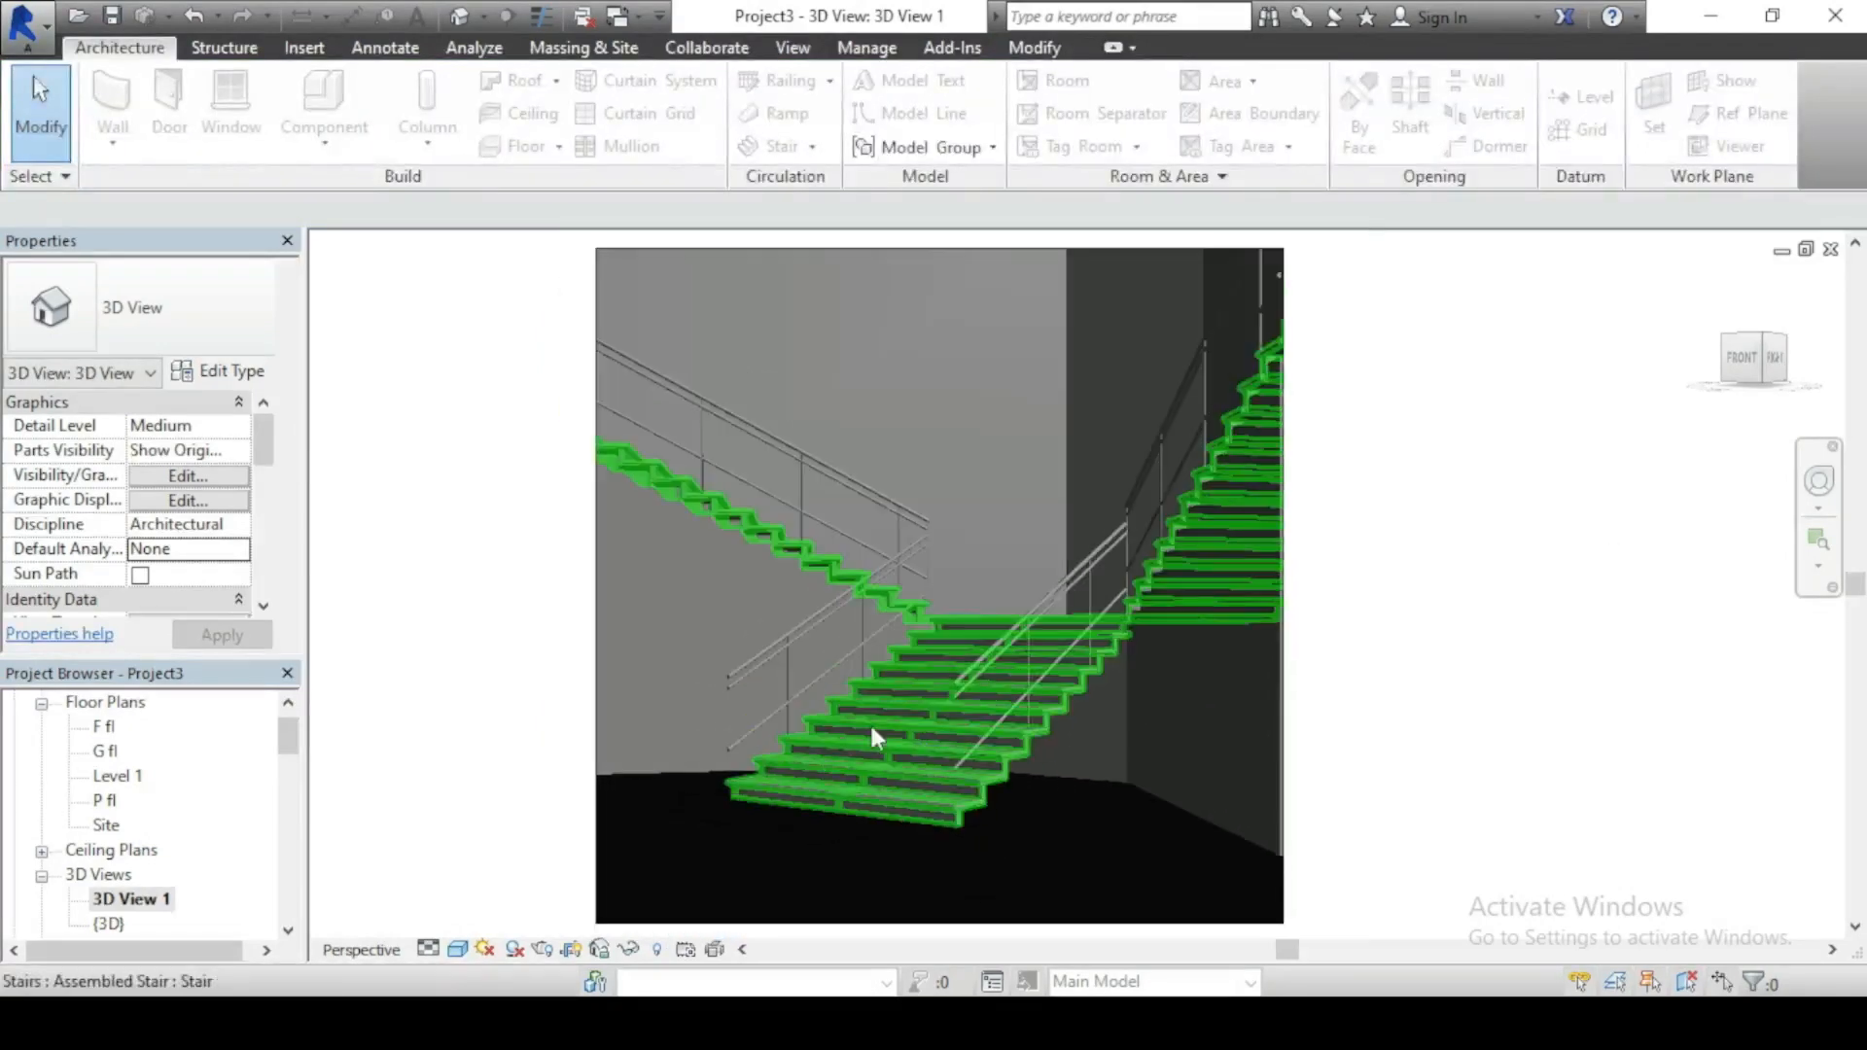
scroll(943, 692, "up", 1)
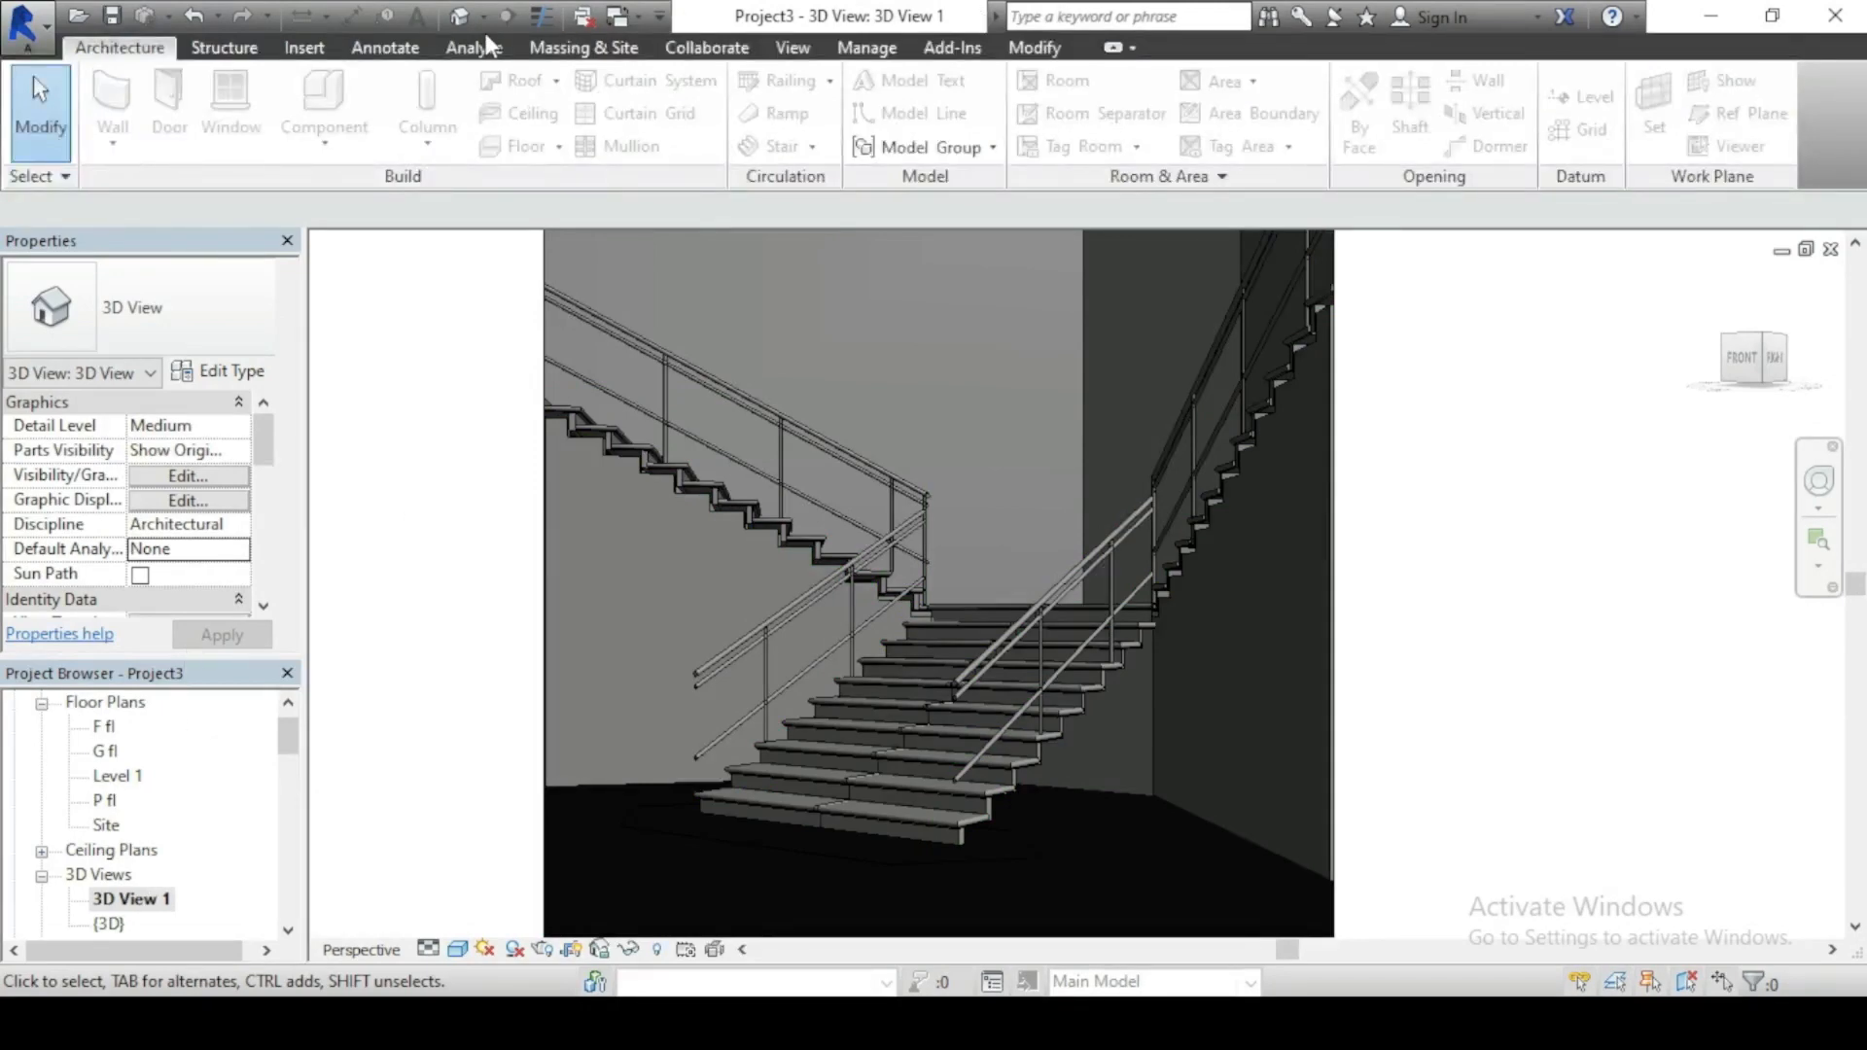
Step: Open the default 3D view and examine the staircase together with its walls and floor
left_click(463, 23)
scroll(865, 564, "down", 2)
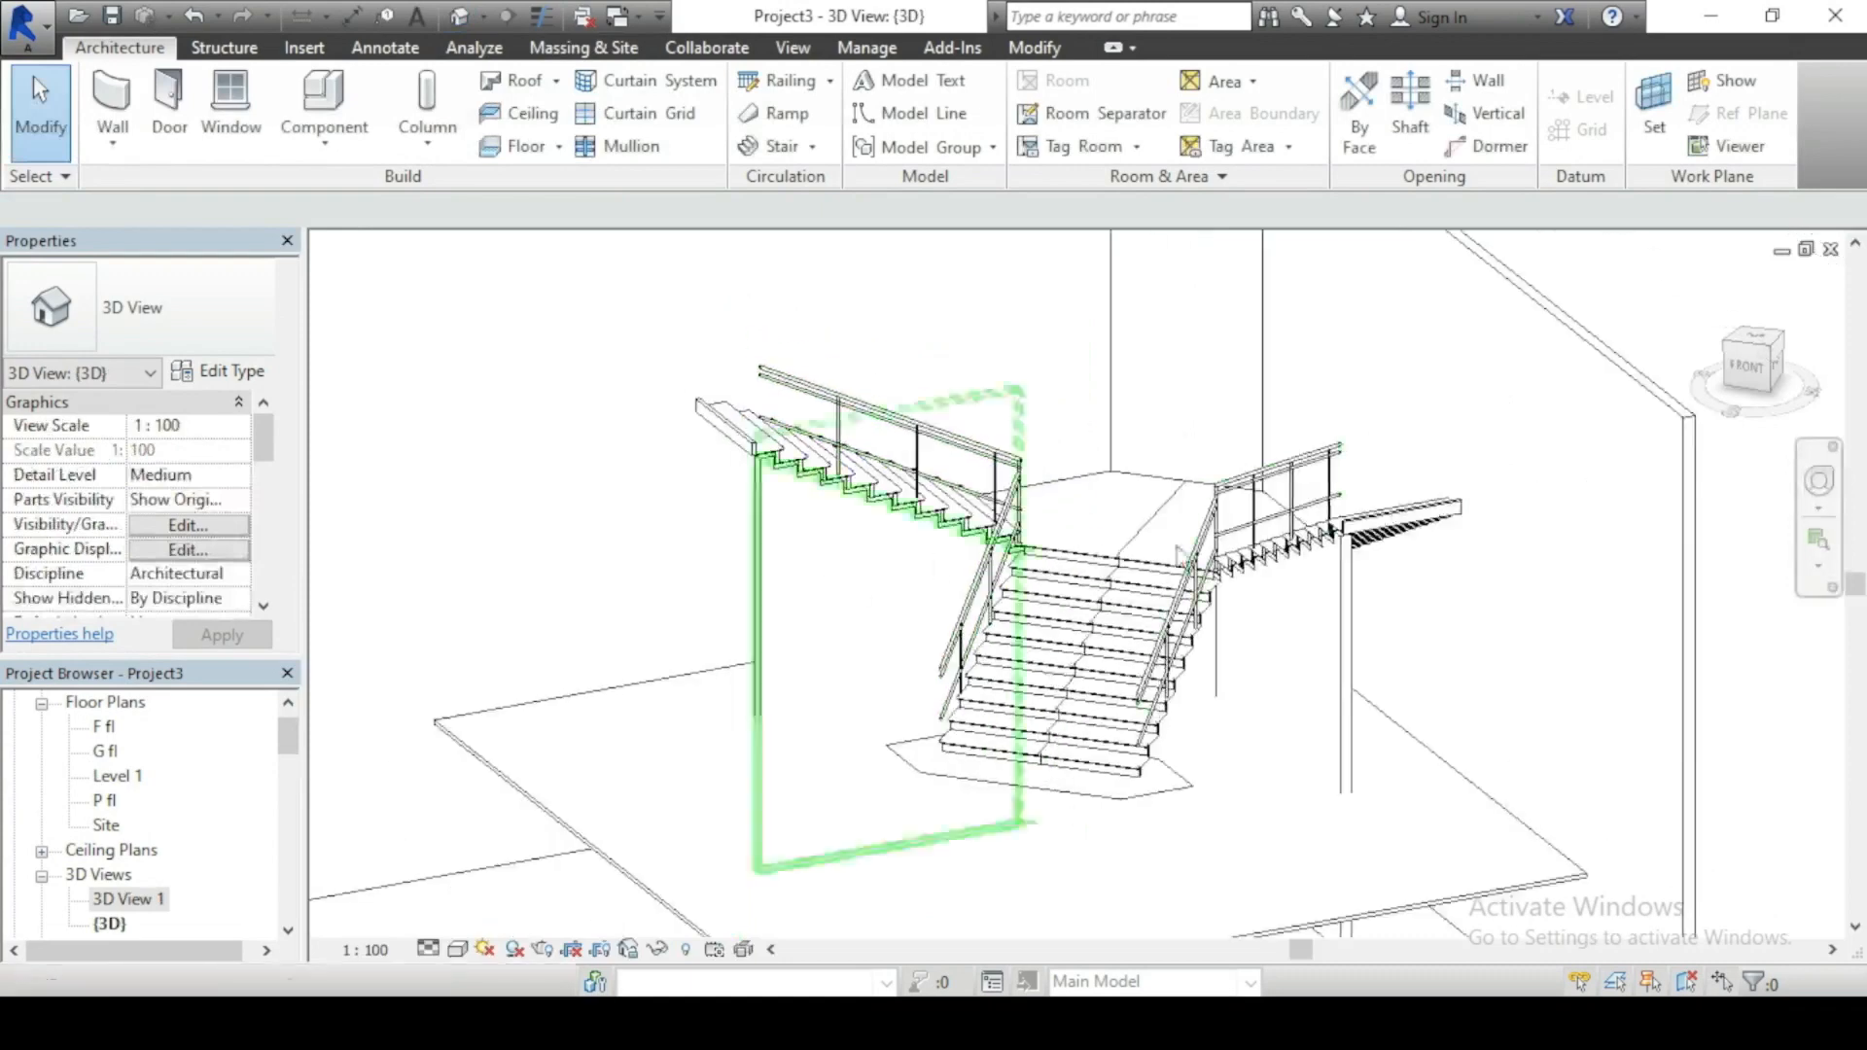
scroll(1249, 556, "up", 2)
scroll(754, 509, "down", 3)
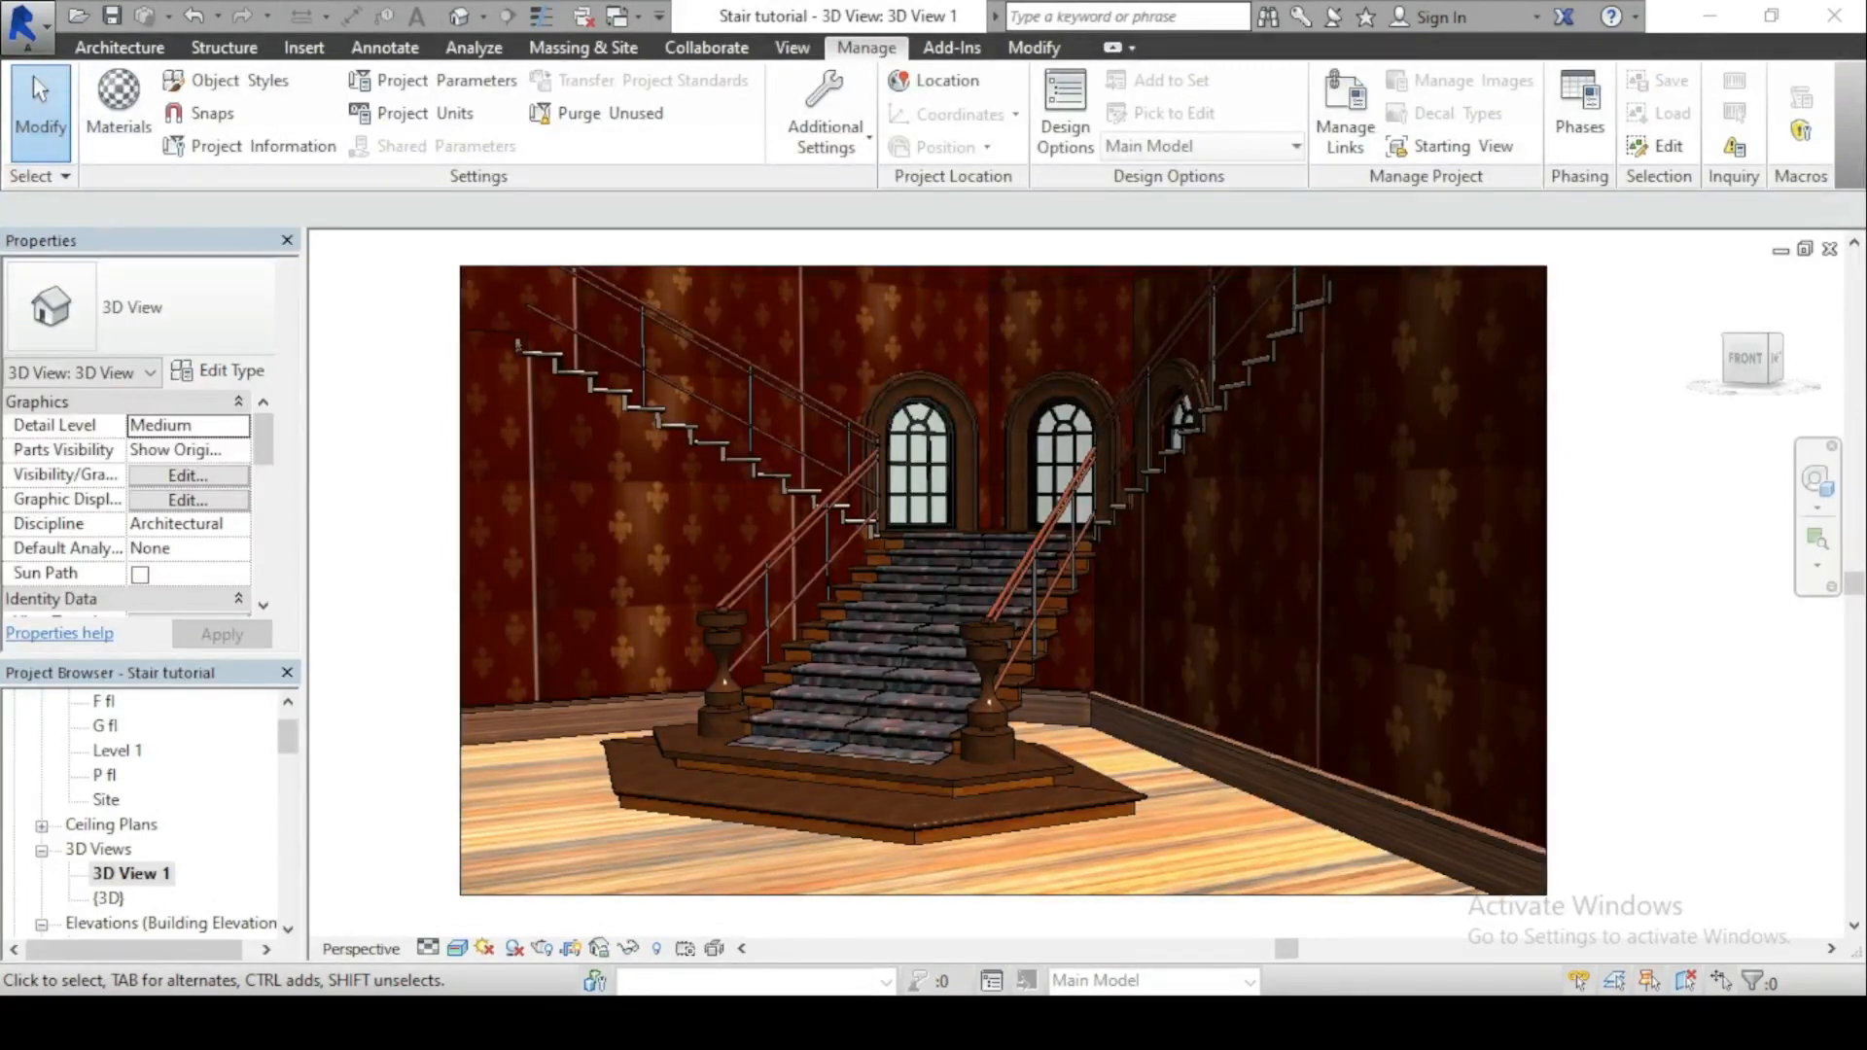
Step: Inspect the furnished staircase in the Stair tutorial project and open its saved rendering 3D View 1_1
scroll(990, 540, "up", 2)
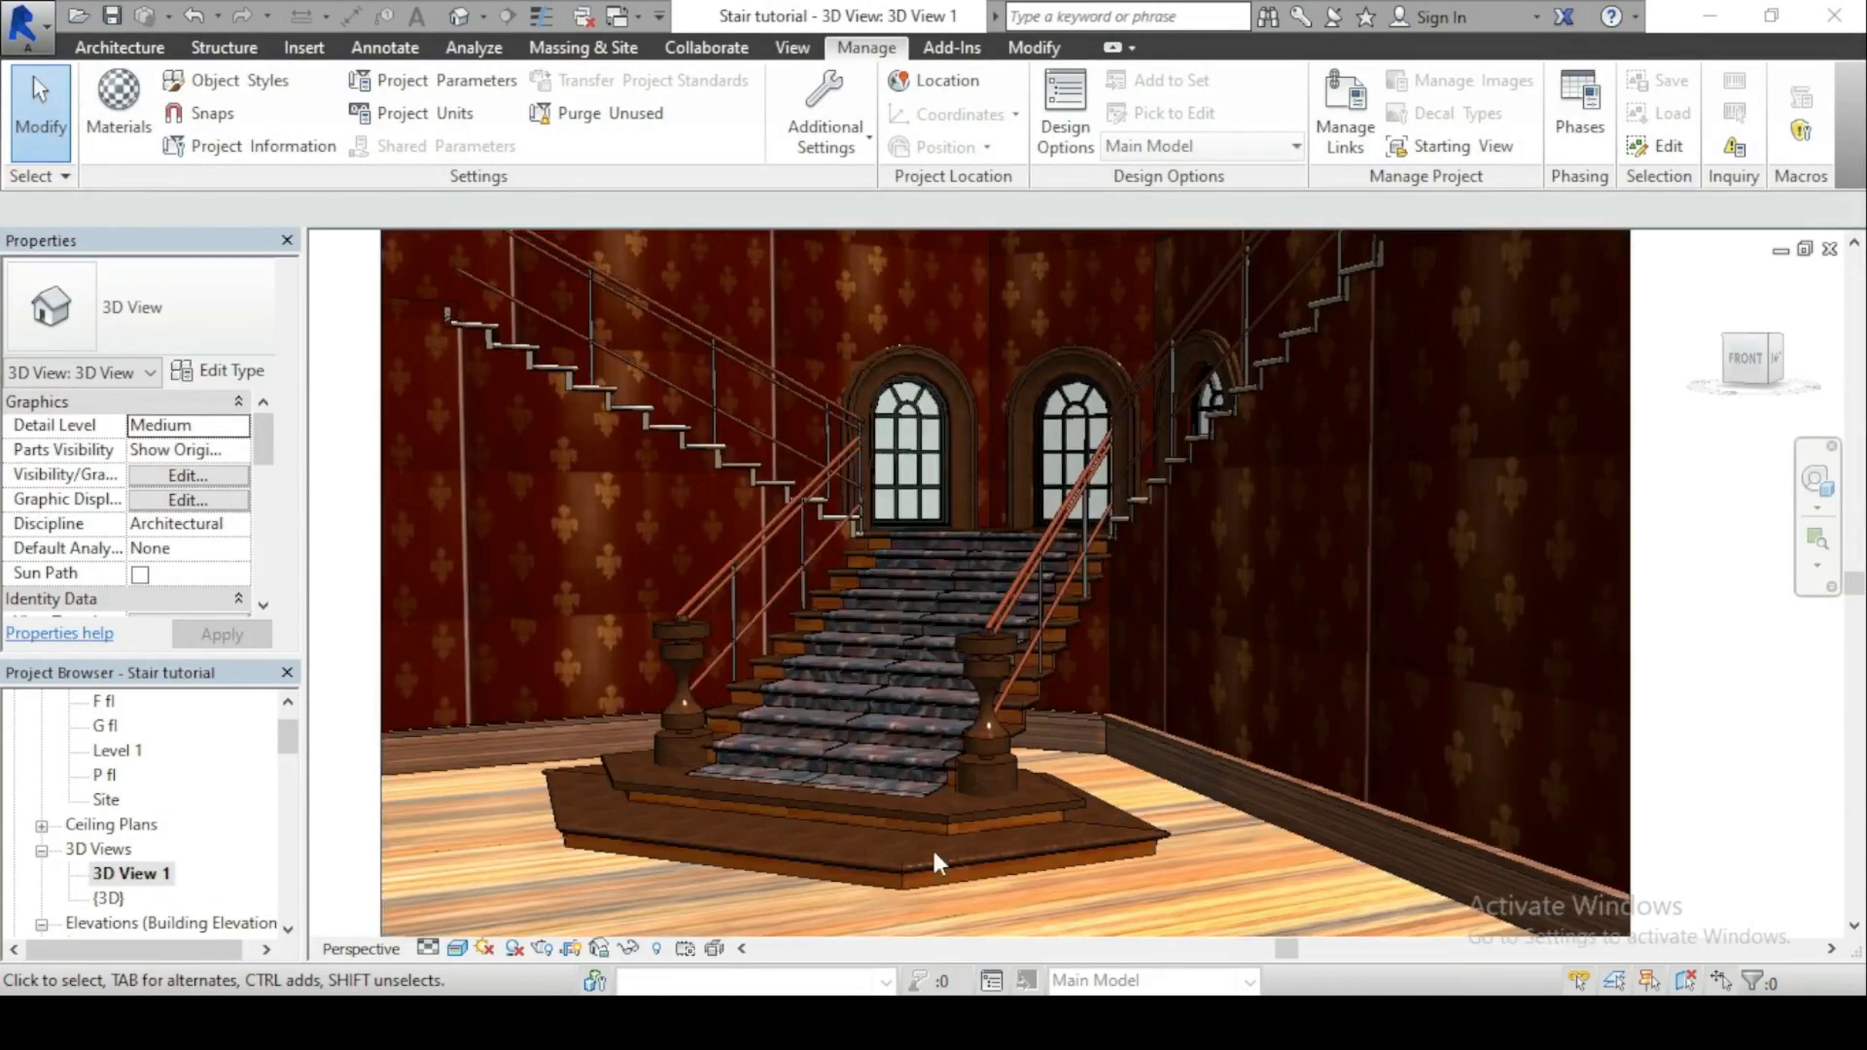
scroll(1042, 511, "down", 1)
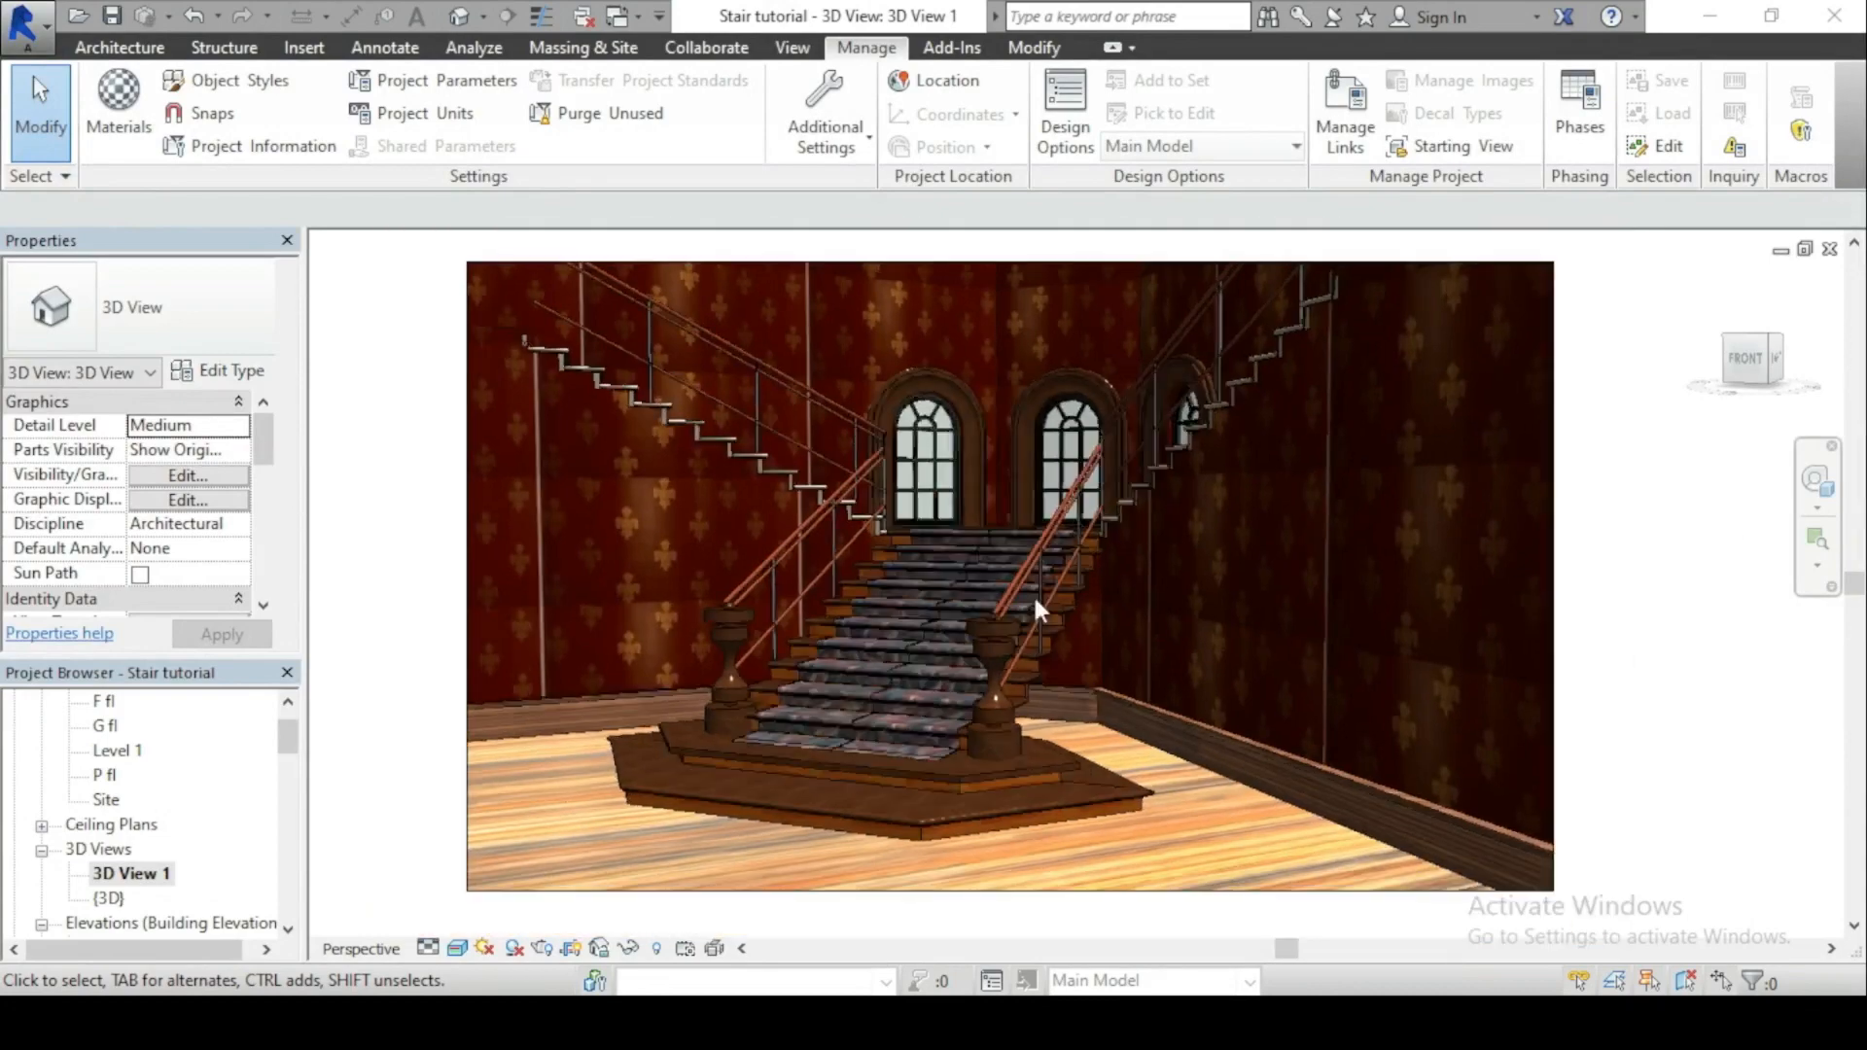
scroll(1035, 598, "up", 1)
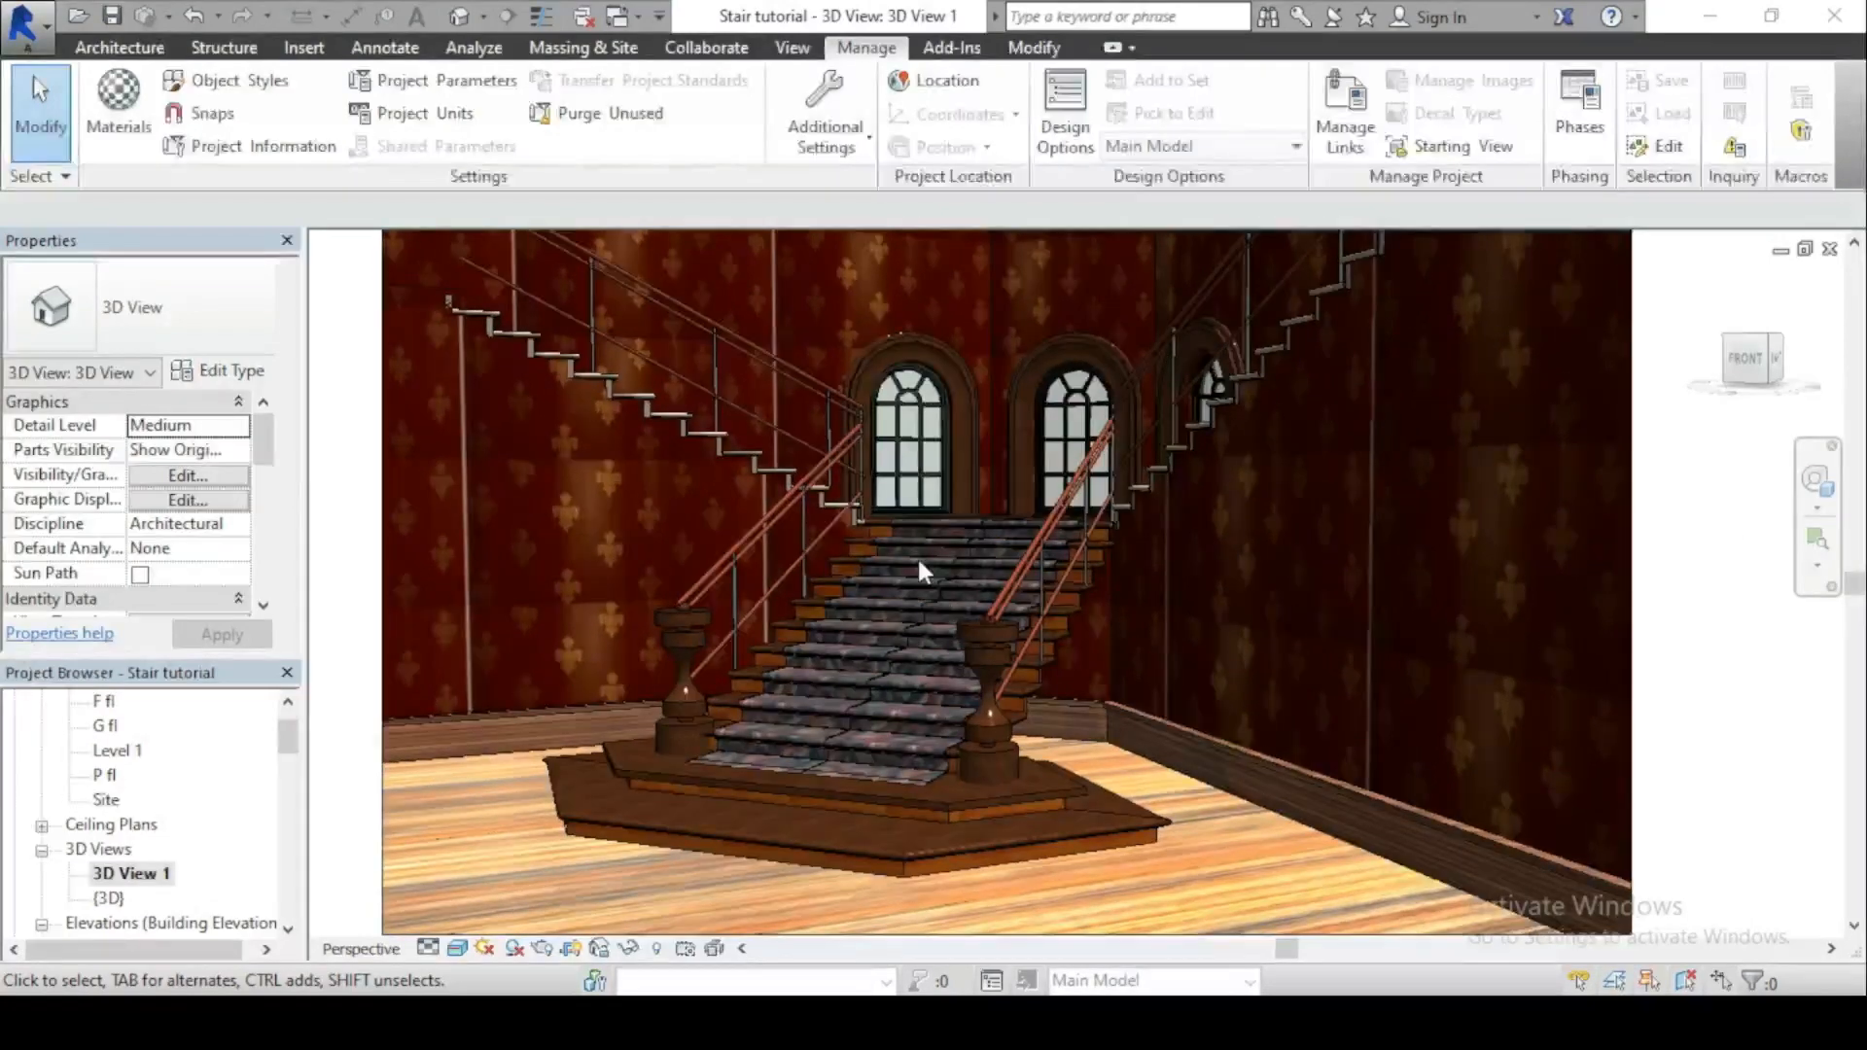
scroll(918, 556, "down", 1)
scroll(208, 810, "down", 3)
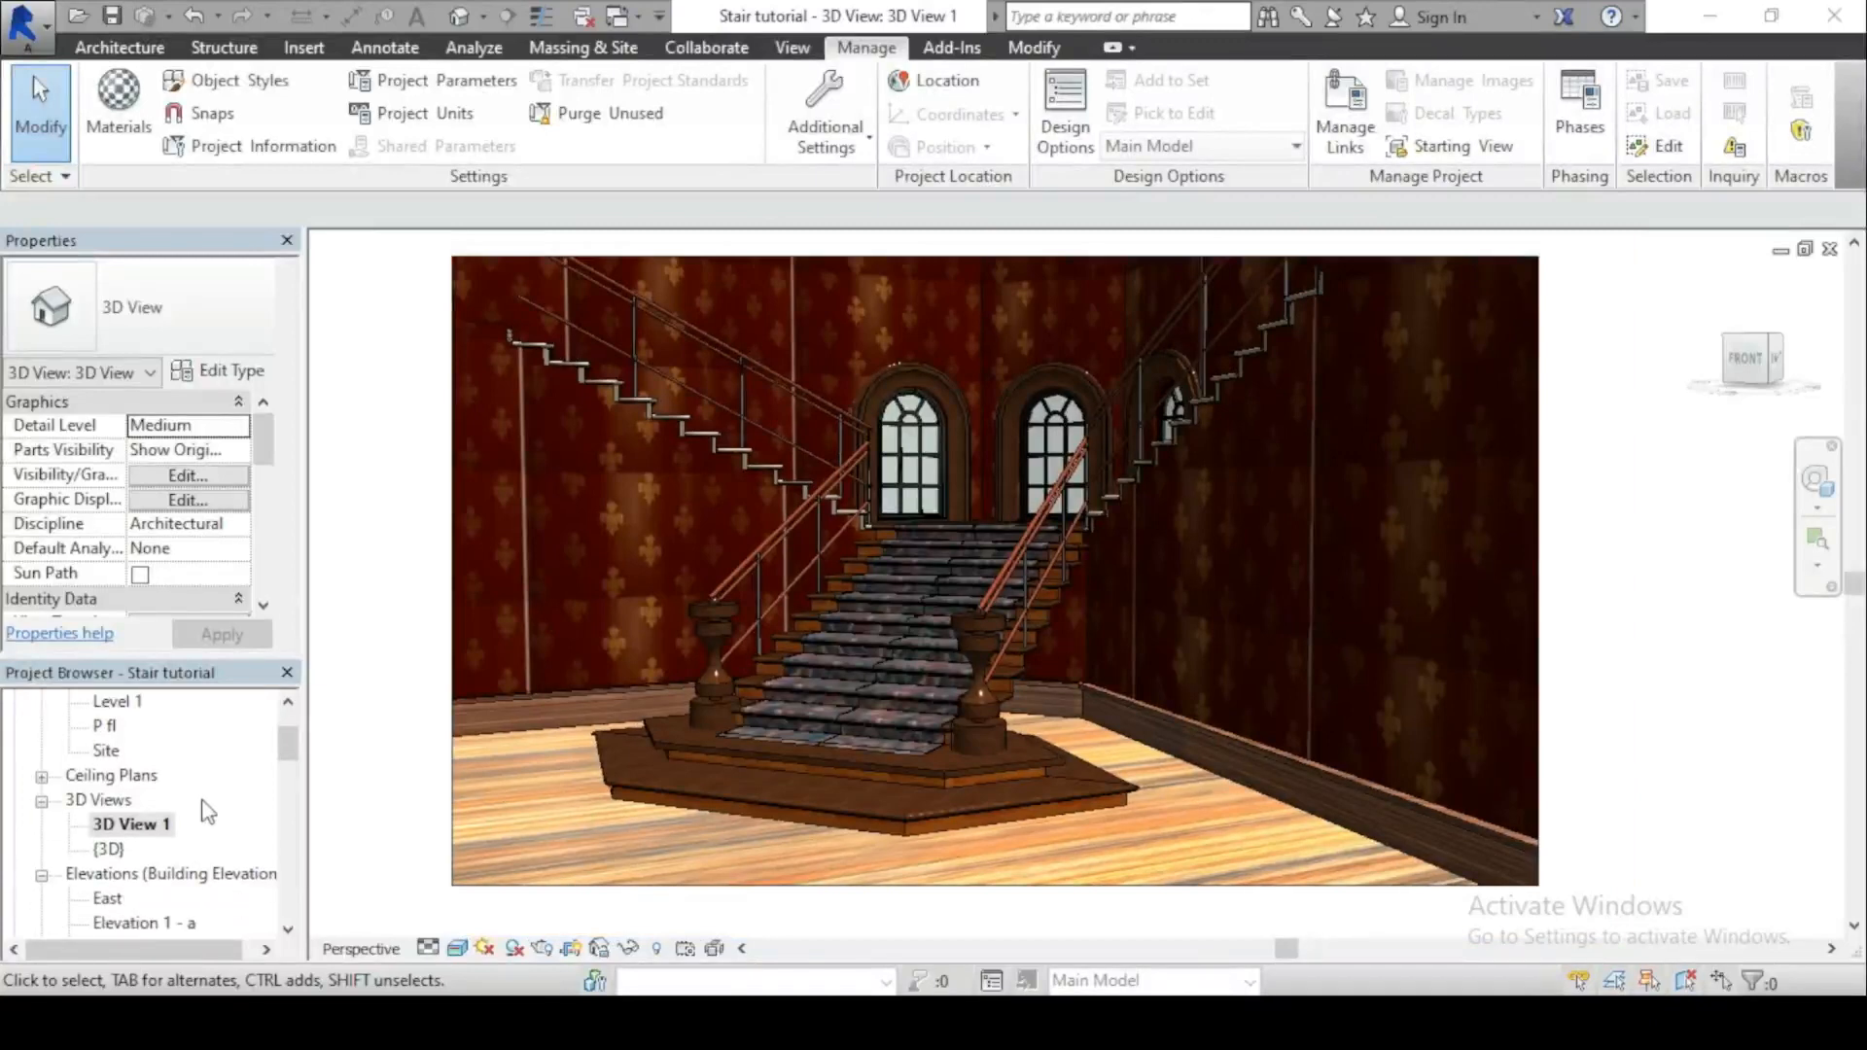
scroll(207, 812, "down", 3)
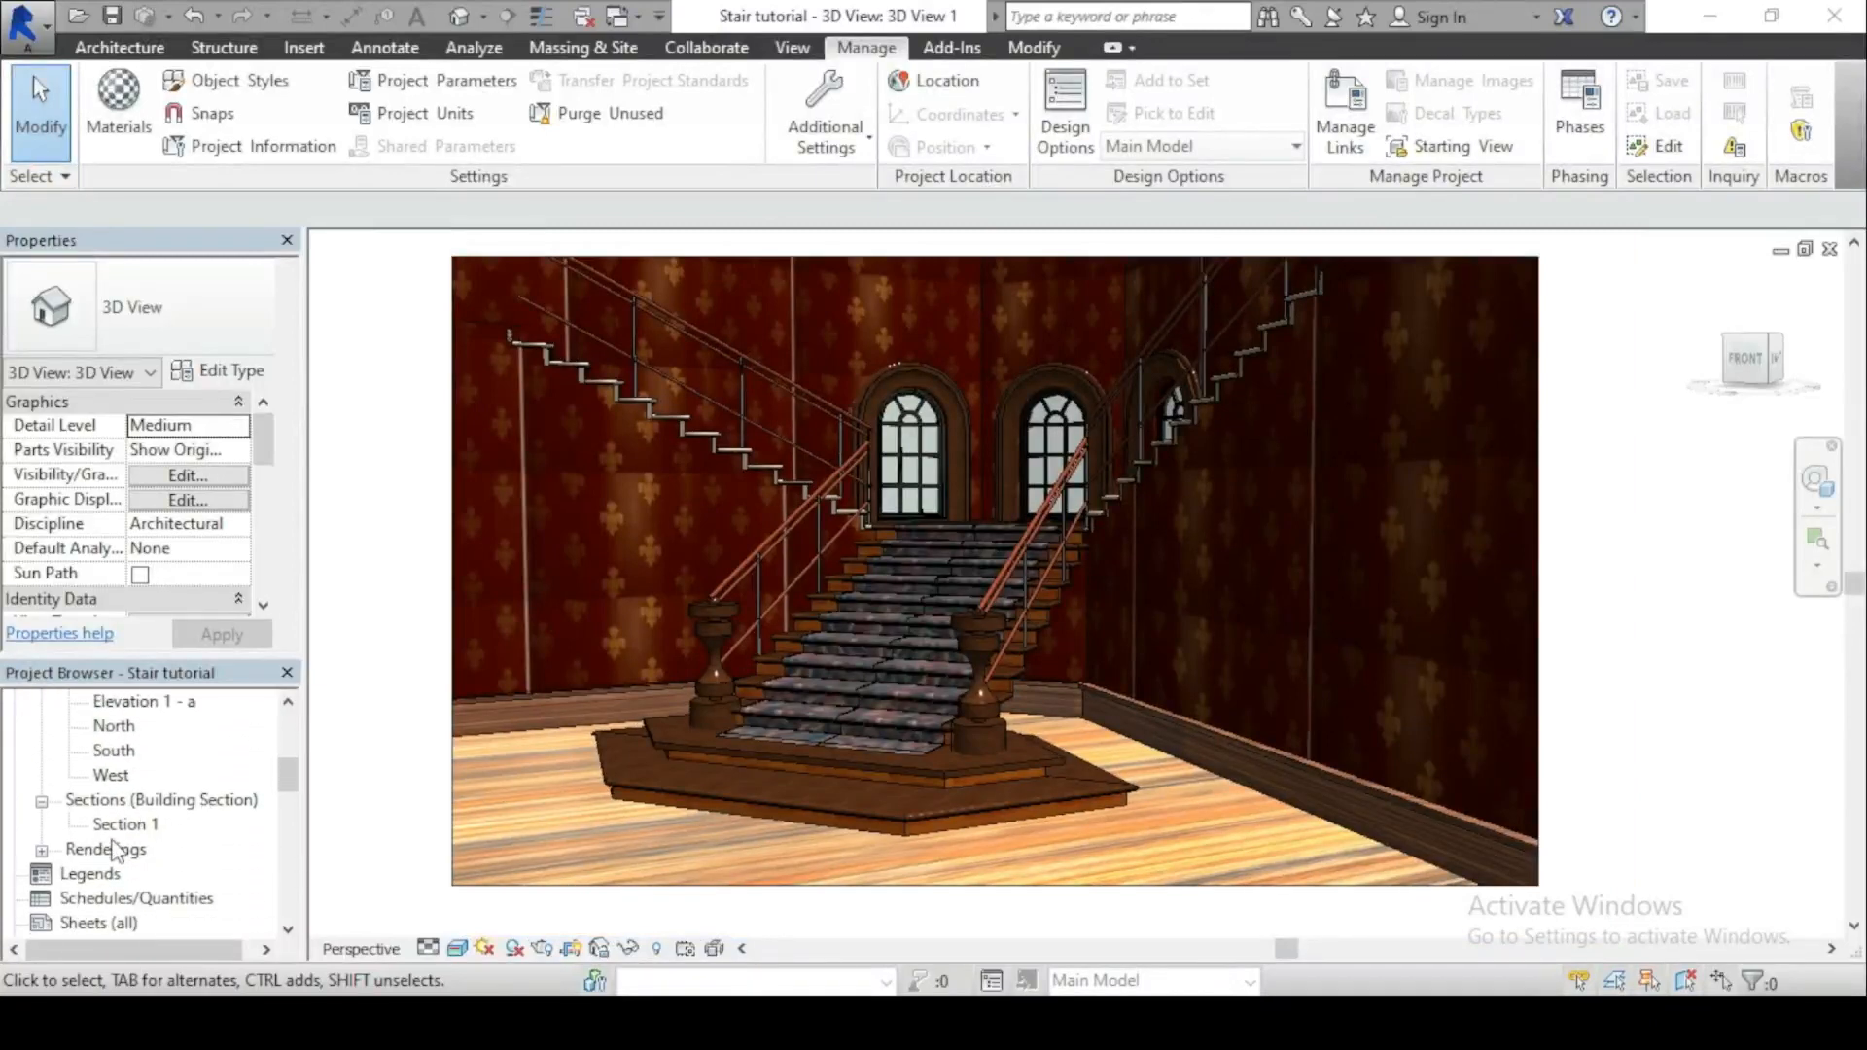
left_click(40, 850)
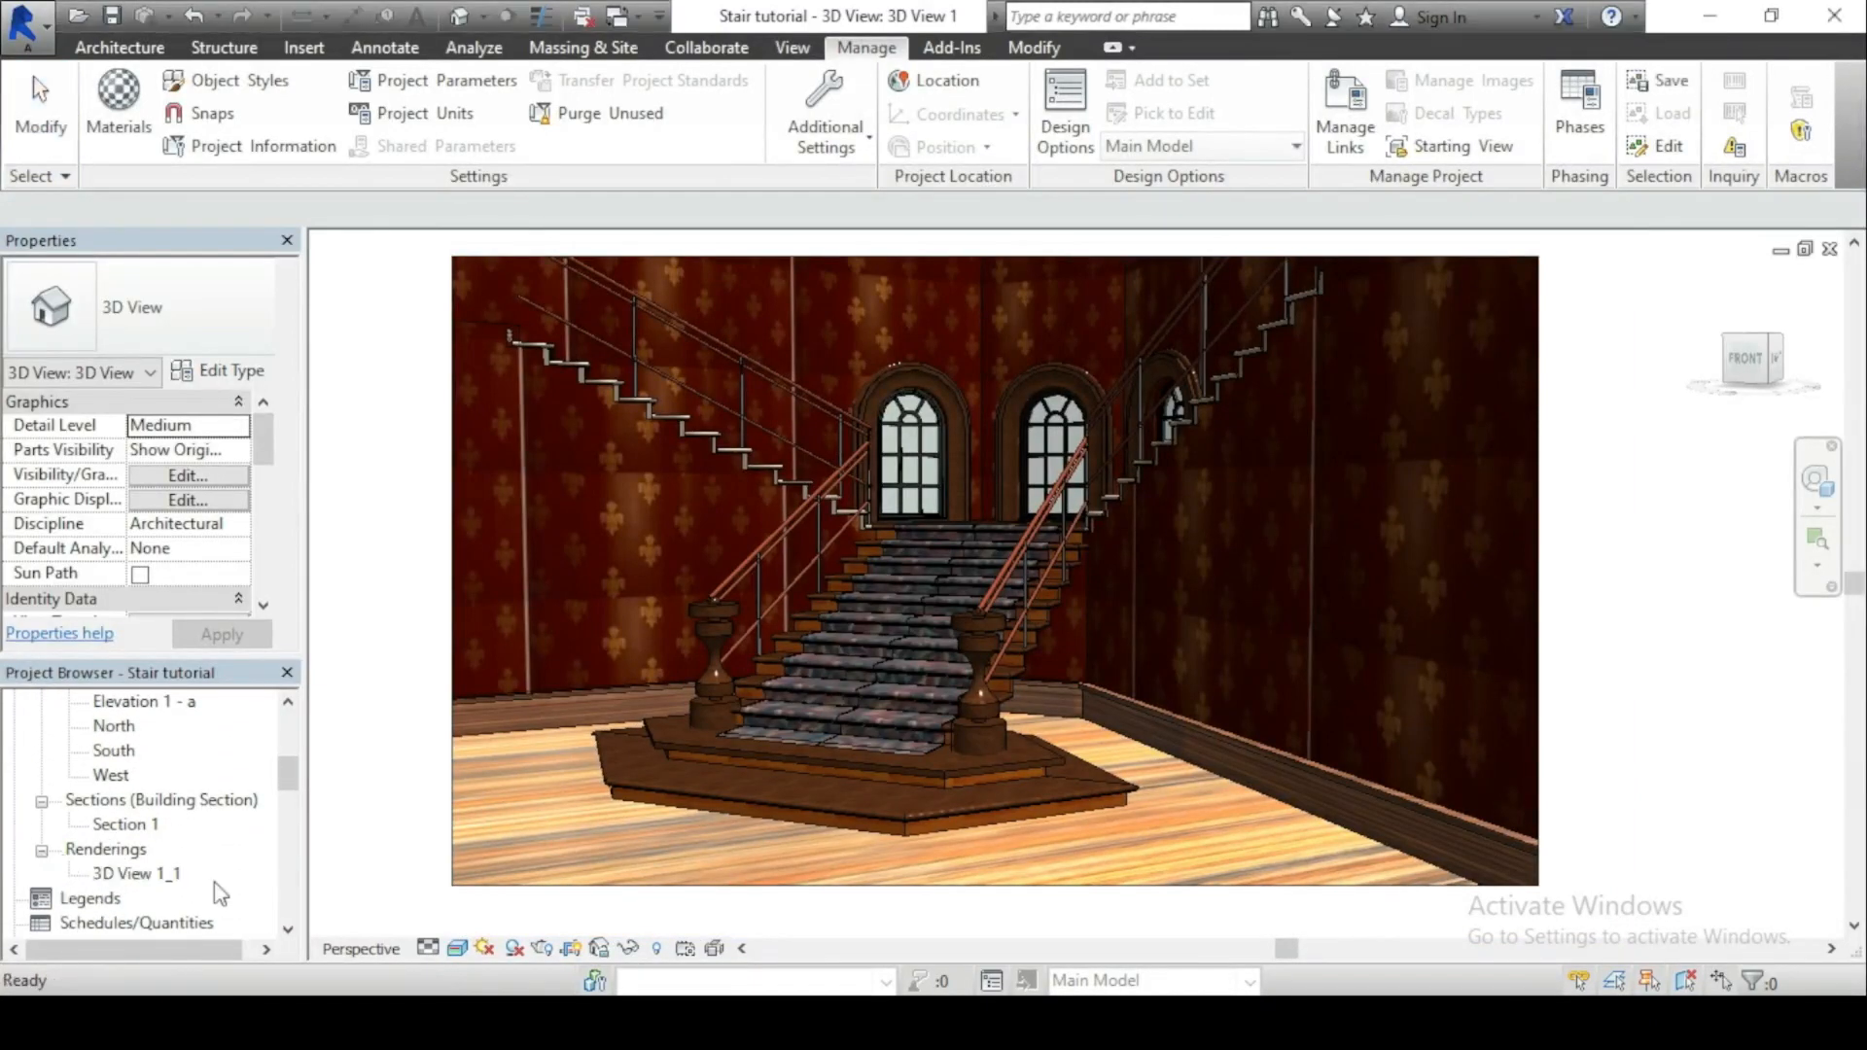
double_click(141, 875)
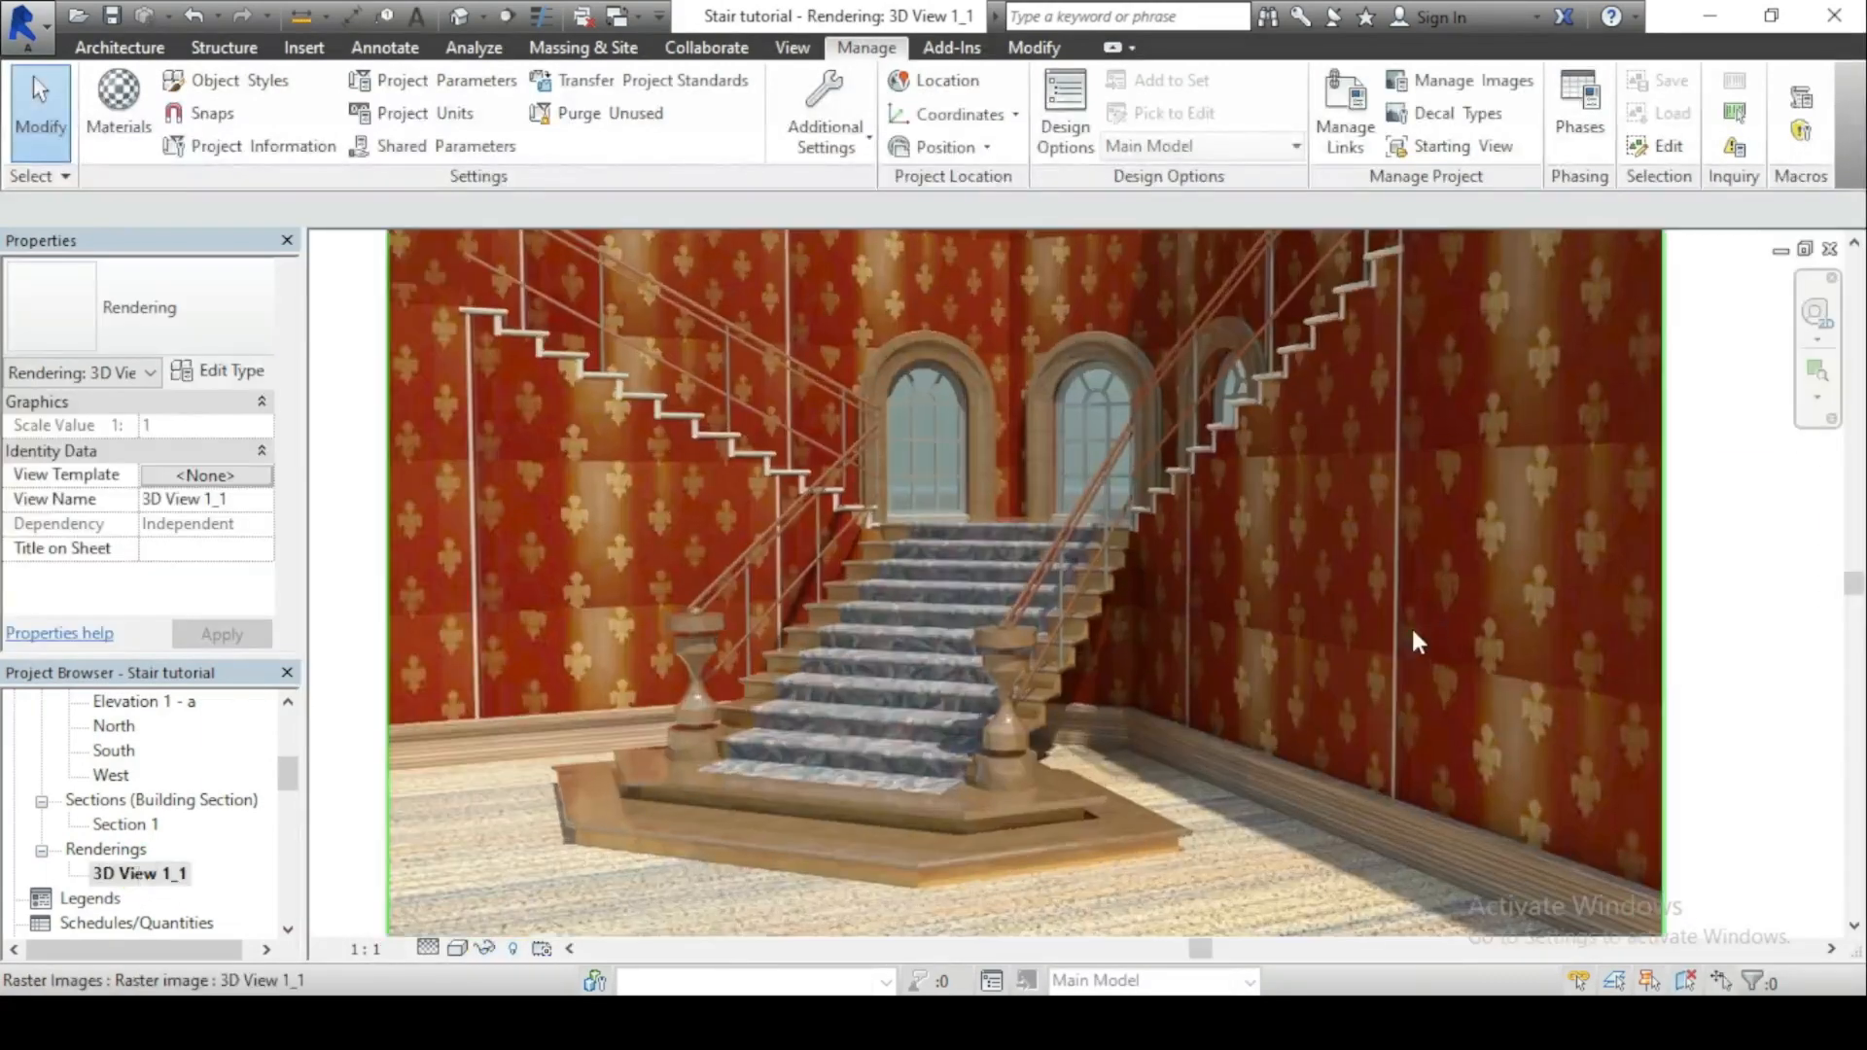
Step: Examine the rendering's carpeted steps, railings, newel posts, arched windows, patterned walls and wooden base platform
scroll(934, 550, "down", 1)
scroll(967, 635, "up", 2)
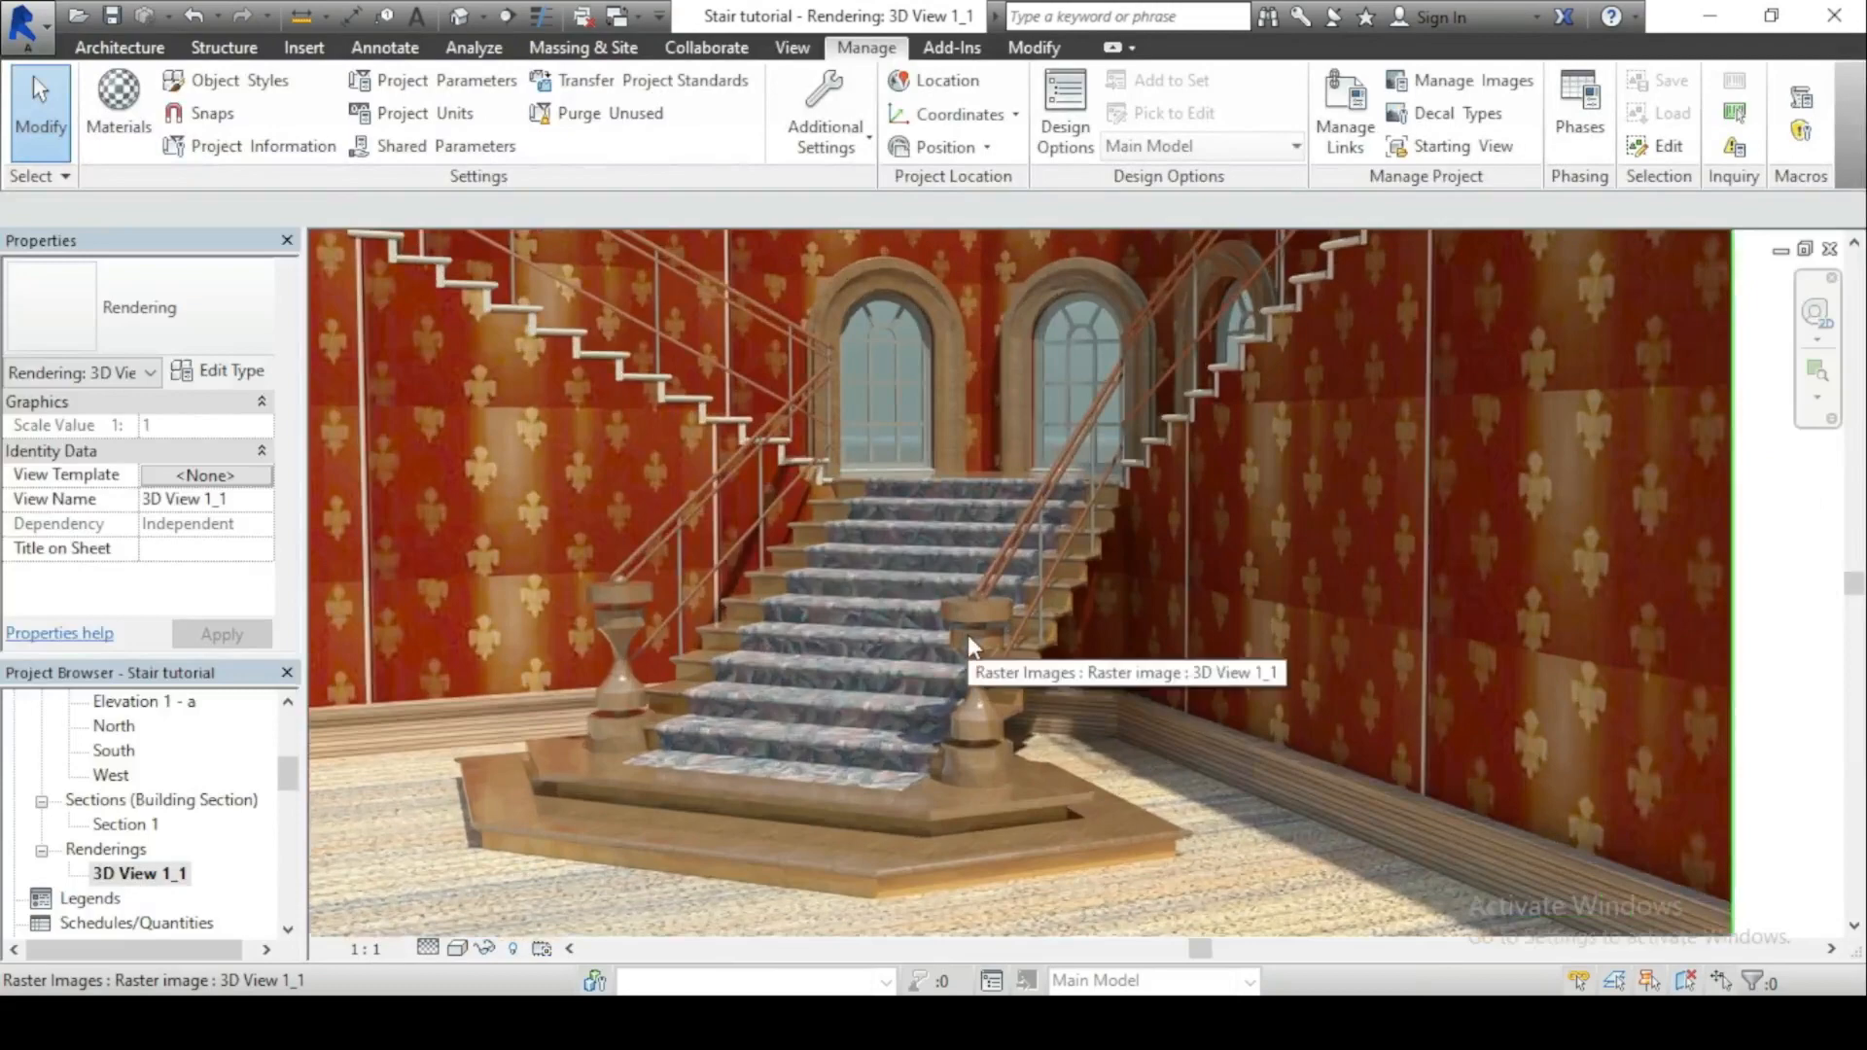
scroll(967, 634, "down", 1)
scroll(977, 379, "up", 1)
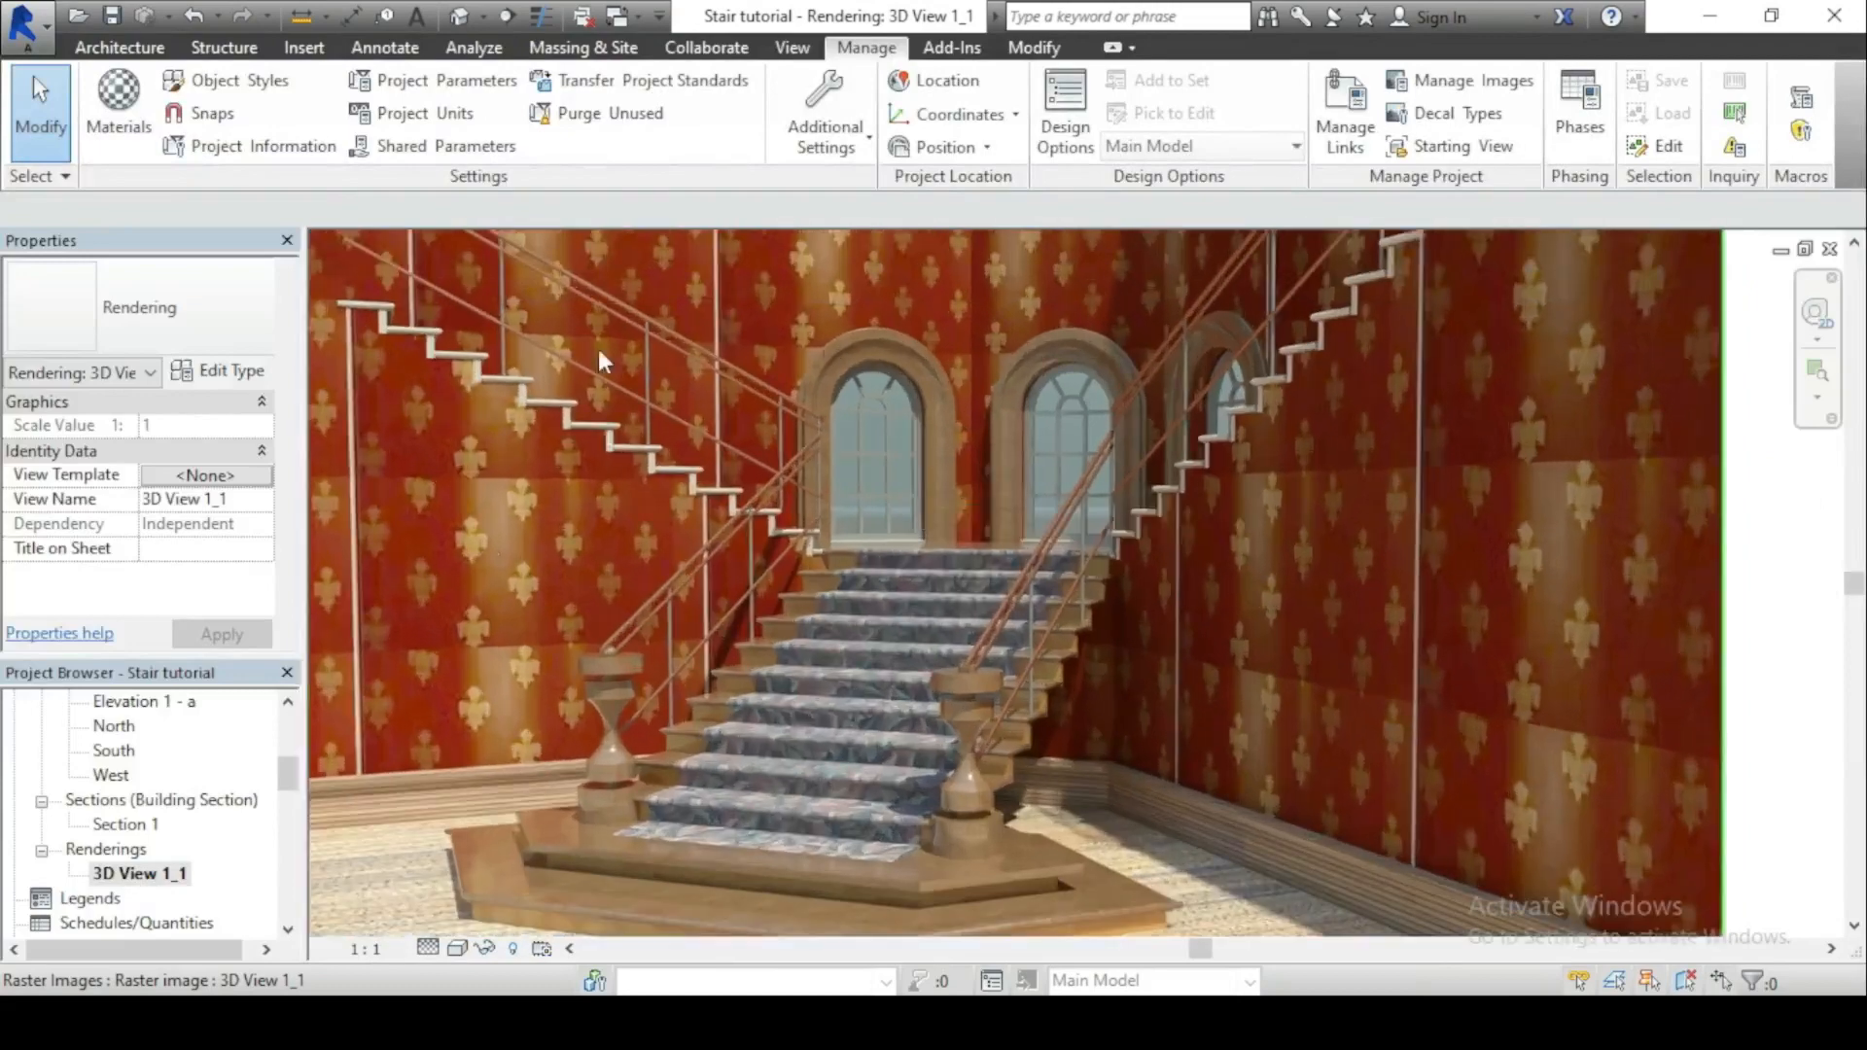
scroll(959, 312, "down", 1)
scroll(667, 334, "up", 1)
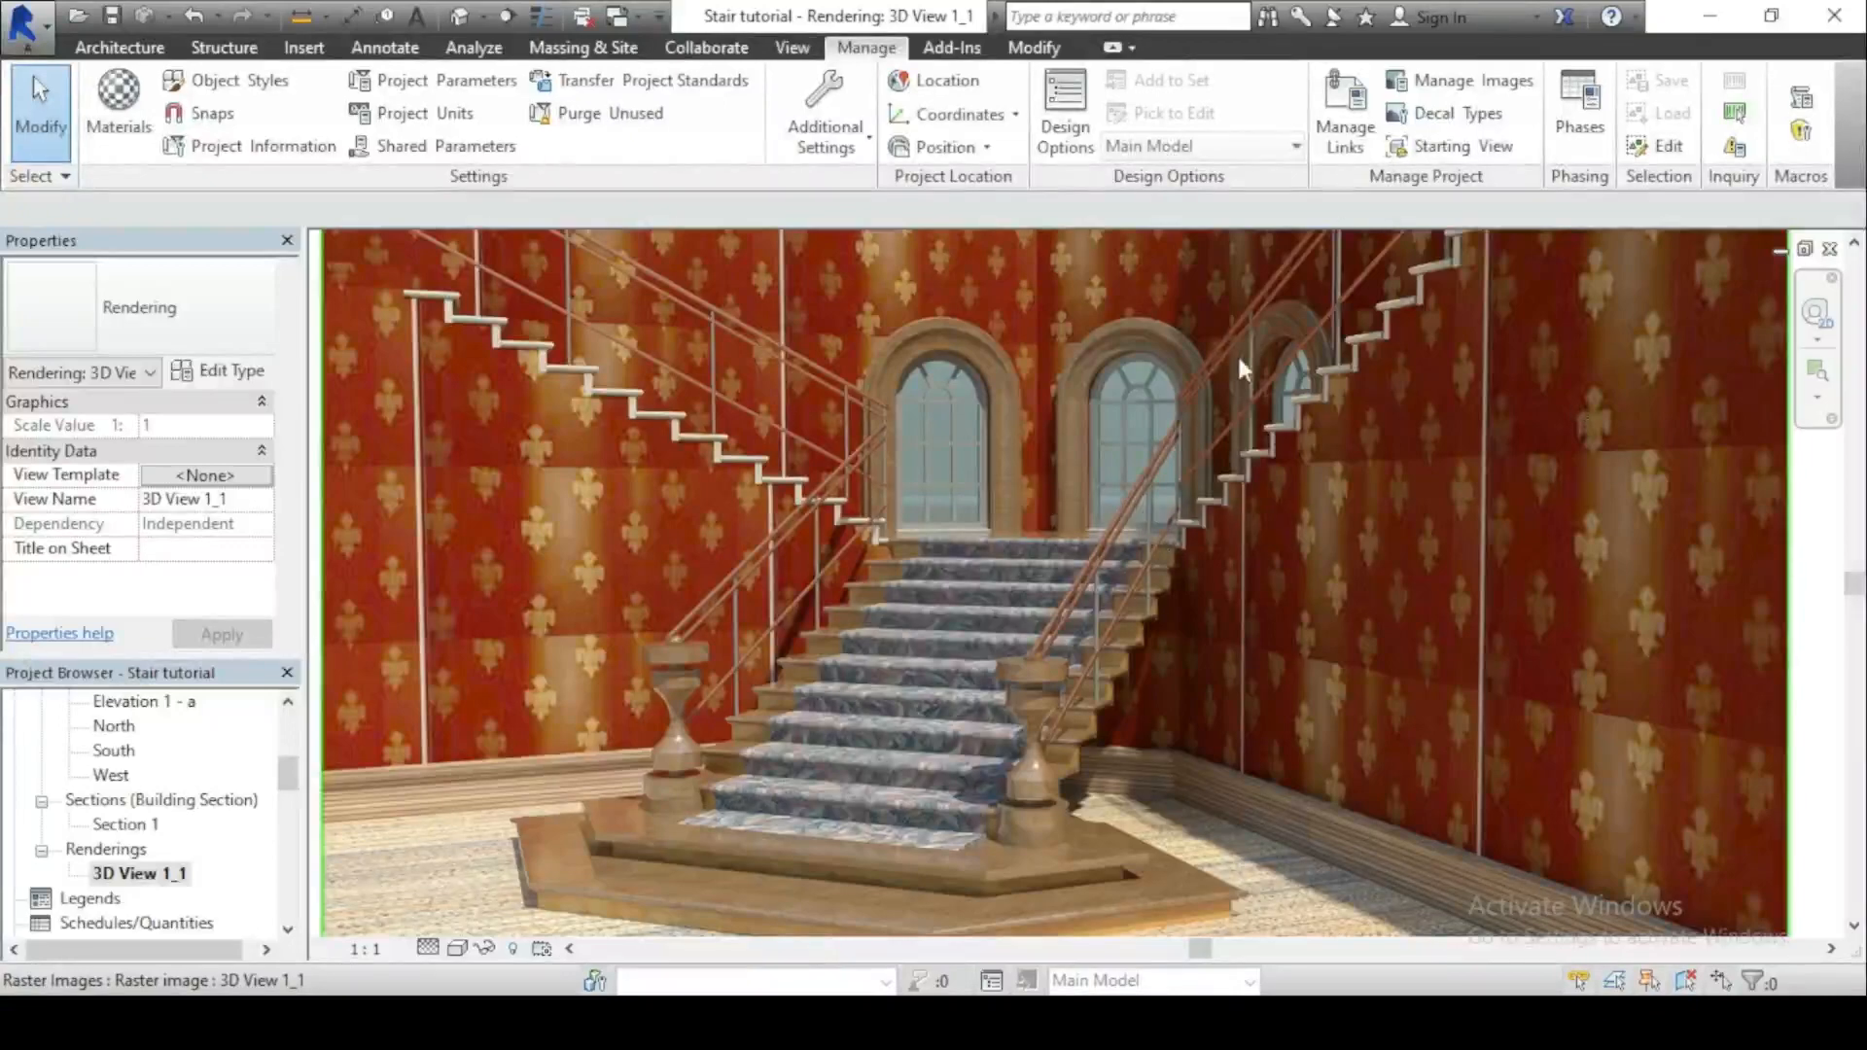
scroll(852, 706, "down", 1)
scroll(947, 872, "up", 3)
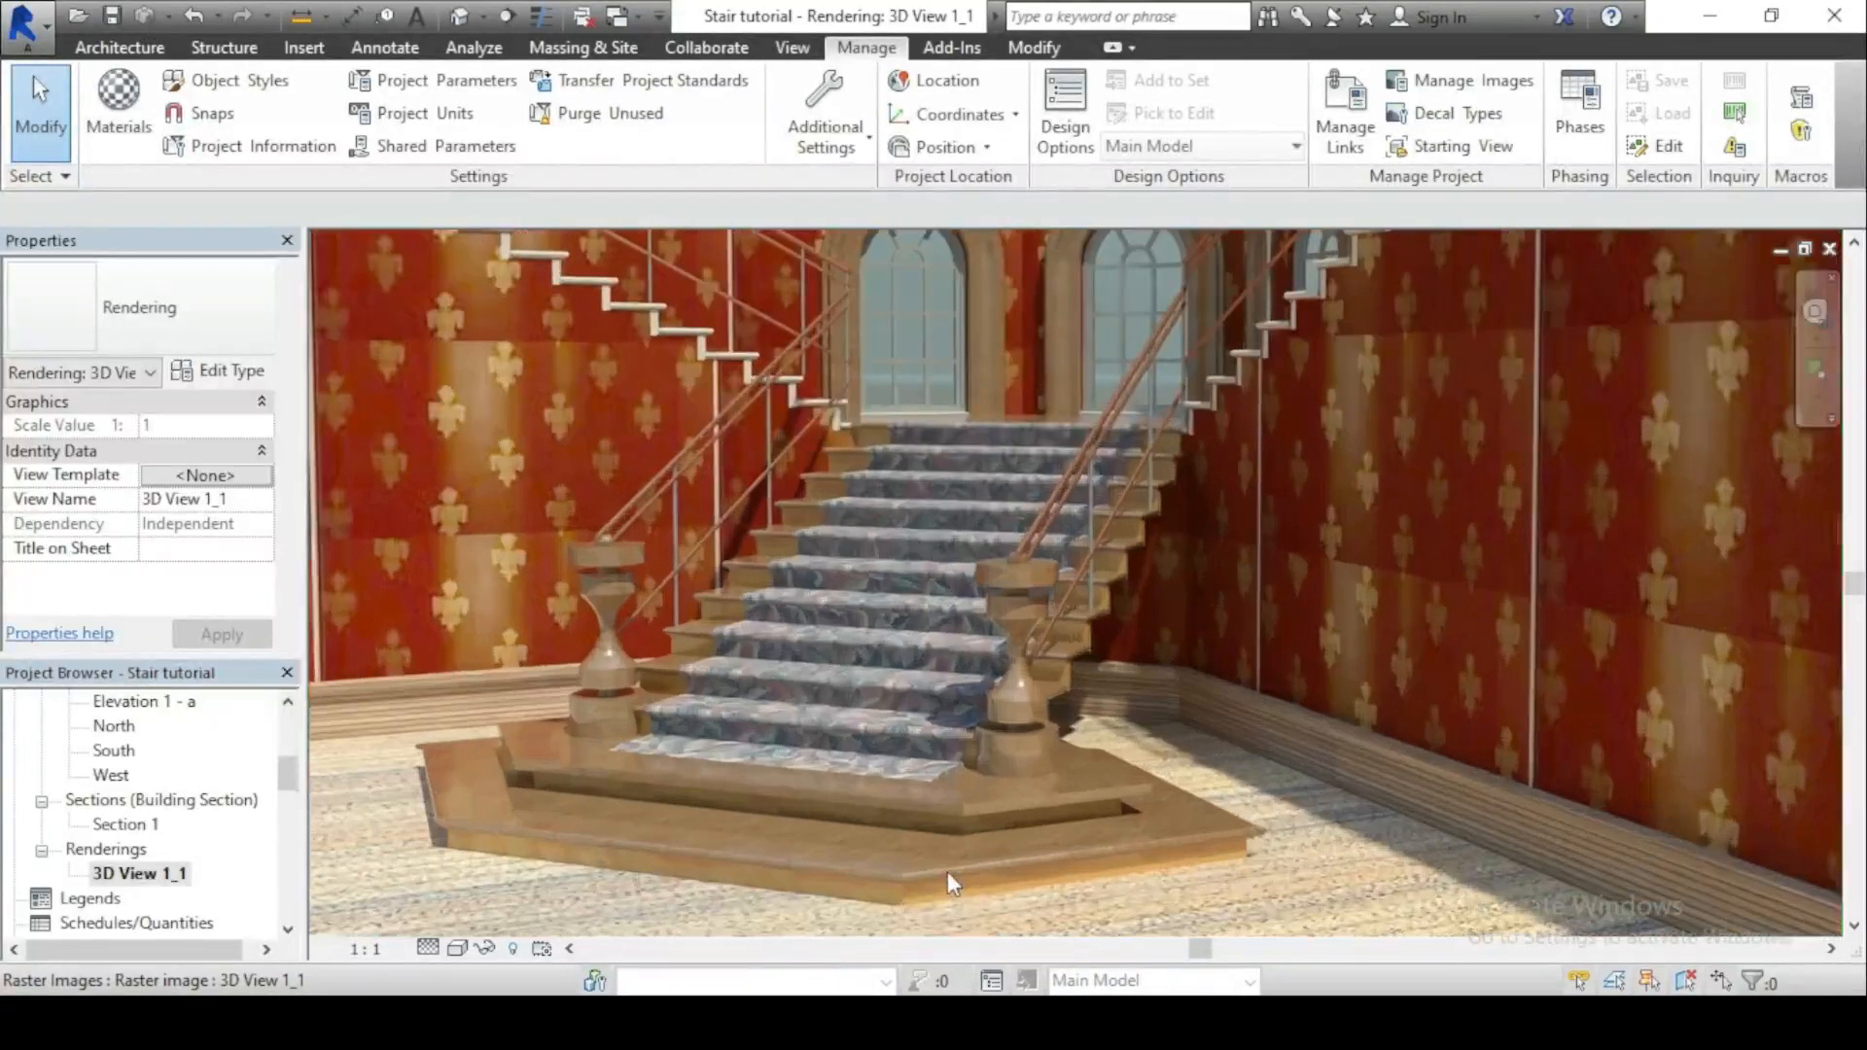
scroll(1029, 775, "down", 1)
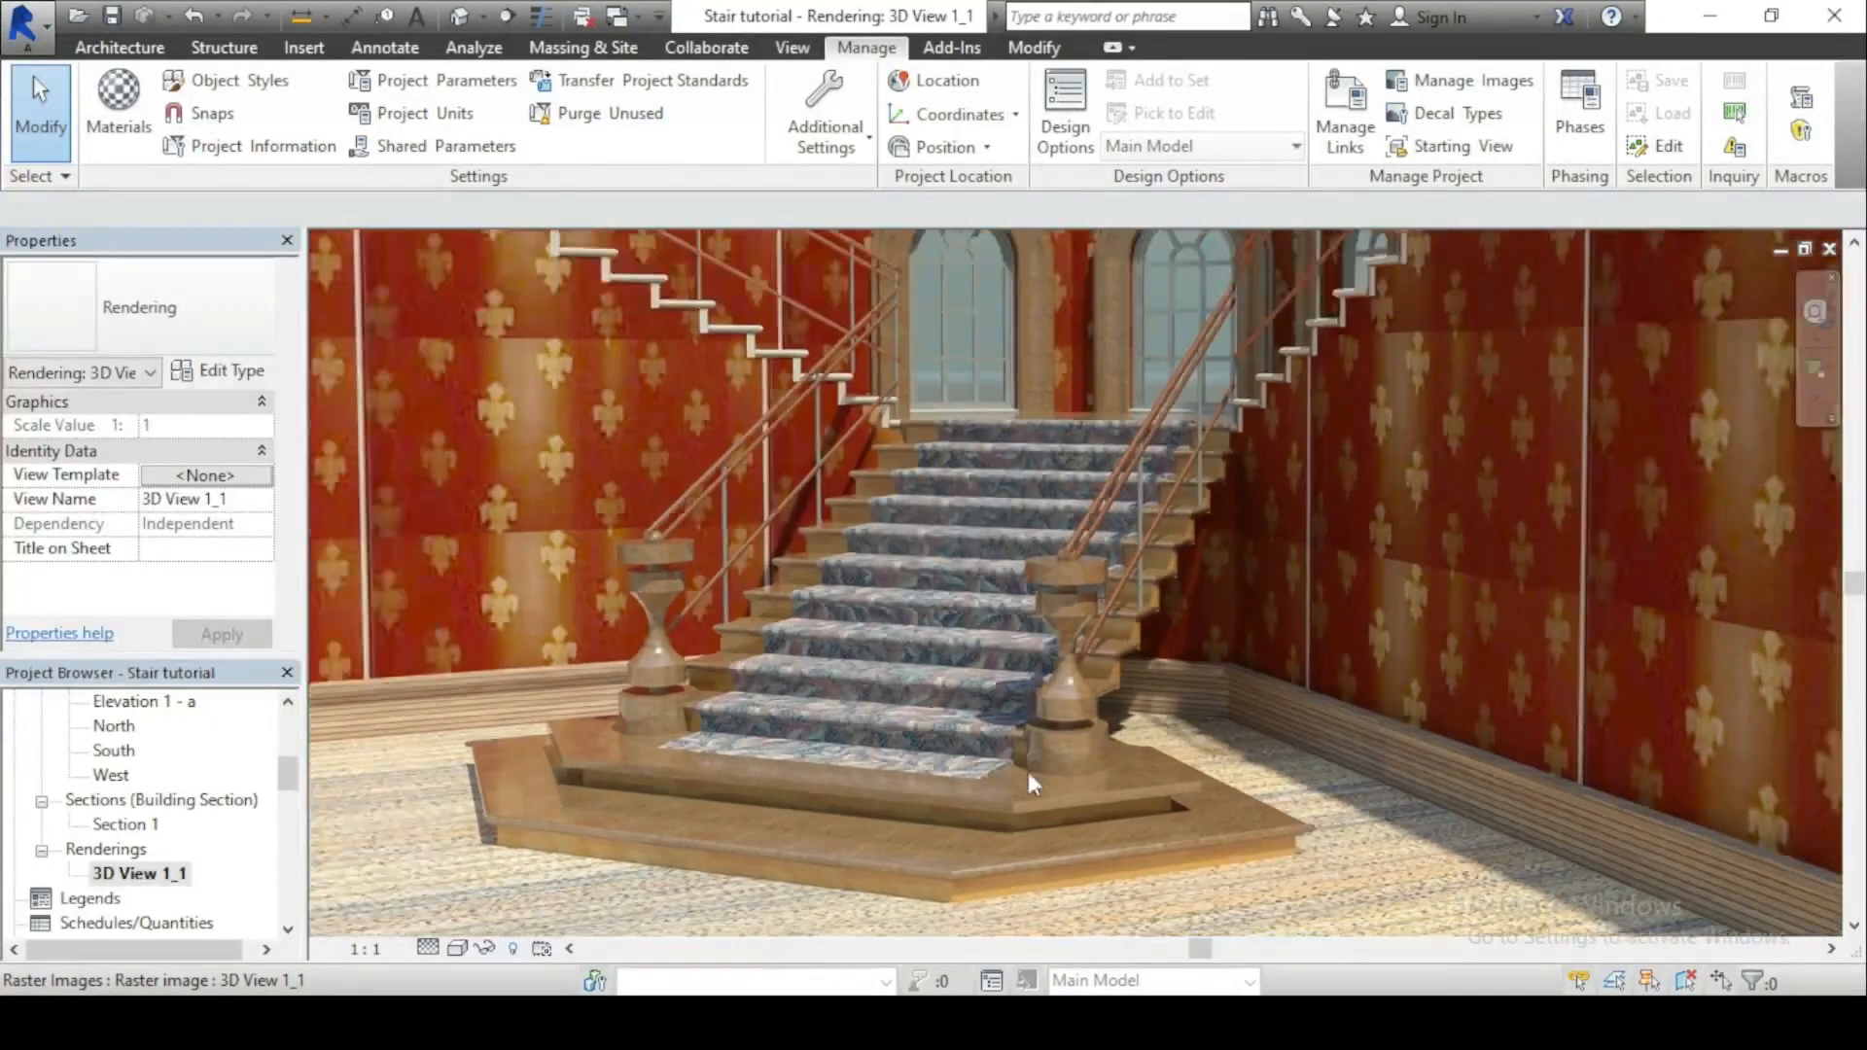